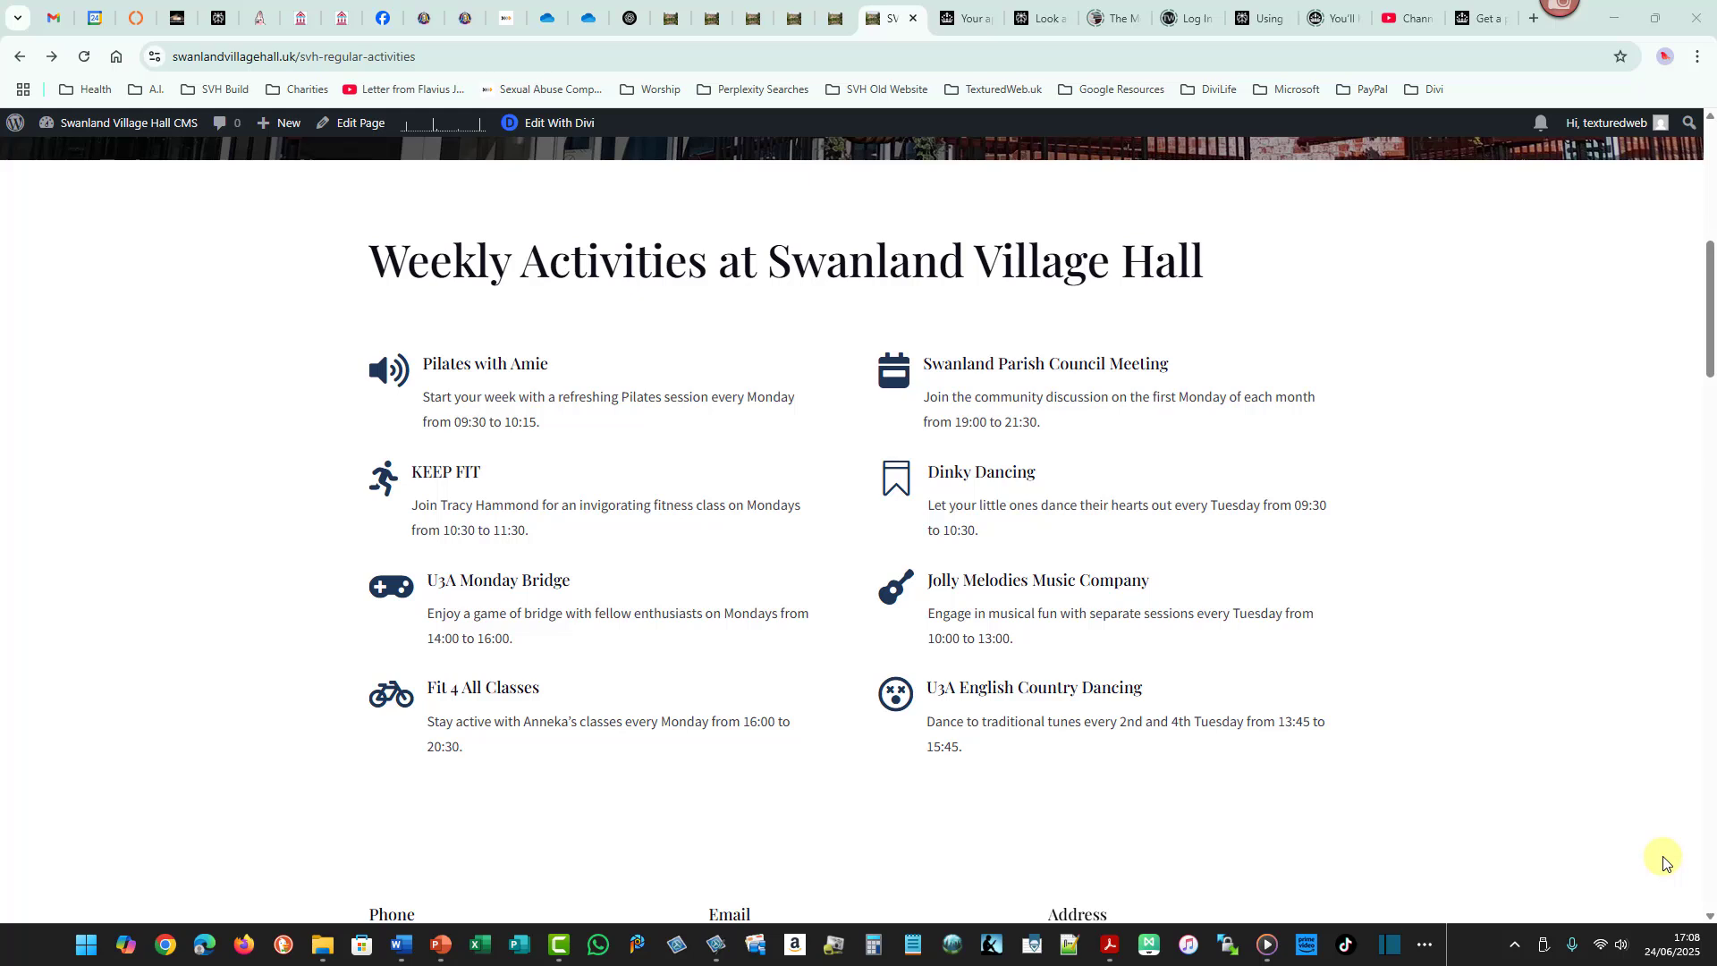
{"action": "left_click_drag", "start_coordinate": [337, 216], "coordinate": [613, 254]}
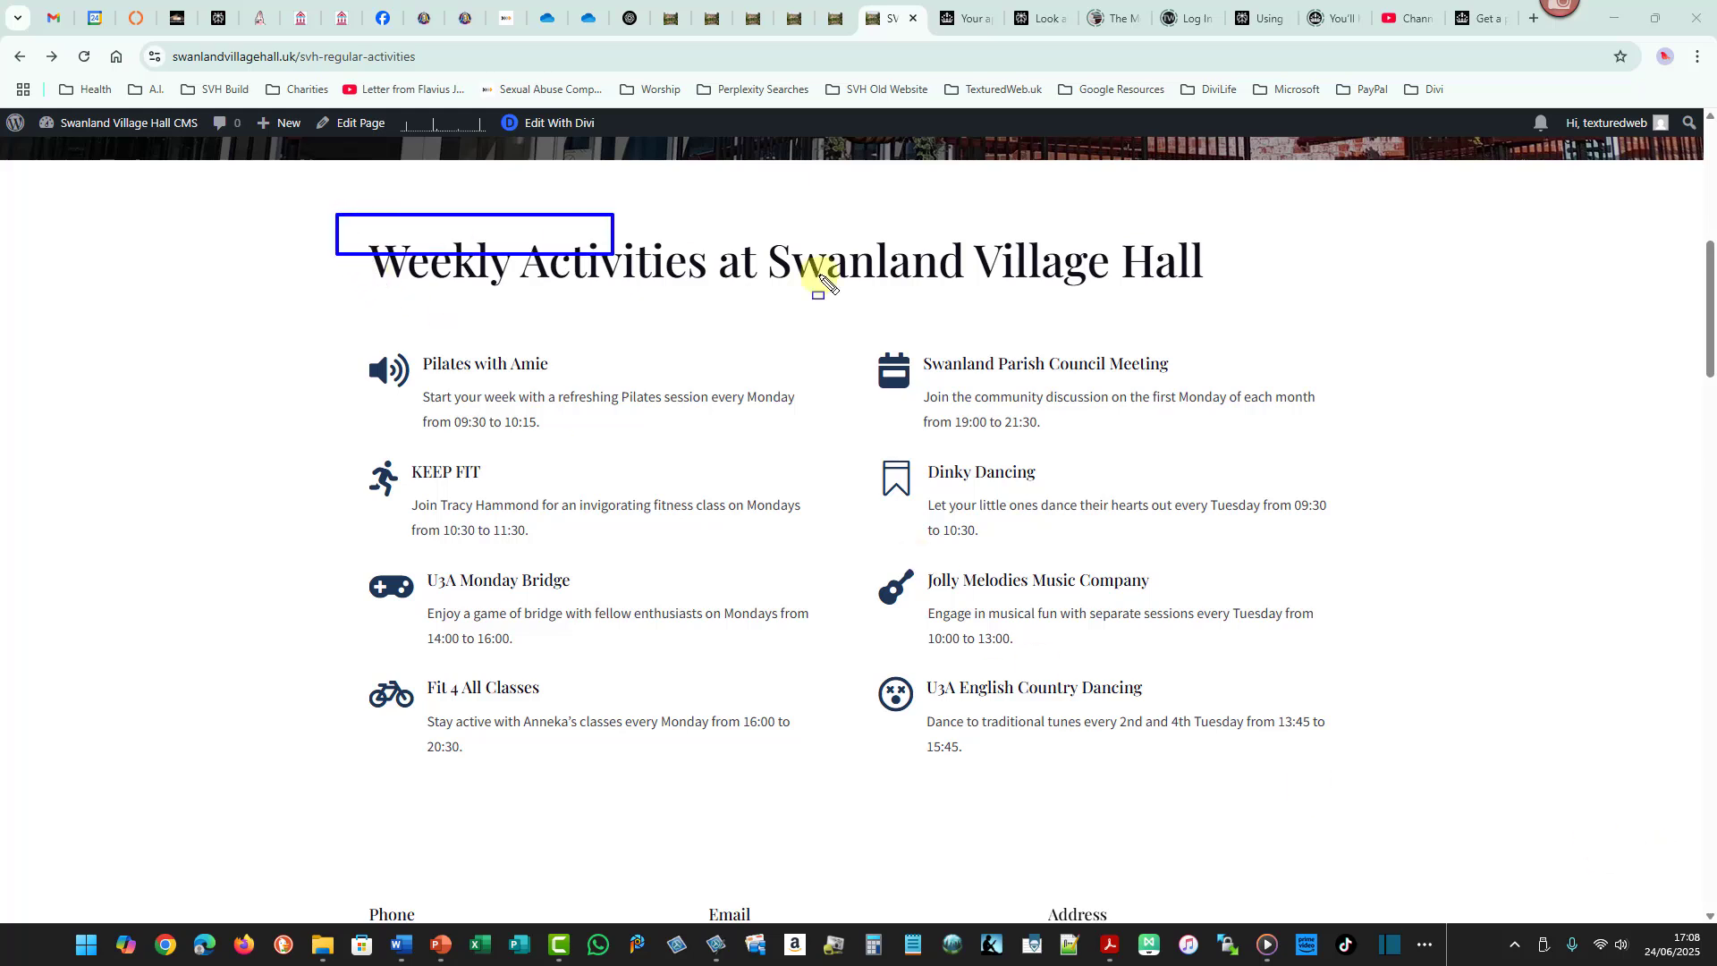
{"action": "left_click_drag", "start_coordinate": [821, 282], "coordinate": [1235, 307]}
{"action": "mouse_move", "coordinate": [336, 324]}
{"action": "left_mouse_down"}
{"action": "mouse_move", "coordinate": [652, 555]}
{"action": "mouse_move", "coordinate": [822, 807]}
{"action": "left_mouse_up"}
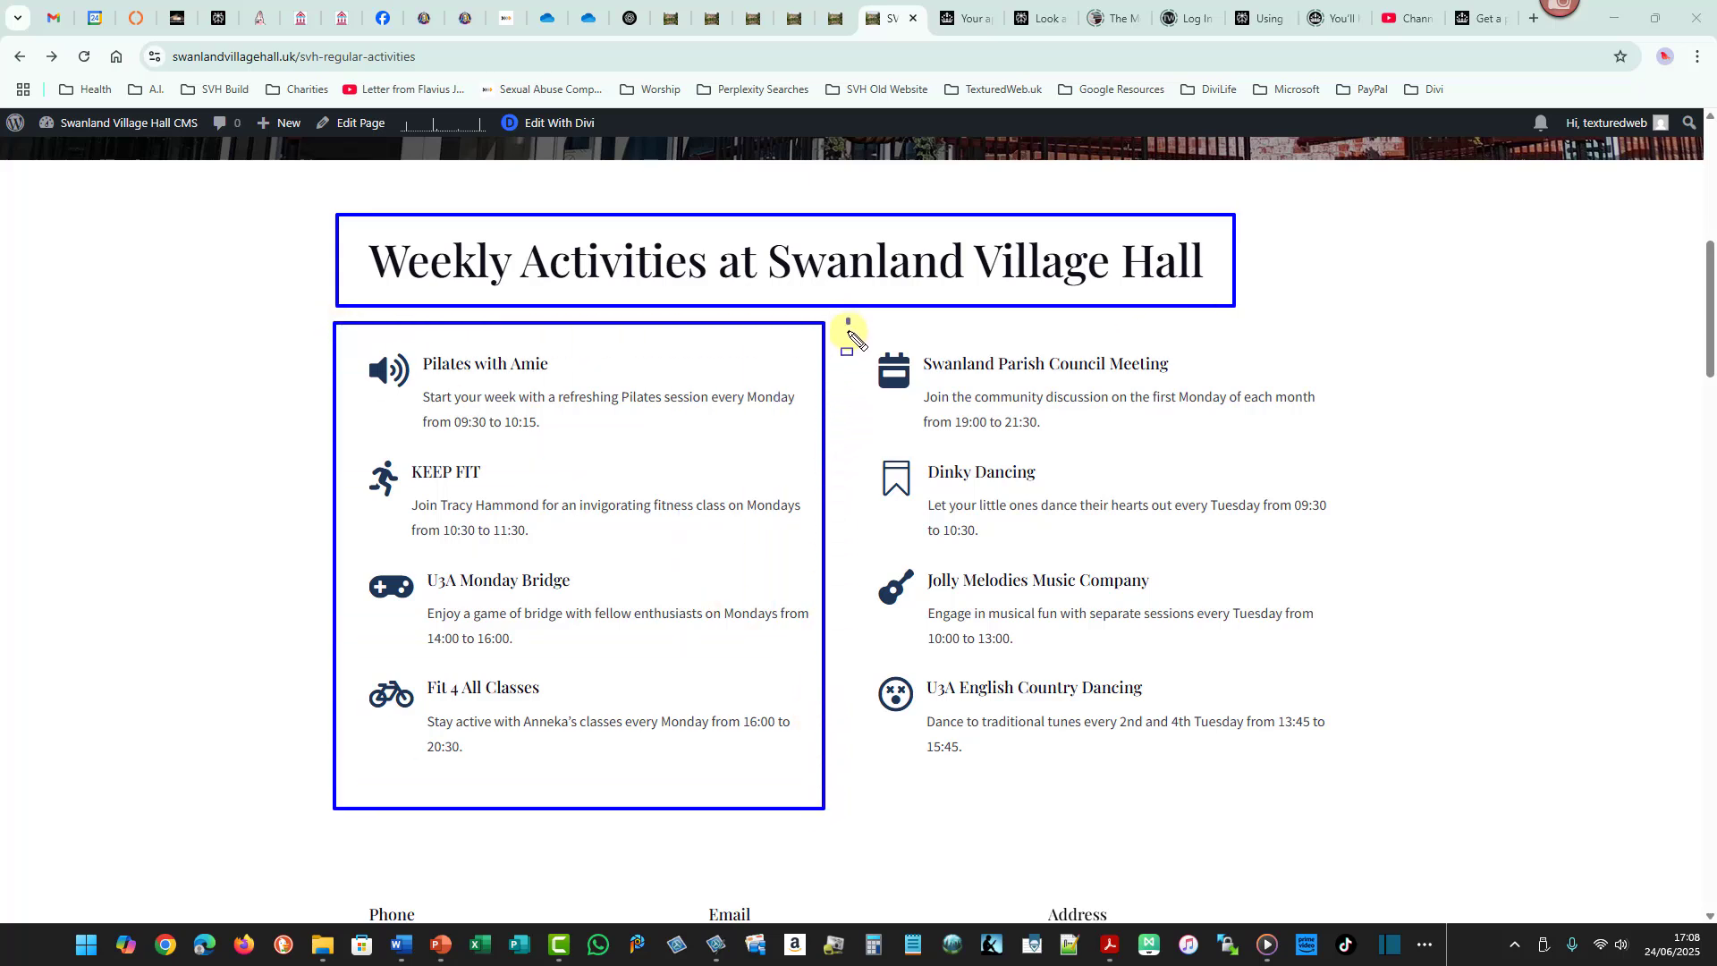
{"action": "mouse_move", "coordinate": [848, 320]}
{"action": "left_mouse_down"}
{"action": "mouse_move", "coordinate": [893, 739]}
{"action": "mouse_move", "coordinate": [1238, 812]}
{"action": "mouse_move", "coordinate": [1326, 809]}
{"action": "left_mouse_up"}
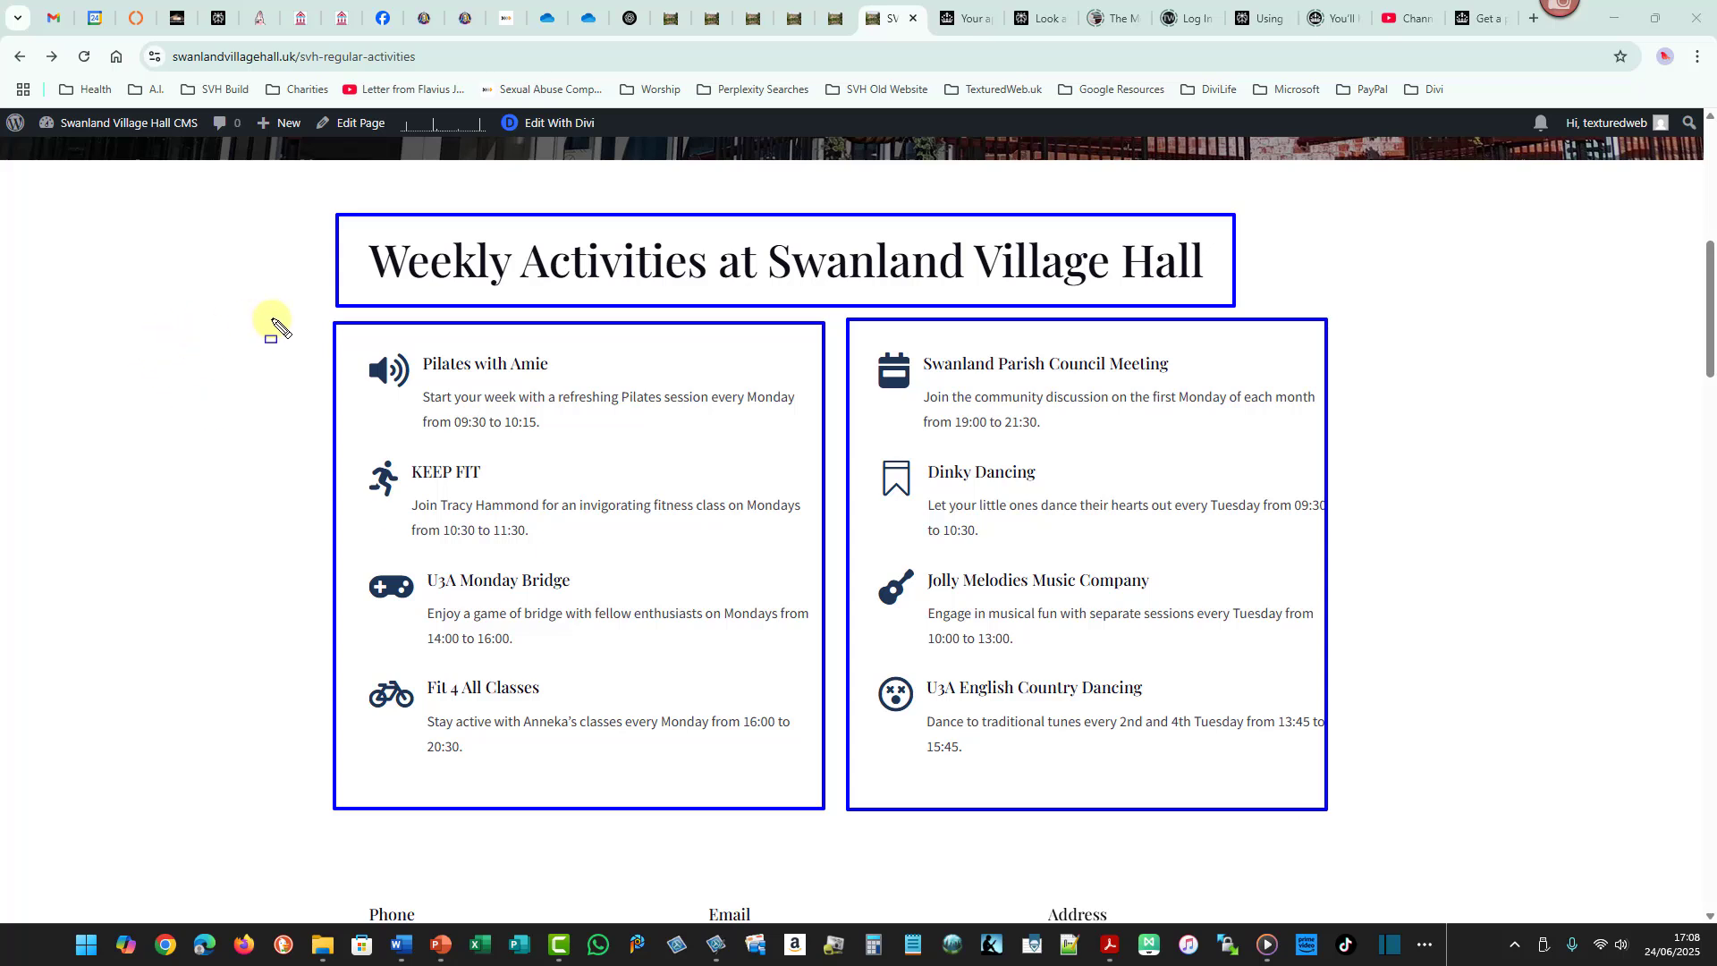
{"action": "mouse_move", "coordinate": [288, 310]}
{"action": "left_mouse_down"}
{"action": "mouse_move", "coordinate": [1108, 451]}
{"action": "mouse_move", "coordinate": [1437, 654]}
{"action": "mouse_move", "coordinate": [1365, 847]}
{"action": "left_mouse_up"}
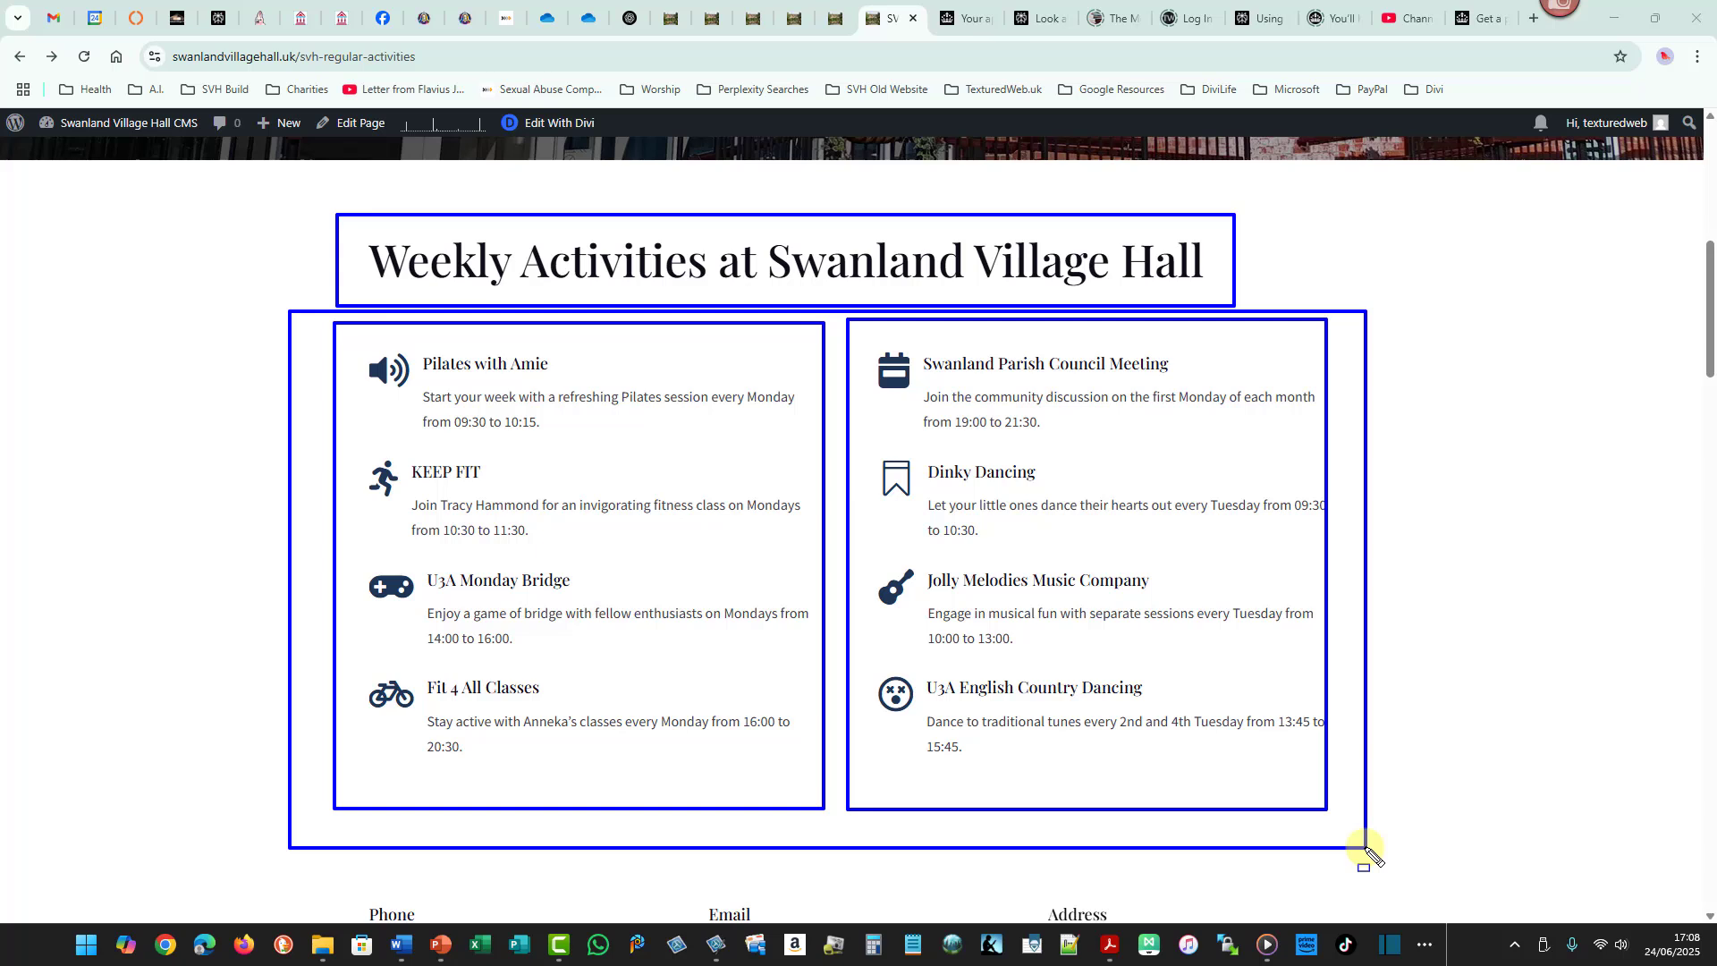
{"action": "key", "text": "Escape"}
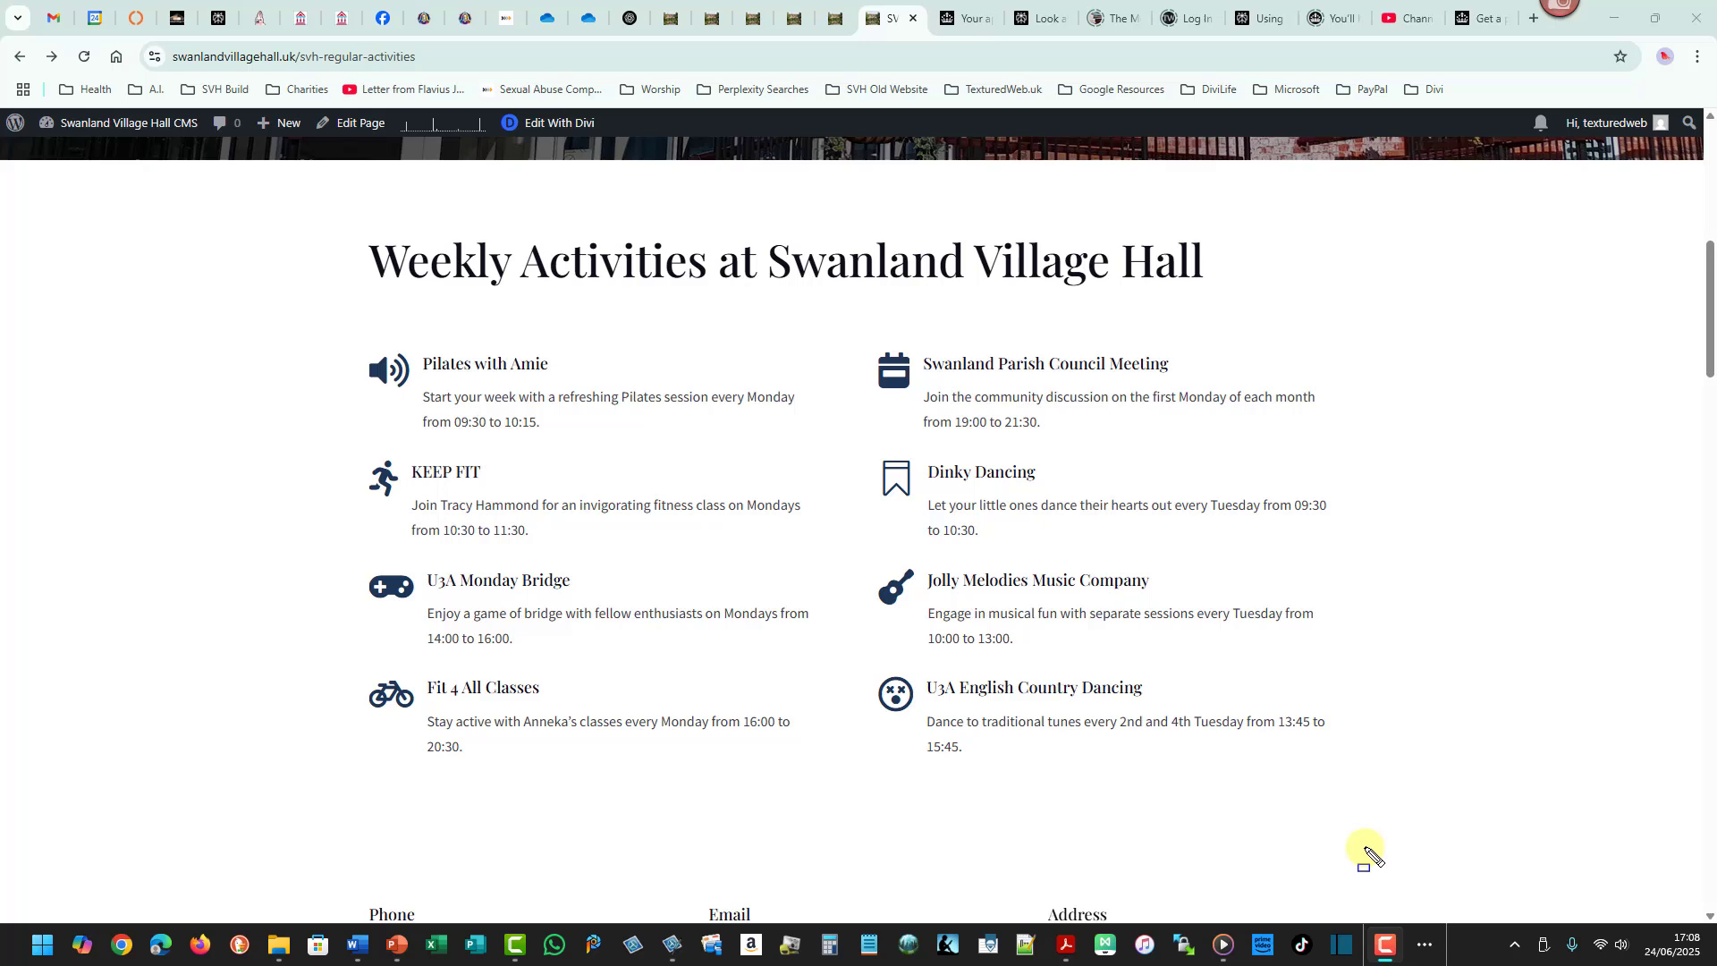
- Switch to the Regular Activities at Swanland Village Hall Word document showing the weekly schedule table
{"action": "key", "text": "alt+Tab"}
{"action": "key", "text": "alt+Tab"}
{"action": "key", "text": "alt+Tab"}
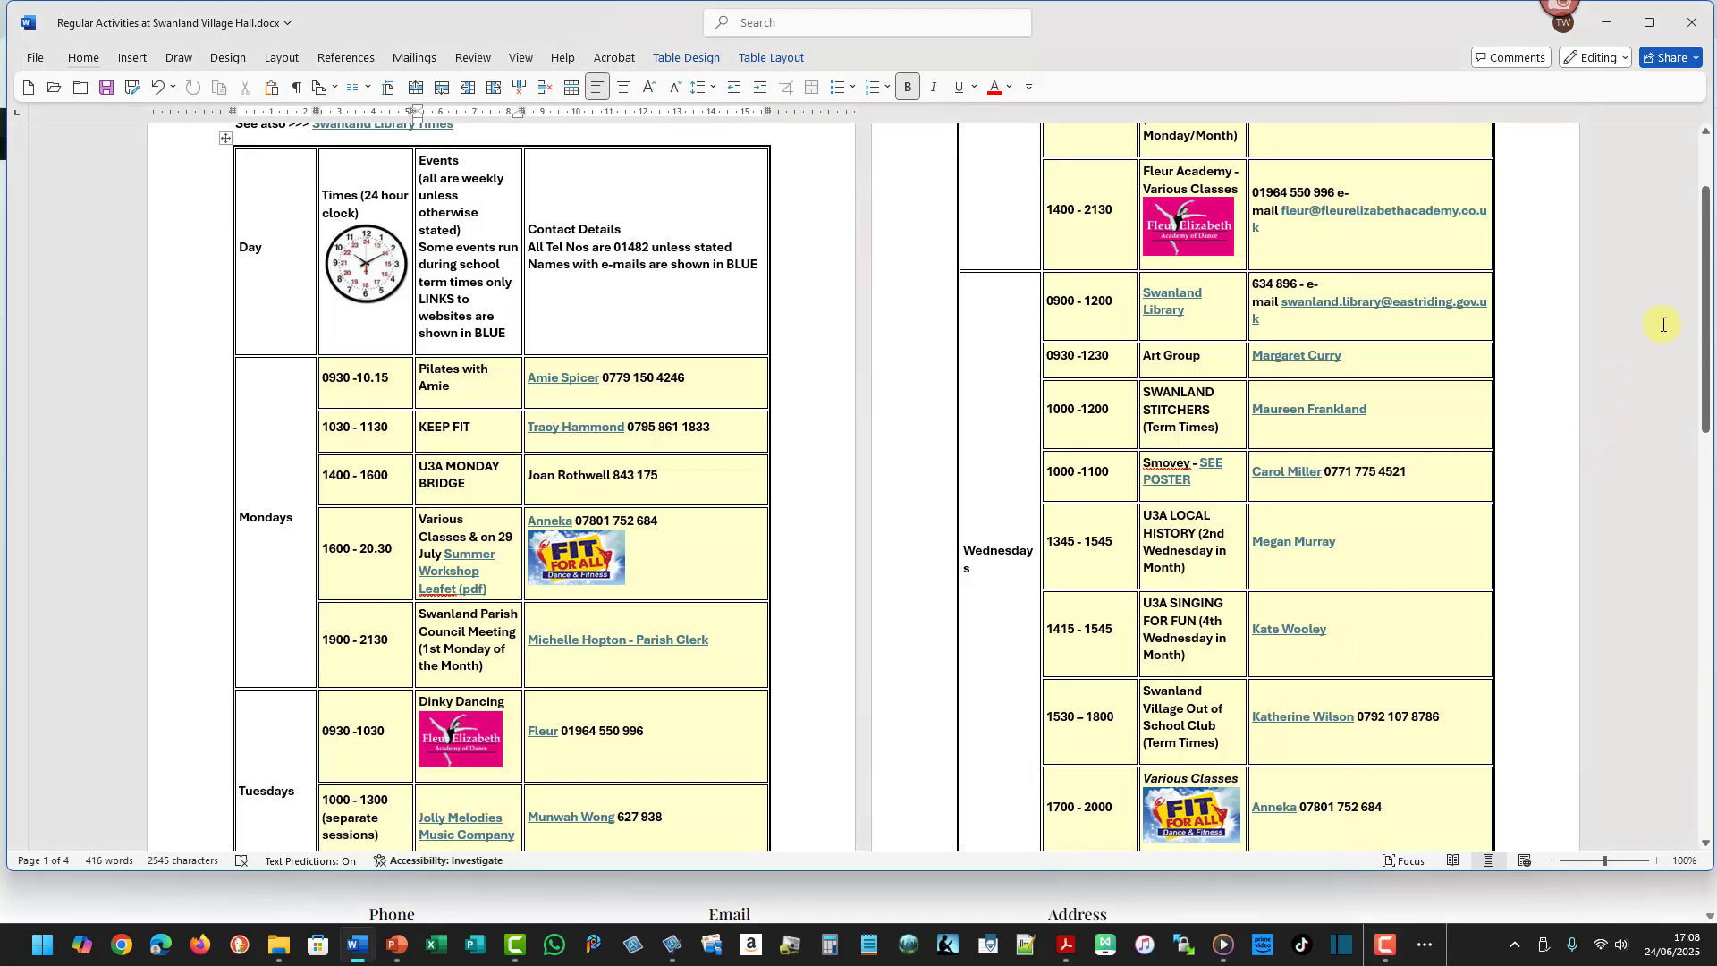
{"action": "left_click_drag", "start_coordinate": [1708, 322], "coordinate": [1700, 376]}
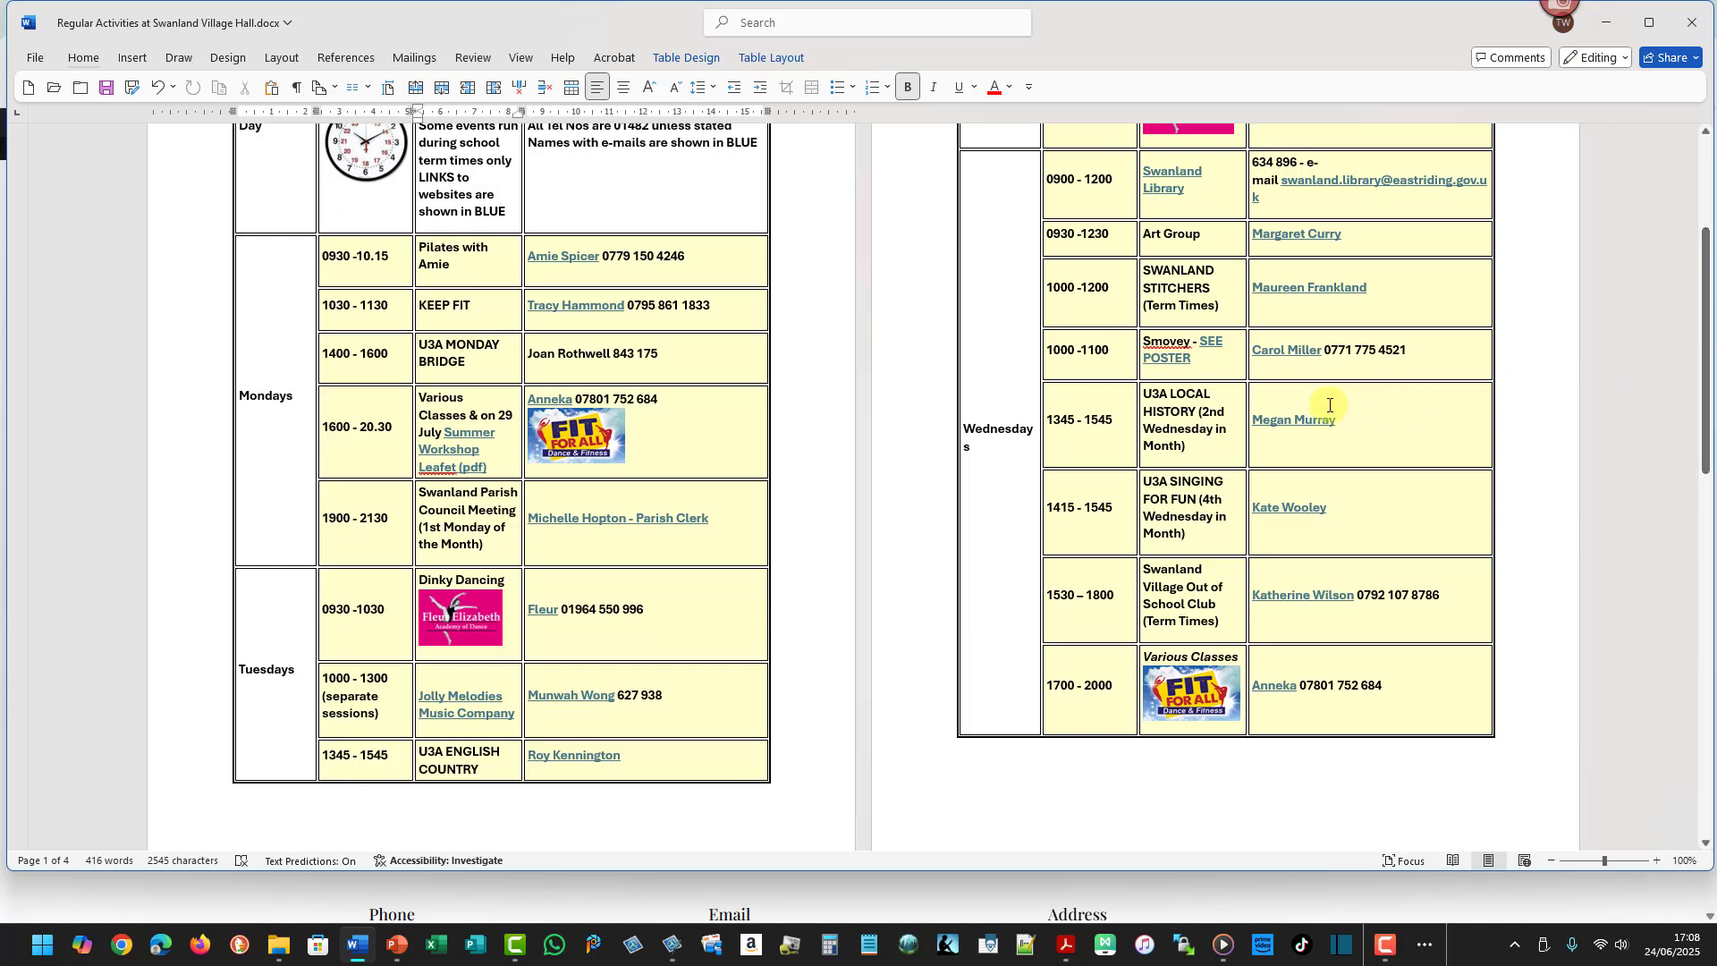
{"action": "left_click_drag", "start_coordinate": [218, 225], "coordinate": [778, 575]}
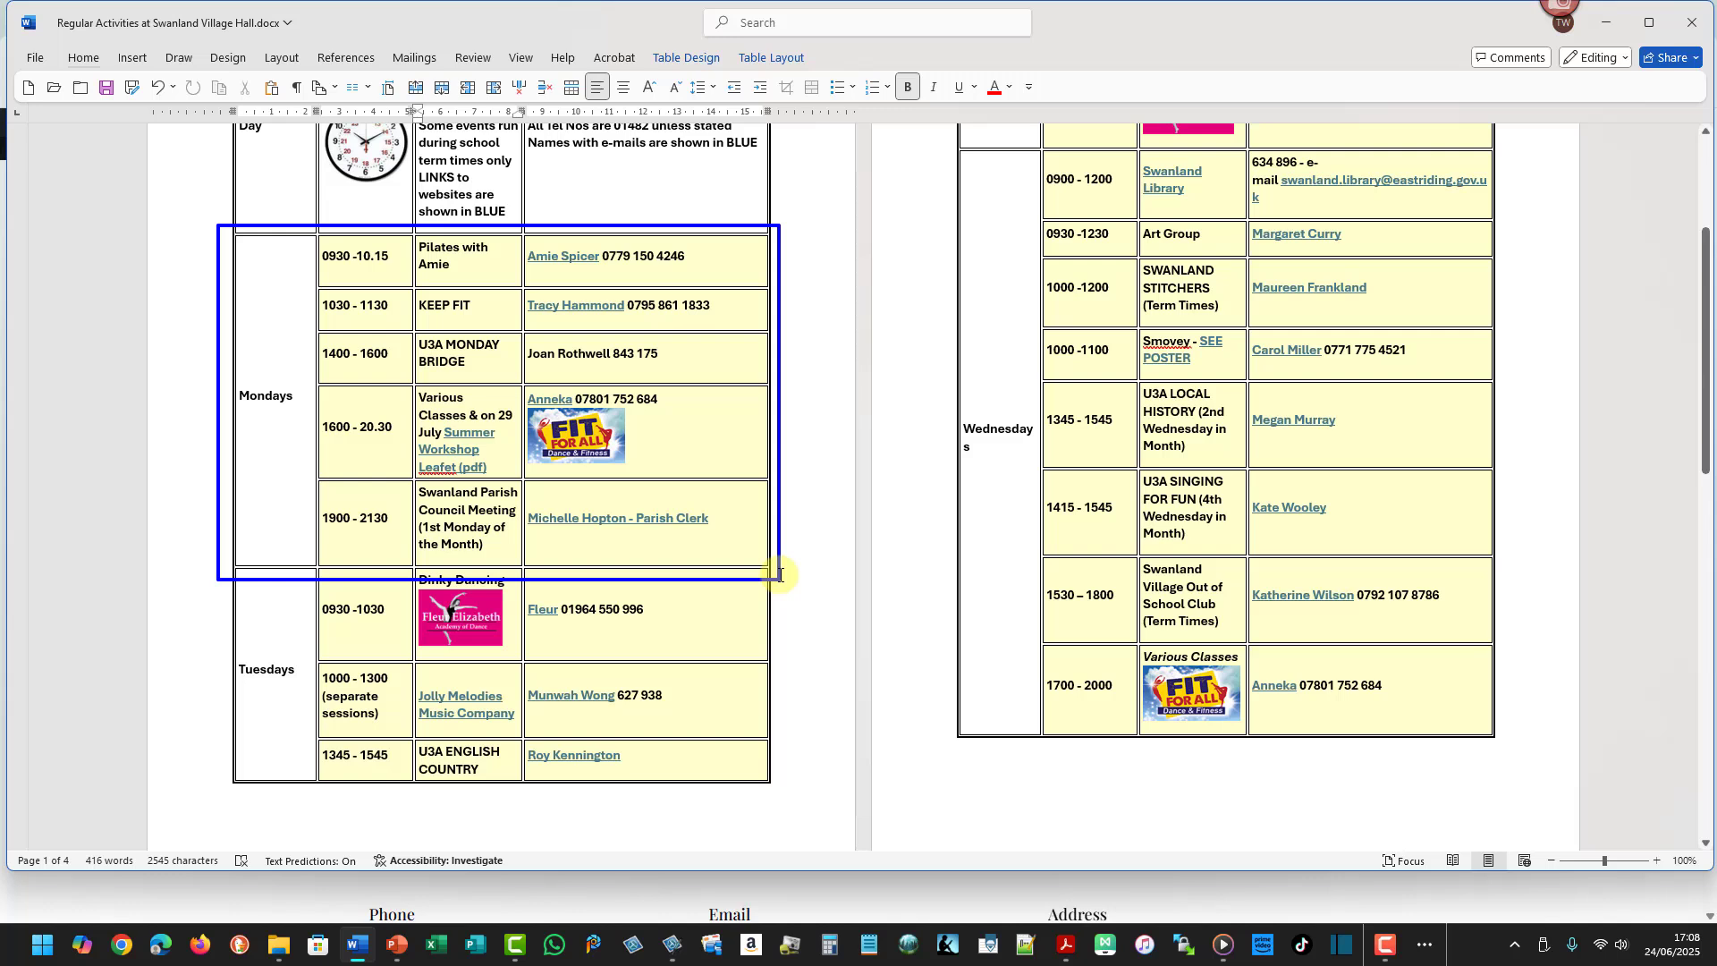
{"action": "left_click_drag", "start_coordinate": [778, 575], "coordinate": [778, 575]}
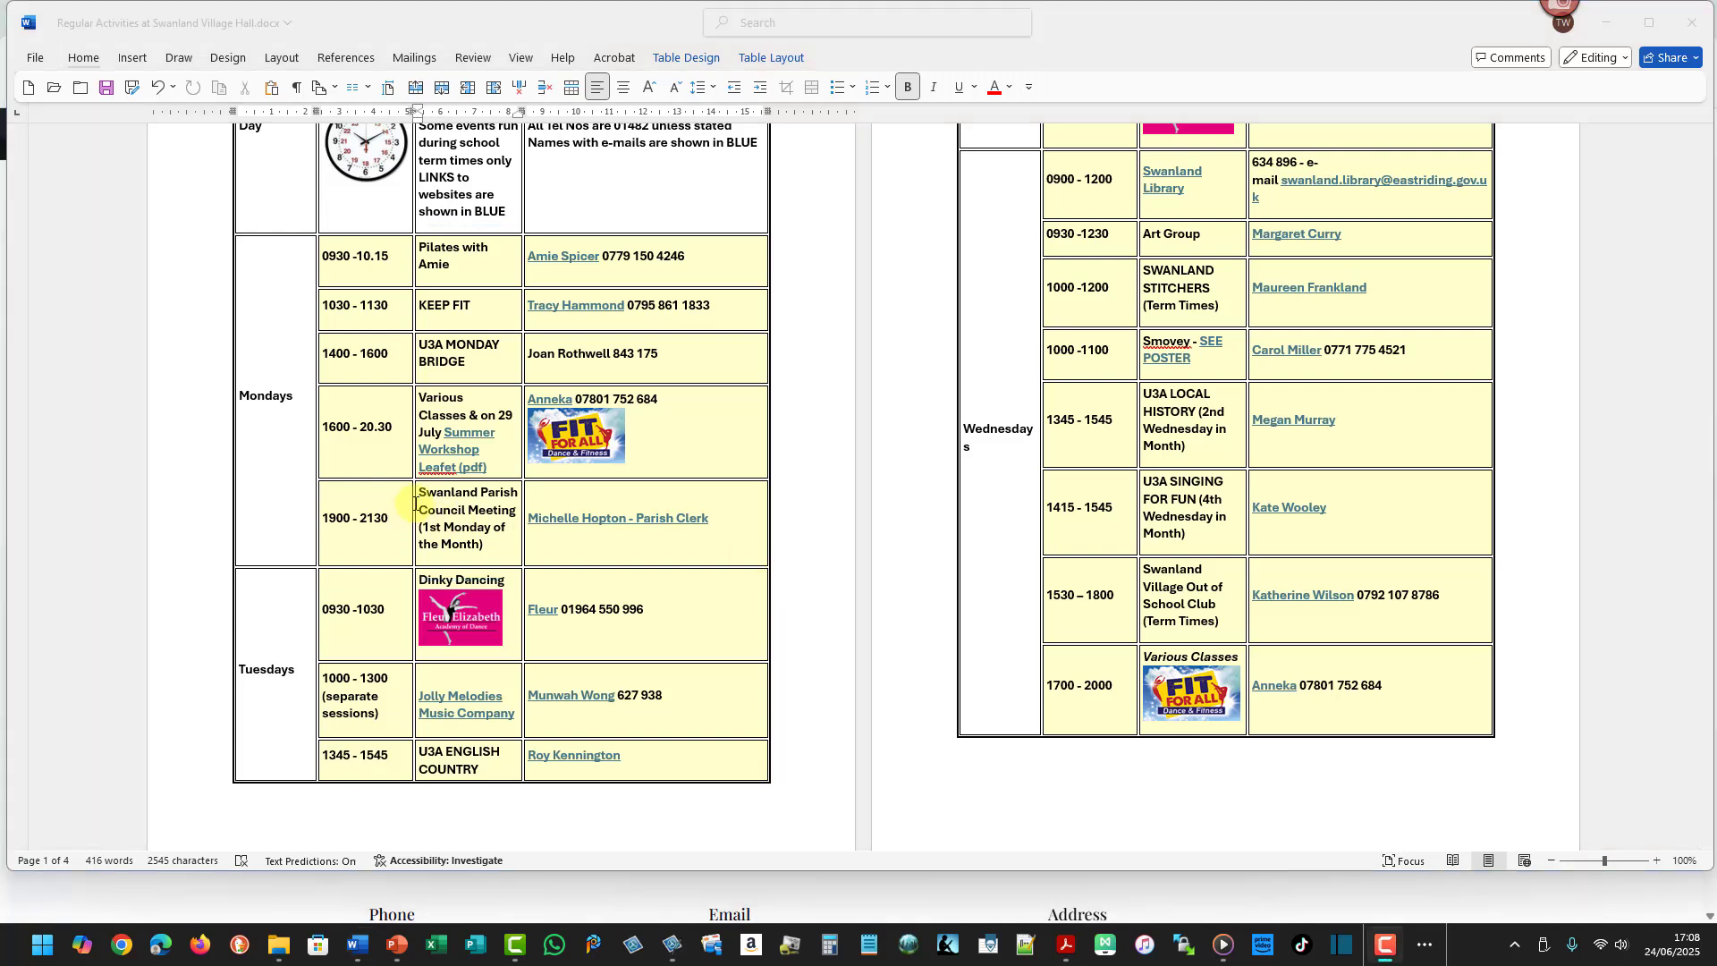
- Examine the Monday entries in the schedule table, selecting the Parish Council, time and Pilates cells
{"action": "triple_click", "coordinate": [456, 496]}
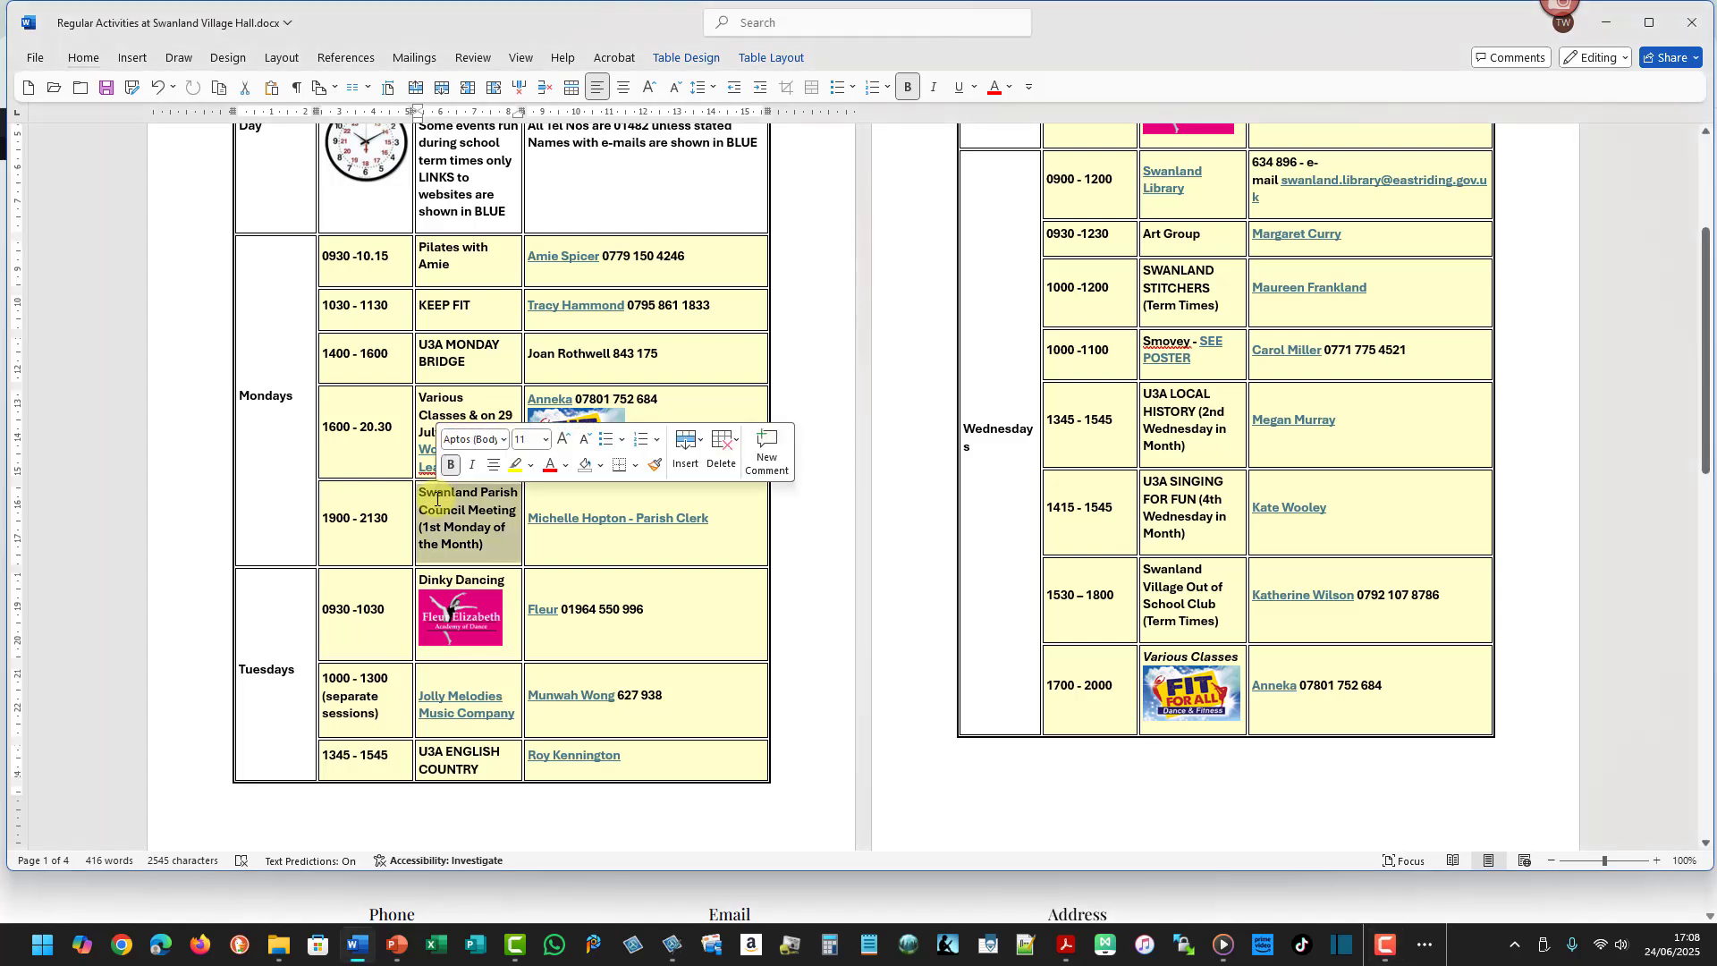
{"action": "left_click", "coordinate": [1245, 424]}
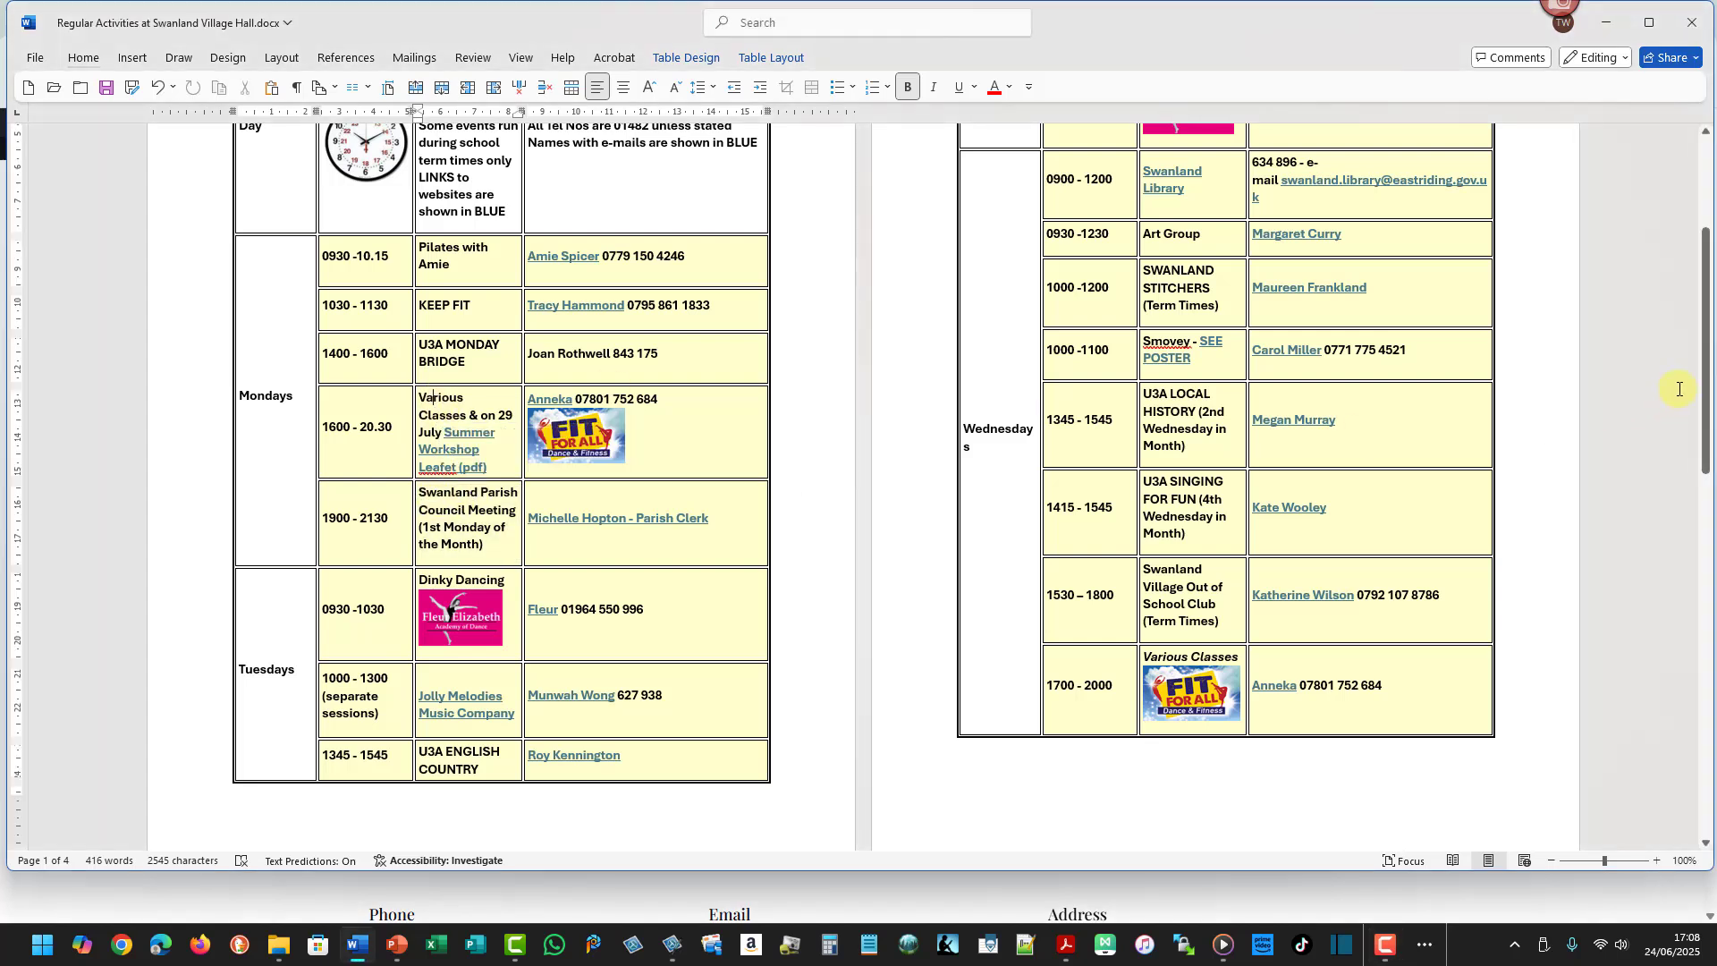
{"action": "mouse_move", "coordinate": [1707, 368]}
{"action": "left_mouse_down"}
{"action": "mouse_move", "coordinate": [1707, 315]}
{"action": "mouse_move", "coordinate": [1693, 732]}
{"action": "mouse_move", "coordinate": [1689, 345]}
{"action": "left_mouse_up"}
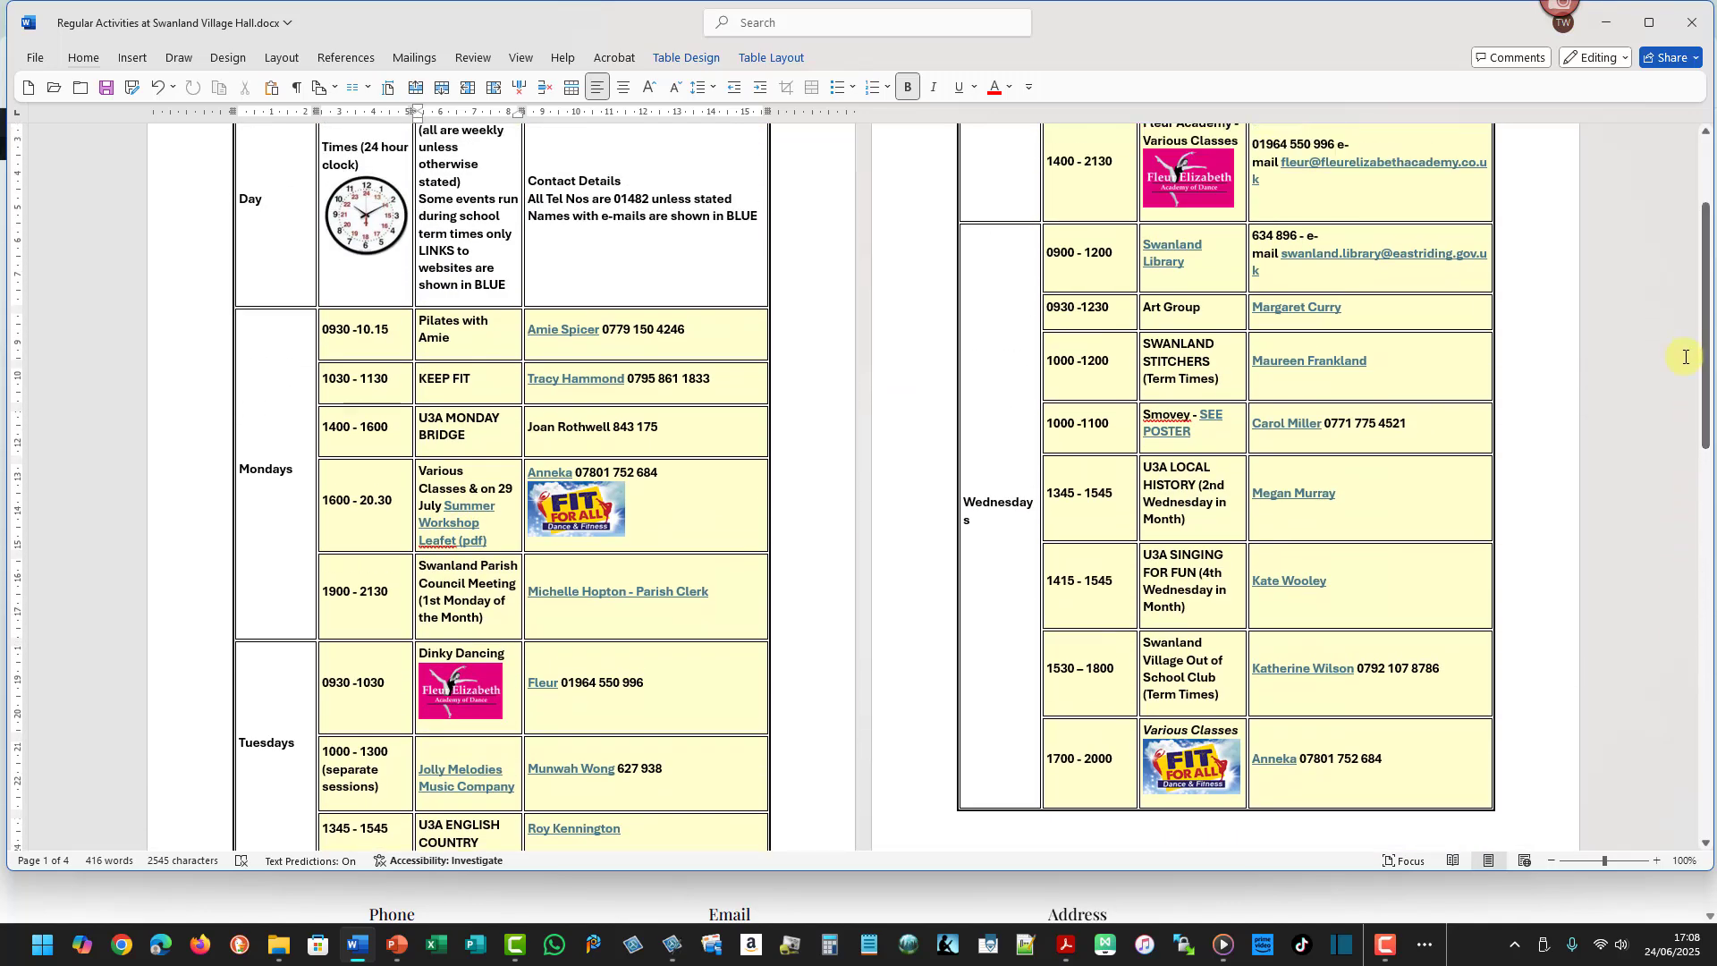
{"action": "double_click", "coordinate": [349, 323]}
{"action": "double_click", "coordinate": [438, 321]}
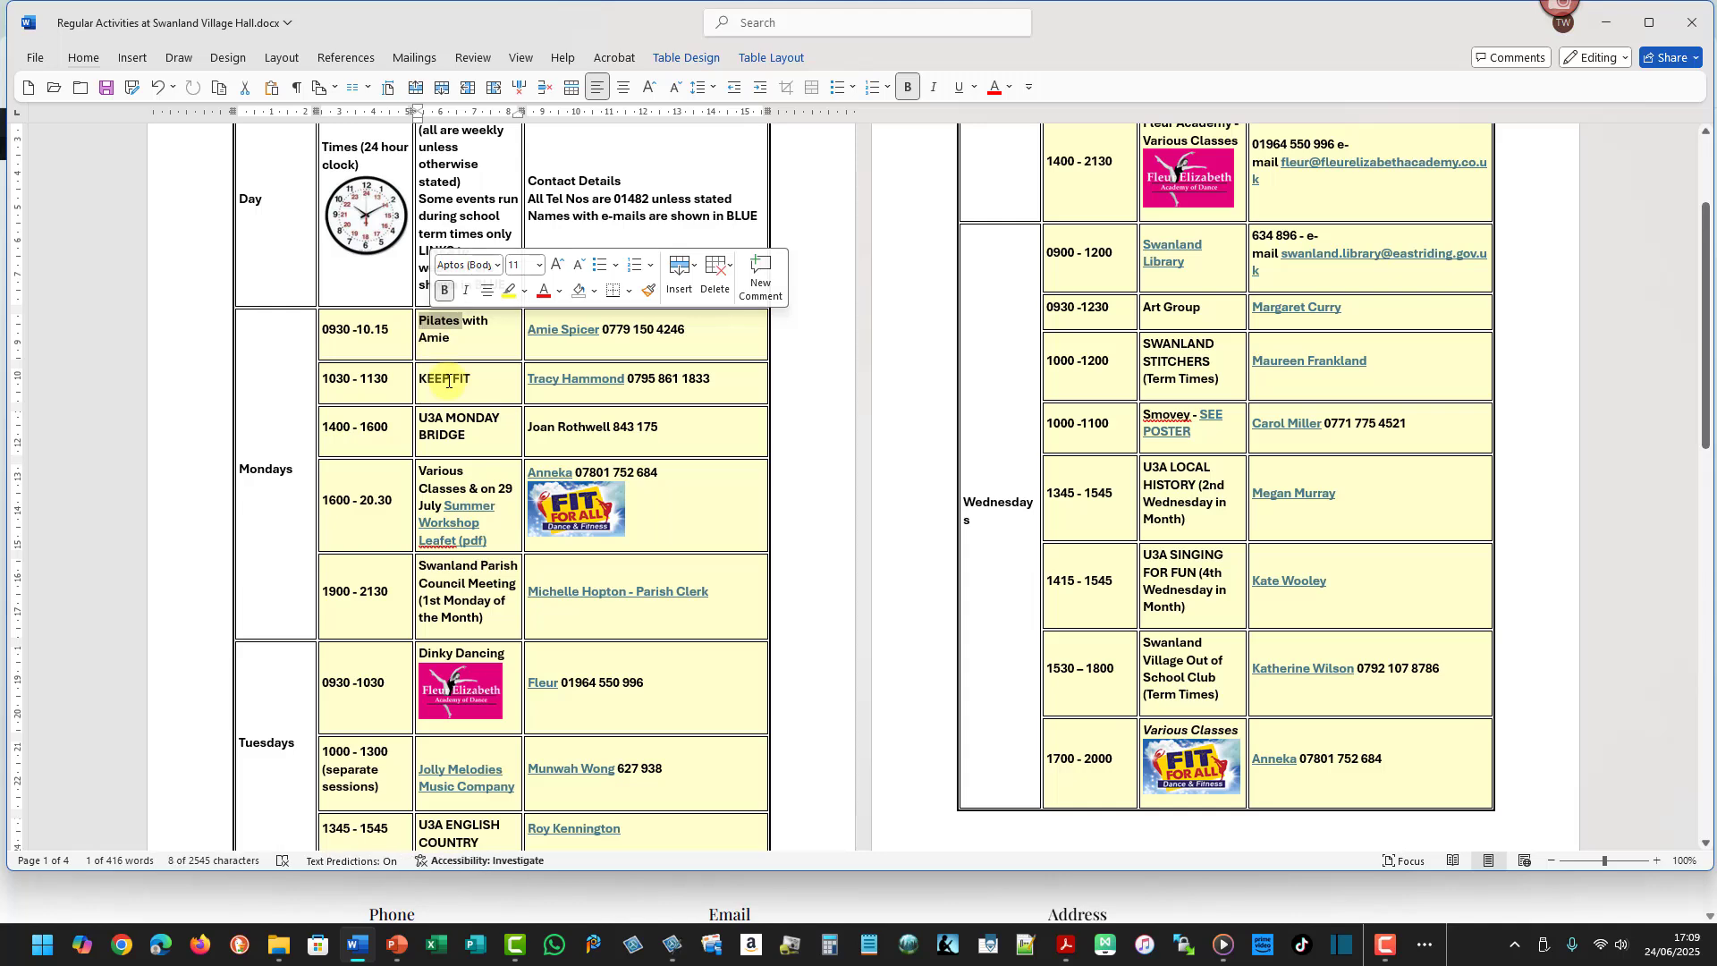
- Switch back to the browser and select the Pilates with Amie heading on the Weekly Activities page
{"action": "key", "text": "alt+Tab"}
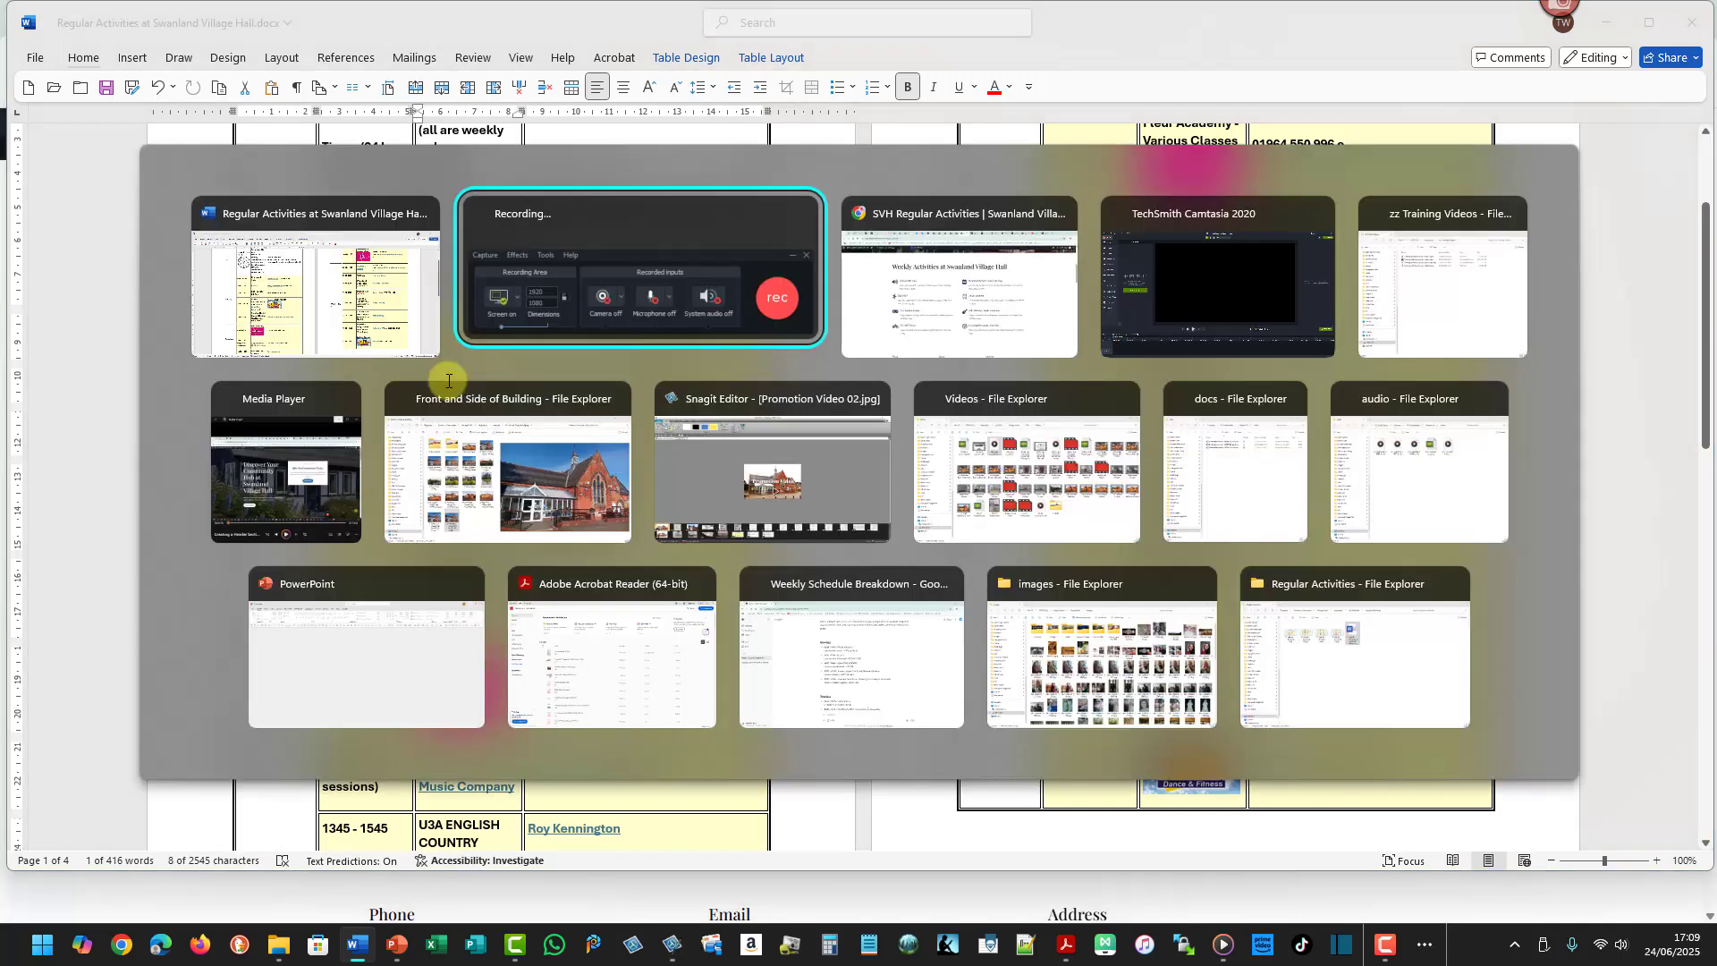
{"action": "key", "text": "alt+Tab"}
{"action": "key", "text": "alt+Tab"}
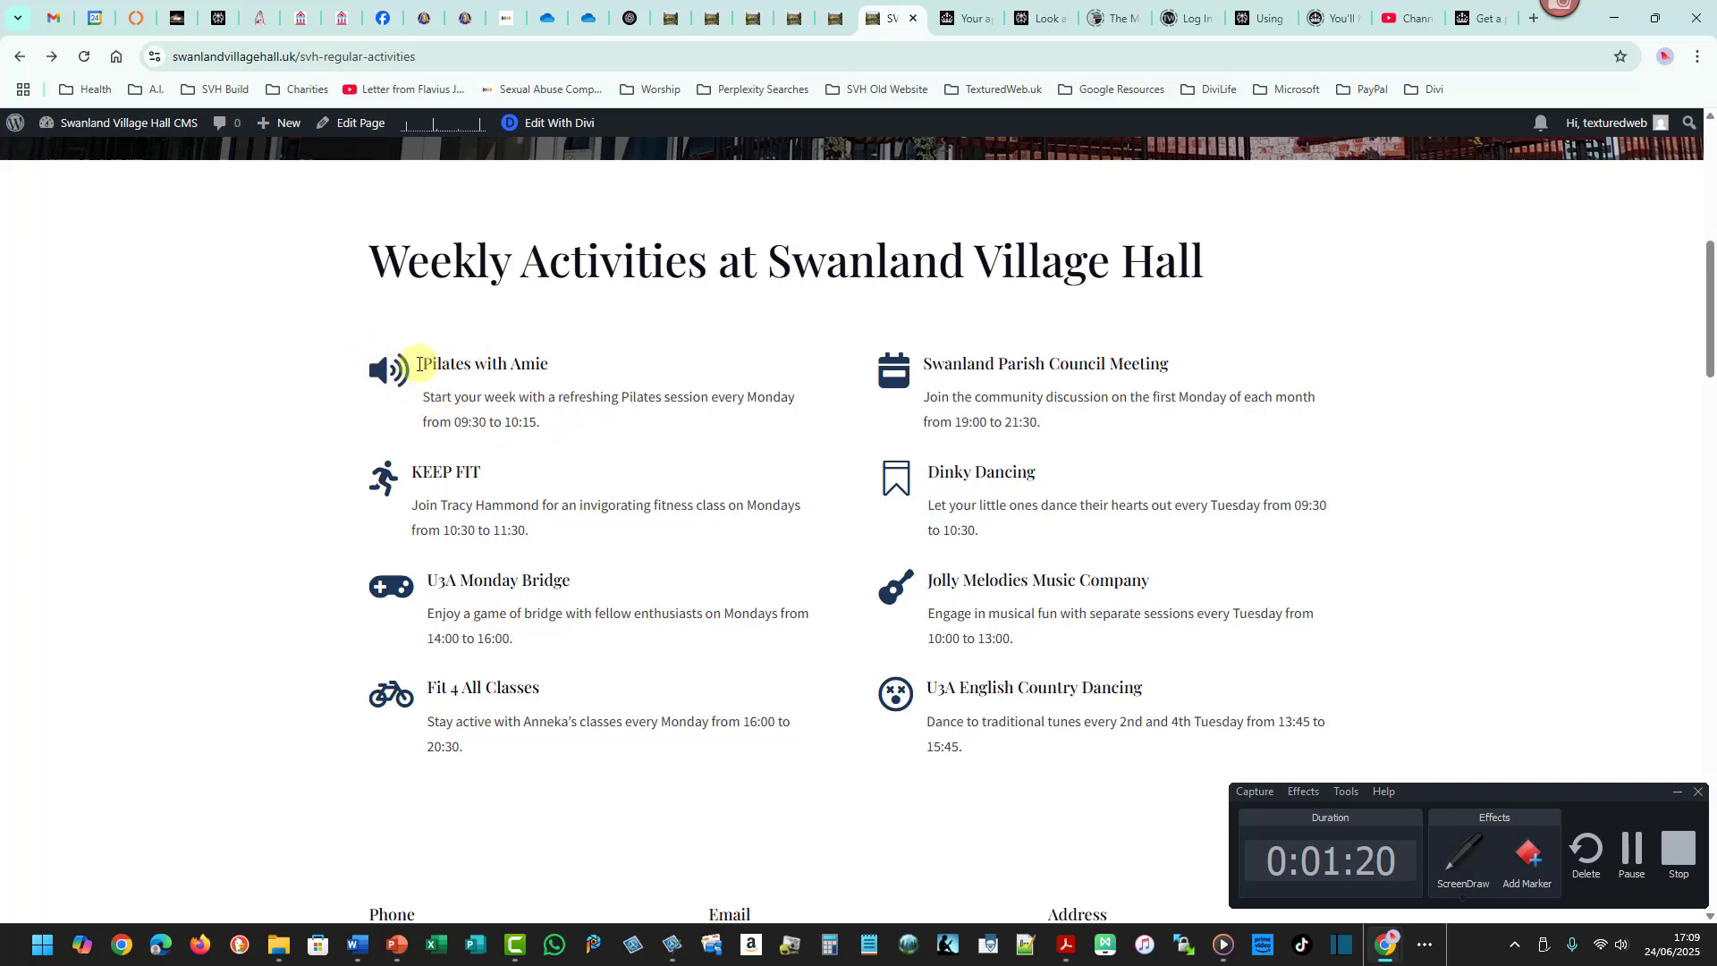
{"action": "triple_click", "coordinate": [433, 363]}
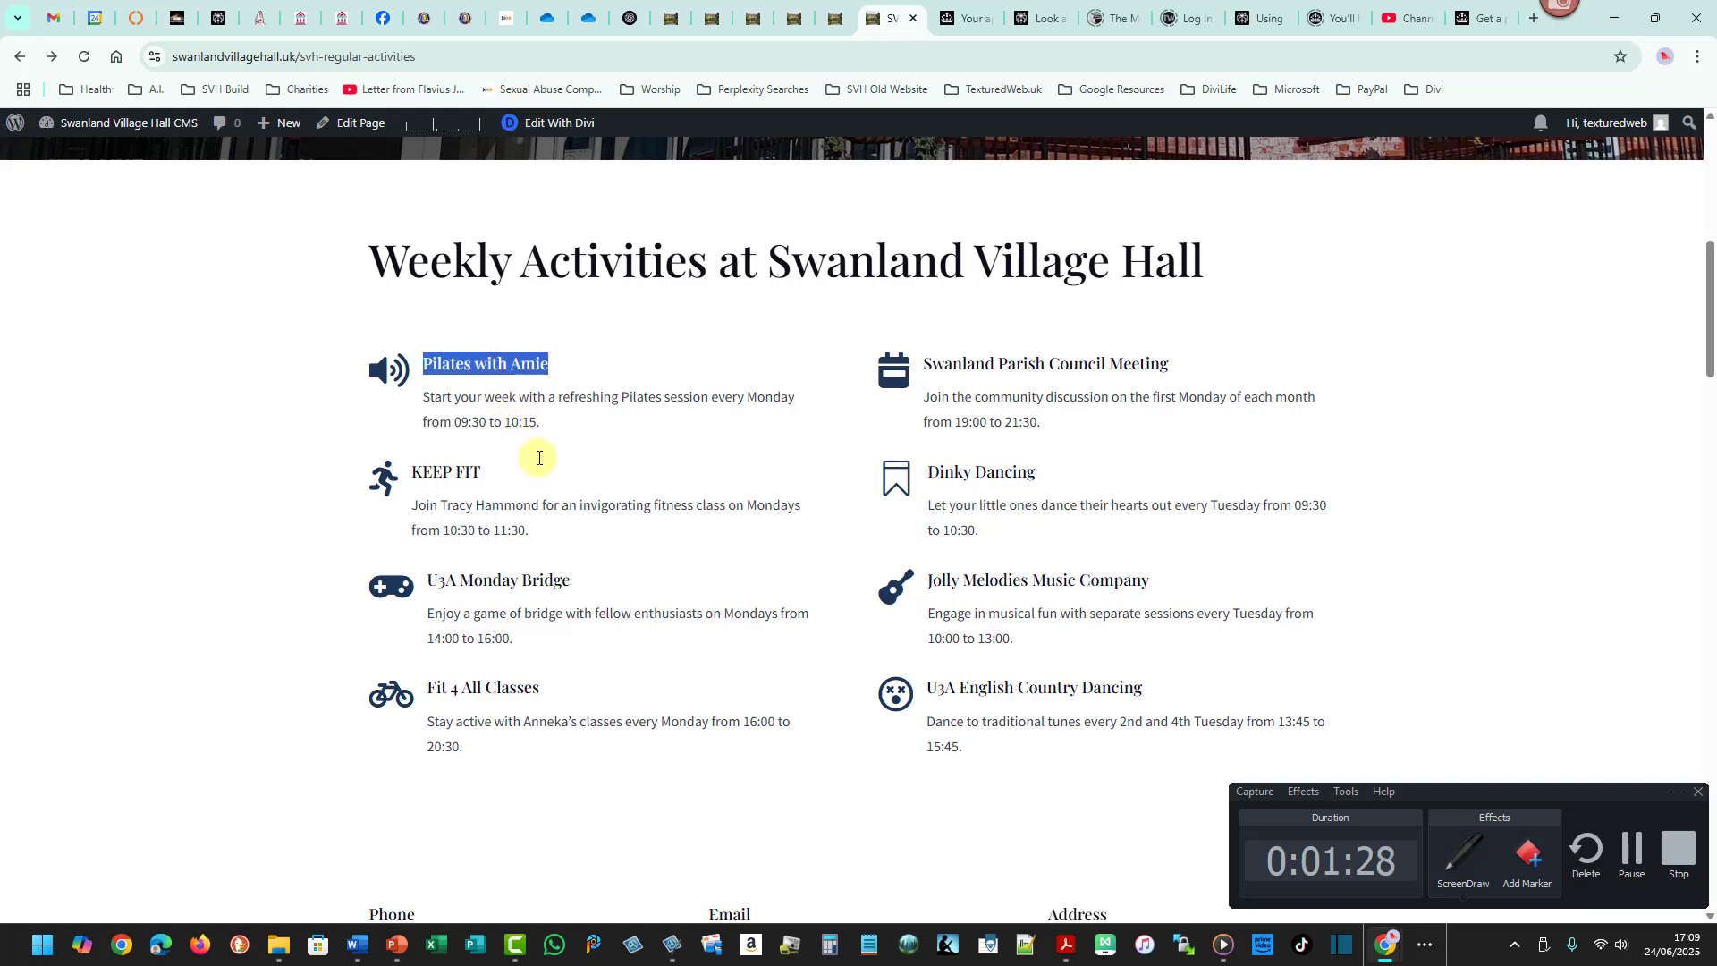
{"action": "key", "text": "super+Tab"}
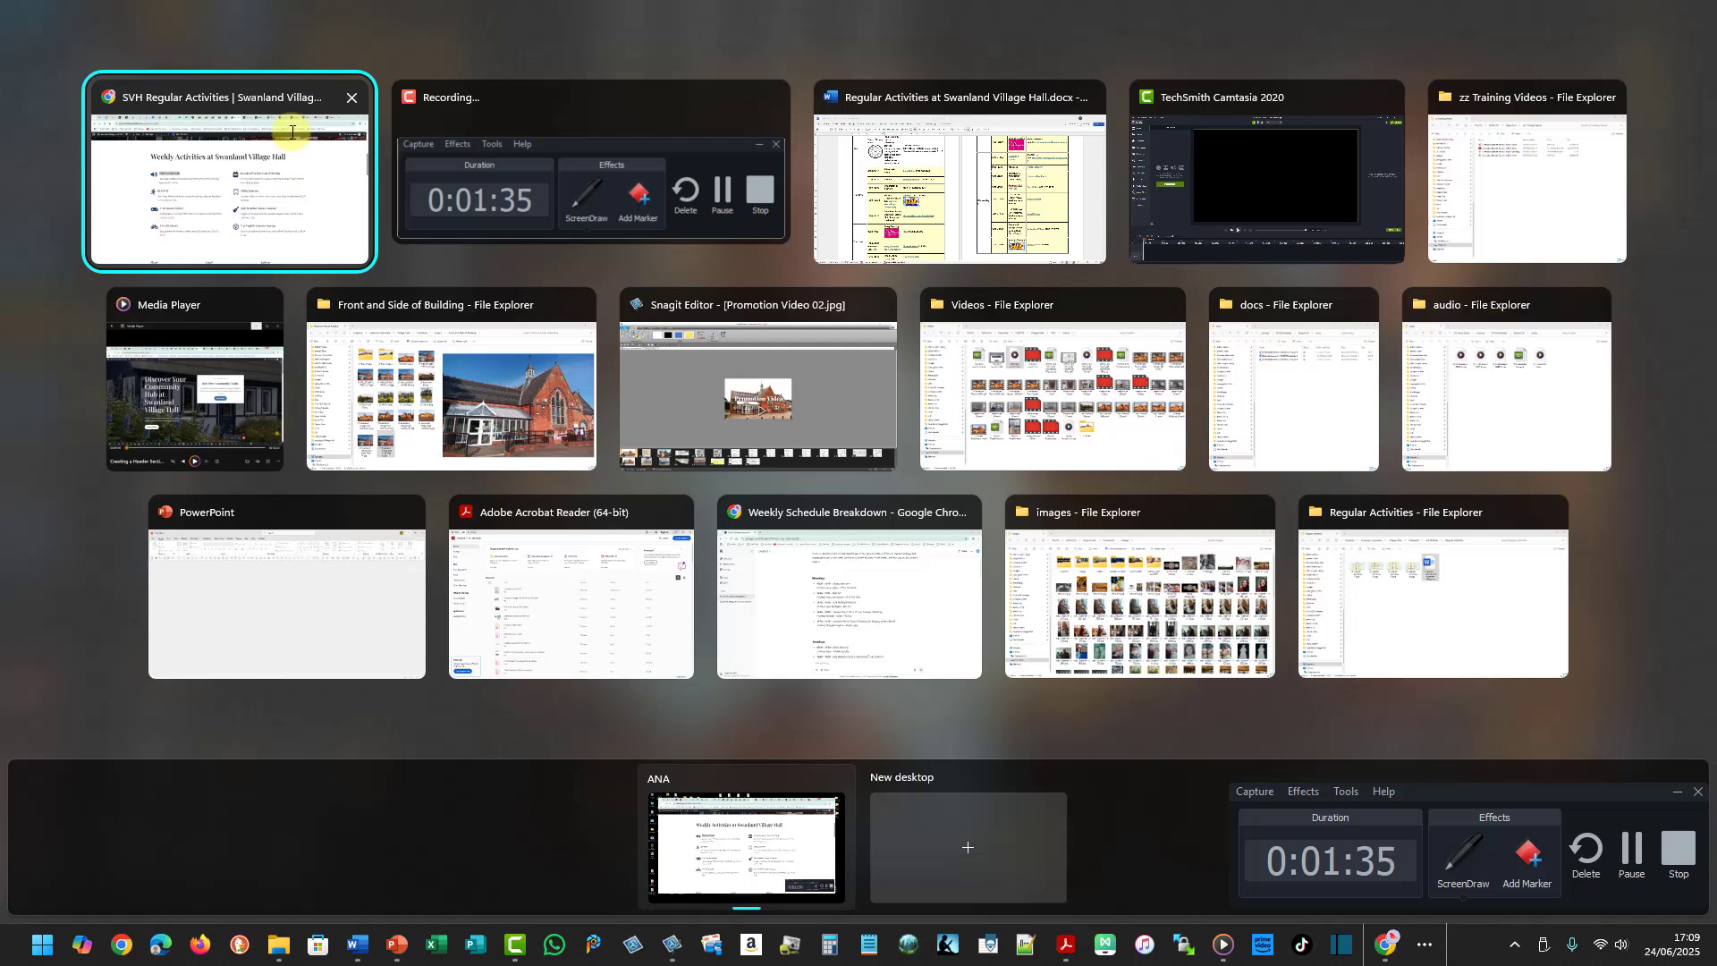
{"action": "key", "text": "ctrl+shift+d"}
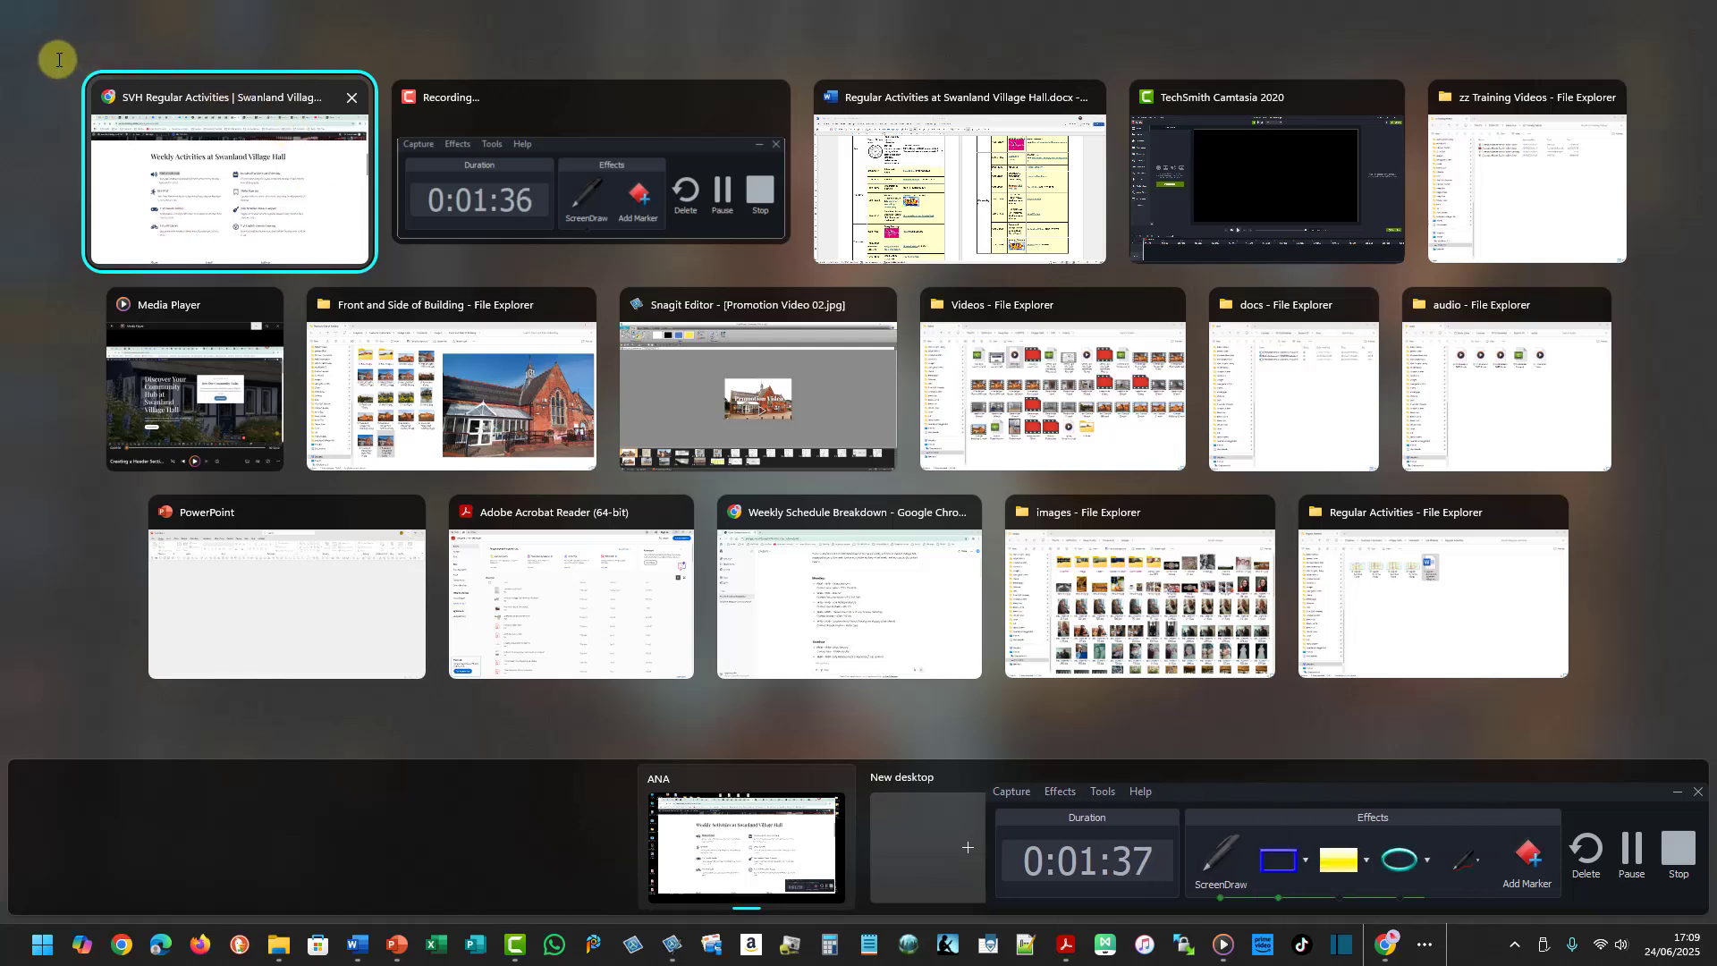
{"action": "left_click_drag", "start_coordinate": [56, 59], "coordinate": [393, 282]}
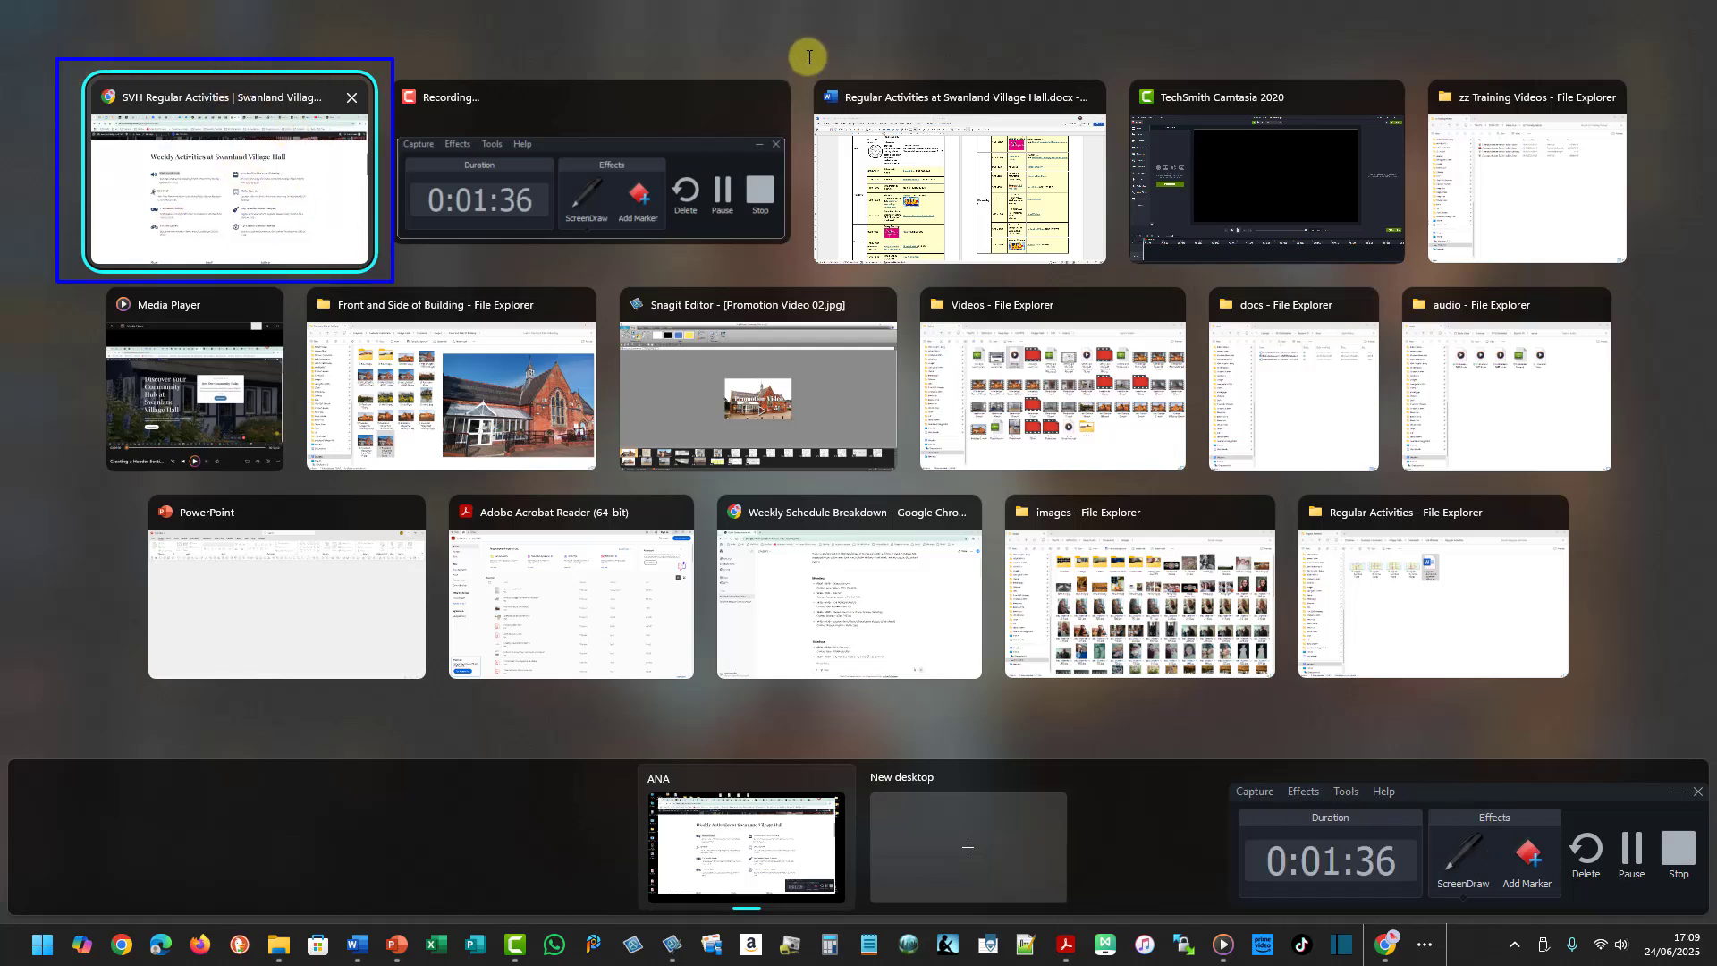
{"action": "mouse_move", "coordinate": [807, 57]}
{"action": "left_mouse_down"}
{"action": "mouse_move", "coordinate": [1042, 172]}
{"action": "mouse_move", "coordinate": [1122, 279]}
{"action": "left_mouse_up"}
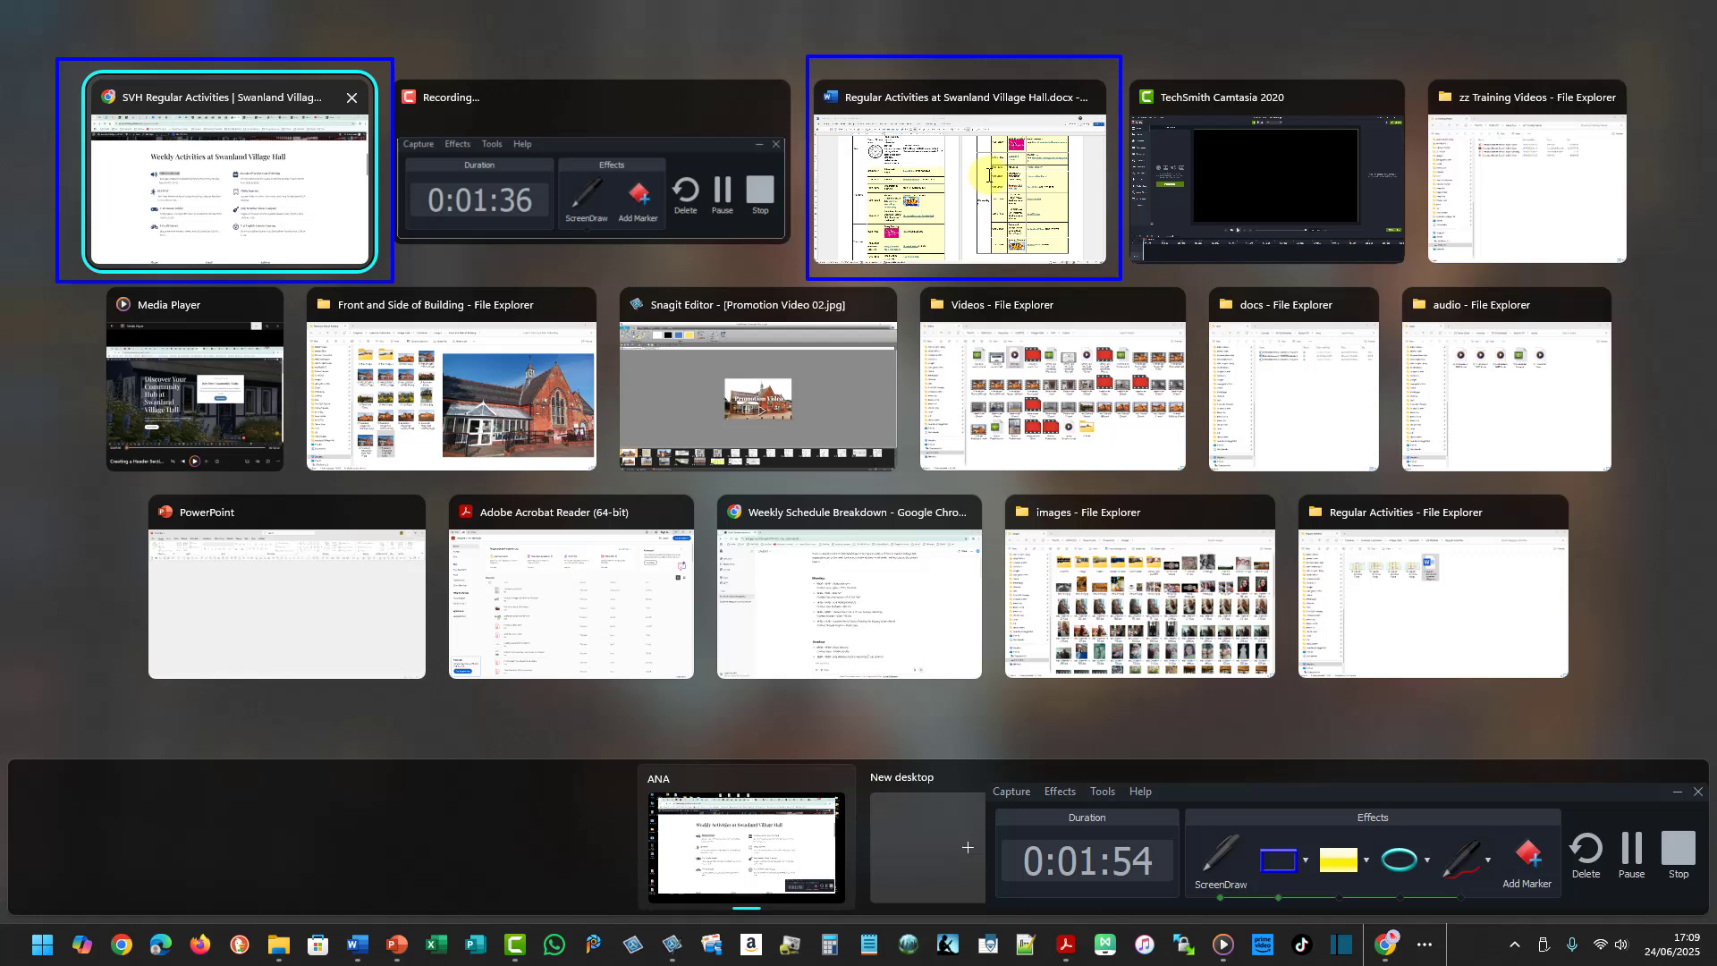
{"action": "key", "text": "Escape"}
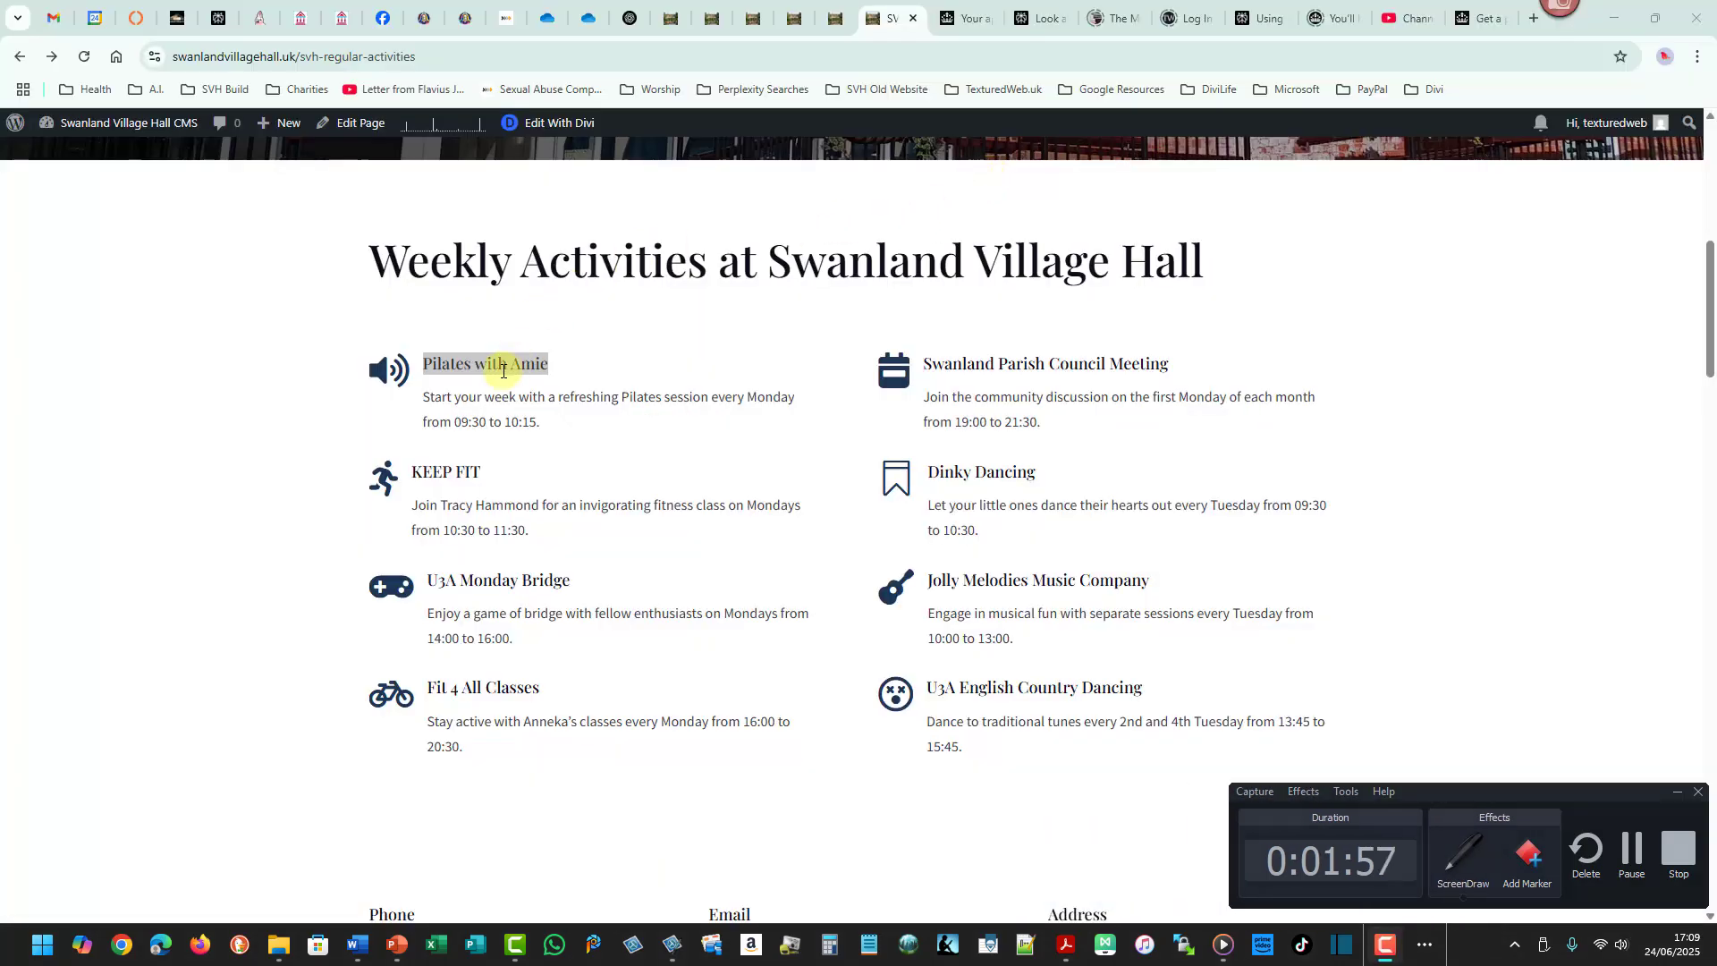
- Restore the Word window and position it beside the browser so the document and web page show together
{"action": "key", "text": "alt+Tab"}
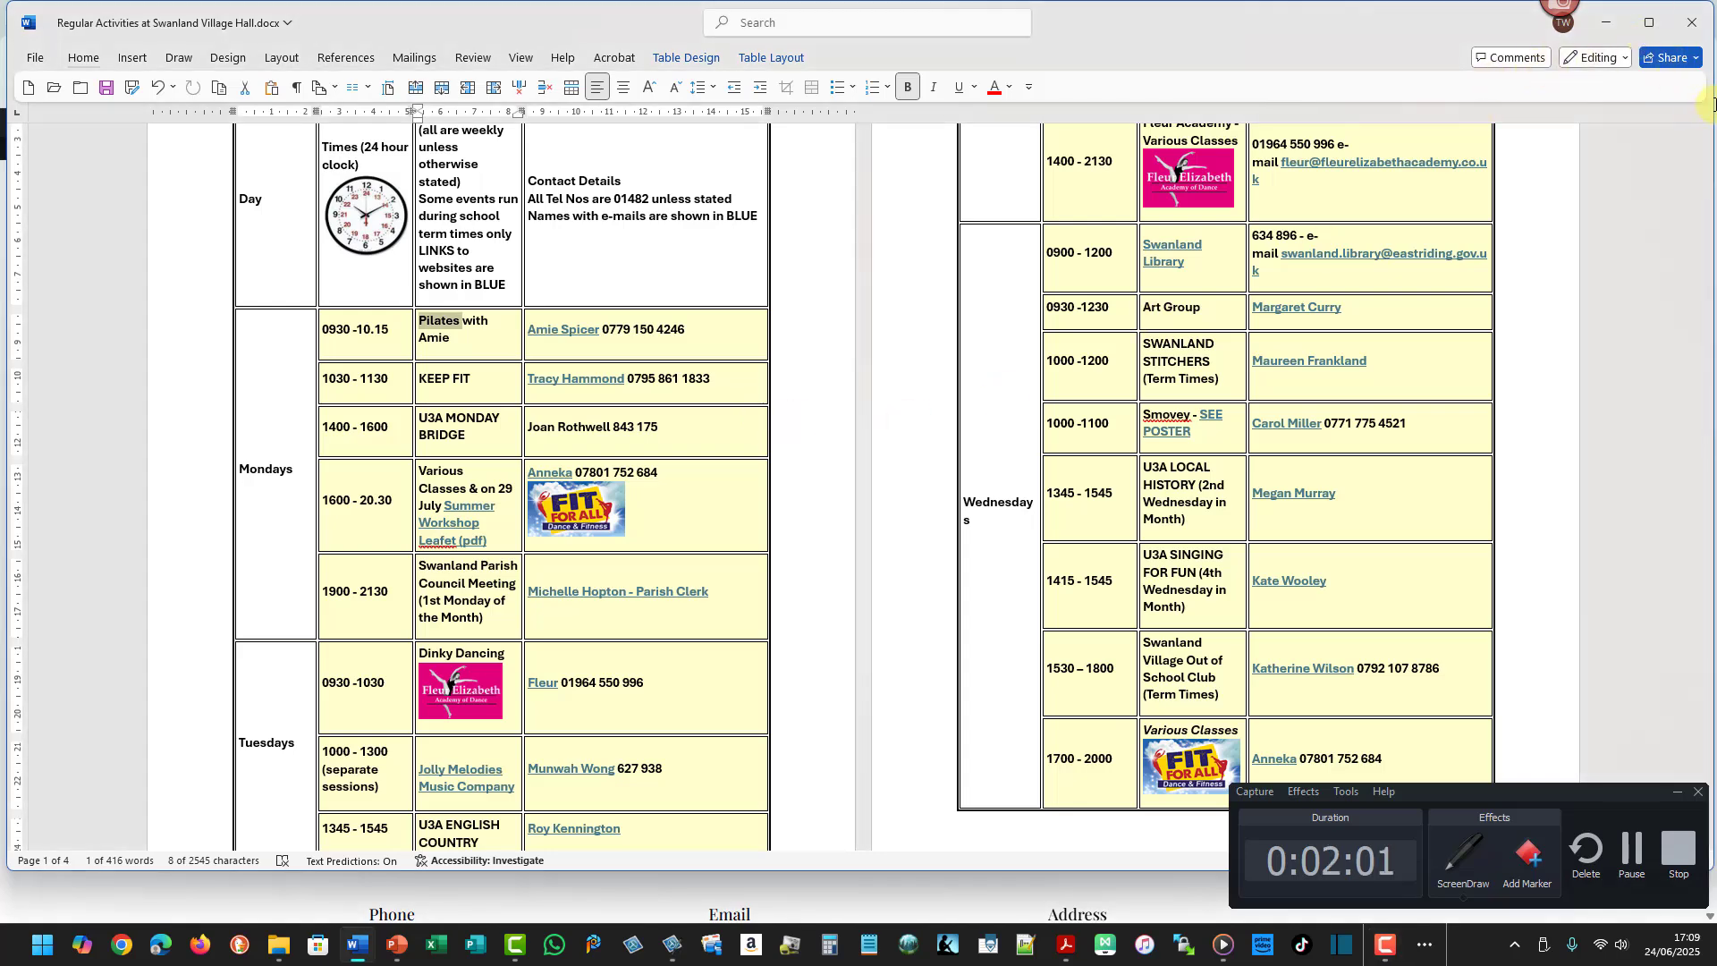
{"action": "left_click", "coordinate": [1649, 22]}
{"action": "left_click_drag", "start_coordinate": [1155, 109], "coordinate": [989, 114]}
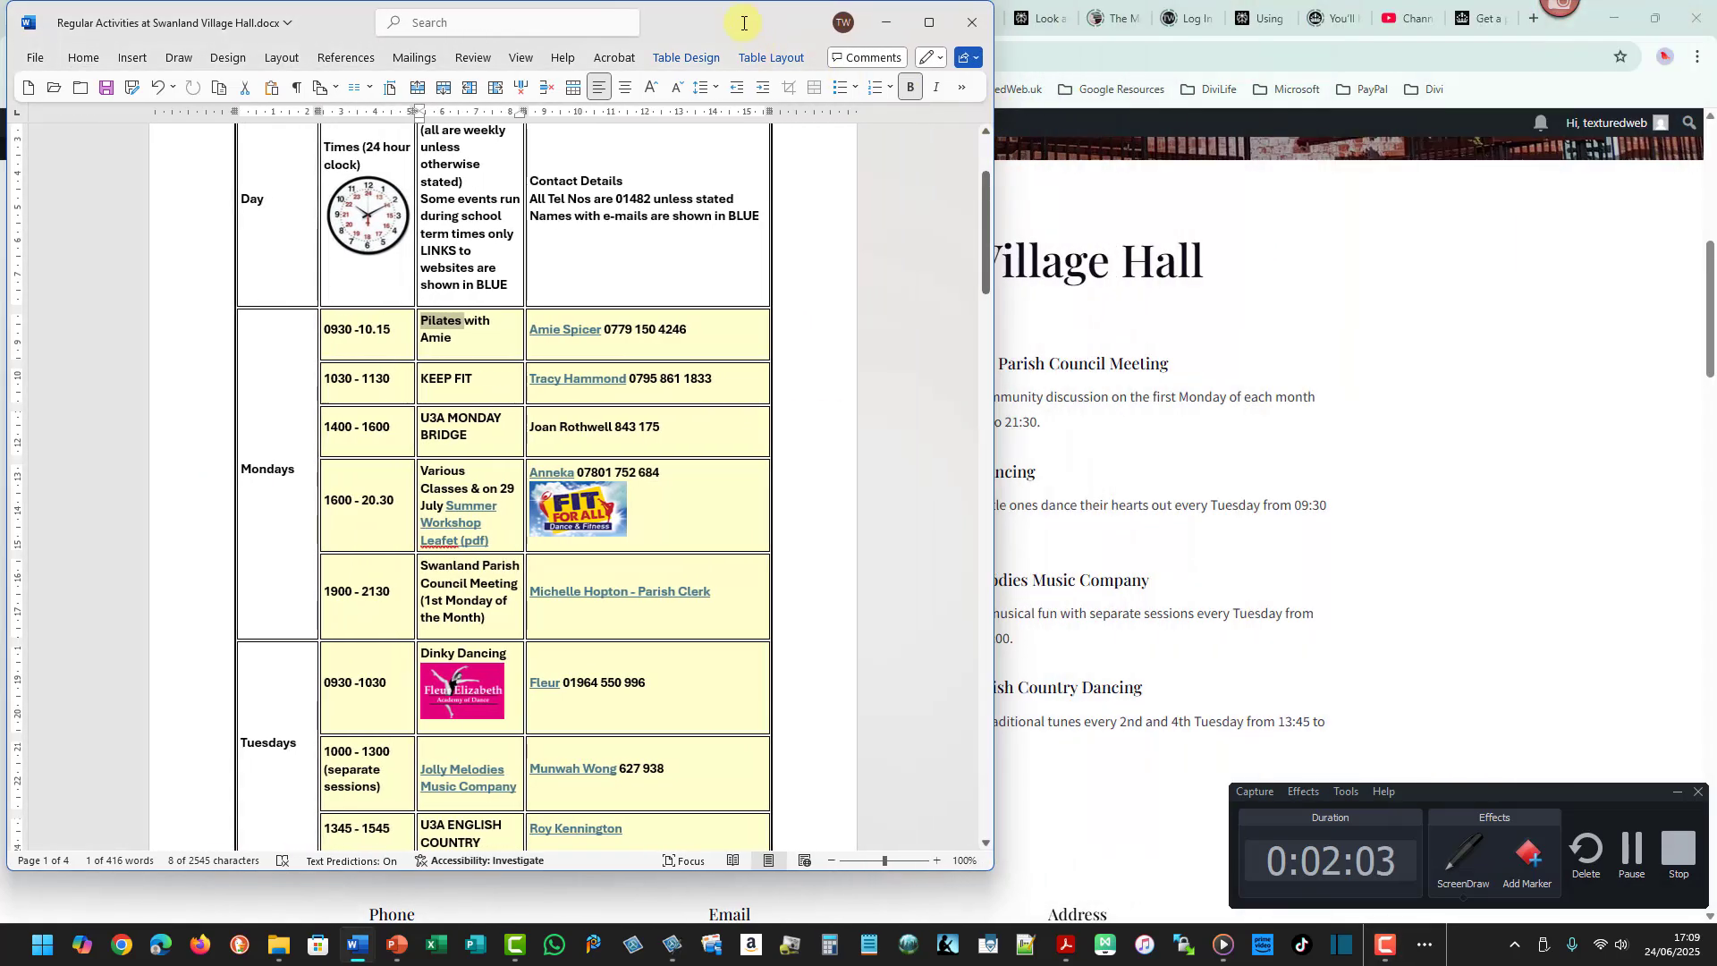
{"action": "left_click_drag", "start_coordinate": [736, 22], "coordinate": [1467, 30]}
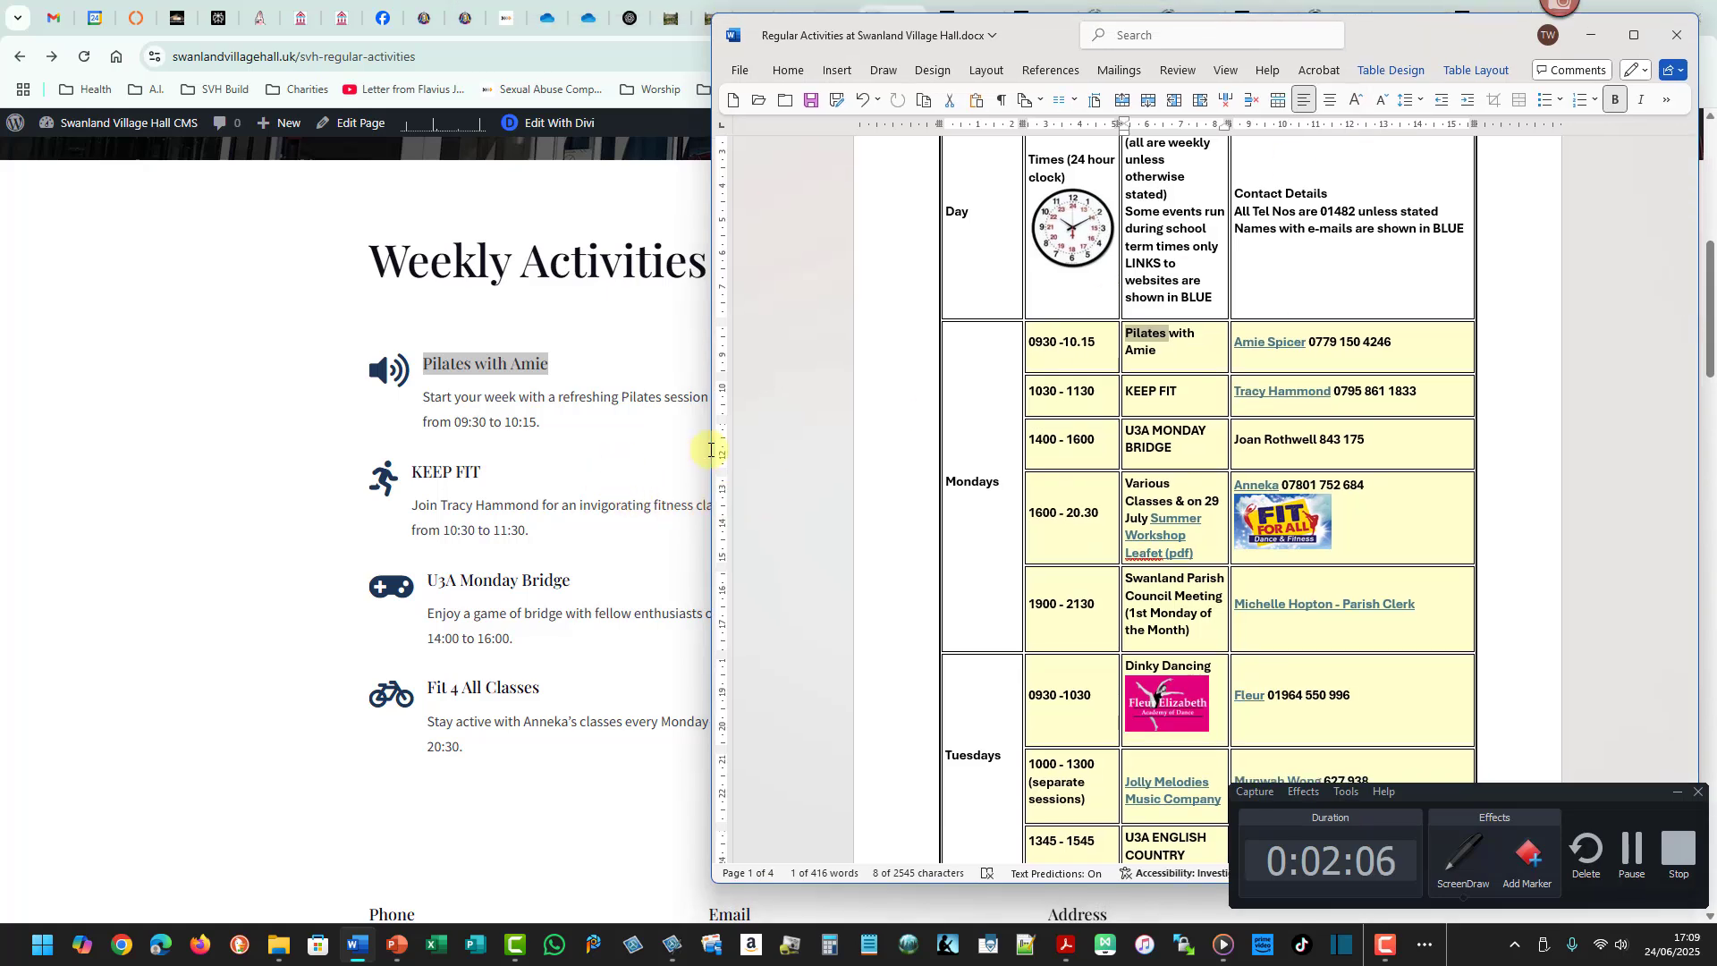
{"action": "left_click_drag", "start_coordinate": [711, 450], "coordinate": [964, 421]}
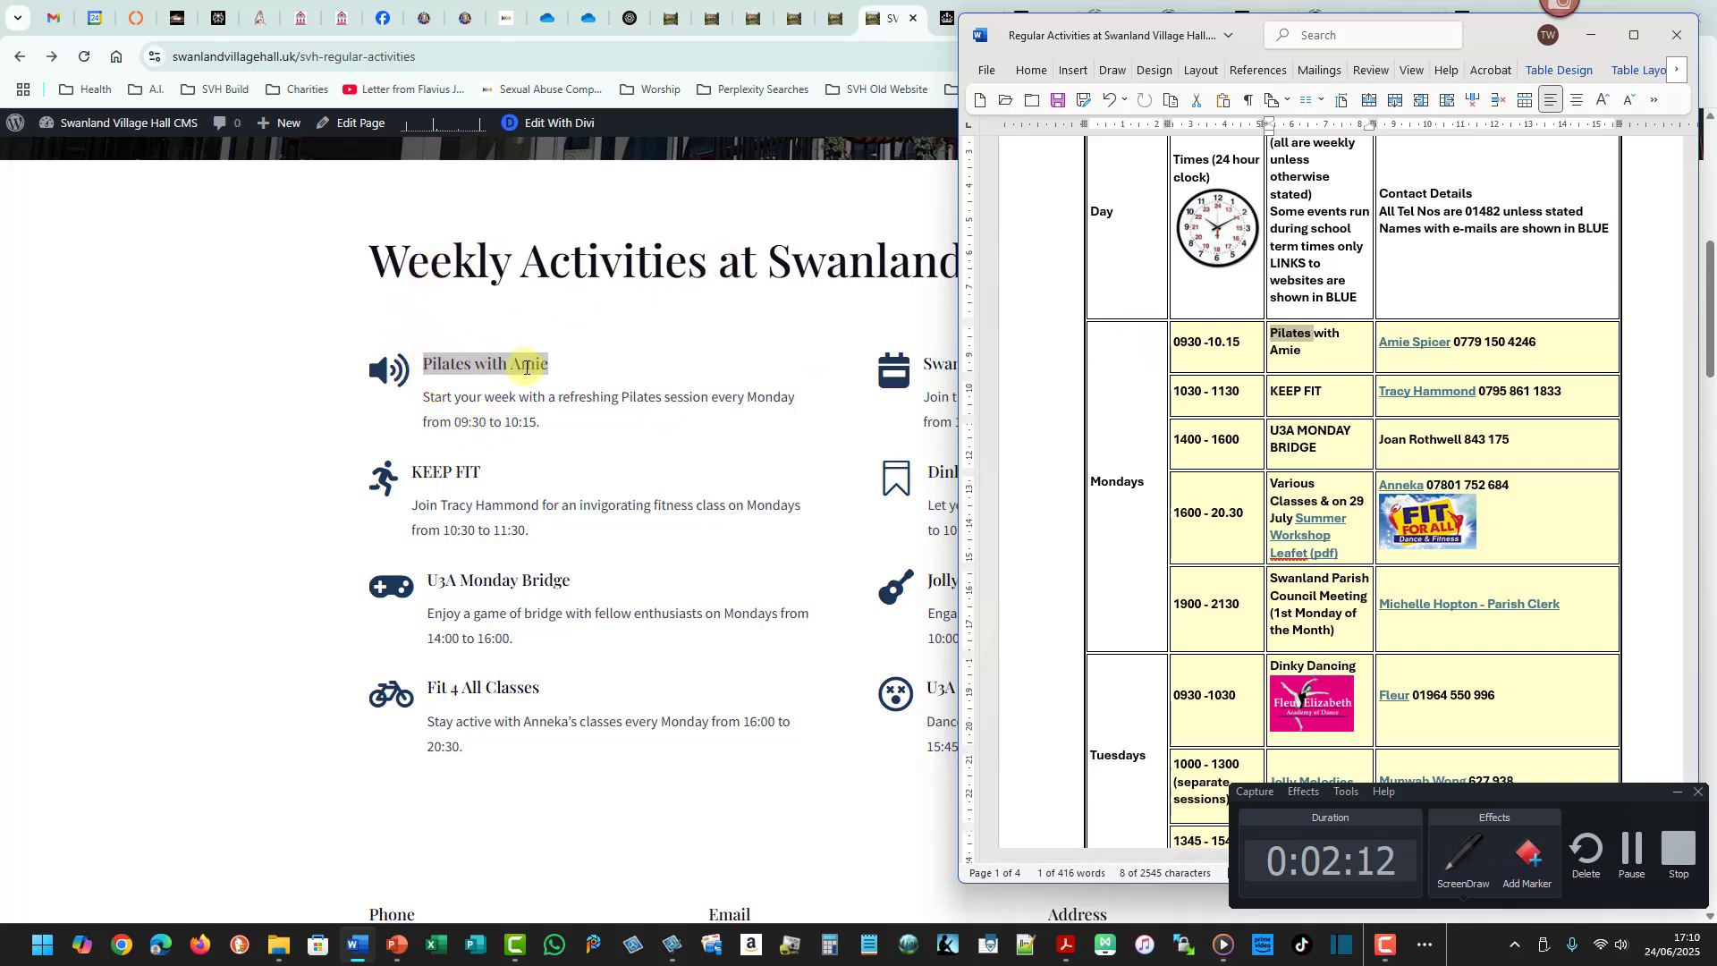
- Compare the Pilates time and contact cells in the Word table with the web page entry
{"action": "triple_click", "coordinate": [1241, 344]}
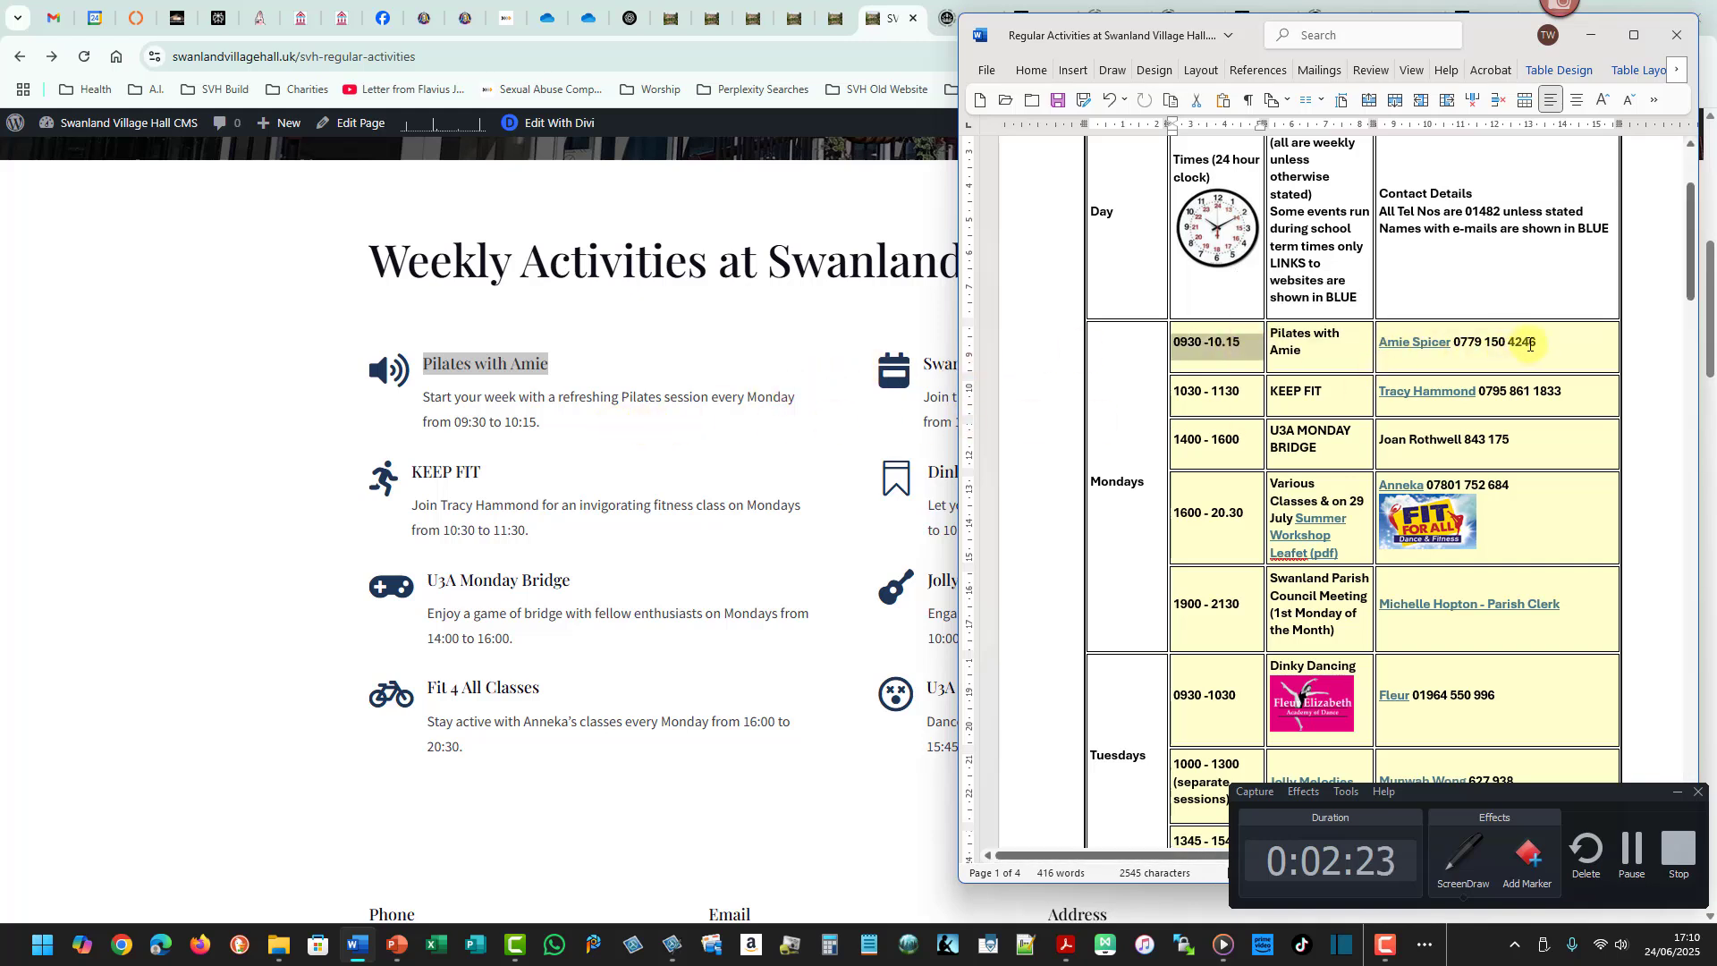
{"action": "left_click_drag", "start_coordinate": [1537, 342], "coordinate": [1379, 343]}
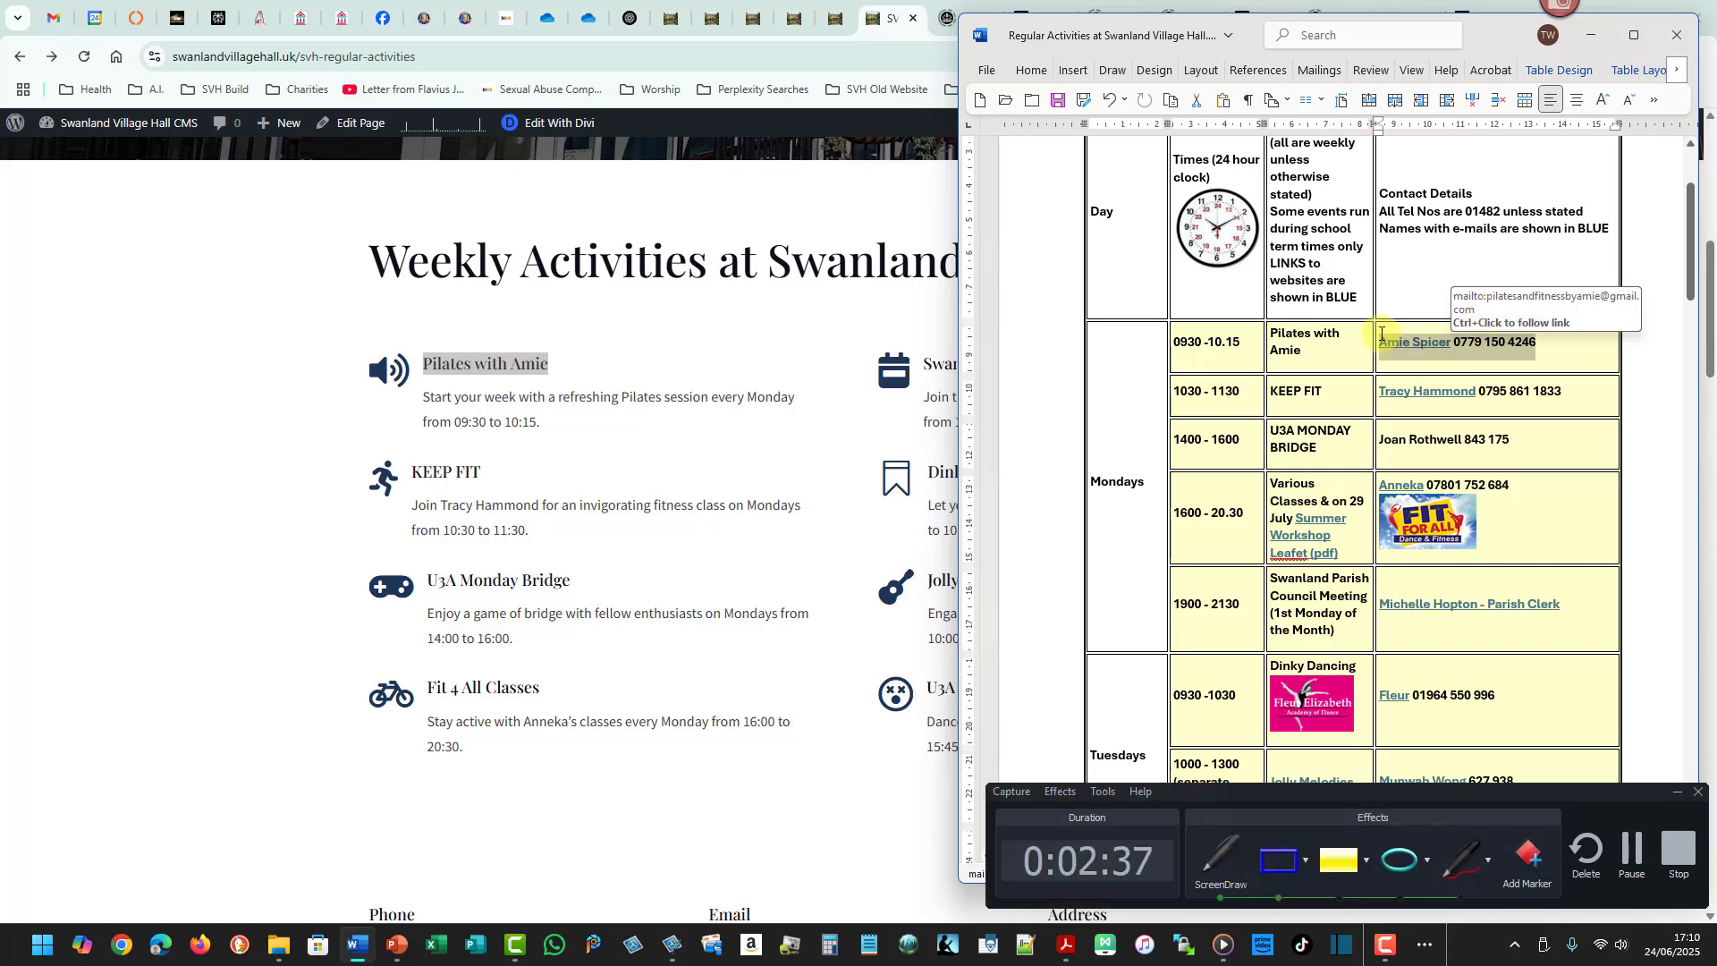
{"action": "left_click_drag", "start_coordinate": [1381, 334], "coordinate": [1454, 353]}
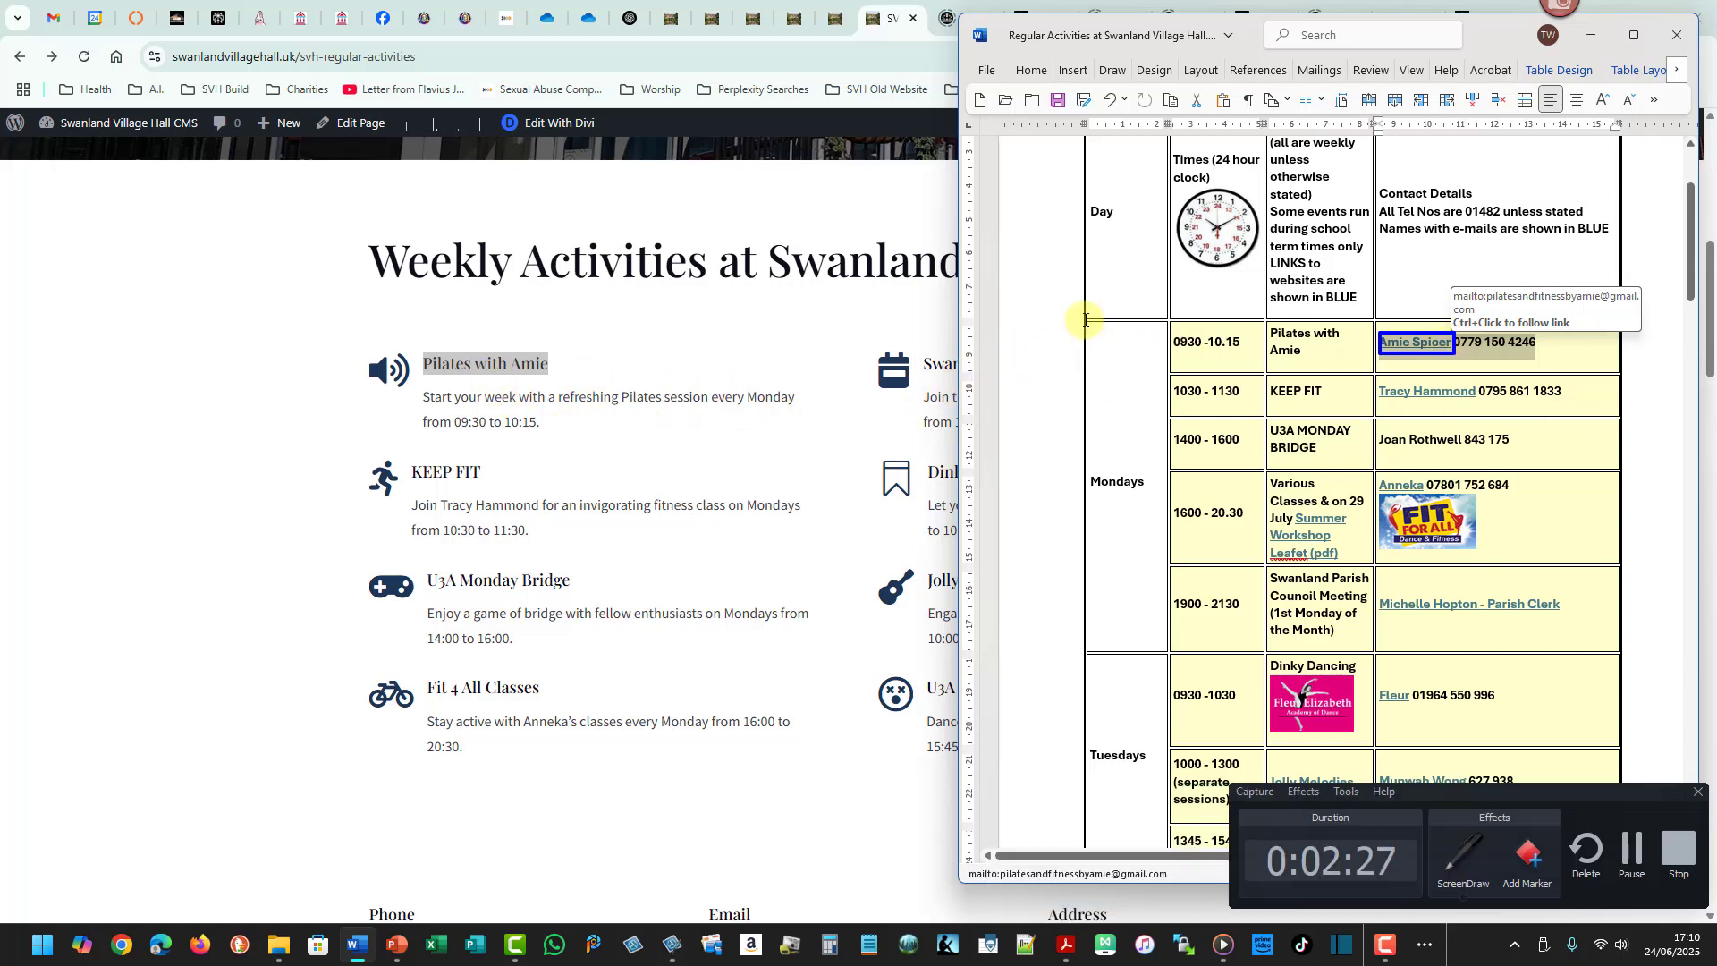
{"action": "left_click_drag", "start_coordinate": [1085, 319], "coordinate": [1174, 660]}
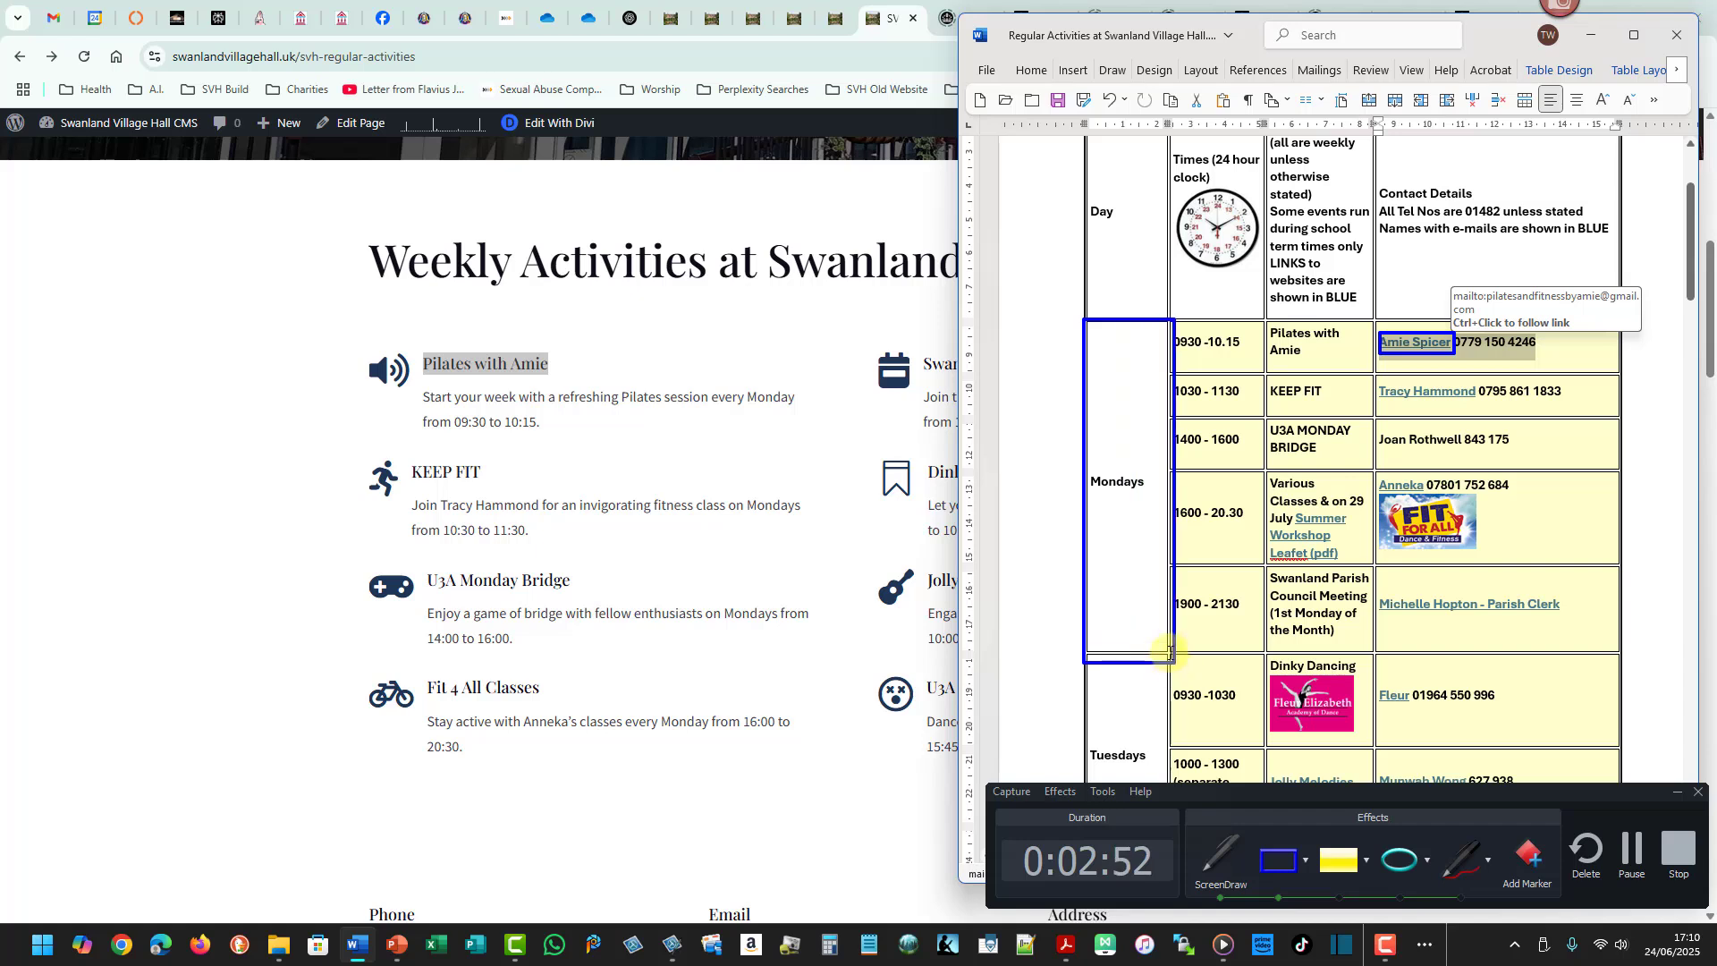
{"action": "key", "text": "Escape"}
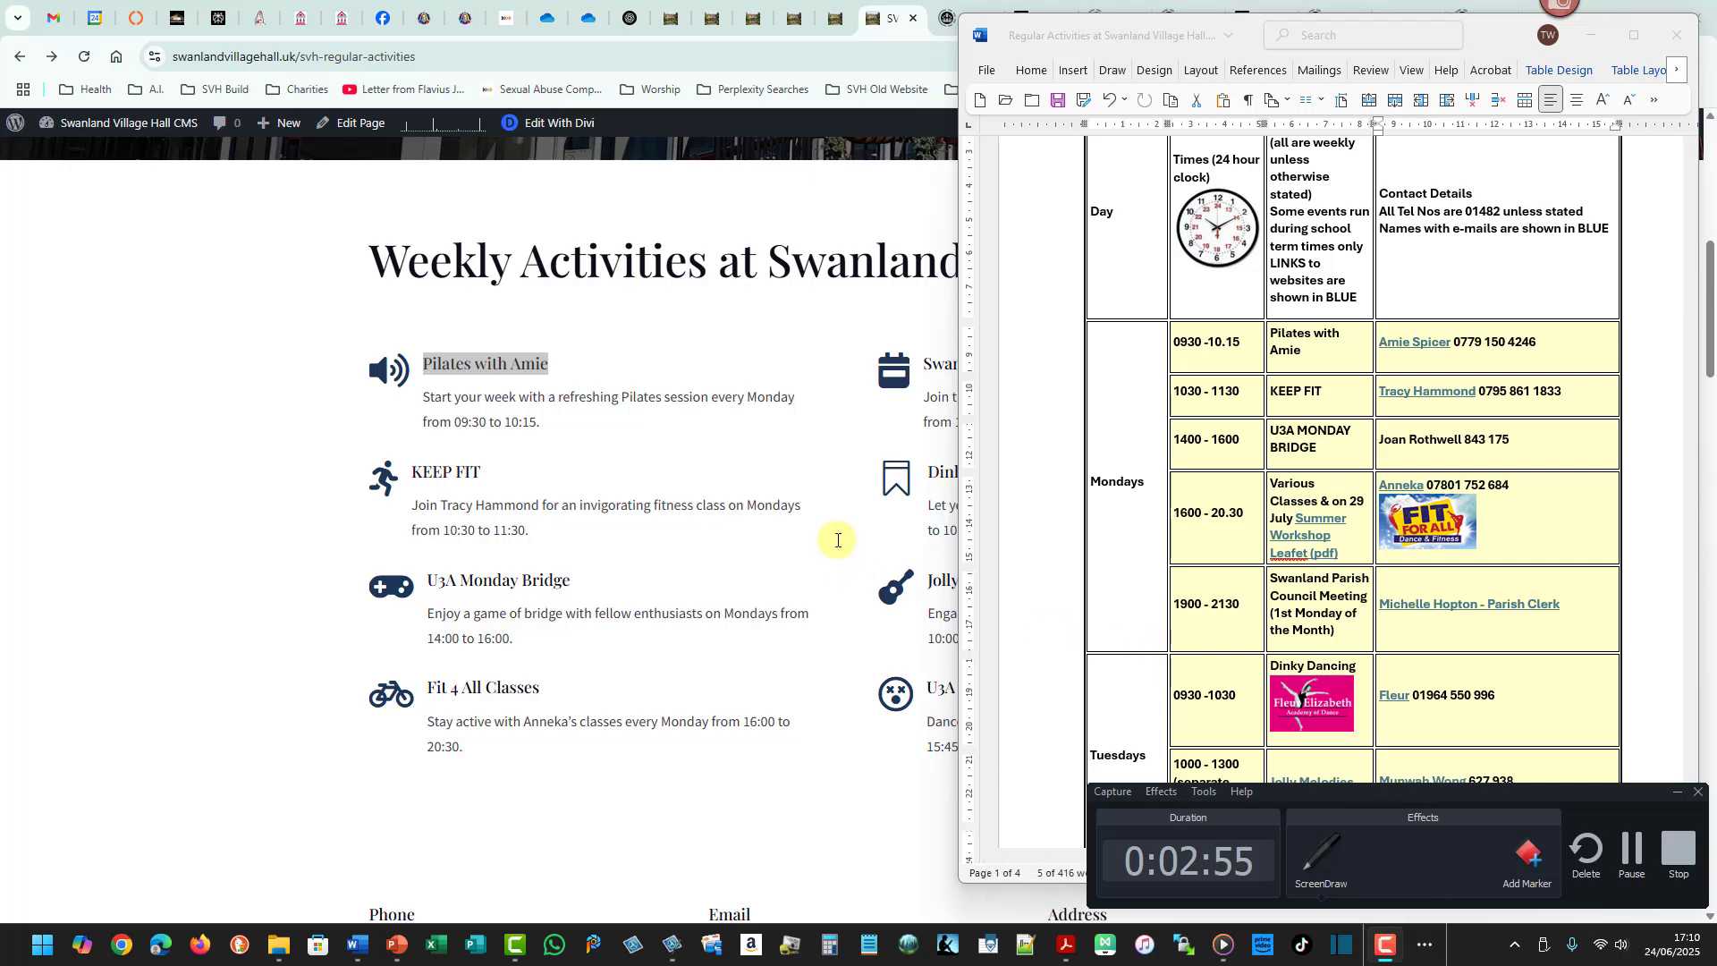
- Open the Weekly Activities page in the Divi visual builder and bring the activity modules into view
{"action": "left_click", "coordinate": [834, 536]}
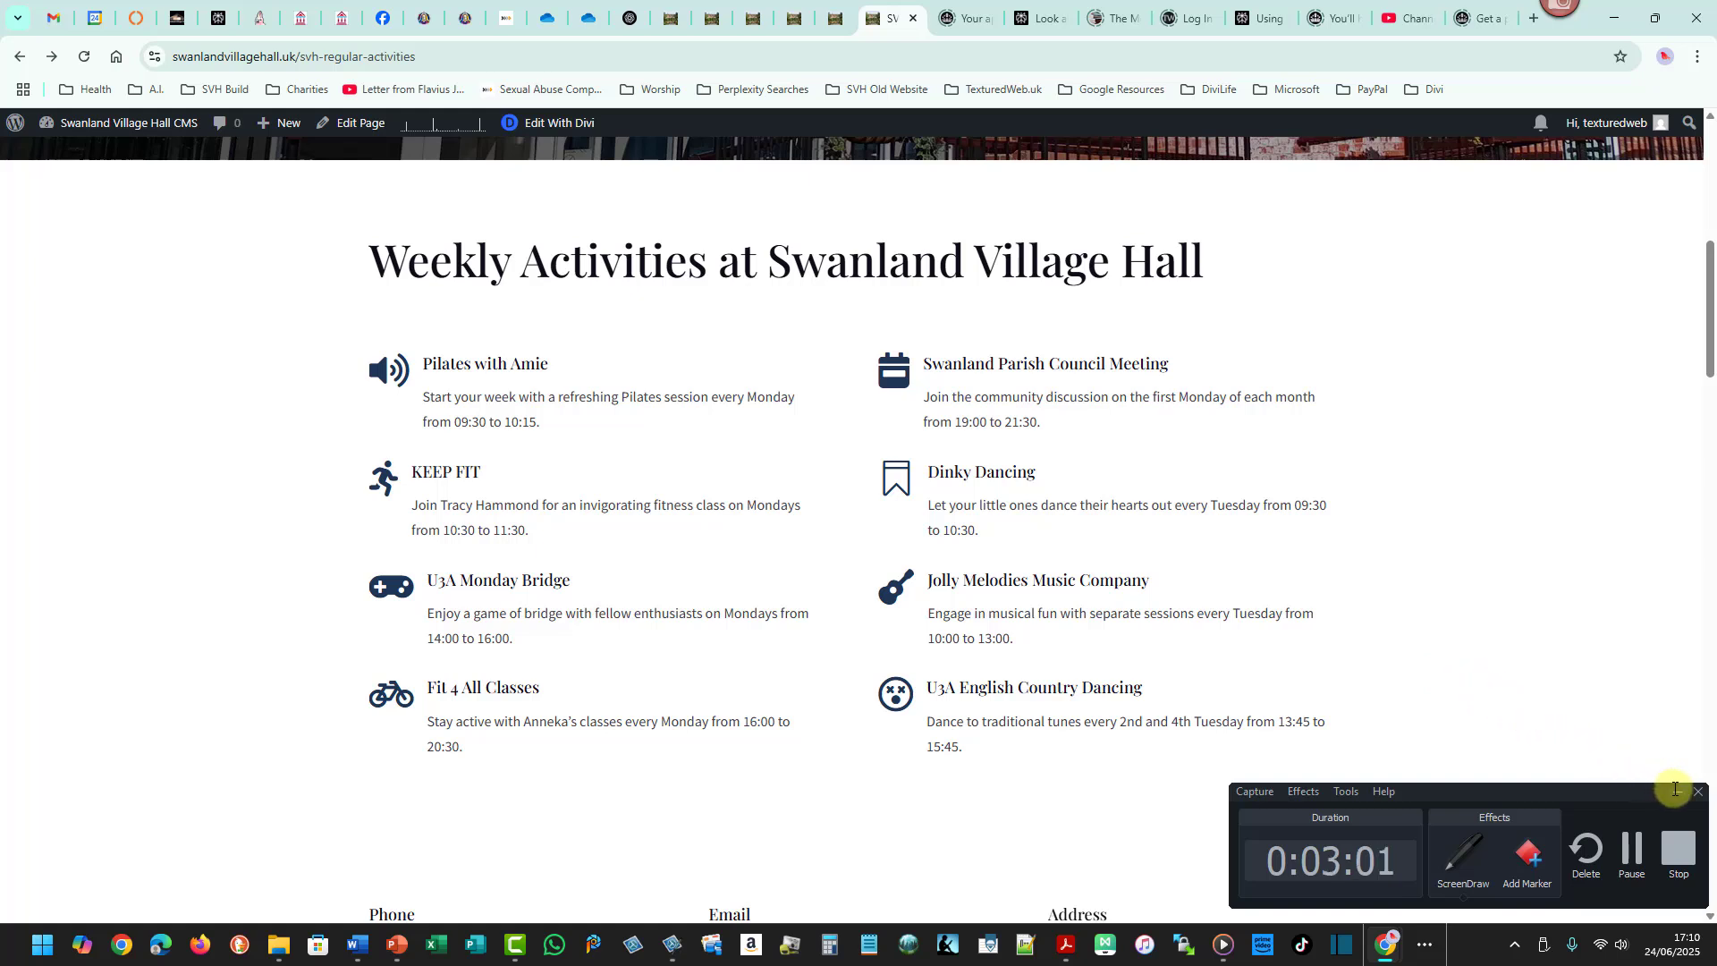
{"action": "left_click", "coordinate": [1675, 788]}
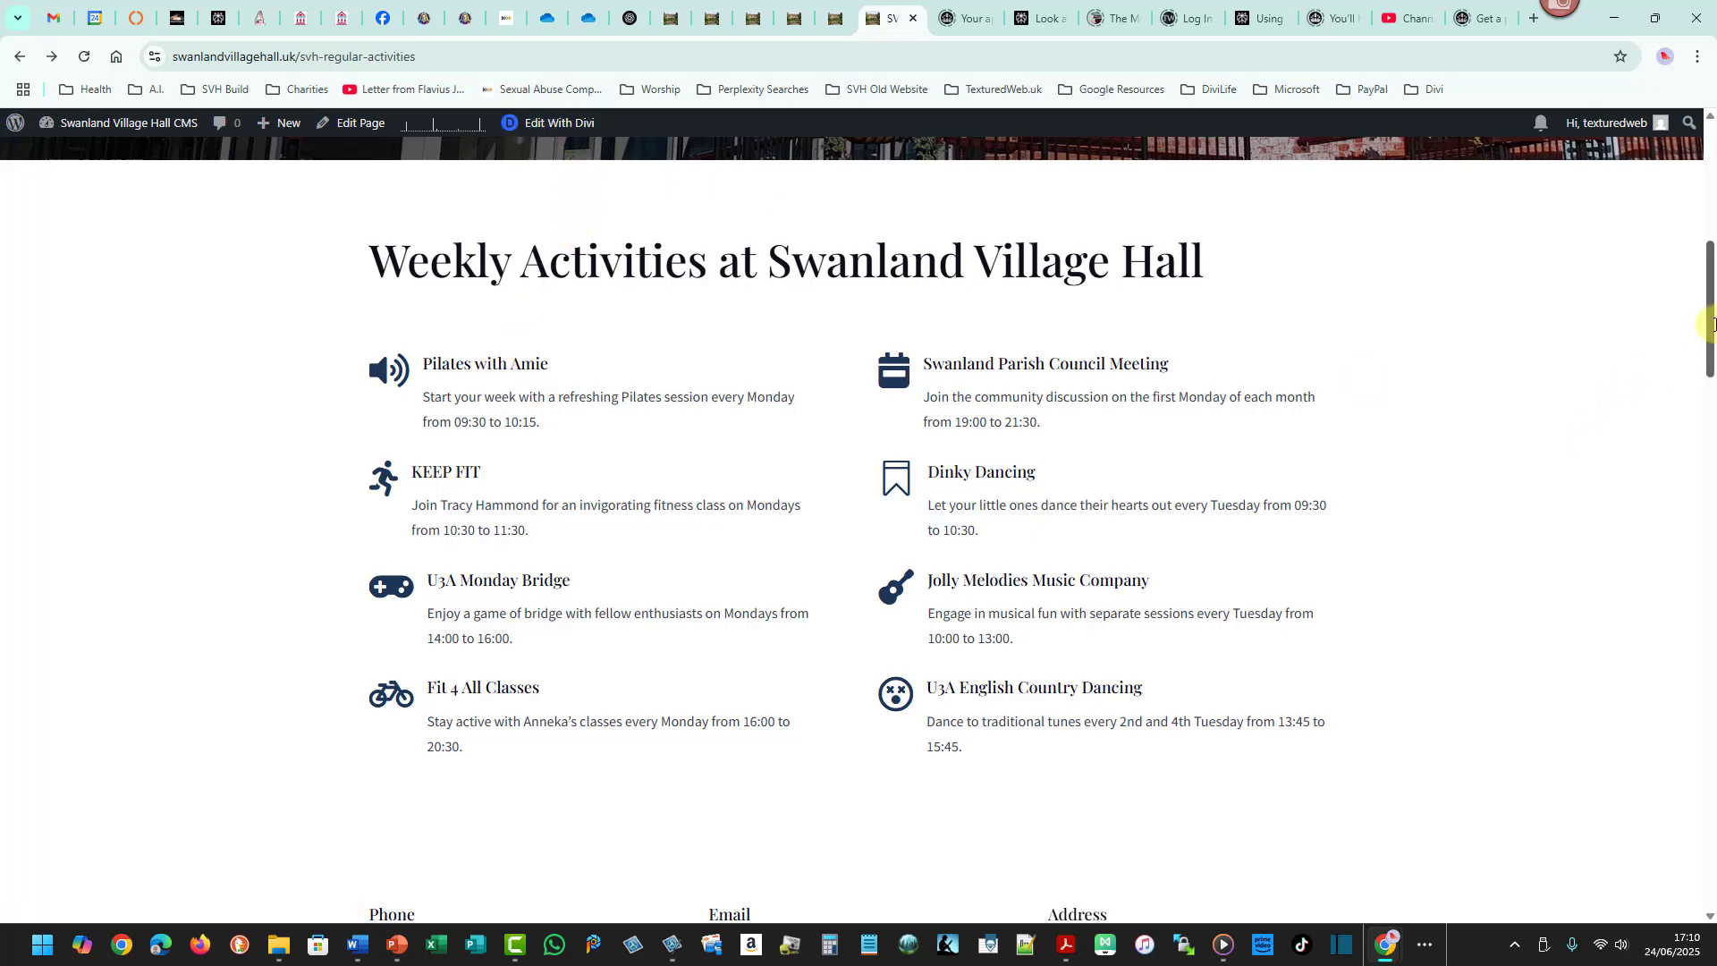
{"action": "left_click_drag", "start_coordinate": [1712, 313], "coordinate": [1712, 199]}
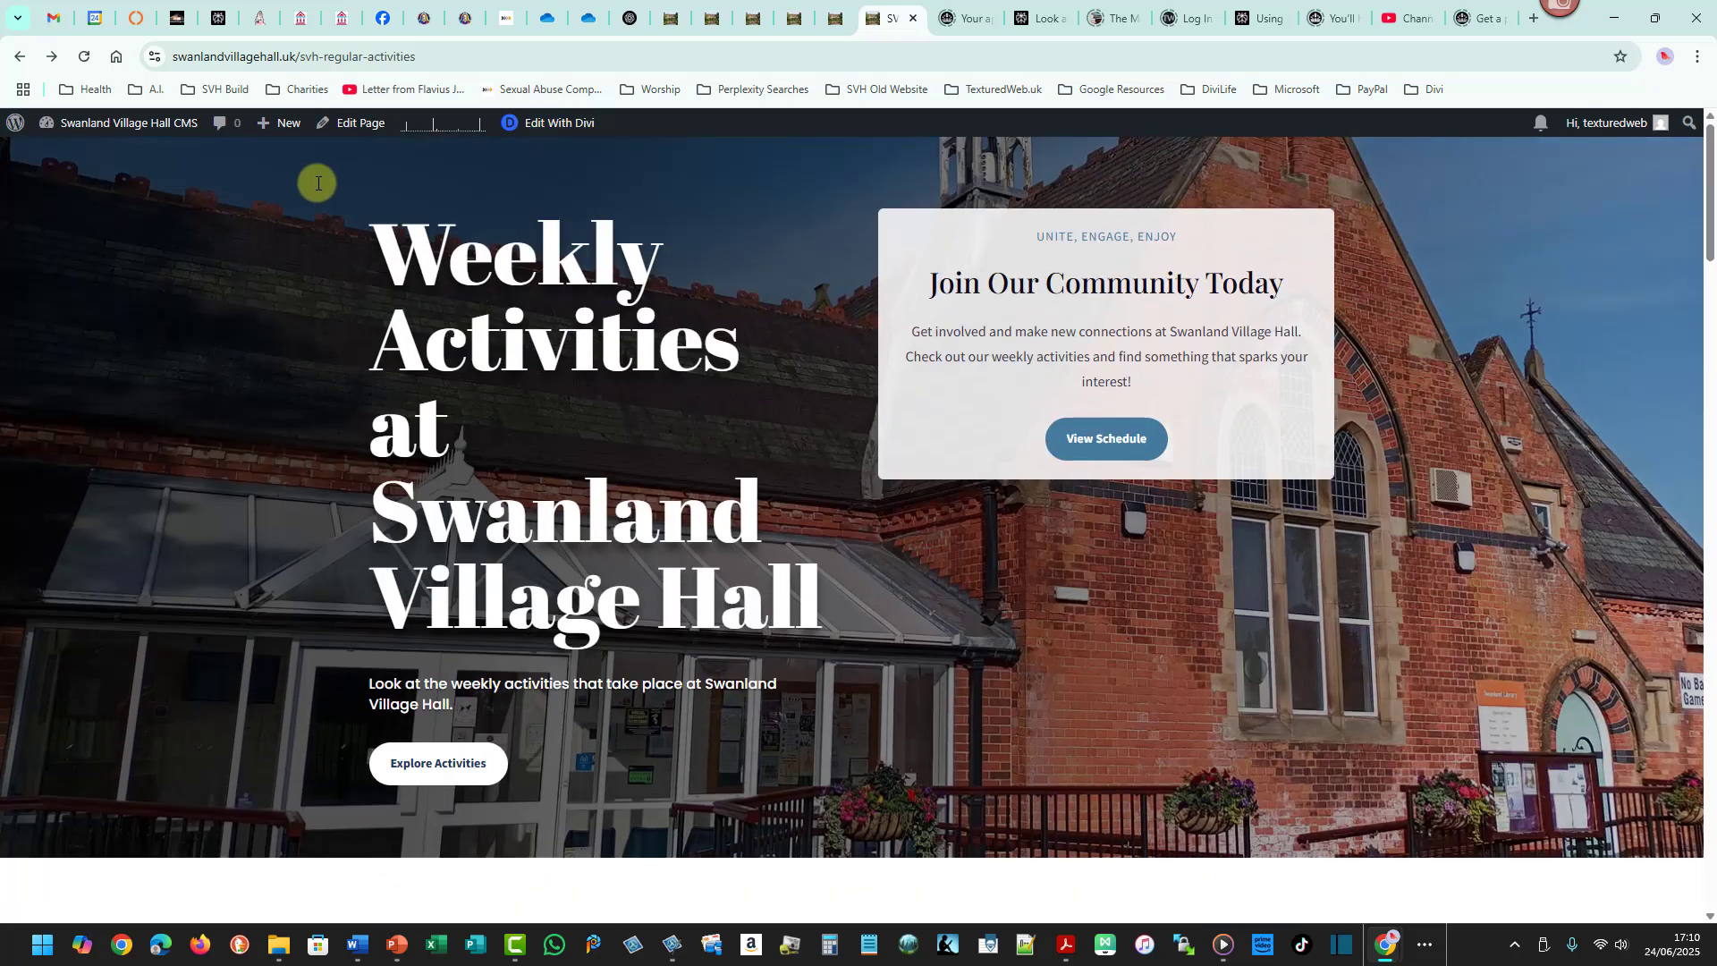
{"action": "left_click", "coordinate": [573, 126]}
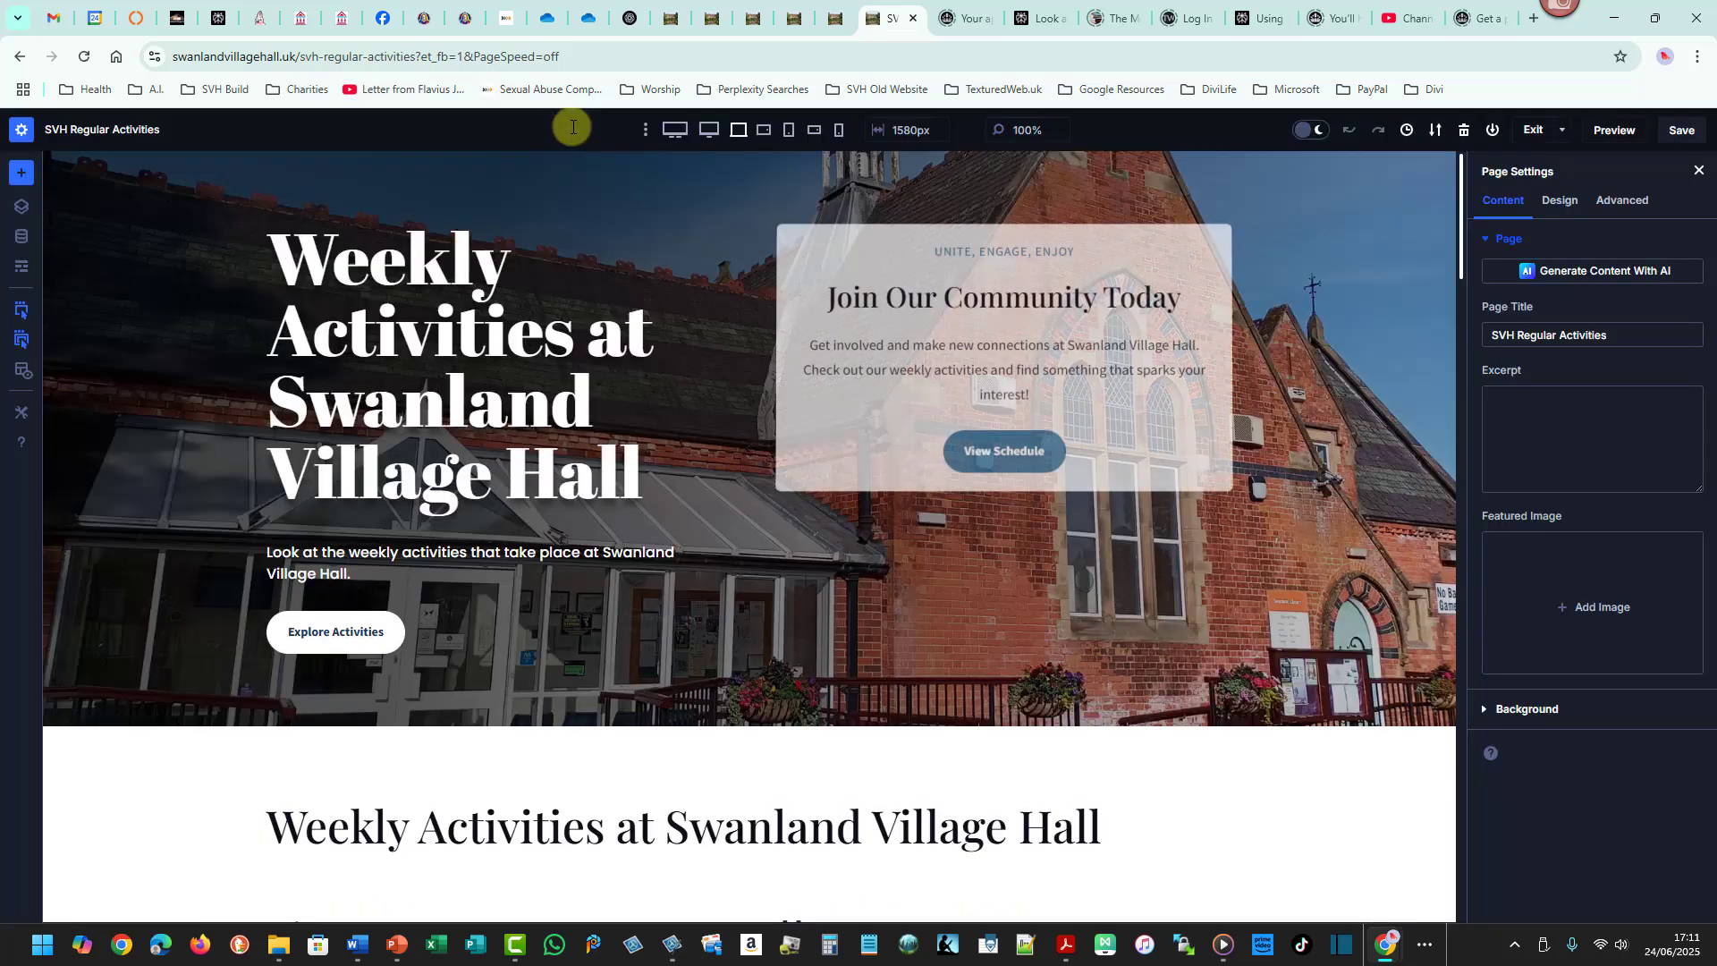
{"action": "left_click_drag", "start_coordinate": [1462, 238], "coordinate": [1453, 315]}
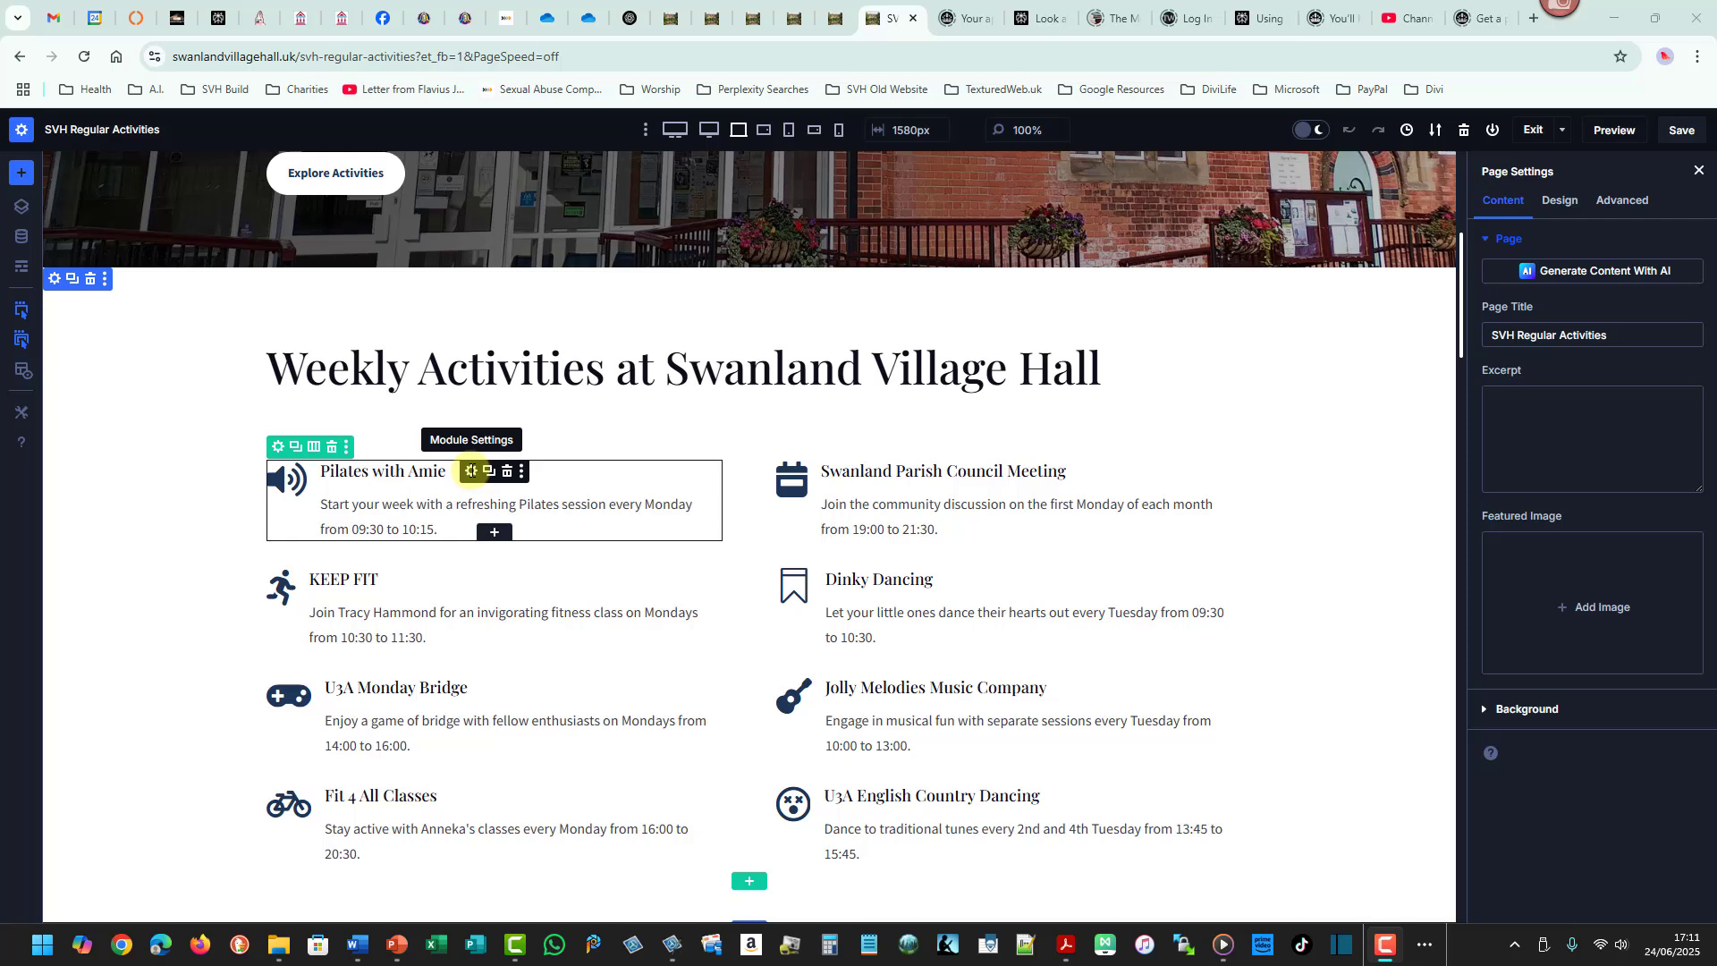
- Open the Pilates with Amie blurb's module settings and review its title and body text fields
{"action": "left_click", "coordinate": [471, 471]}
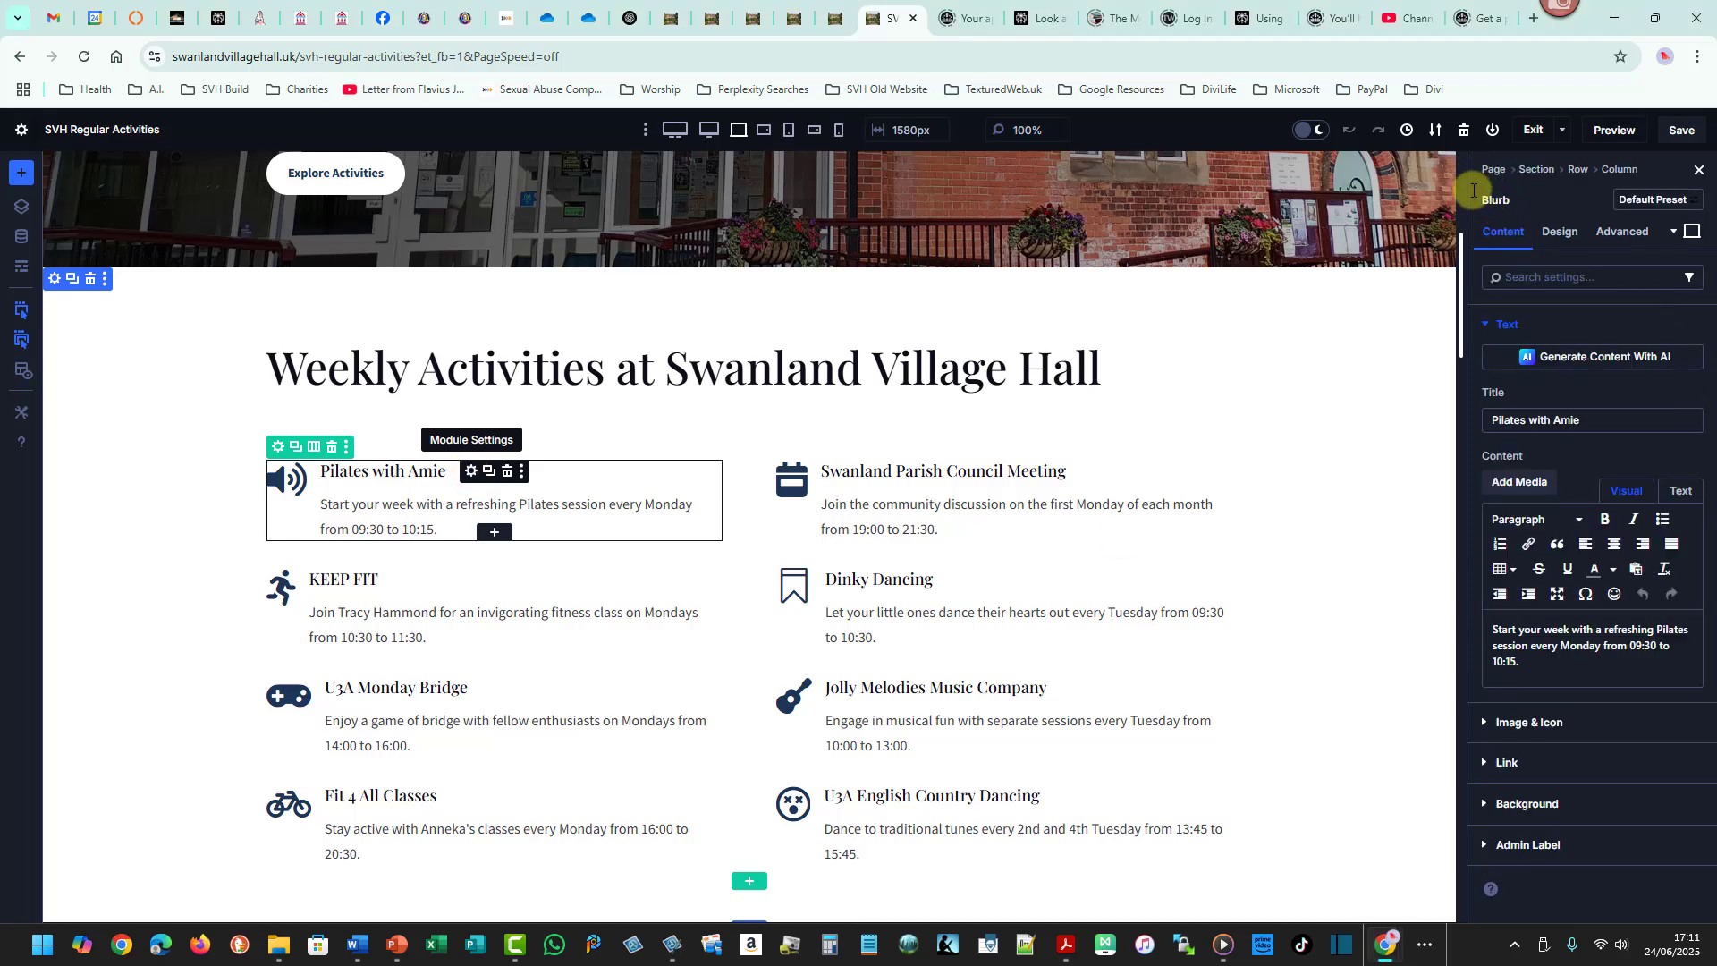
{"action": "left_click_drag", "start_coordinate": [1474, 190], "coordinate": [1521, 211]}
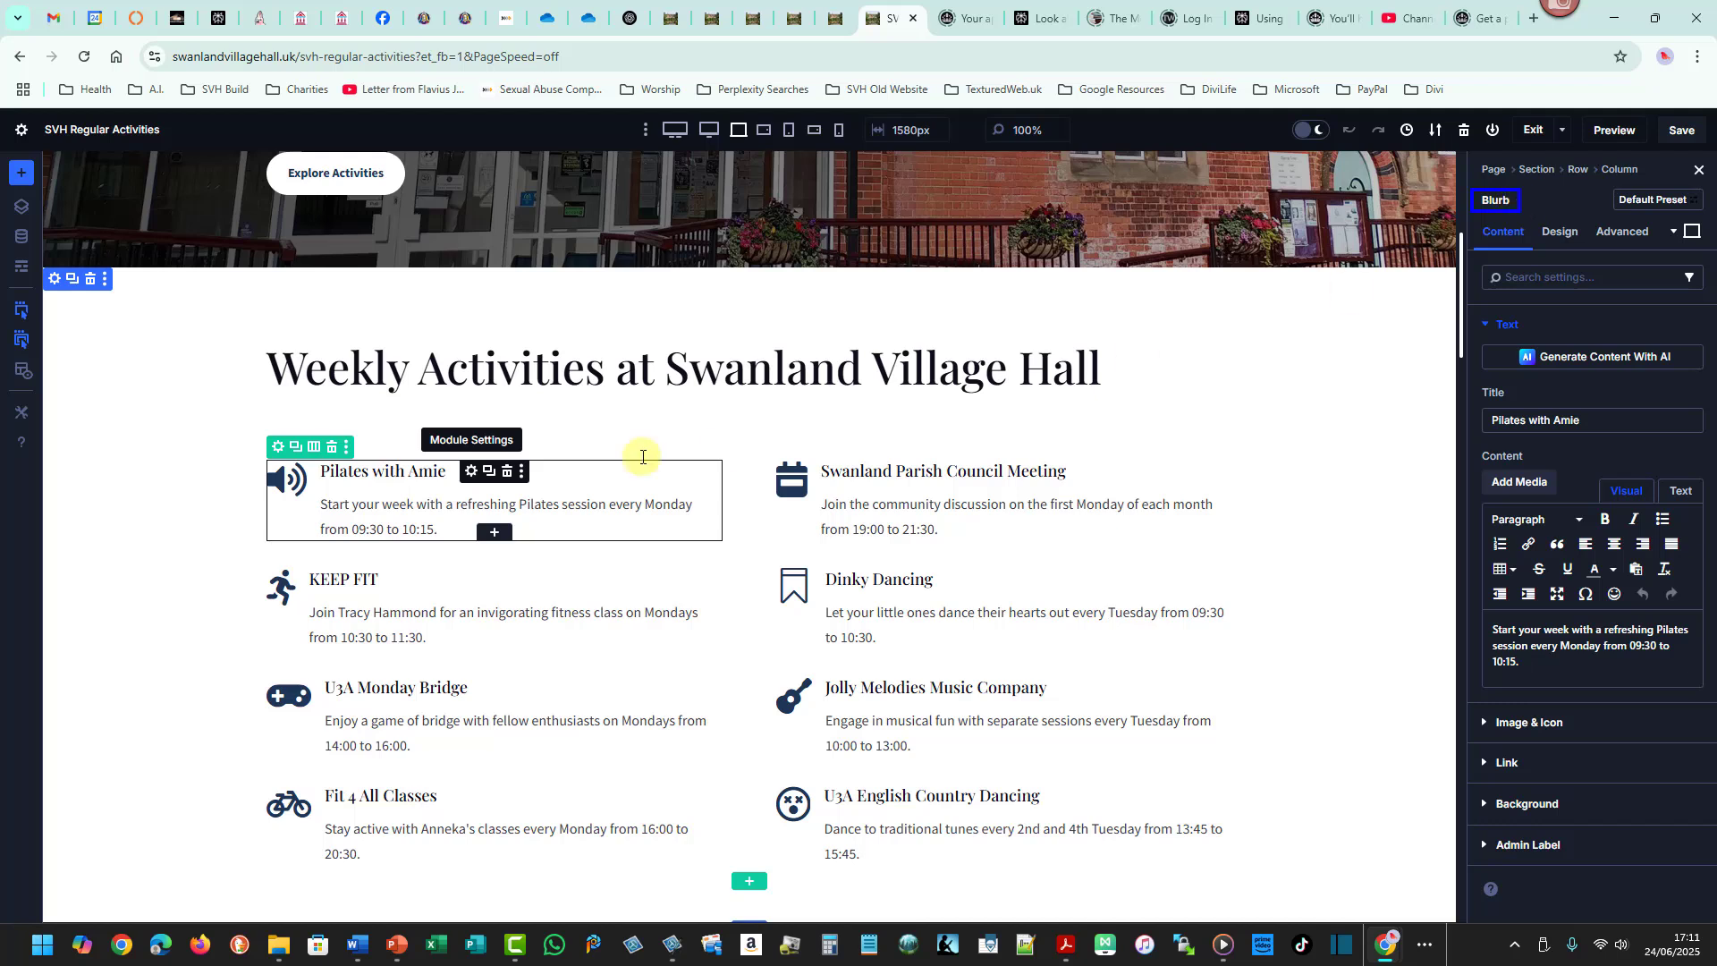
{"action": "left_click_drag", "start_coordinate": [457, 460], "coordinate": [482, 475]}
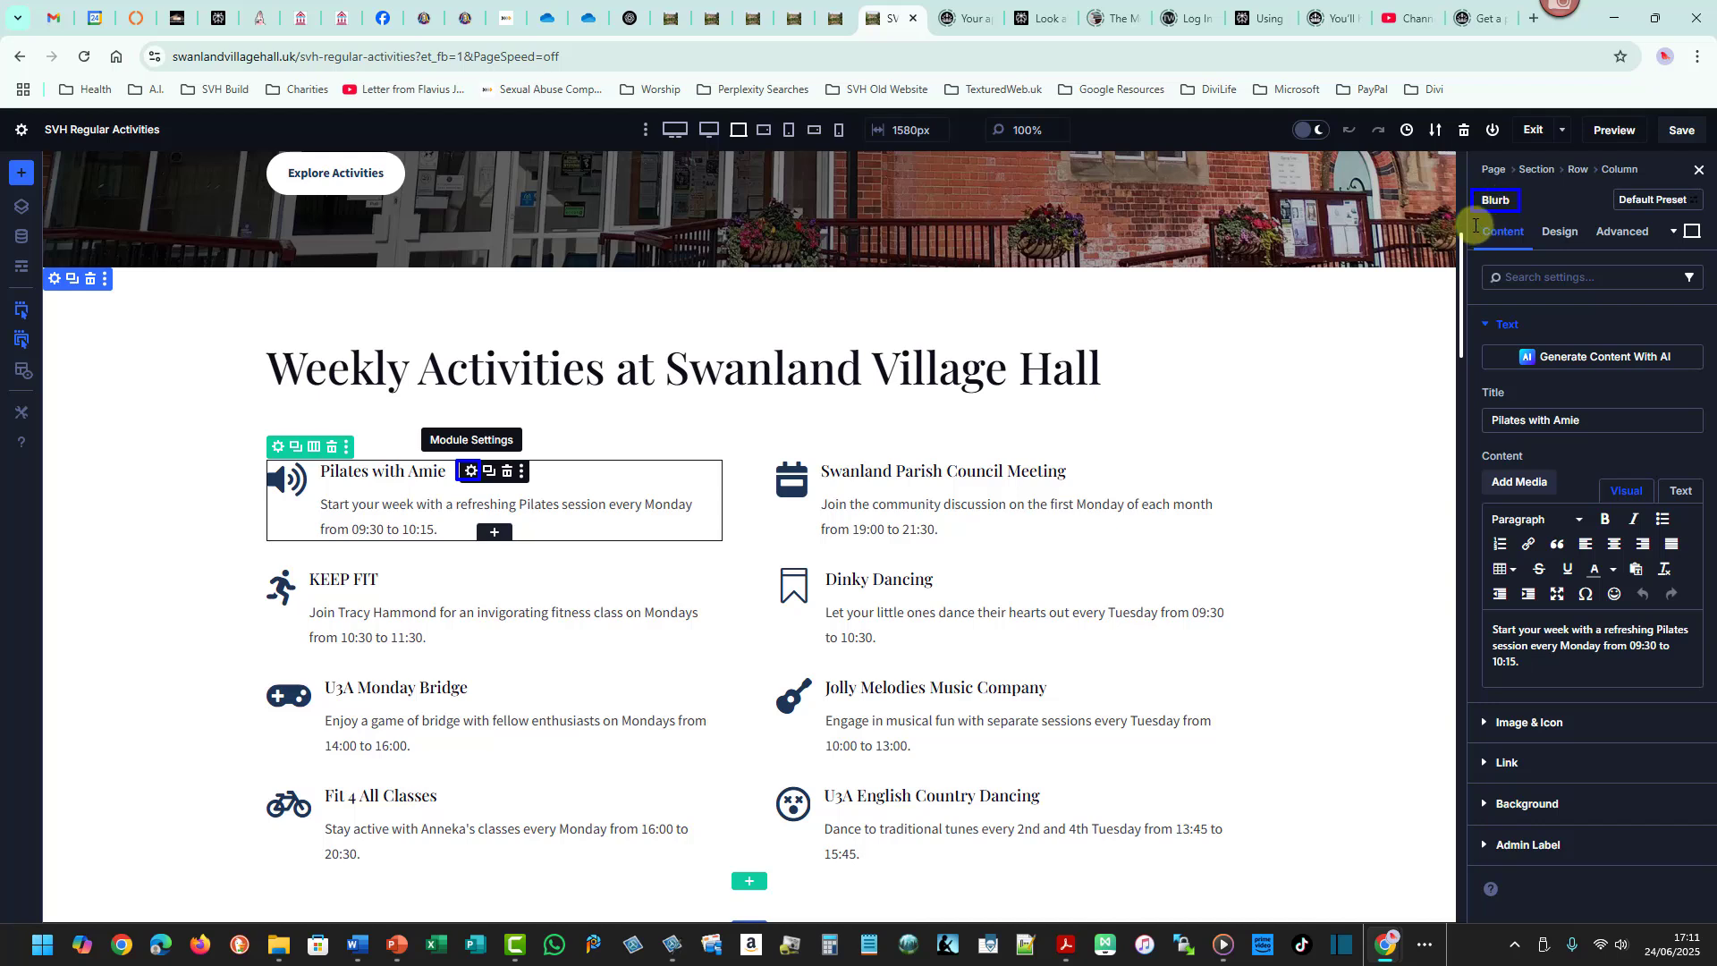
{"action": "left_click_drag", "start_coordinate": [1474, 224], "coordinate": [1536, 253]}
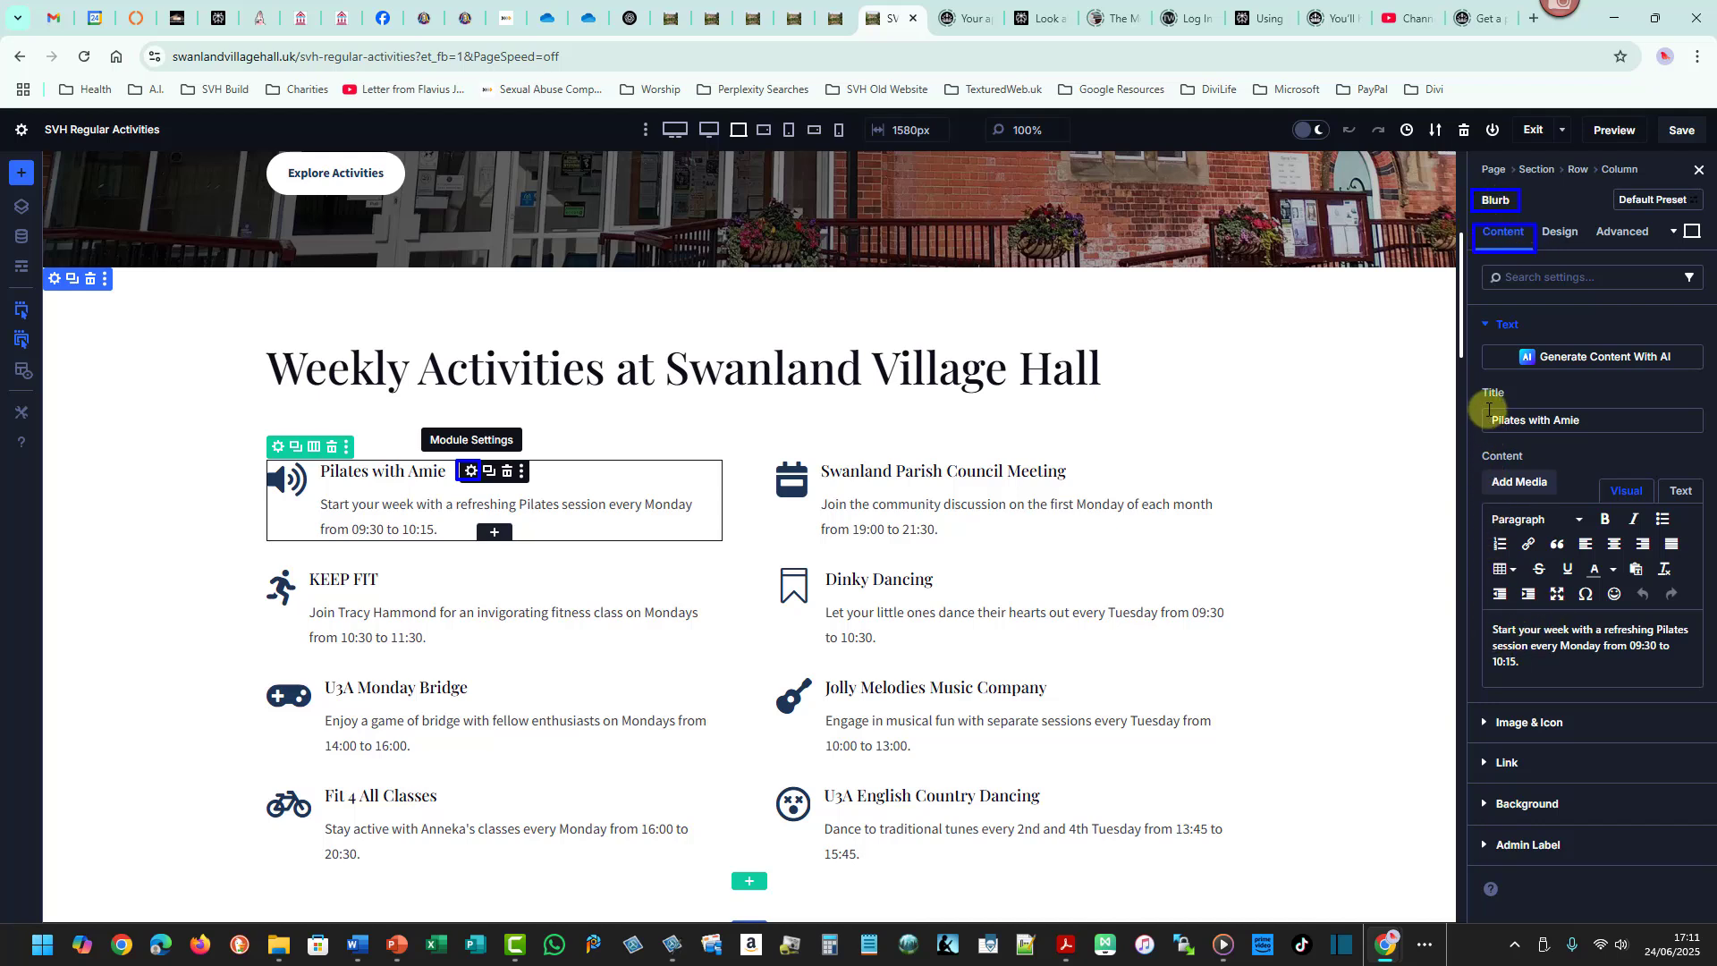
{"action": "left_click_drag", "start_coordinate": [1483, 409], "coordinate": [1590, 434]}
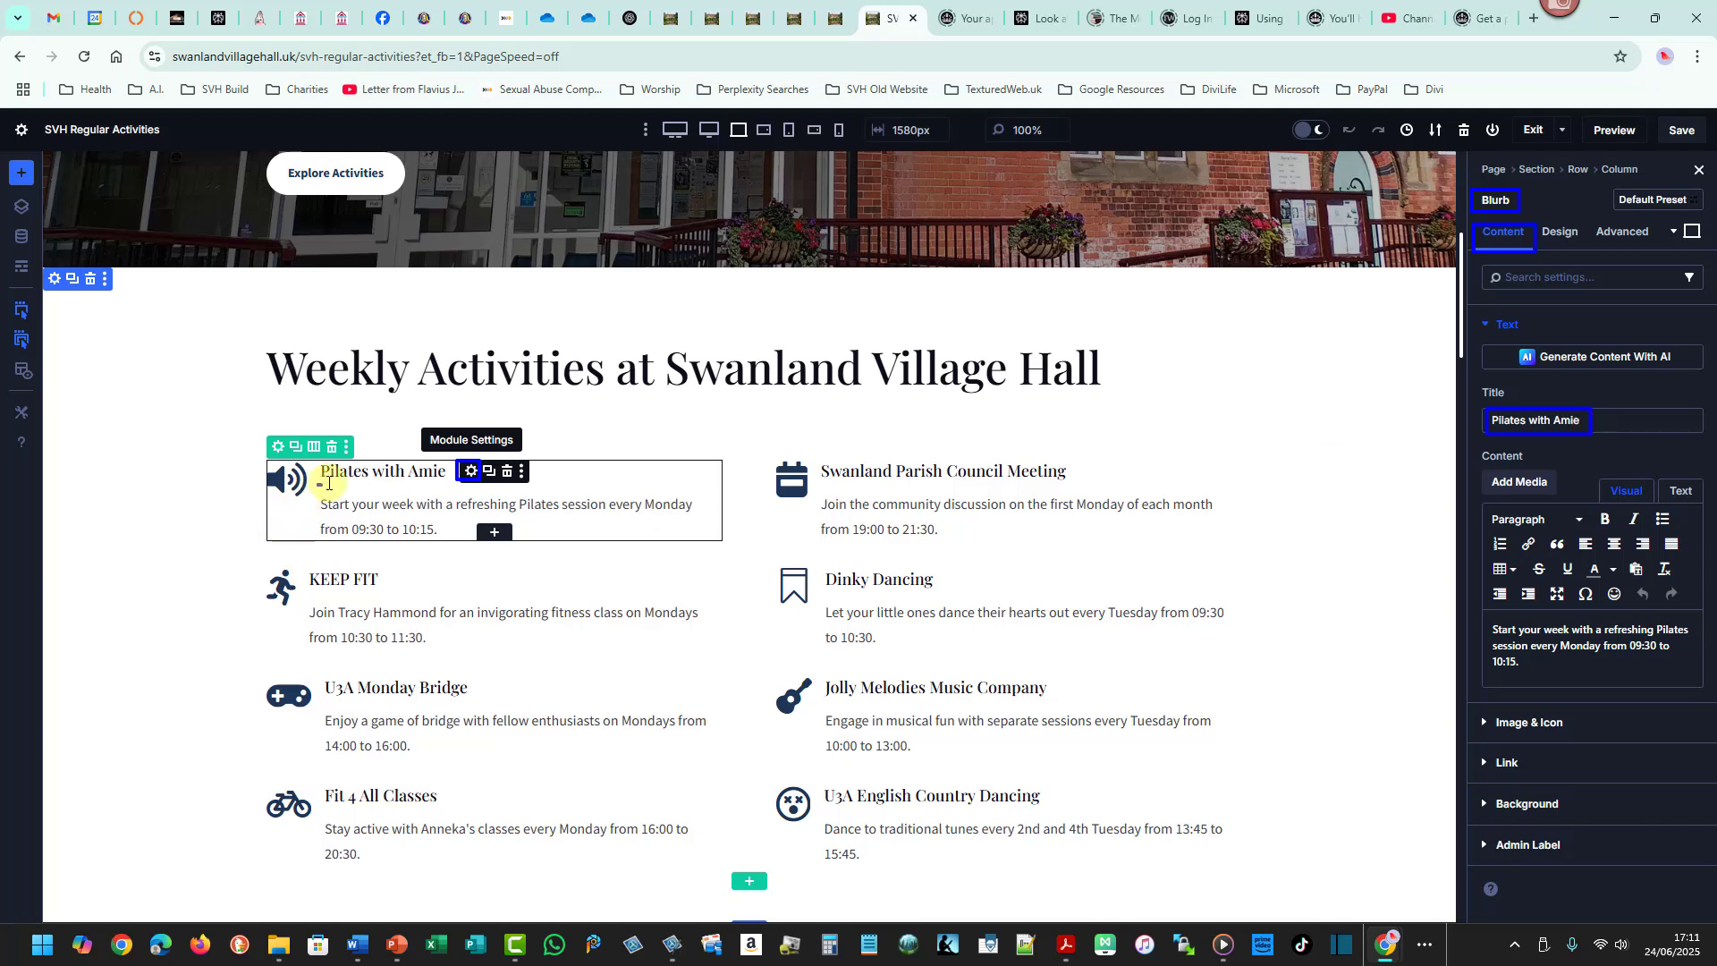
{"action": "left_click_drag", "start_coordinate": [318, 484], "coordinate": [449, 457]}
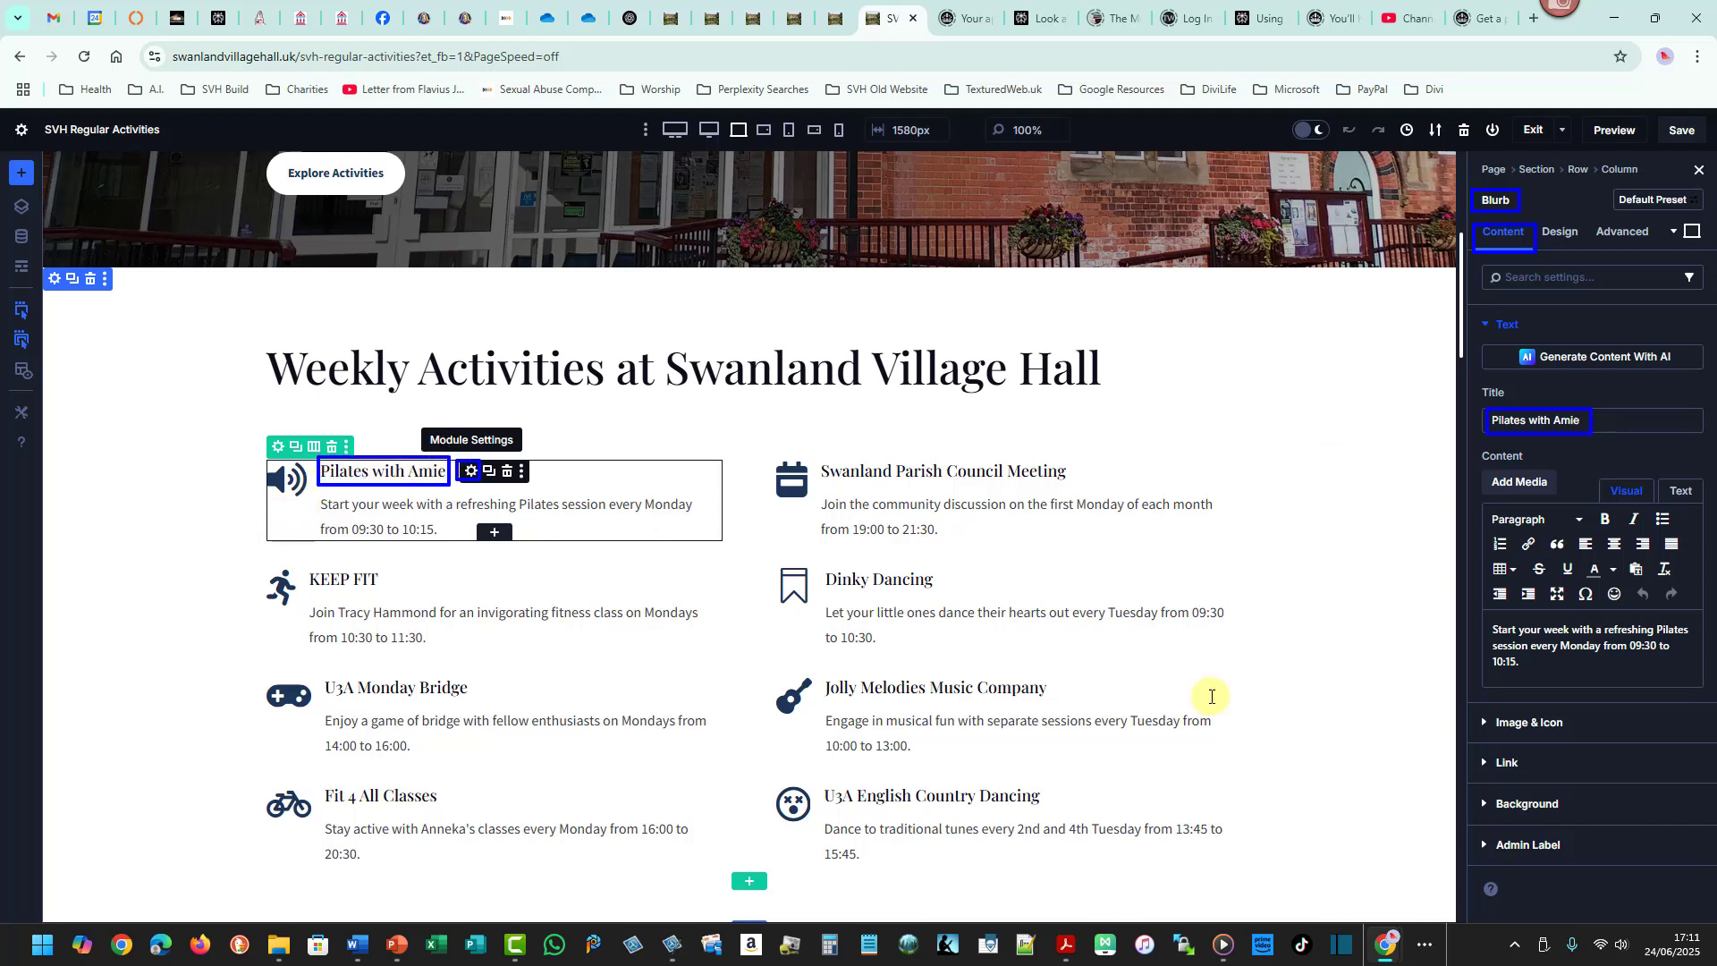
{"action": "left_click_drag", "start_coordinate": [1485, 615], "coordinate": [1692, 671]}
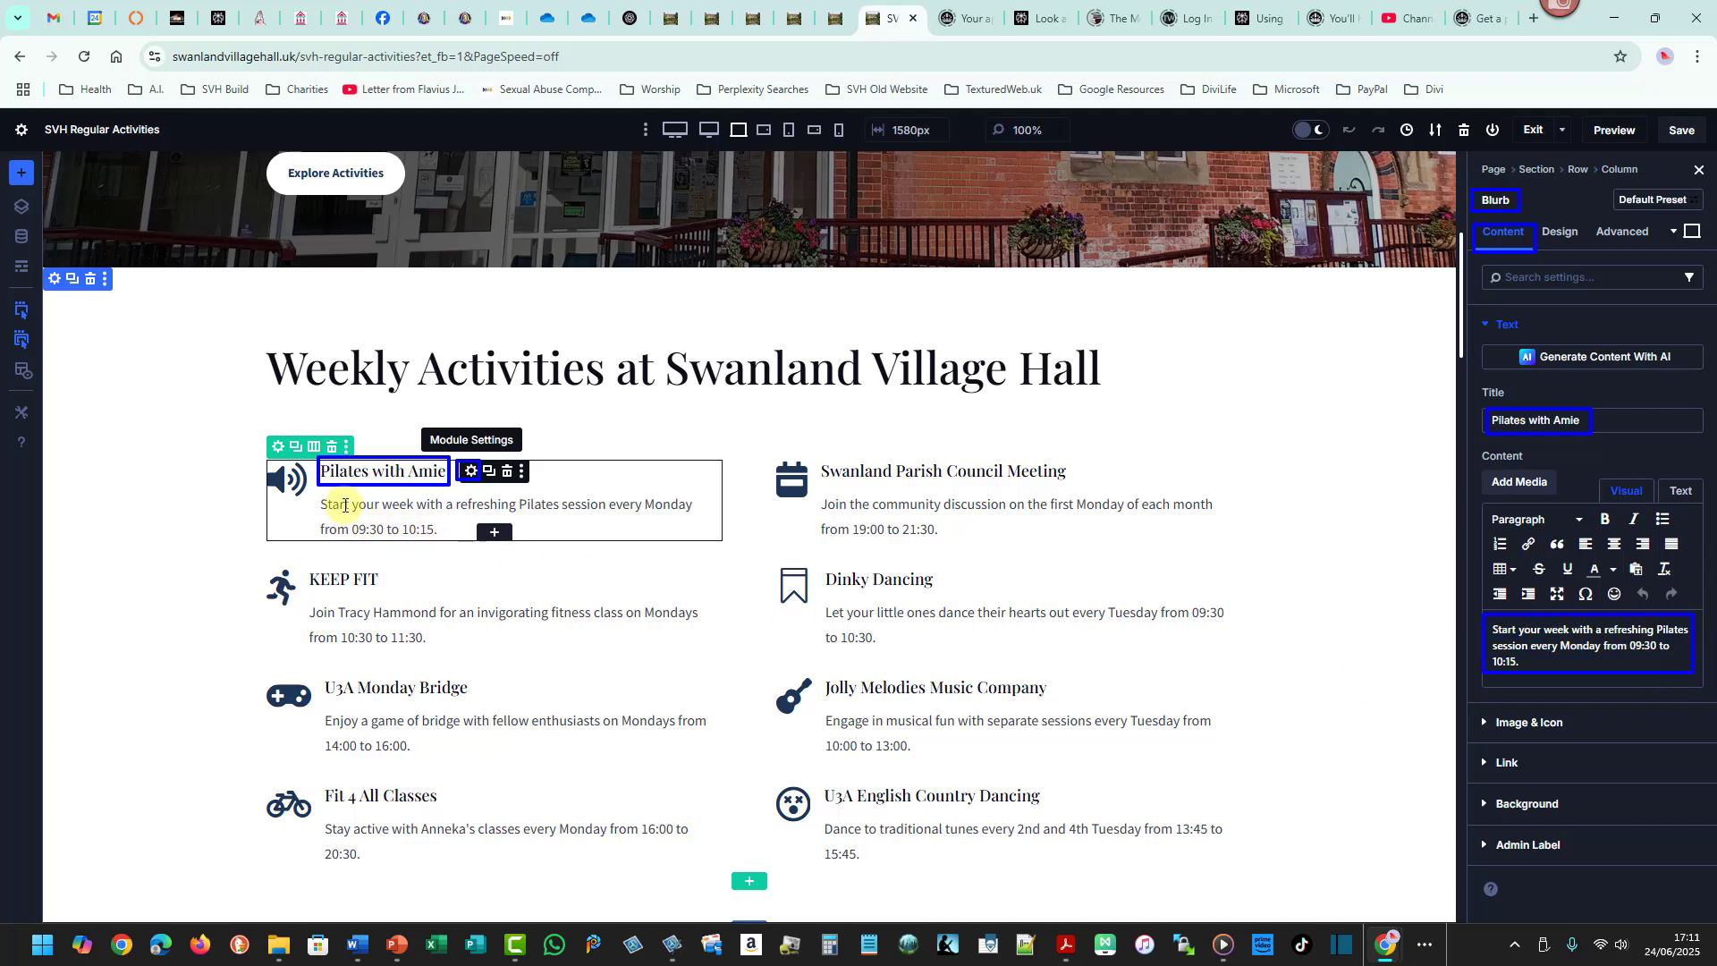
{"action": "left_click_drag", "start_coordinate": [317, 493], "coordinate": [701, 542]}
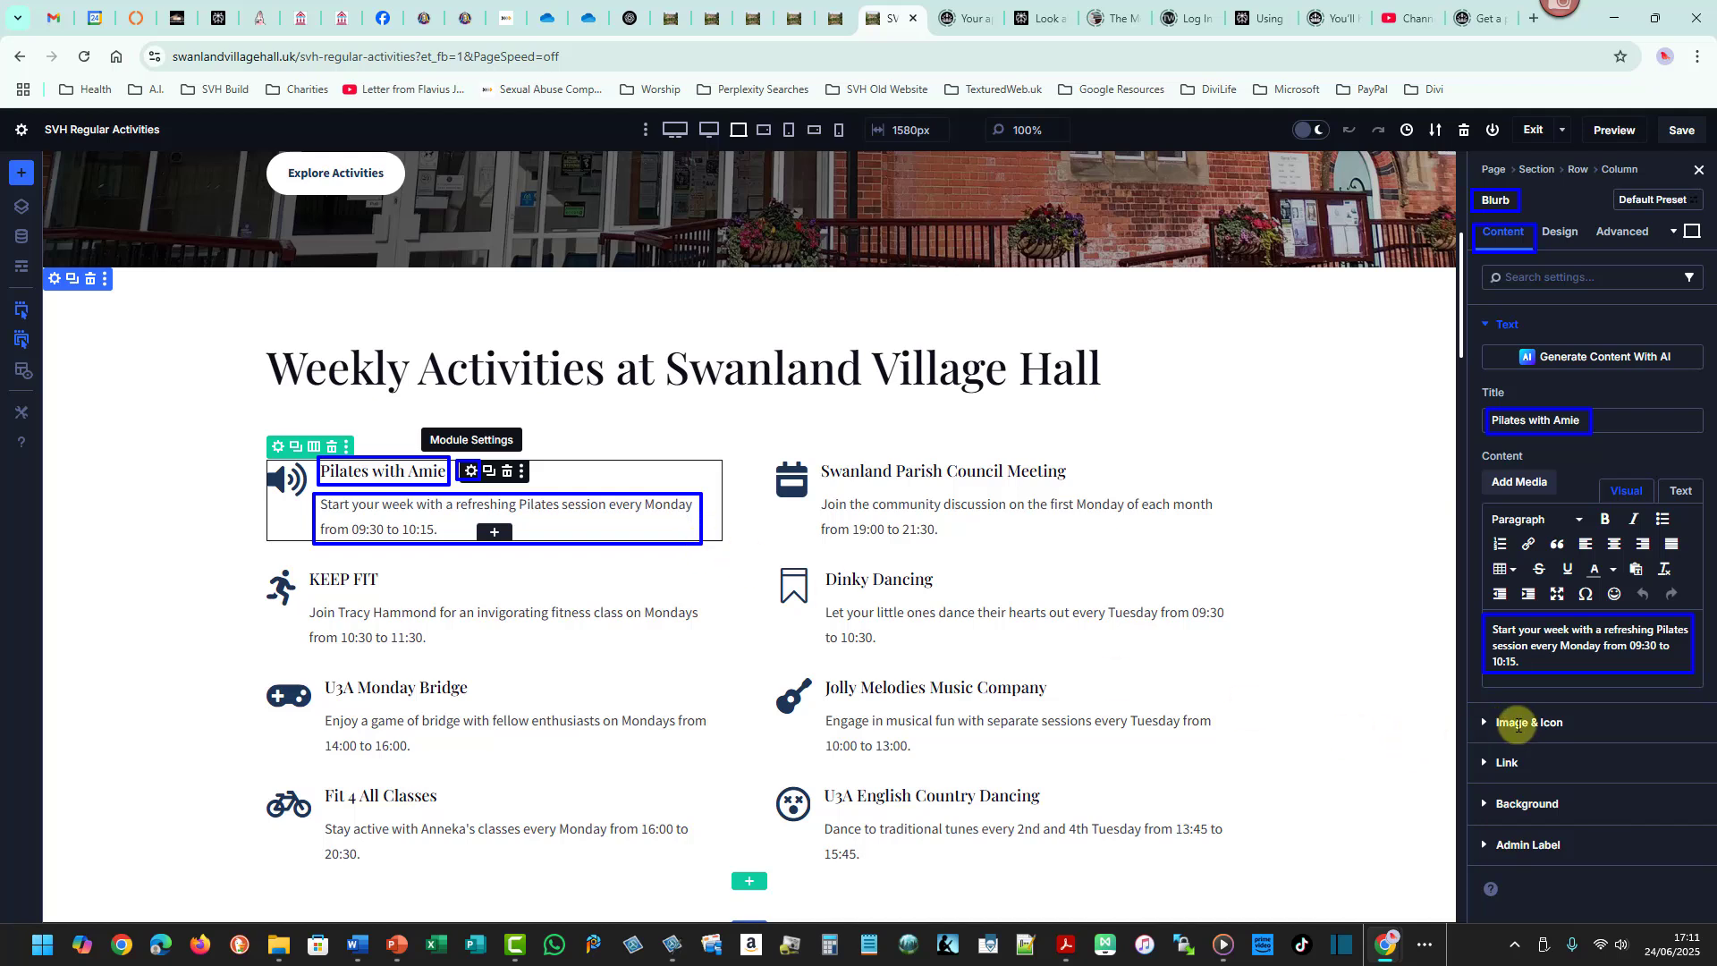
{"action": "left_click_drag", "start_coordinate": [1473, 707], "coordinate": [1572, 738]}
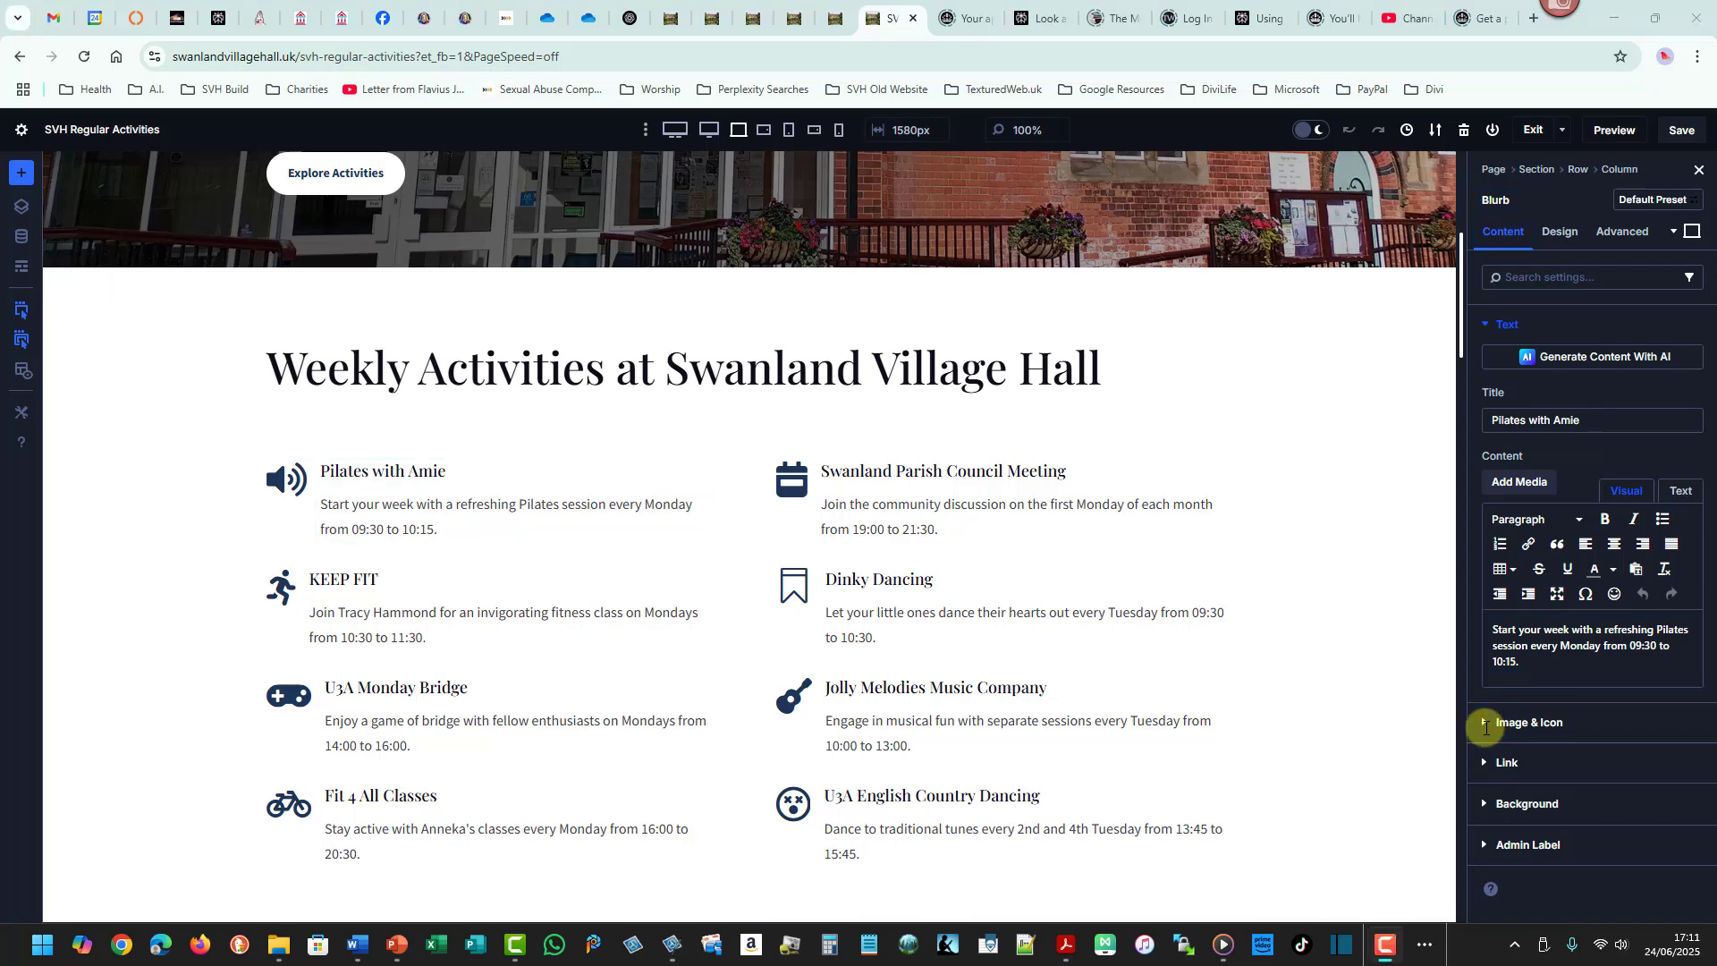
- Expand the Image & Icon settings and scroll through the icon library
{"action": "left_click", "coordinate": [1488, 724]}
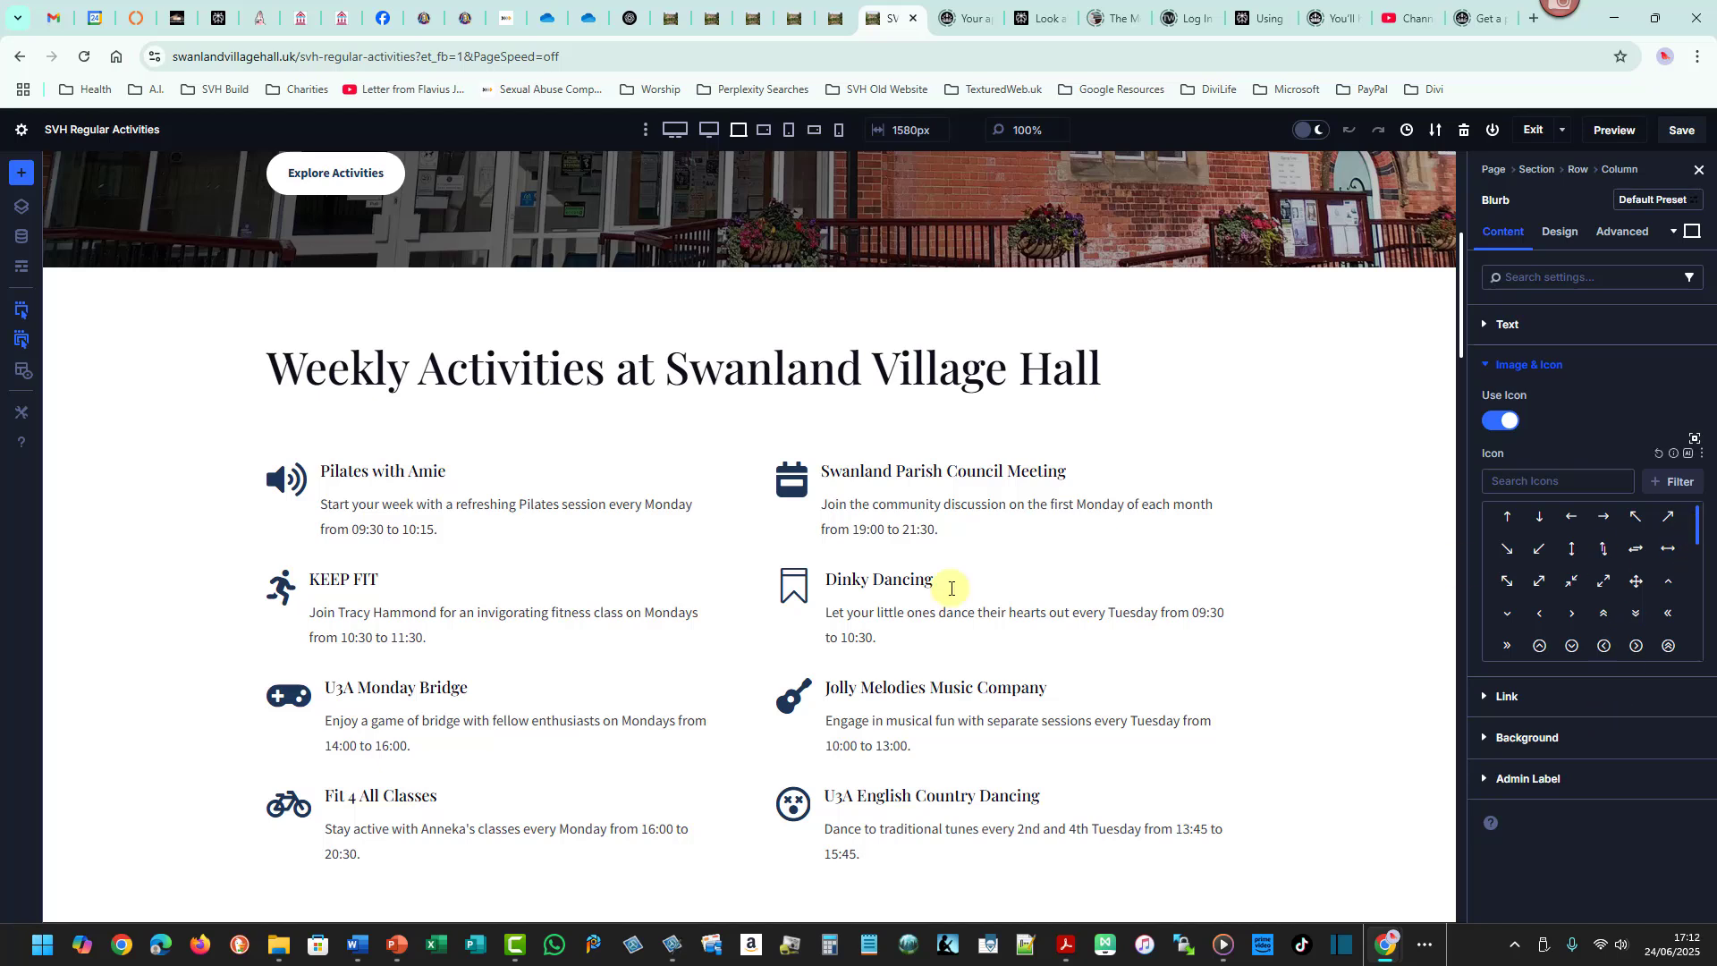
{"action": "left_click_drag", "start_coordinate": [255, 457], "coordinate": [312, 499]}
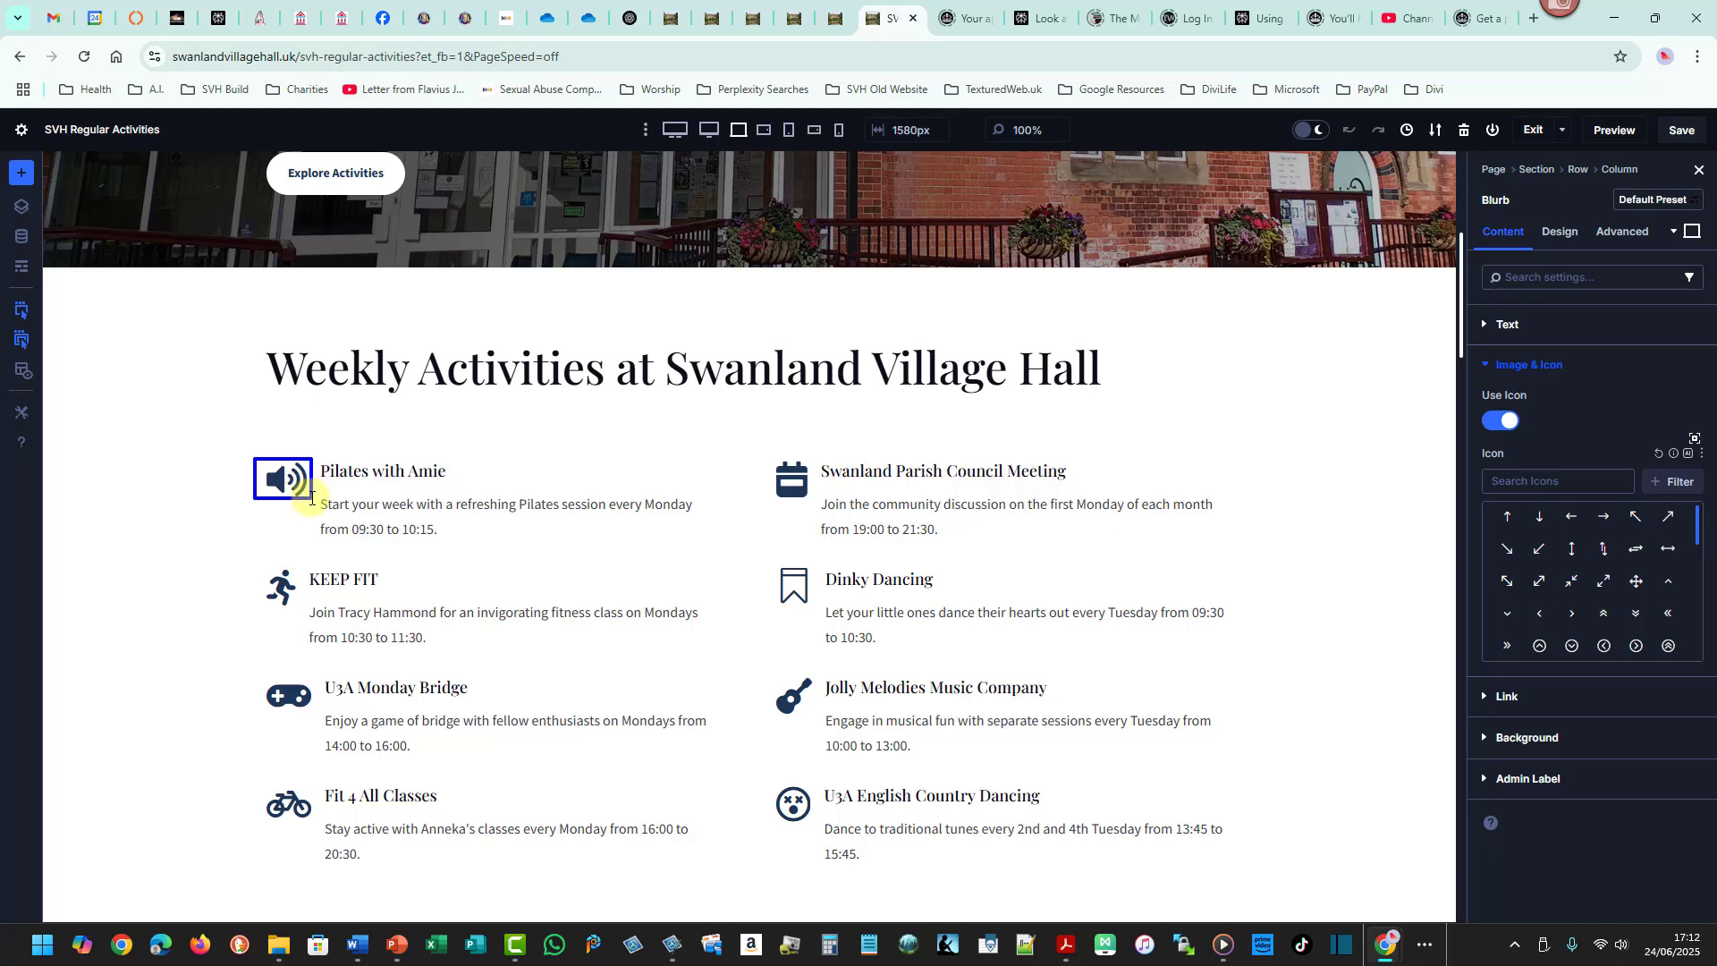
{"action": "left_click_drag", "start_coordinate": [1498, 509], "coordinate": [1681, 657]}
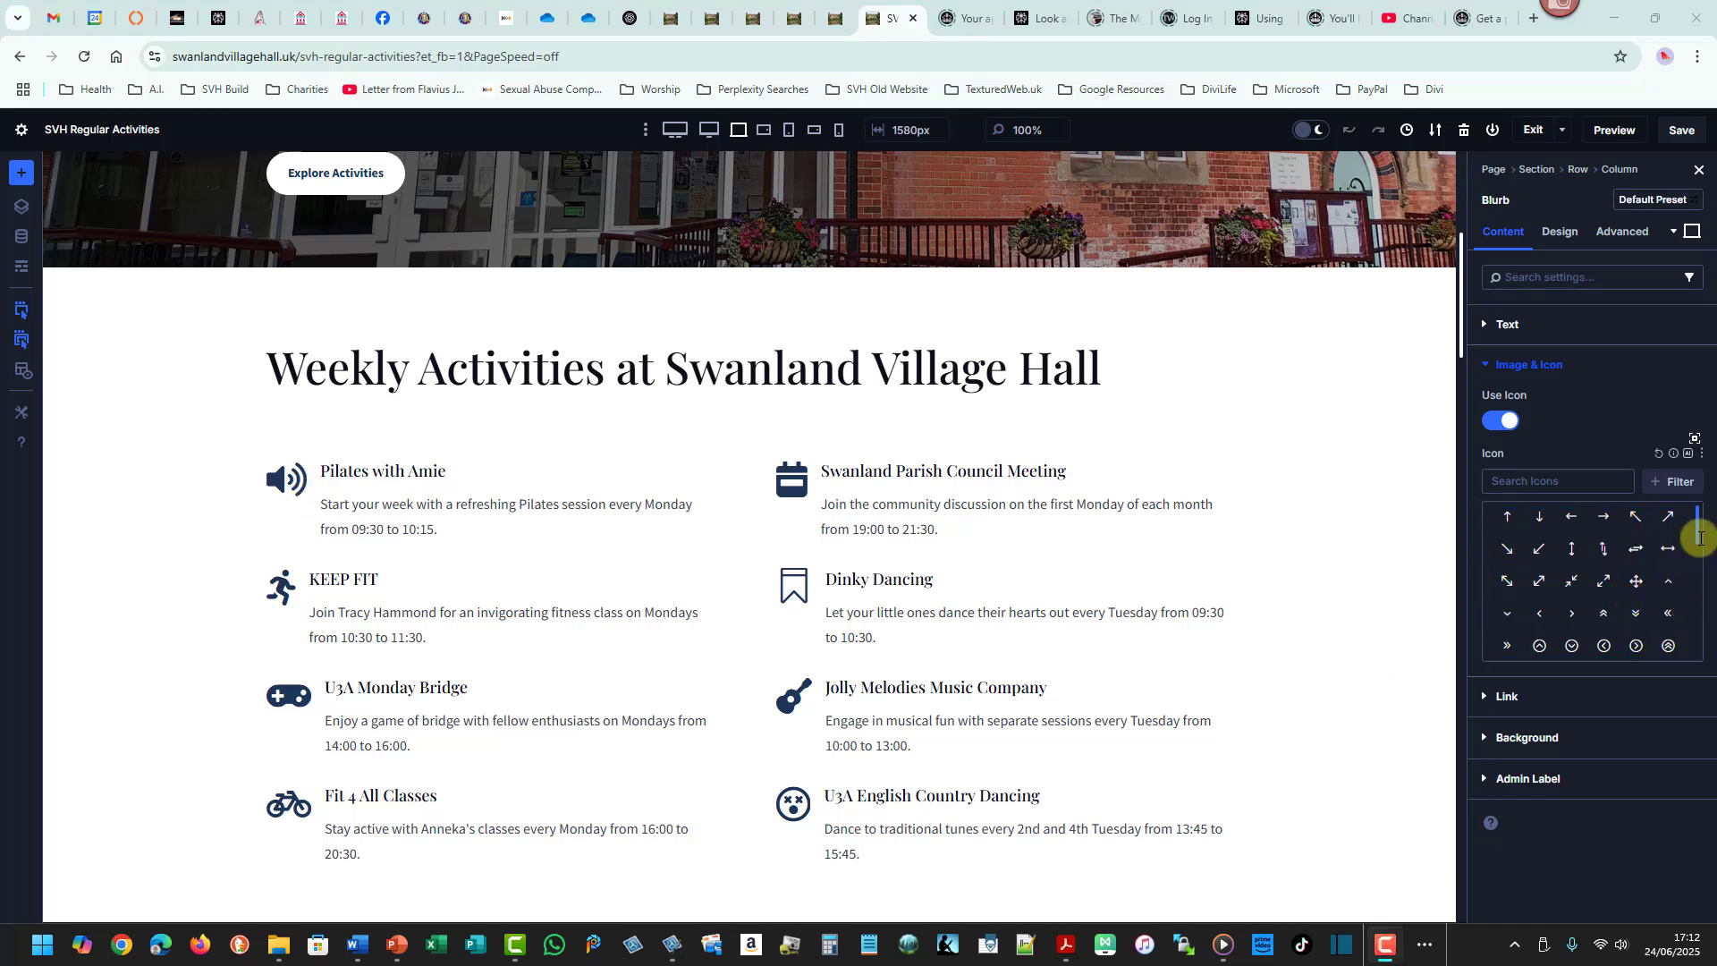
{"action": "left_click_drag", "start_coordinate": [1698, 537], "coordinate": [1712, 614]}
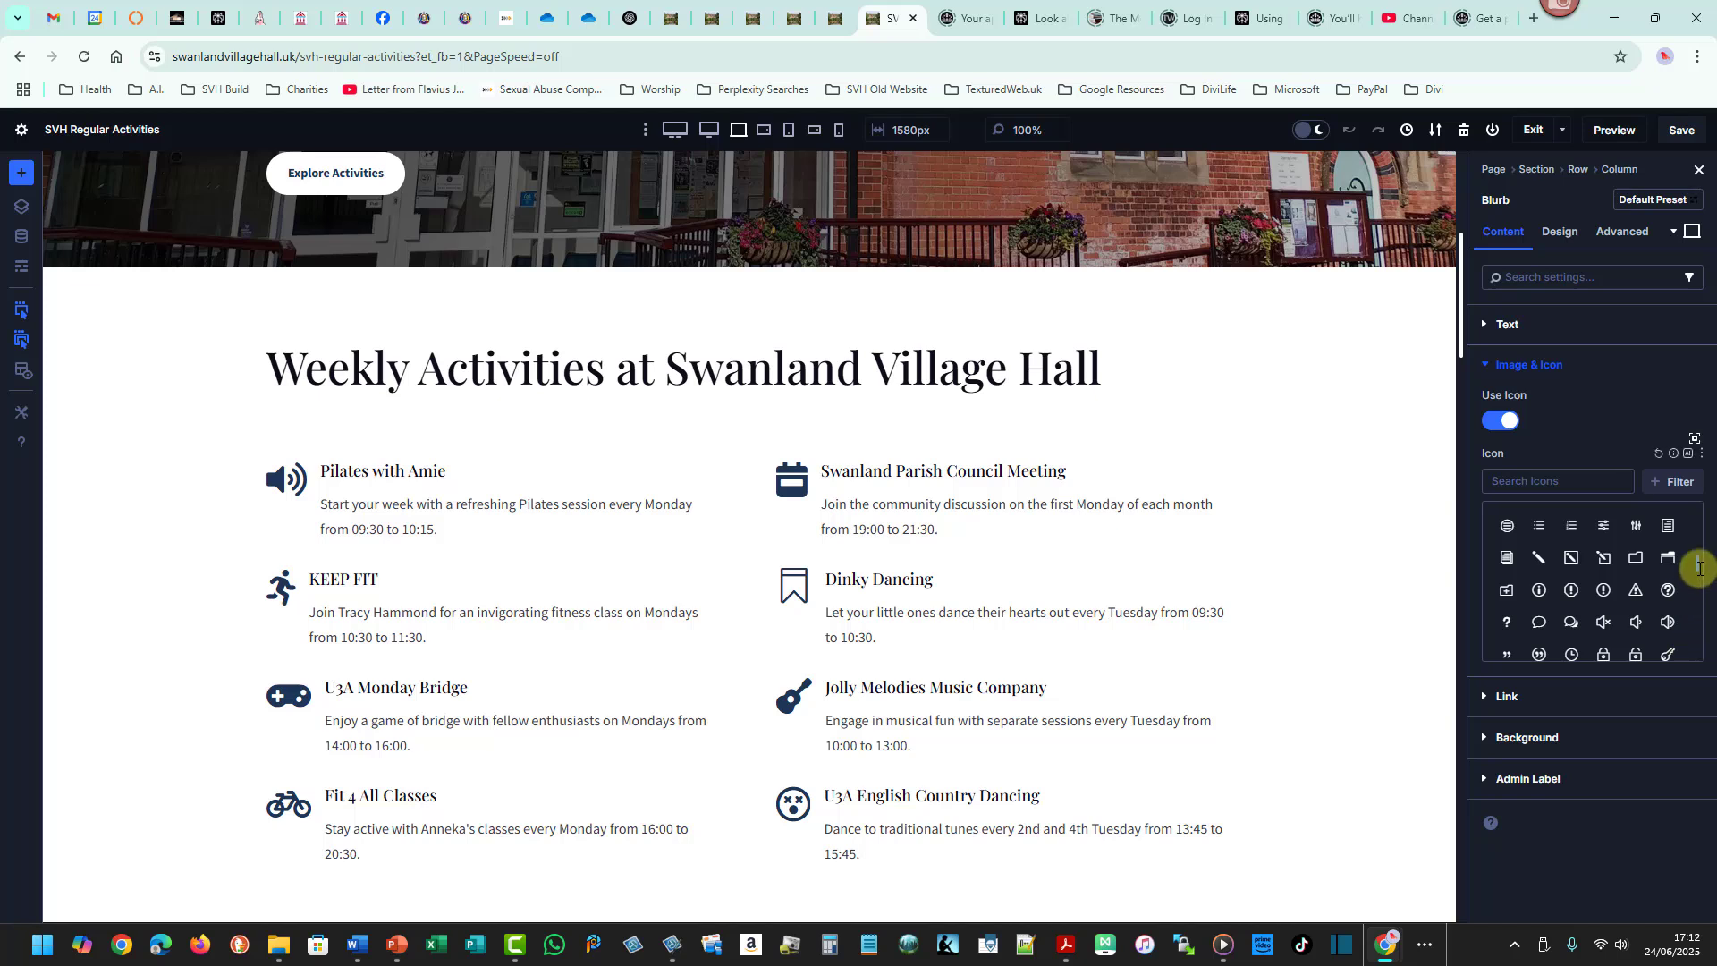
{"action": "left_click_drag", "start_coordinate": [1699, 566], "coordinate": [1698, 568]}
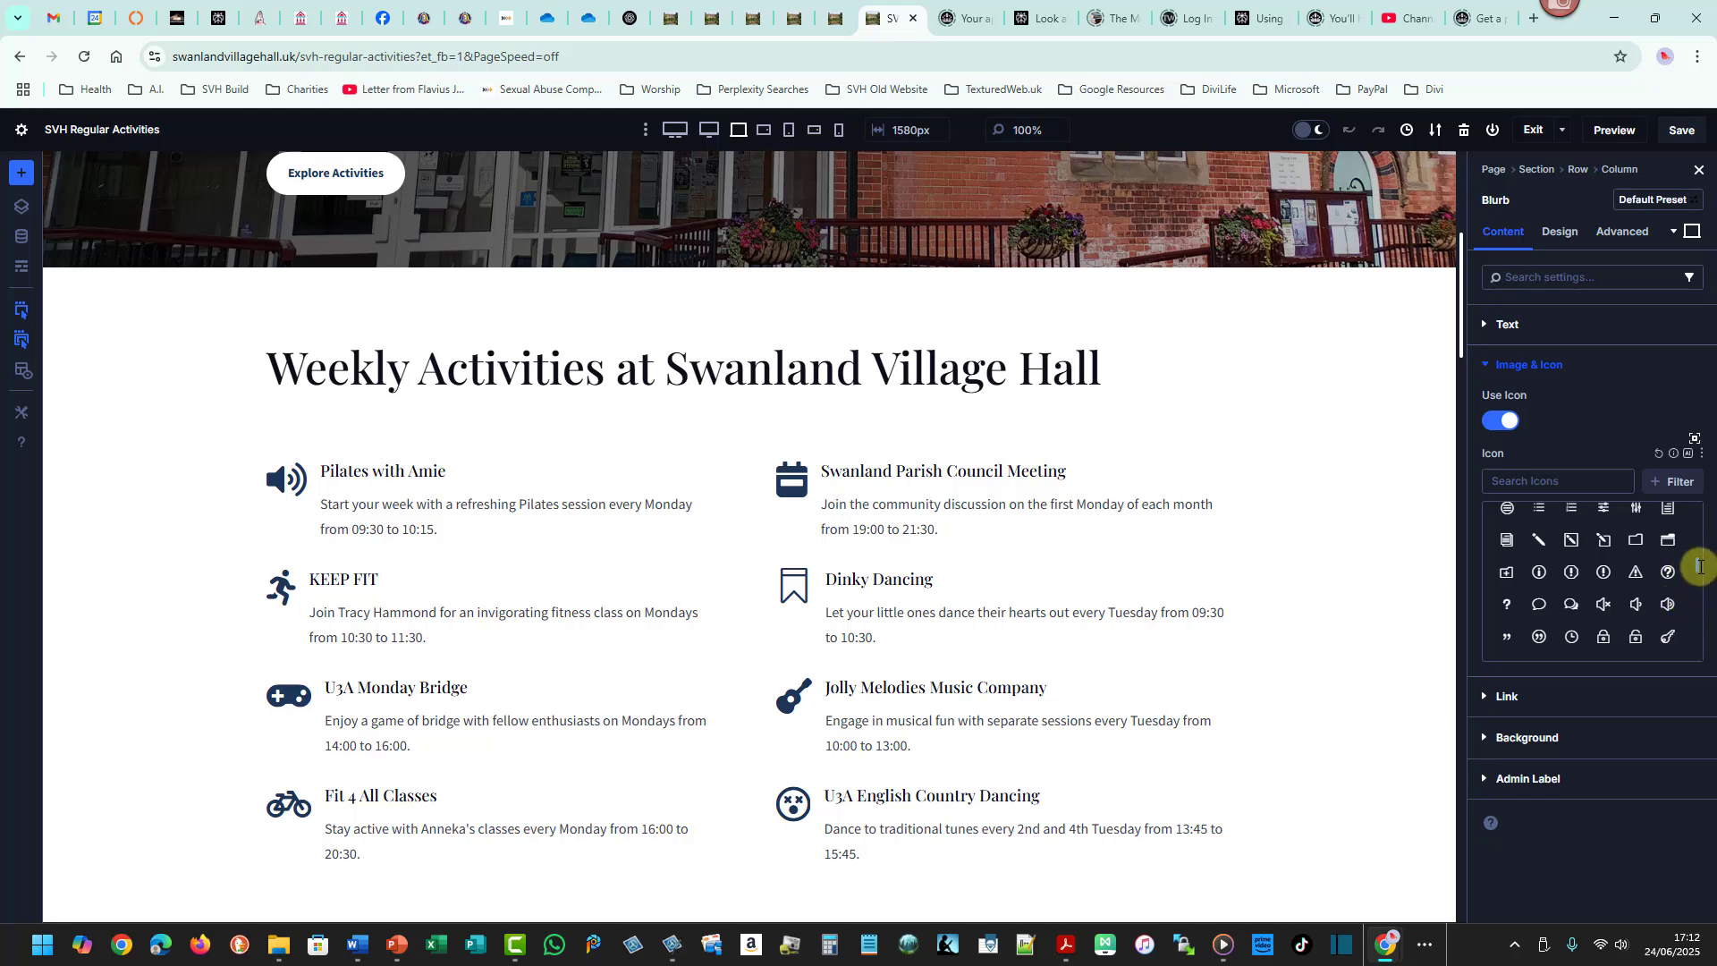
{"action": "mouse_move", "coordinate": [1698, 565]}
{"action": "left_mouse_down"}
{"action": "mouse_move", "coordinate": [1696, 588]}
{"action": "mouse_move", "coordinate": [1700, 567]}
{"action": "left_mouse_up"}
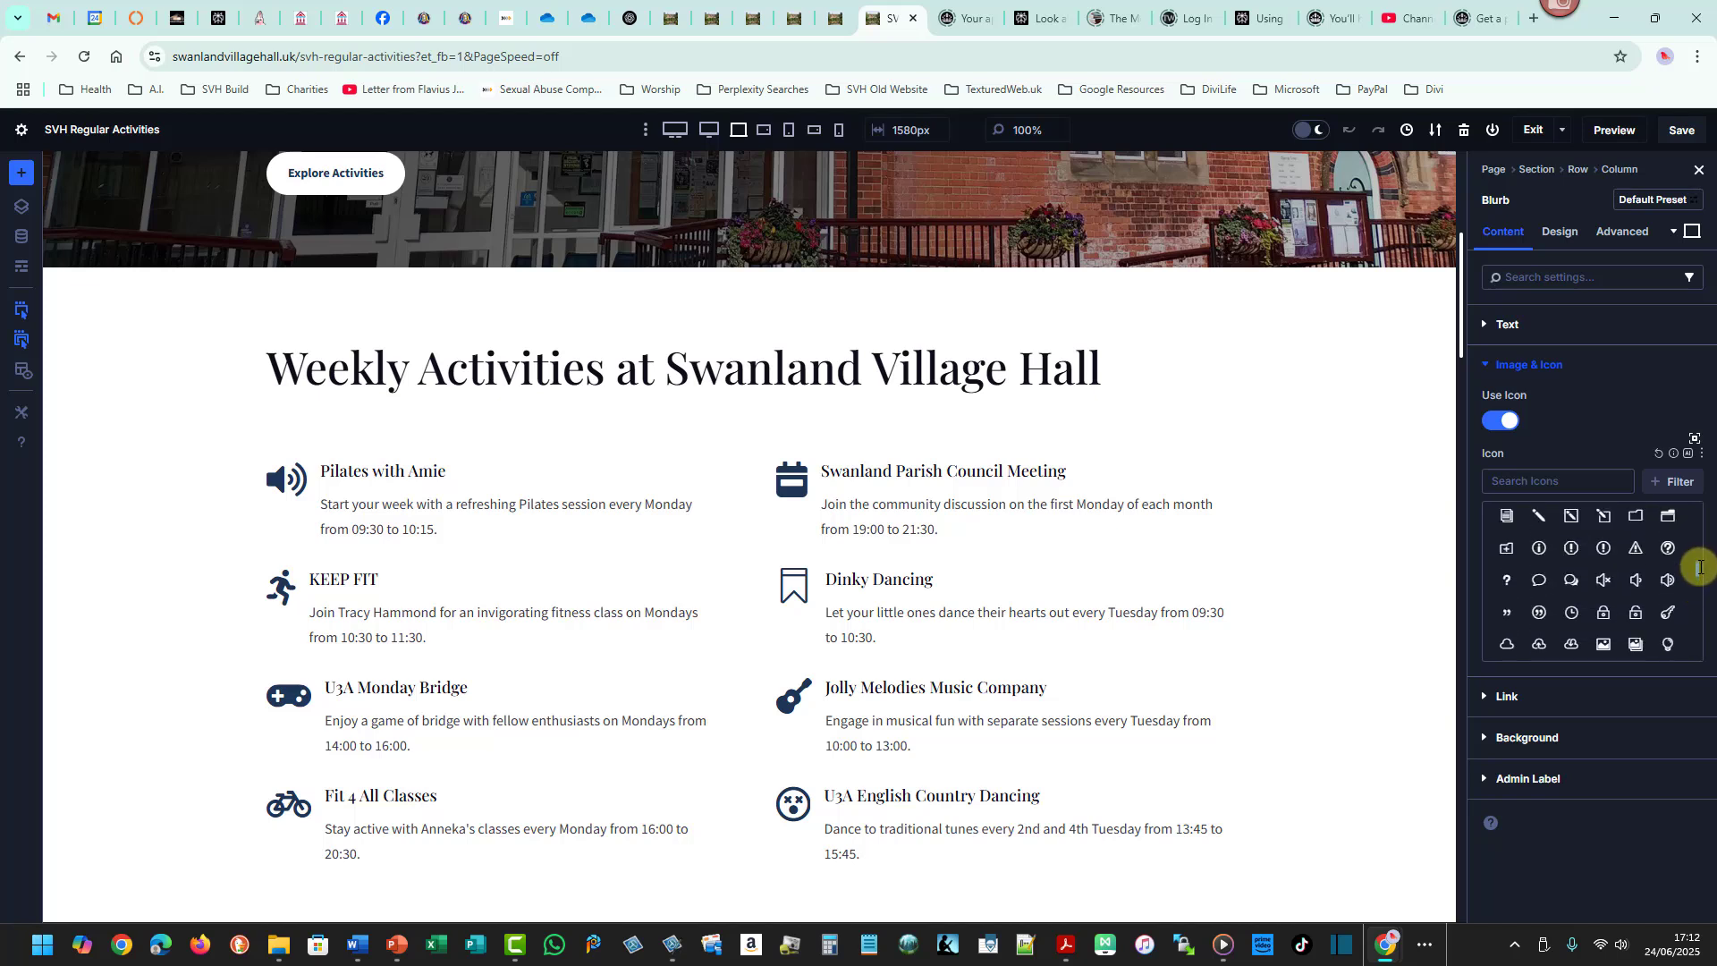
- Try several different icons from the library on the Pilates blurb
{"action": "left_click", "coordinate": [1605, 580]}
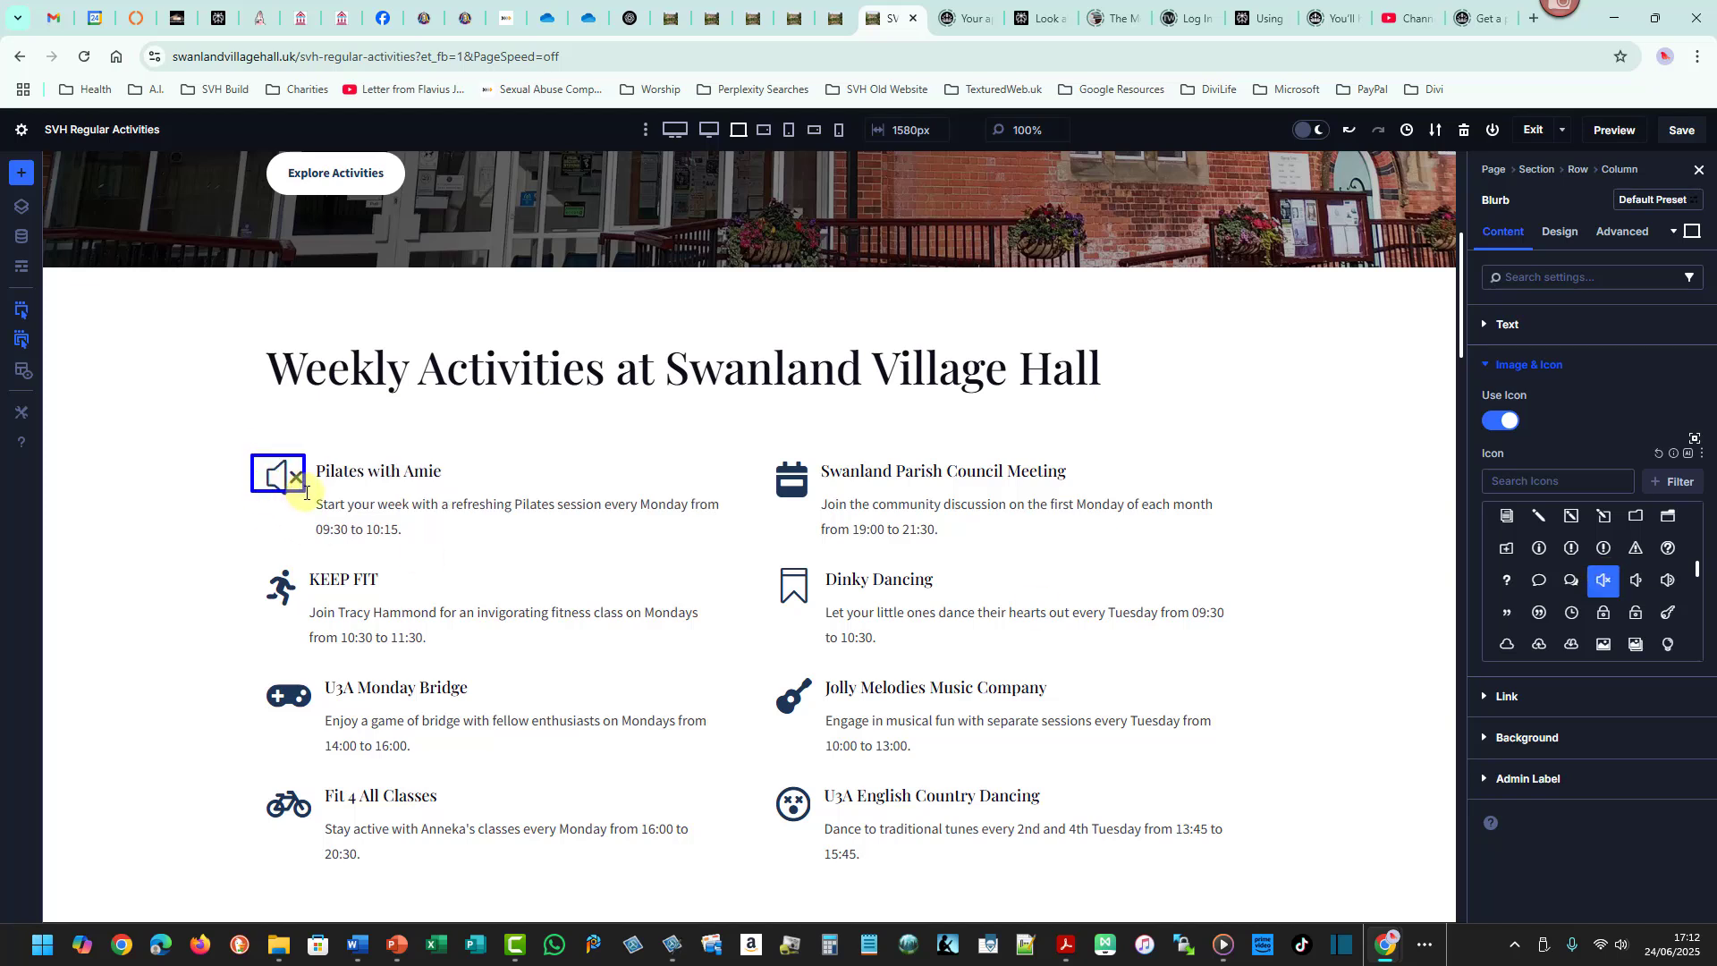
{"action": "left_click", "coordinate": [1636, 579]}
{"action": "left_click", "coordinate": [1668, 579]}
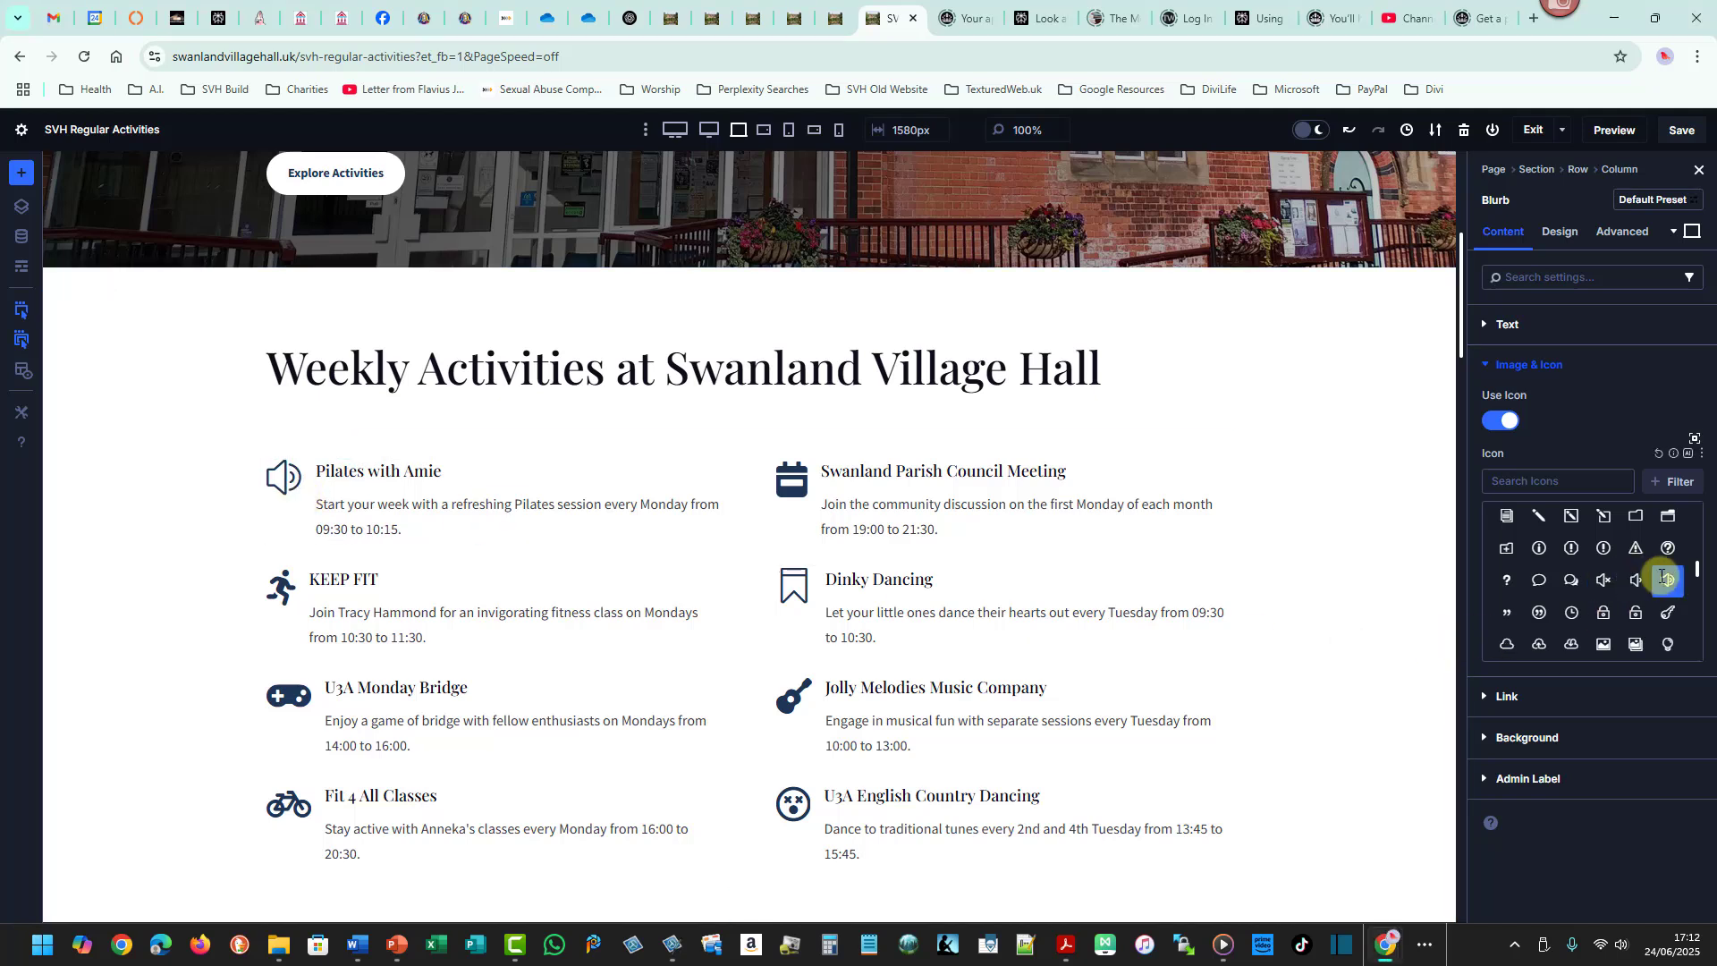
{"action": "left_click", "coordinate": [1603, 612]}
{"action": "left_click", "coordinate": [1539, 613]}
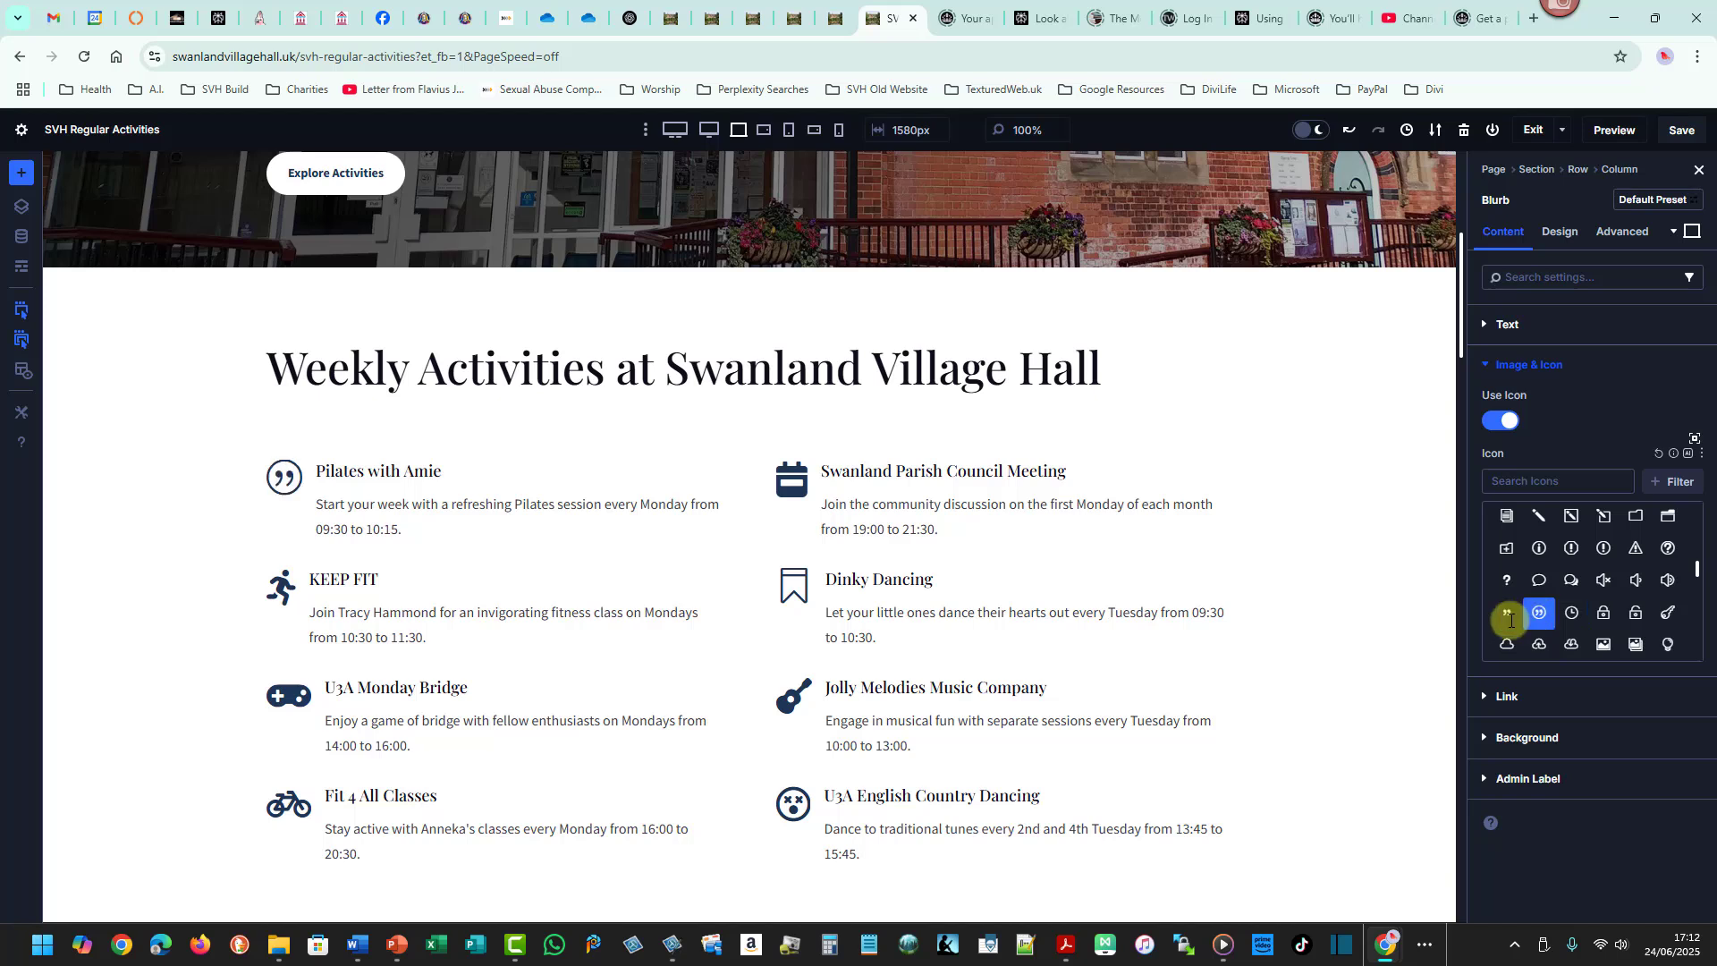
{"action": "left_click", "coordinate": [1508, 614]}
{"action": "left_click", "coordinate": [1539, 644]}
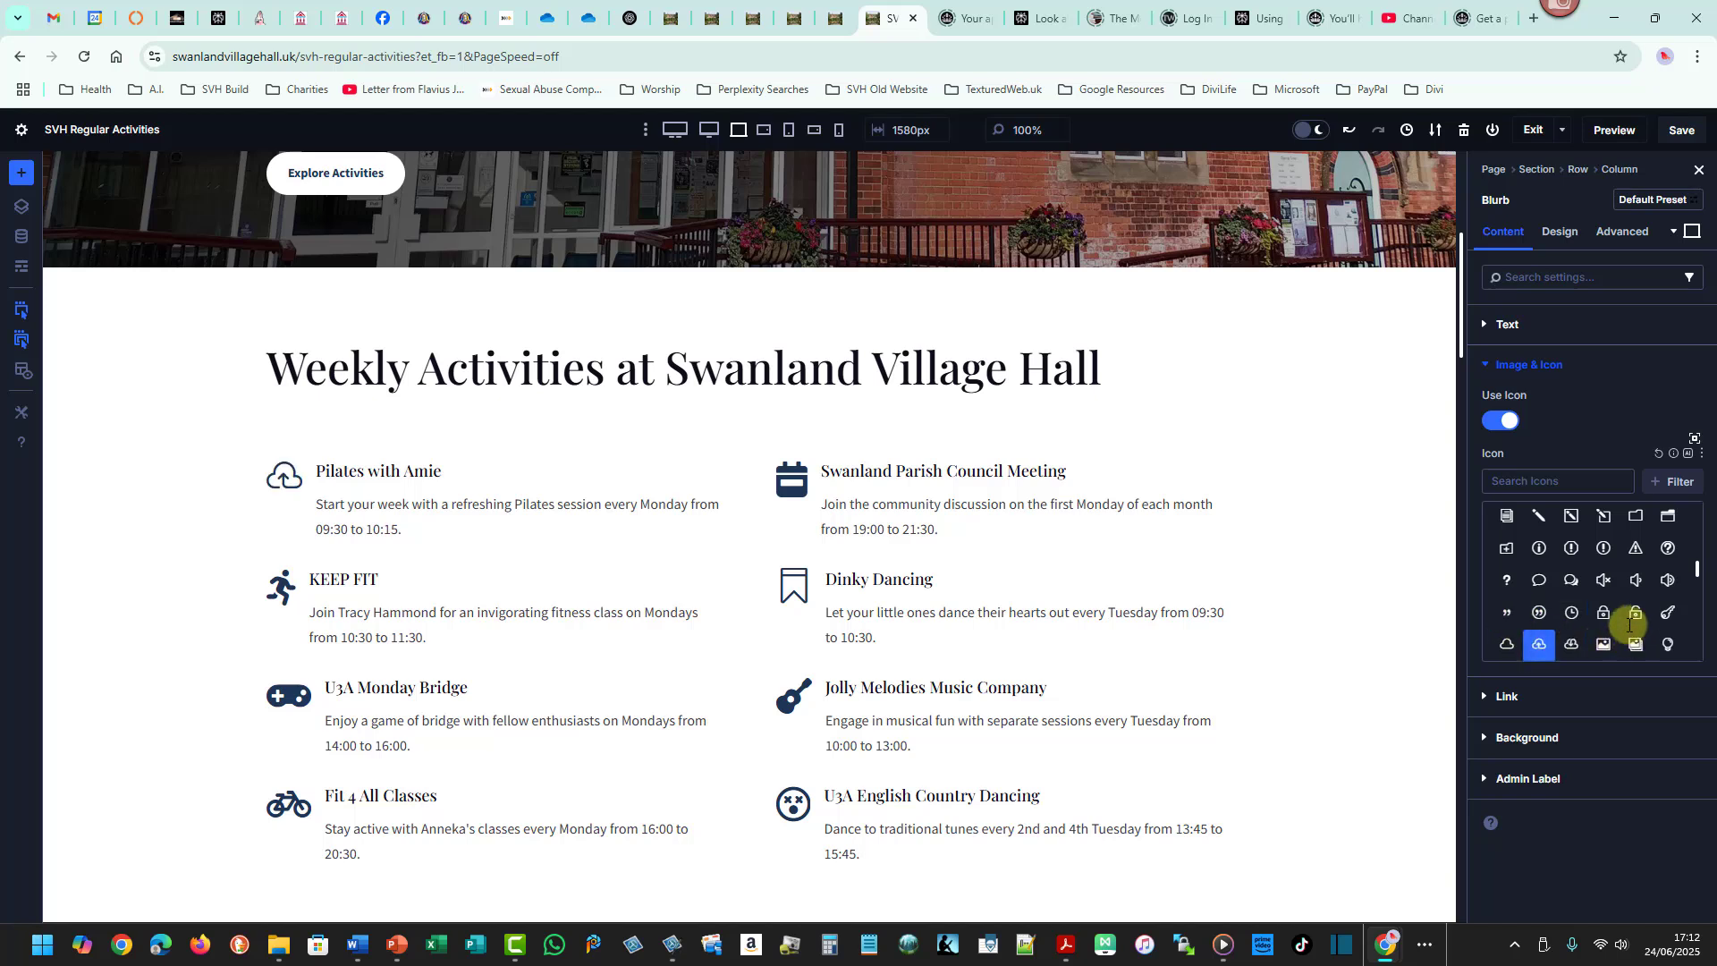
- Search the icon library for keep fit, people and sport, and apply the running figure icon
{"action": "left_click", "coordinate": [1522, 478]}
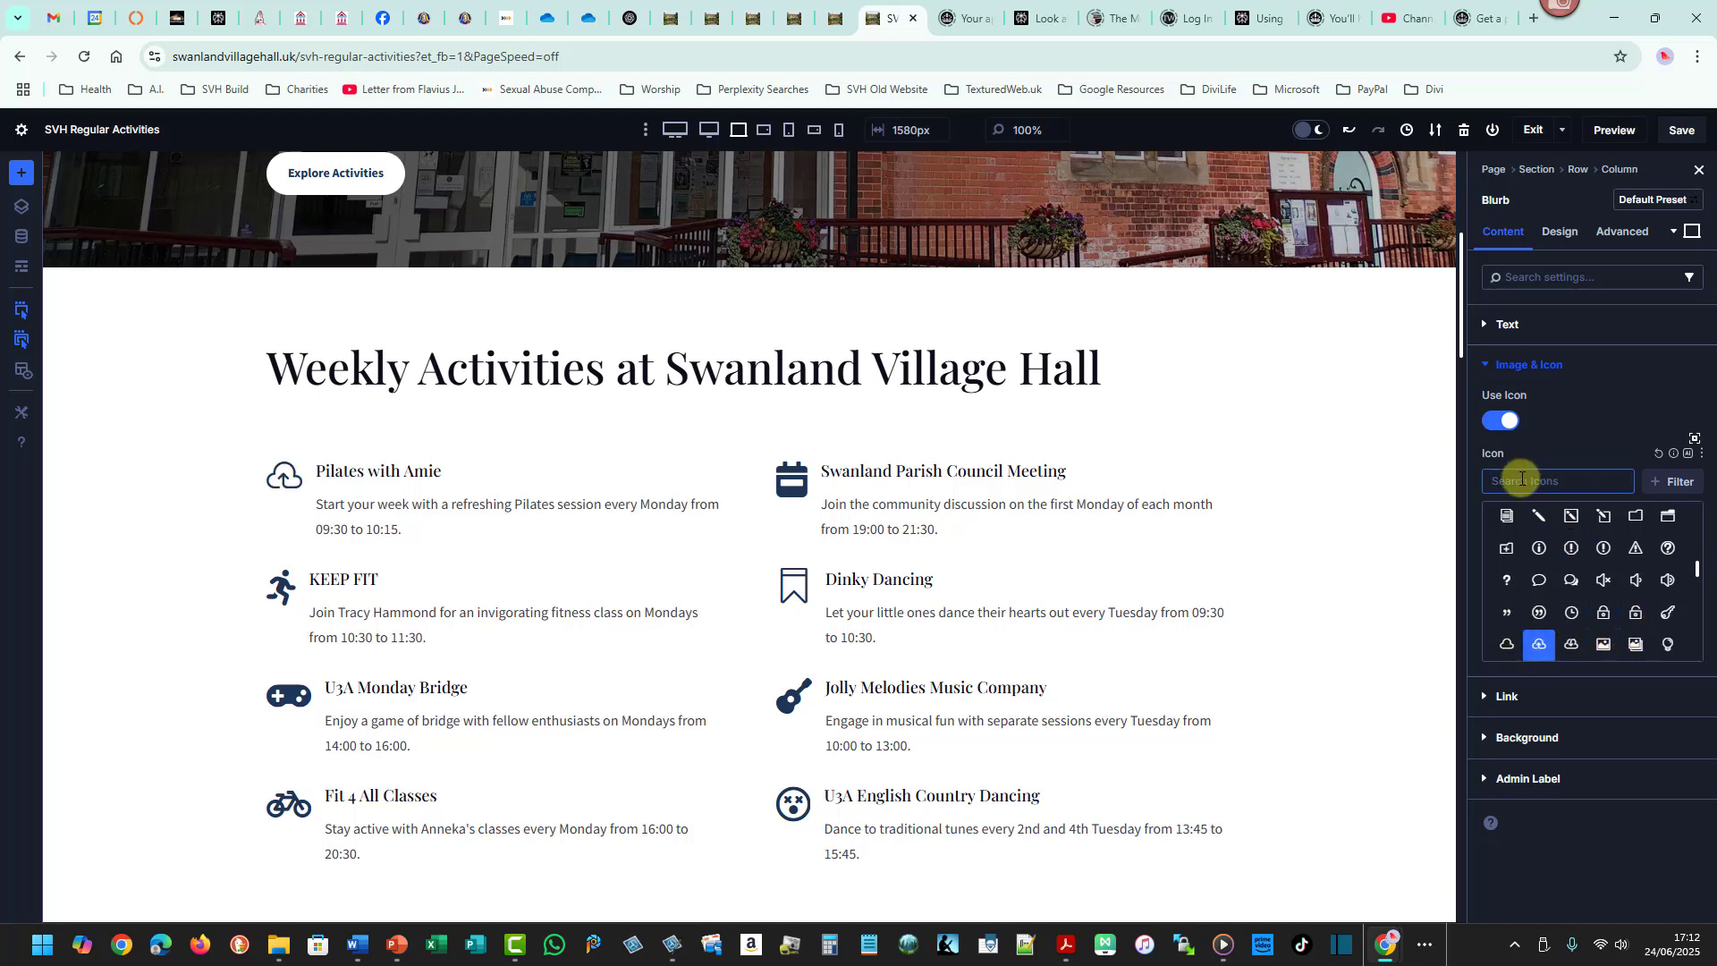
{"action": "type", "text": "keep fit"}
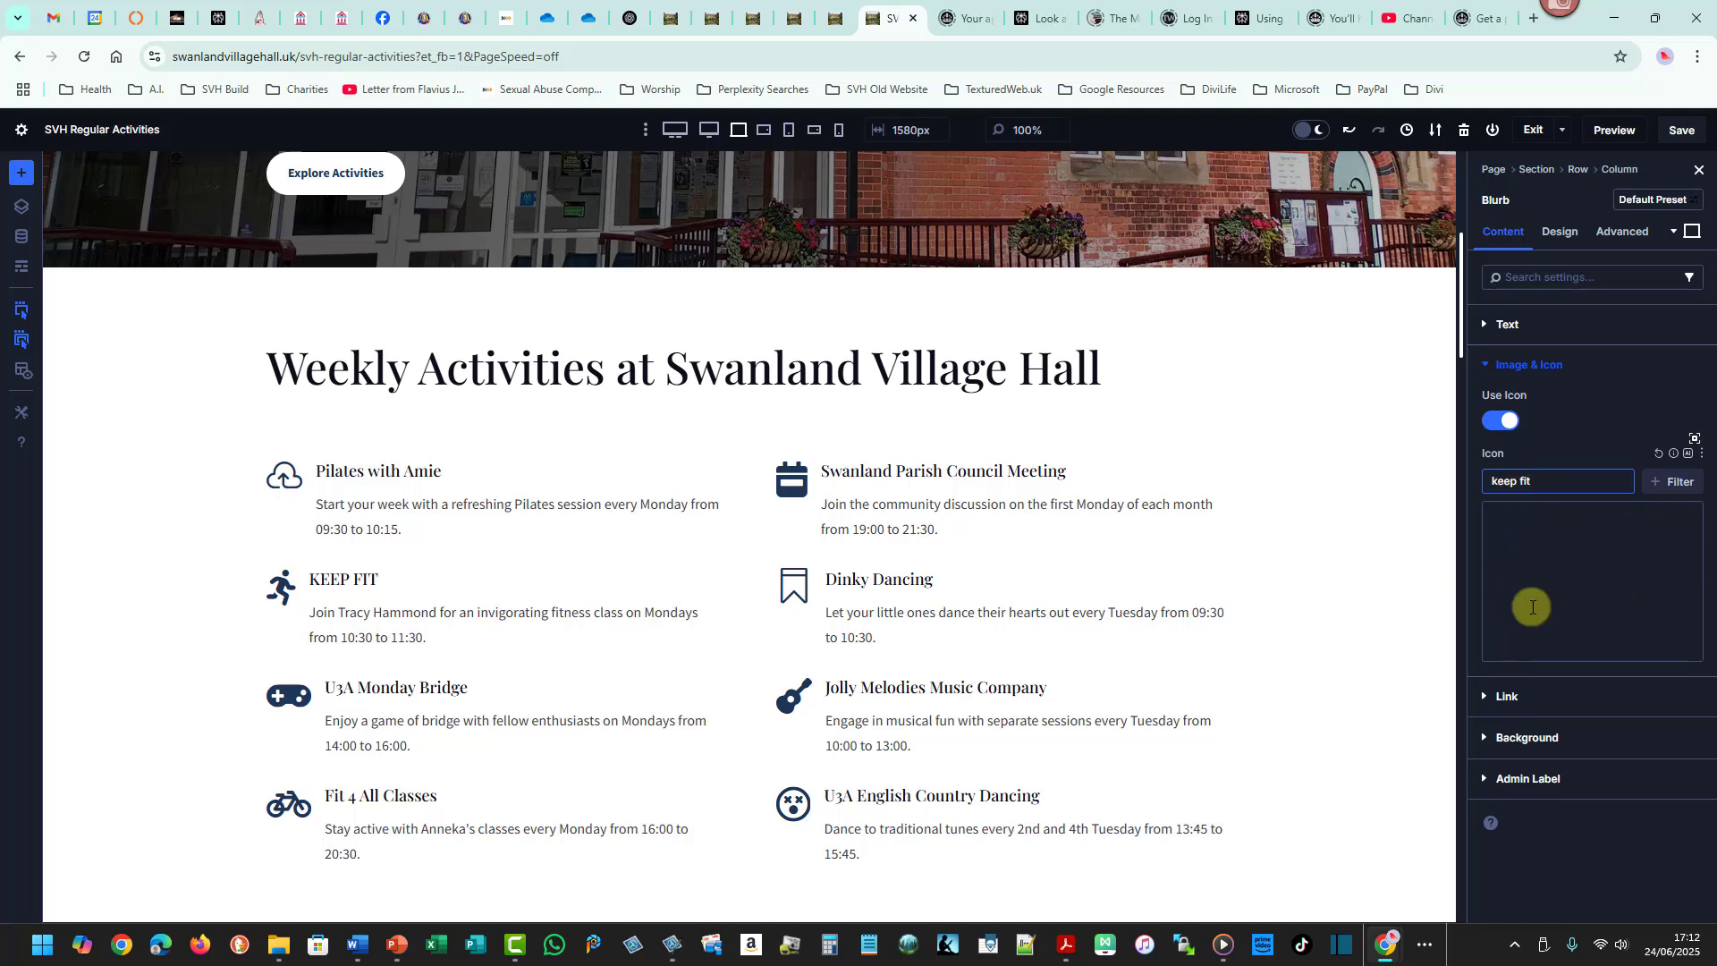
{"action": "key", "text": "BackSpace"}
{"action": "key", "text": "BackSpace"}
{"action": "key", "text": "BackSpace"}
{"action": "key", "text": "BackSpace"}
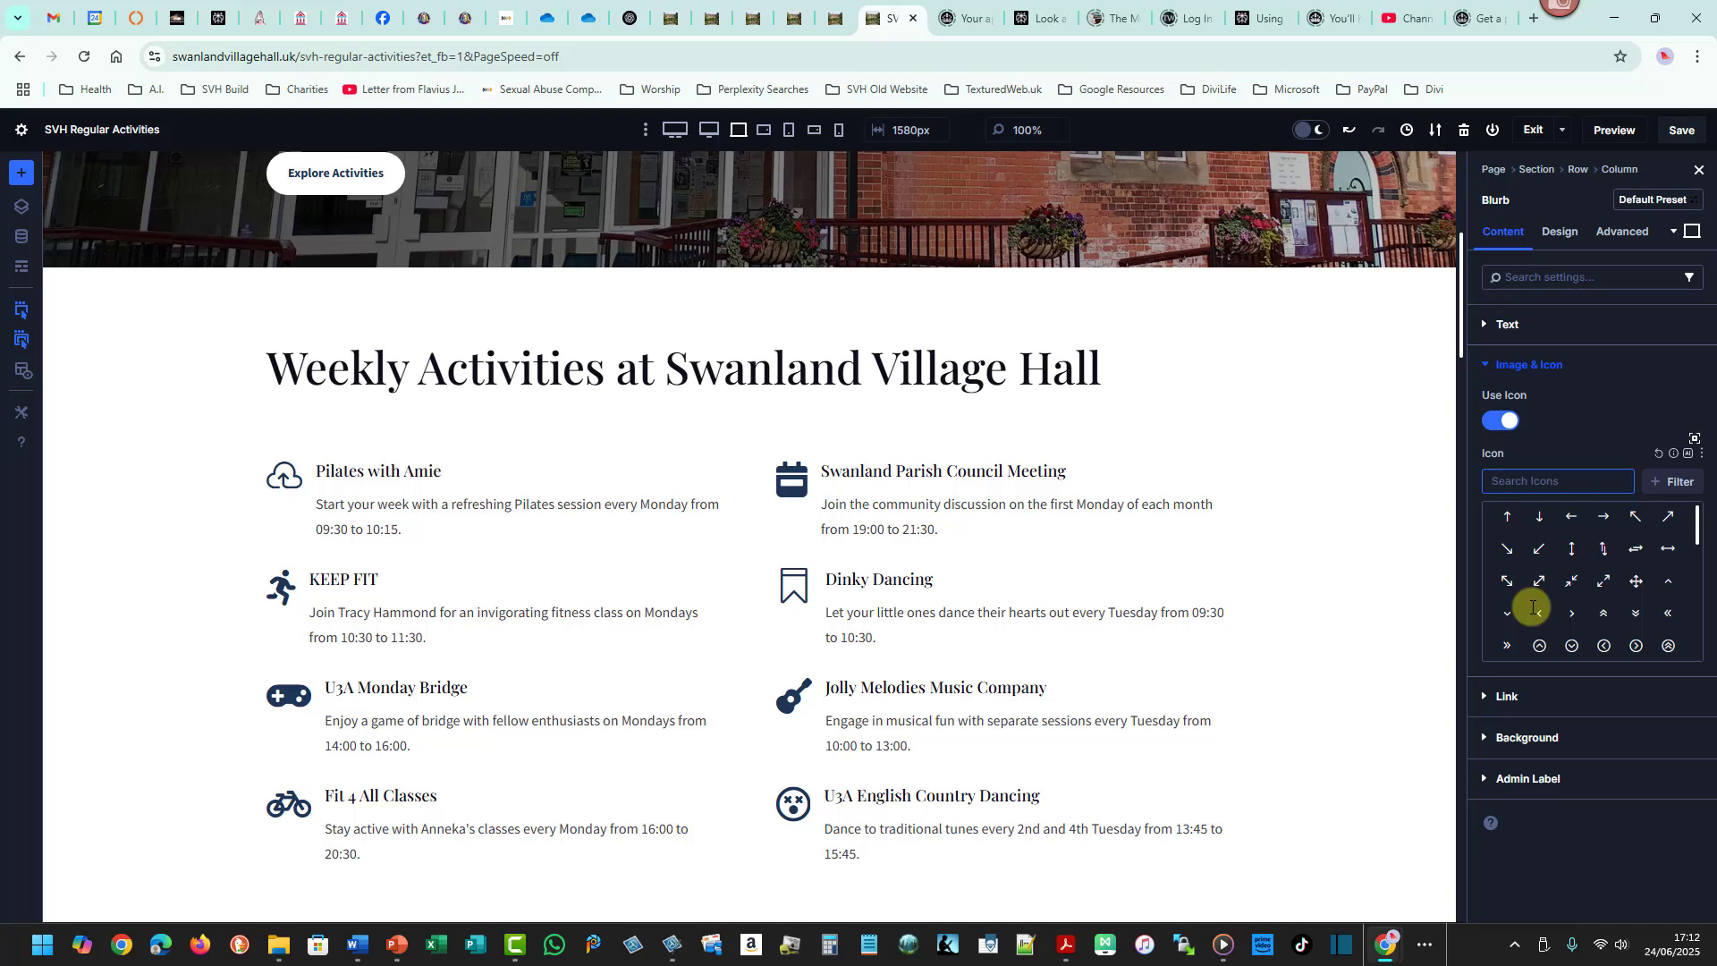
{"action": "type", "text": "people"}
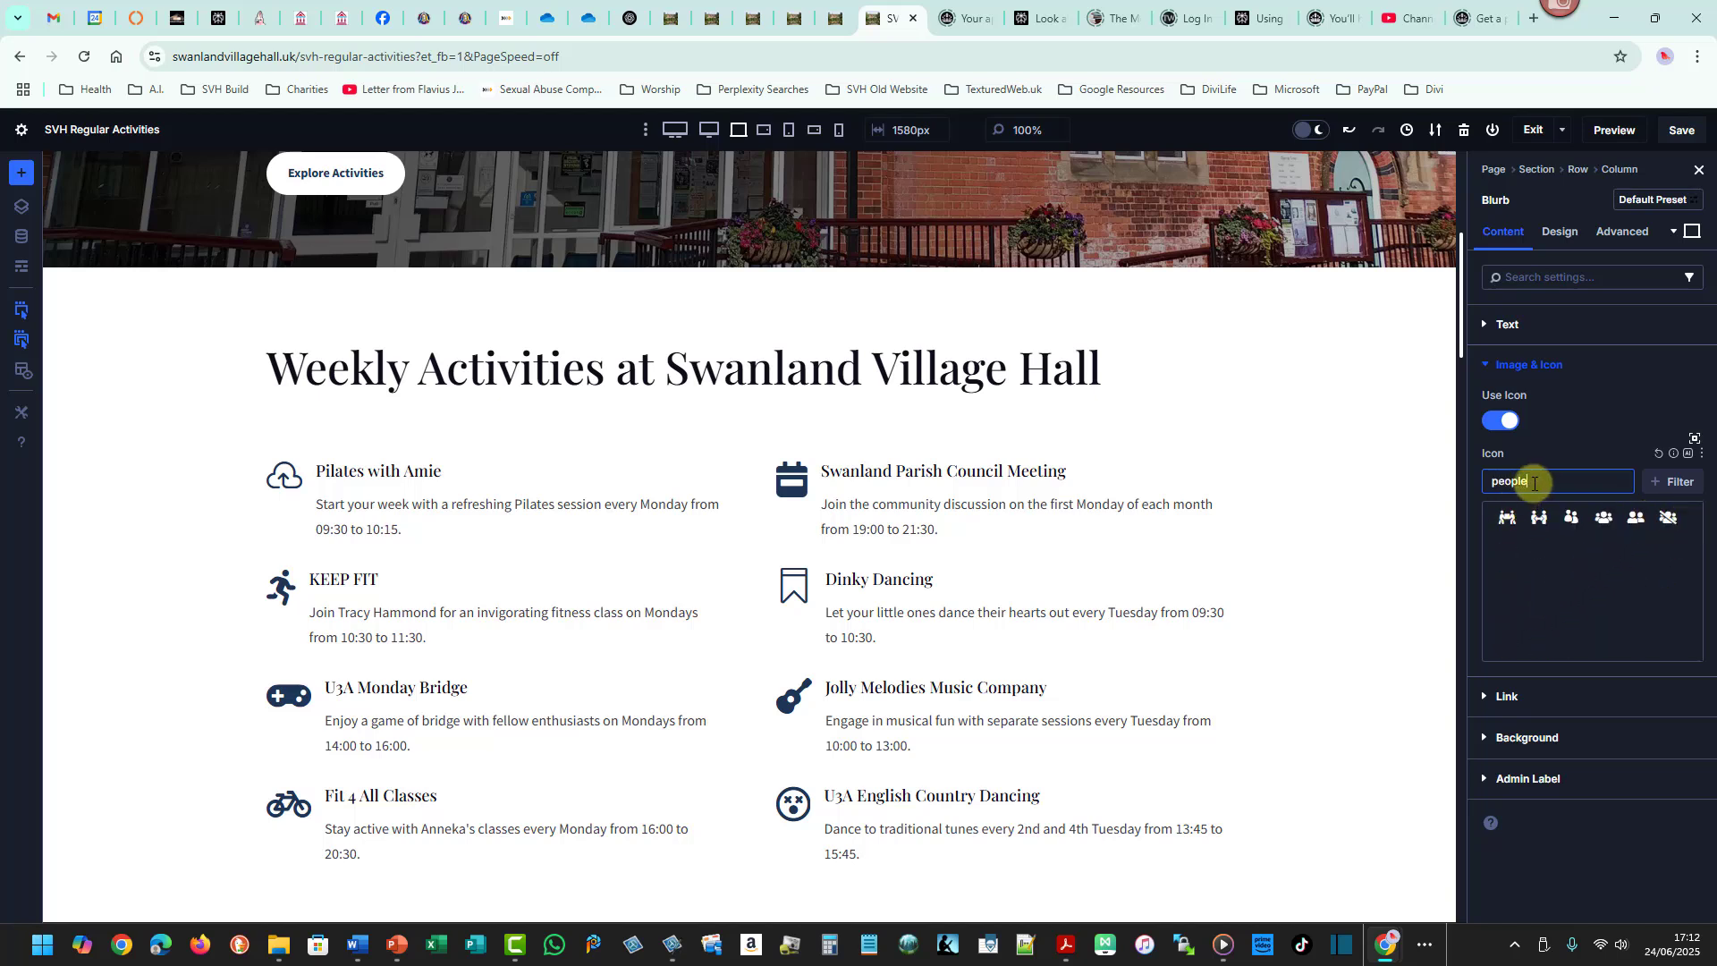
{"action": "left_click_drag", "start_coordinate": [1530, 483], "coordinate": [1480, 492]}
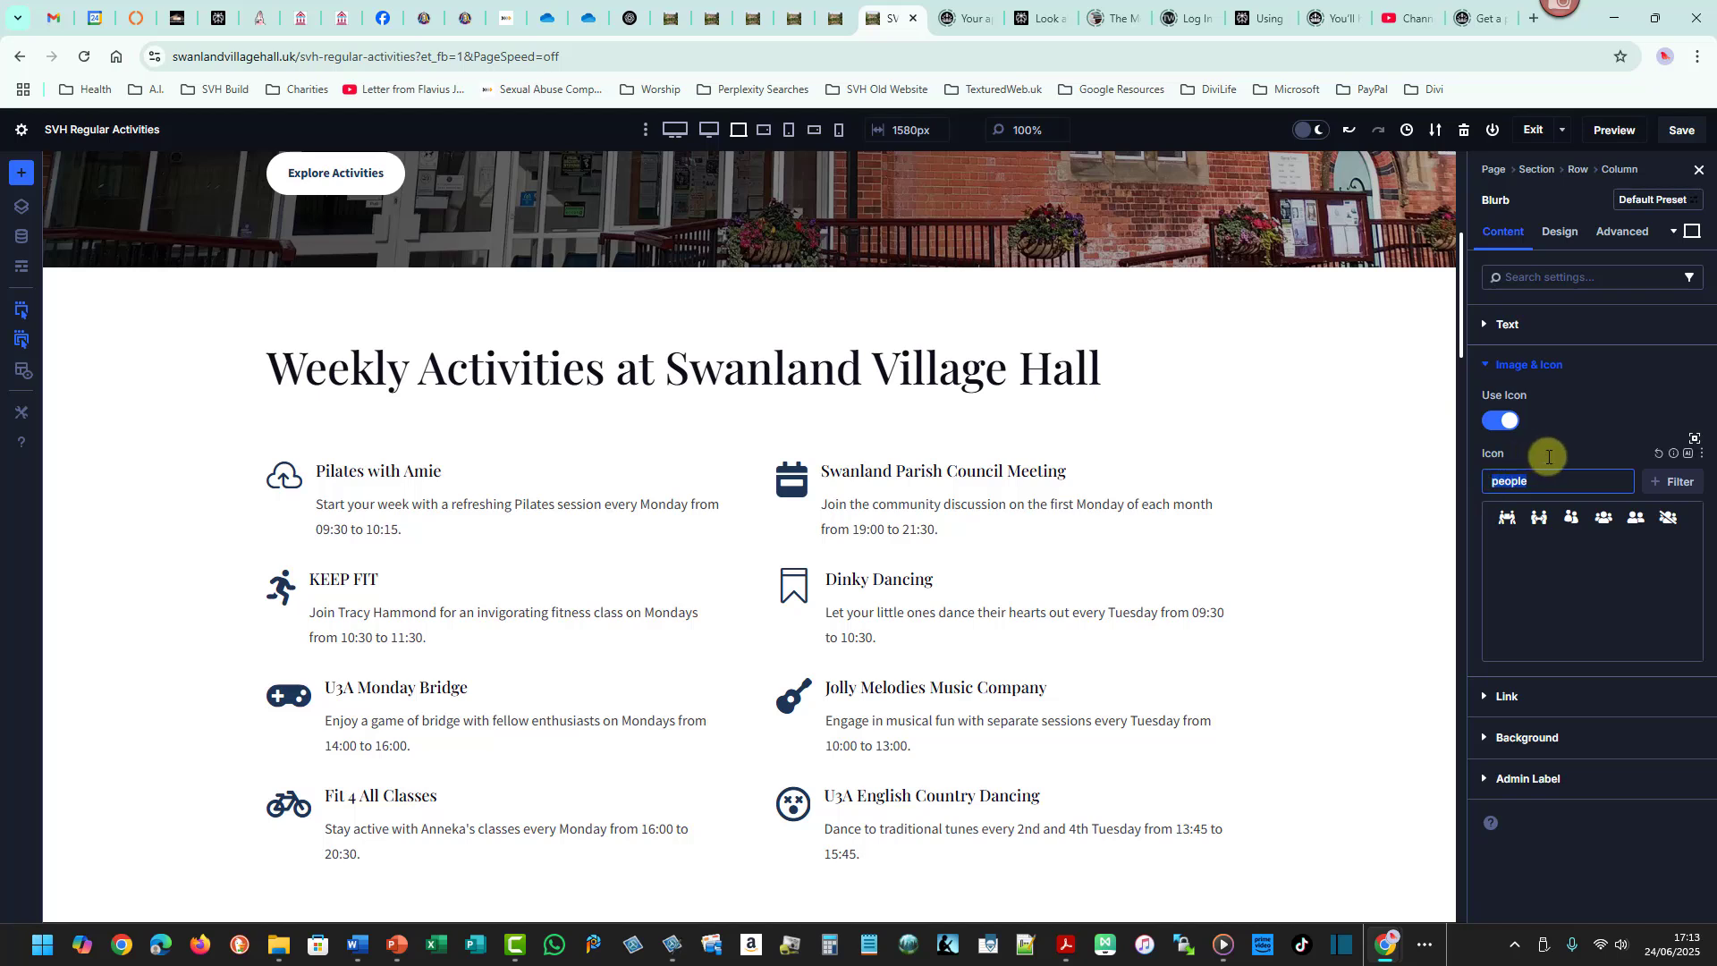
{"action": "type", "text": "sport"}
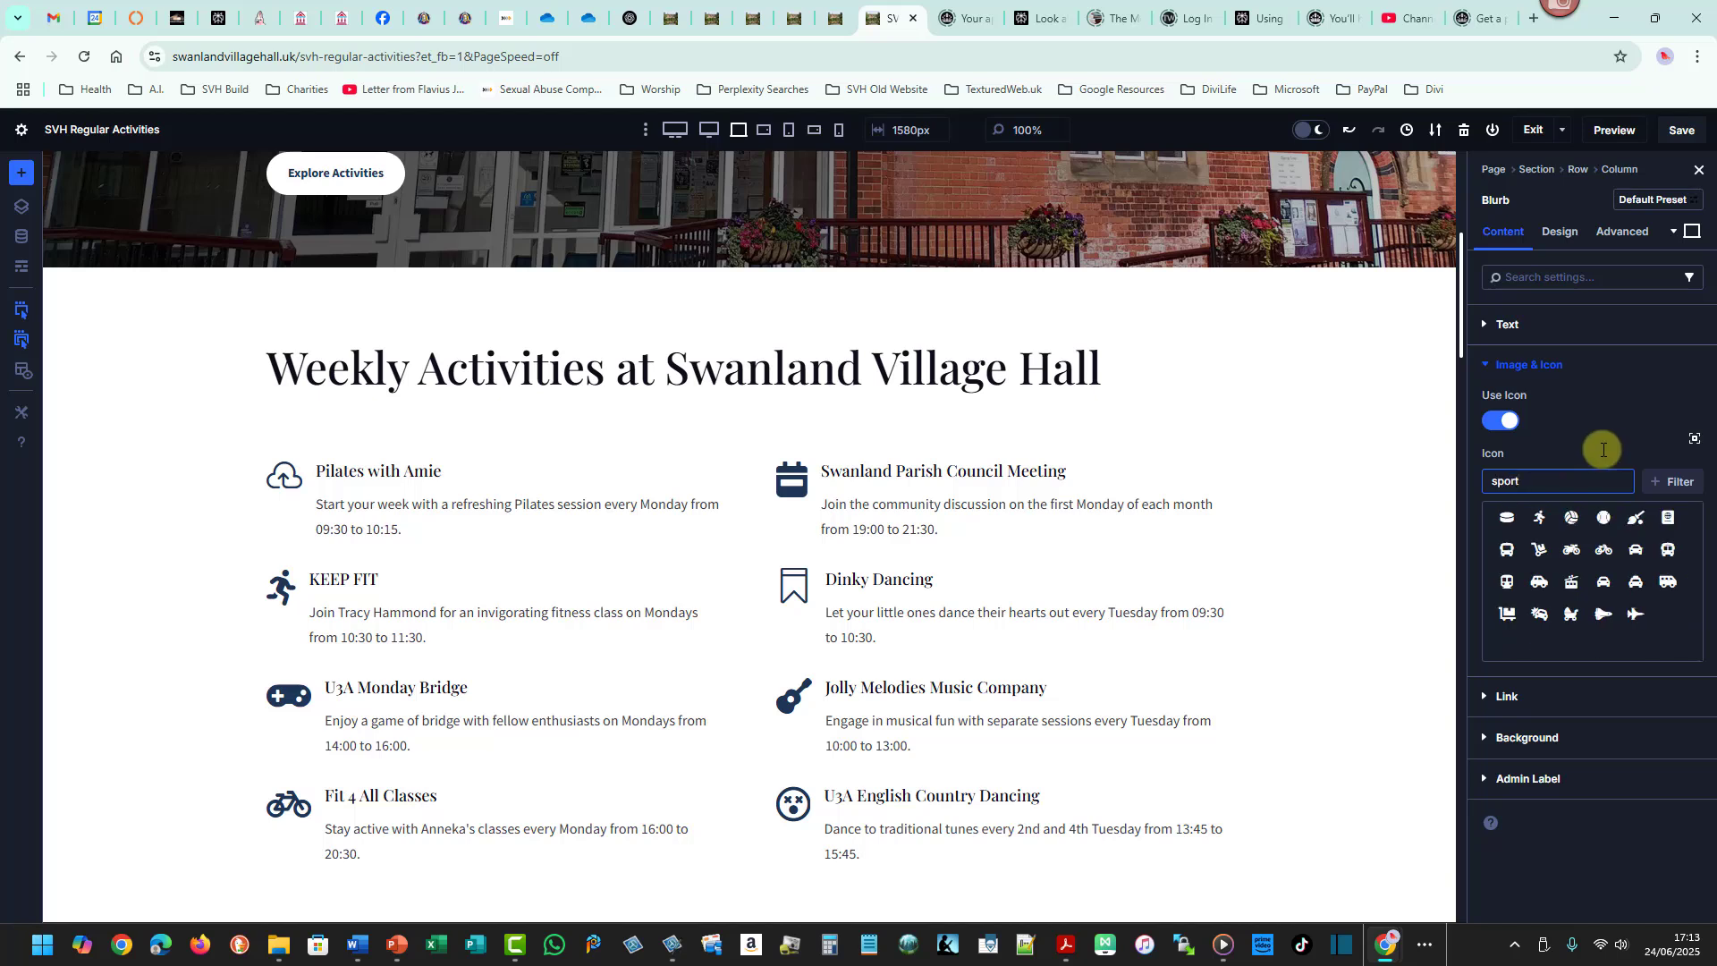
{"action": "left_click", "coordinate": [1539, 517]}
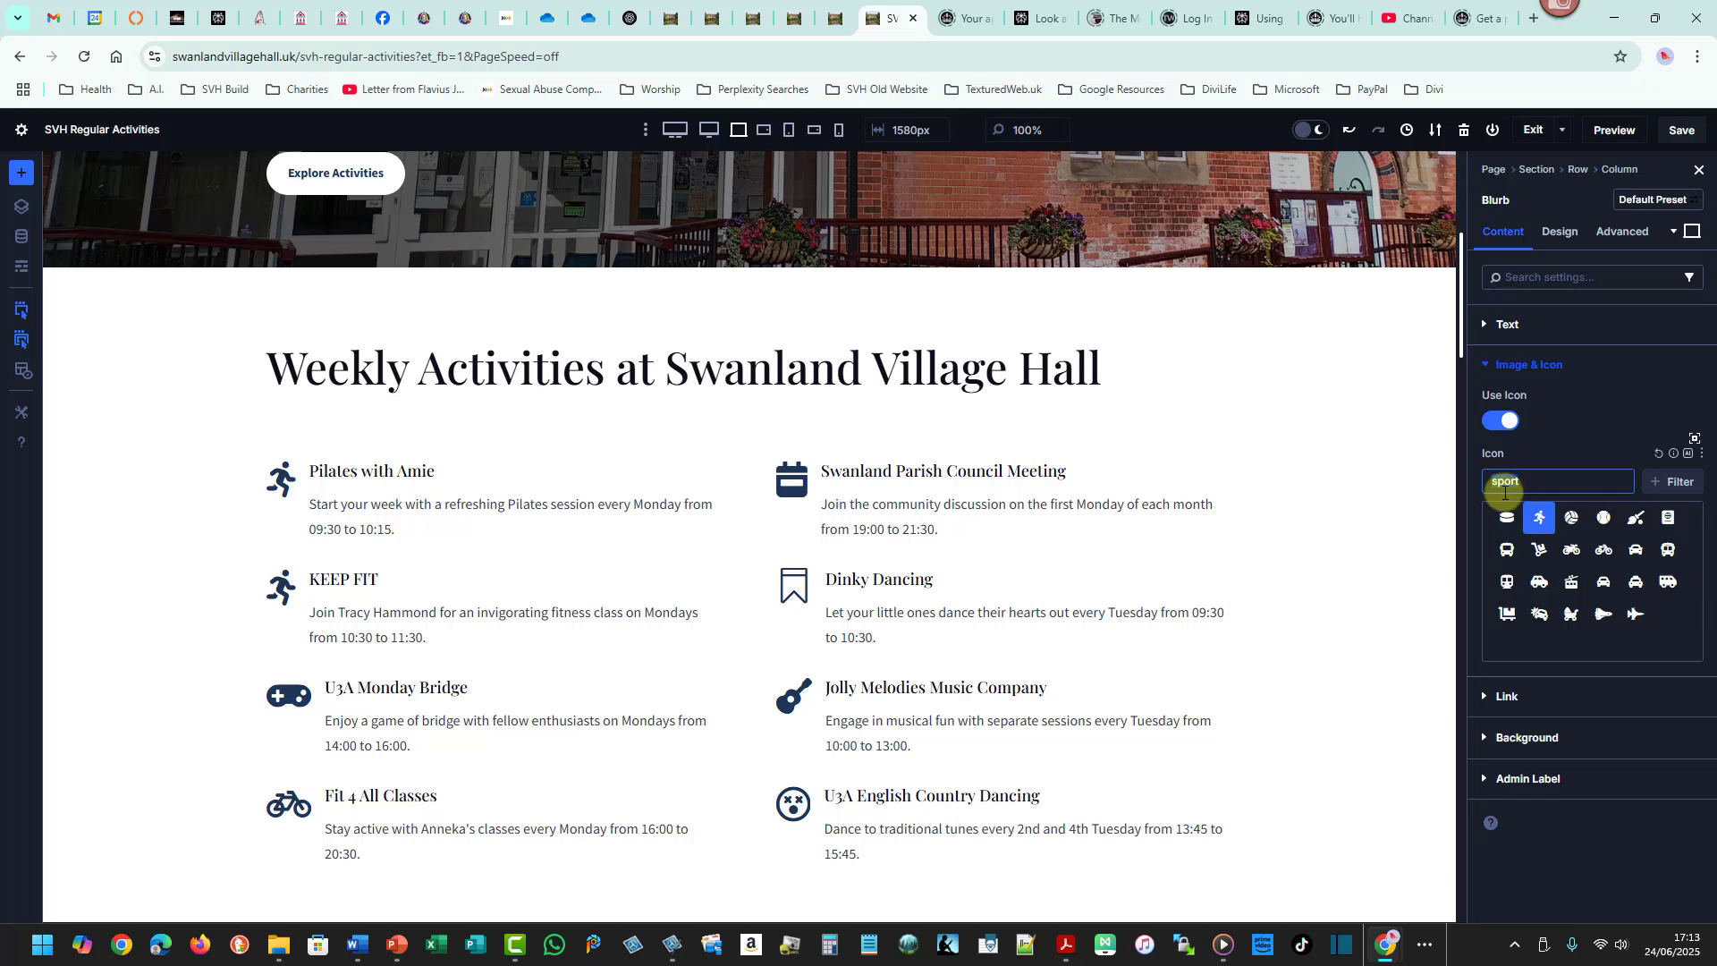
- Search the icons for dance and health, set the Pilates blurb icon to the heart with pulse line, and reopen the Text settings
{"action": "double_click", "coordinate": [1505, 493]}
{"action": "type", "text": "dance"}
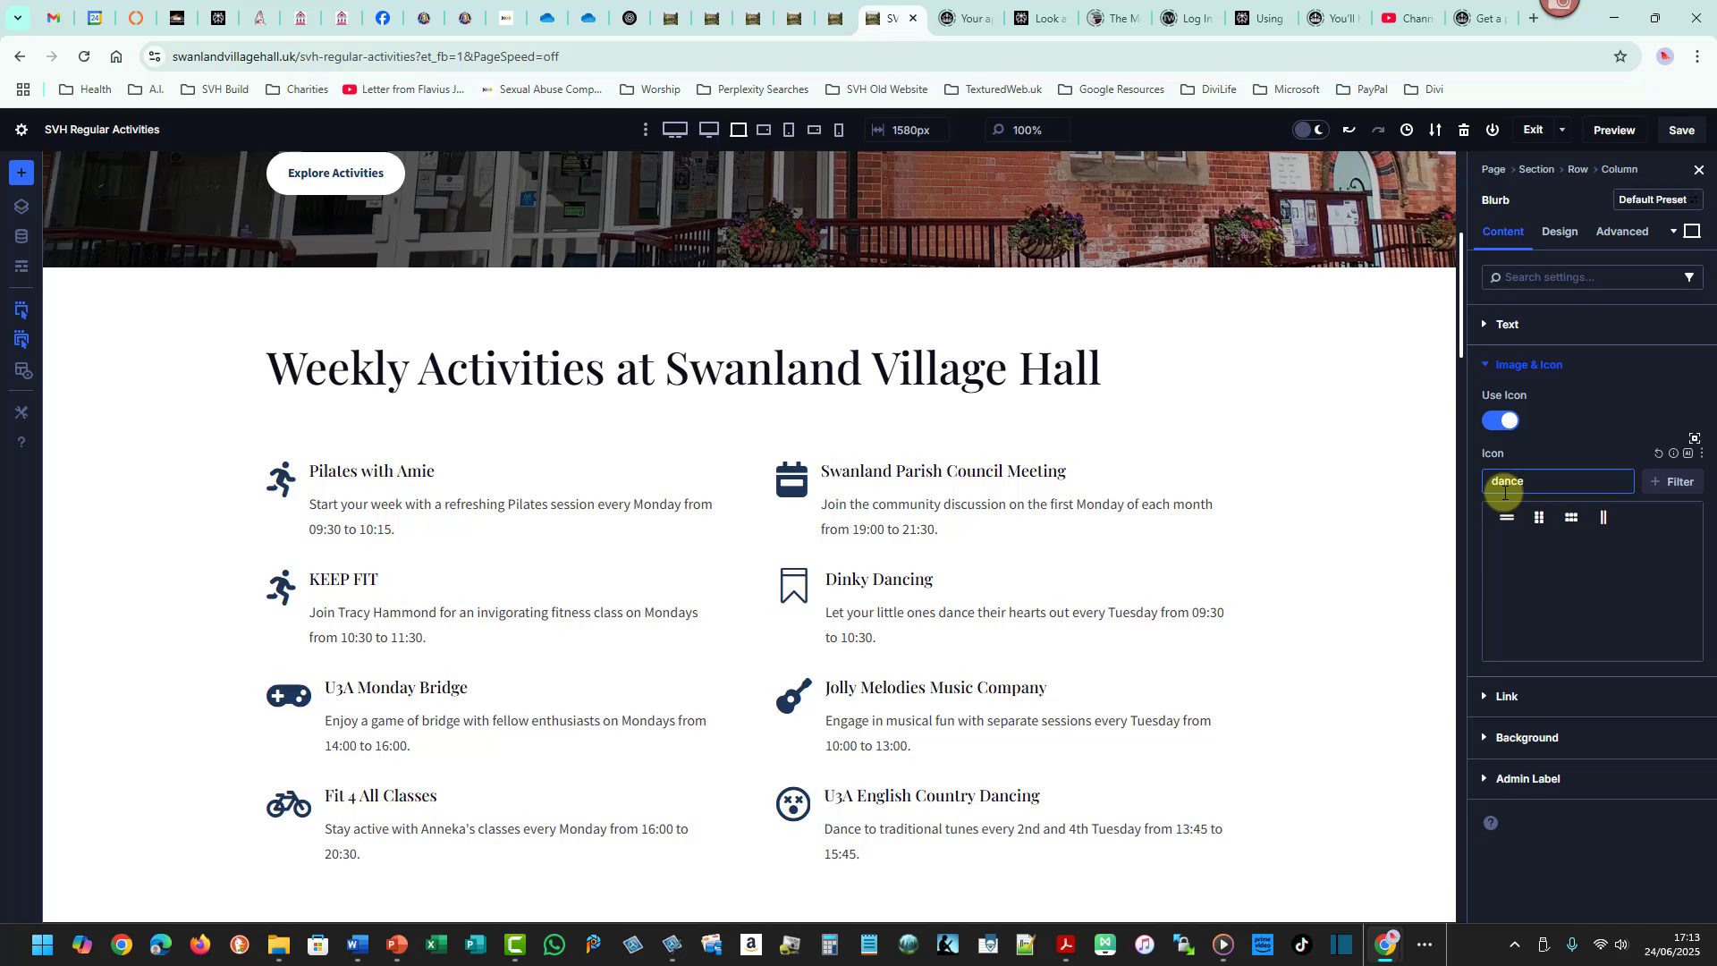
{"action": "double_click", "coordinate": [1505, 493]}
{"action": "type", "text": "health"}
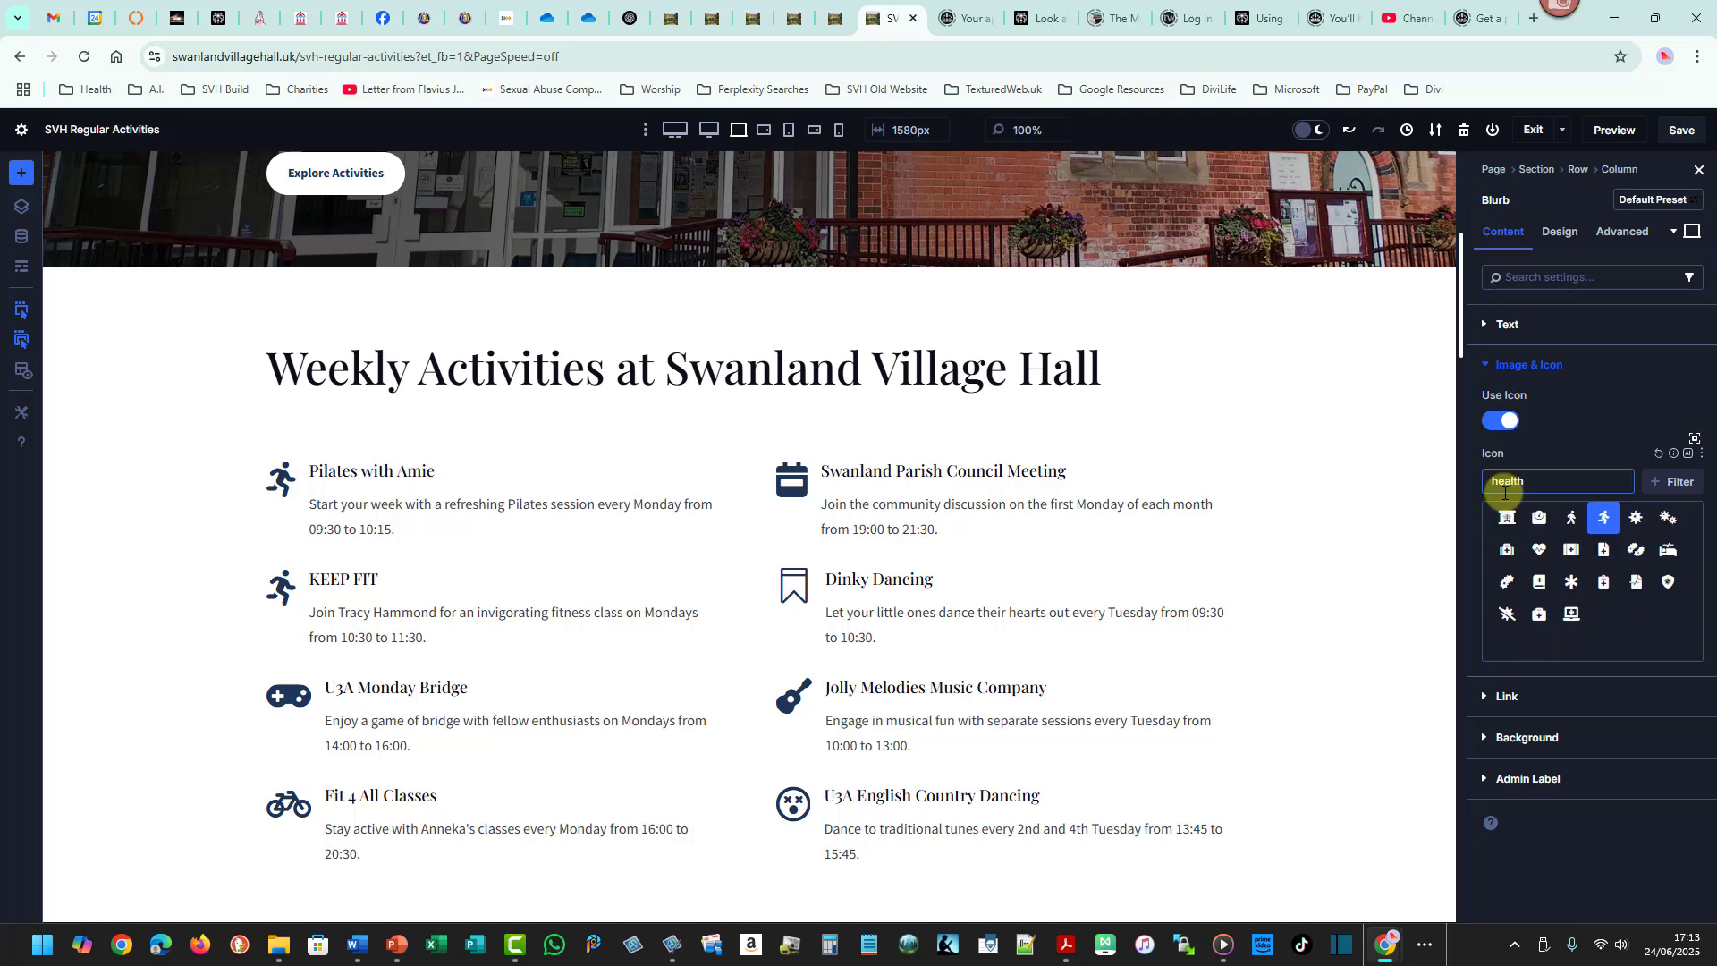
{"action": "left_click", "coordinate": [1573, 519]}
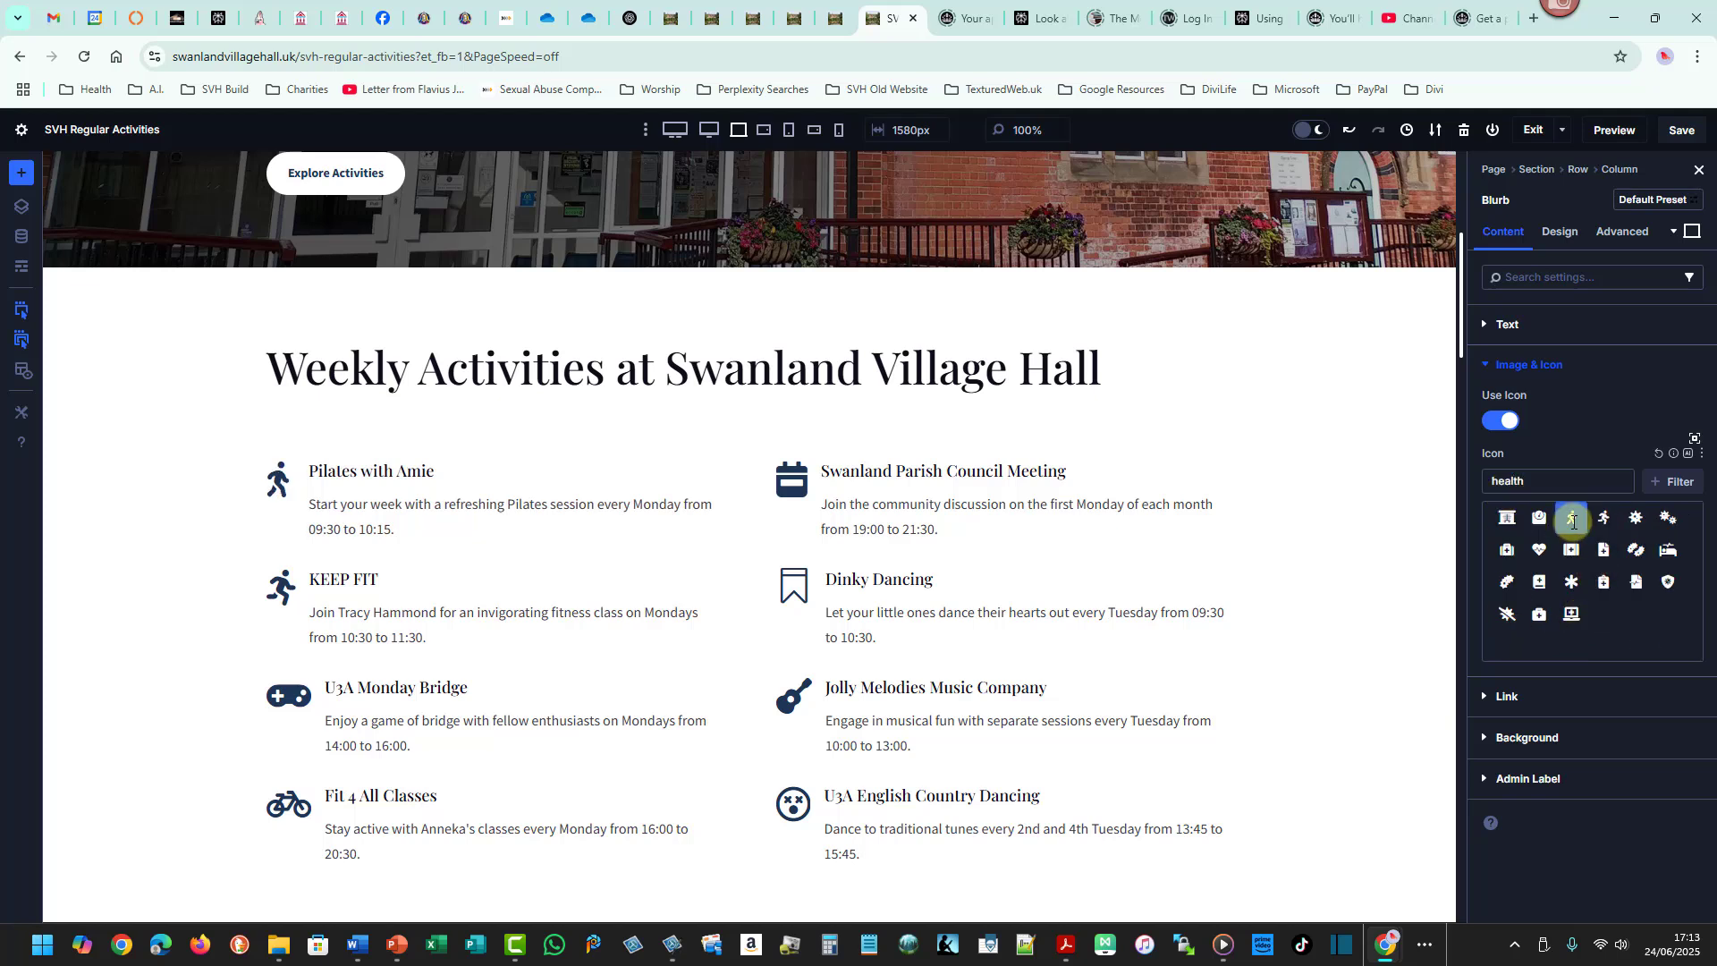
{"action": "left_click", "coordinate": [1603, 518]}
{"action": "left_click", "coordinate": [1575, 518]}
{"action": "left_click", "coordinate": [1603, 518]}
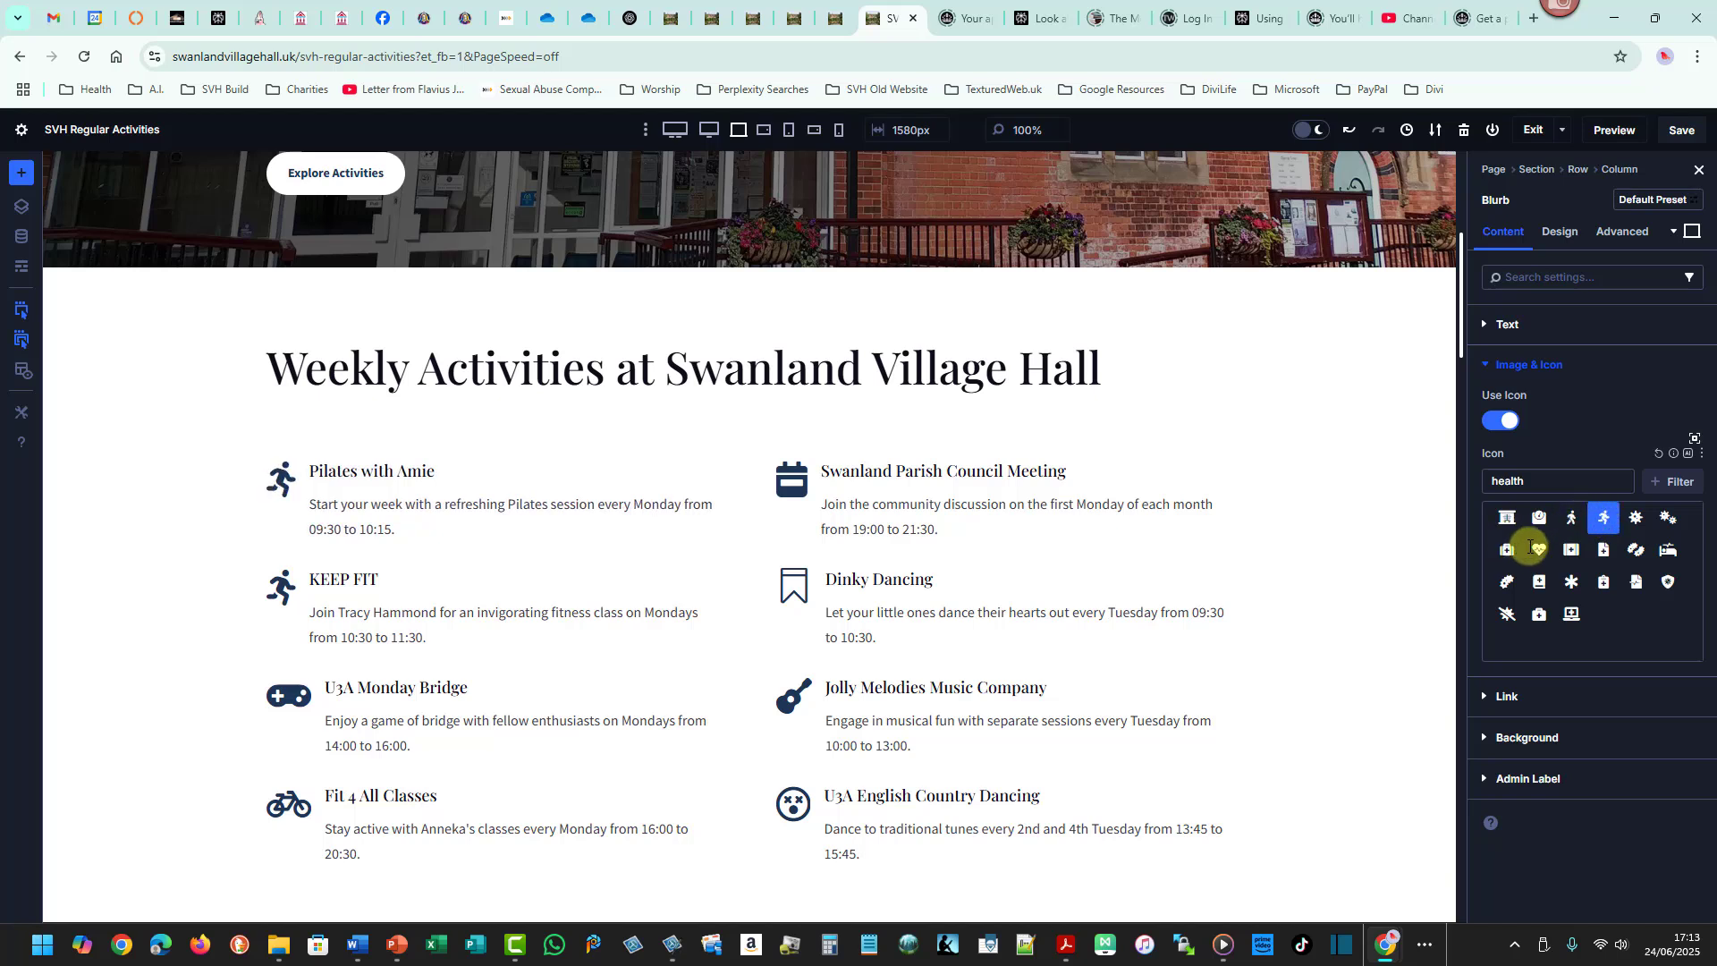
{"action": "left_click", "coordinate": [1540, 547]}
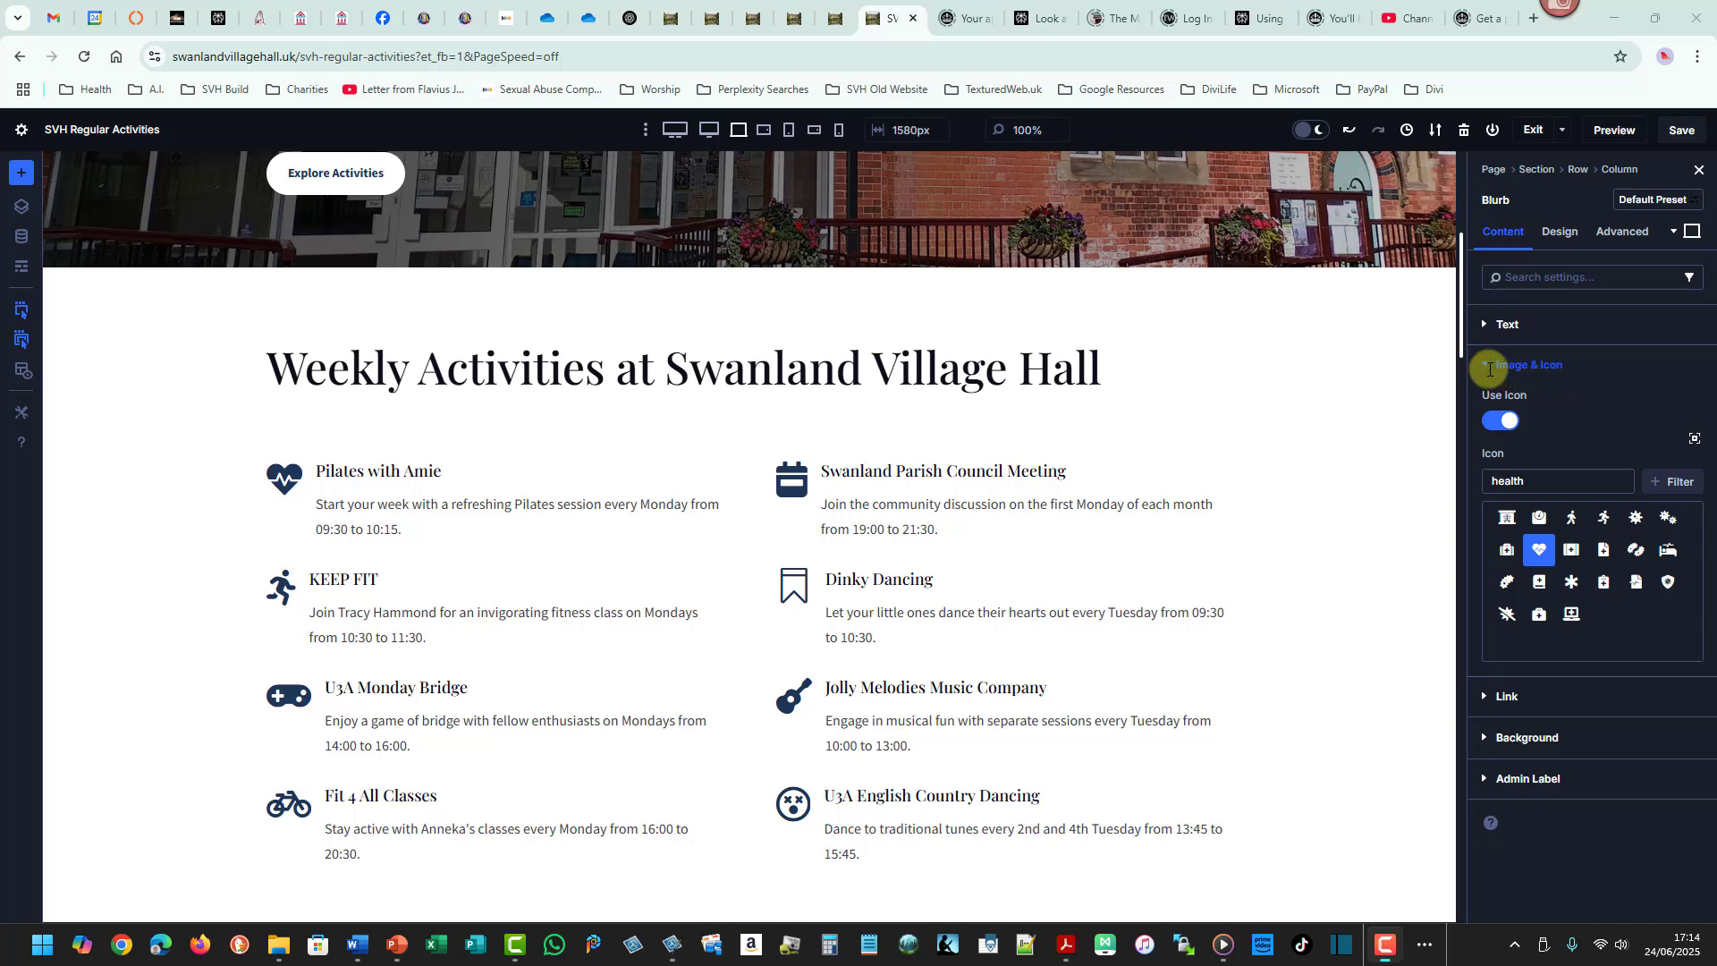
{"action": "left_click", "coordinate": [1486, 364]}
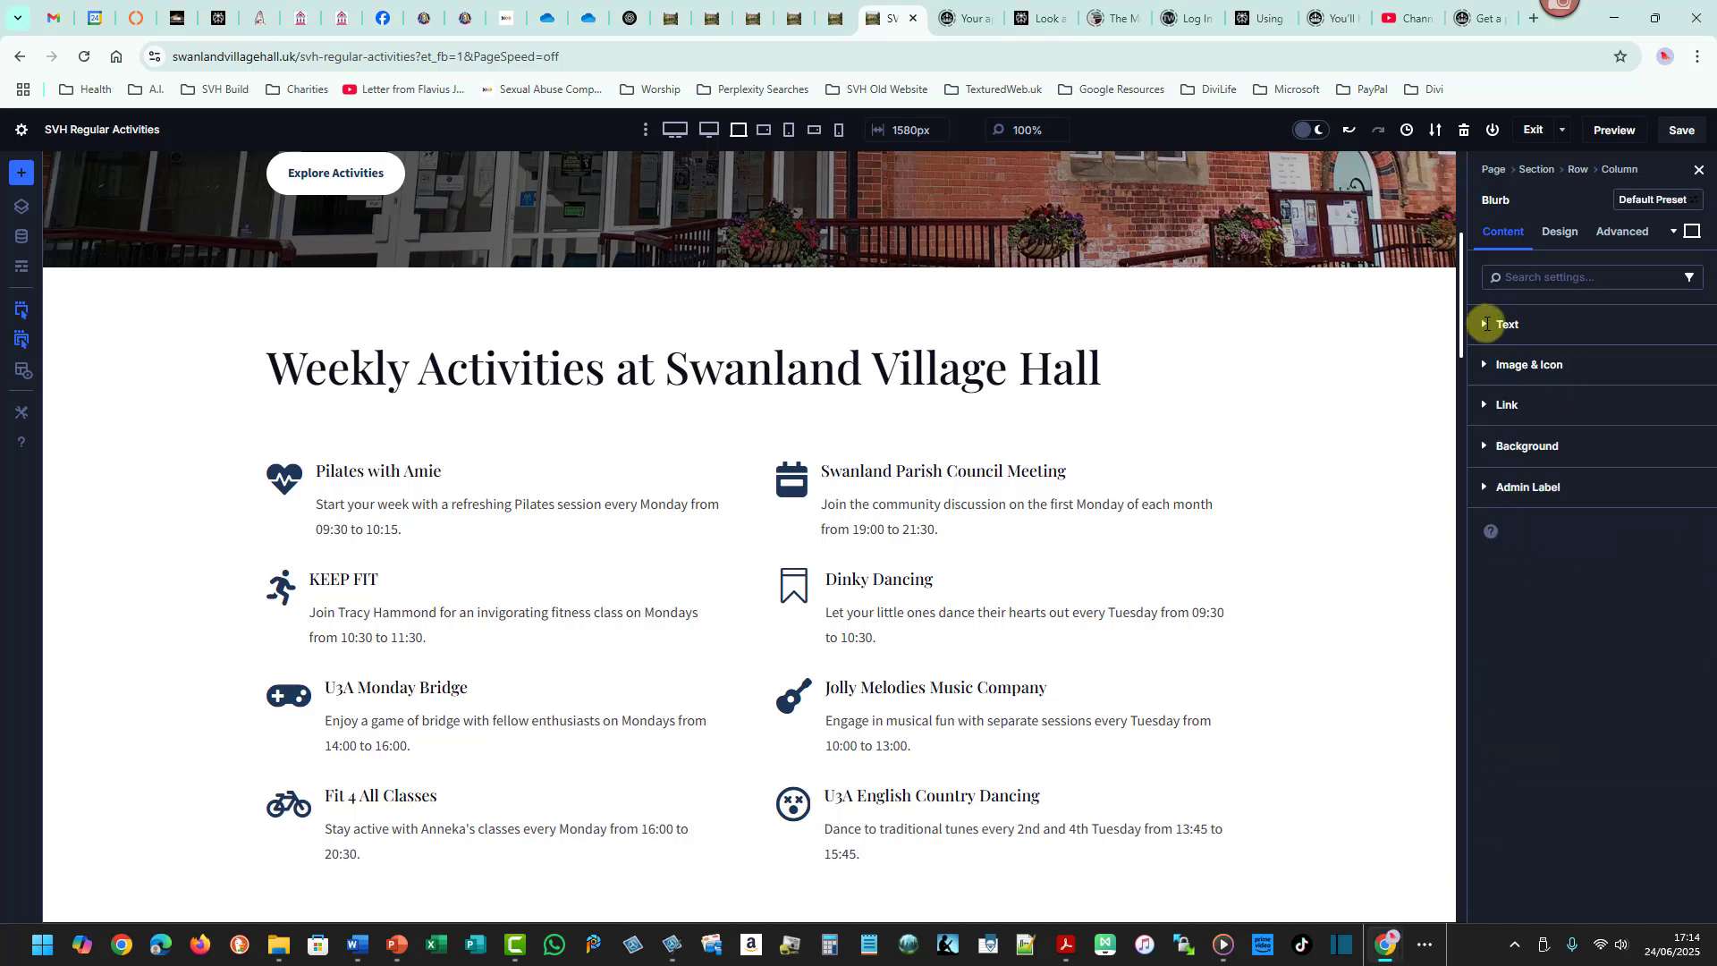
{"action": "left_click", "coordinate": [1487, 324]}
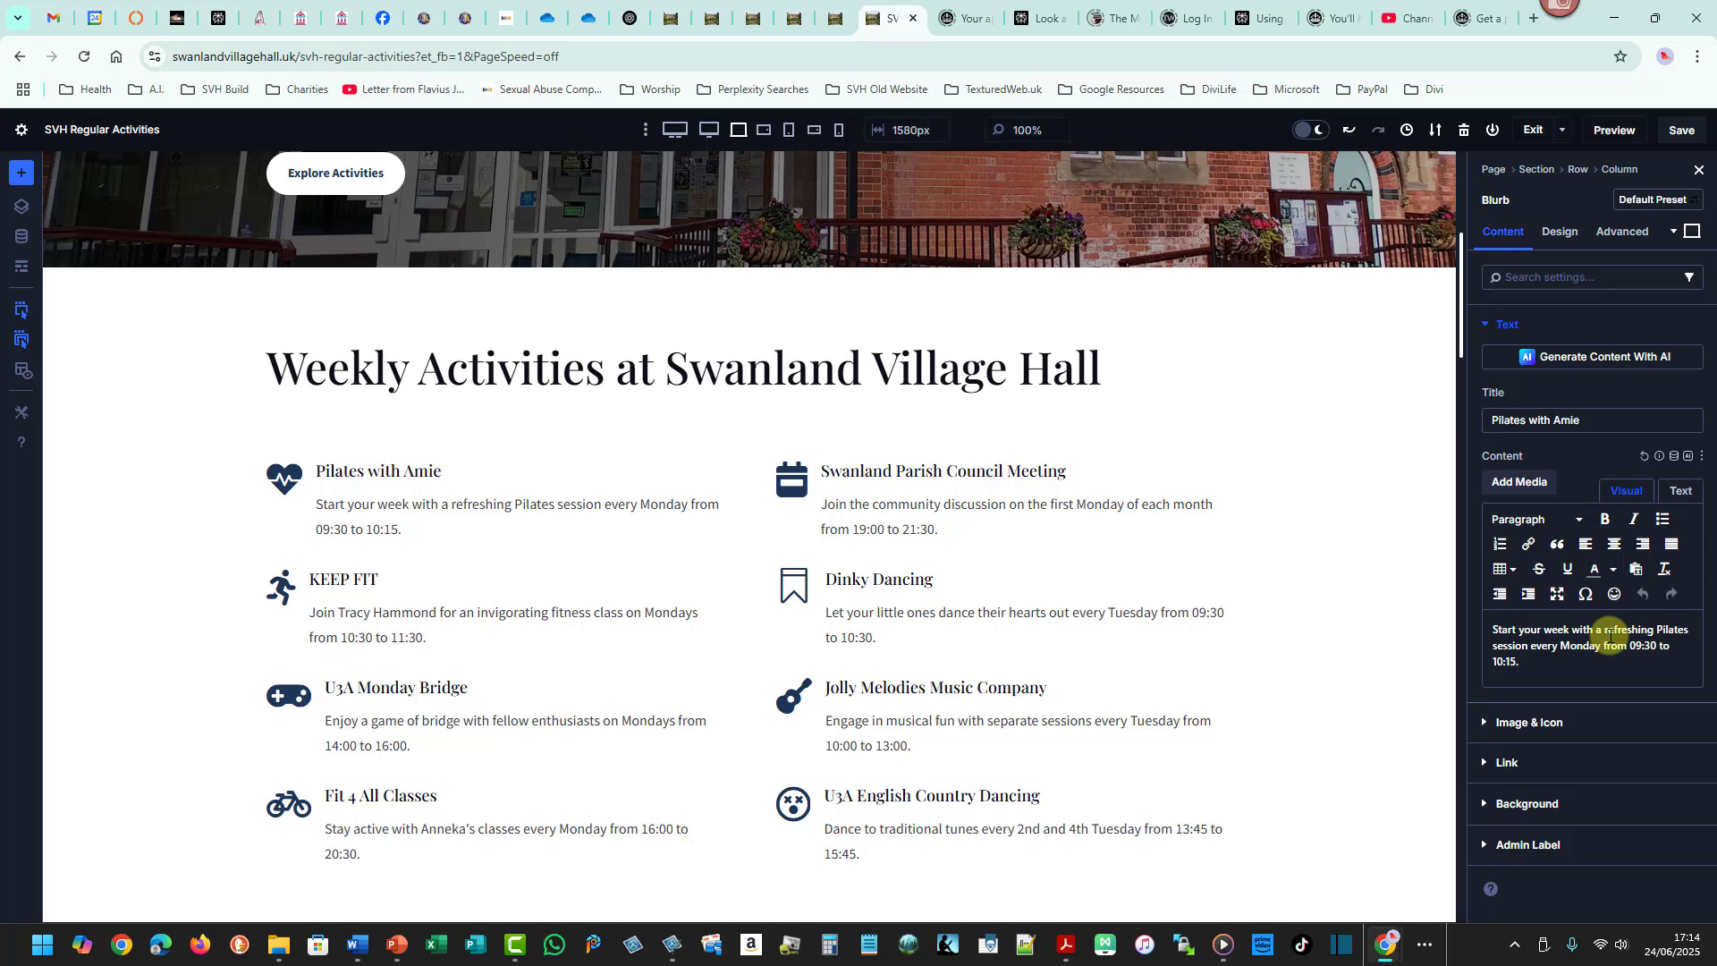
- Switch to the Word schedule and move its window over the page beside the settings panel
{"action": "key", "text": "alt+Tab"}
{"action": "key", "text": "alt+Tab"}
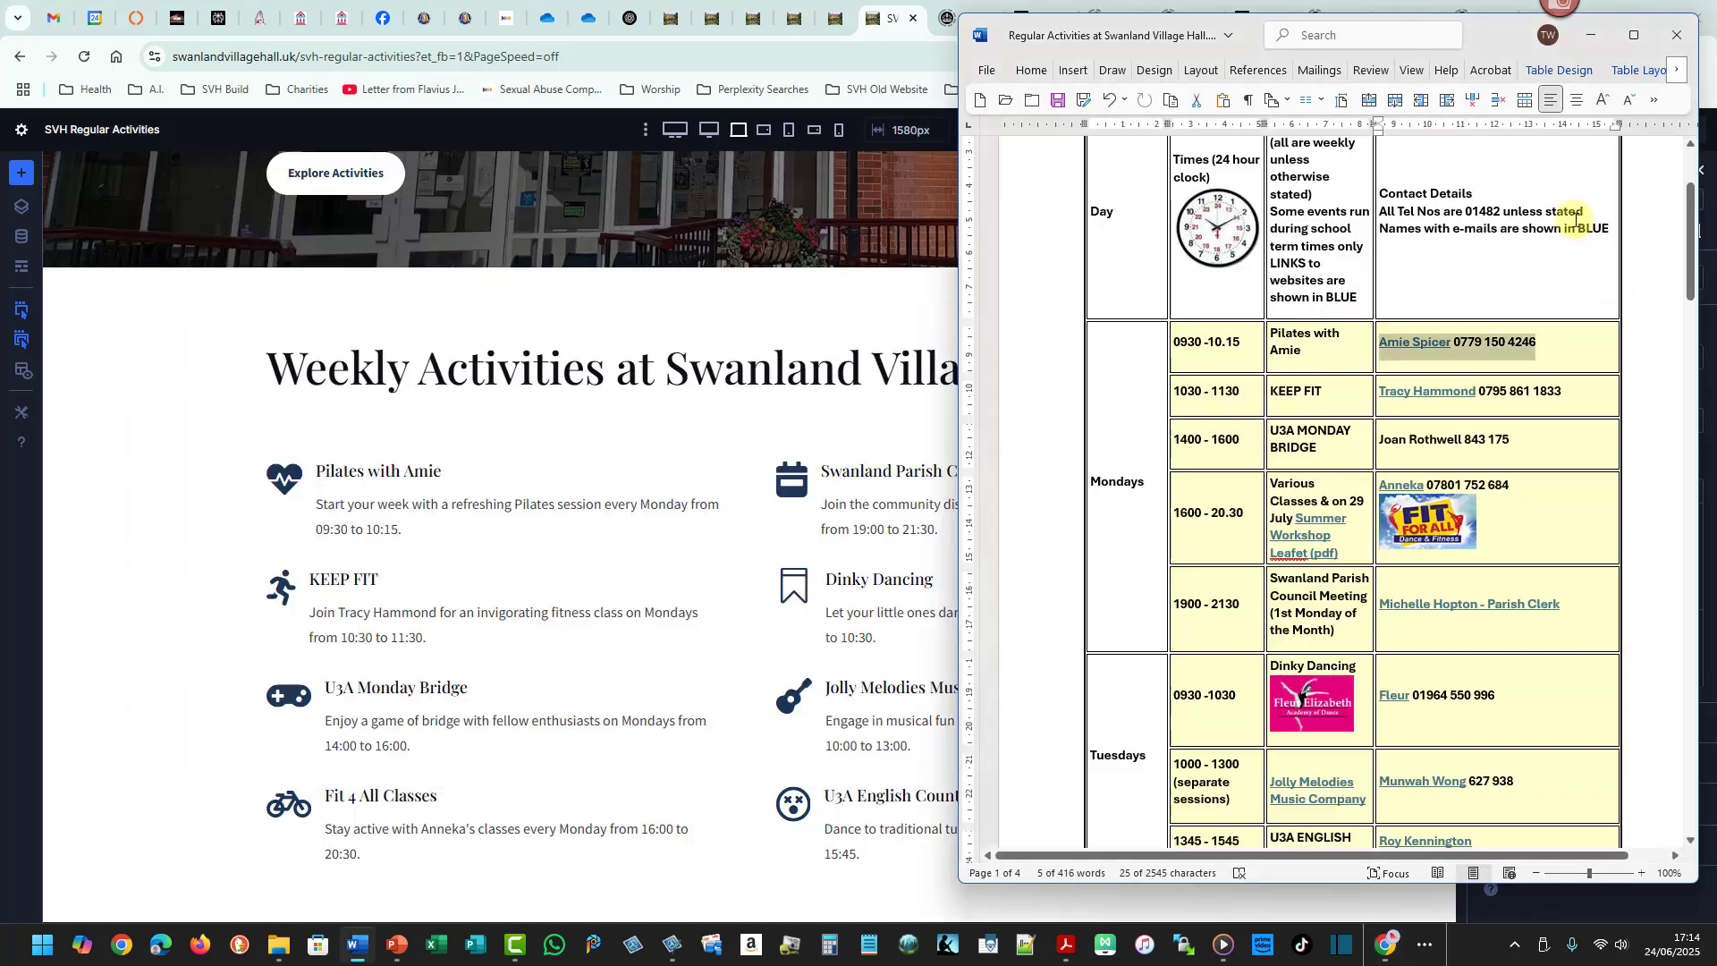
{"action": "left_click_drag", "start_coordinate": [1485, 26], "coordinate": [1153, 61]}
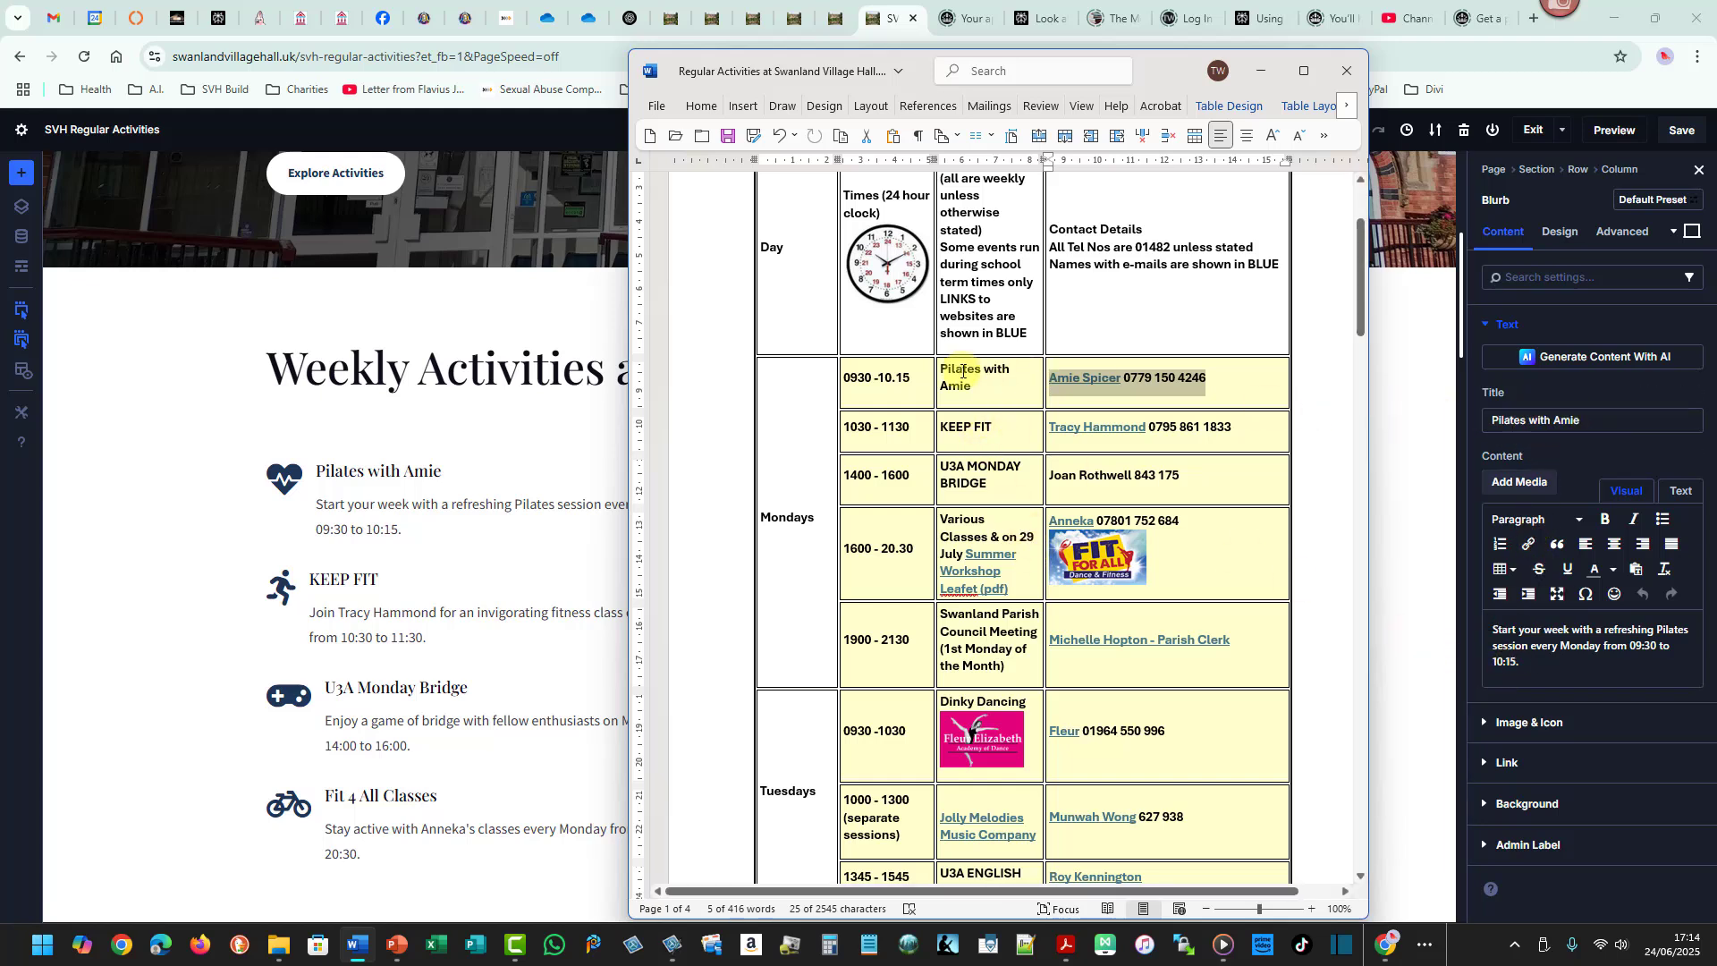
- Move the time range to the start of the Pilates description and format it as "09:30 - 10:15:"
{"action": "left_click", "coordinate": [1629, 645]}
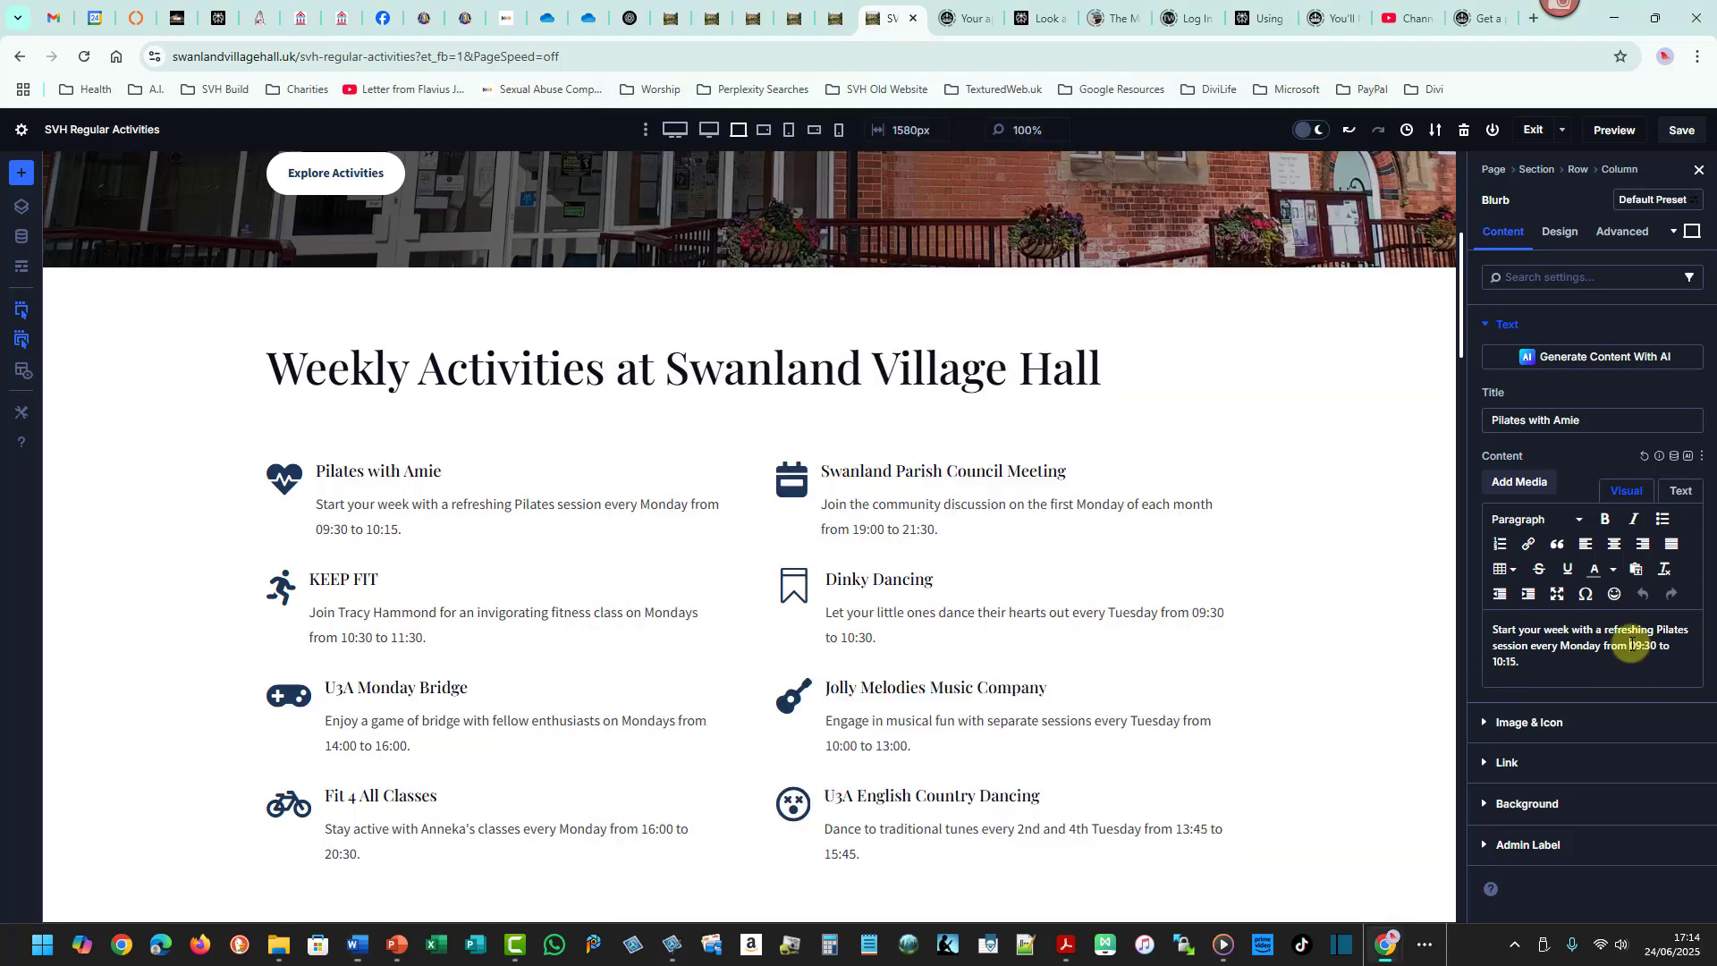
{"action": "left_click_drag", "start_coordinate": [1629, 645], "coordinate": [1520, 663]}
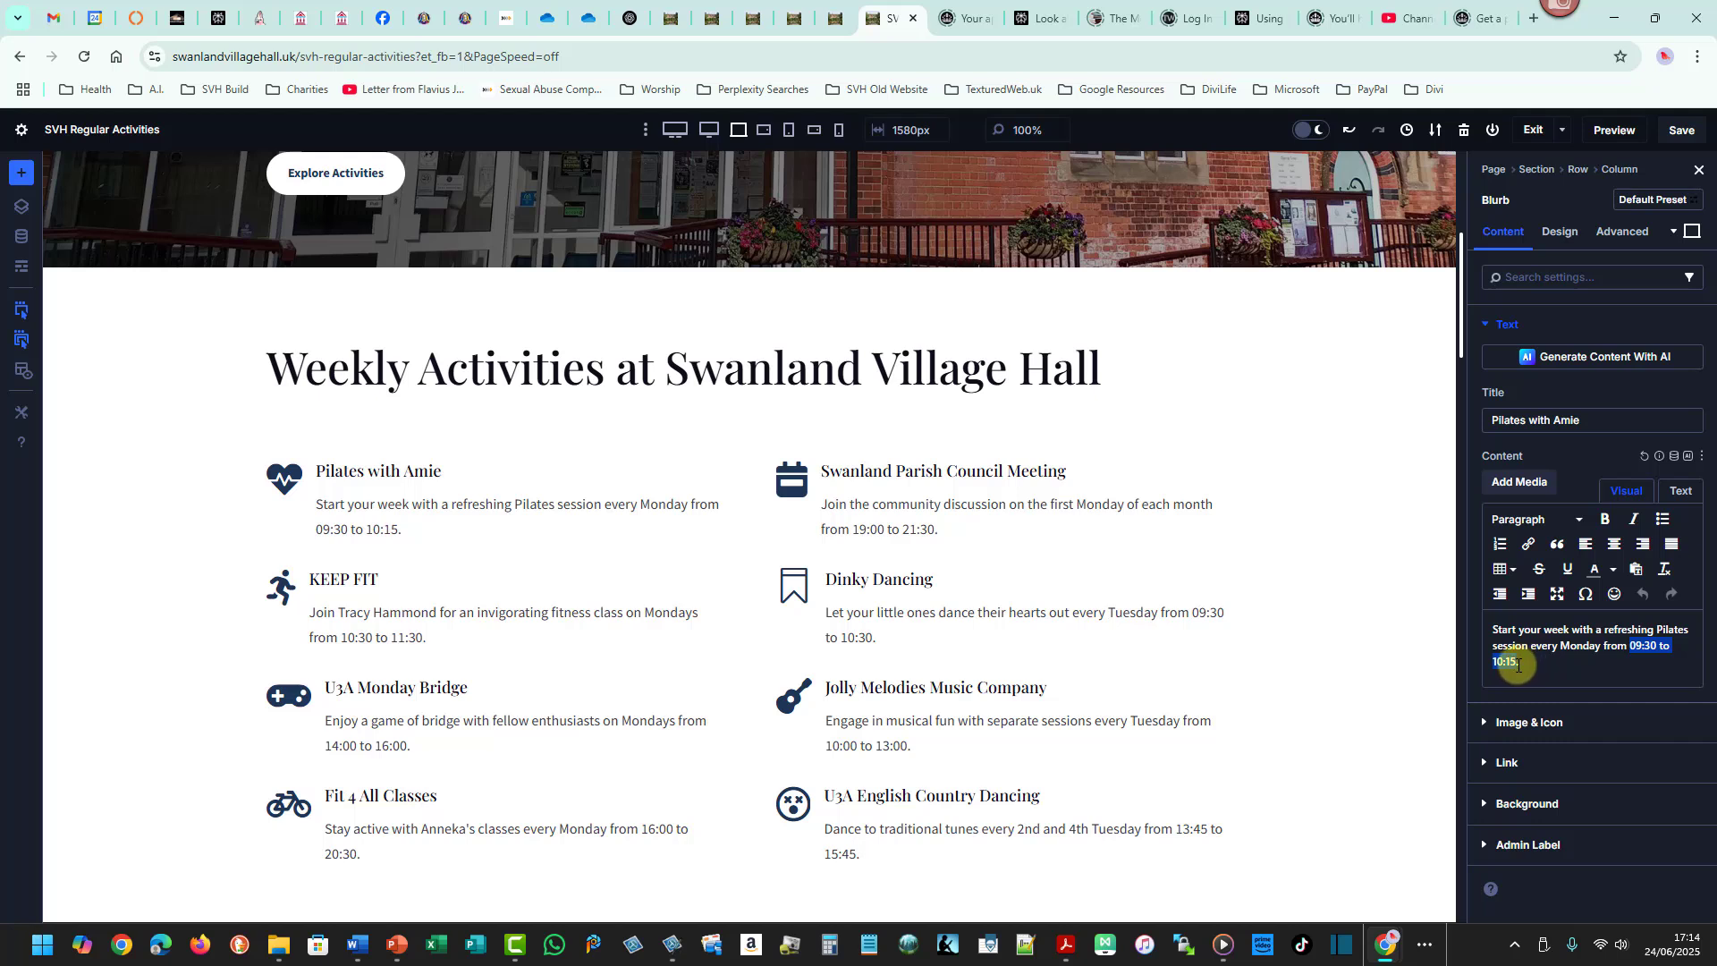
{"action": "left_click_drag", "start_coordinate": [1517, 661], "coordinate": [1494, 631]}
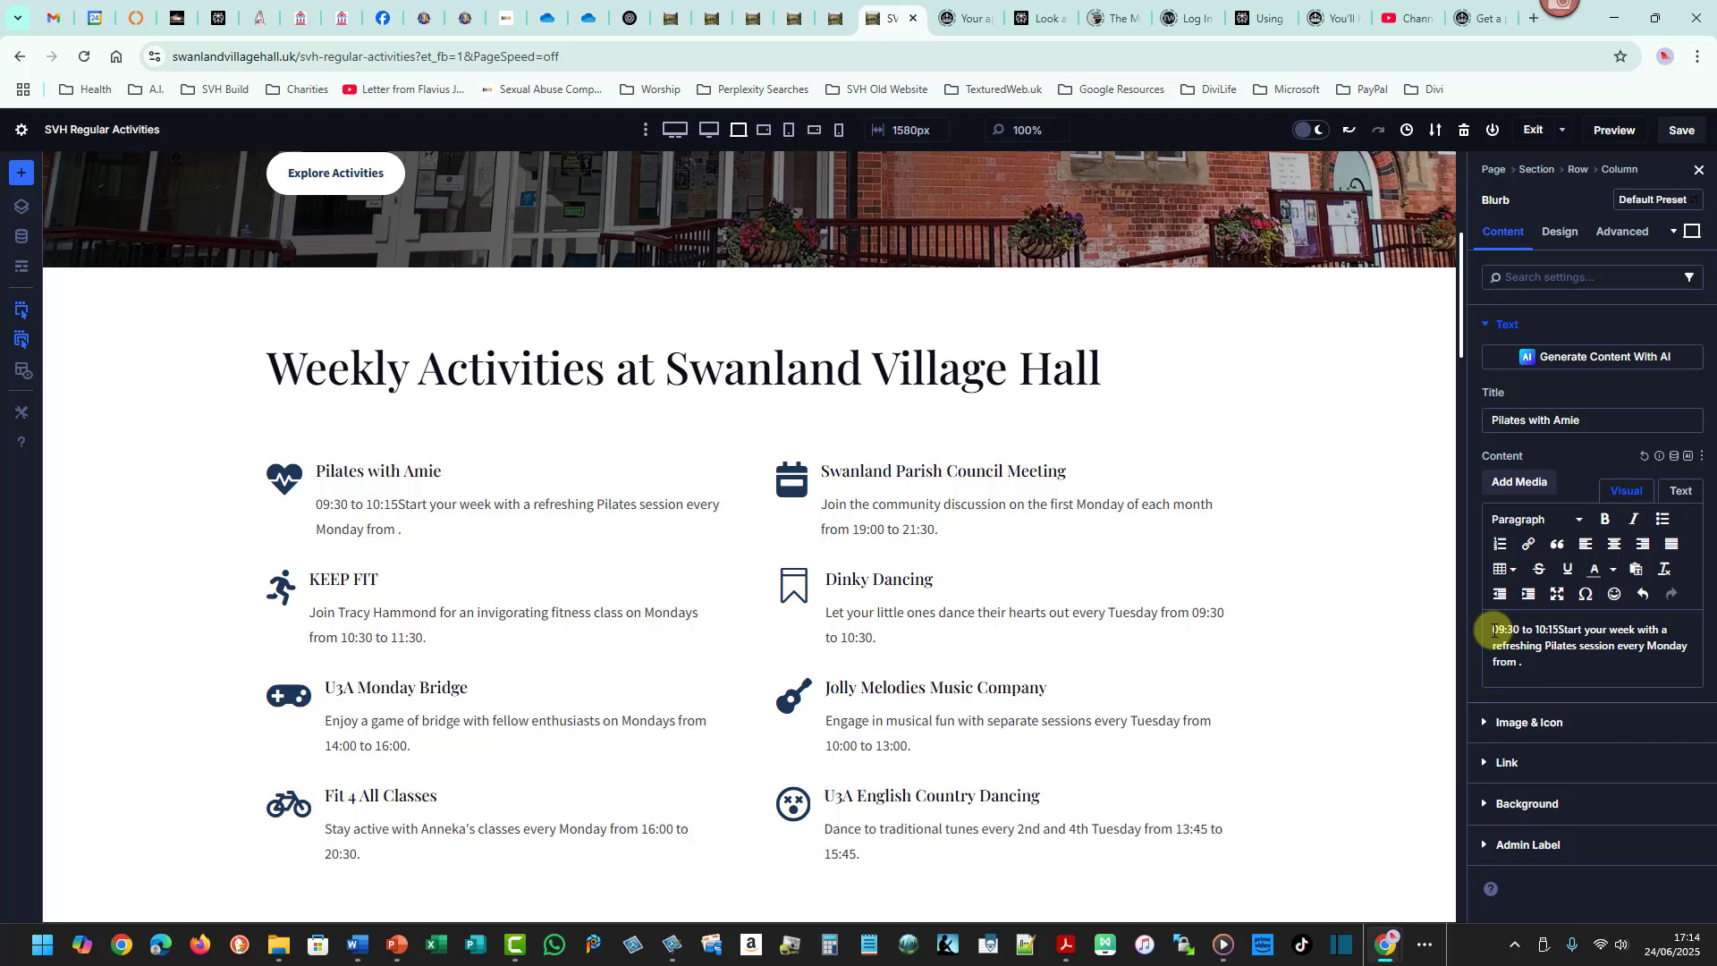
{"action": "type", "text": ":"}
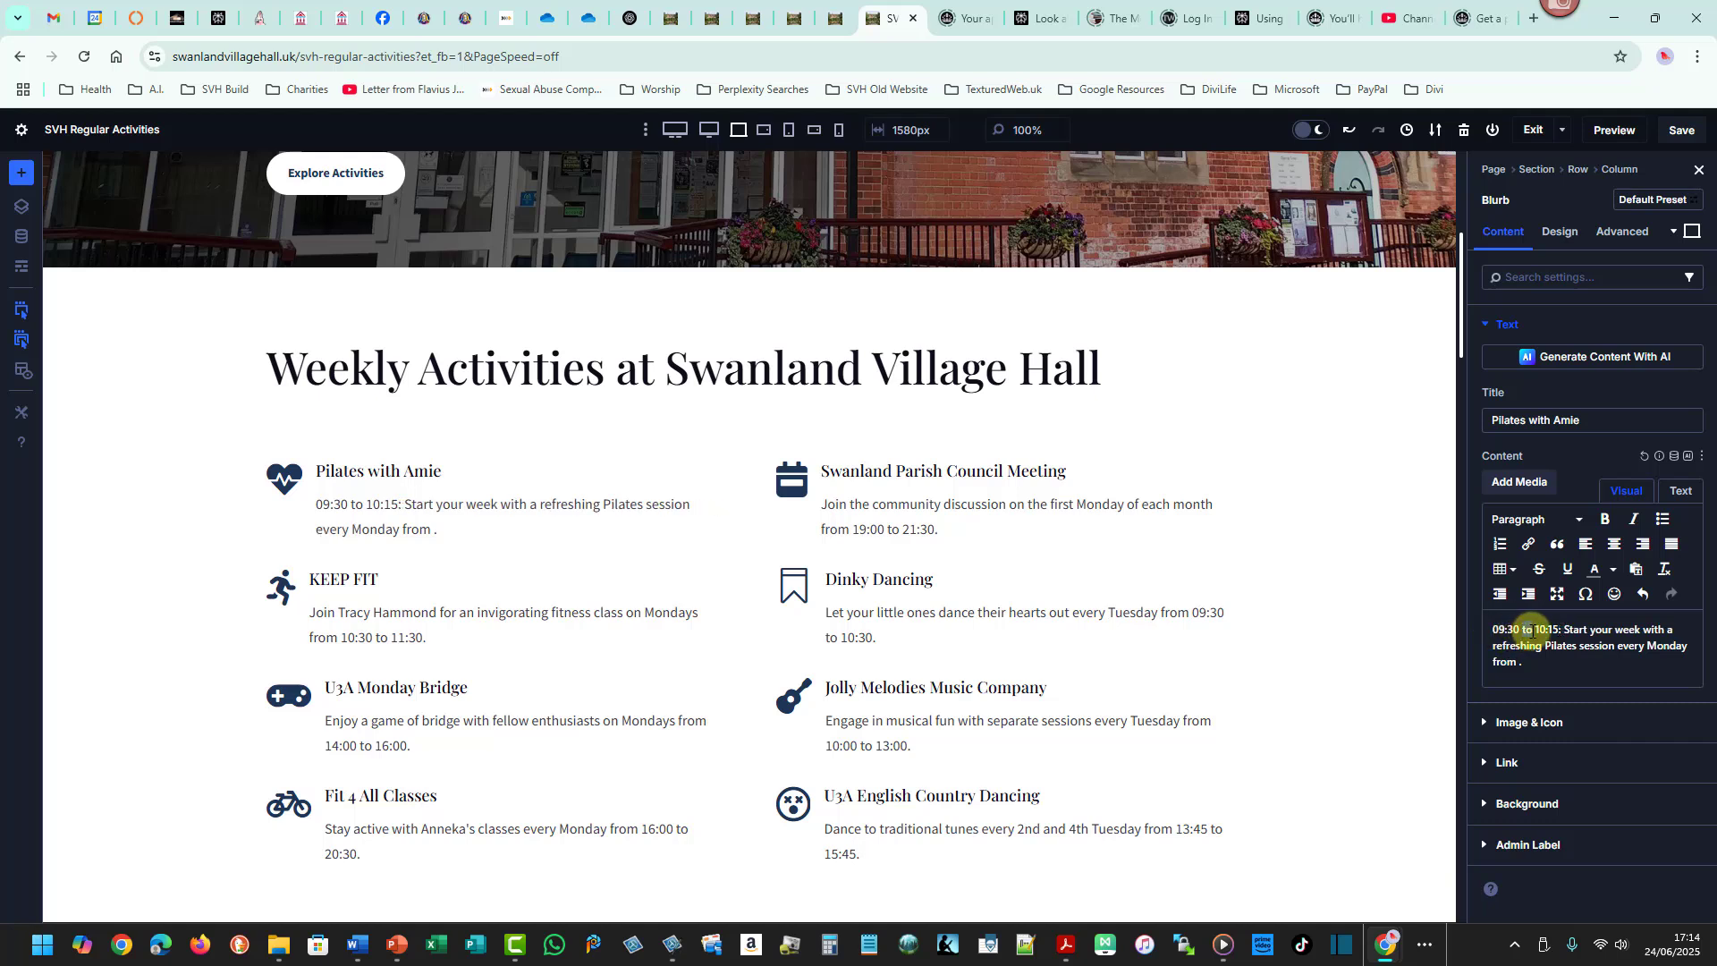
{"action": "double_click", "coordinate": [1529, 631]}
{"action": "type", "text": "-"}
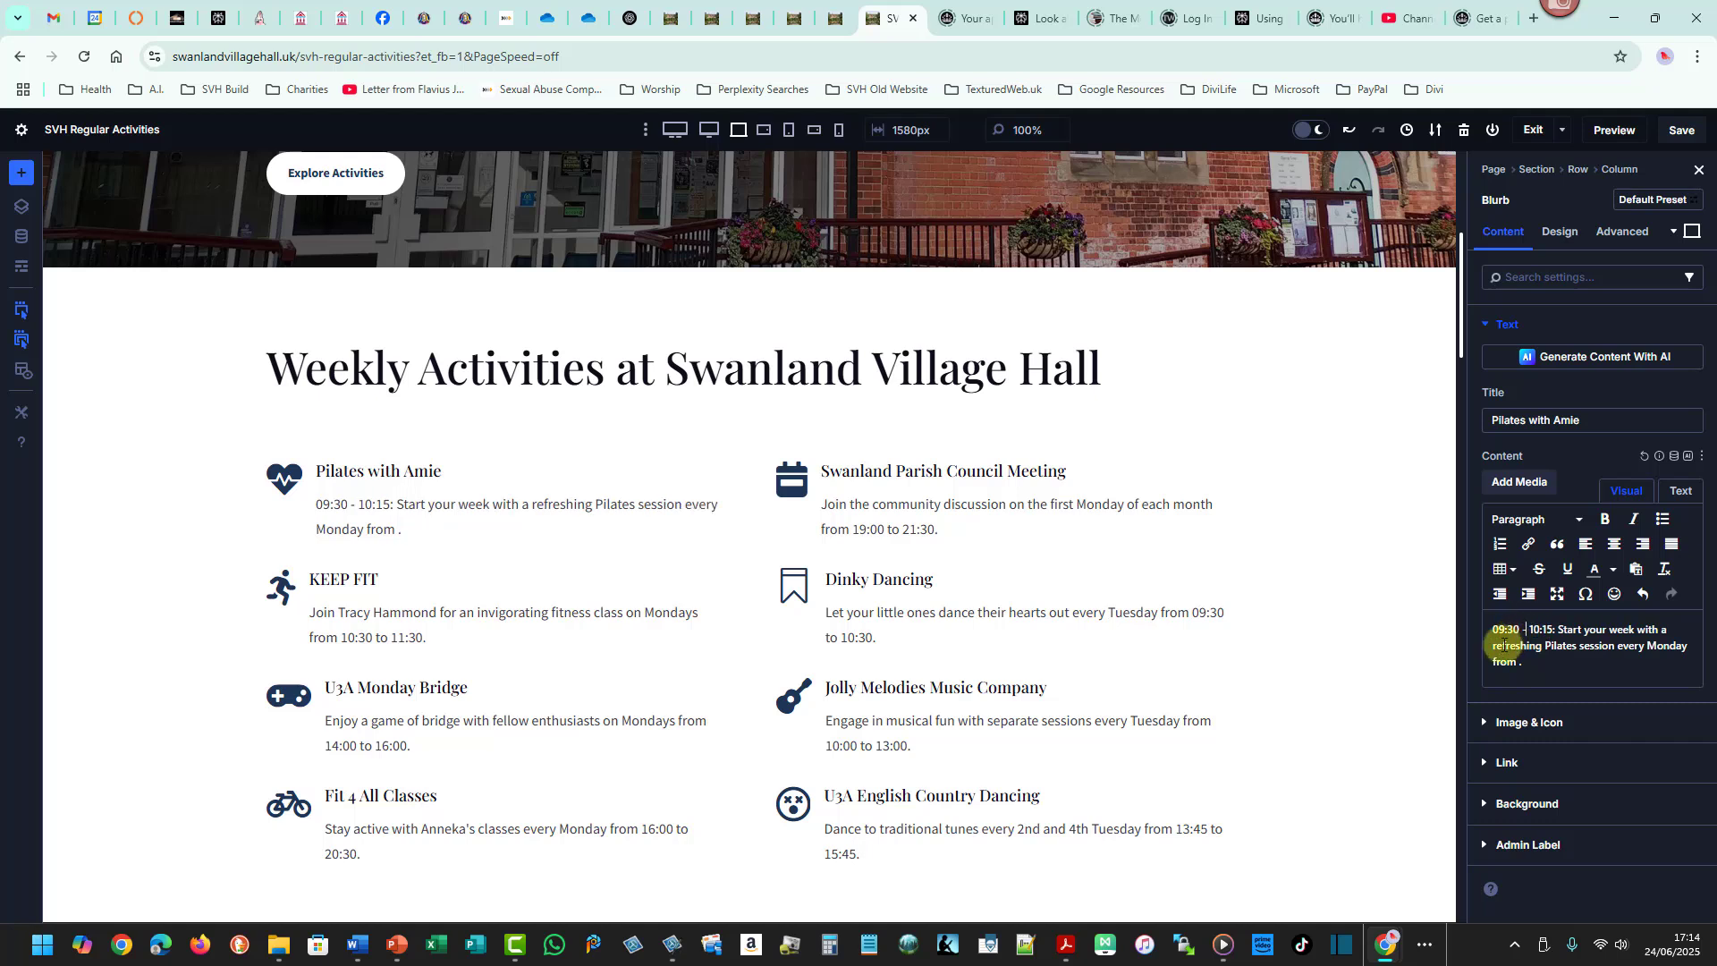
{"action": "left_click", "coordinate": [388, 503]}
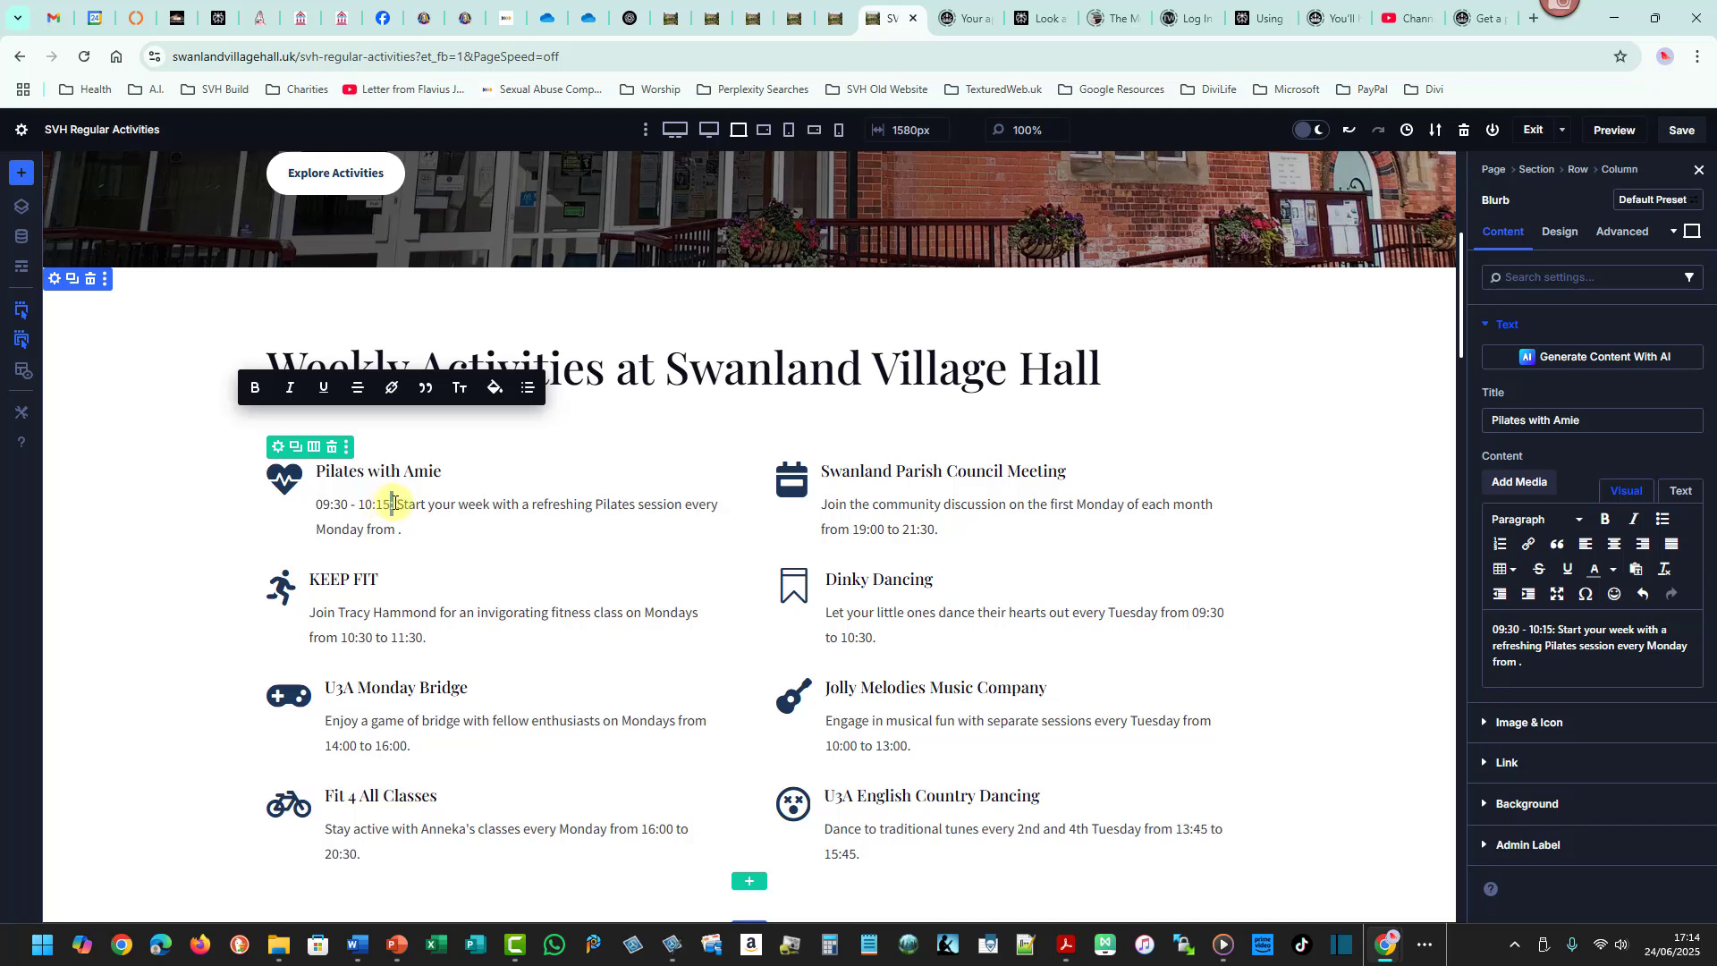
{"action": "left_click", "coordinate": [1575, 629]}
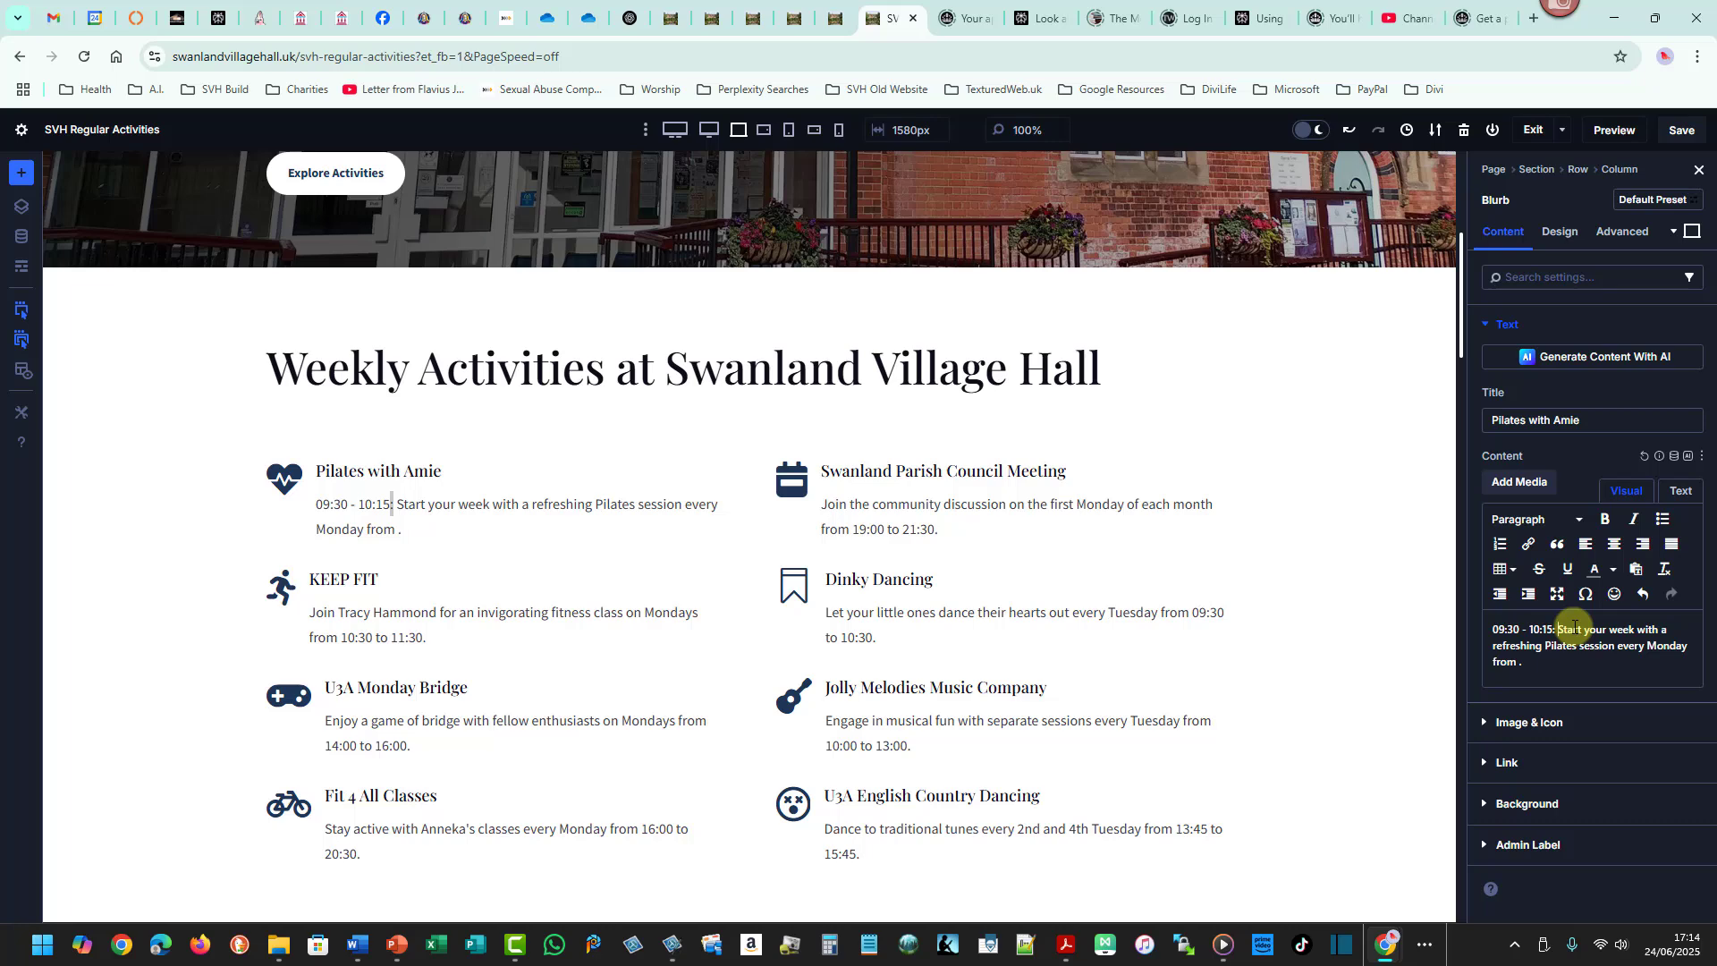
- Copy the Pilates contact's name and phone number from the Word schedule and paste them at the end of the Pilates description
{"action": "key", "text": "alt+Tab"}
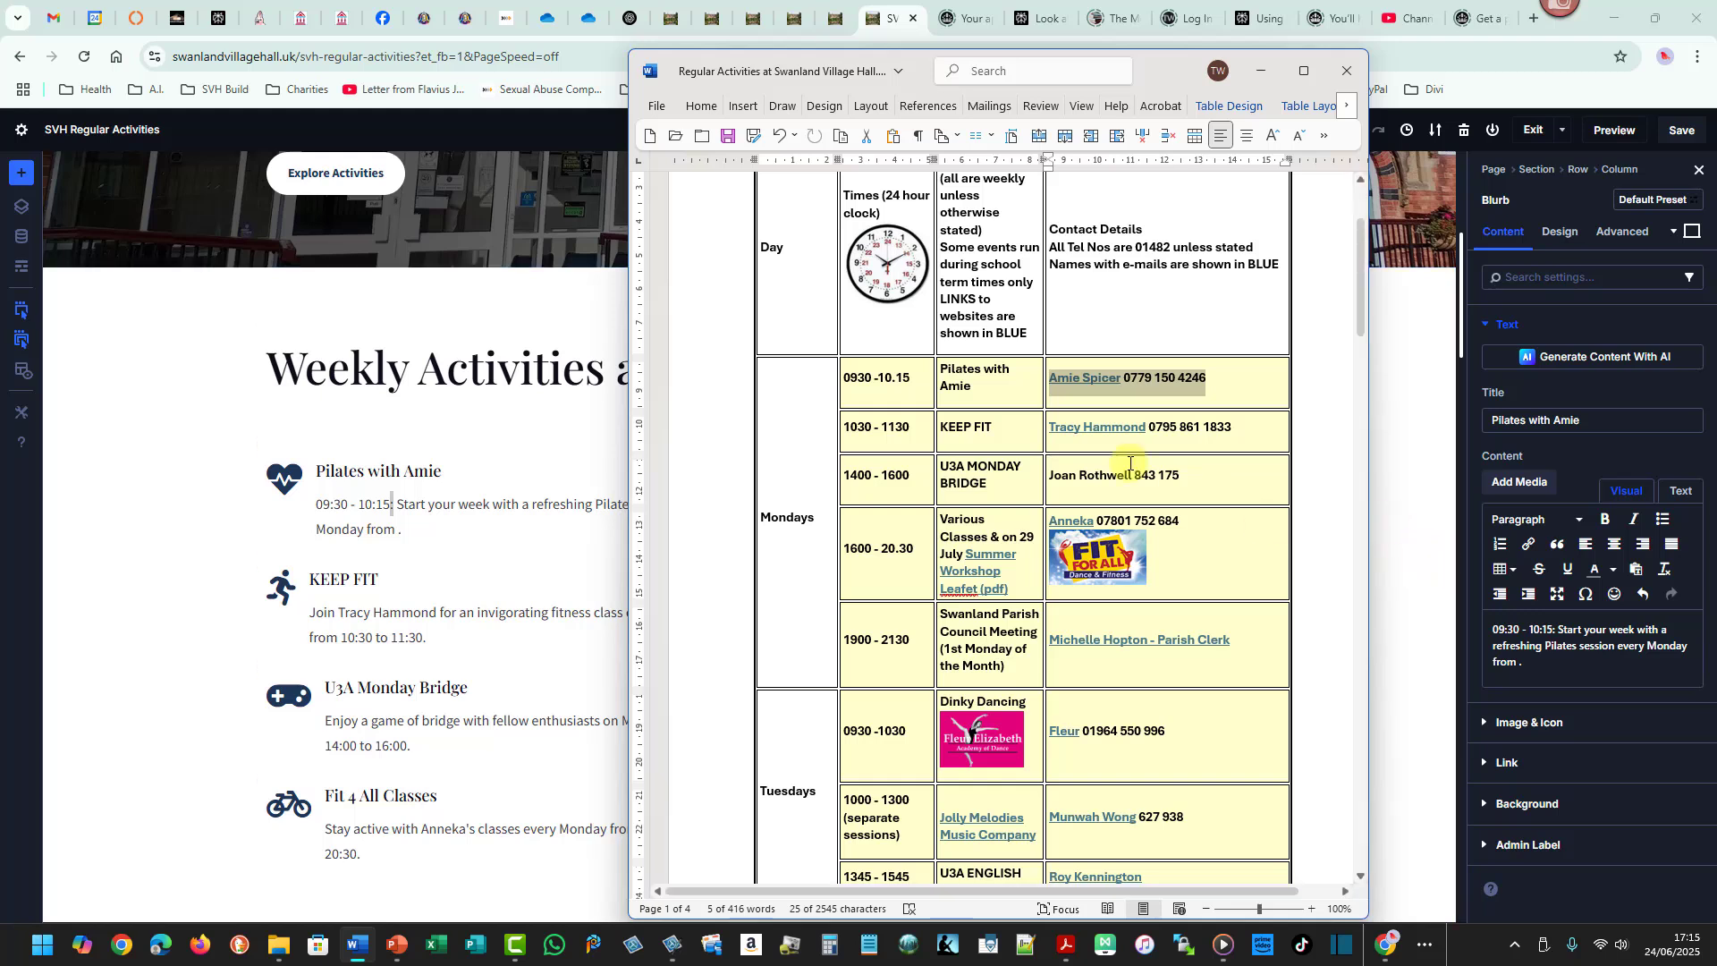
{"action": "left_click", "coordinate": [1147, 380]}
{"action": "left_click_drag", "start_coordinate": [1205, 376], "coordinate": [1087, 380]}
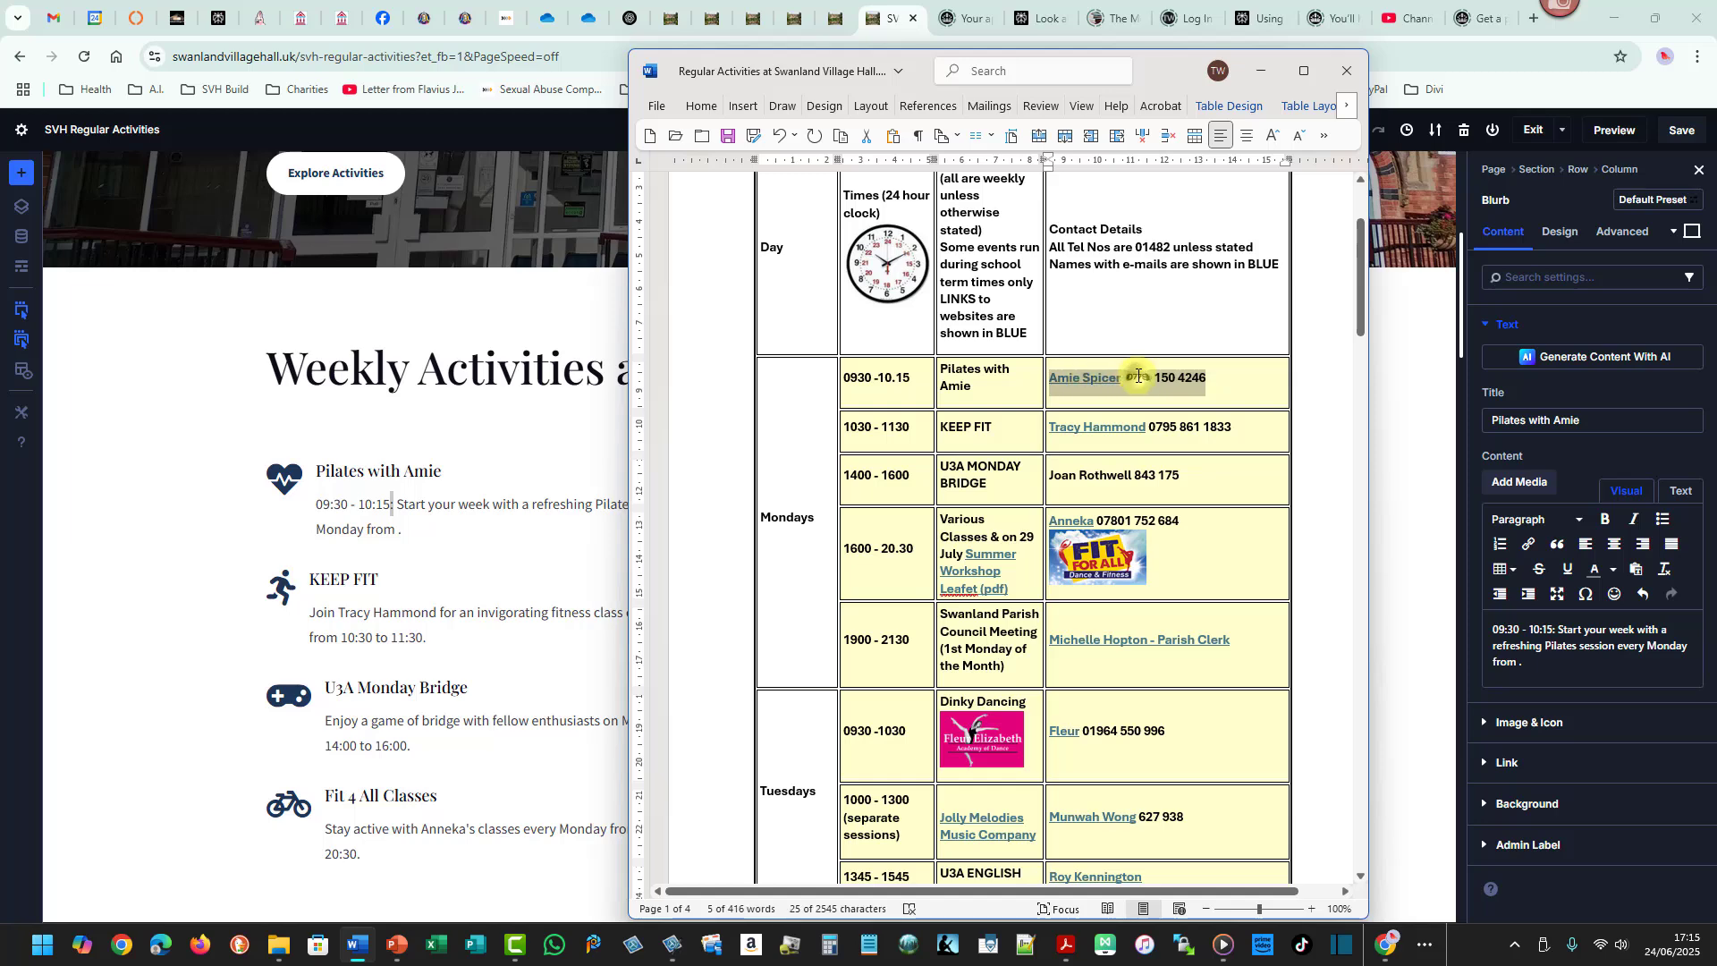
{"action": "right_click", "coordinate": [1140, 379]}
{"action": "left_click", "coordinate": [1172, 470]}
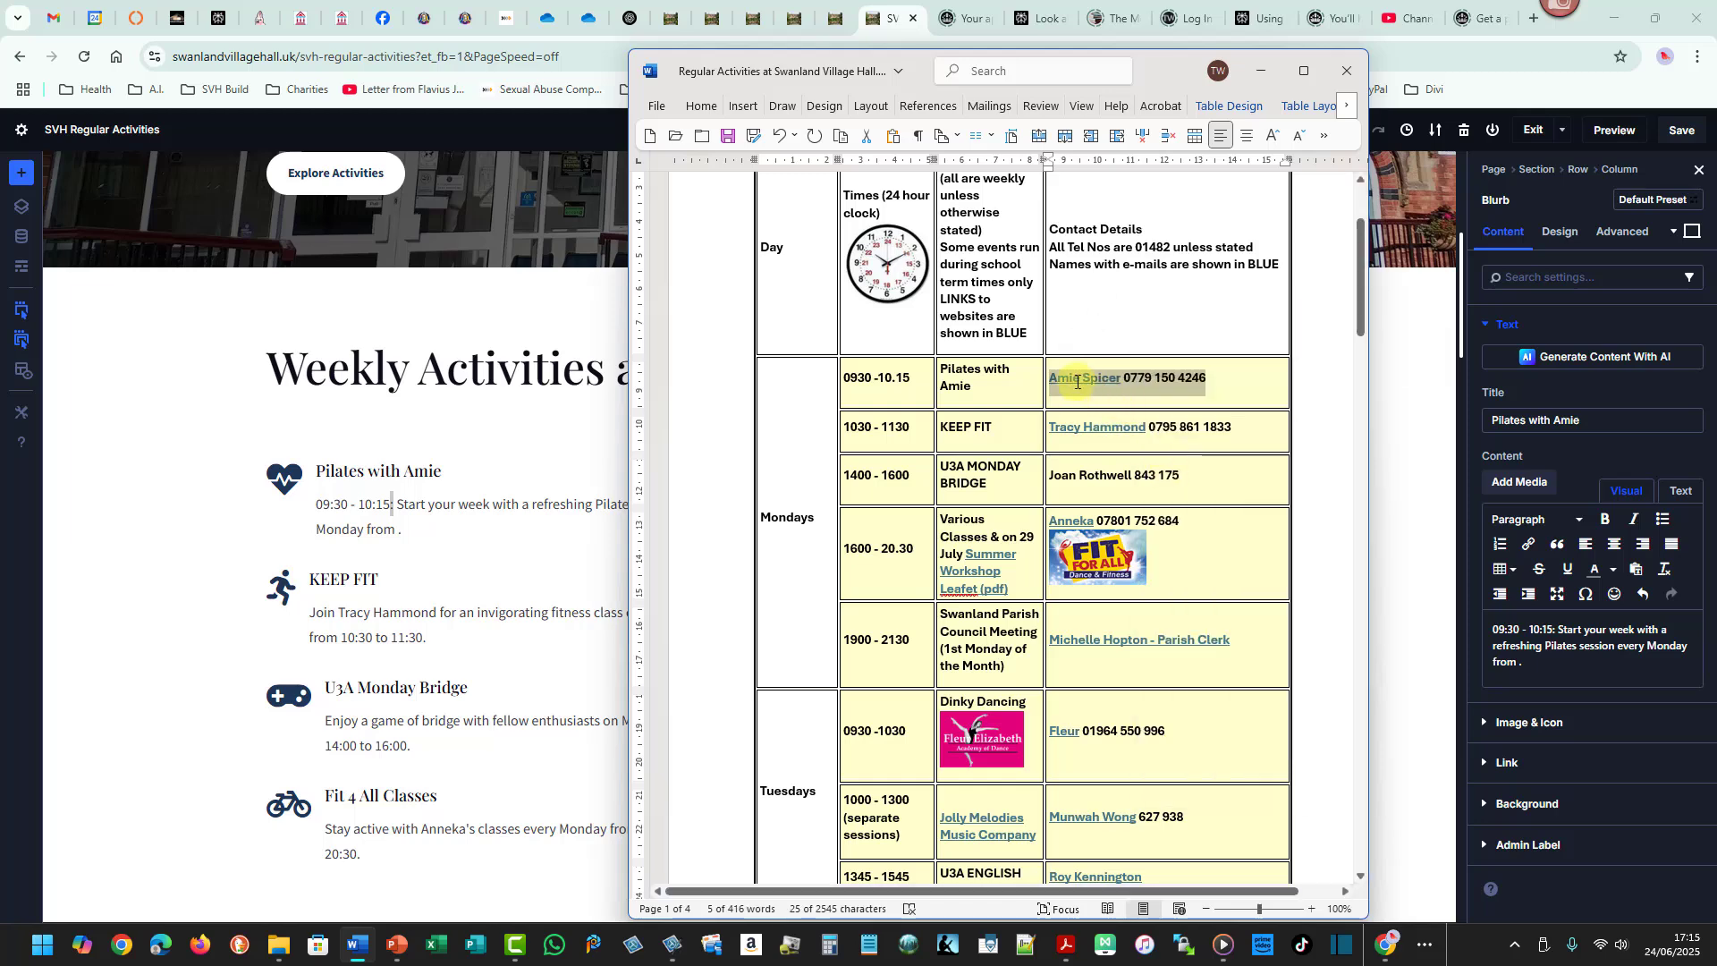
{"action": "left_click", "coordinate": [1136, 378]}
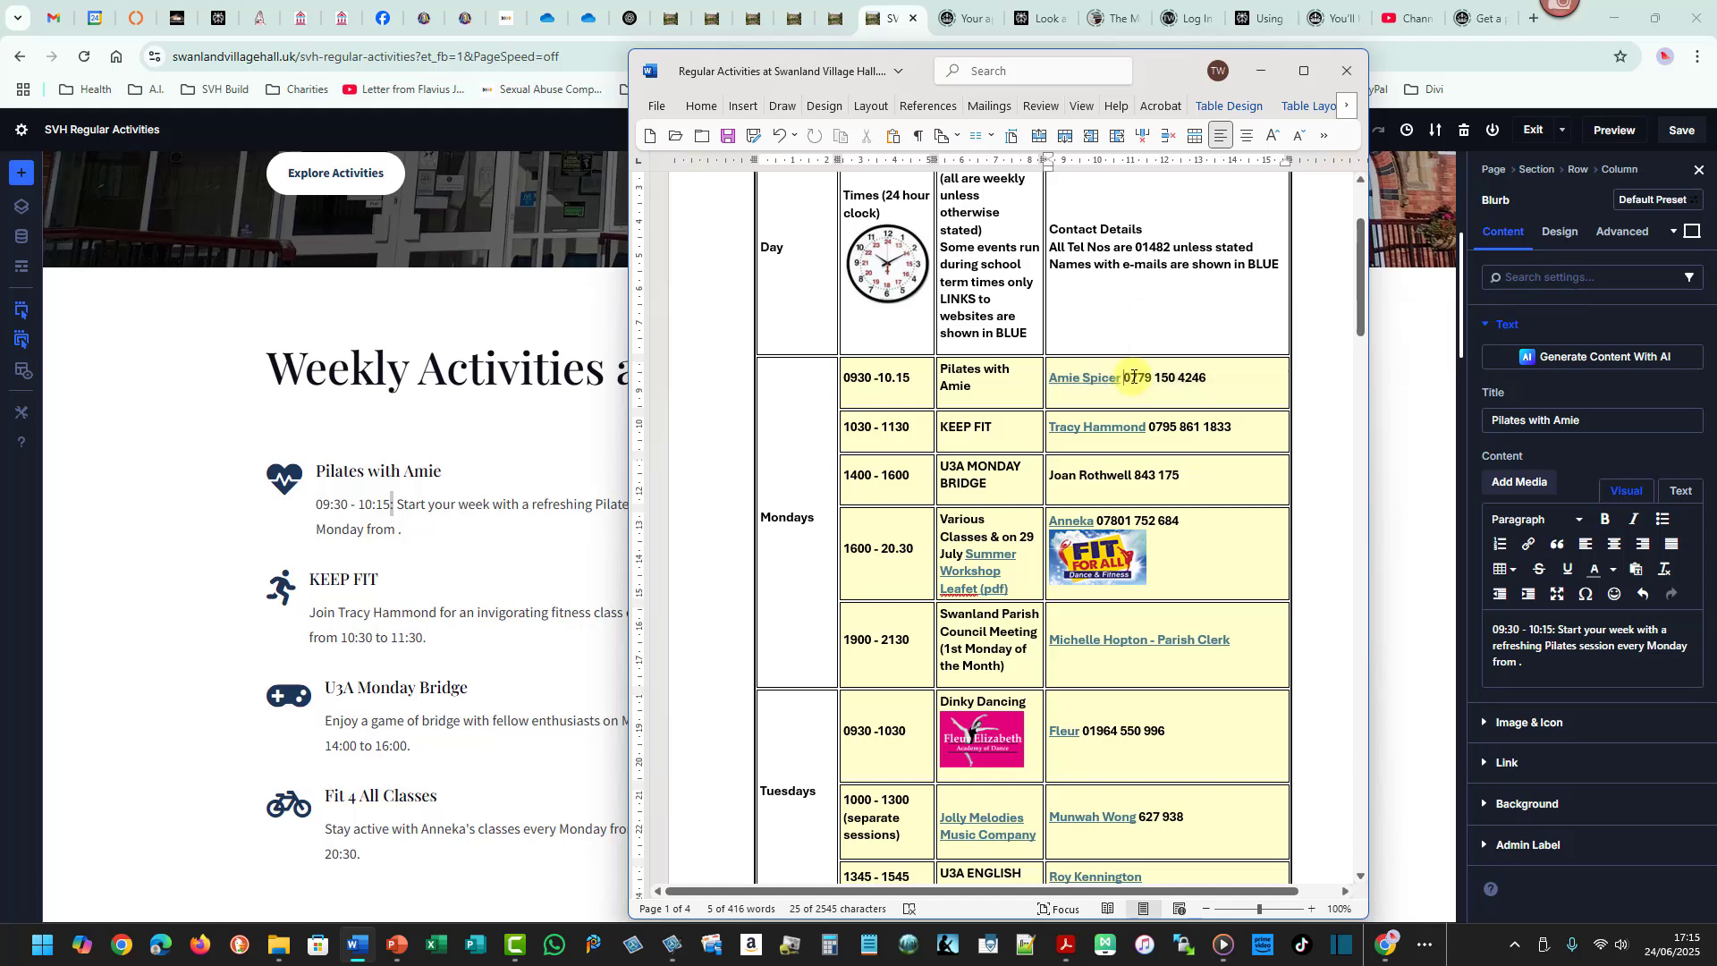
{"action": "left_click", "coordinate": [1206, 386]}
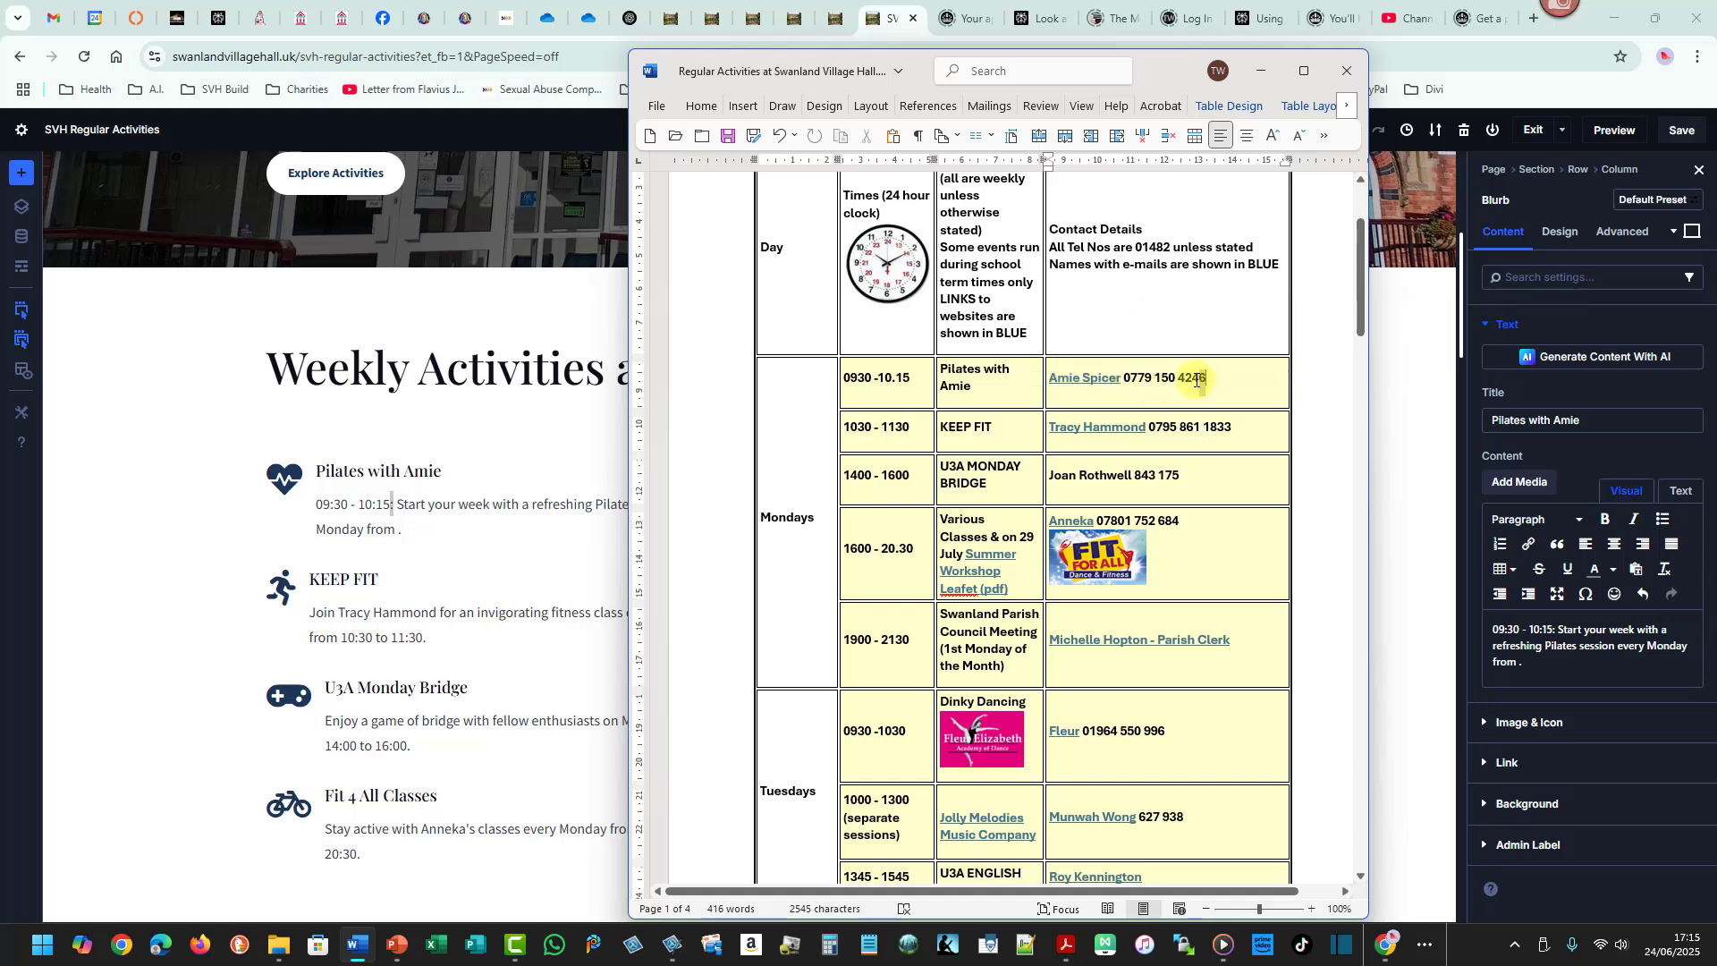
{"action": "left_click_drag", "start_coordinate": [1198, 380], "coordinate": [1049, 379]}
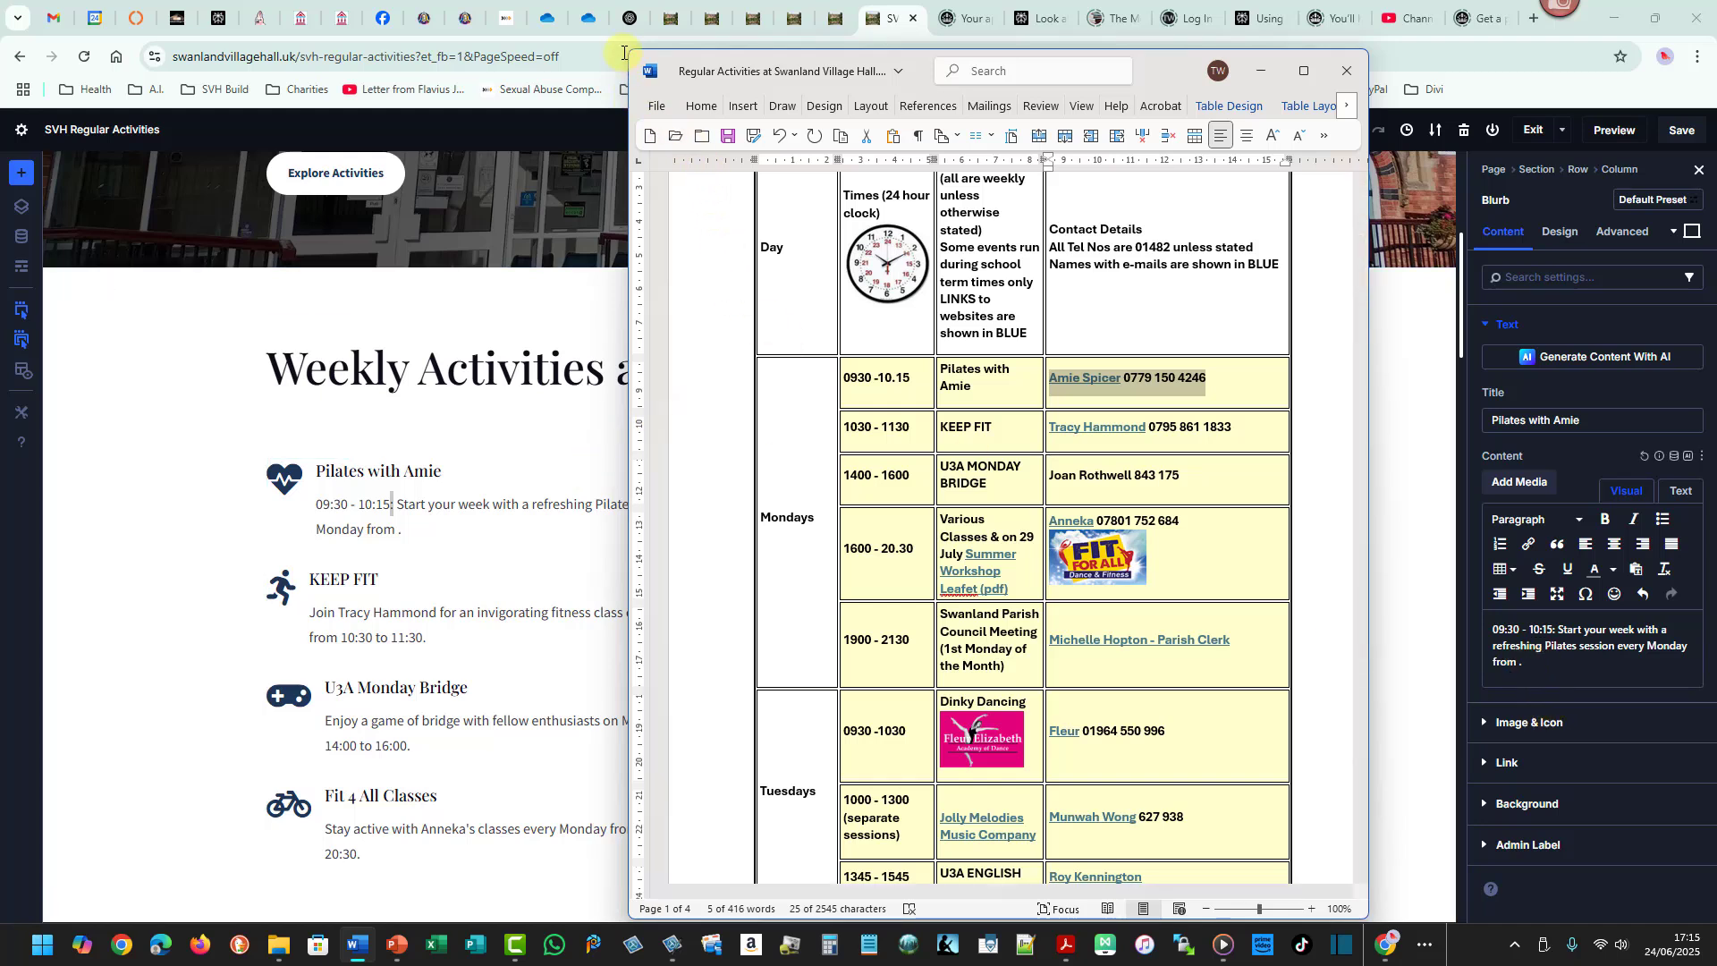
{"action": "left_click_drag", "start_coordinate": [620, 41], "coordinate": [1382, 913]}
{"action": "left_click_drag", "start_coordinate": [36, 41], "coordinate": [1710, 809]}
{"action": "key", "text": "Escape"}
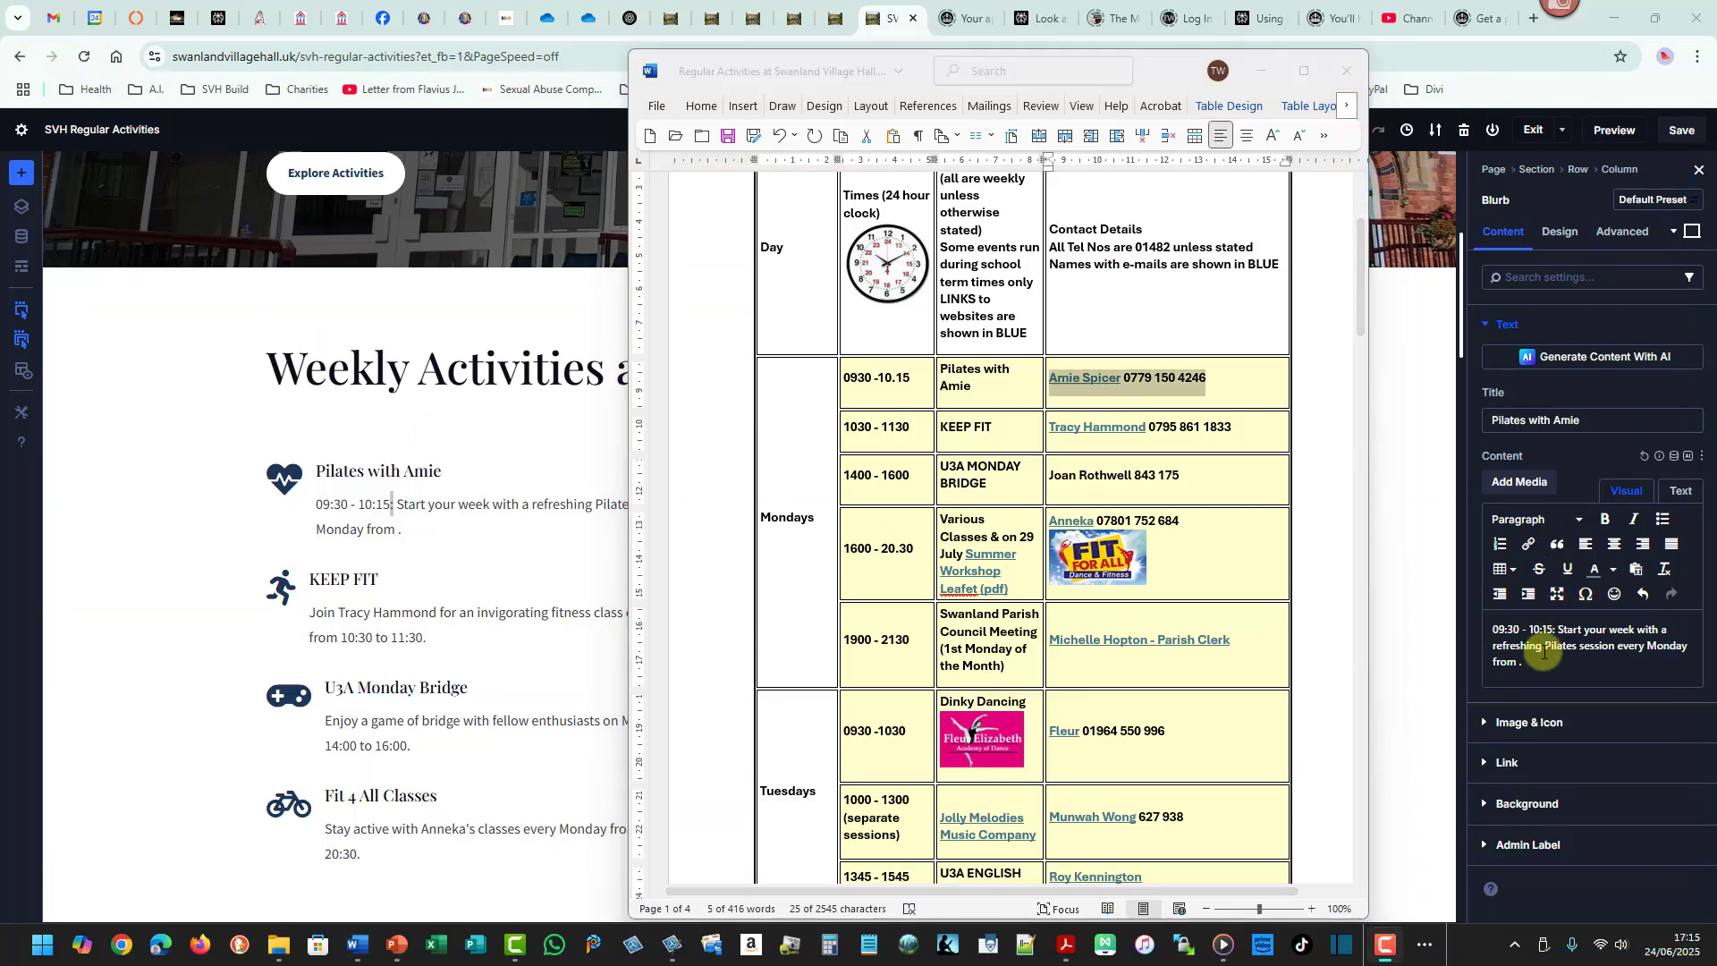
{"action": "left_click", "coordinate": [1495, 617]}
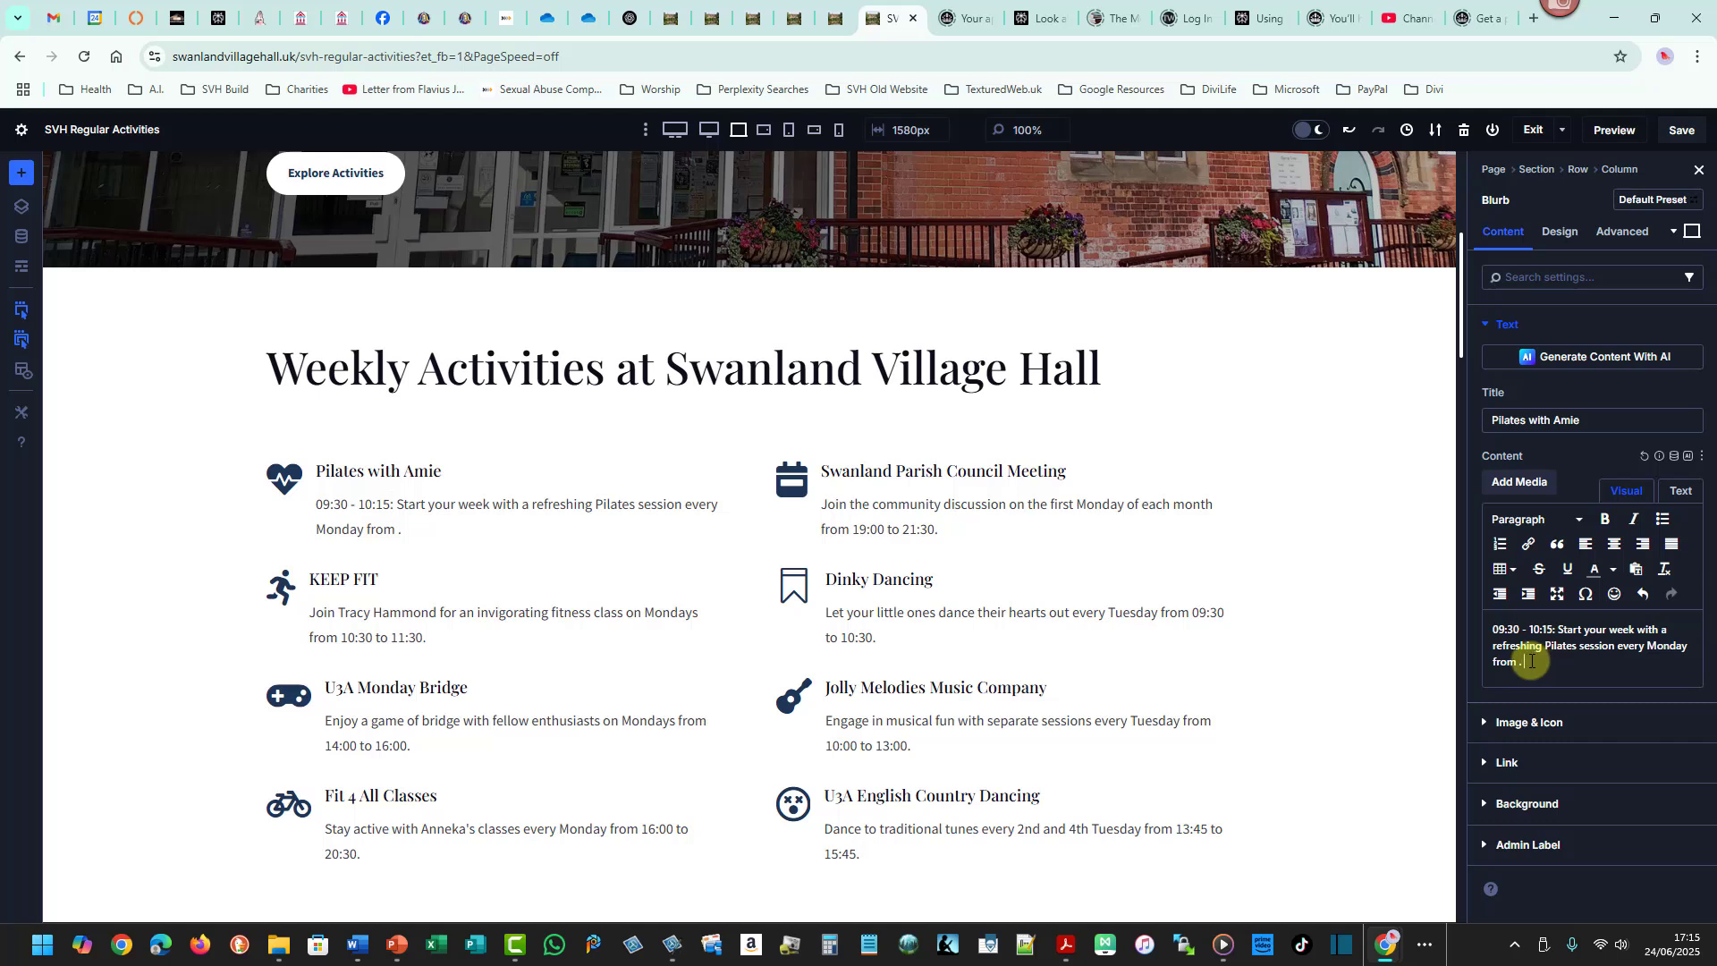
{"action": "key", "text": "ctrl+v"}
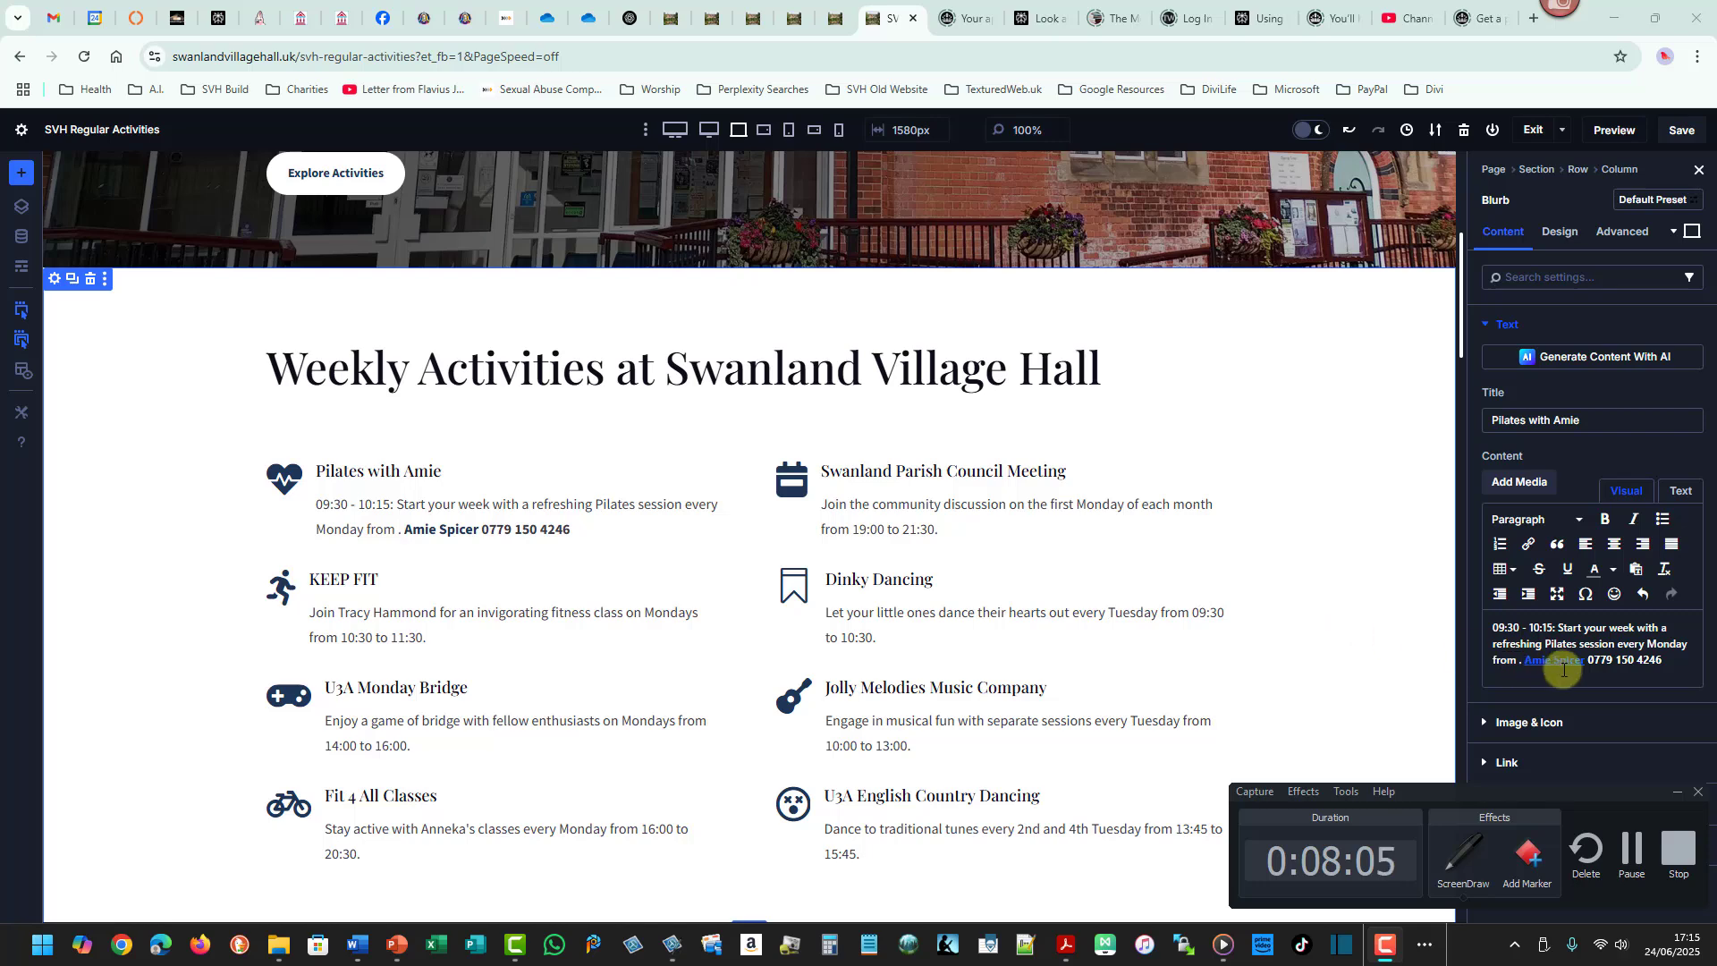
{"action": "key", "text": "alt+Tab"}
{"action": "key", "text": "alt+Tab"}
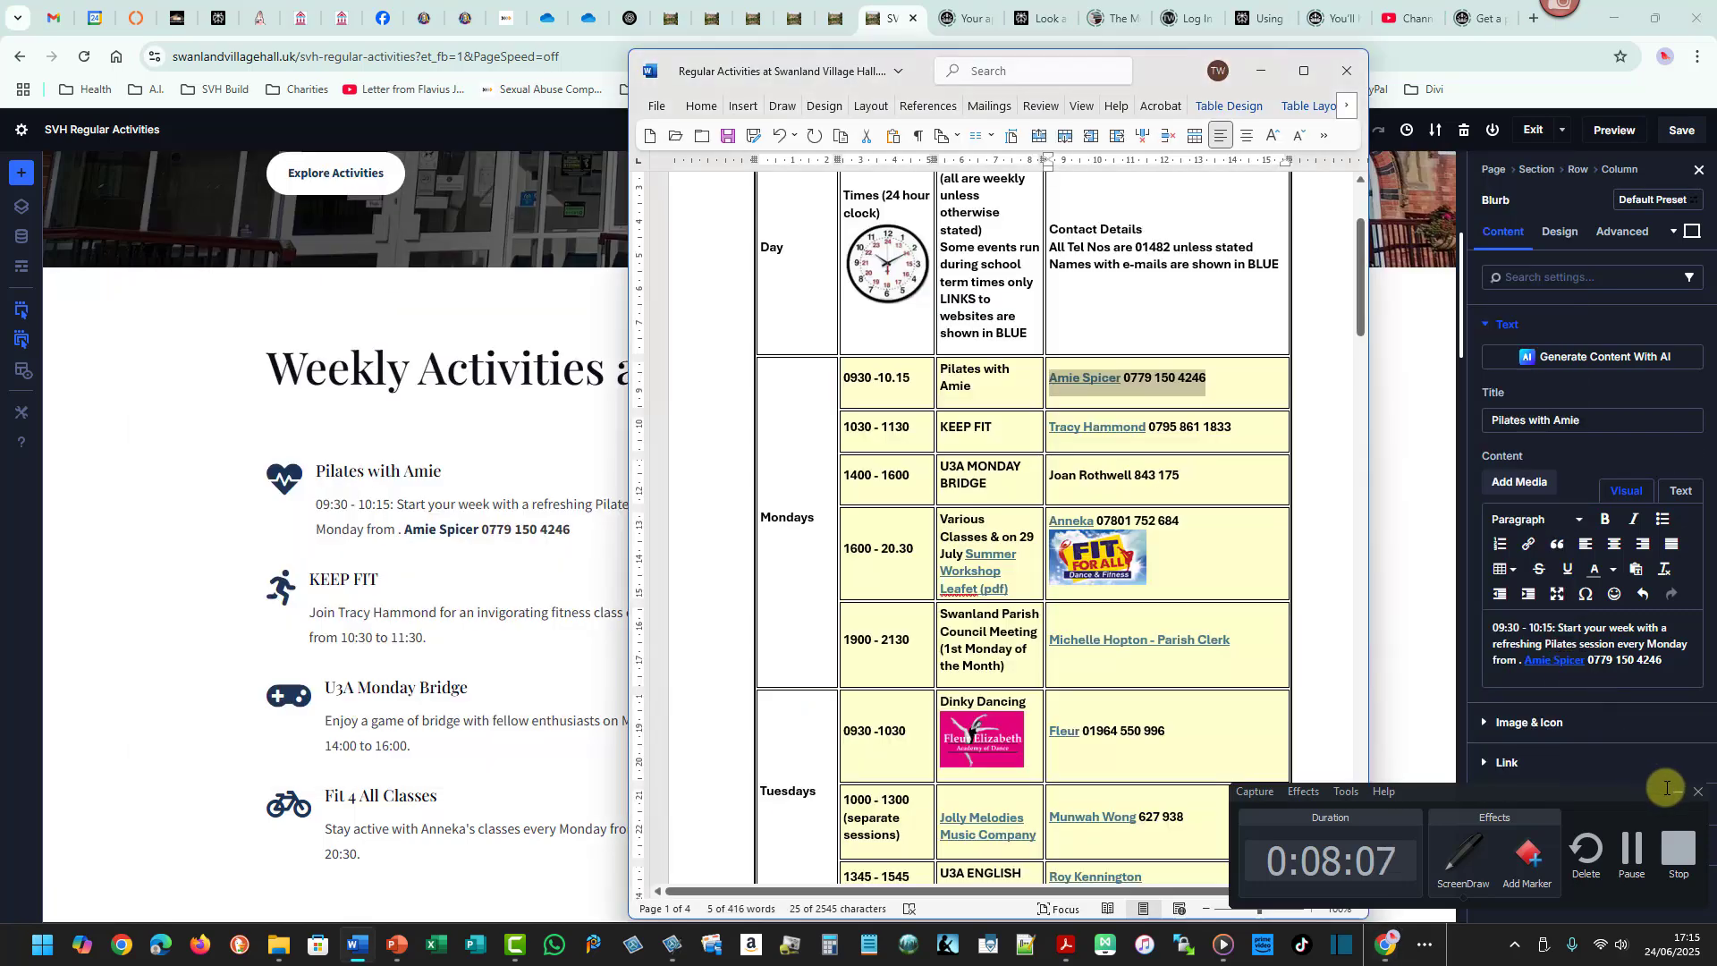
{"action": "left_click", "coordinate": [1678, 791]}
{"action": "left_click", "coordinate": [1132, 379]}
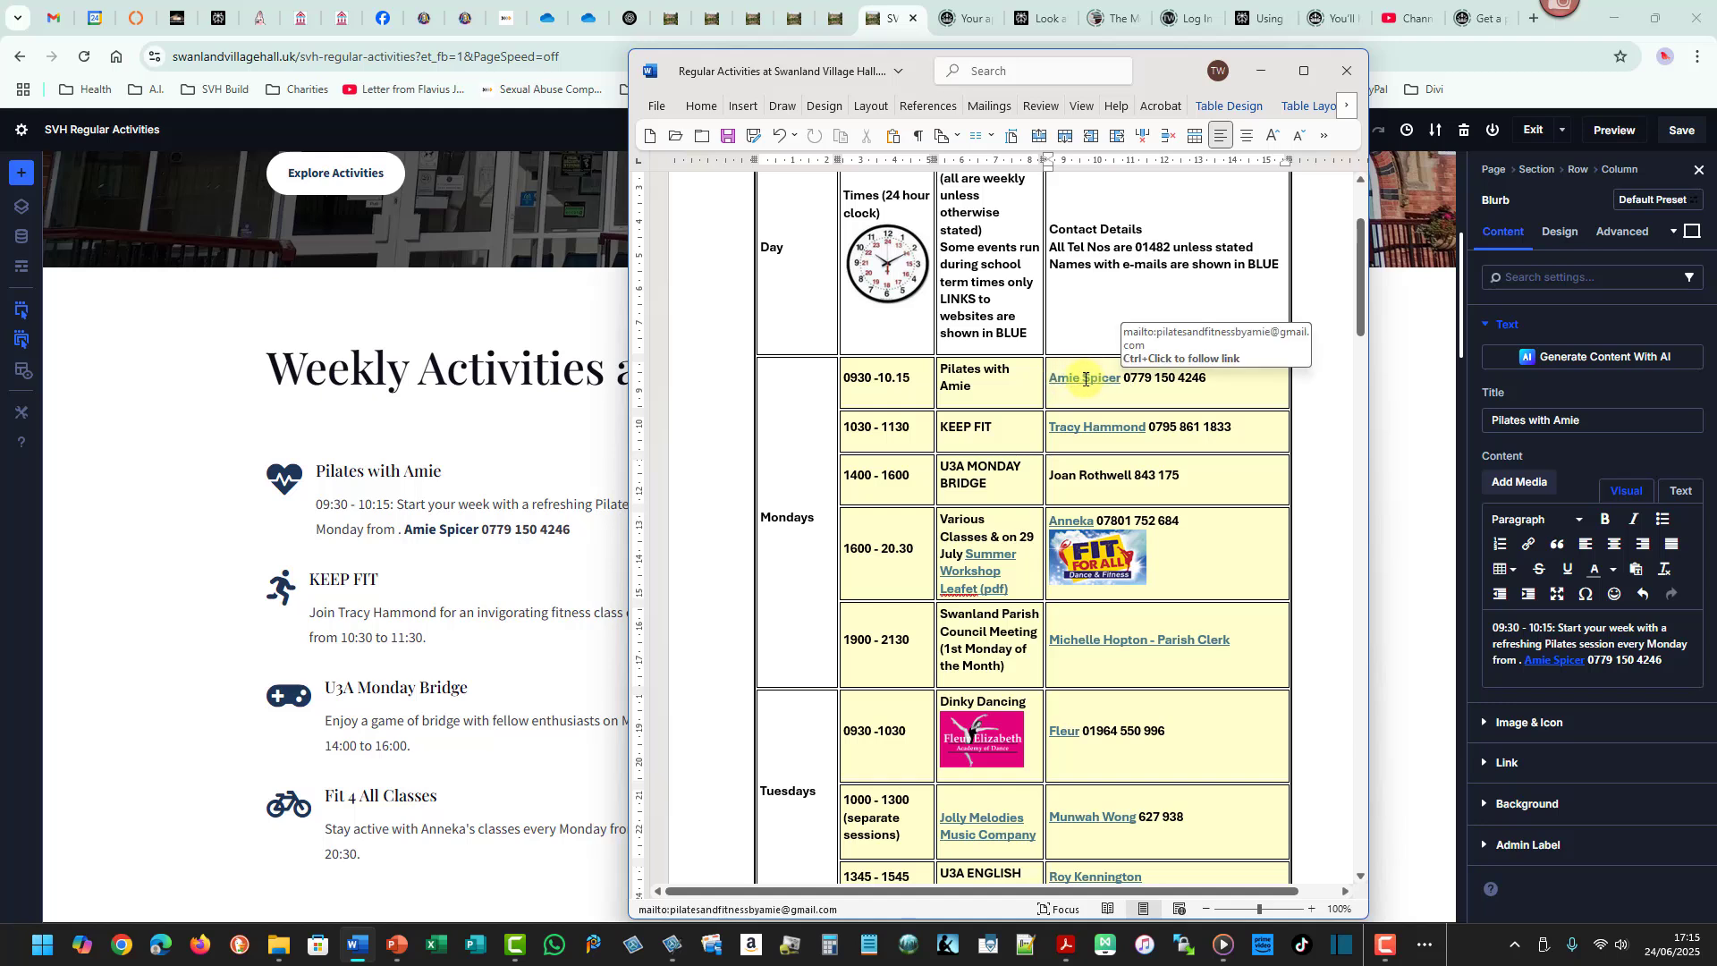
{"action": "left_click", "coordinate": [1584, 663]}
{"action": "left_click_drag", "start_coordinate": [1587, 660], "coordinate": [1662, 659]}
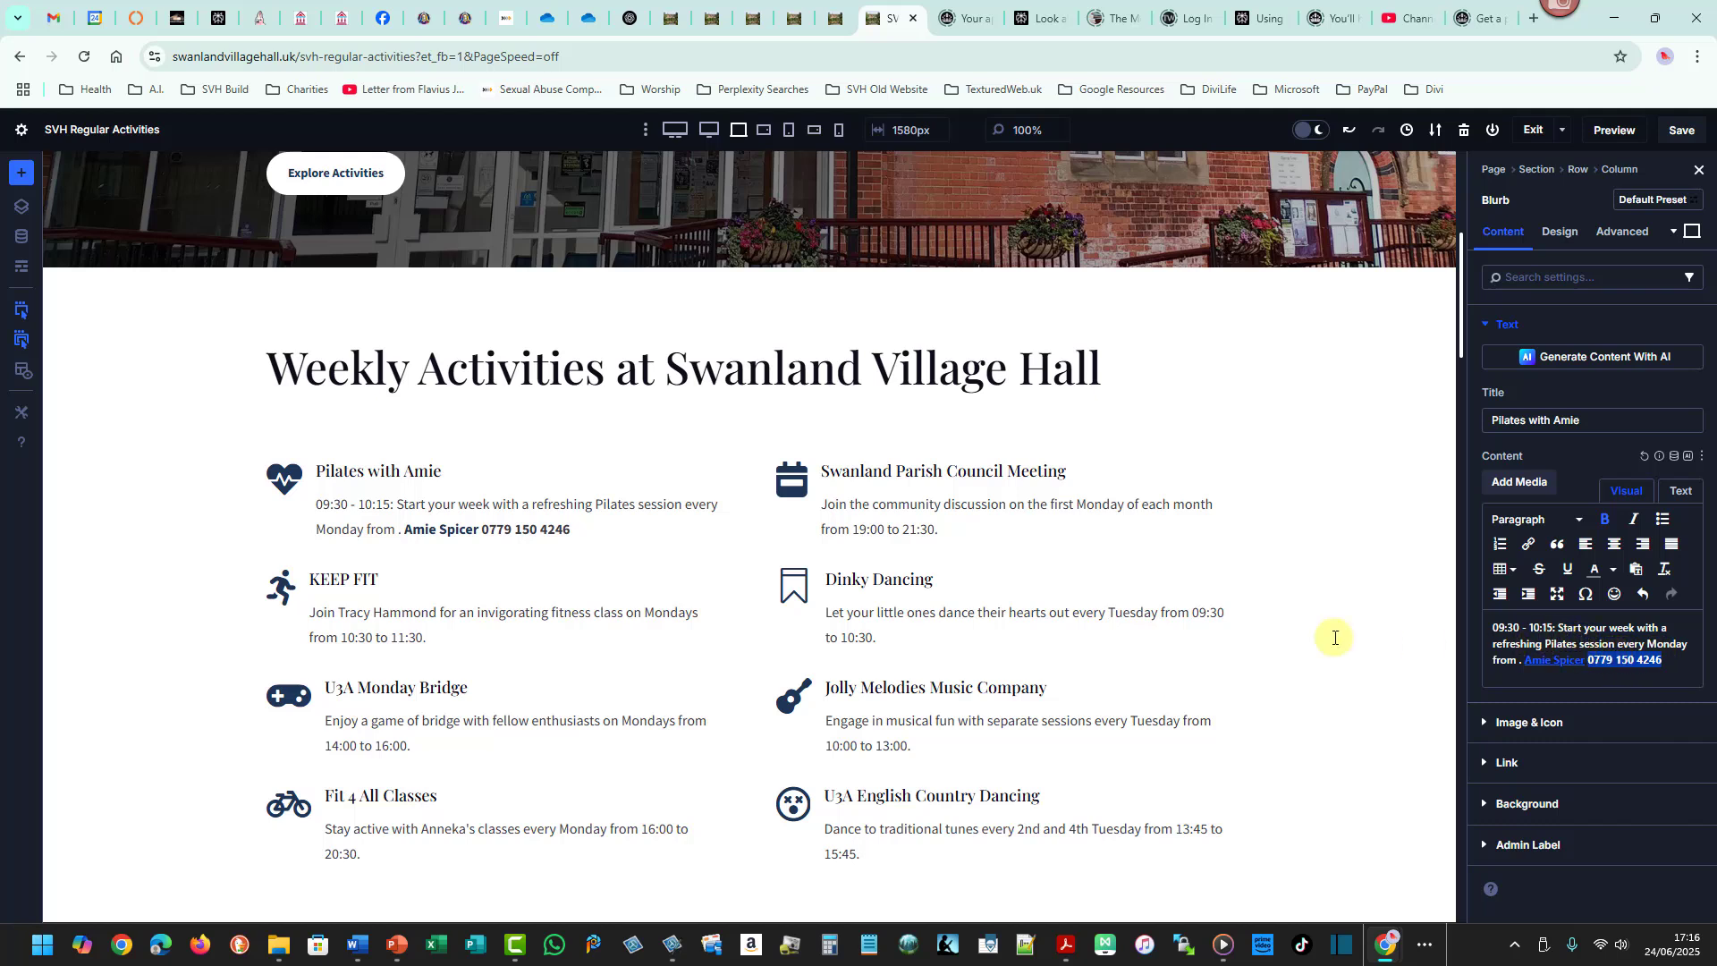
{"action": "left_click", "coordinate": [398, 529]}
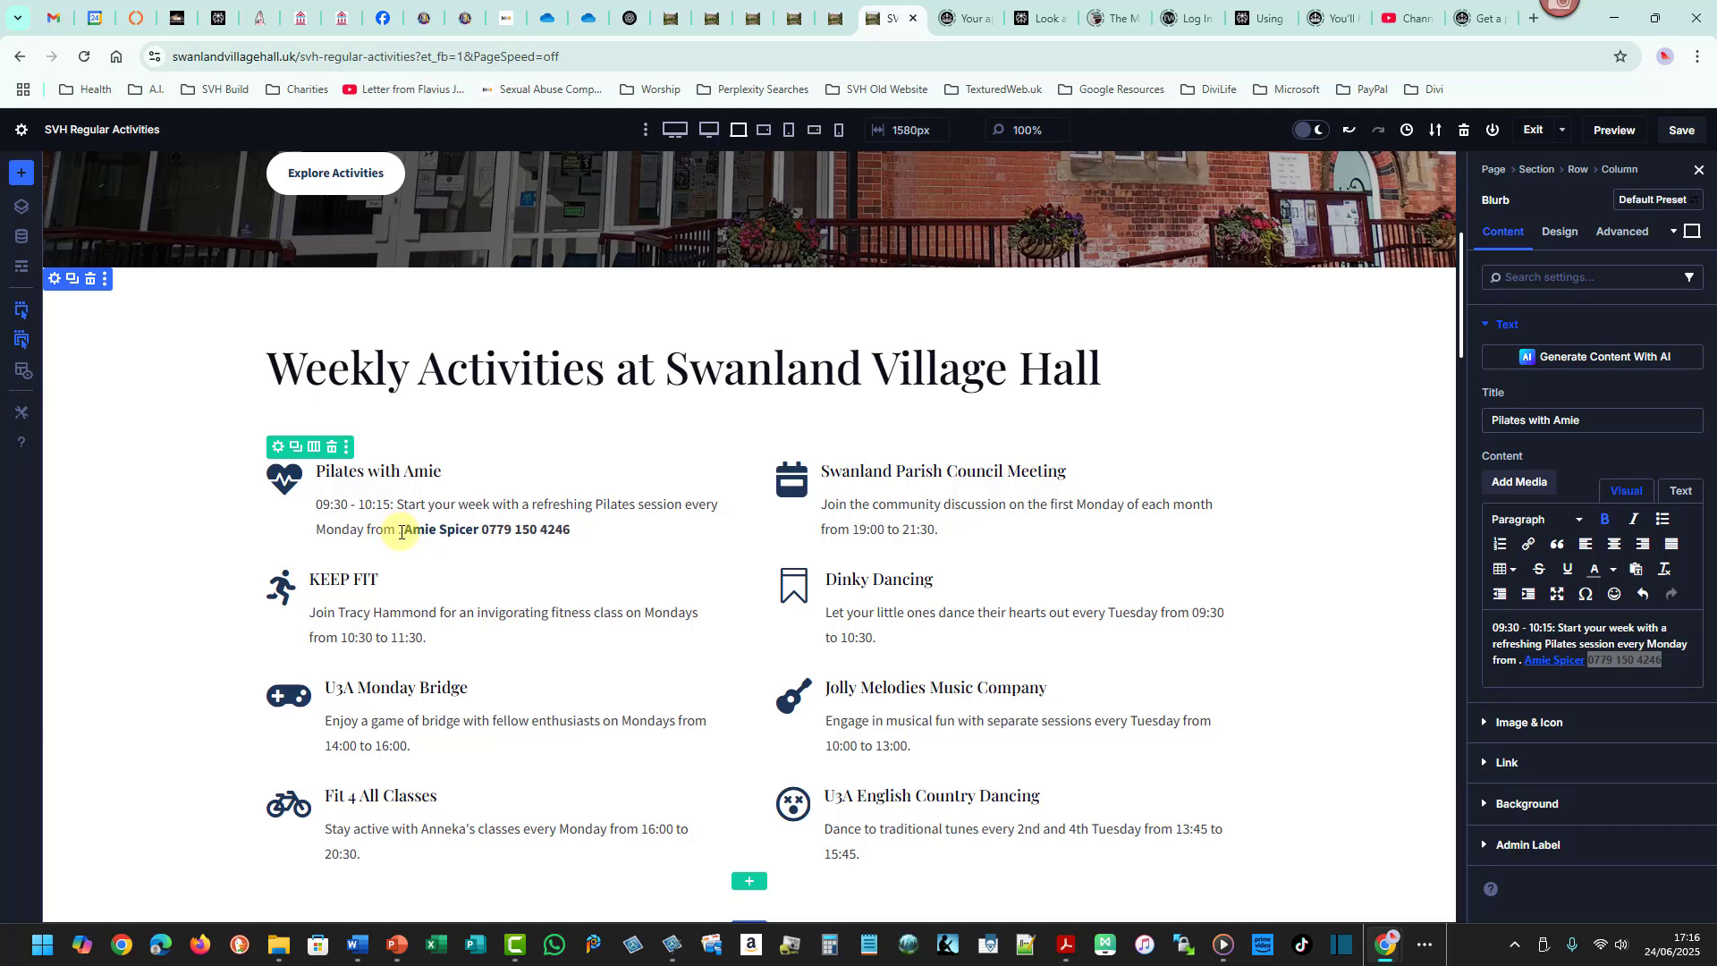
- Delete the leftover "from" so the Pilates sentence ends "every Monday."
{"action": "left_click", "coordinate": [1518, 662]}
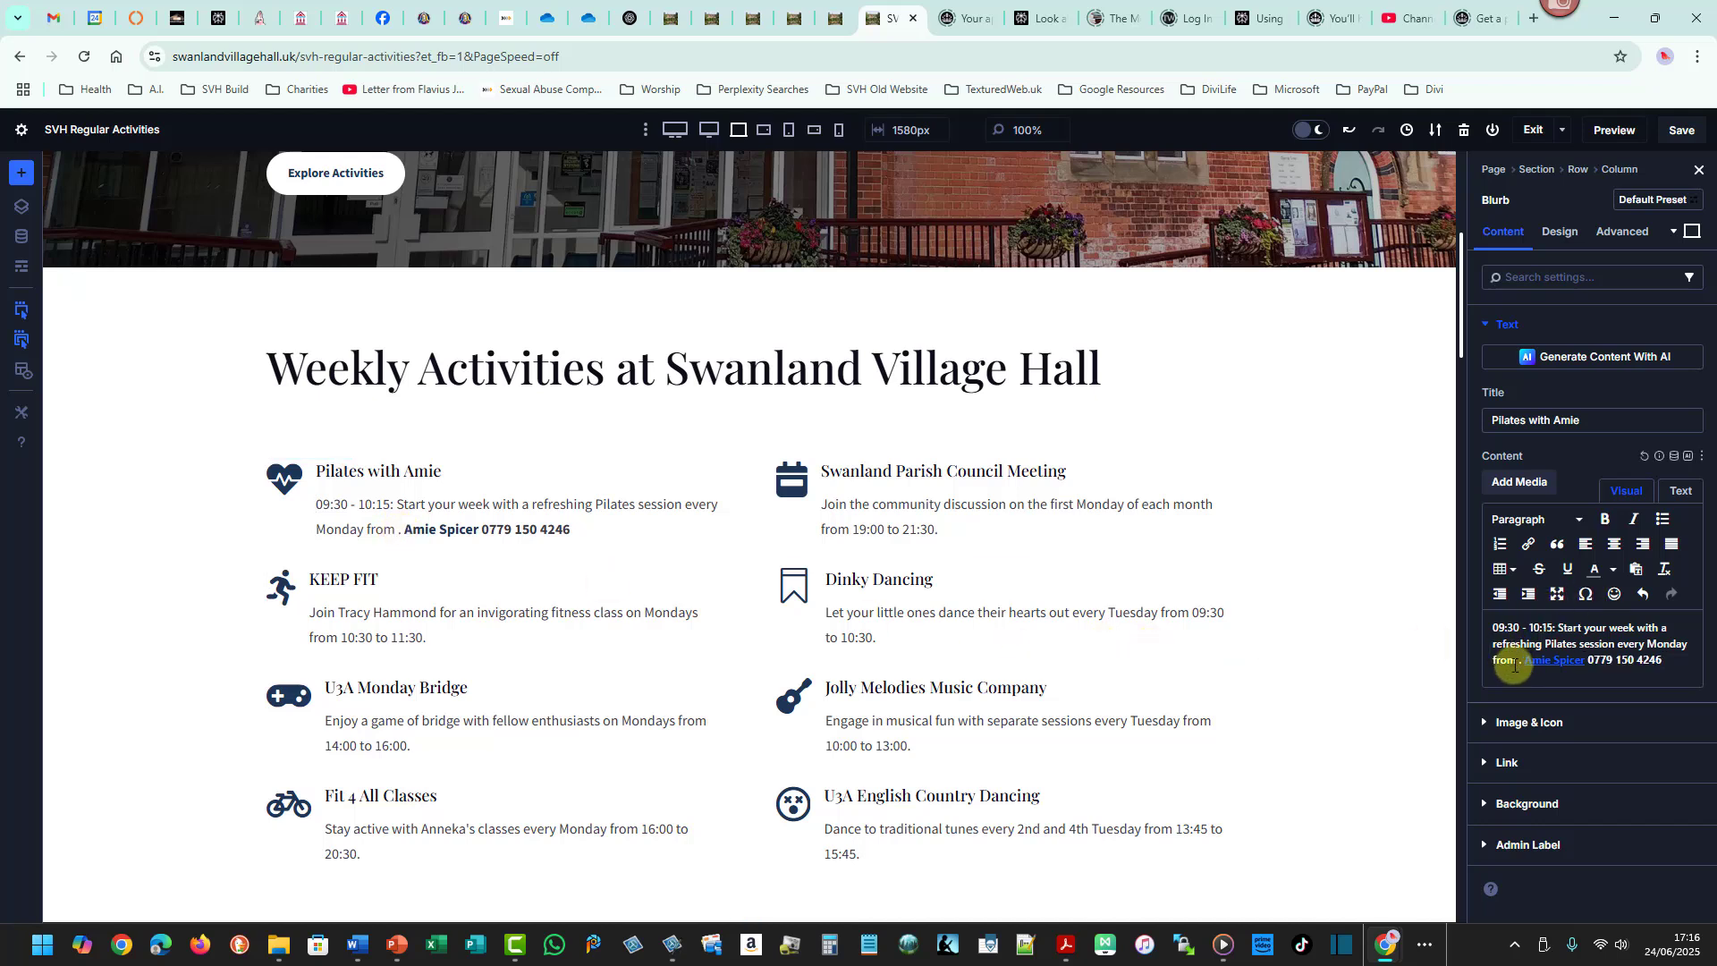
{"action": "key", "text": "BackSpace"}
{"action": "key", "text": "BackSpace"}
{"action": "key", "text": "BackSpace"}
{"action": "key", "text": "BackSpace"}
{"action": "key", "text": "BackSpace"}
{"action": "key", "text": "BackSpace"}
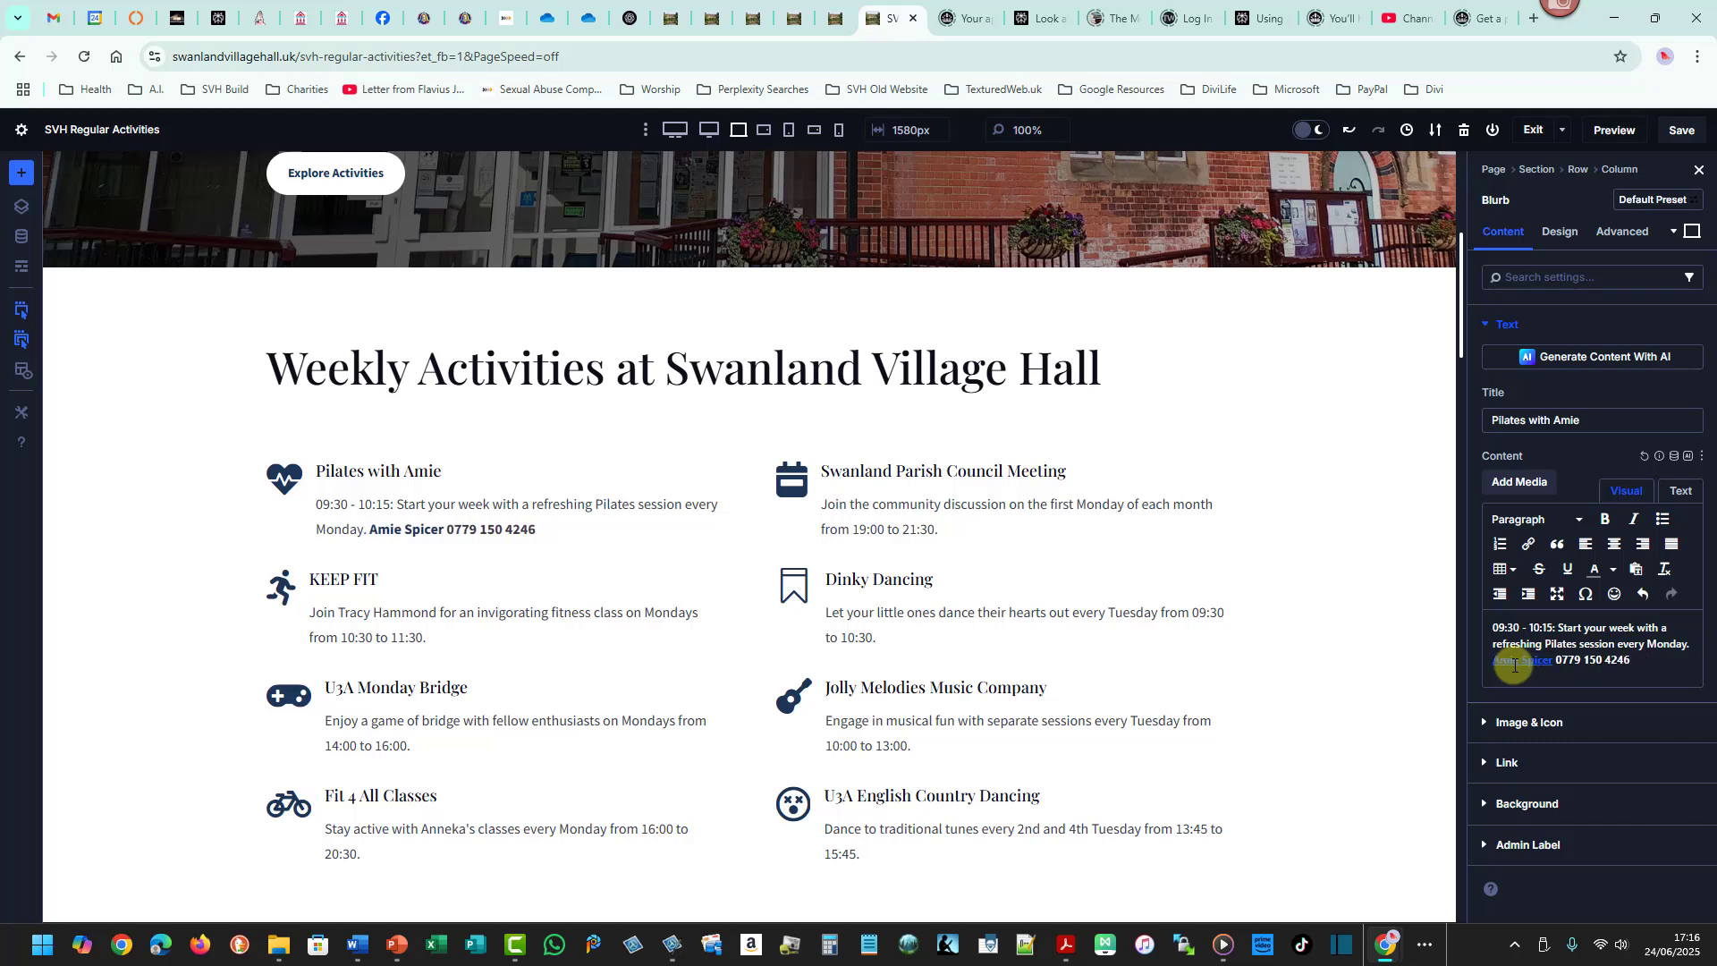
- Add the label "Contact:" before the contact's name in the Pilates description
{"action": "left_click", "coordinate": [1689, 643]}
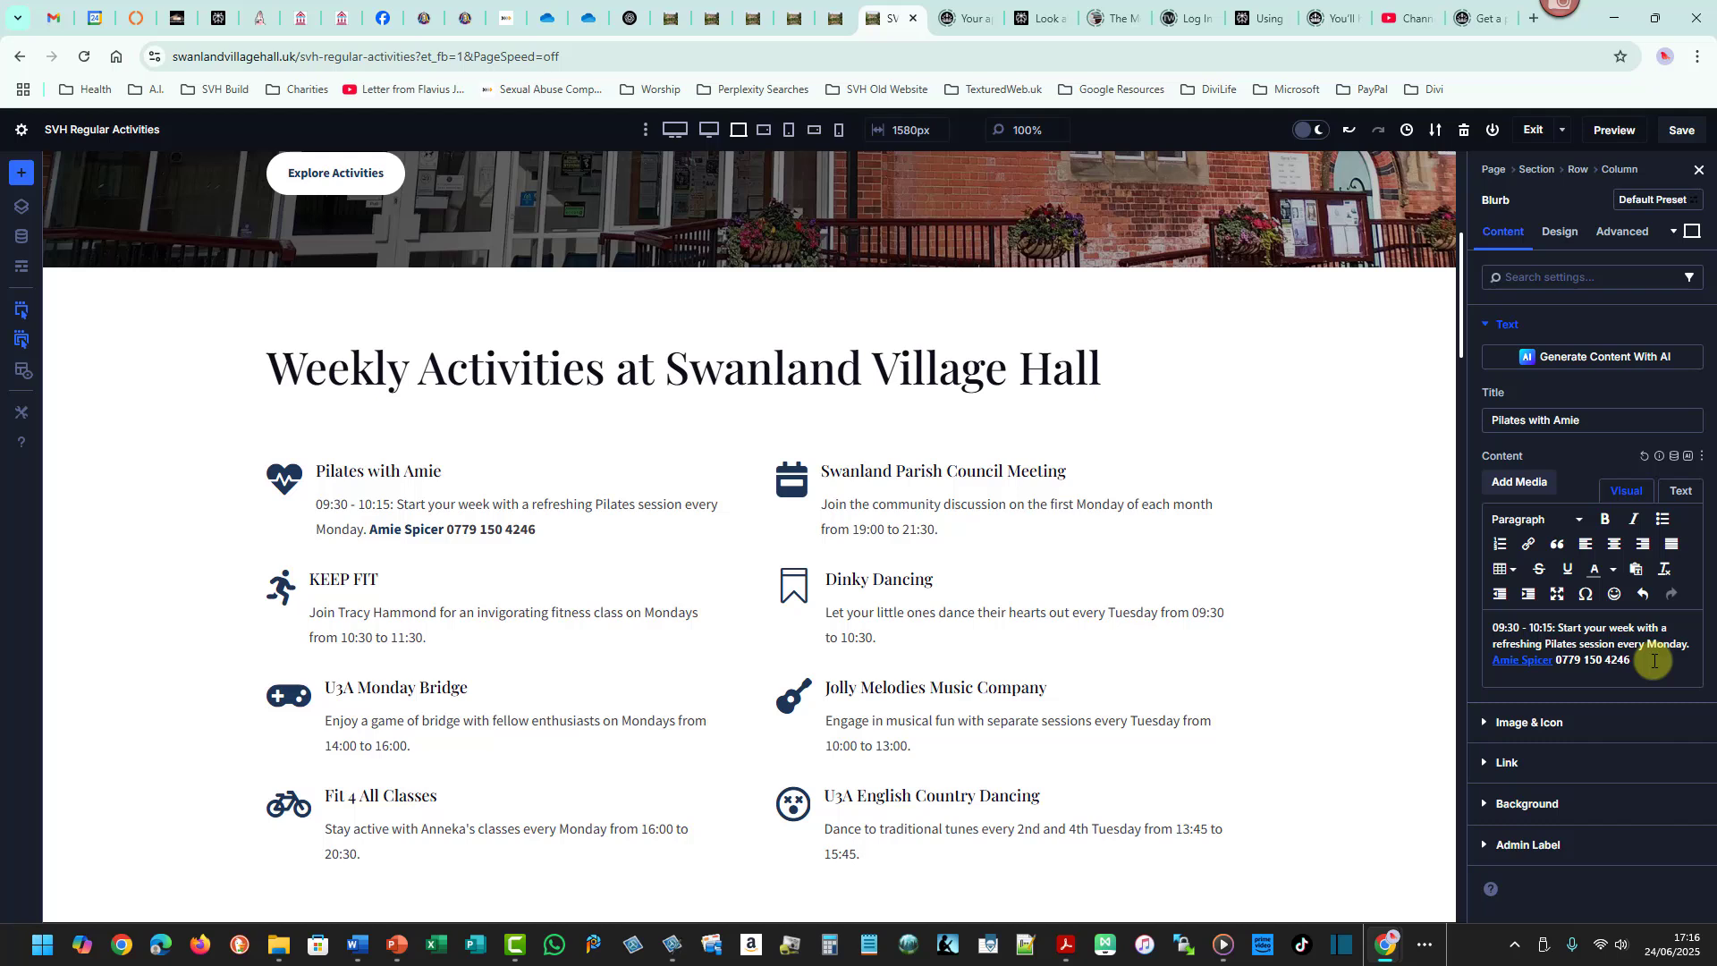
{"action": "type", "text": "Coont"}
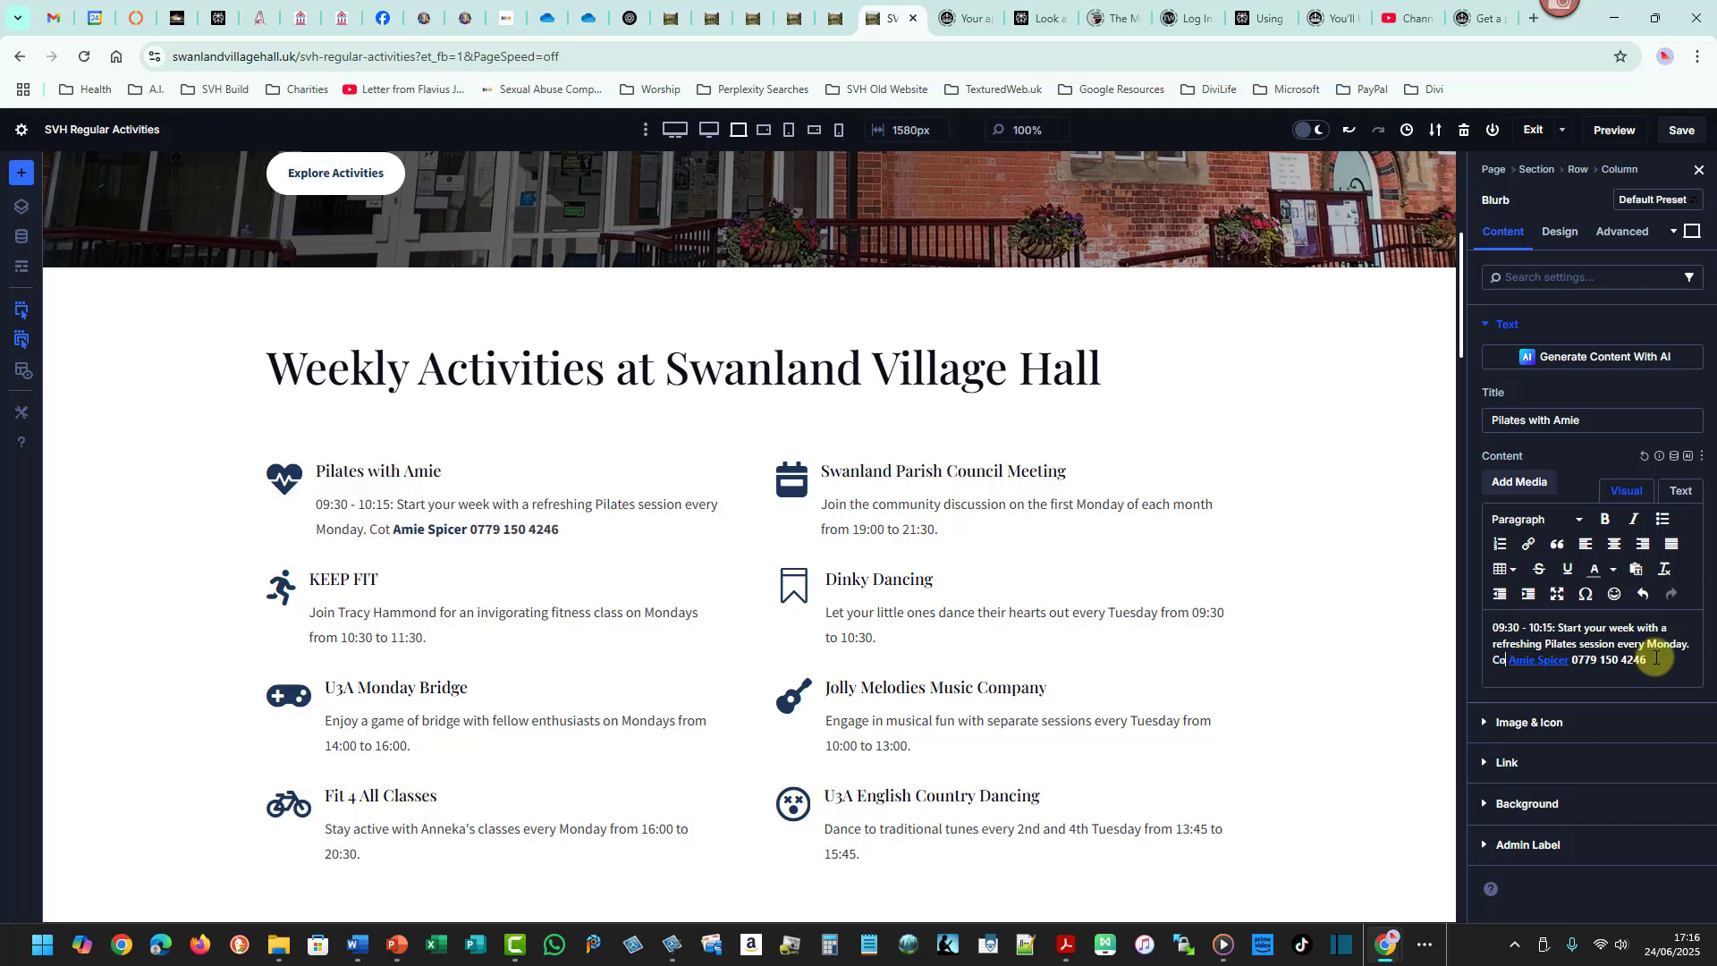
{"action": "key", "text": "BackSpace"}
{"action": "key", "text": "BackSpace"}
{"action": "key", "text": "BackSpace"}
{"action": "type", "text": "ntex"}
{"action": "key", "text": "BackSpace"}
{"action": "type", "text": "ct"}
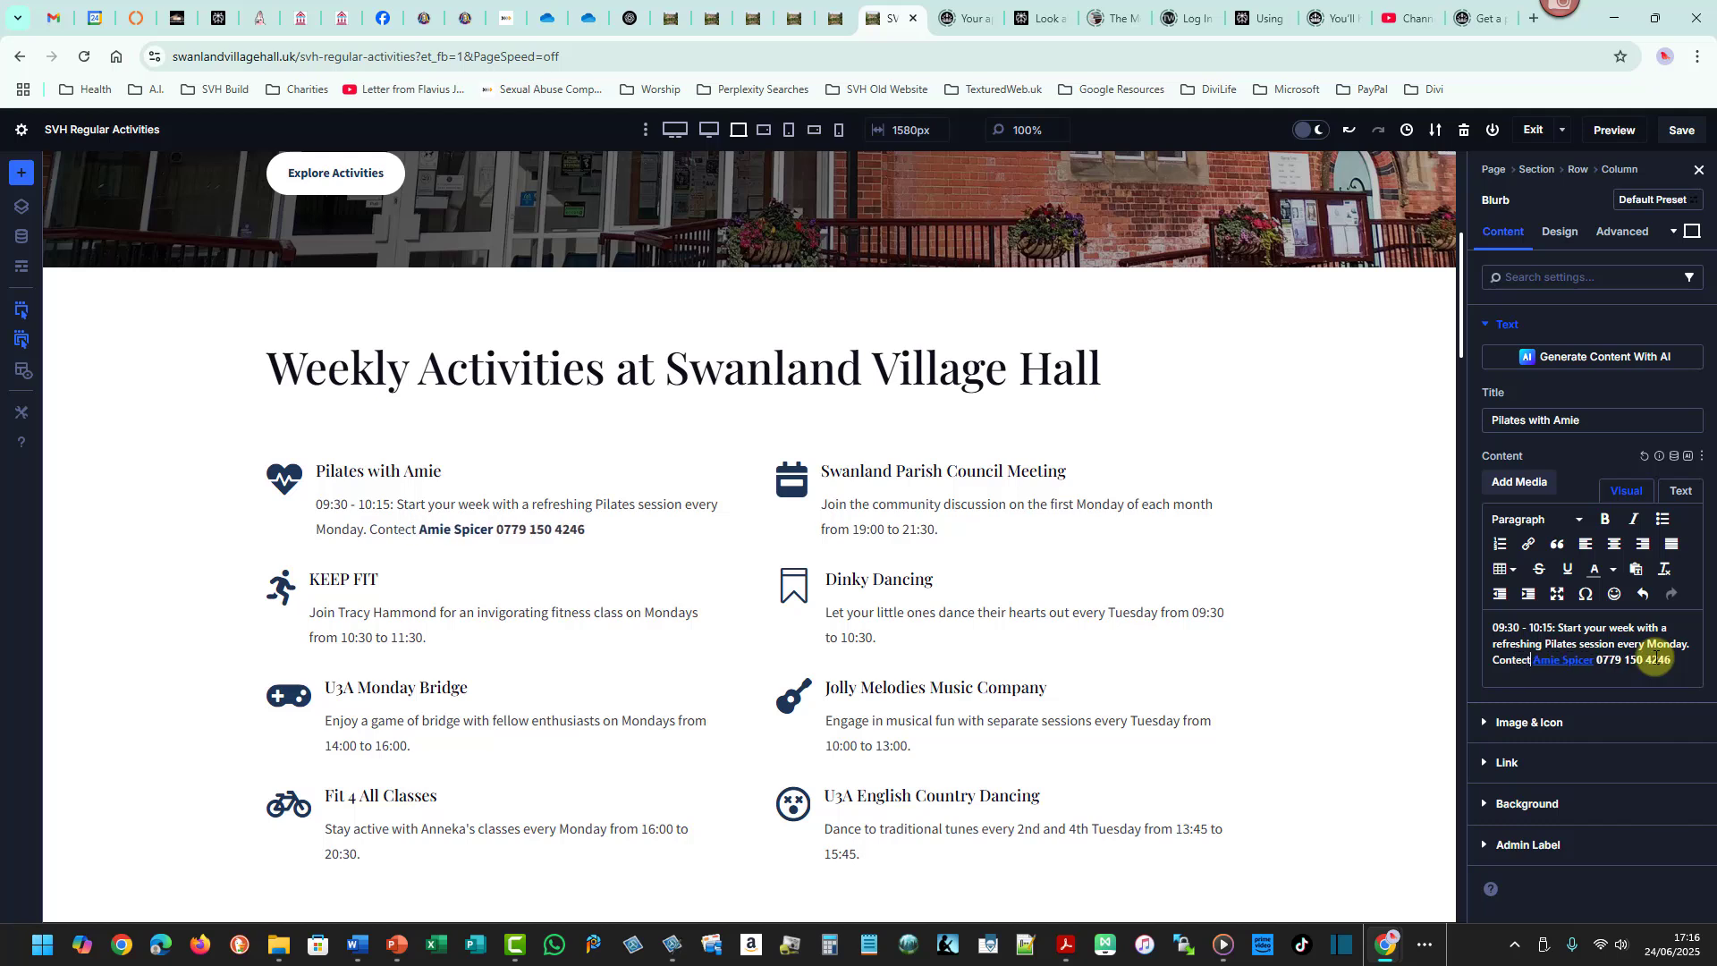
{"action": "type", "text": ":"}
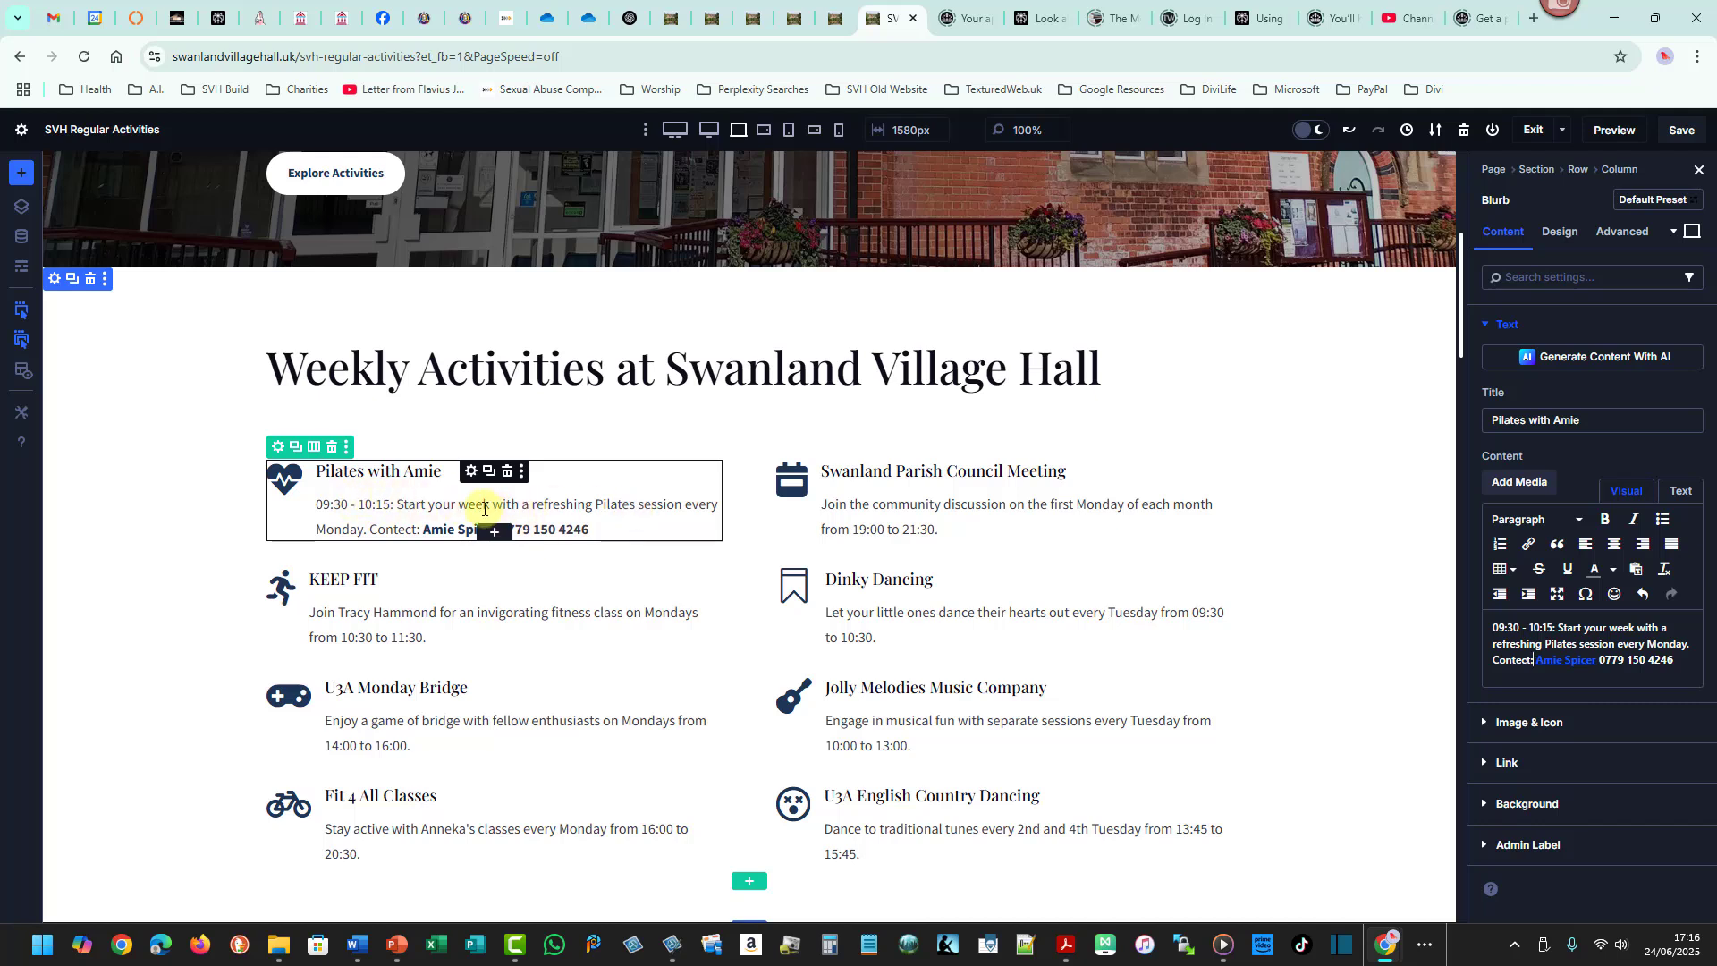
{"action": "left_click", "coordinate": [1616, 627]}
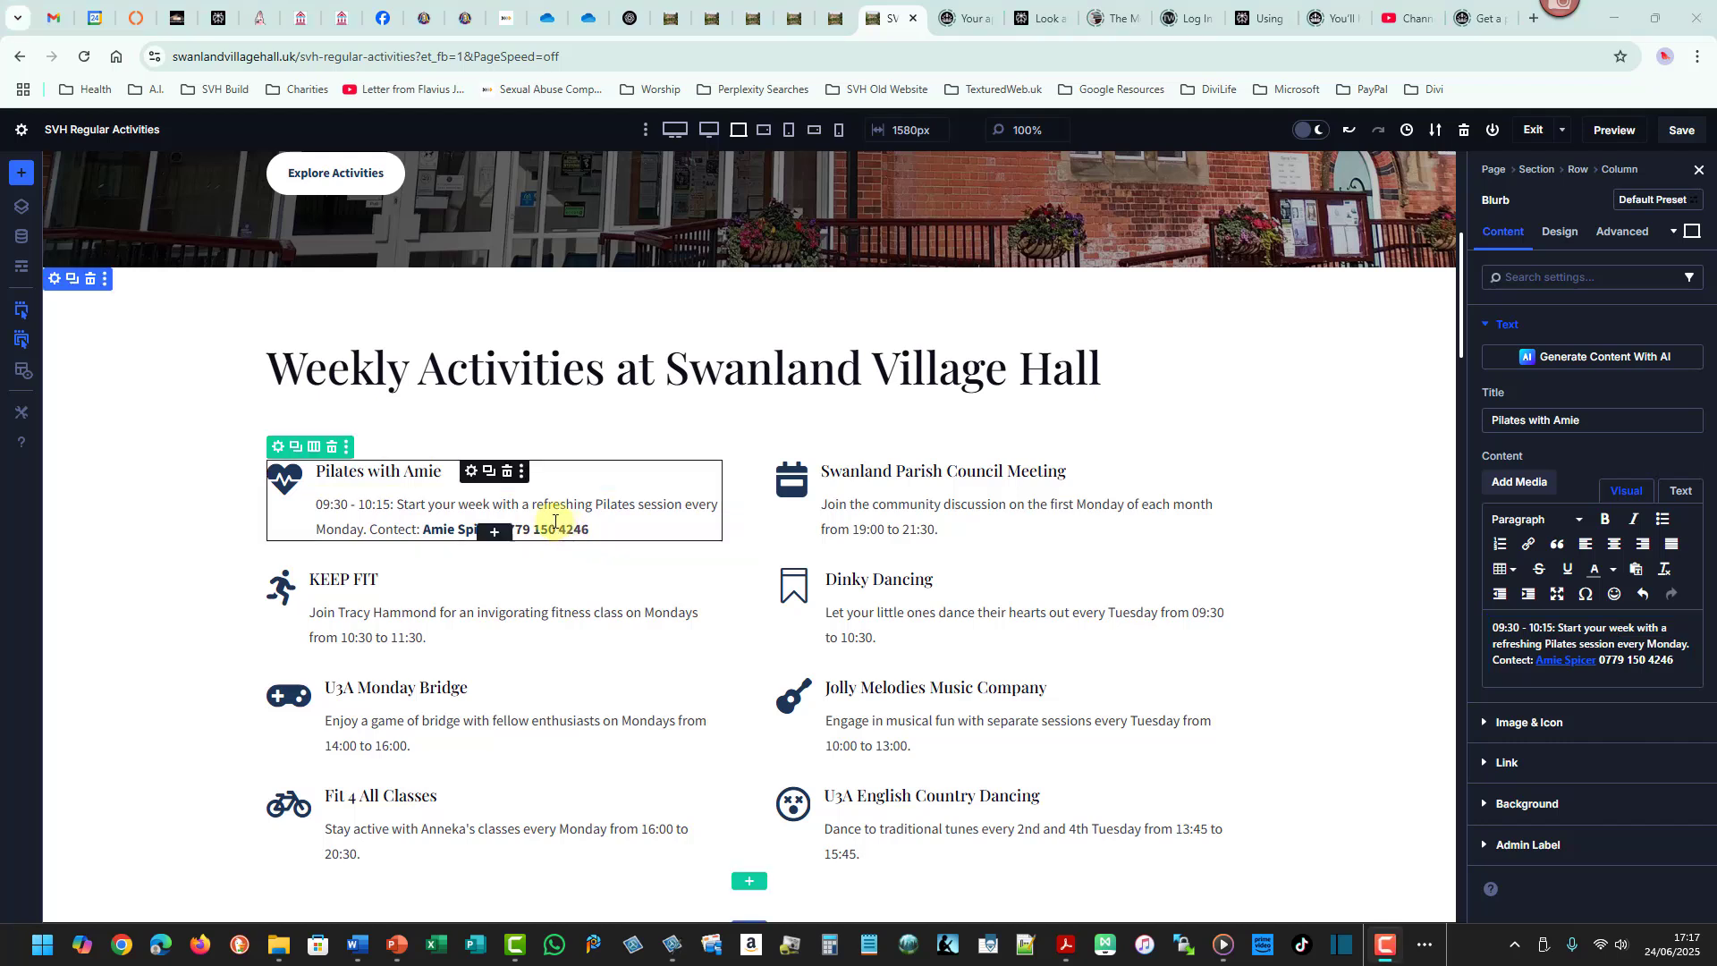
{"action": "left_click", "coordinate": [422, 506]}
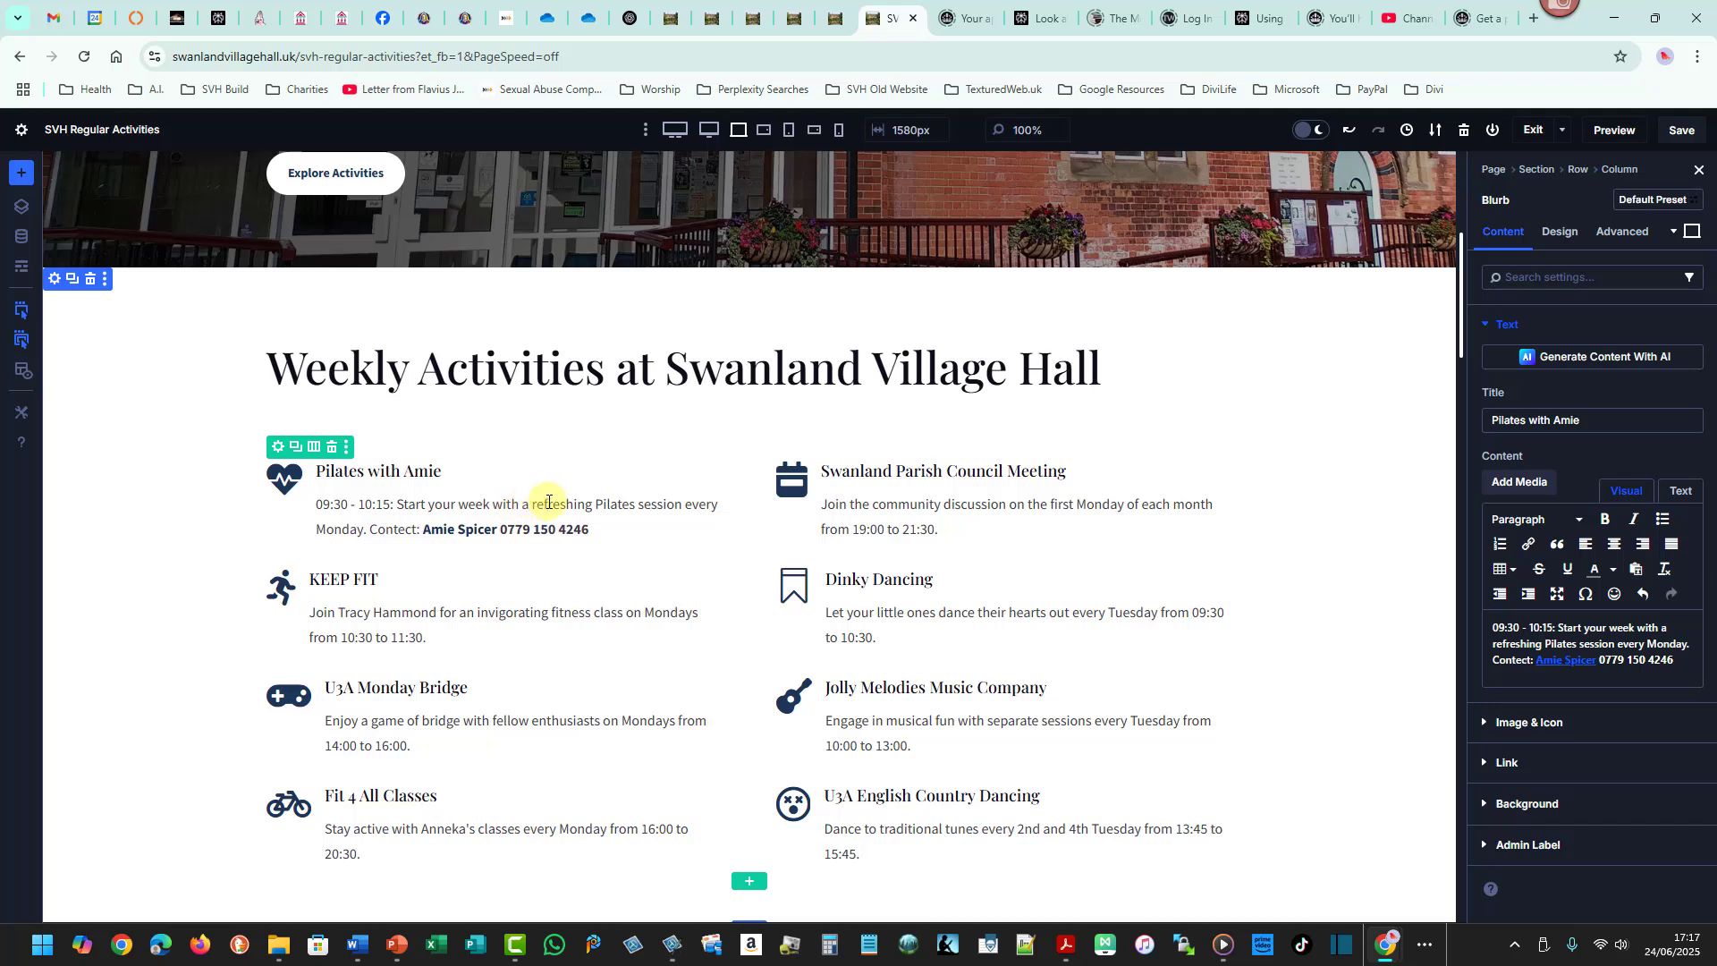
{"action": "left_click", "coordinate": [410, 531]}
{"action": "key", "text": "BackSpace"}
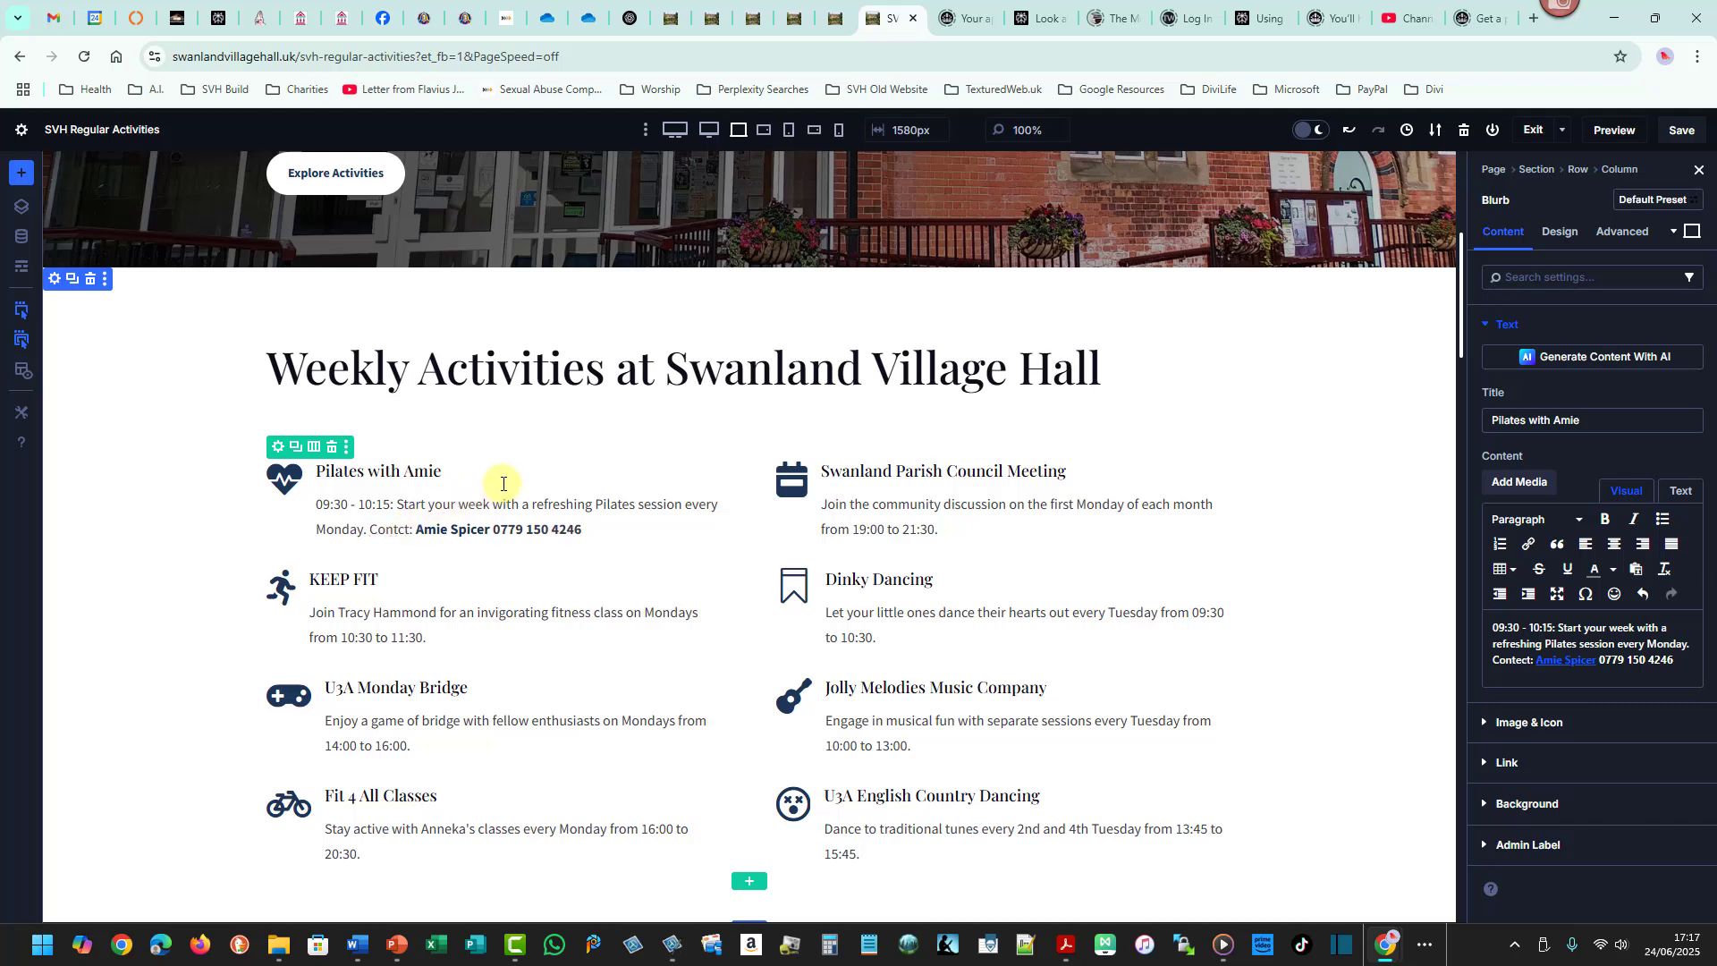
{"action": "type", "text": "a"}
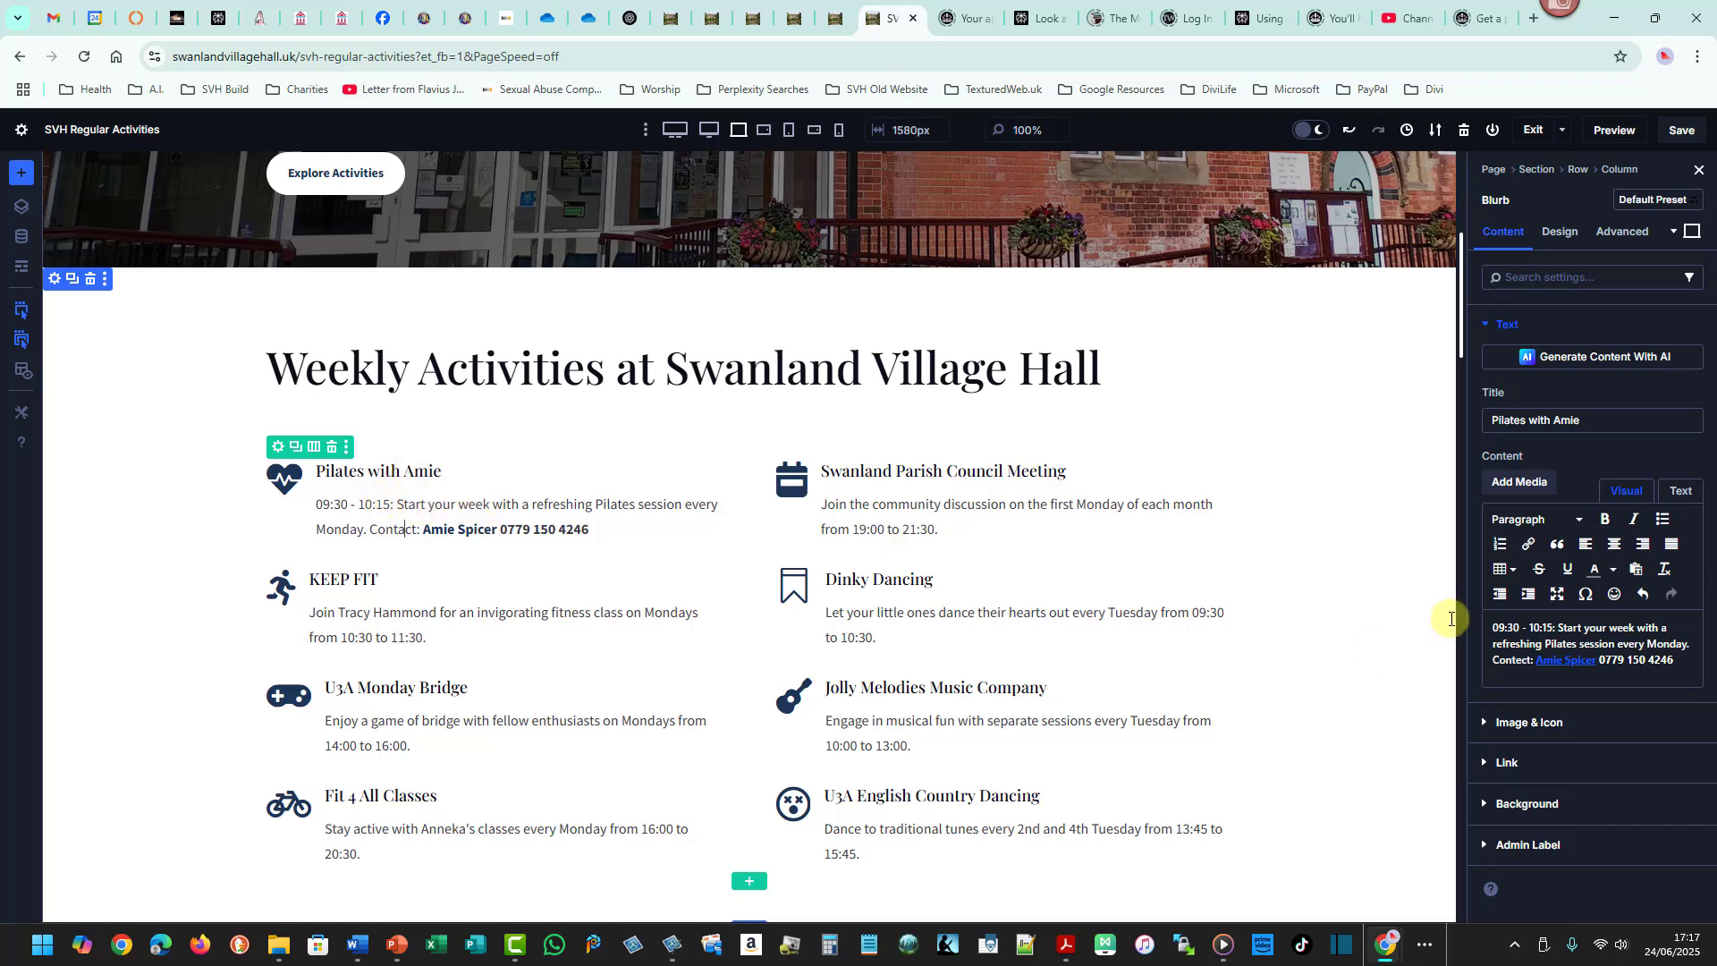
- Save the page's changes
{"action": "left_click_drag", "start_coordinate": [1477, 617], "coordinate": [1692, 670]}
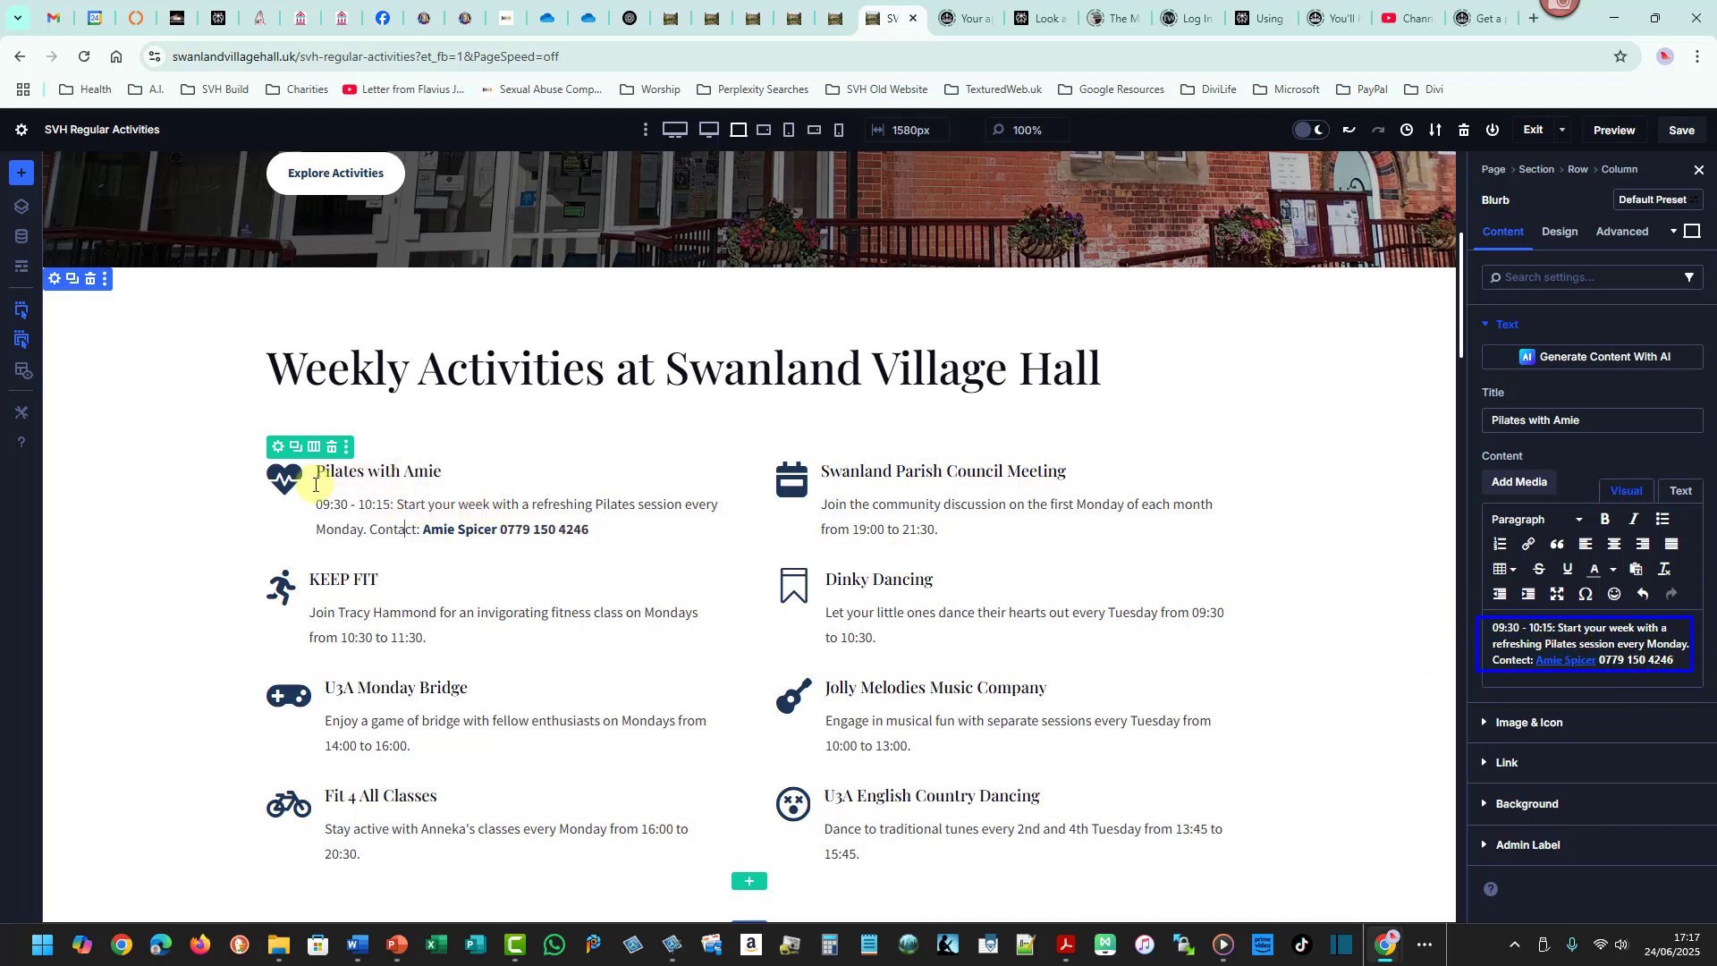
{"action": "left_click_drag", "start_coordinate": [313, 484], "coordinate": [743, 538]}
{"action": "key", "text": "Escape"}
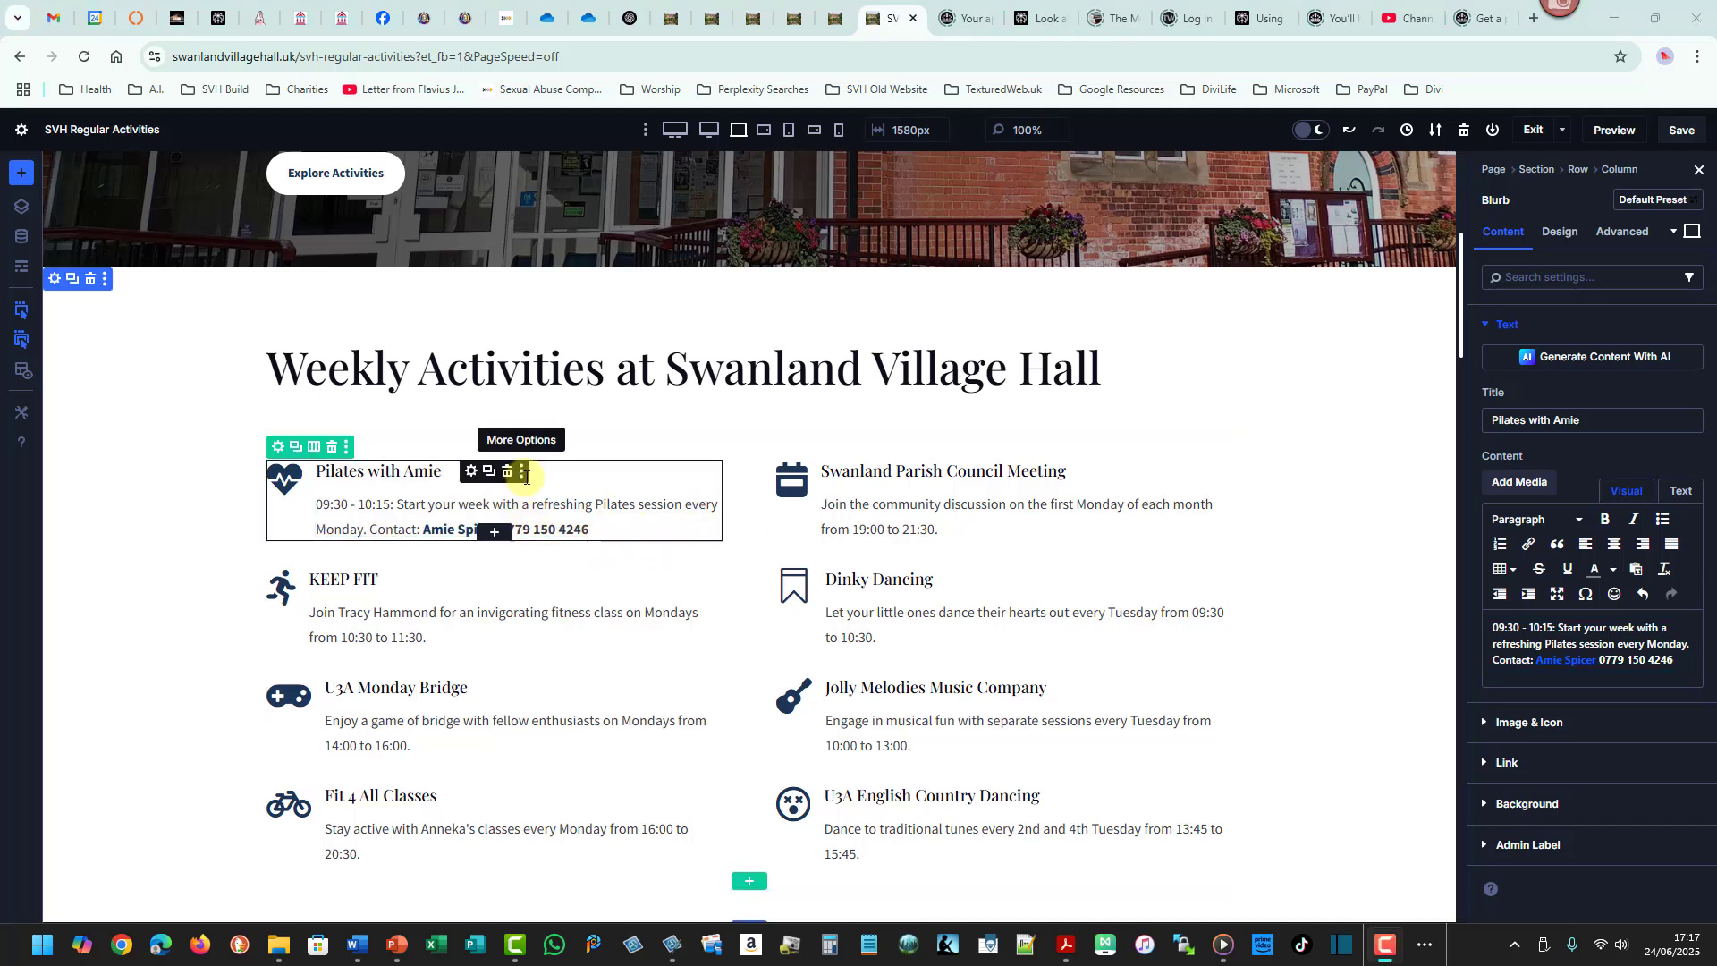
{"action": "left_click", "coordinate": [542, 529]}
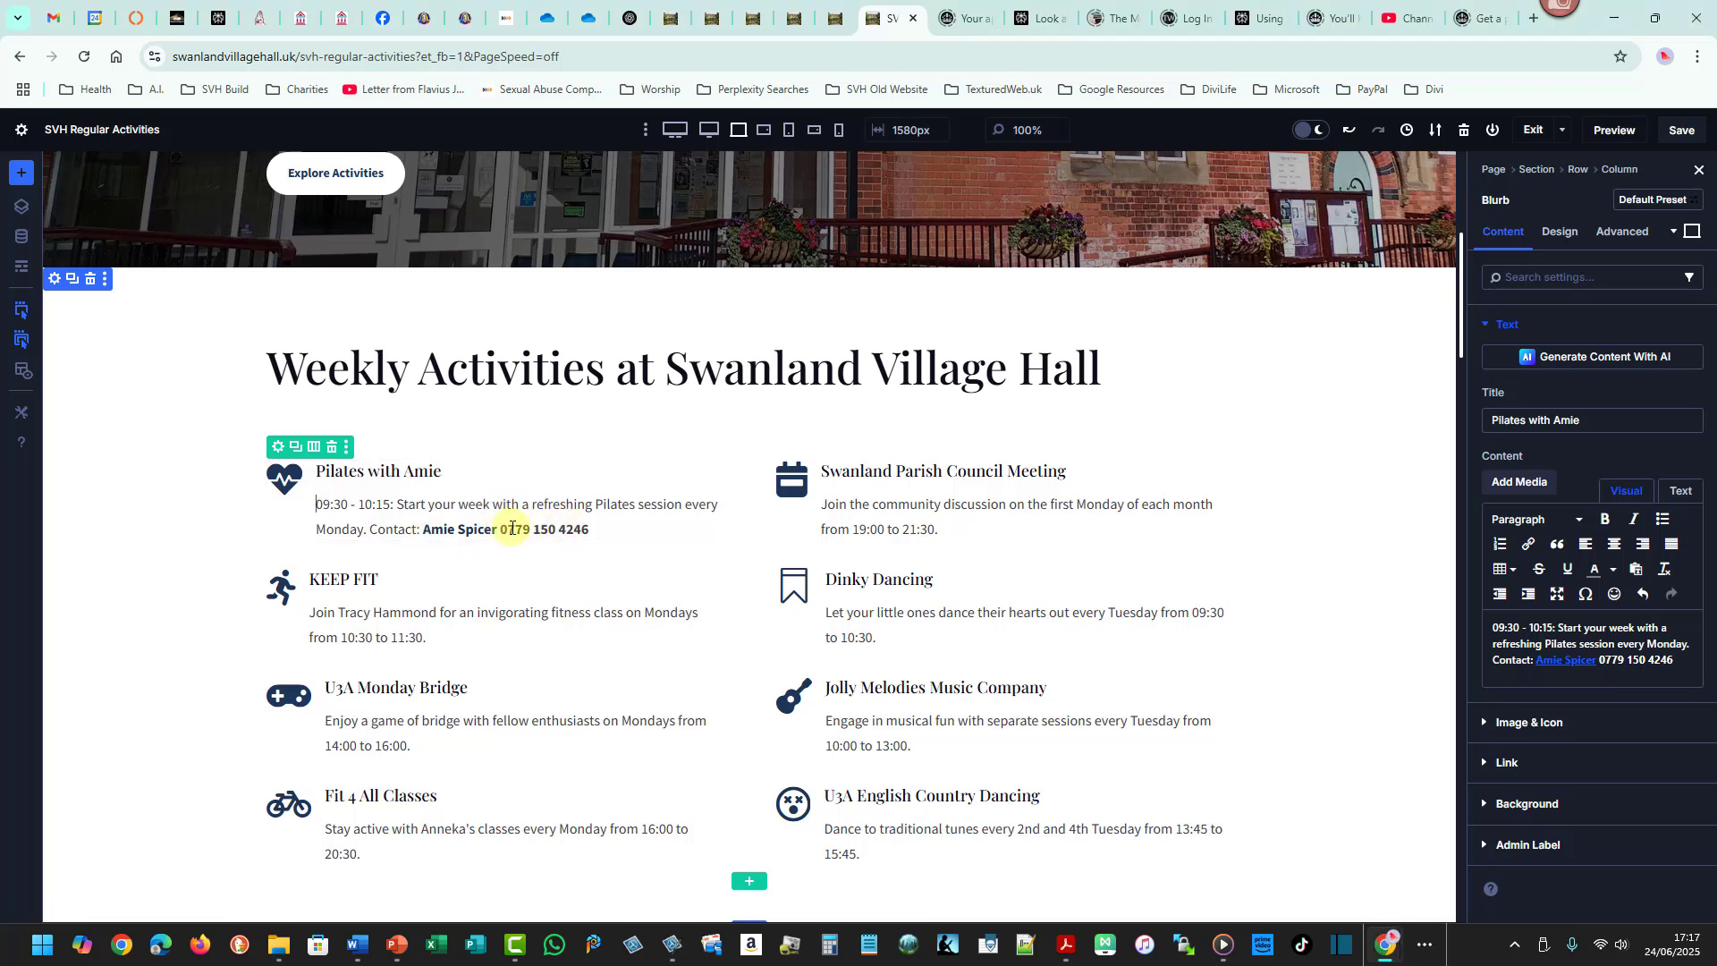
{"action": "left_click", "coordinate": [1681, 131]}
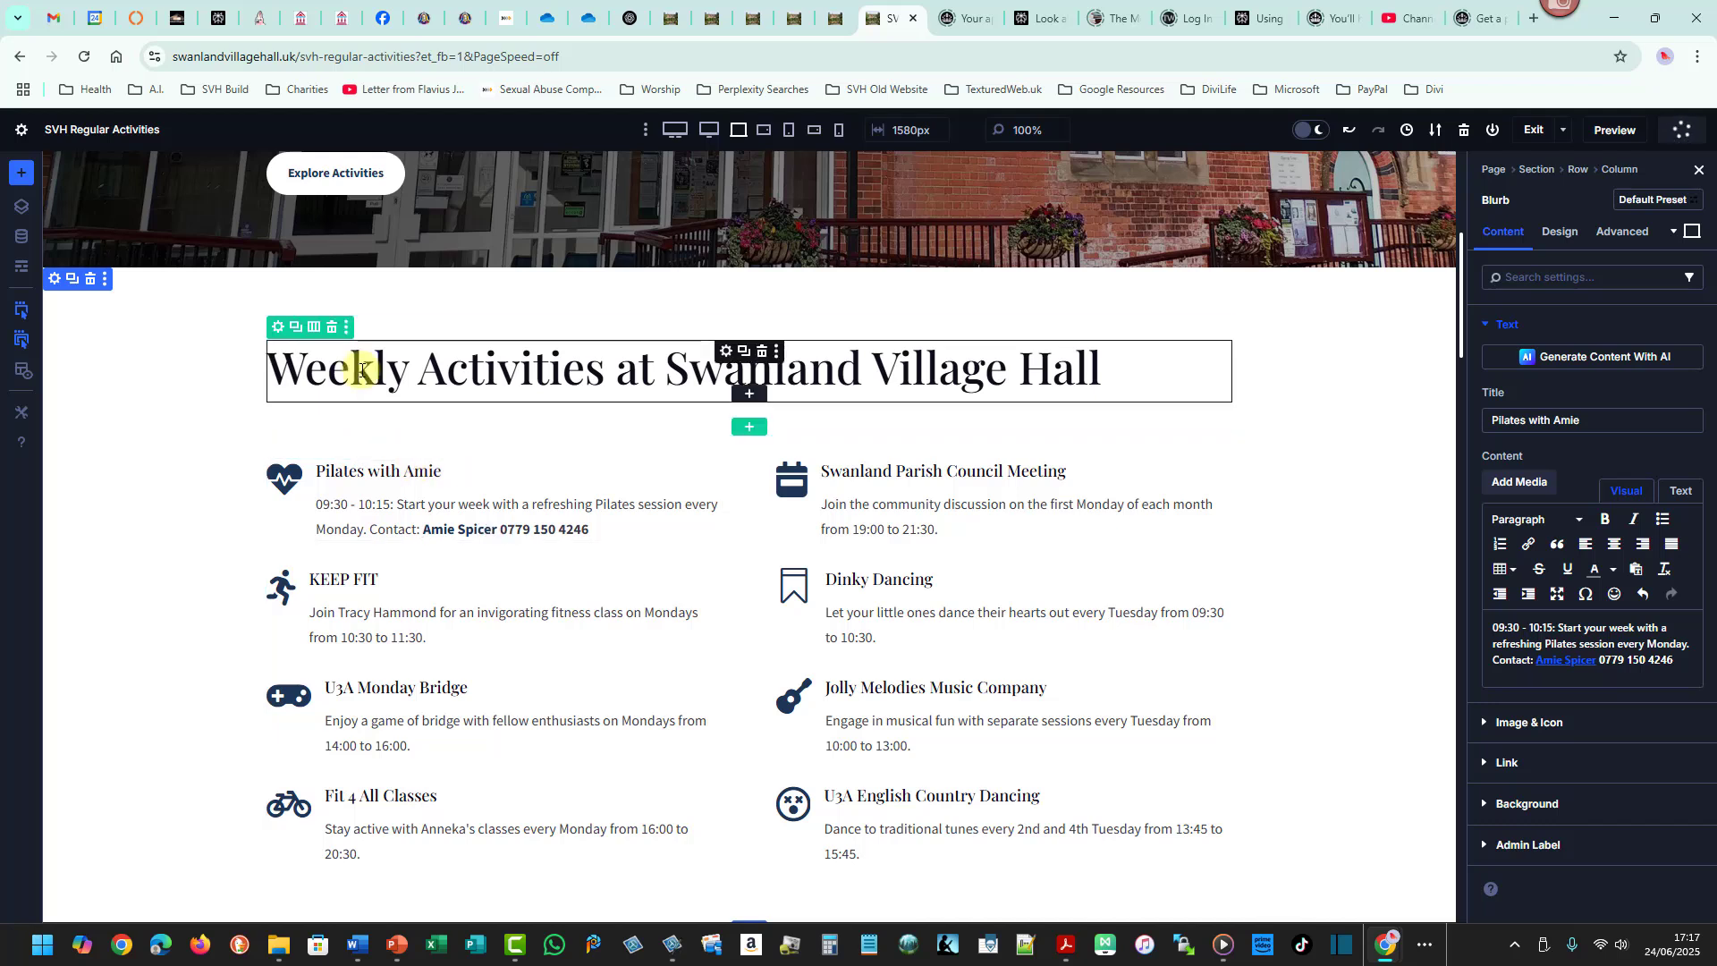
{"action": "left_click_drag", "start_coordinate": [263, 315], "coordinate": [1242, 411]}
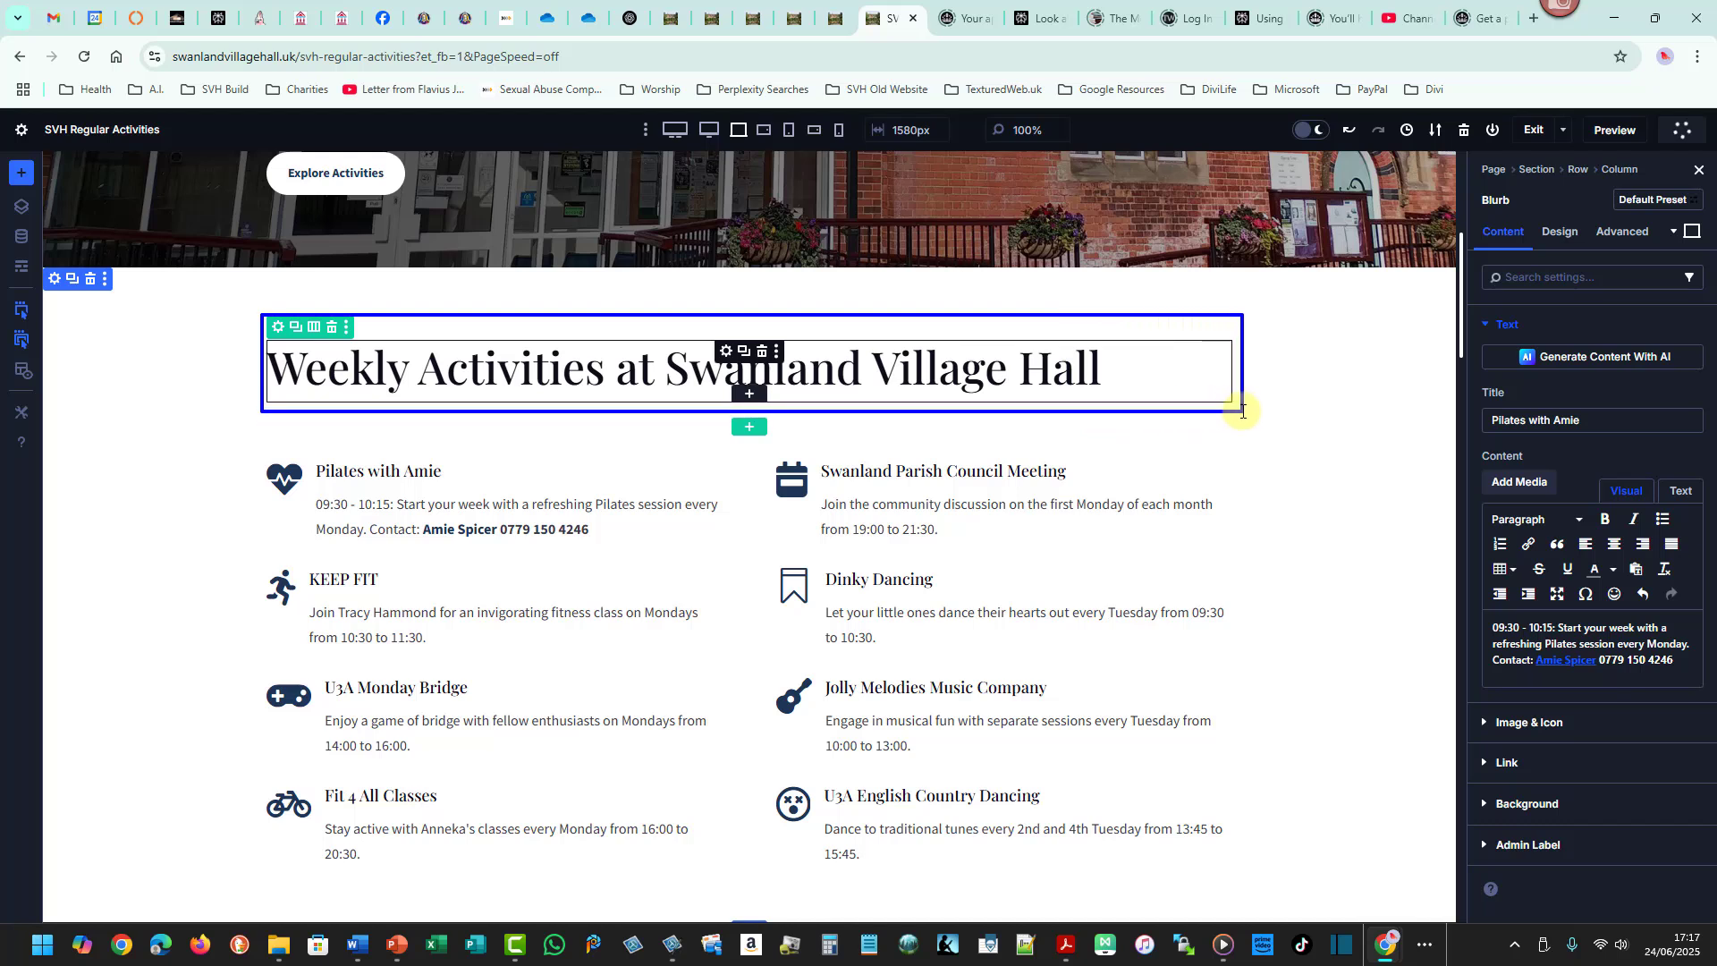
- Toggle the X-Ray view on and off to examine the heading and activities row structure
{"action": "key", "text": "Escape"}
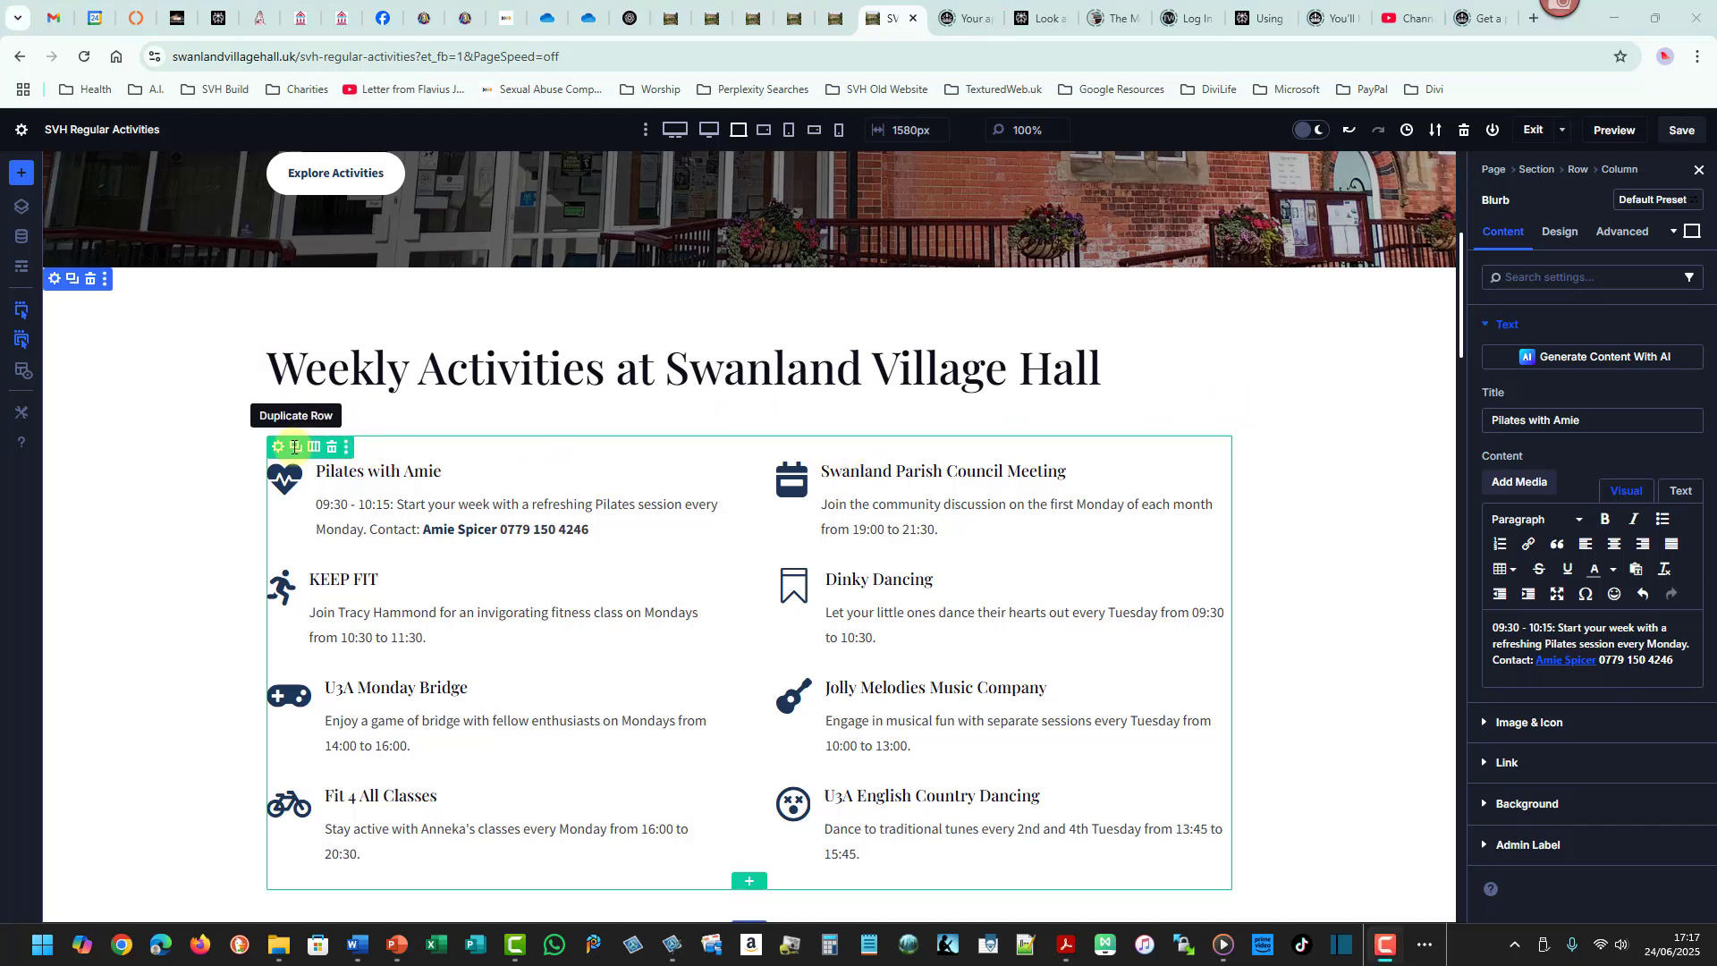
{"action": "mouse_move", "coordinate": [255, 430]}
{"action": "left_mouse_down"}
{"action": "mouse_move", "coordinate": [1226, 751]}
{"action": "mouse_move", "coordinate": [1251, 887]}
{"action": "left_mouse_up"}
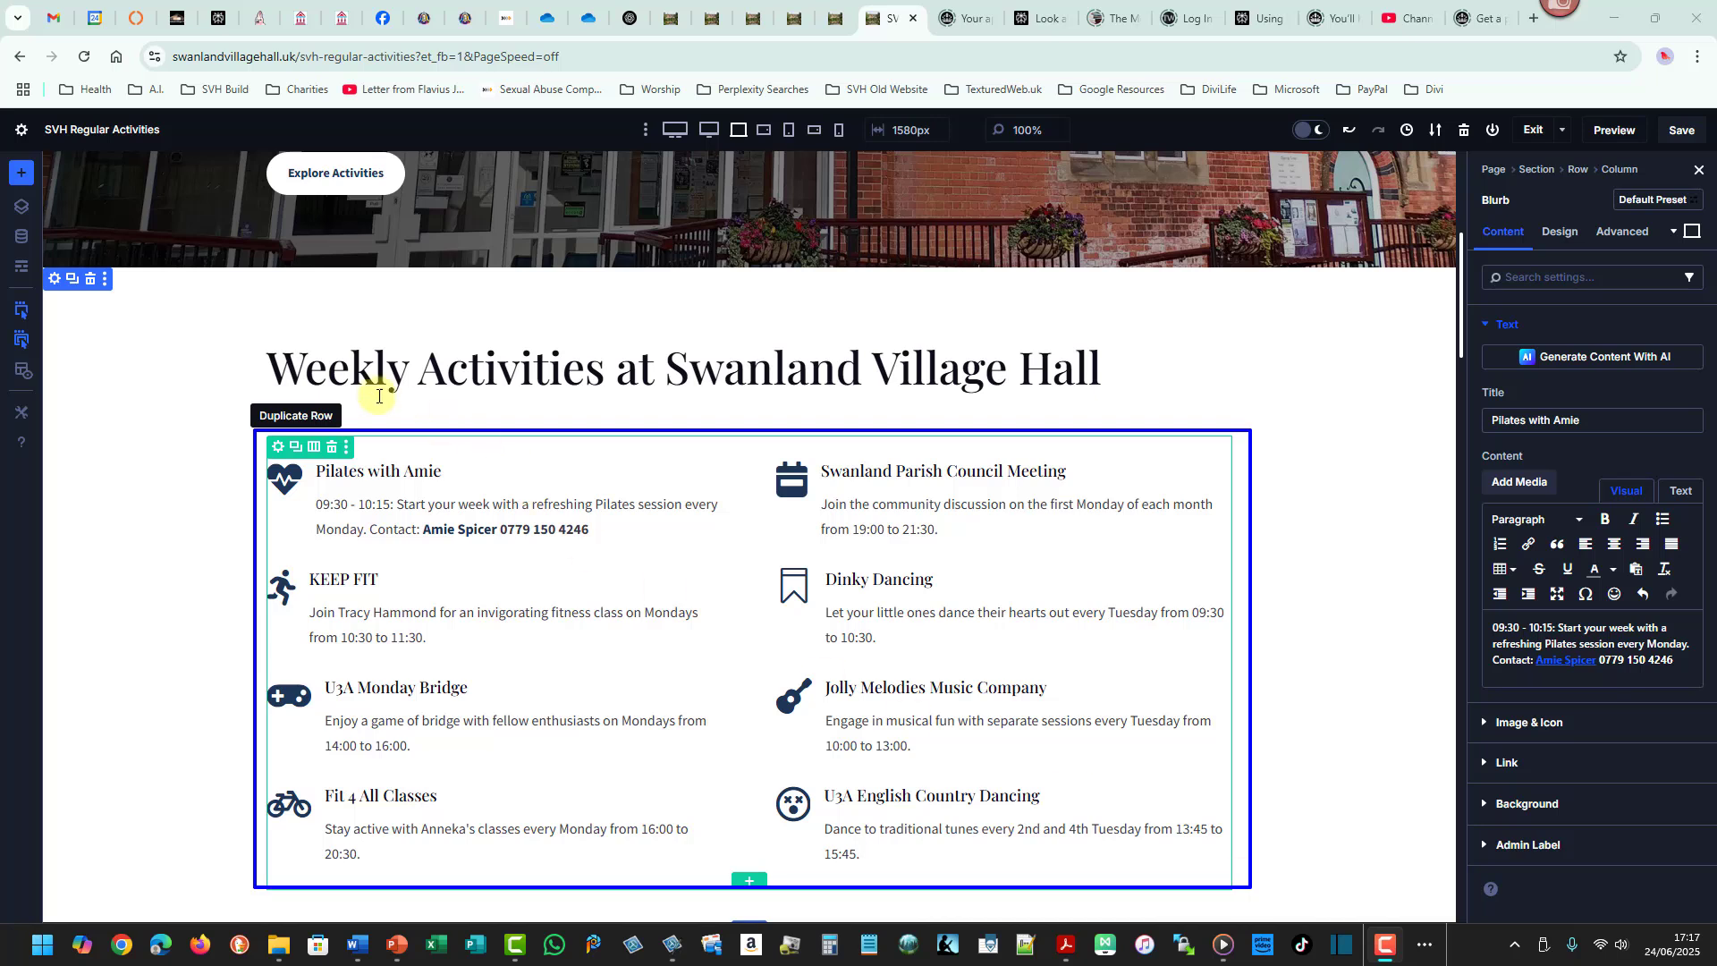
{"action": "key", "text": "Escape"}
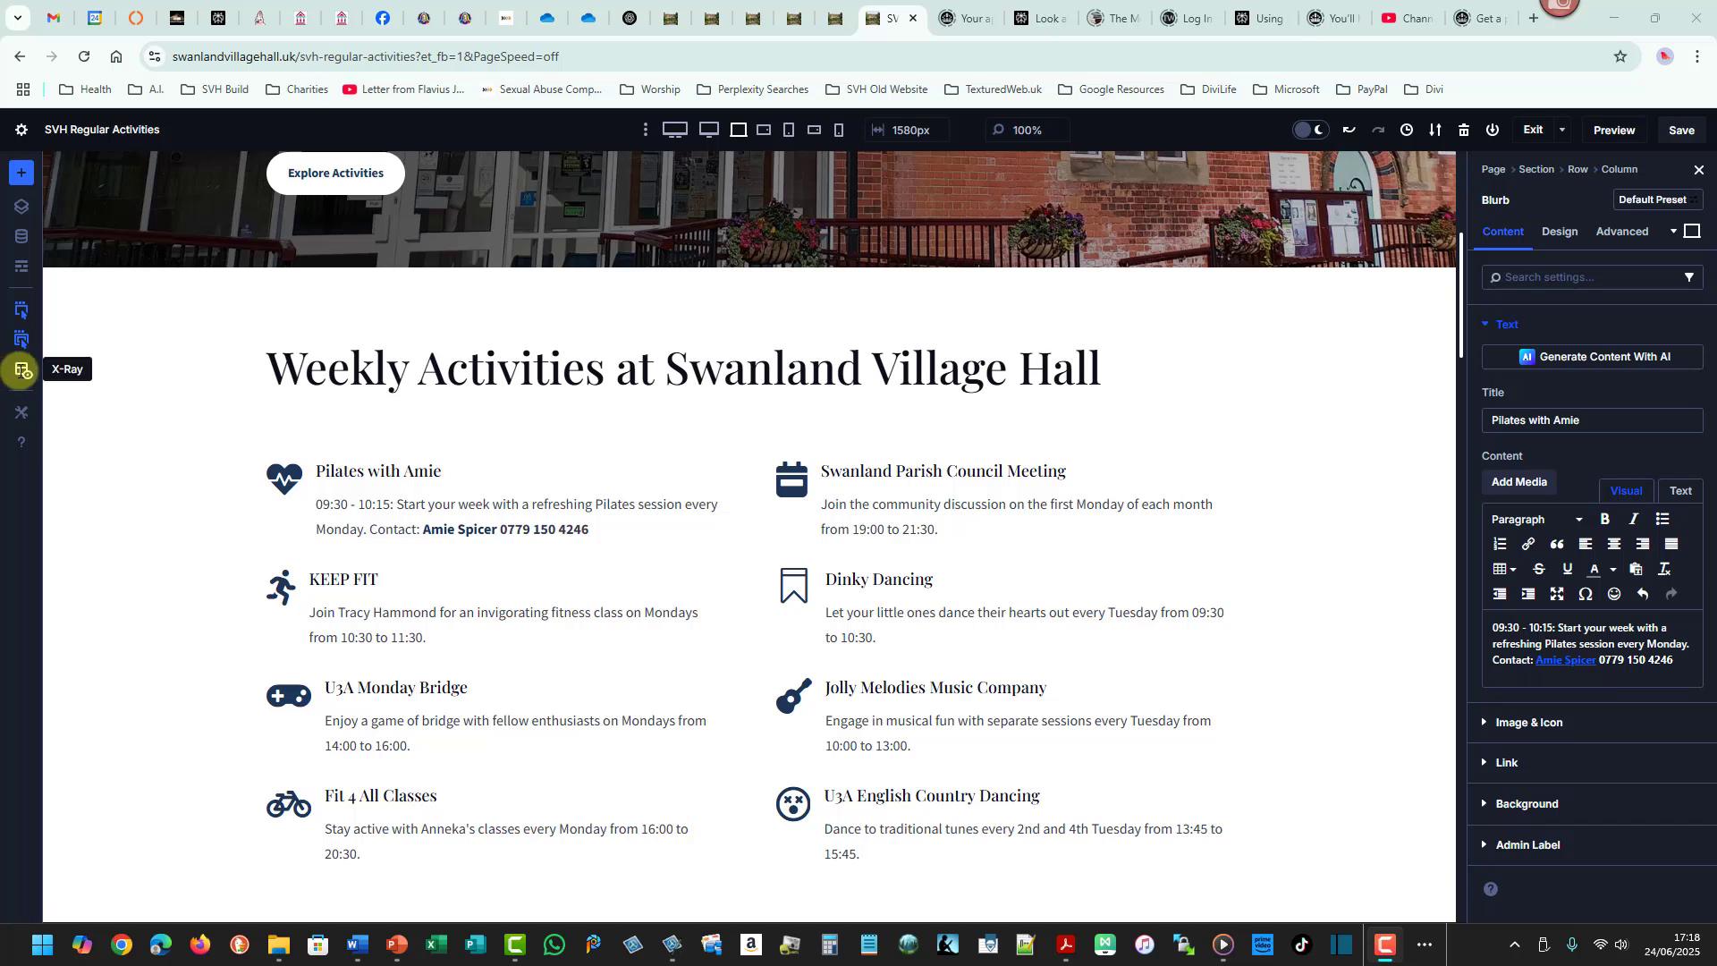
{"action": "left_click", "coordinate": [22, 370]}
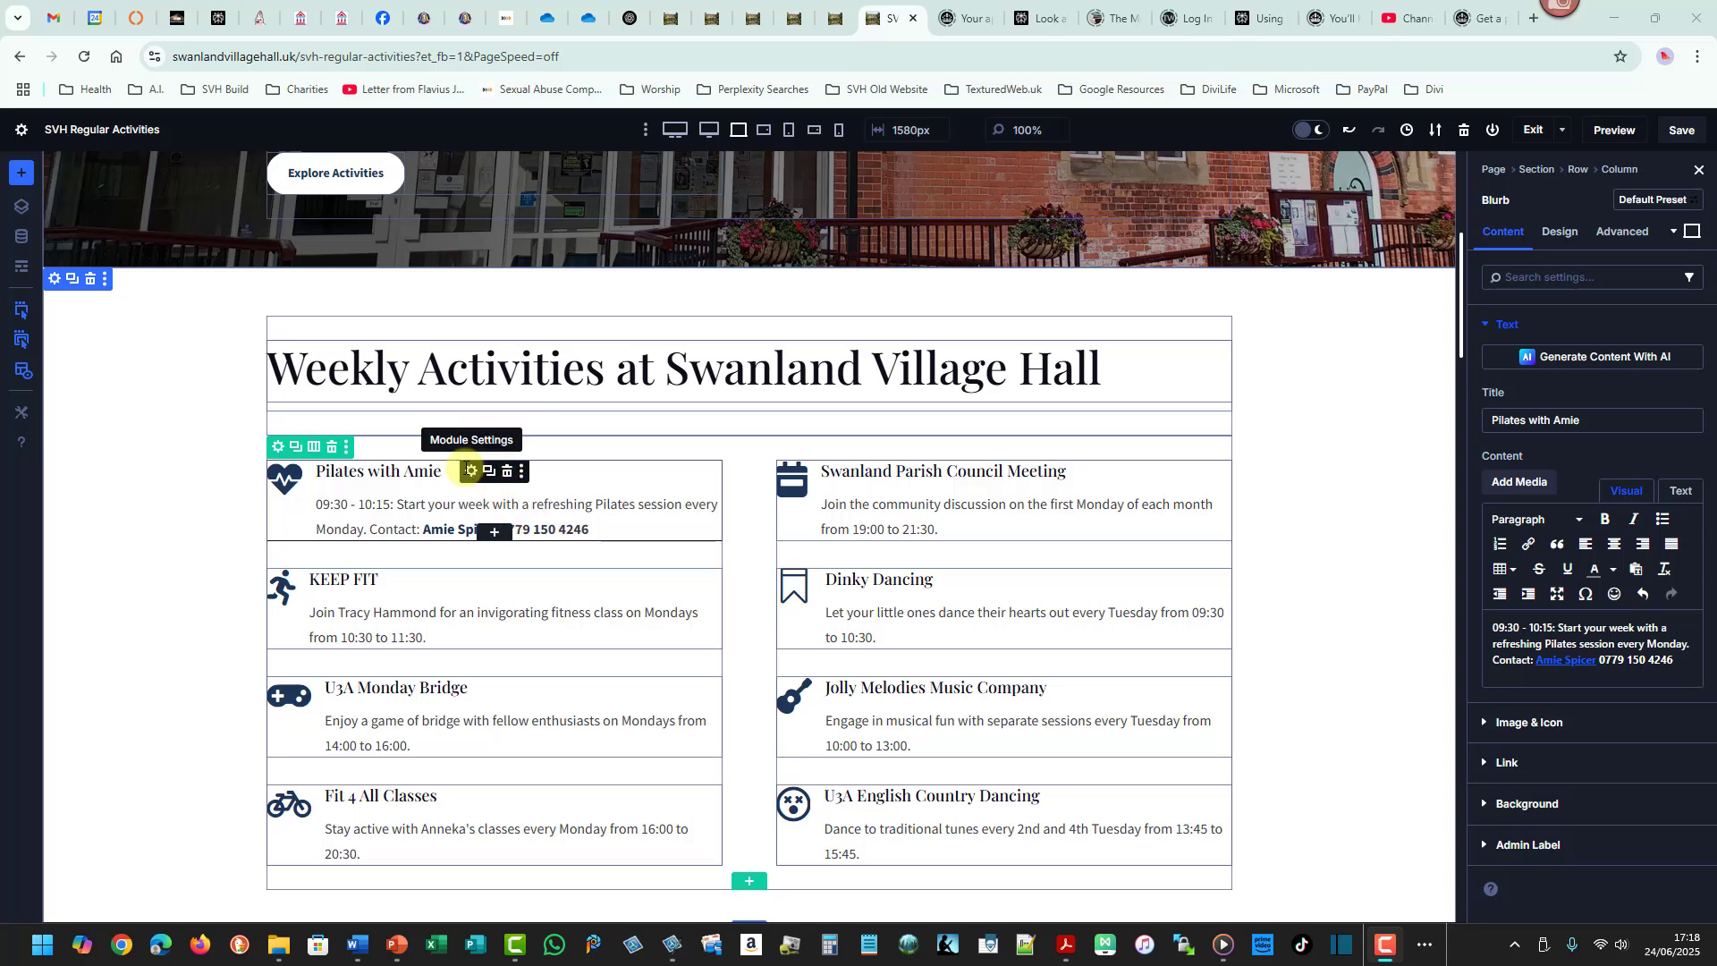
{"action": "left_click", "coordinate": [21, 367]}
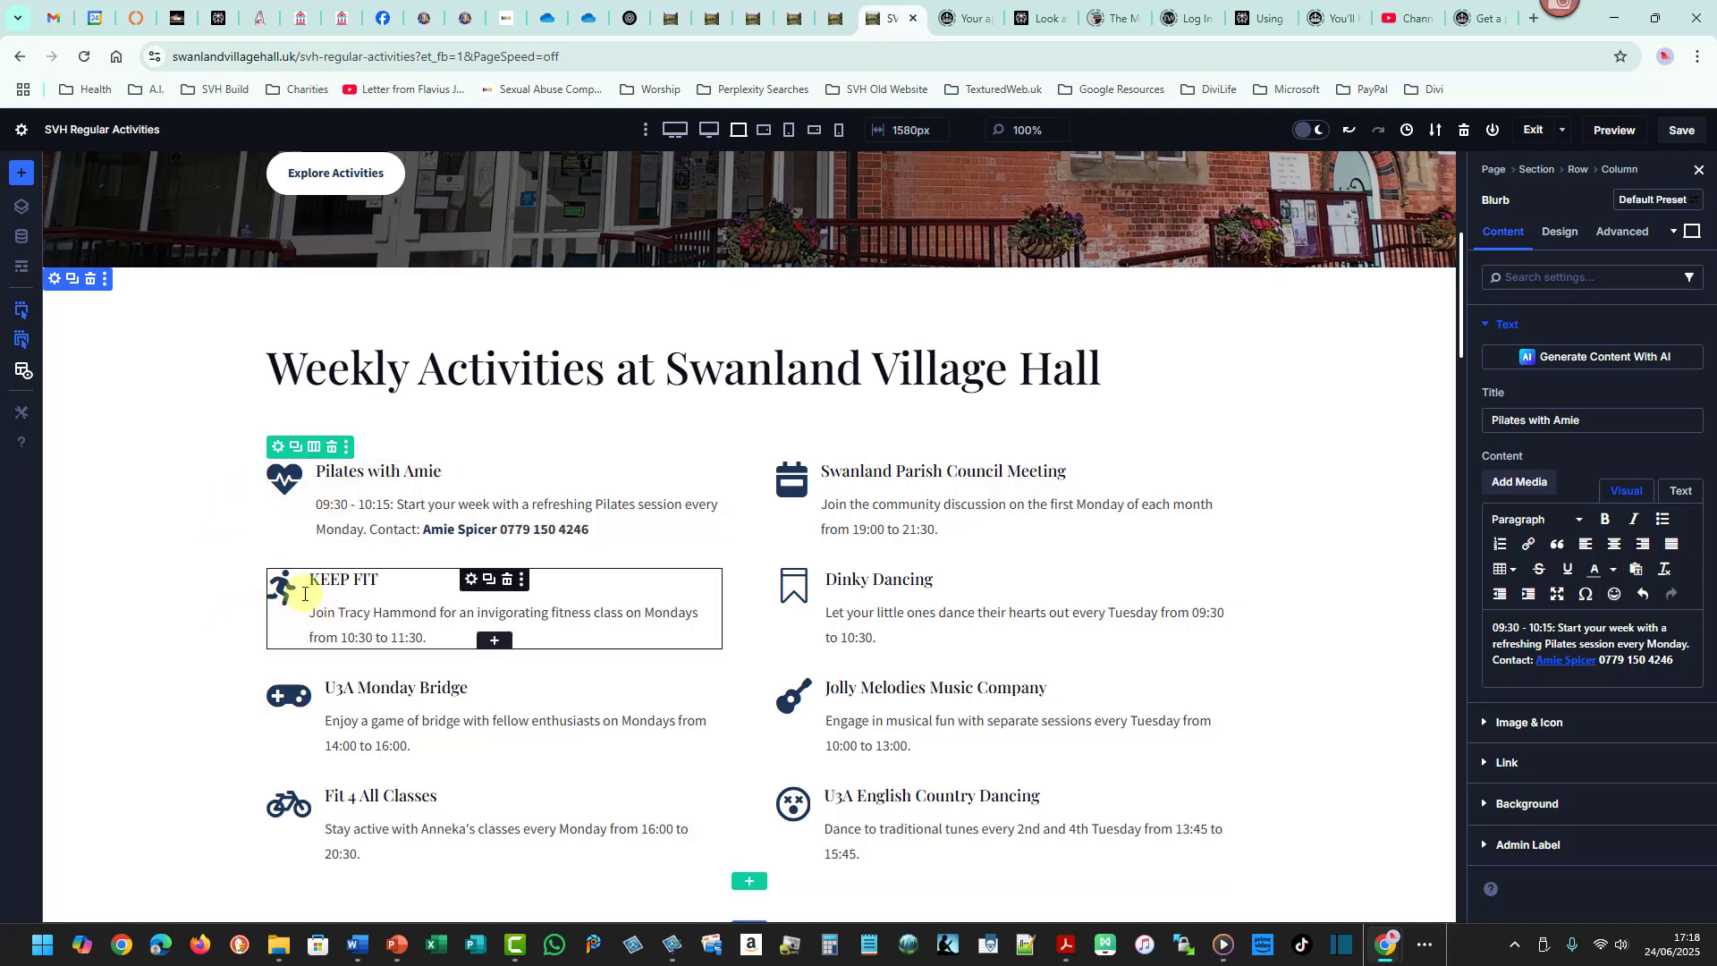
{"action": "left_click", "coordinate": [22, 370]}
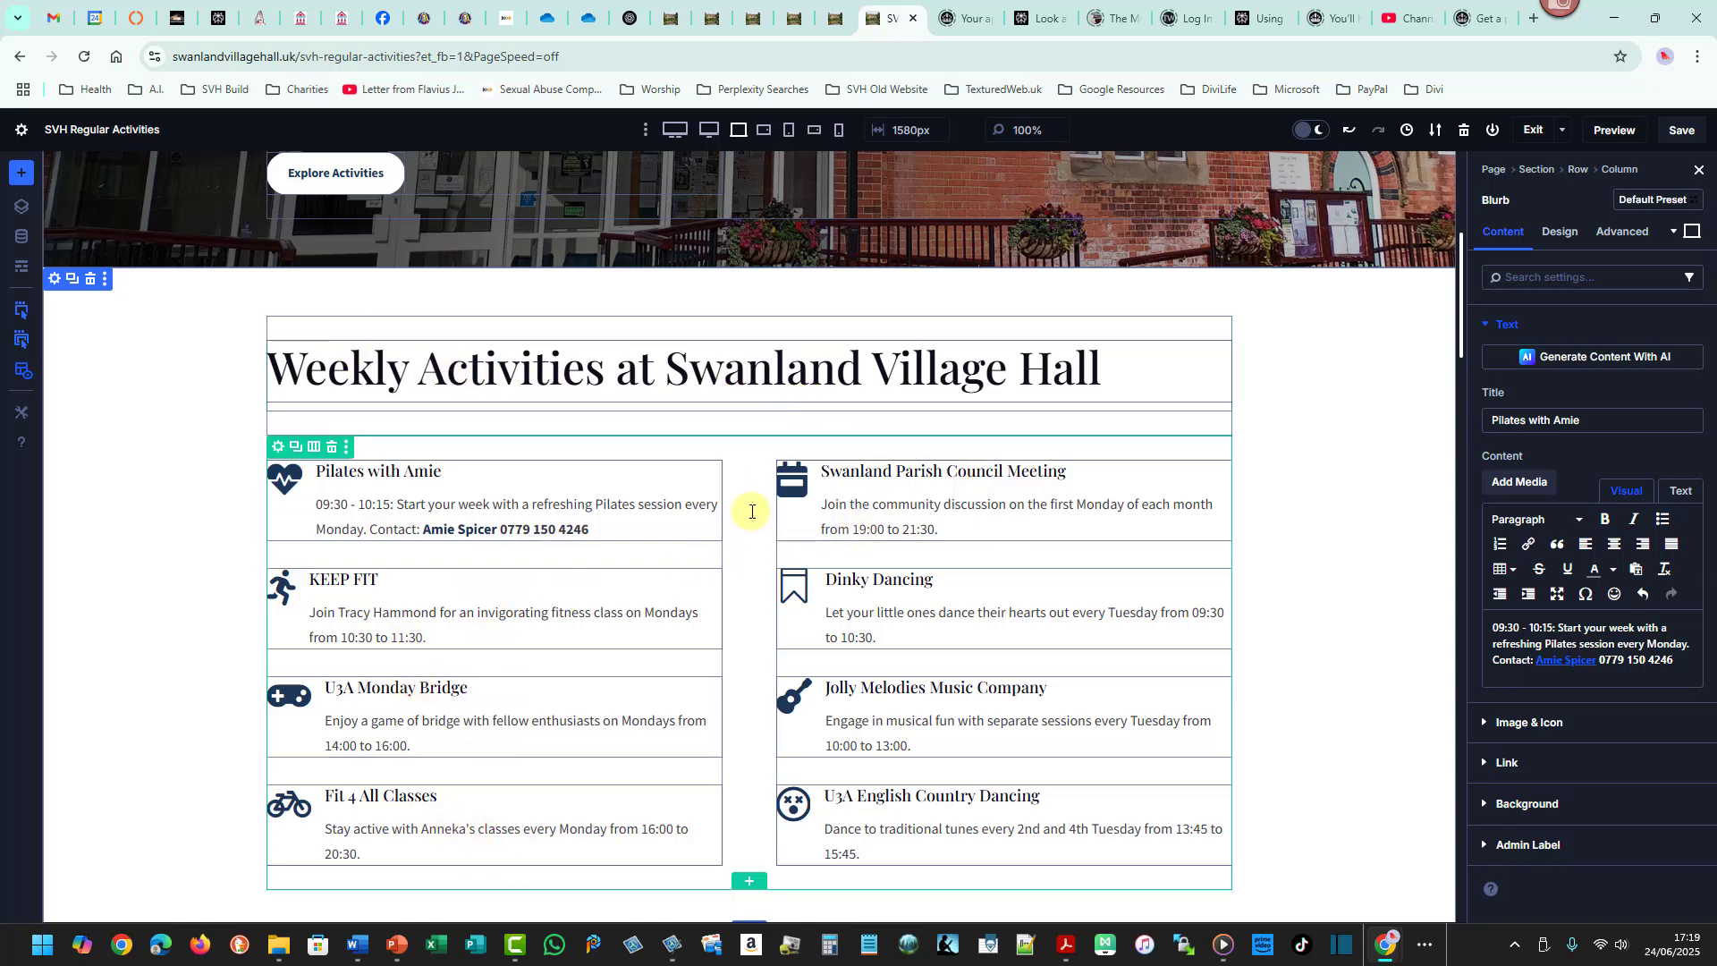
{"action": "left_click", "coordinate": [22, 371]}
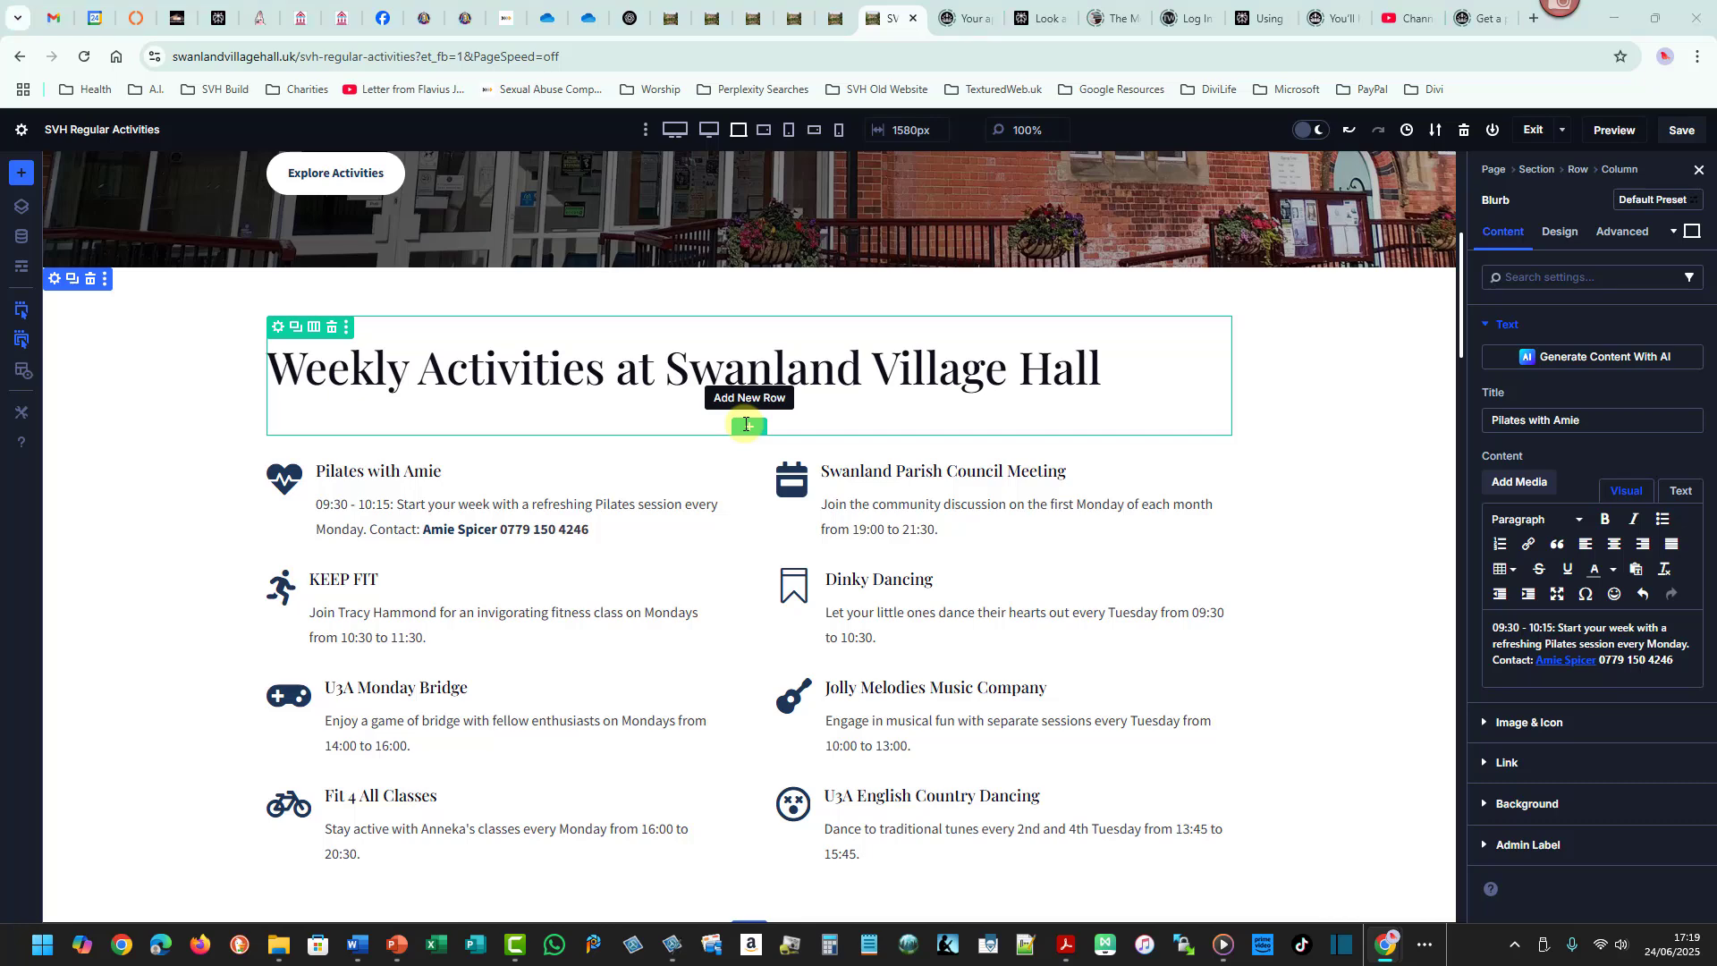
- Switch to the Word schedule and examine the Pilates and other Monday rows
{"action": "key", "text": "alt+Tab"}
{"action": "key", "text": "Tab"}
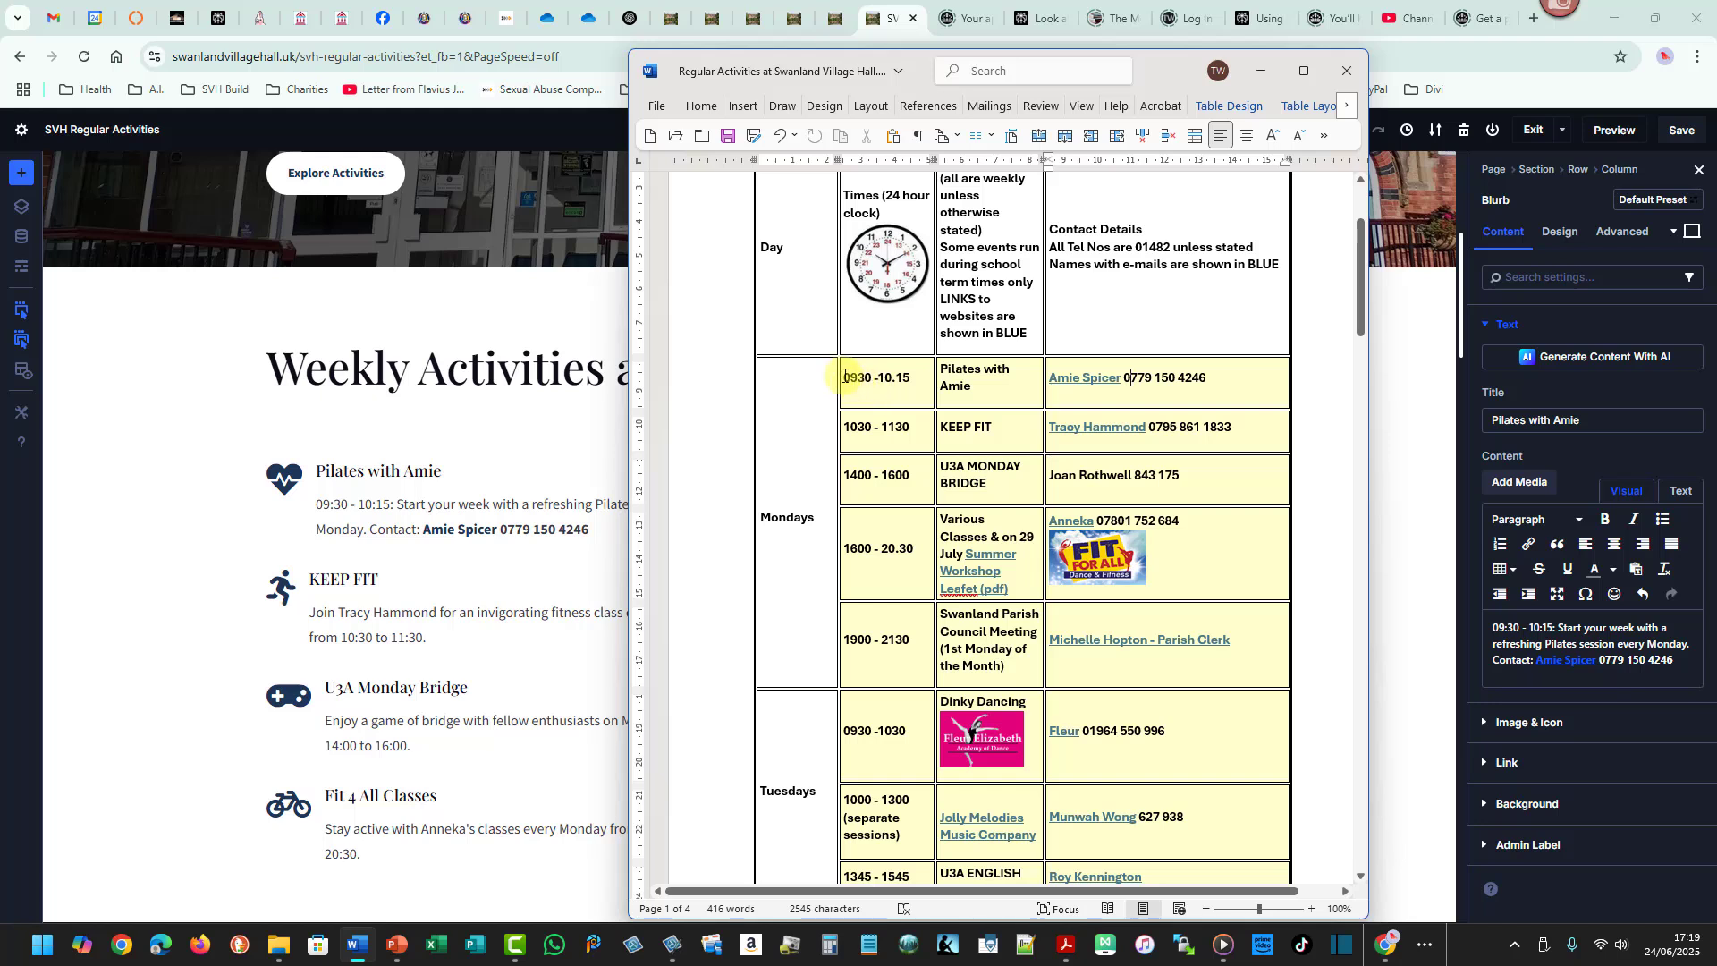
{"action": "left_click_drag", "start_coordinate": [848, 378], "coordinate": [1189, 380]}
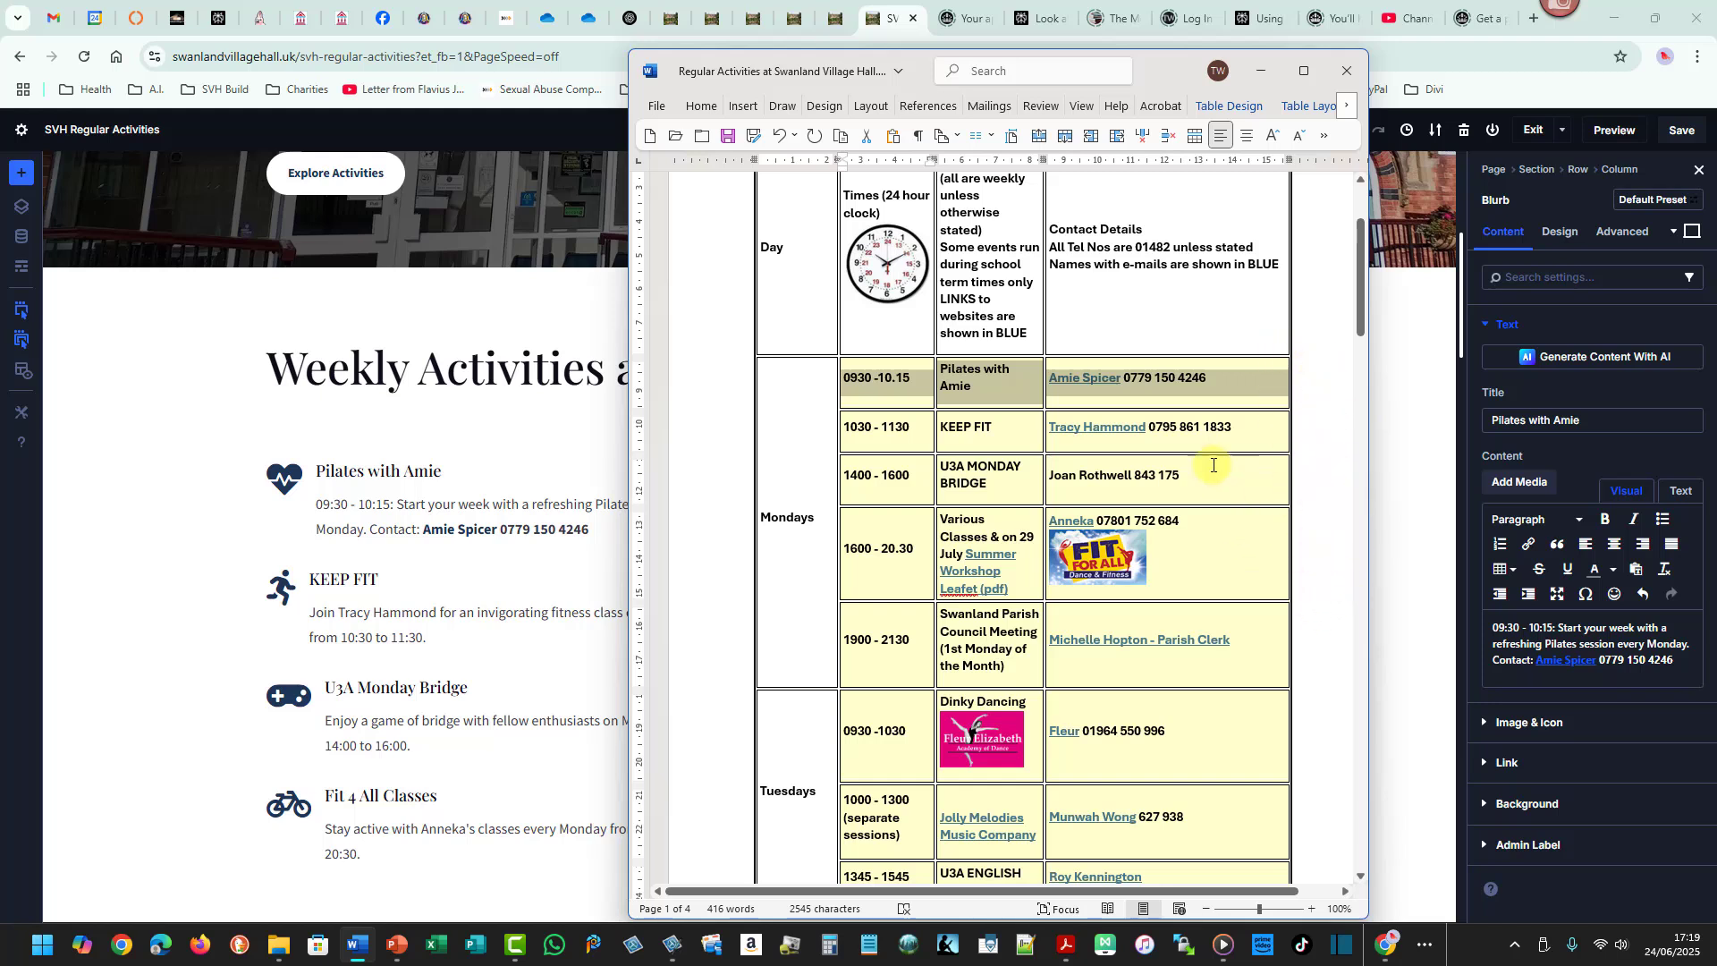
{"action": "left_click", "coordinate": [1087, 554]}
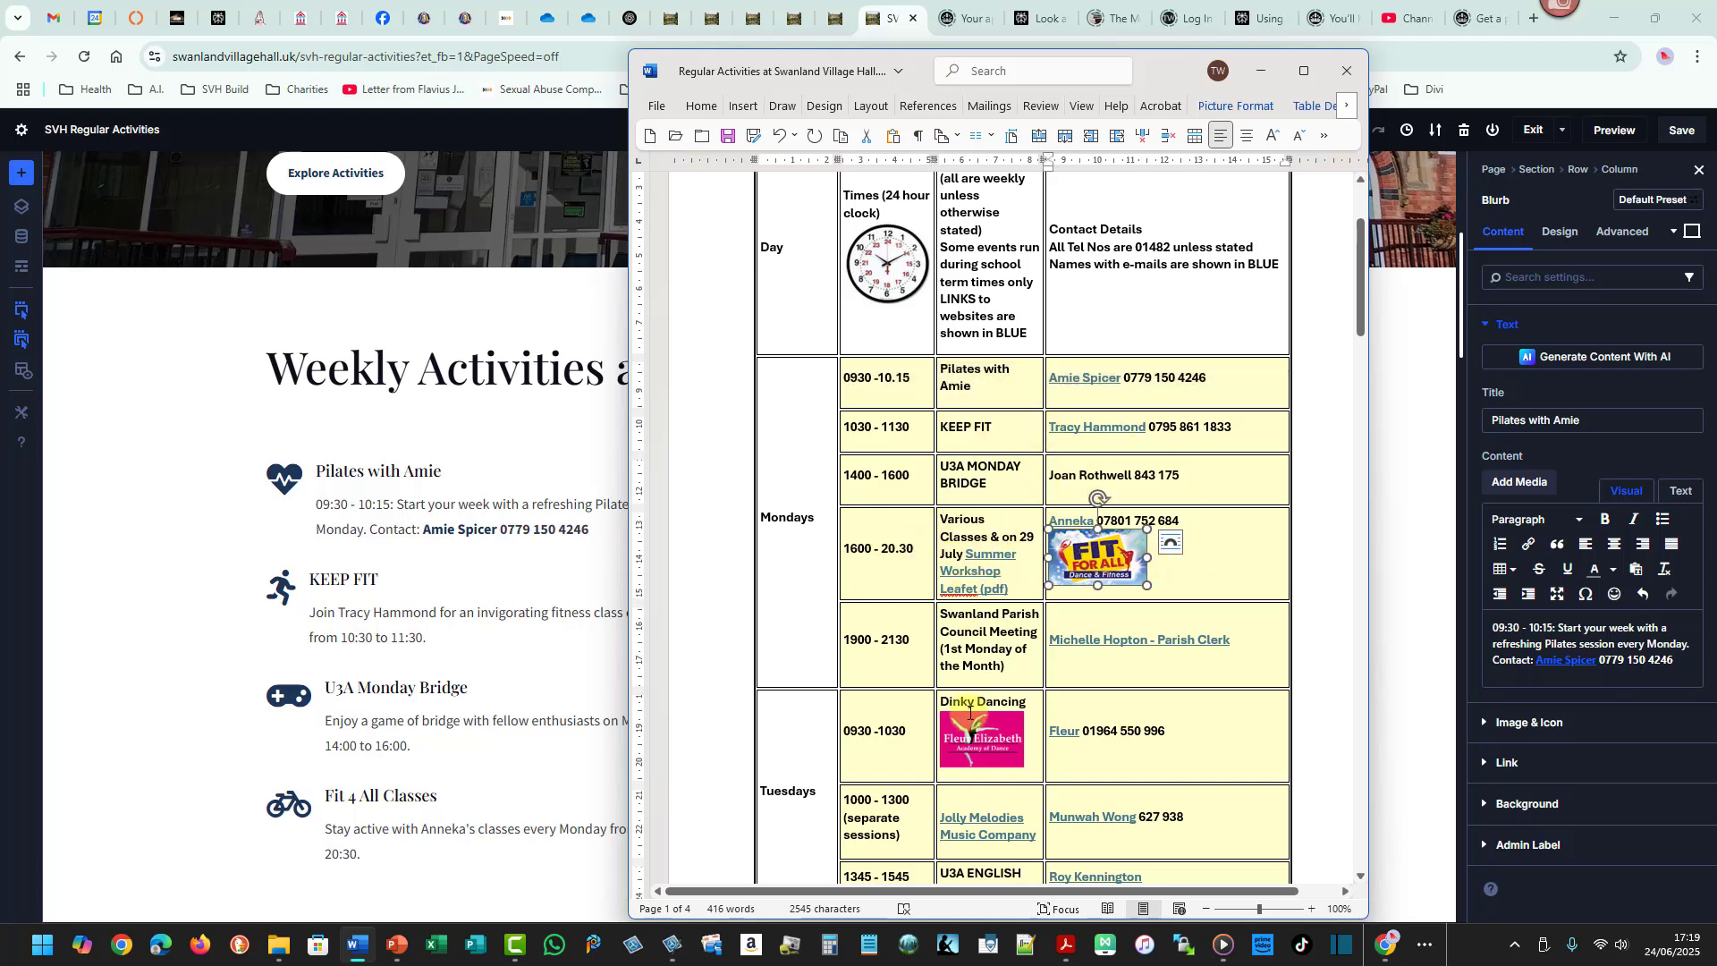
{"action": "left_click", "coordinate": [983, 735]}
{"action": "left_click", "coordinate": [1092, 580]}
{"action": "key", "text": "alt+Tab"}
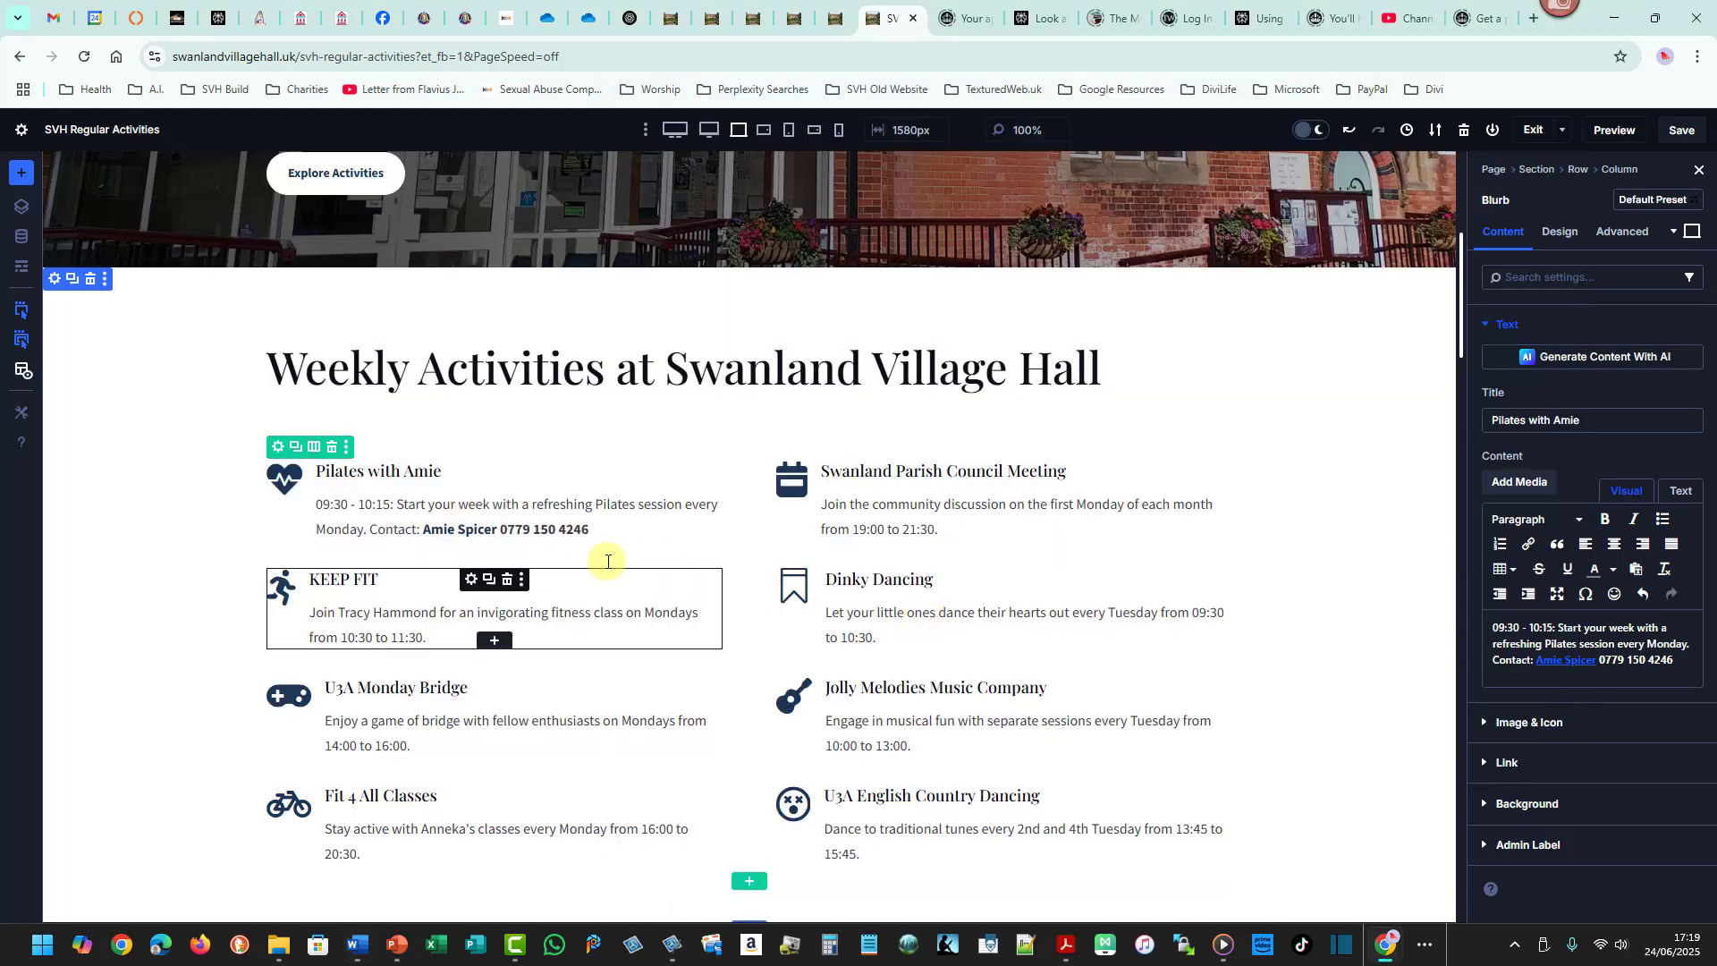
- Insert a new narrow-wide-narrow three-column row below the page heading
{"action": "left_click", "coordinate": [754, 420]}
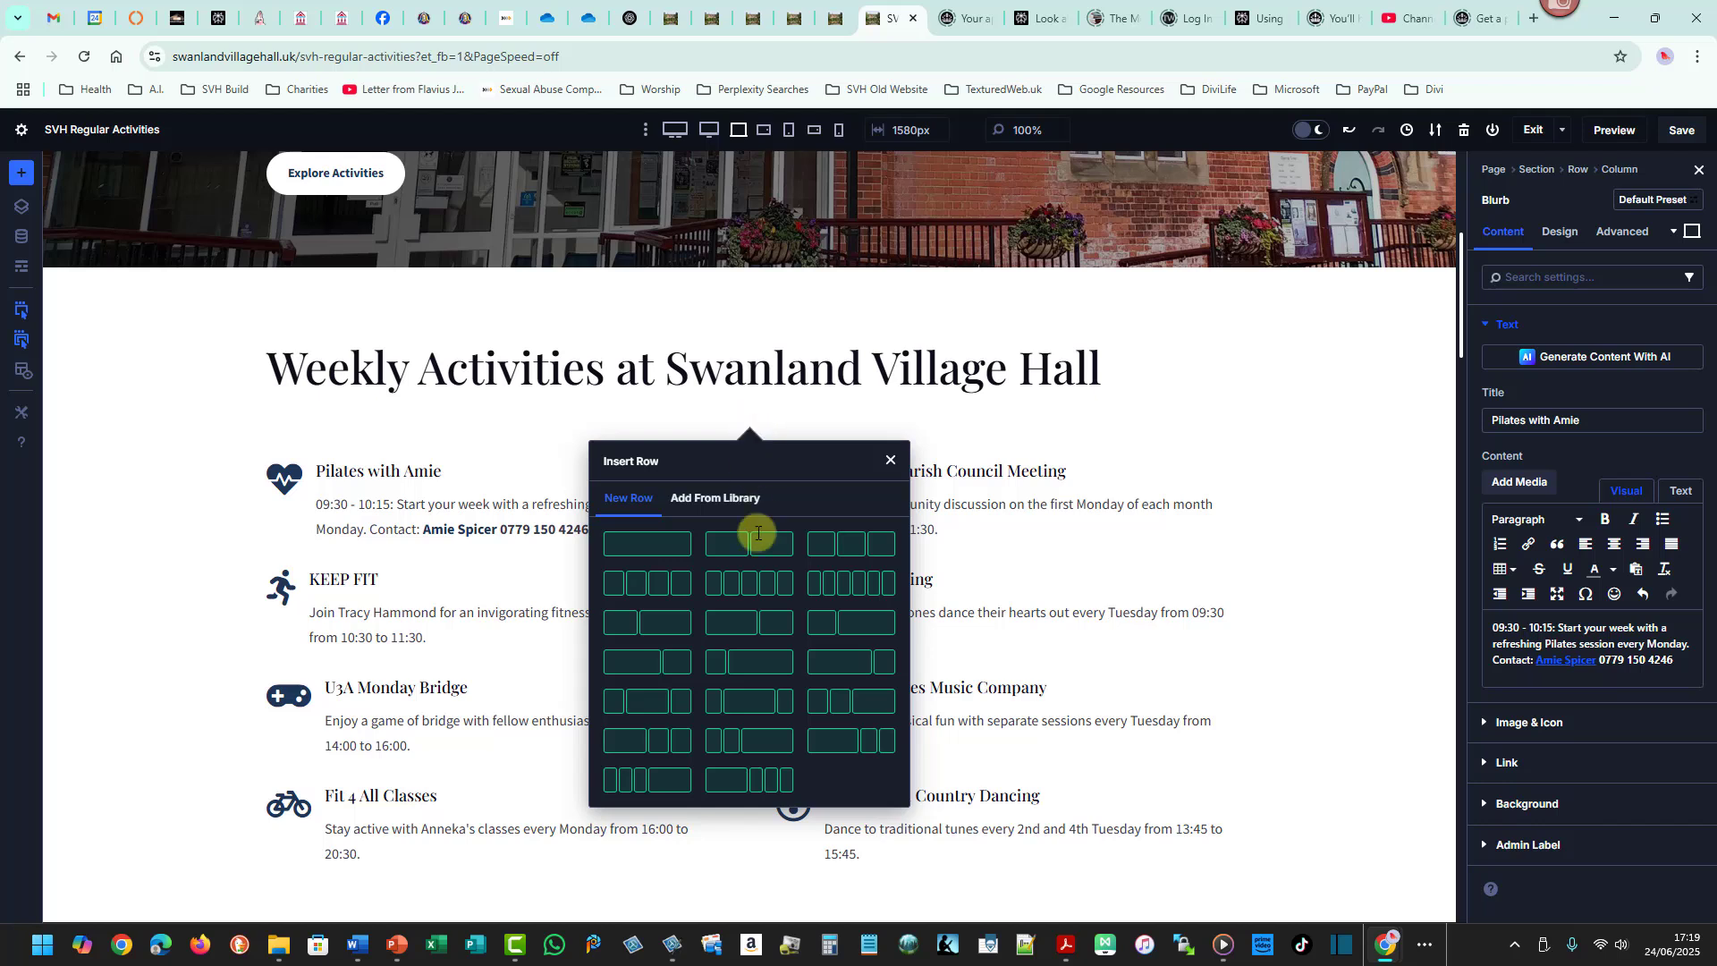
{"action": "left_click", "coordinate": [746, 702]}
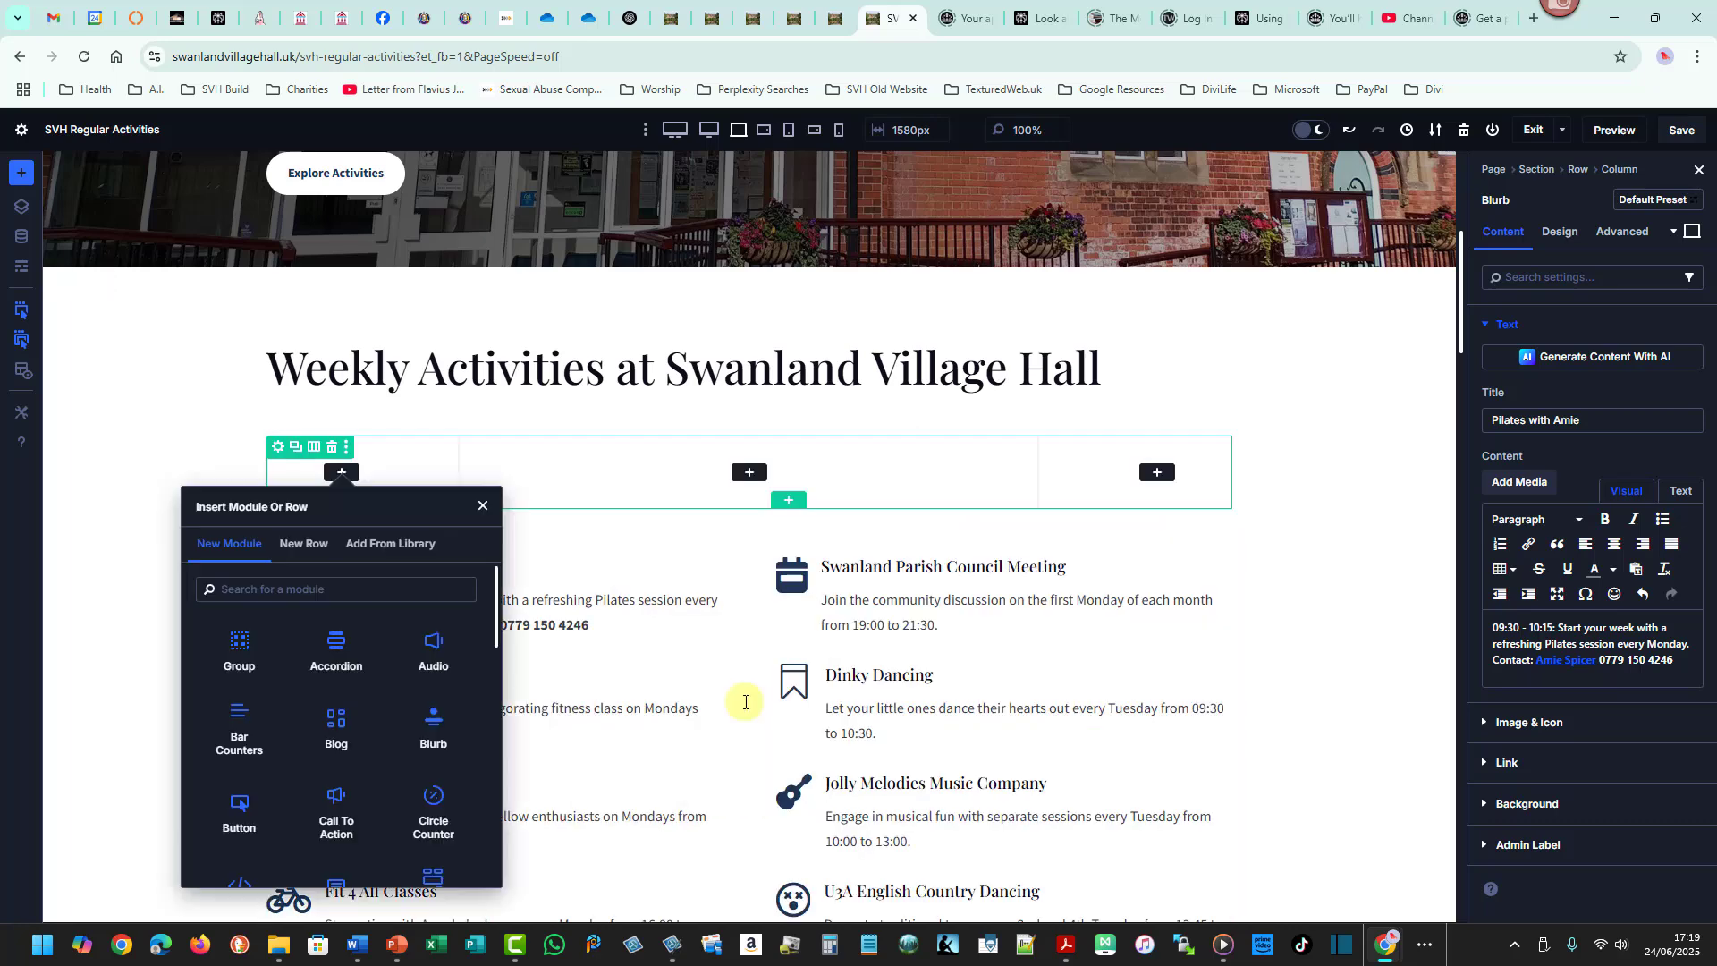
{"action": "left_click", "coordinate": [484, 506]}
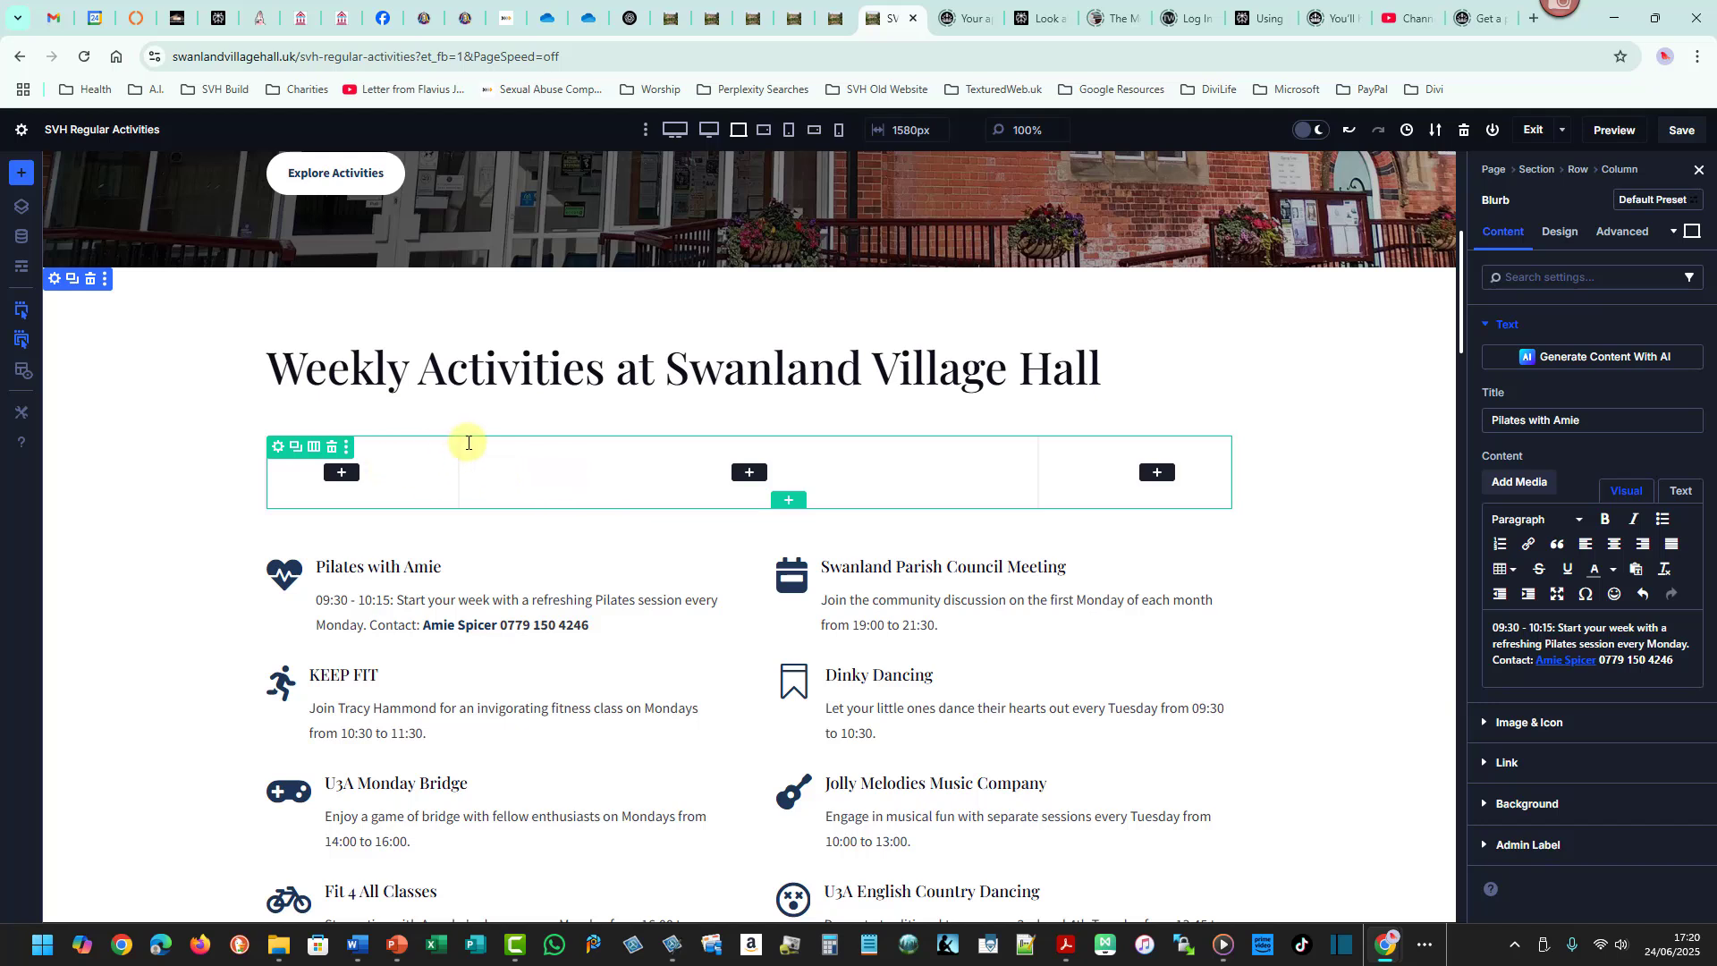
{"action": "left_click_drag", "start_coordinate": [467, 442], "coordinate": [1018, 501]}
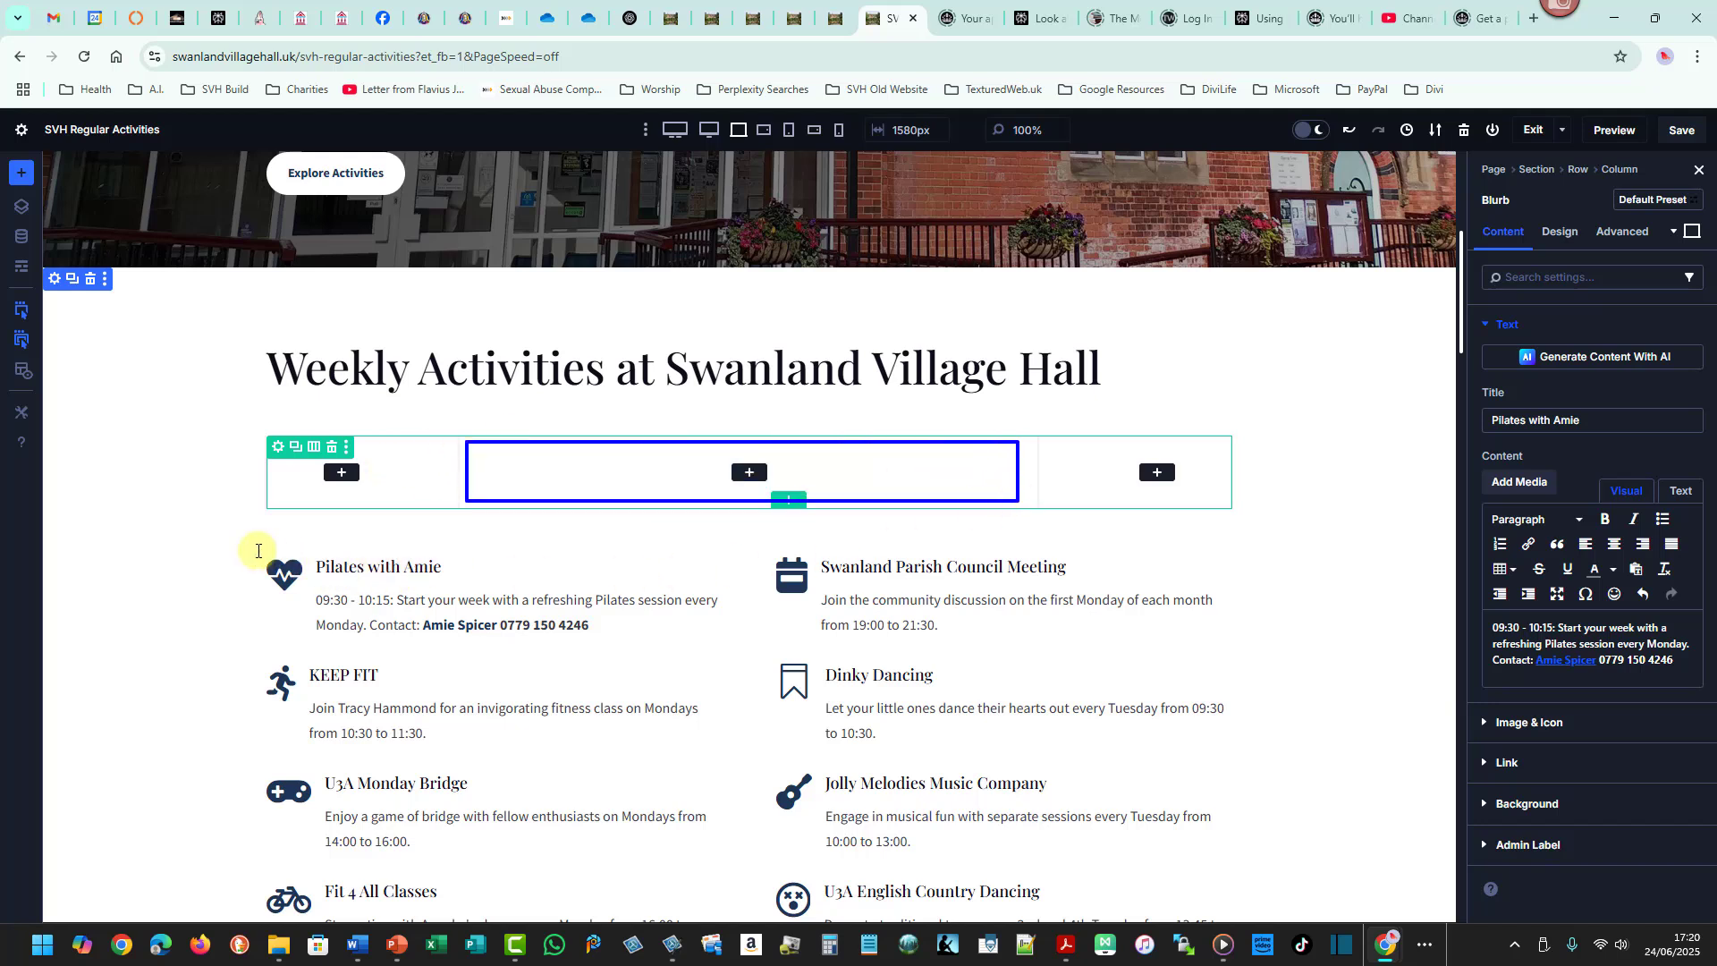
{"action": "left_click_drag", "start_coordinate": [257, 549], "coordinate": [730, 648]}
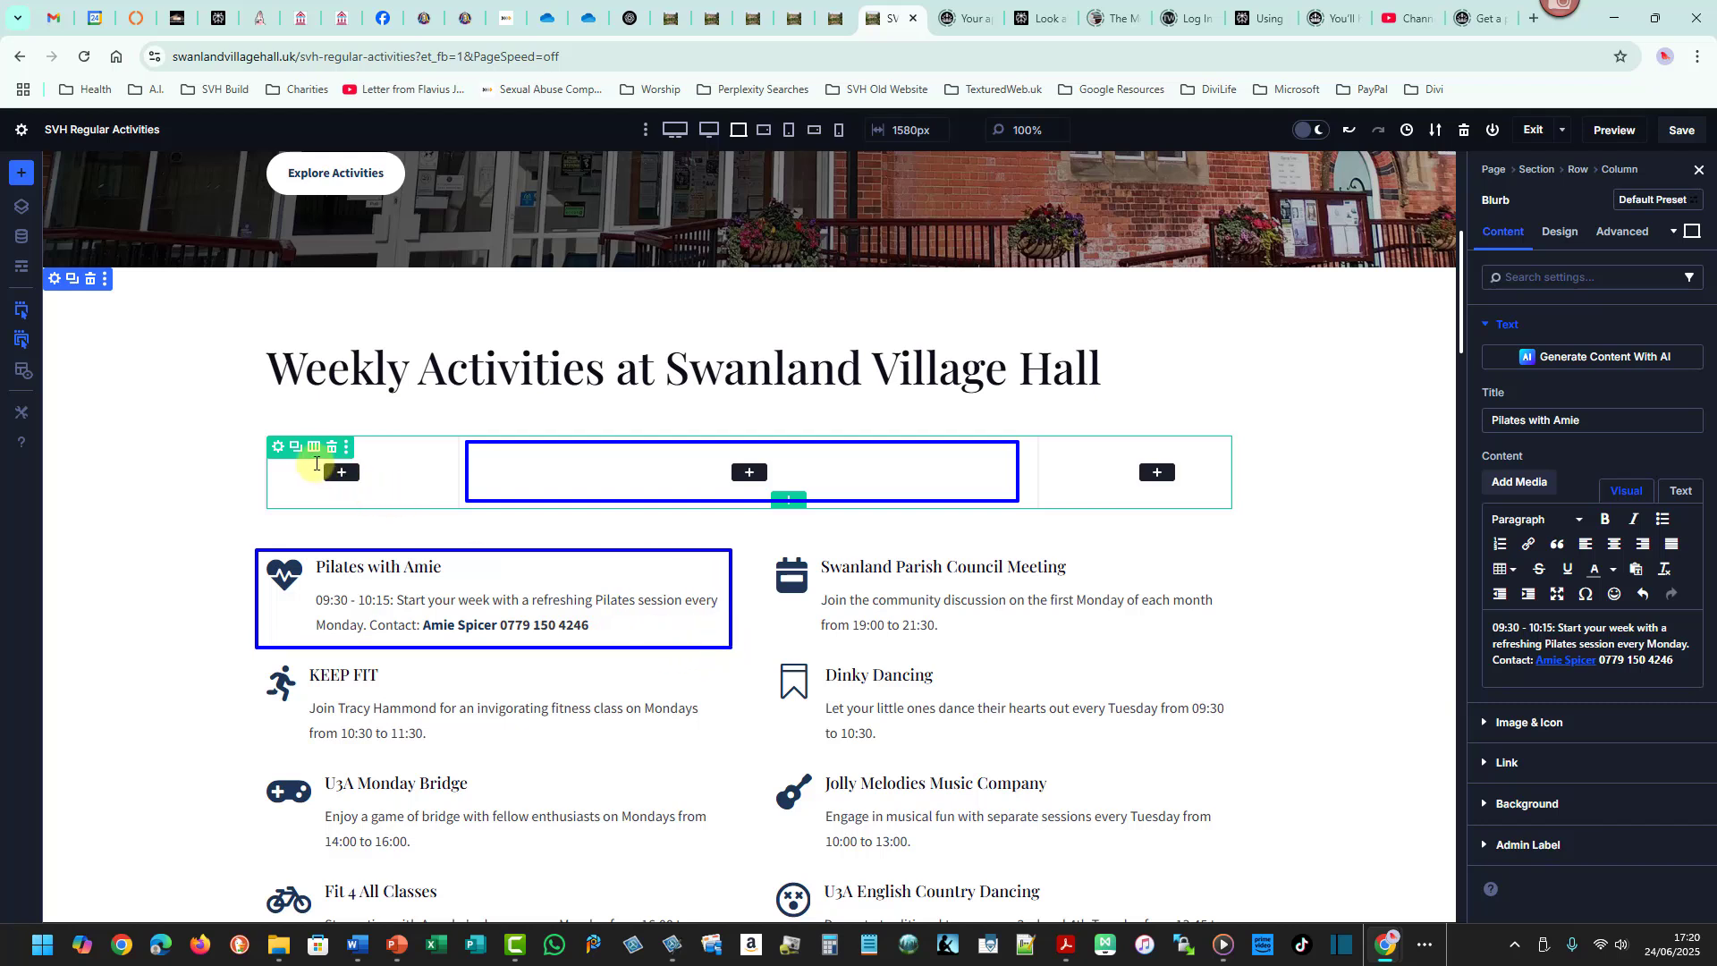
{"action": "mouse_move", "coordinate": [300, 495]}
{"action": "left_mouse_down"}
{"action": "mouse_move", "coordinate": [374, 485]}
{"action": "mouse_move", "coordinate": [412, 445]}
{"action": "left_mouse_up"}
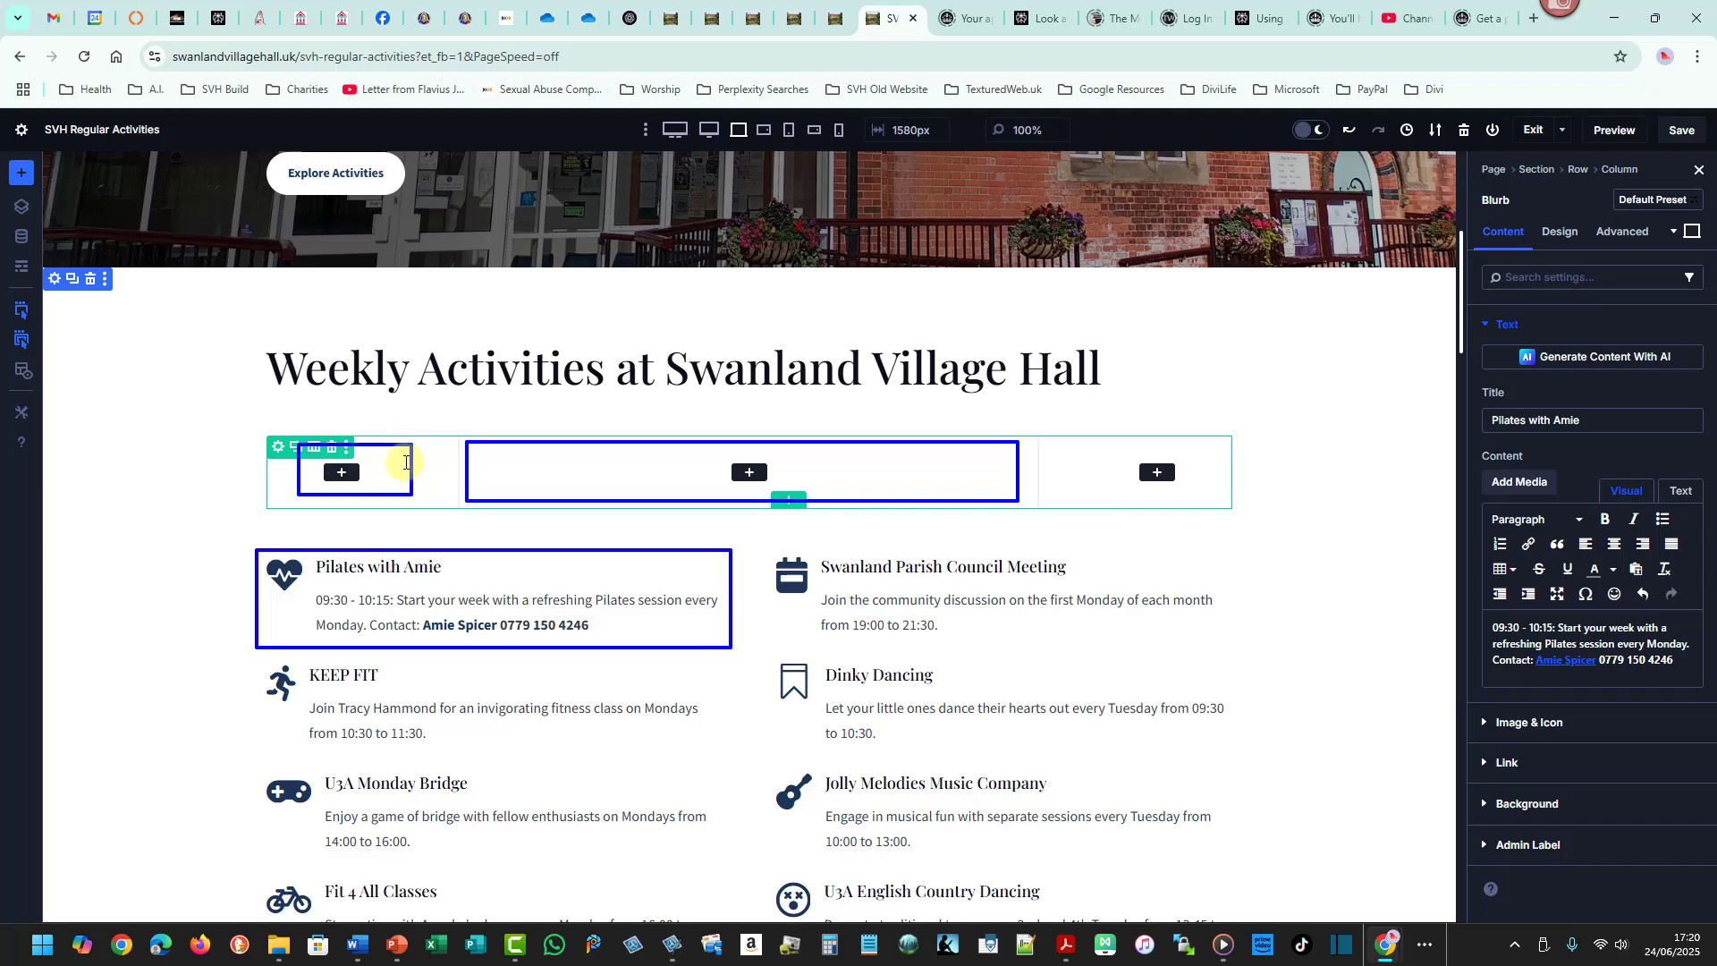
{"action": "left_click_drag", "start_coordinate": [386, 467], "coordinate": [393, 849]}
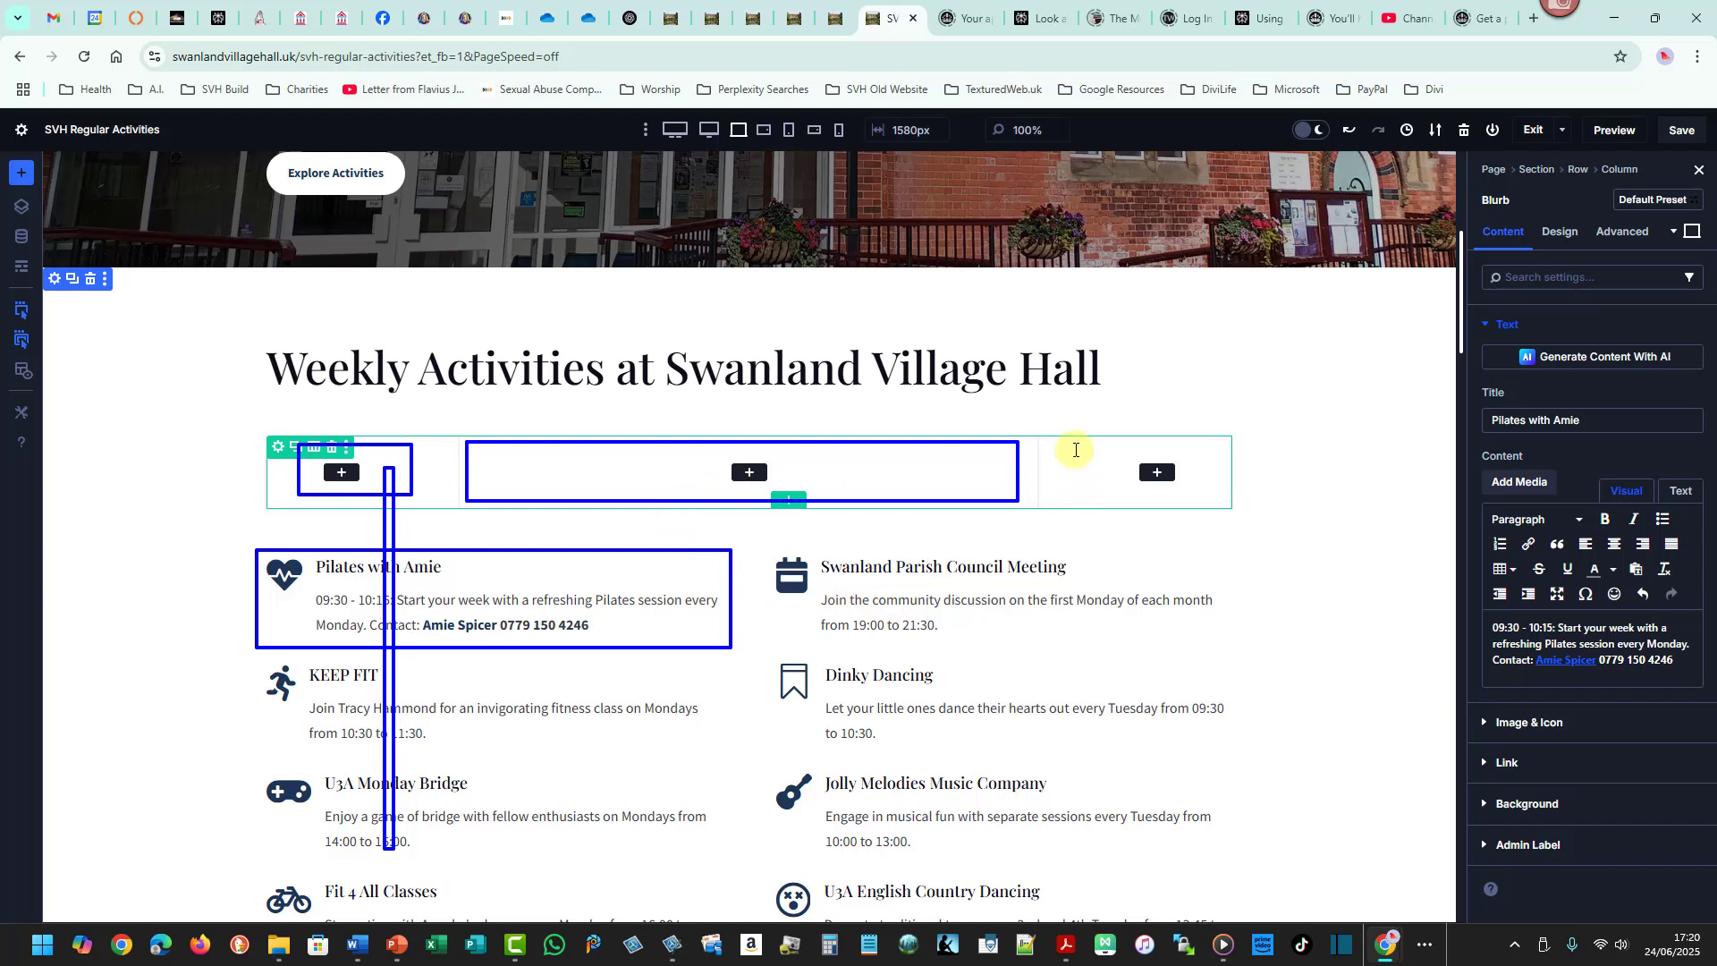
{"action": "left_click_drag", "start_coordinate": [1076, 449], "coordinate": [1206, 503]}
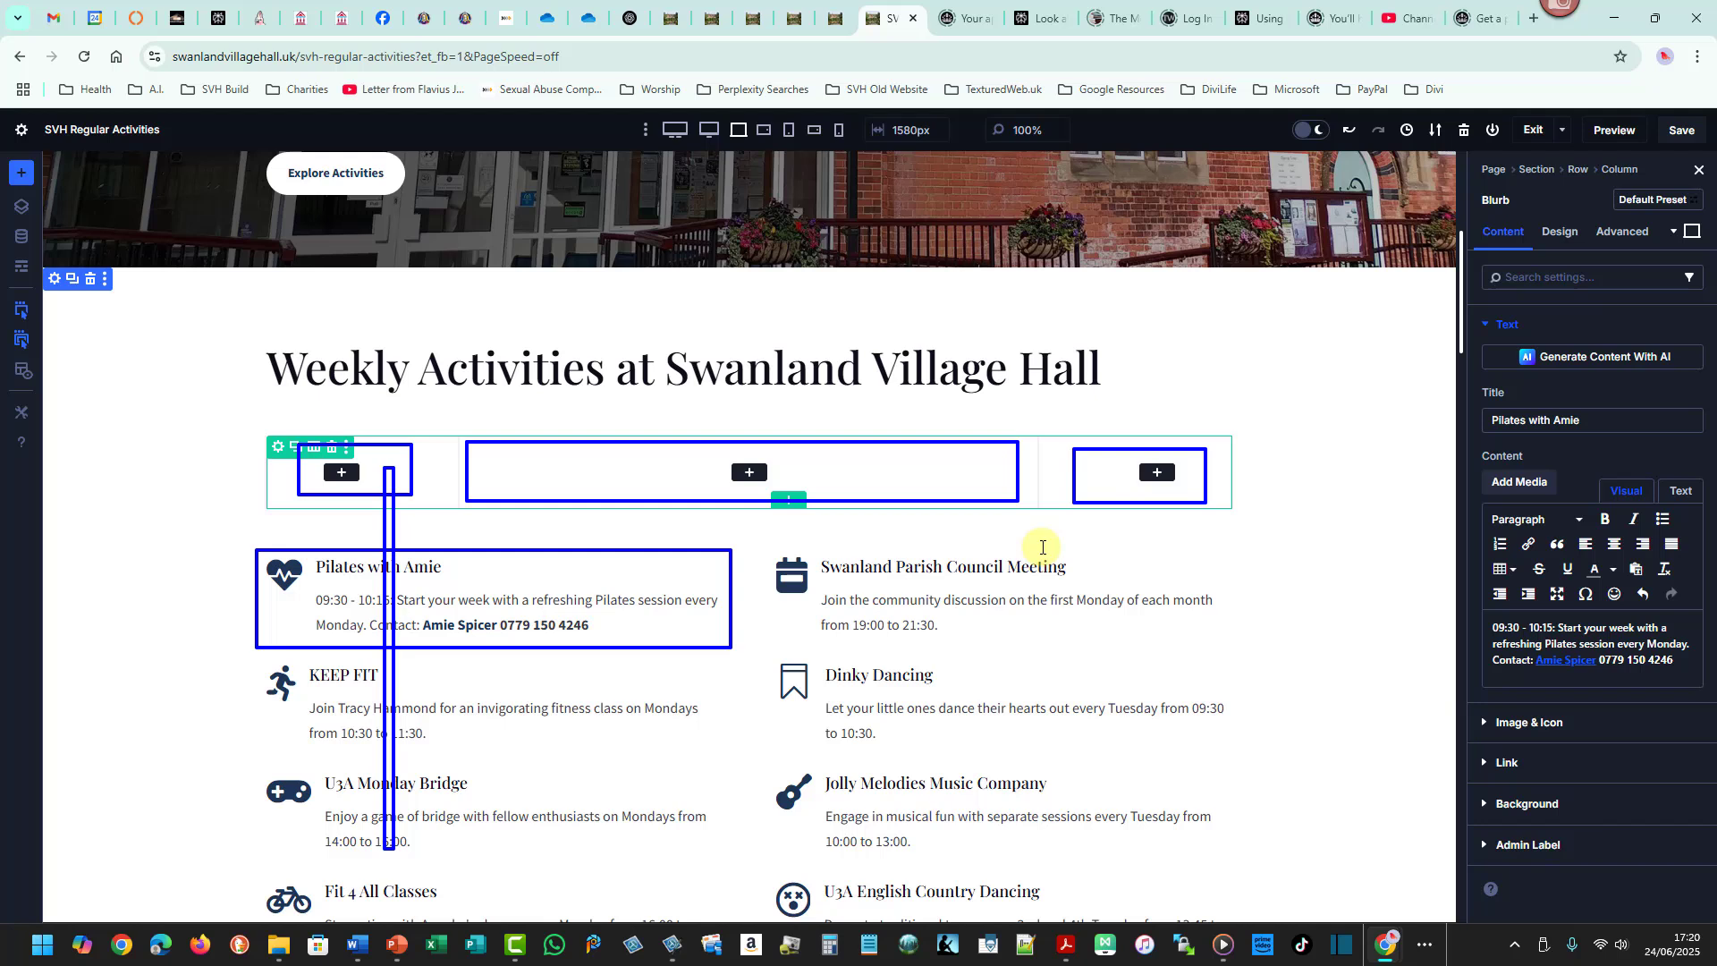
{"action": "key", "text": "Escape"}
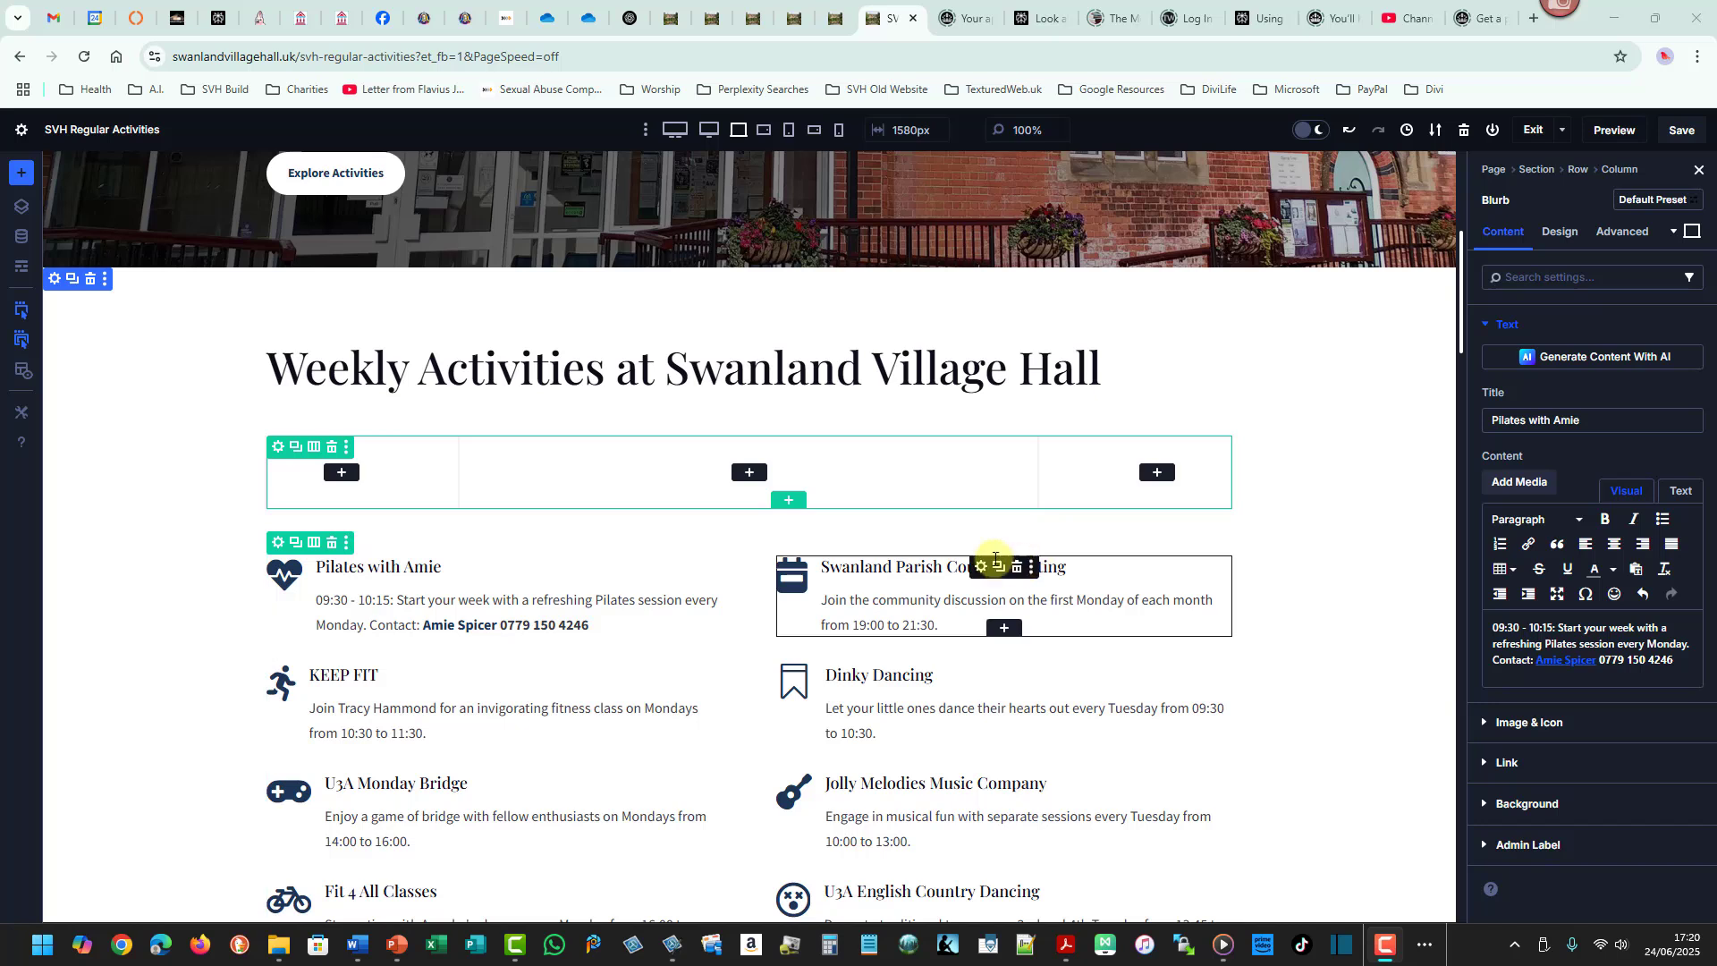
{"action": "left_click", "coordinate": [788, 503]}
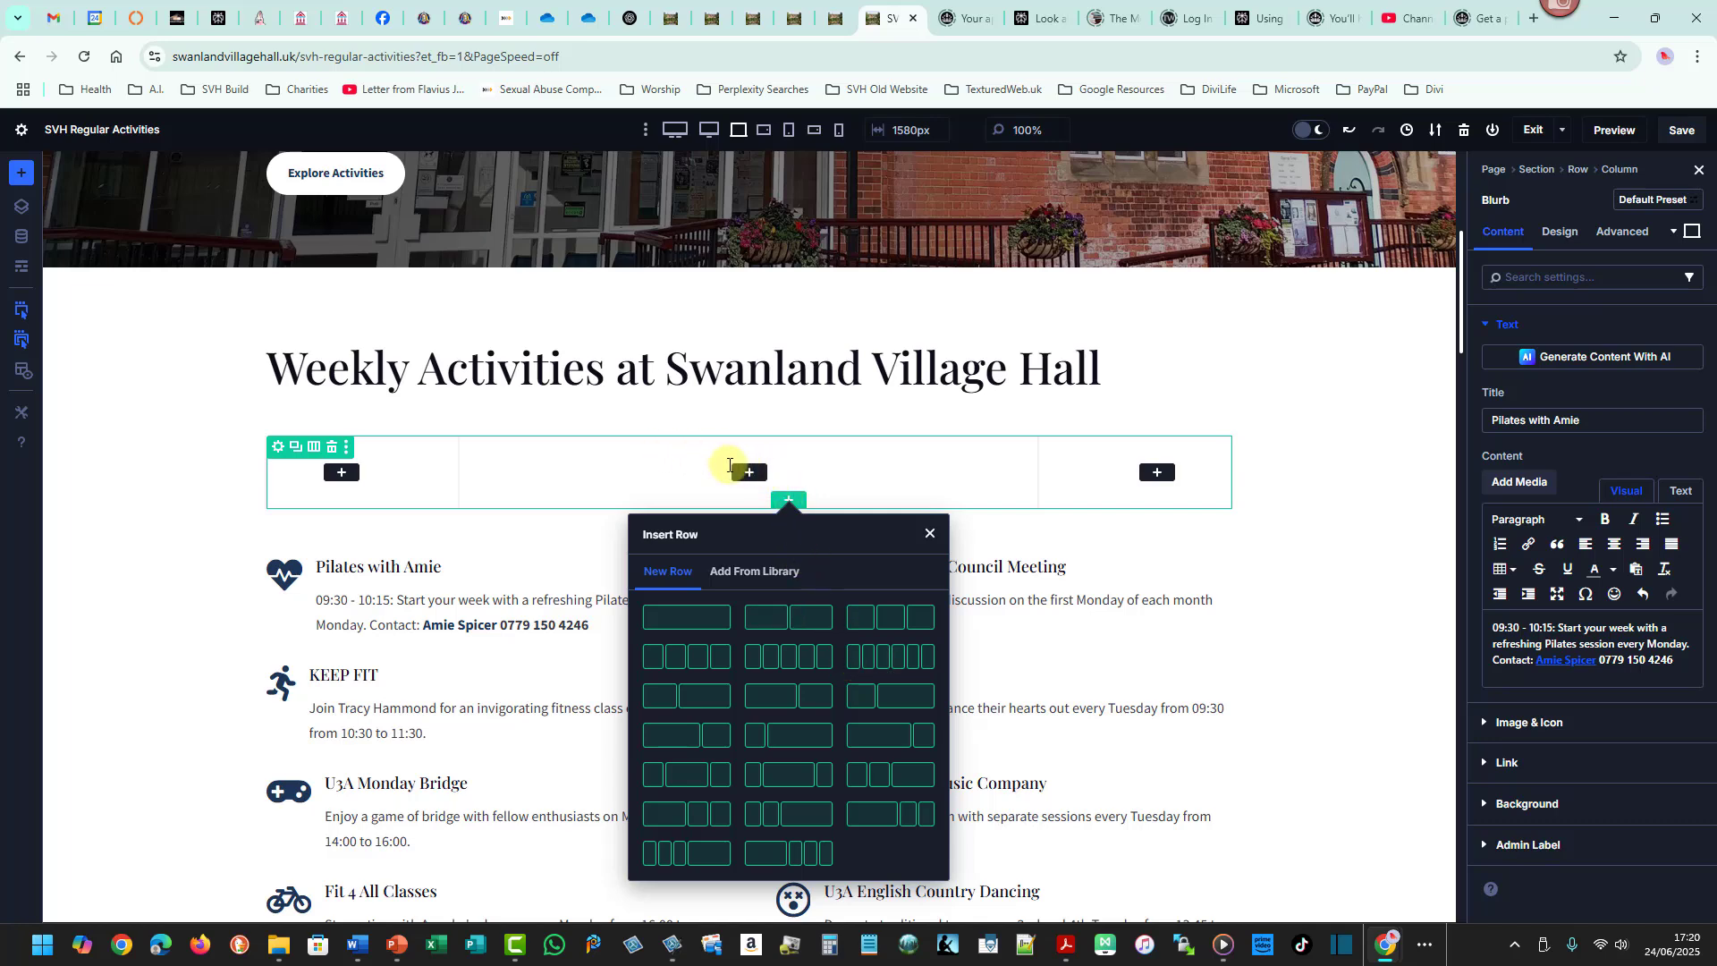
{"action": "left_click", "coordinate": [698, 472]}
{"action": "left_click", "coordinate": [746, 472]}
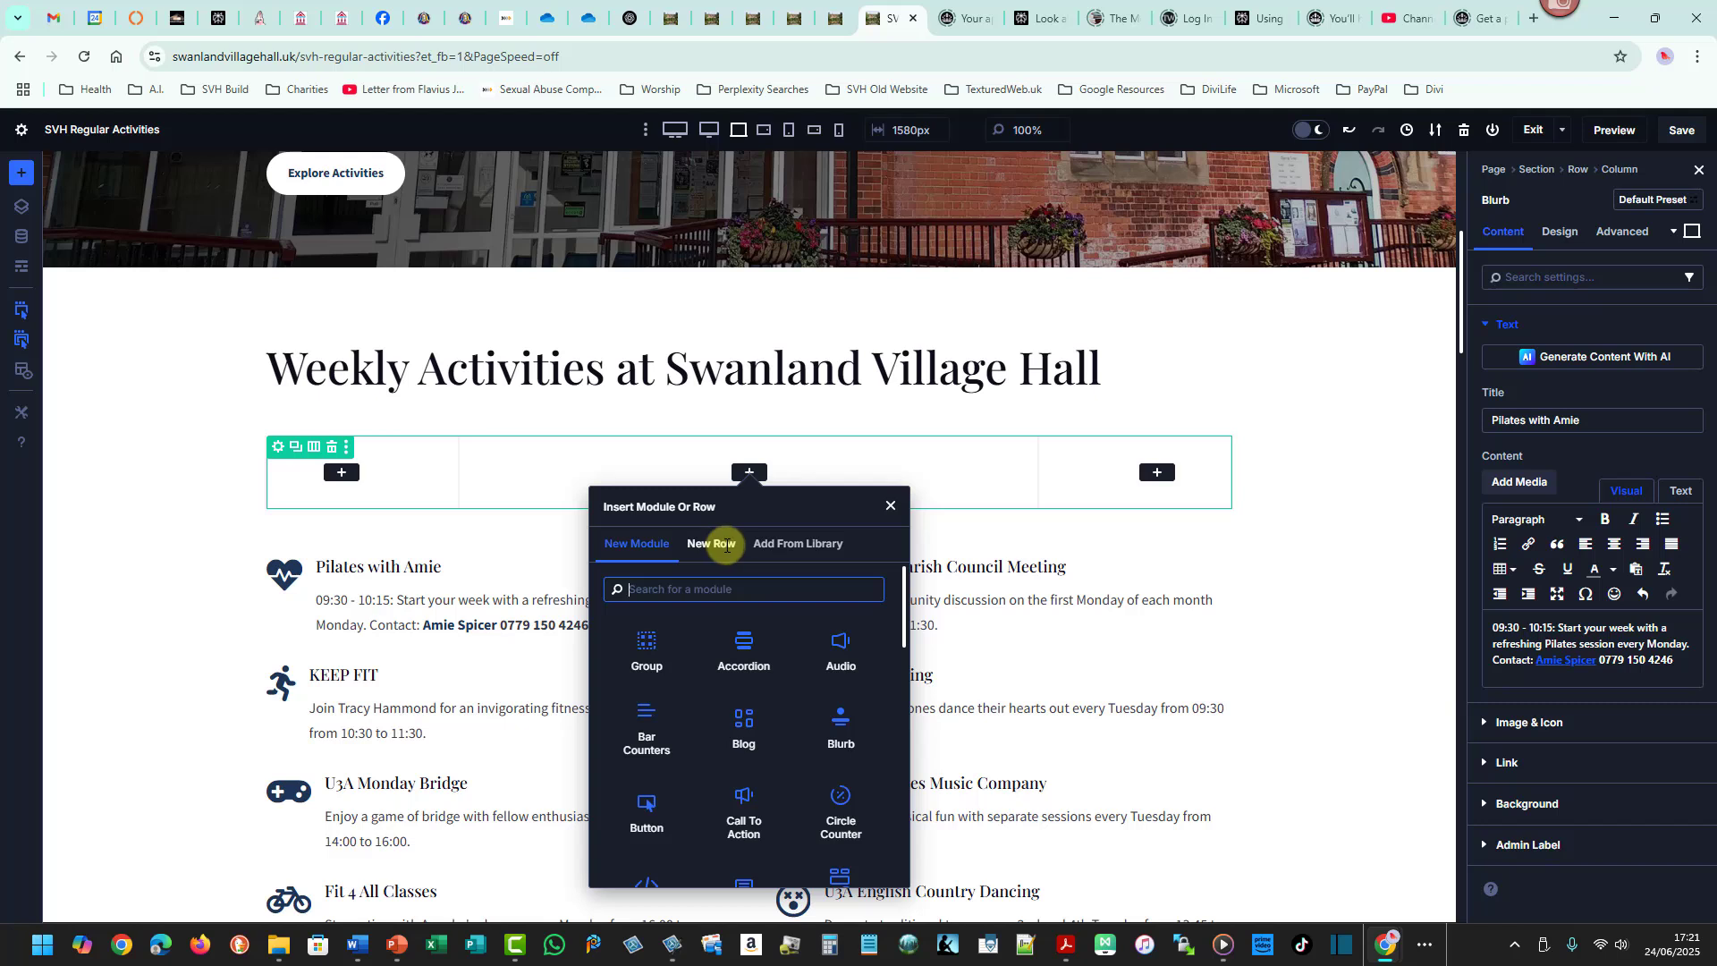
{"action": "left_click", "coordinate": [1349, 374]}
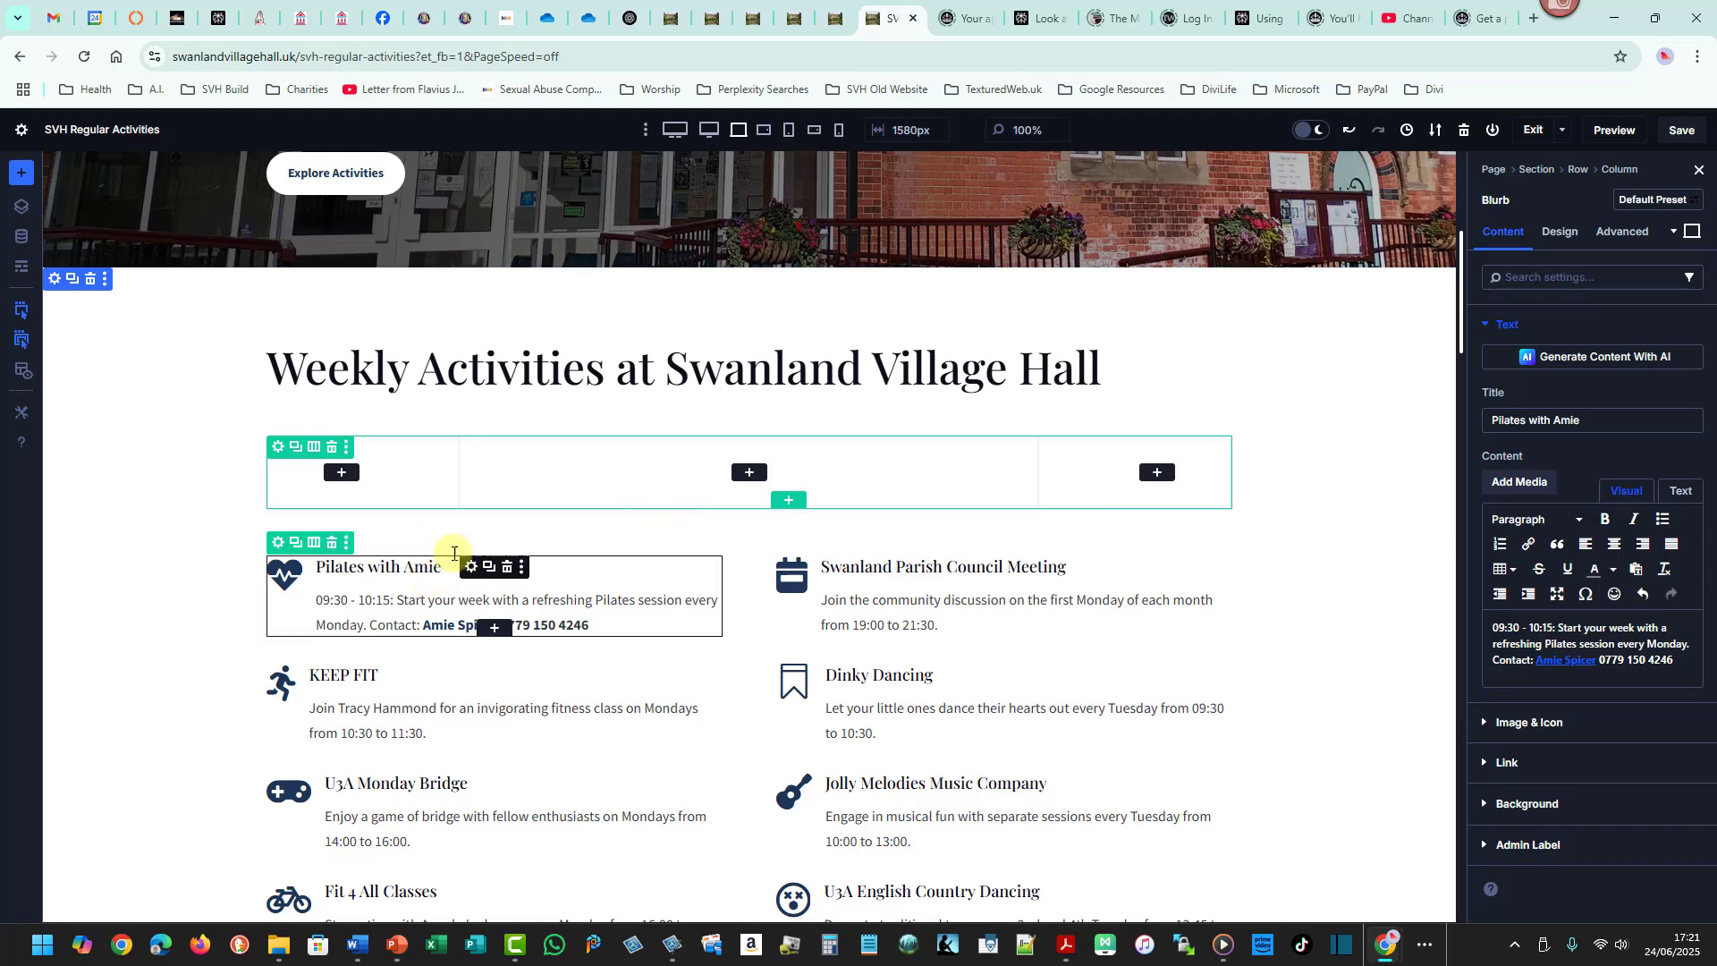
- Move the Pilates with Amie blurb into the middle column of the new row
{"action": "left_click", "coordinate": [785, 576]}
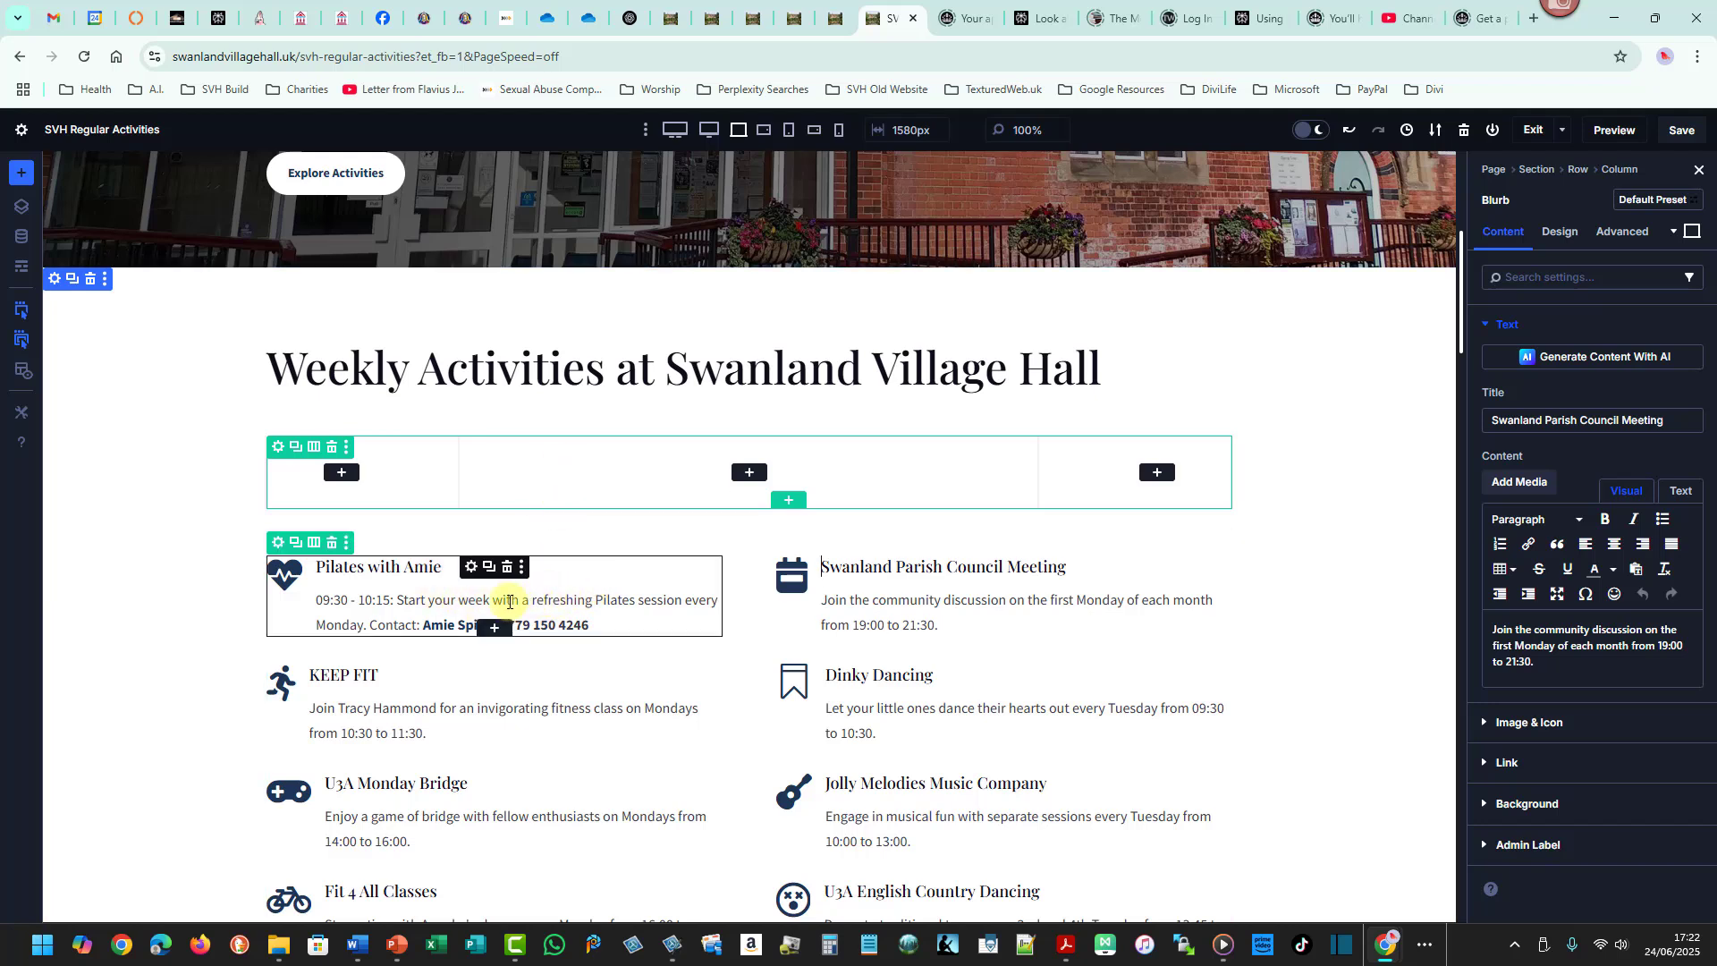
{"action": "left_click_drag", "start_coordinate": [487, 602], "coordinate": [697, 472]}
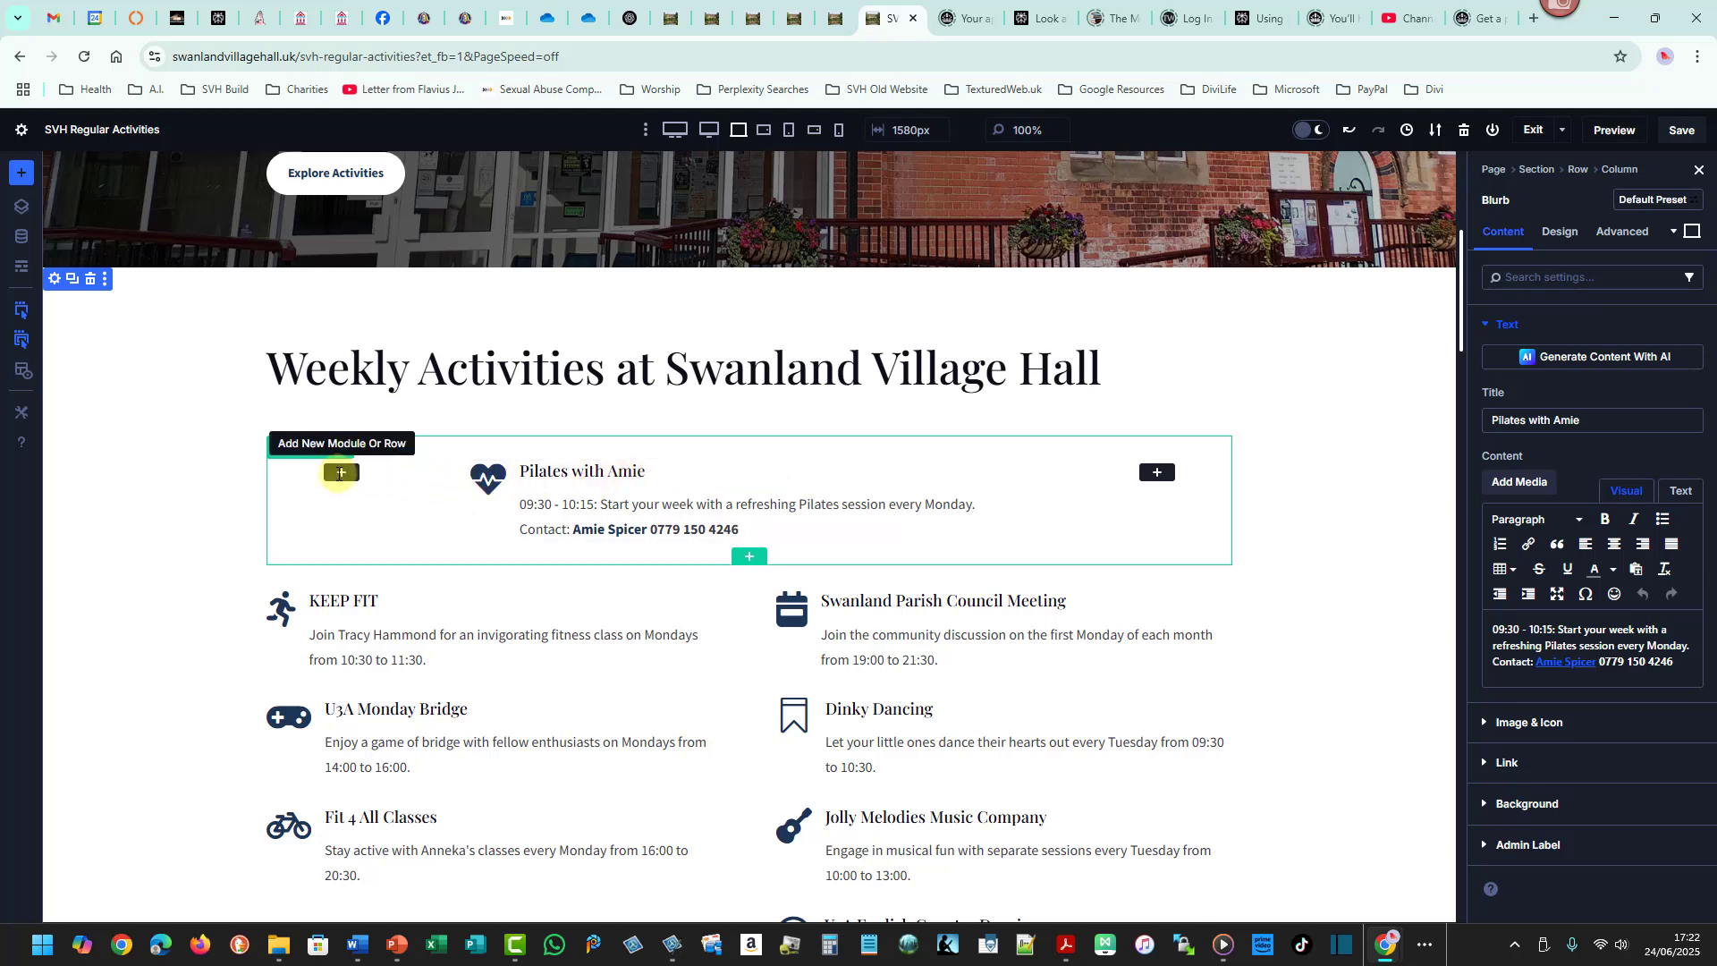
- Insert a Text module into the new row's first column, then delete it
{"action": "left_click", "coordinate": [339, 473]}
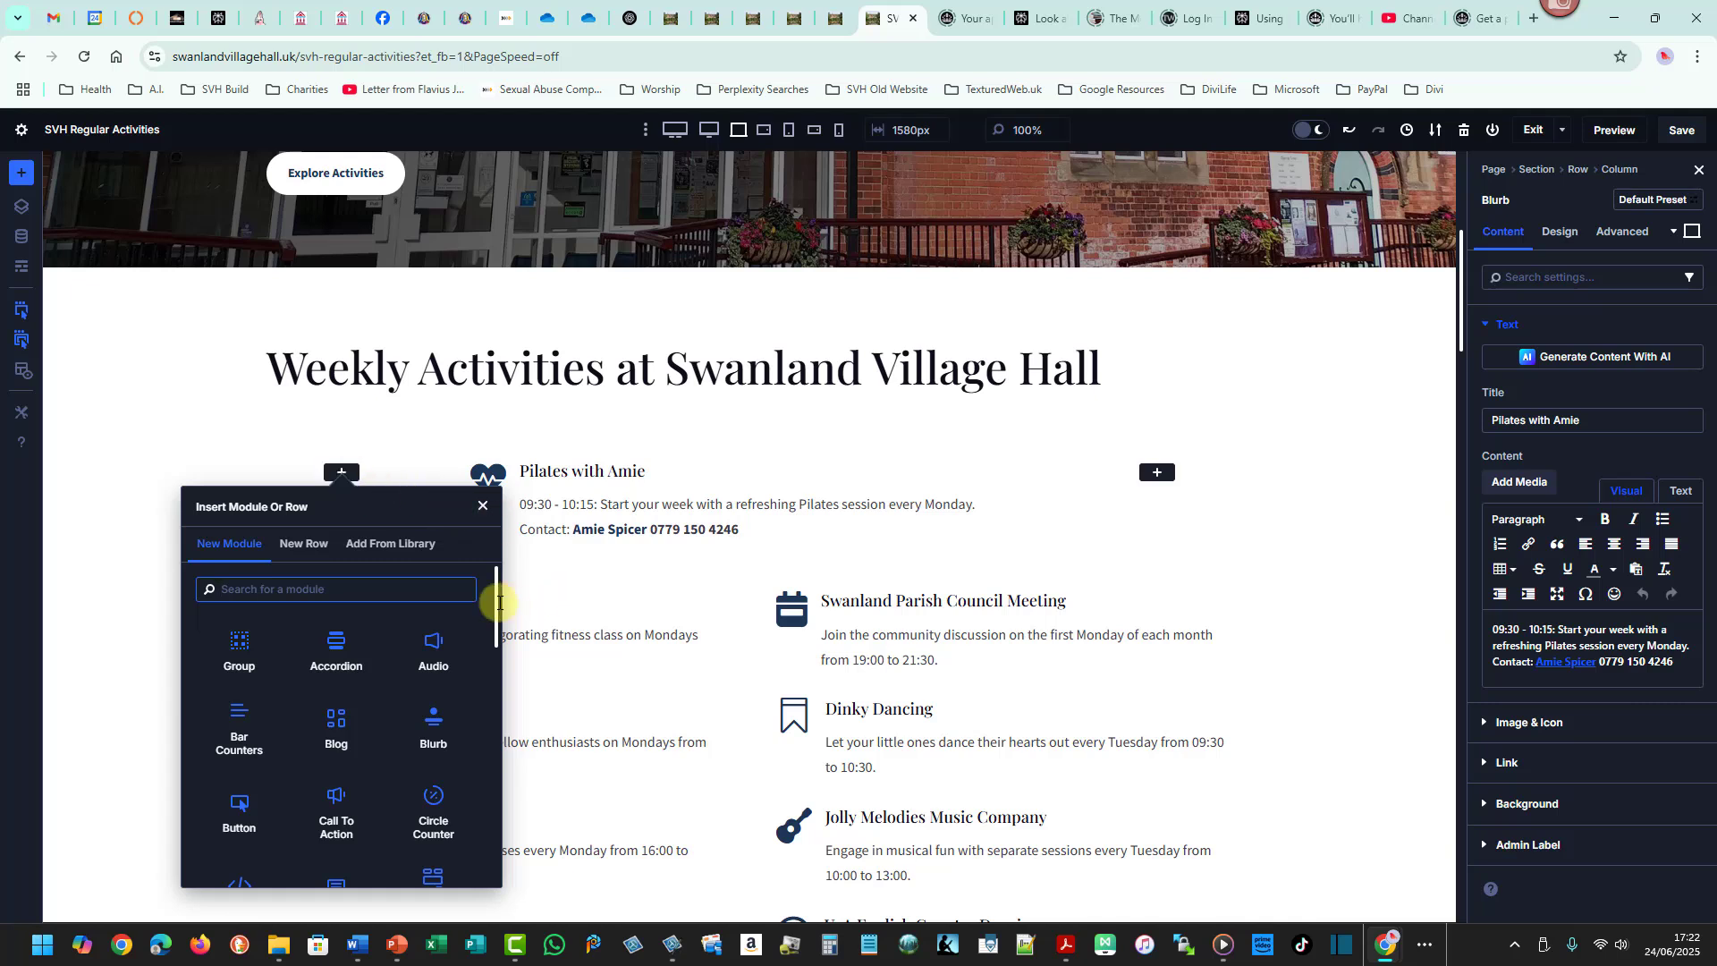
{"action": "left_click_drag", "start_coordinate": [498, 600], "coordinate": [488, 805]}
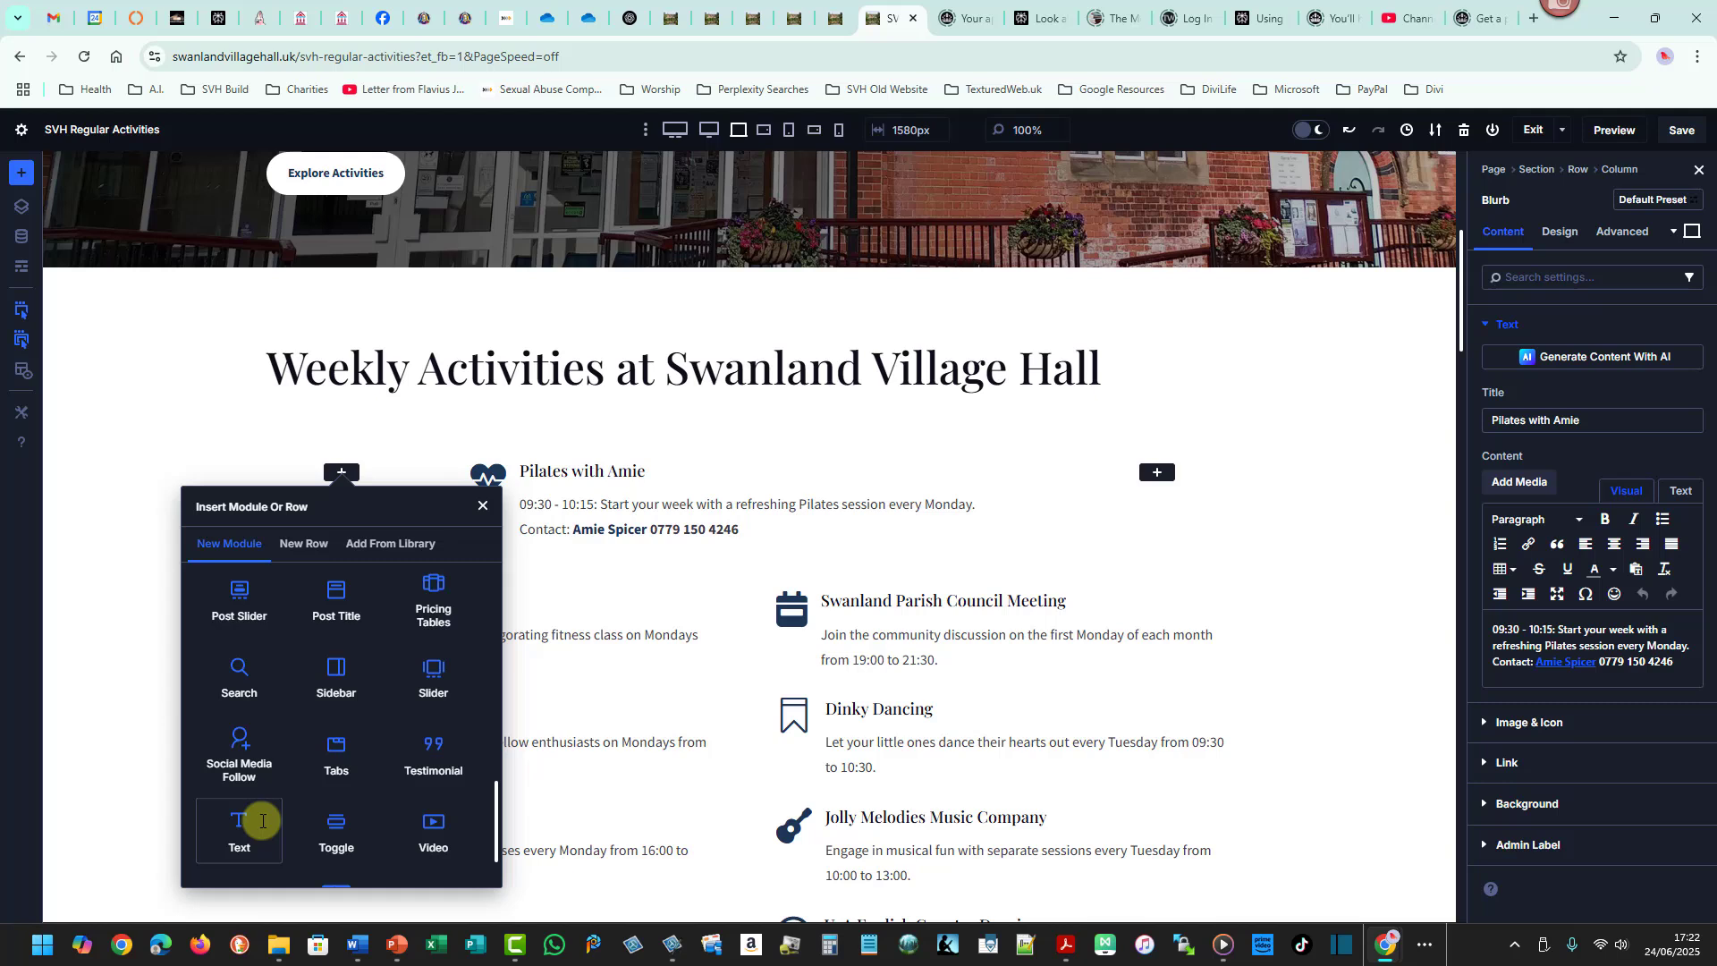
{"action": "left_click_drag", "start_coordinate": [486, 808], "coordinate": [297, 579]}
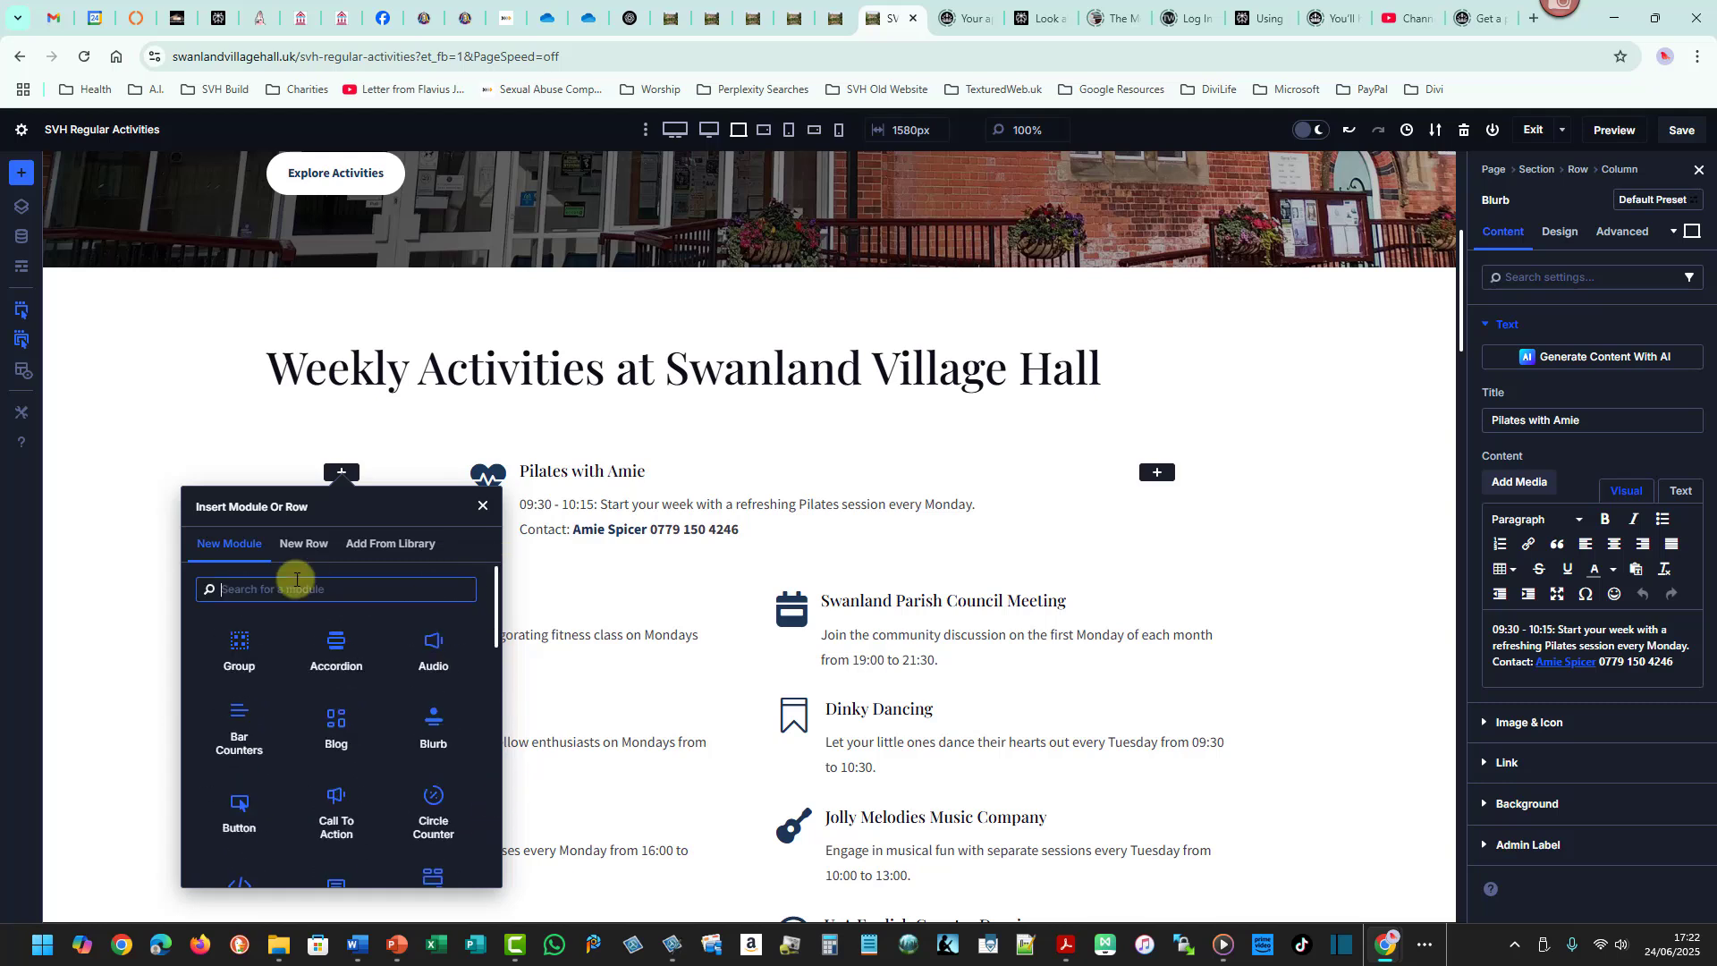
{"action": "type", "text": "te"}
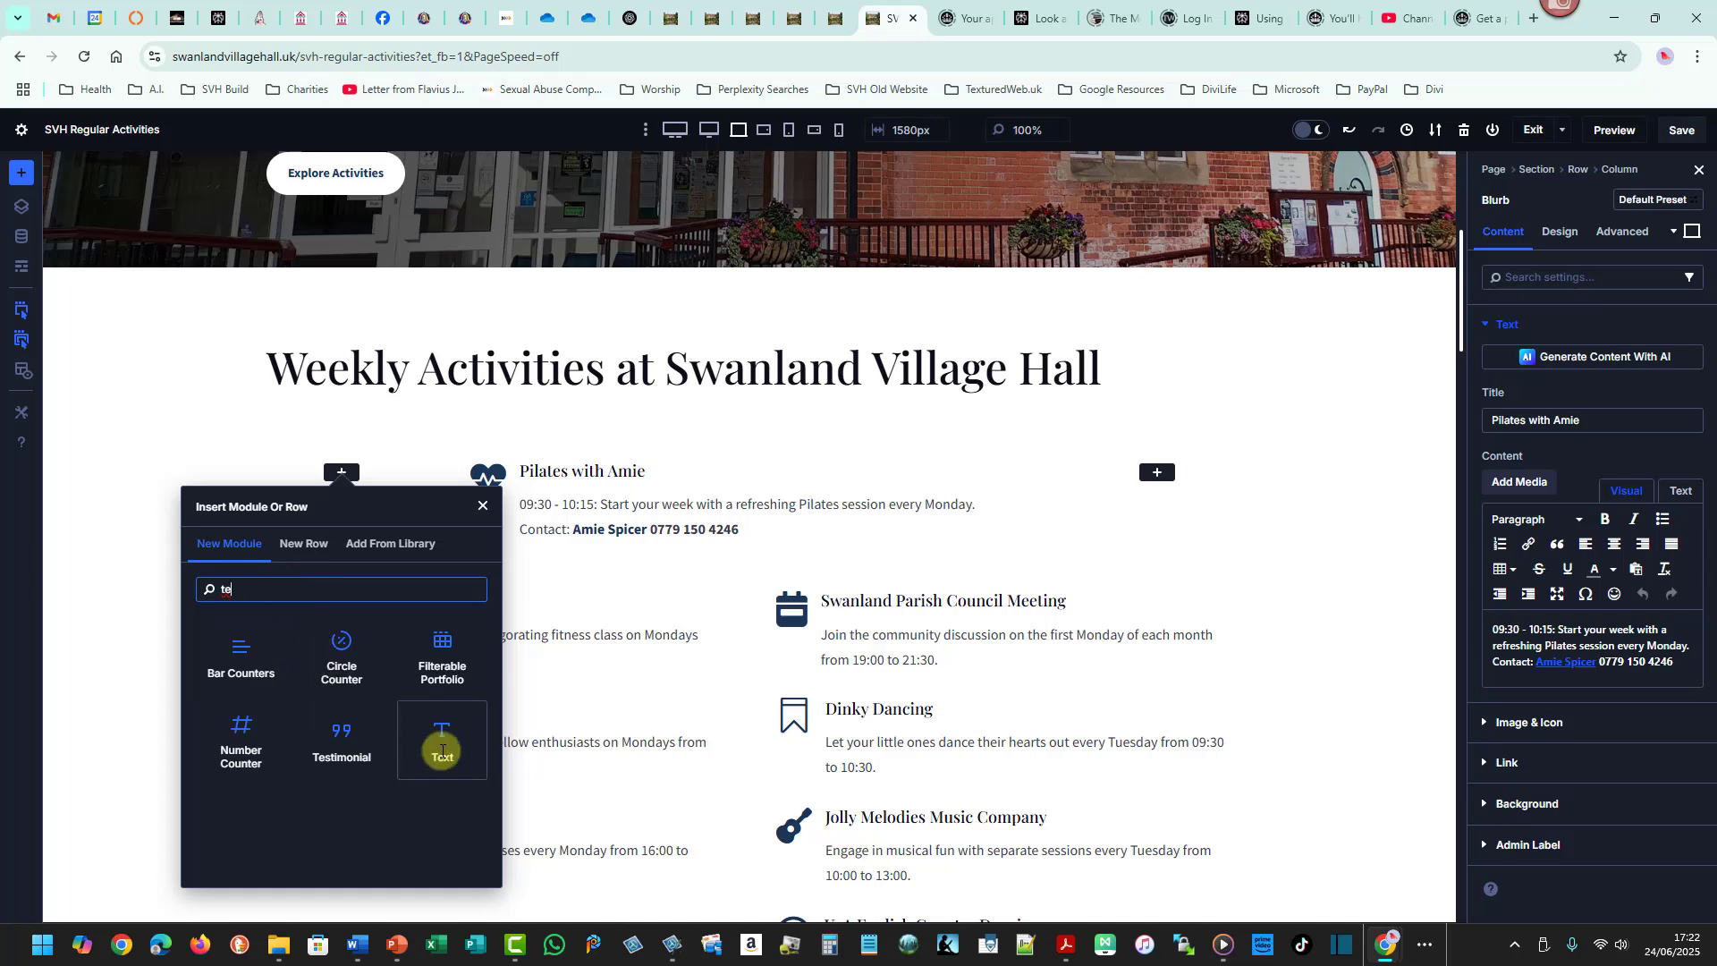
{"action": "left_click", "coordinate": [442, 751]}
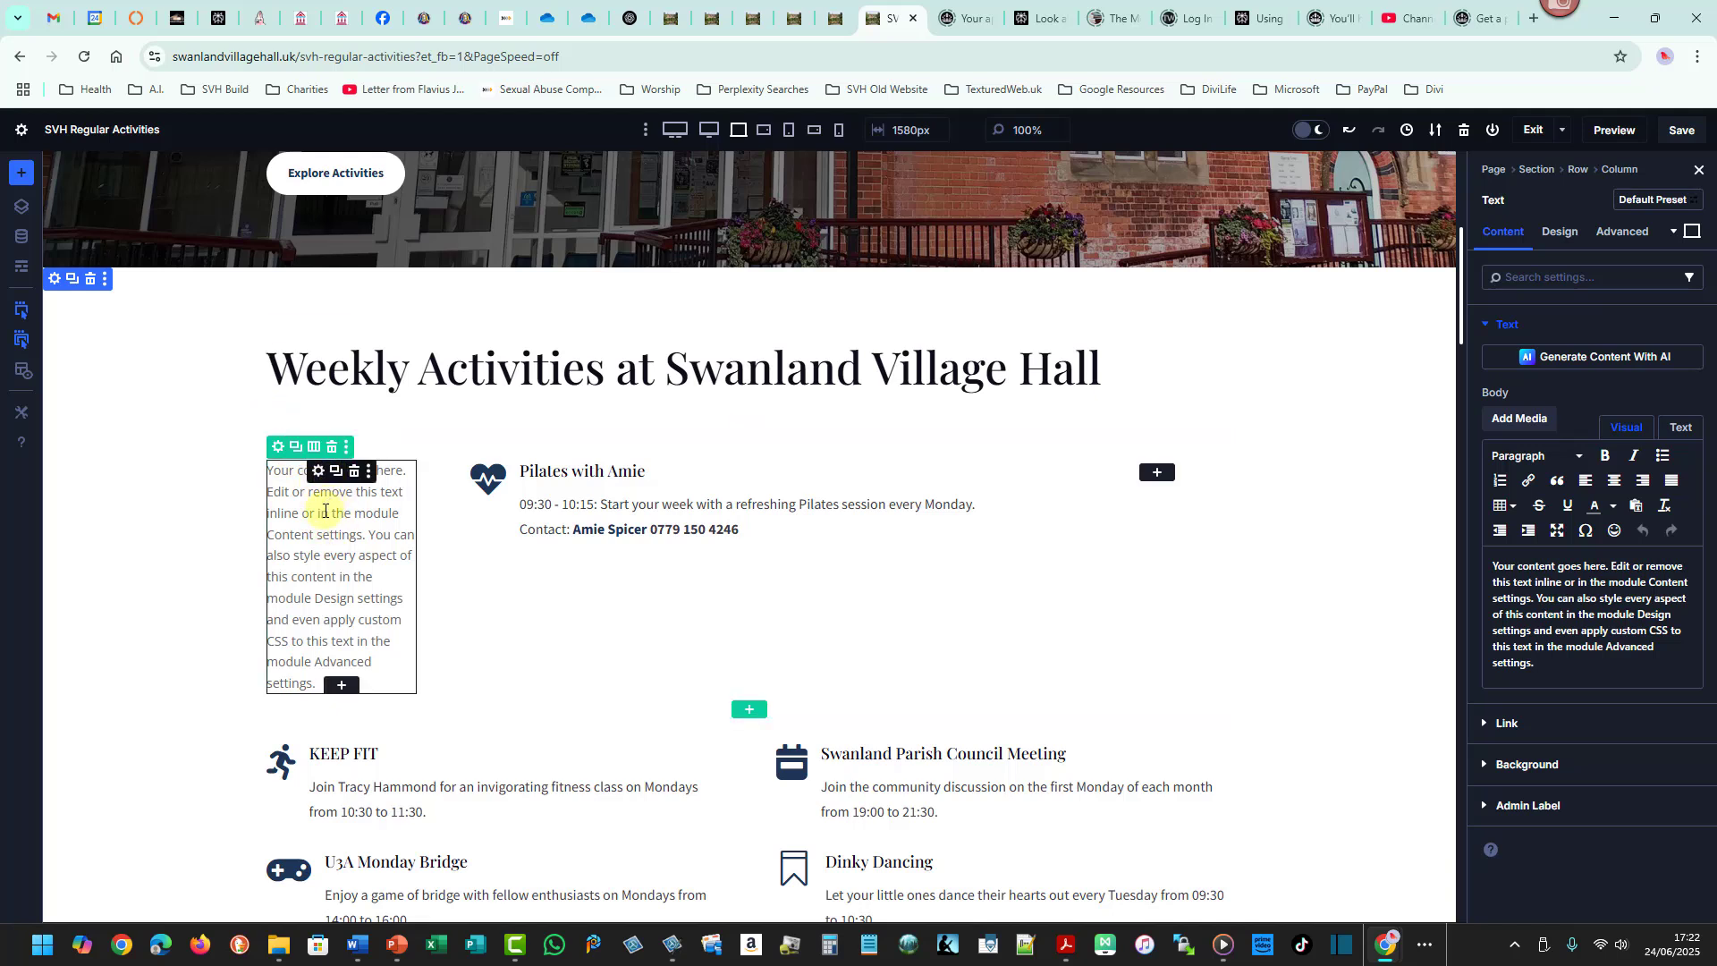
{"action": "left_click", "coordinate": [354, 471]}
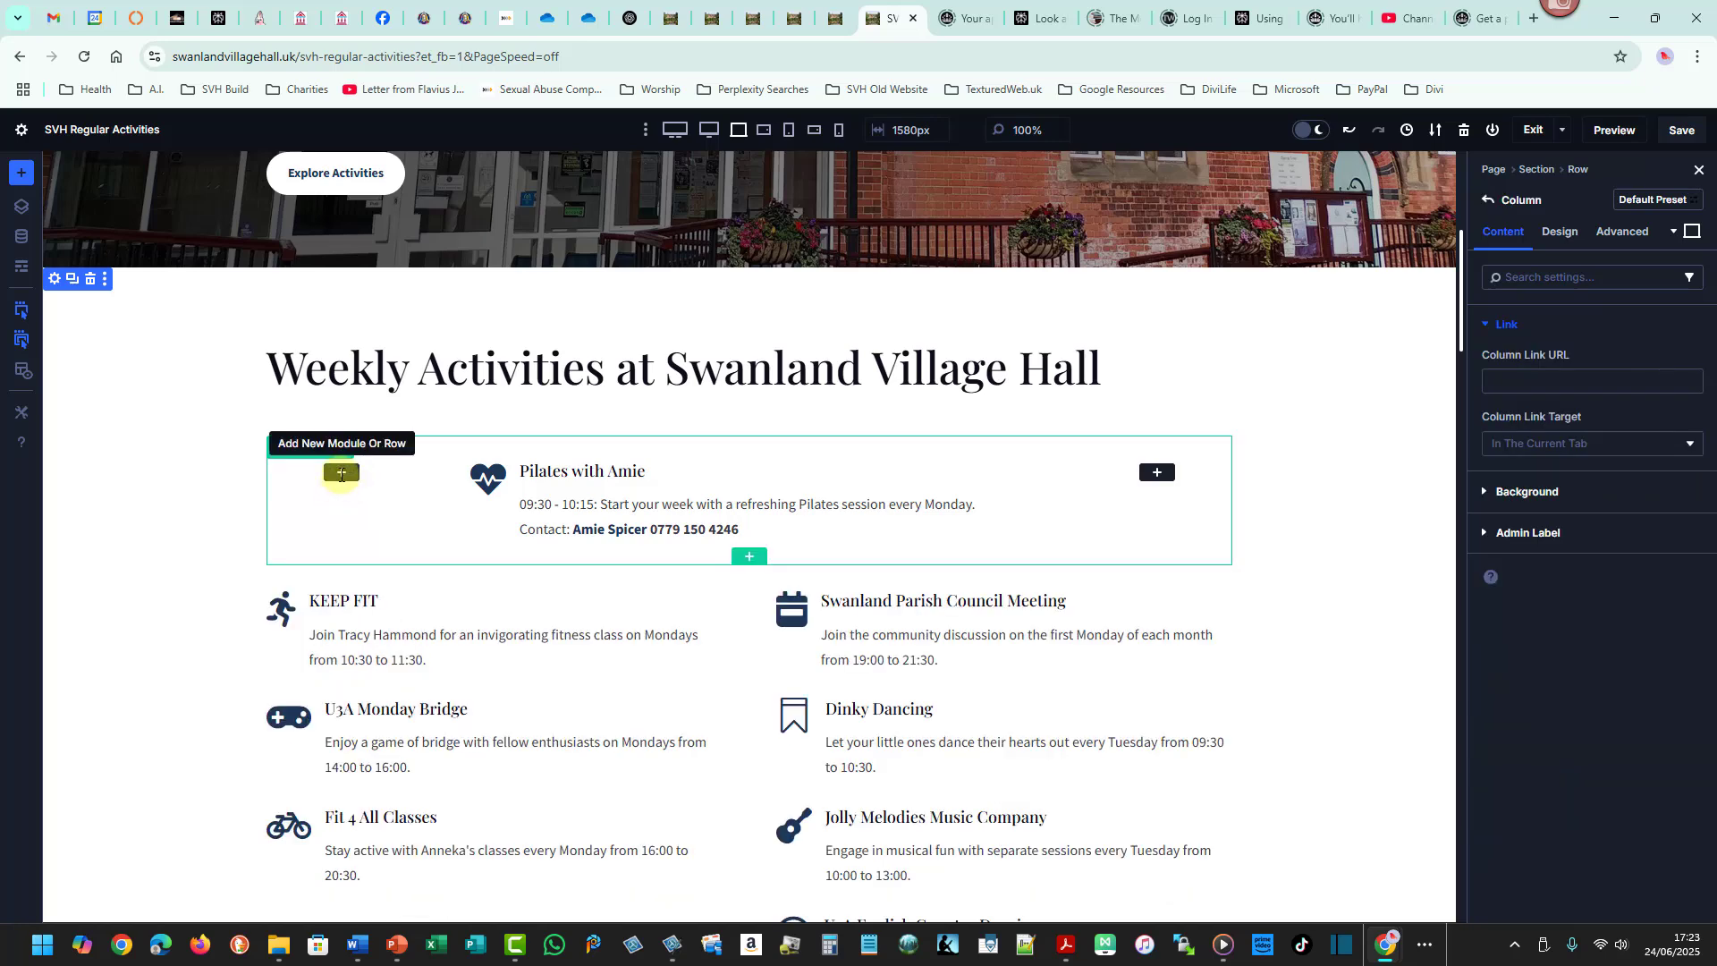
- Add a Heading module to the new row's first column with the heading text "Monday"
{"action": "left_click", "coordinate": [340, 474]}
{"action": "type", "text": "head"}
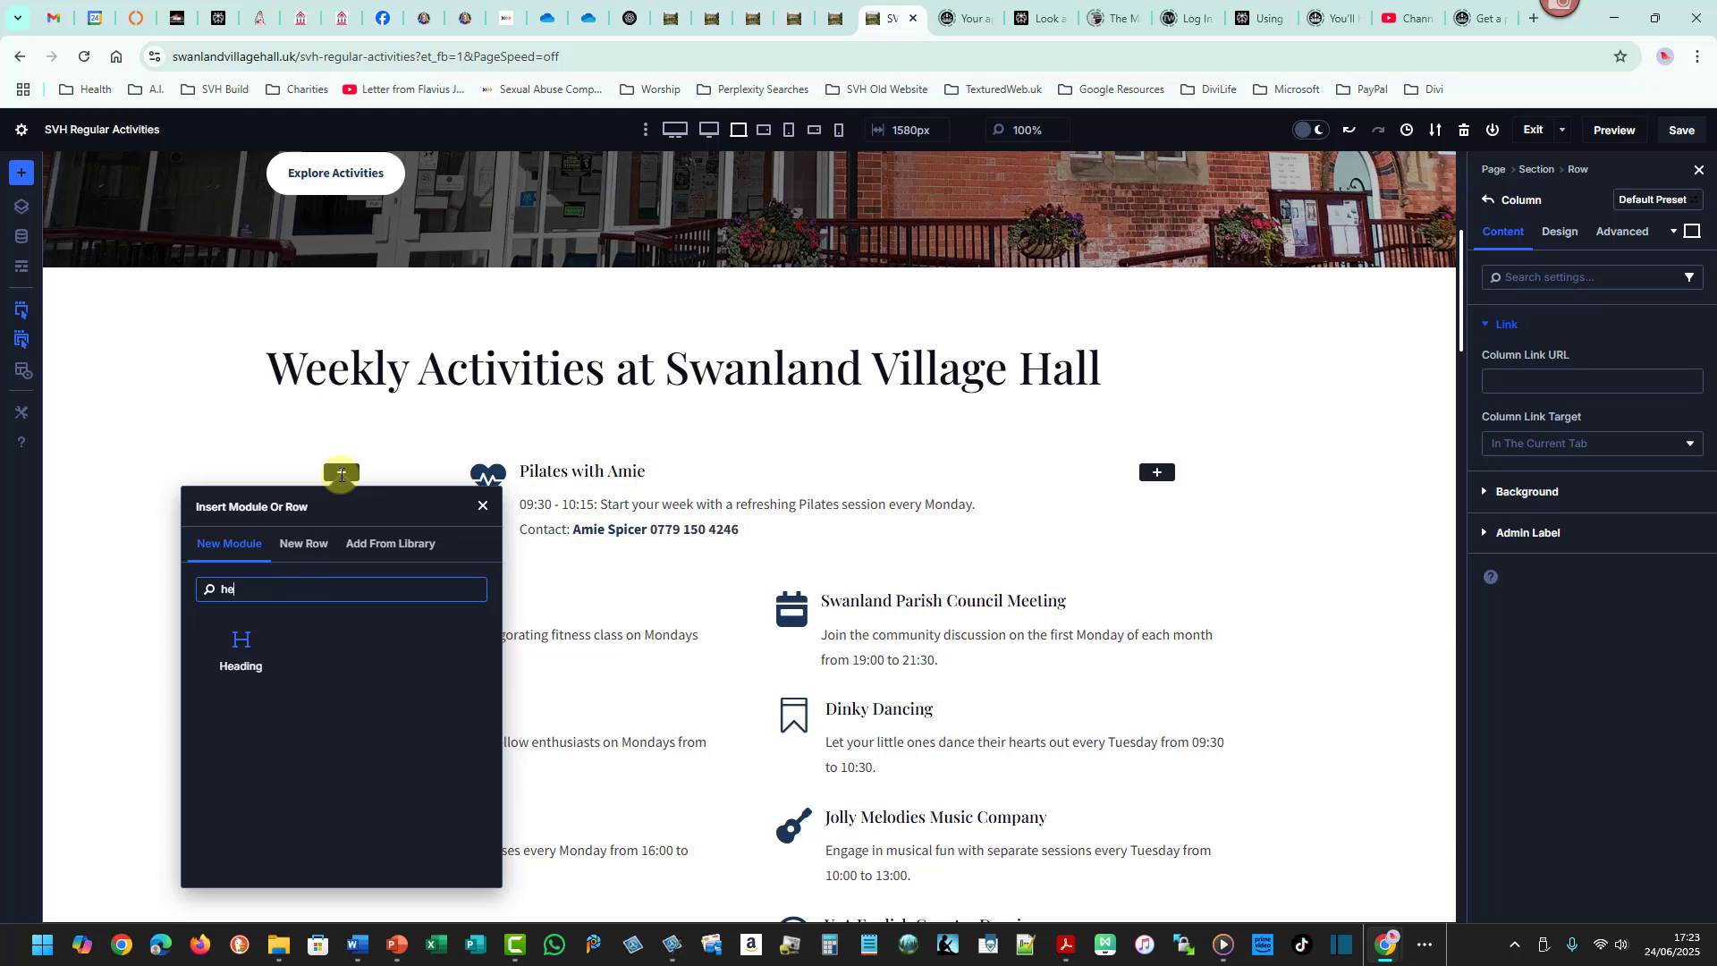
{"action": "left_click", "coordinate": [247, 638]}
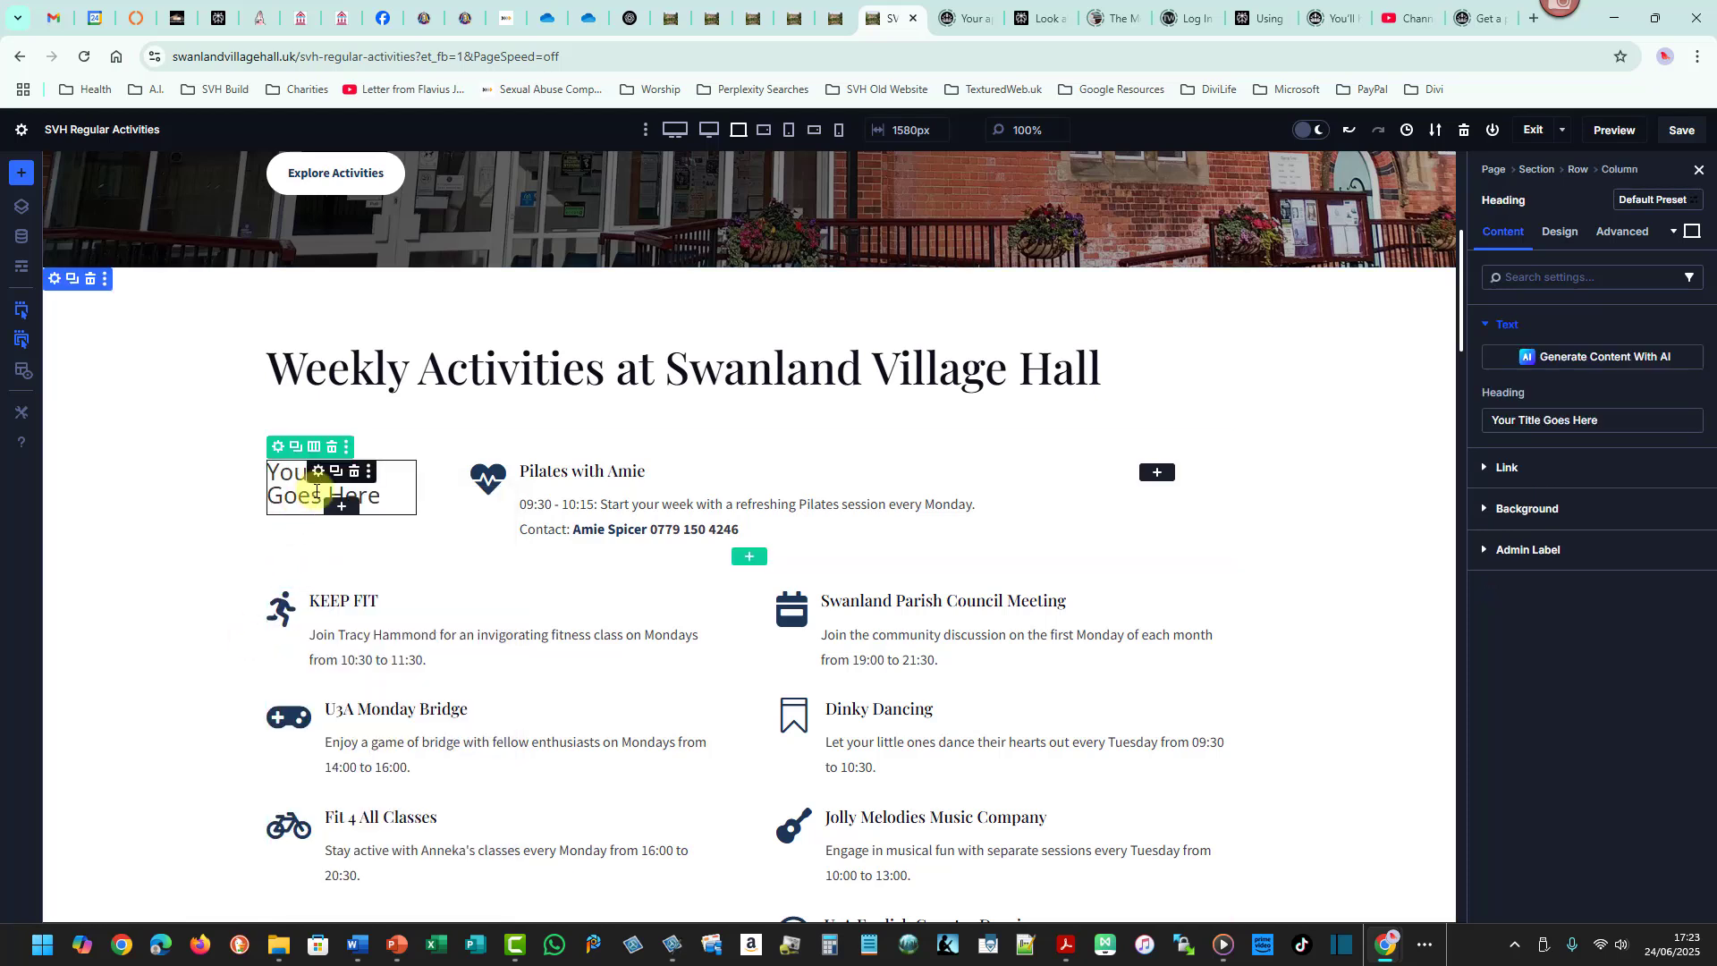
{"action": "triple_click", "coordinate": [1536, 421]}
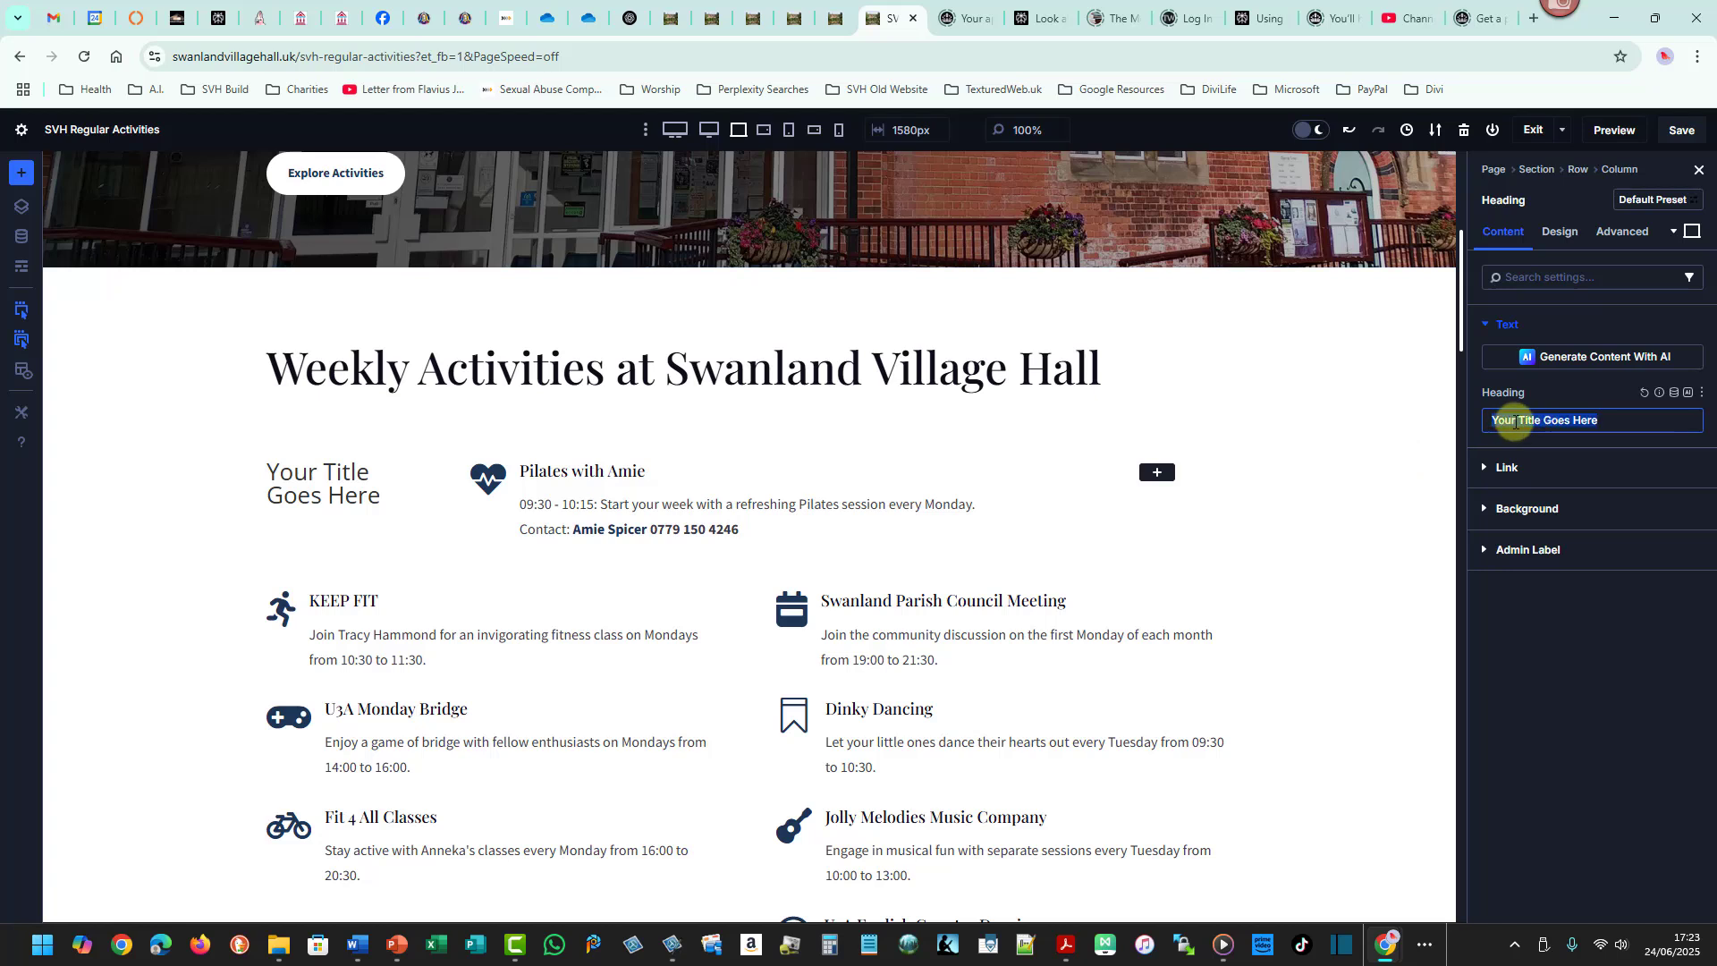
{"action": "type", "text": "Monday"}
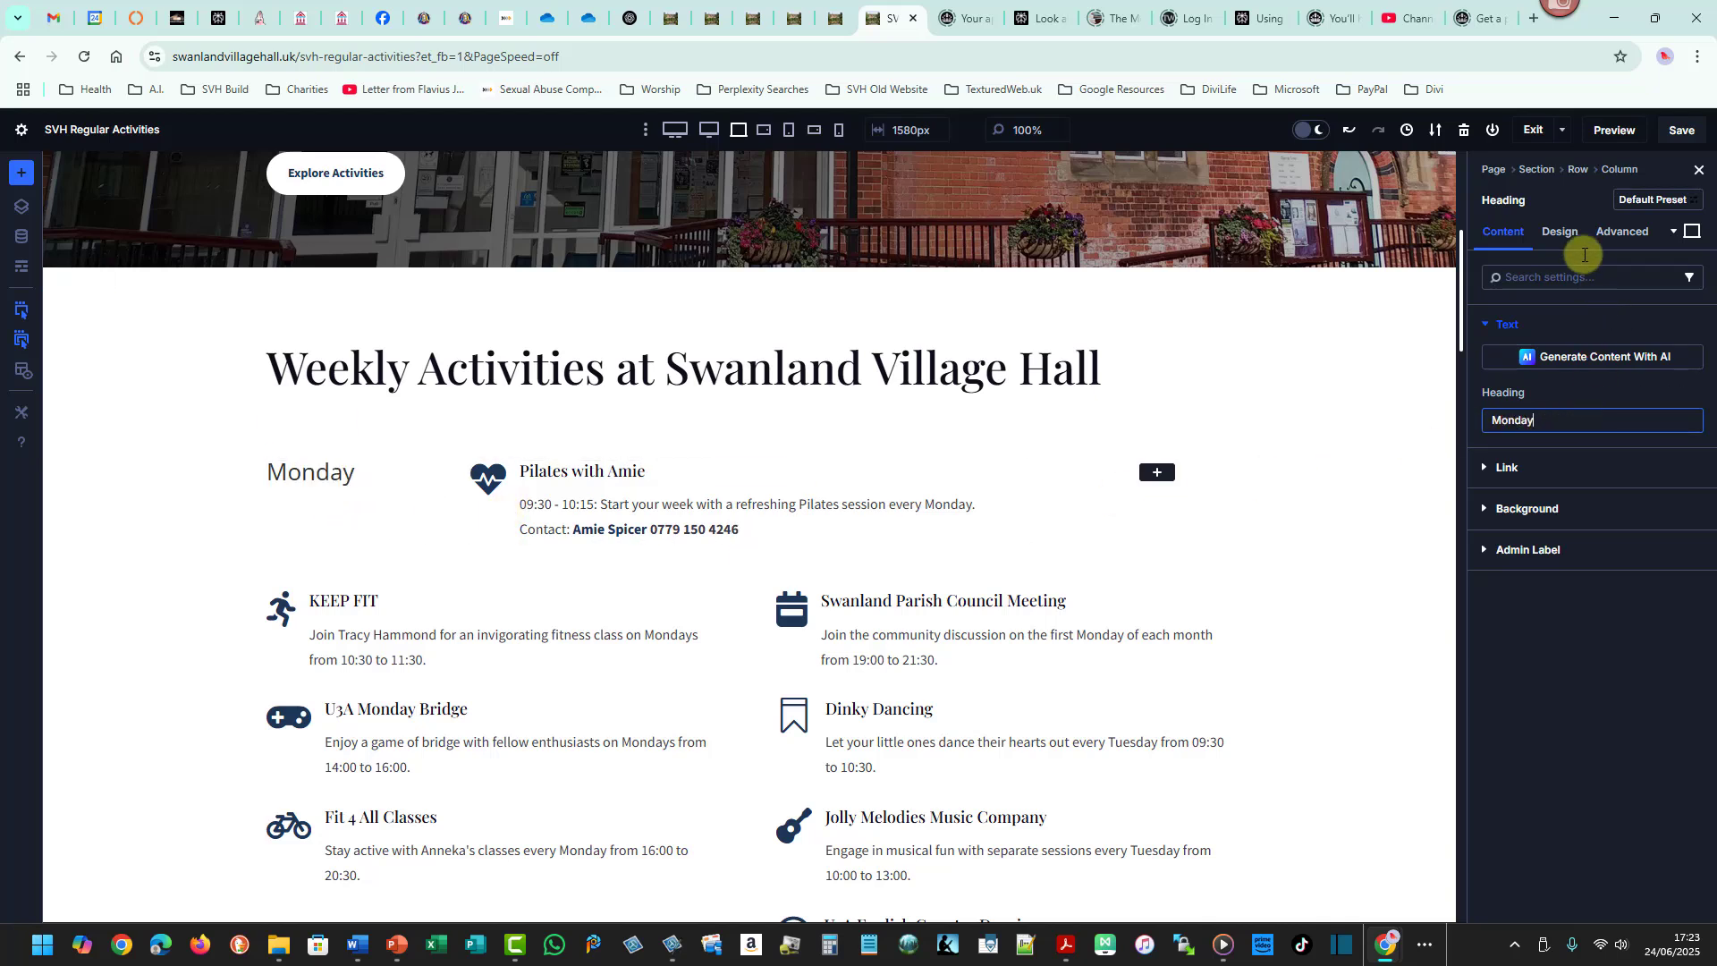
- Set the Monday heading's font to Abril Fatface
{"action": "left_click", "coordinate": [1558, 242]}
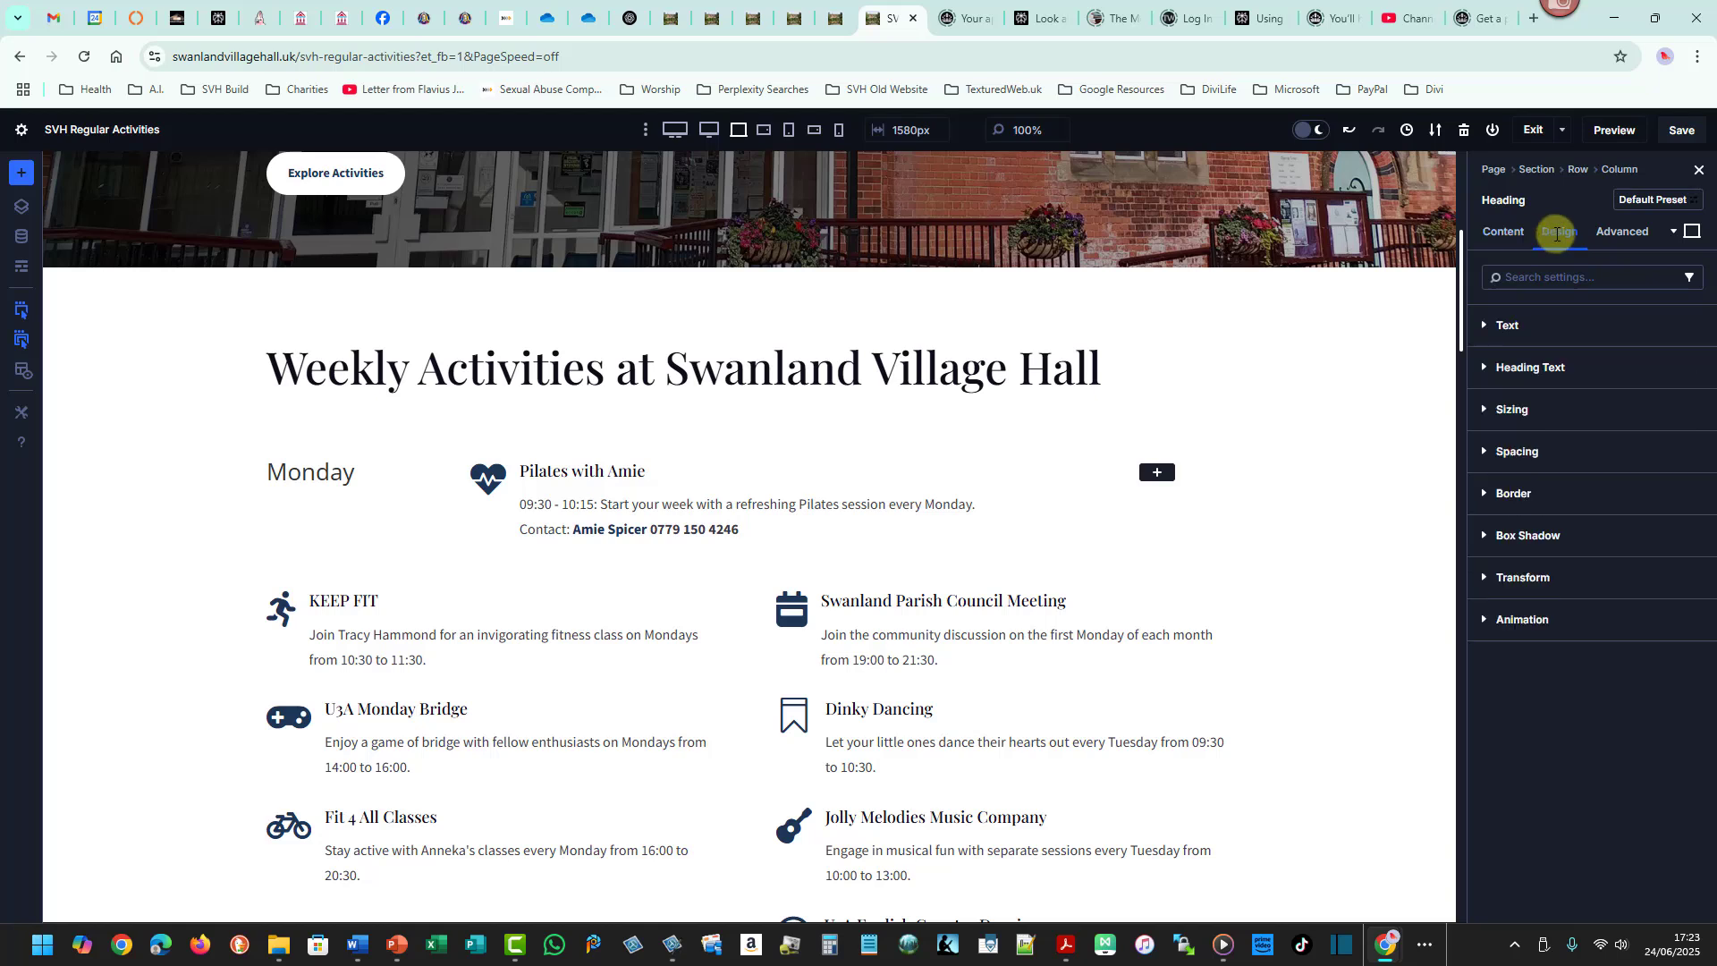
{"action": "left_click", "coordinate": [1524, 367]}
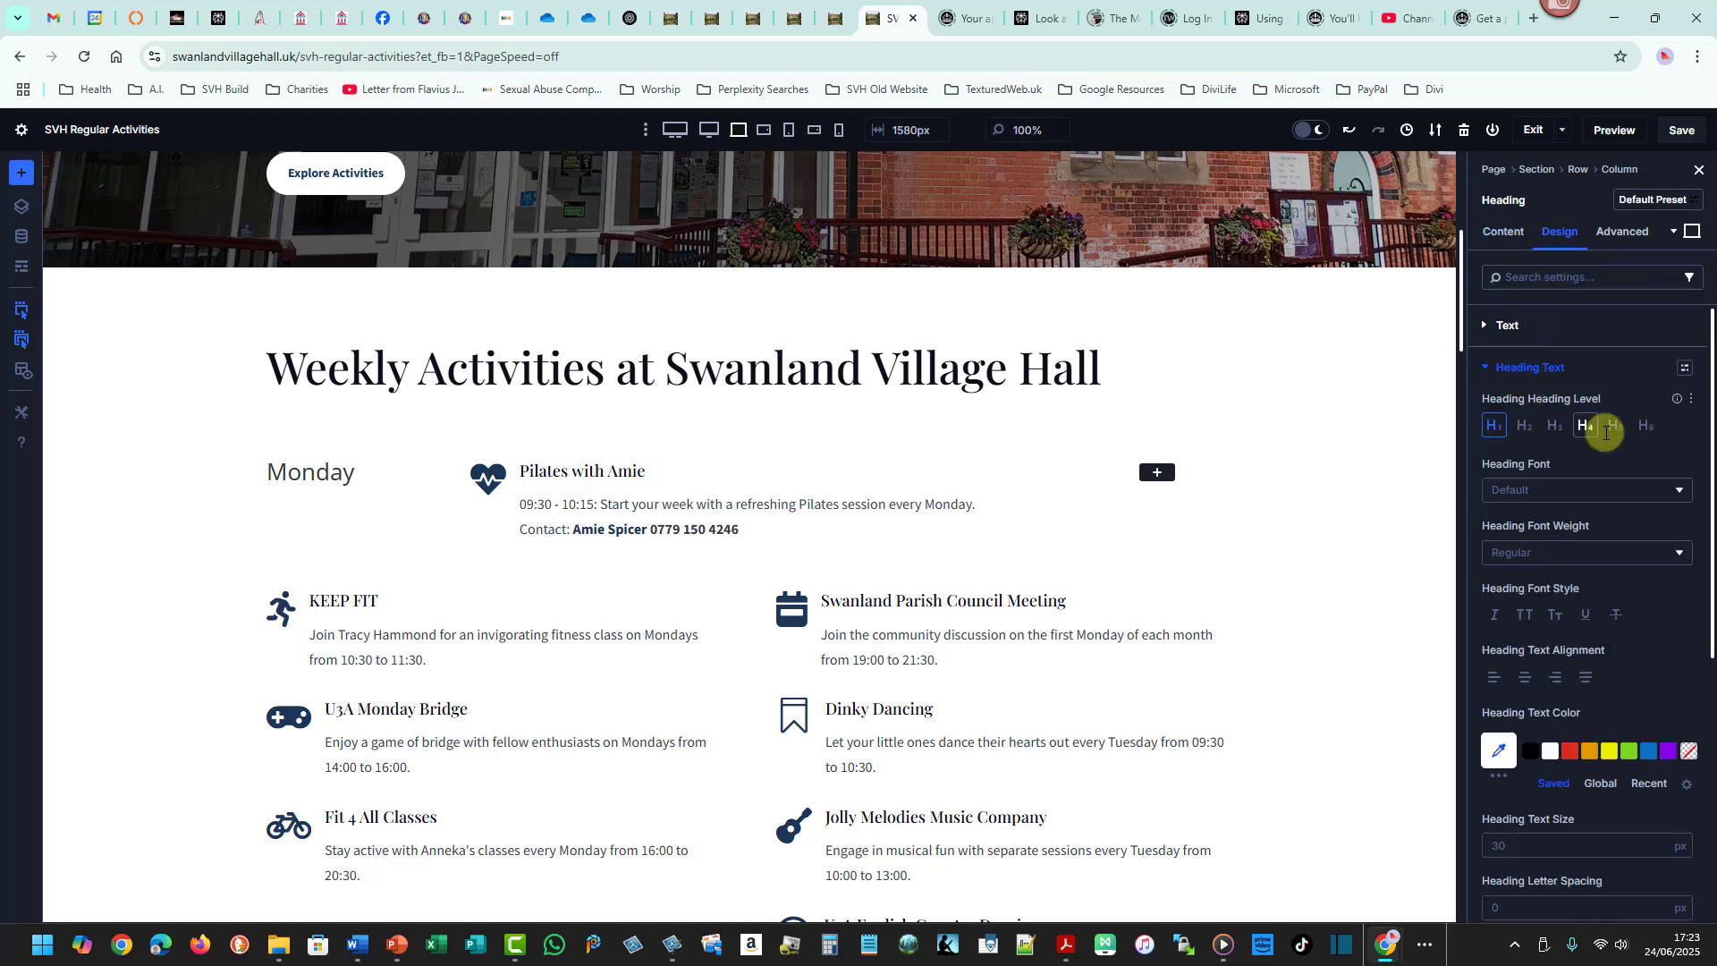
{"action": "left_click", "coordinate": [1680, 493]}
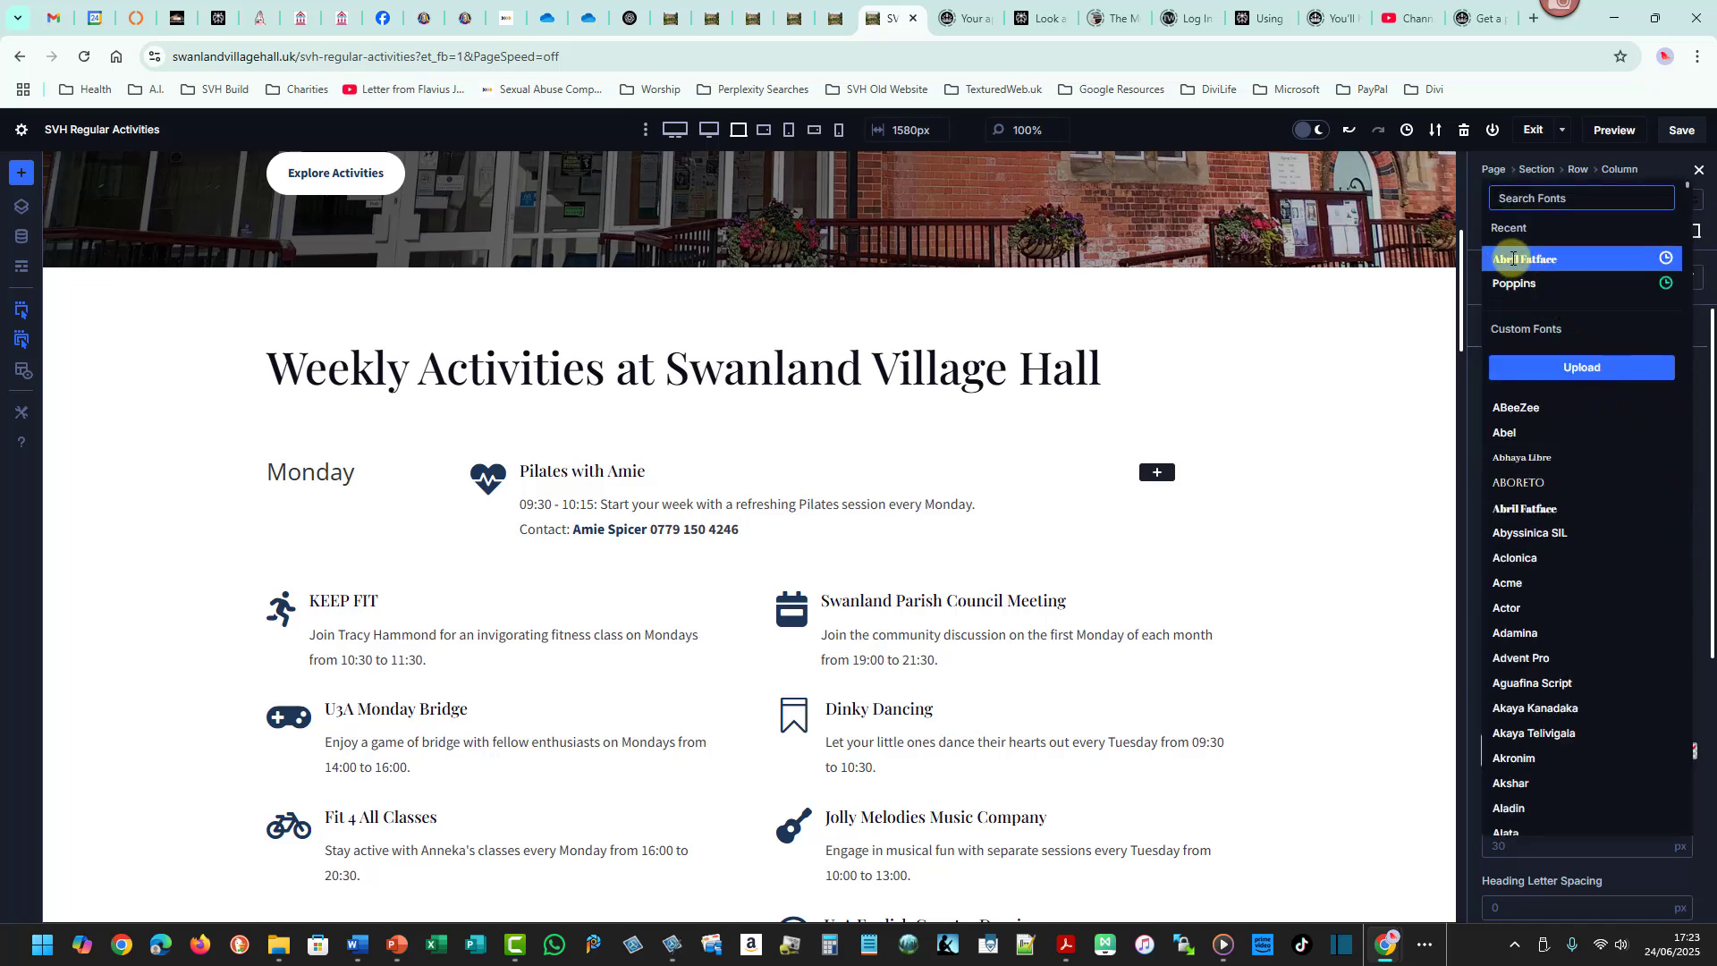
{"action": "left_click", "coordinate": [1513, 259]}
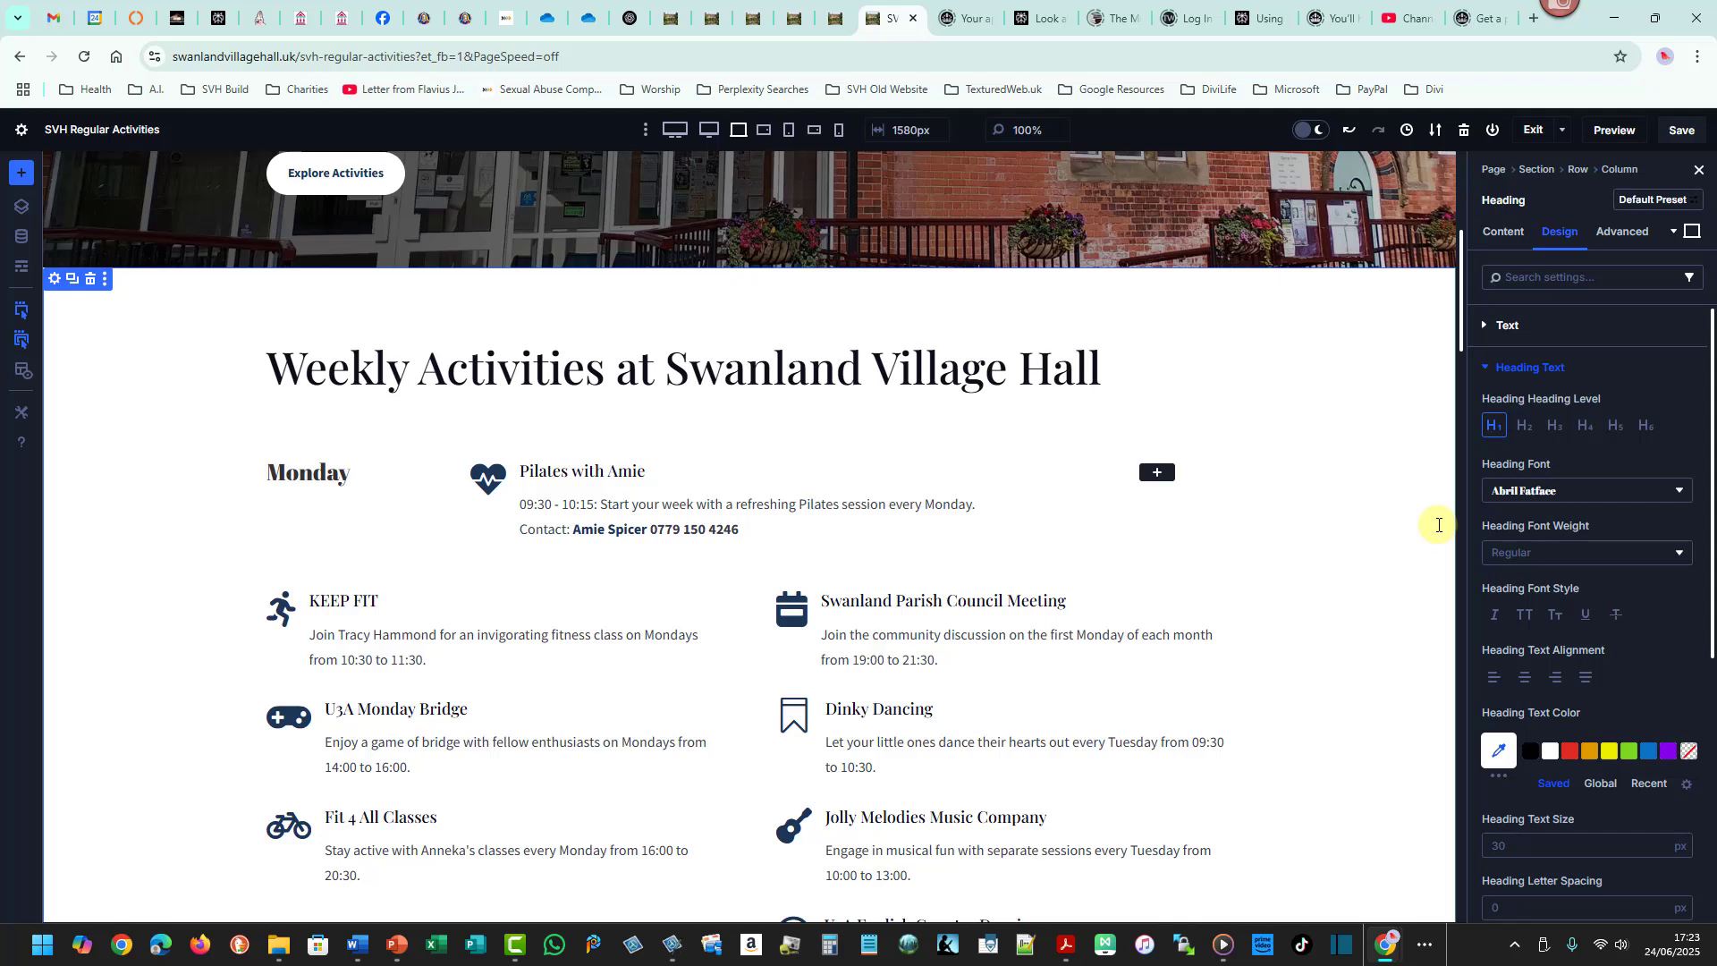
- Try small-caps and uppercase letter styles on the Monday heading, then switch the style off again
{"action": "left_click", "coordinate": [1553, 615]}
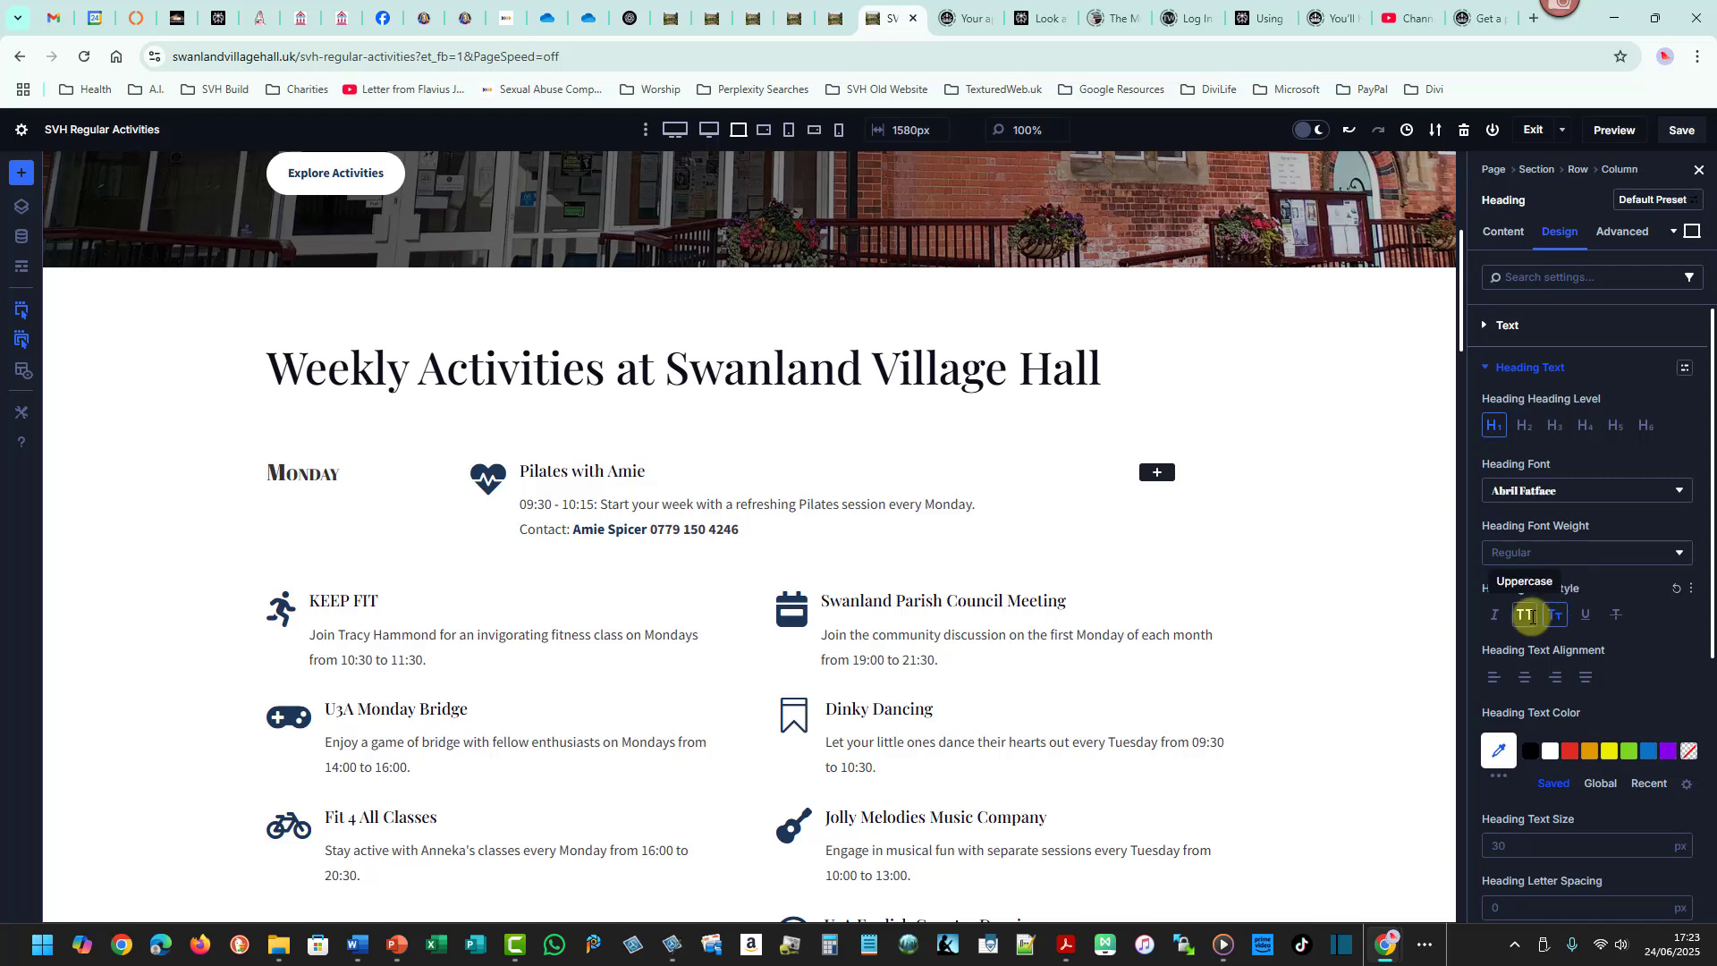
{"action": "left_click", "coordinate": [1532, 616]}
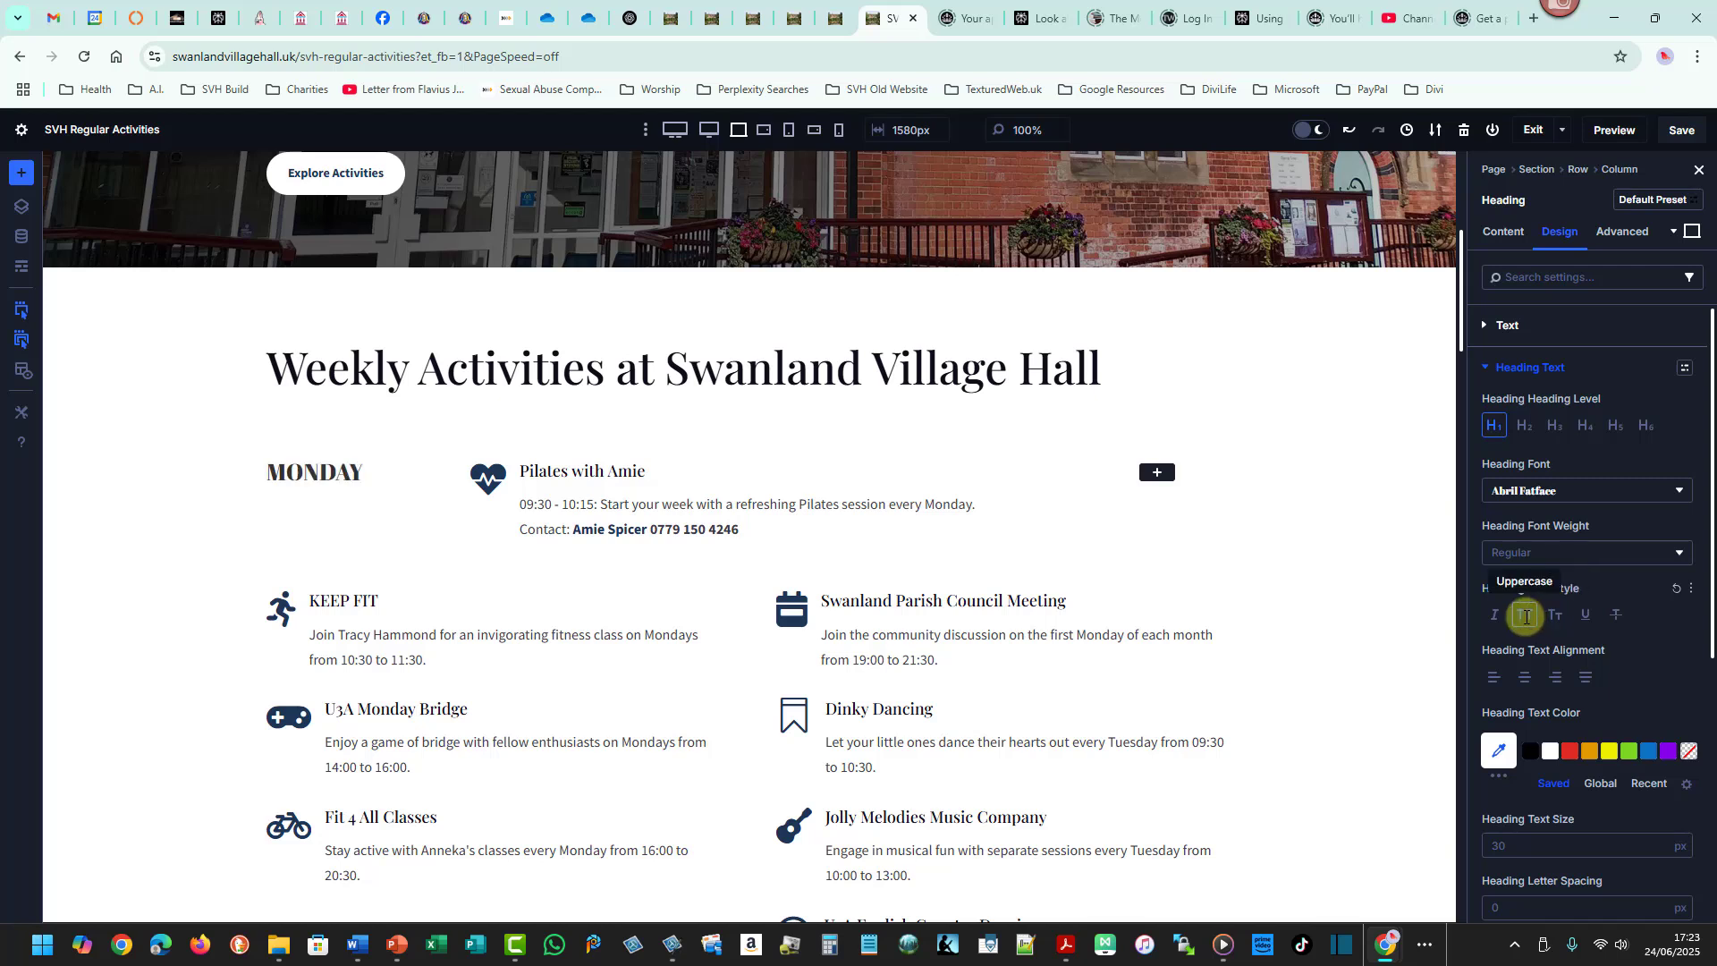
{"action": "left_click", "coordinate": [1535, 617]}
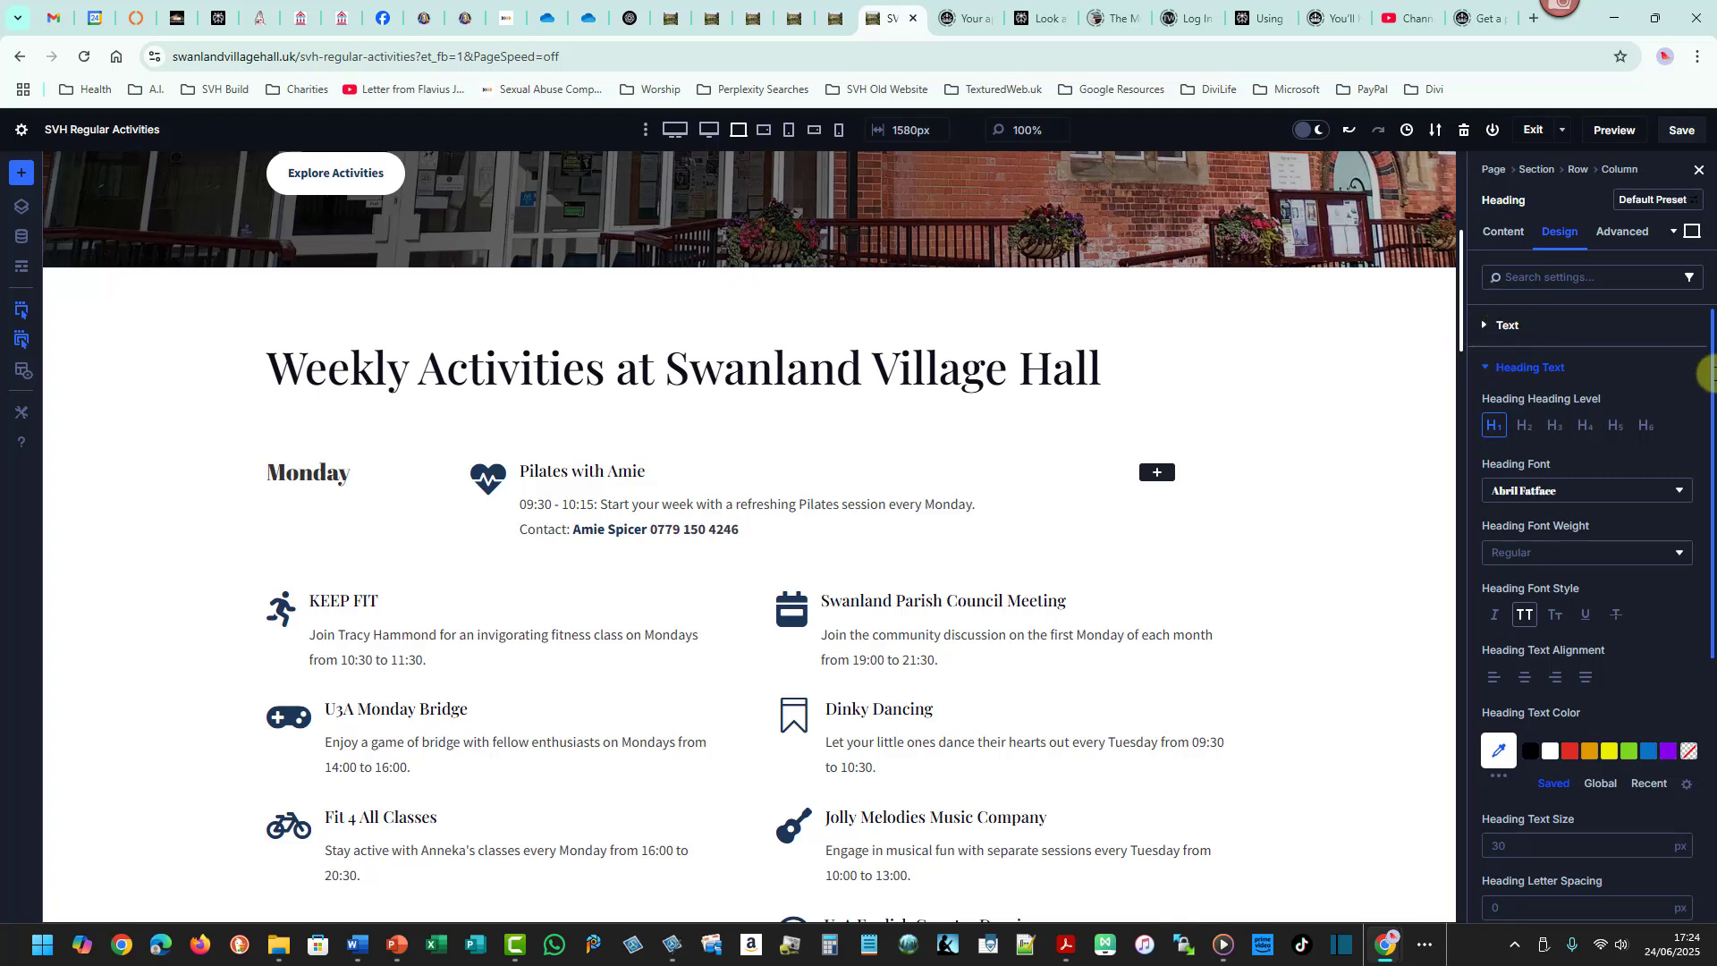
- Try enlarging the Monday heading with Transform Scale, then return it to 100%
{"action": "mouse_move", "coordinate": [1710, 374]}
{"action": "left_mouse_down"}
{"action": "mouse_move", "coordinate": [1710, 606]}
{"action": "mouse_move", "coordinate": [1698, 344]}
{"action": "left_mouse_up"}
{"action": "left_click", "coordinate": [1488, 366]}
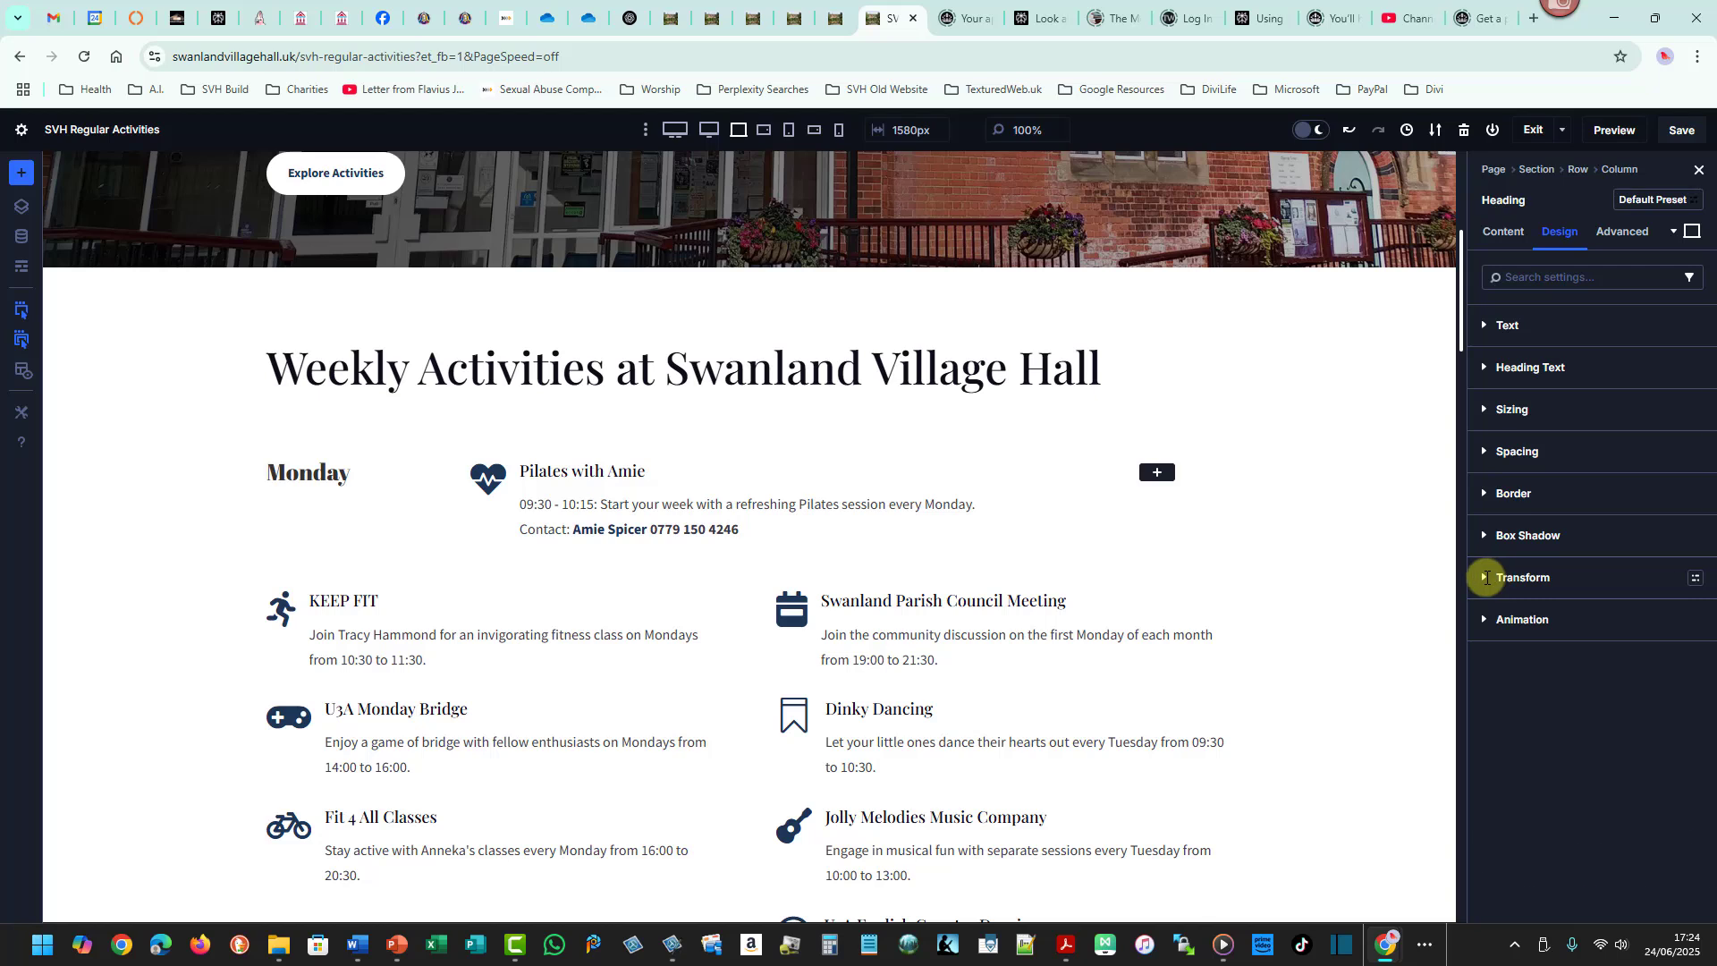
{"action": "left_click", "coordinate": [1489, 576]}
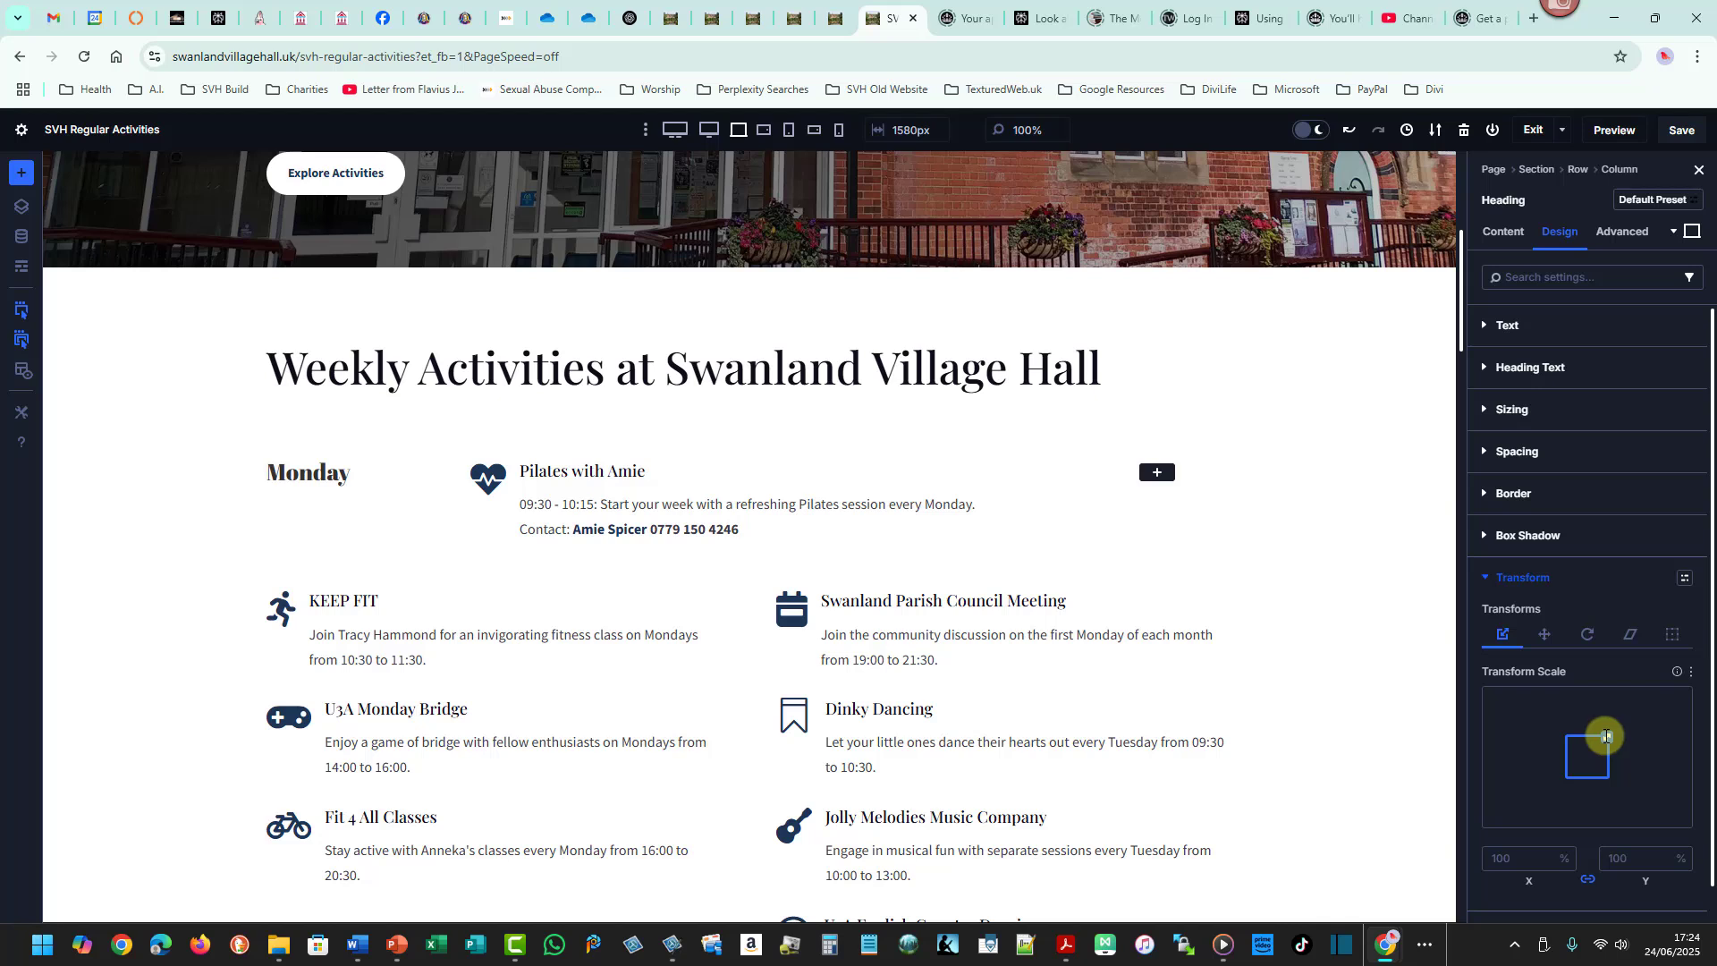
{"action": "mouse_move", "coordinate": [1607, 736]}
{"action": "left_mouse_down"}
{"action": "mouse_move", "coordinate": [1629, 712]}
{"action": "mouse_move", "coordinate": [1623, 732]}
{"action": "left_mouse_up"}
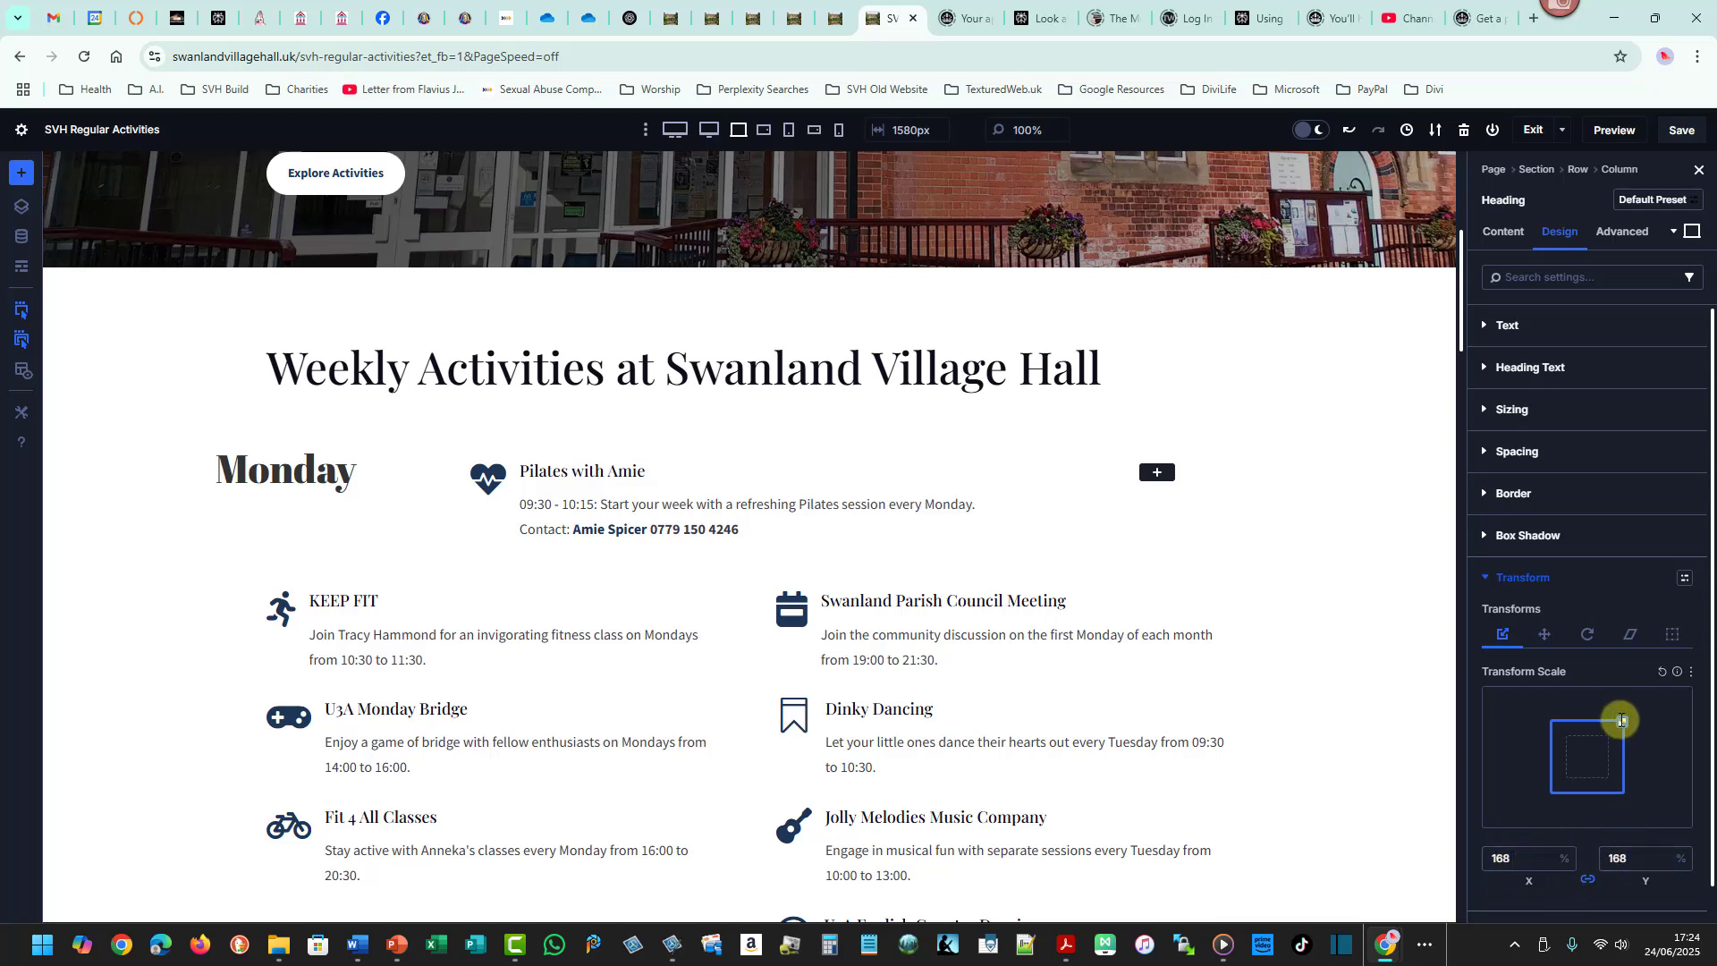
{"action": "left_click_drag", "start_coordinate": [1623, 720], "coordinate": [1614, 733]}
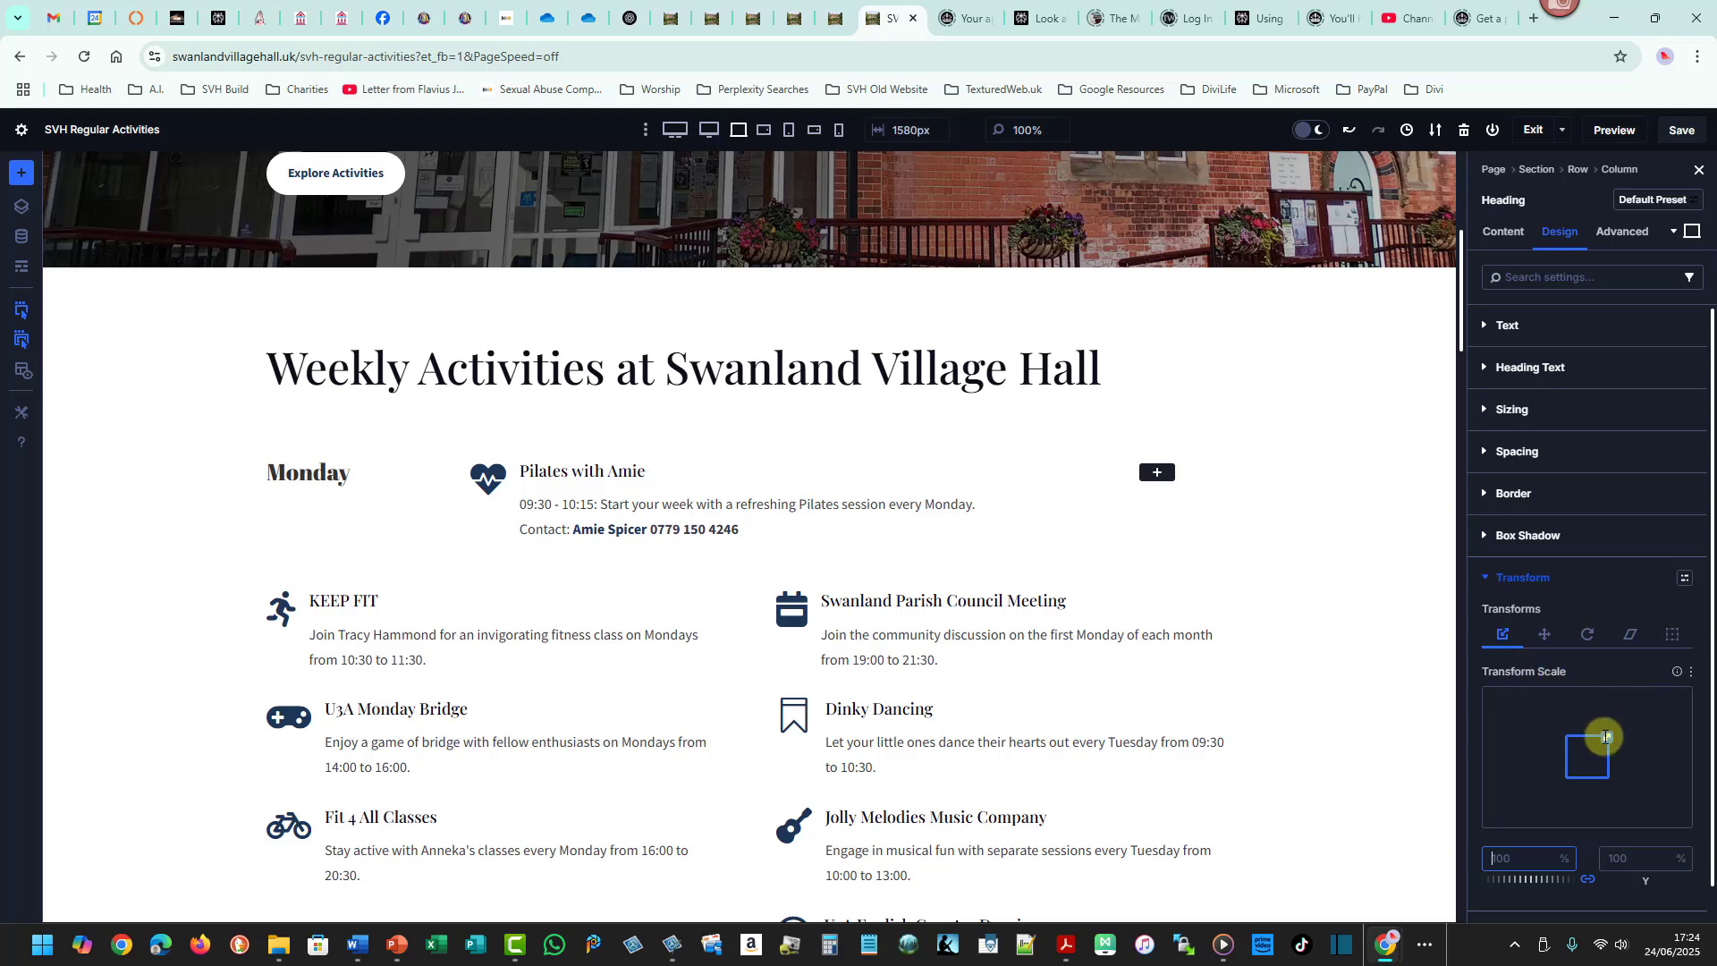
{"action": "left_click", "coordinate": [1545, 630]}
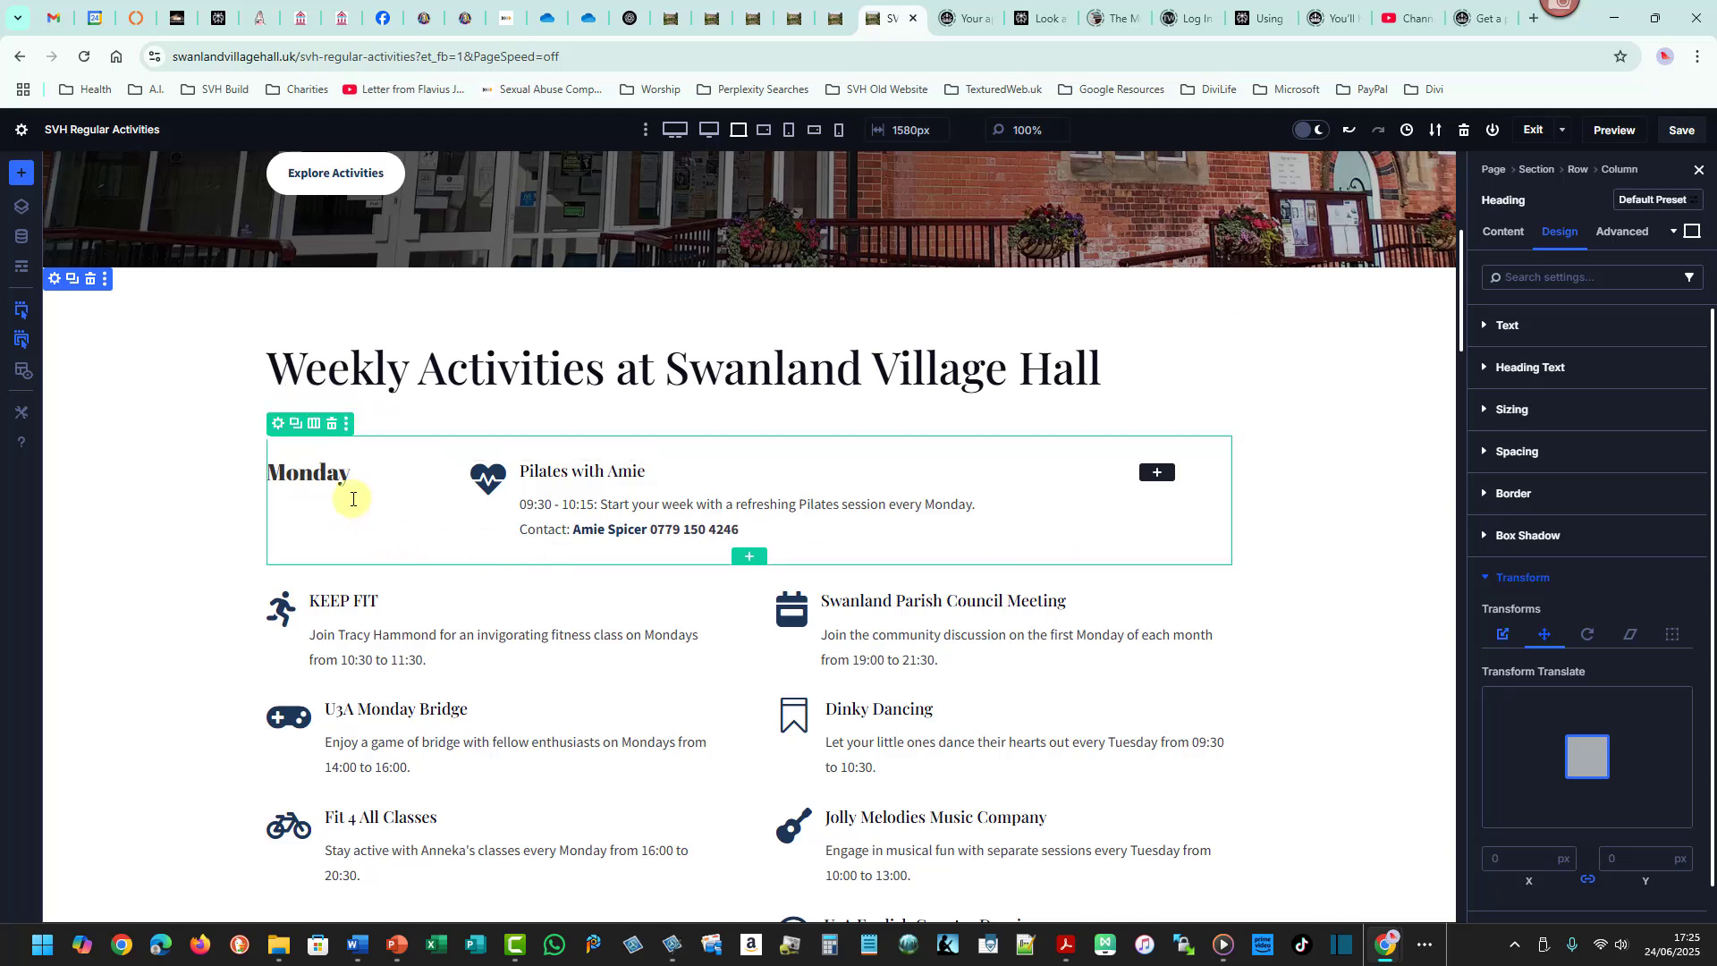
- Give the Monday row a red background colour
{"action": "left_click", "coordinate": [280, 425]}
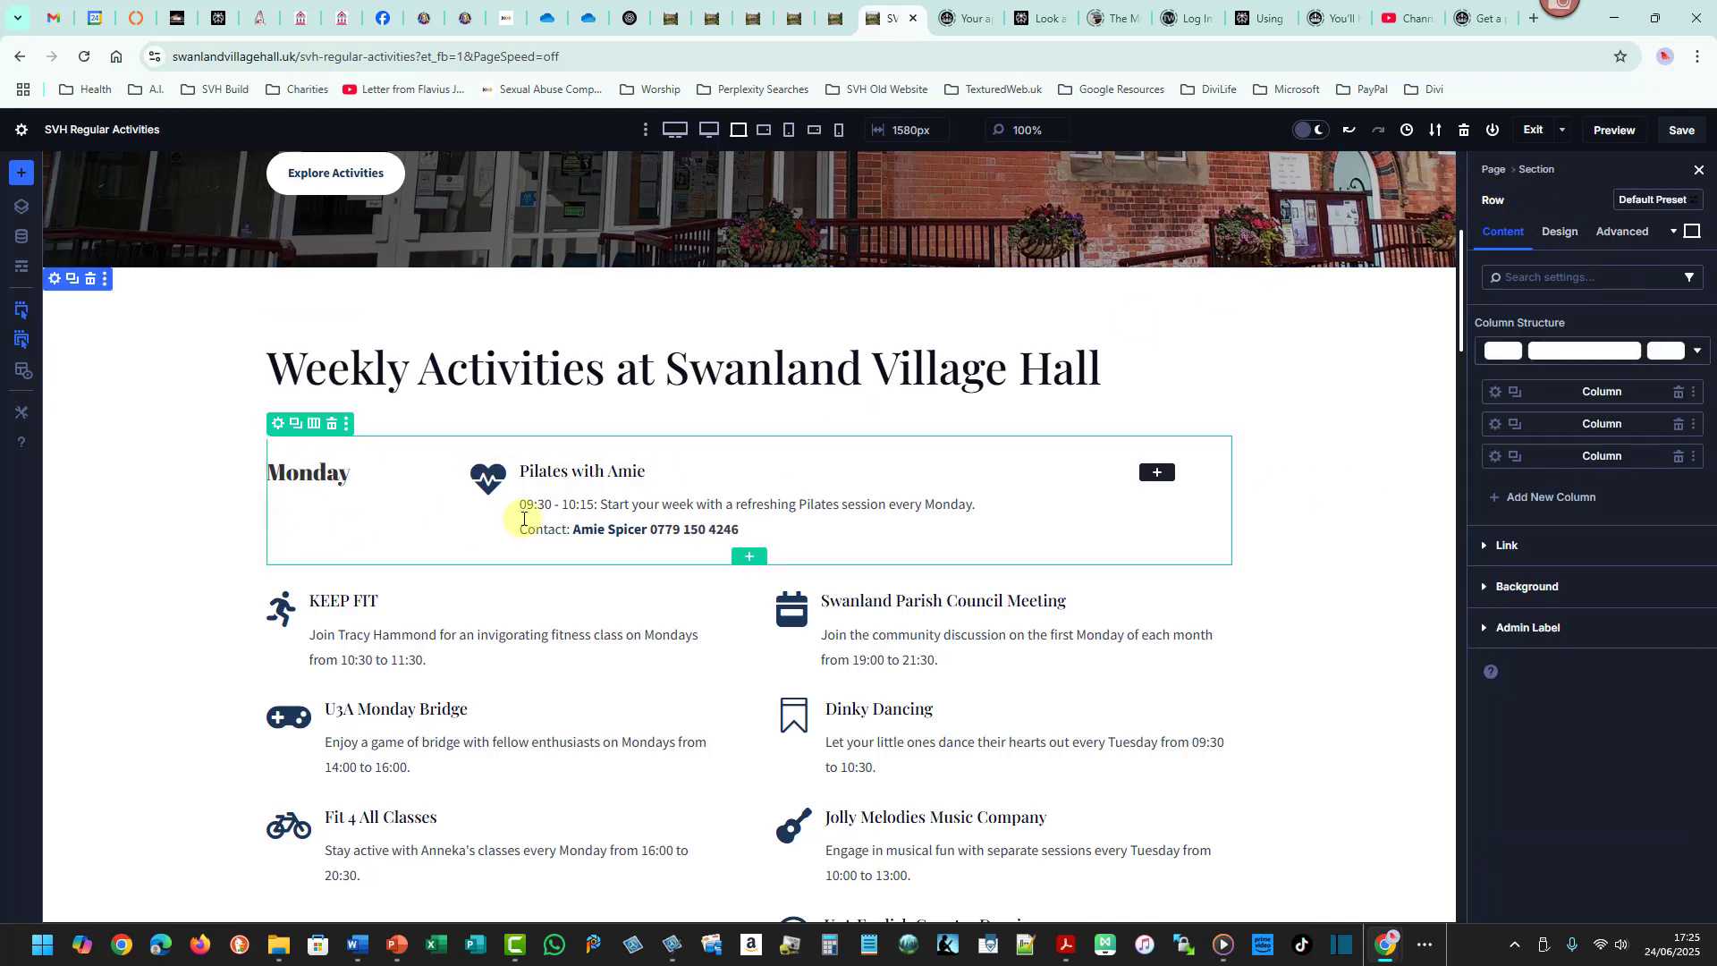
{"action": "left_click", "coordinate": [1502, 581]}
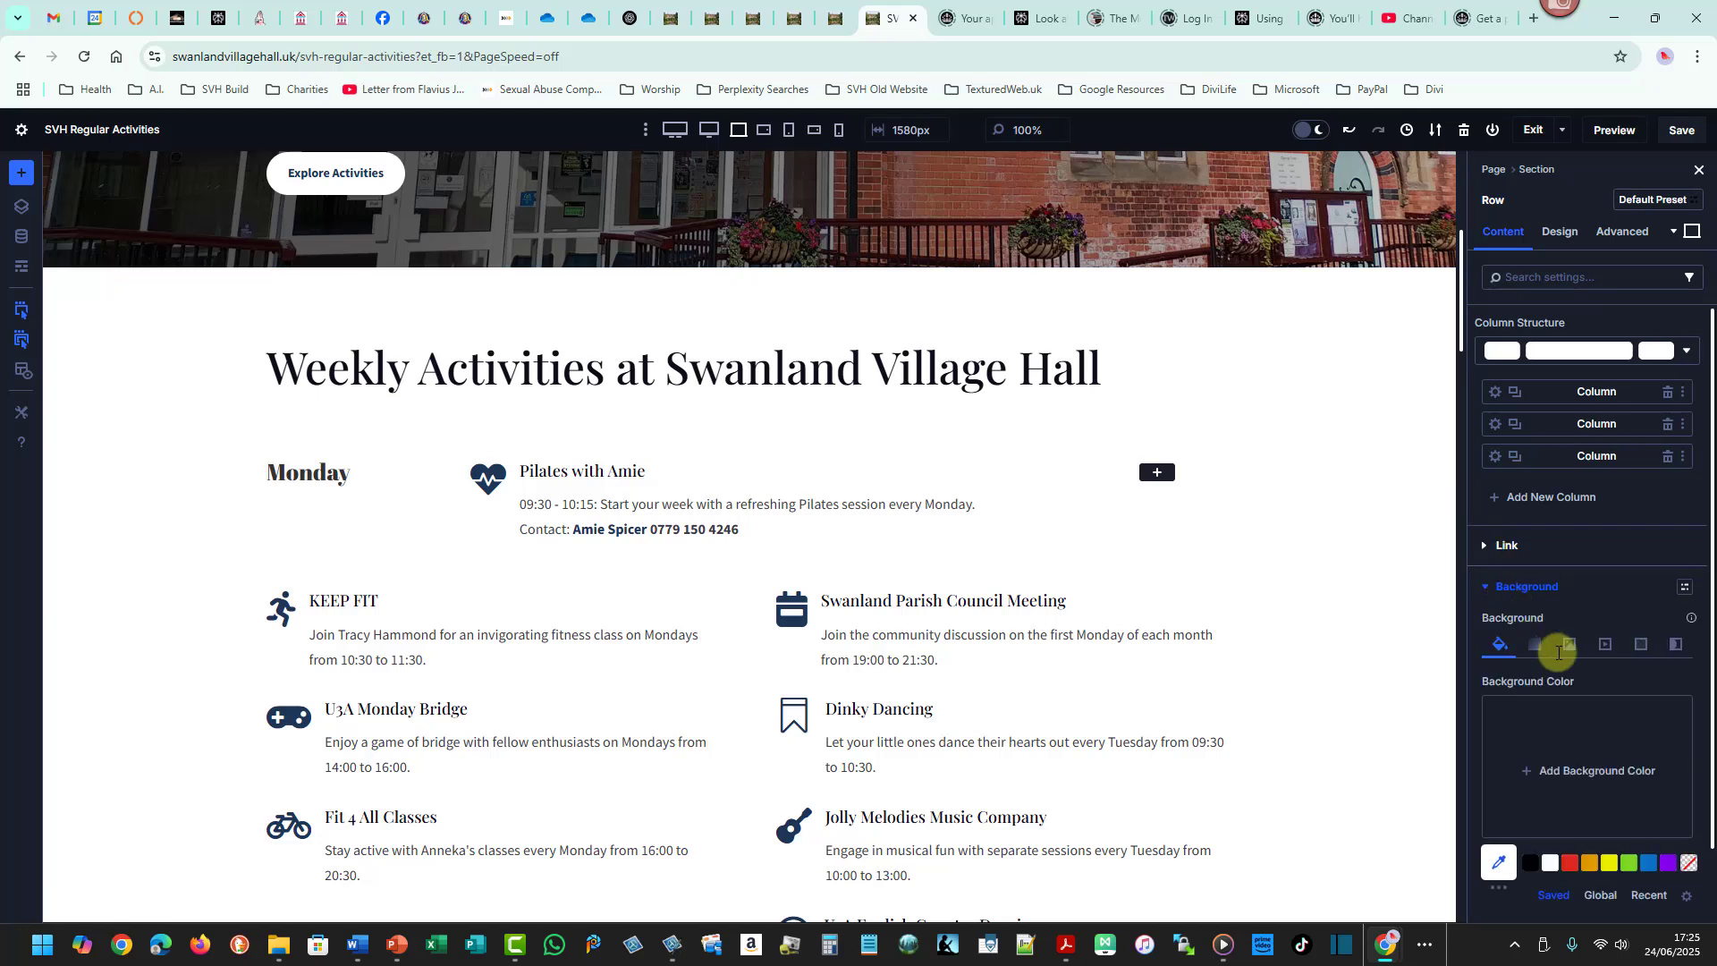
{"action": "left_click", "coordinate": [1571, 863]}
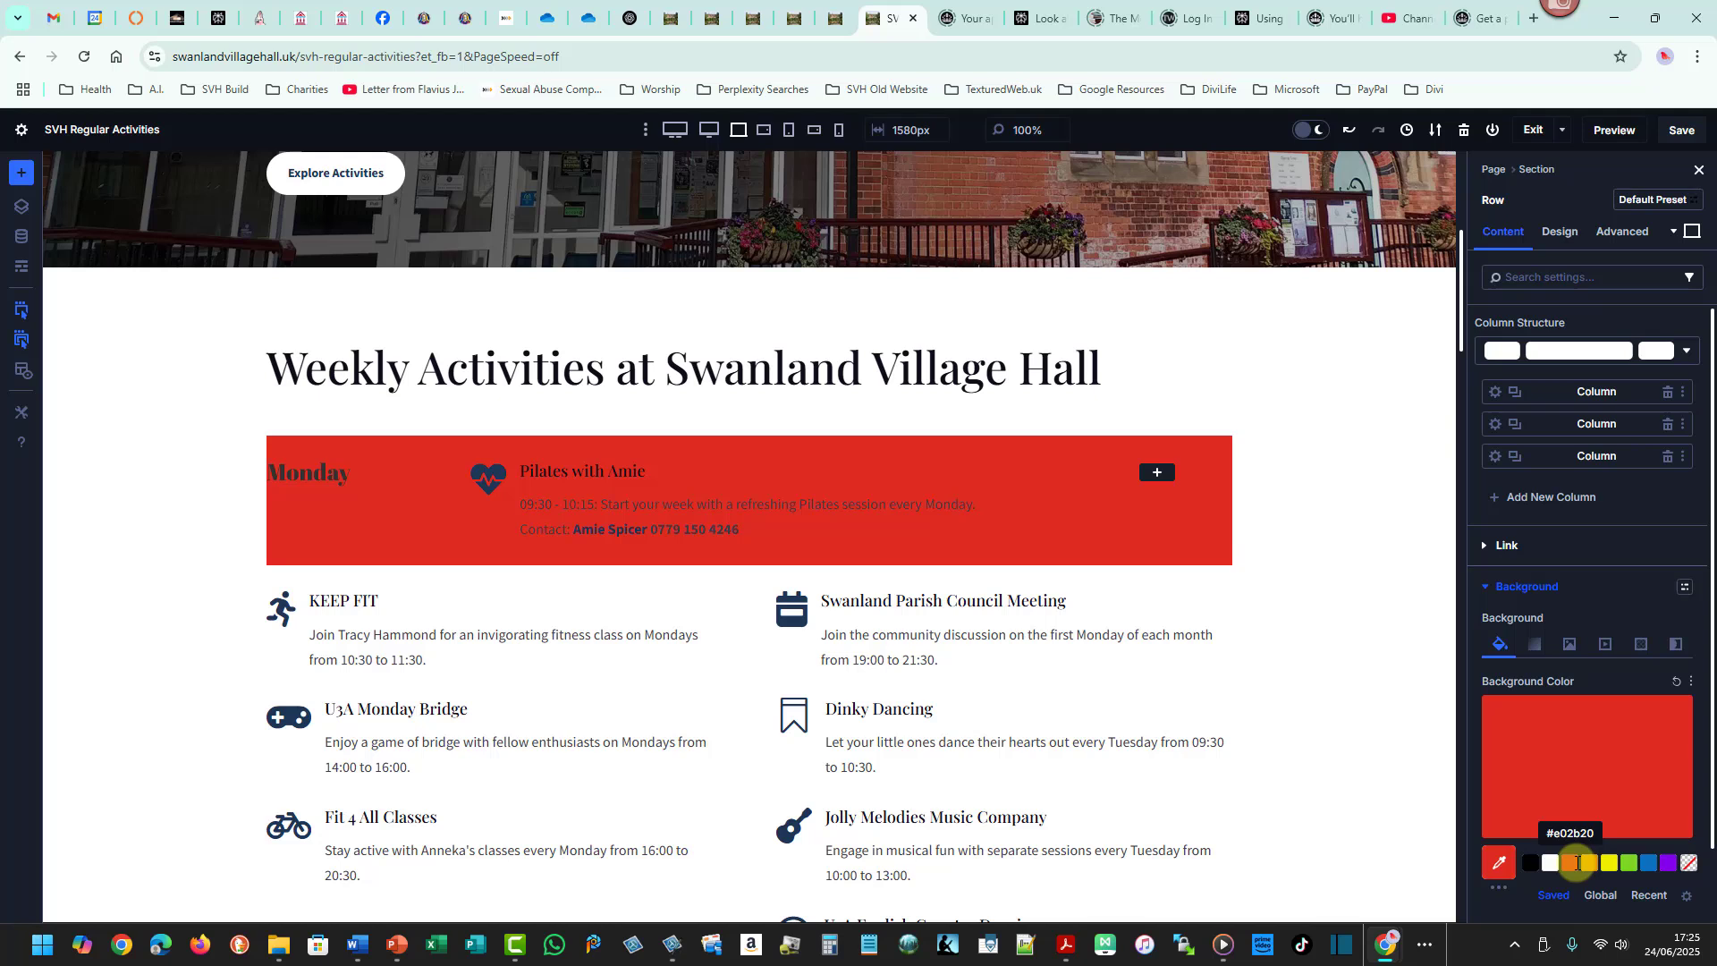
{"action": "left_click", "coordinate": [1513, 583]}
- Try shifting the Monday row upward with the row's Transform Translate setting
{"action": "left_click", "coordinate": [1563, 234]}
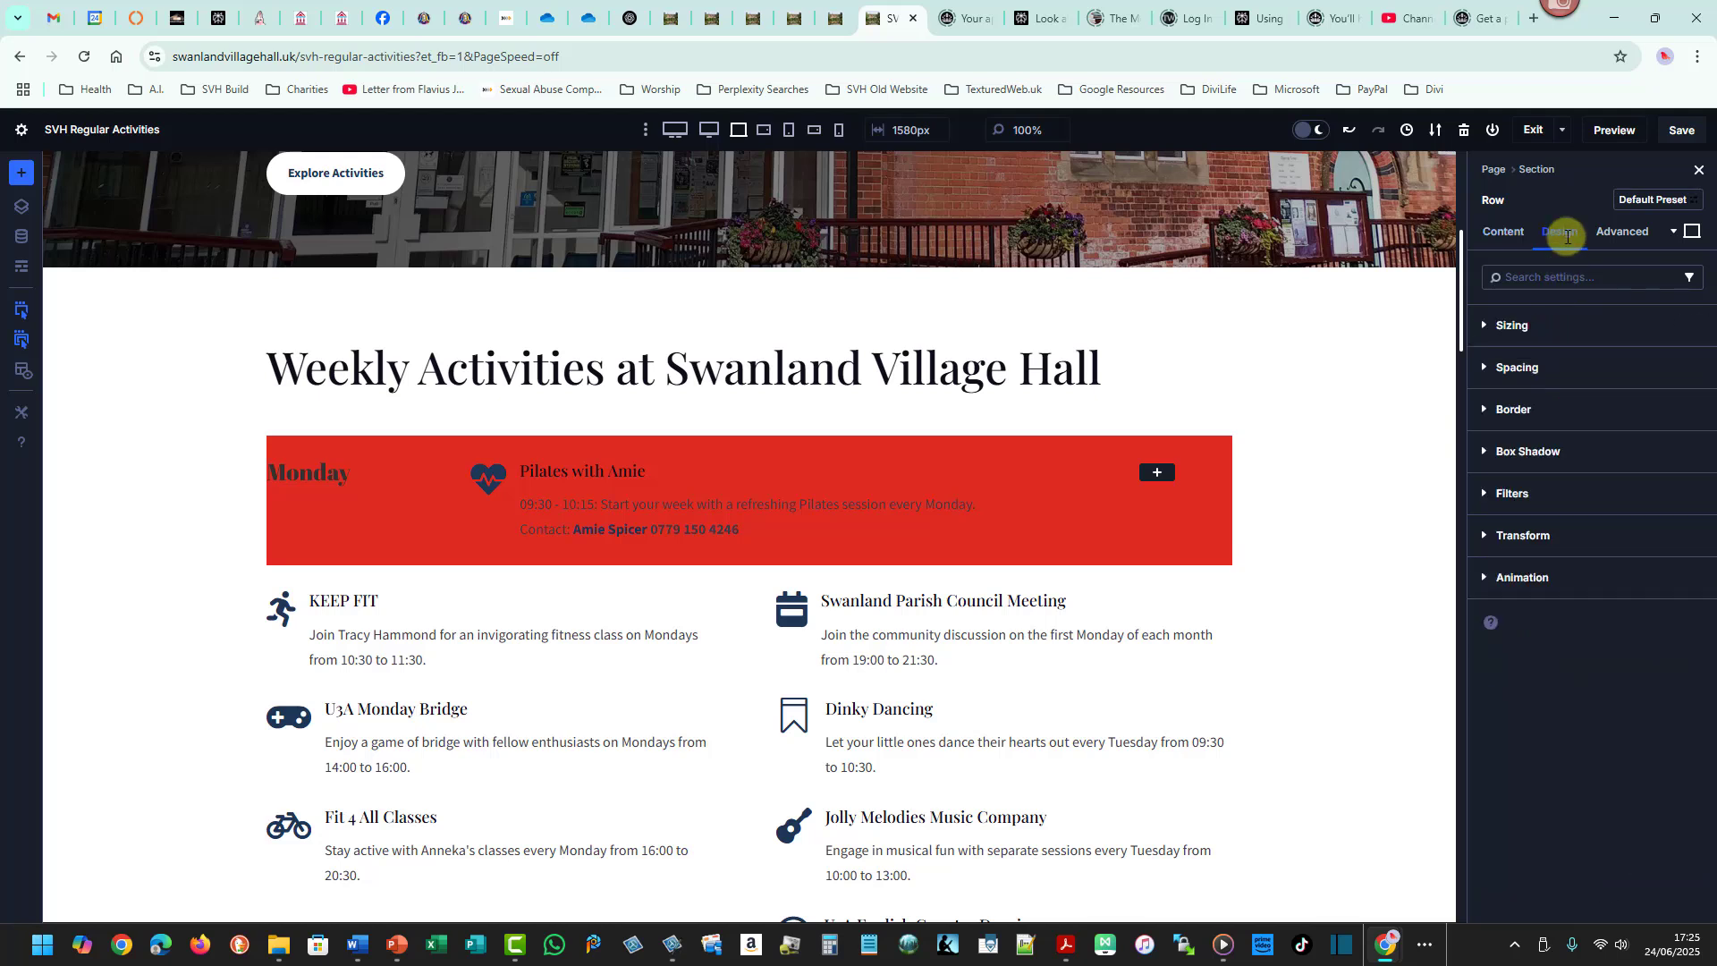
{"action": "left_click", "coordinate": [1534, 534]}
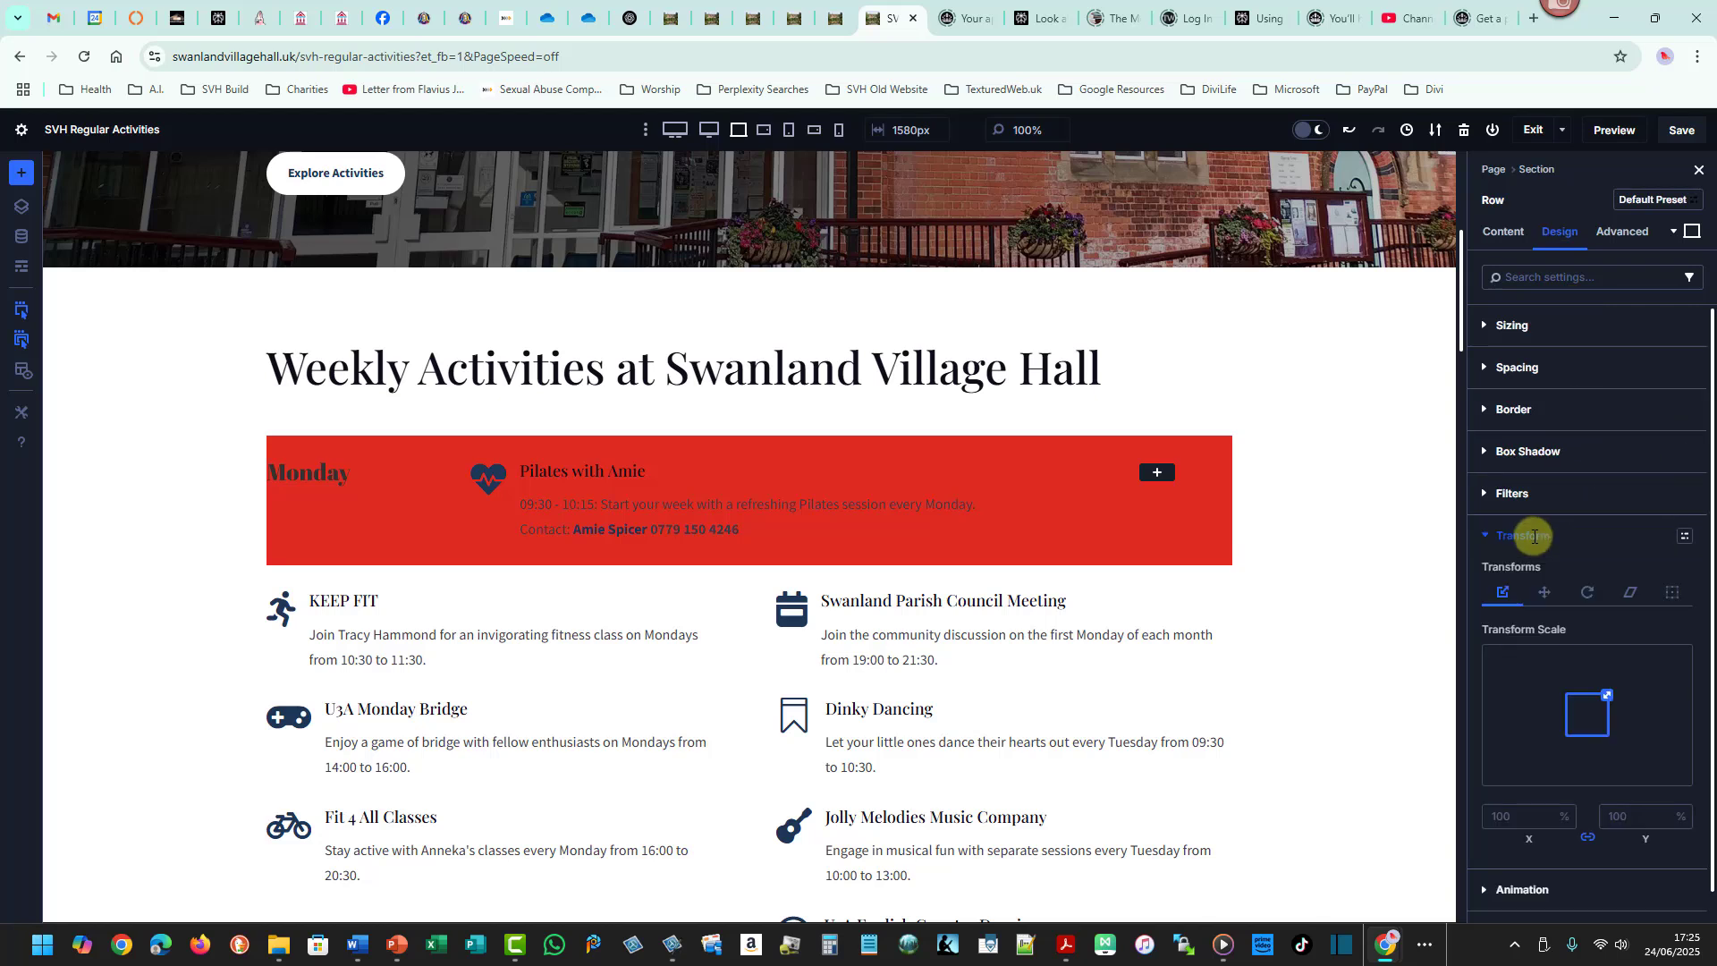
{"action": "left_click", "coordinate": [1545, 593]}
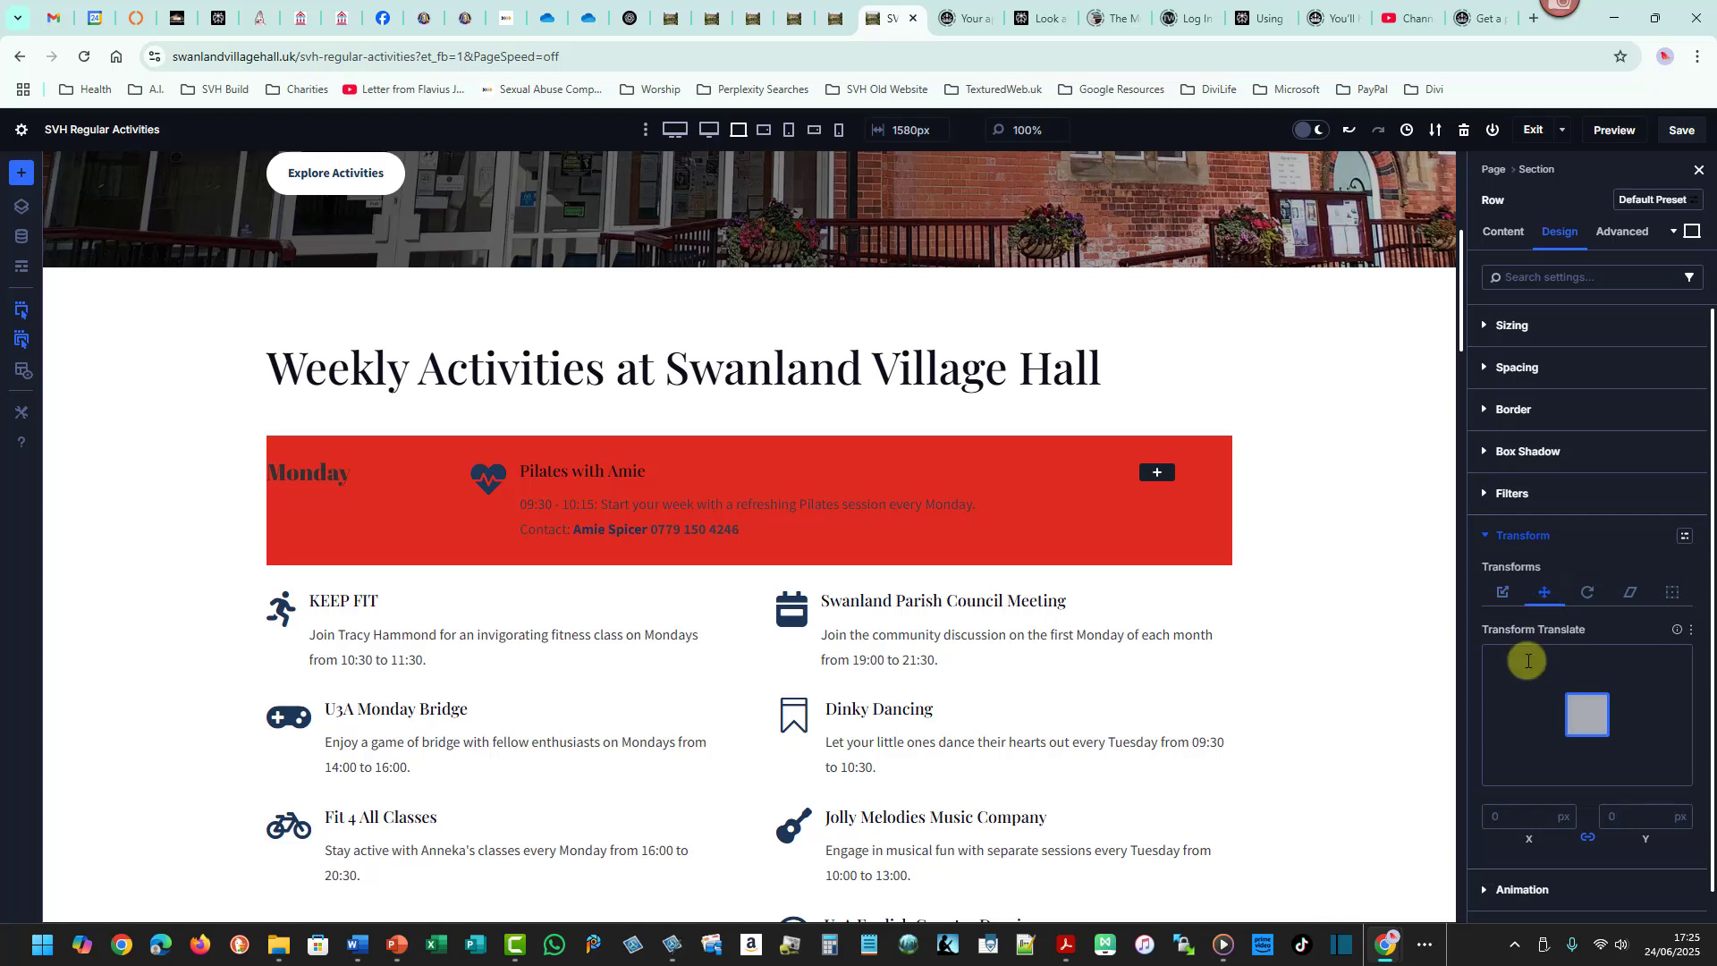
{"action": "left_click", "coordinate": [1504, 592]}
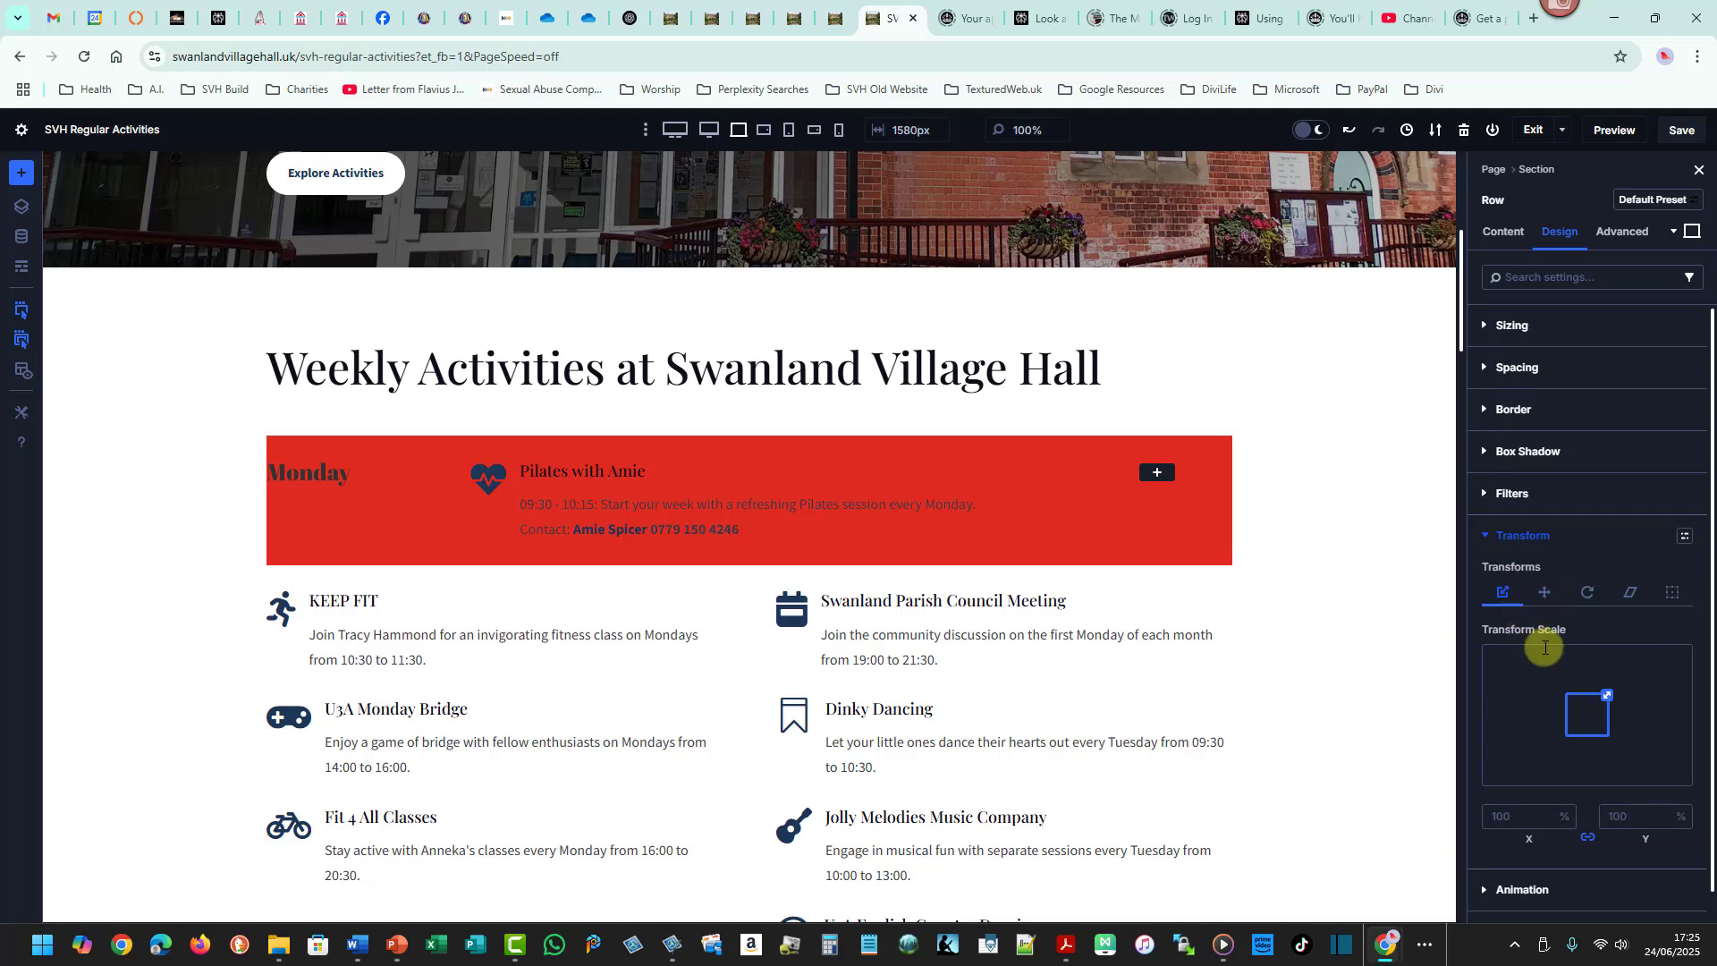
{"action": "left_click", "coordinate": [1544, 593]}
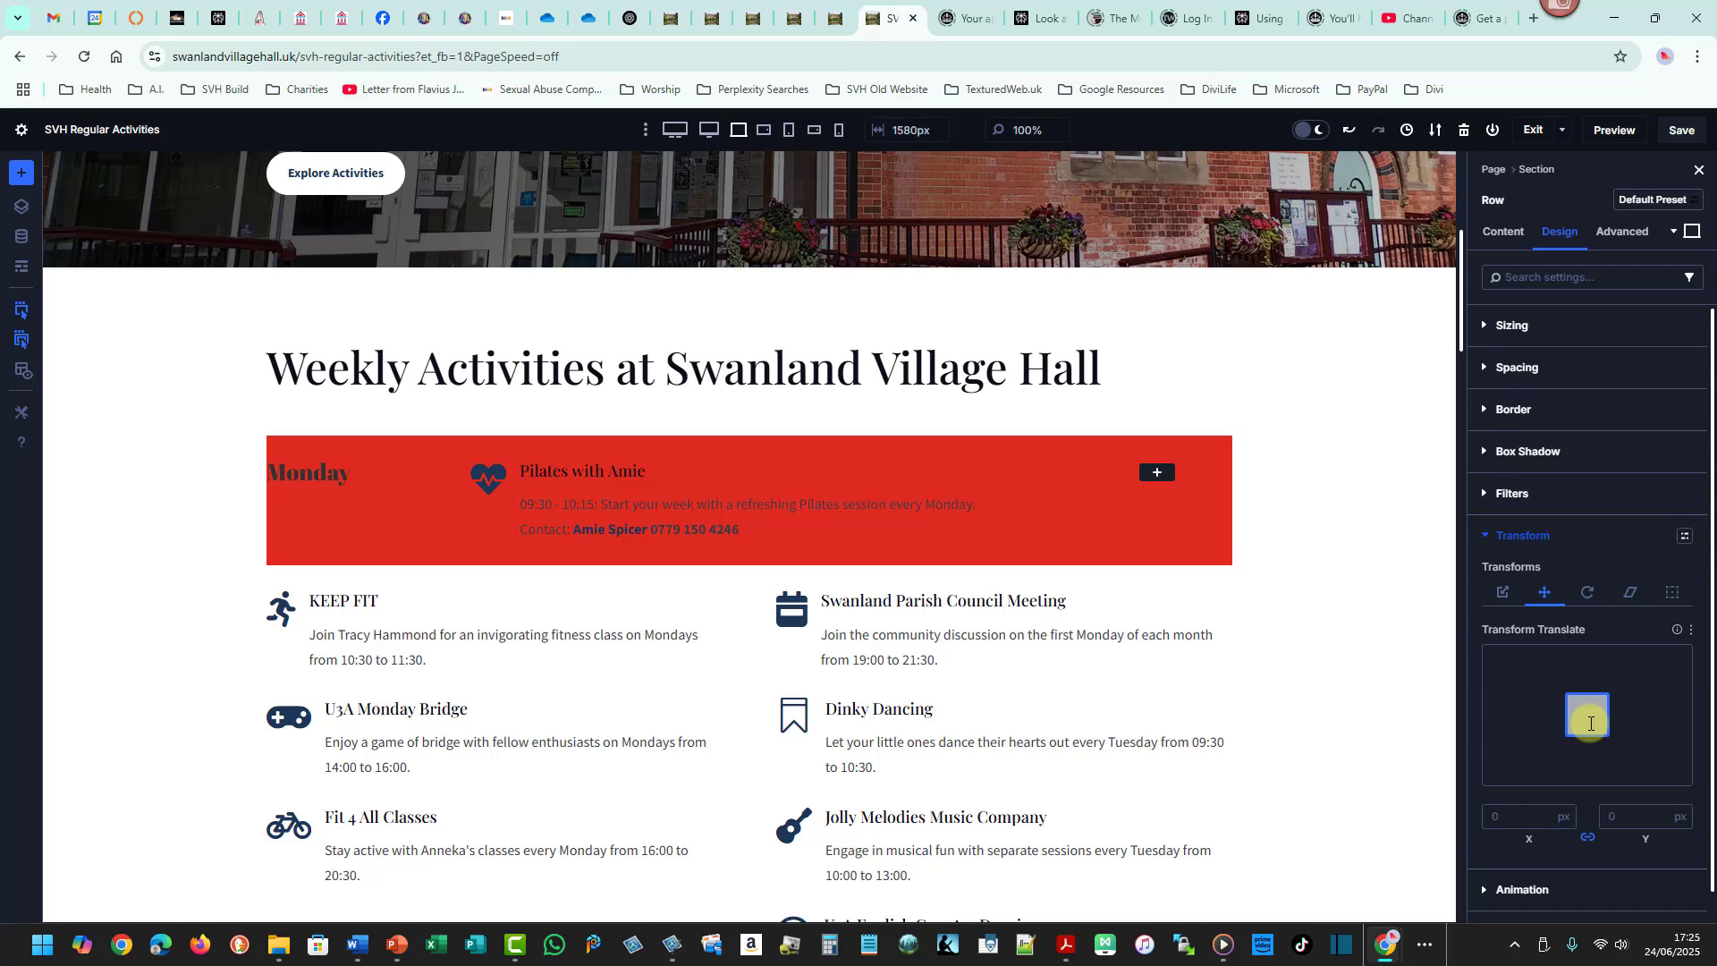
{"action": "left_click_drag", "start_coordinate": [1591, 723], "coordinate": [1592, 653]}
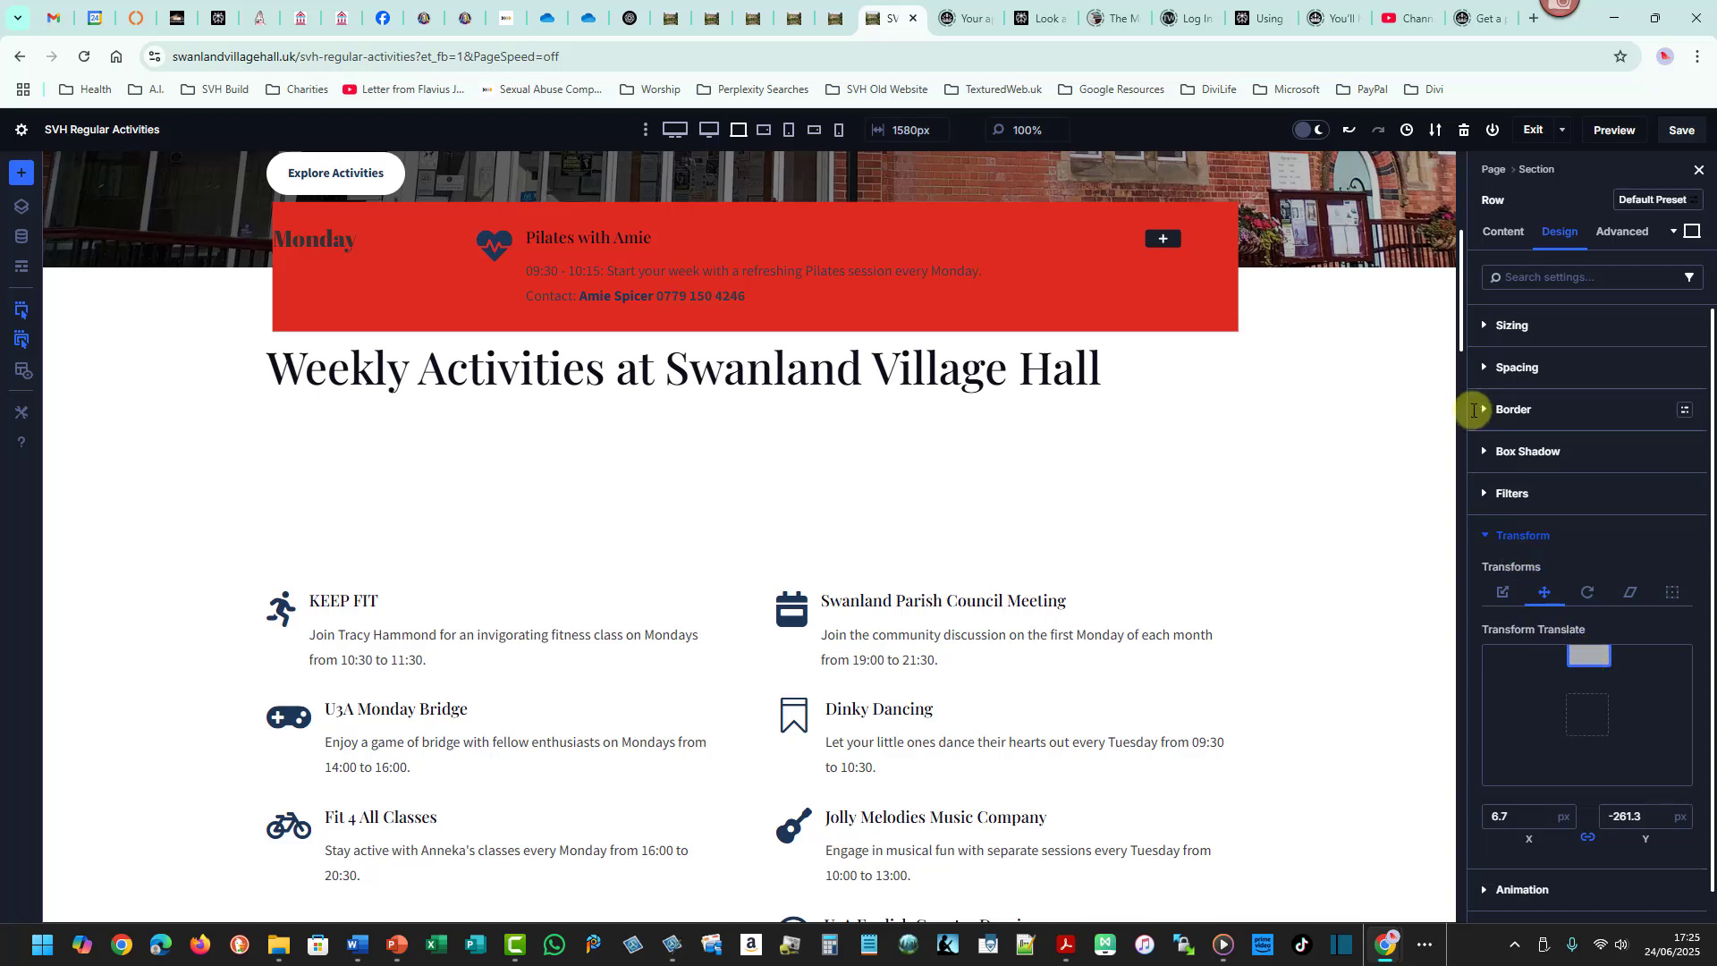
{"action": "left_click_drag", "start_coordinate": [1461, 343], "coordinate": [1469, 294]}
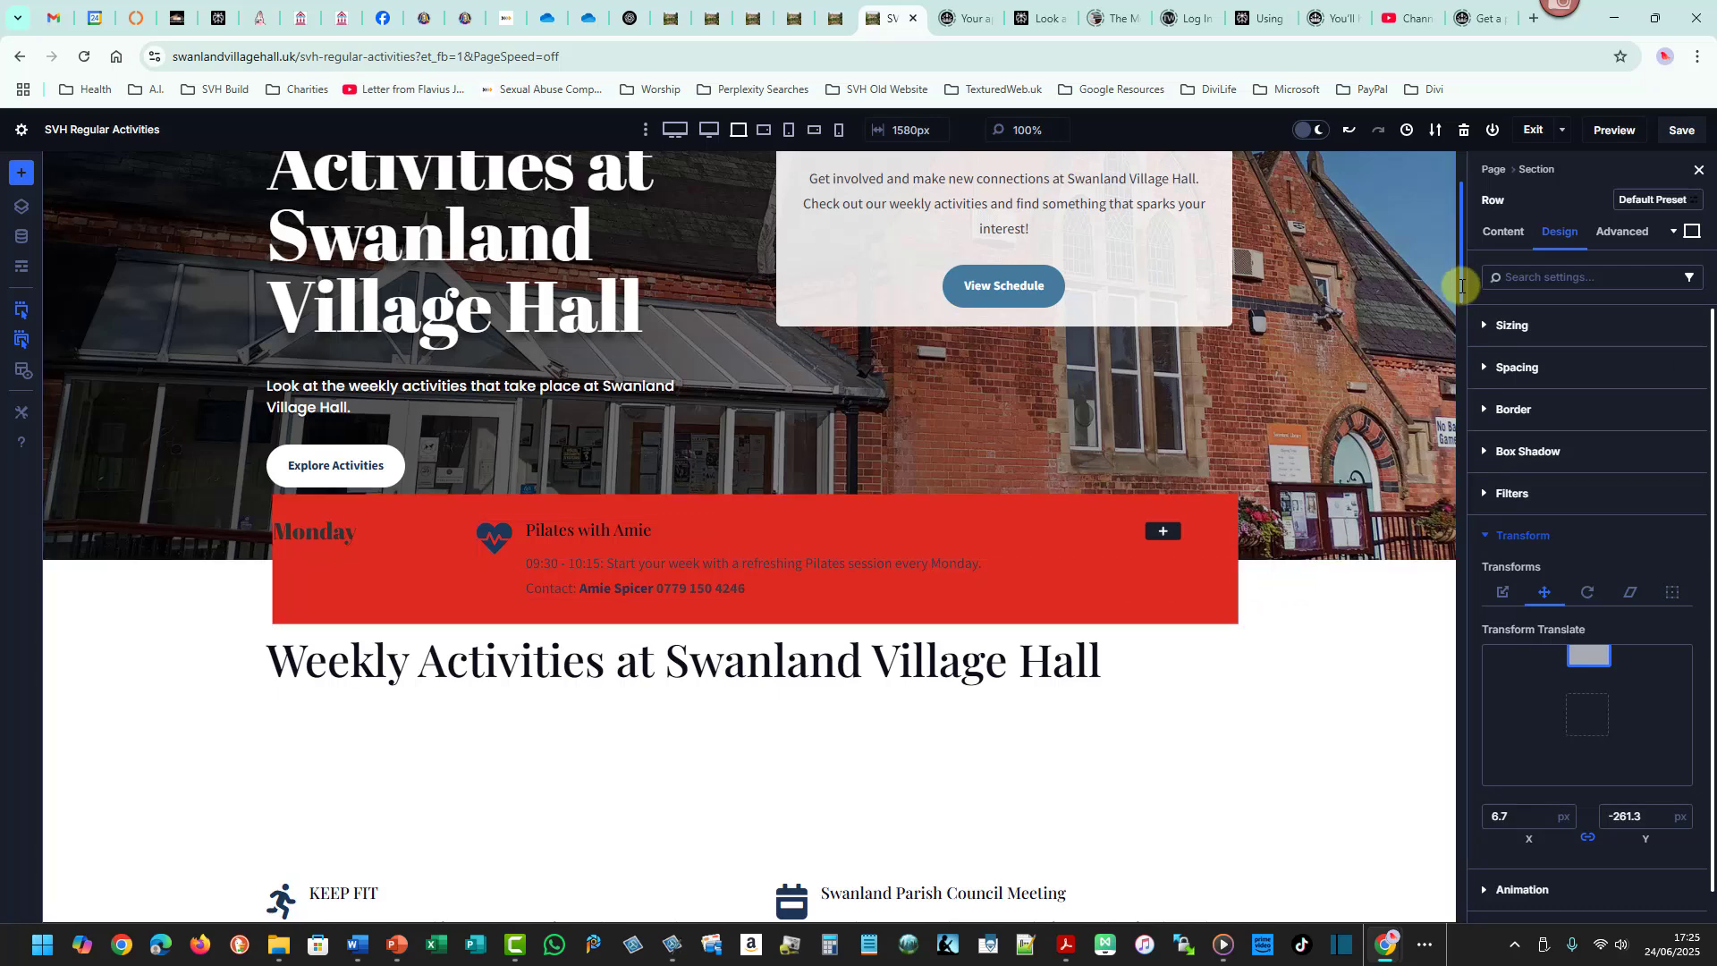
{"action": "left_click_drag", "start_coordinate": [1461, 286], "coordinate": [1463, 328]}
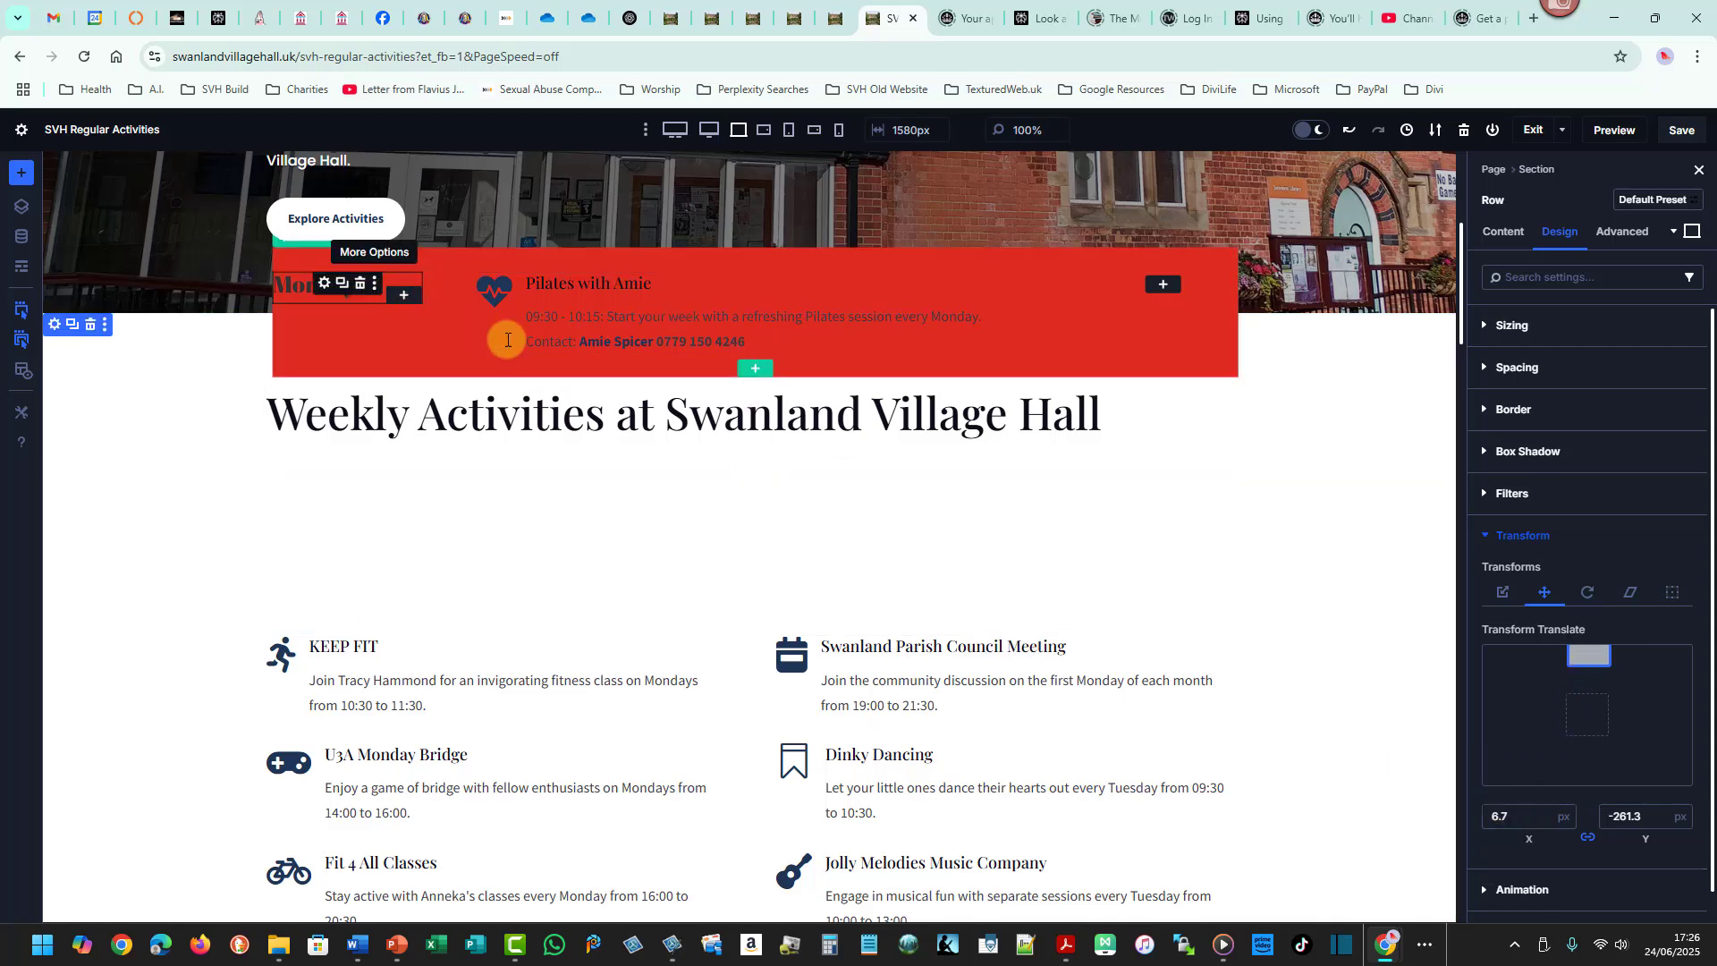
- Reset the Monday row's translate offsets to 0 px on both axes
{"action": "left_click_drag", "start_coordinate": [1650, 821], "coordinate": [1603, 821]}
{"action": "key", "text": "Delete"}
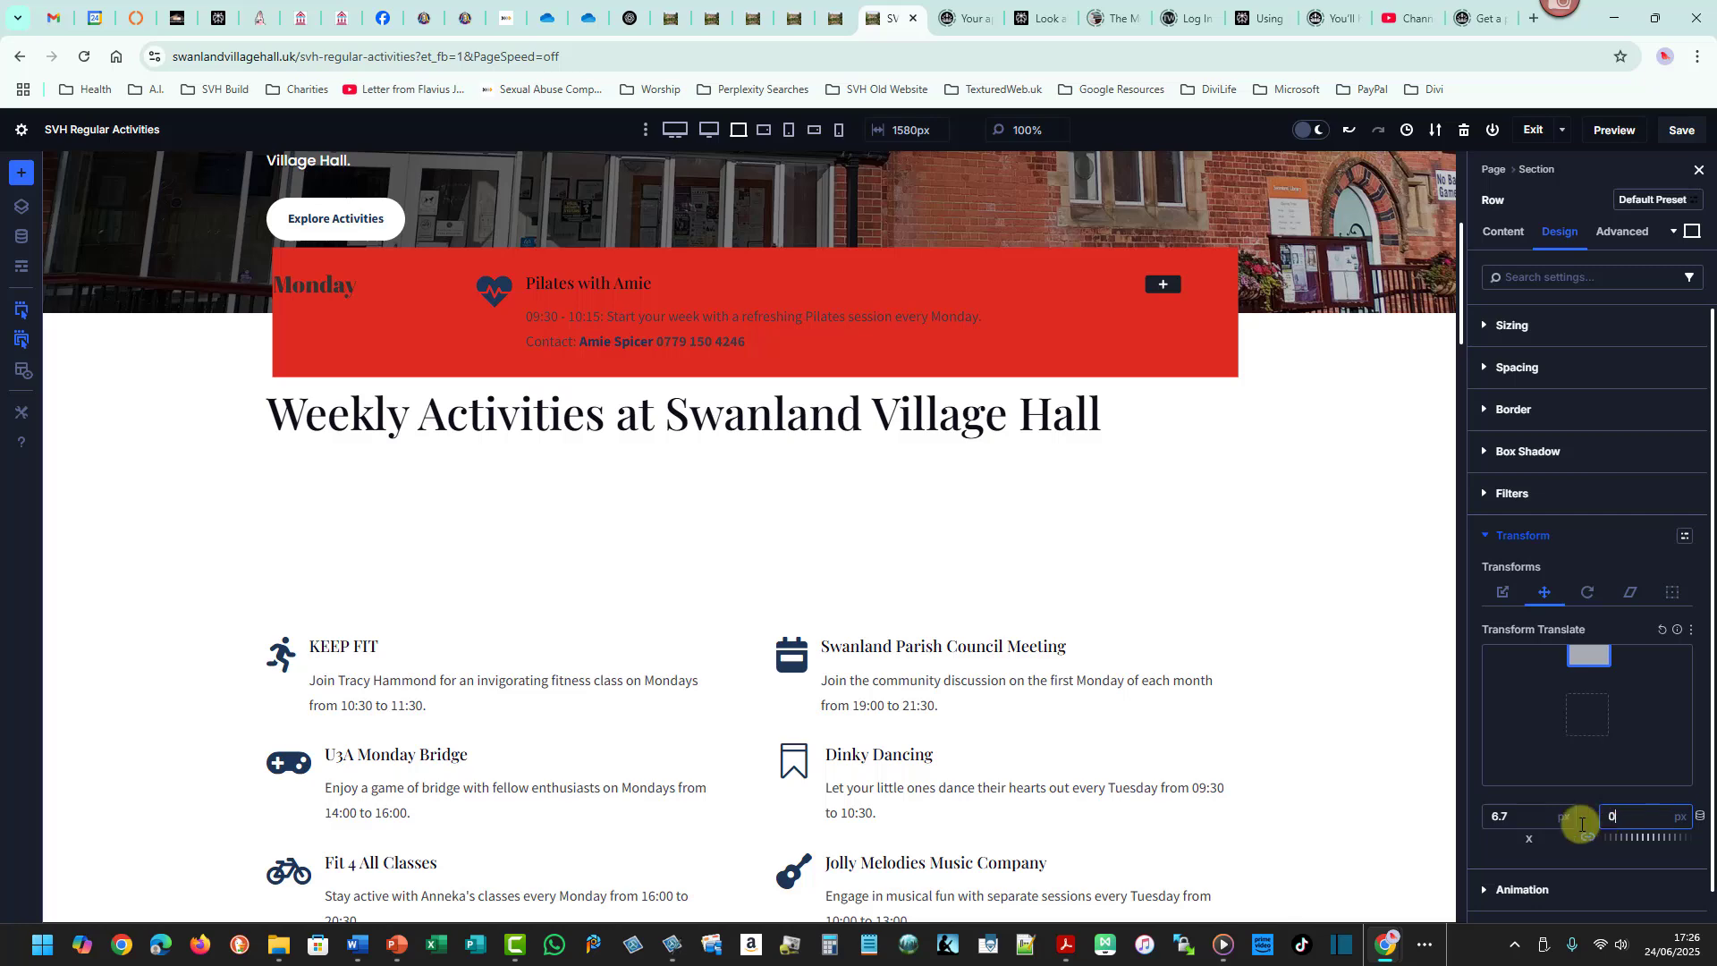
{"action": "double_click", "coordinate": [1505, 818]}
{"action": "type", "text": "268"}
{"action": "left_click_drag", "start_coordinate": [1493, 821], "coordinate": [1618, 815]}
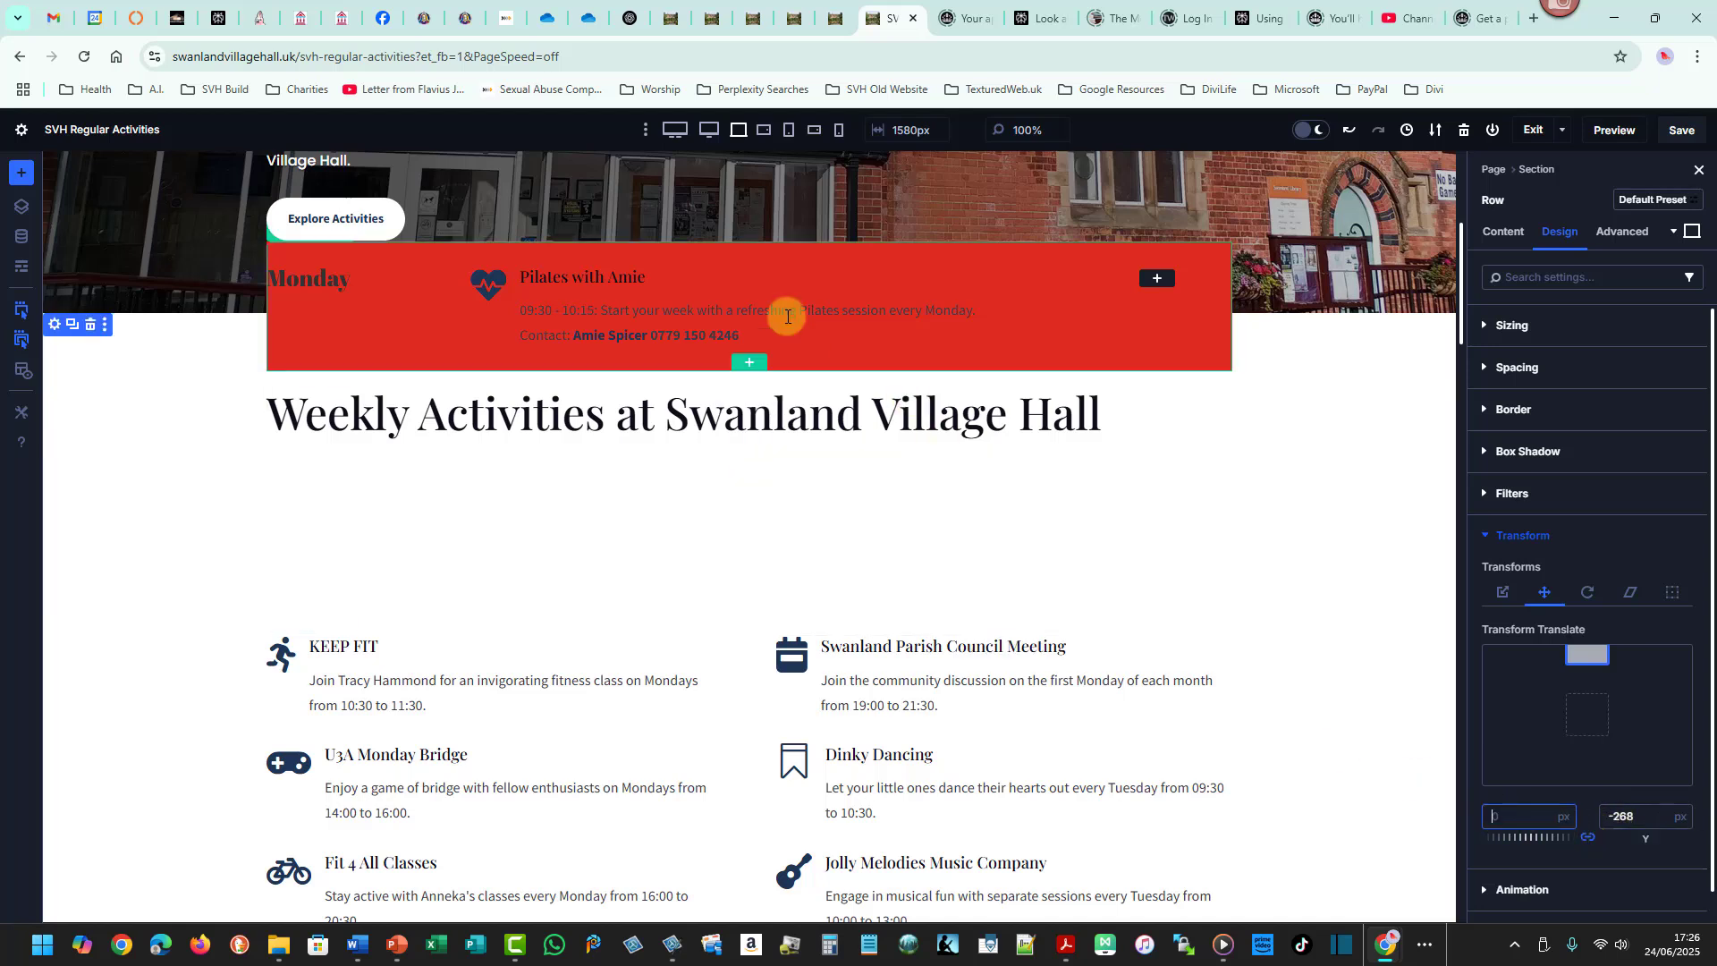
{"action": "triple_click", "coordinate": [1615, 816]}
{"action": "type", "text": "0"}
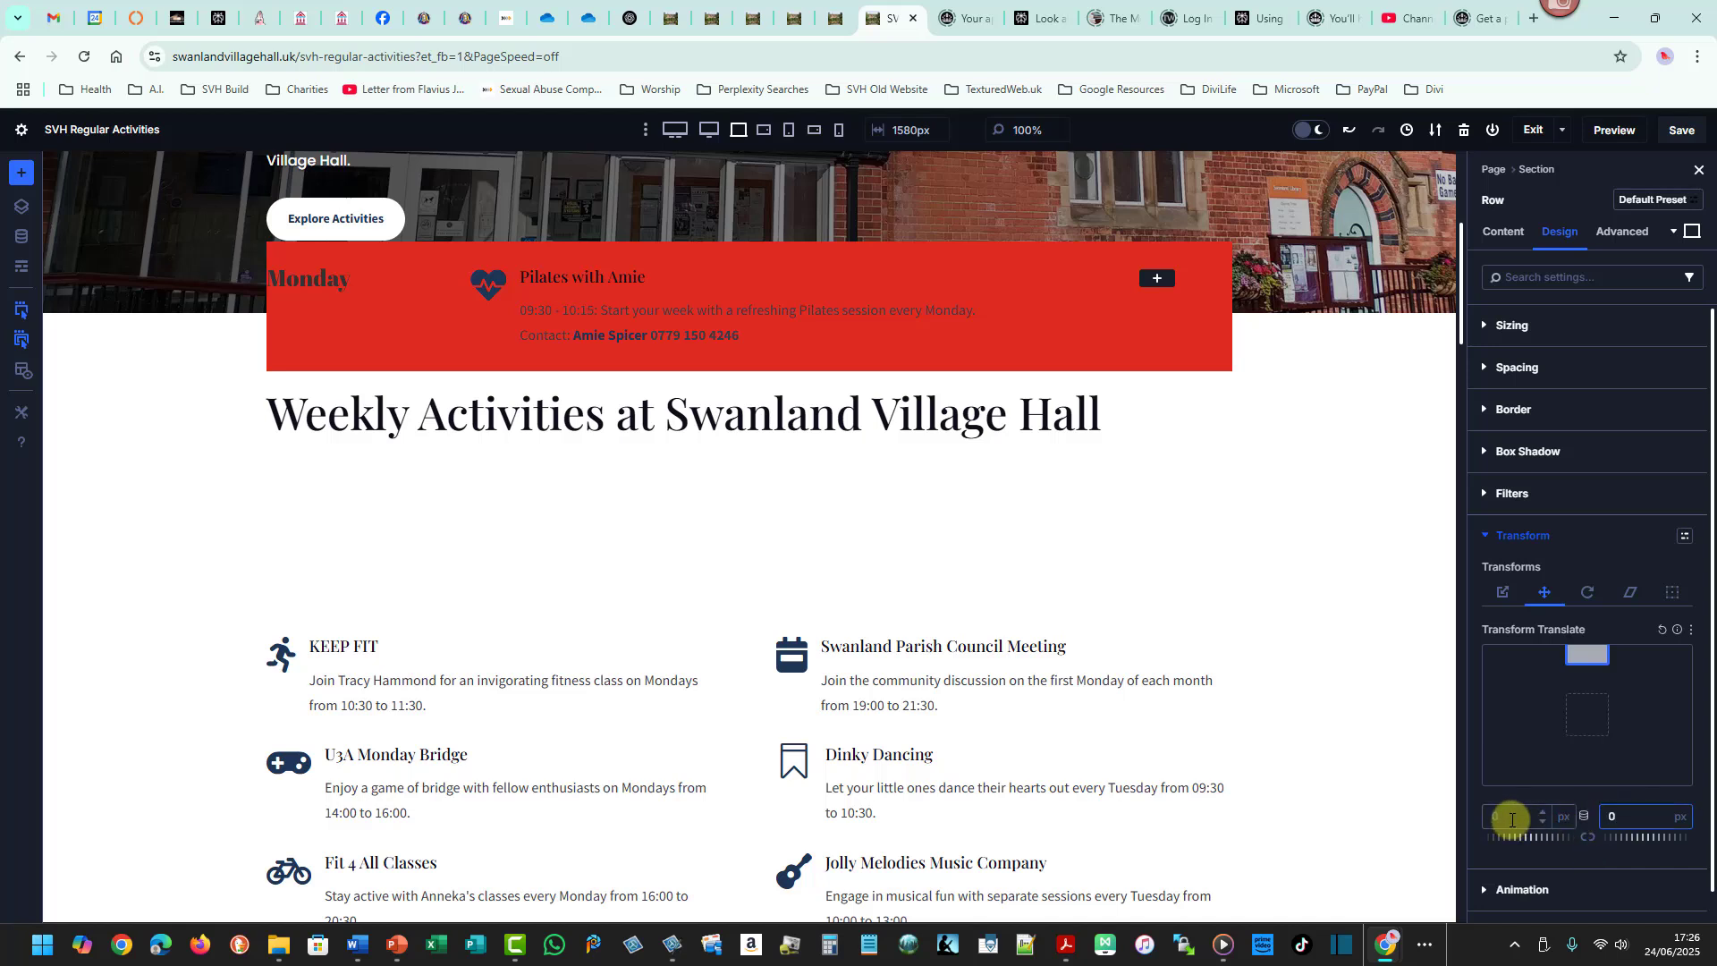
{"action": "left_click", "coordinate": [1511, 819]}
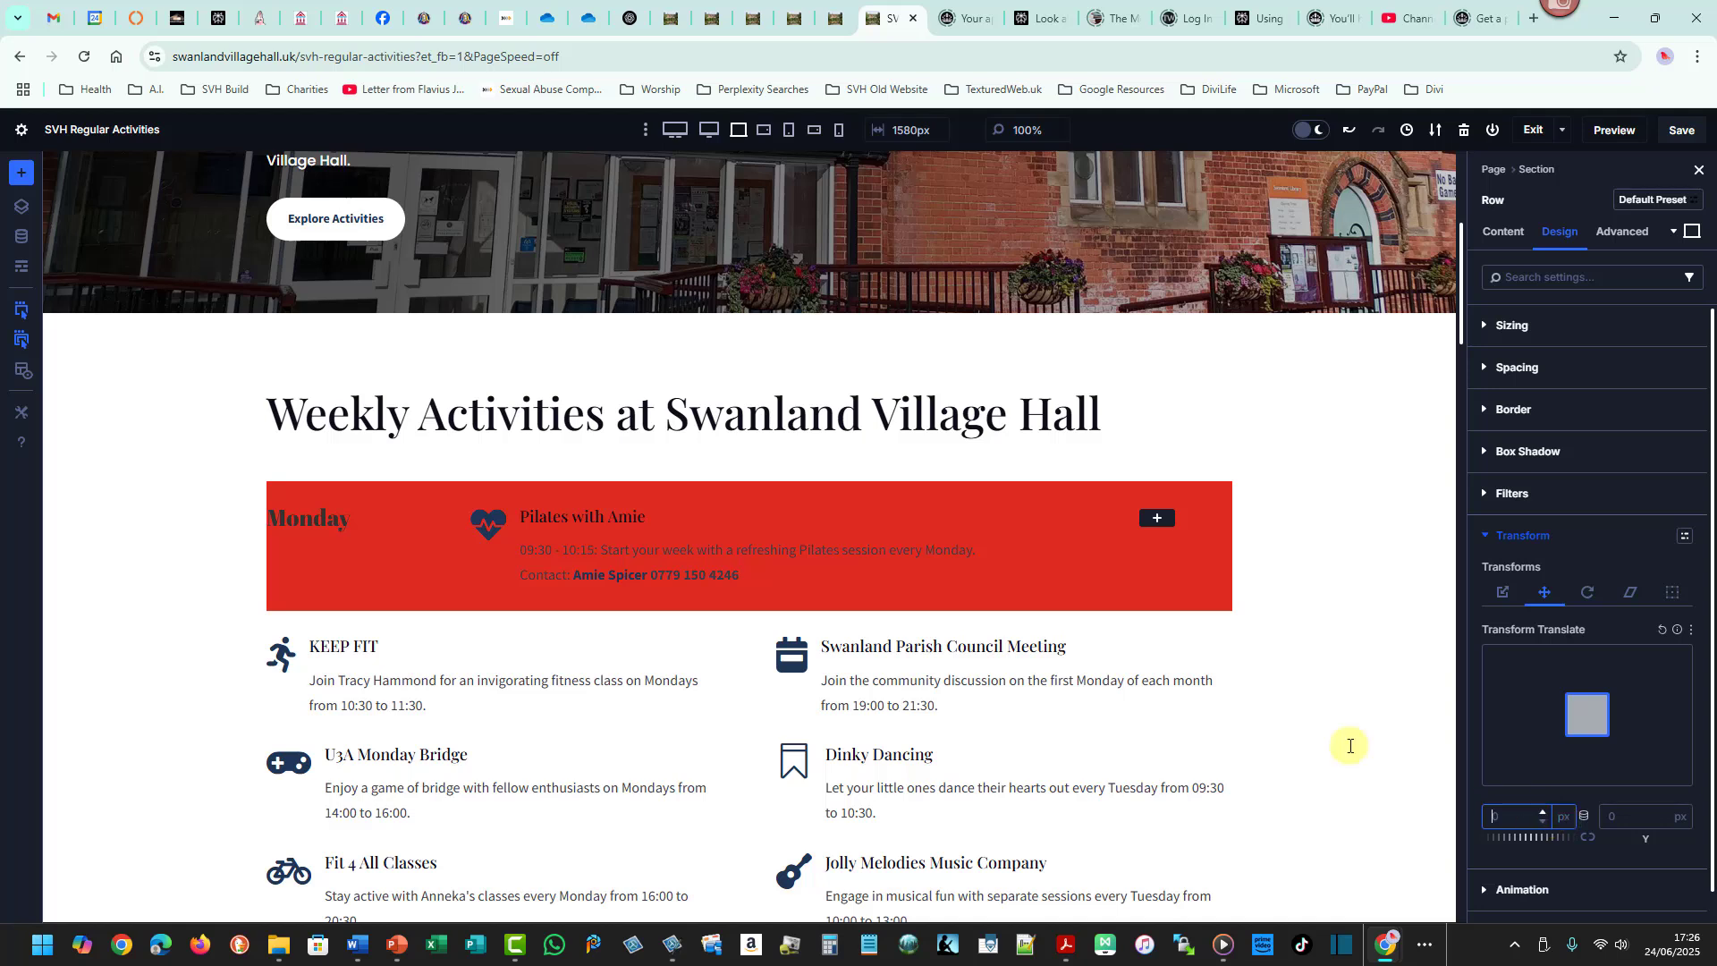
{"action": "mouse_move", "coordinate": [816, 510]}
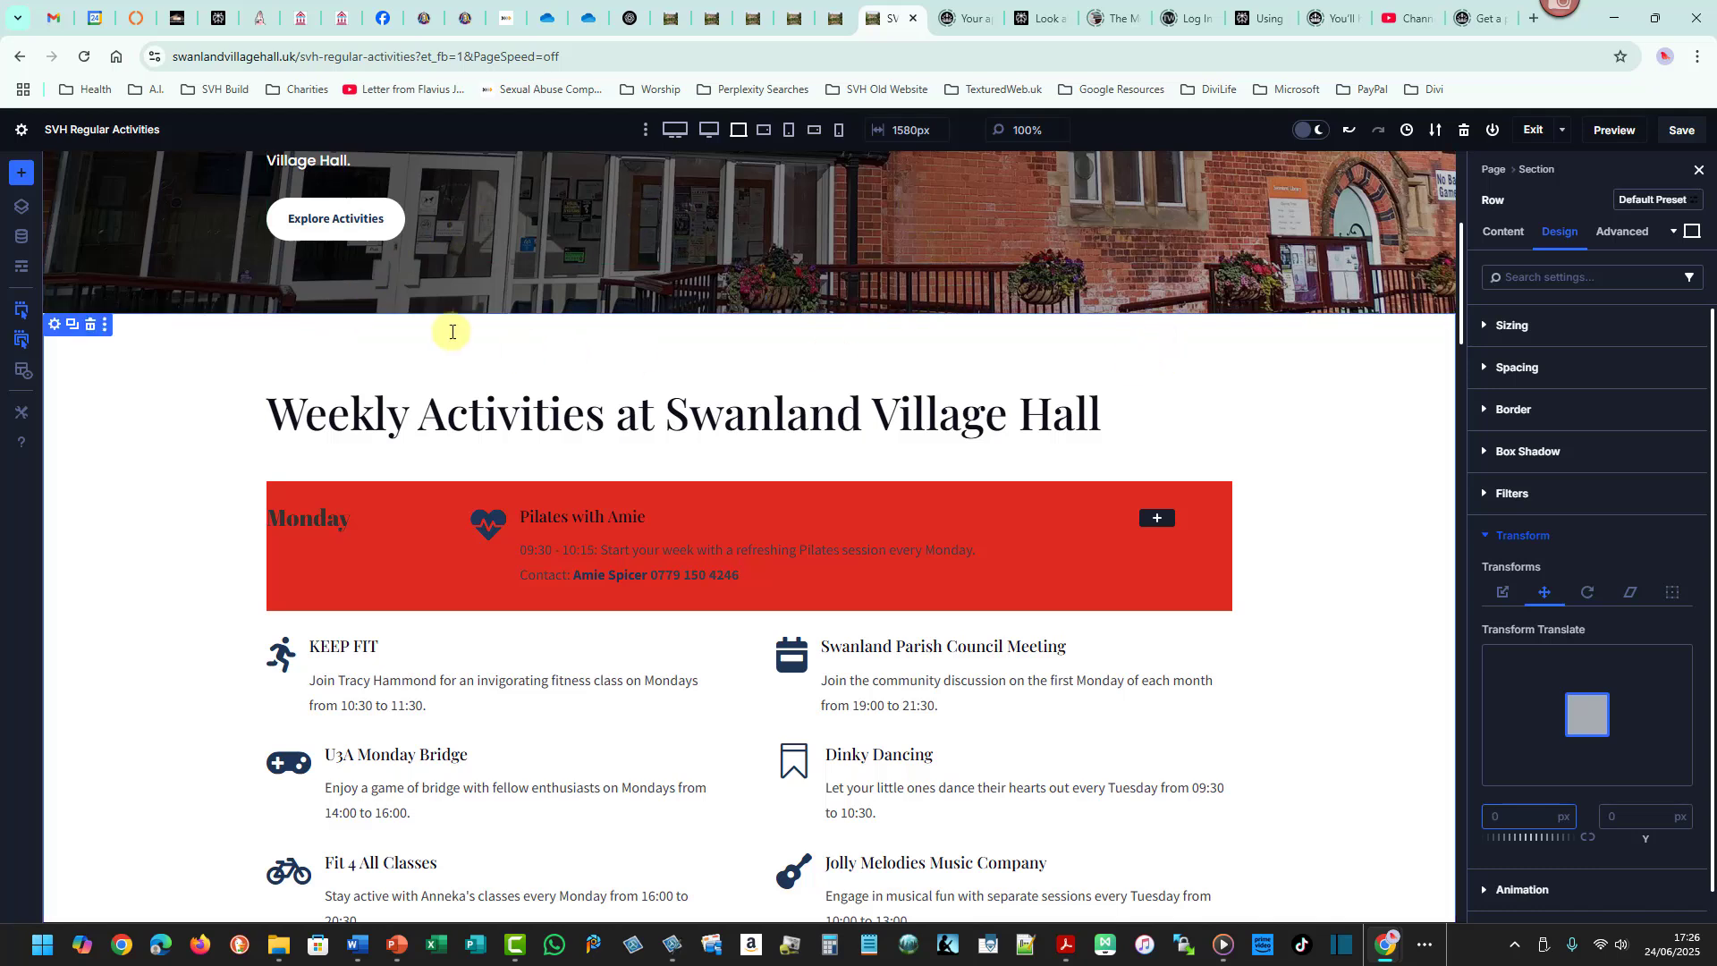
{"action": "left_click", "coordinate": [1563, 816]}
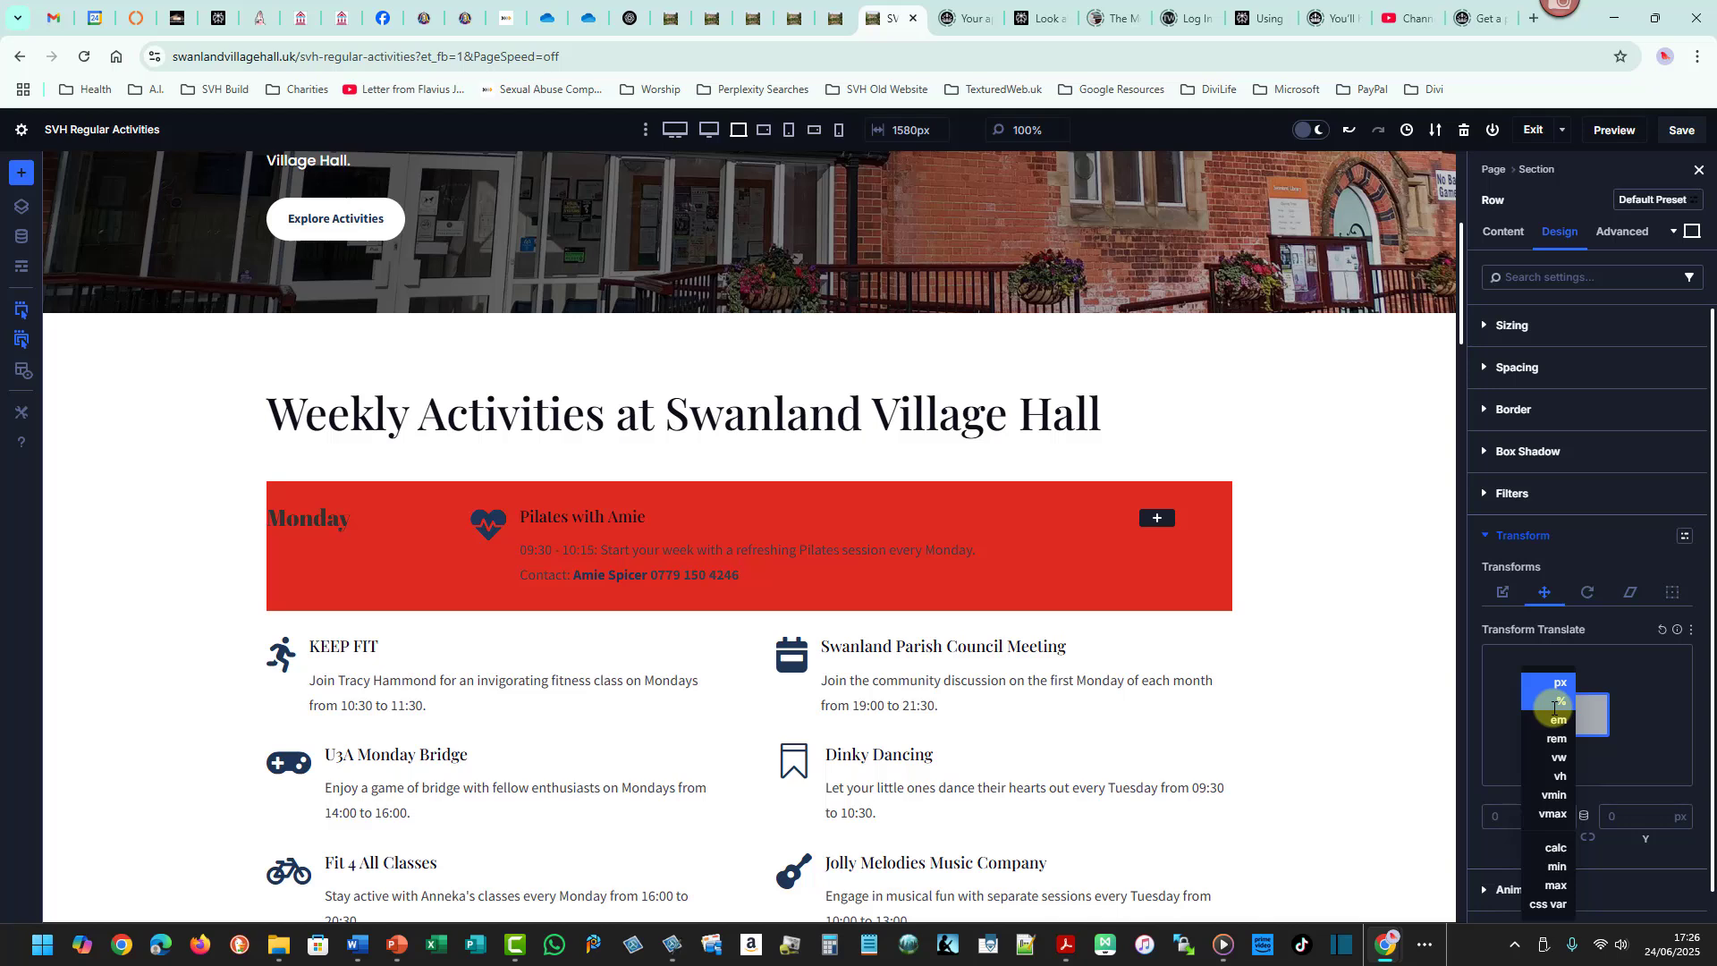
{"action": "left_click", "coordinate": [1510, 816]}
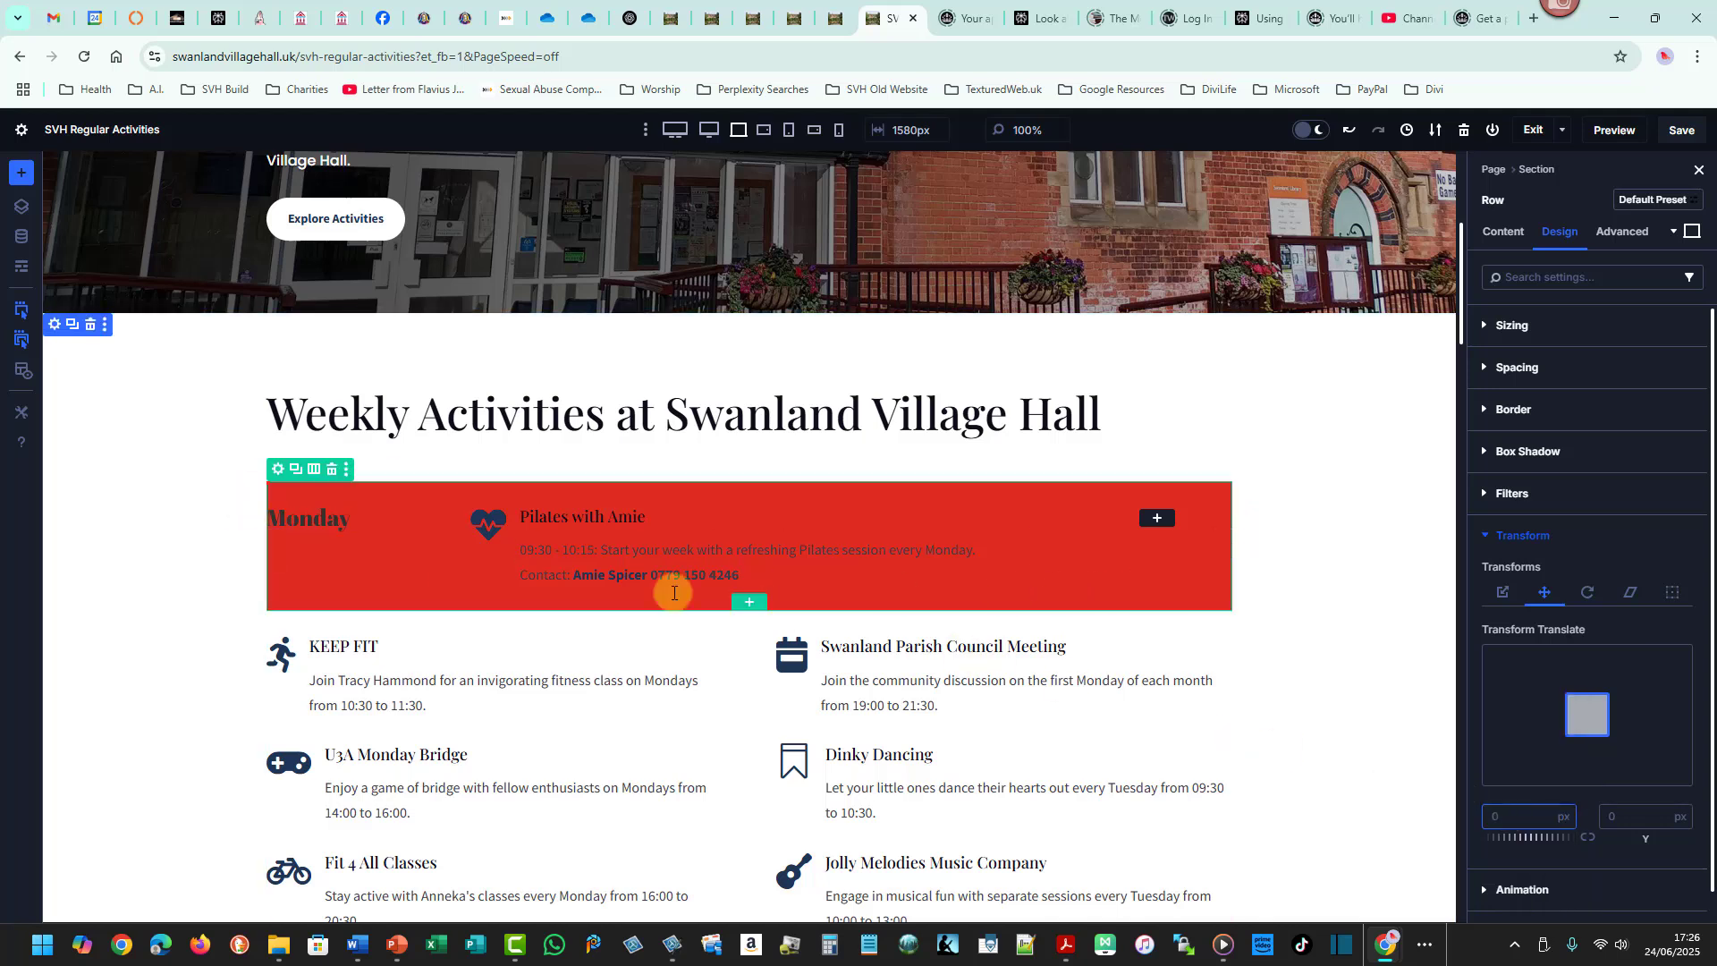
- Remove the red background colour from the Monday row
{"action": "left_click", "coordinate": [279, 468]}
{"action": "left_click", "coordinate": [1520, 585]}
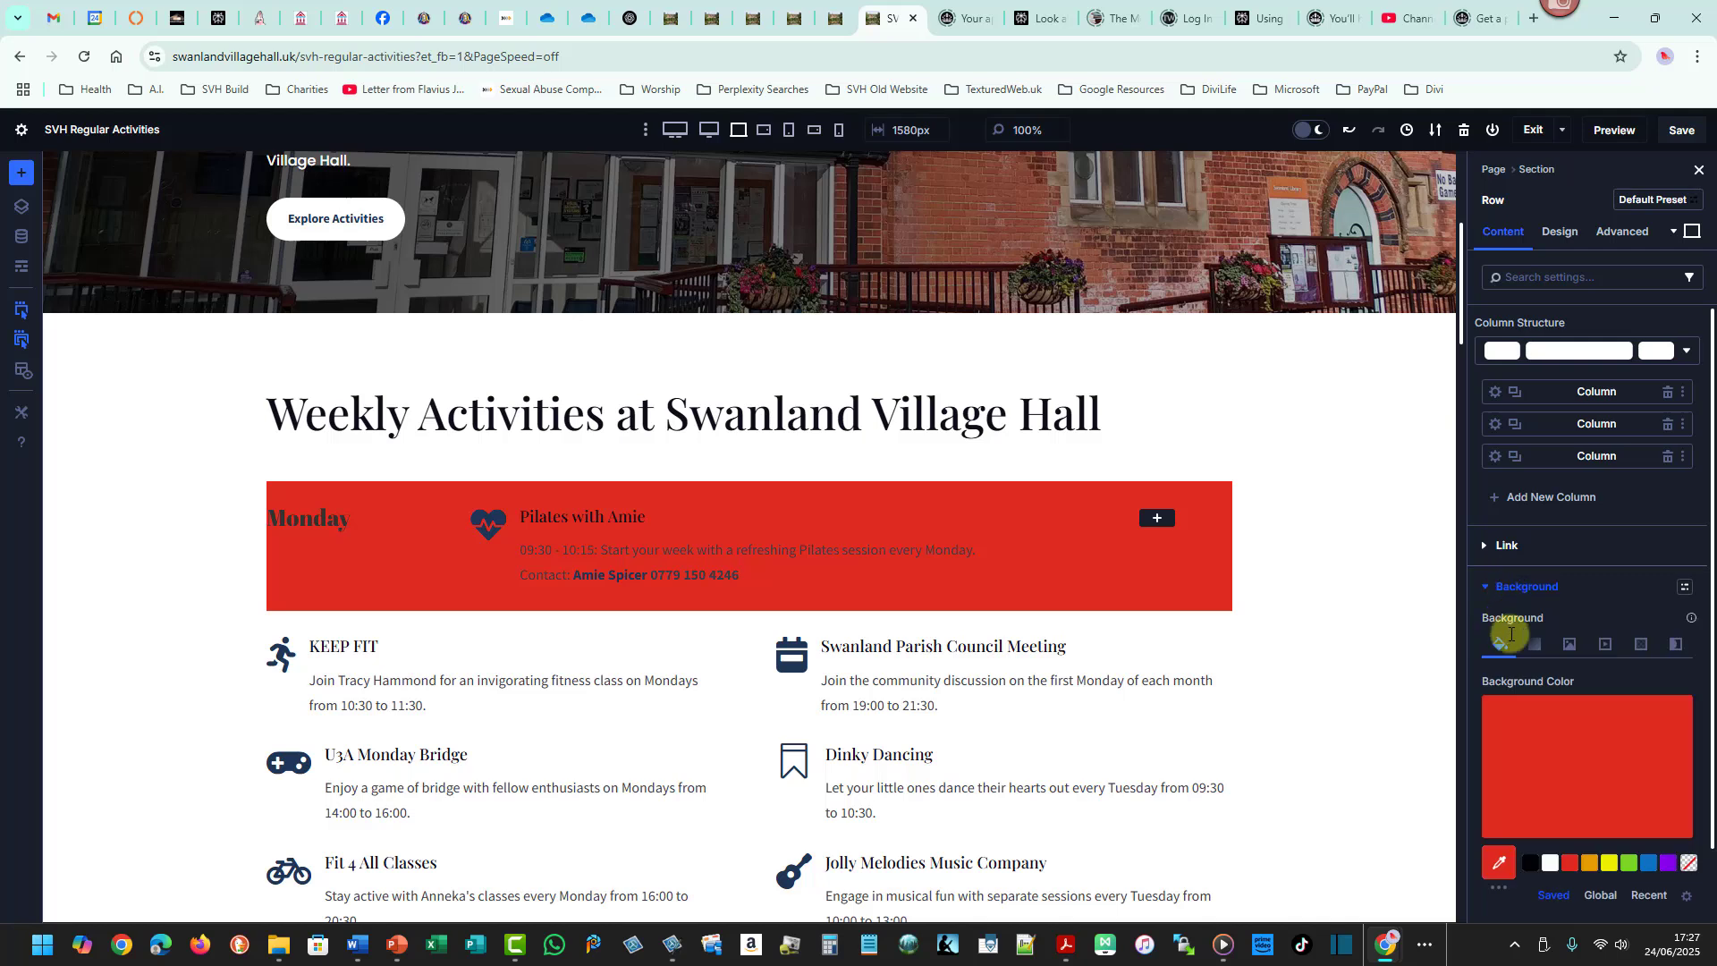
{"action": "left_click", "coordinate": [1653, 716]}
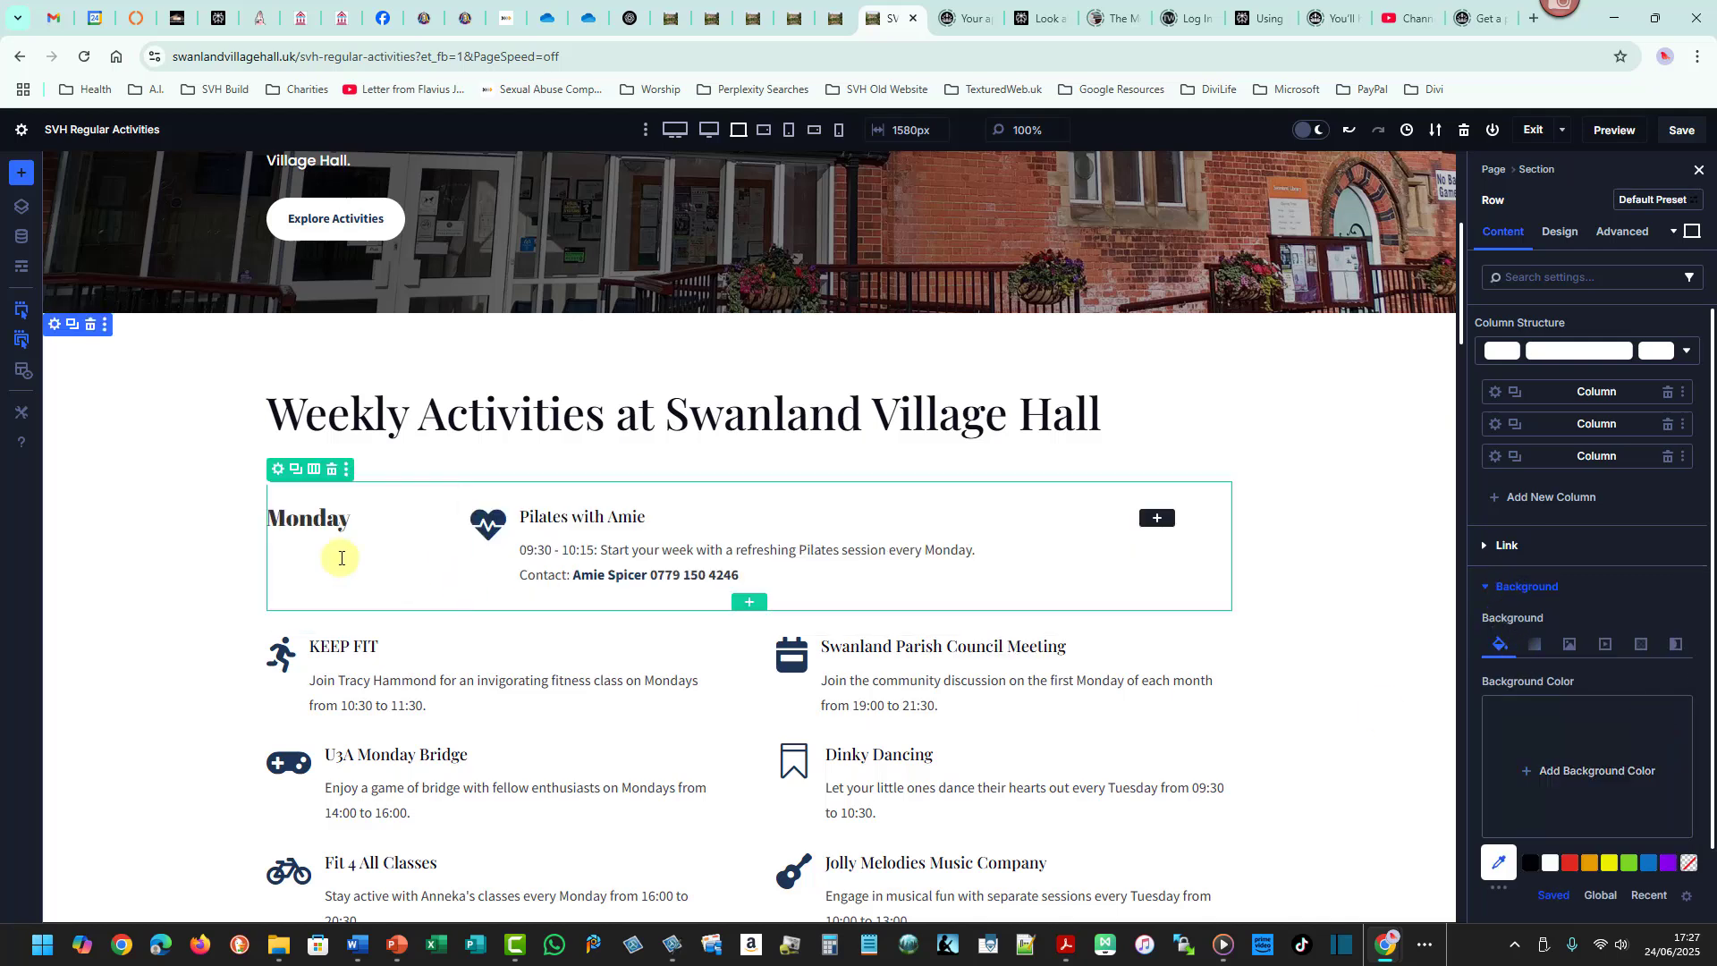
- Open the Transform Rotate settings for the Monday day heading
{"action": "left_click", "coordinate": [319, 516]}
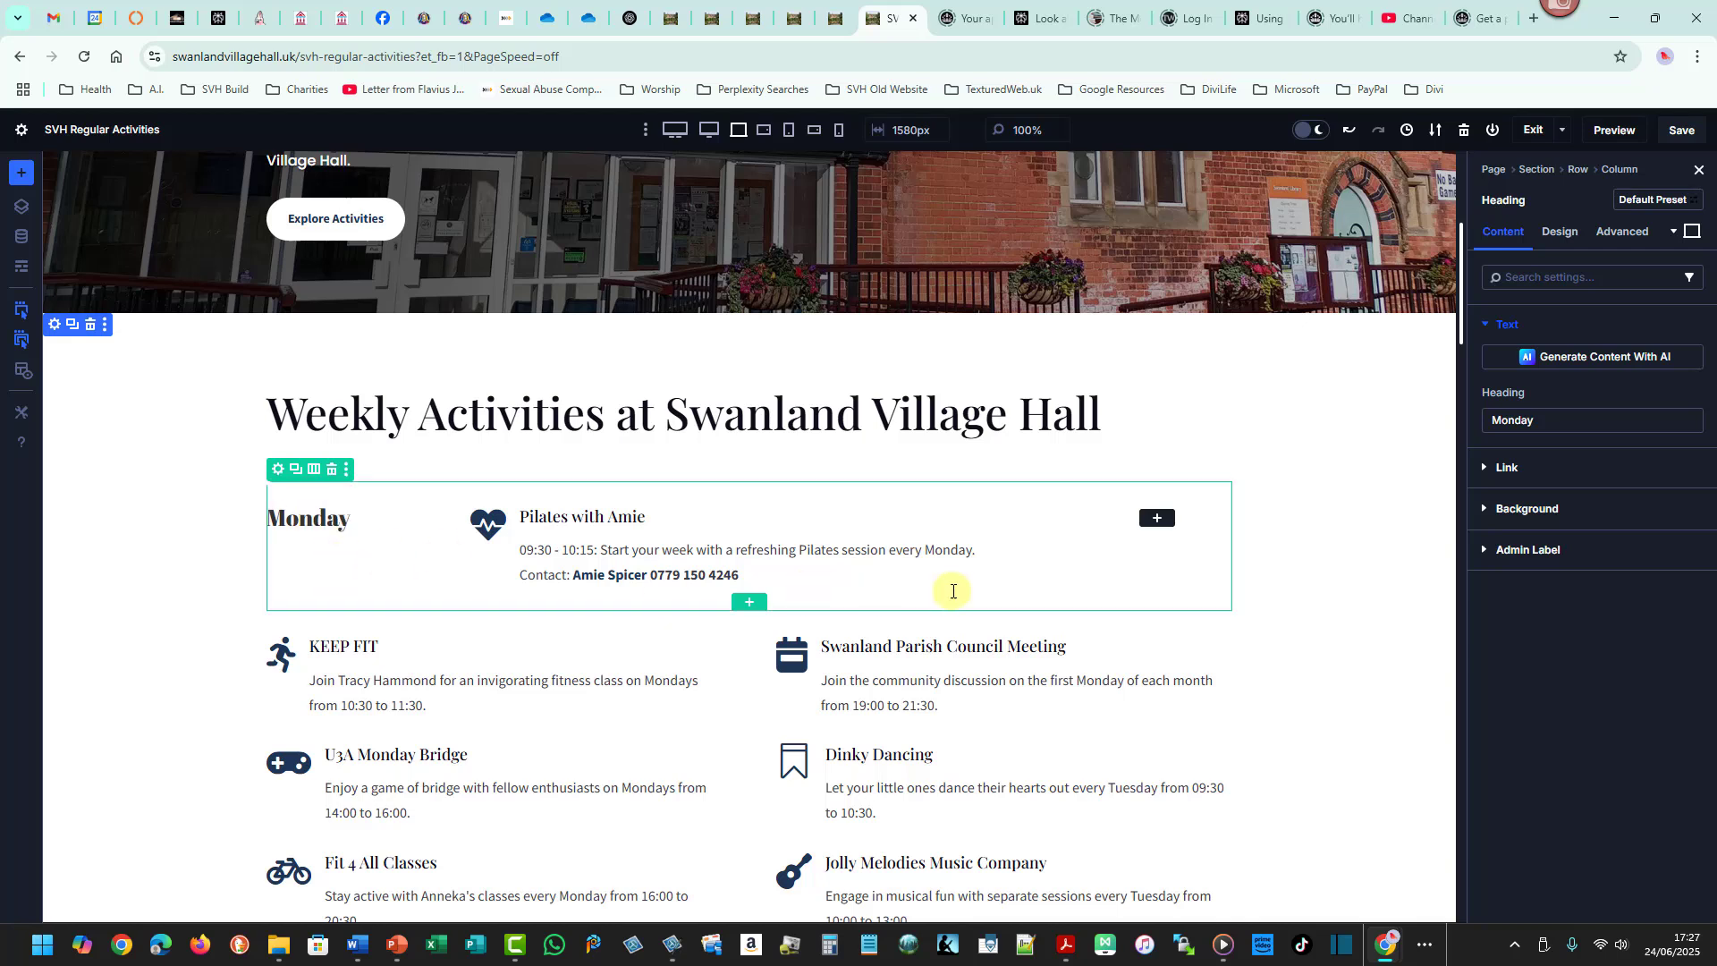
{"action": "left_click", "coordinate": [1565, 231]}
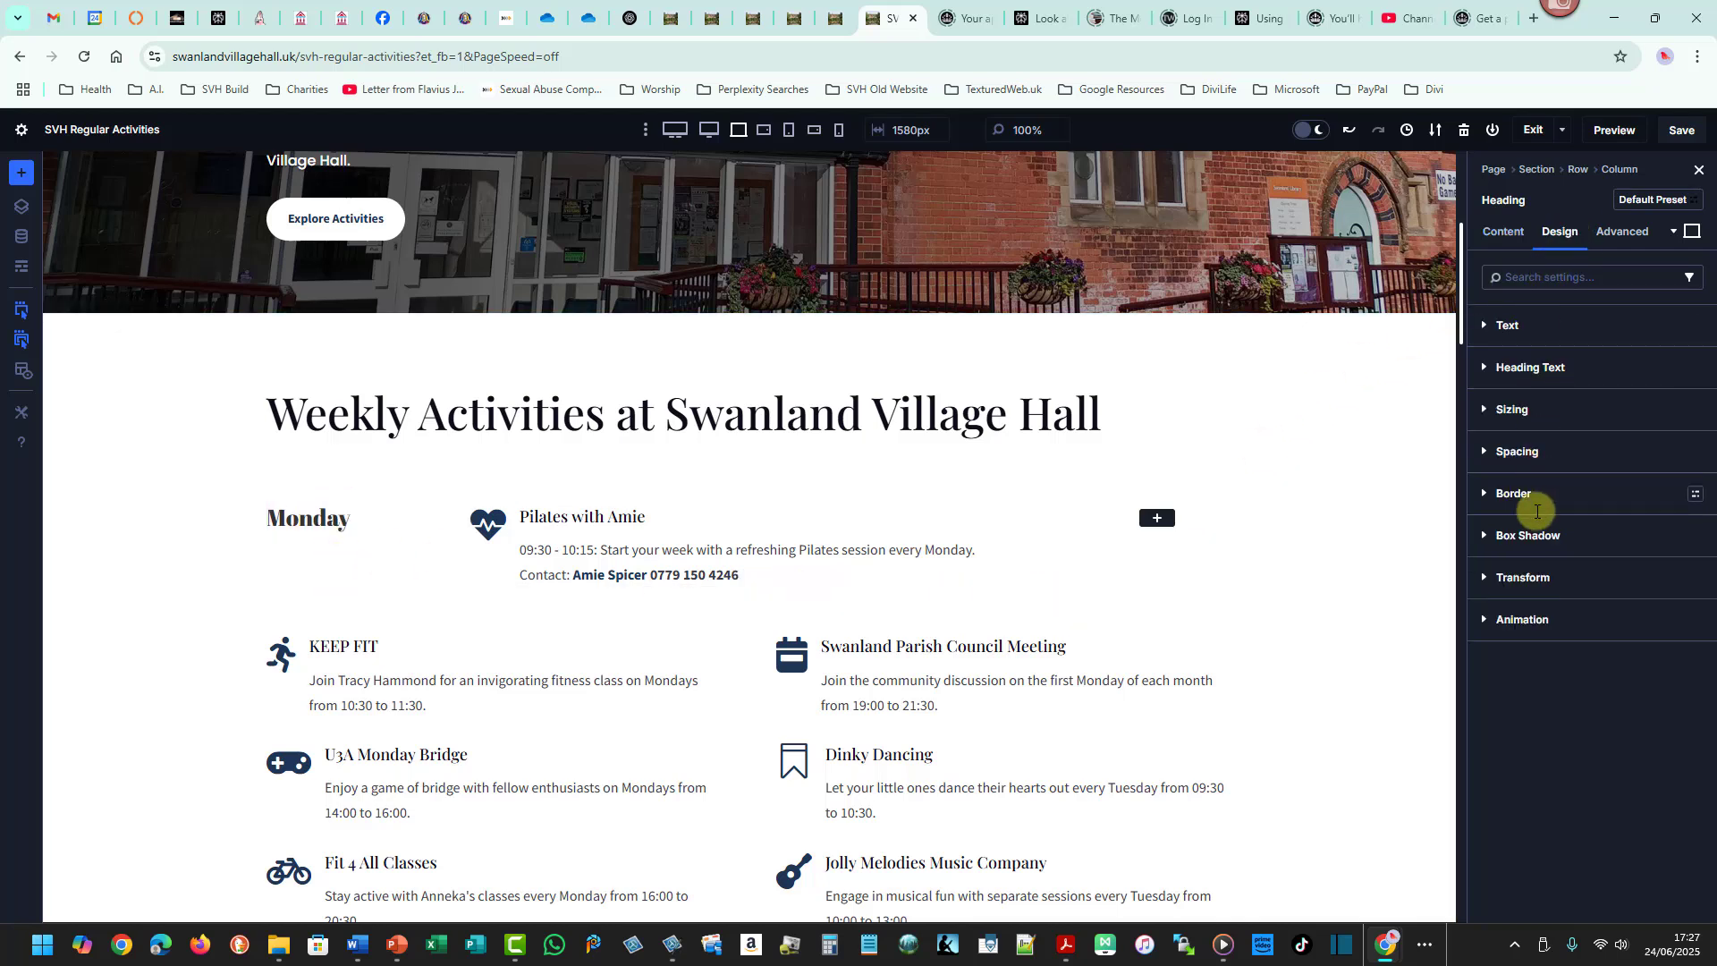
{"action": "left_click", "coordinate": [1521, 580]}
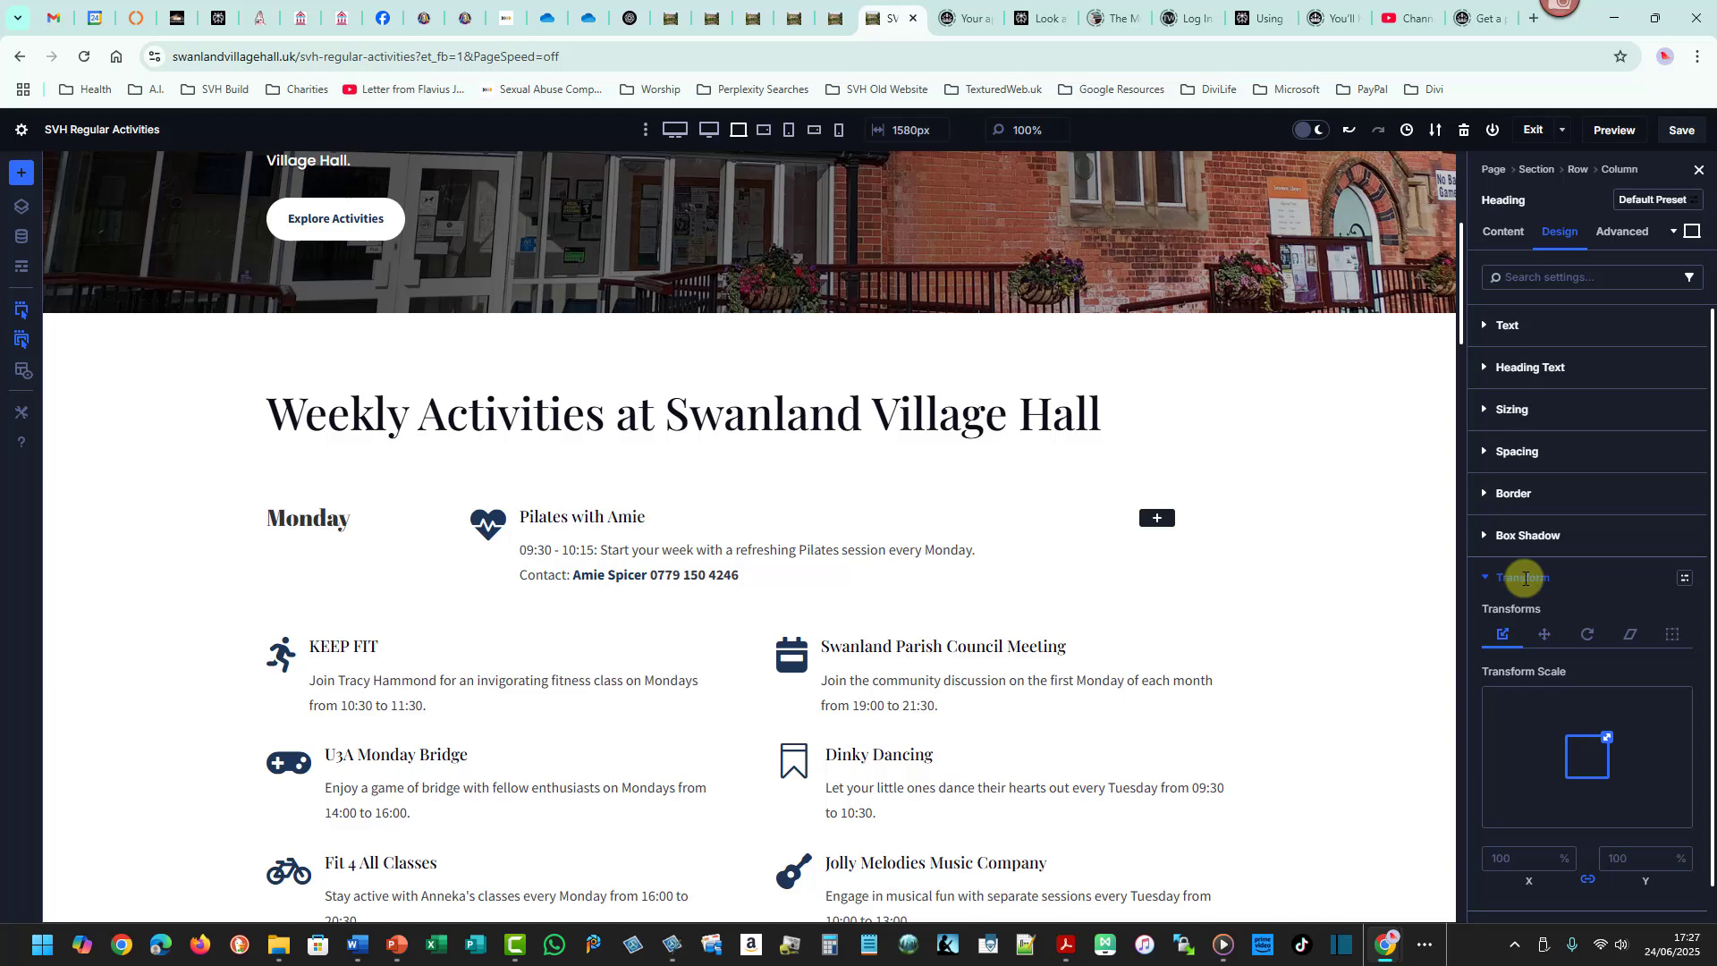
{"action": "left_click", "coordinate": [1545, 633]}
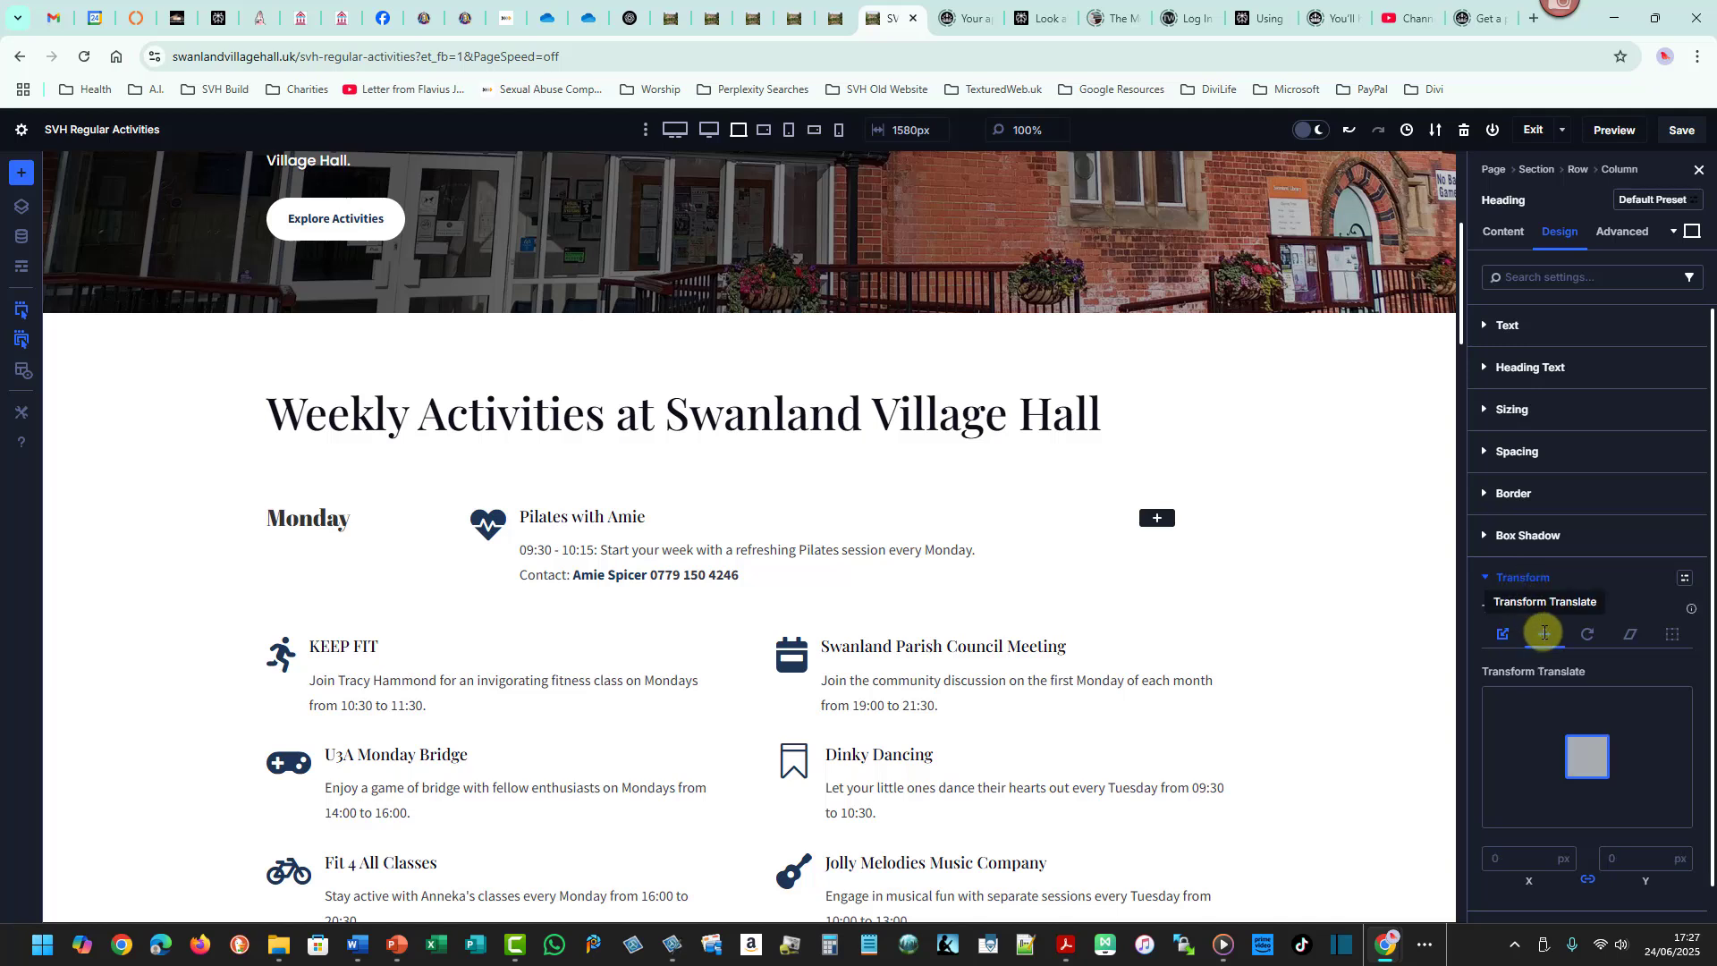
{"action": "left_click", "coordinate": [1589, 633]}
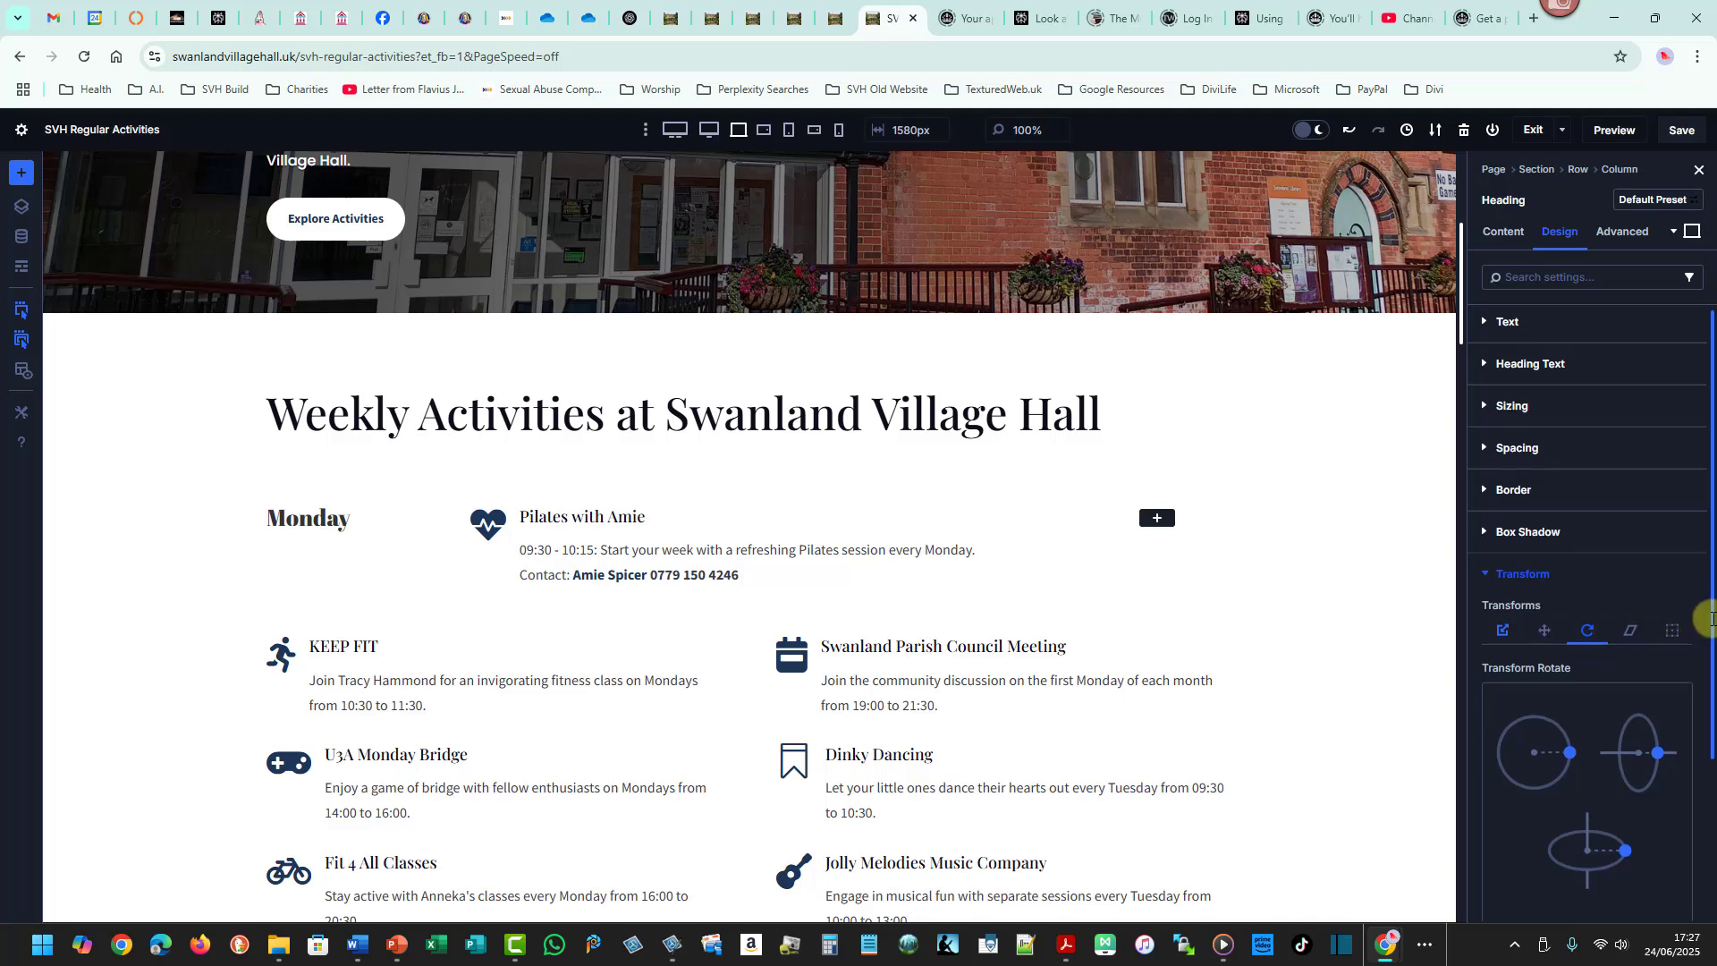
{"action": "scroll", "coordinate": [1708, 672], "scroll_direction": "down", "scroll_amount": 1}
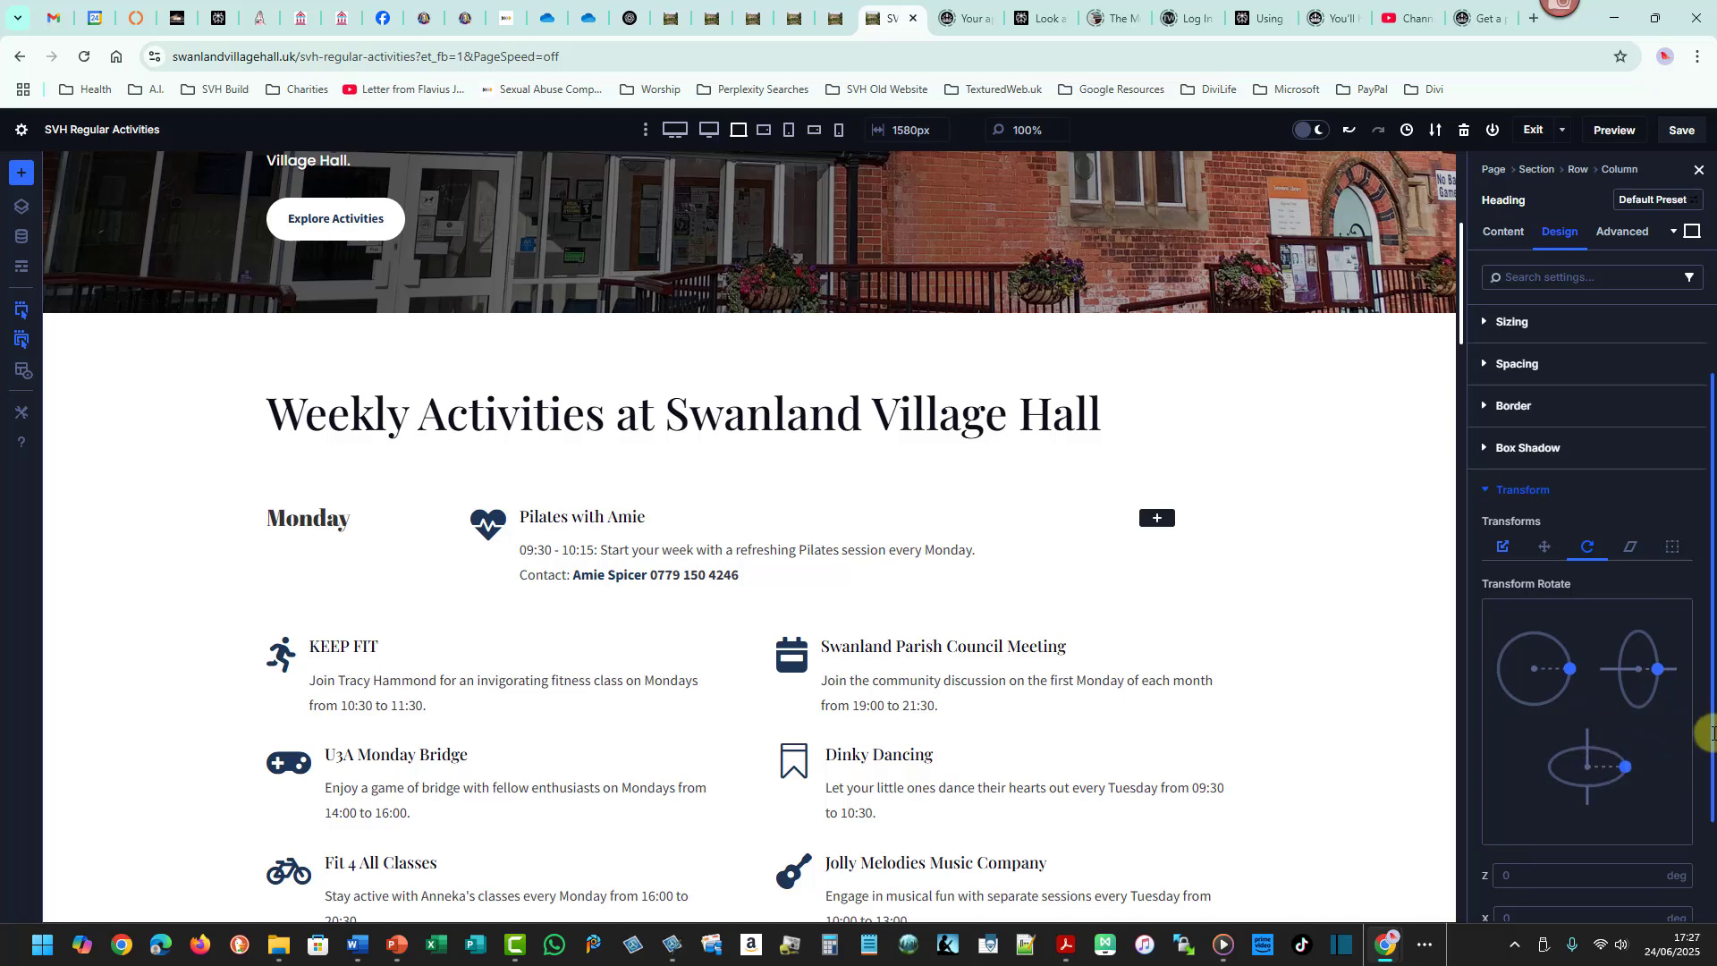
{"action": "left_click_drag", "start_coordinate": [1712, 729], "coordinate": [1710, 767]}
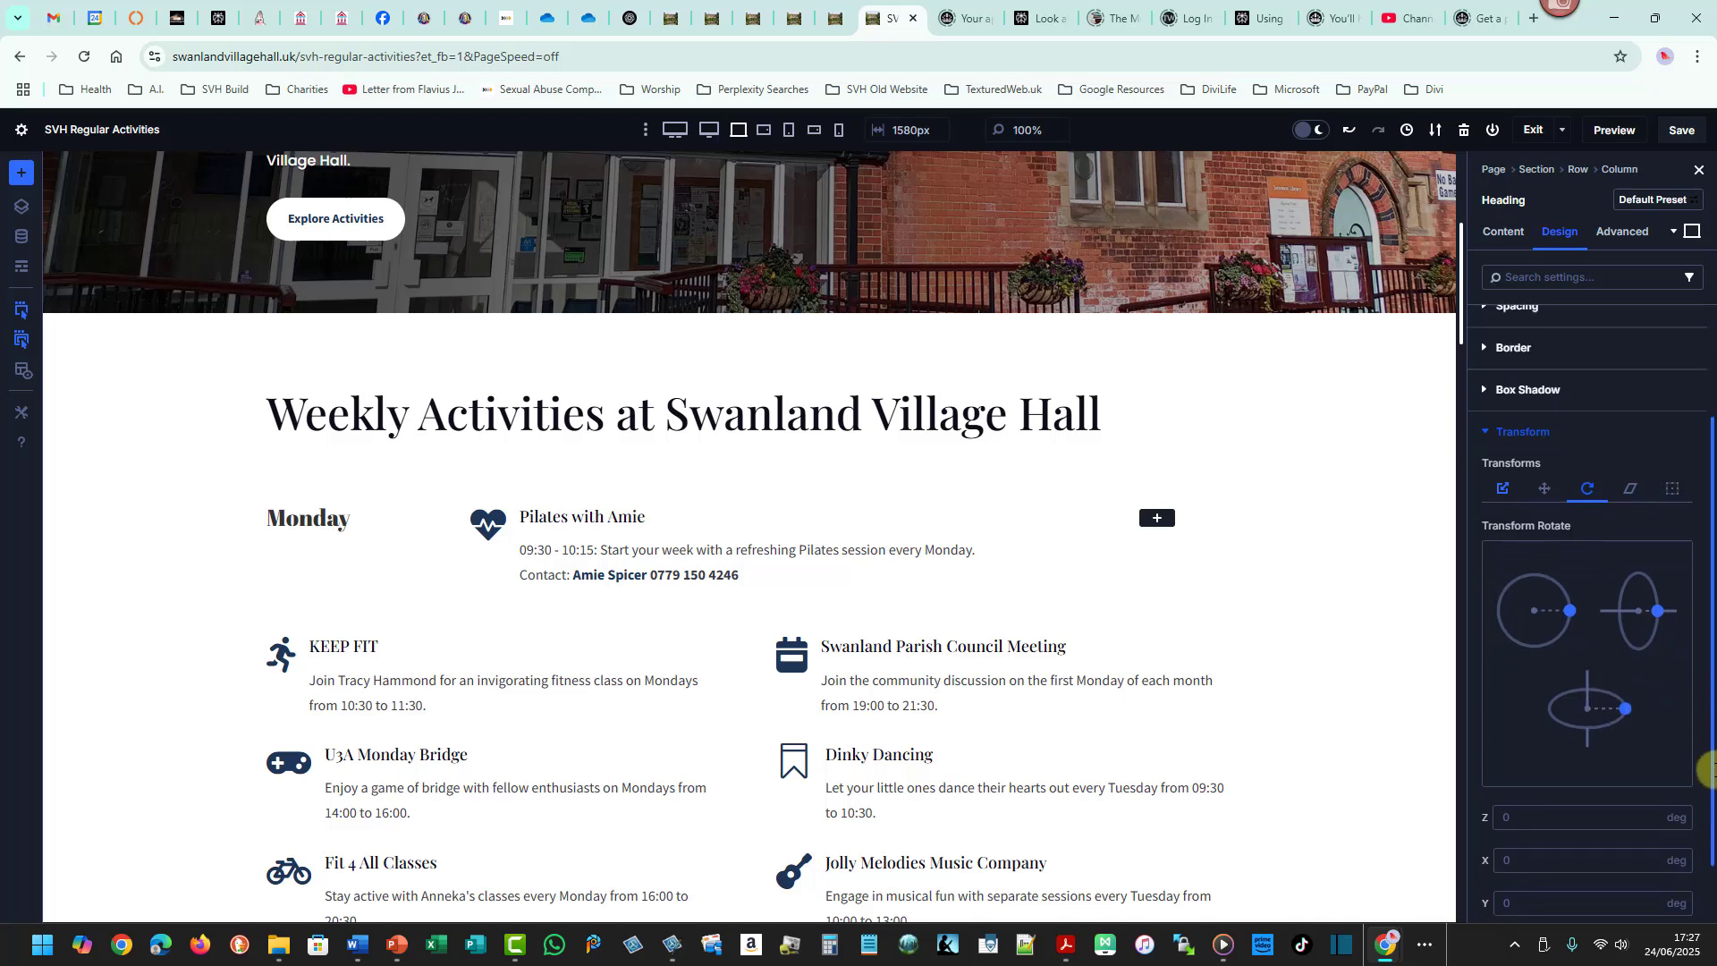
{"action": "left_click", "coordinate": [1571, 610]}
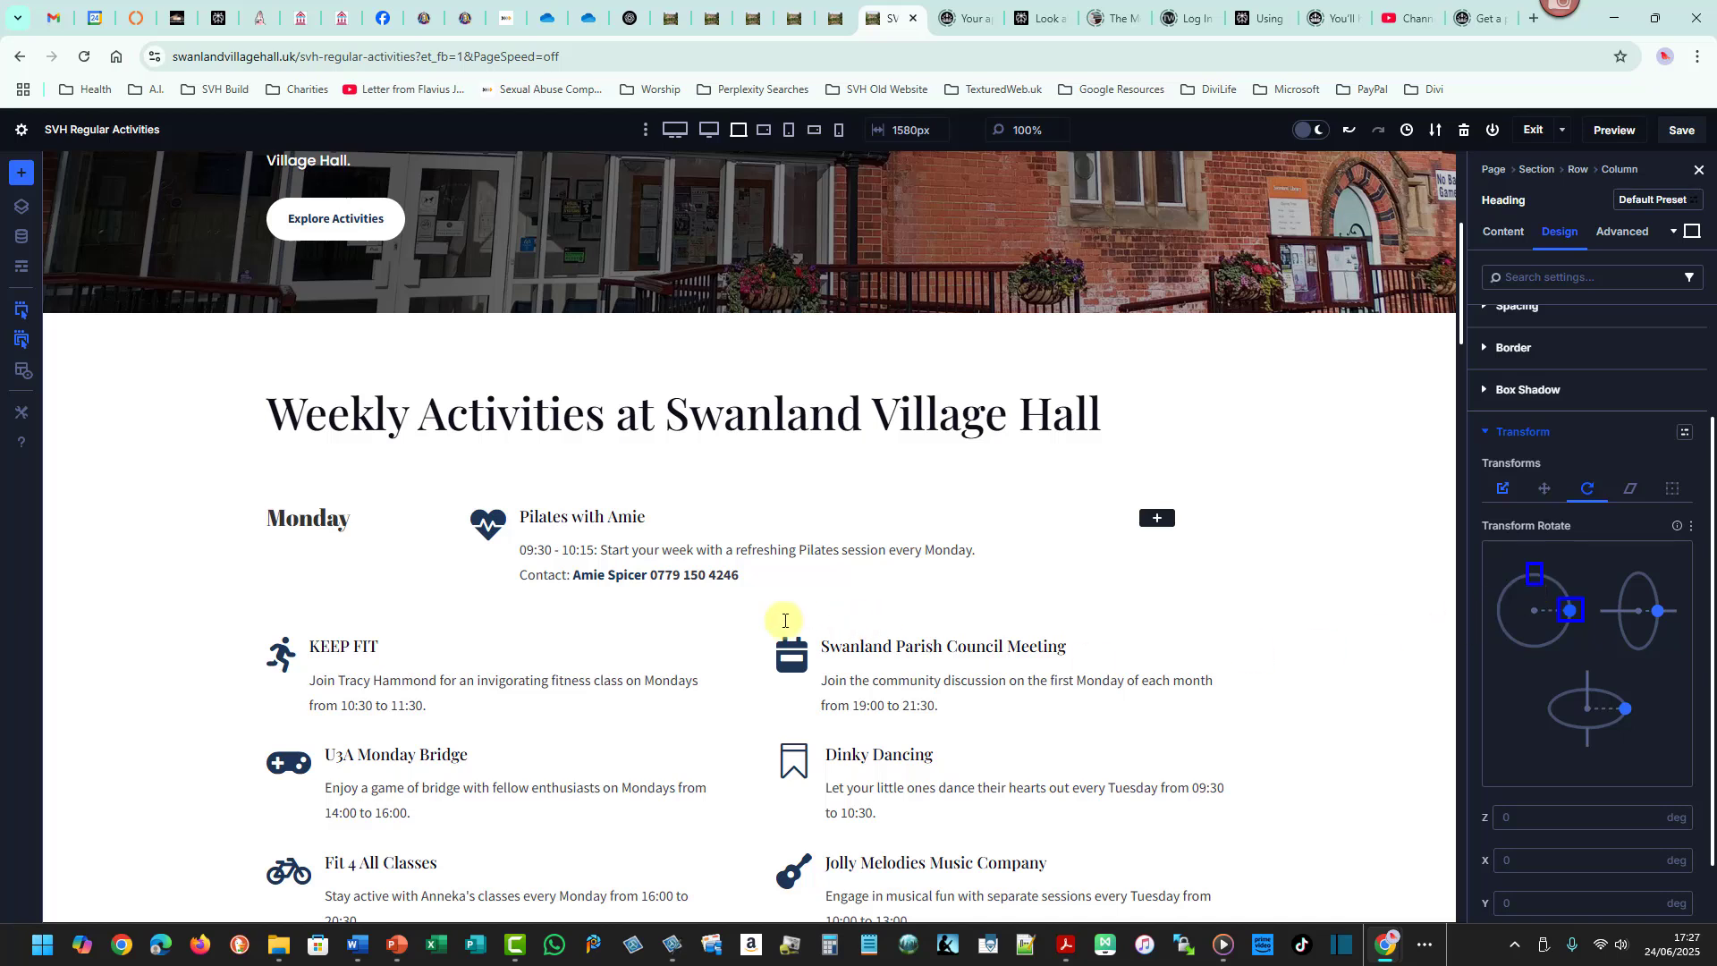
{"action": "left_click", "coordinate": [342, 517]}
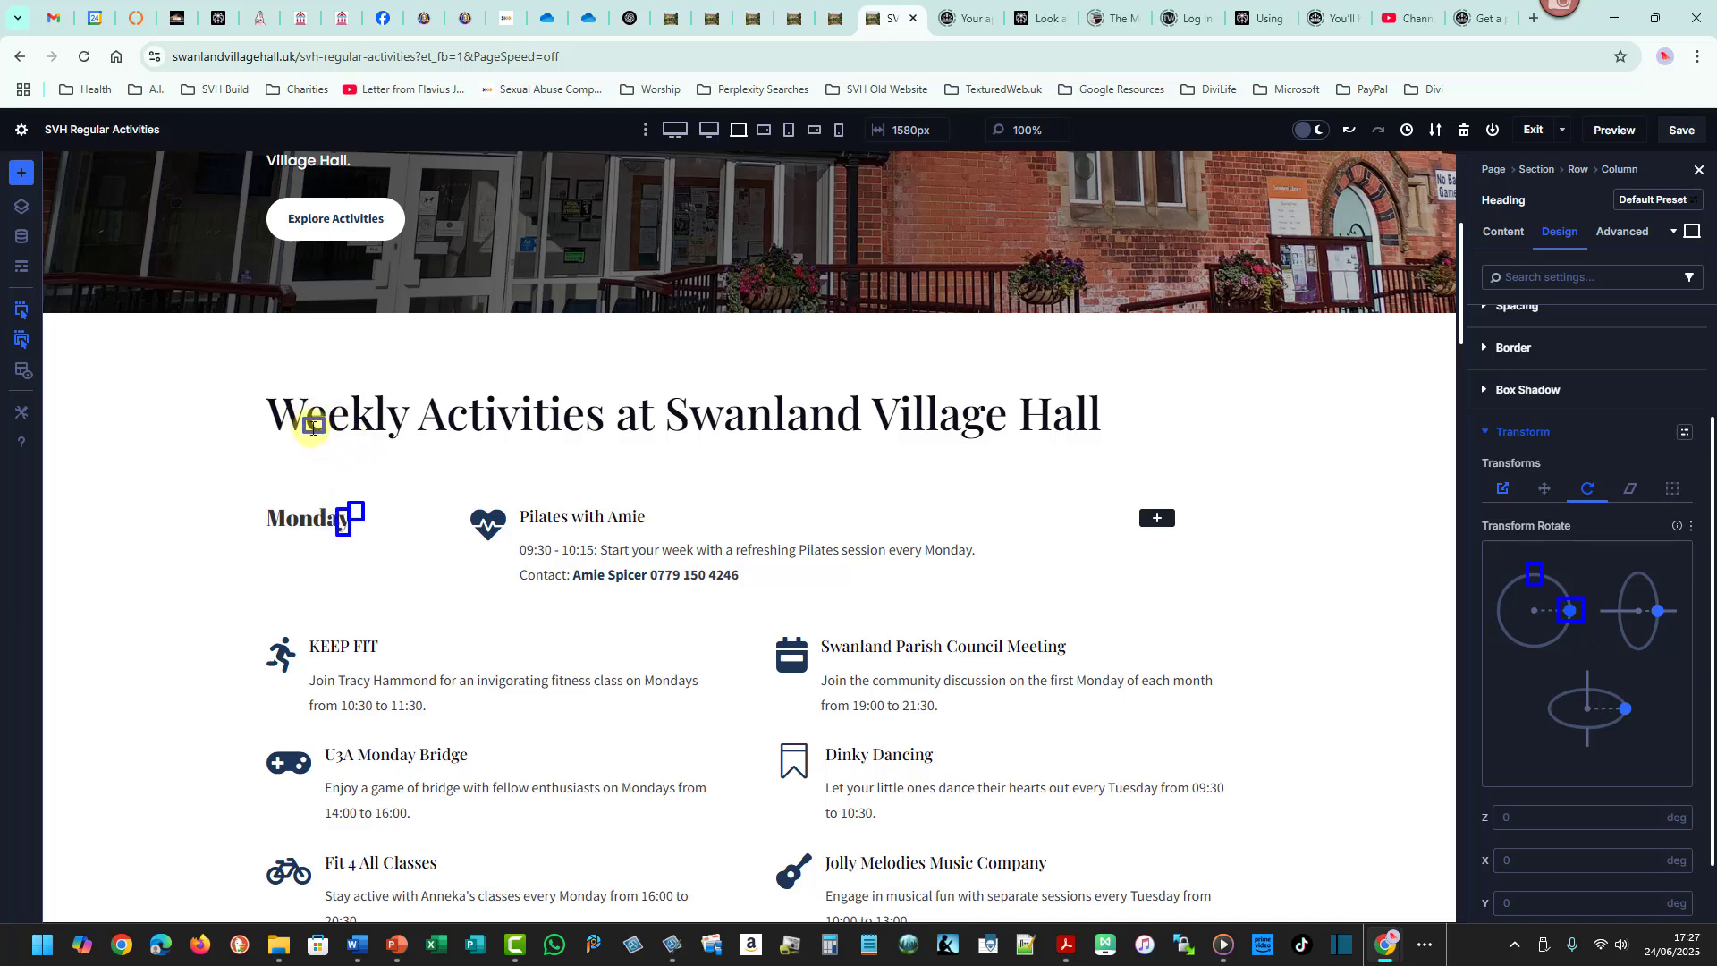
{"action": "left_click_drag", "start_coordinate": [312, 427], "coordinate": [355, 428]}
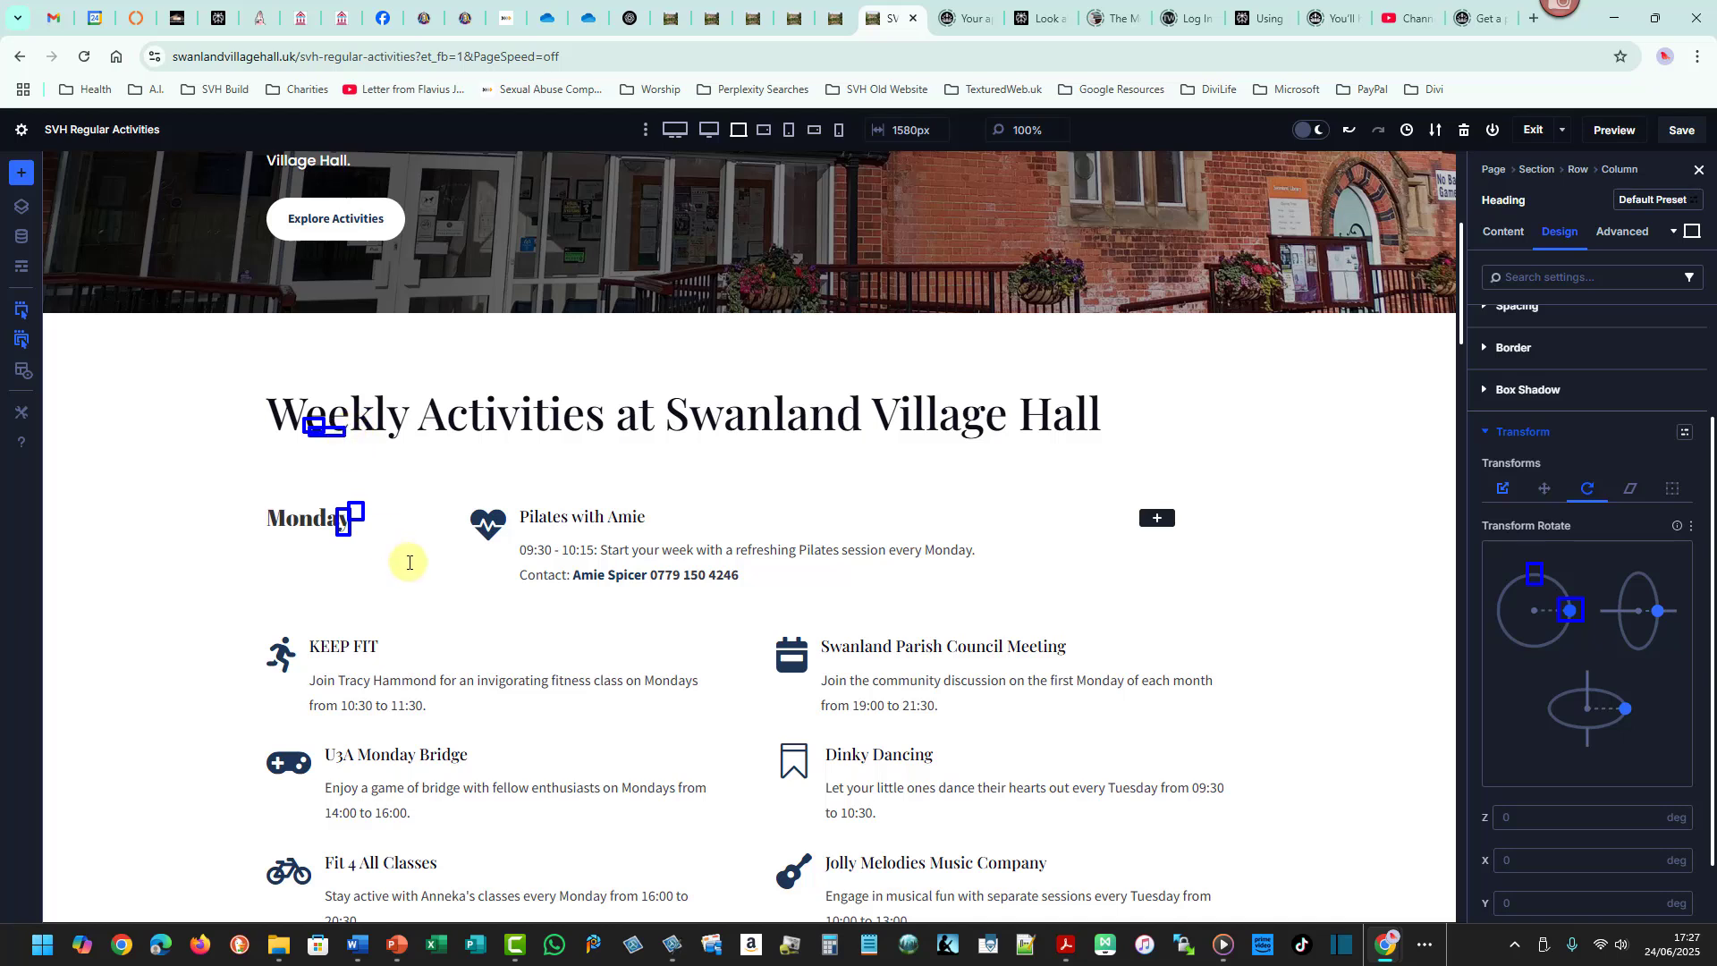
{"action": "left_click_drag", "start_coordinate": [265, 501], "coordinate": [379, 534]}
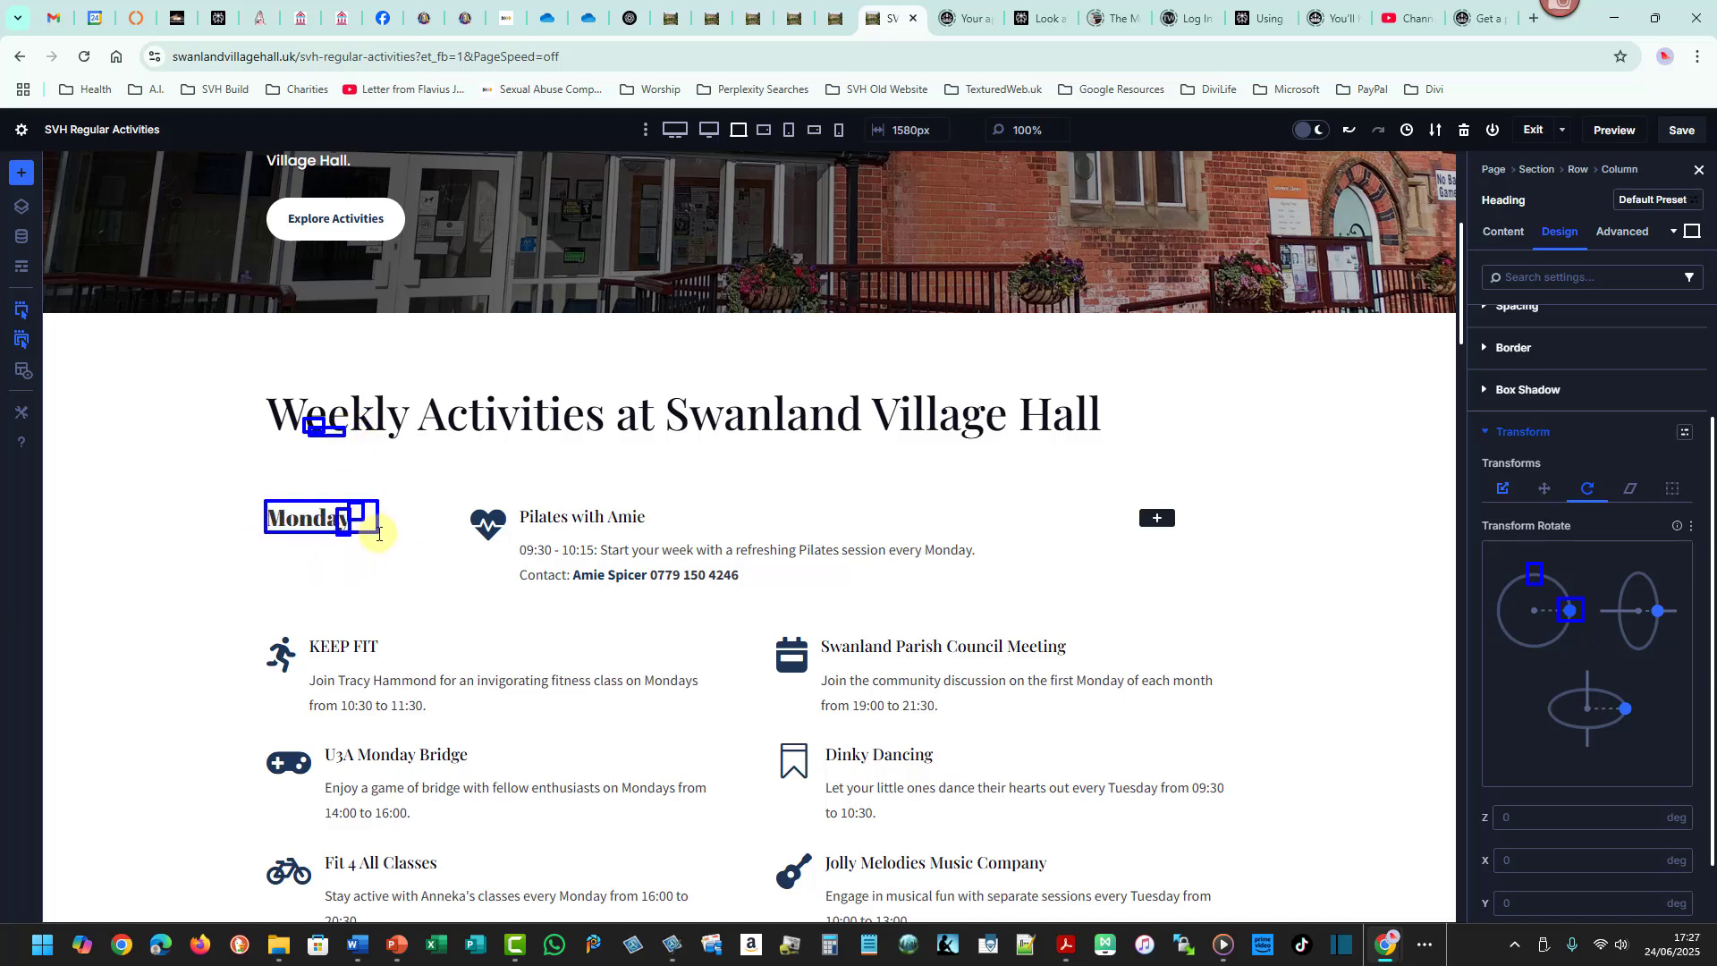
{"action": "key", "text": "Escape"}
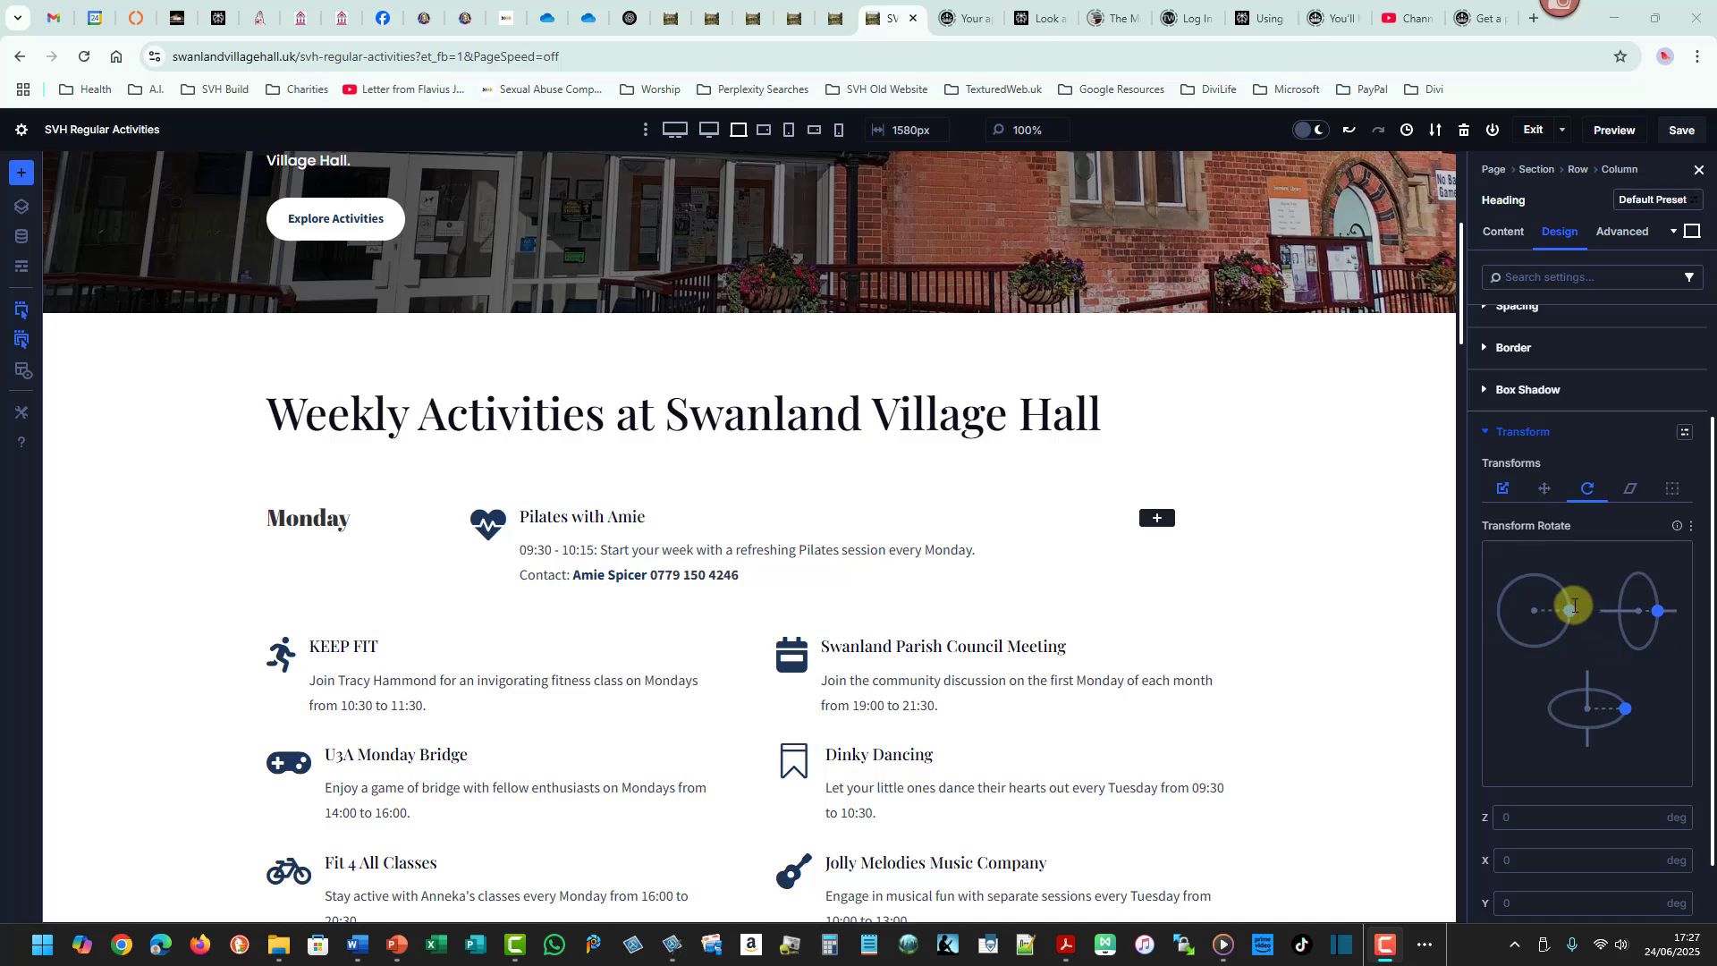
- Rotate the Monday heading to 270 deg around the Z axis so it reads vertically
{"action": "left_click_drag", "start_coordinate": [1574, 610], "coordinate": [1537, 575]}
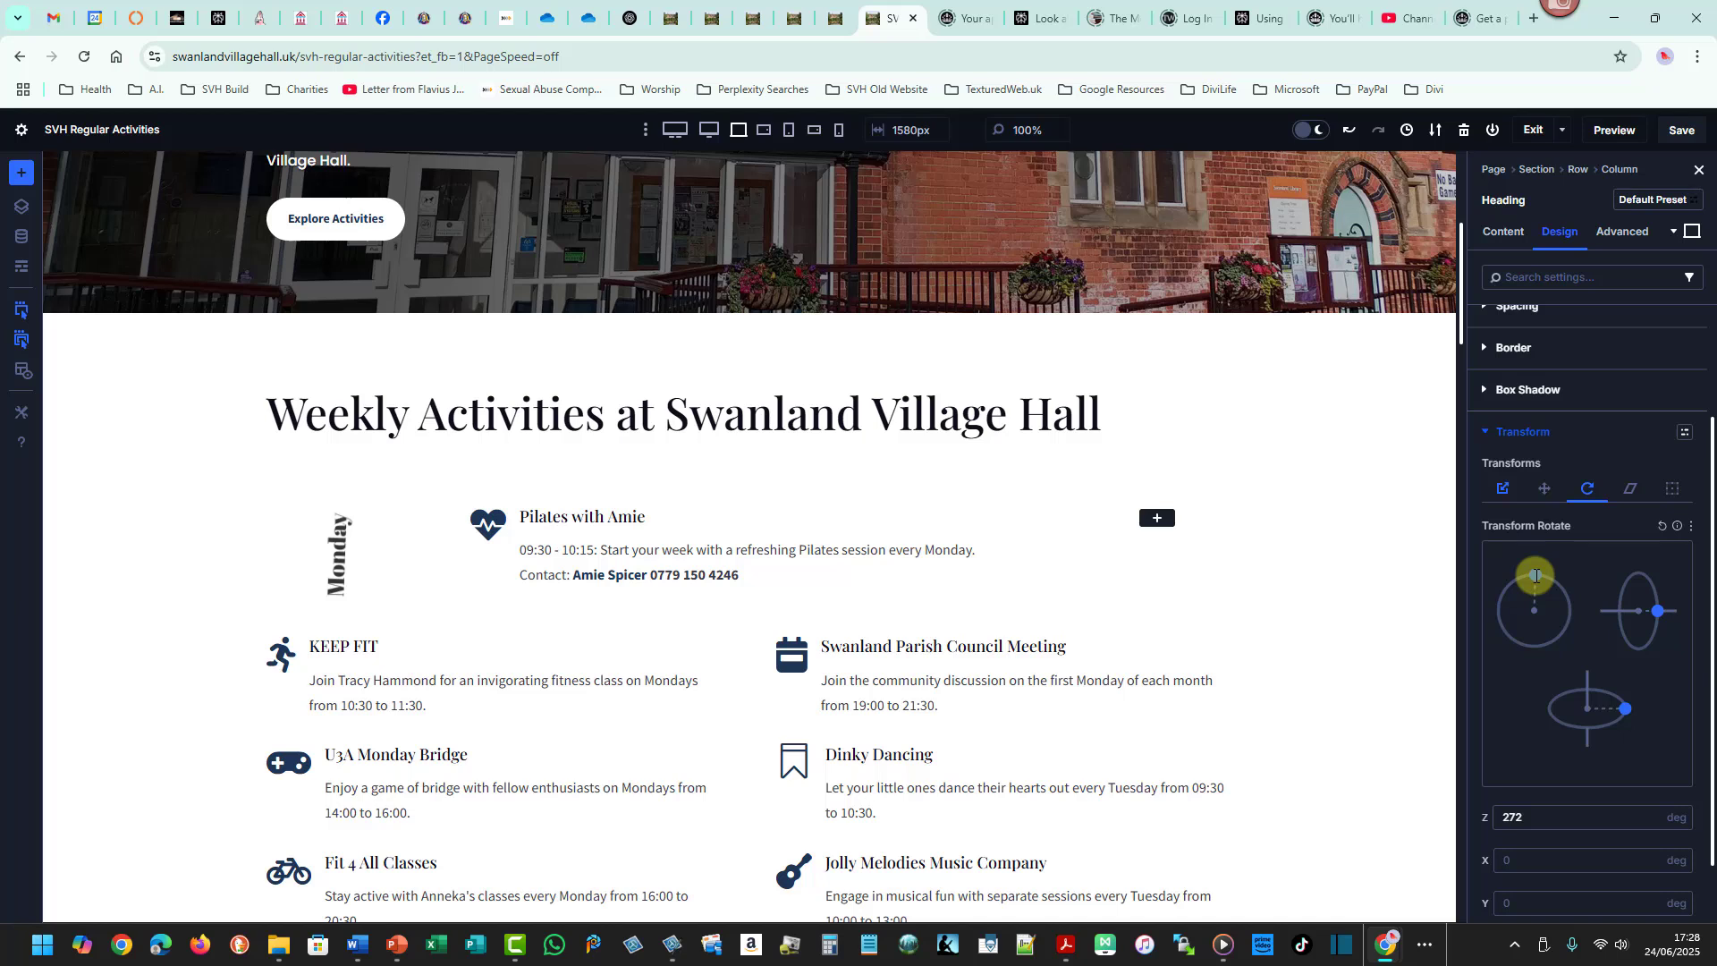
{"action": "left_click_drag", "start_coordinate": [1535, 575], "coordinate": [1536, 575]}
{"action": "left_click_drag", "start_coordinate": [1535, 574], "coordinate": [1536, 573]}
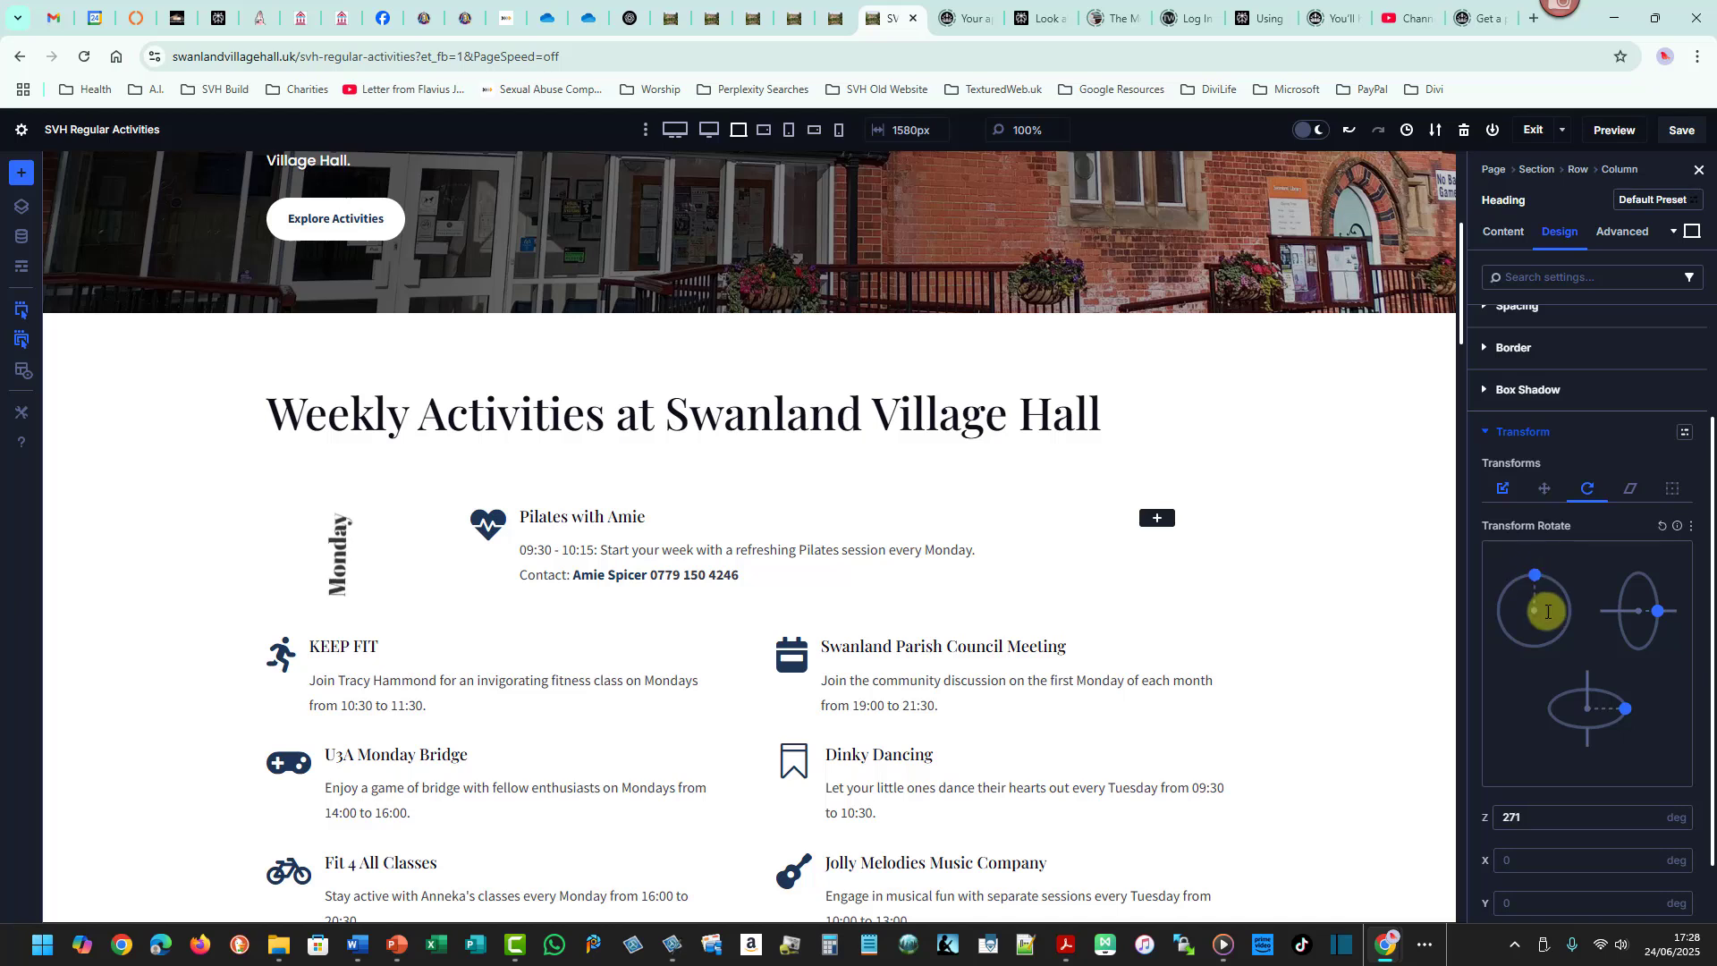
{"action": "left_click", "coordinate": [1652, 814]}
{"action": "left_click", "coordinate": [1653, 813]}
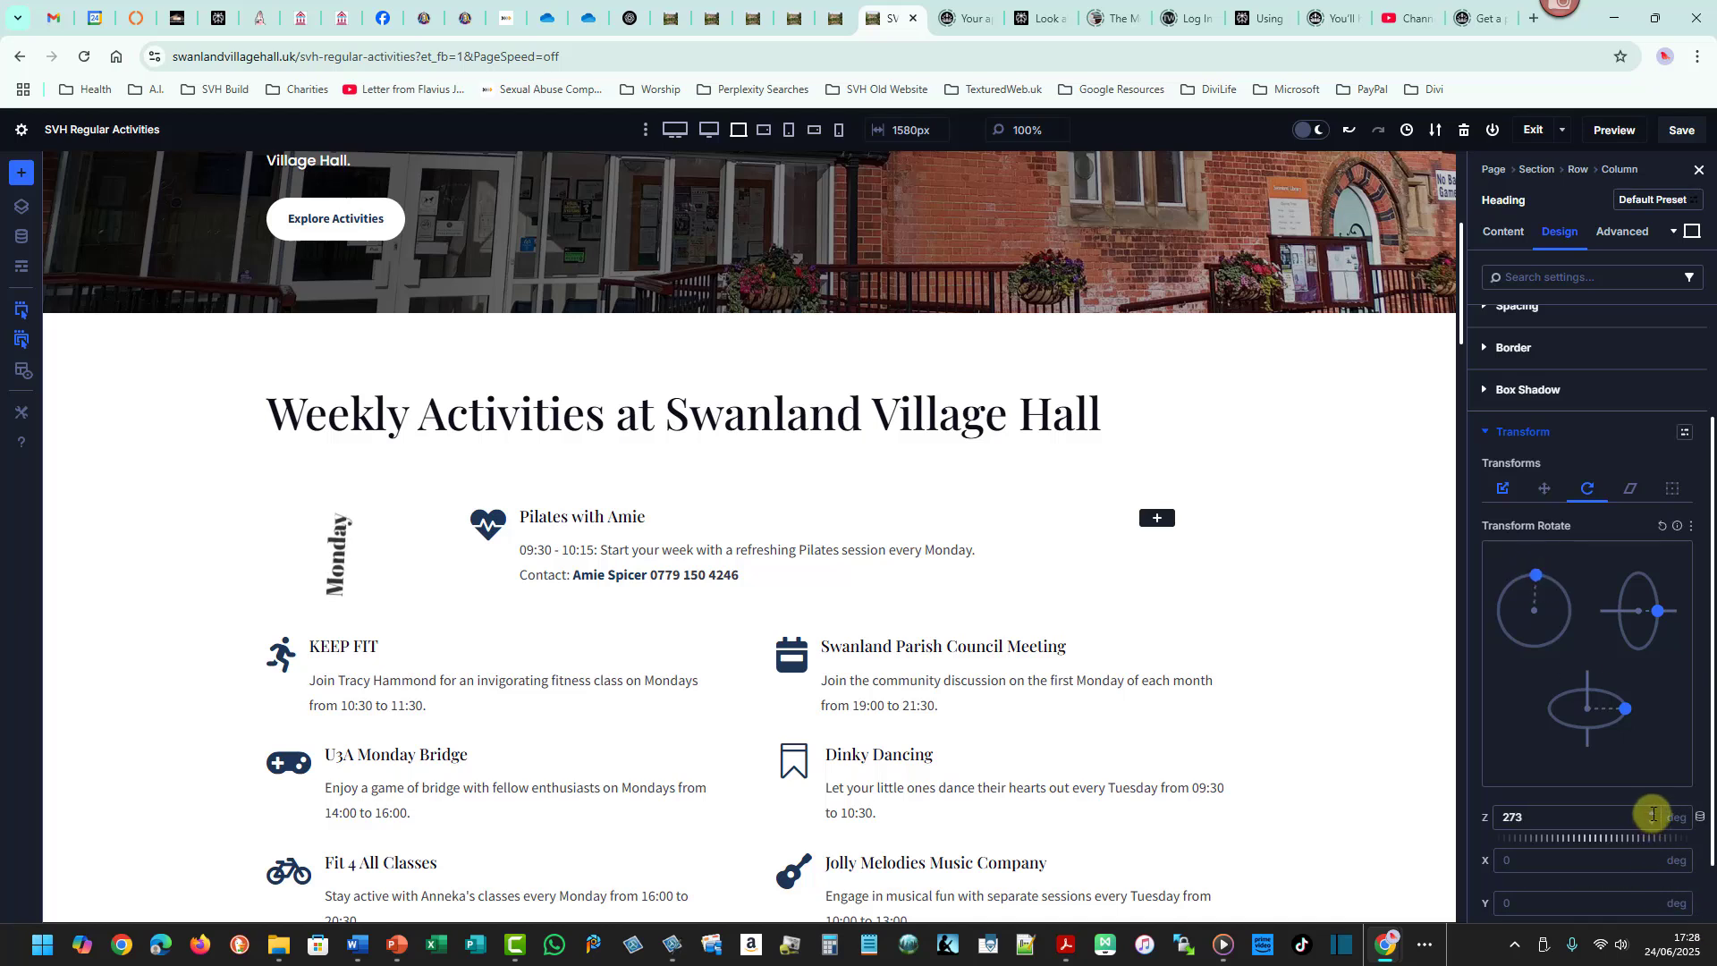
{"action": "left_click", "coordinate": [1653, 814]}
{"action": "left_click", "coordinate": [1652, 814]}
{"action": "left_click", "coordinate": [1652, 821]}
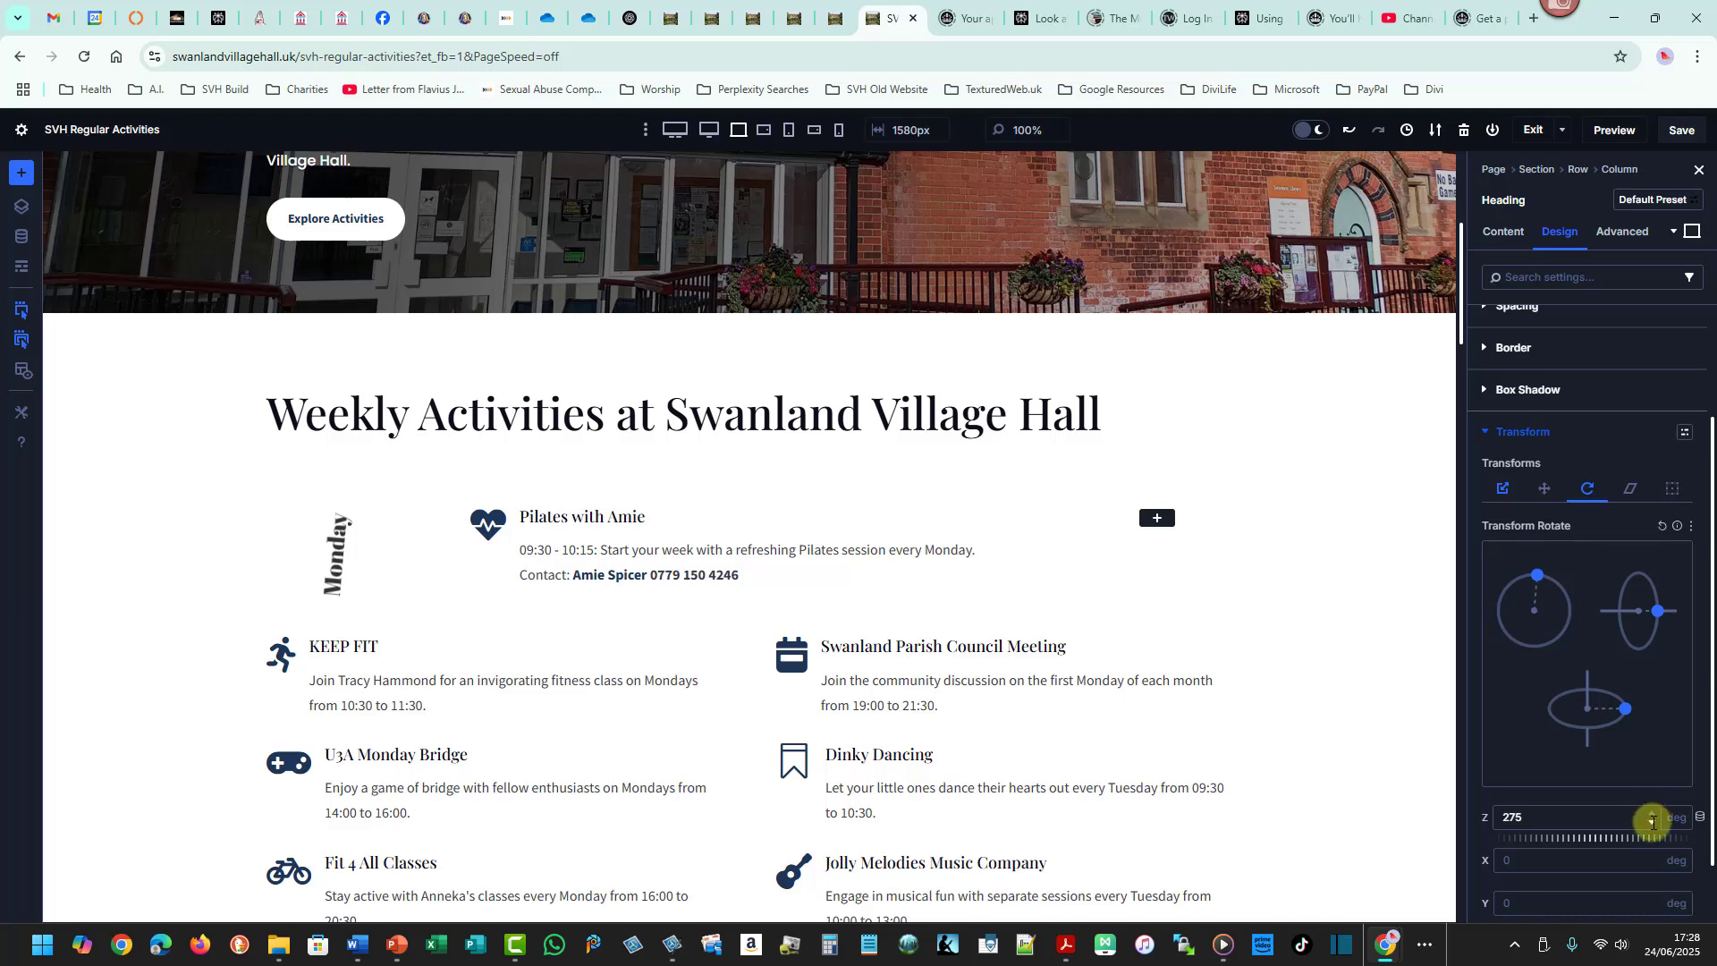
{"action": "left_click", "coordinate": [1653, 822]}
{"action": "left_click", "coordinate": [1653, 822]}
{"action": "left_click", "coordinate": [1653, 821]}
{"action": "left_click", "coordinate": [1653, 822]}
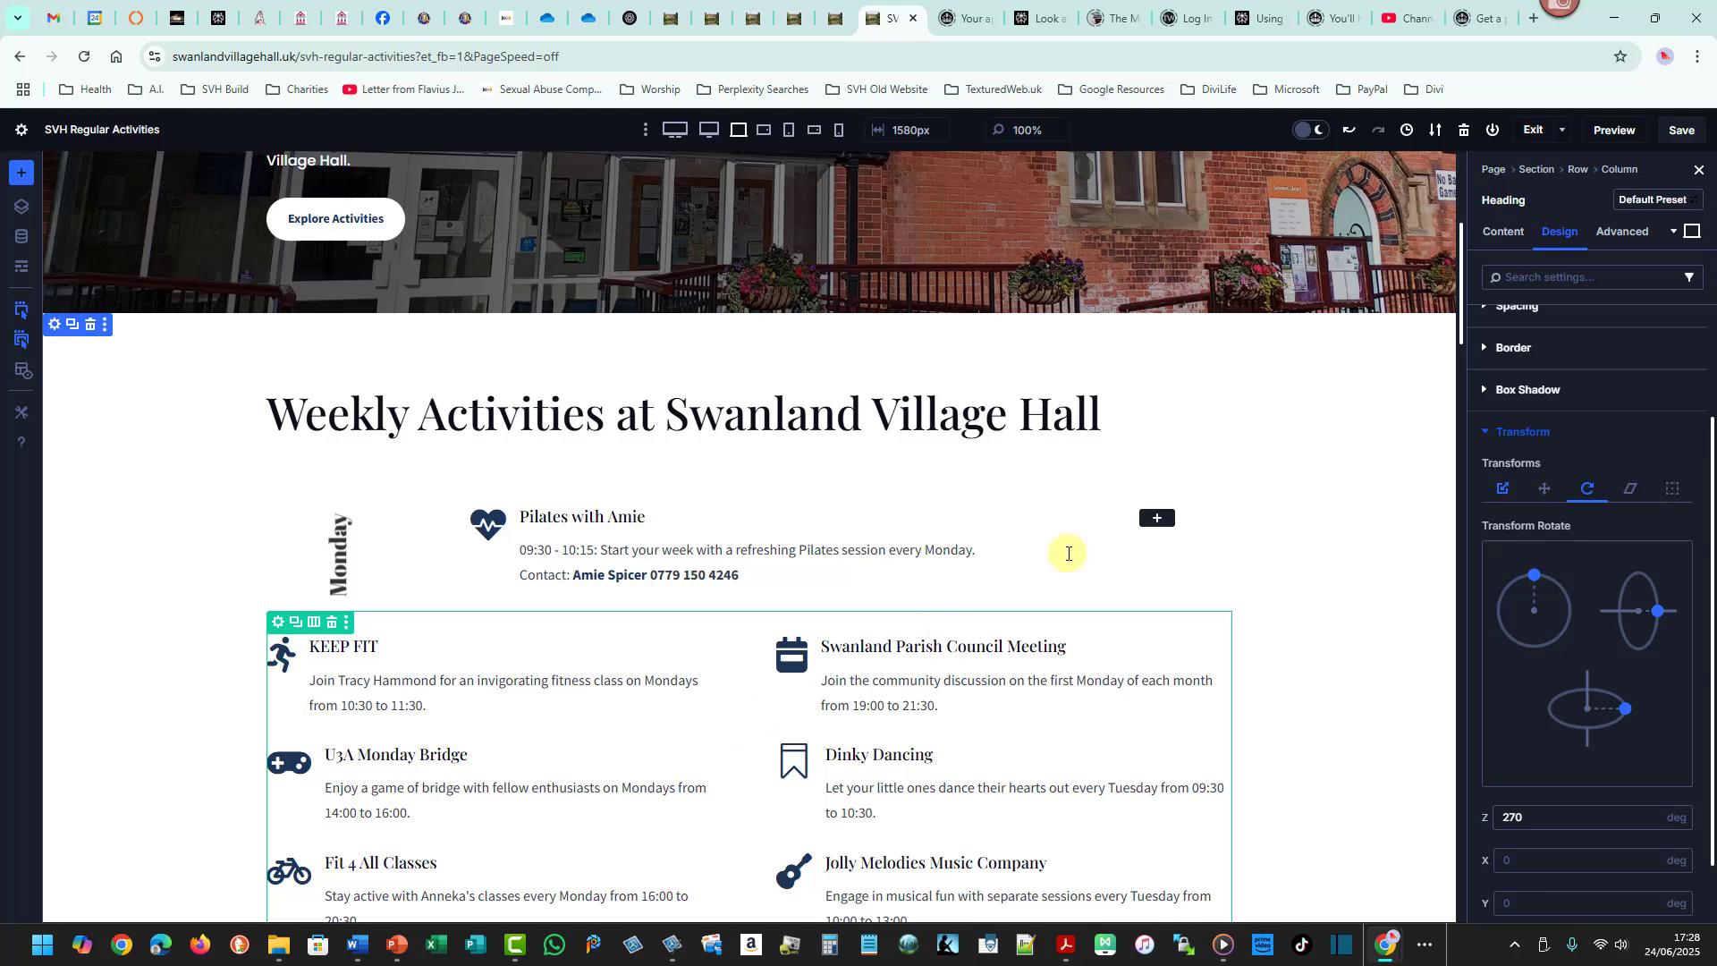
- Save the page
{"action": "left_click", "coordinate": [1682, 130]}
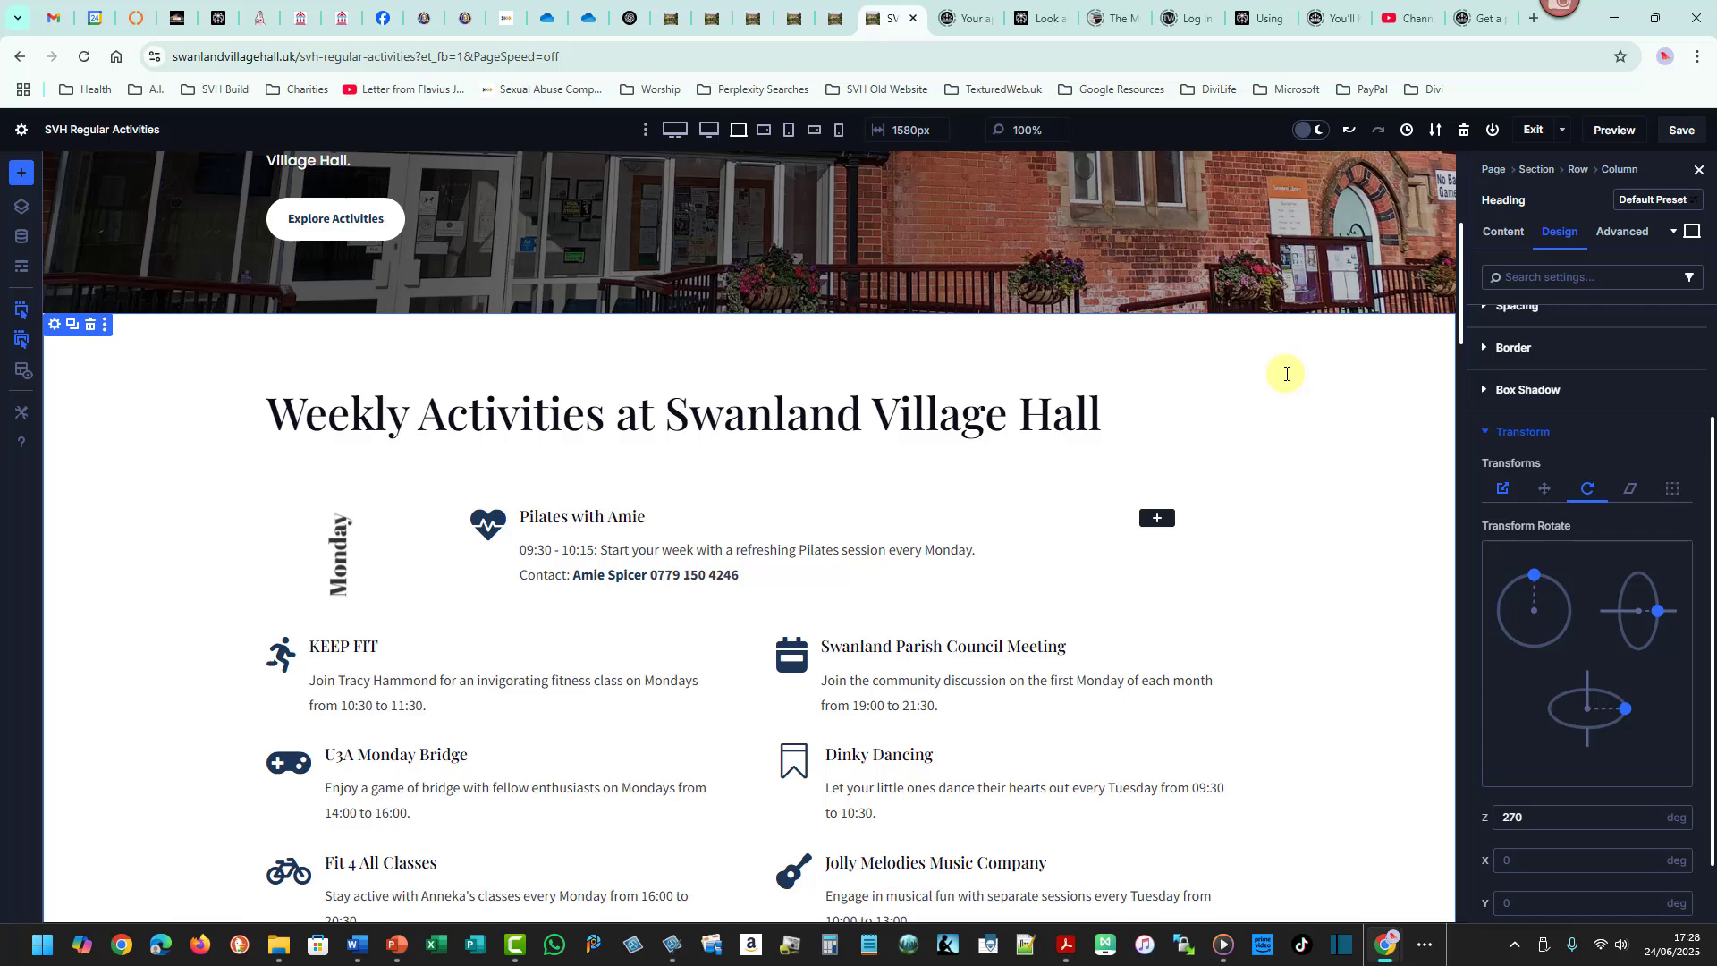
{"action": "key", "text": "super+e"}
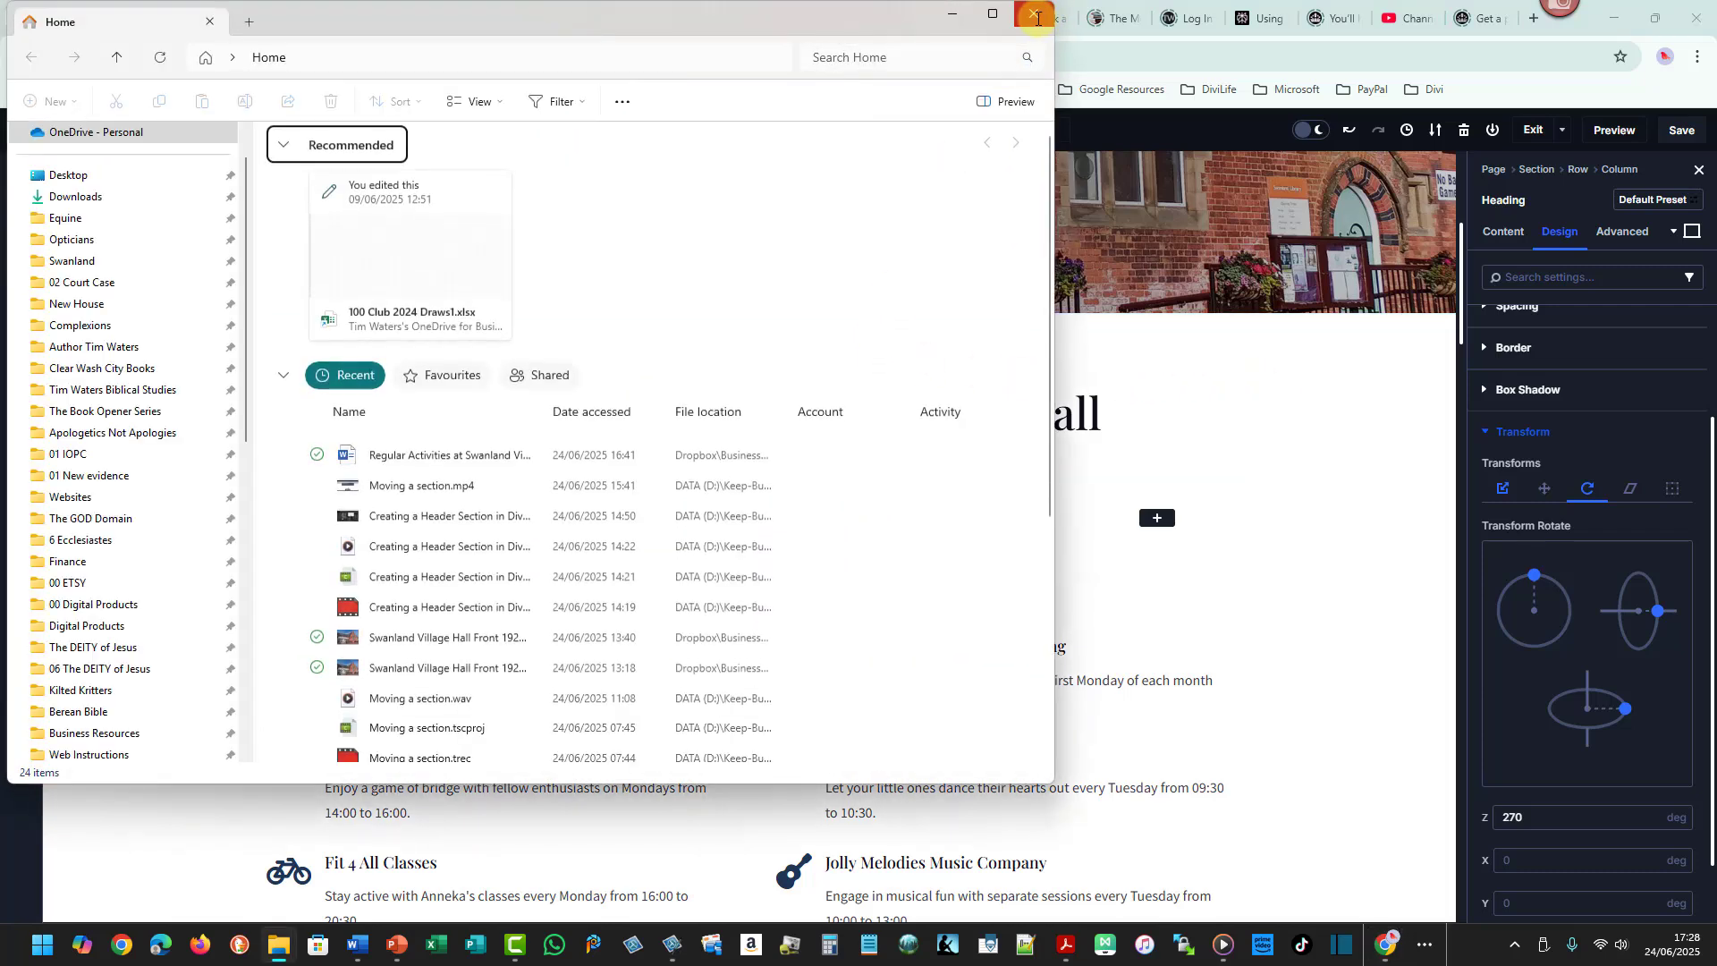
{"action": "left_click", "coordinate": [1035, 16]}
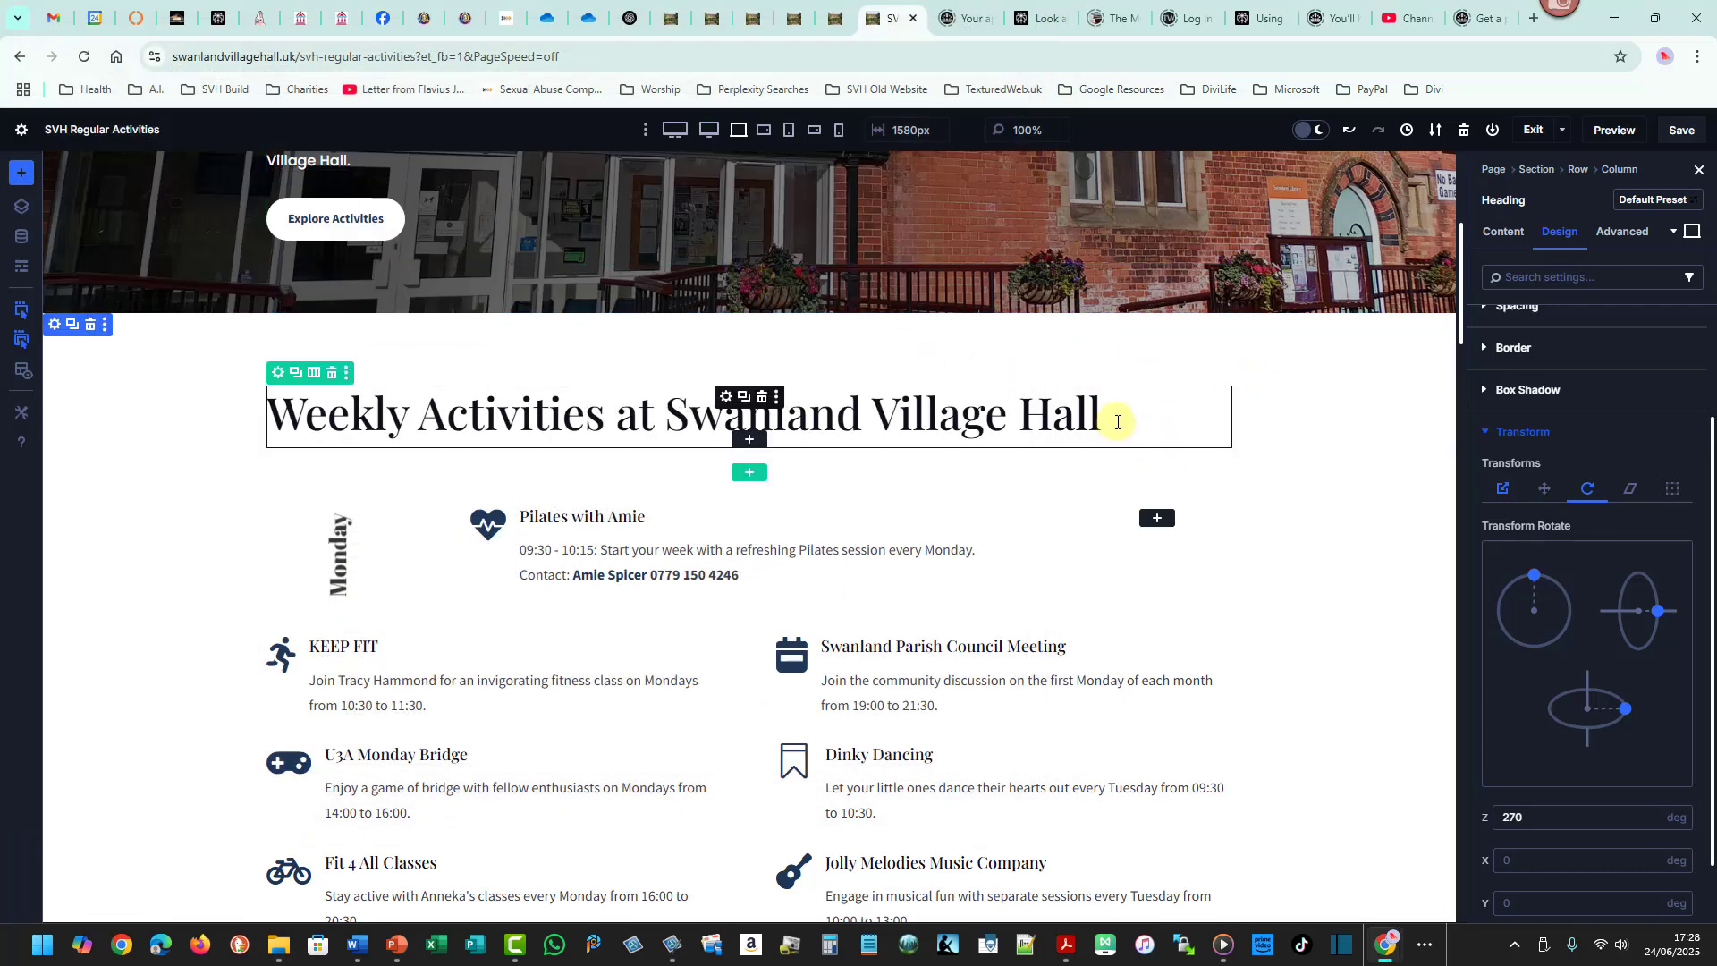
{"action": "key", "text": "super+e"}
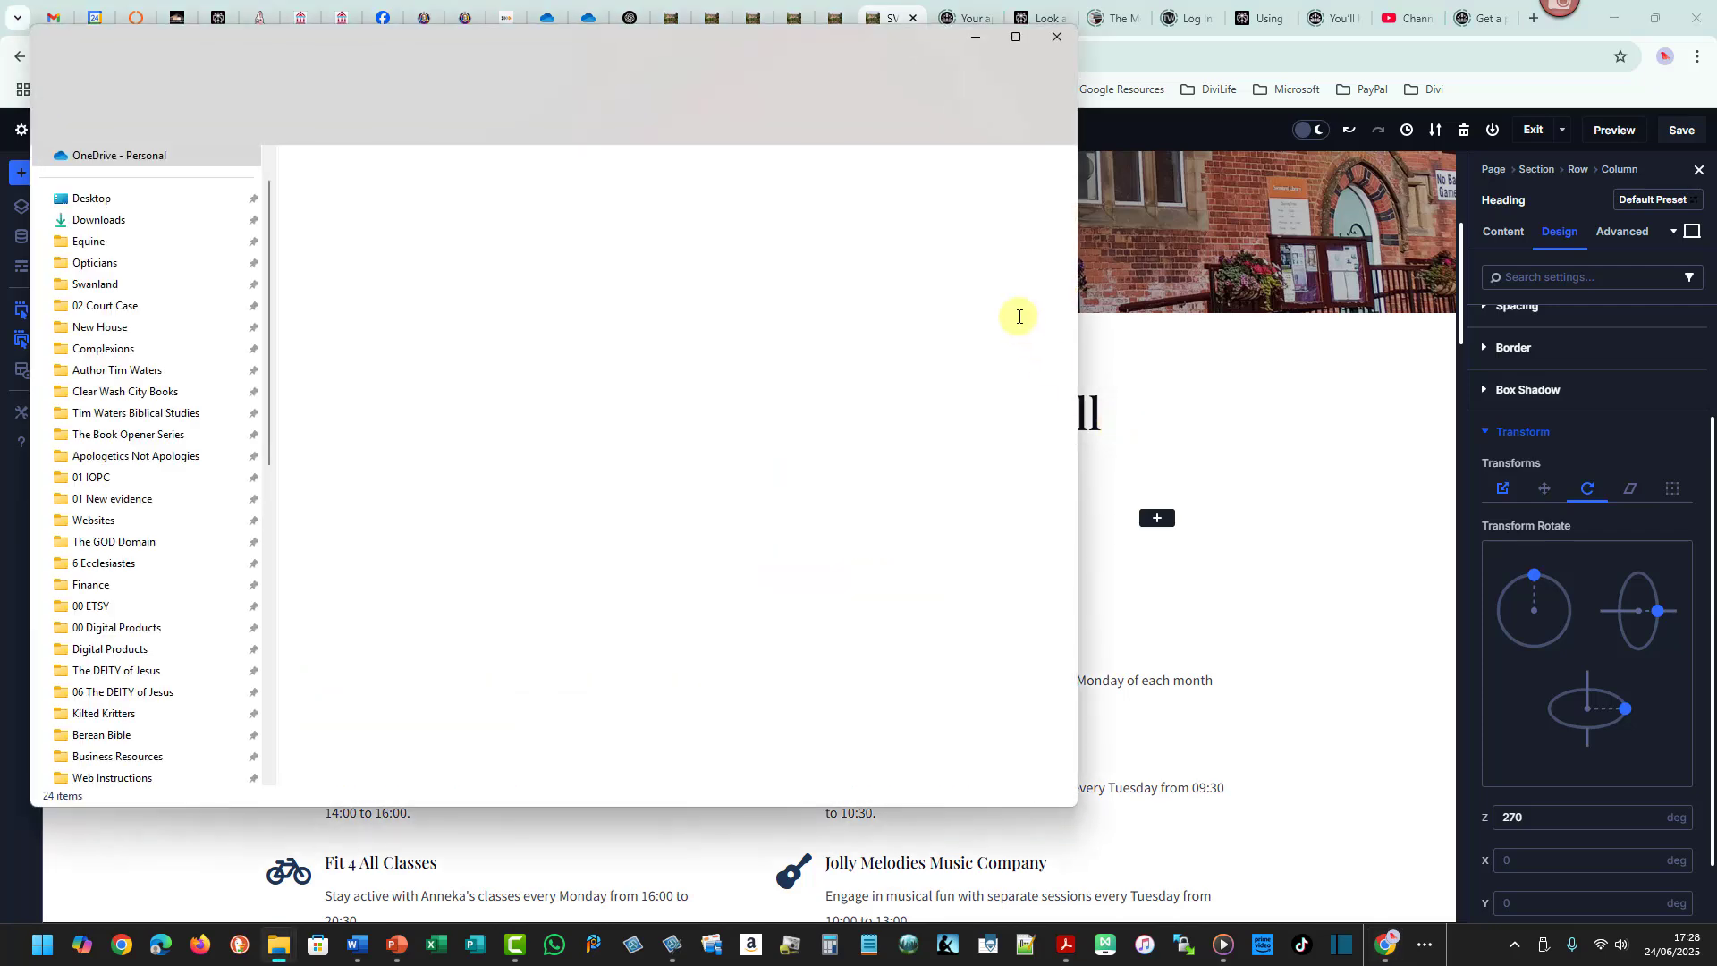
{"action": "left_click", "coordinate": [1053, 40]}
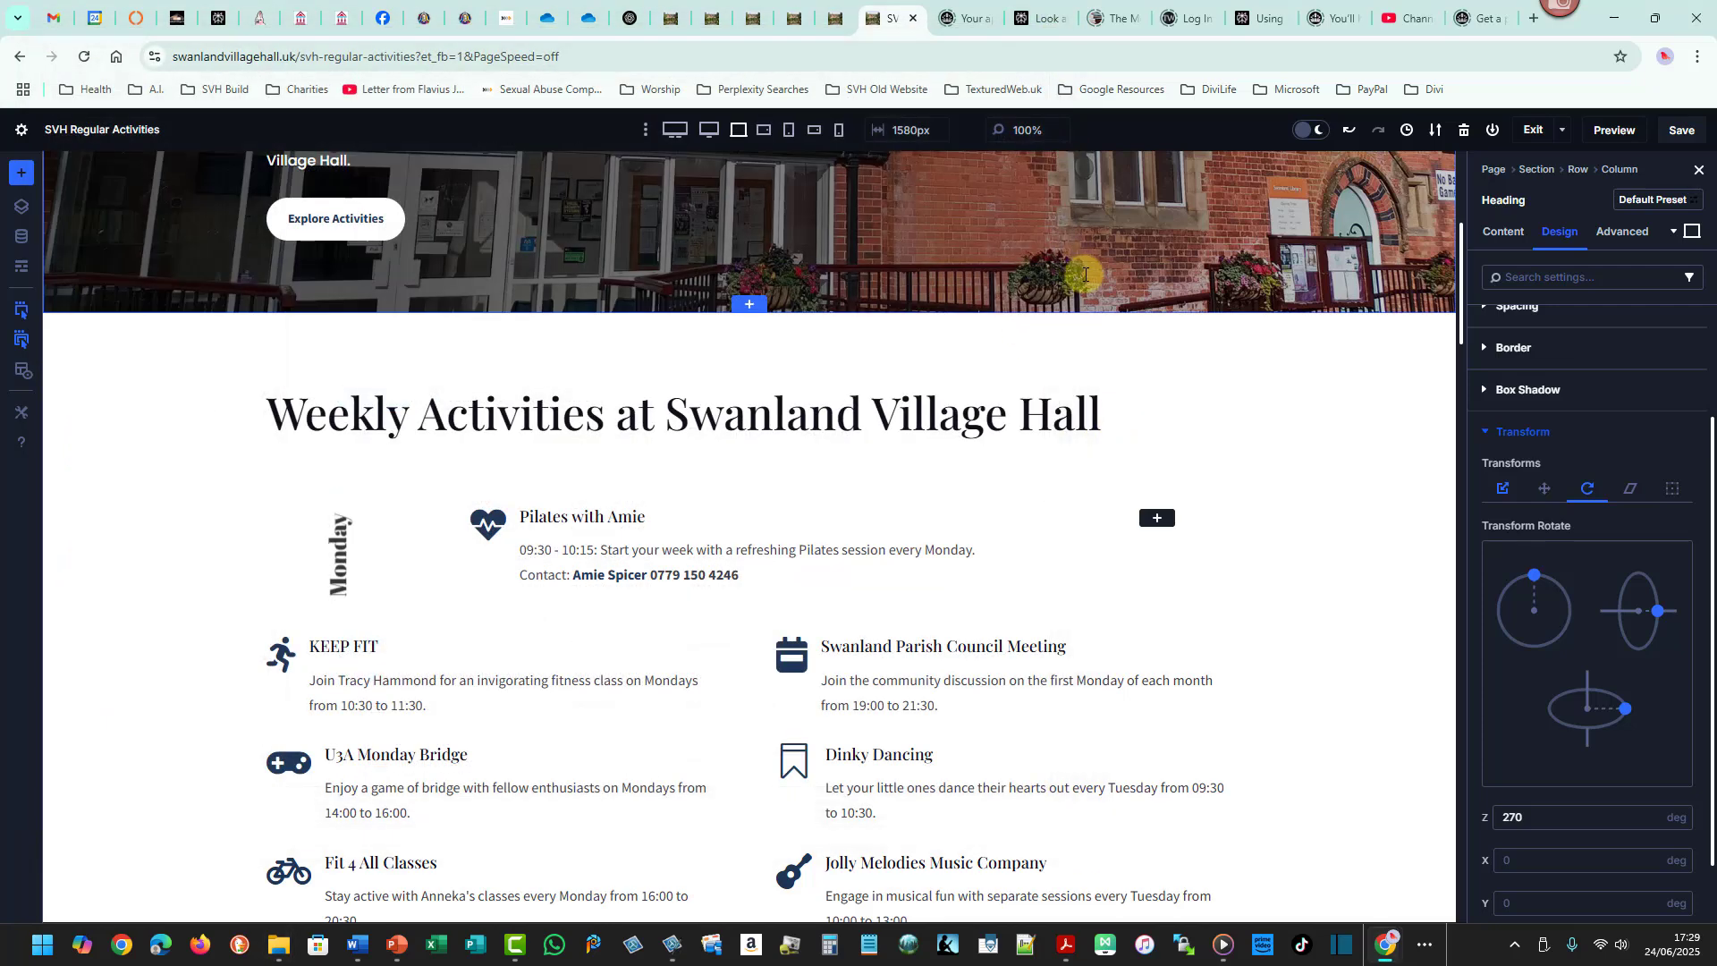
- Switch to the Word schedule and copy the KEEP FIT contact's name and phone number
{"action": "key", "text": "super+Tab"}
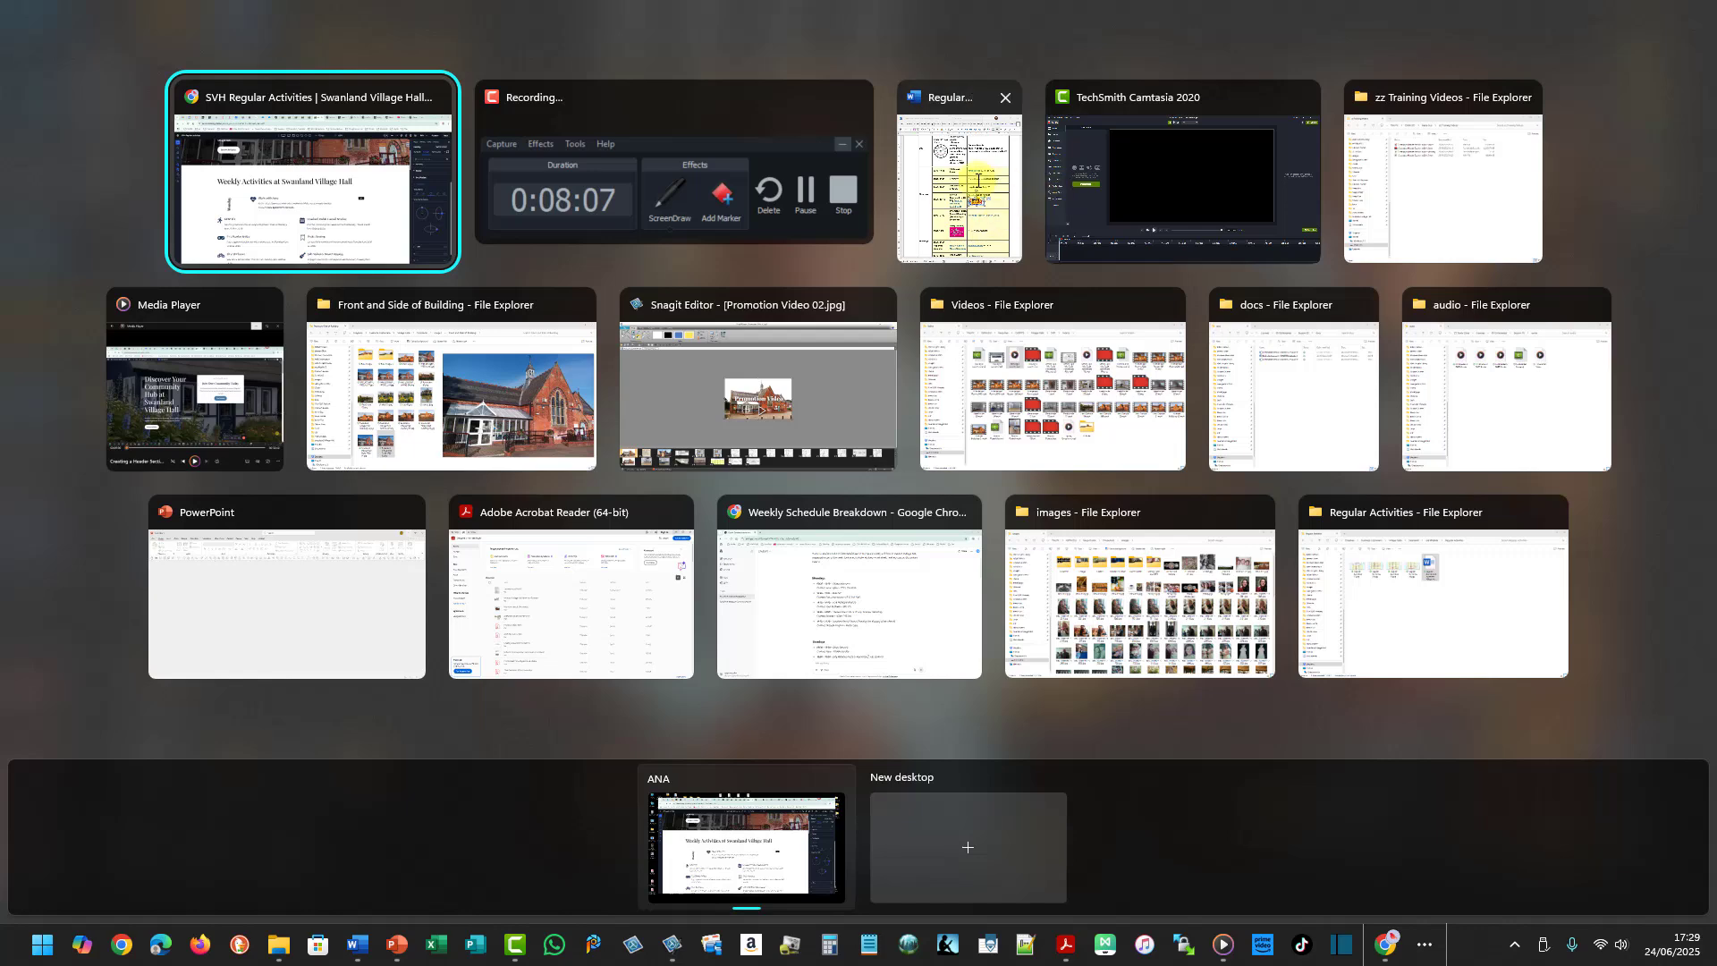
{"action": "left_click", "coordinate": [979, 183]}
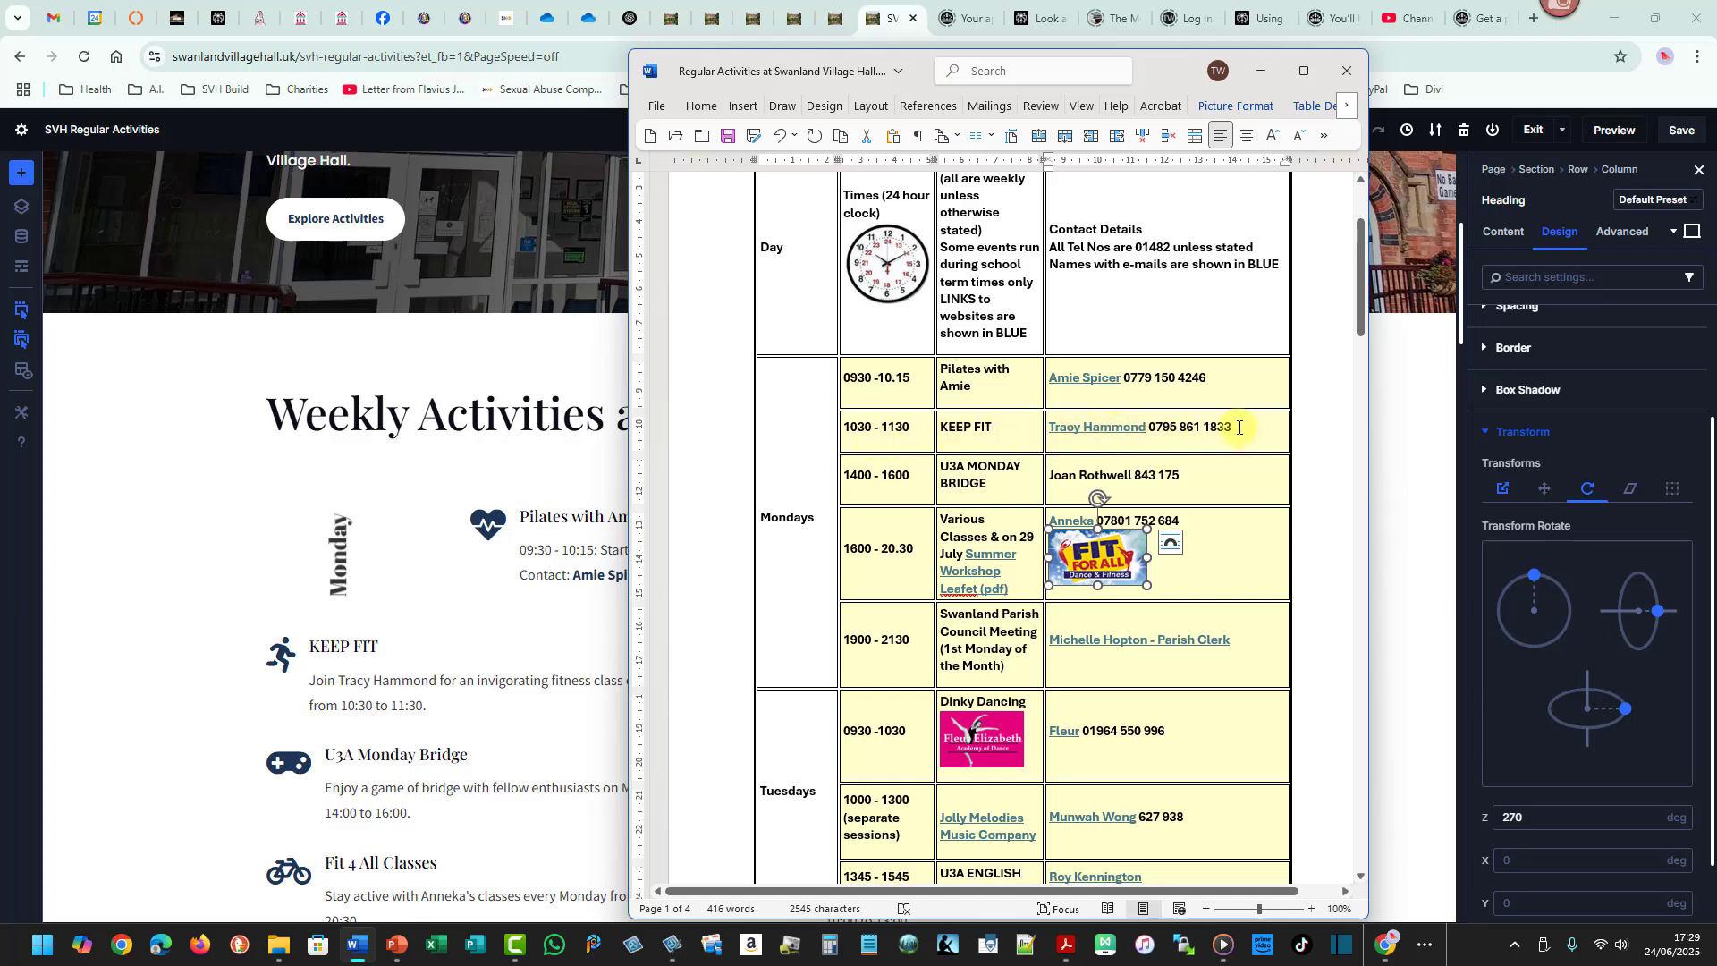
{"action": "left_click_drag", "start_coordinate": [1239, 428], "coordinate": [1048, 427]}
{"action": "key", "text": "ctrl+c"}
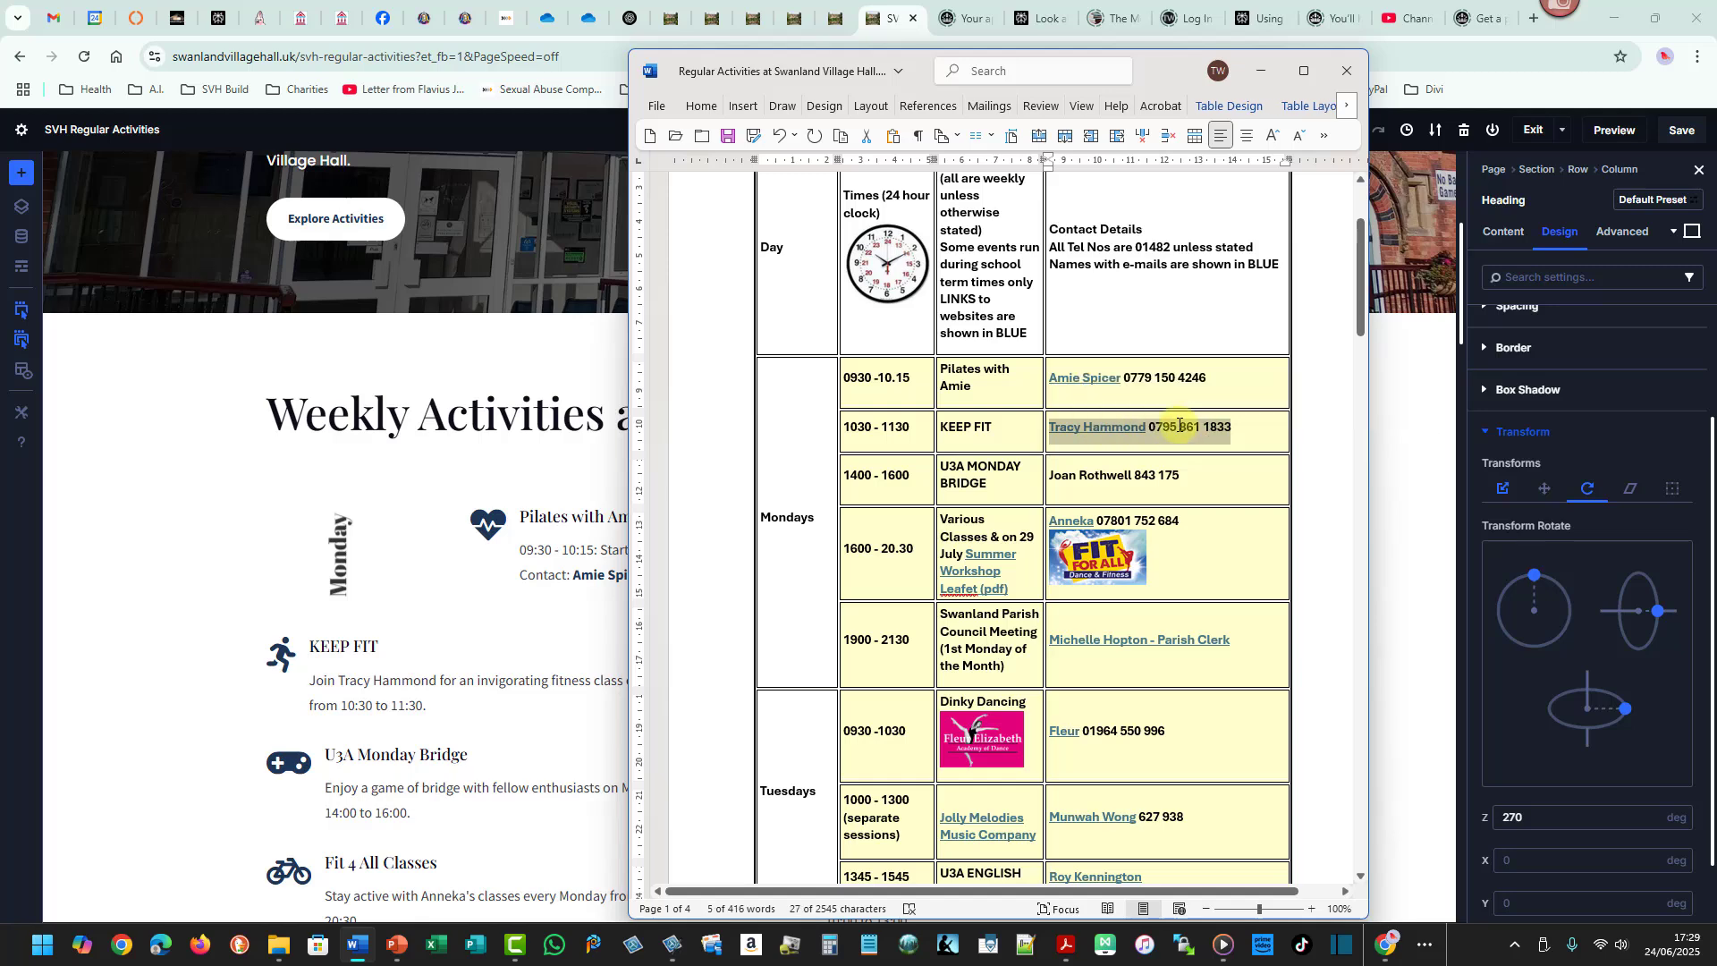
{"action": "left_click", "coordinate": [1260, 71]}
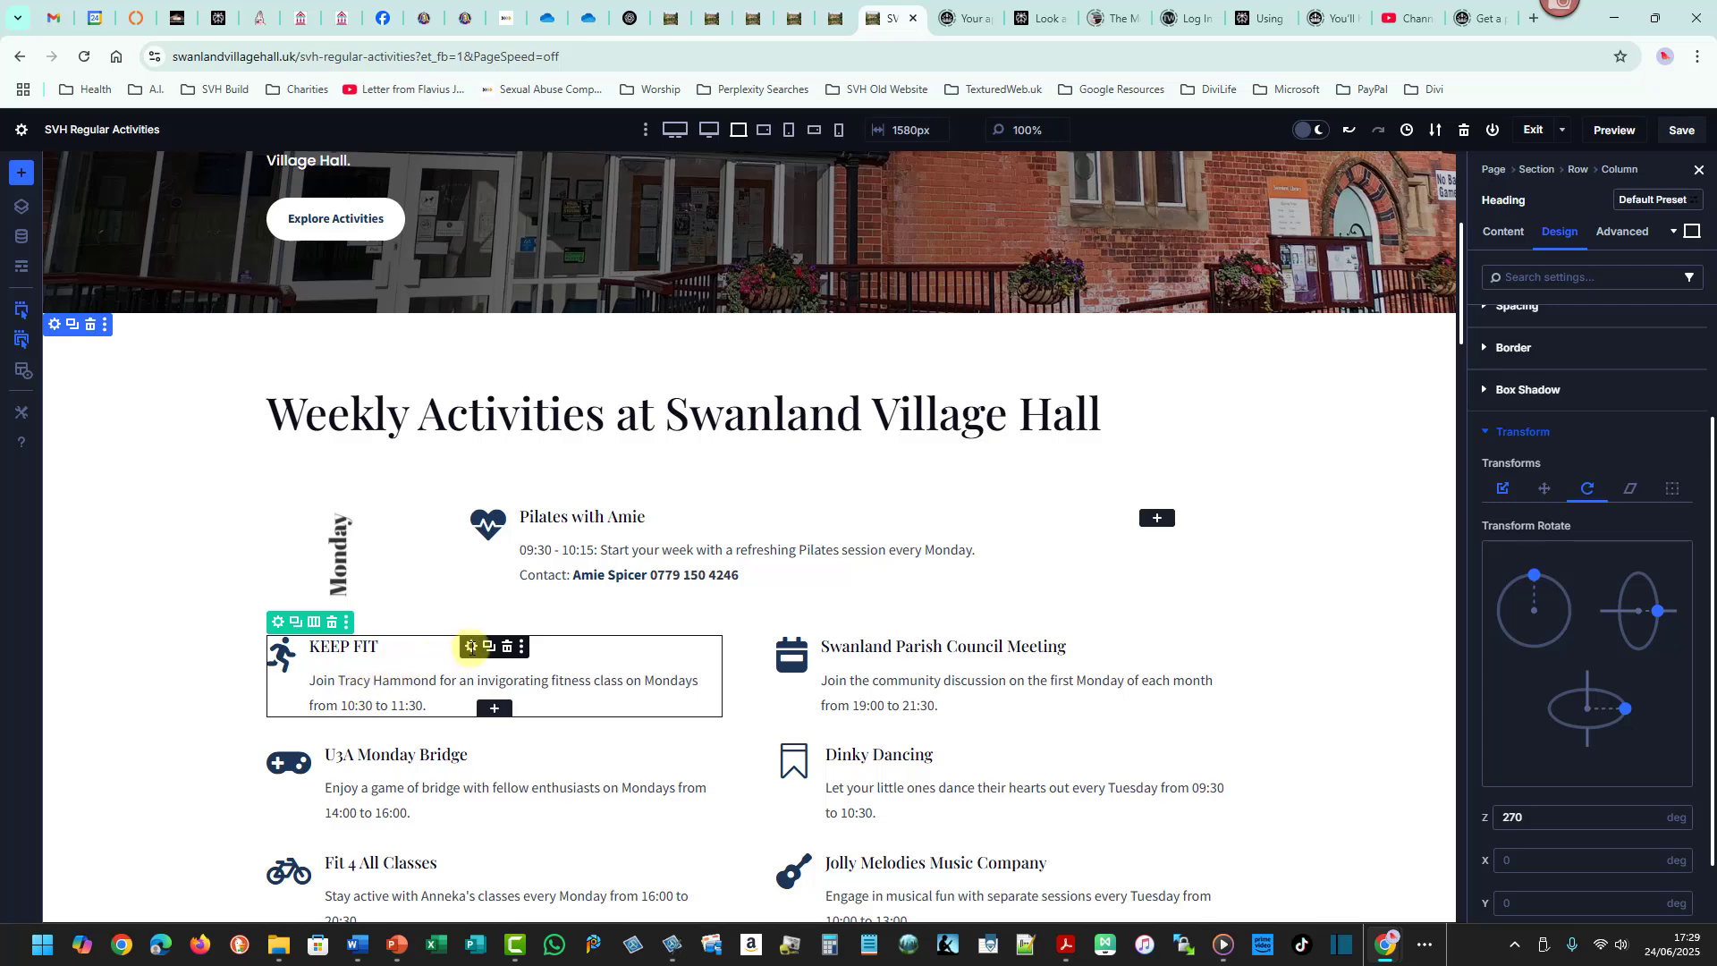
- Append the copied contact details to the end of the KEEP FIT blurb's content
{"action": "left_click", "coordinate": [471, 647]}
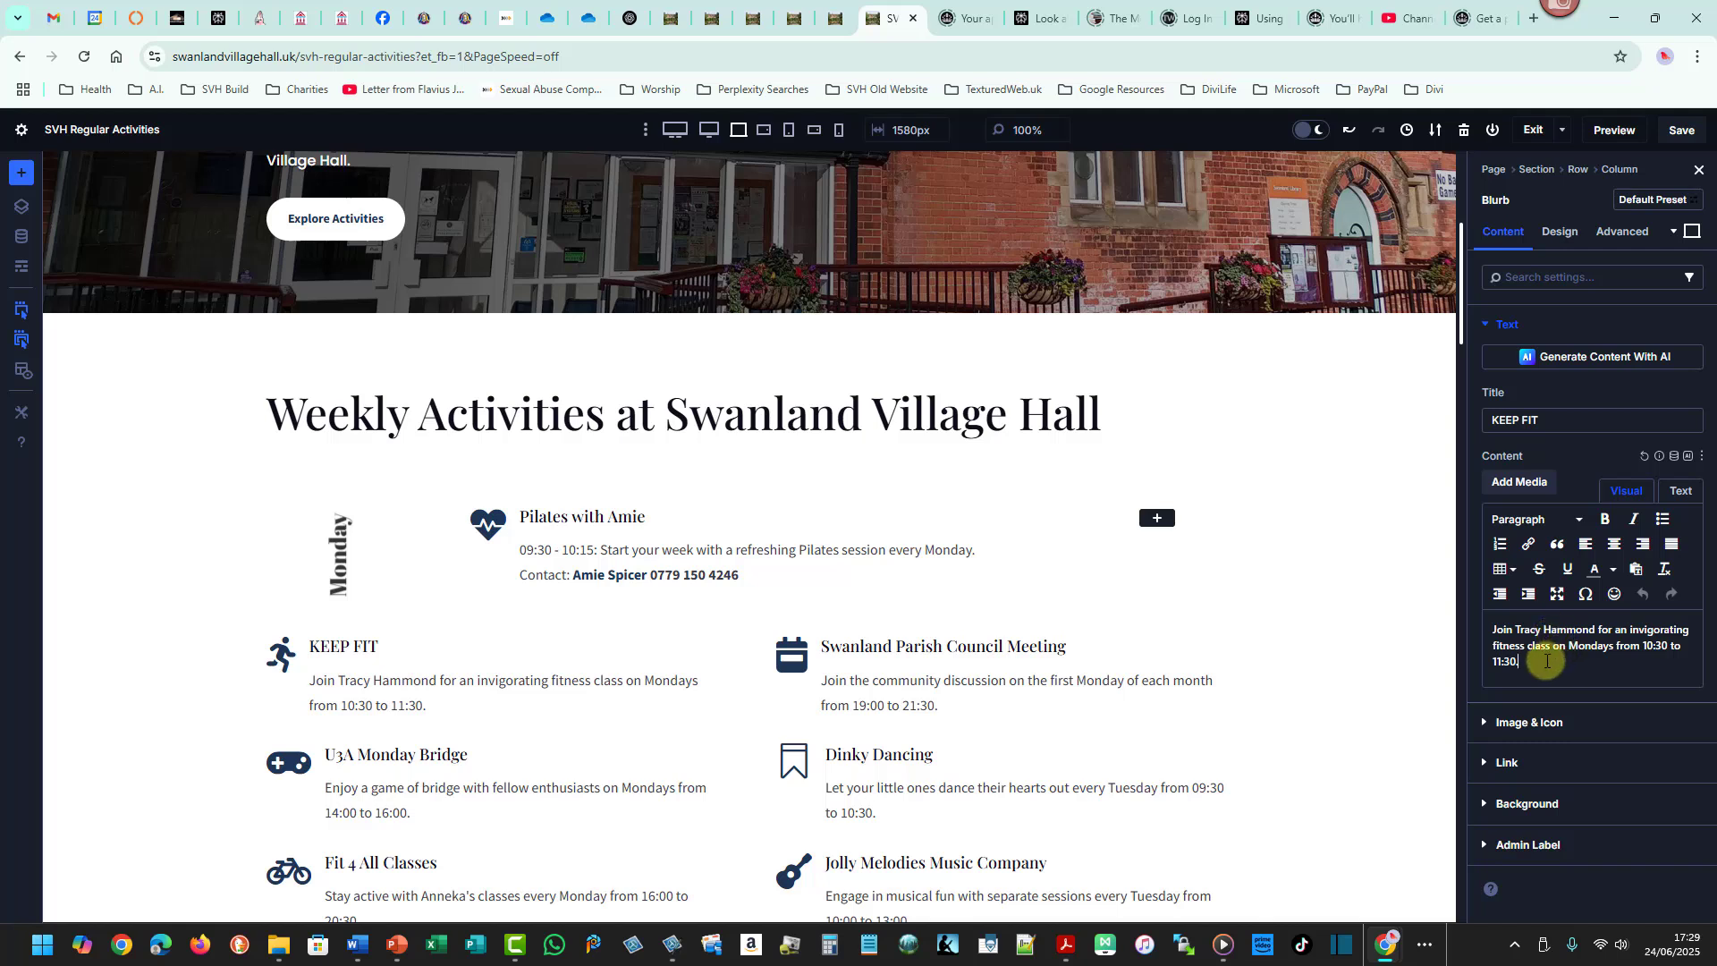
{"action": "key", "text": "BackSpace"}
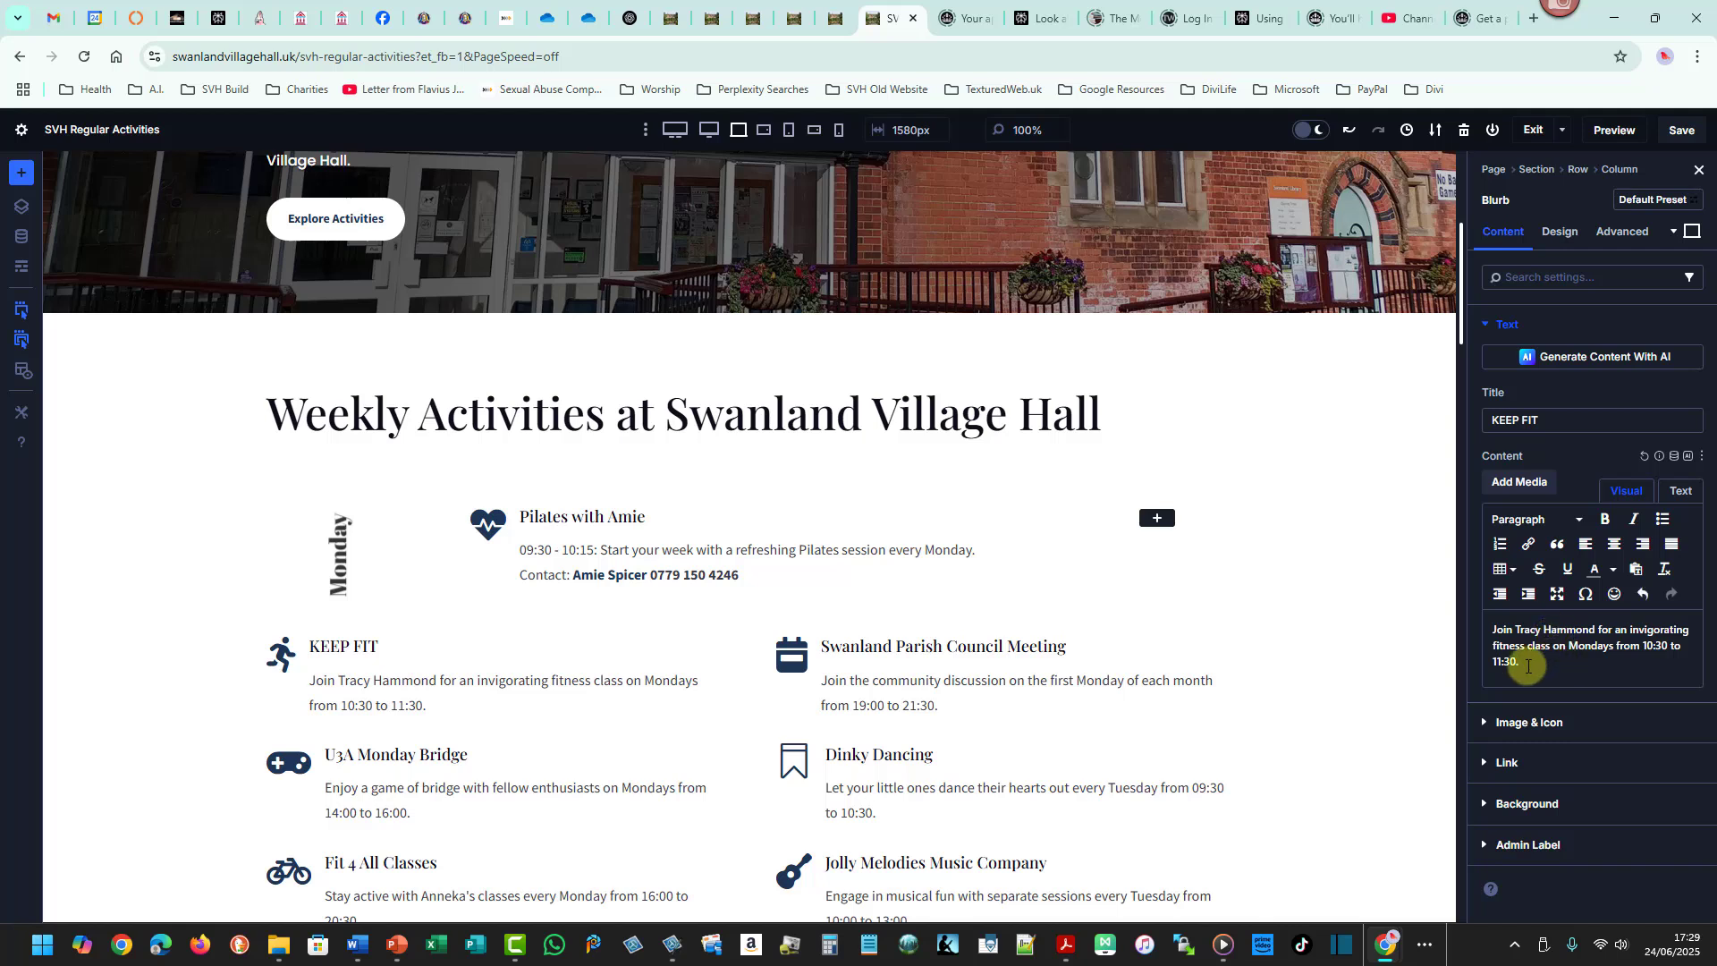
{"action": "key", "text": "ctrl+v"}
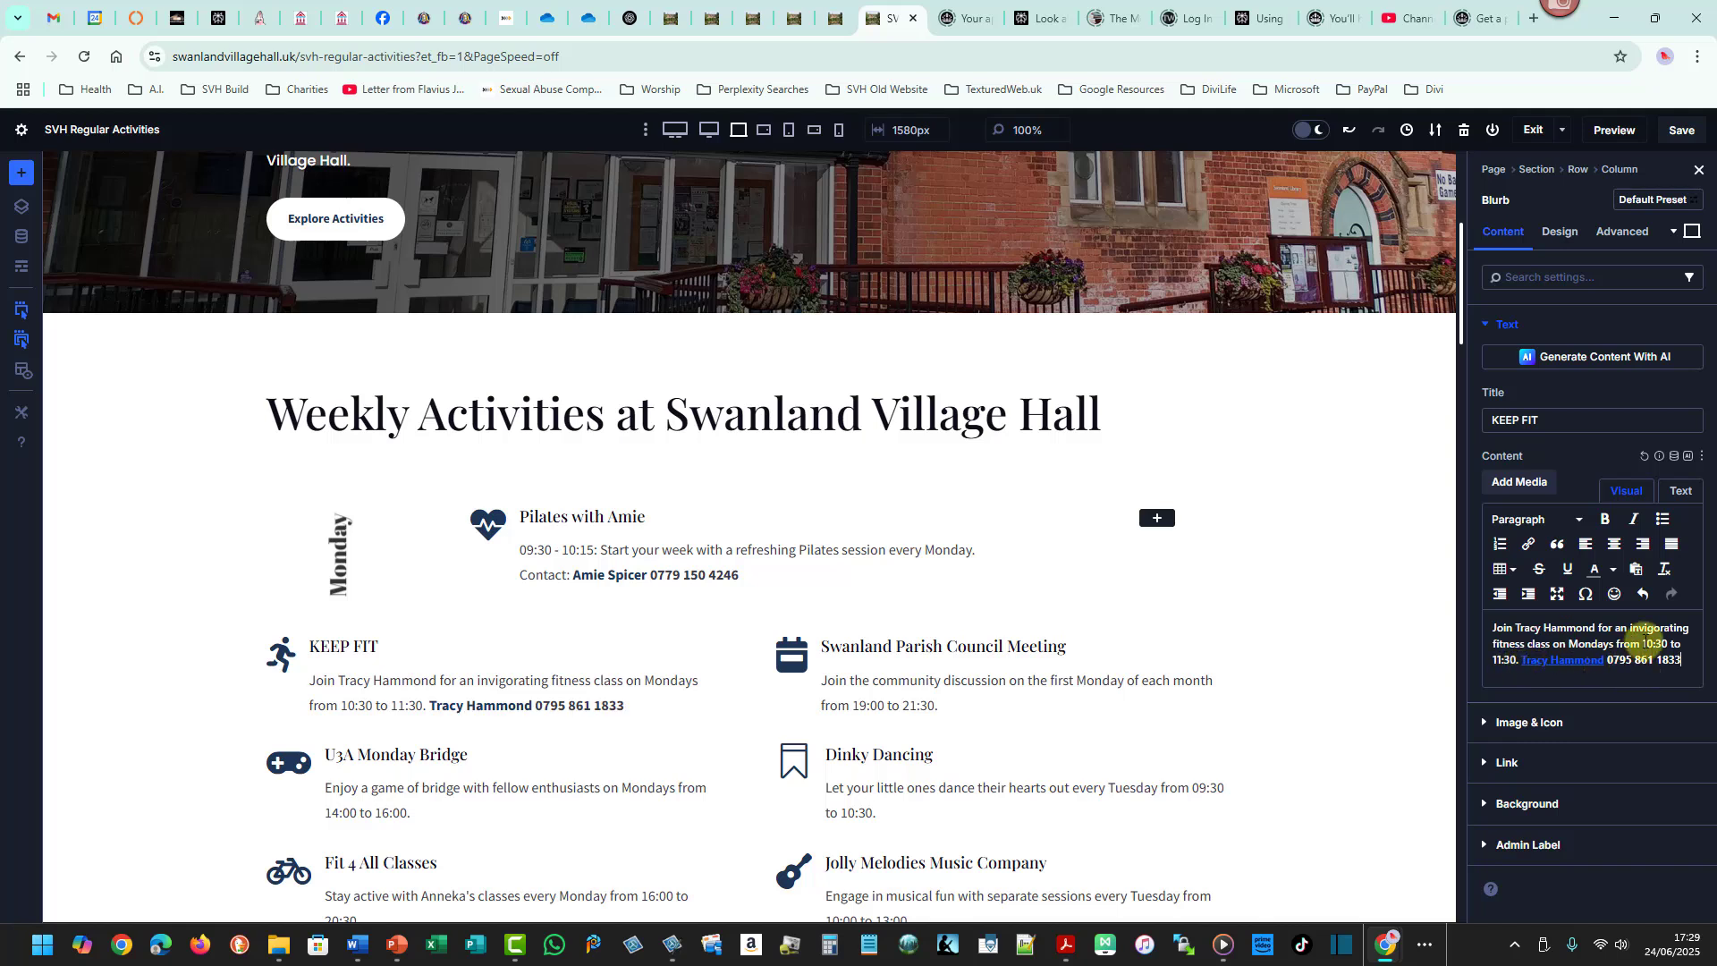
- Move the '10:30 to 11:30' time to the start of the KEEP FIT description
{"action": "left_click_drag", "start_coordinate": [1644, 643], "coordinate": [1516, 659]}
{"action": "key", "text": "ctrl+c"}
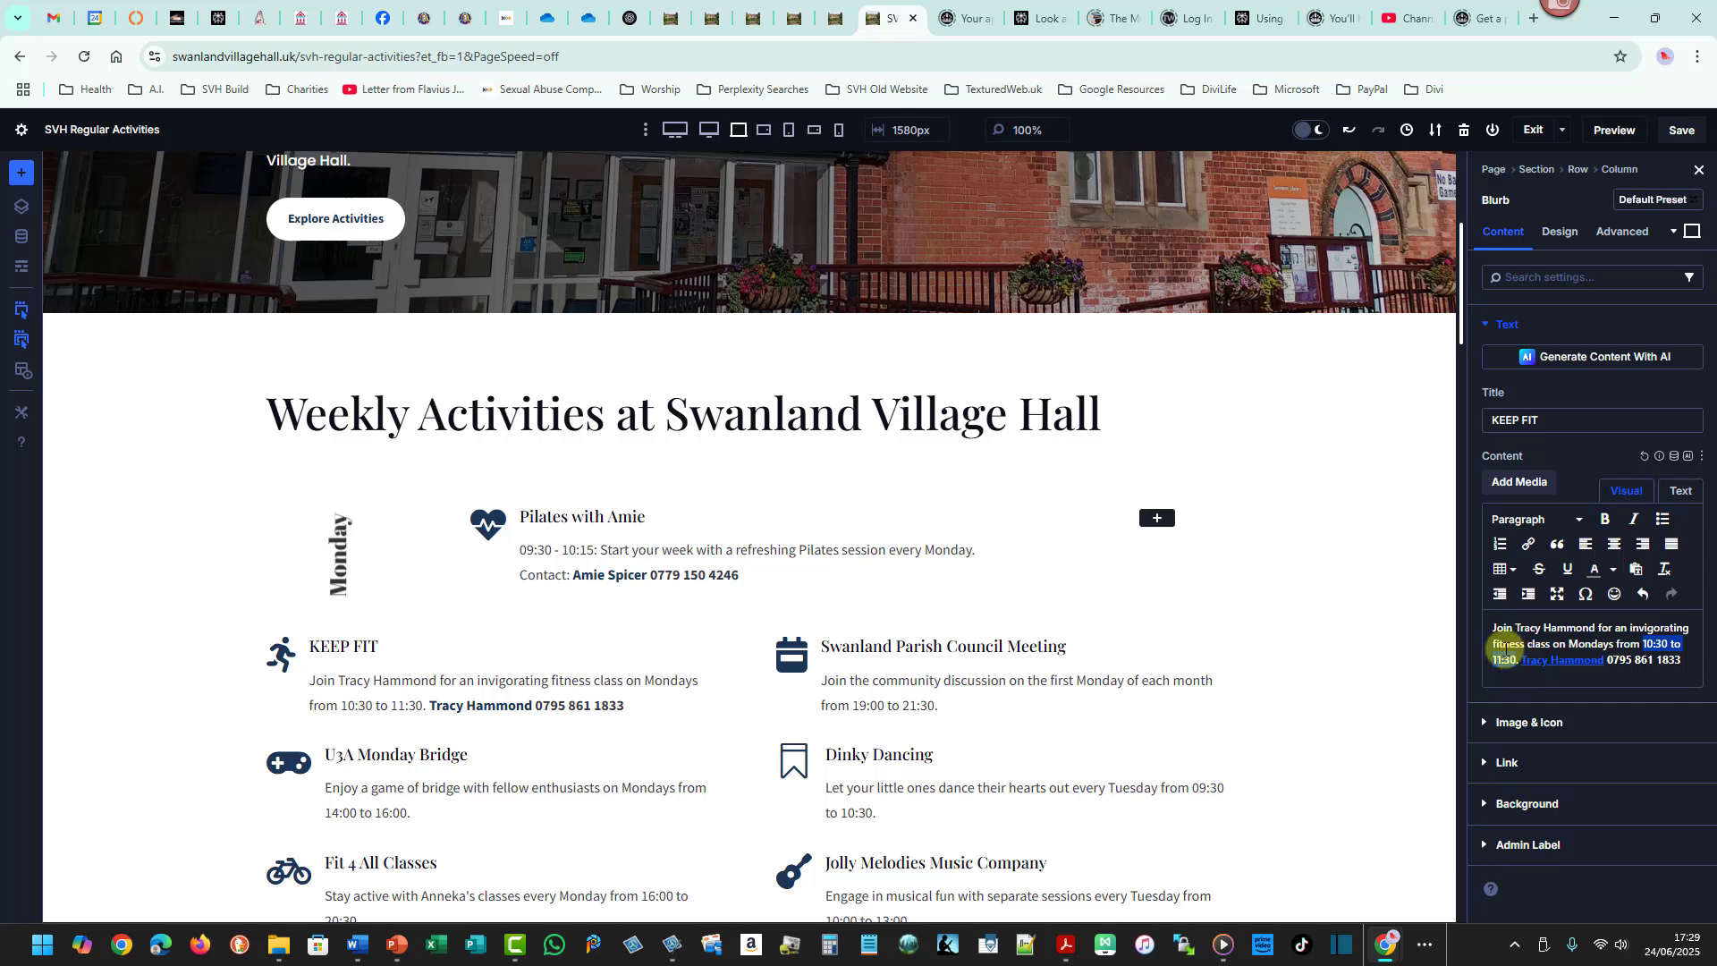
{"action": "key", "text": "BackSpace"}
{"action": "left_click", "coordinate": [1490, 636]}
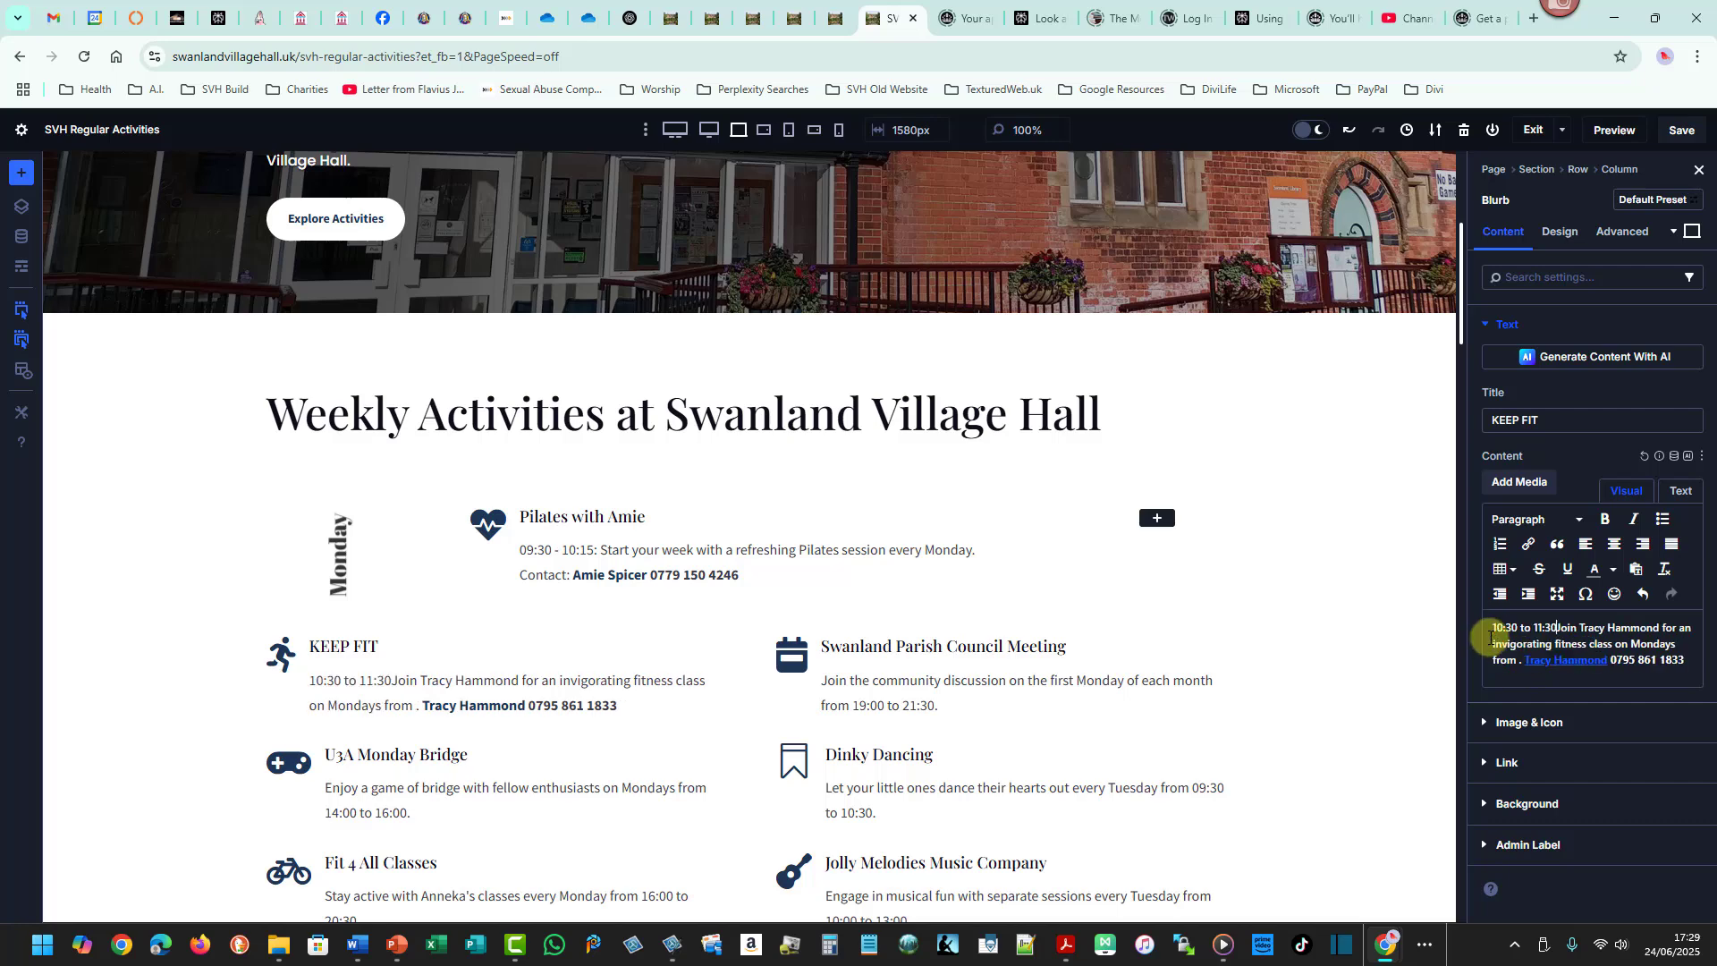
{"action": "key", "text": "ctrl+v"}
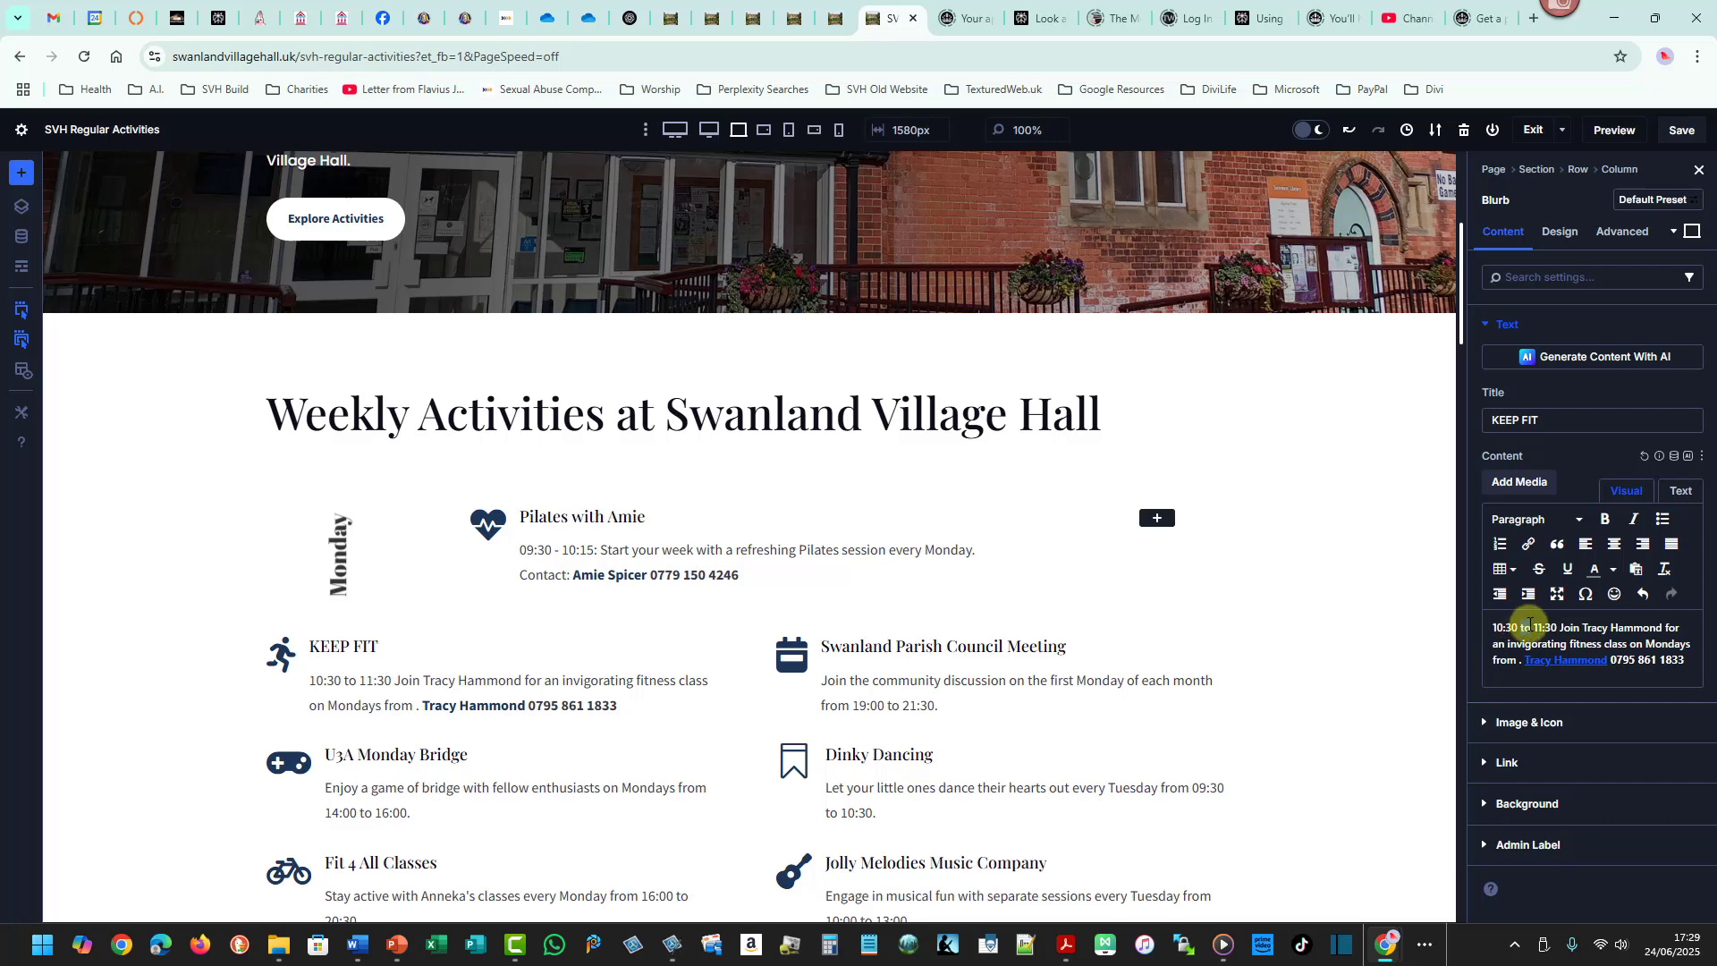
- Reformat the KEEP FIT time as '10:30 - 11:30:' with a dash and trailing colon
{"action": "double_click", "coordinate": [1526, 627]}
{"action": "type", "text": "-"}
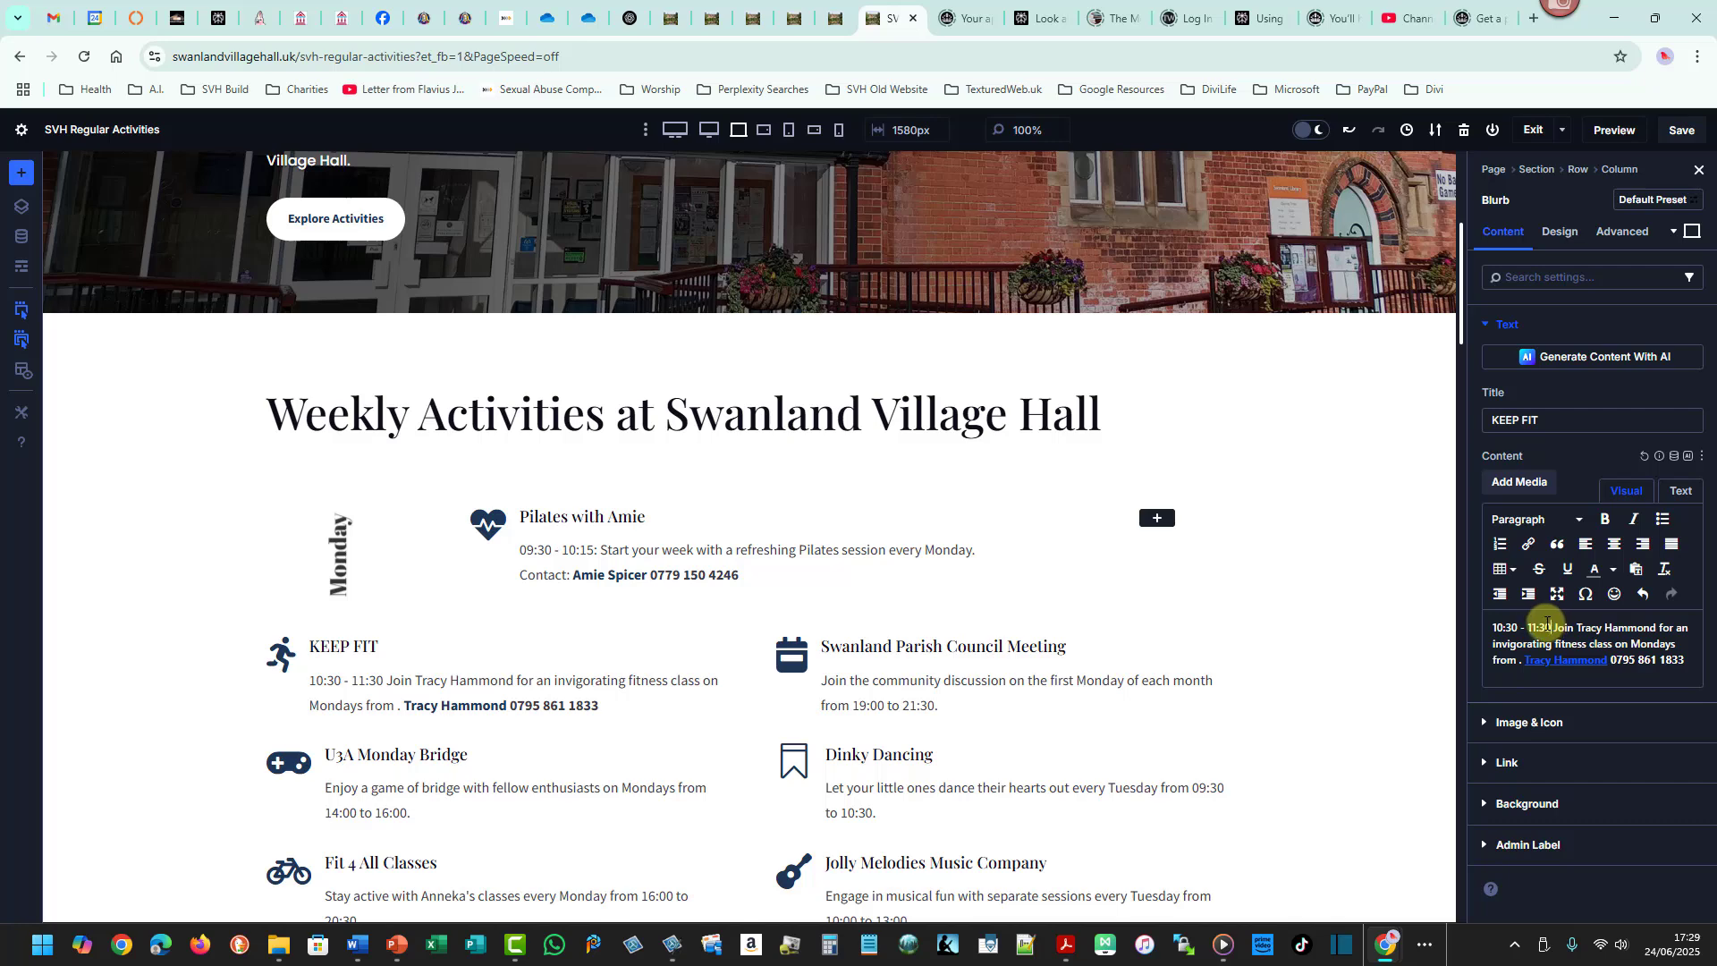
{"action": "left_click", "coordinate": [1549, 627]}
{"action": "type", "text": ":"}
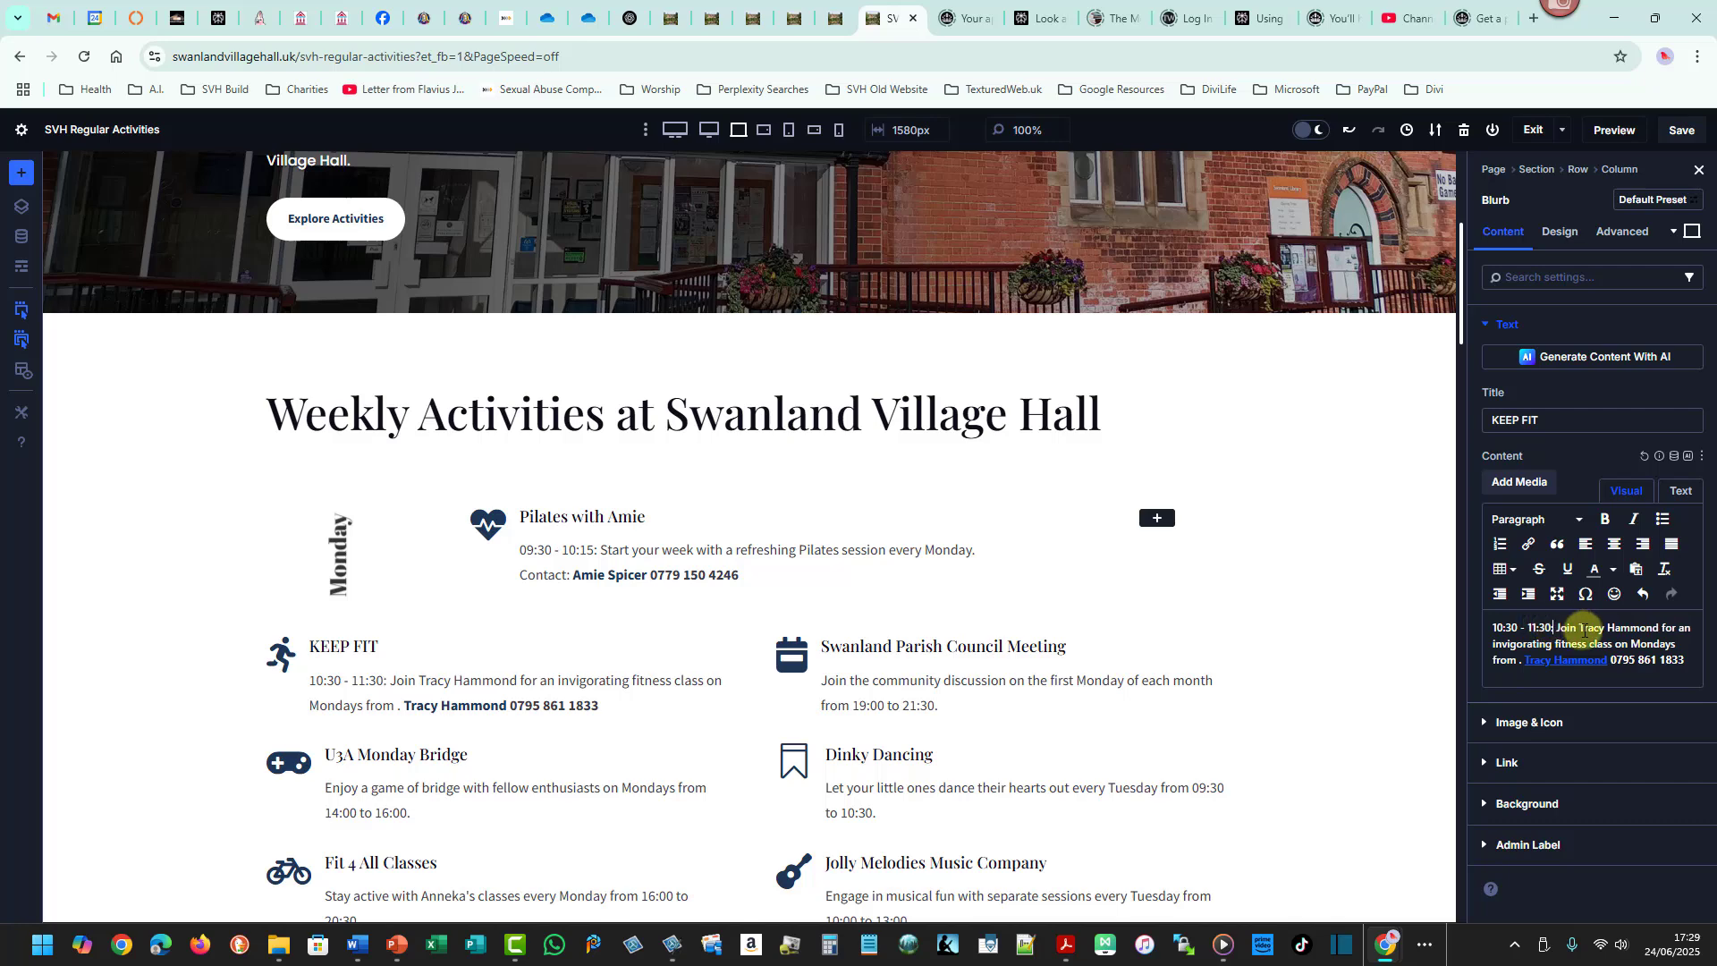
- Delete the word 'from' after 'Mondays' in the KEEP FIT description
{"action": "double_click", "coordinate": [1504, 659]}
{"action": "key", "text": "Delete"}
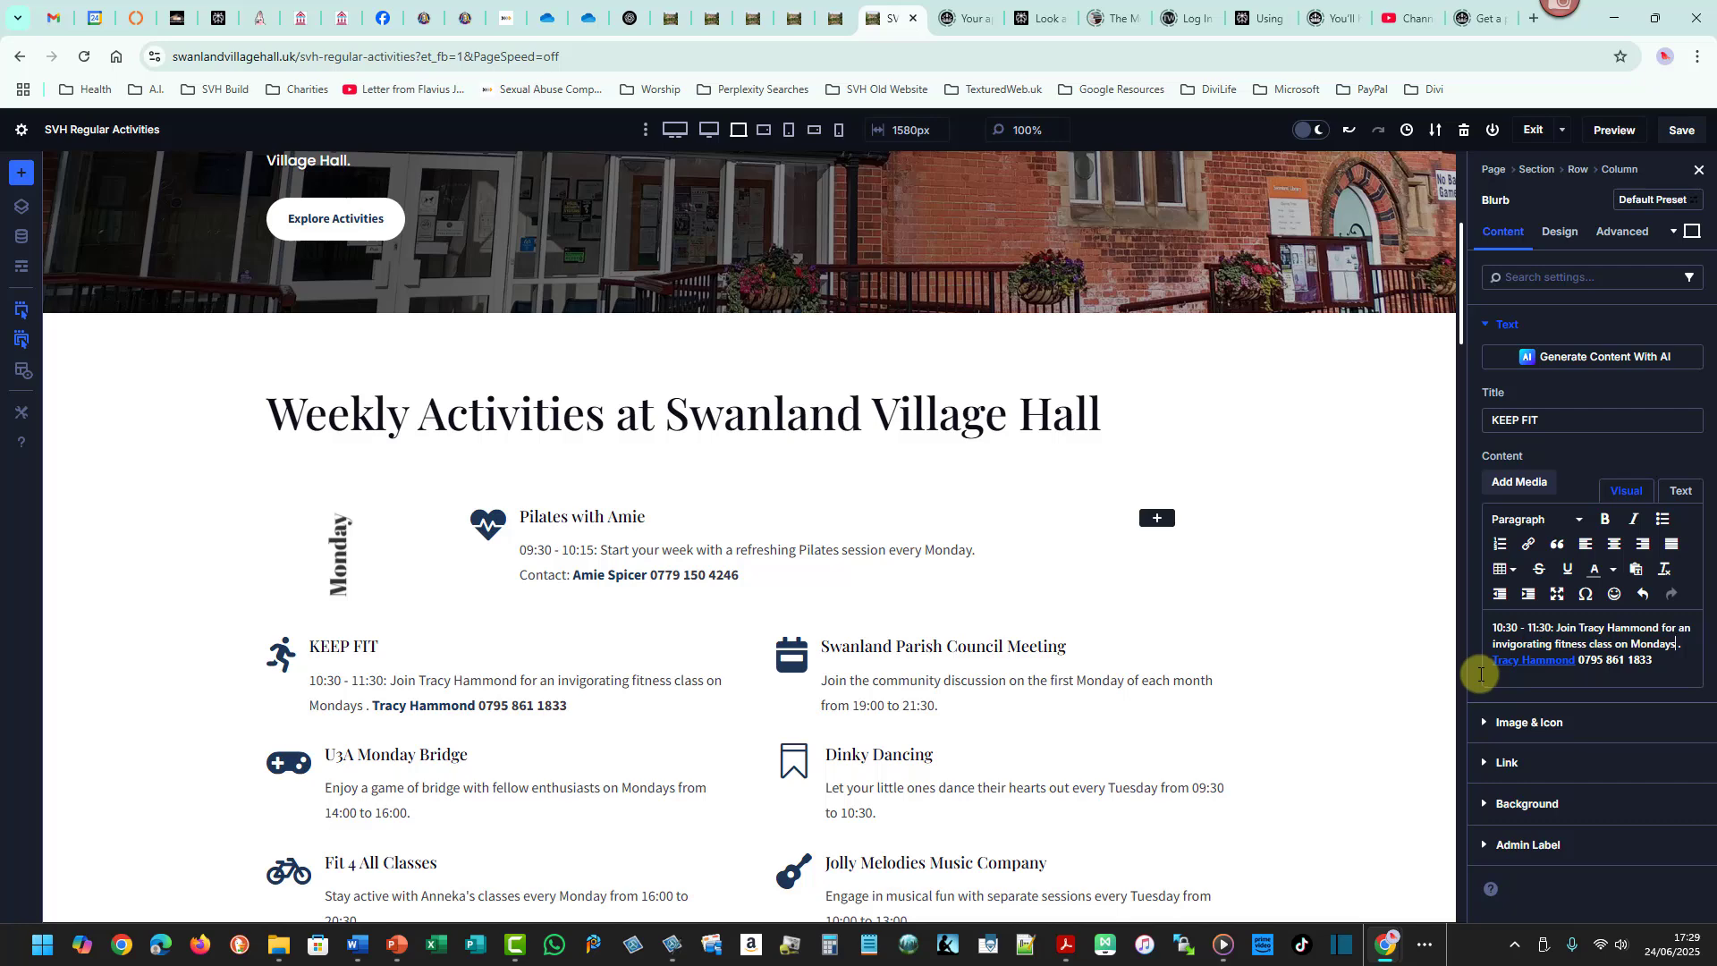
- Remove the space before the full stop after 'Mondays' and add 'Contact:' before the KEEP FIT contact details
{"action": "key", "text": "BackSpace"}
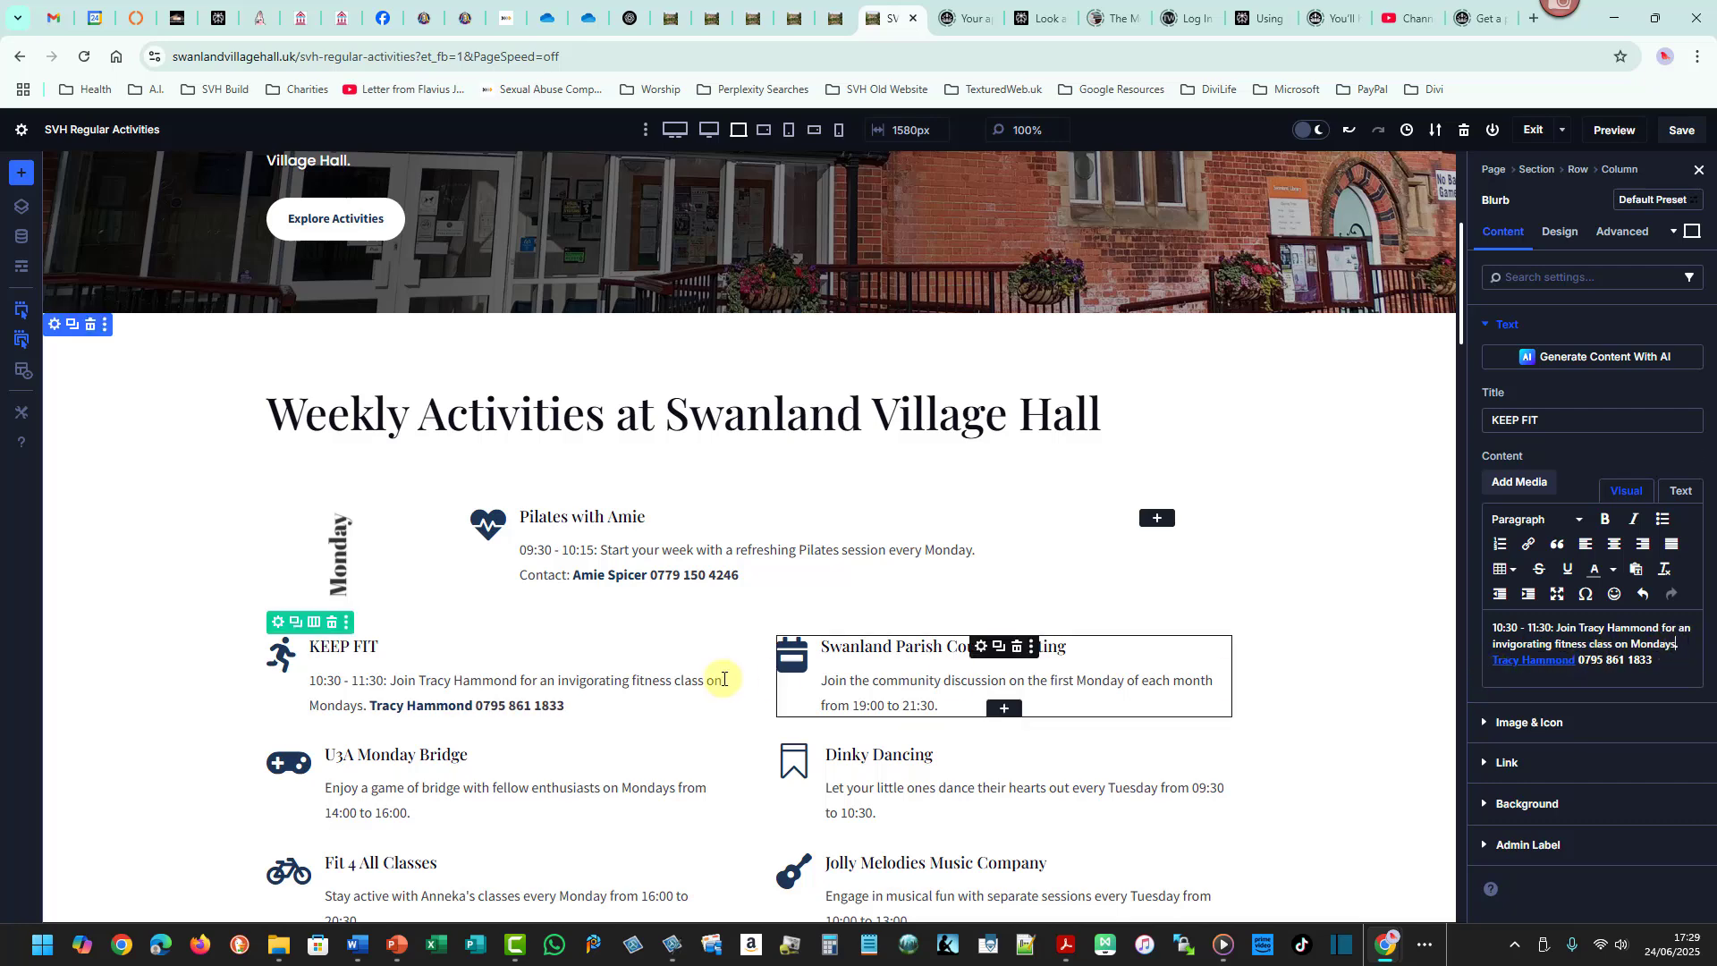
{"action": "left_click", "coordinate": [367, 705]}
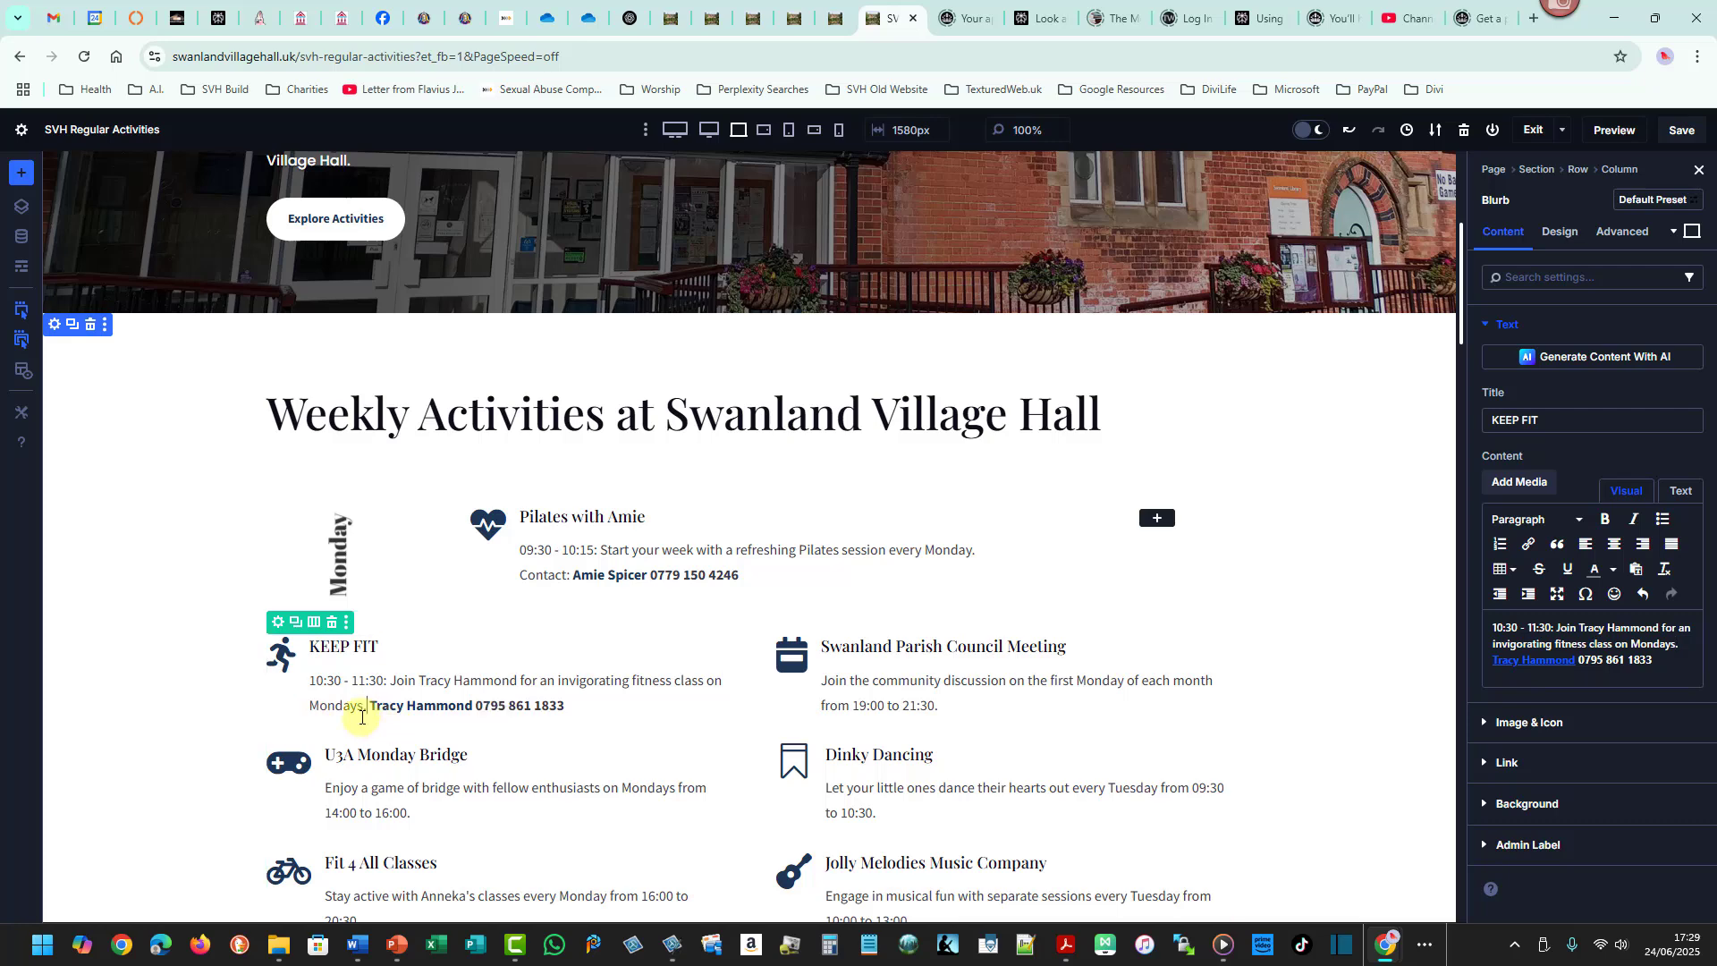
{"action": "type", "text": "C"}
{"action": "type", "text": "ontact"}
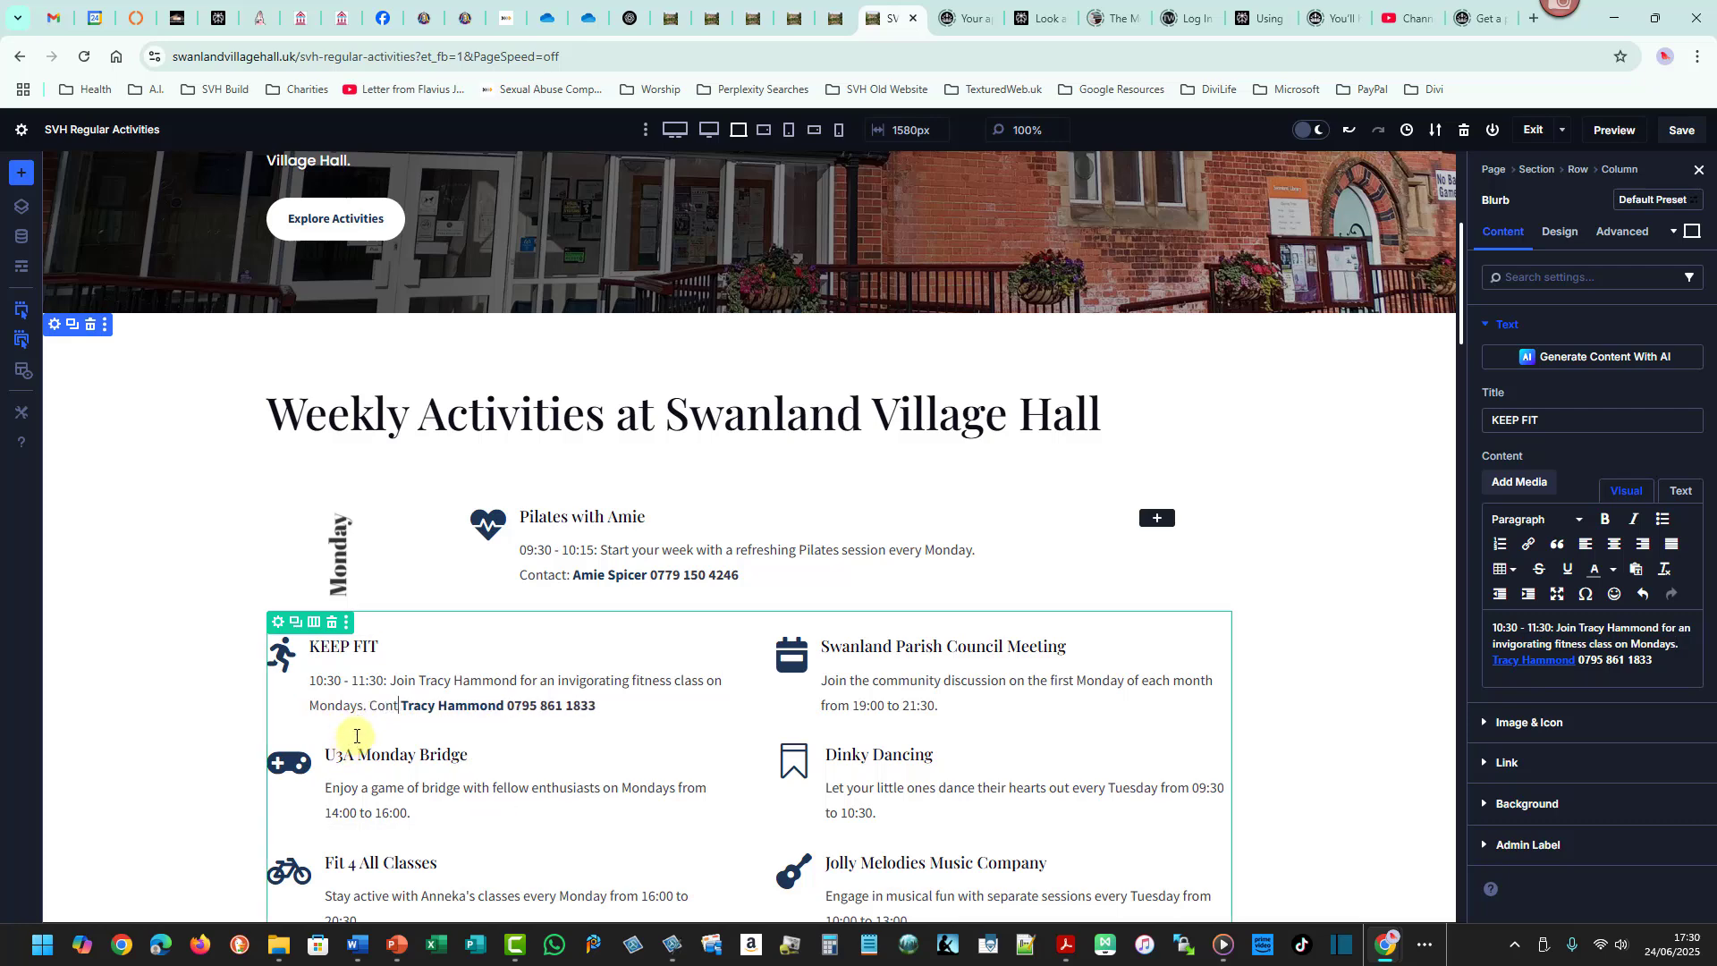
{"action": "type", "text": ":"}
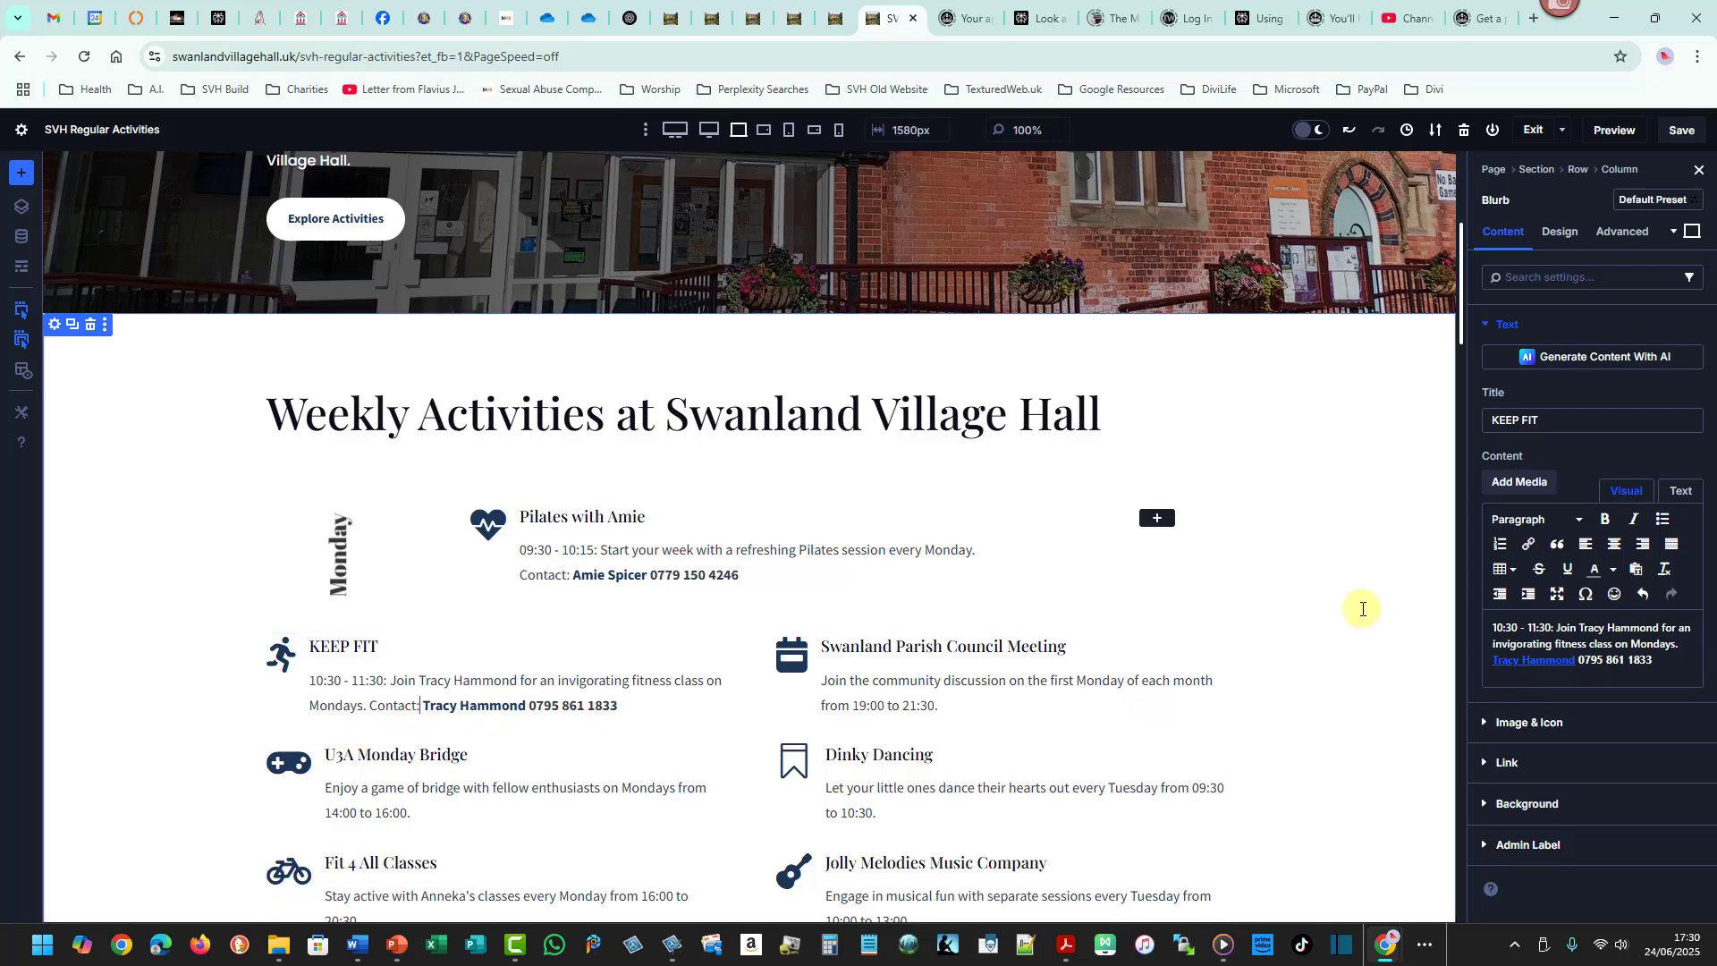
{"action": "left_click", "coordinate": [1677, 131]}
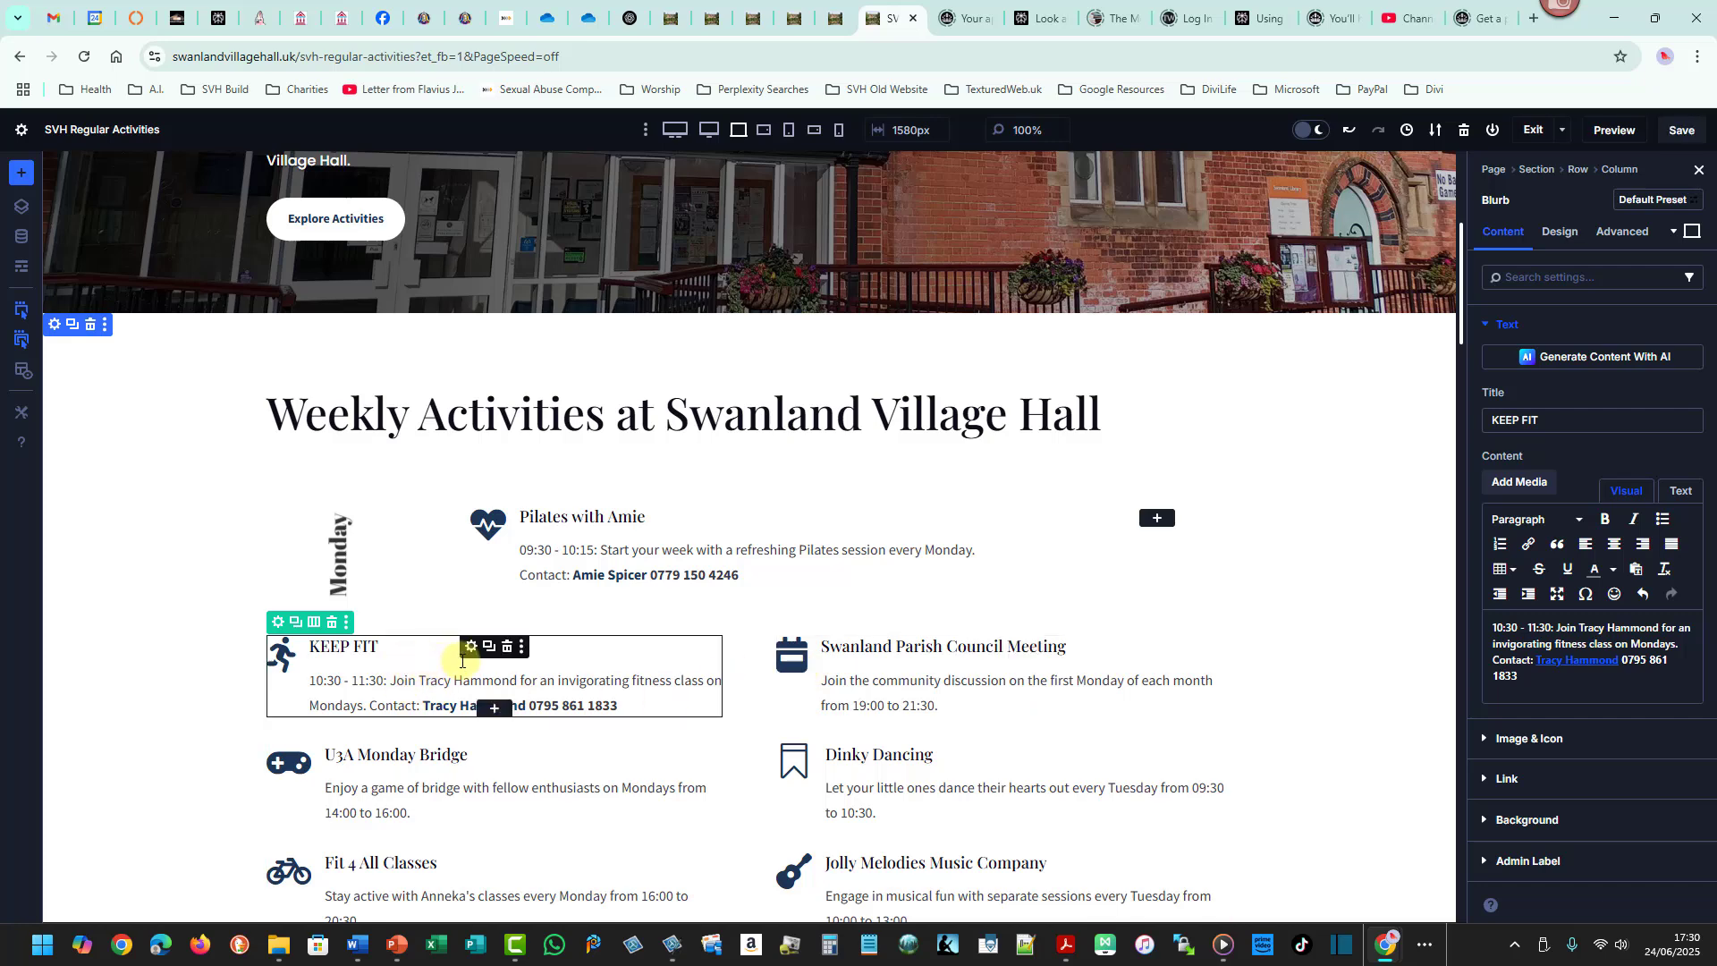
- Move the KEEP FIT blurb into the Monday row, directly beneath Pilates with Amie
{"action": "left_click", "coordinate": [438, 750]}
{"action": "left_click", "coordinate": [567, 678]}
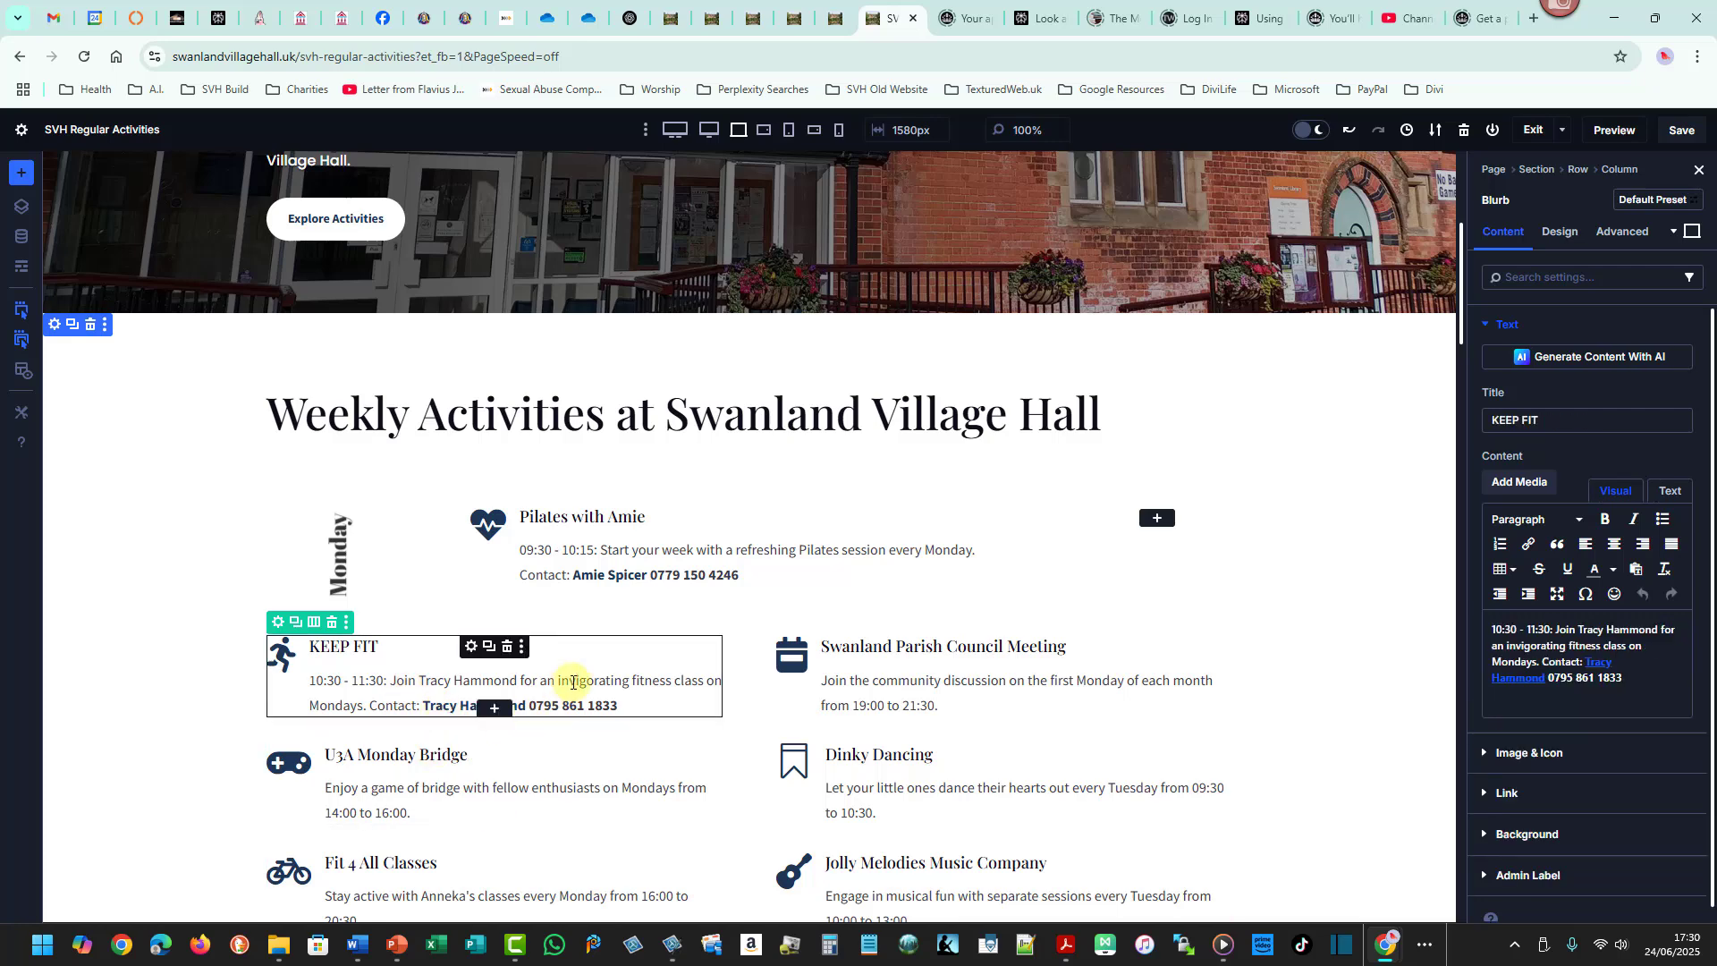
{"action": "left_click_drag", "start_coordinate": [567, 679], "coordinate": [642, 592]}
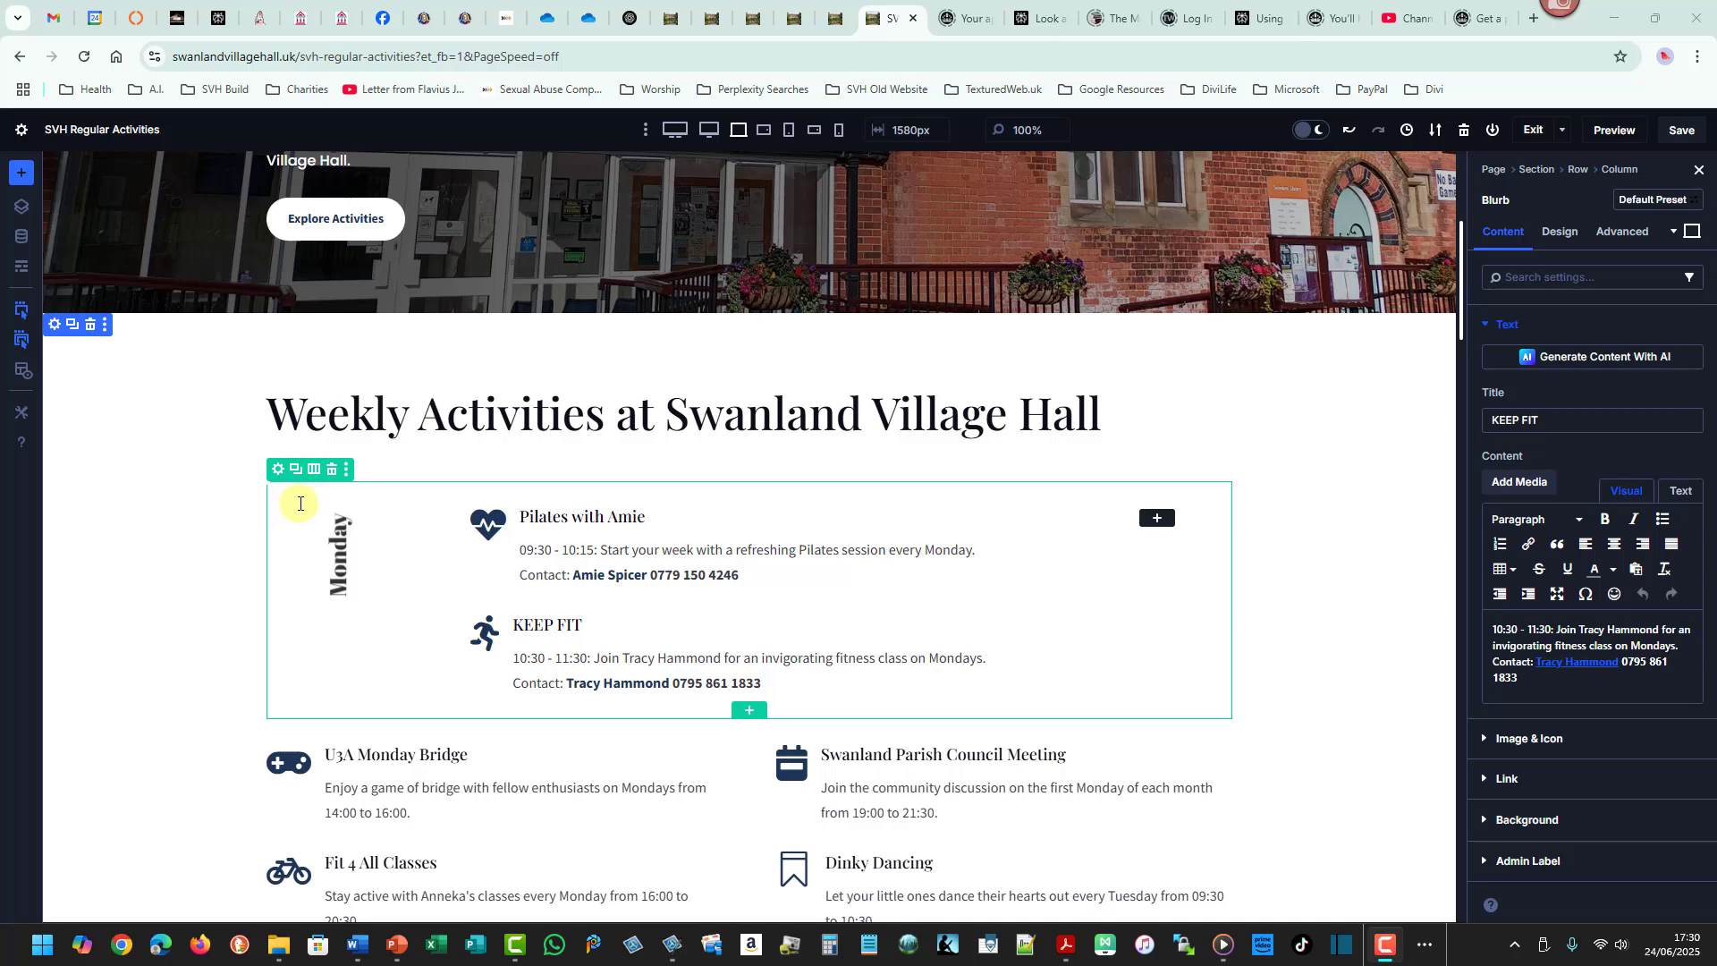
{"action": "mouse_move", "coordinate": [299, 502]}
{"action": "left_mouse_down"}
{"action": "mouse_move", "coordinate": [384, 594]}
{"action": "mouse_move", "coordinate": [394, 705]}
{"action": "left_mouse_up"}
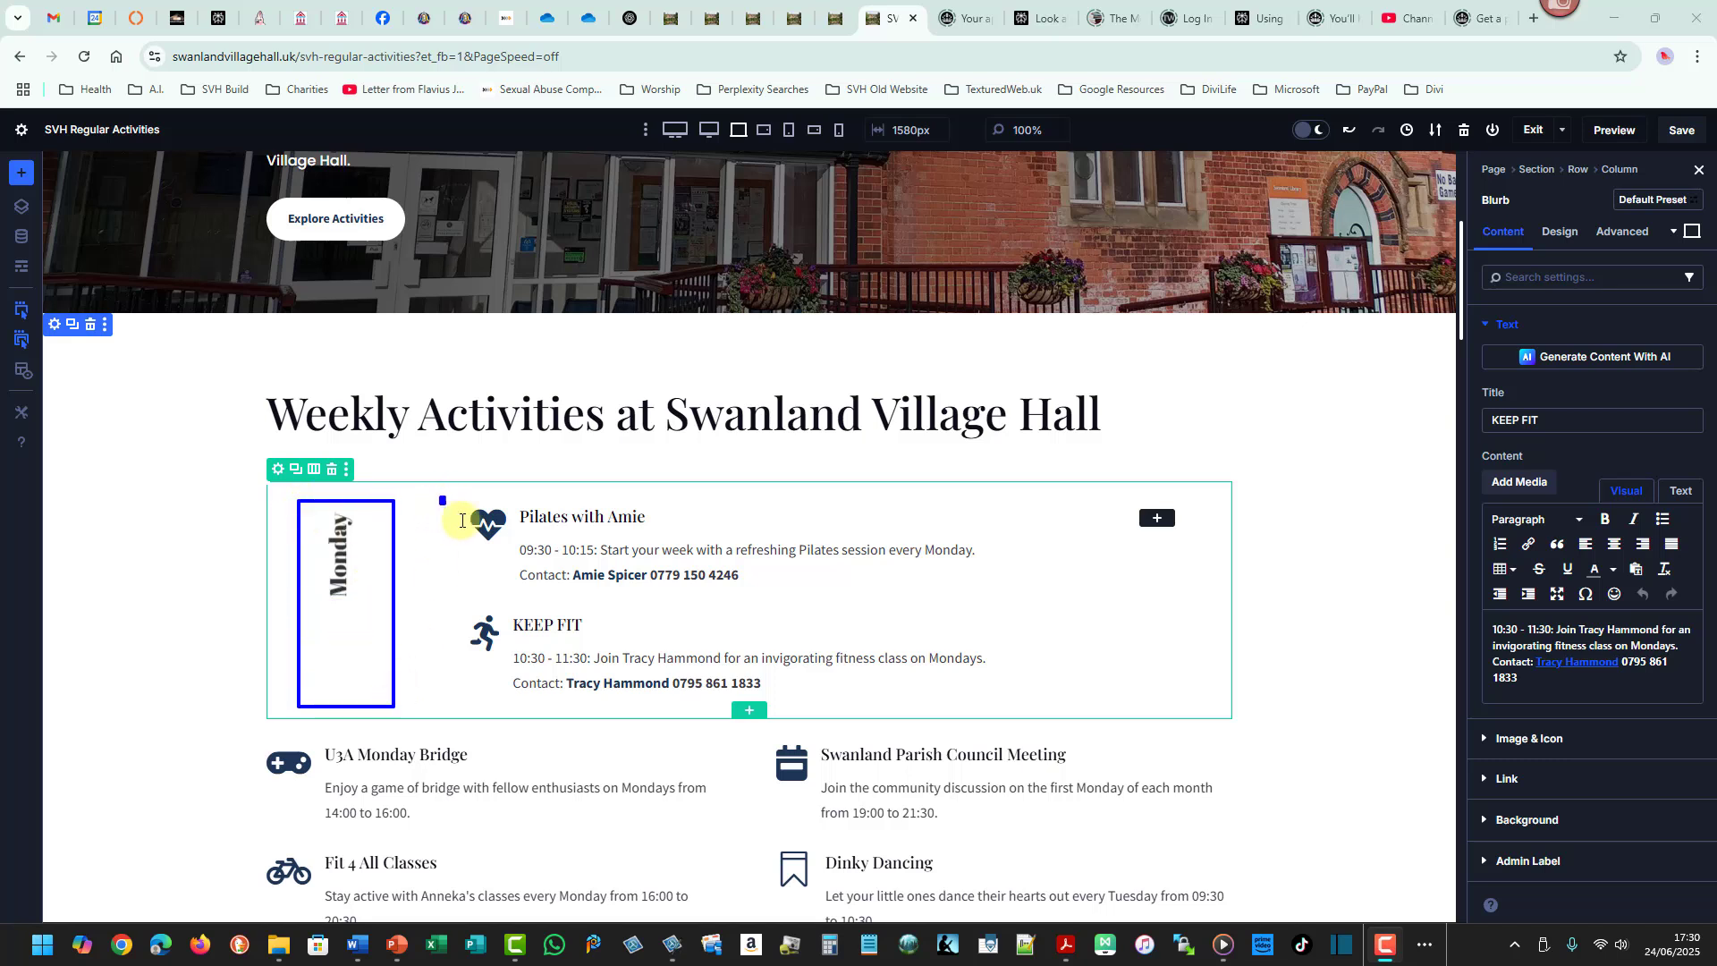
{"action": "left_click_drag", "start_coordinate": [440, 497], "coordinate": [1007, 707]}
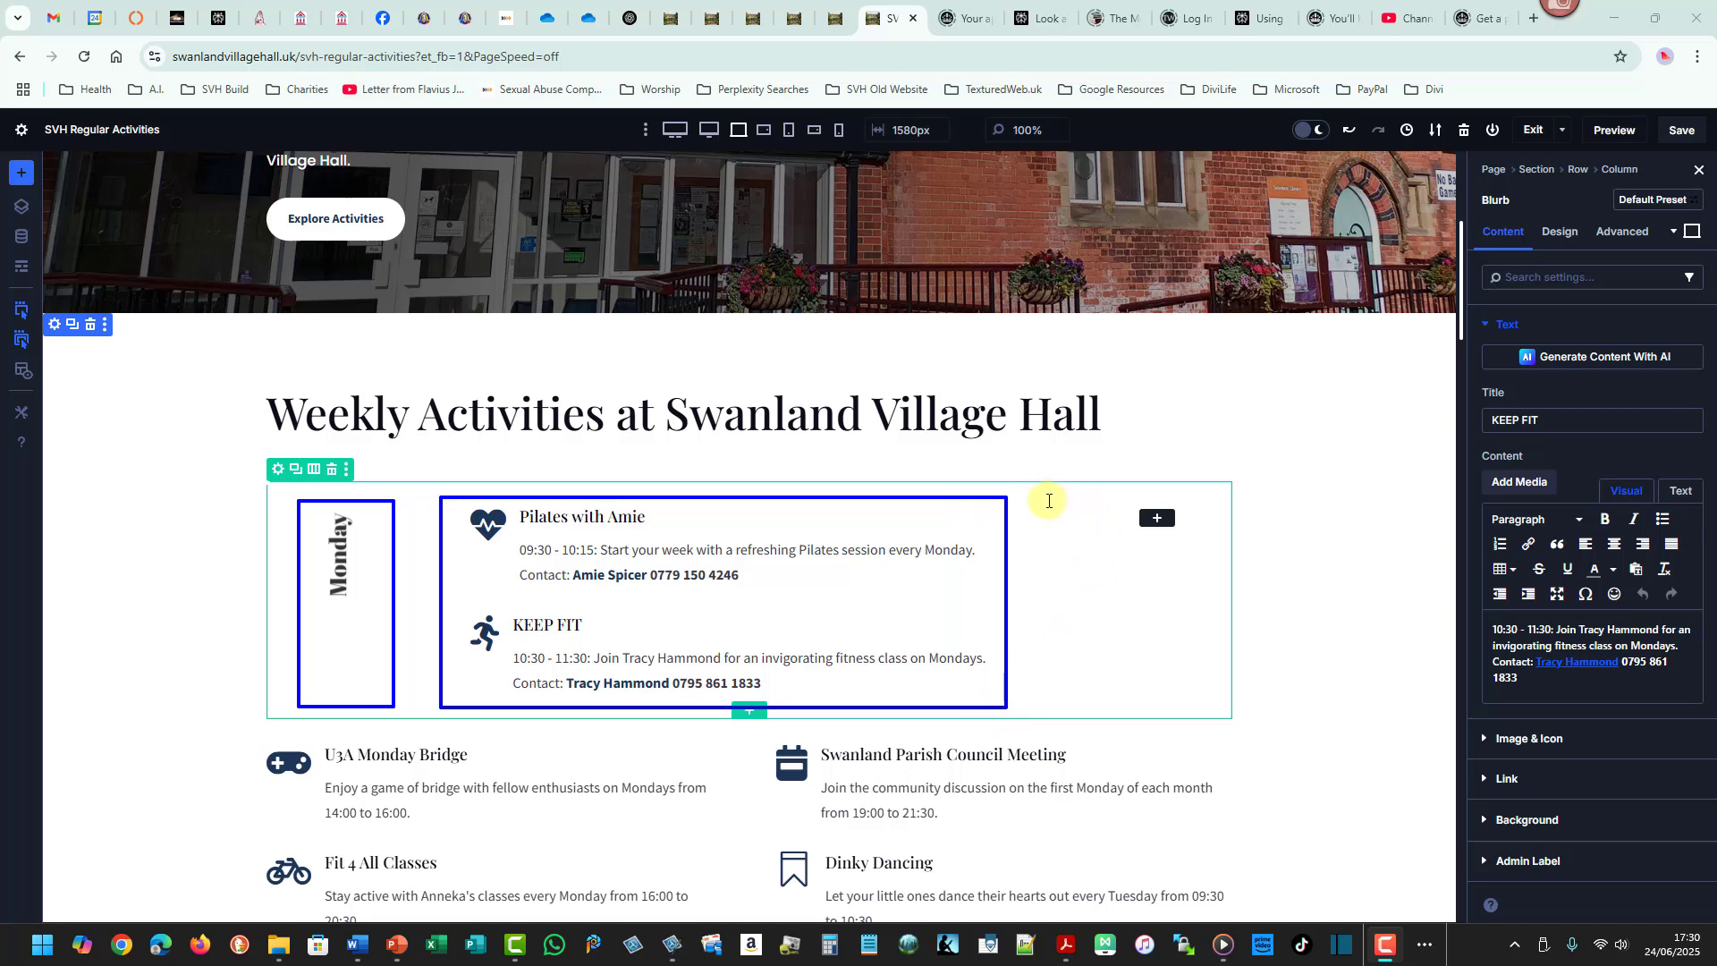
{"action": "mouse_move", "coordinate": [1047, 498]}
{"action": "left_mouse_down"}
{"action": "mouse_move", "coordinate": [1169, 694]}
{"action": "mouse_move", "coordinate": [1209, 704]}
{"action": "left_mouse_up"}
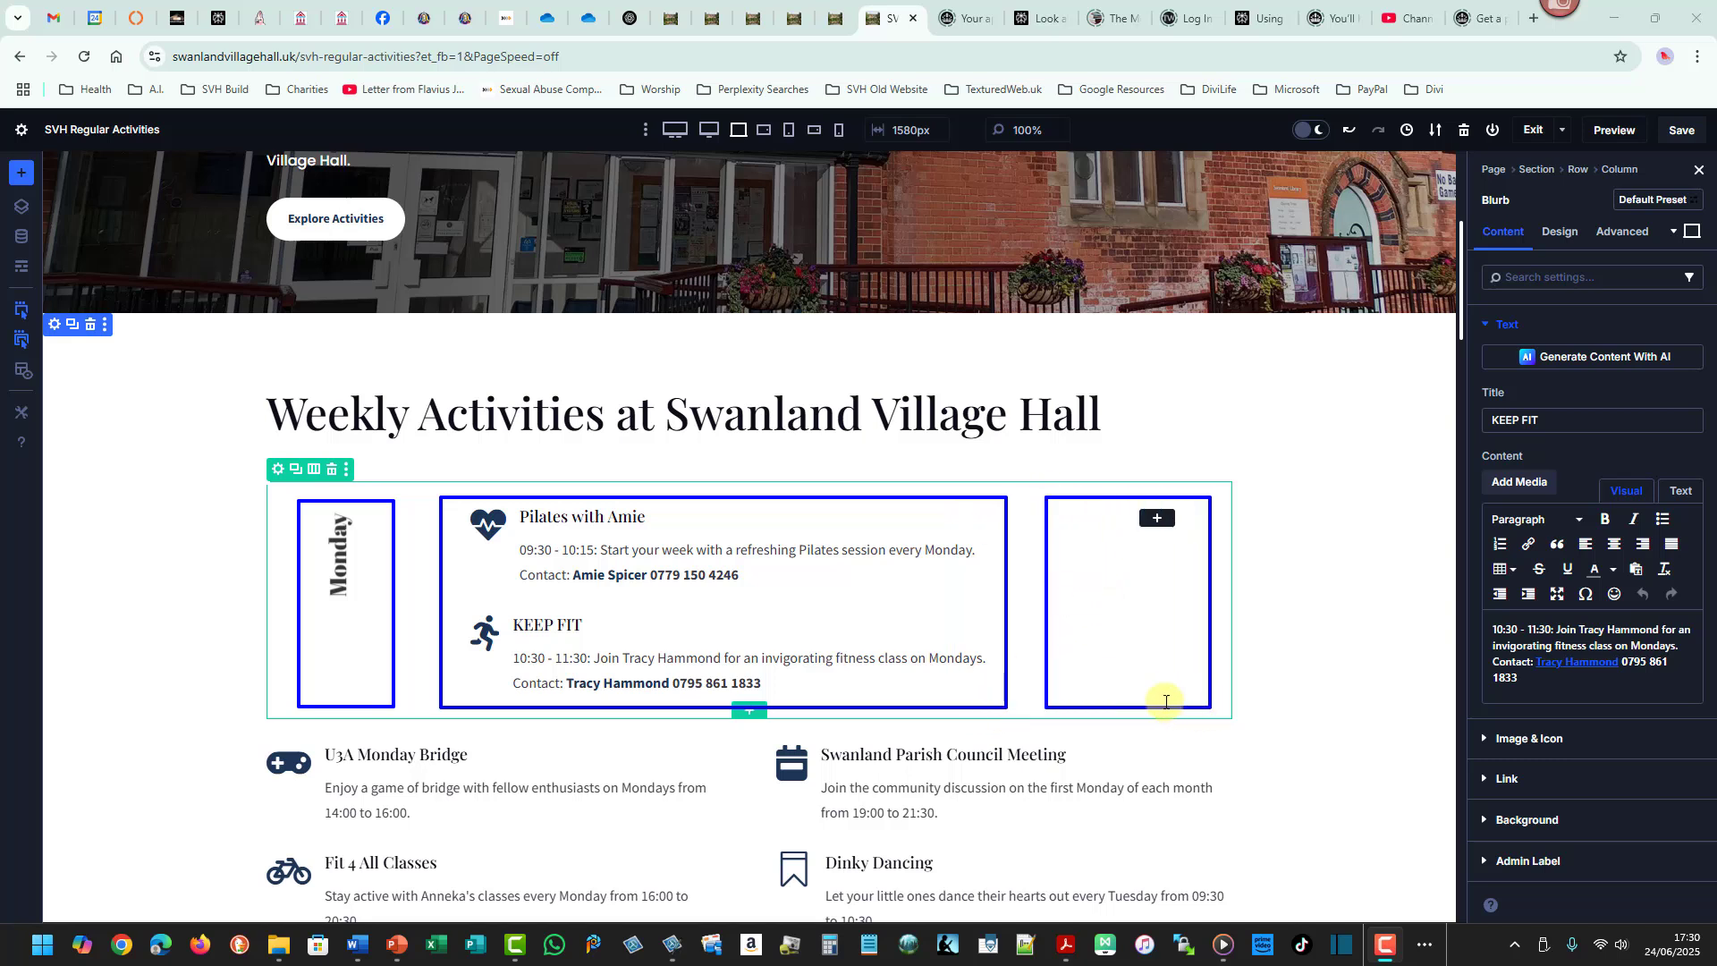
{"action": "mouse_move", "coordinate": [251, 476]}
{"action": "left_mouse_down"}
{"action": "mouse_move", "coordinate": [936, 671]}
{"action": "mouse_move", "coordinate": [1238, 718]}
{"action": "left_mouse_up"}
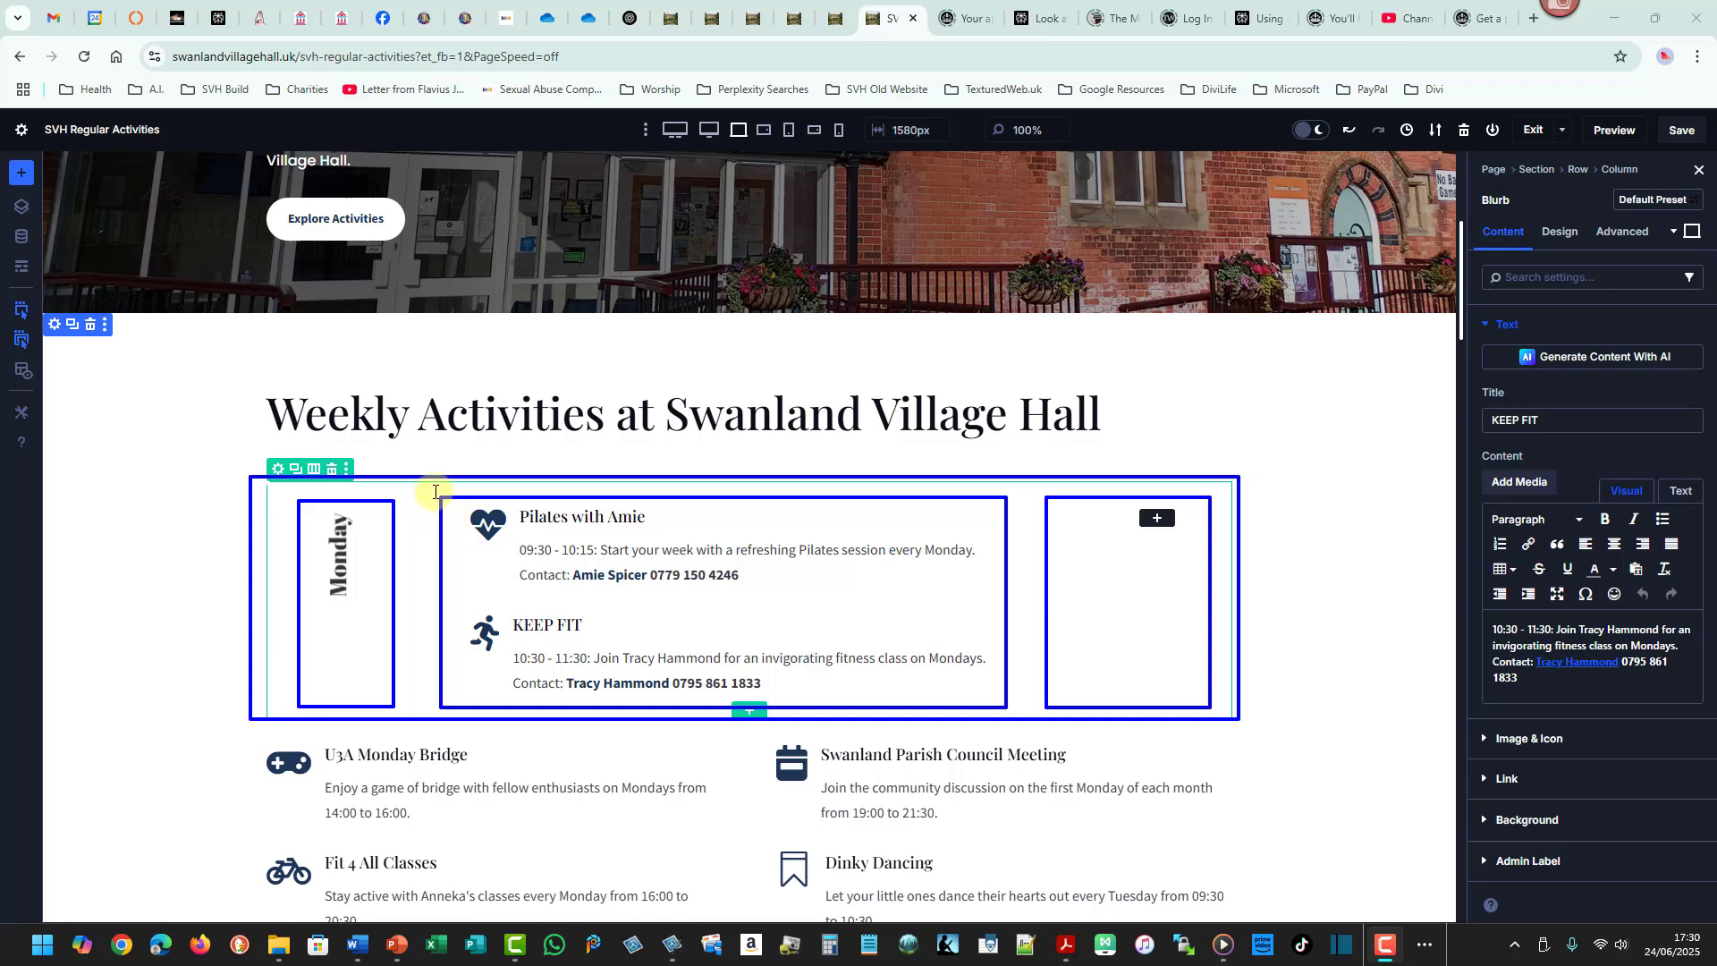
{"action": "left_click_drag", "start_coordinate": [435, 492], "coordinate": [1207, 602]}
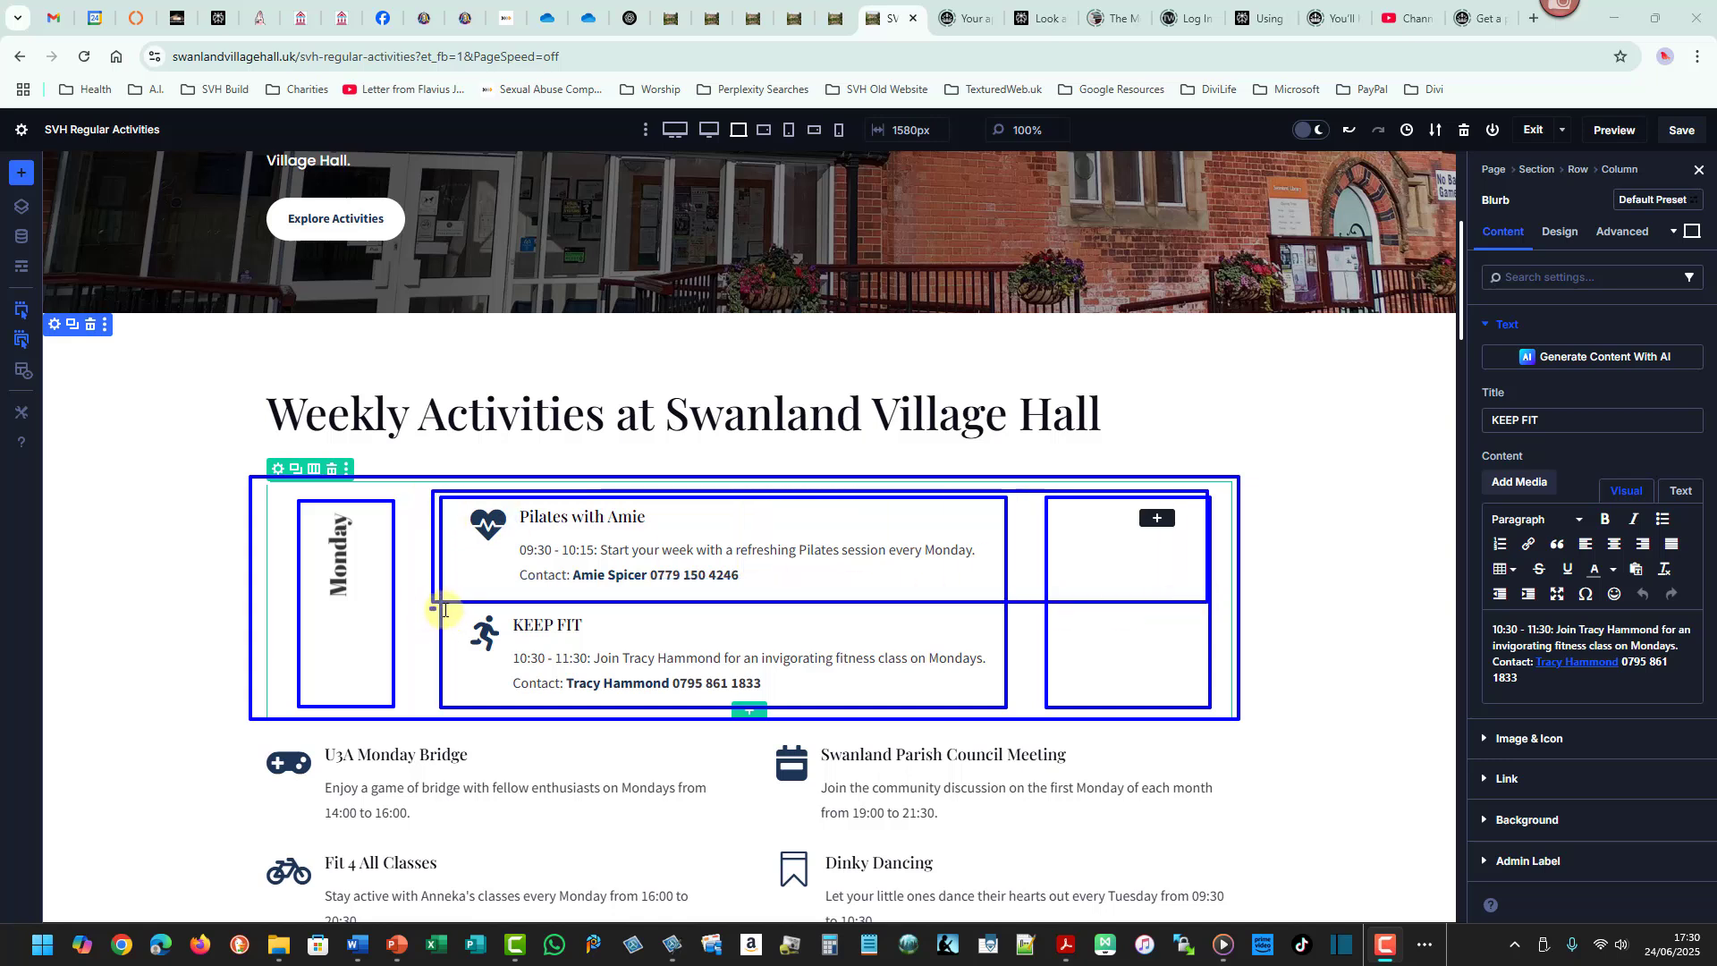
{"action": "mouse_move", "coordinate": [433, 608]}
{"action": "left_mouse_down"}
{"action": "mouse_move", "coordinate": [1176, 689]}
{"action": "mouse_move", "coordinate": [1232, 711]}
{"action": "left_mouse_up"}
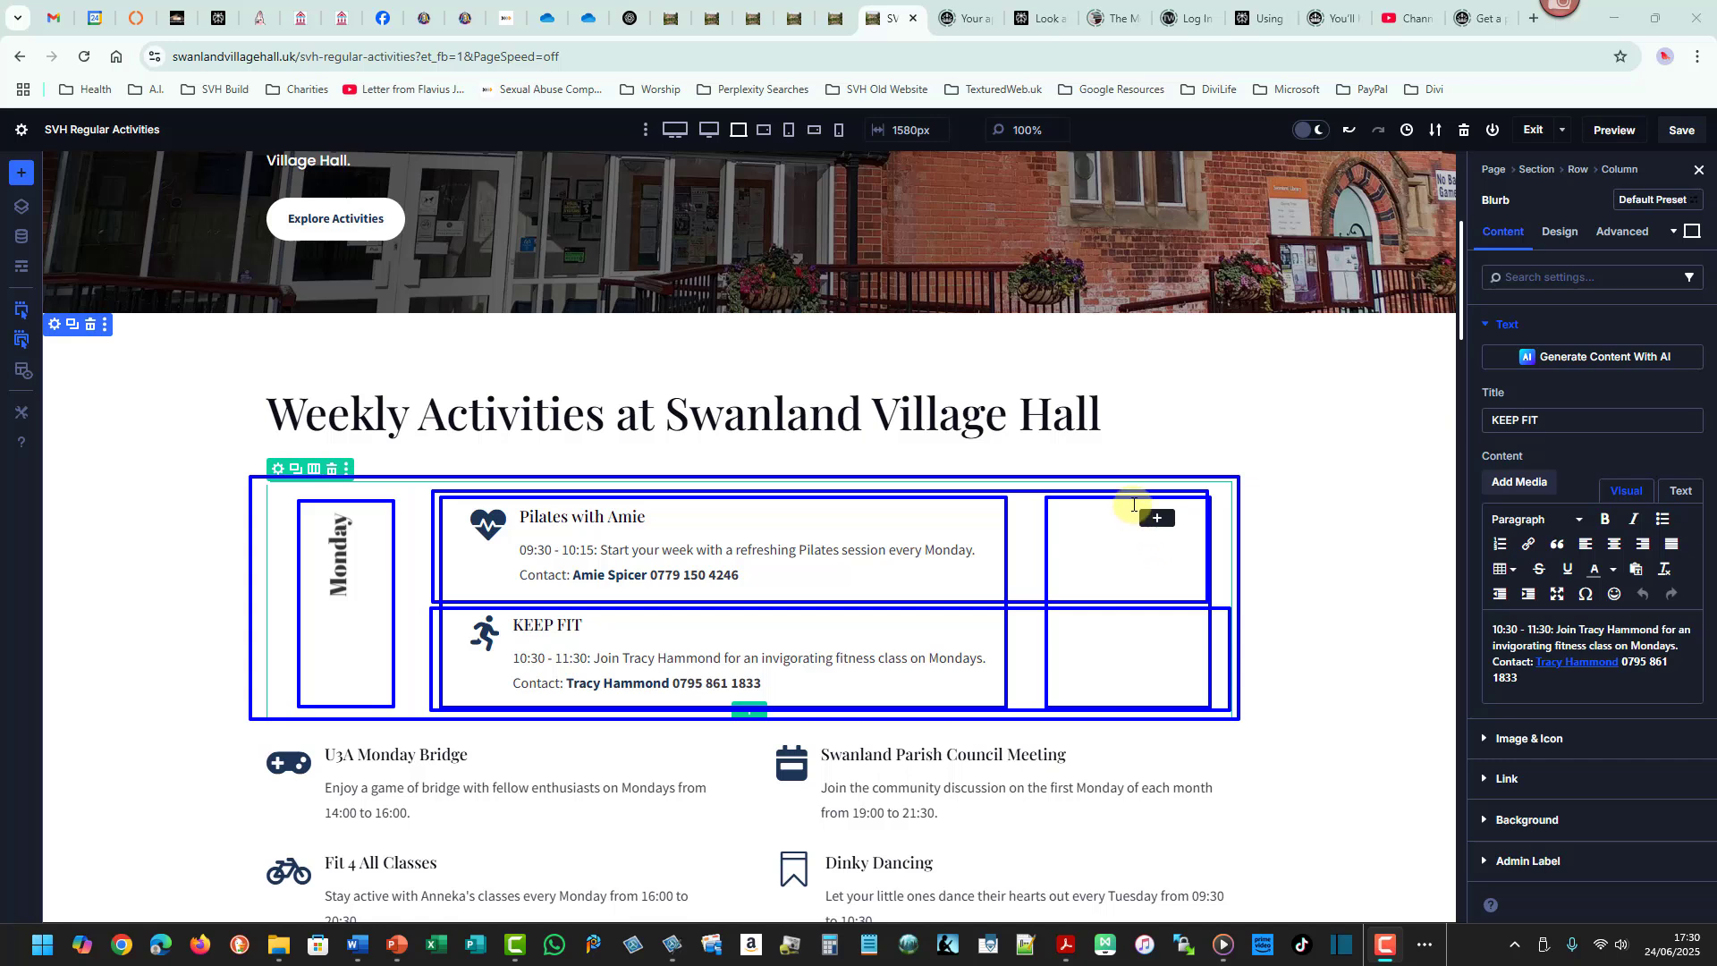
{"action": "left_click_drag", "start_coordinate": [1133, 505], "coordinate": [1181, 526]}
{"action": "left_click_drag", "start_coordinate": [1126, 644], "coordinate": [1161, 664]}
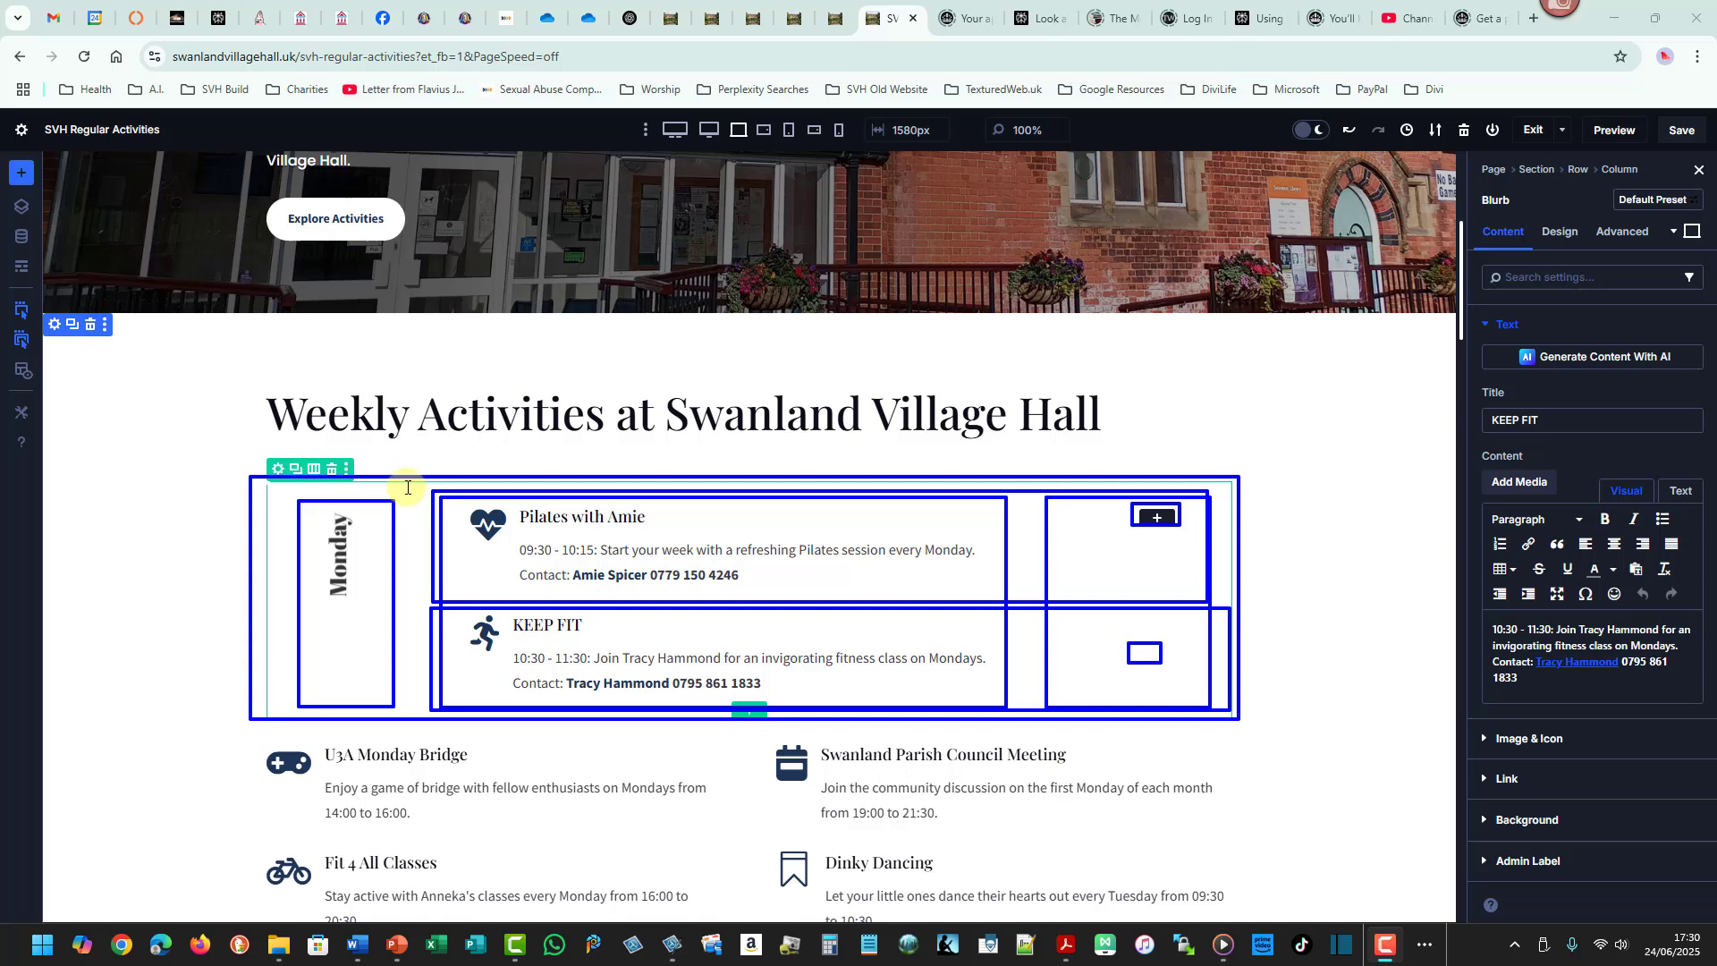
{"action": "mouse_move", "coordinate": [404, 489]}
{"action": "left_mouse_down"}
{"action": "mouse_move", "coordinate": [284, 550]}
{"action": "mouse_move", "coordinate": [266, 858]}
{"action": "left_mouse_up"}
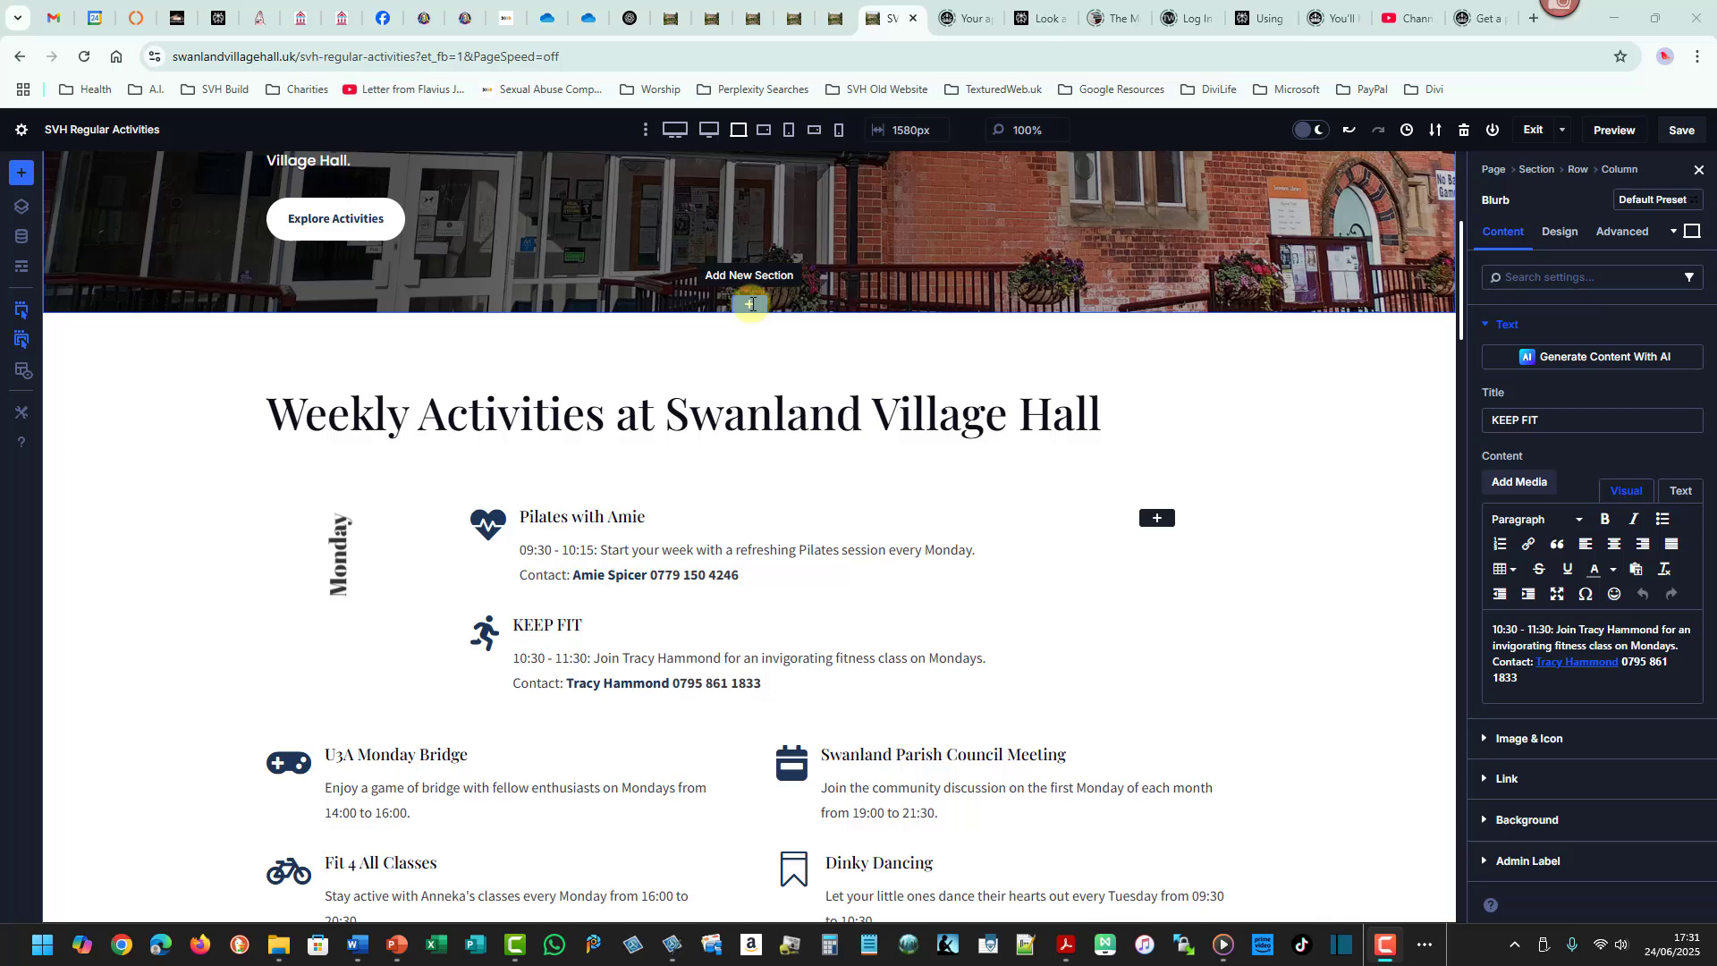
{"action": "left_click", "coordinate": [751, 304]}
{"action": "left_click", "coordinate": [741, 417]}
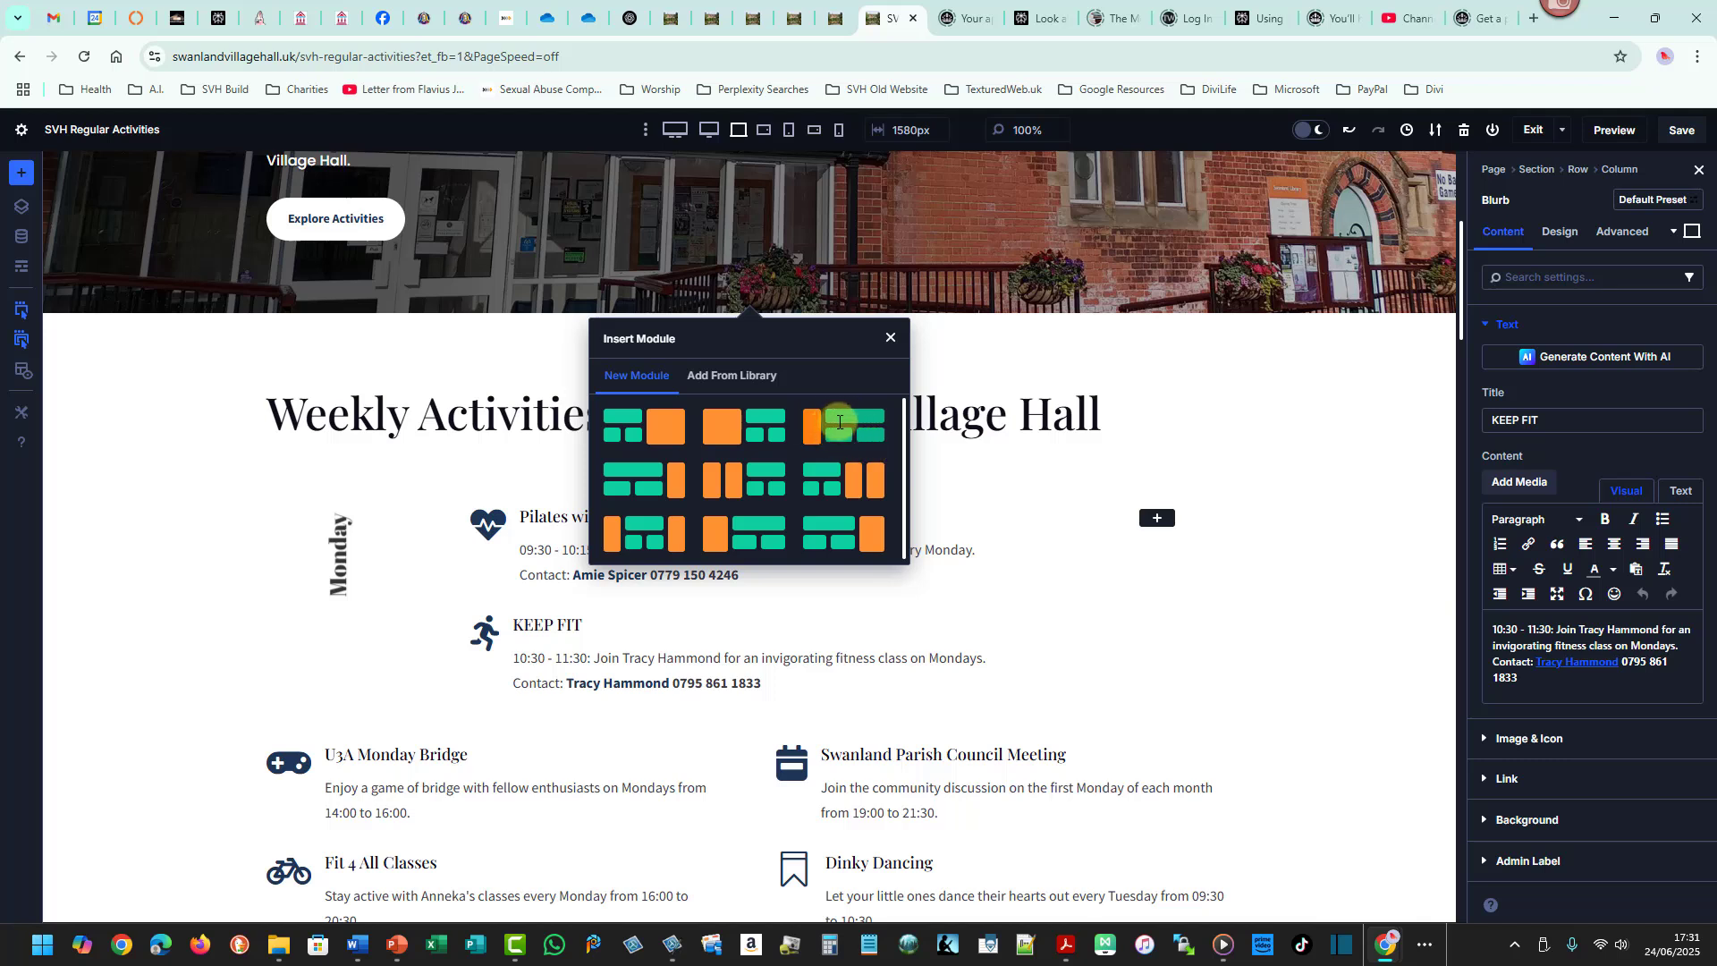
{"action": "left_click", "coordinate": [890, 333]}
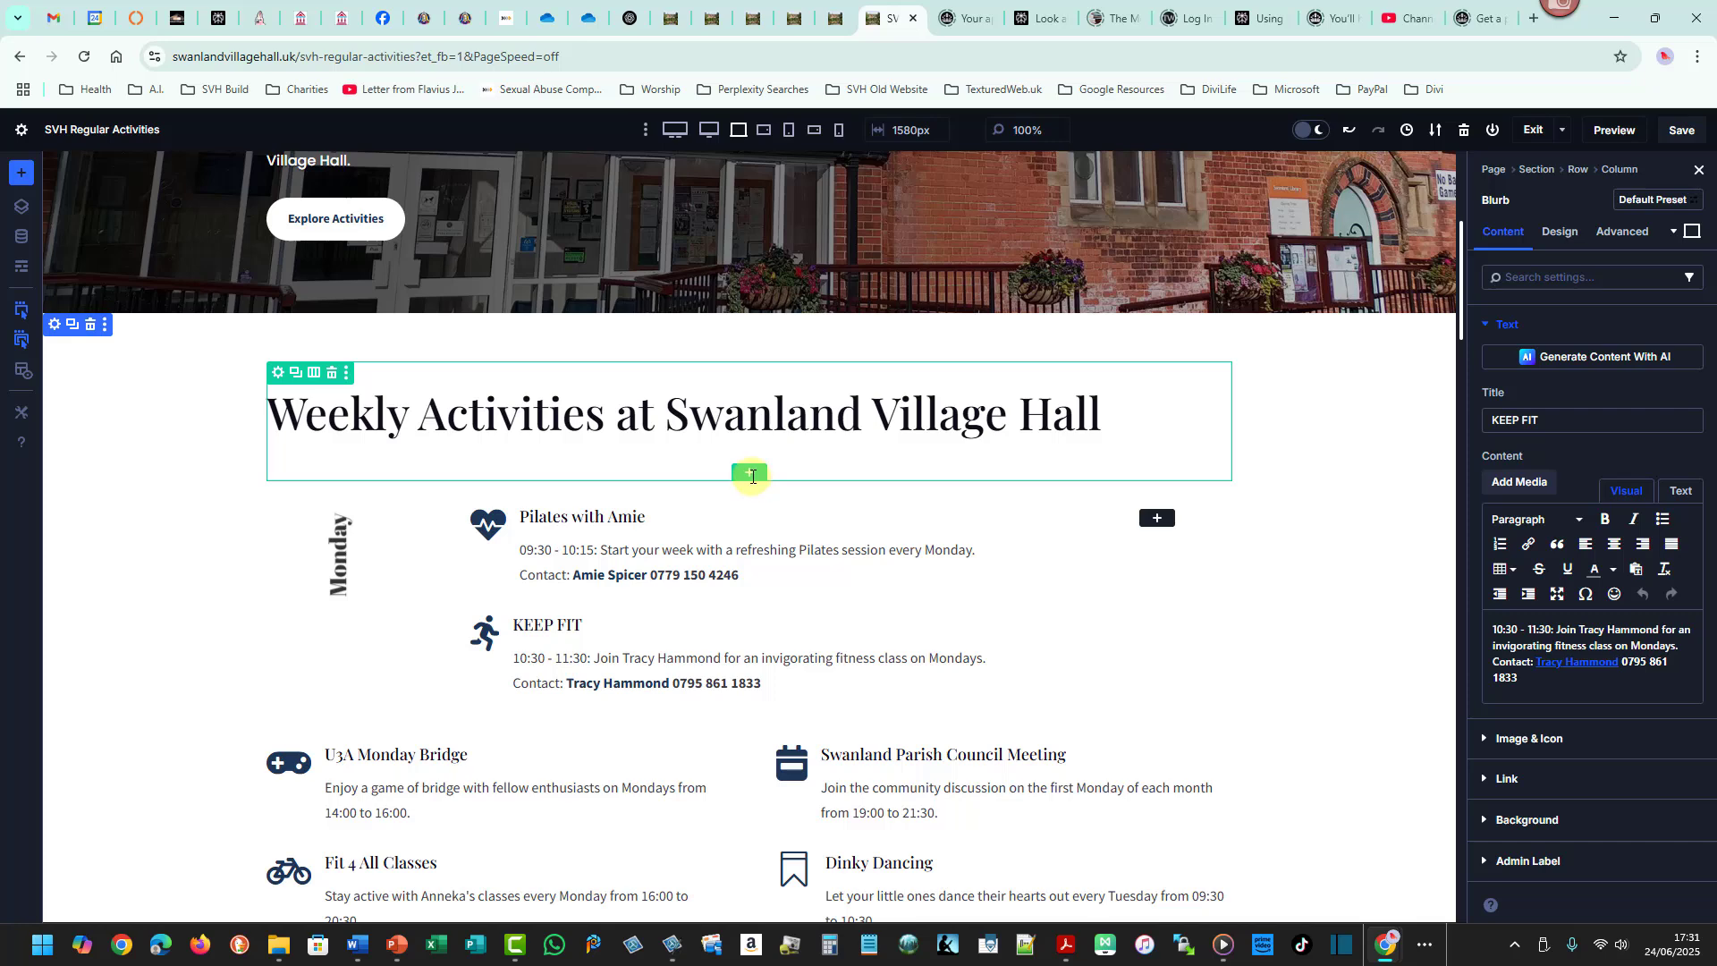
- Insert a new two-column row directly beneath the page heading
{"action": "left_click", "coordinate": [752, 476]}
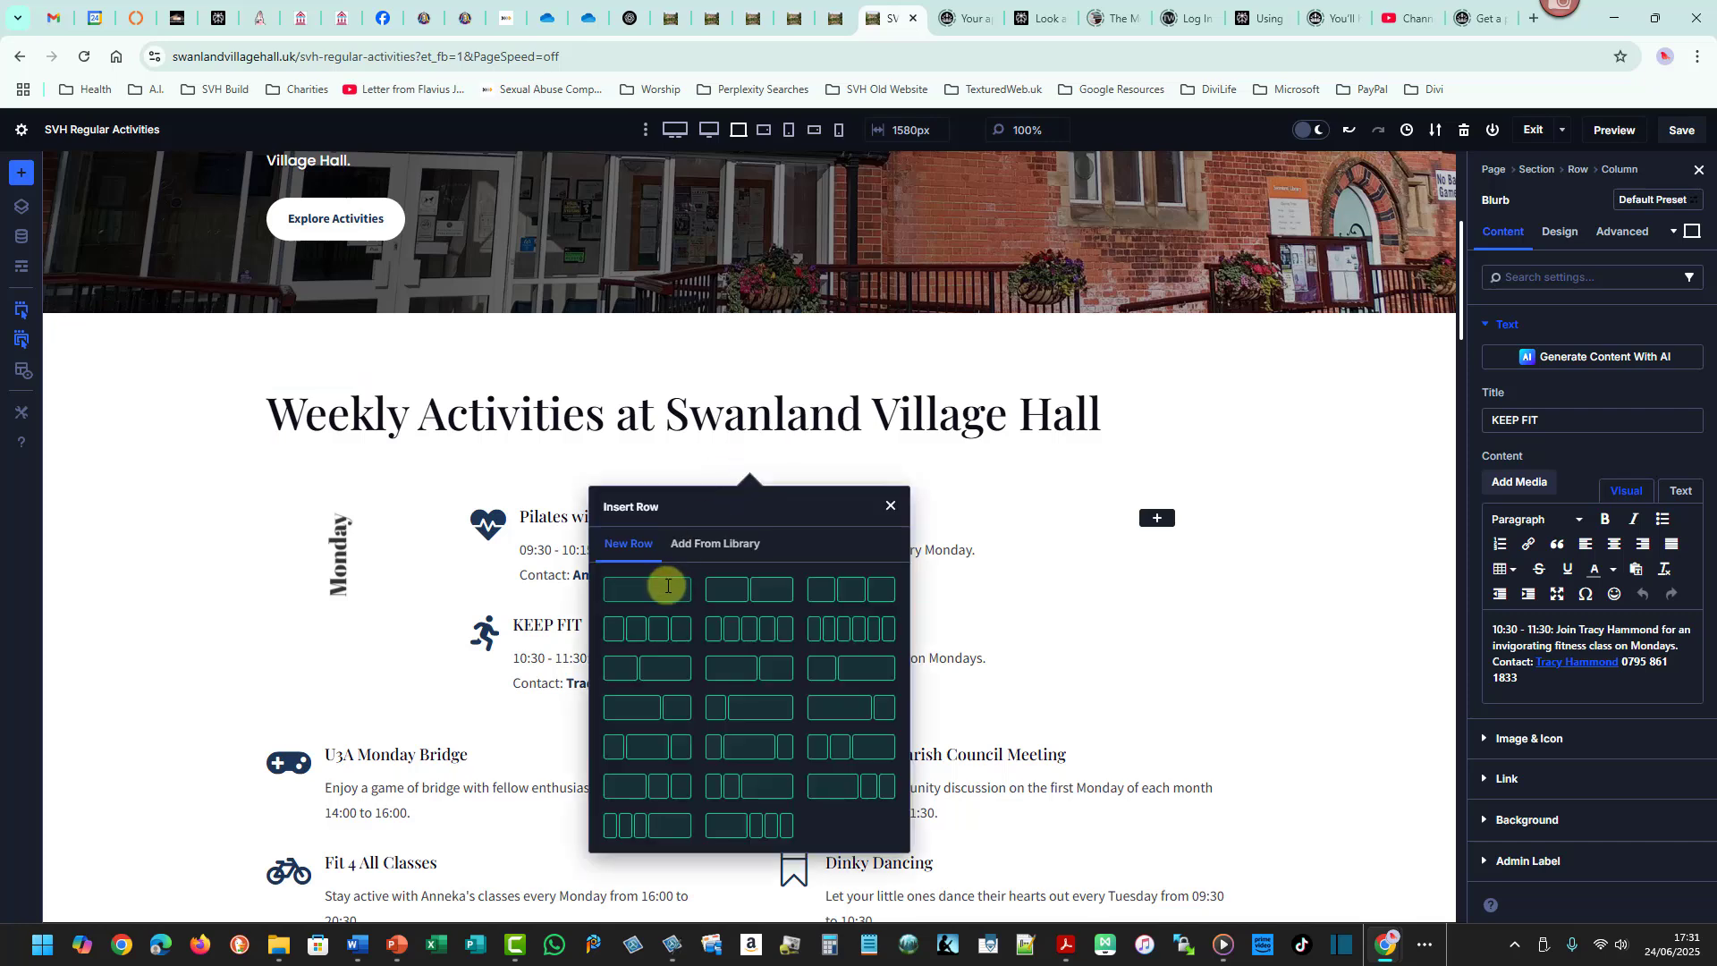
{"action": "left_click", "coordinate": [739, 589]}
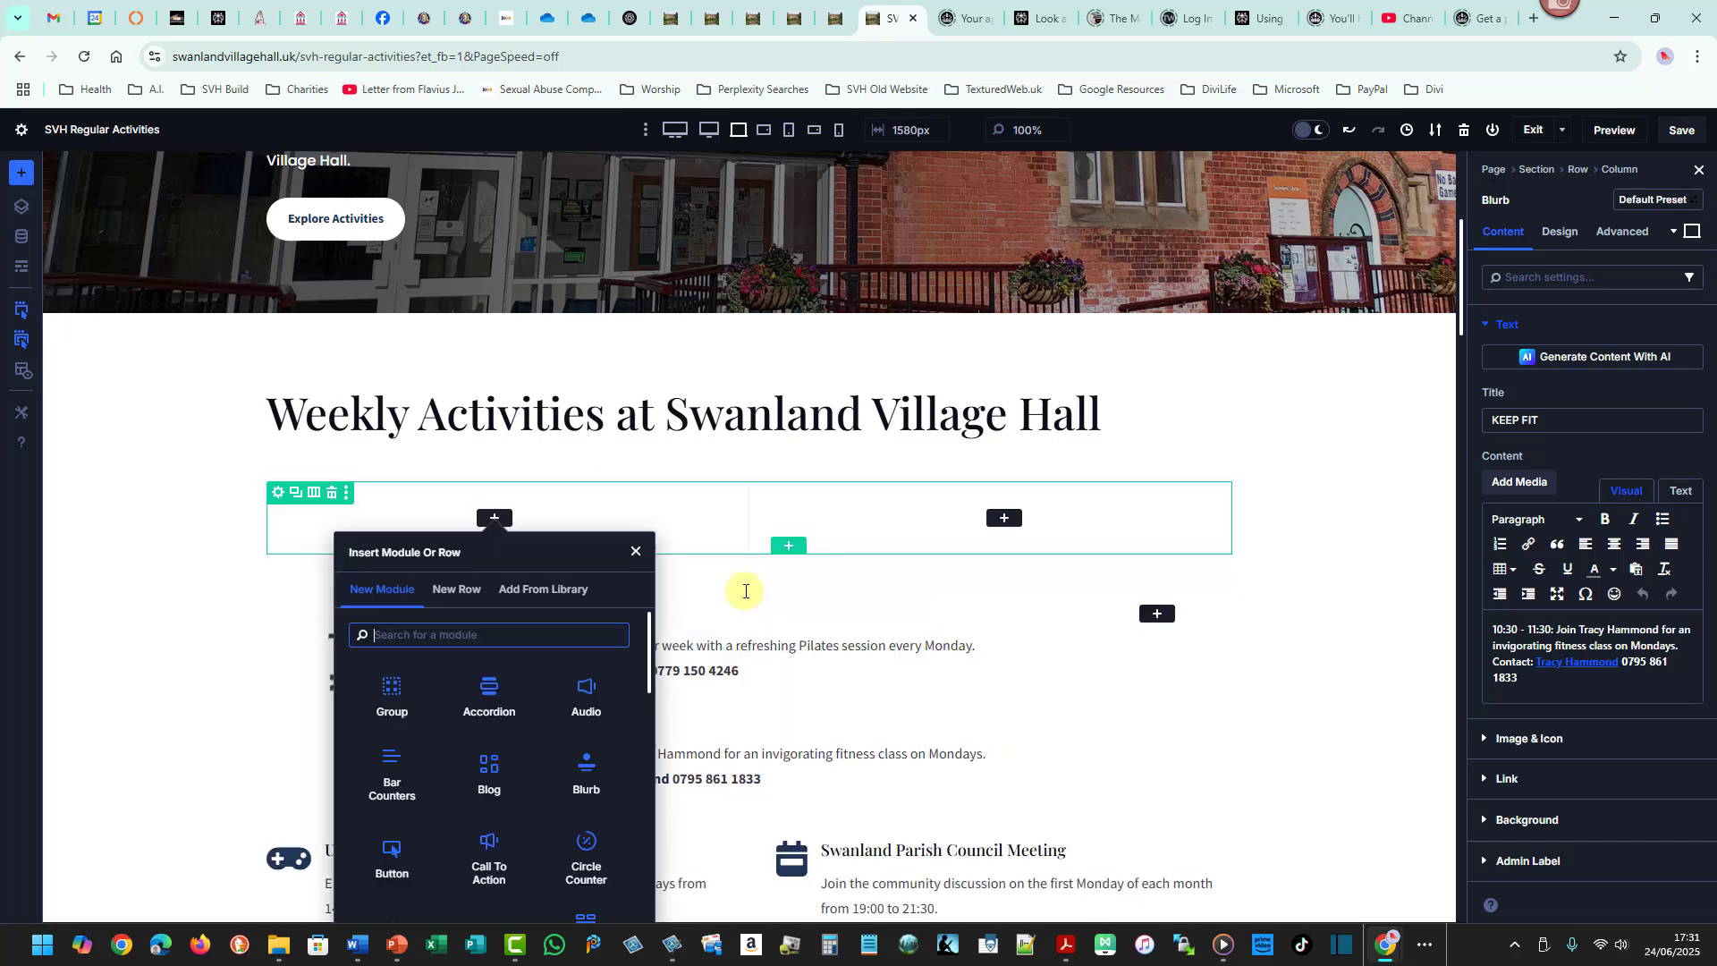
{"action": "left_click", "coordinate": [636, 551]}
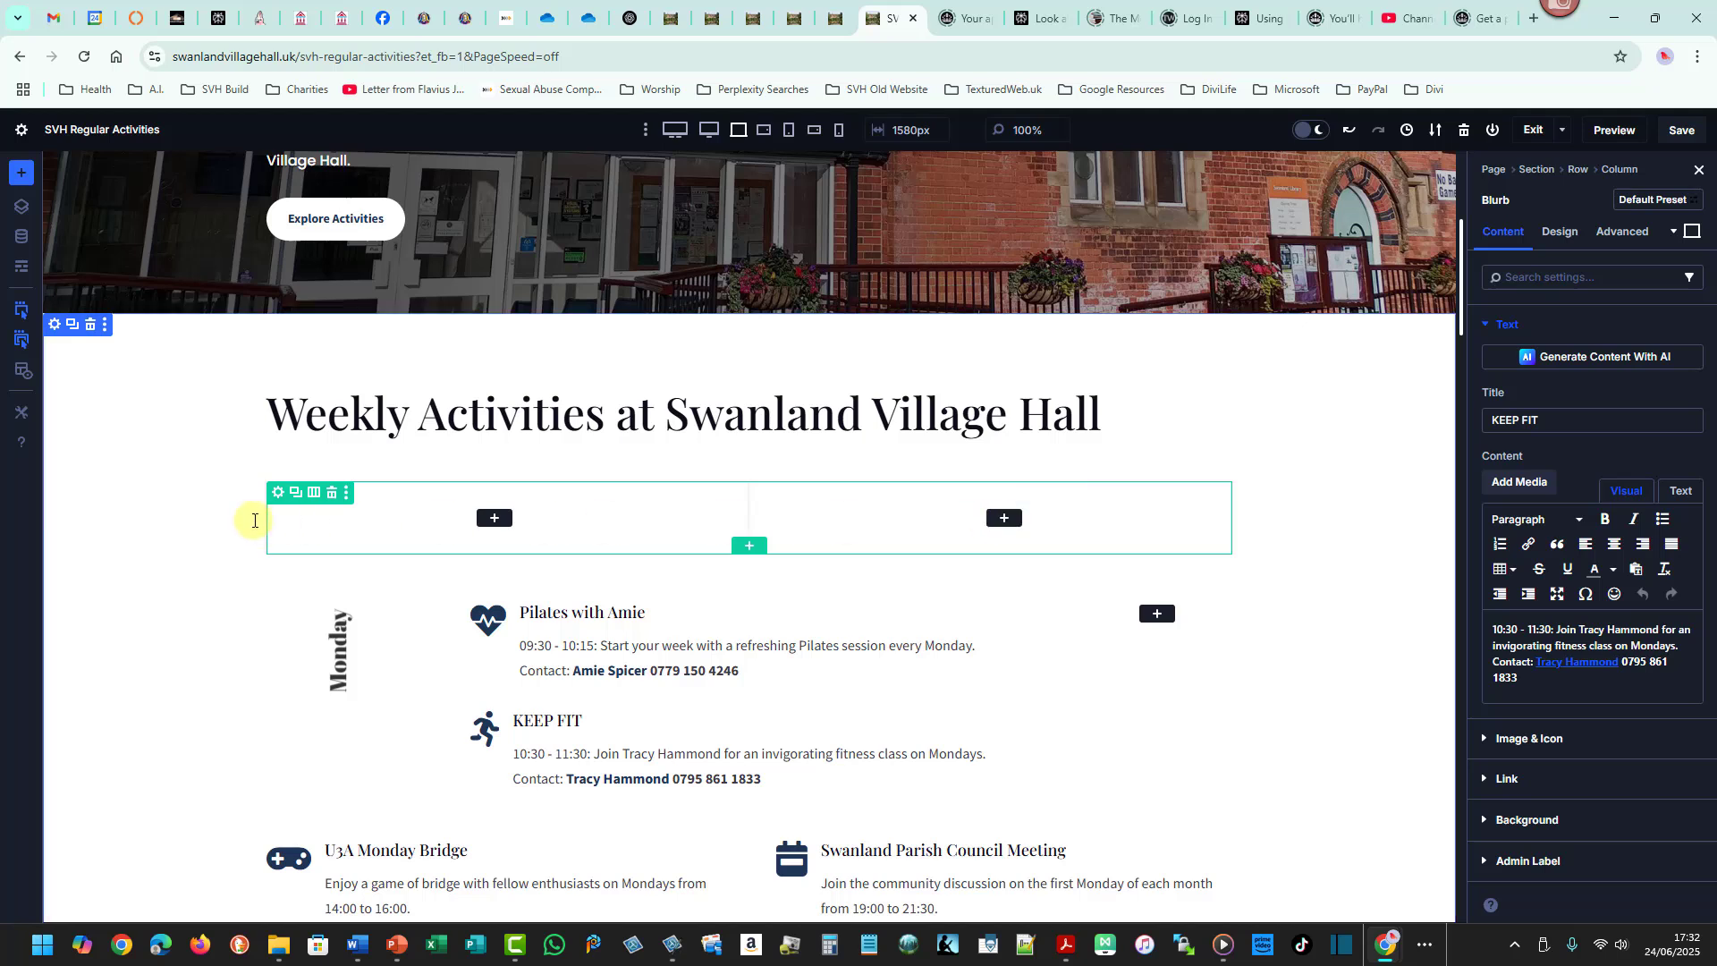
- Change the new row's column structure to a narrow quarter-width left column and a wide three-quarter right column
{"action": "left_click", "coordinate": [313, 492]}
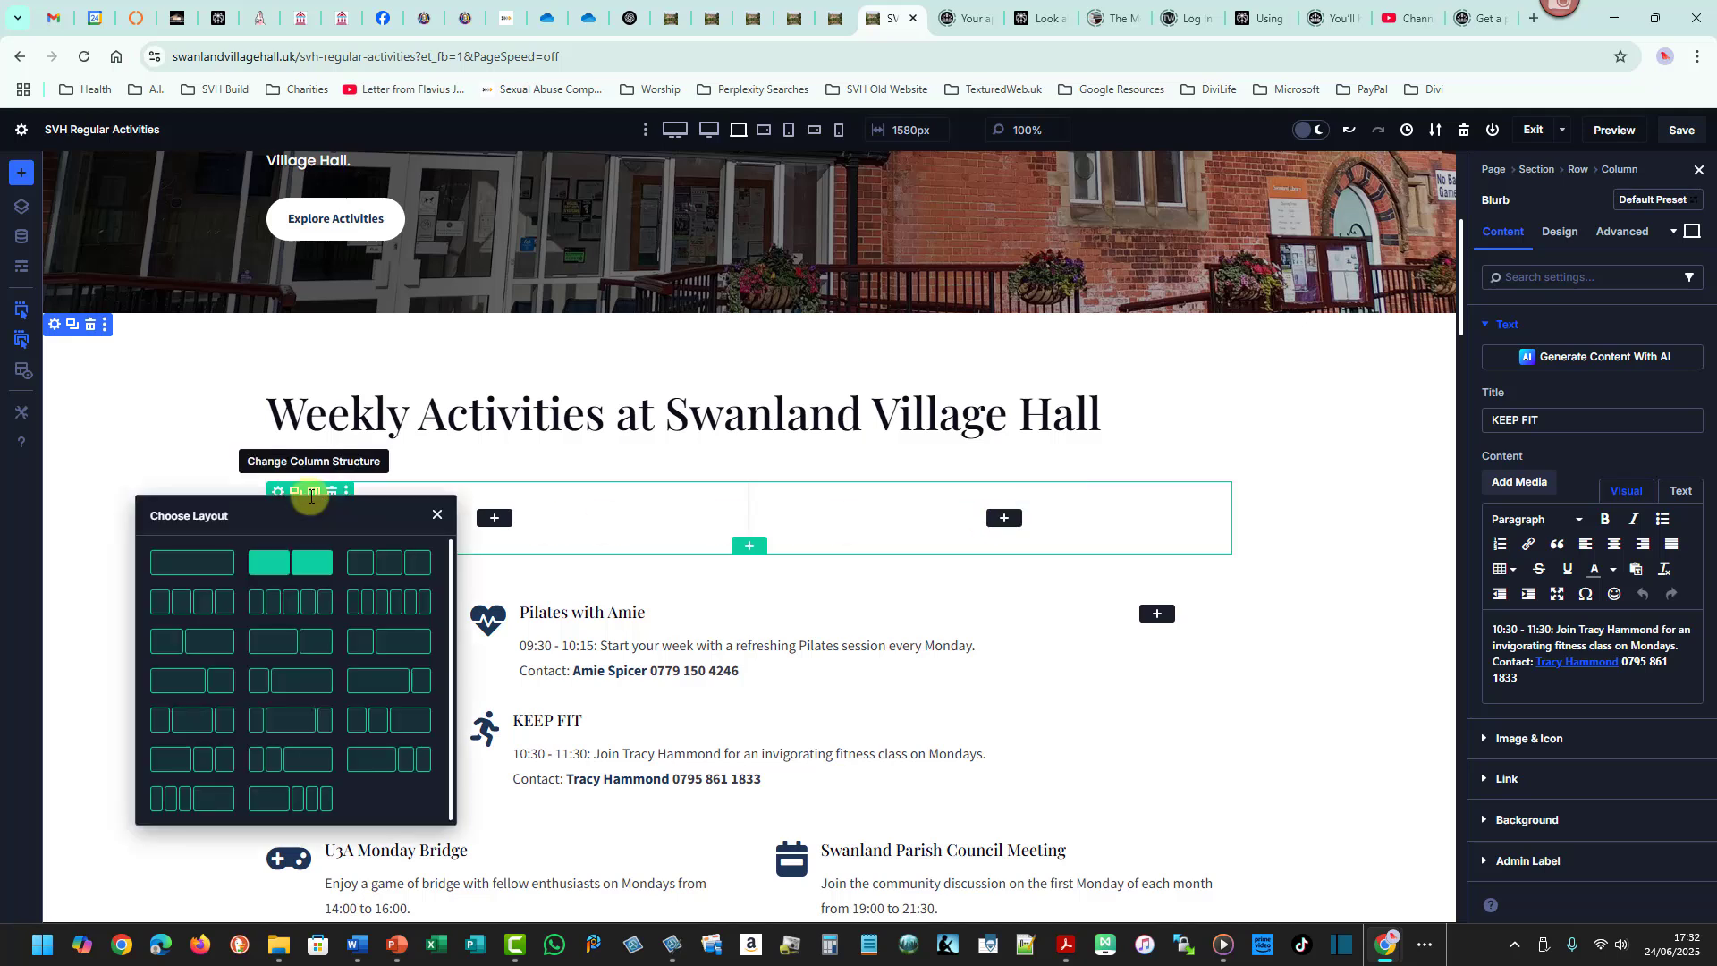
{"action": "left_click", "coordinate": [280, 680]}
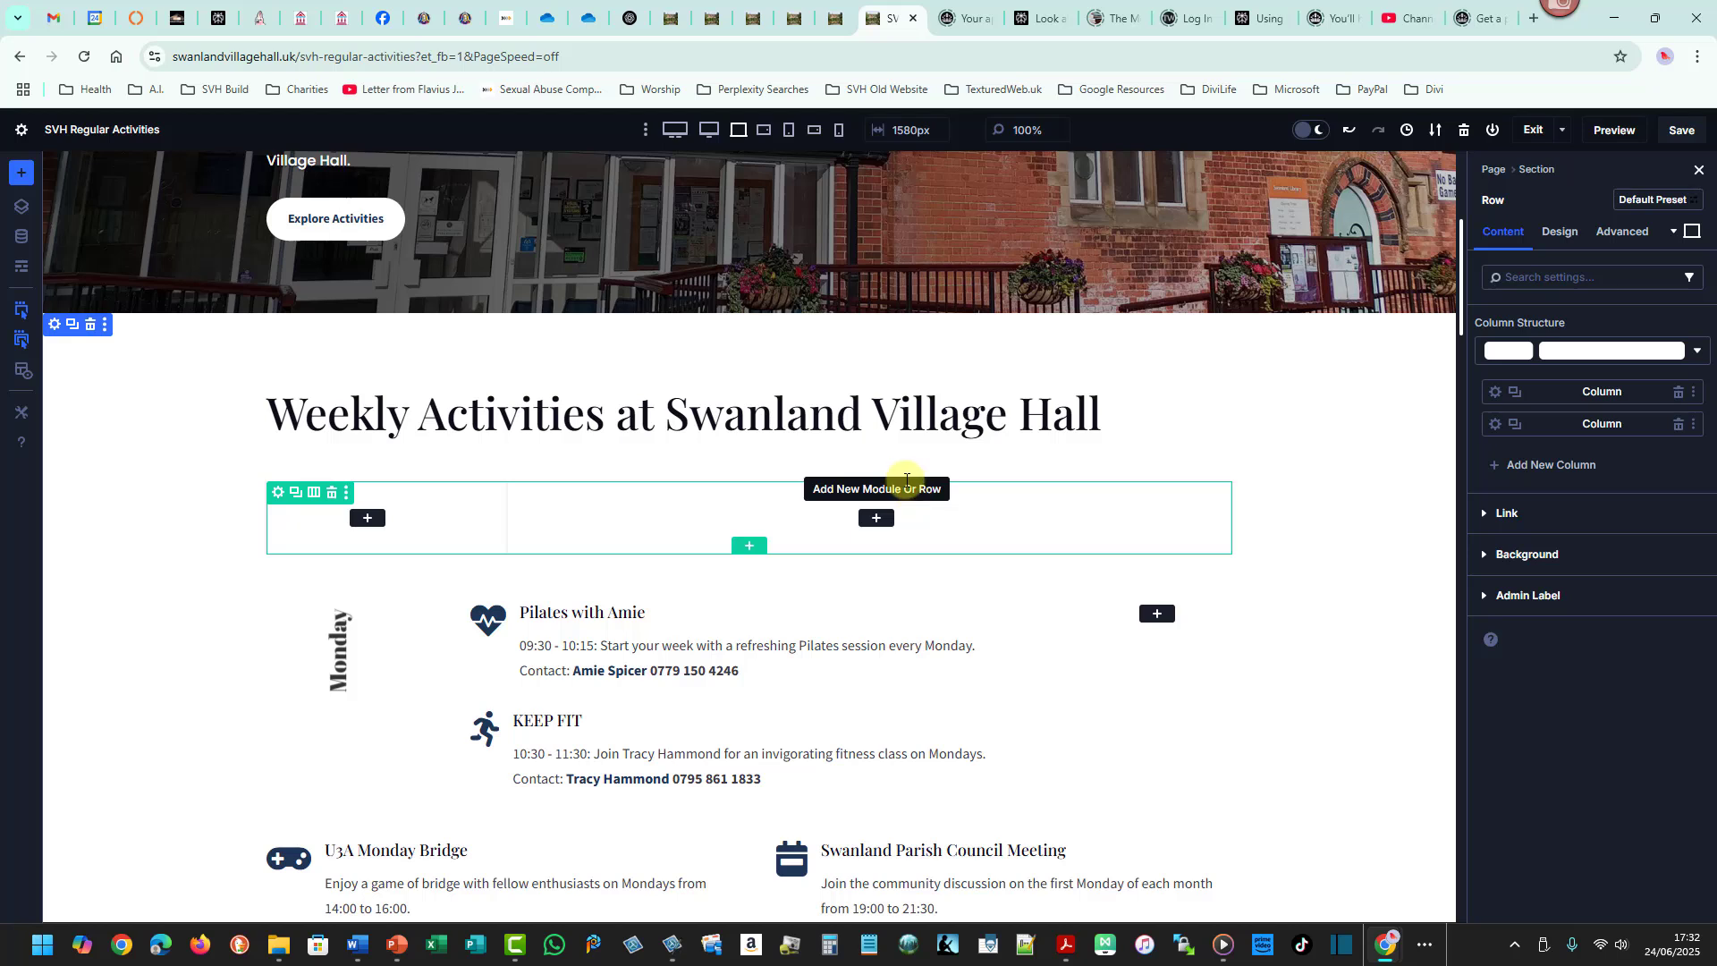
{"action": "left_click_drag", "start_coordinate": [907, 487], "coordinate": [945, 496]}
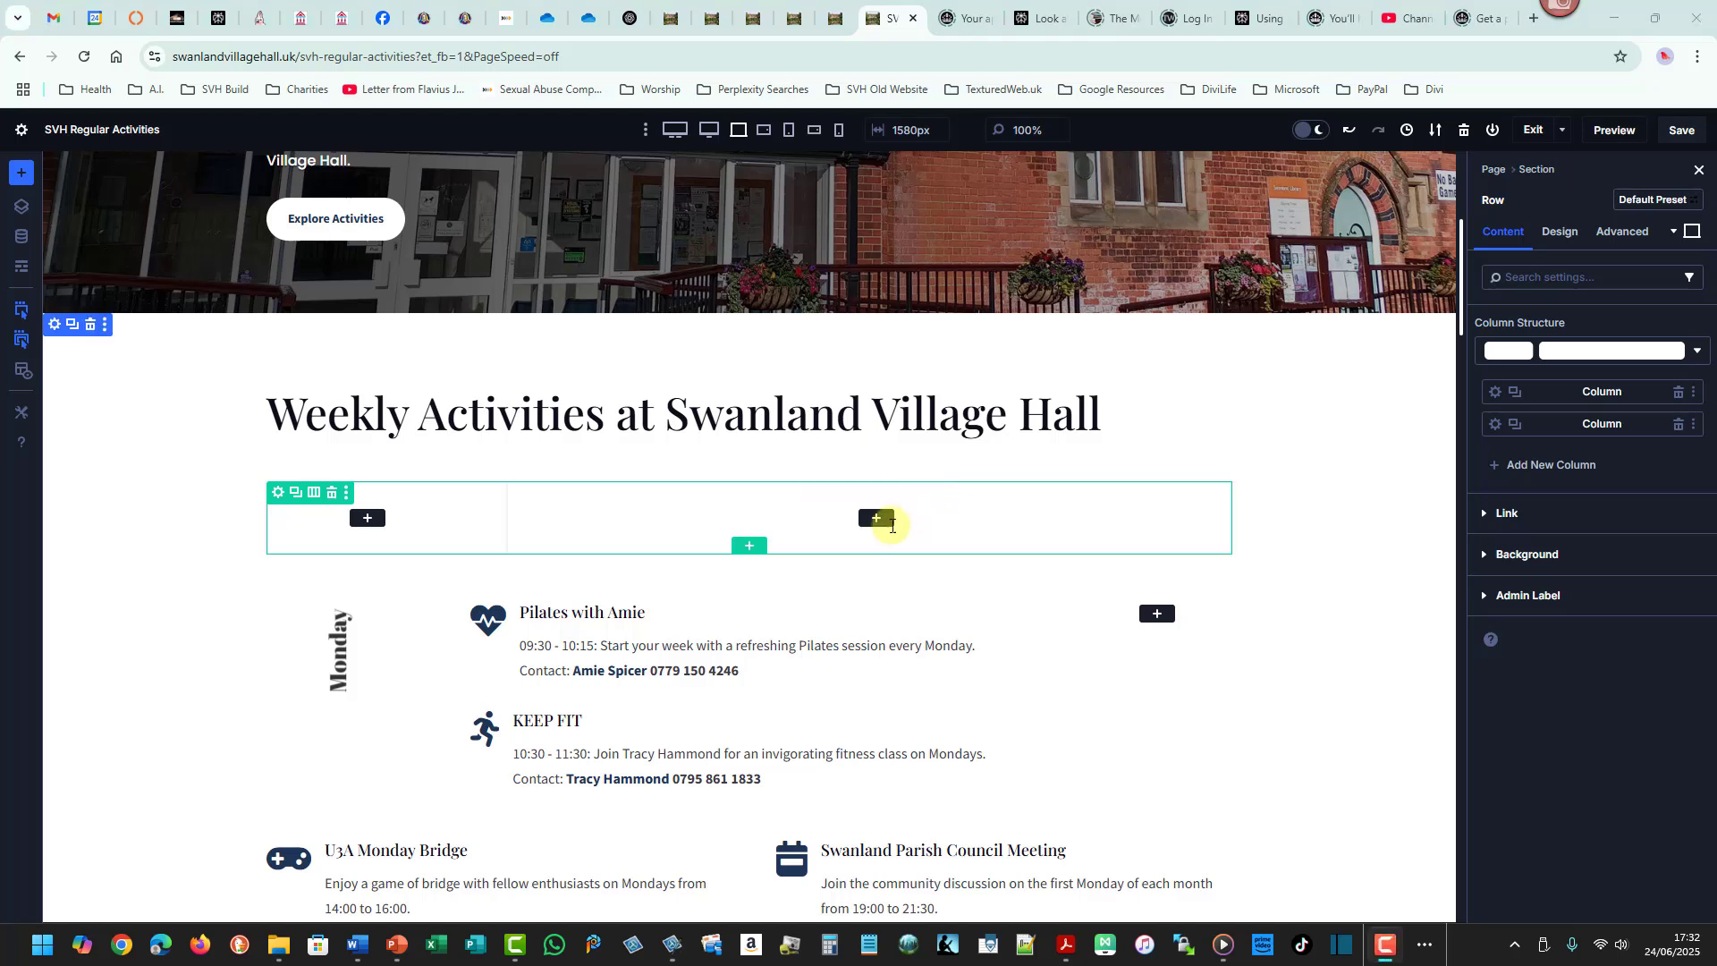
- Insert a nested row with a wide three-quarter column and a narrow quarter column into the new row's right column
{"action": "left_click", "coordinate": [875, 518]}
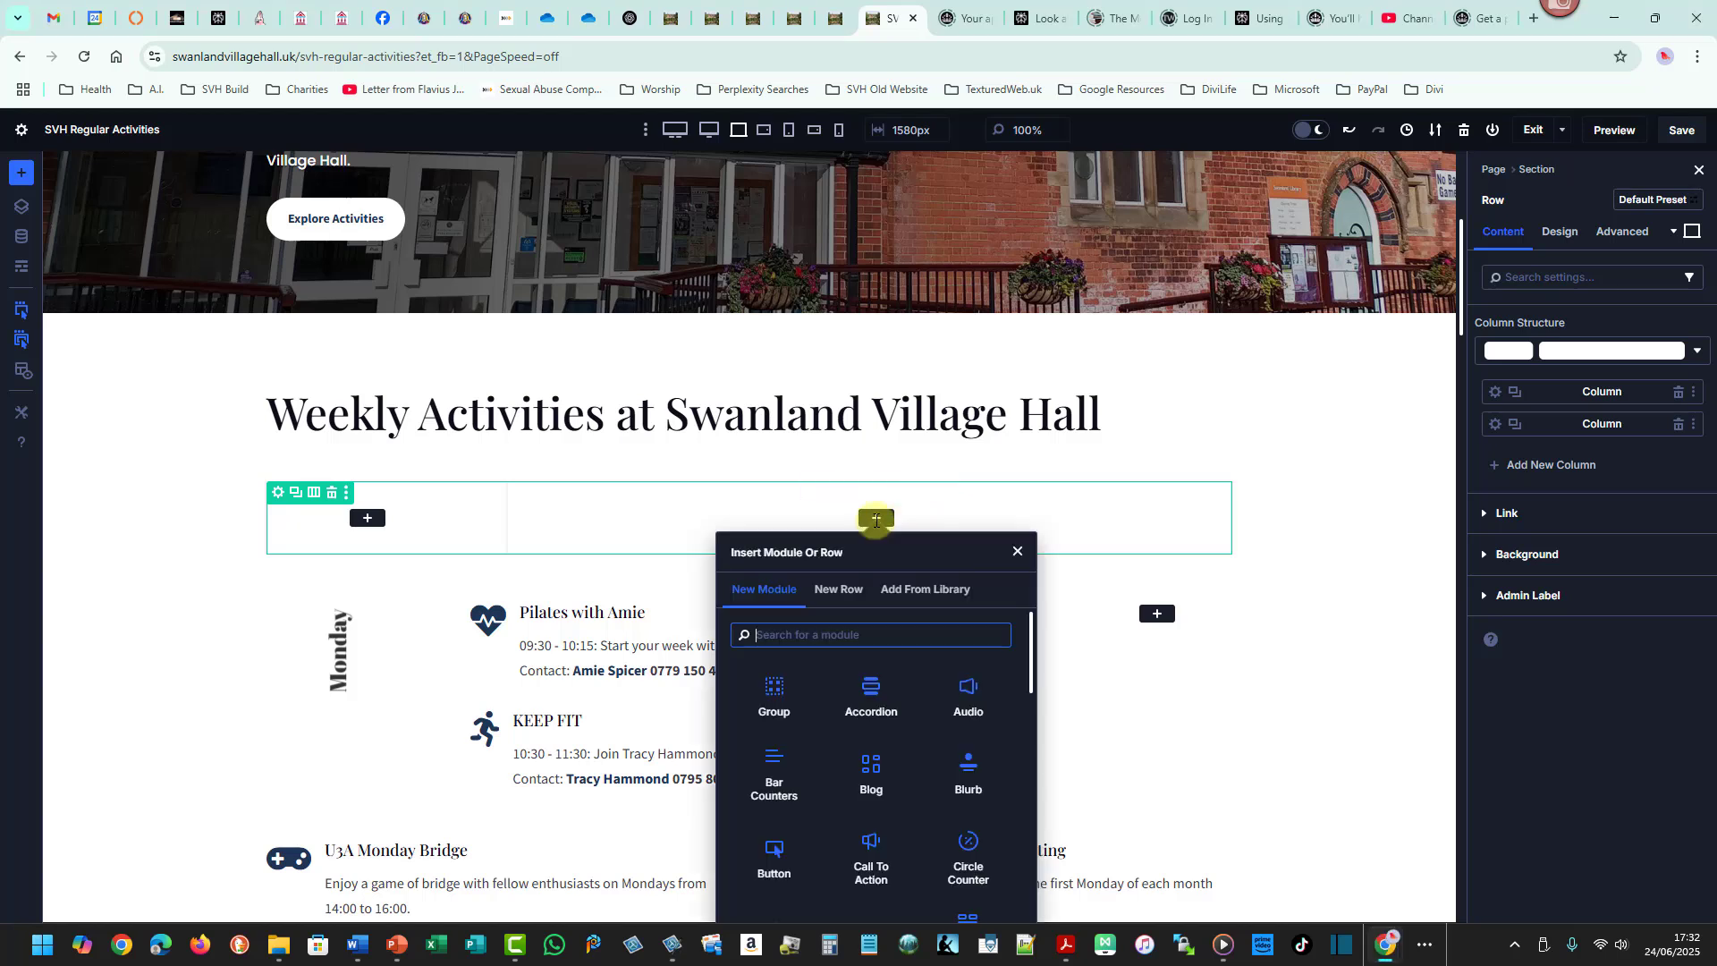
{"action": "left_click", "coordinate": [843, 588]}
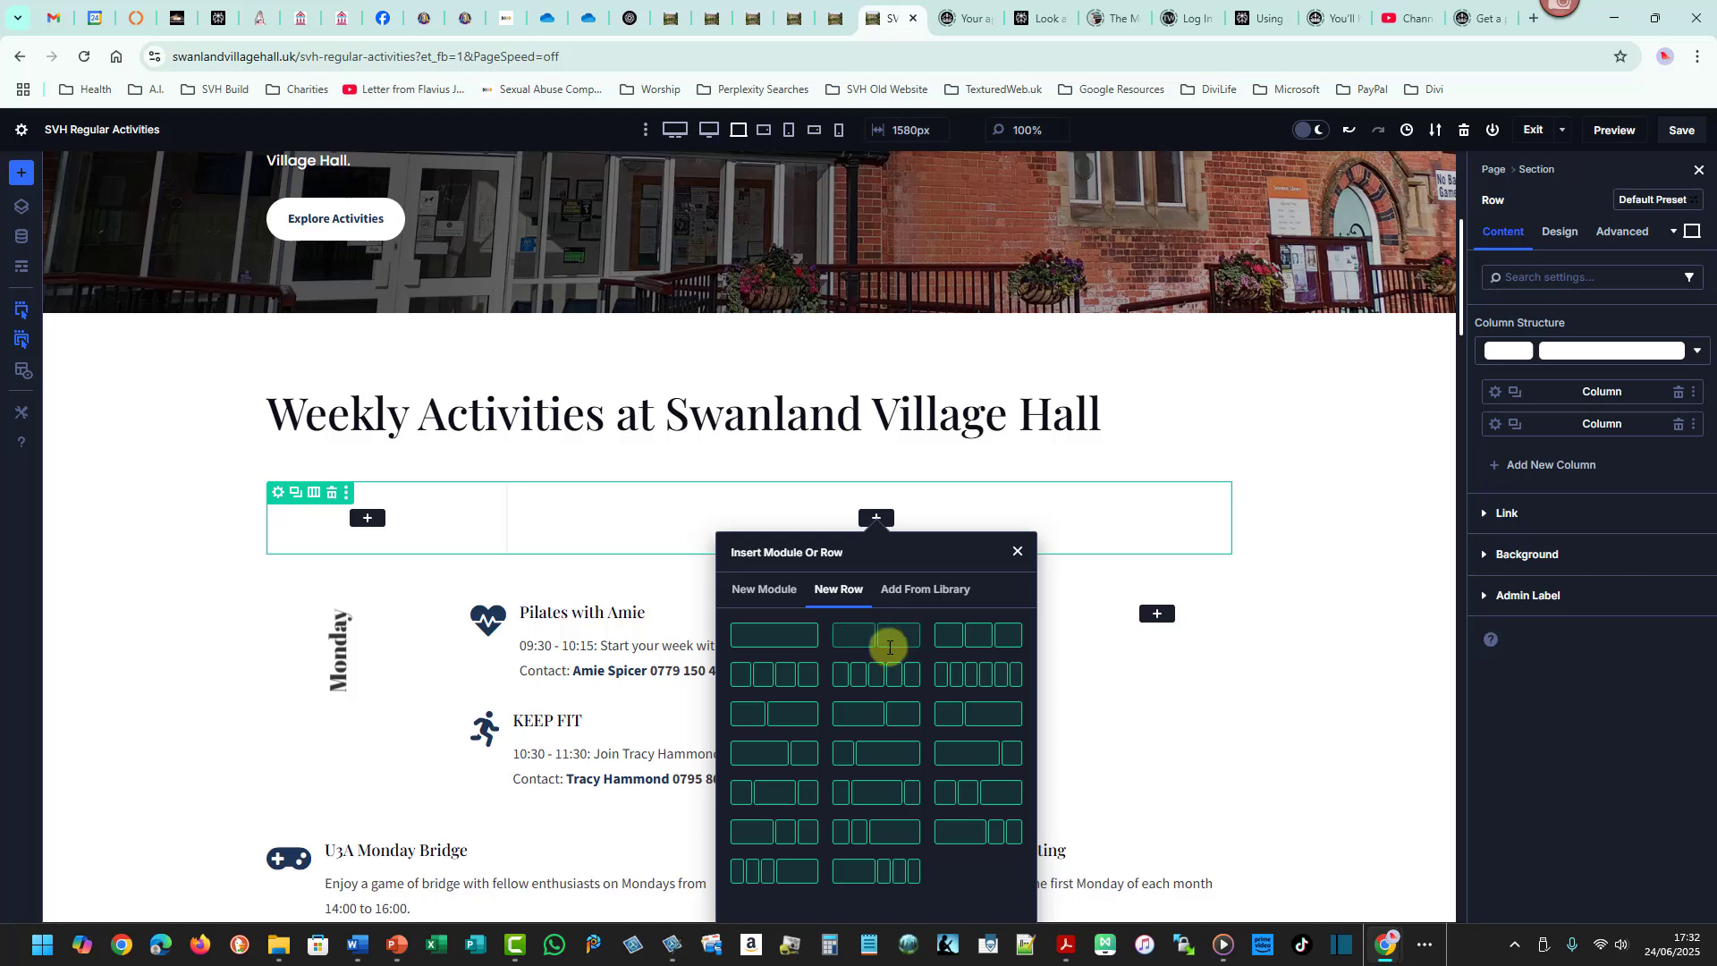
{"action": "left_click", "coordinate": [972, 746]}
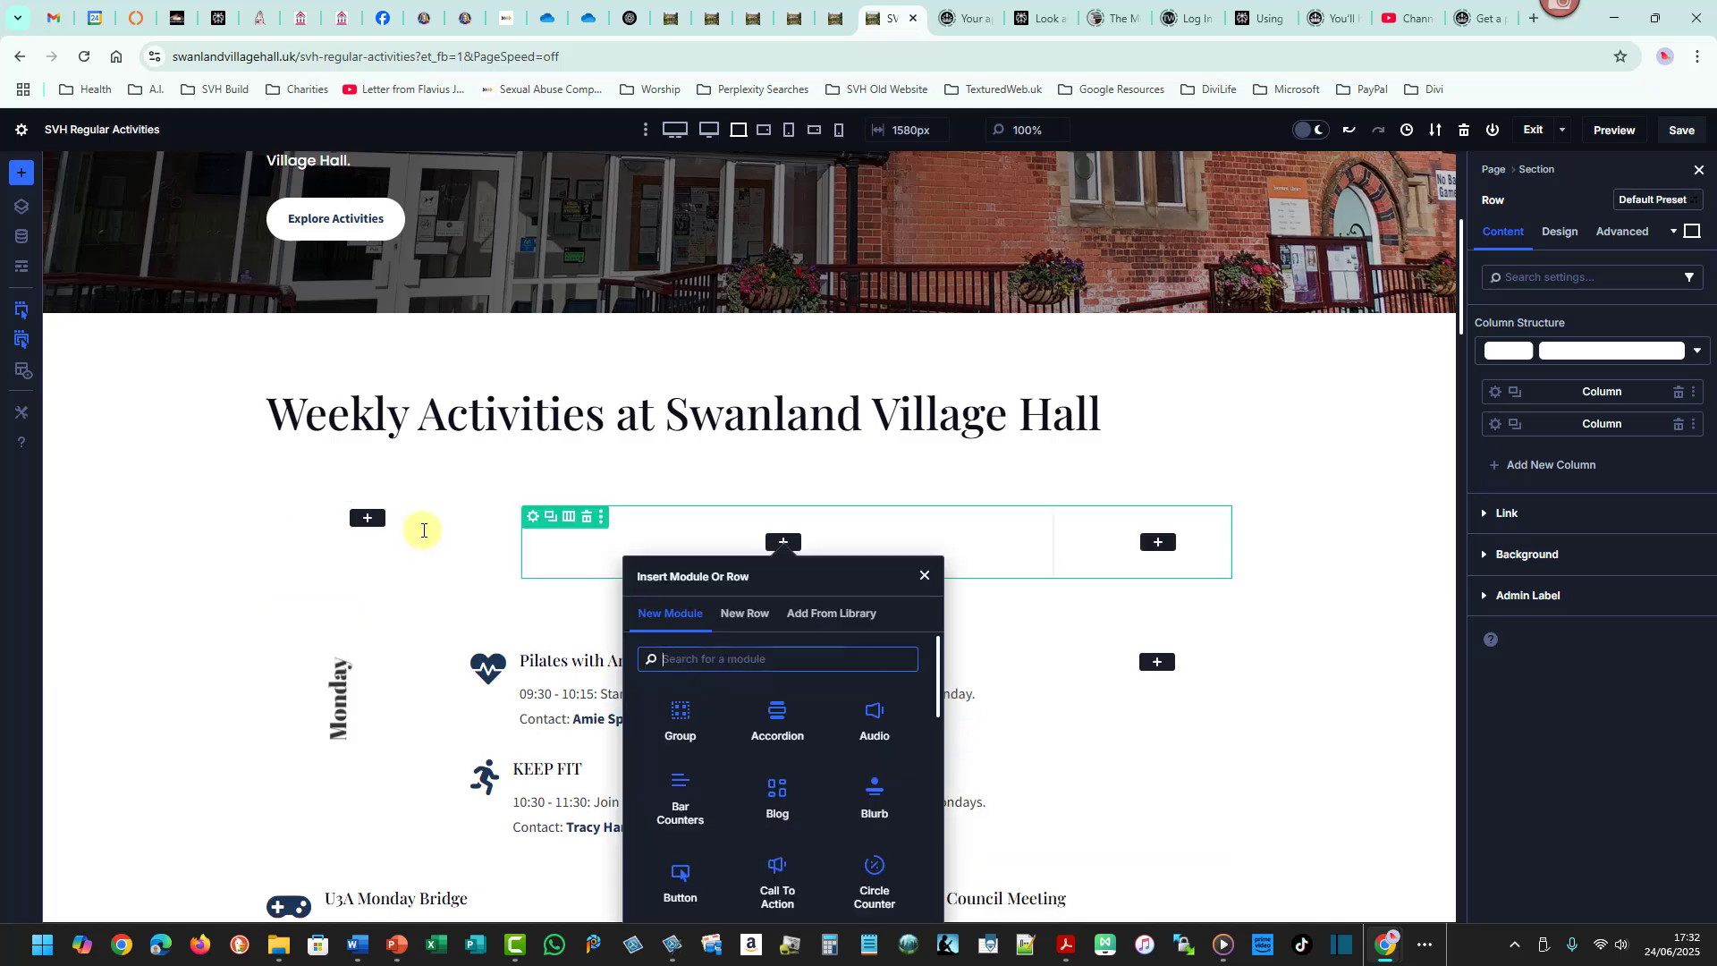
{"action": "left_click", "coordinate": [924, 575]}
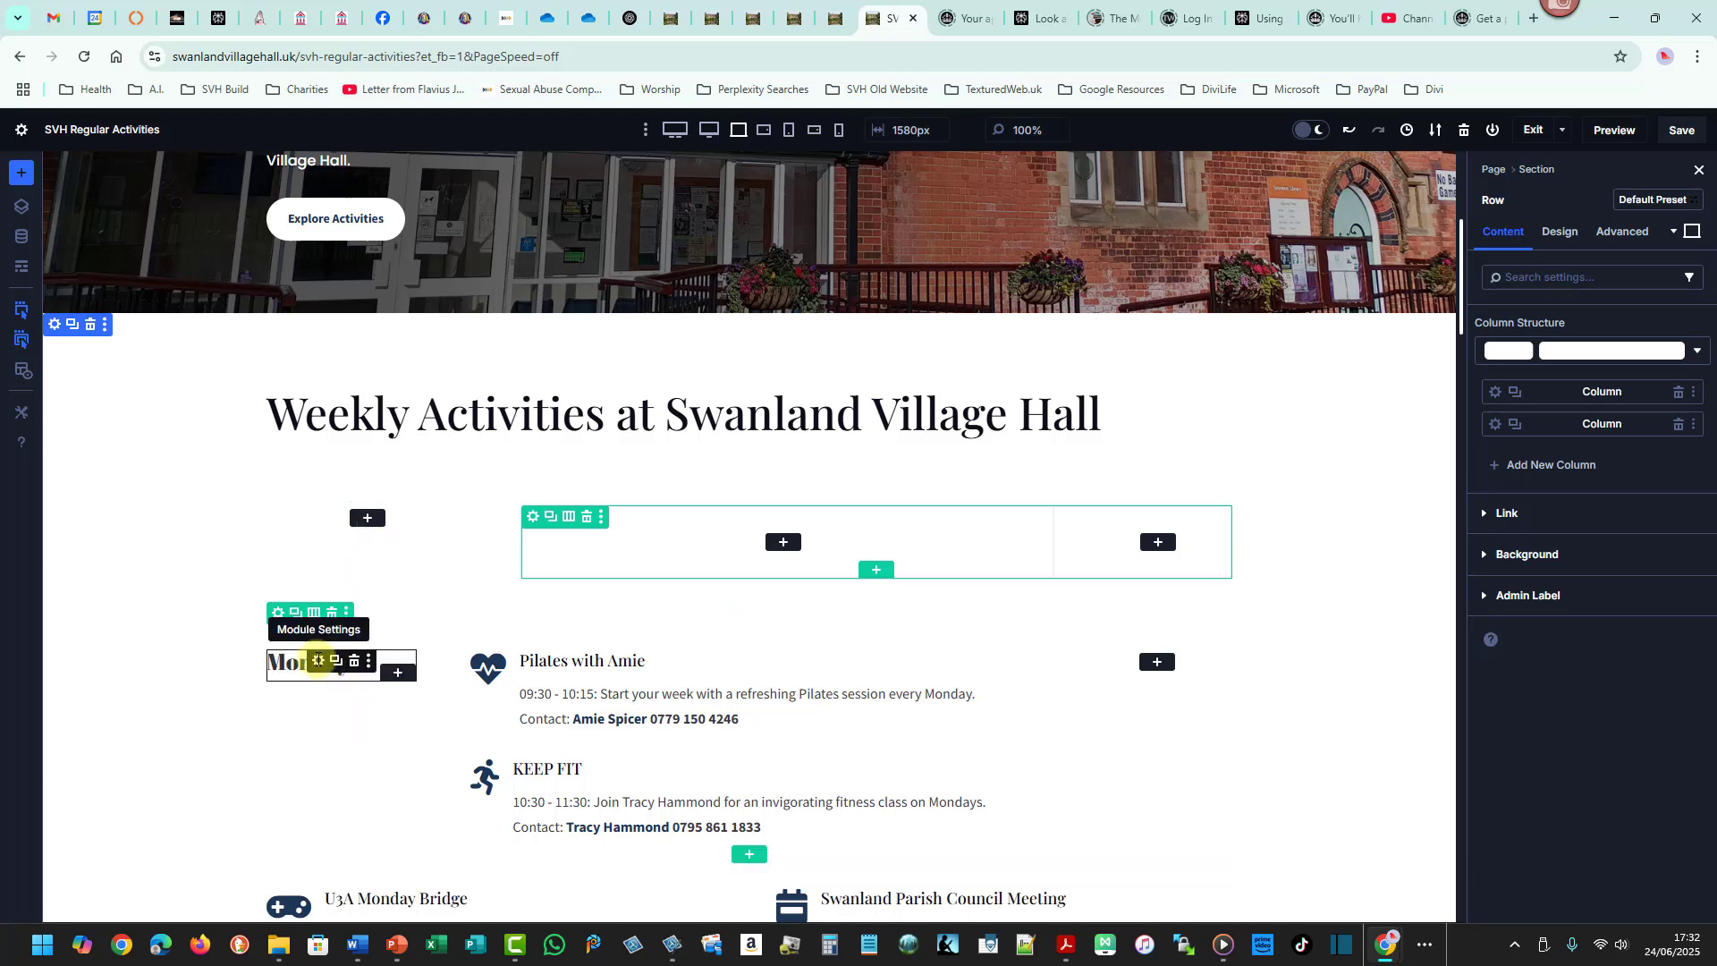
- Copy the vertical Monday heading module
{"action": "right_click", "coordinate": [317, 660]}
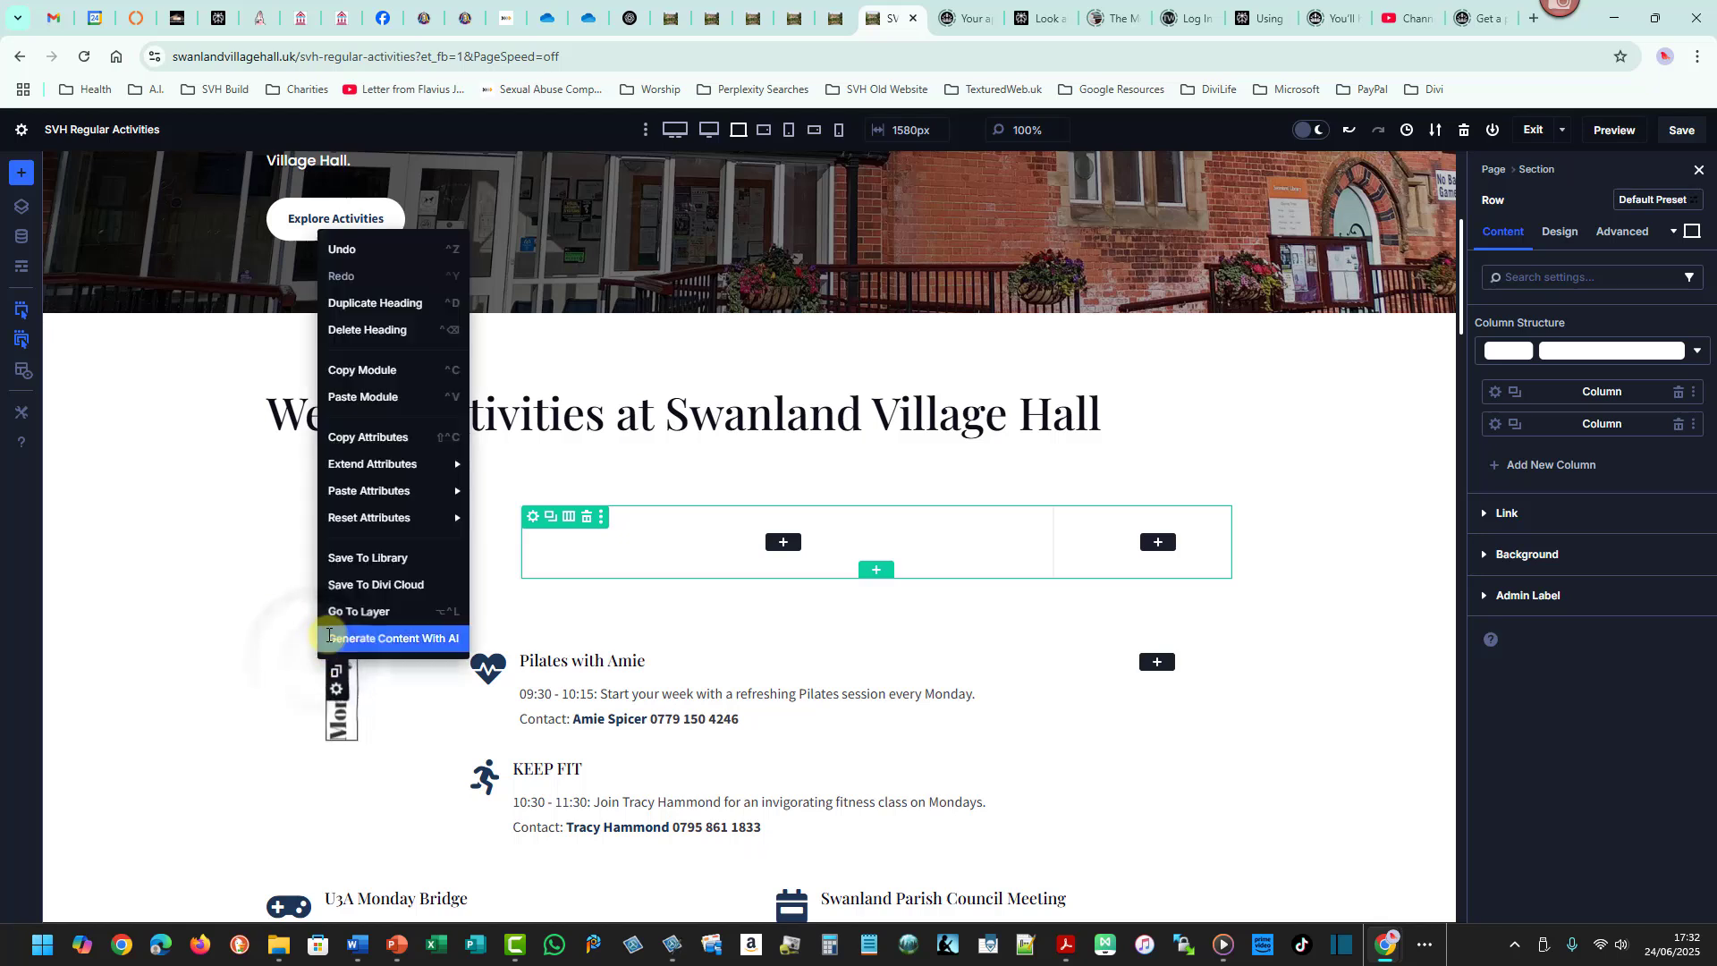
{"action": "left_click", "coordinate": [359, 371]}
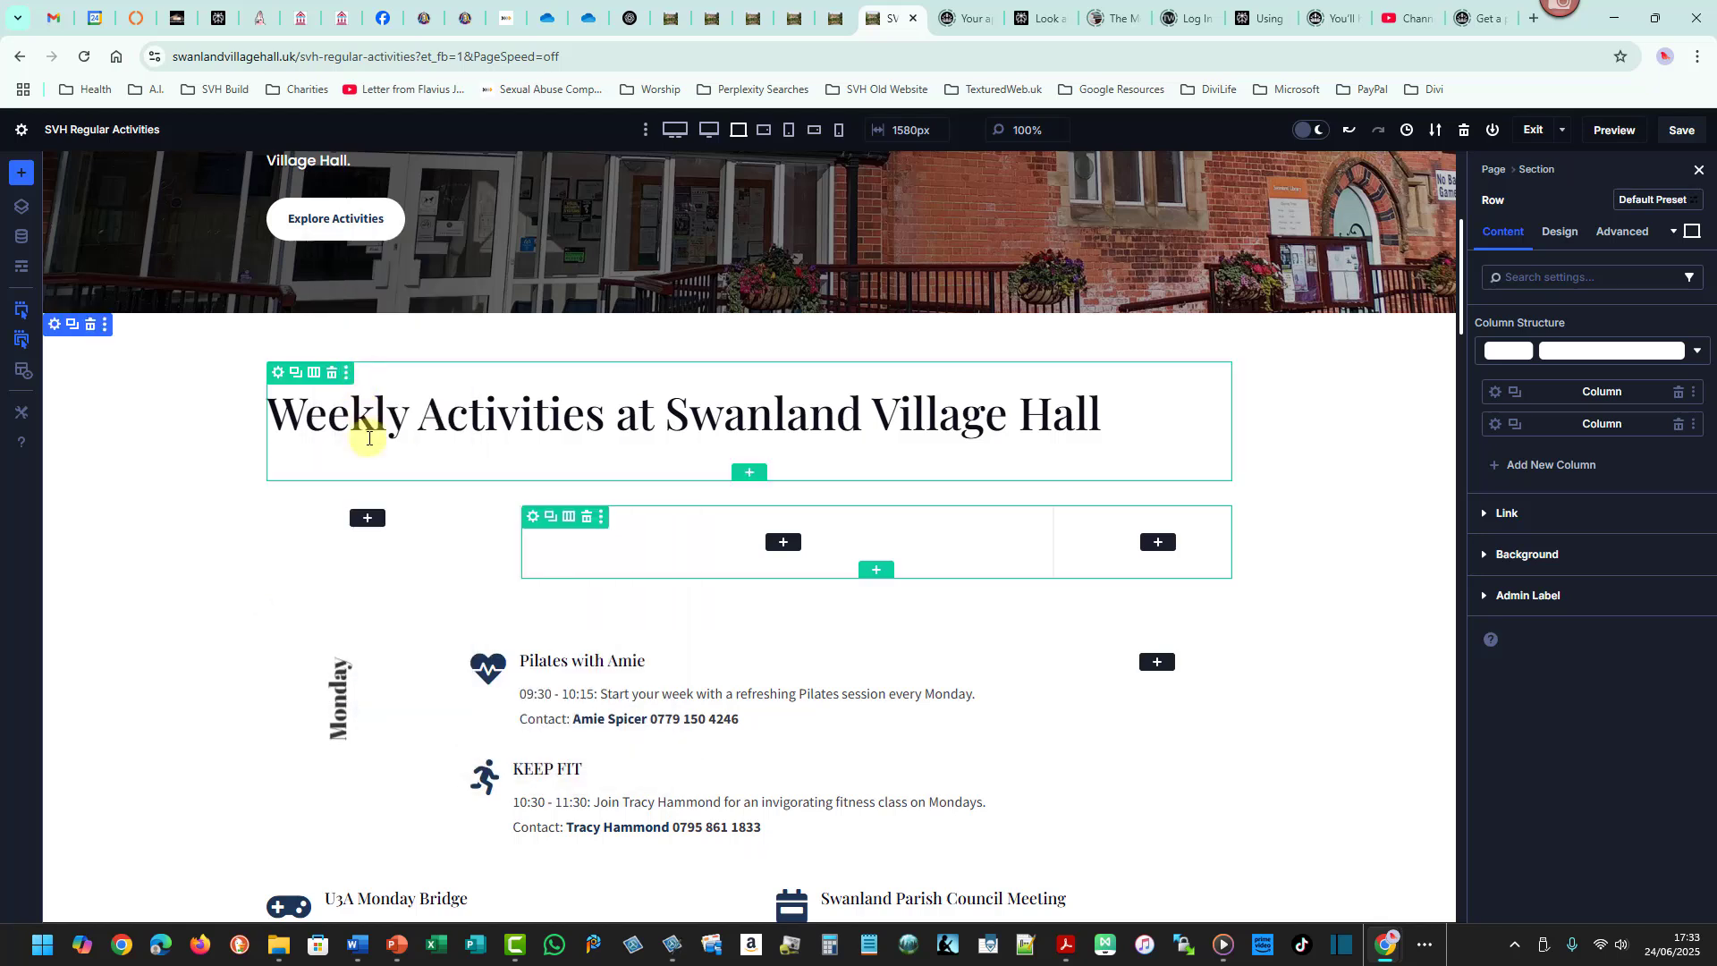
- Place a copy of the vertical Monday heading module into the new row's narrow left column, removing the temporary Text module
{"action": "left_click", "coordinate": [367, 517]}
{"action": "right_click", "coordinate": [367, 517]}
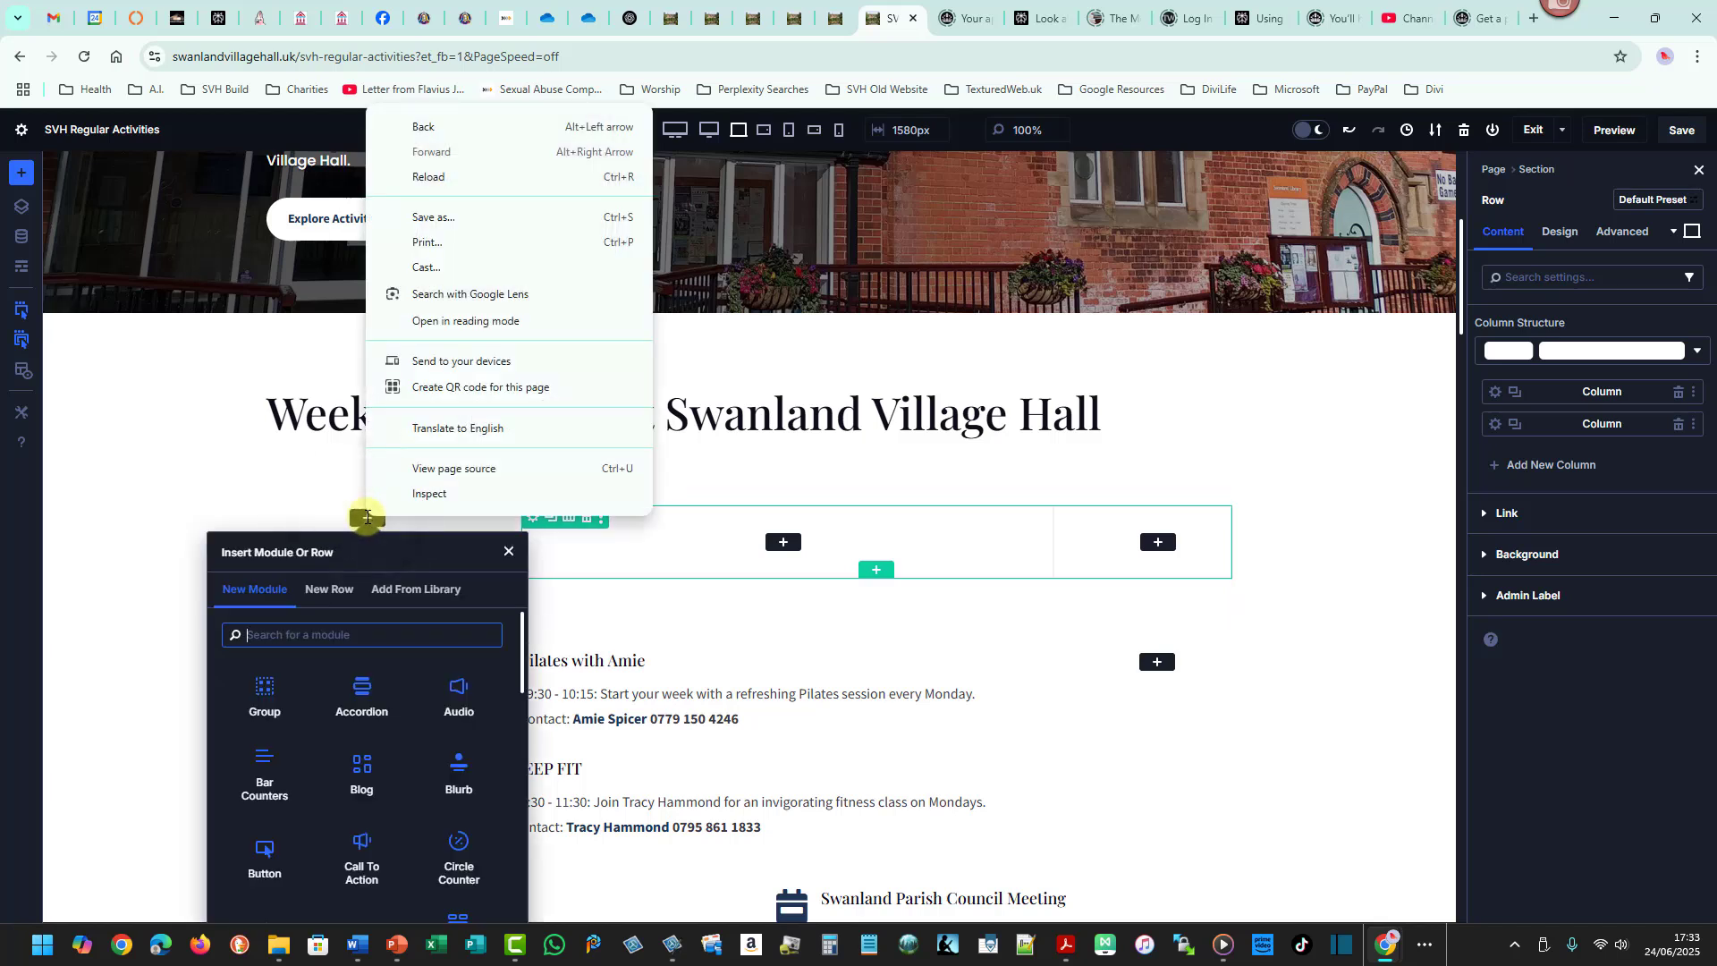
{"action": "left_click", "coordinate": [367, 517]}
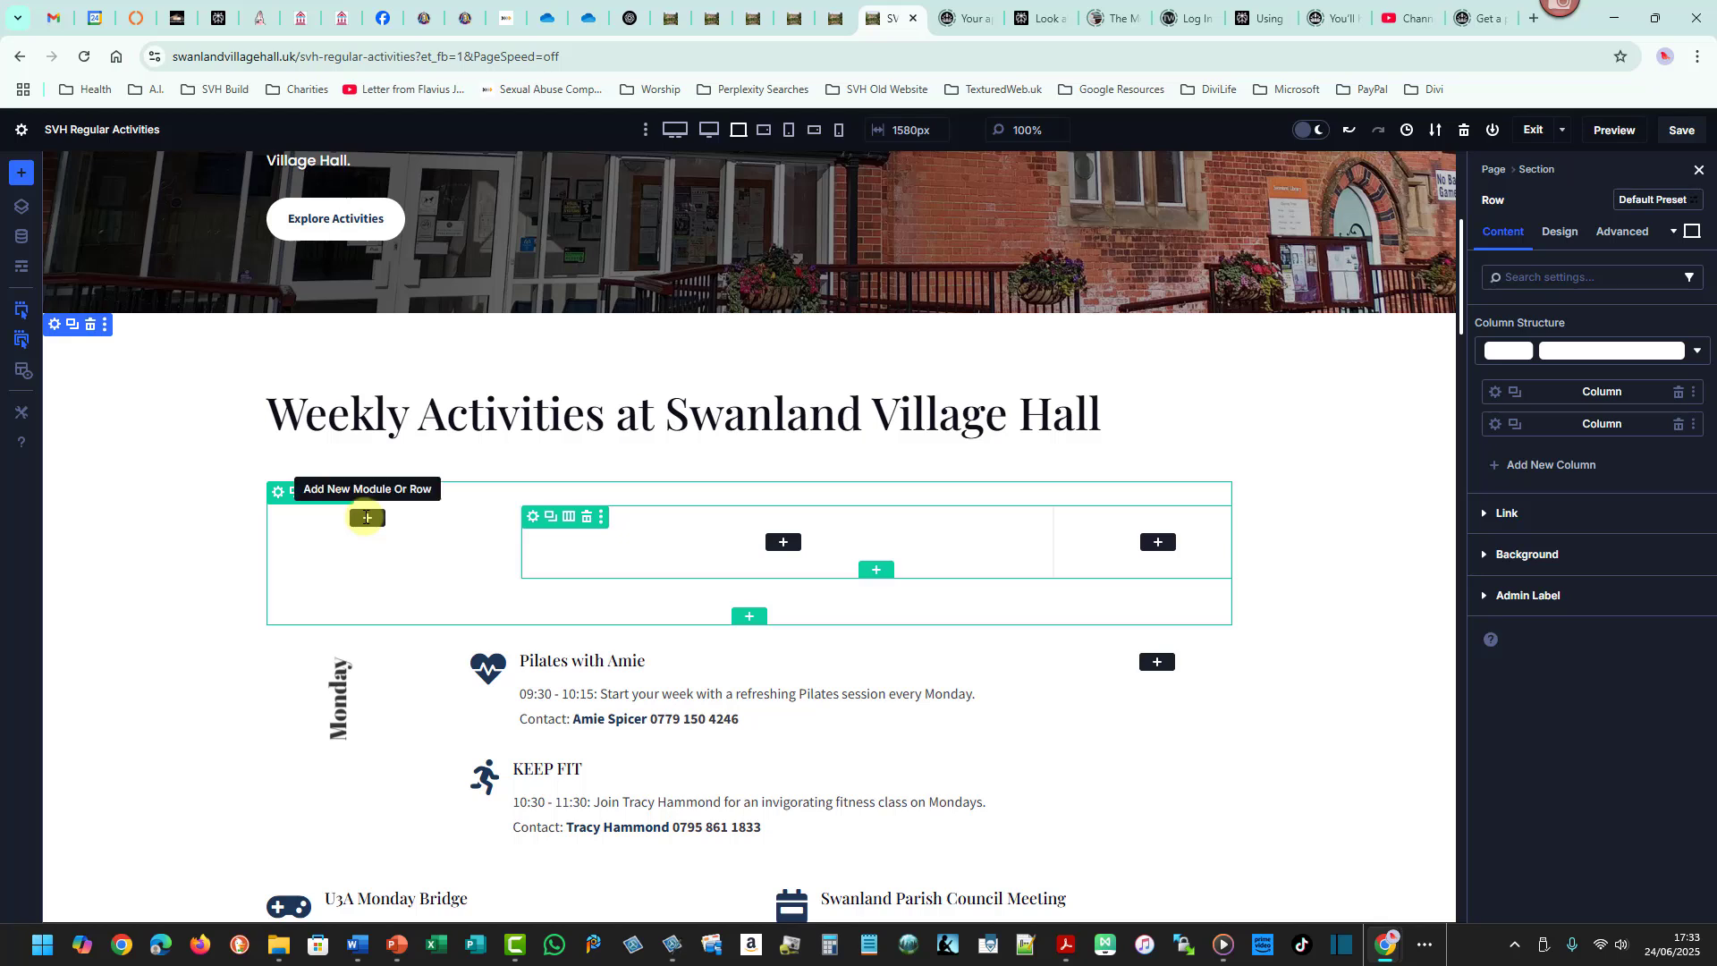
{"action": "left_click", "coordinate": [368, 517]}
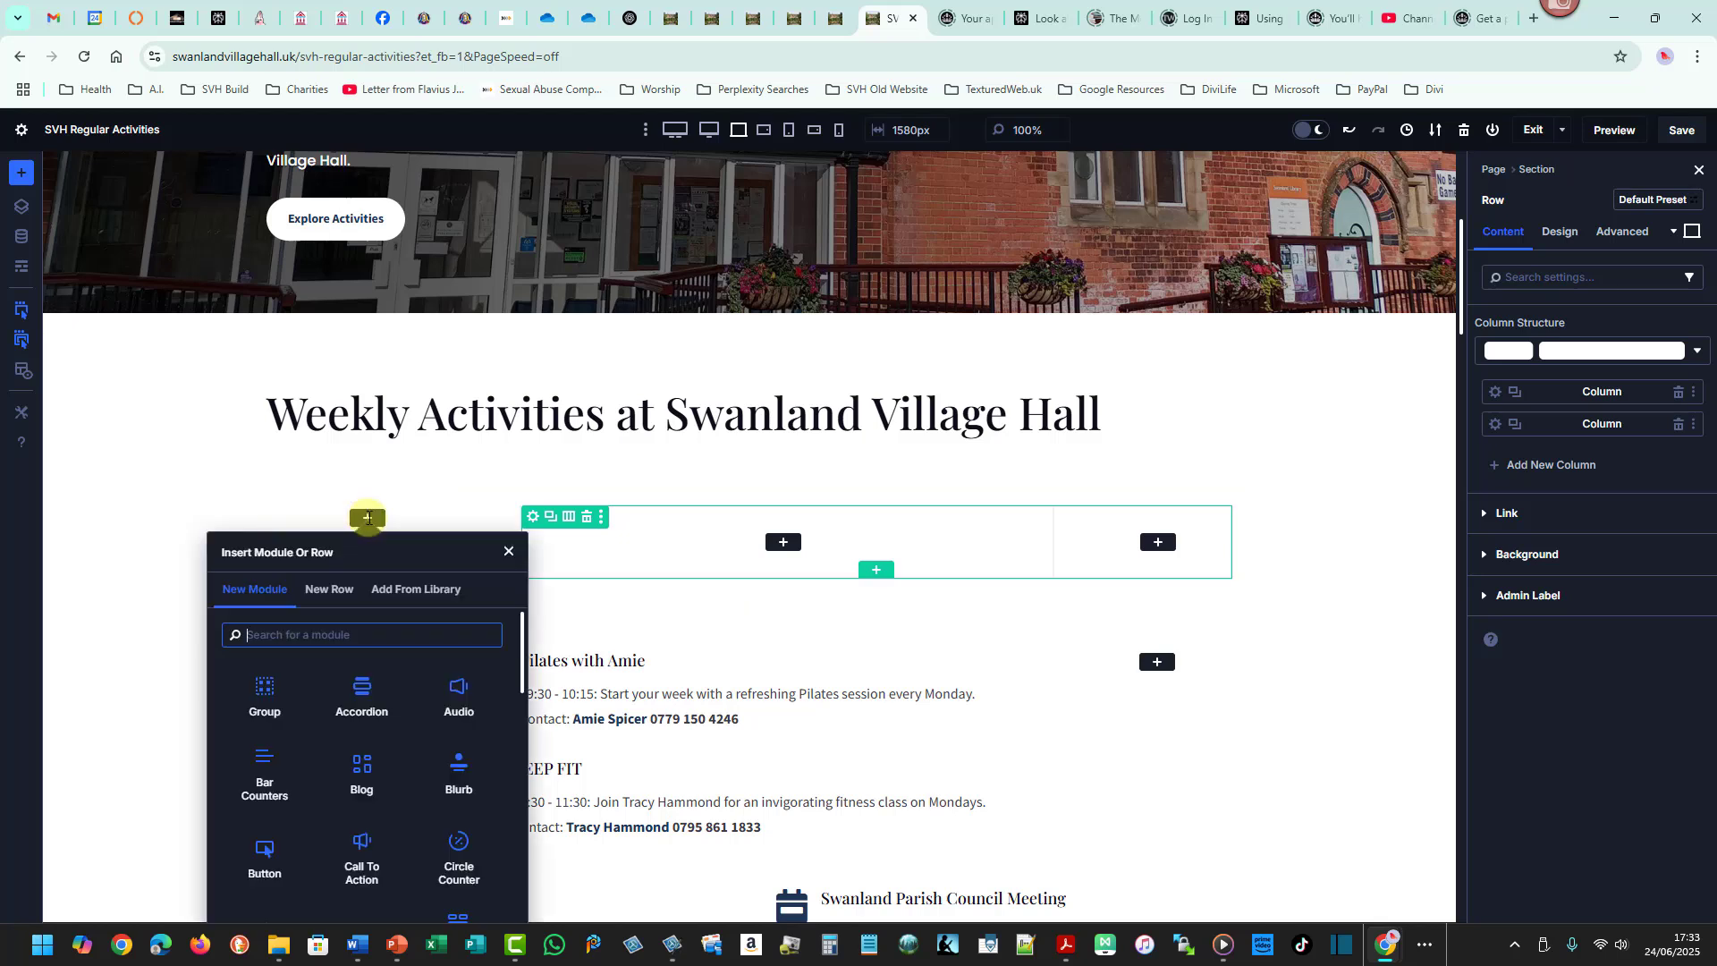
{"action": "type", "text": "te"}
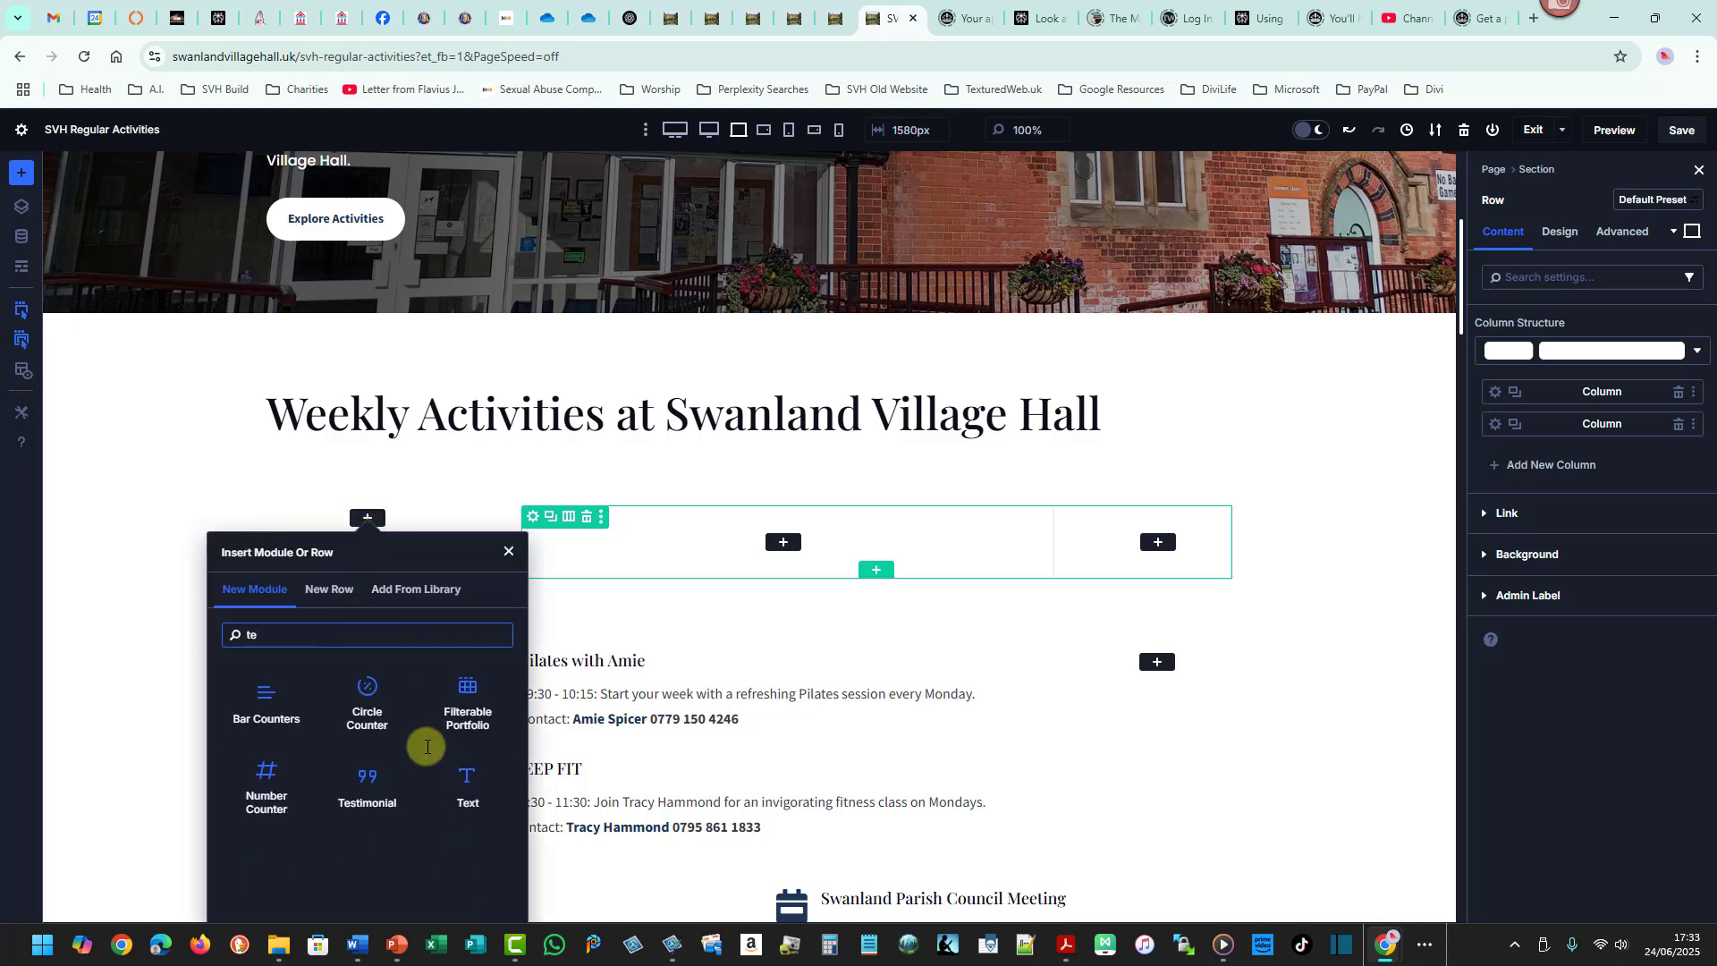
{"action": "left_click", "coordinate": [466, 771]}
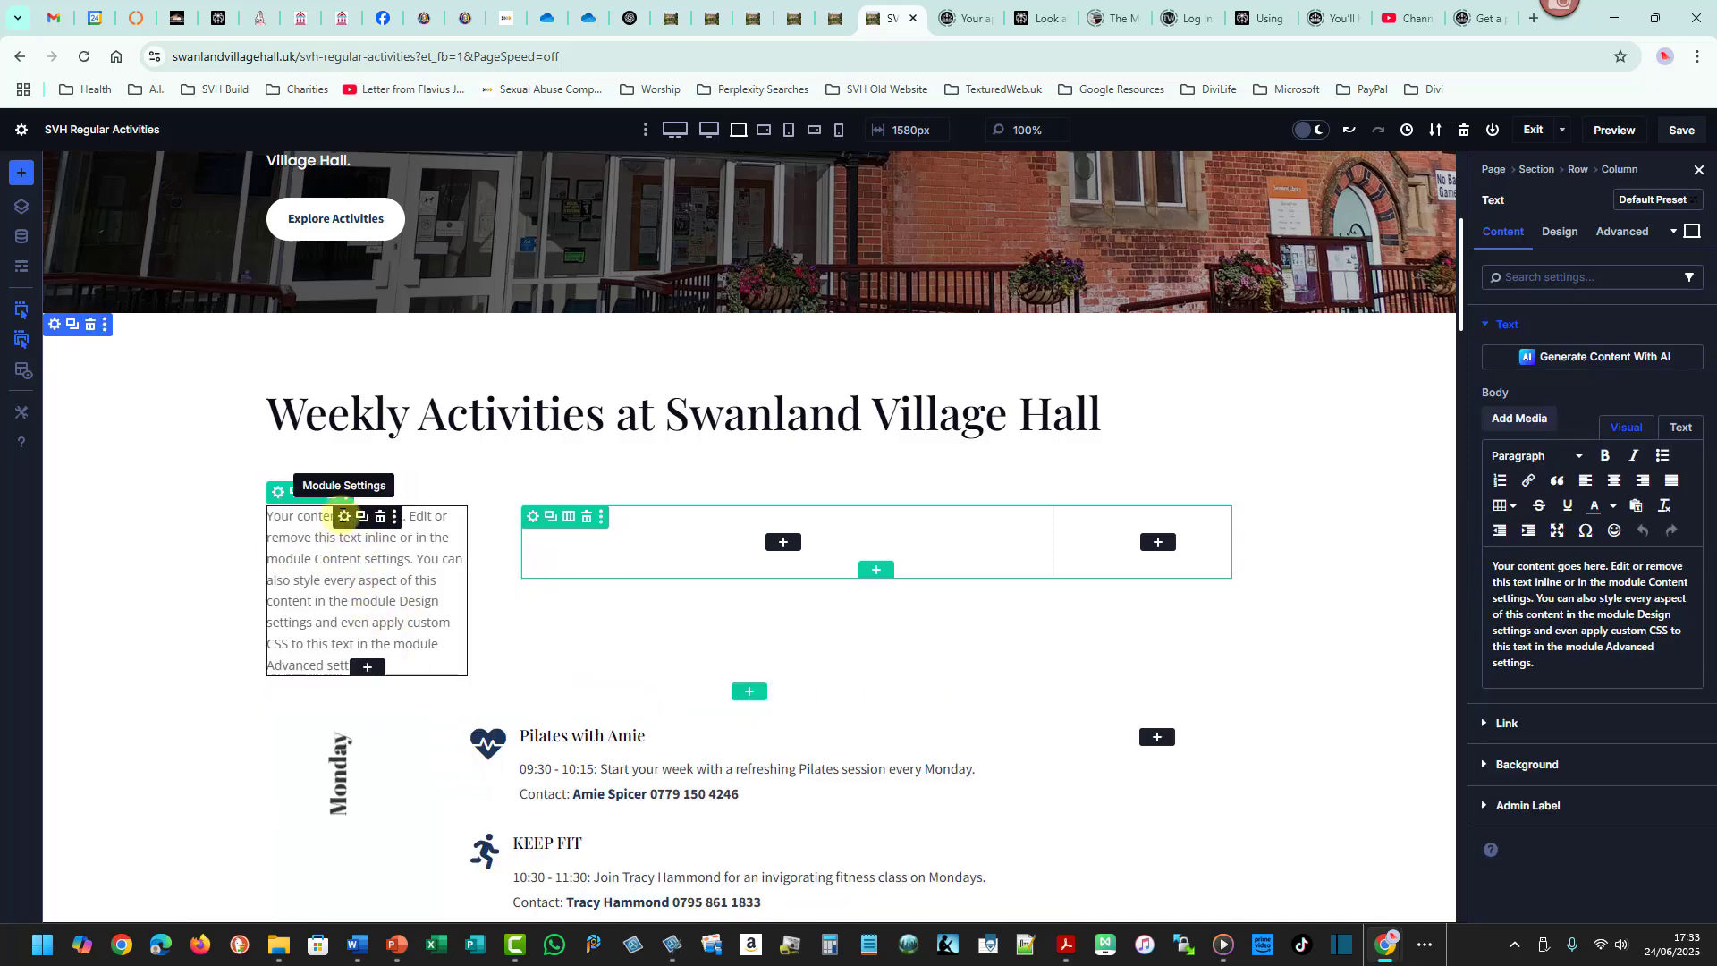
{"action": "right_click", "coordinate": [343, 516]}
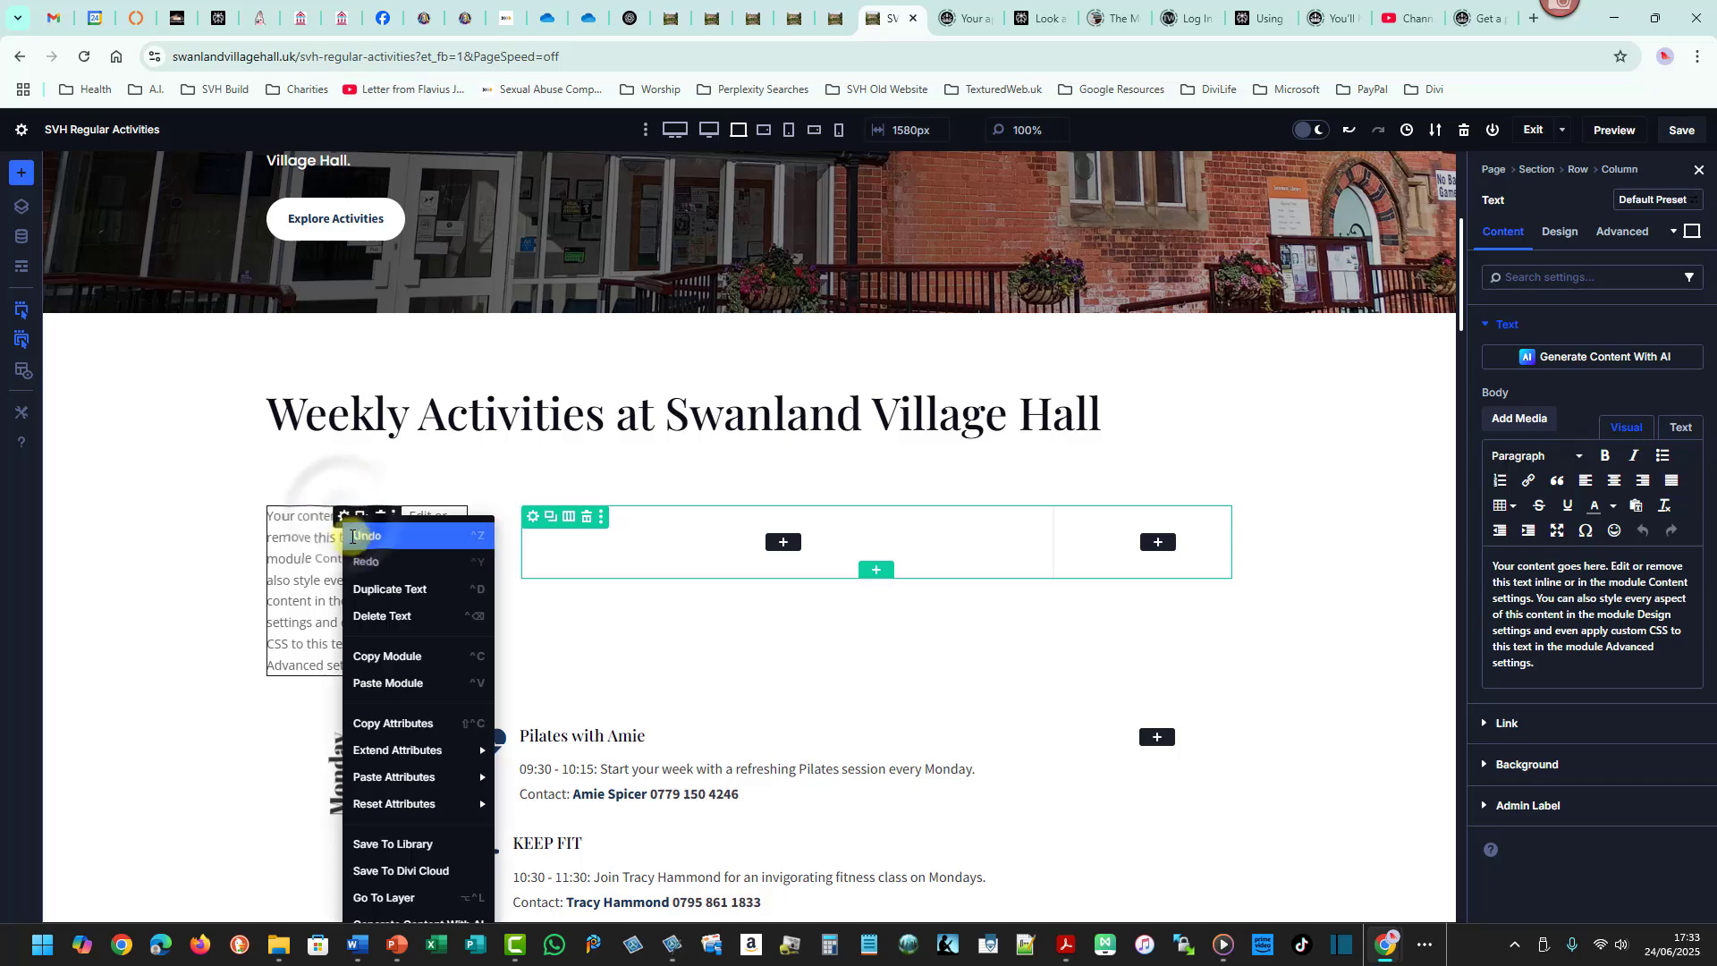
{"action": "left_click", "coordinate": [396, 682]}
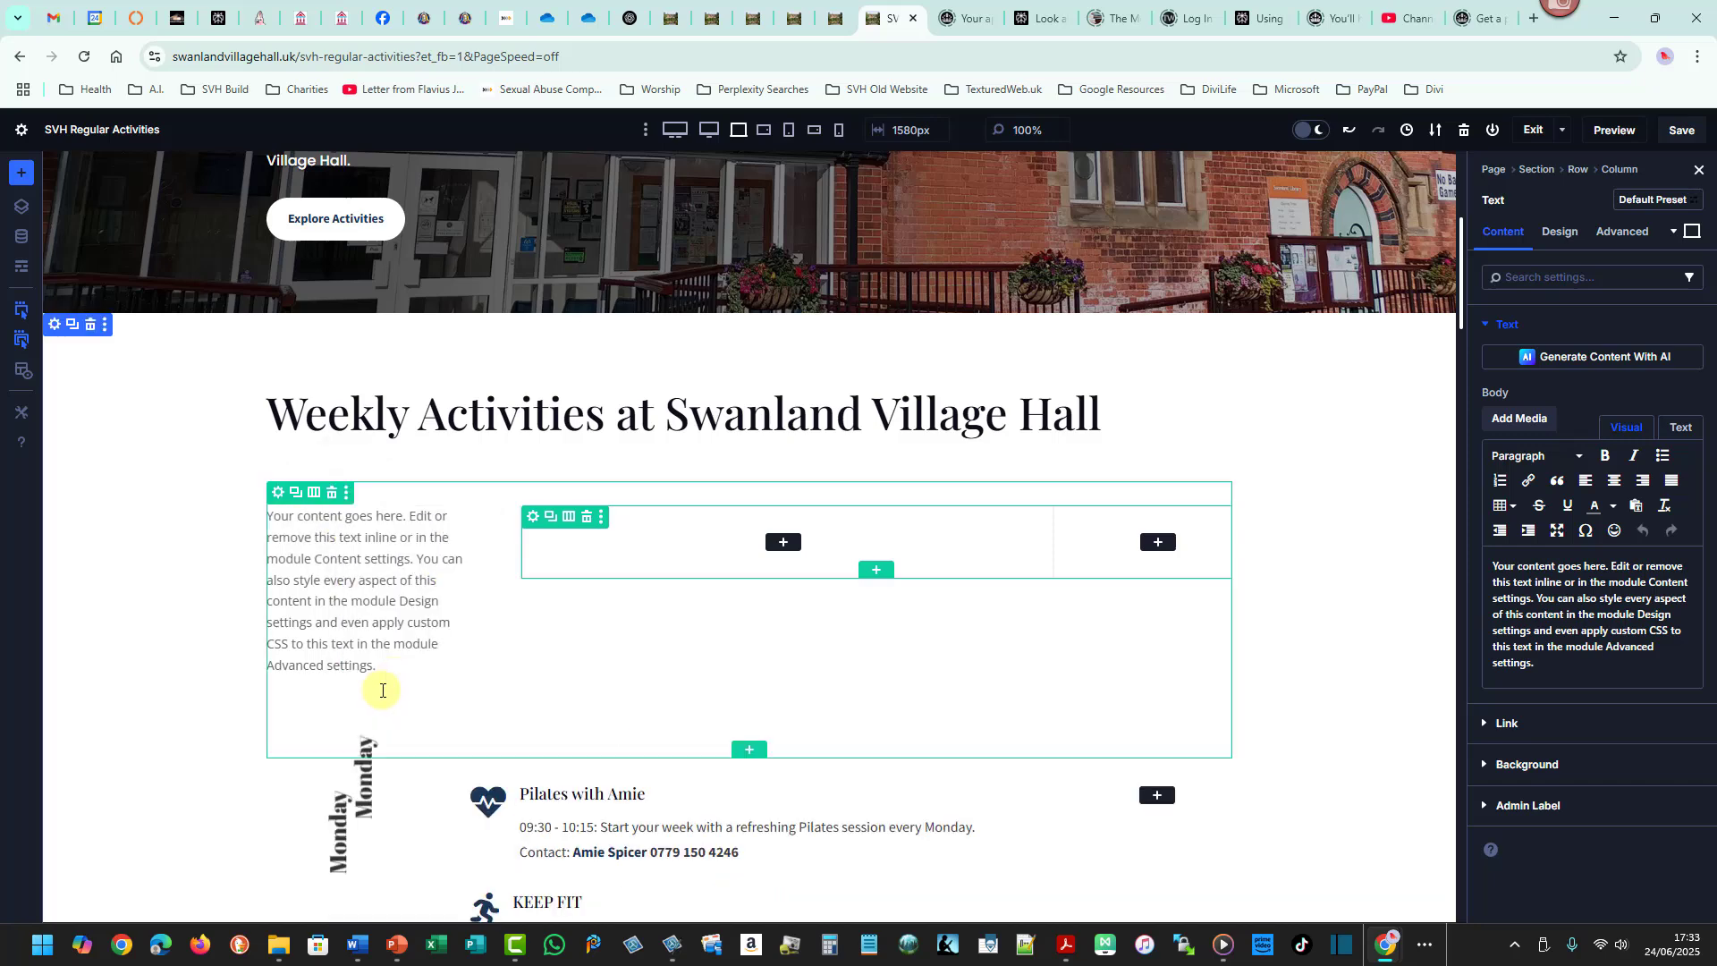
{"action": "left_click", "coordinate": [380, 516]}
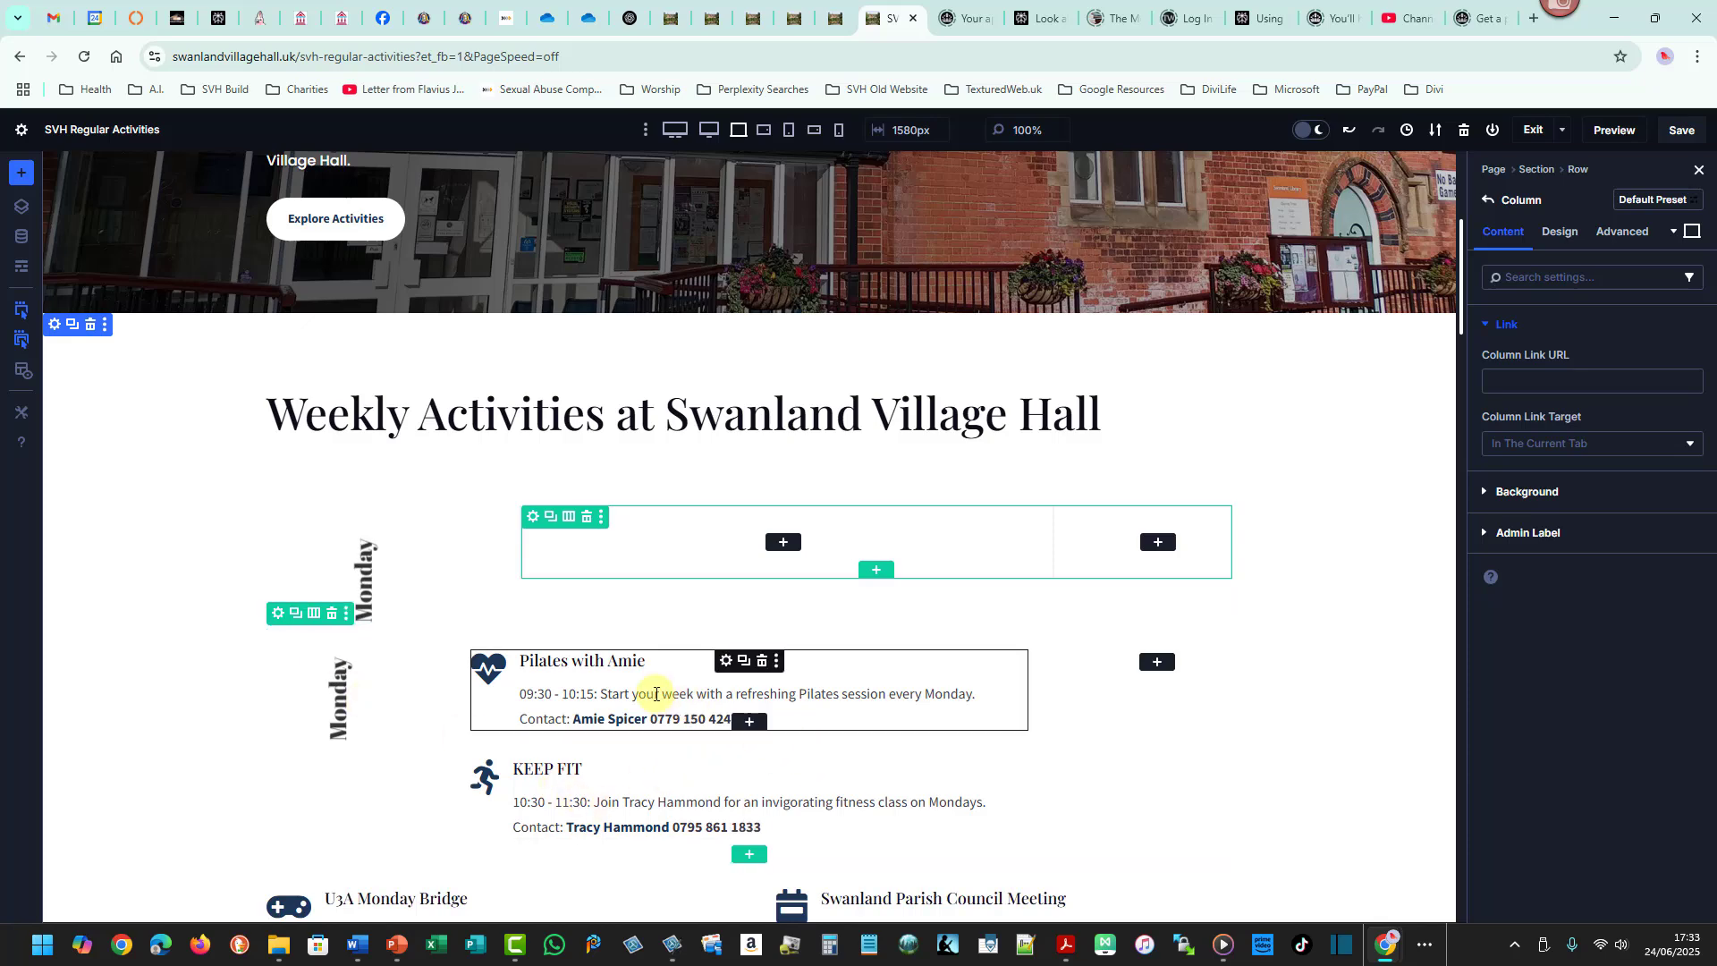
- Move the Pilates with Amie blurb into the nested row's wide column and duplicate that nested row
{"action": "left_click_drag", "start_coordinate": [655, 694], "coordinate": [778, 541]}
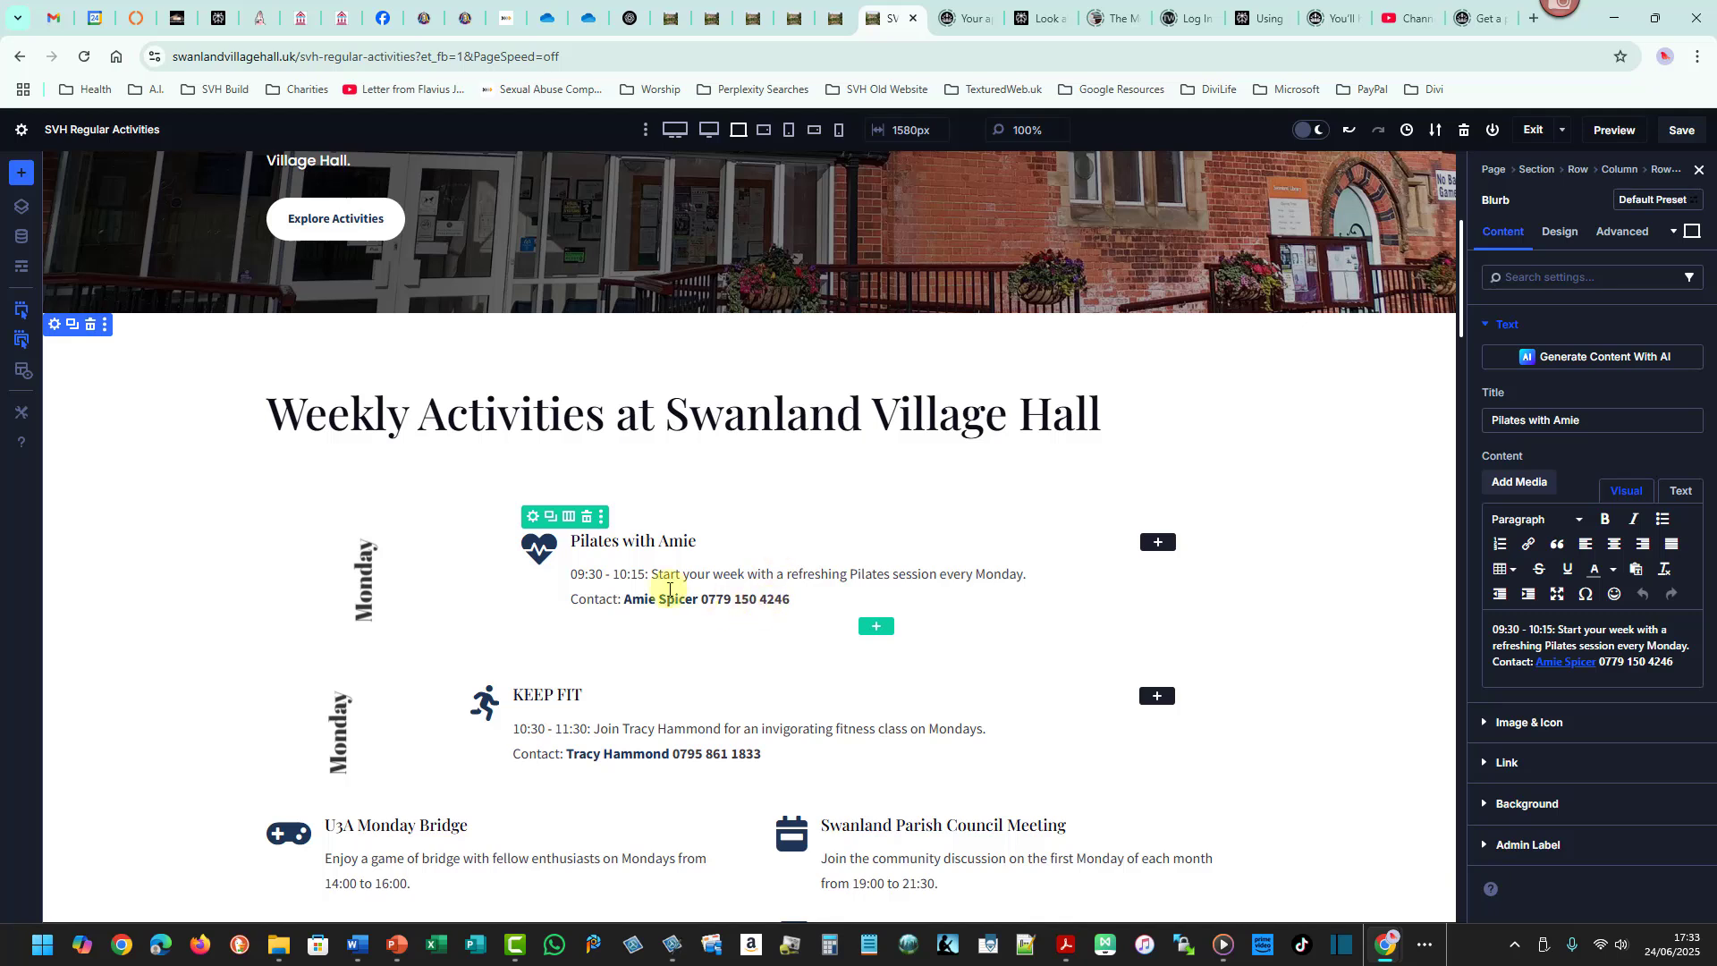
{"action": "left_click", "coordinate": [555, 523]}
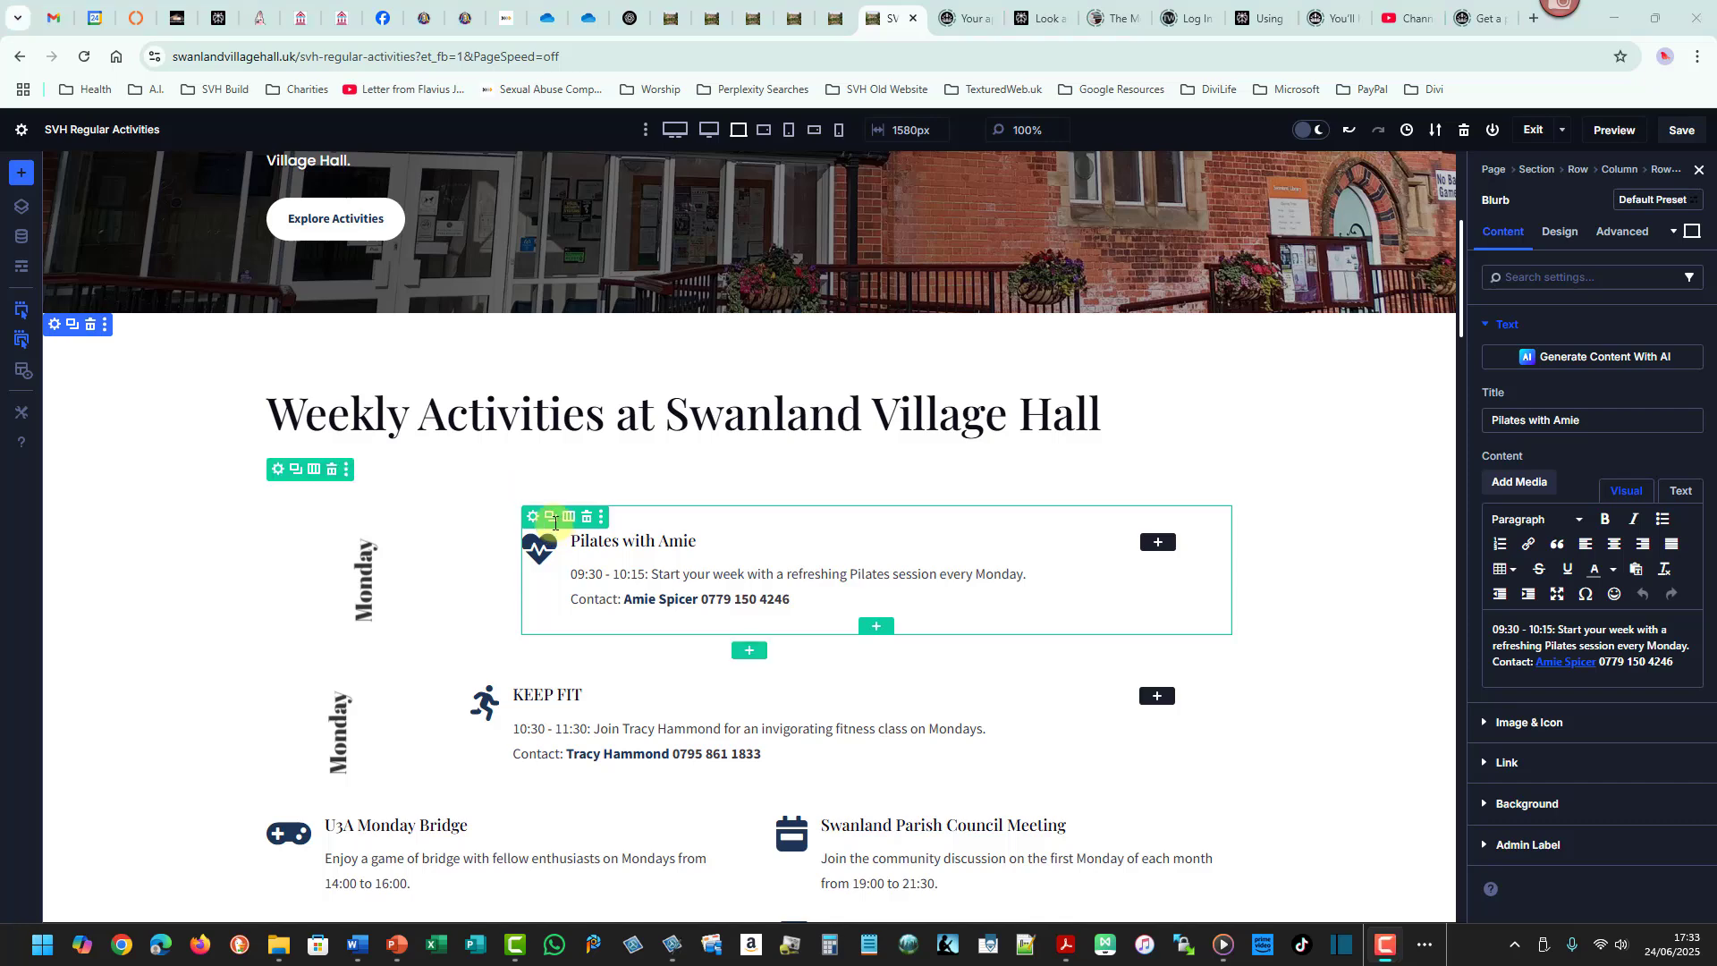
{"action": "left_click", "coordinate": [554, 521]}
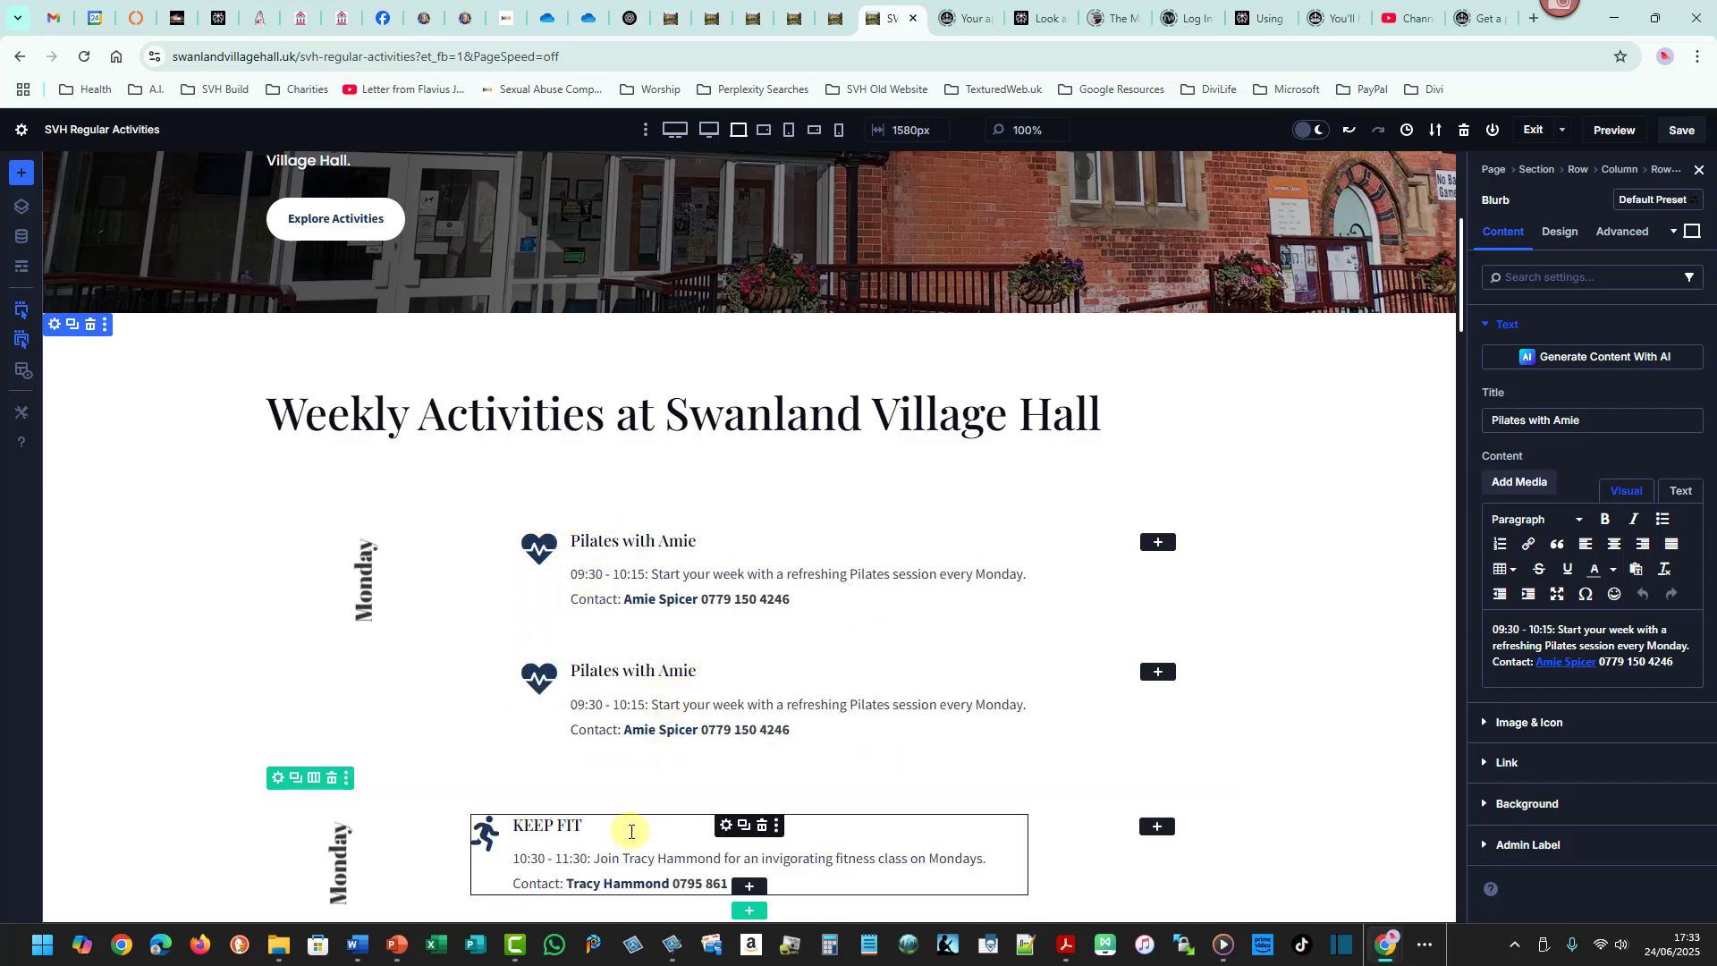
- Move the KEEP FIT blurb into the duplicated nested row and delete that row's Pilates copy
{"action": "left_click_drag", "start_coordinate": [630, 832], "coordinate": [699, 680]}
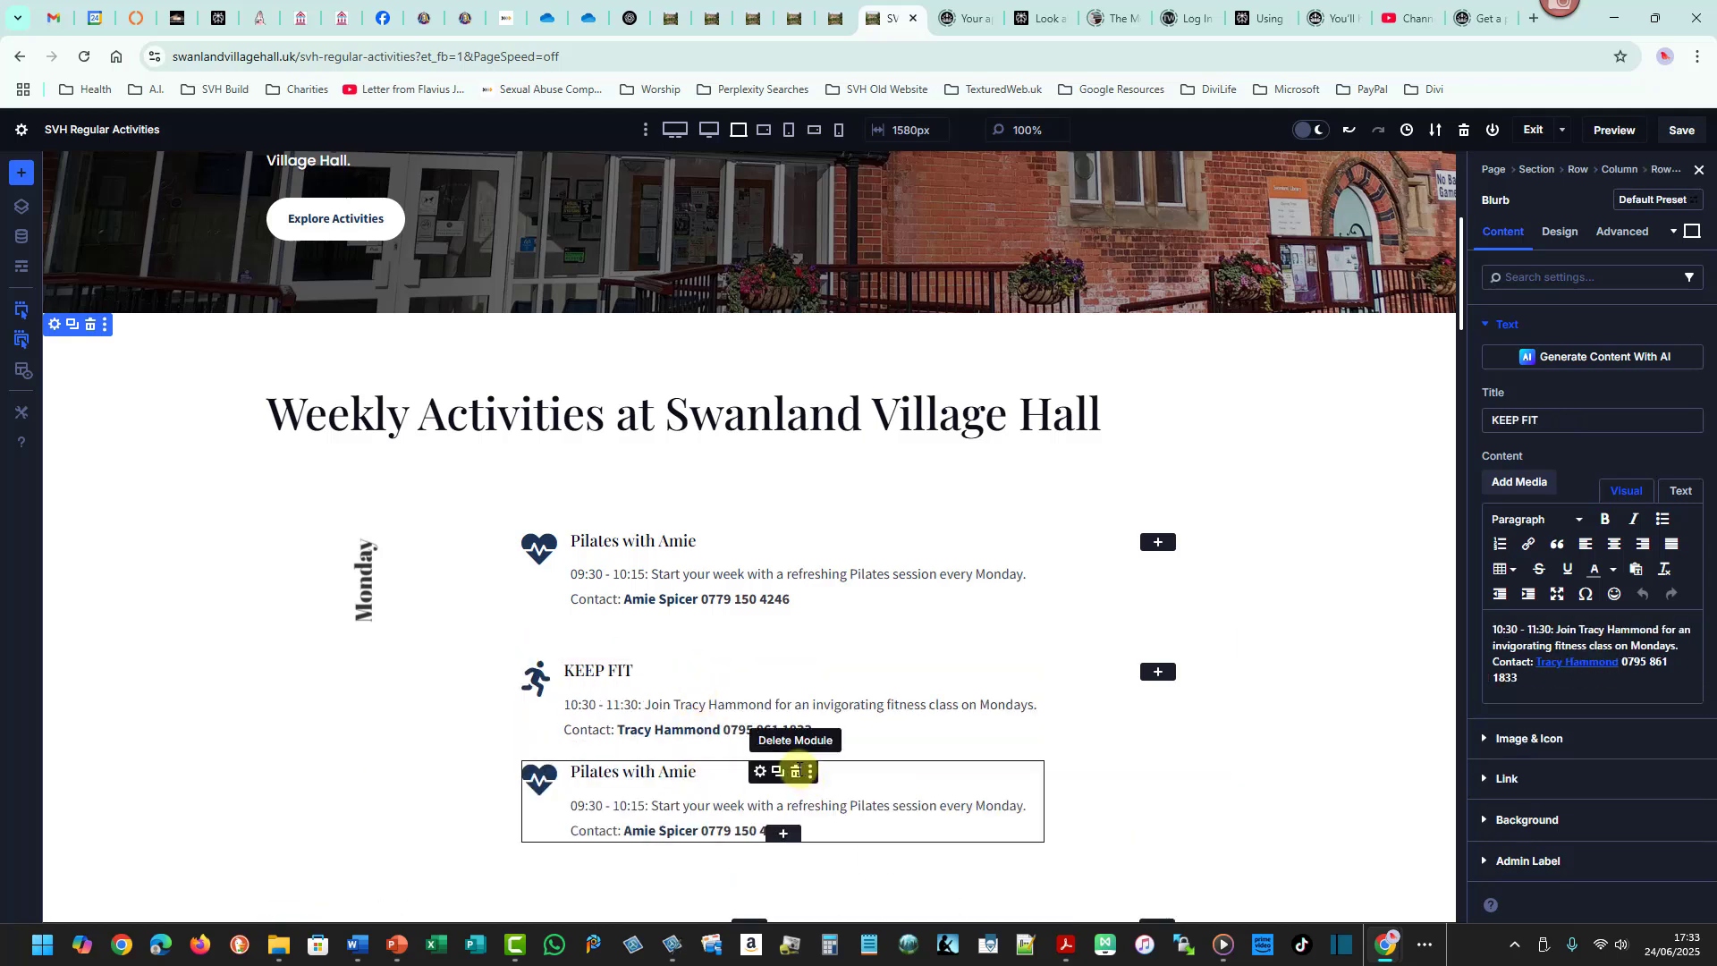
{"action": "left_click", "coordinate": [798, 769]}
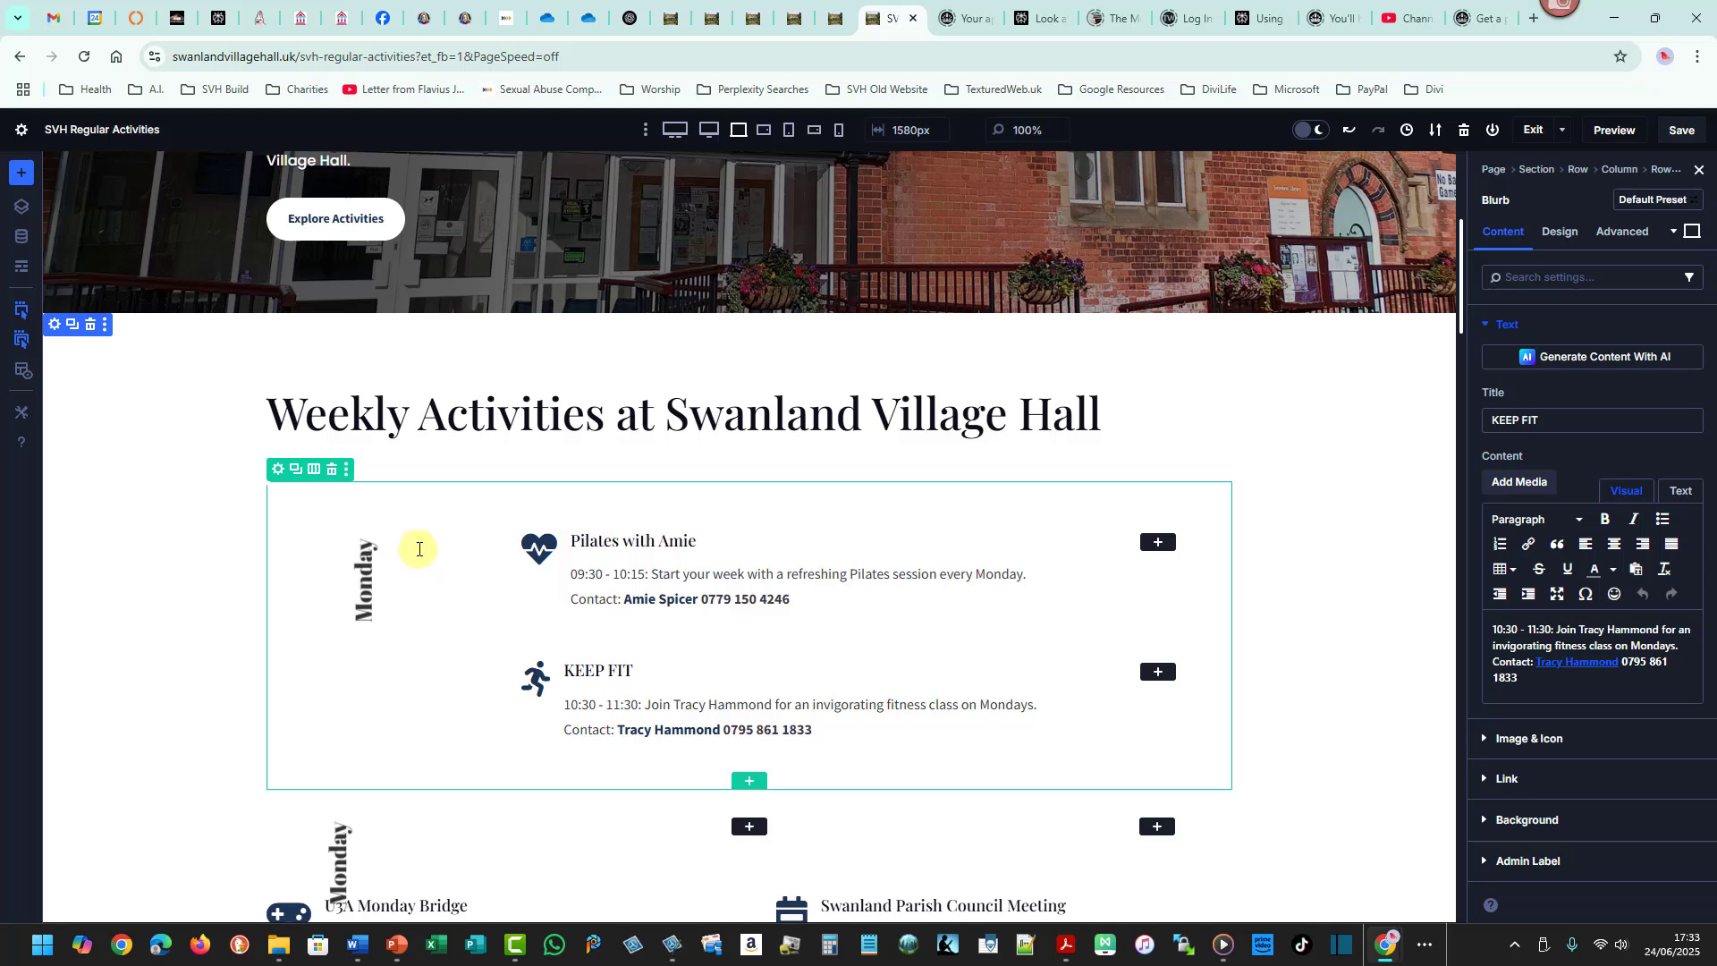
{"action": "left_click_drag", "start_coordinate": [260, 478], "coordinate": [1242, 793]}
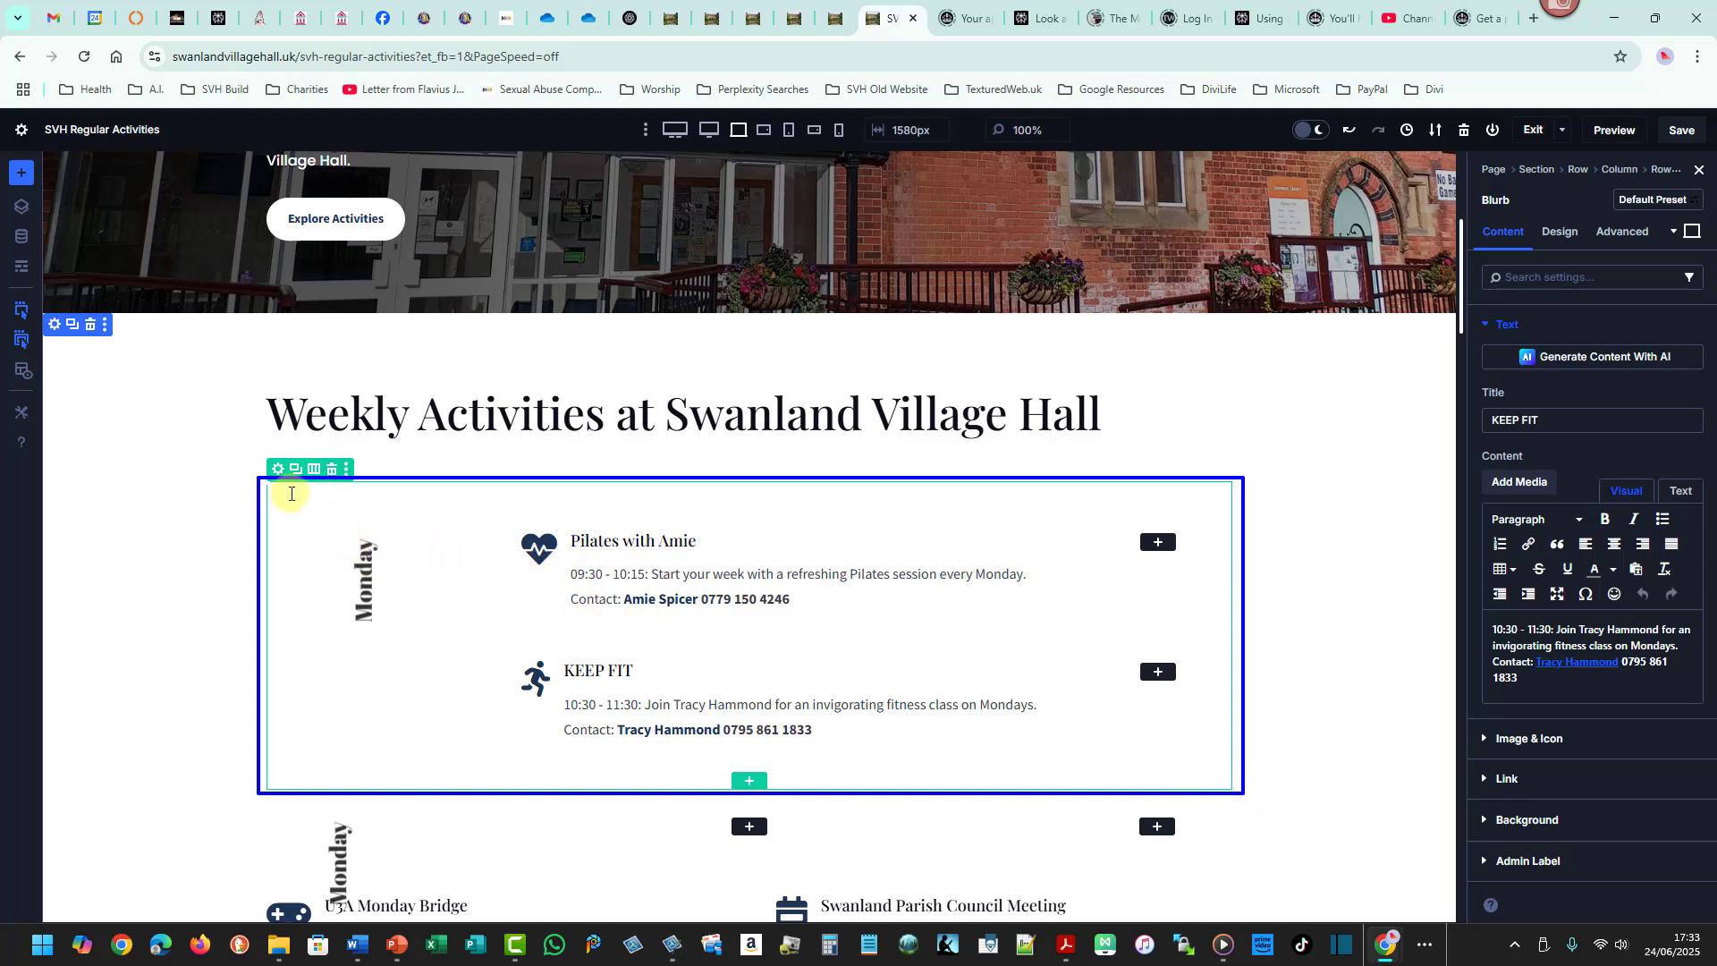
{"action": "left_click_drag", "start_coordinate": [291, 494], "coordinate": [434, 773]}
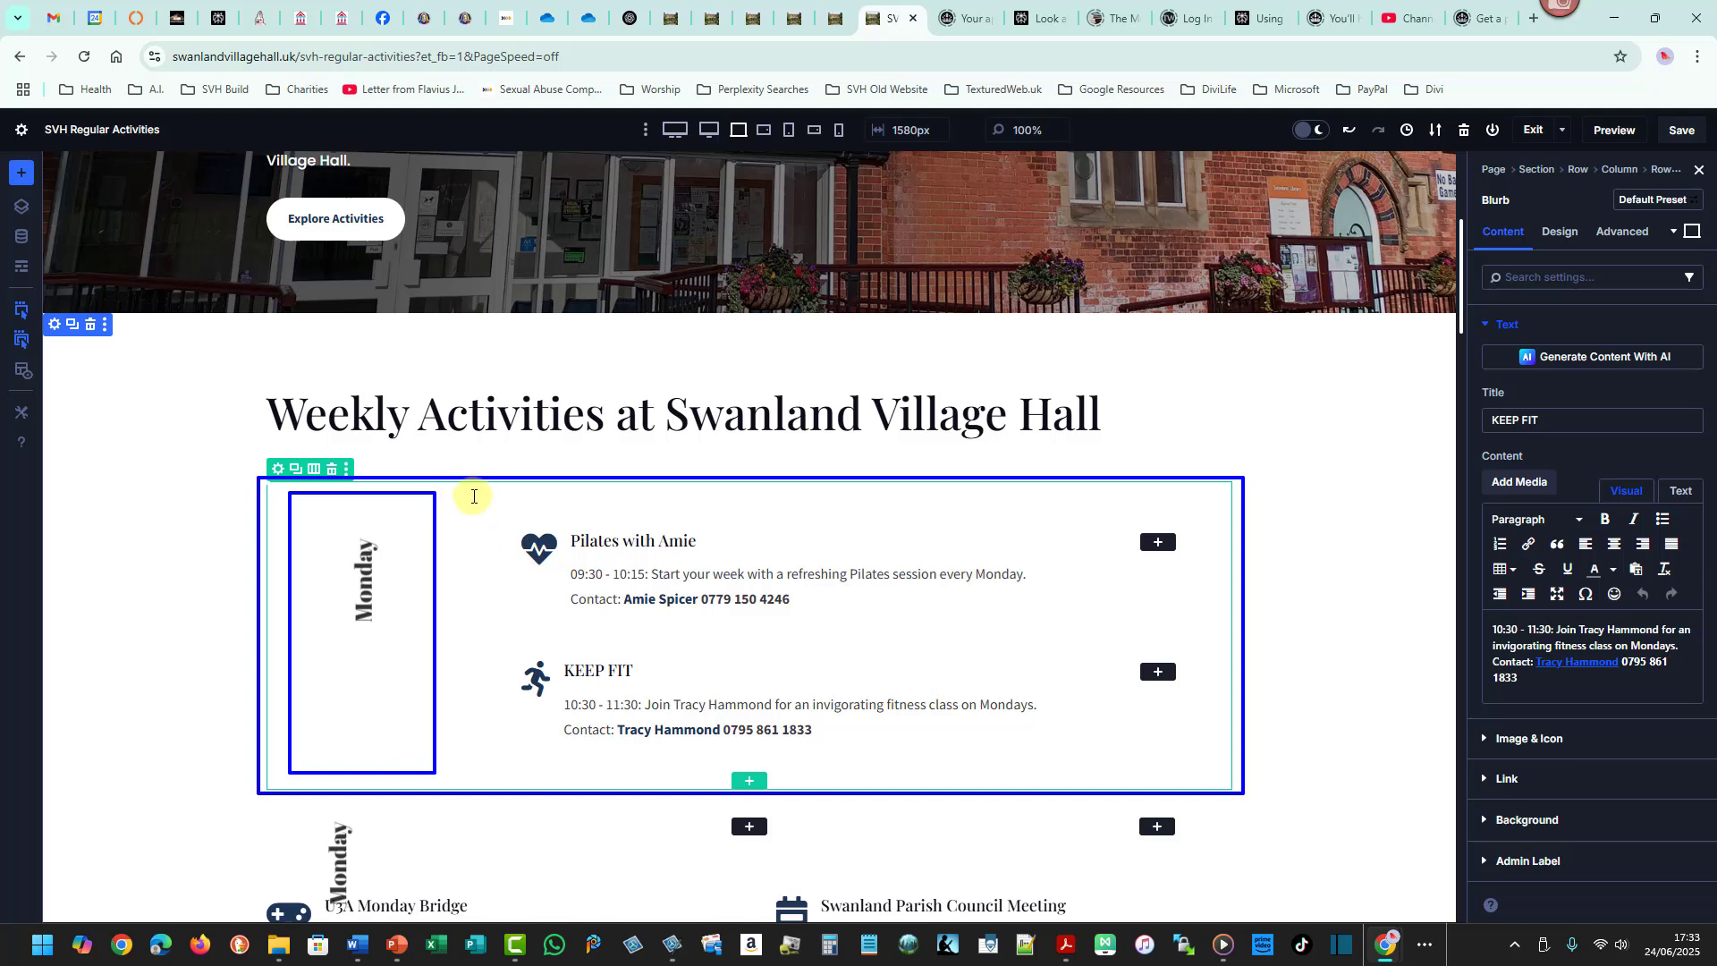
{"action": "left_click_drag", "start_coordinate": [472, 493], "coordinate": [1219, 784]}
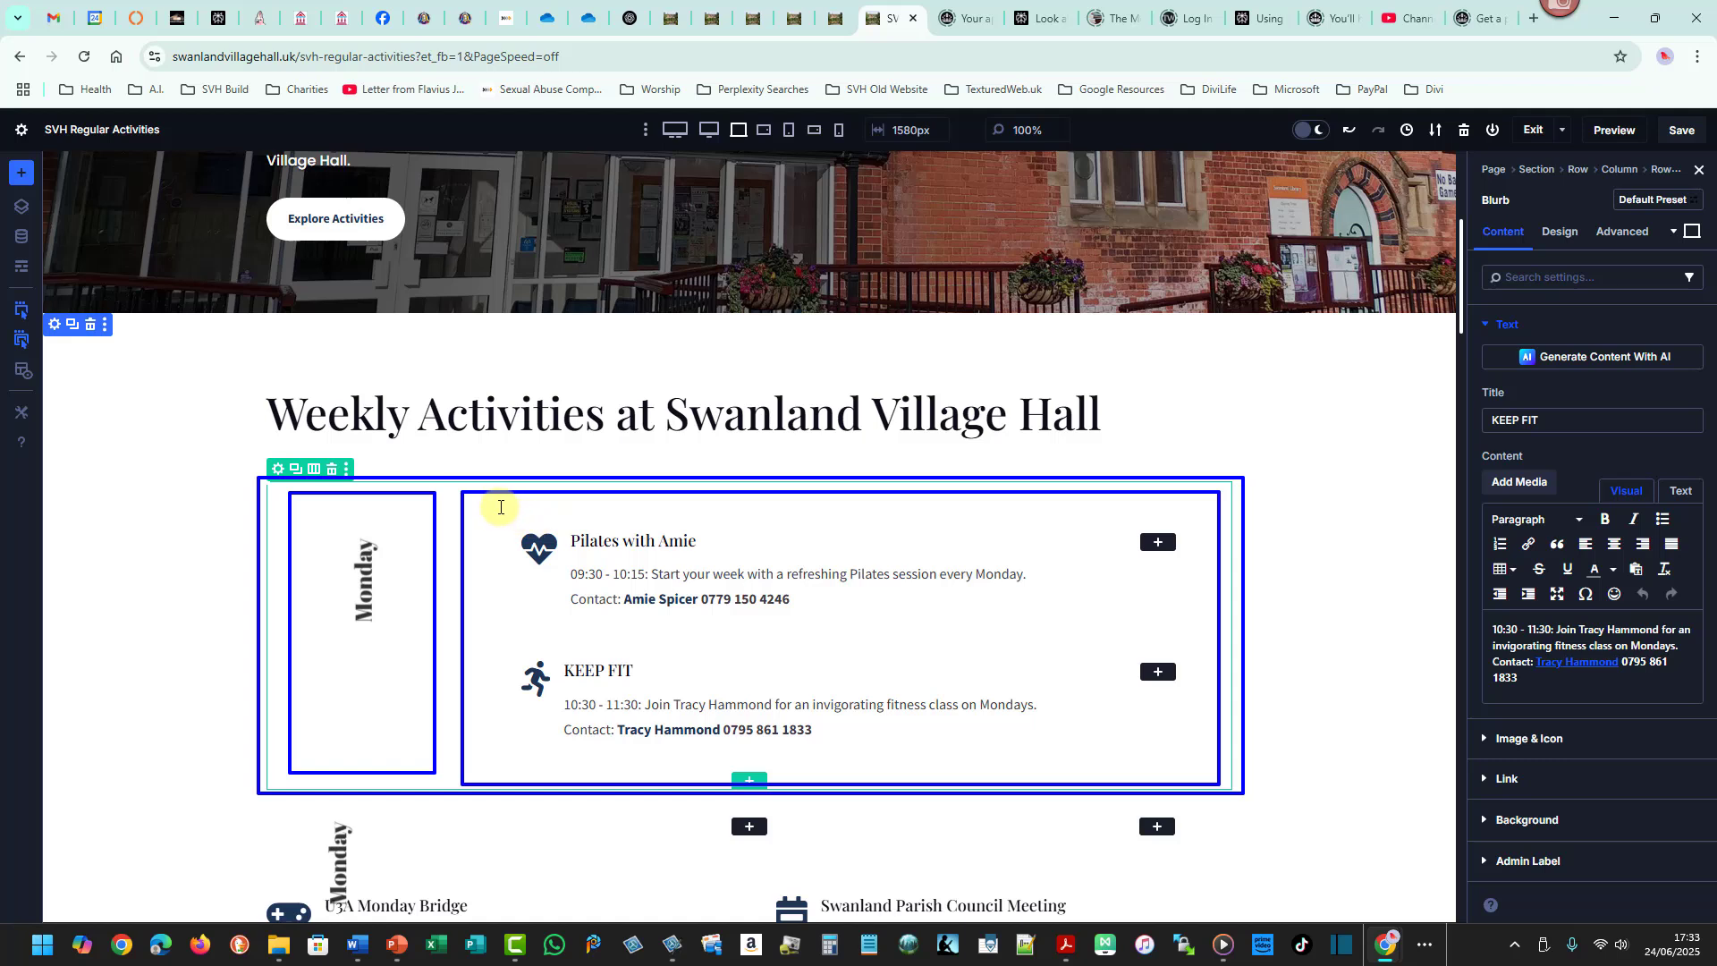
{"action": "left_click_drag", "start_coordinate": [501, 507], "coordinate": [1207, 624]}
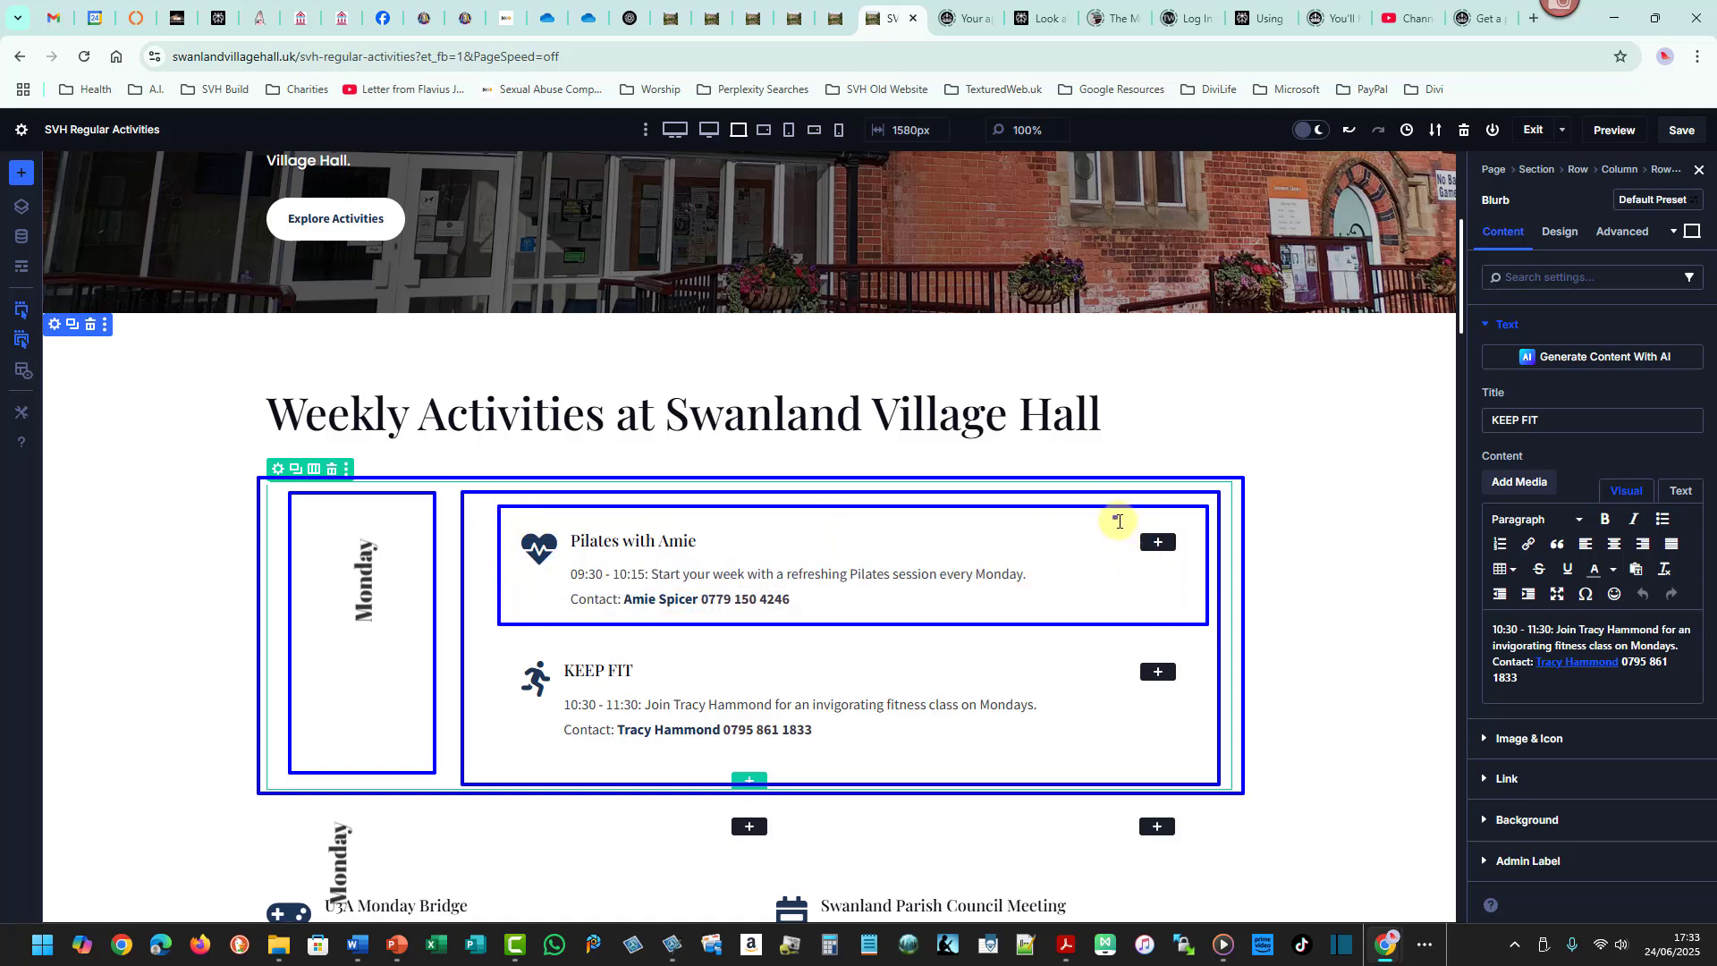
{"action": "left_click_drag", "start_coordinate": [1113, 516], "coordinate": [1201, 610]}
{"action": "left_click_drag", "start_coordinate": [529, 522], "coordinate": [1013, 608]}
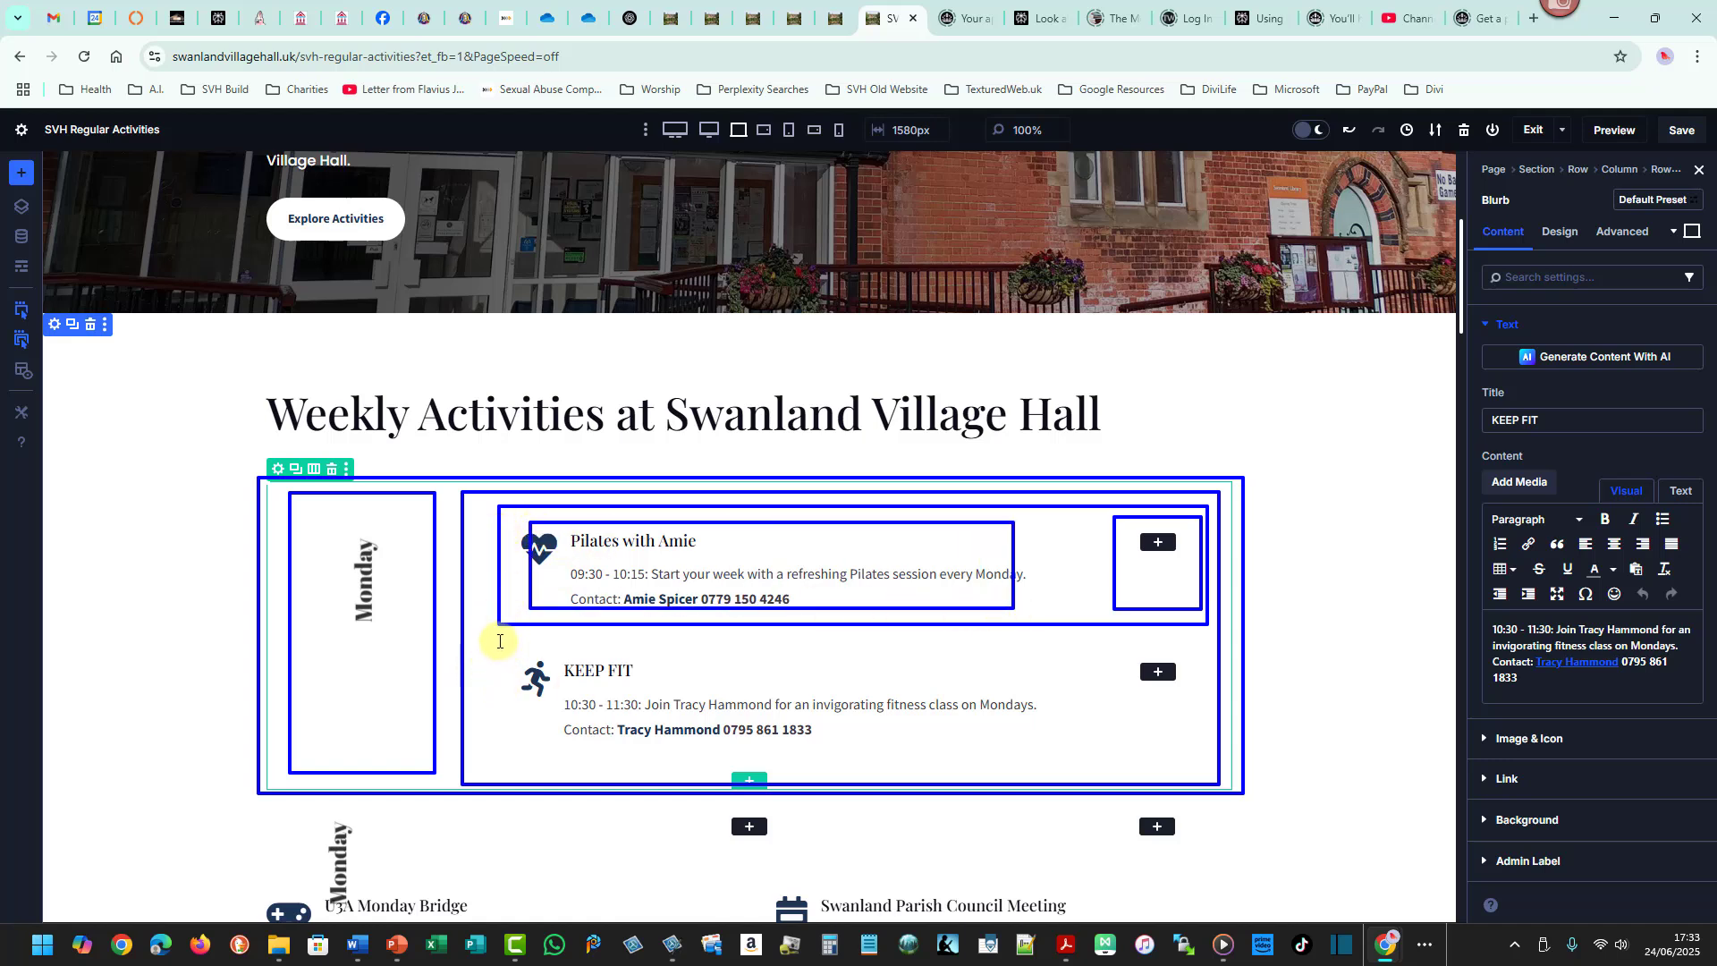
{"action": "left_click_drag", "start_coordinate": [499, 641], "coordinate": [1205, 774]}
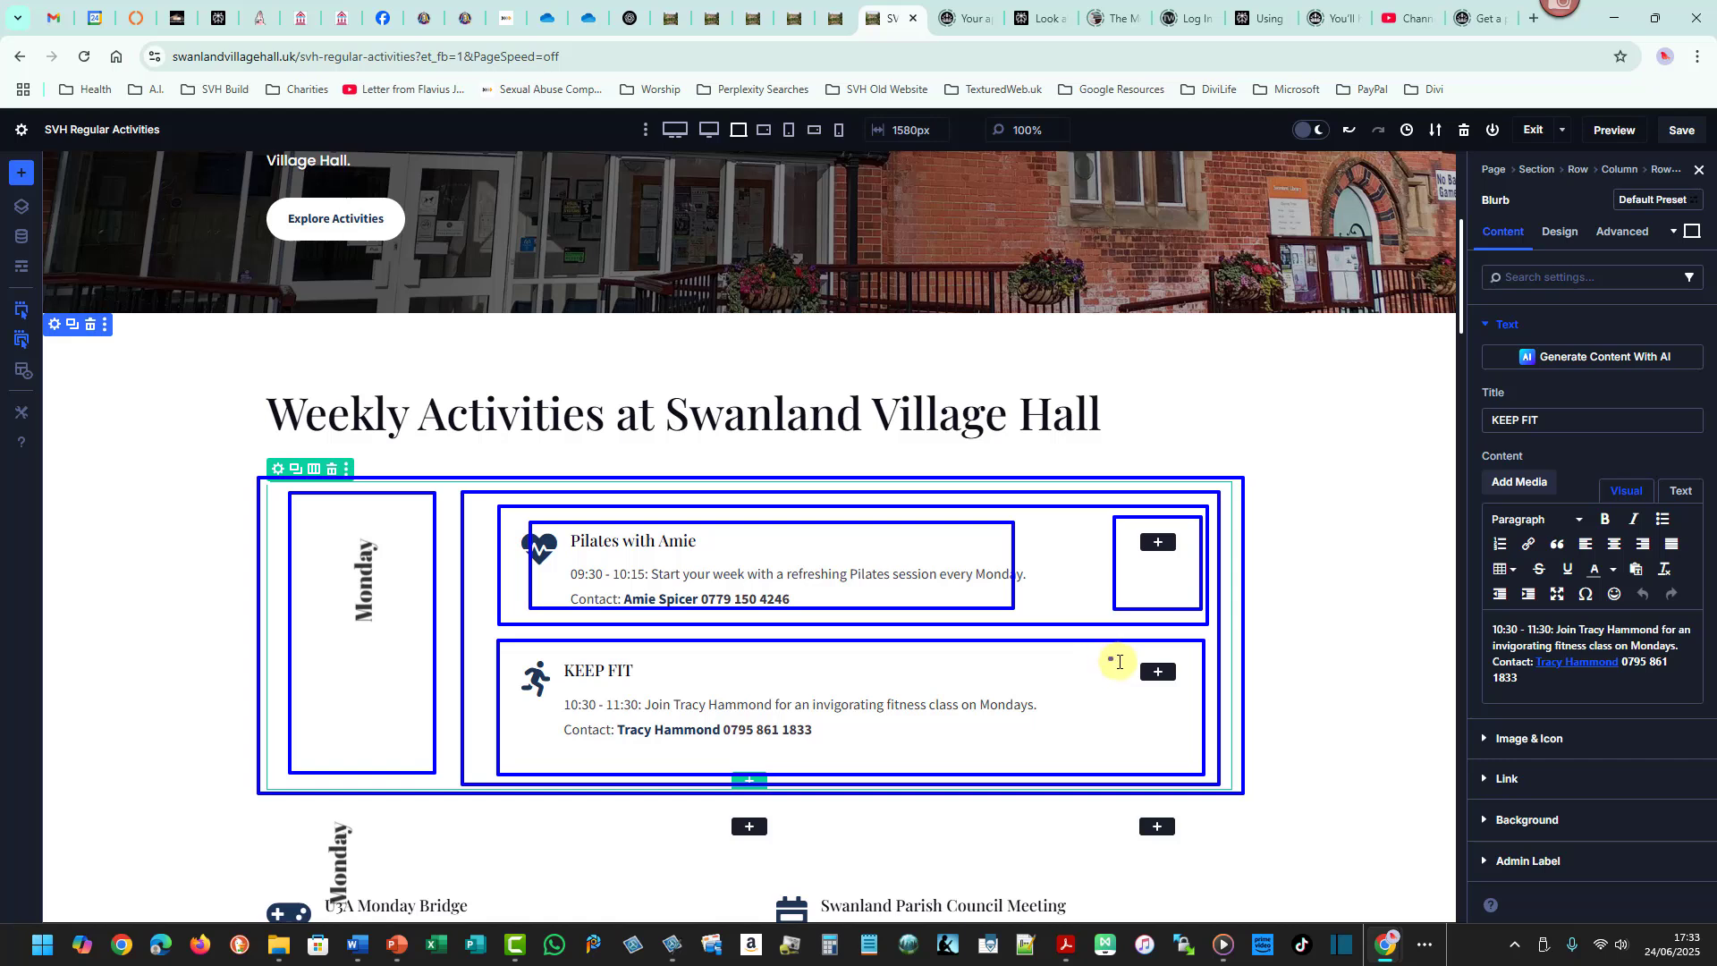
{"action": "left_click_drag", "start_coordinate": [1111, 658], "coordinate": [1207, 748]}
{"action": "left_click_drag", "start_coordinate": [506, 646], "coordinate": [1037, 758]}
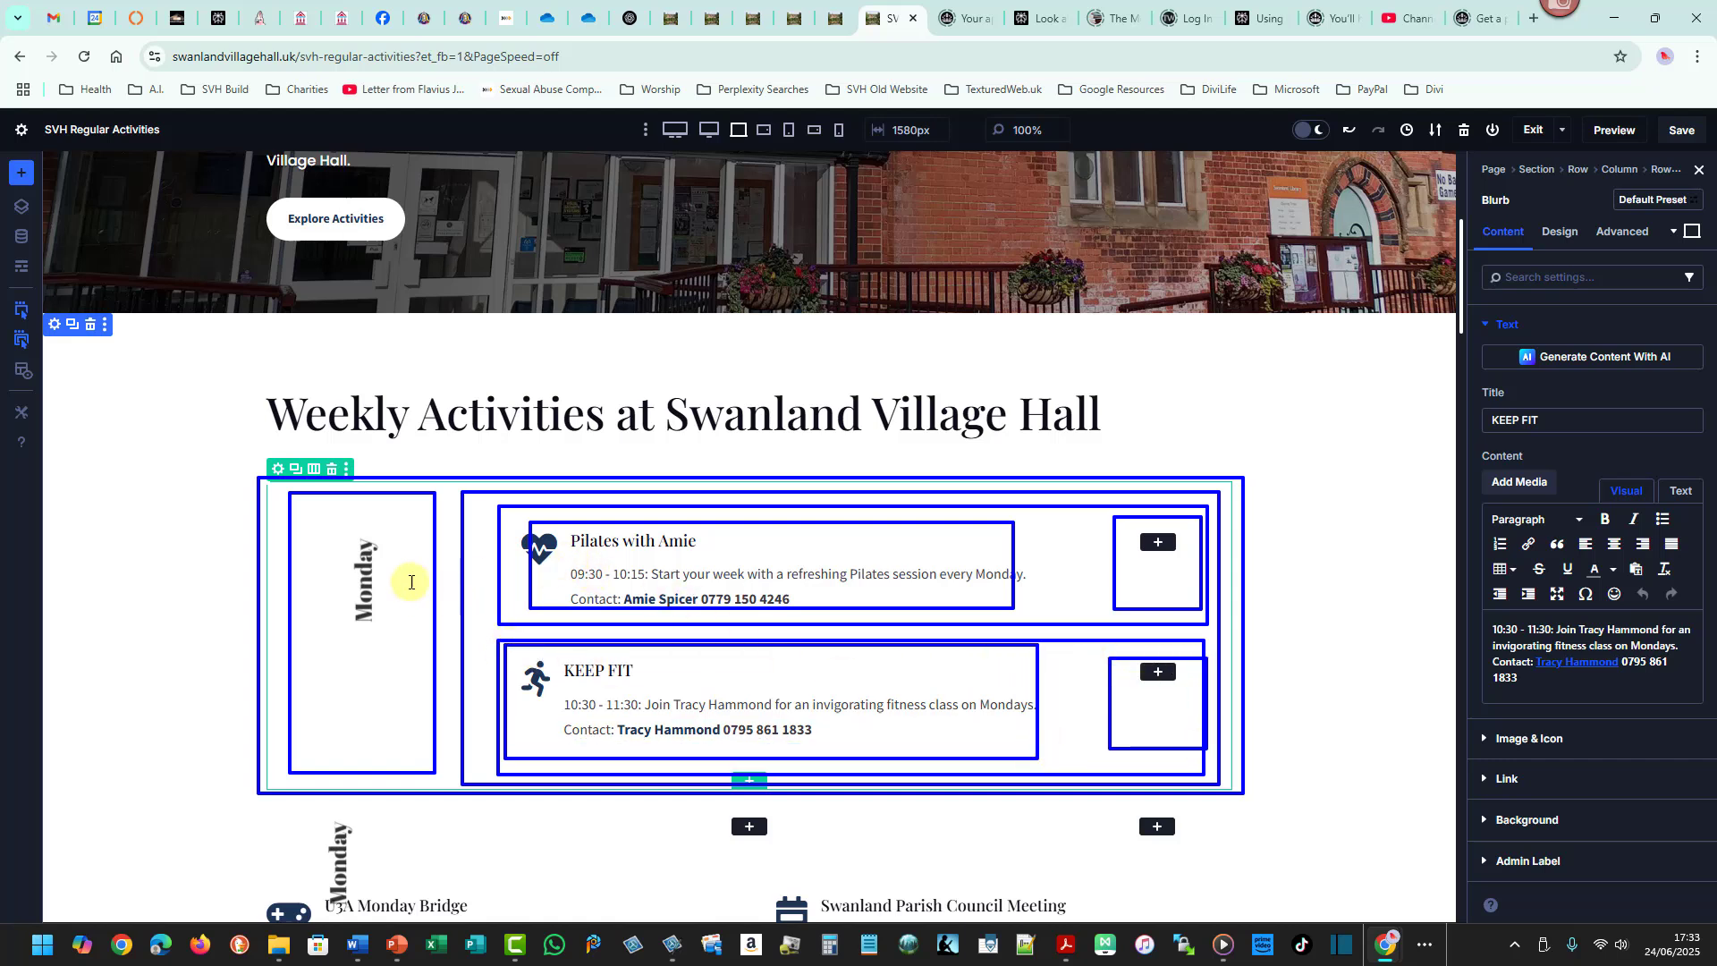
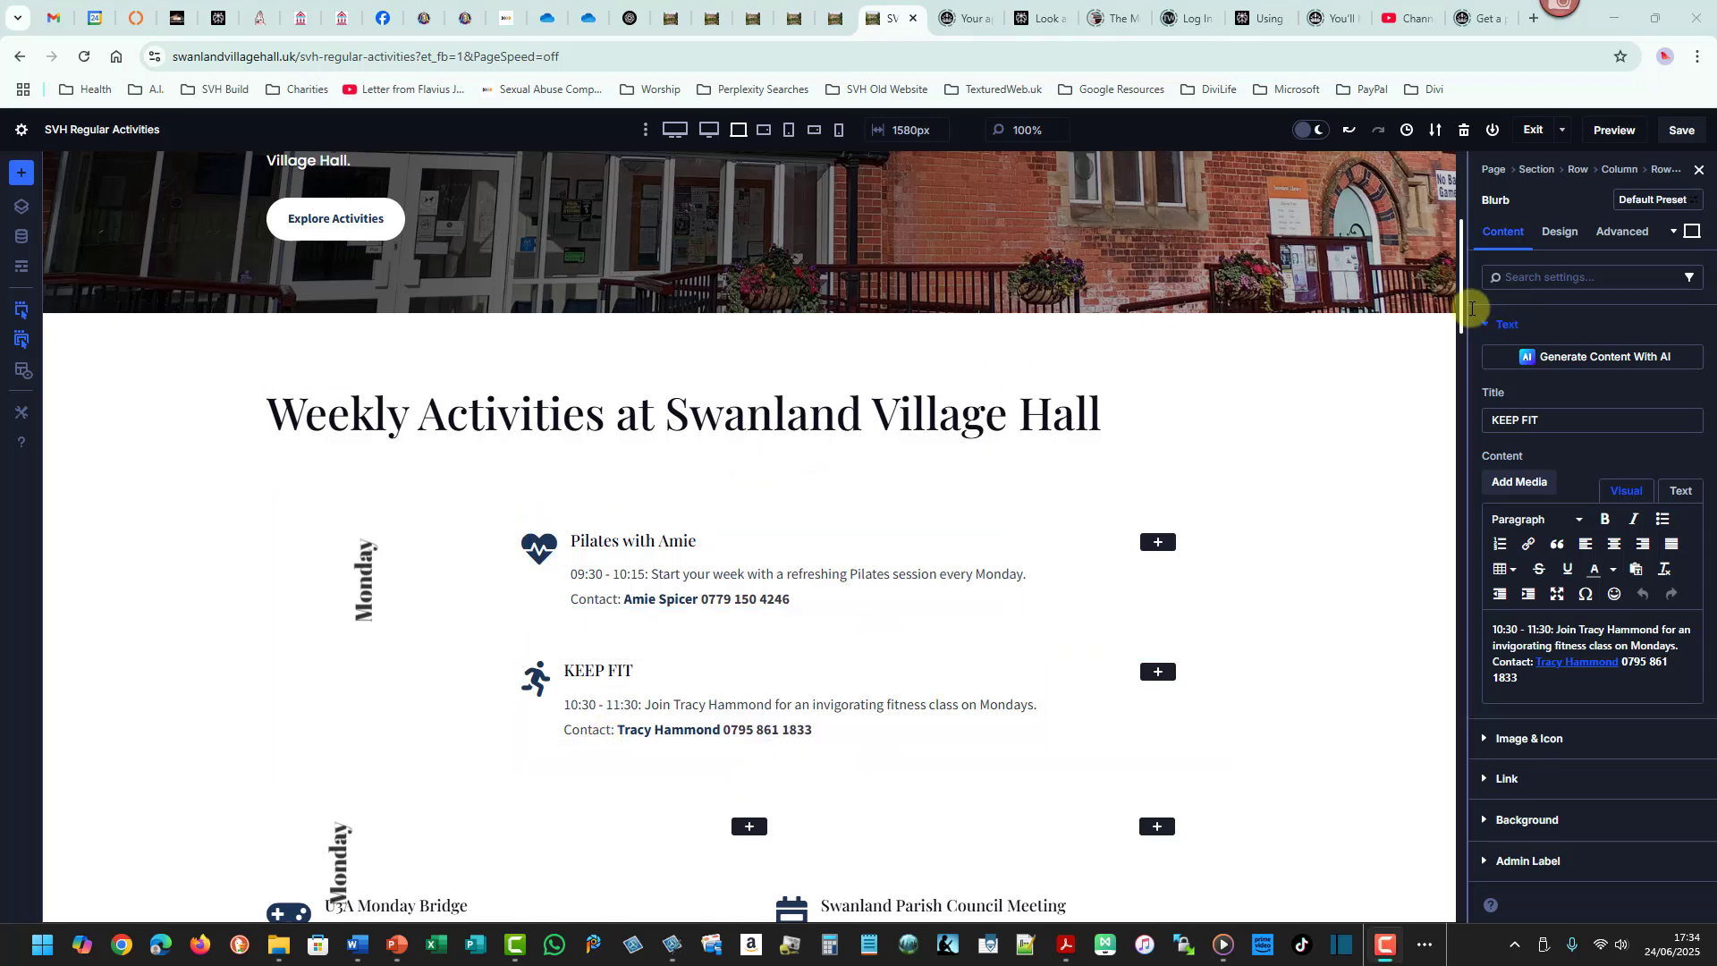
- Delete the leftover Monday heading copy and remove its empty row below the Monday block
{"action": "left_click_drag", "start_coordinate": [1465, 311], "coordinate": [1456, 335]}
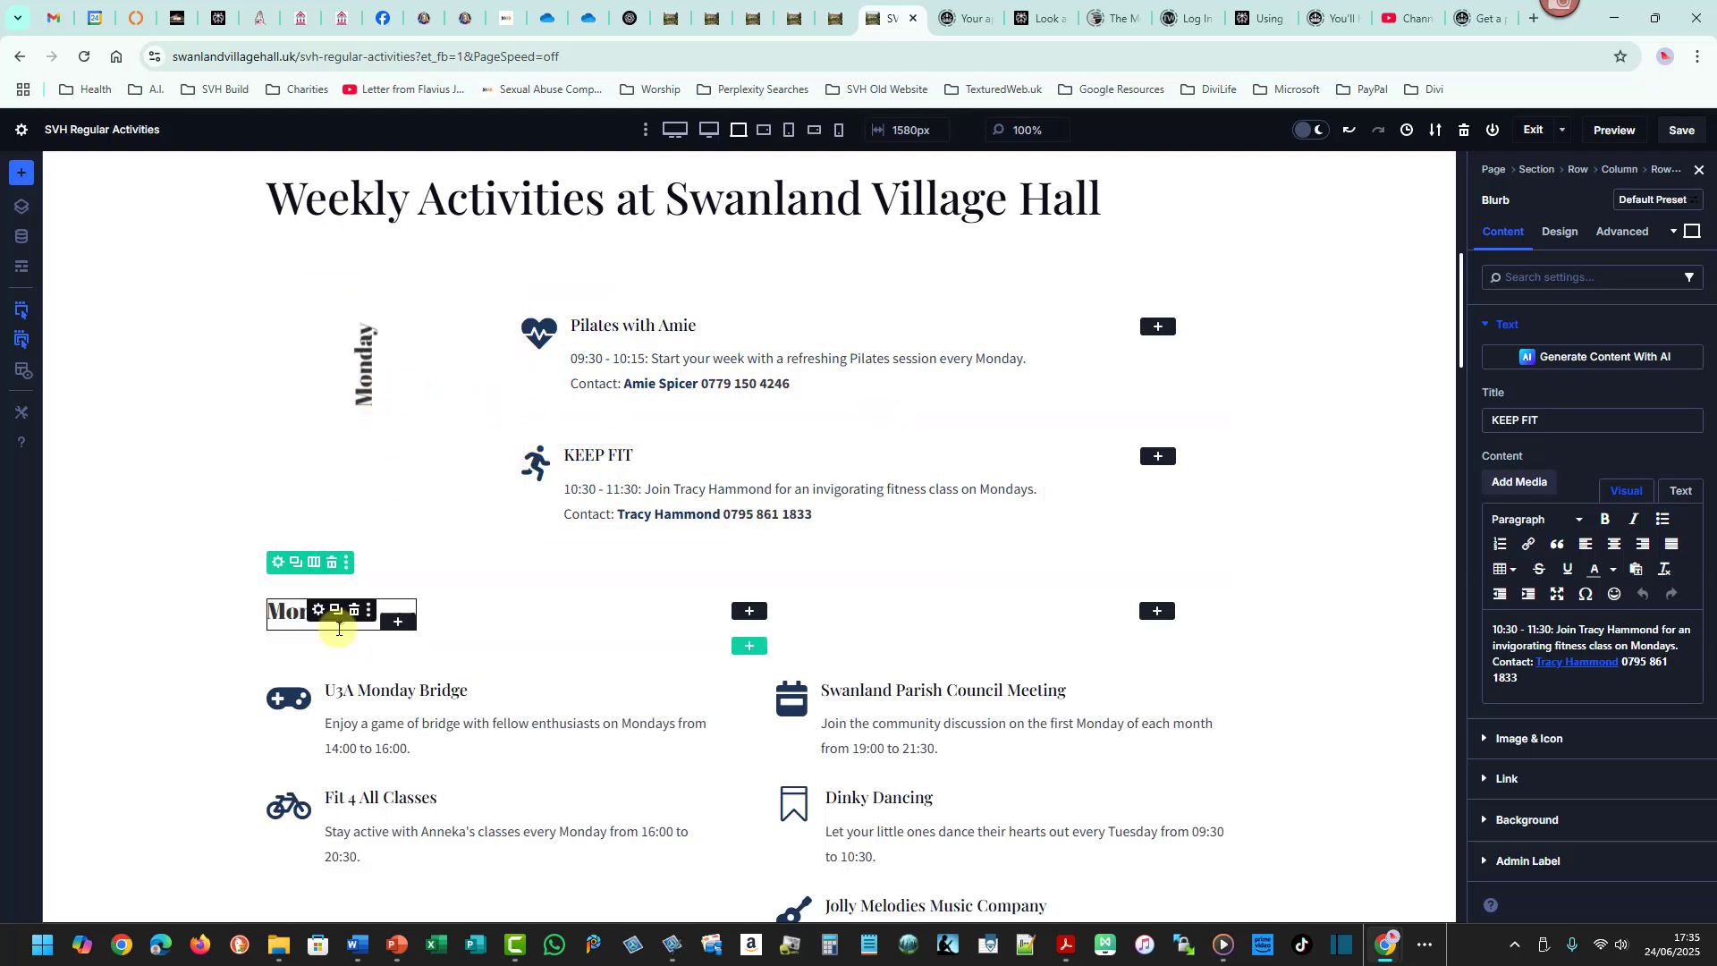
{"action": "left_click", "coordinate": [354, 610]}
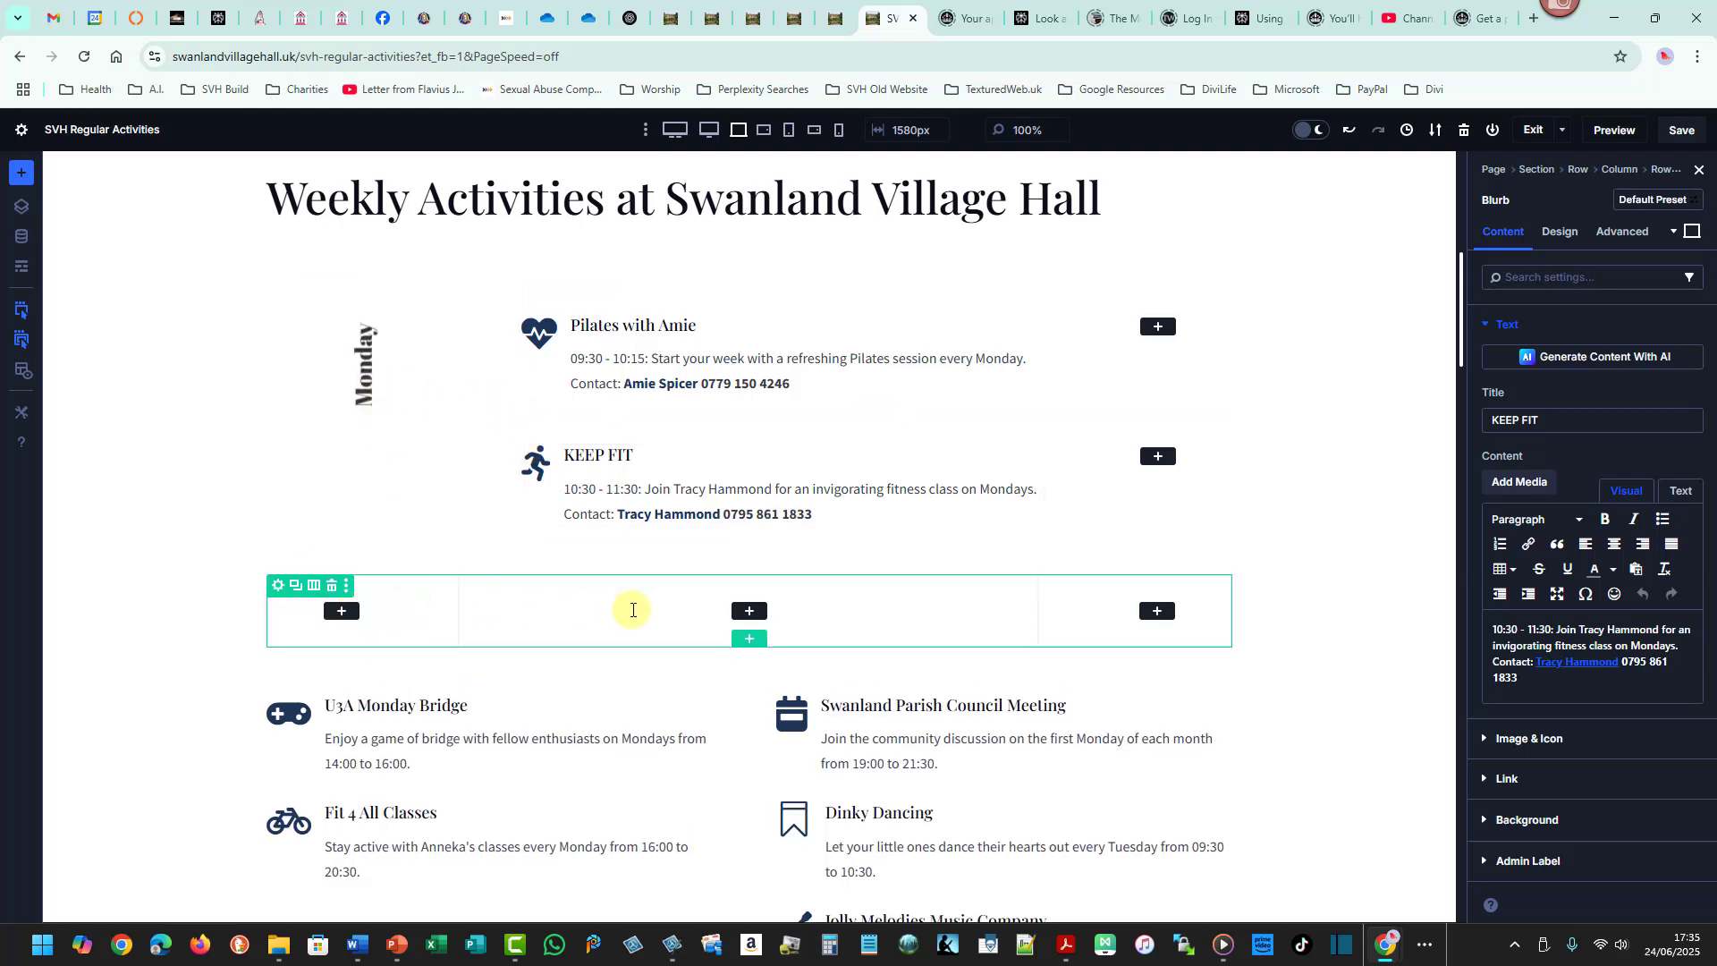
{"action": "left_click", "coordinate": [333, 586]}
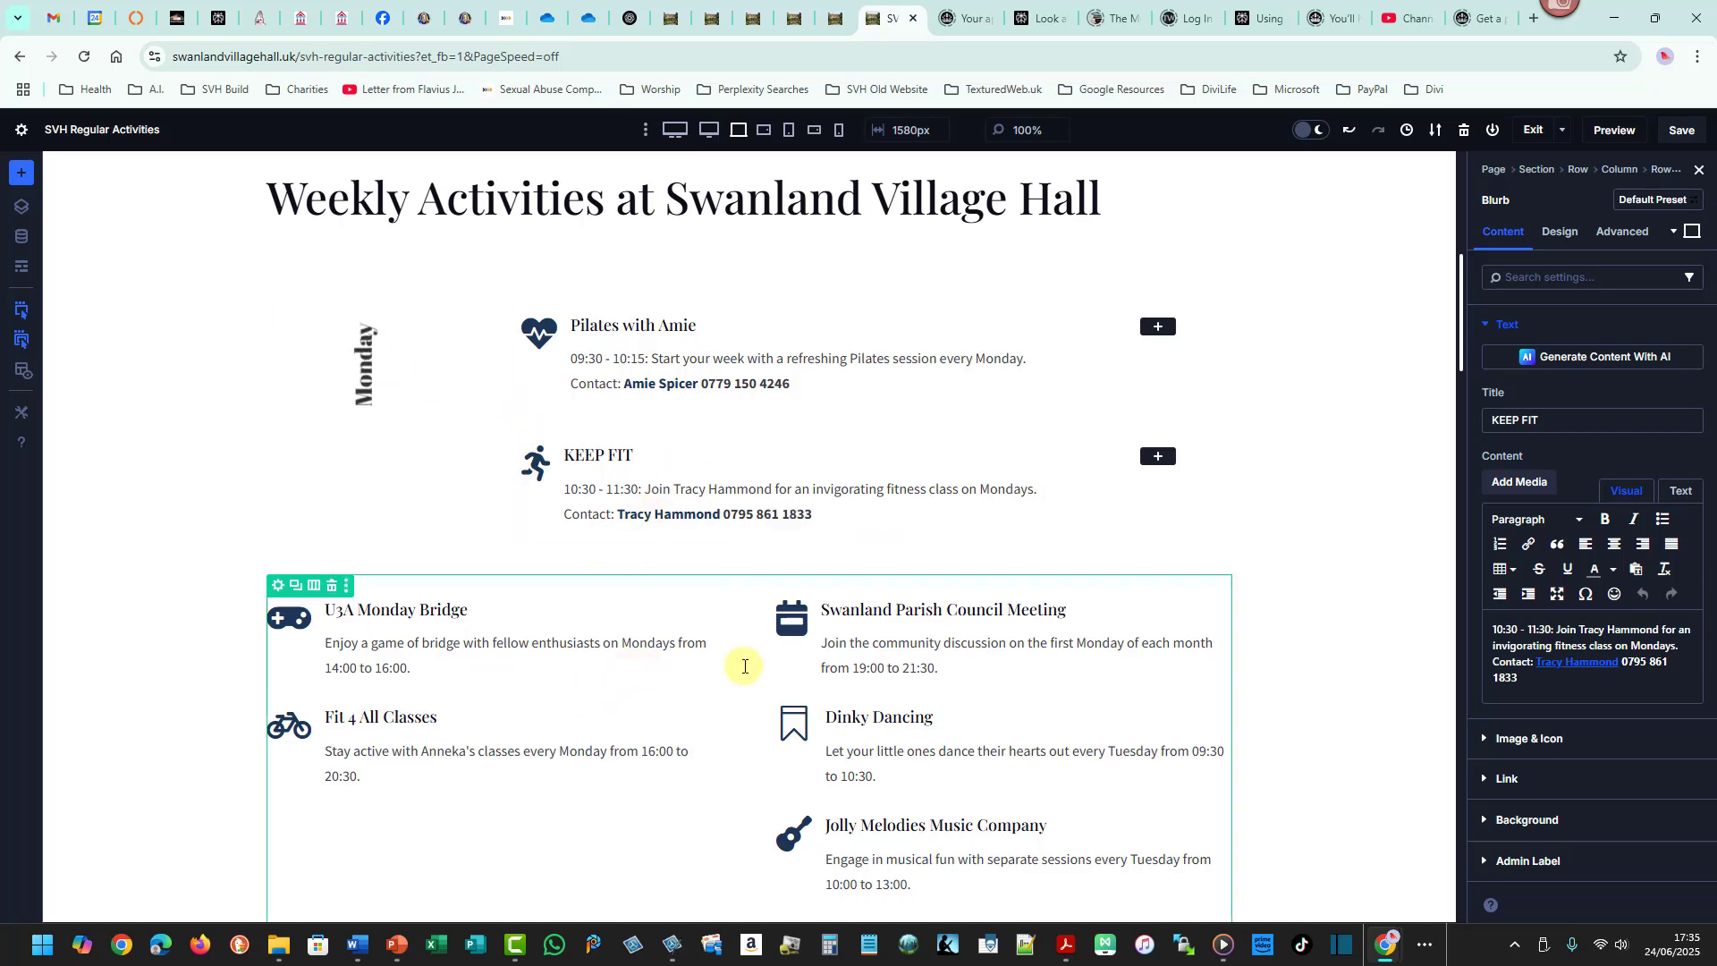
- Check the Word schedule, then duplicate the KEEP FIT nested row three times
{"action": "key", "text": "alt+Tab"}
{"action": "key", "text": "alt+Tab"}
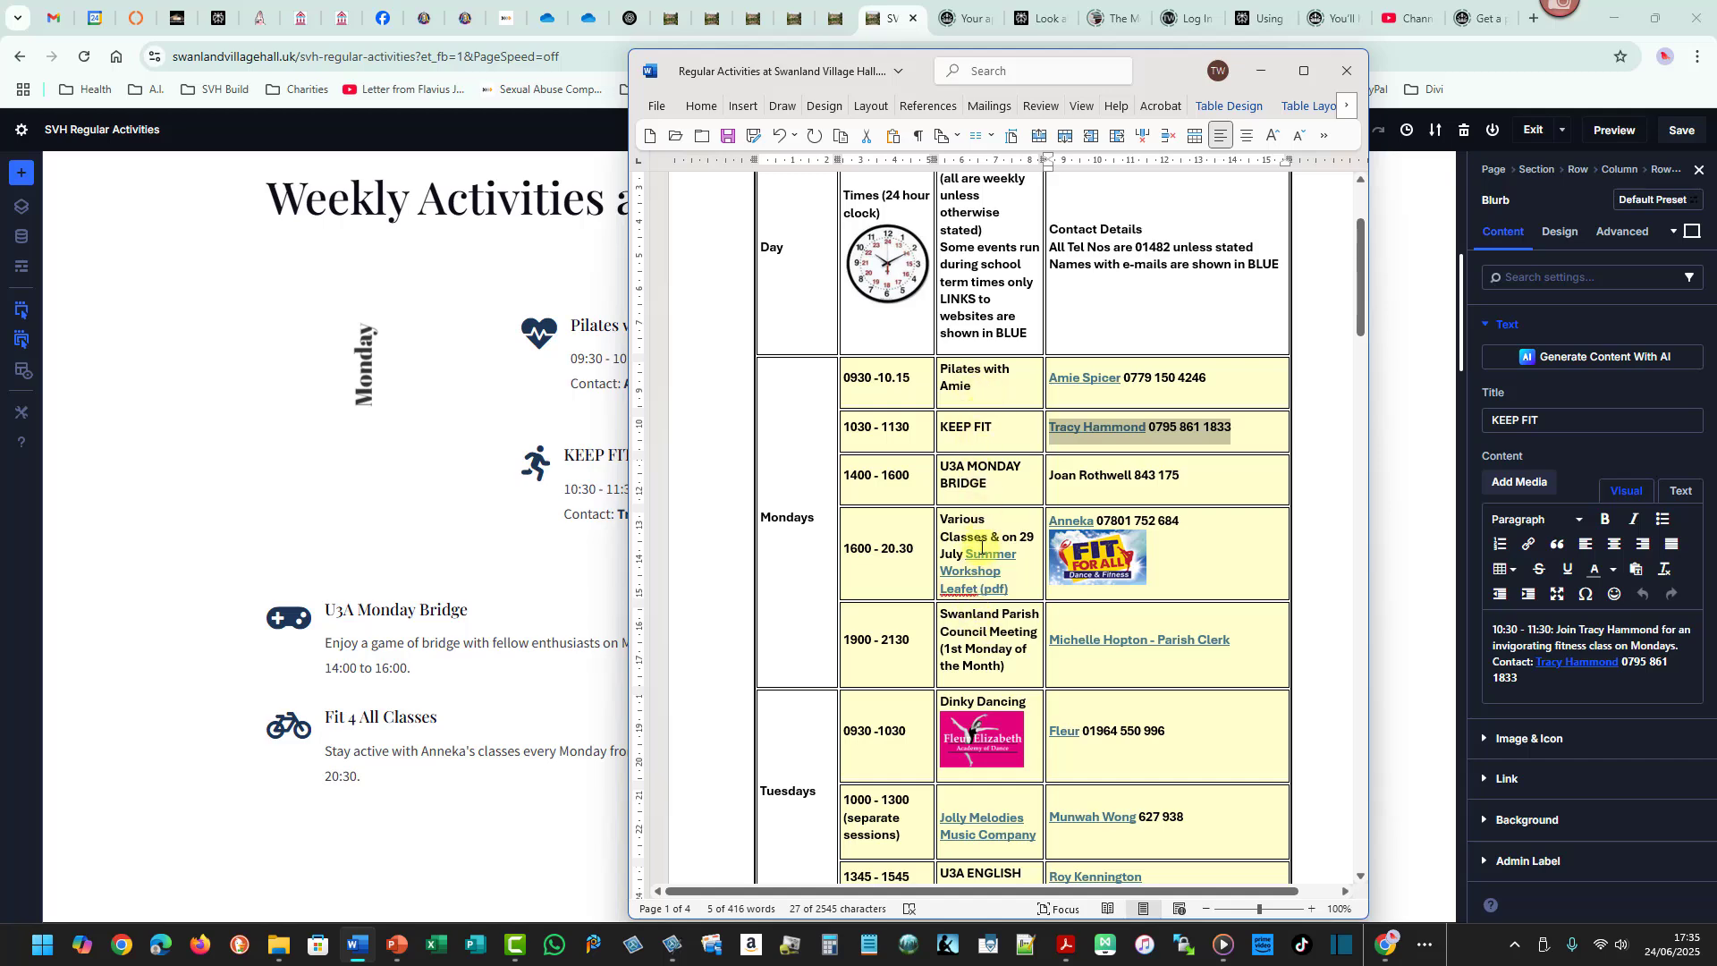
{"action": "key", "text": "alt+Tab"}
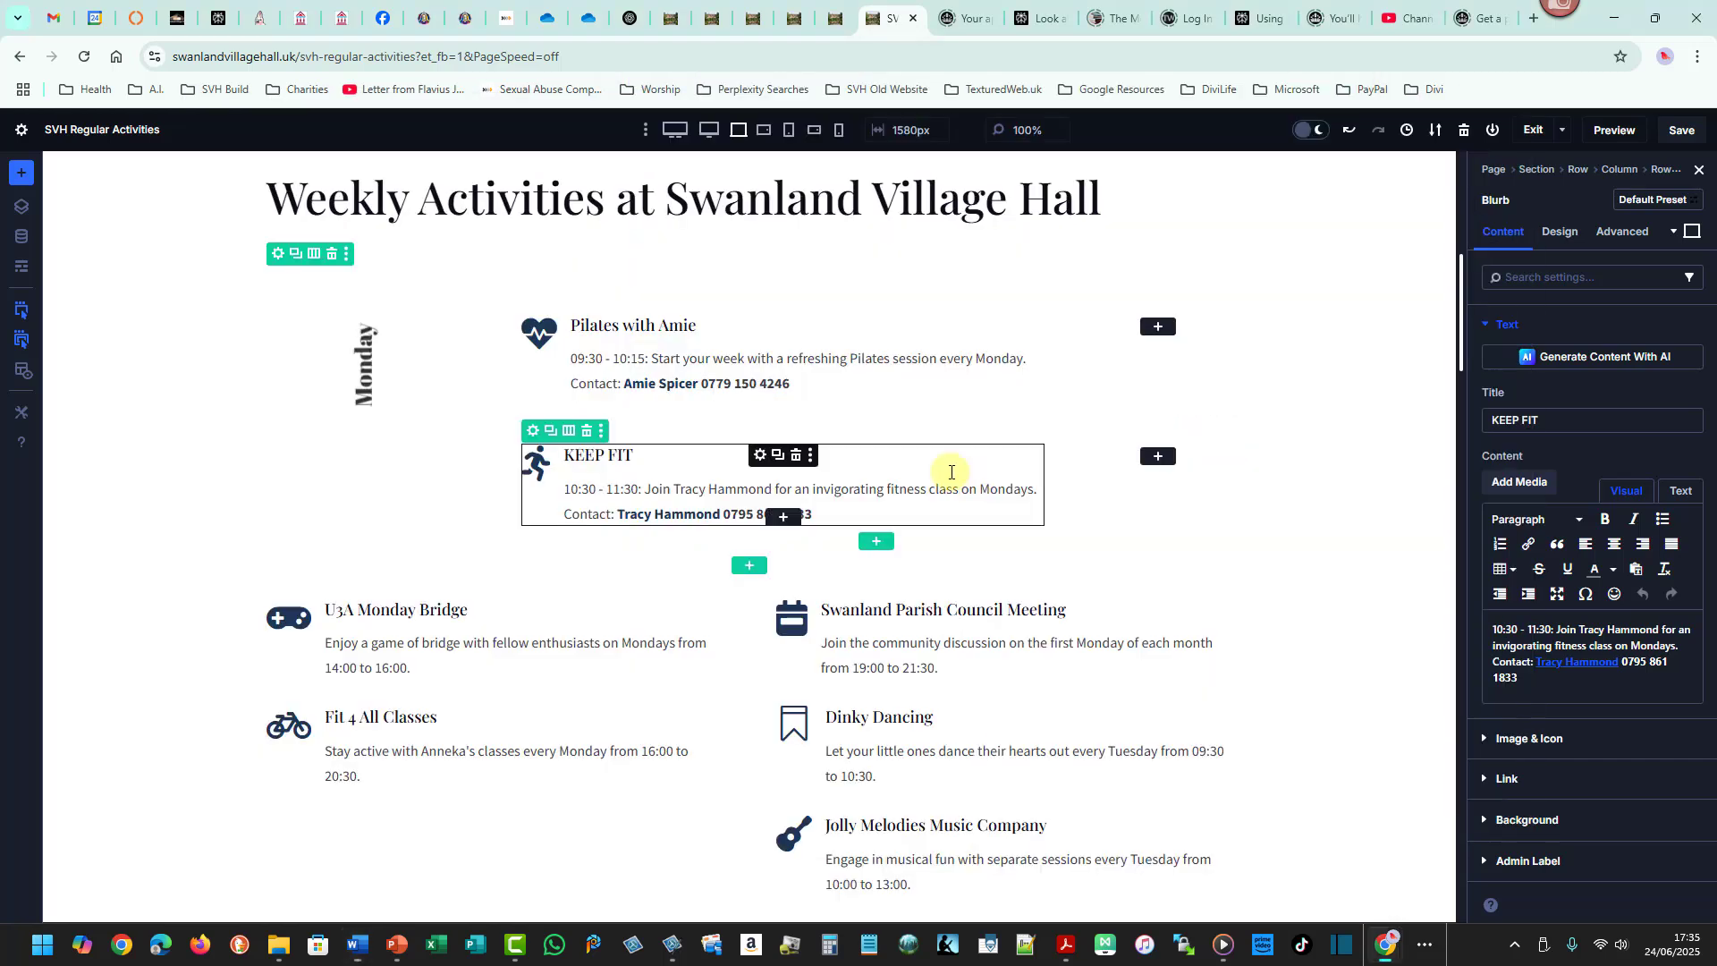
{"action": "left_click", "coordinate": [552, 431]}
{"action": "left_click", "coordinate": [552, 430]}
{"action": "left_click", "coordinate": [552, 430]}
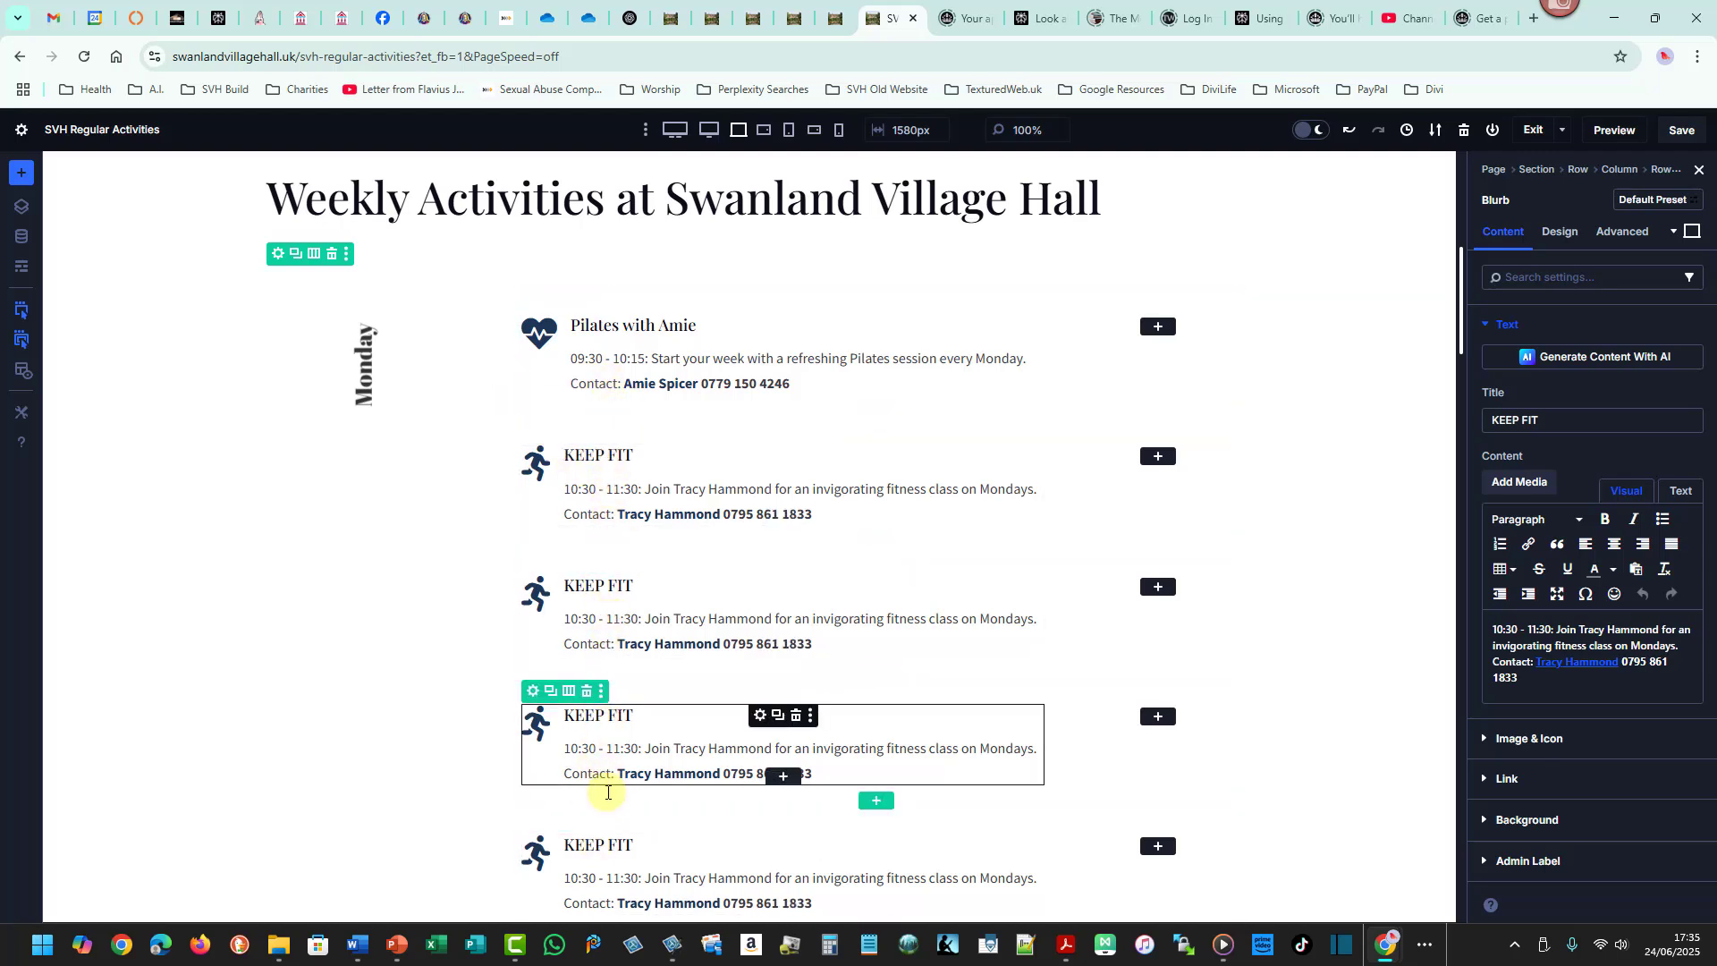
- Copy the U3A Monday Bridge contact's name and phone number from the Word schedule
{"action": "left_click_drag", "start_coordinate": [1462, 333], "coordinate": [1462, 352]}
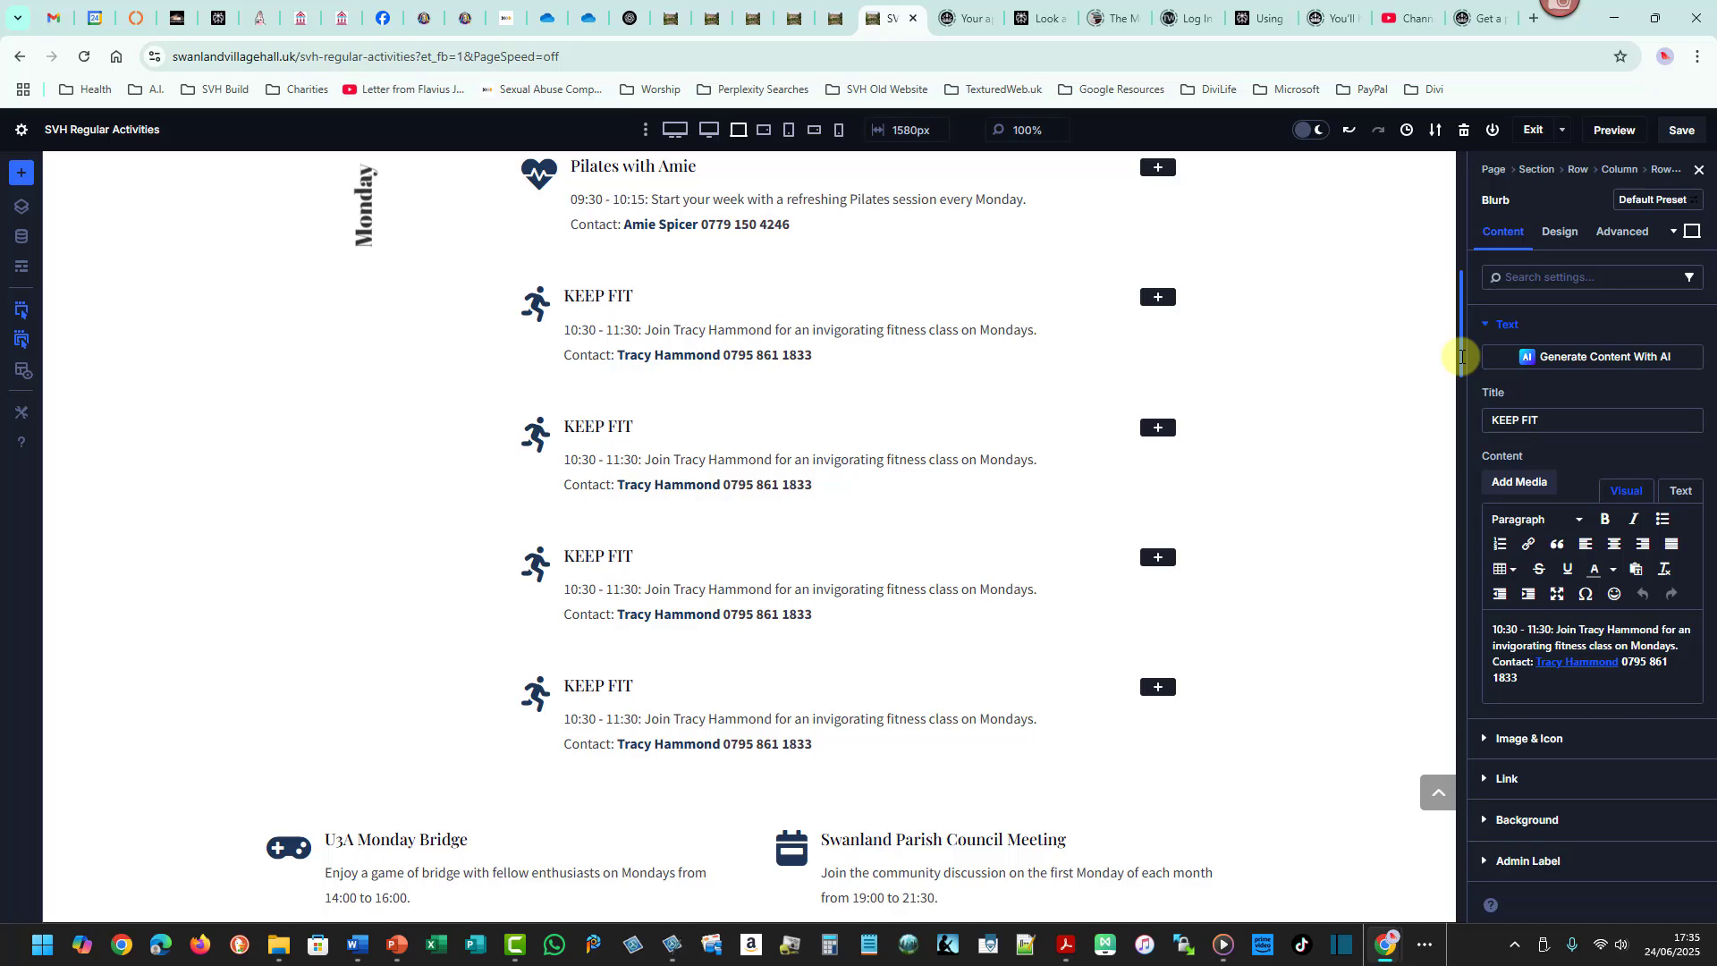
{"action": "key", "text": "alt+Tab"}
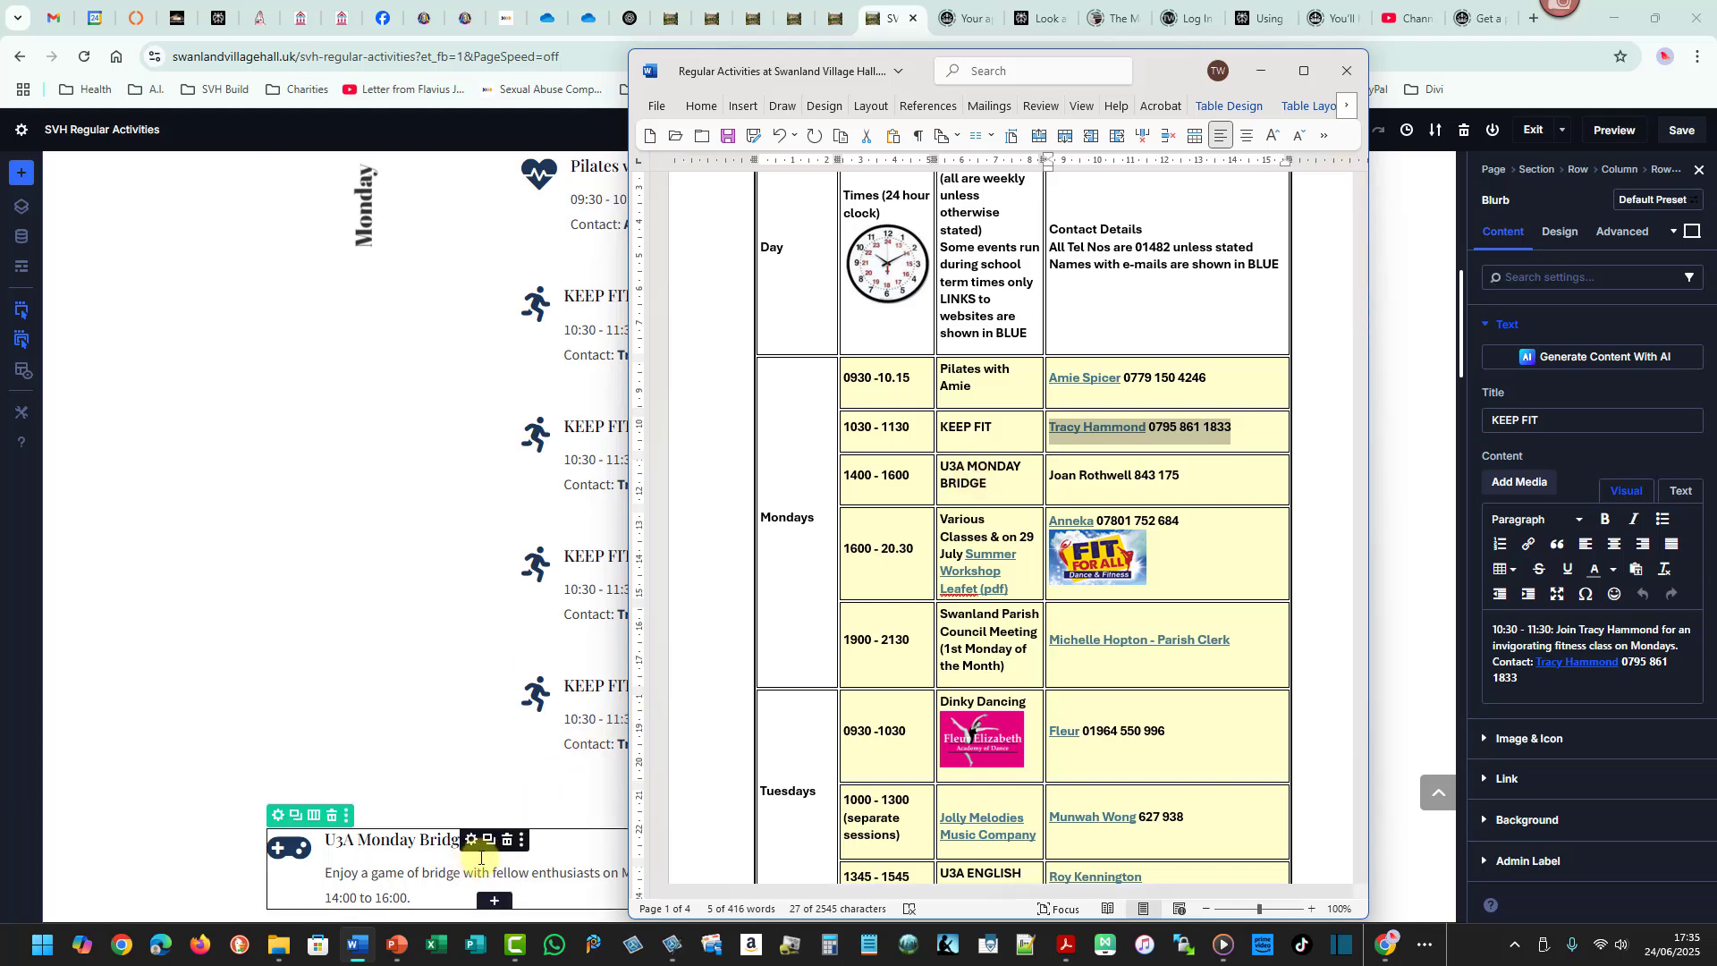
{"action": "left_click", "coordinate": [1059, 475]}
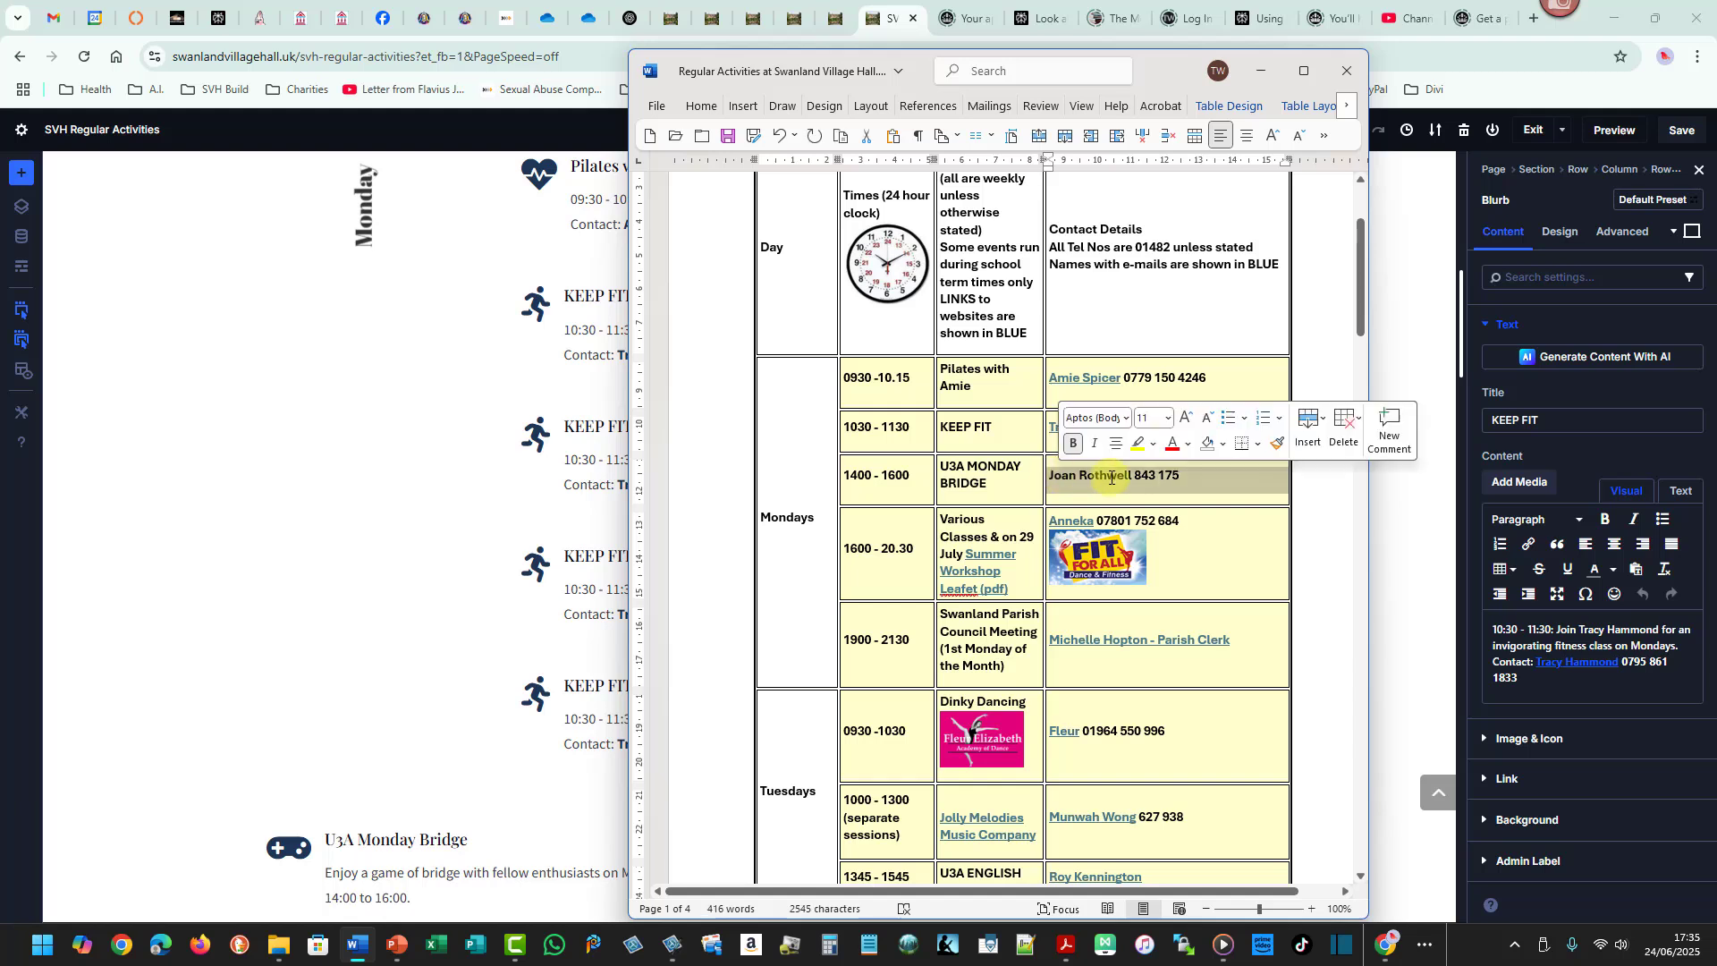
{"action": "left_click_drag", "start_coordinate": [1158, 475], "coordinate": [1179, 475]}
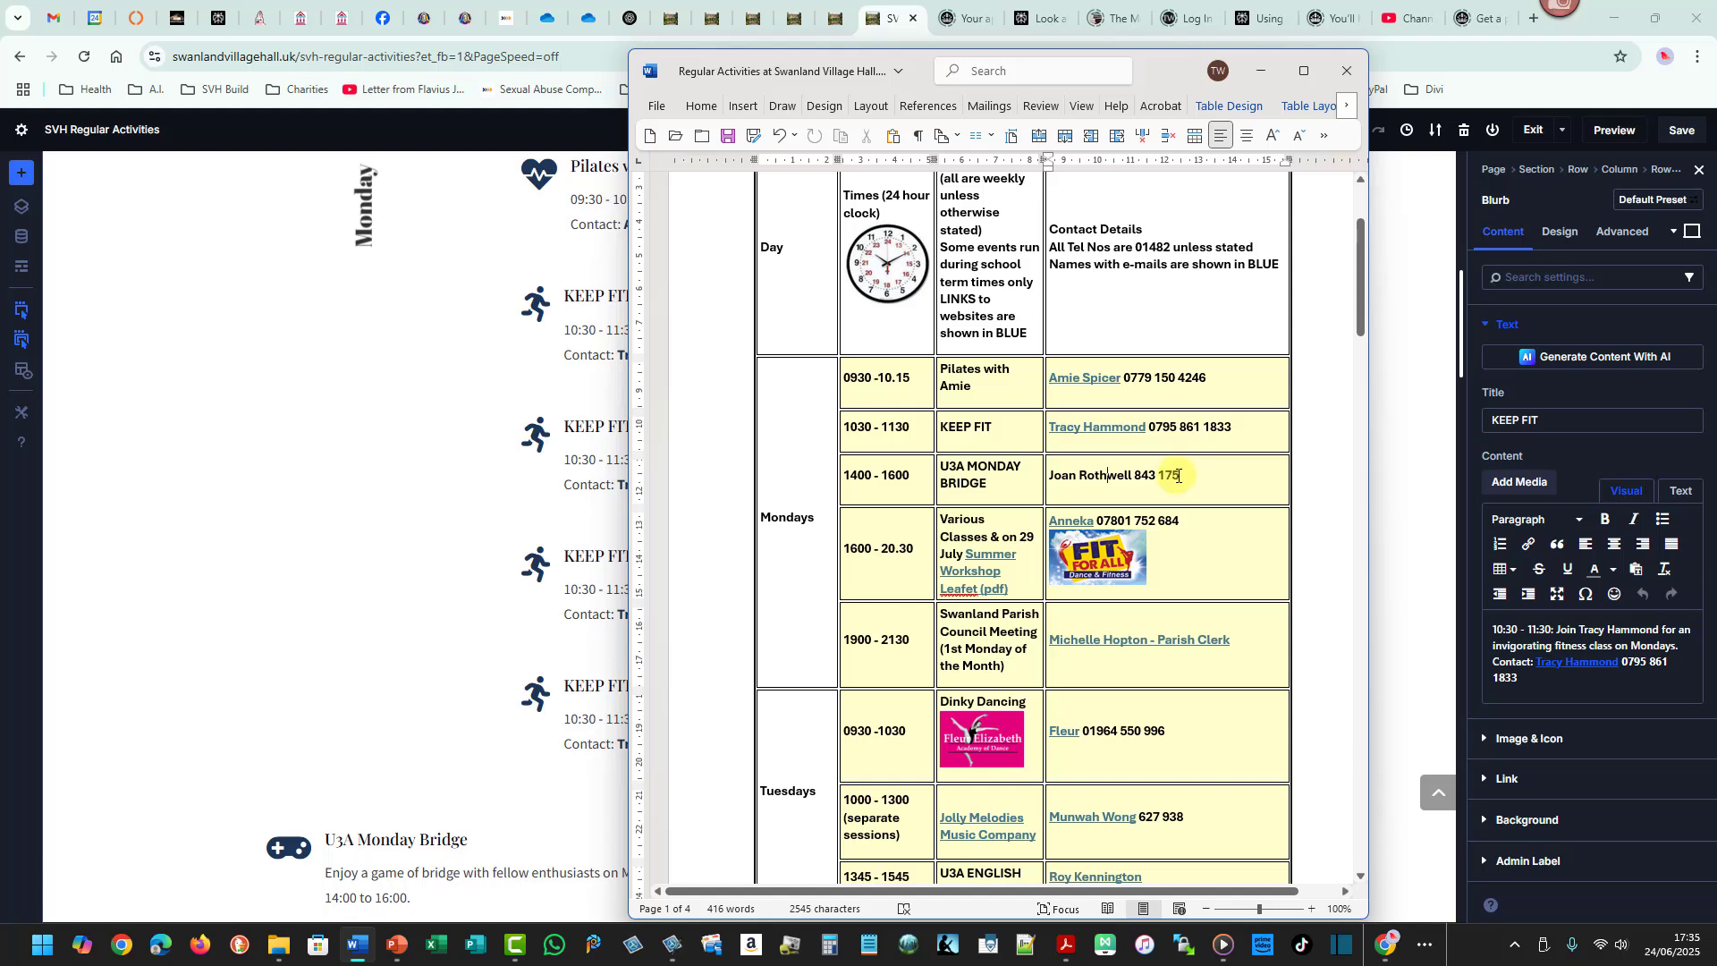
{"action": "left_click_drag", "start_coordinate": [1169, 474], "coordinate": [1066, 475]}
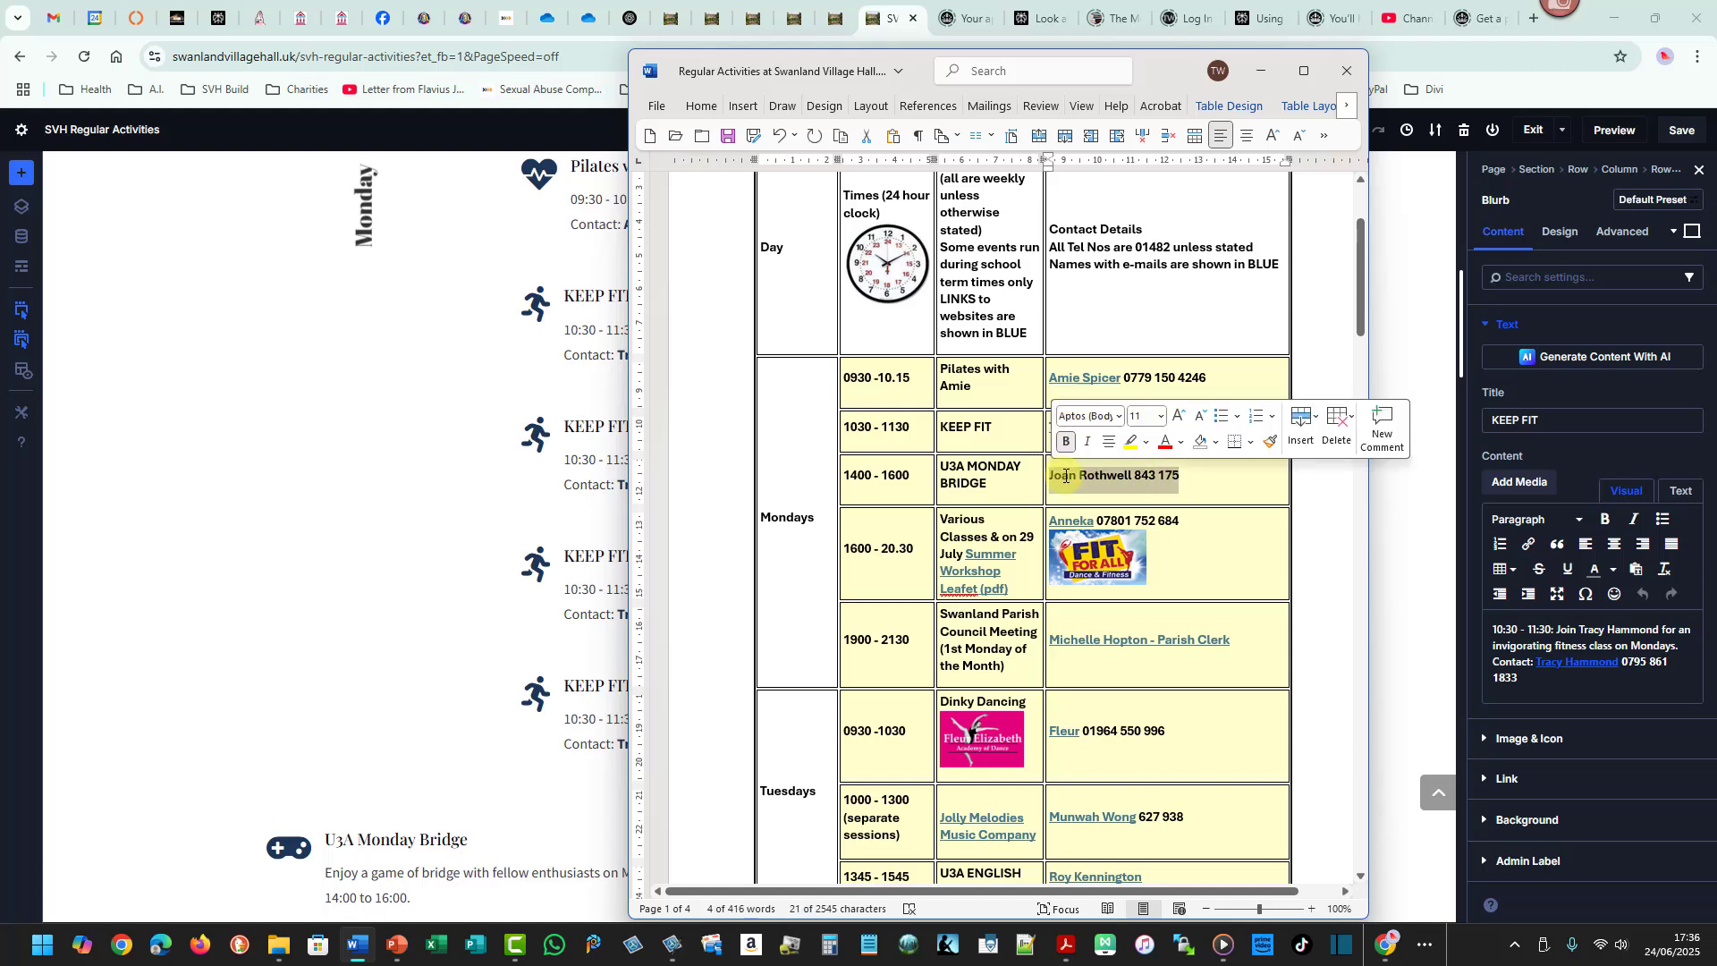
{"action": "right_click", "coordinate": [1066, 475]}
{"action": "left_click", "coordinate": [1109, 535]}
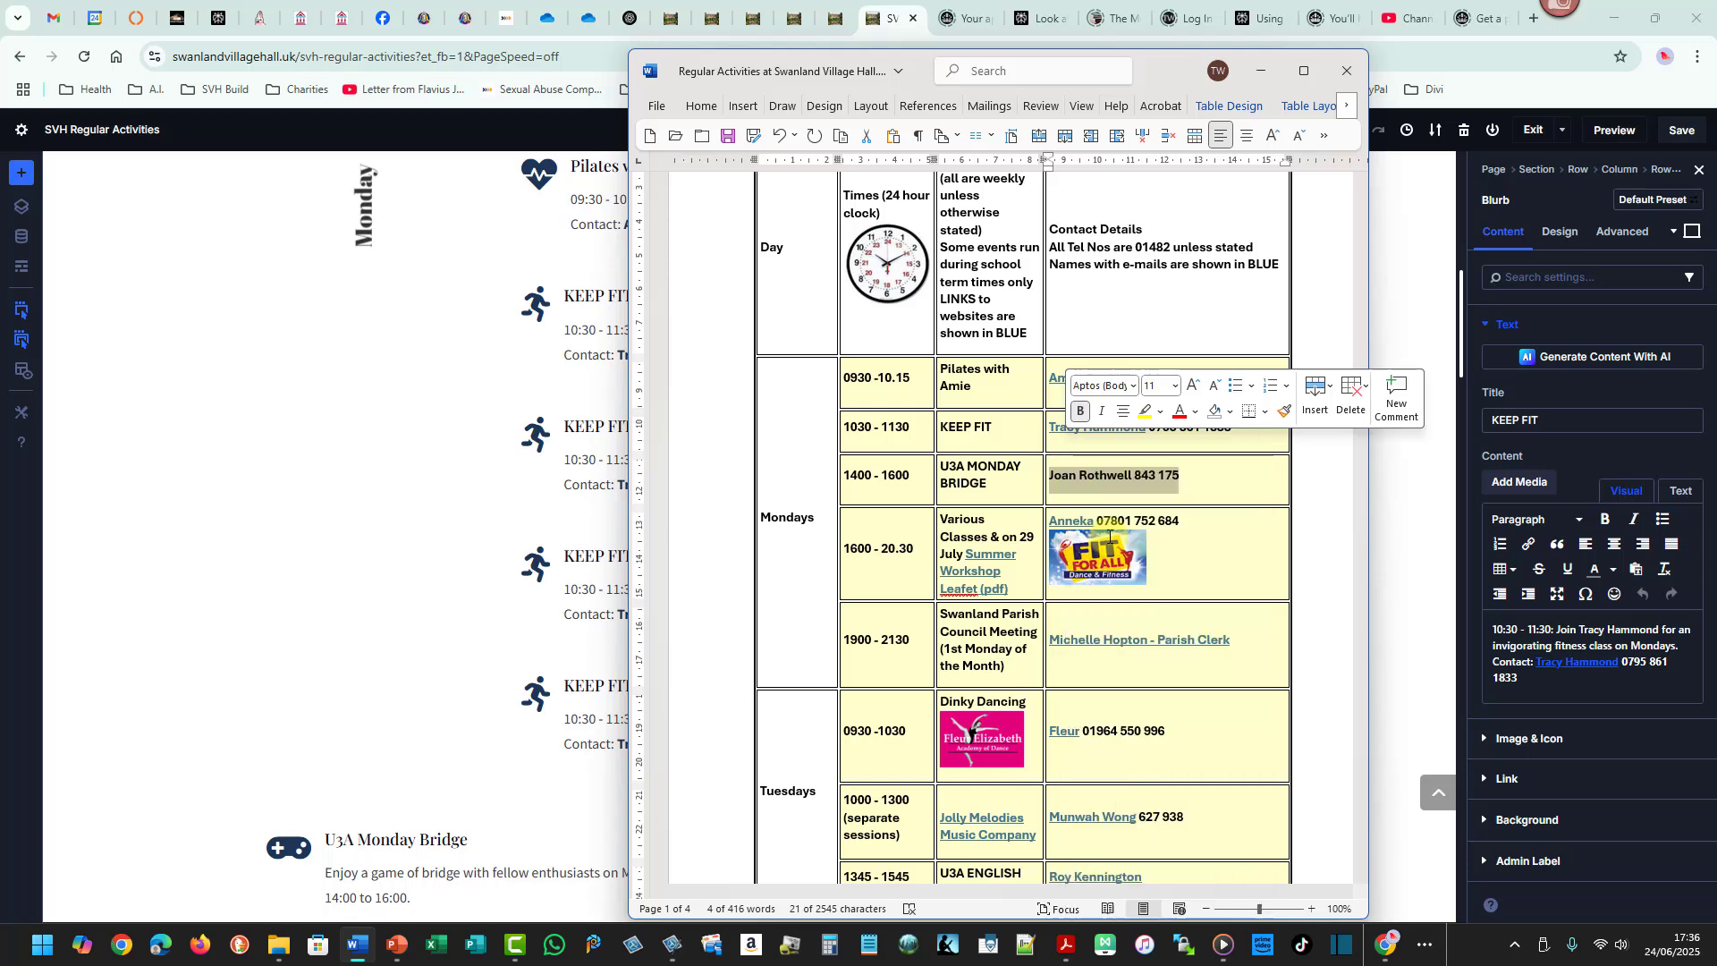
{"action": "left_click", "coordinate": [1261, 70]}
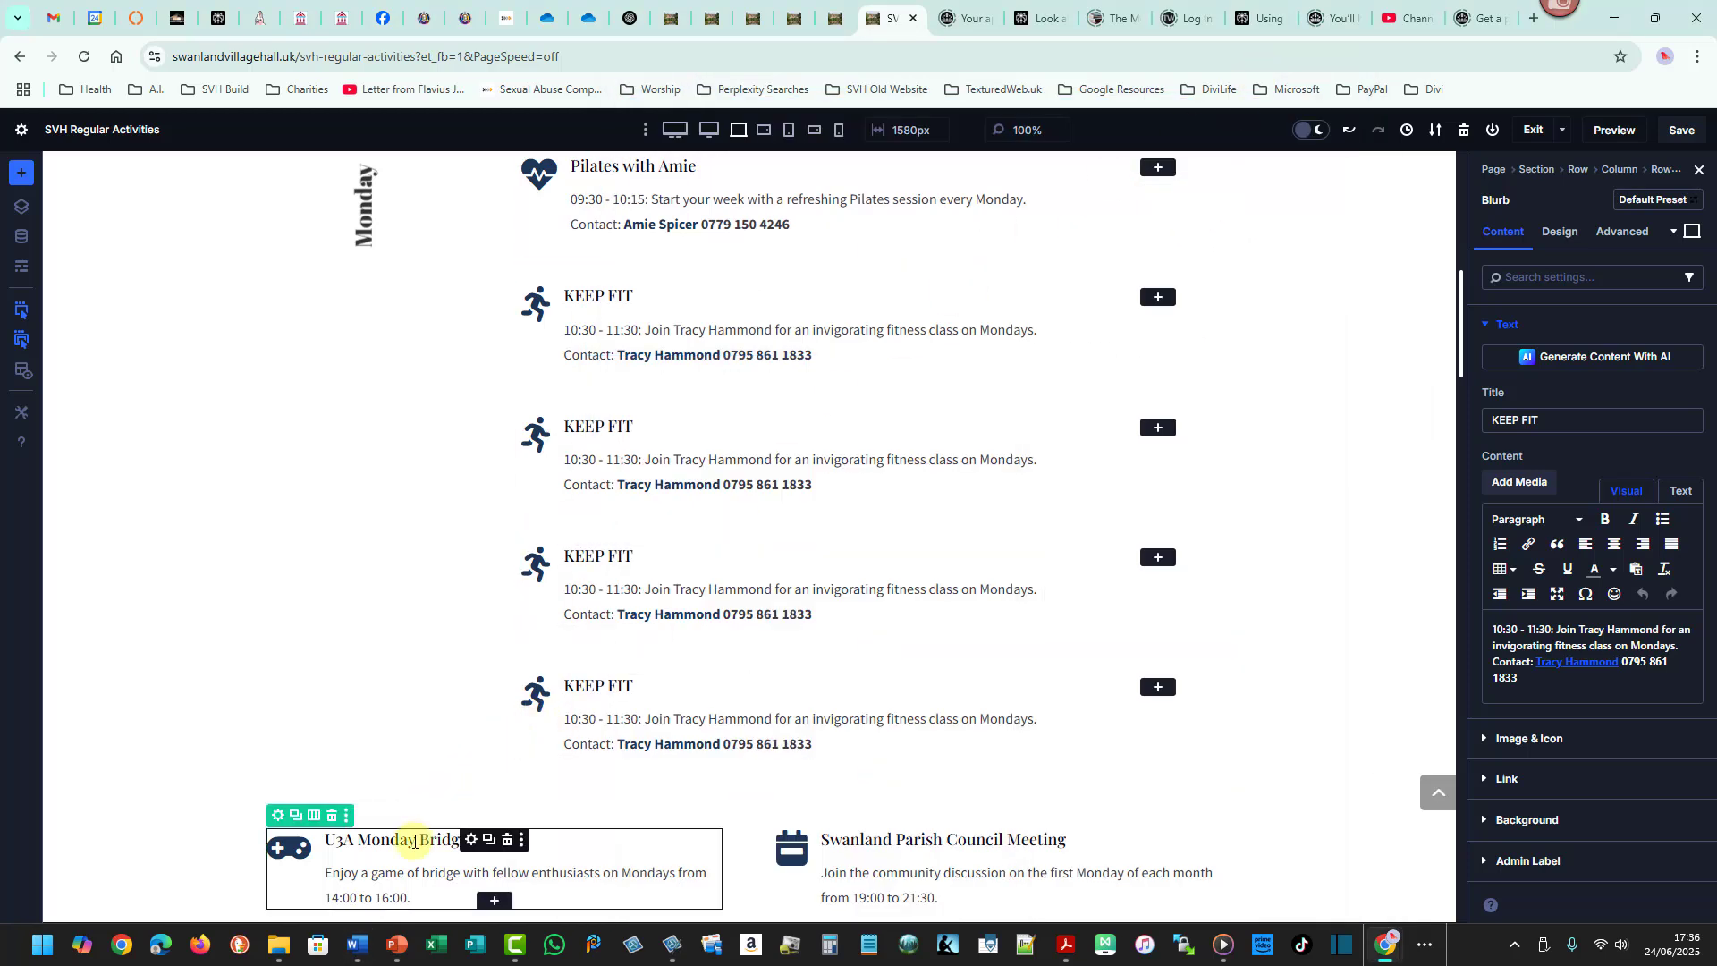
- Move the U3A Monday Bridge blurb into the second KEEP FIT copy's row and delete that row's KEEP FIT blurb
{"action": "left_click_drag", "start_coordinate": [414, 841], "coordinate": [677, 448]}
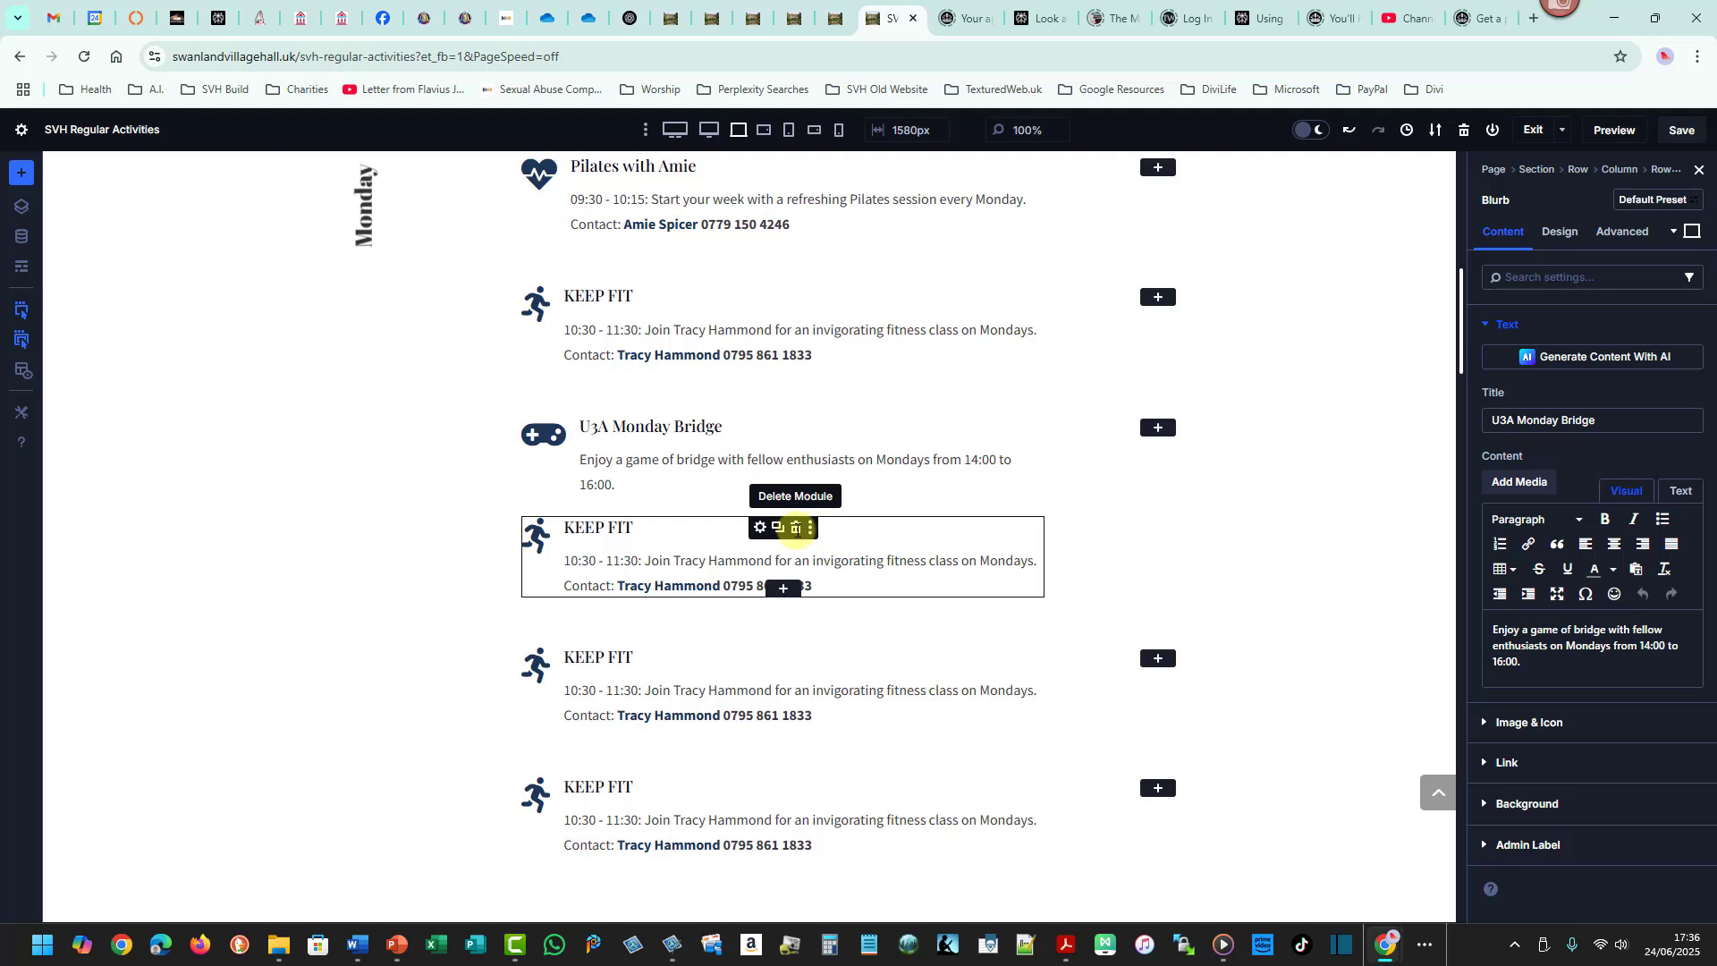
{"action": "left_click", "coordinate": [795, 528]}
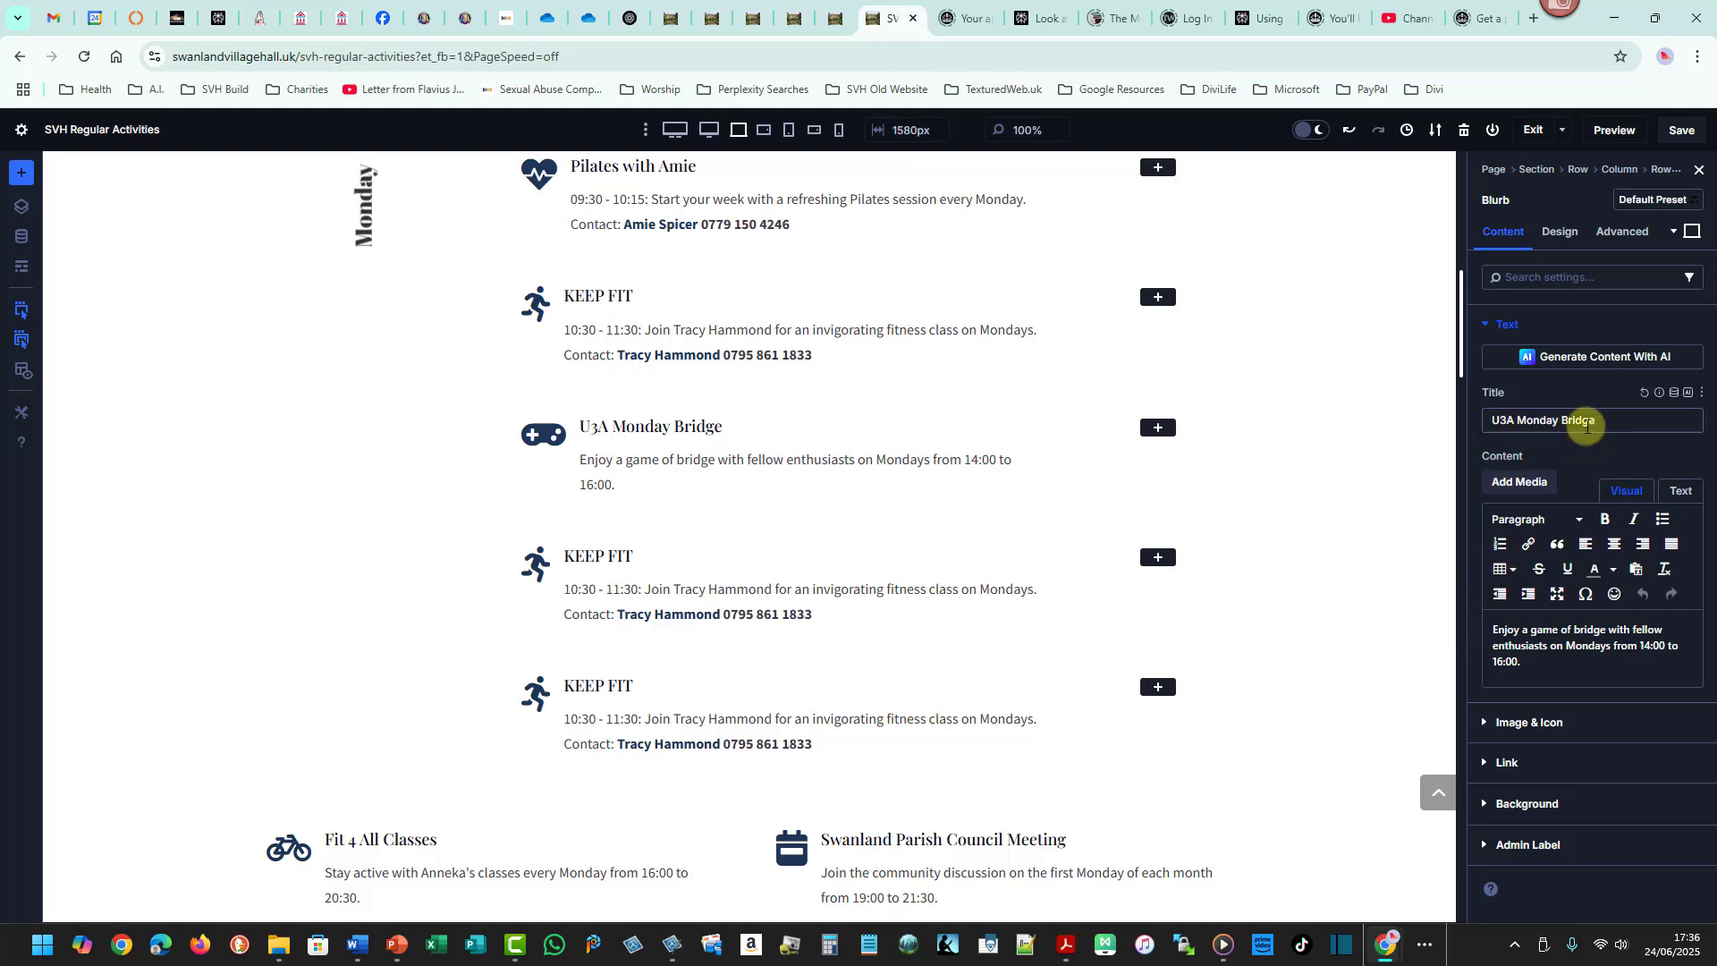
- Paste the copied contact details at the end of the U3A Monday Bridge description
{"action": "left_click", "coordinate": [1529, 661]}
{"action": "key", "text": "ctrl+v"}
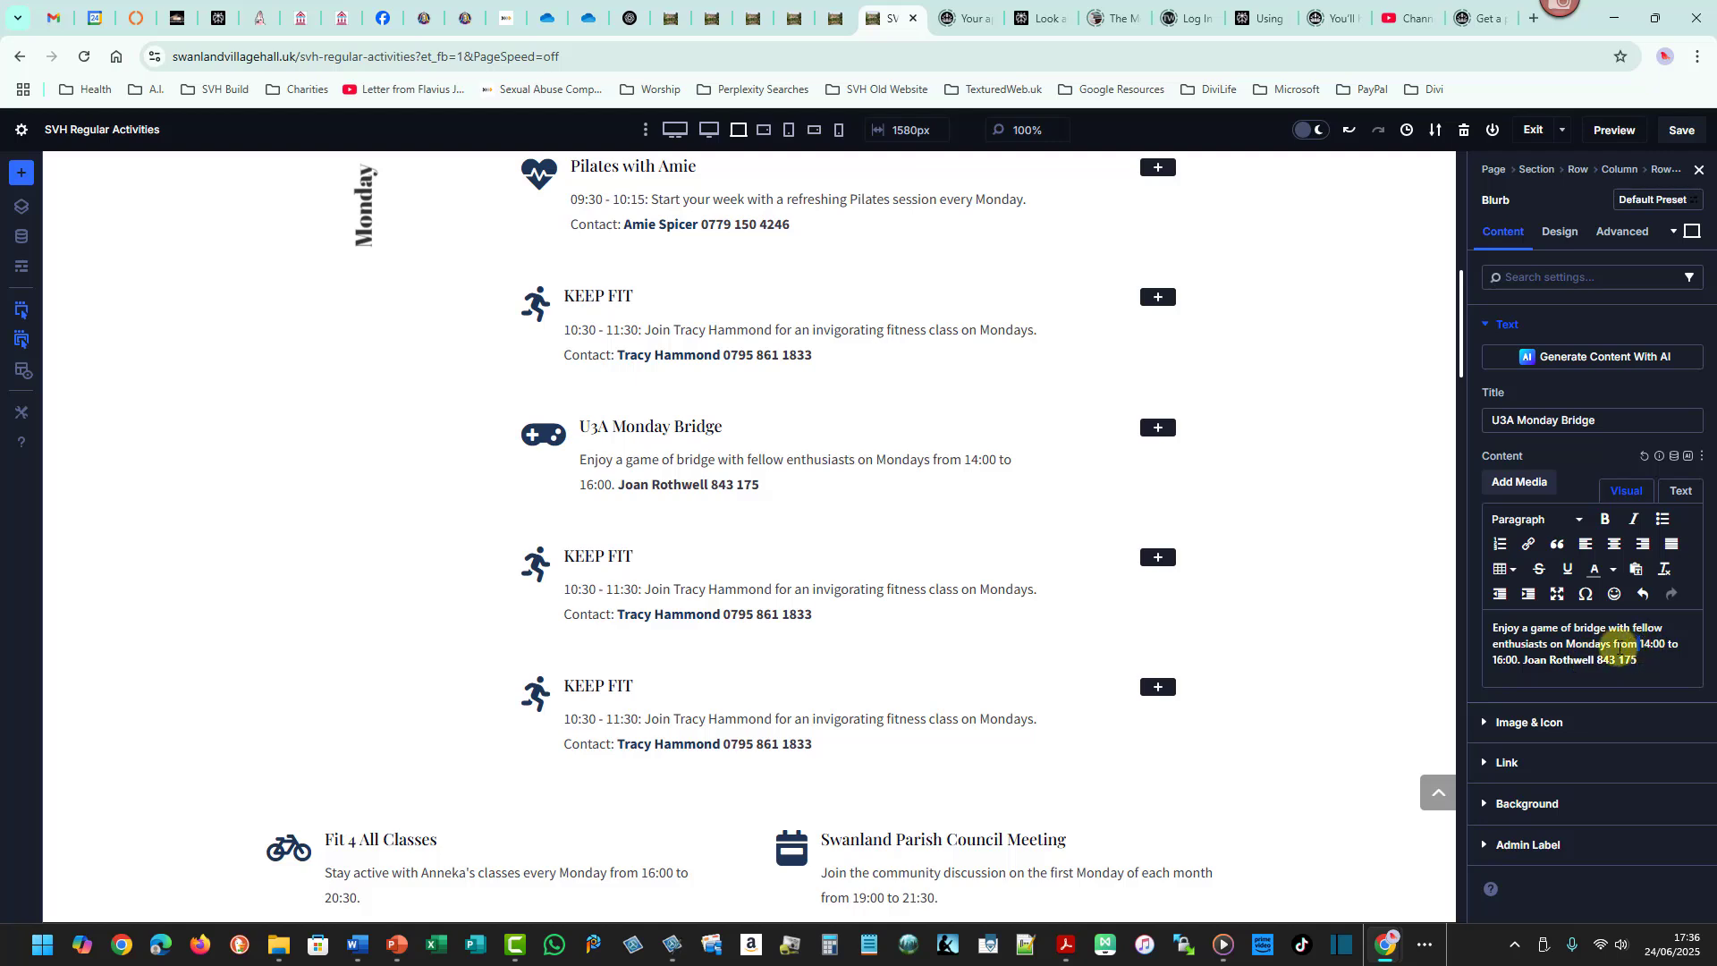
- Move the times to the start of the bridge description, formatted as "14:00 - 16:00:"
{"action": "left_click_drag", "start_coordinate": [1640, 643], "coordinate": [1519, 660]}
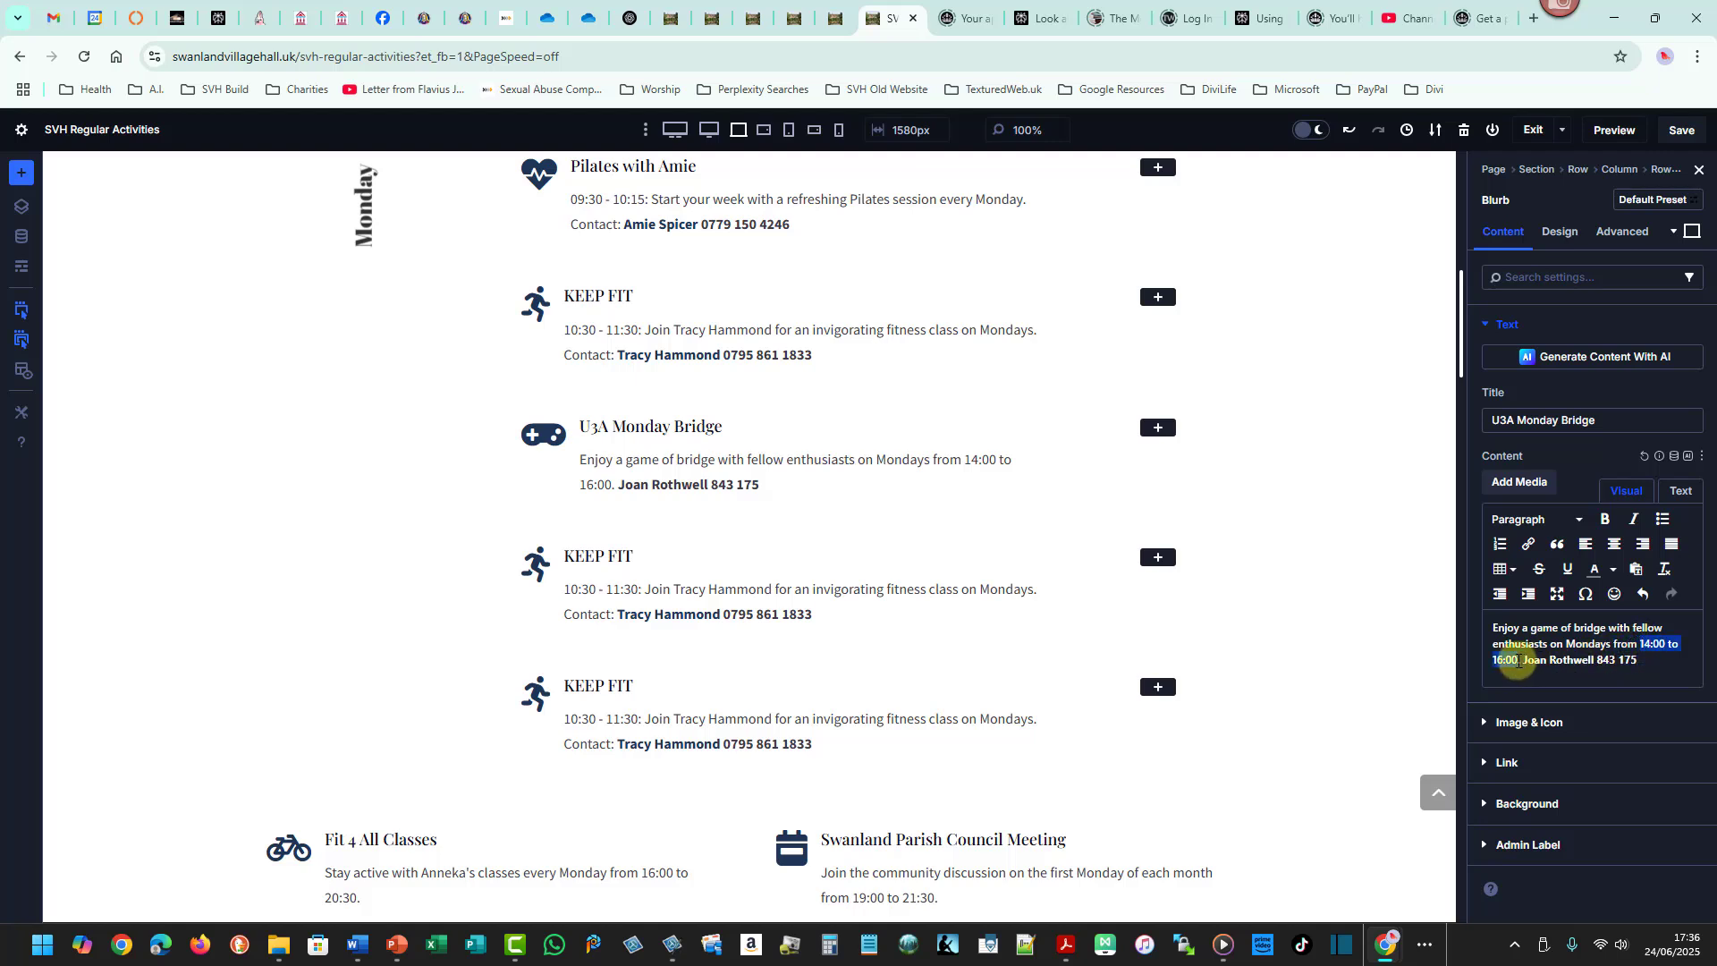
{"action": "key", "text": "BackSpace"}
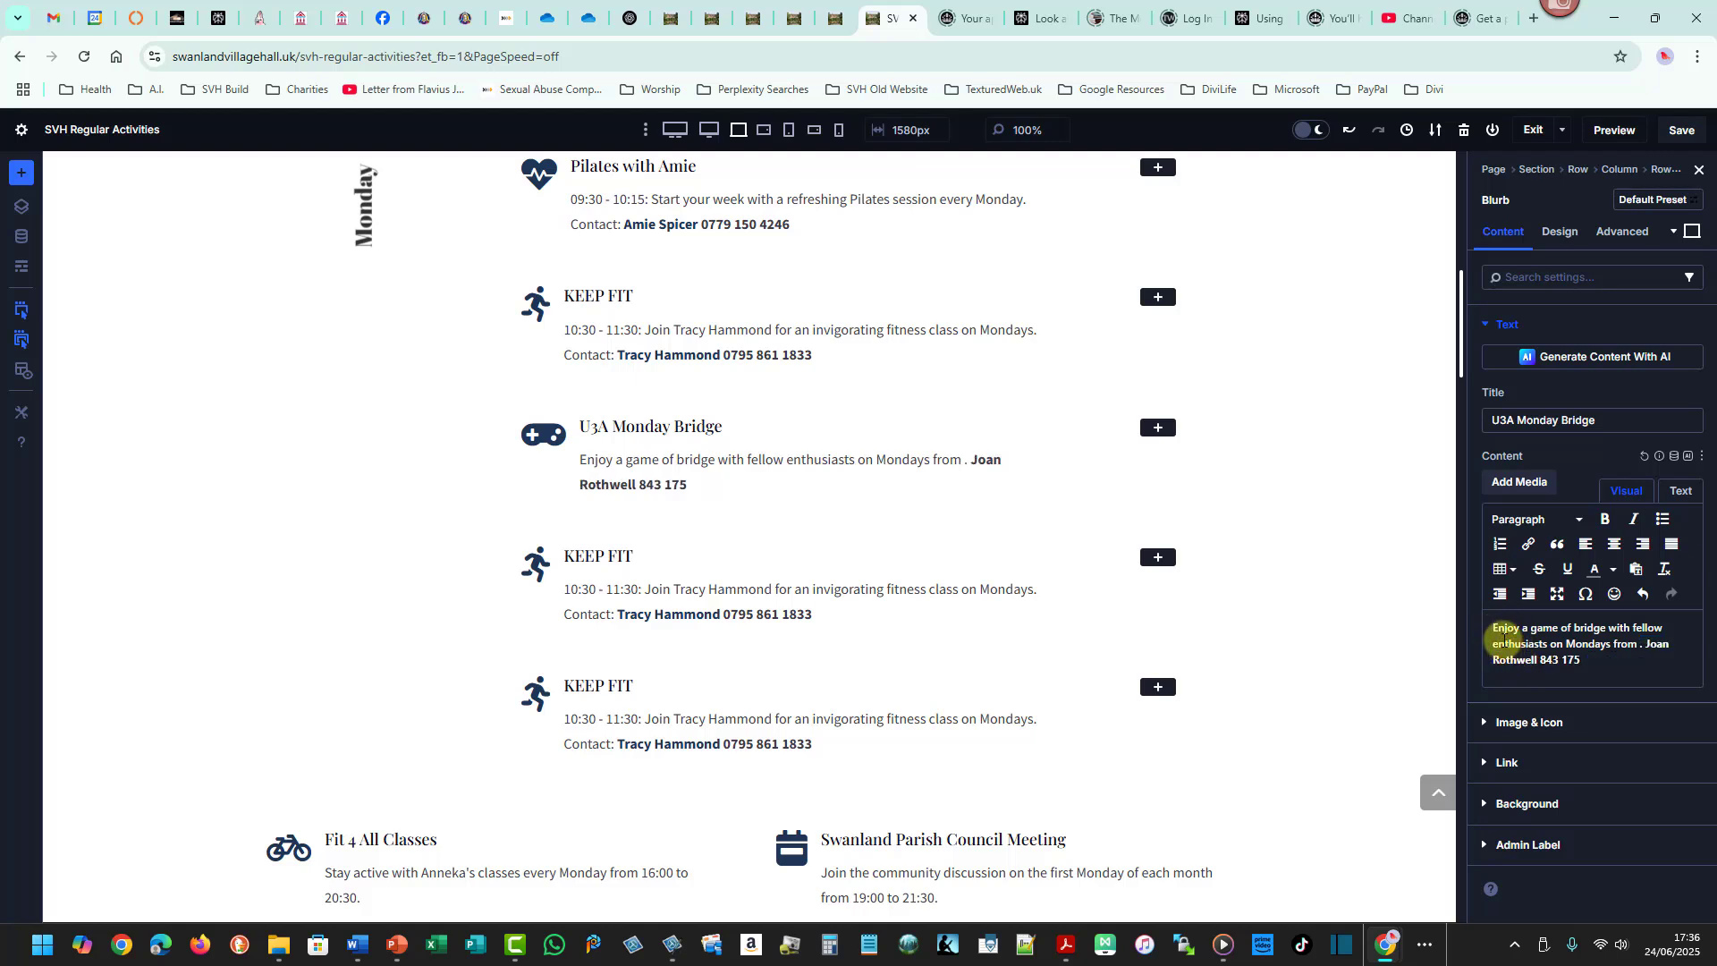
{"action": "key", "text": "ctrl+v"}
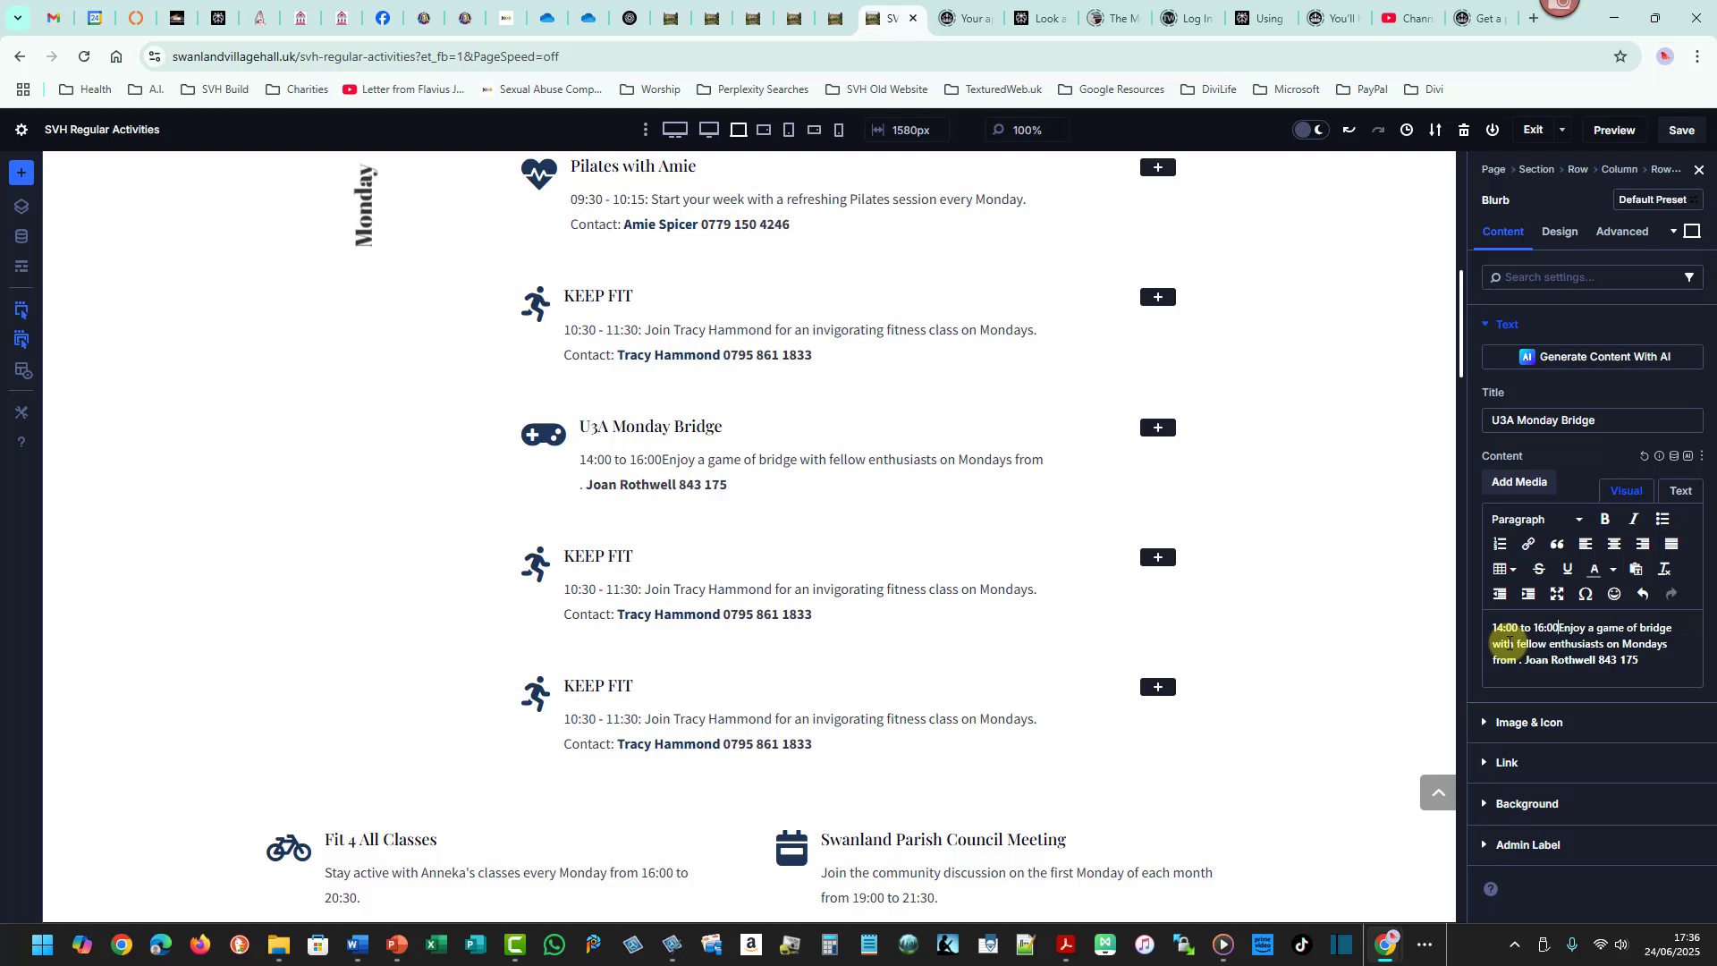
{"action": "type", "text": ":"}
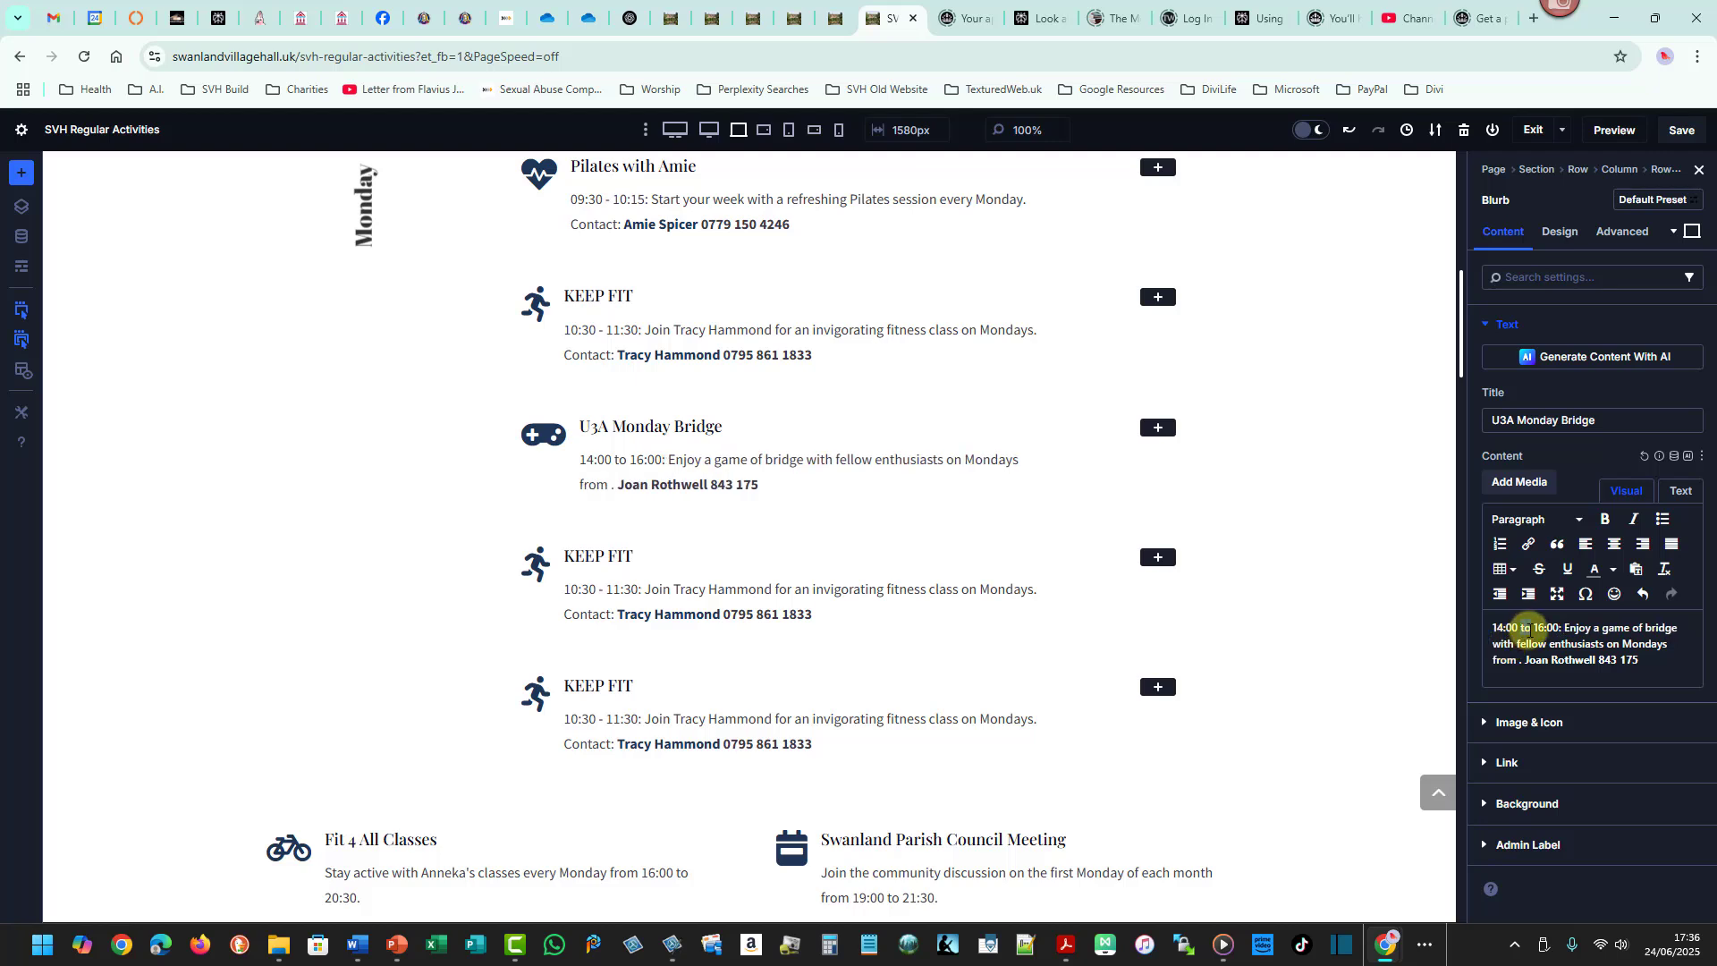
{"action": "double_click", "coordinate": [1524, 628]}
{"action": "type", "text": "-"}
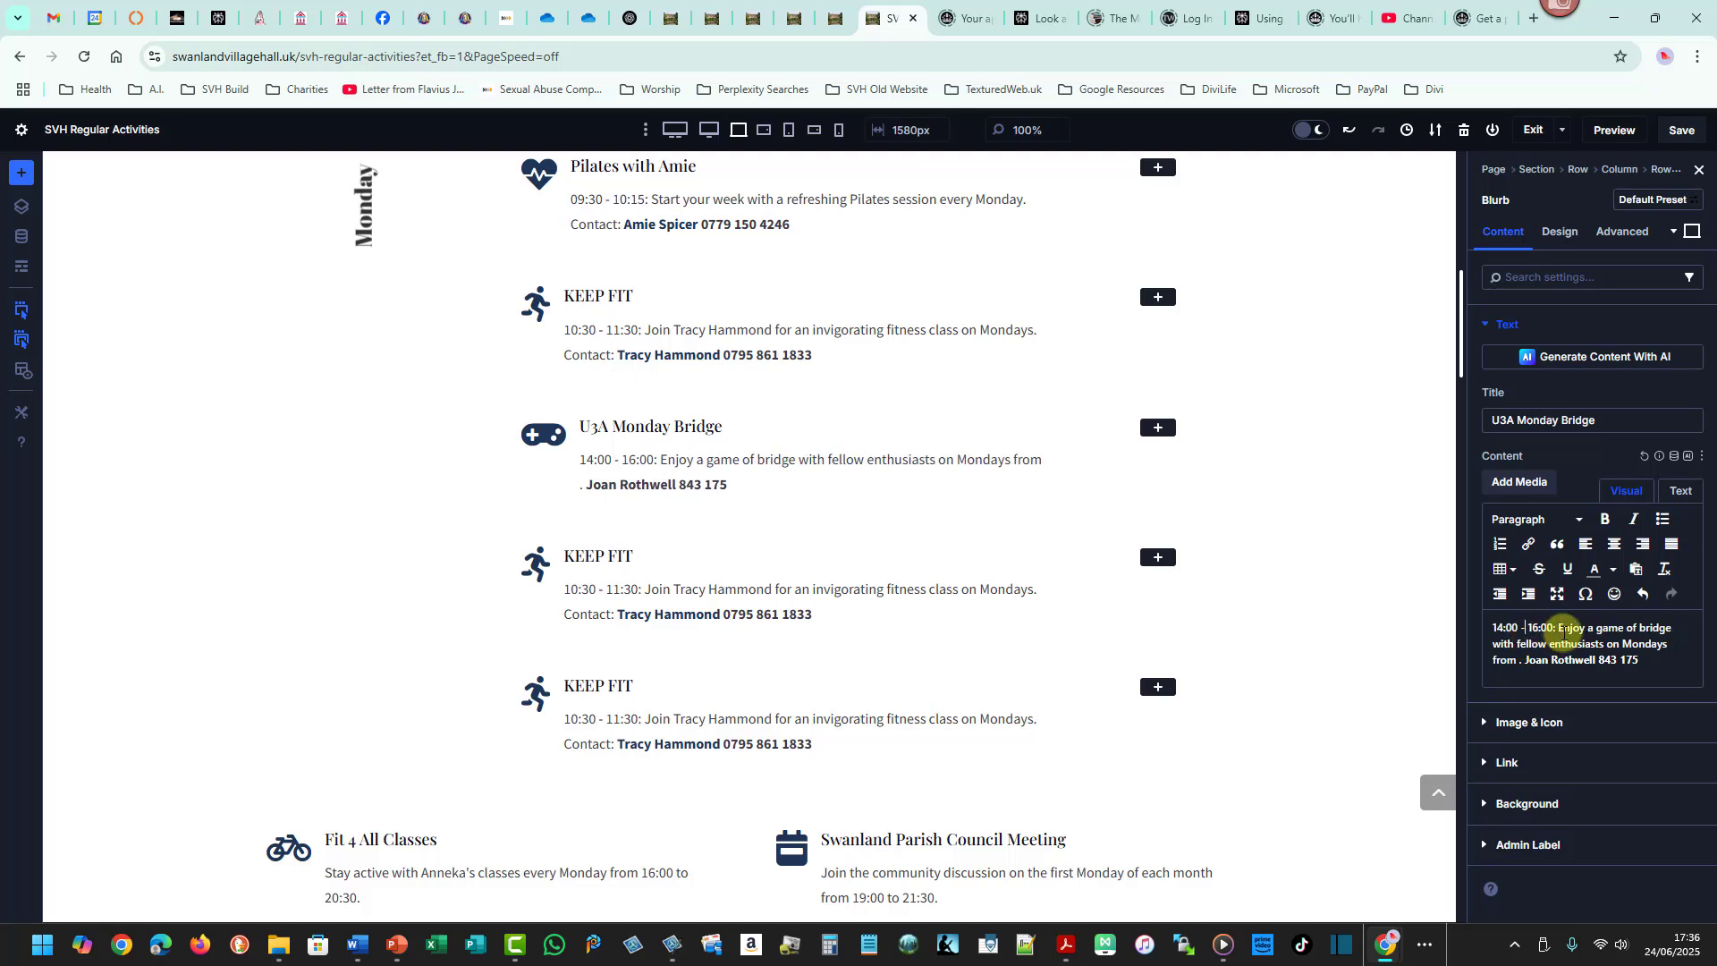
- Replace the trailing "from ." with "Mondays. Contact:" before the contact details
{"action": "left_click", "coordinate": [1519, 661]}
{"action": "key", "text": "BackSpace"}
{"action": "key", "text": "BackSpace"}
{"action": "key", "text": "BackSpace"}
{"action": "key", "text": "BackSpace"}
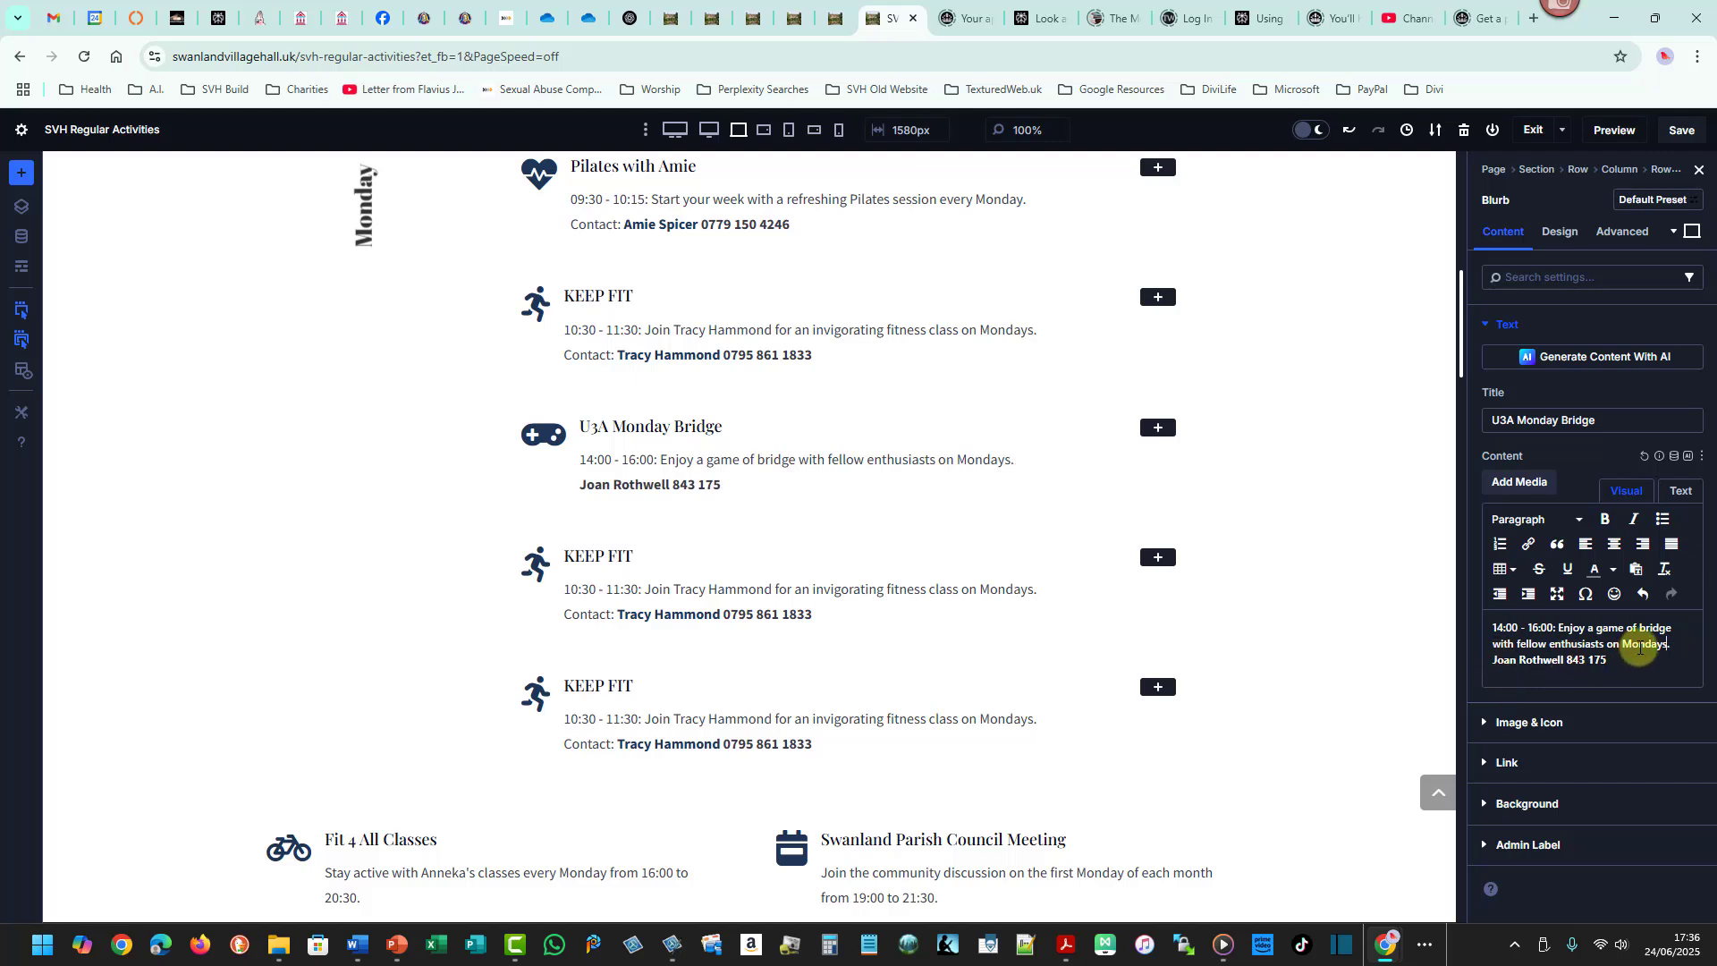
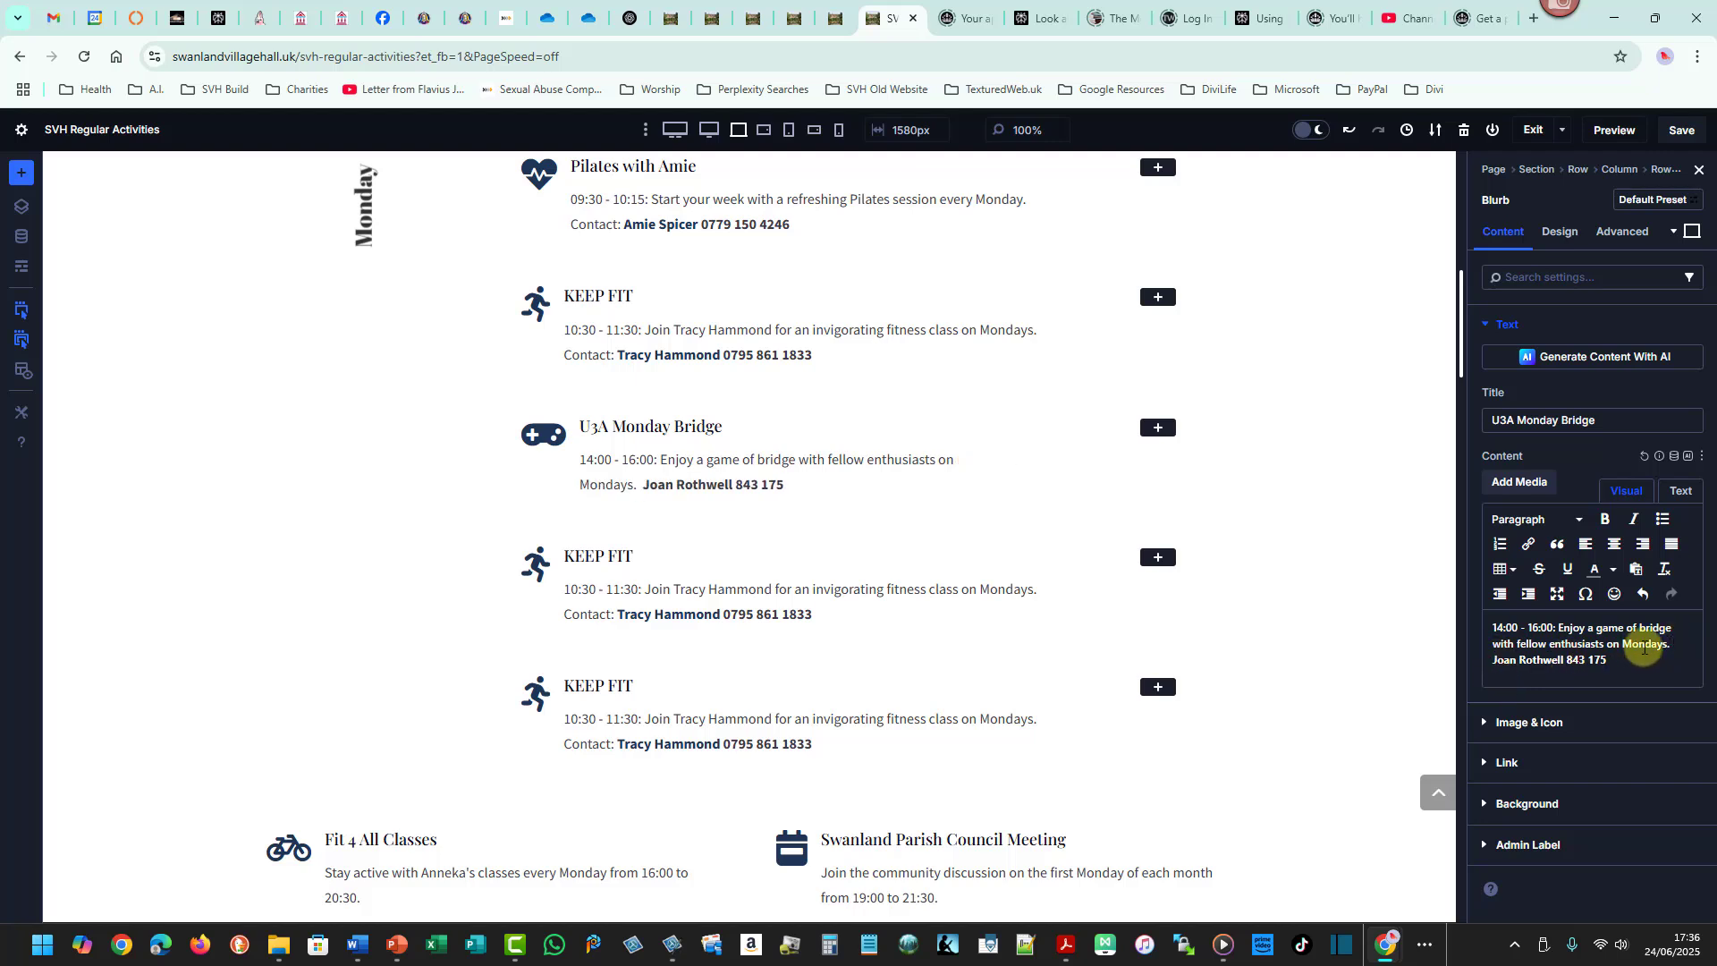
{"action": "type", "text": "Contact "}
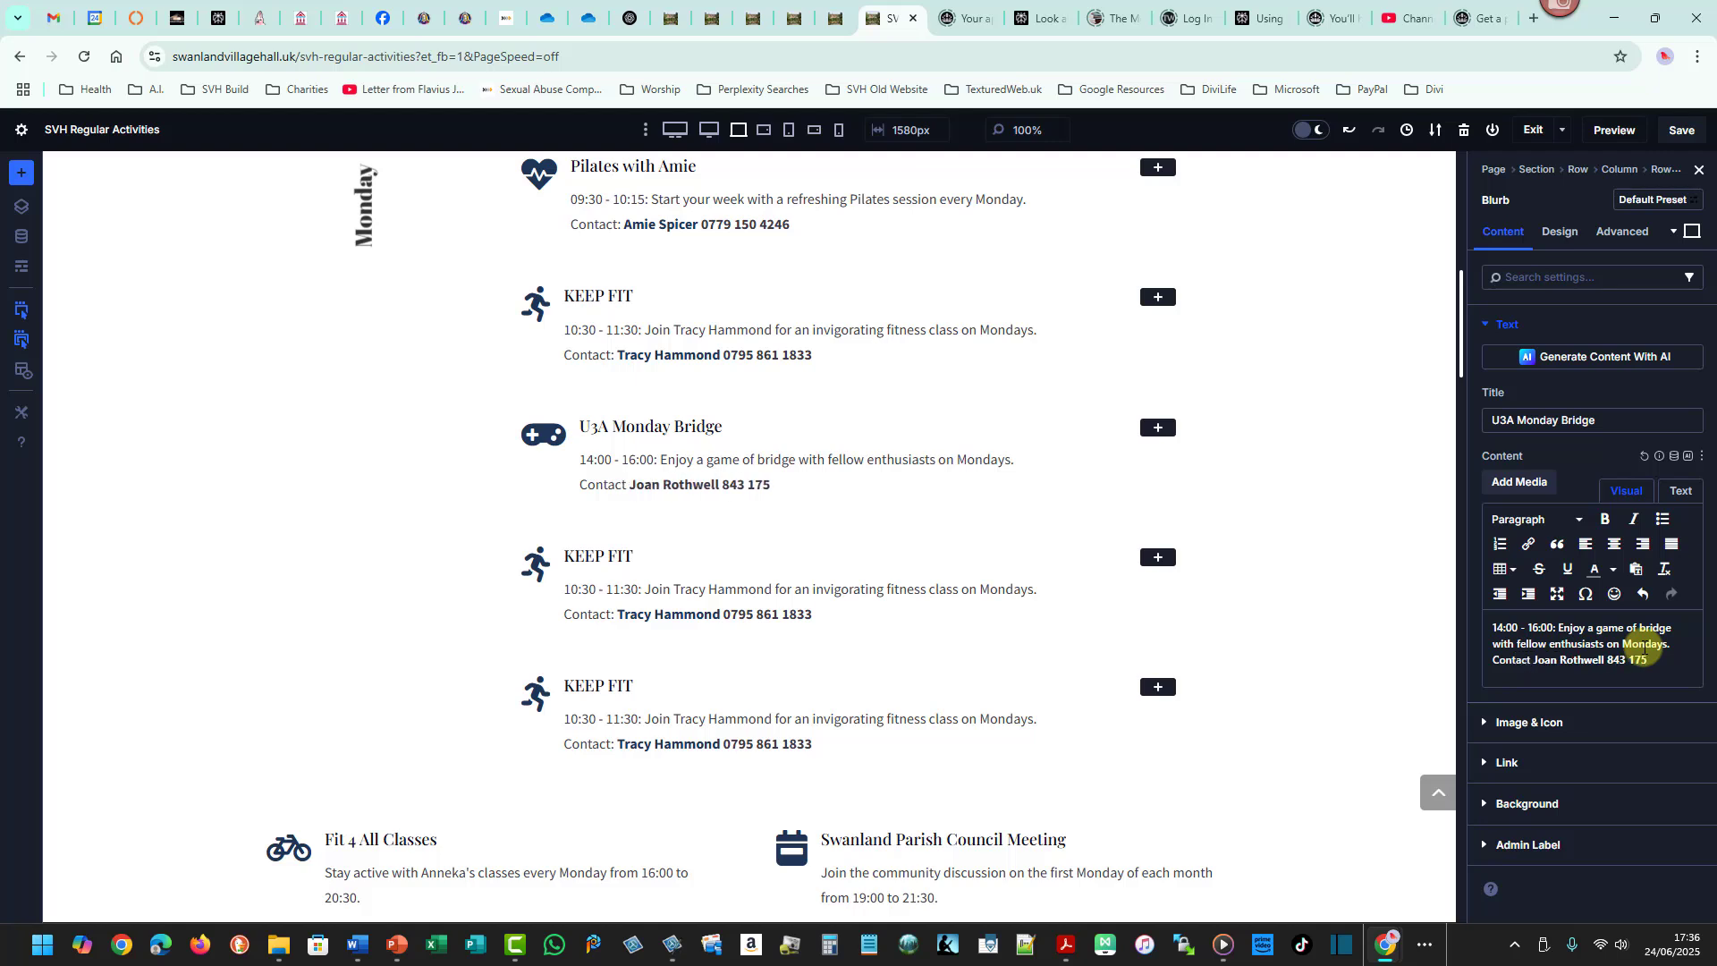
{"action": "type", "text": ":"}
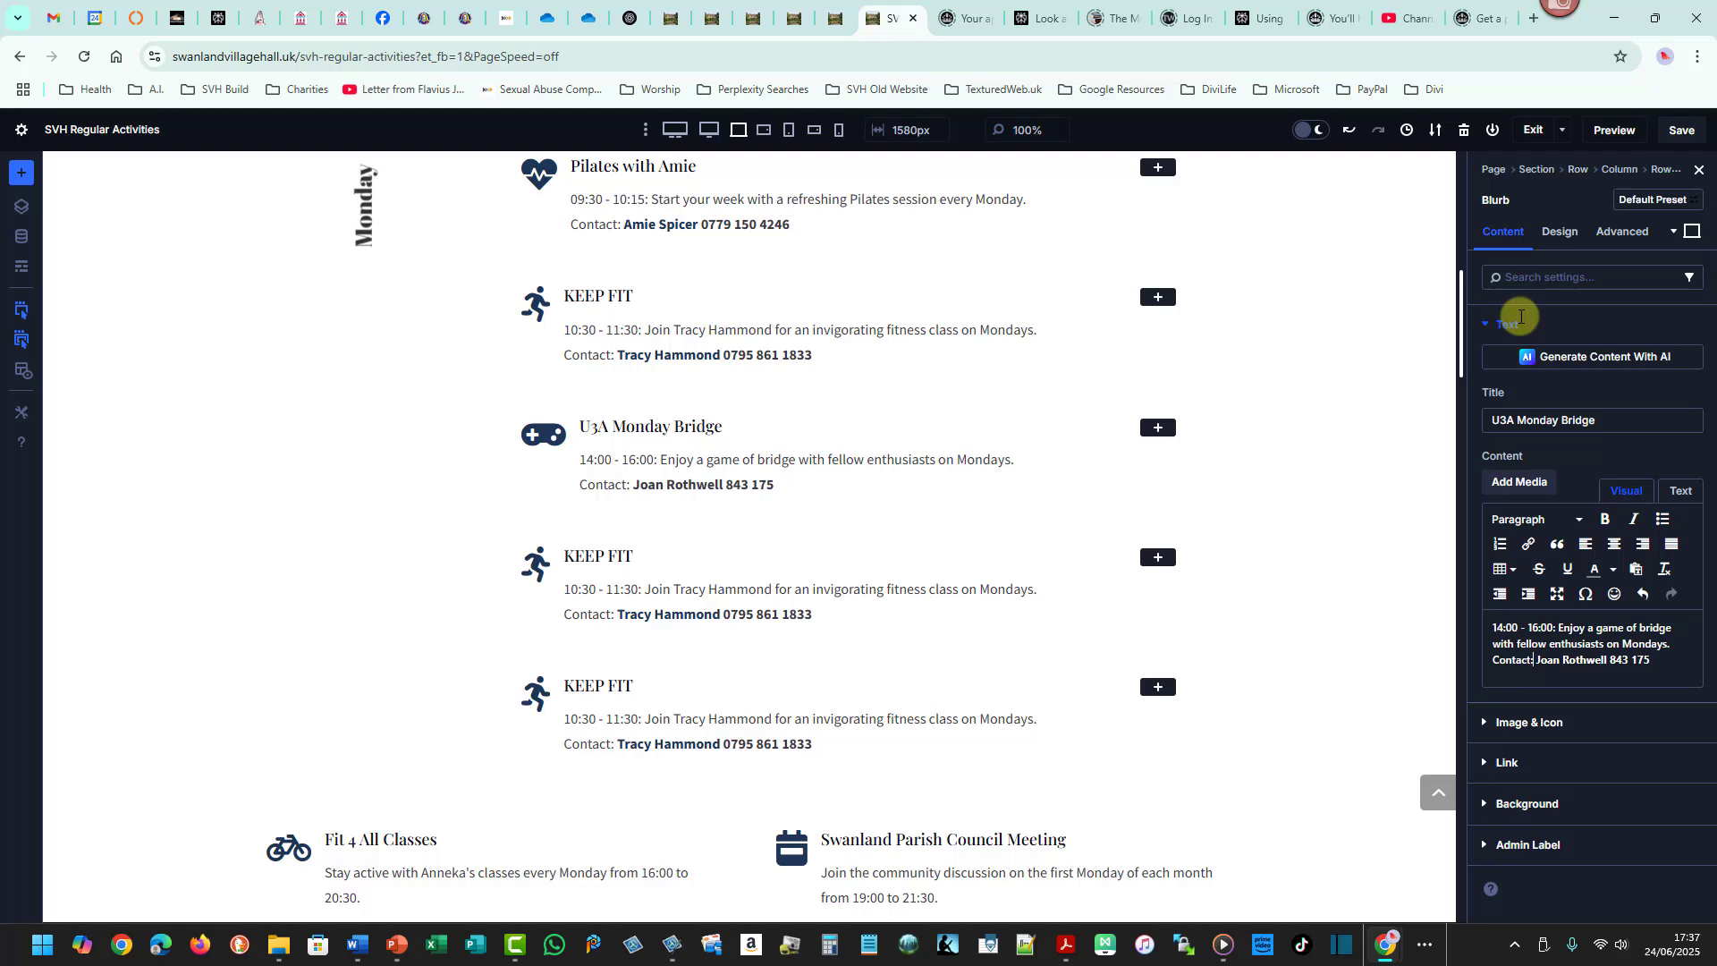
- Open the blurb's Image & Icon settings and search the icons for card
{"action": "left_click_drag", "start_coordinate": [1477, 317], "coordinate": [1524, 338]}
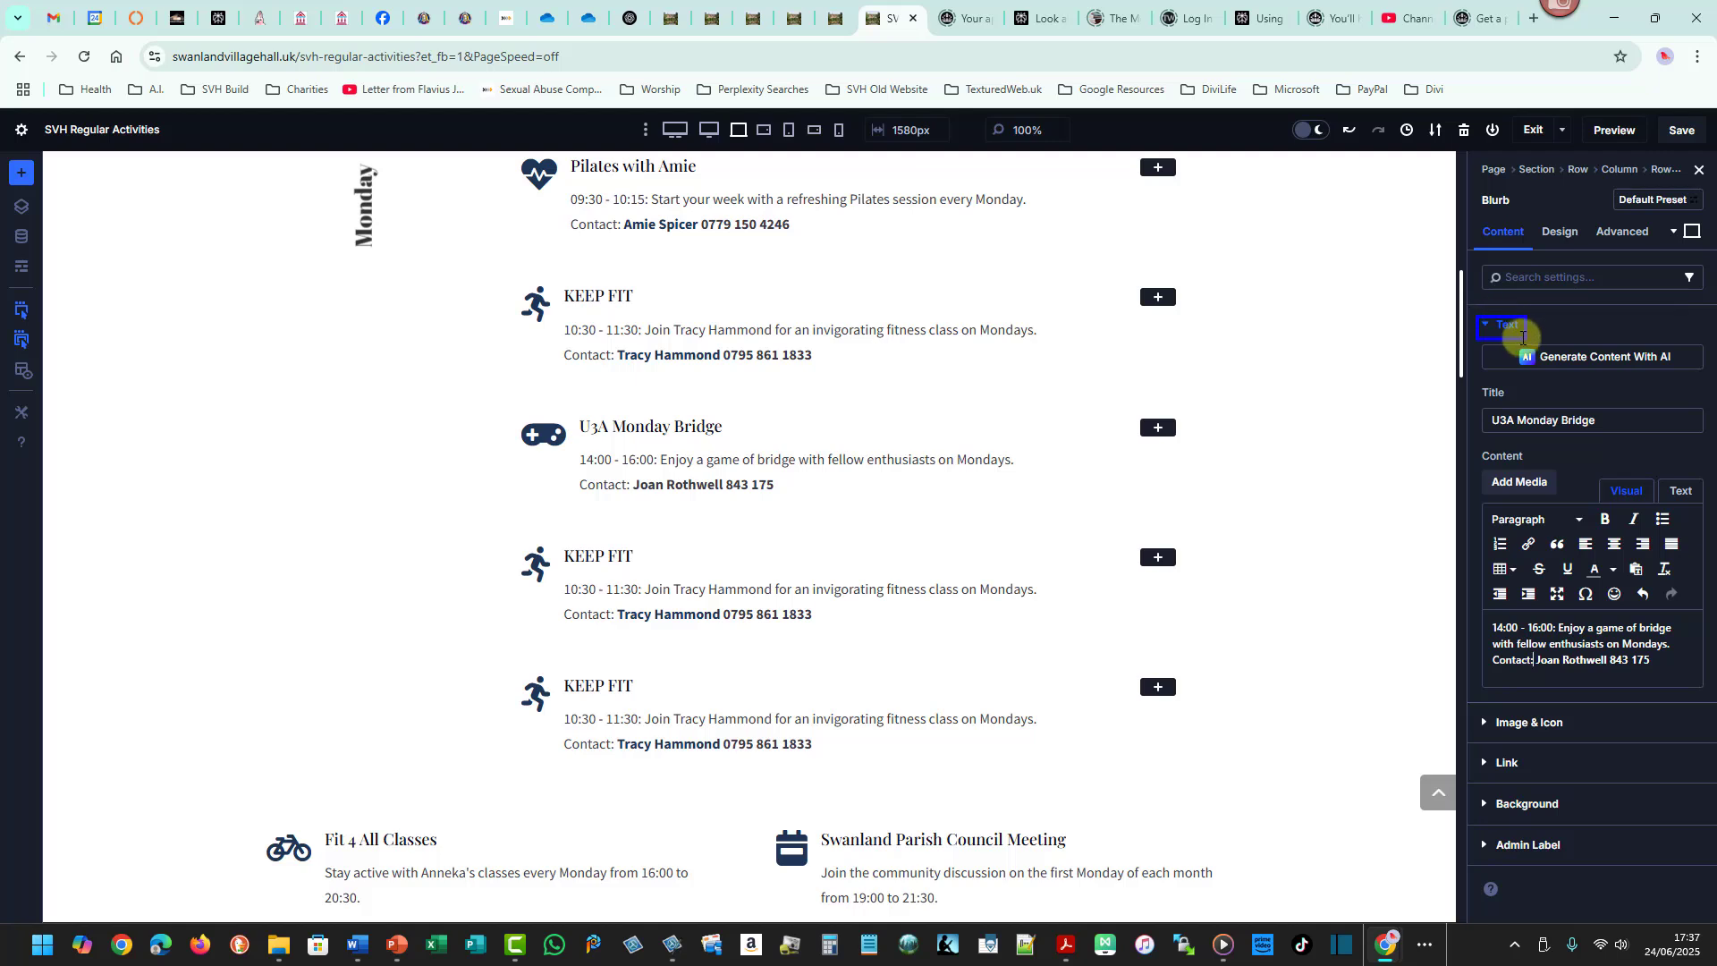
{"action": "left_click", "coordinate": [1506, 329]}
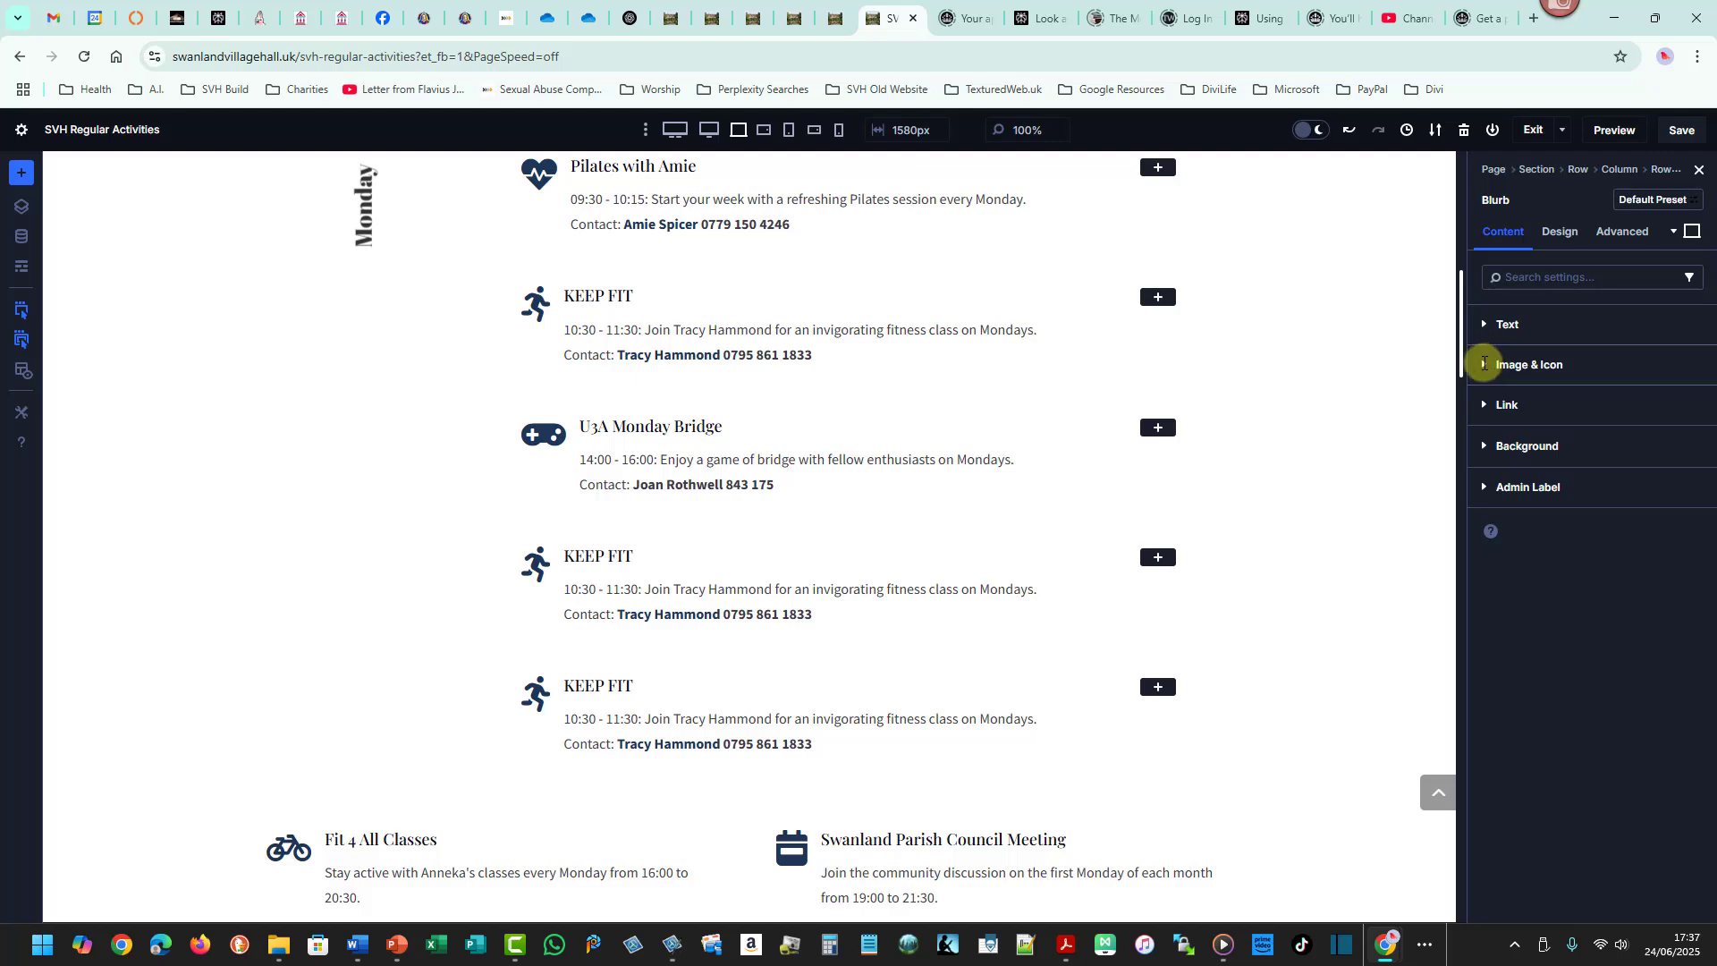
{"action": "left_click", "coordinate": [1483, 363]}
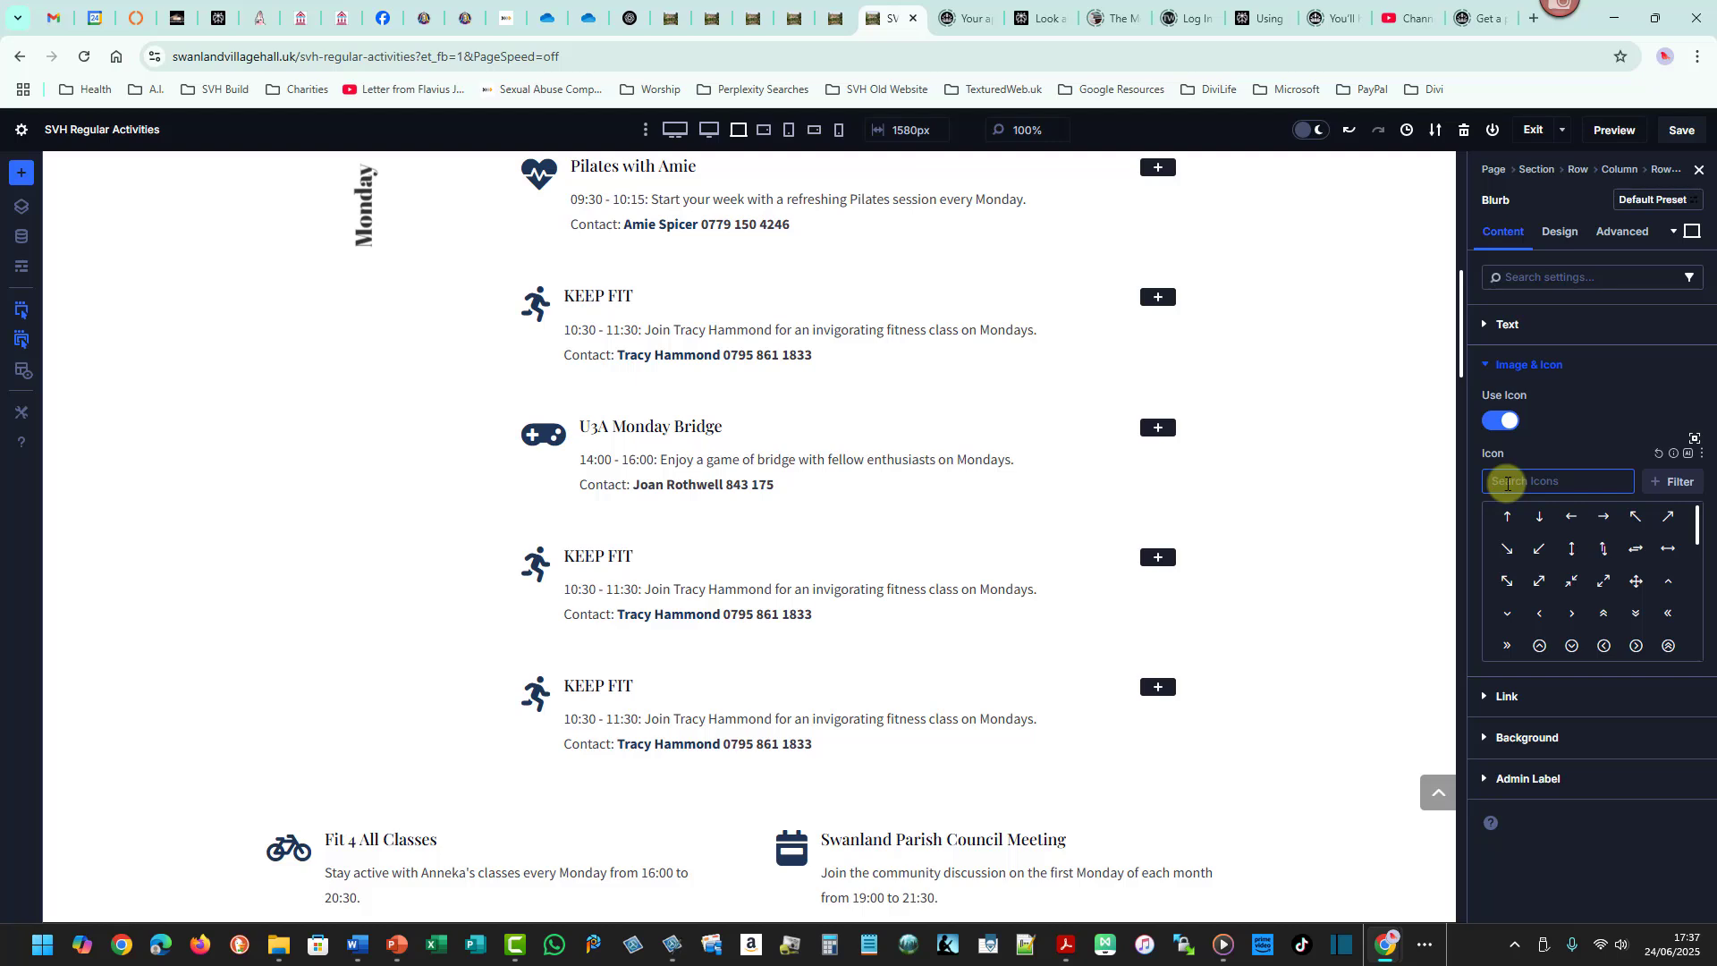
{"action": "type", "text": "card"}
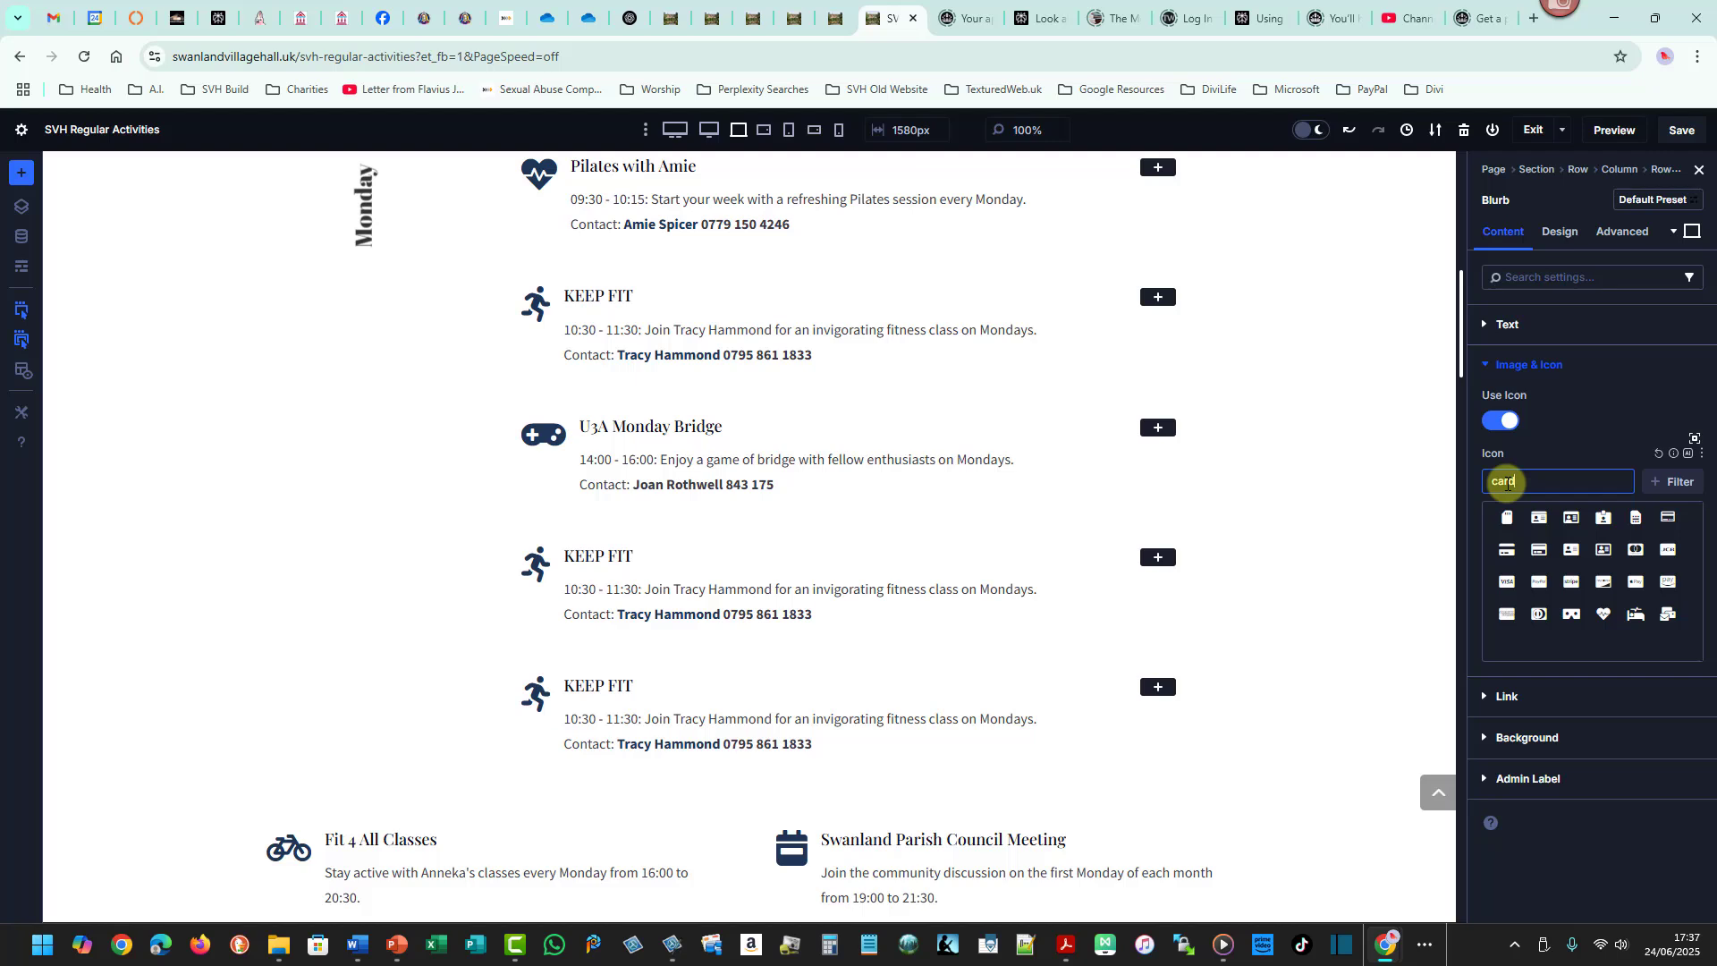
{"action": "key", "text": "BackSpace"}
{"action": "key", "text": "BackSpace"}
{"action": "key", "text": "BackSpace"}
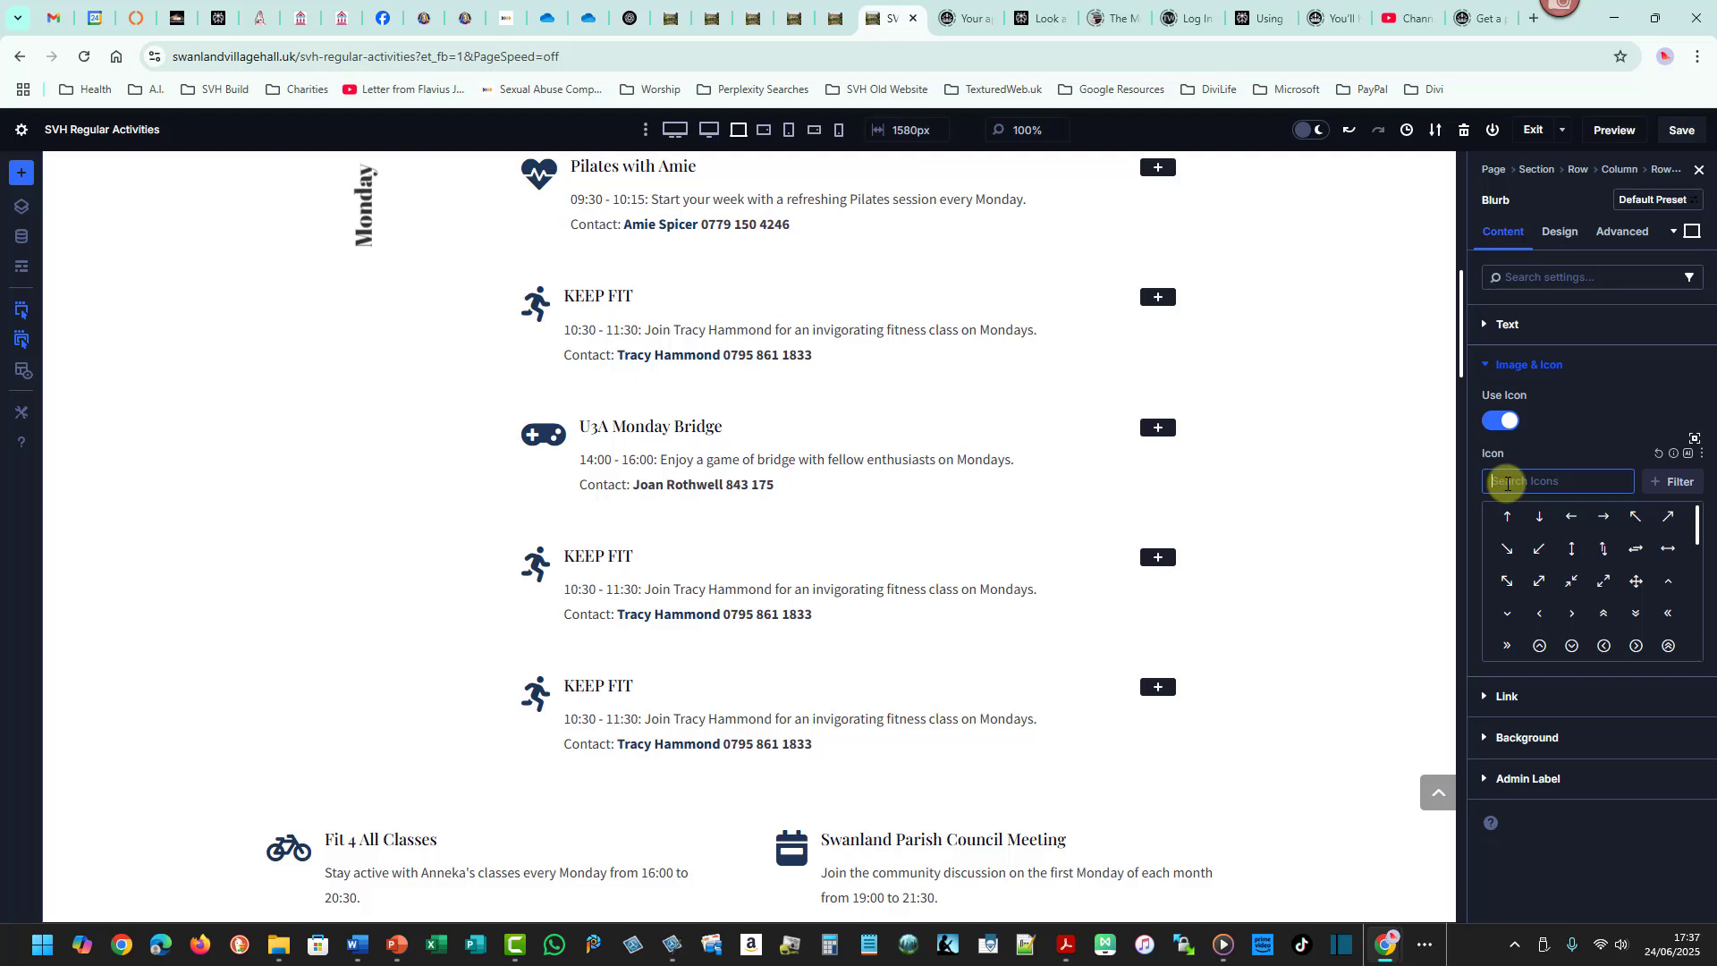
- Search the icons for game and try several game-related icons on the U3A Monday Bridge blurb
{"action": "type", "text": "game"}
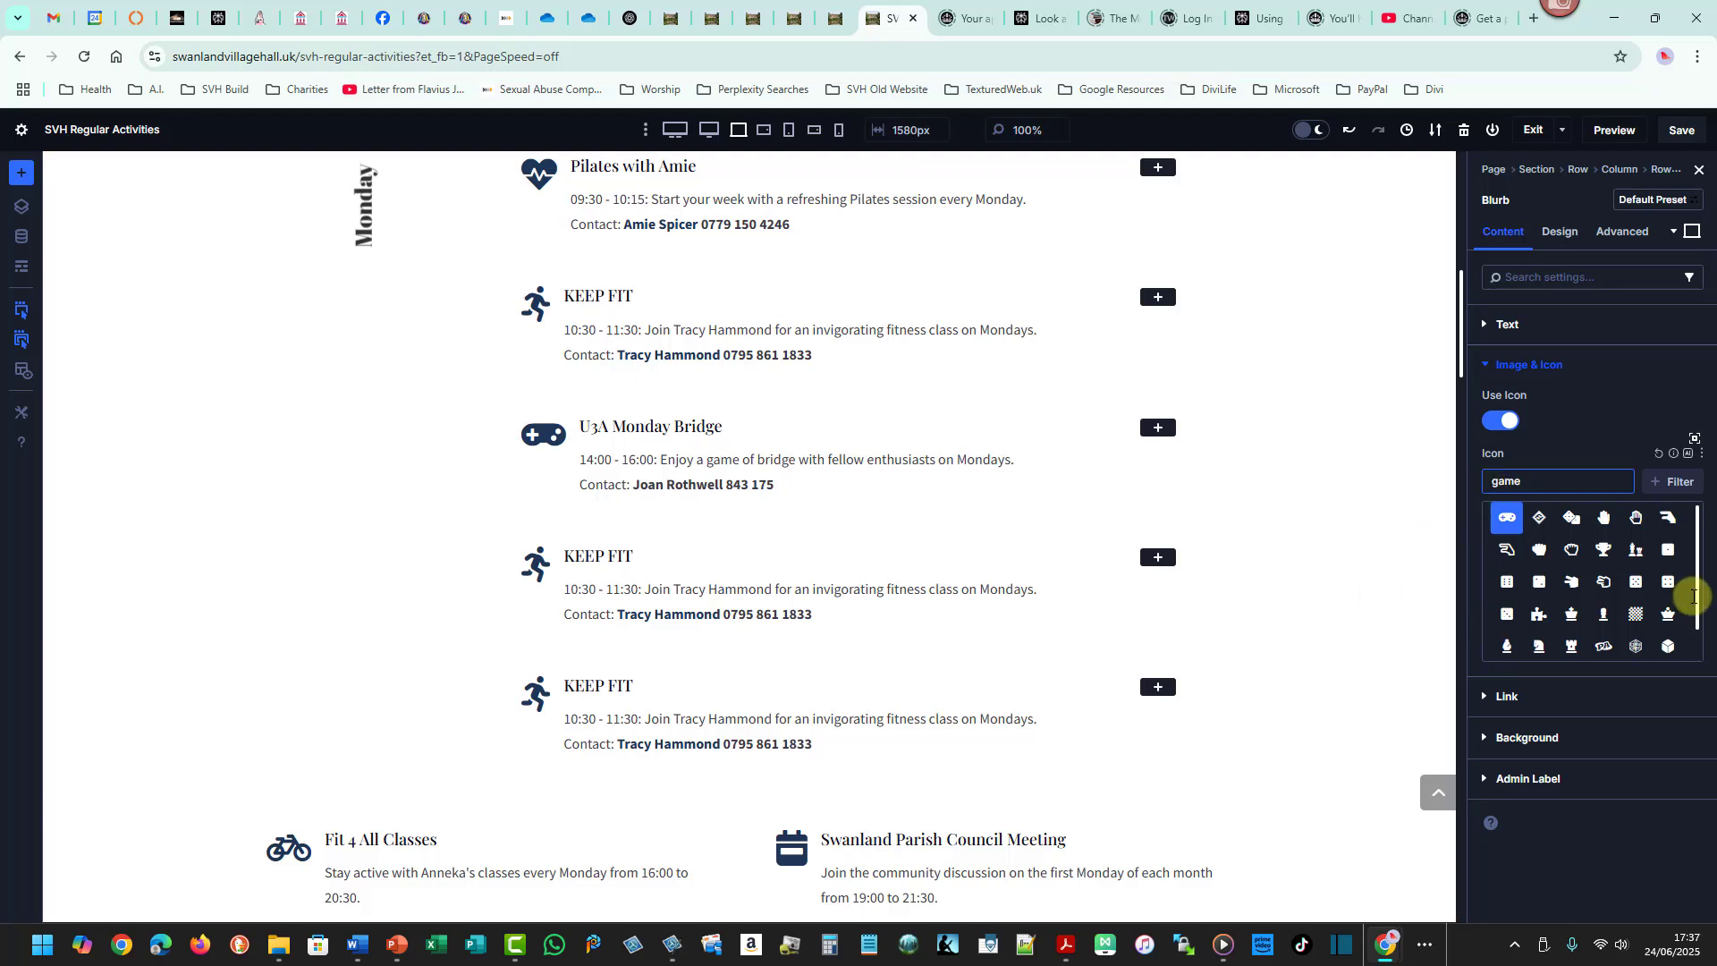
{"action": "left_click_drag", "start_coordinate": [1699, 597], "coordinate": [1701, 631]}
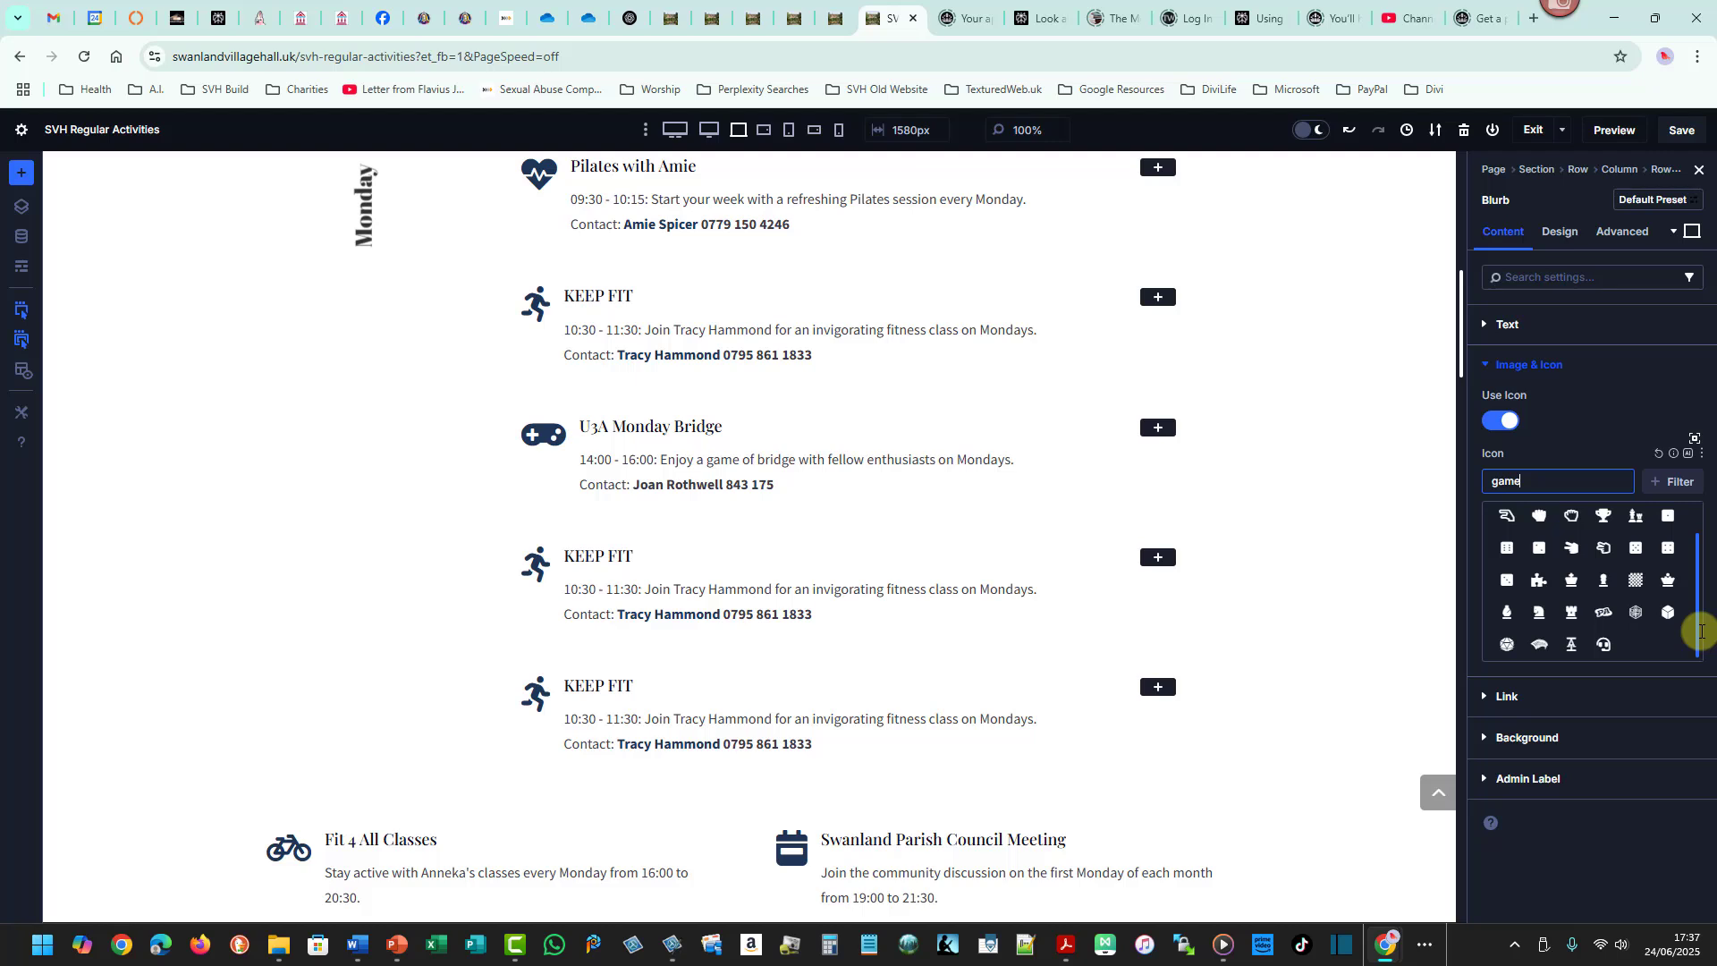
{"action": "left_click_drag", "start_coordinate": [1699, 625], "coordinate": [1701, 598]}
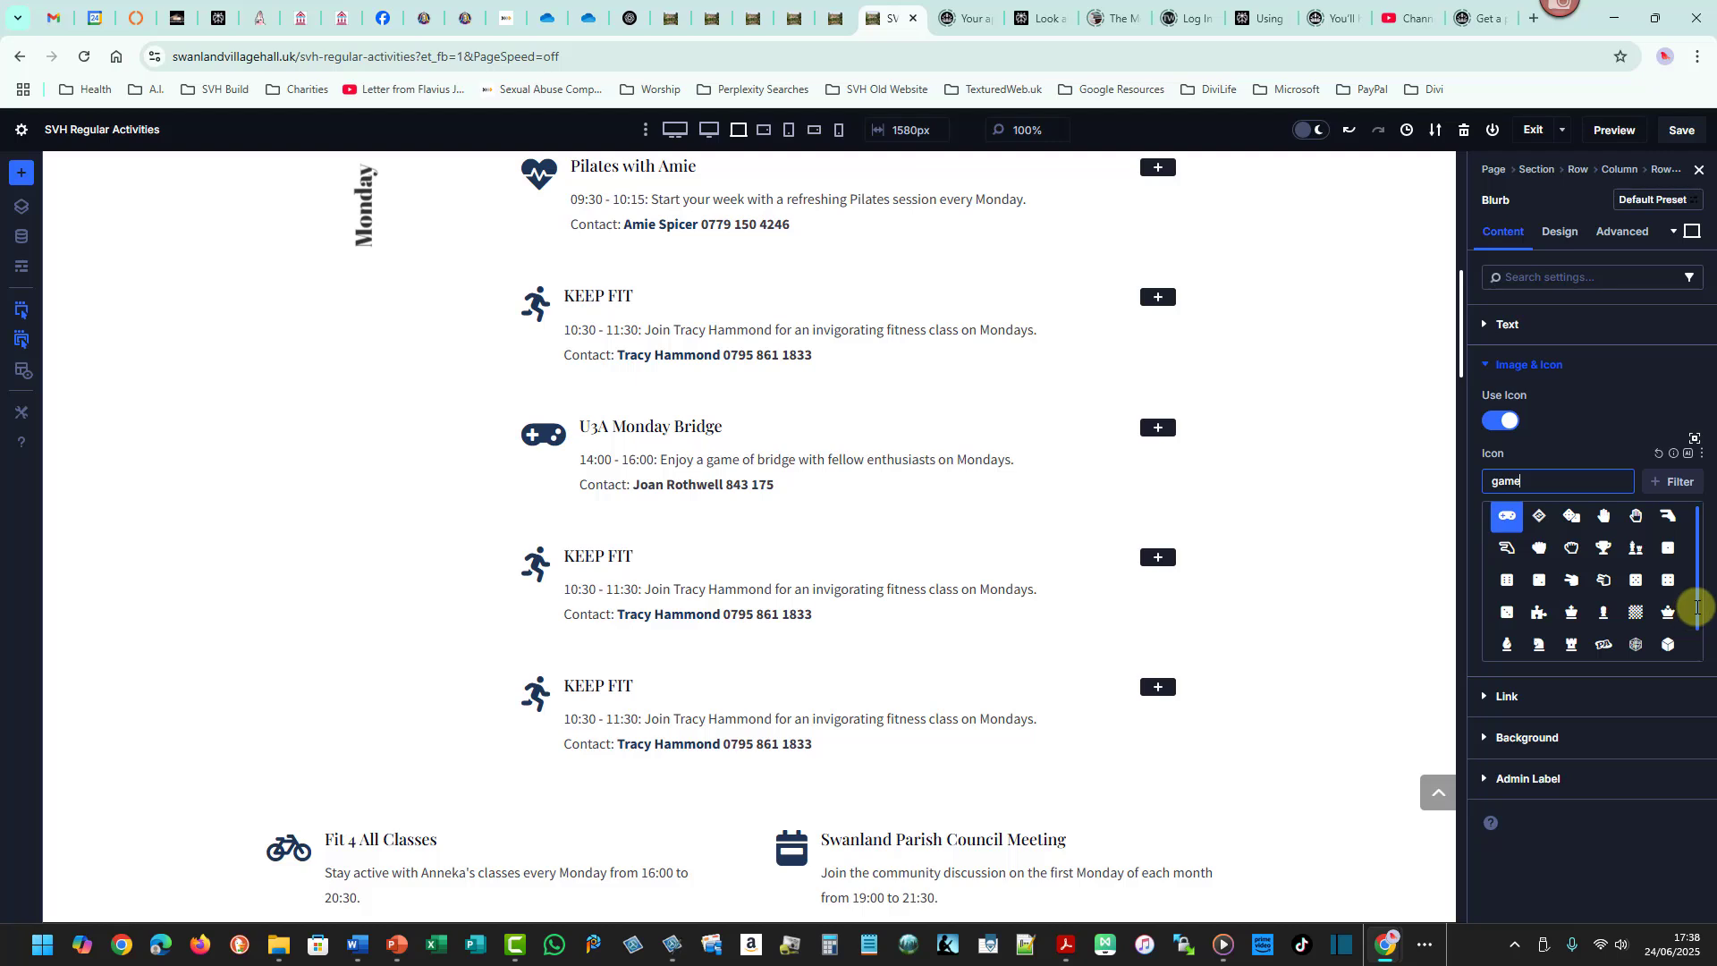
{"action": "left_click_drag", "start_coordinate": [1696, 607], "coordinate": [1694, 636]}
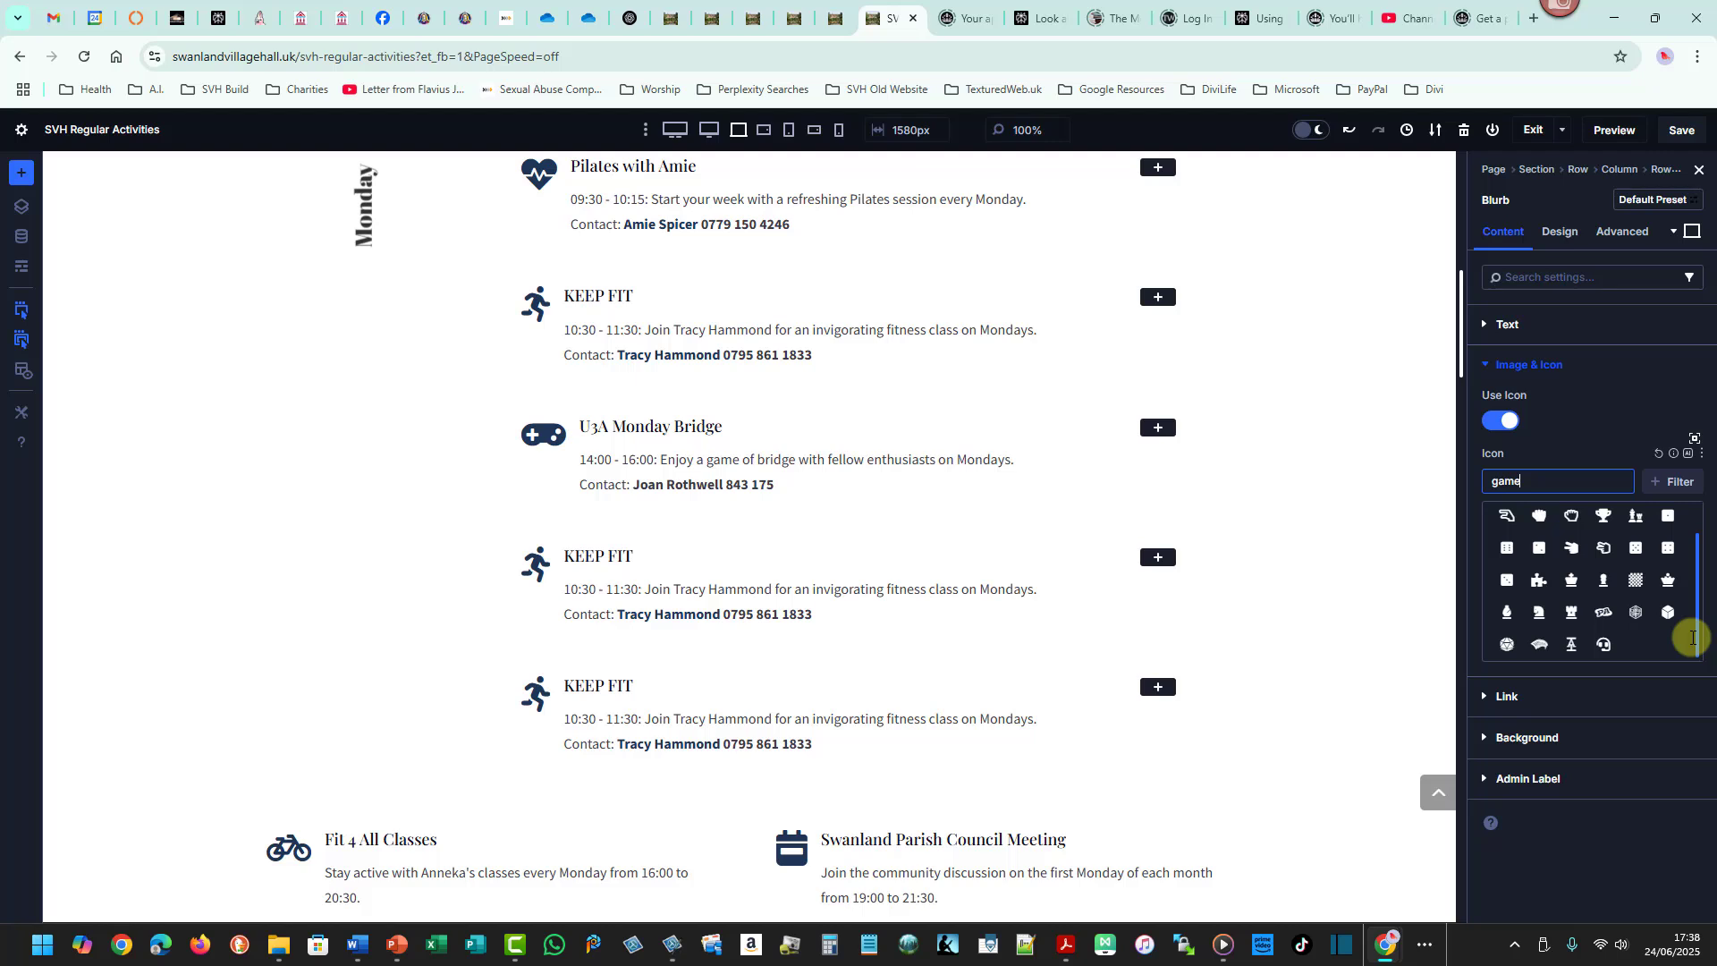
{"action": "left_click_drag", "start_coordinate": [1693, 638], "coordinate": [1695, 599]}
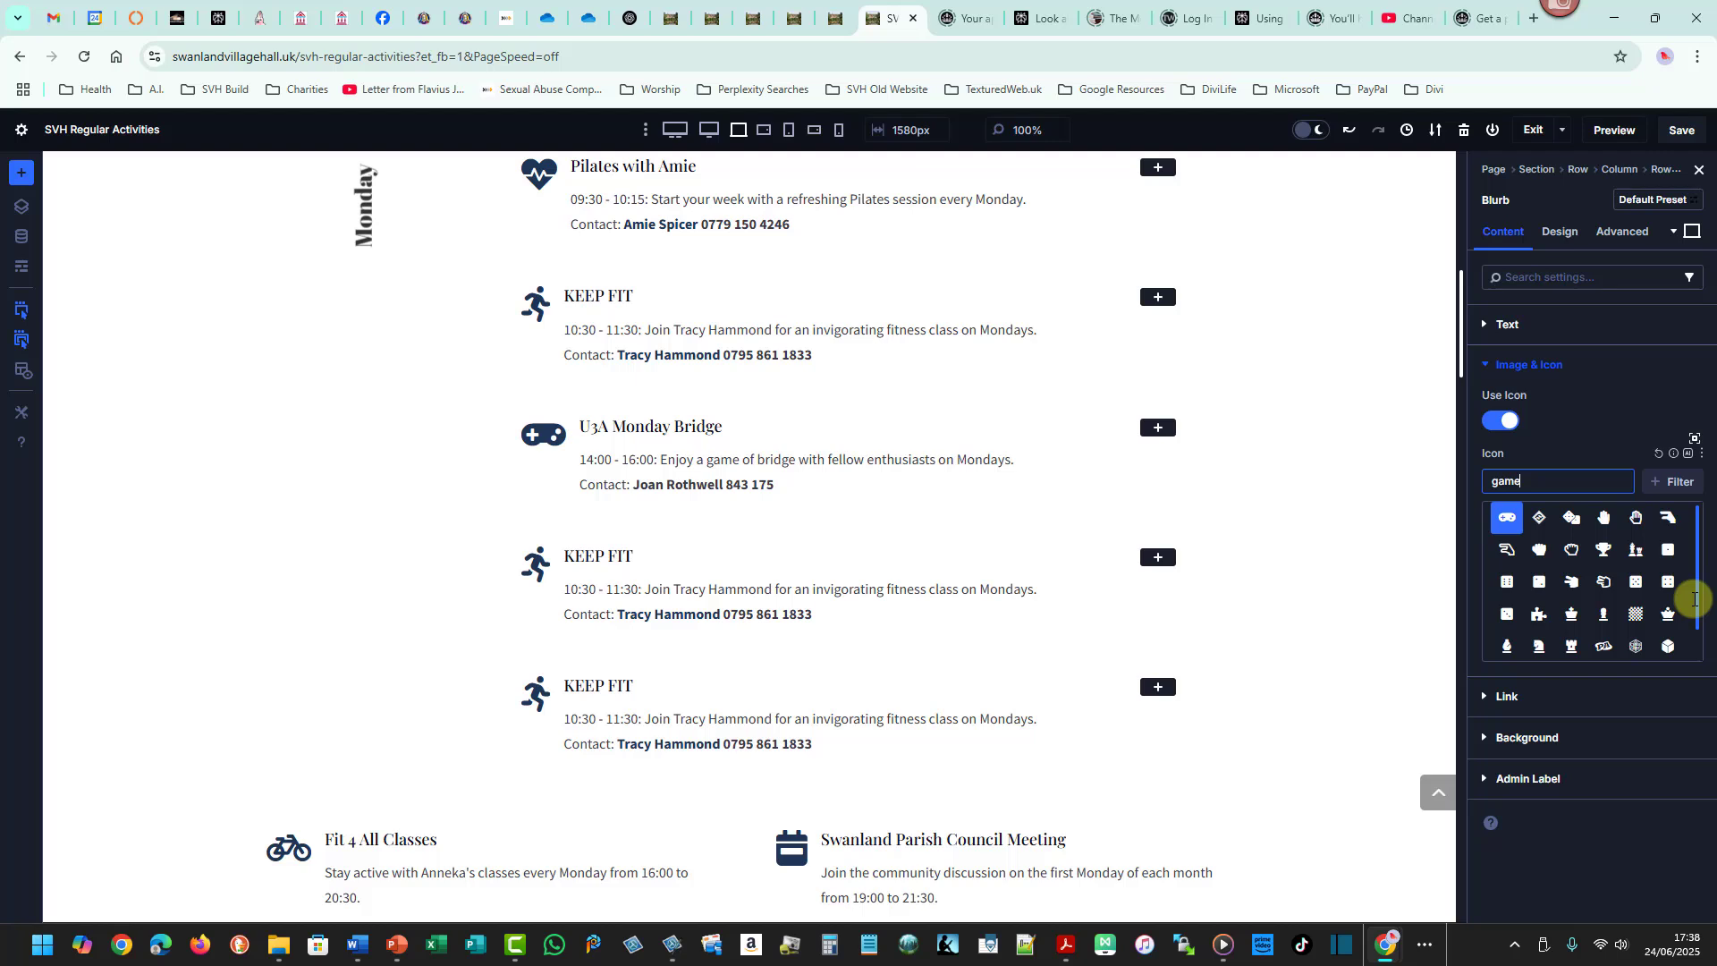
{"action": "left_click", "coordinate": [1571, 516]}
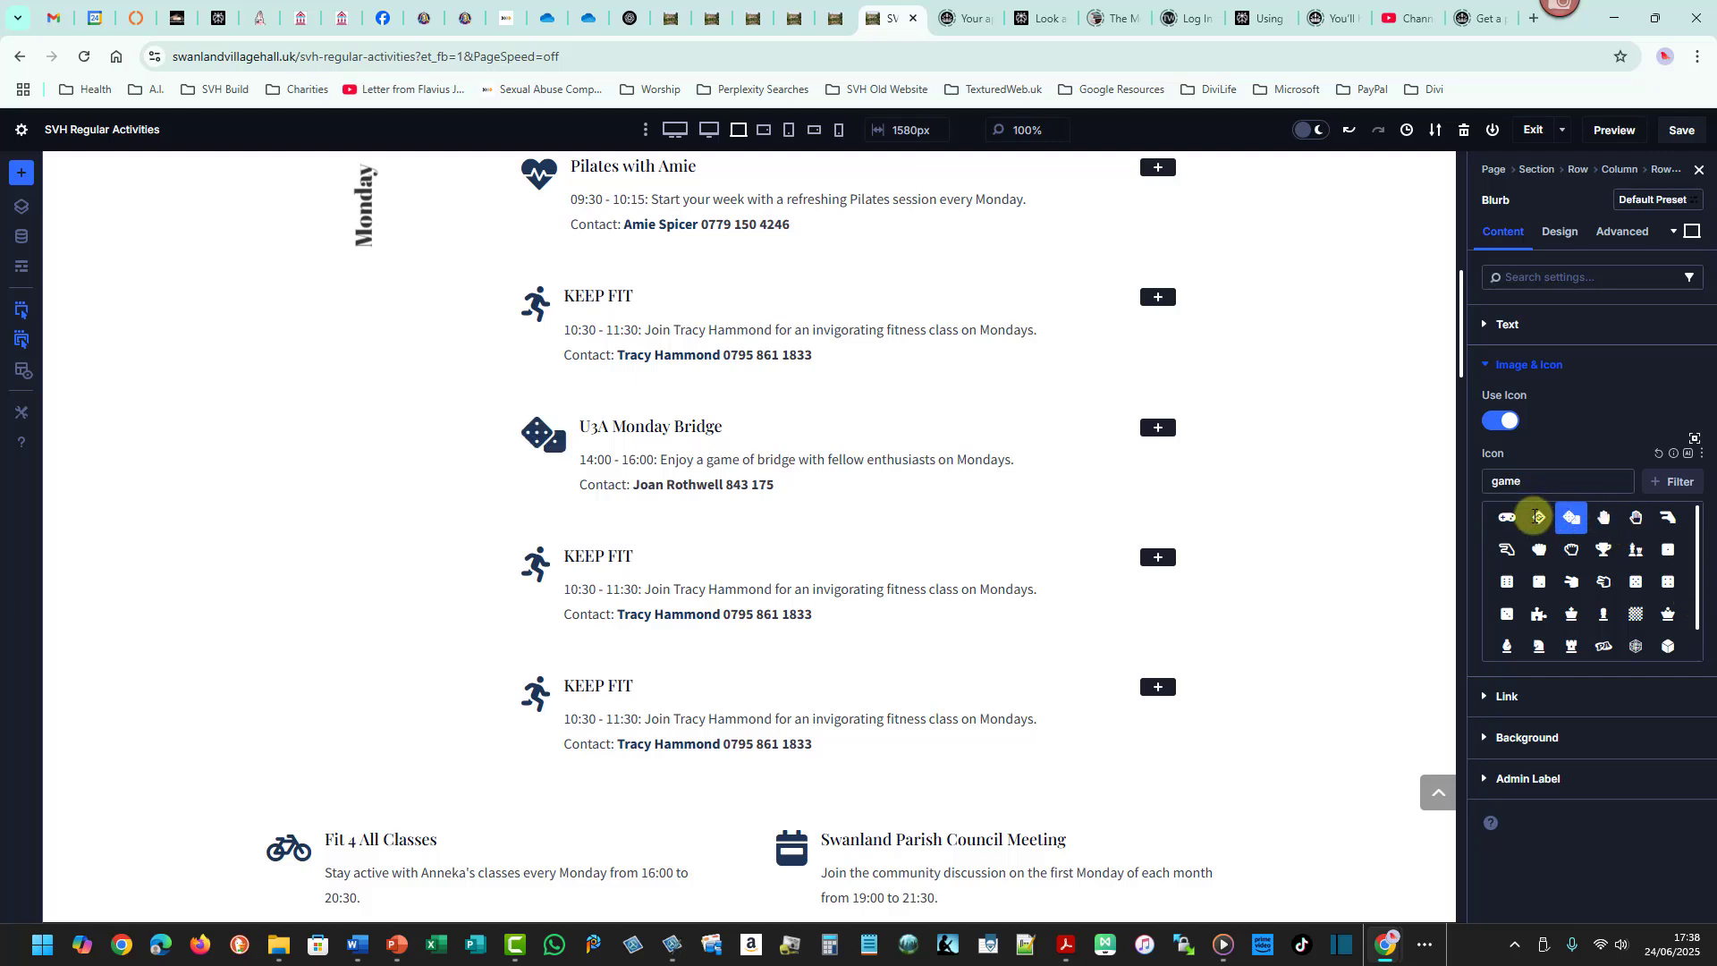
{"action": "left_click", "coordinate": [1534, 516]}
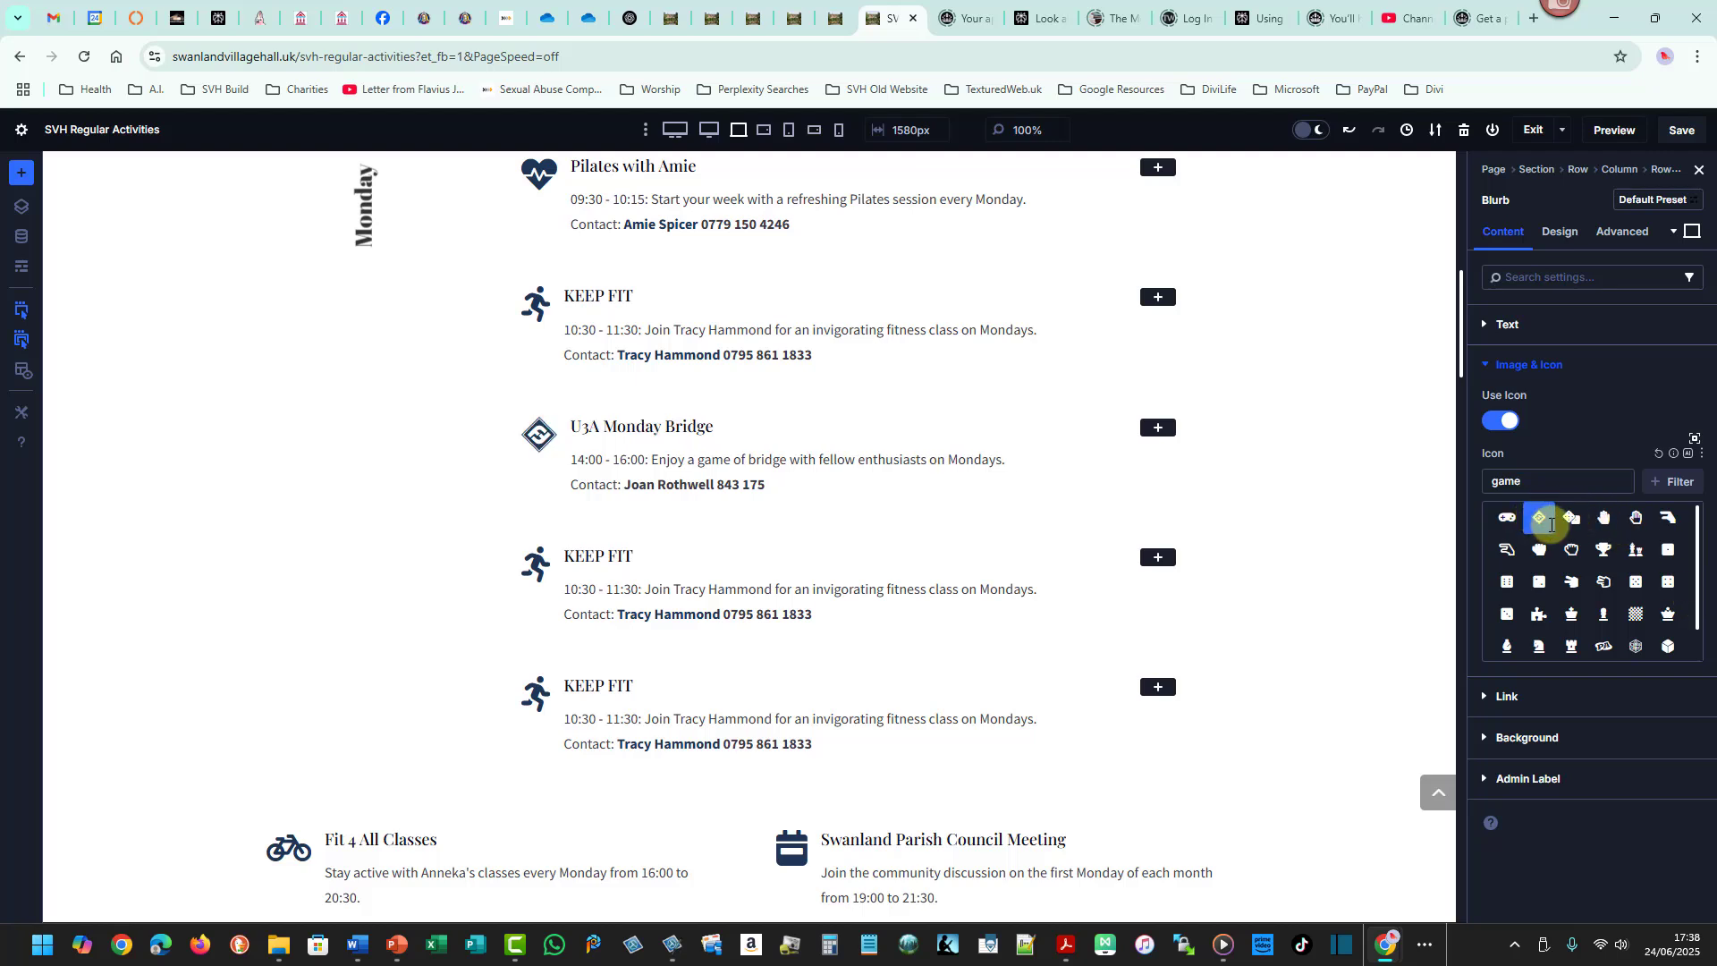
{"action": "left_click", "coordinate": [1604, 517]}
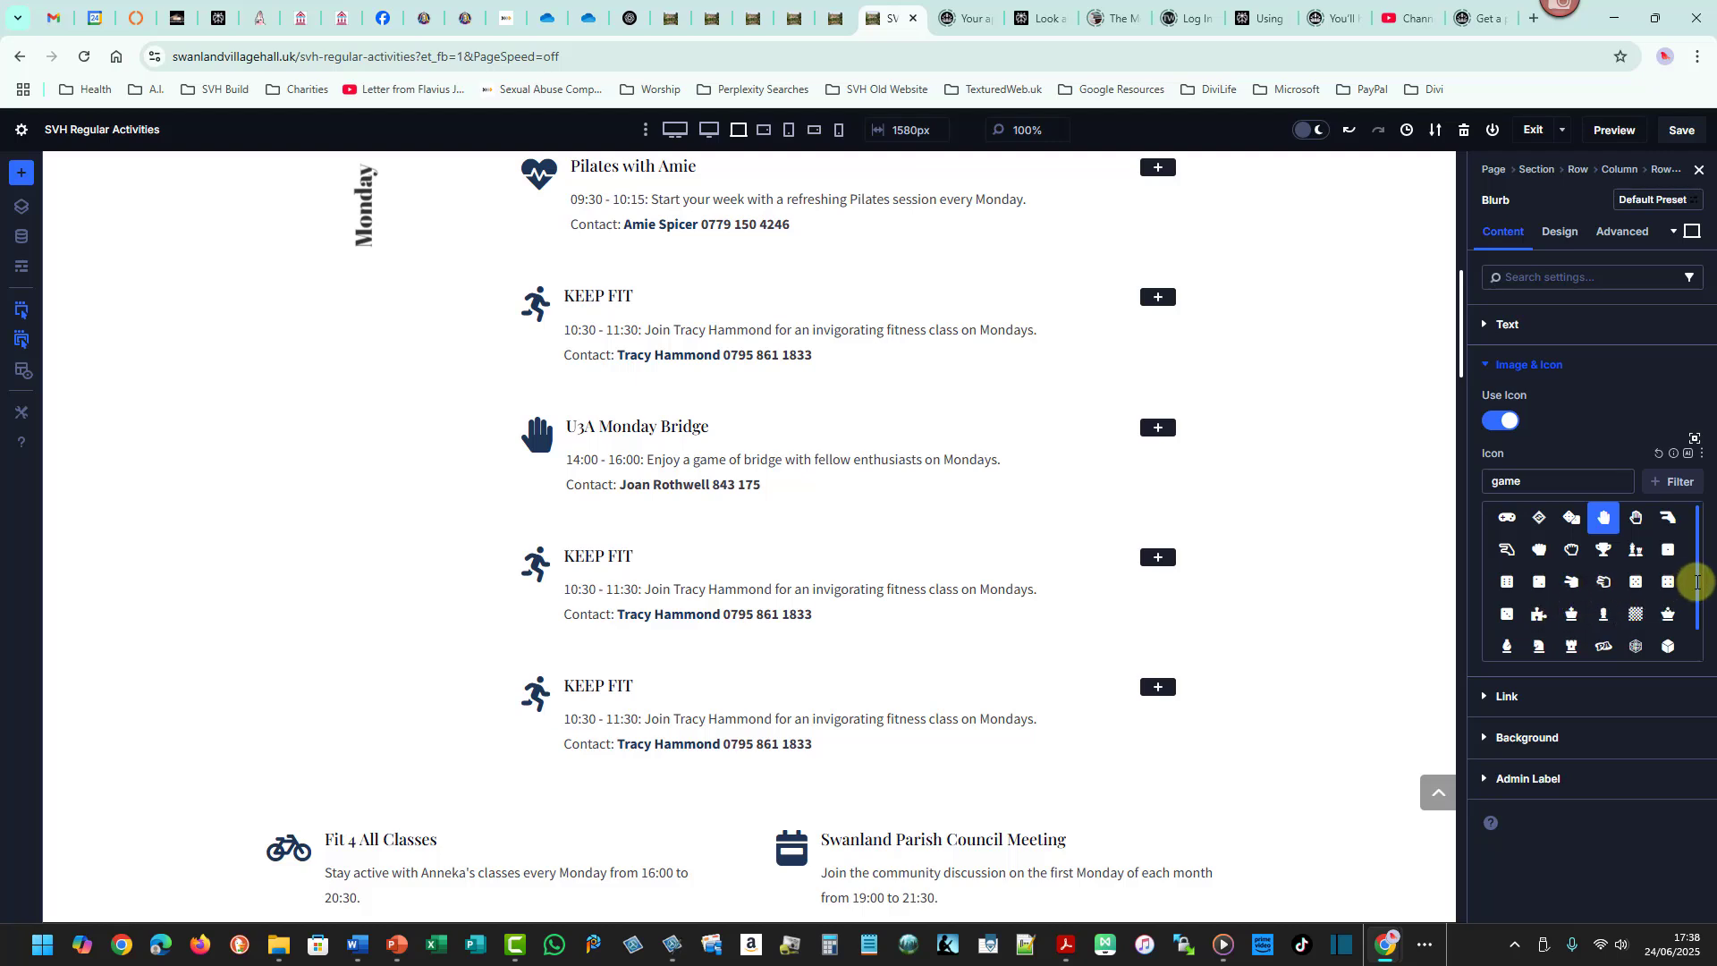
{"action": "left_click_drag", "start_coordinate": [1696, 582], "coordinate": [1696, 643]}
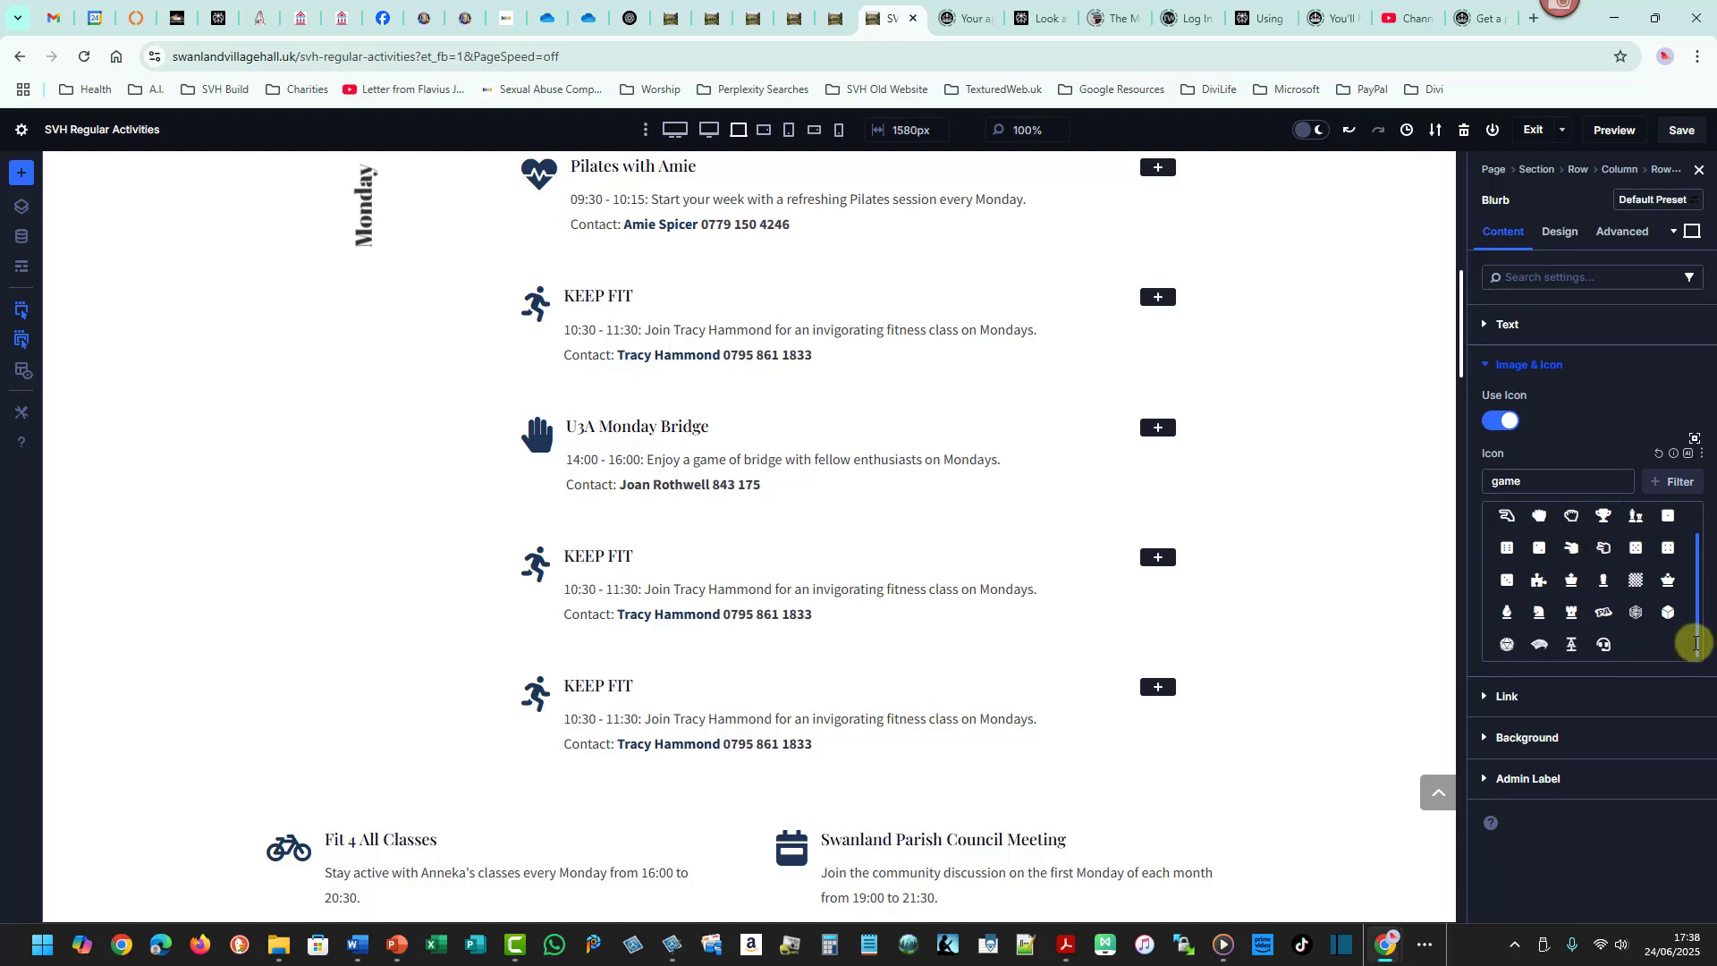
{"action": "left_click", "coordinate": [1571, 643]}
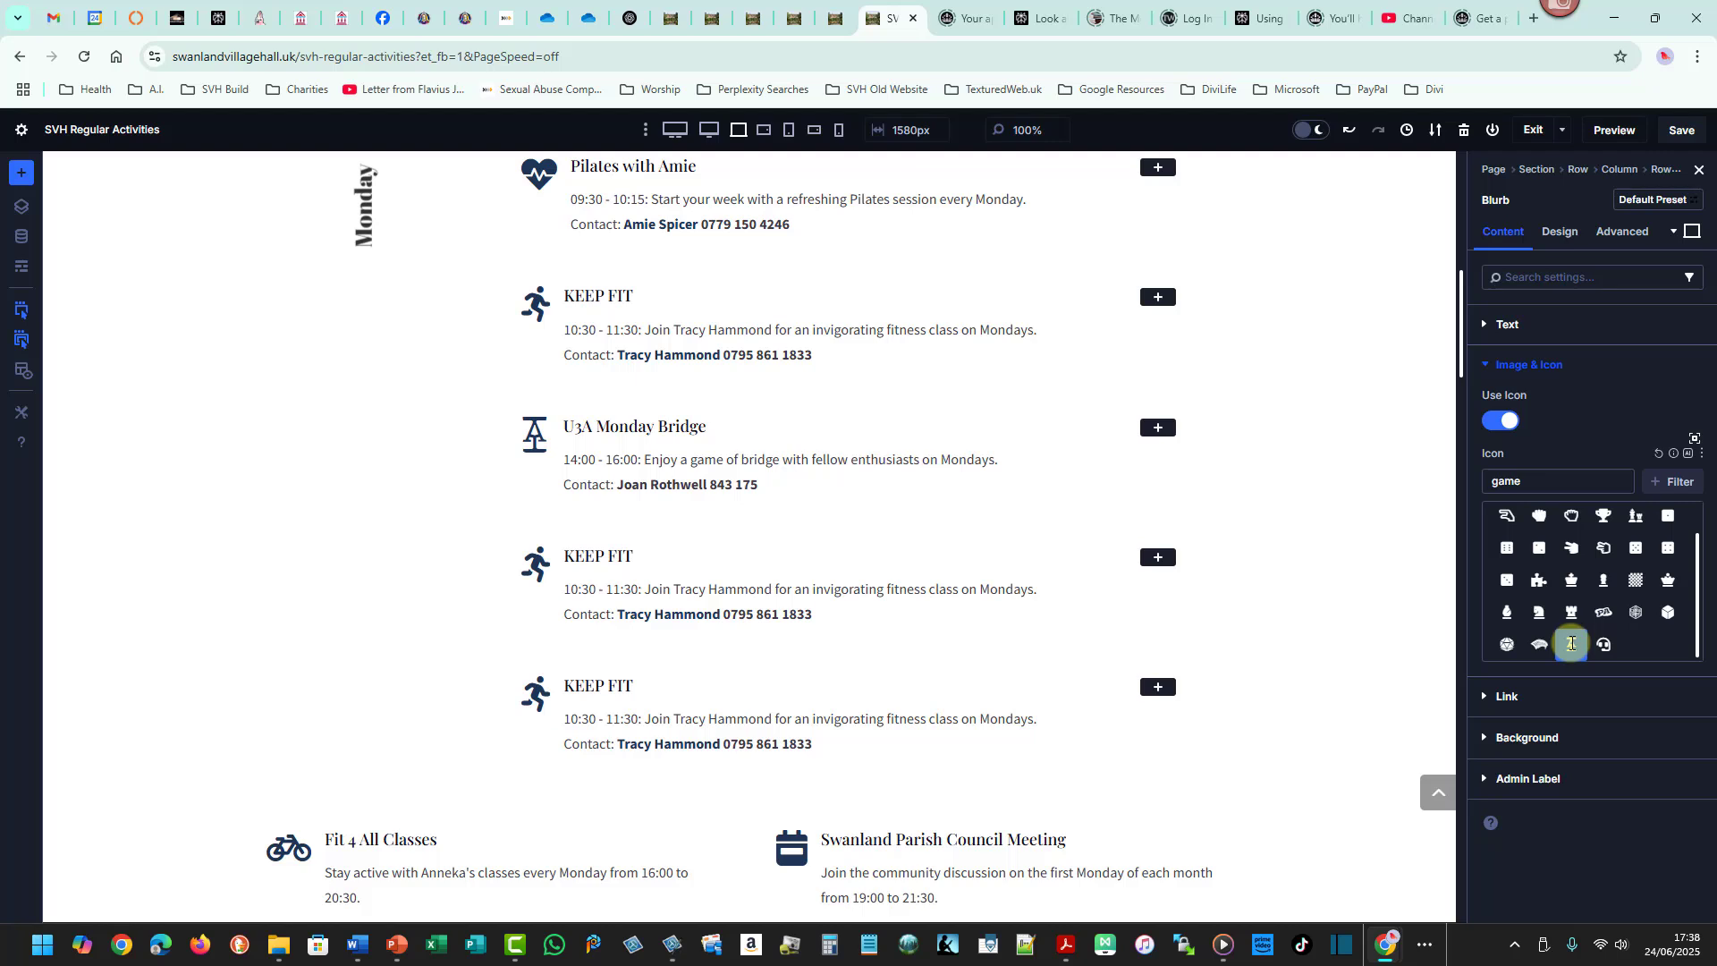
- Search the icons for king, queen and play, then set the bridge blurb's icon to the outlined hand from the game results
{"action": "double_click", "coordinate": [1503, 481]}
{"action": "type", "text": "king"}
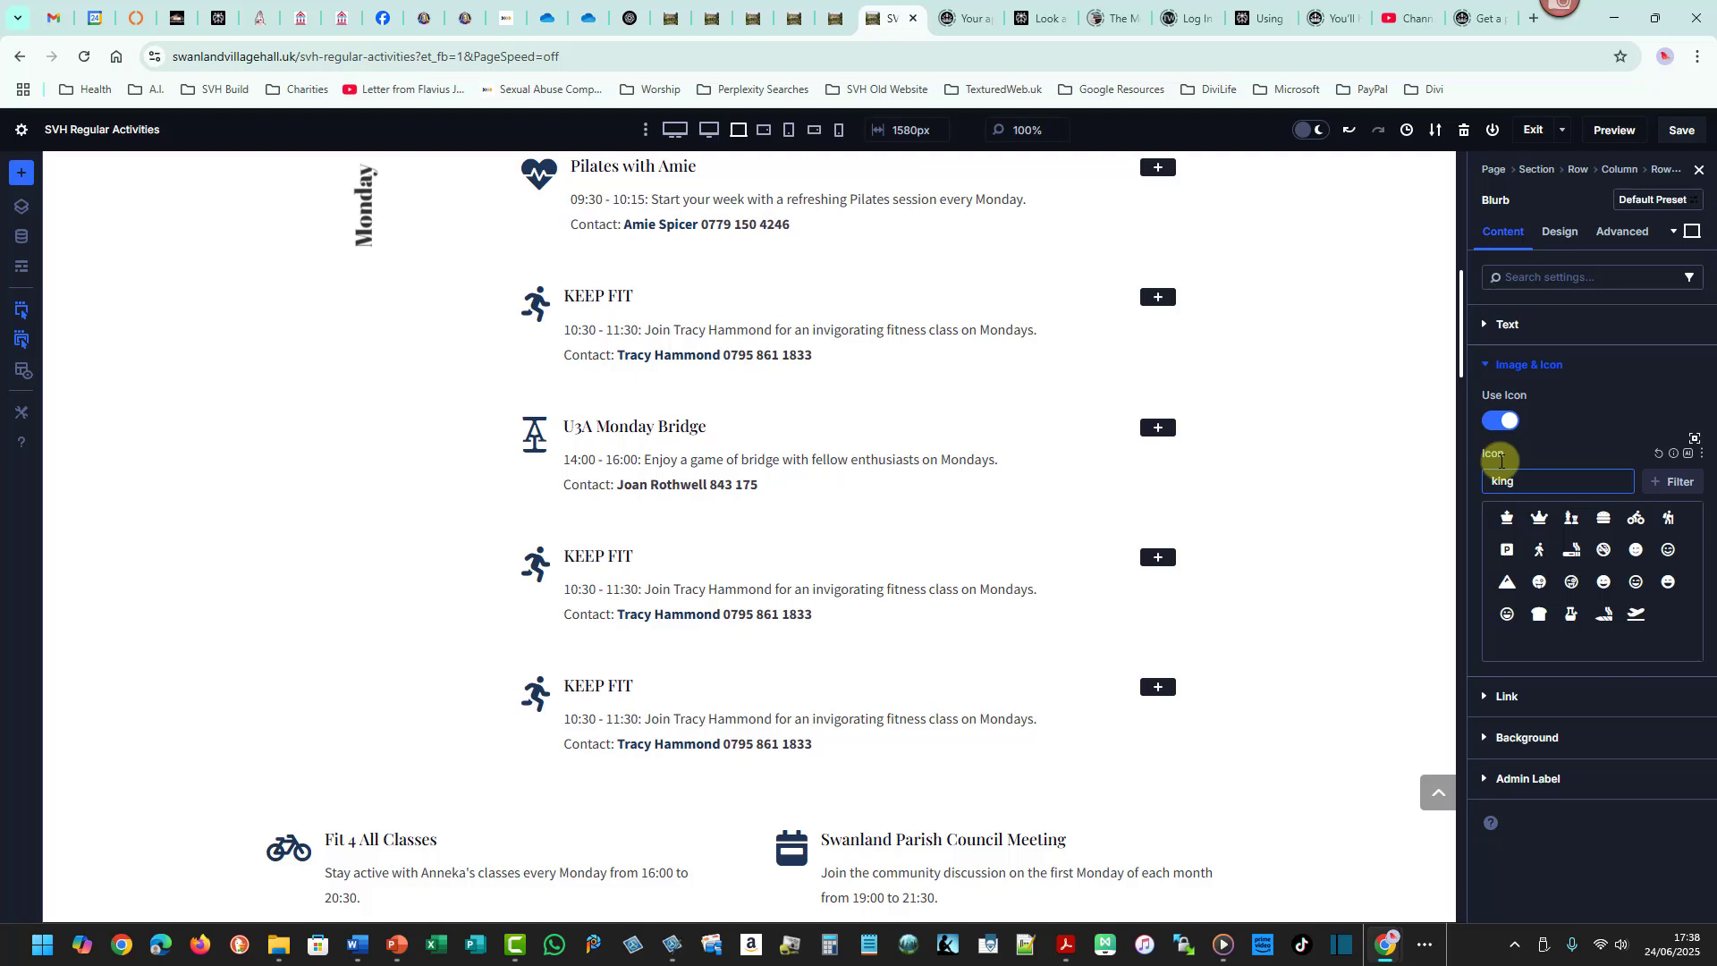
{"action": "key", "text": "ctrl+a"}
{"action": "type", "text": "q"}
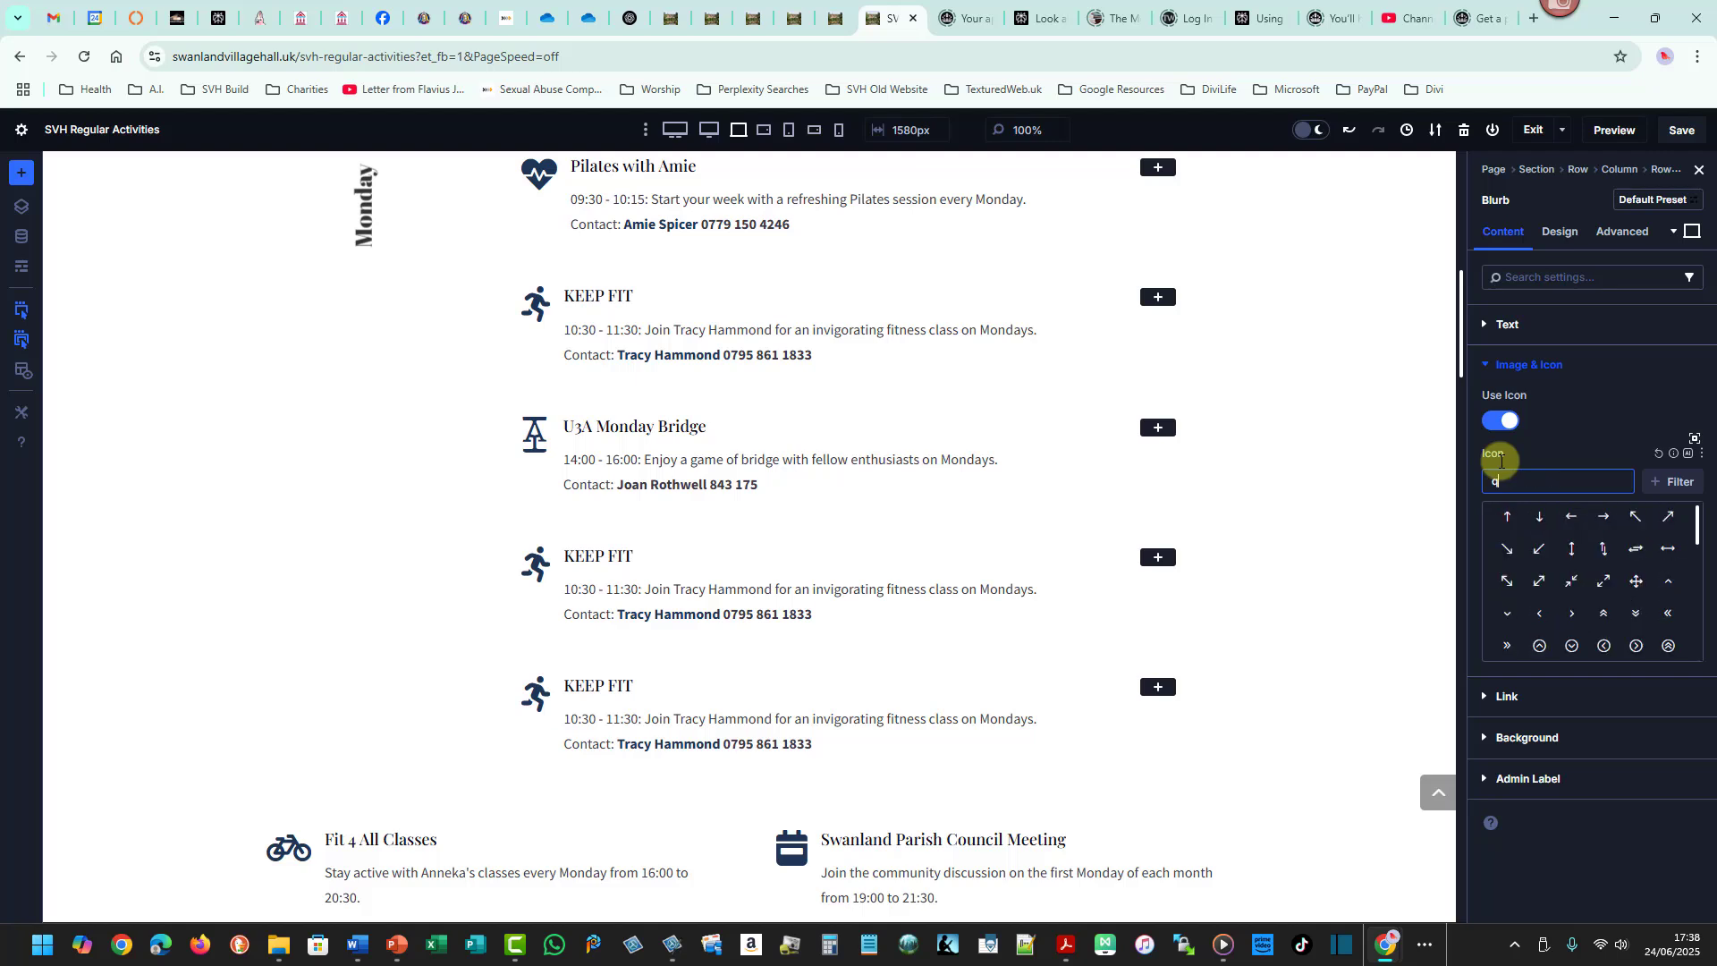
{"action": "type", "text": "ueen"}
{"action": "key", "text": "BackSpace"}
{"action": "key", "text": "BackSpace"}
{"action": "key", "text": "BackSpace"}
{"action": "key", "text": "BackSpace"}
{"action": "key", "text": "BackSpace"}
{"action": "type", "text": "play"}
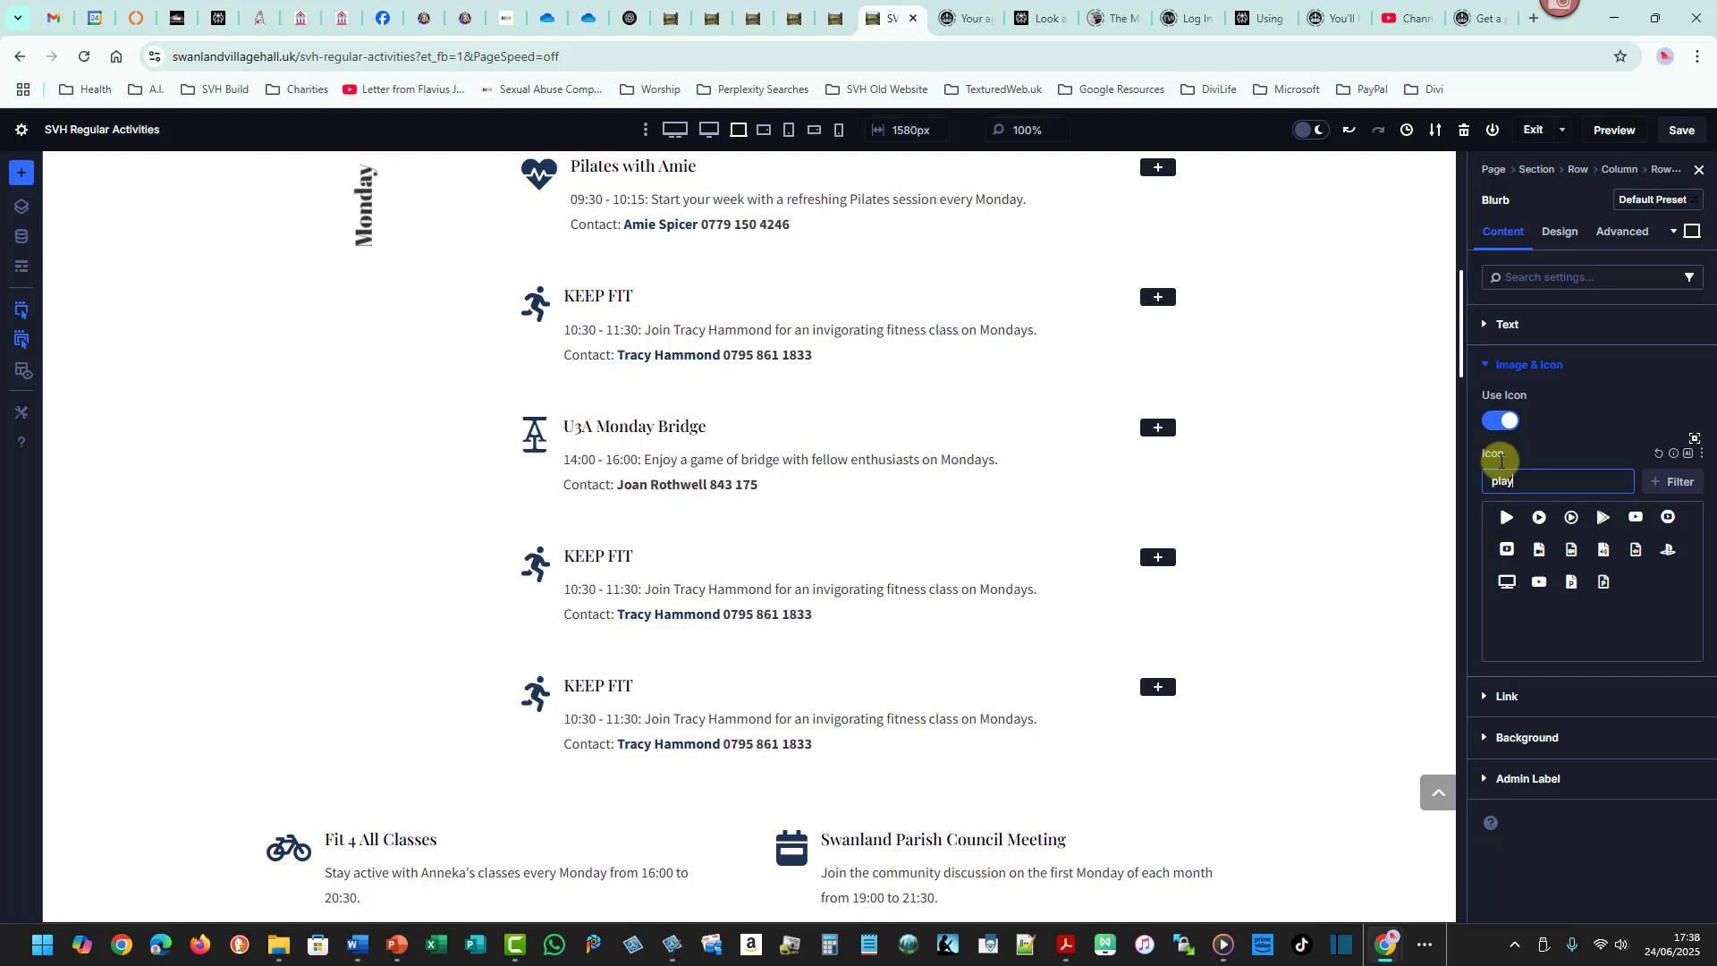
{"action": "key", "text": "BackSpace"}
{"action": "key", "text": "BackSpace"}
{"action": "key", "text": "BackSpace"}
{"action": "key", "text": "BackSpace"}
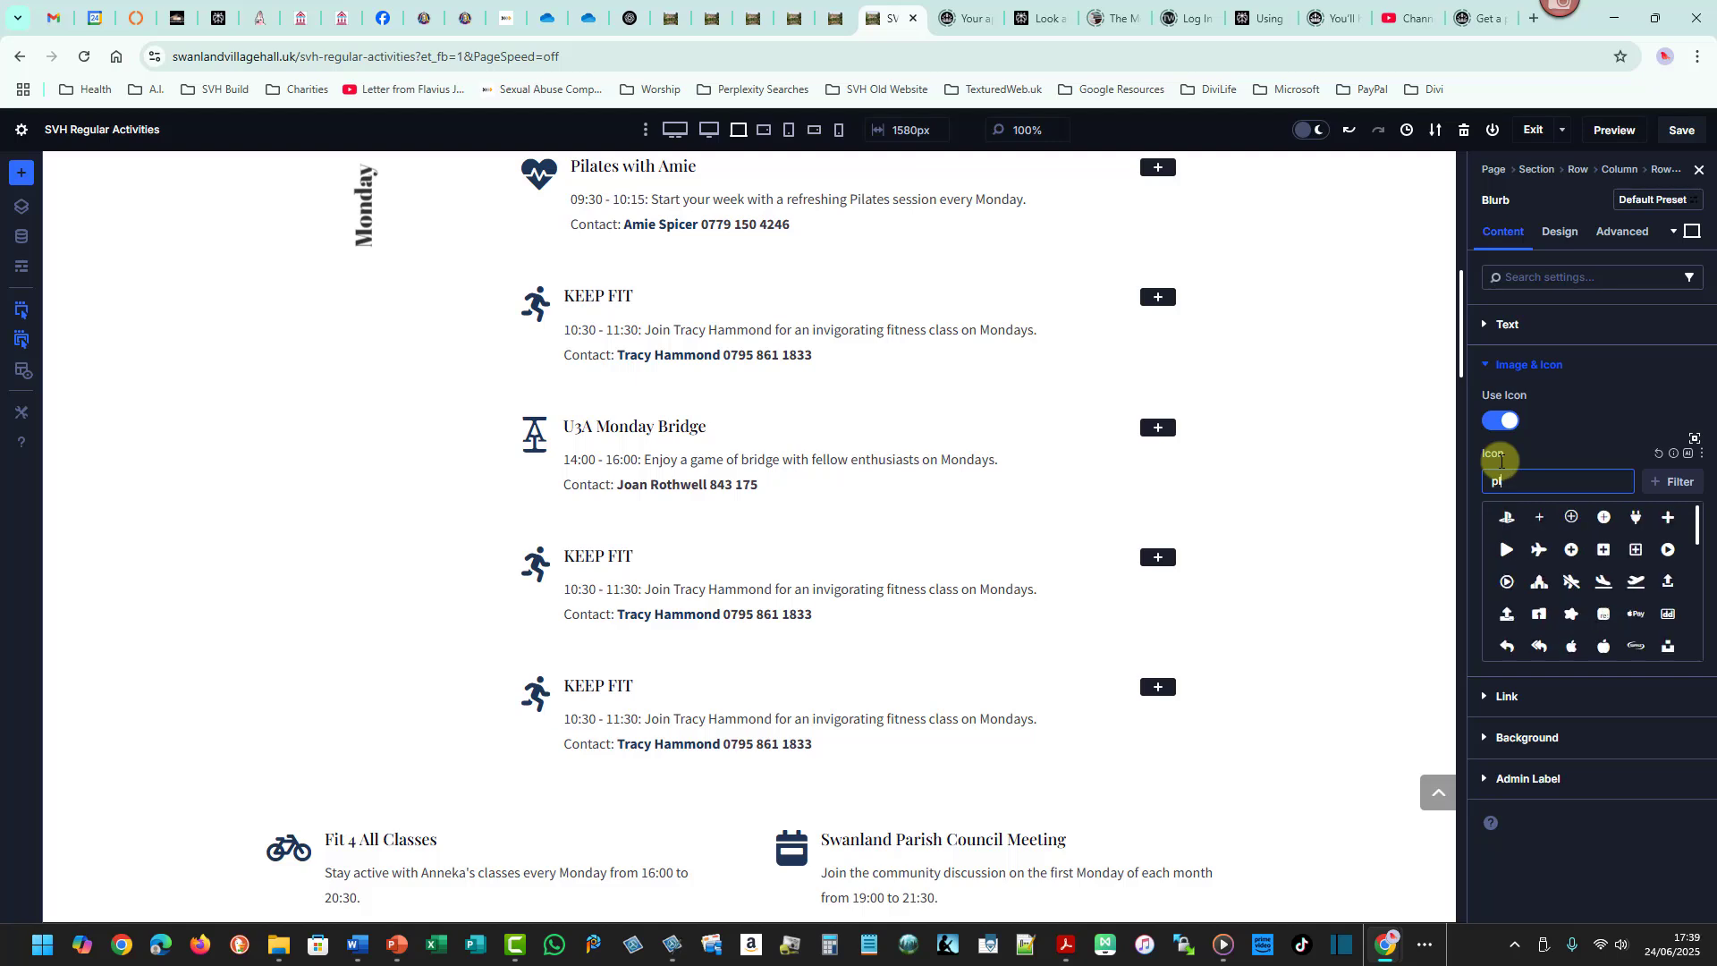
{"action": "type", "text": "game"}
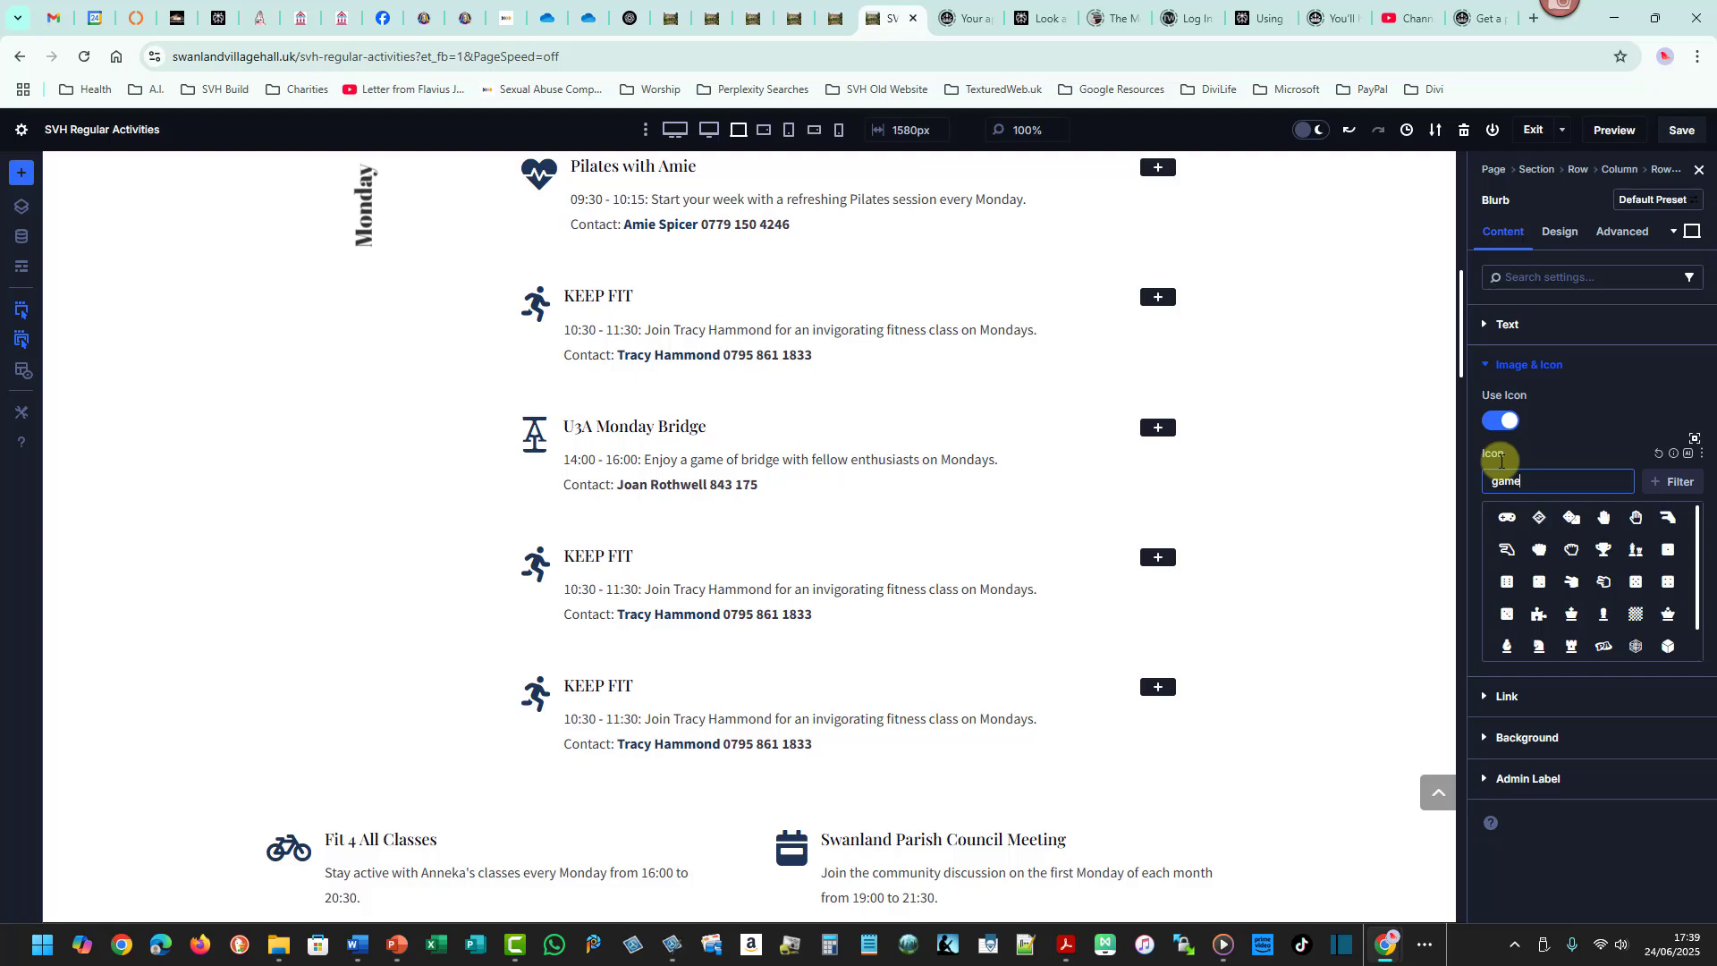
{"action": "left_click", "coordinate": [1635, 517]}
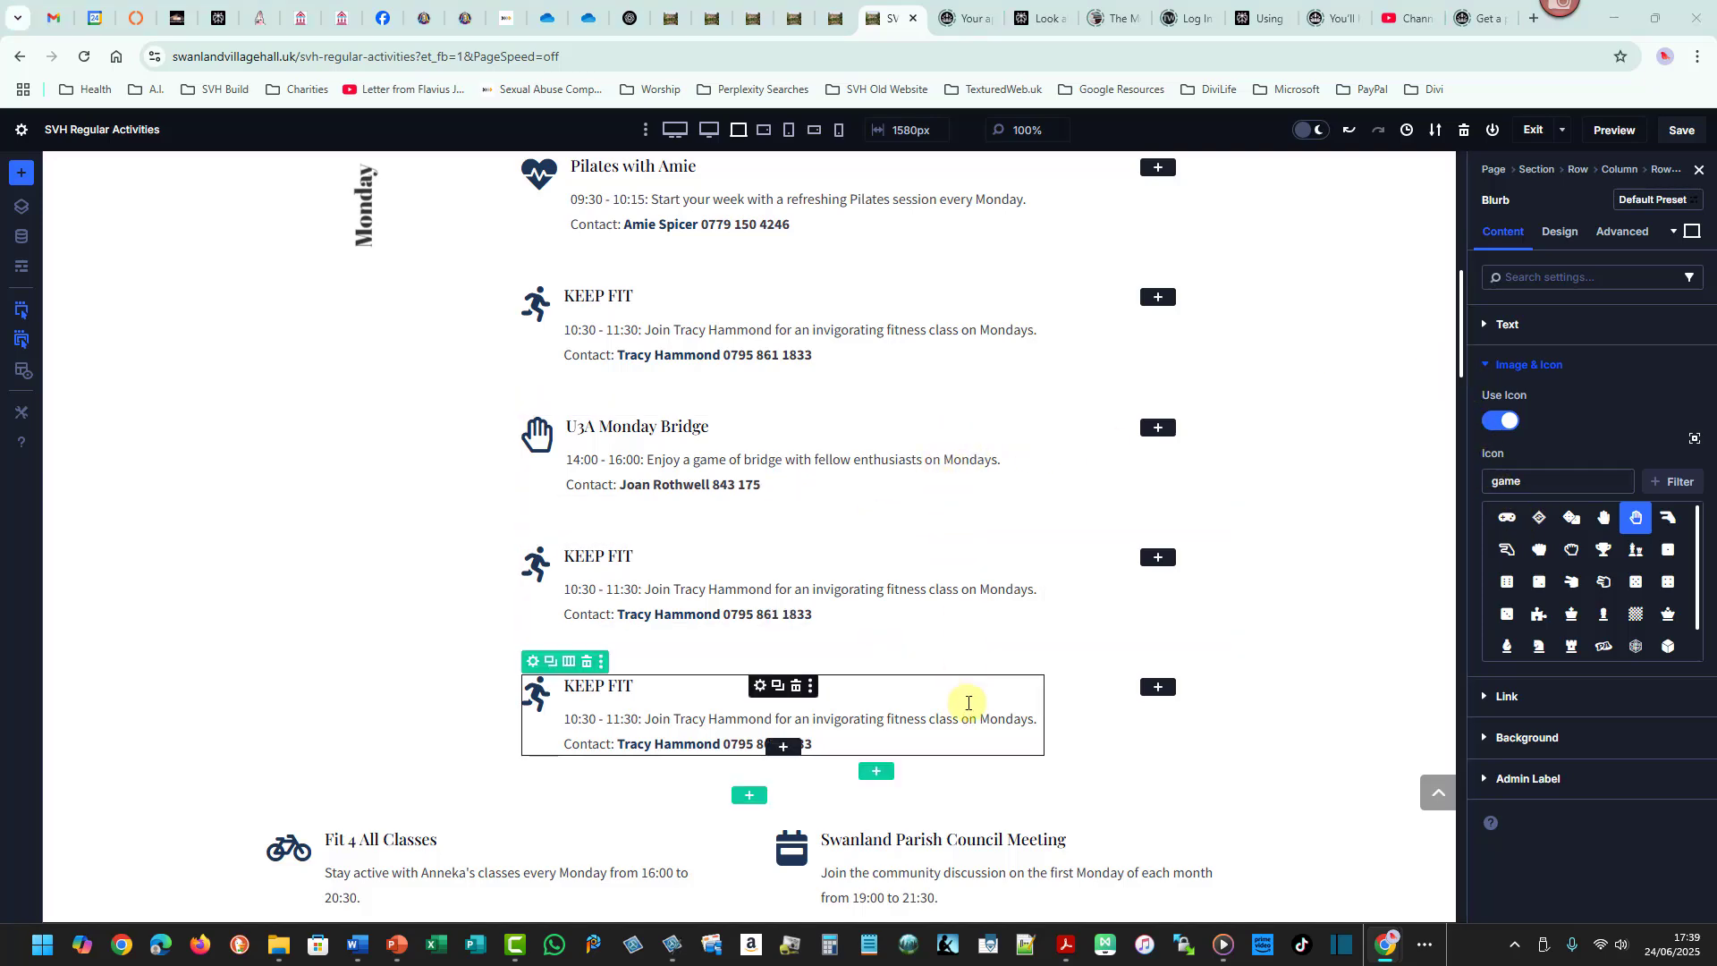
- Copy the Fit 4 All contact name and phone number from the Word schedule's Monday 1600 - 2030 row
{"action": "key", "text": "super+Tab"}
{"action": "key", "text": "Escape"}
{"action": "left_click", "coordinate": [356, 945]}
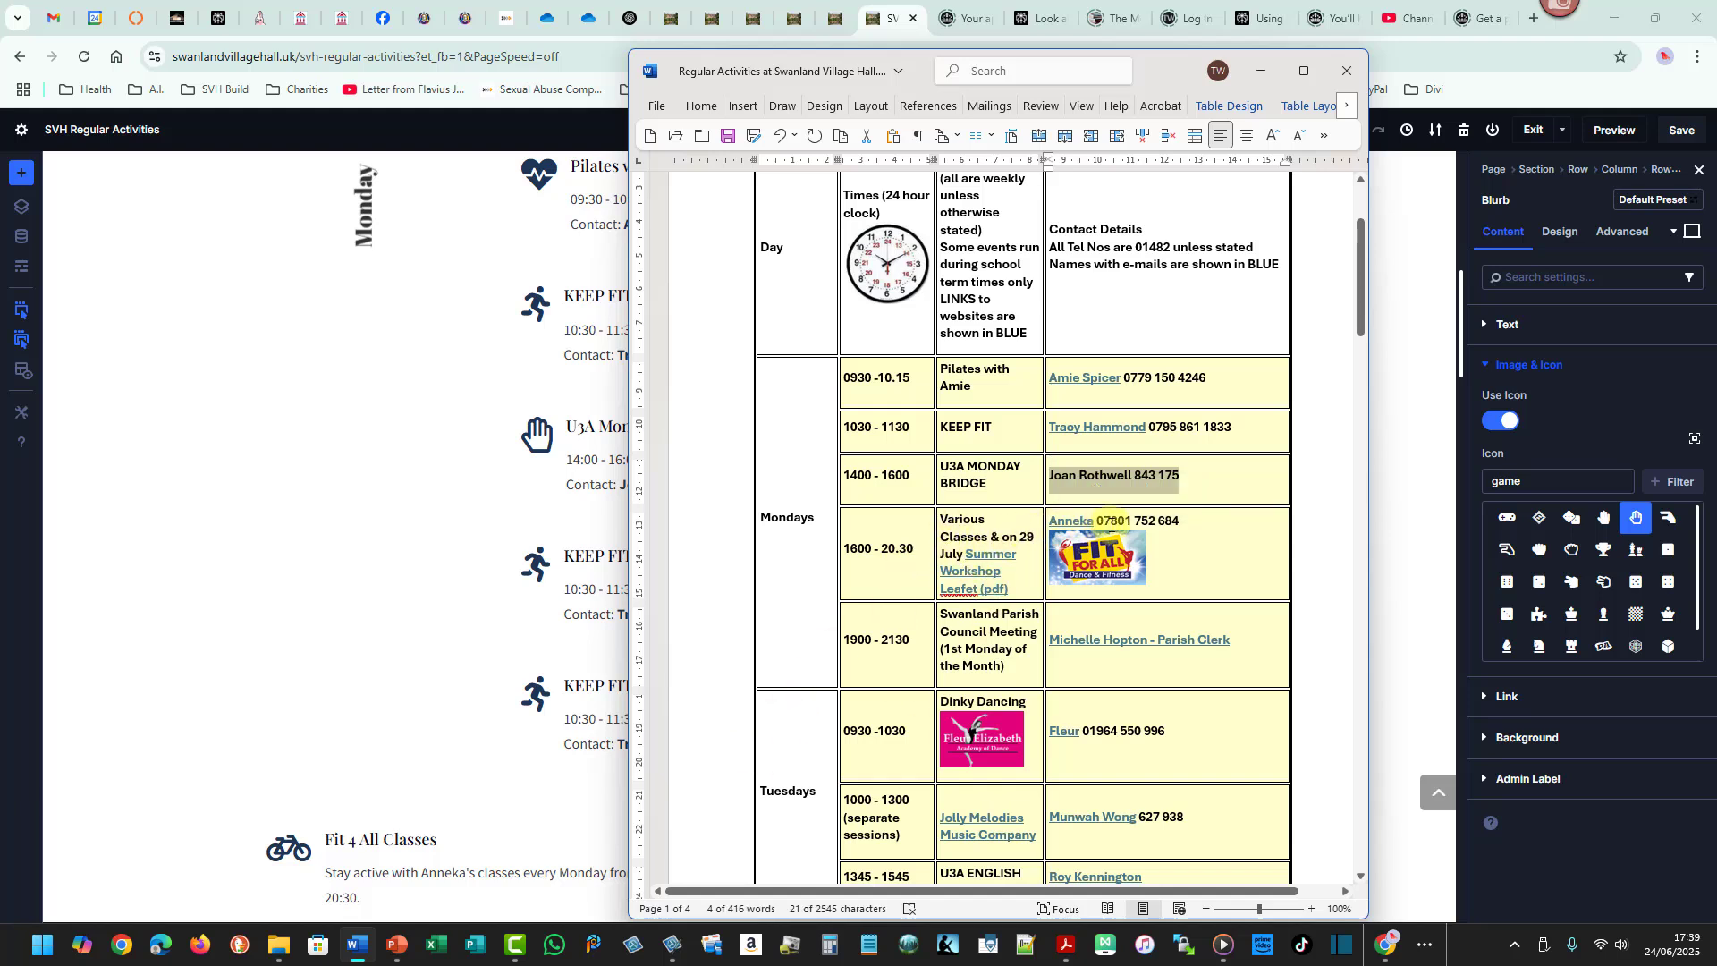
{"action": "mouse_move", "coordinate": [433, 866]}
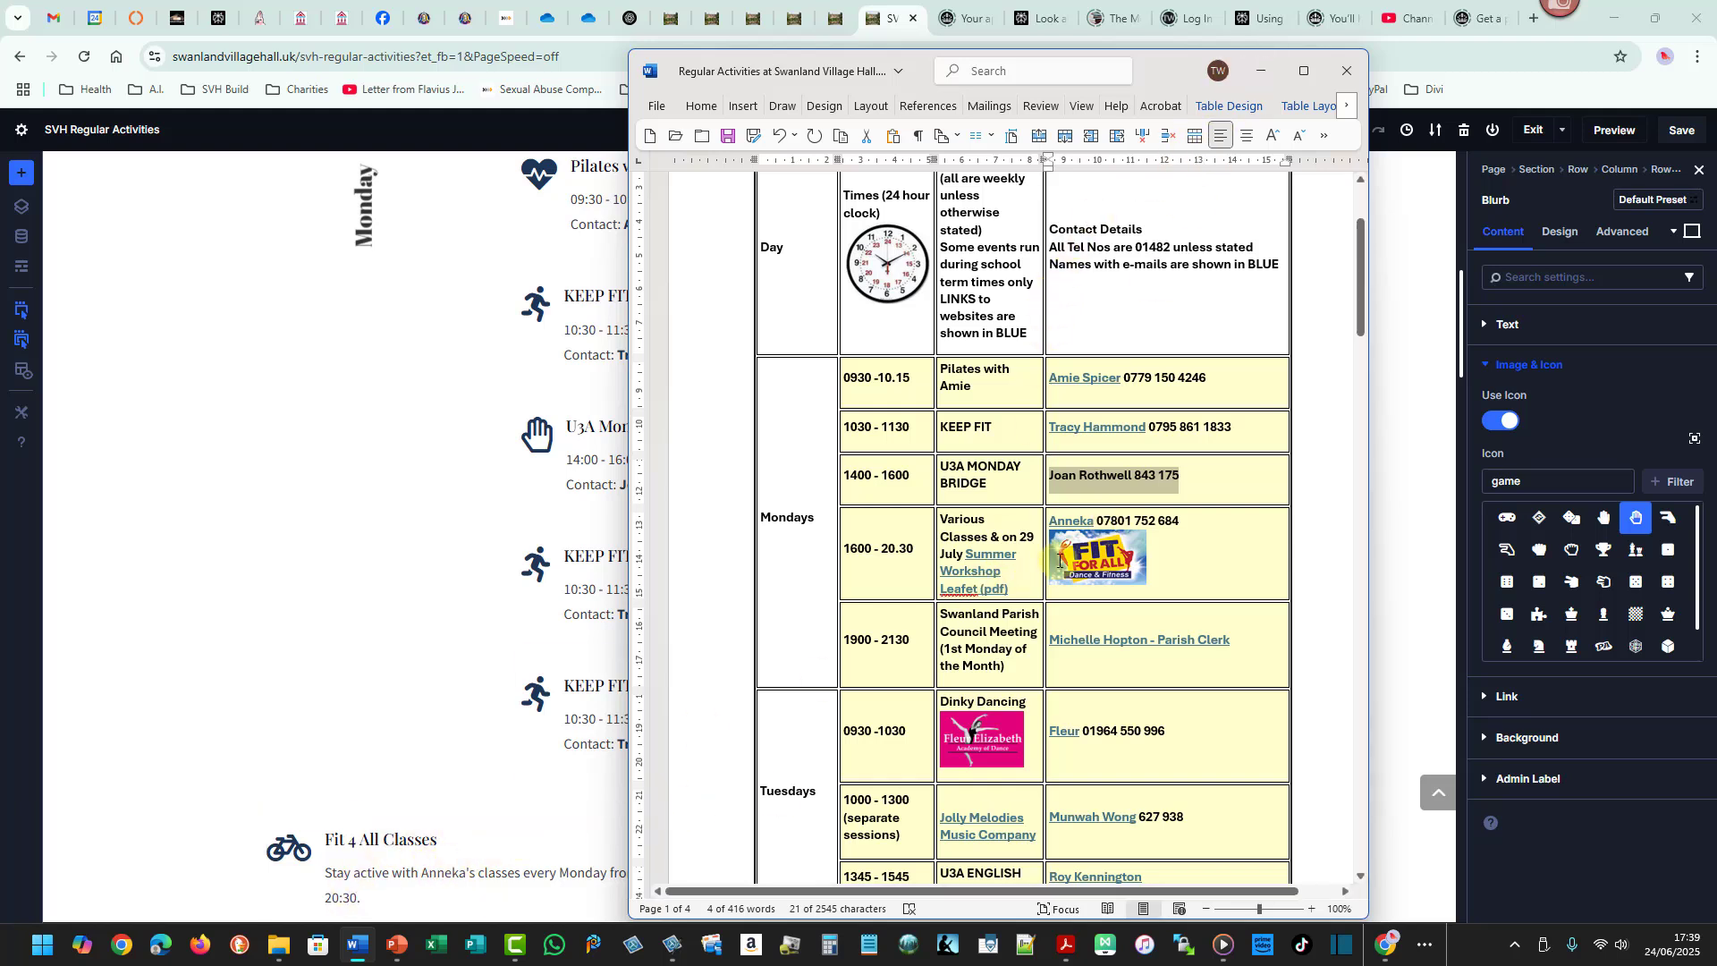
{"action": "left_click_drag", "start_coordinate": [1185, 520], "coordinate": [1064, 515]}
{"action": "key", "text": "ctrl+c"}
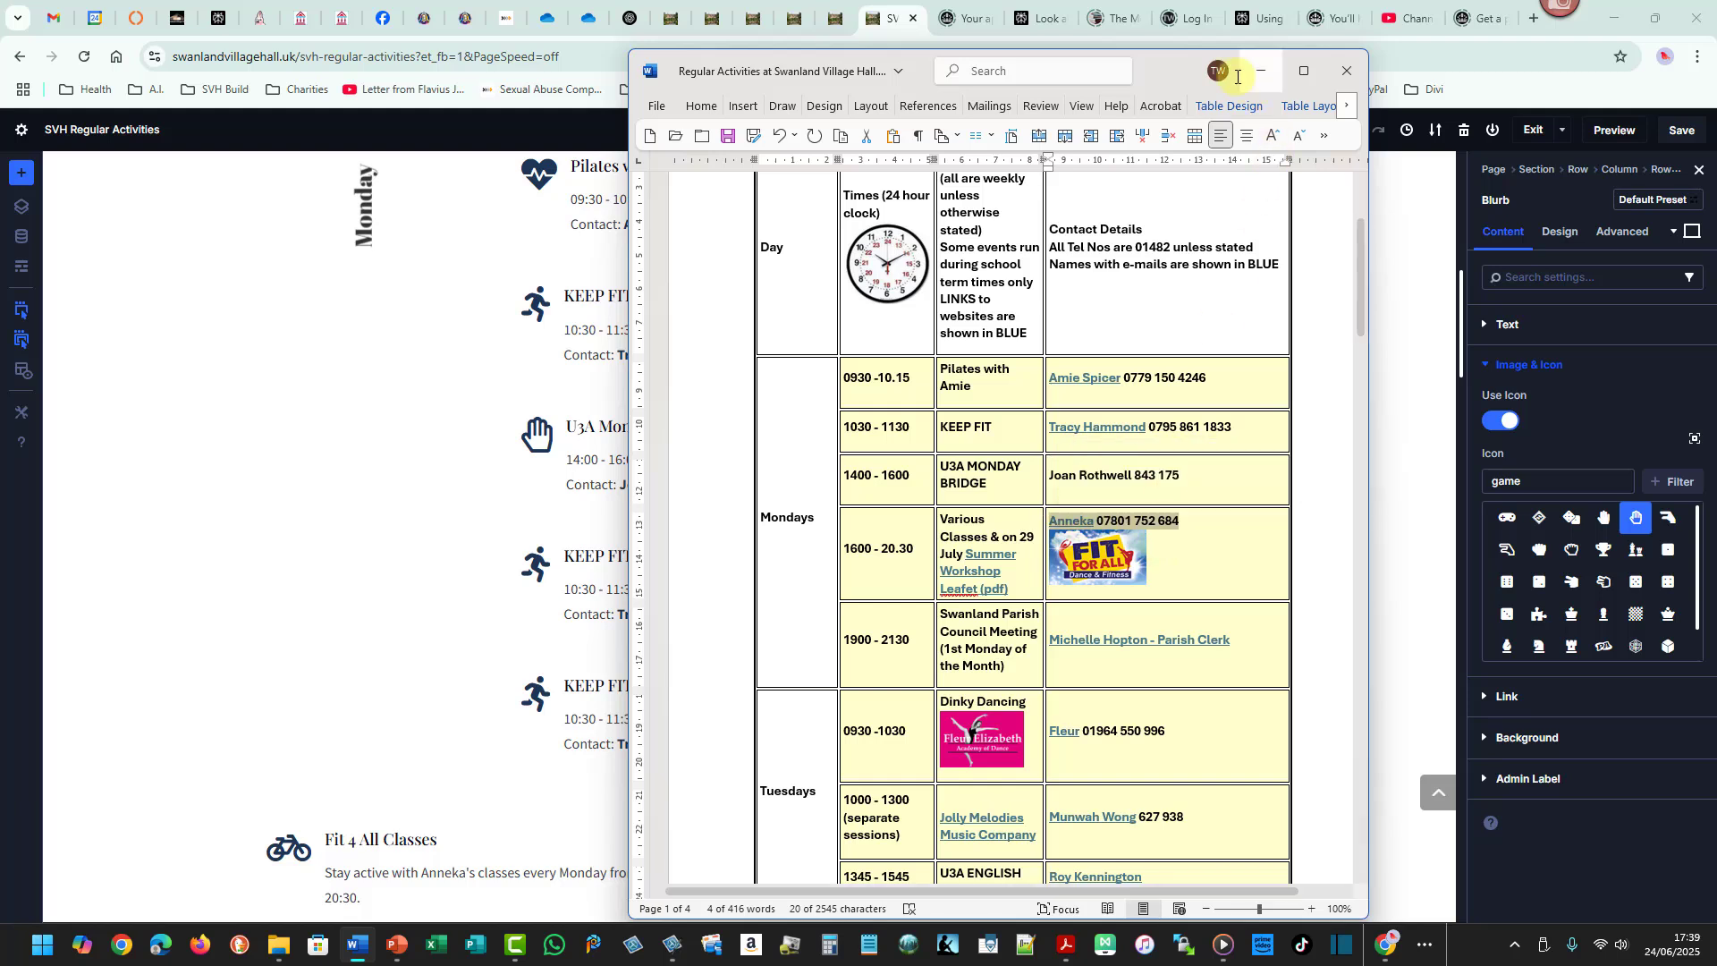
{"action": "left_click", "coordinate": [1259, 70]}
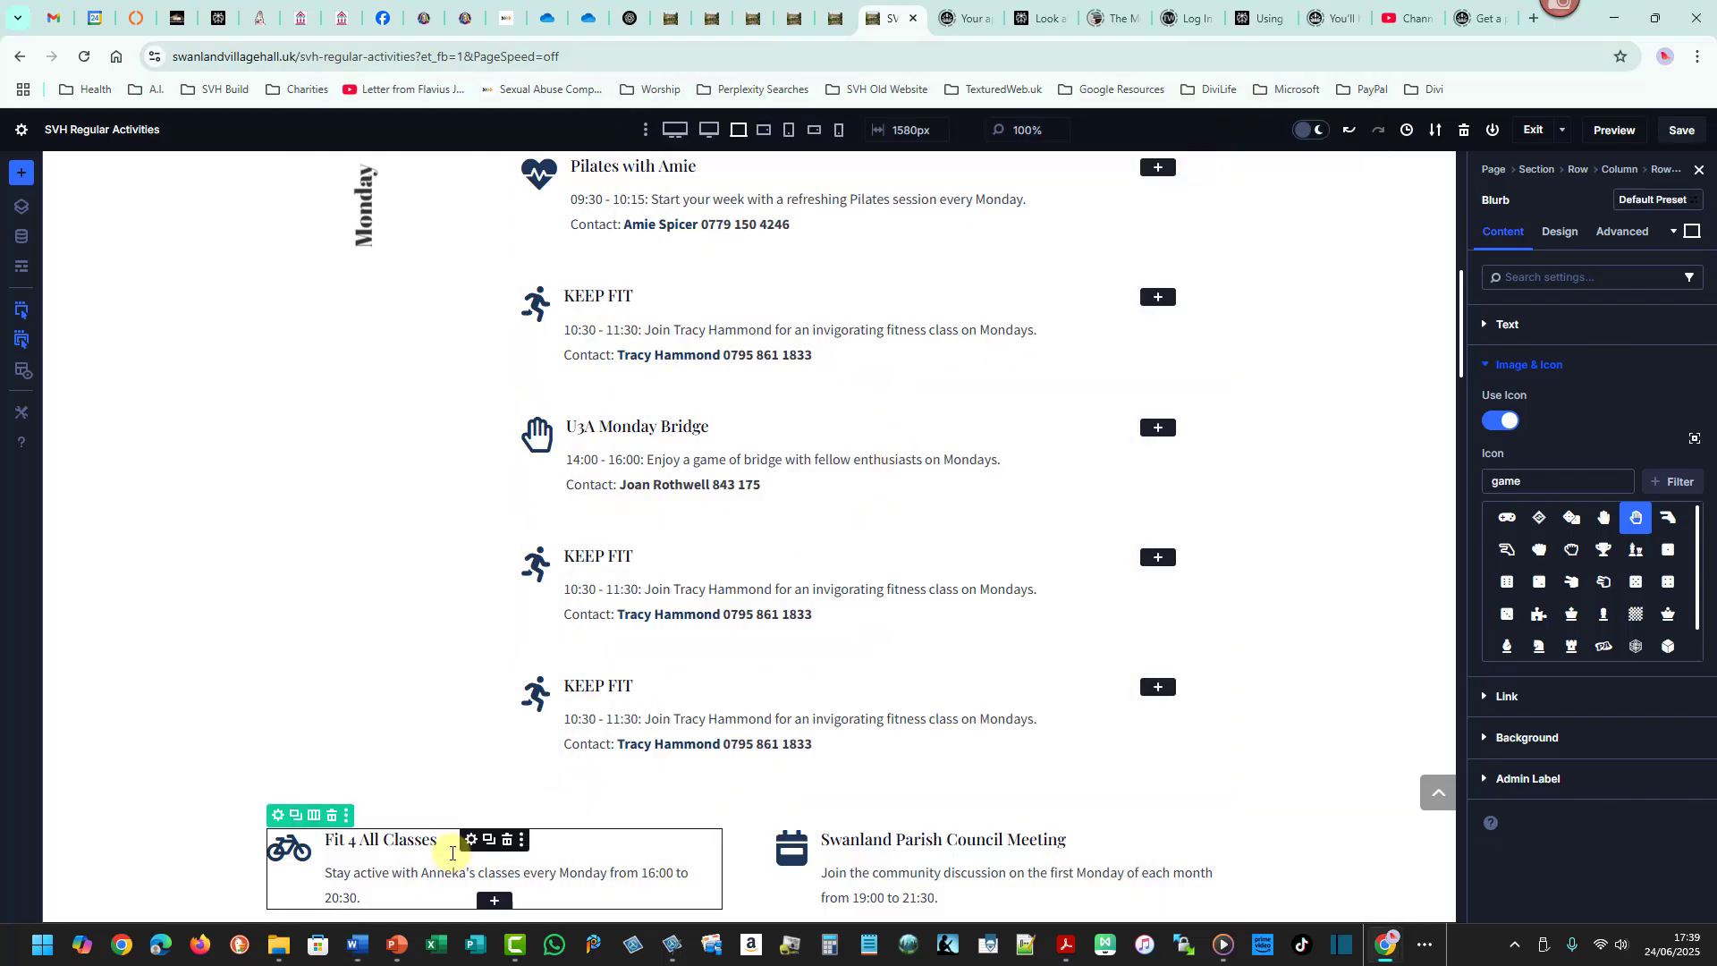
- Move the Fit 4 All Classes blurb below the bridge blurb and delete the duplicate KEEP FIT blurb
{"action": "left_click_drag", "start_coordinate": [452, 848], "coordinate": [716, 573]}
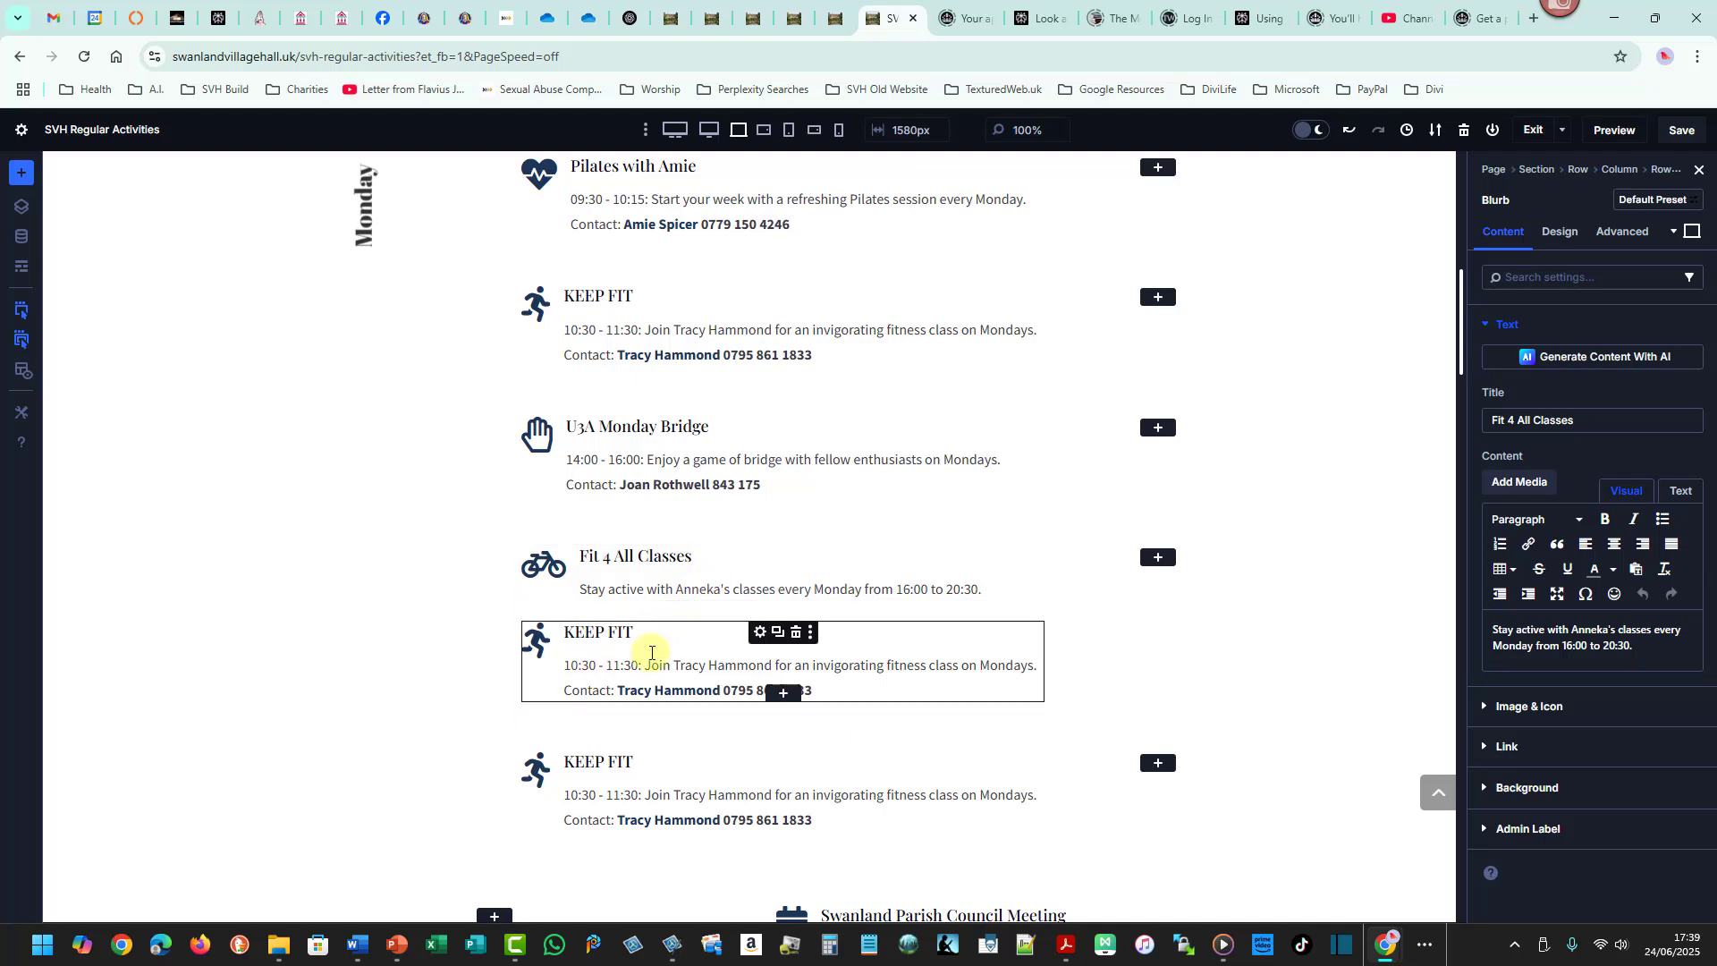
{"action": "left_click", "coordinate": [795, 633]}
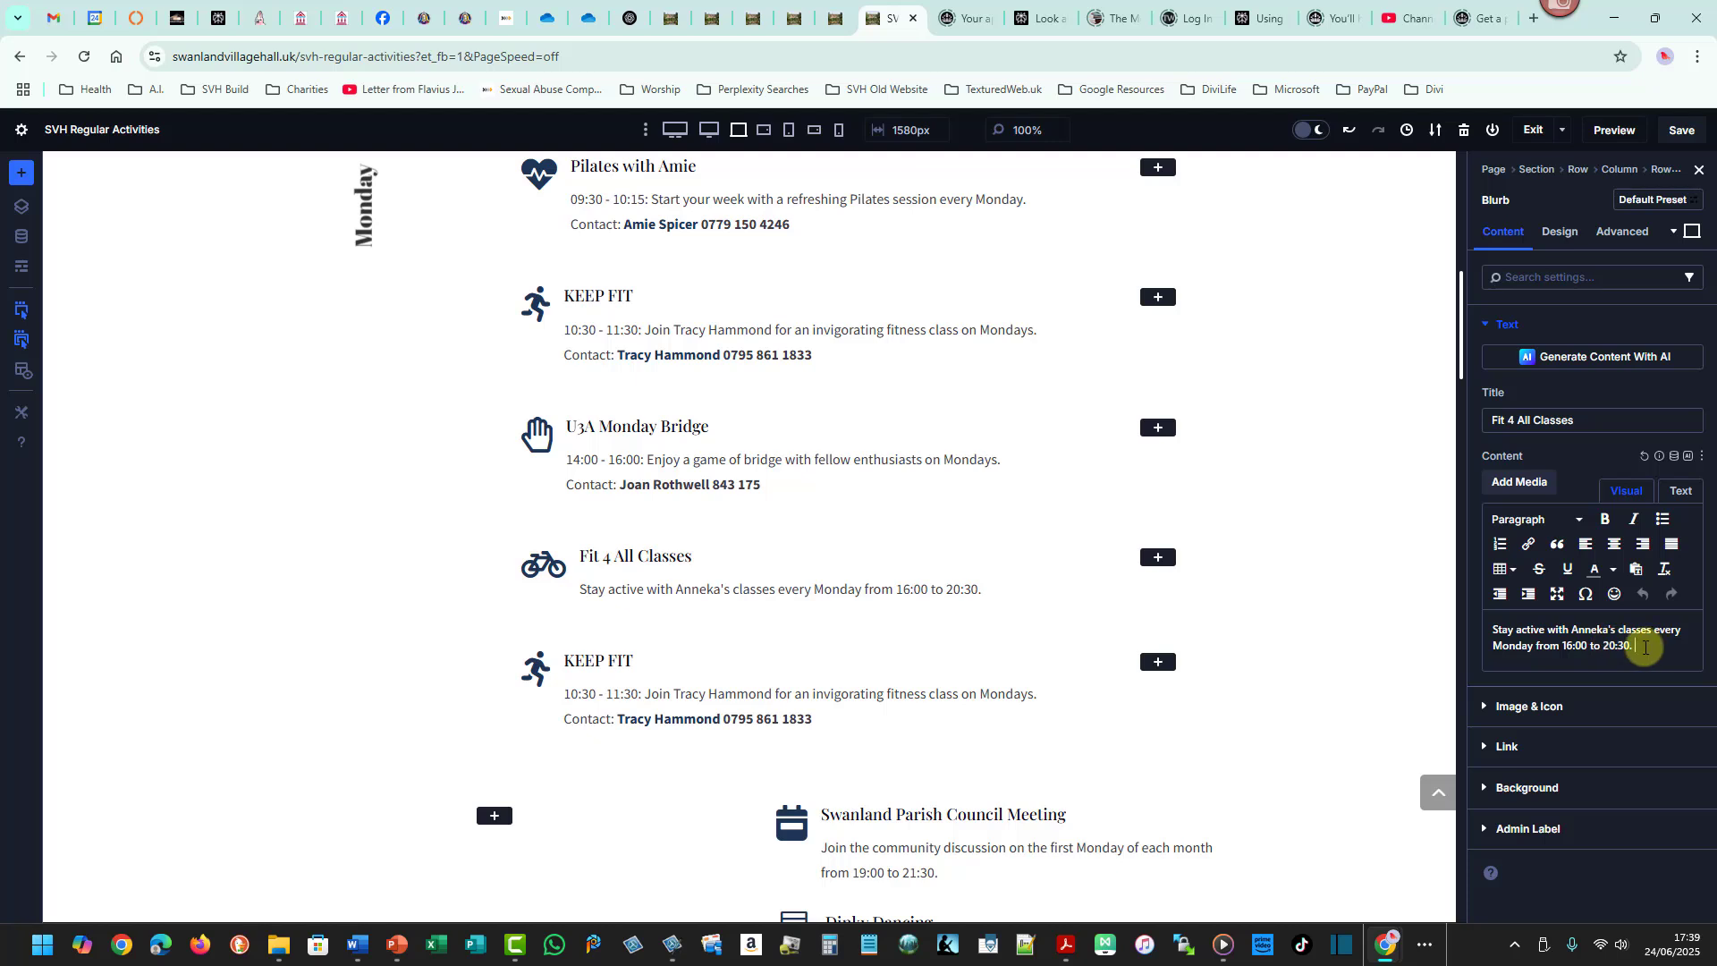
- Paste the contact details into the Fit 4 All description and move the times to its start as "16:00 - 20:30:"
{"action": "key", "text": "ctrl+v"}
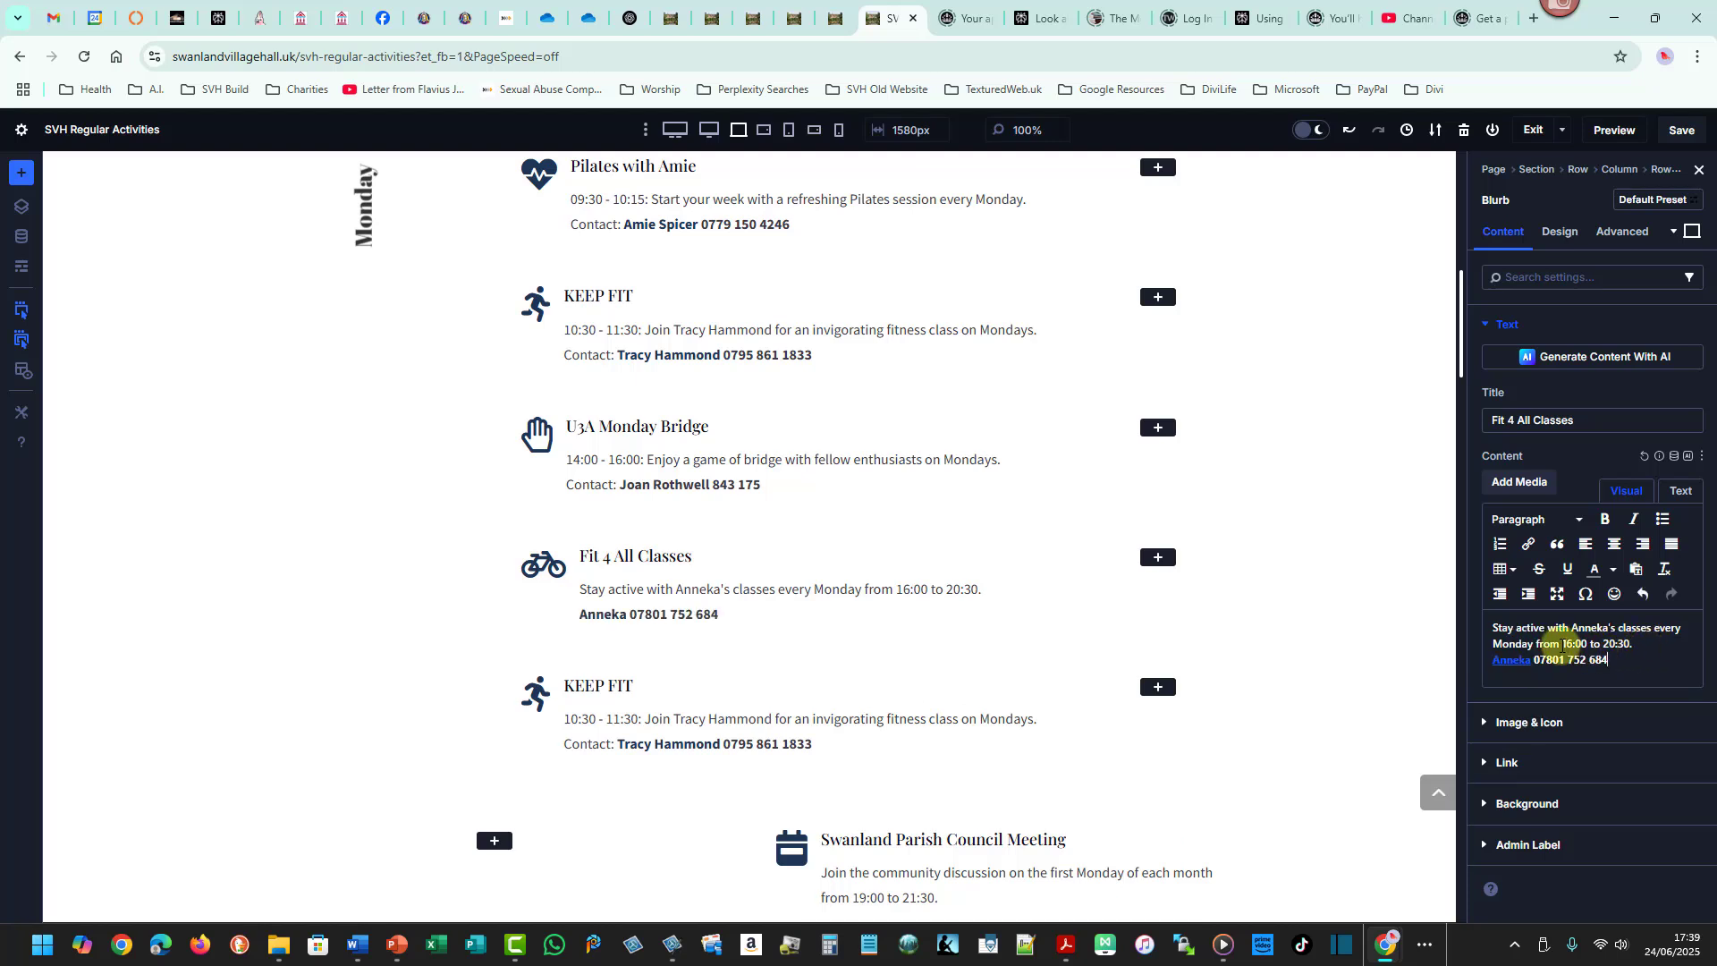
{"action": "left_click_drag", "start_coordinate": [1563, 643], "coordinate": [1629, 642]}
{"action": "key", "text": "ctrl+c"}
{"action": "key", "text": "Delete"}
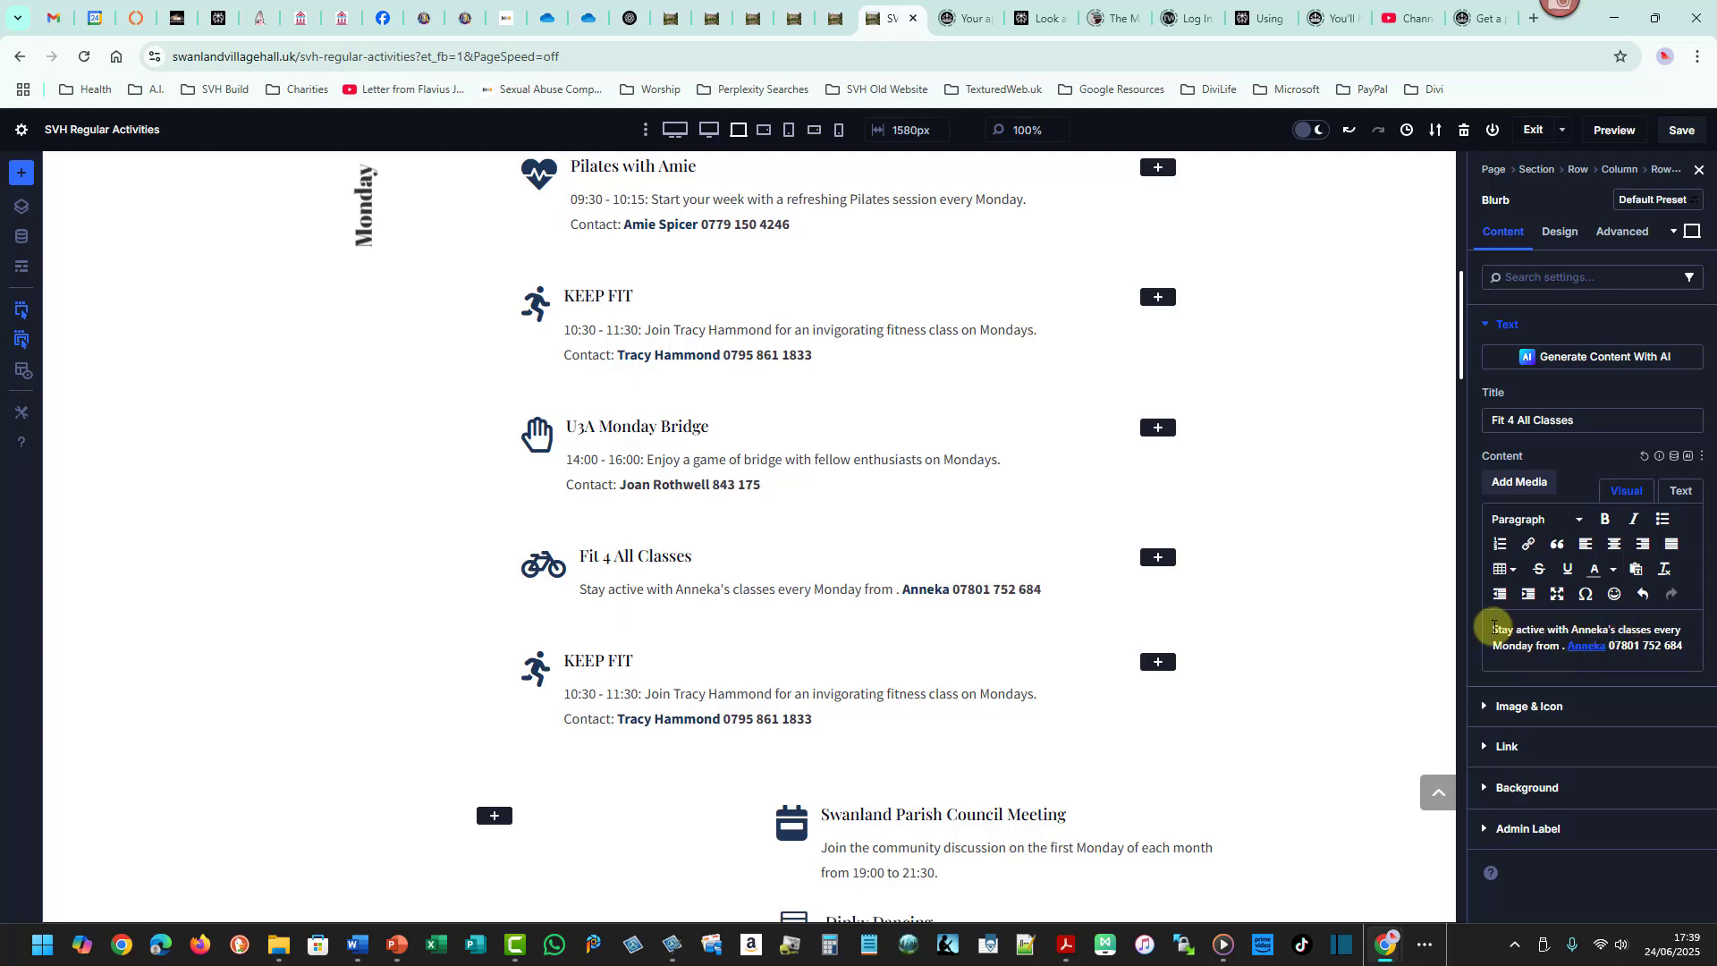
{"action": "left_click", "coordinate": [1493, 629]}
{"action": "key", "text": "ctrl+v"}
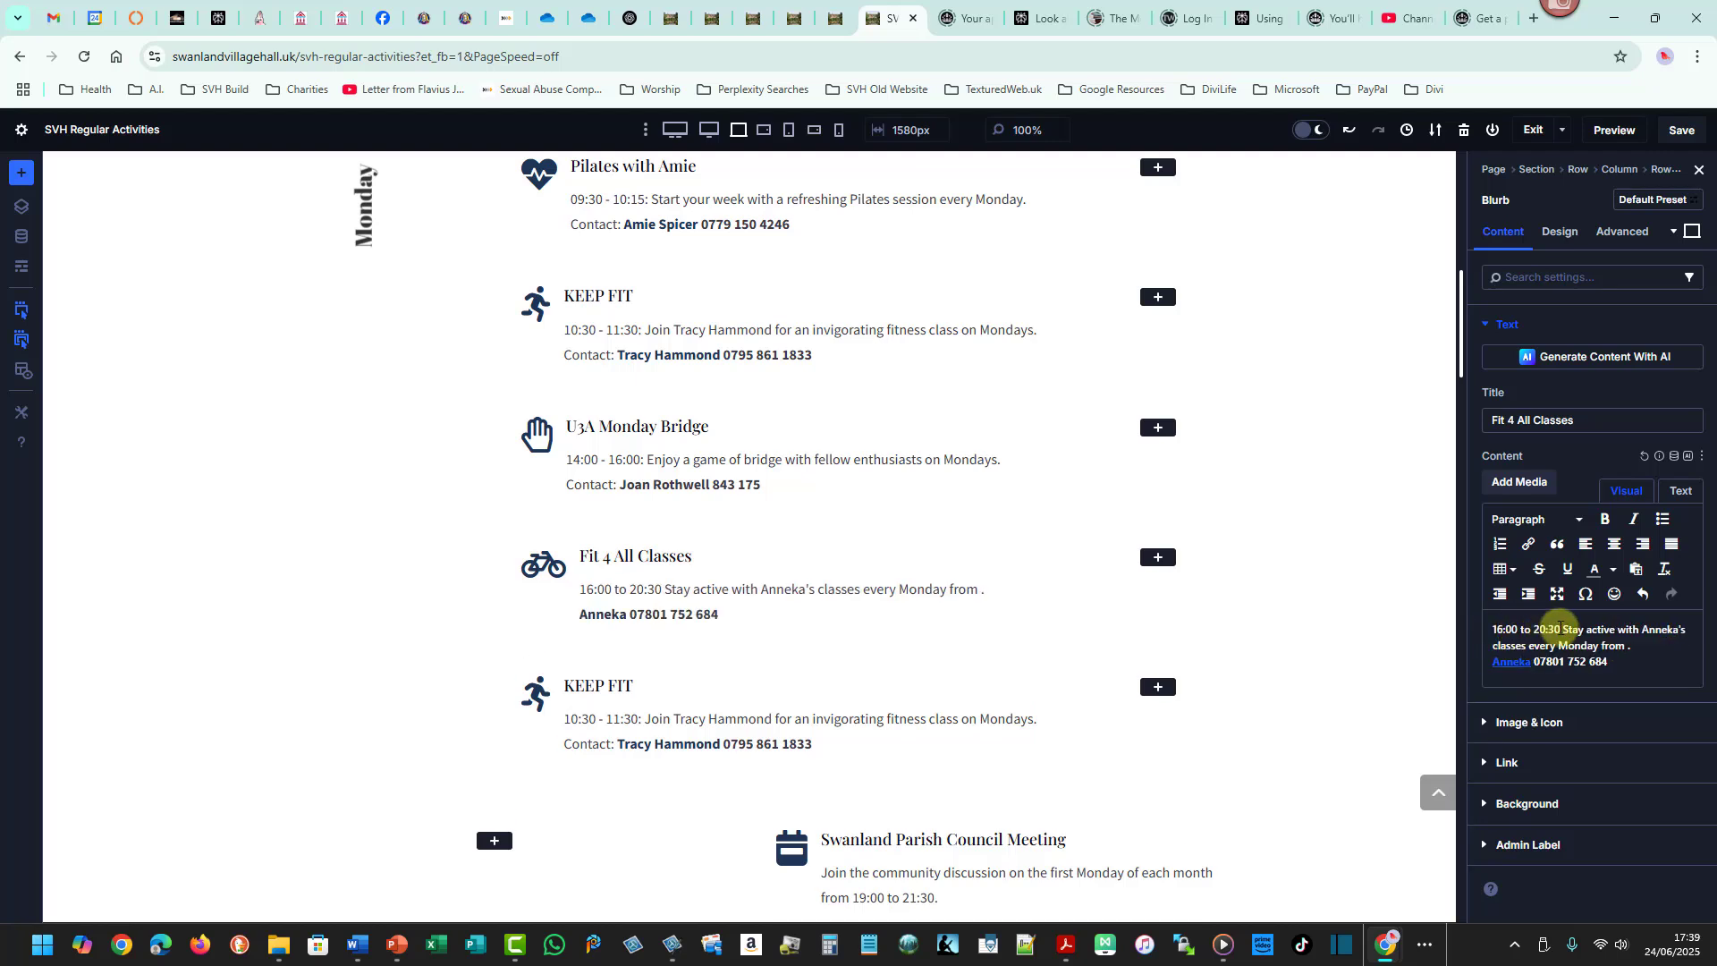
{"action": "type", "text": ":"}
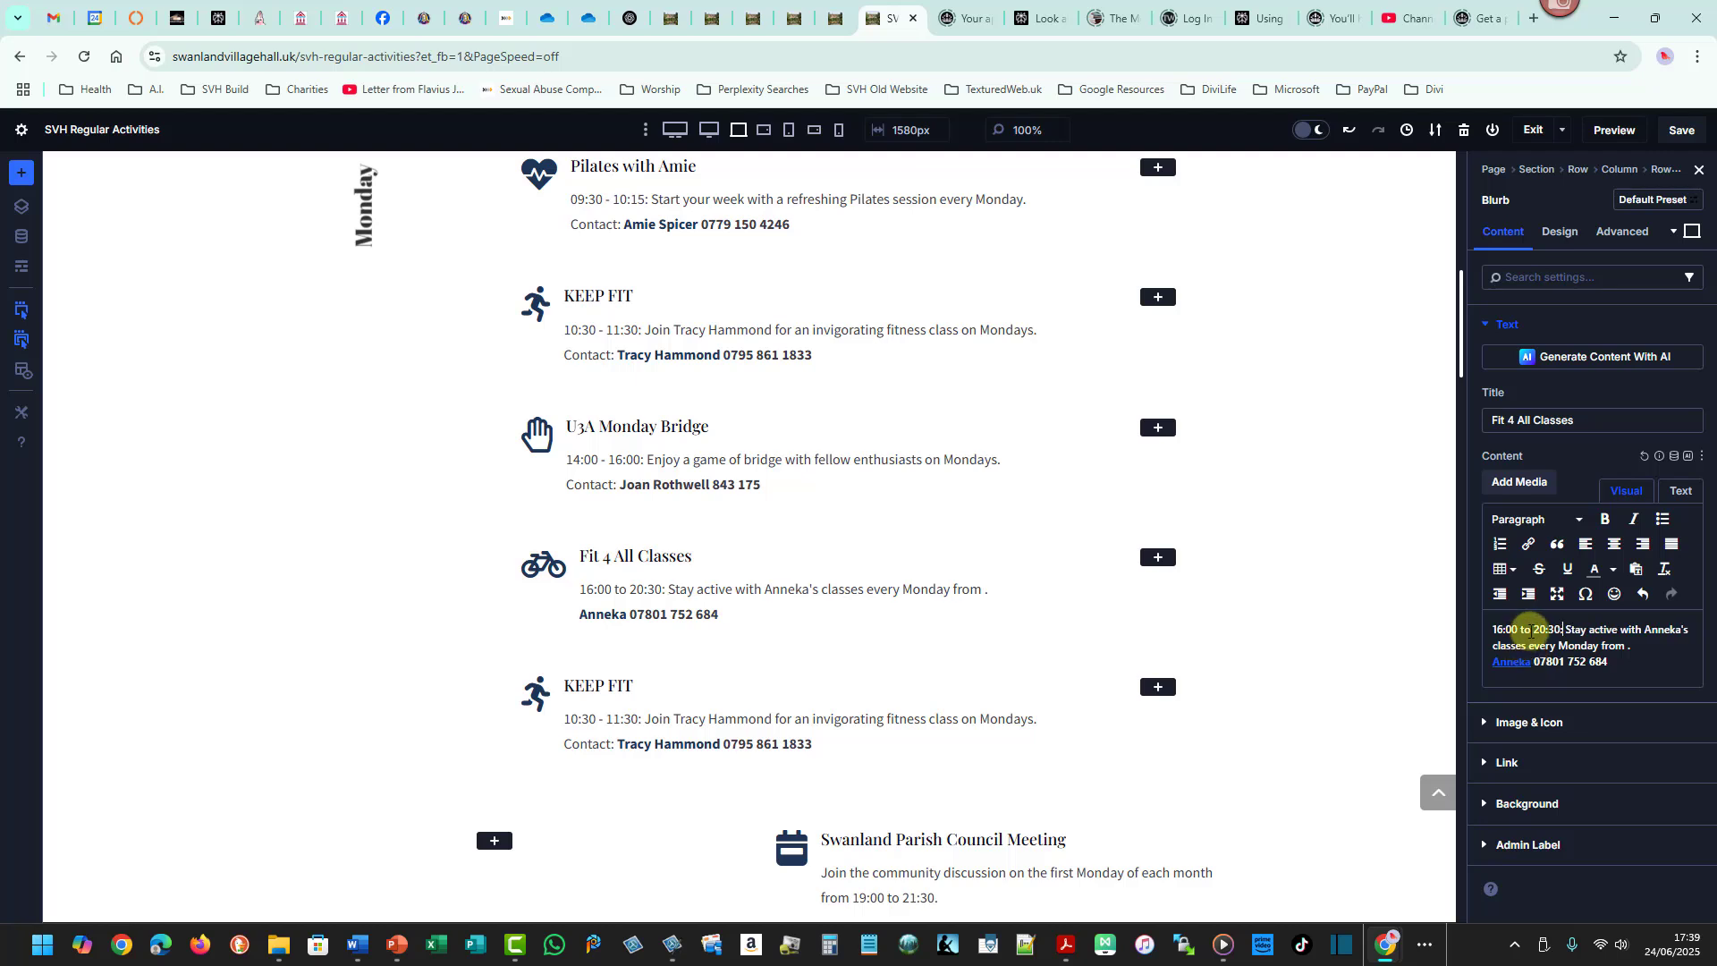
{"action": "double_click", "coordinate": [1527, 628]}
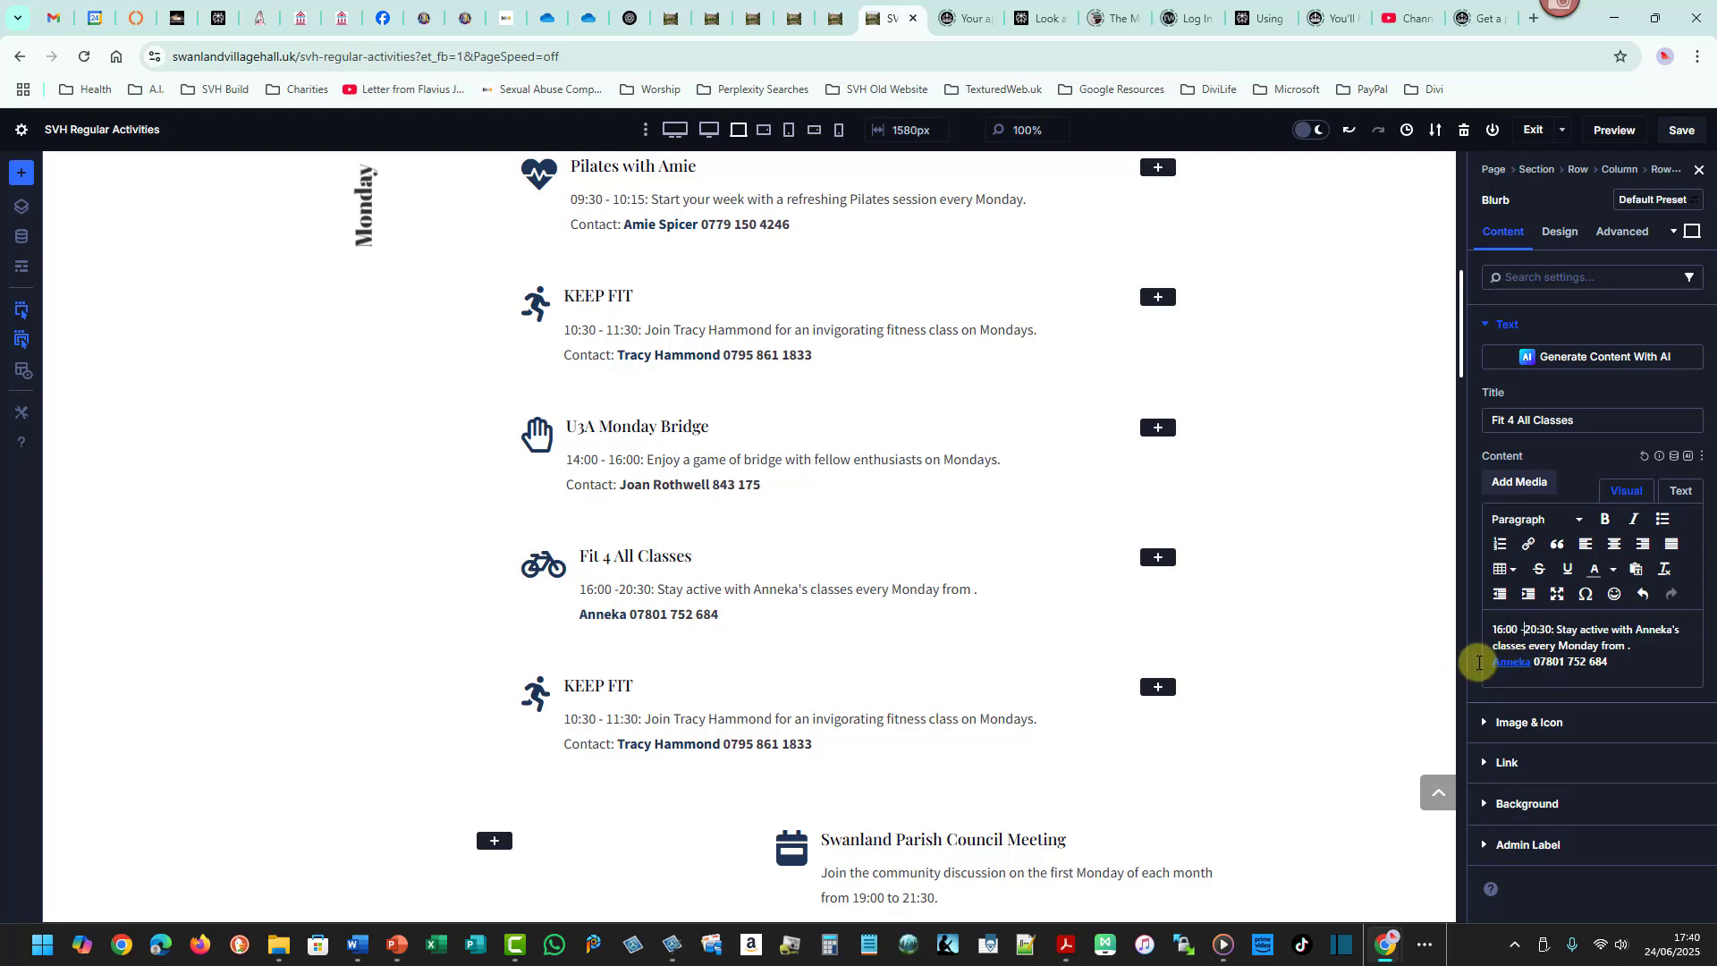
{"action": "type", "text": "-"}
- Replace the trailing "from ." with "Monday. Contact:" before the Fit 4 All contact details
{"action": "left_click", "coordinate": [1628, 646]}
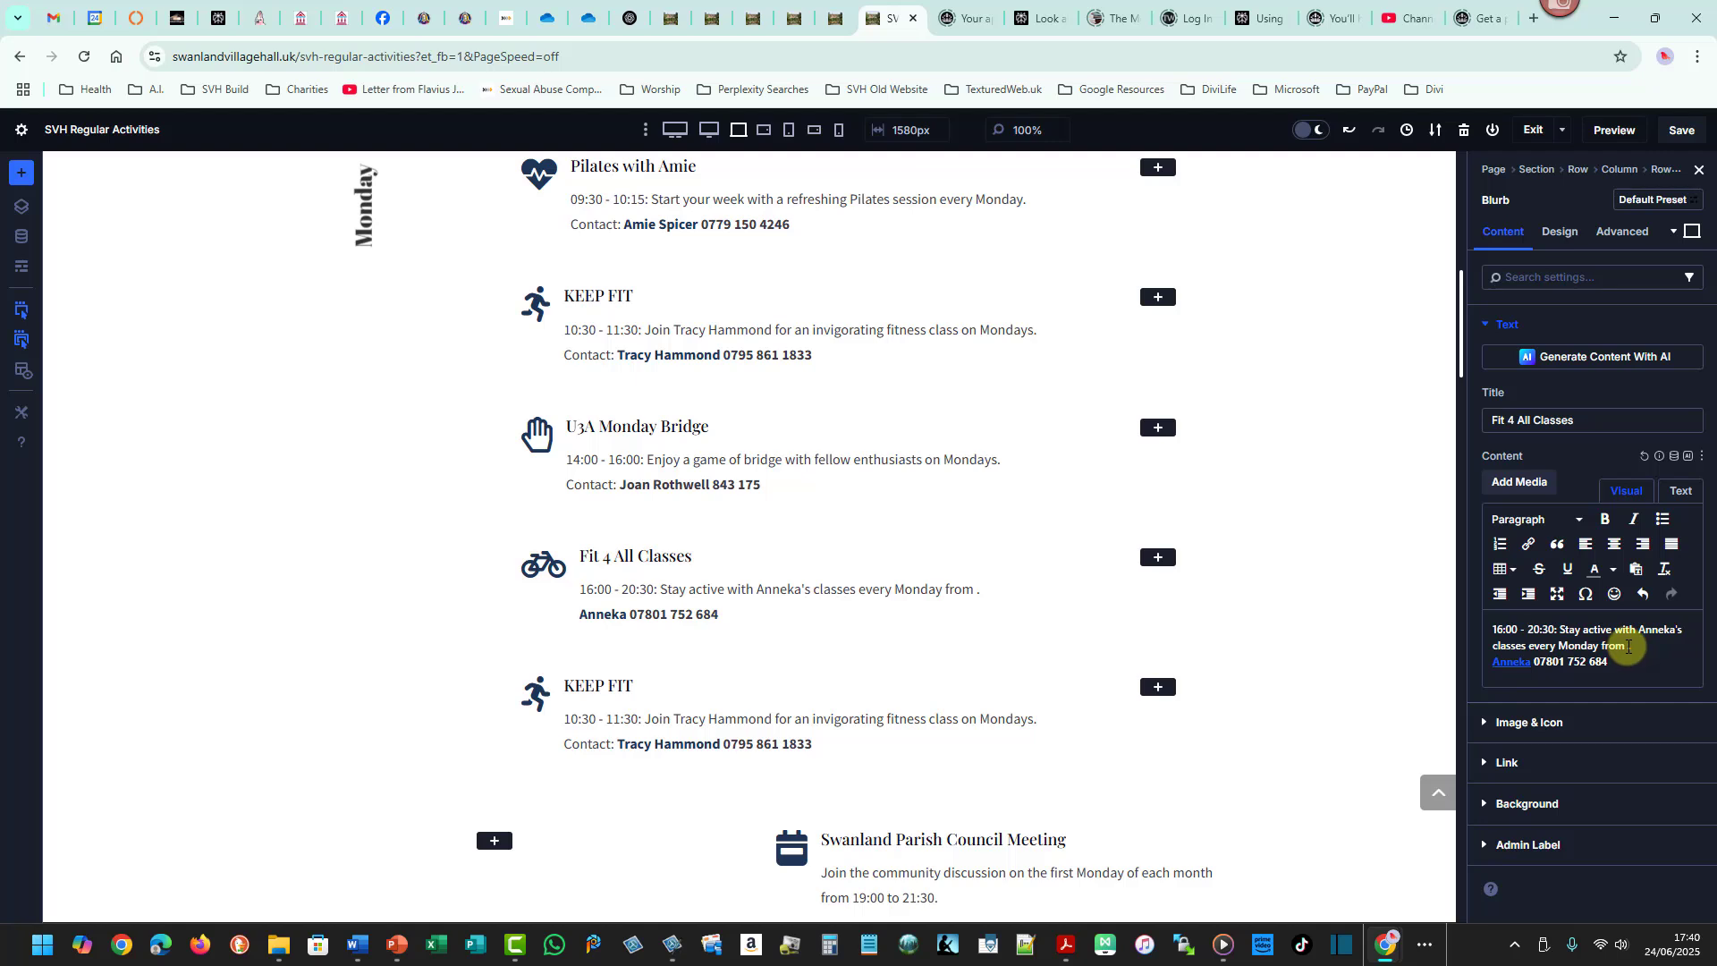
{"action": "key", "text": "BackSpace"}
{"action": "key", "text": "BackSpace"}
{"action": "key", "text": "BackSpace"}
{"action": "key", "text": "BackSpace"}
{"action": "key", "text": "Delete"}
{"action": "key", "text": "BackSpace"}
{"action": "key", "text": "BackSpace"}
{"action": "key", "text": "BackSpace"}
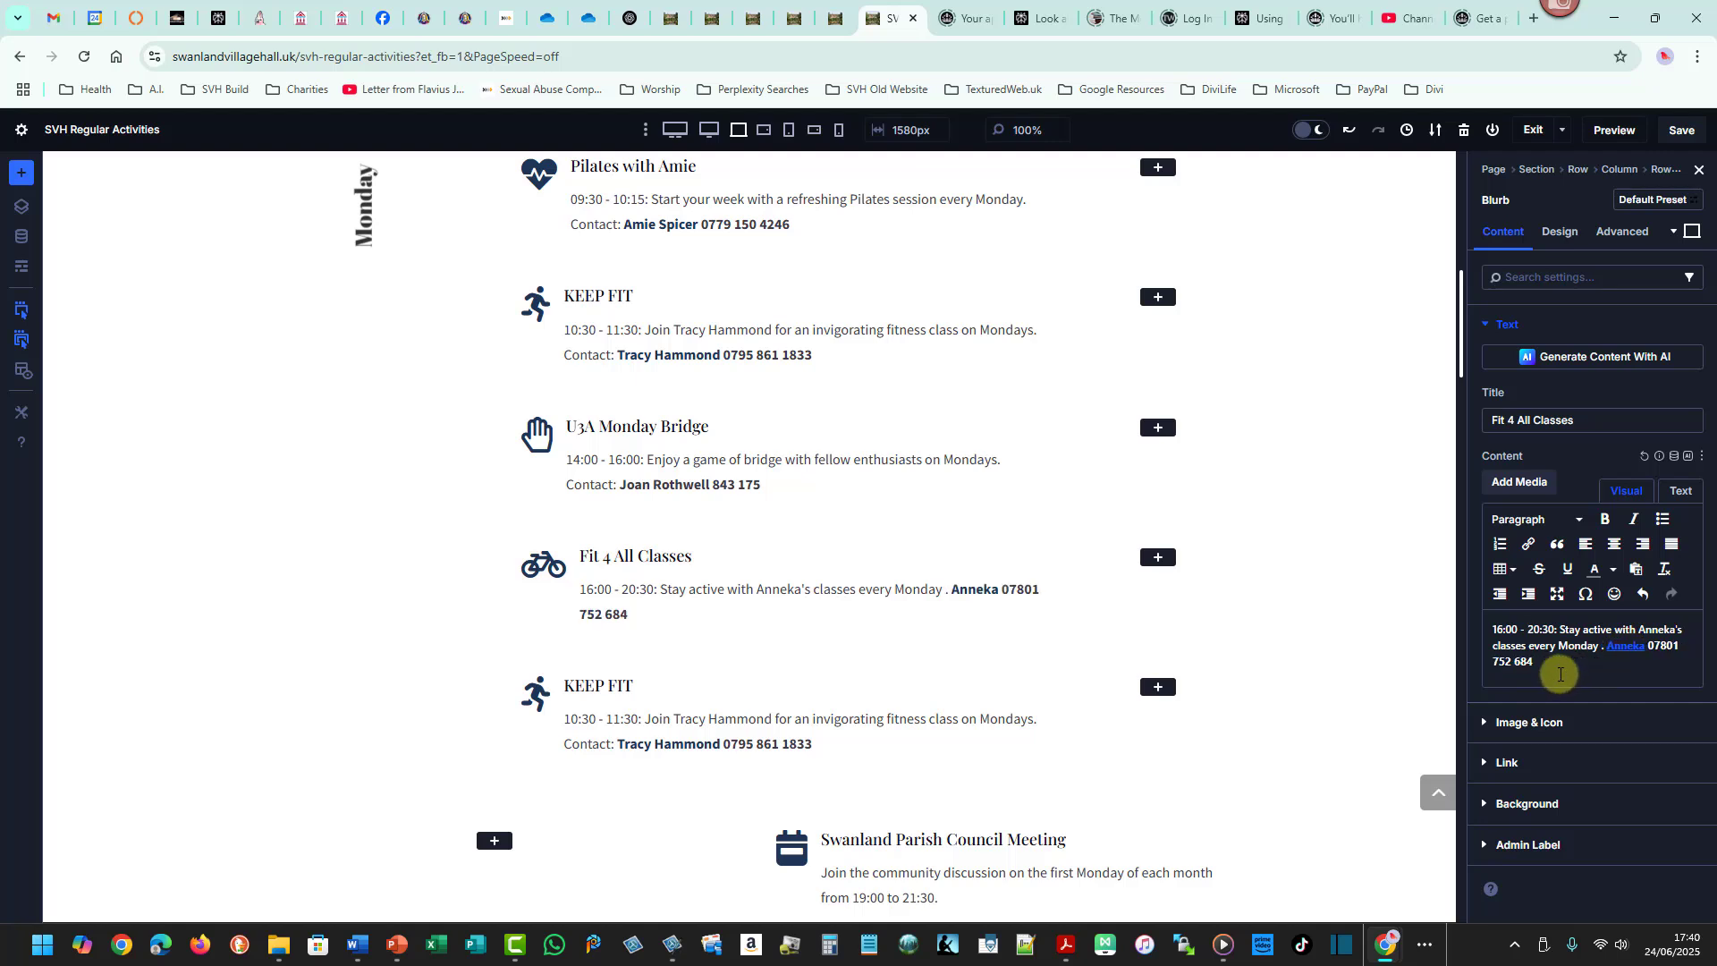
{"action": "type", "text": "."}
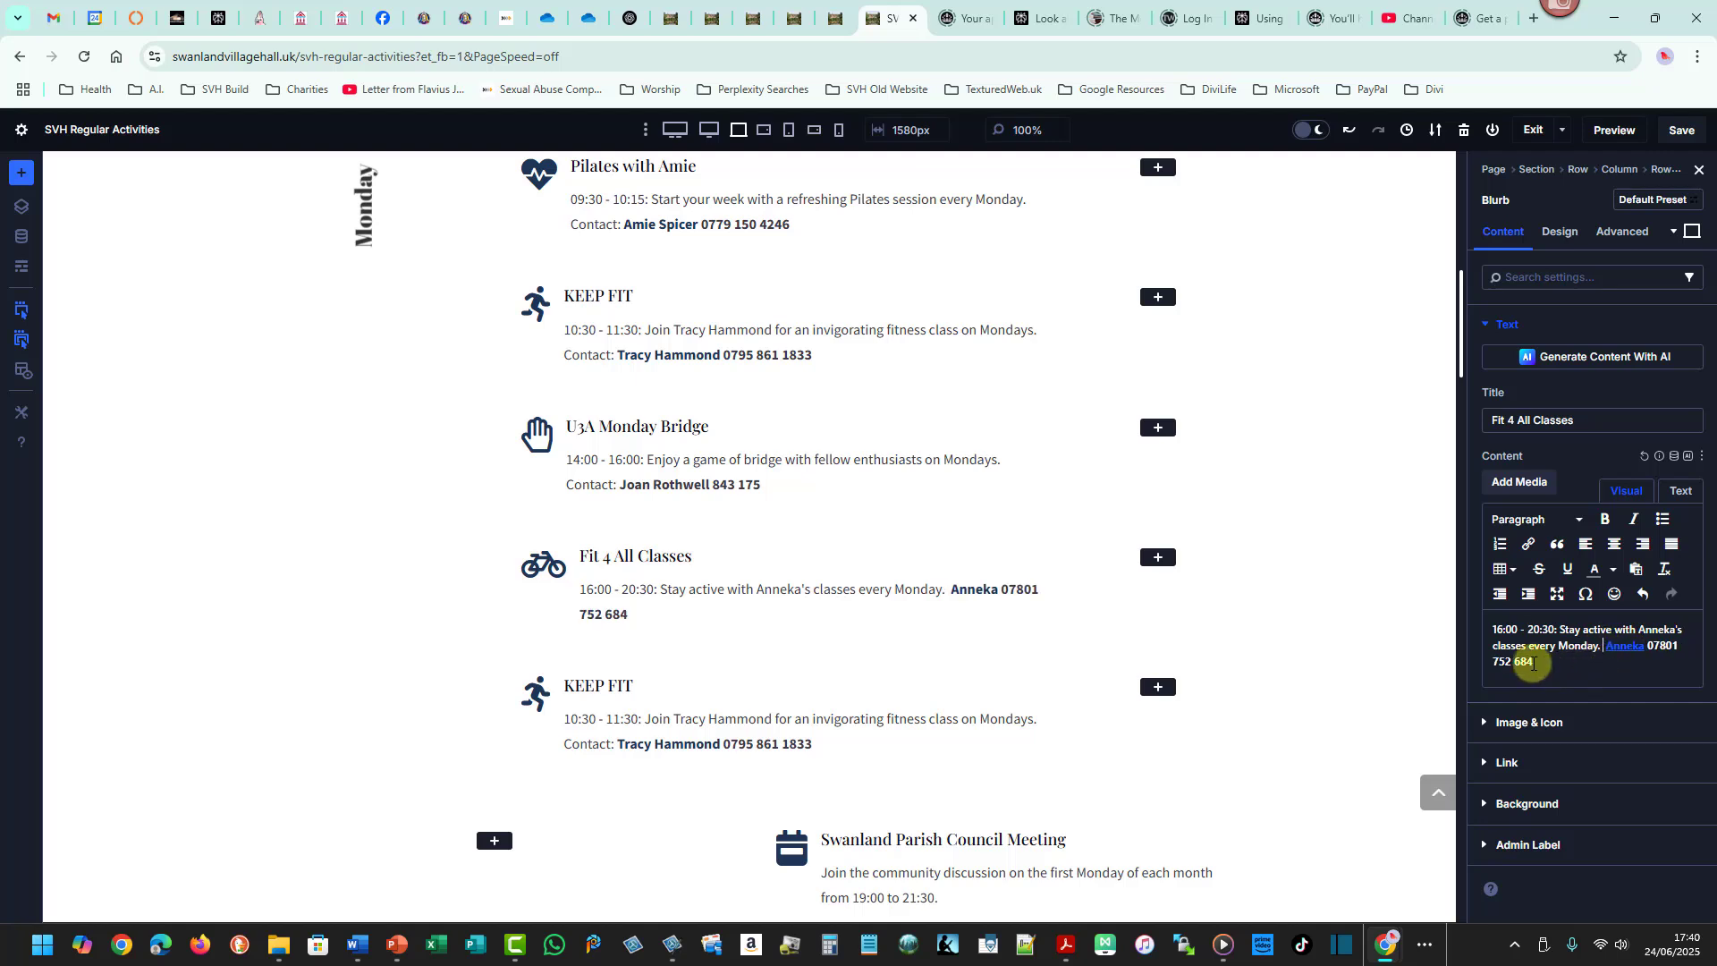
{"action": "type", "text": " Contact "}
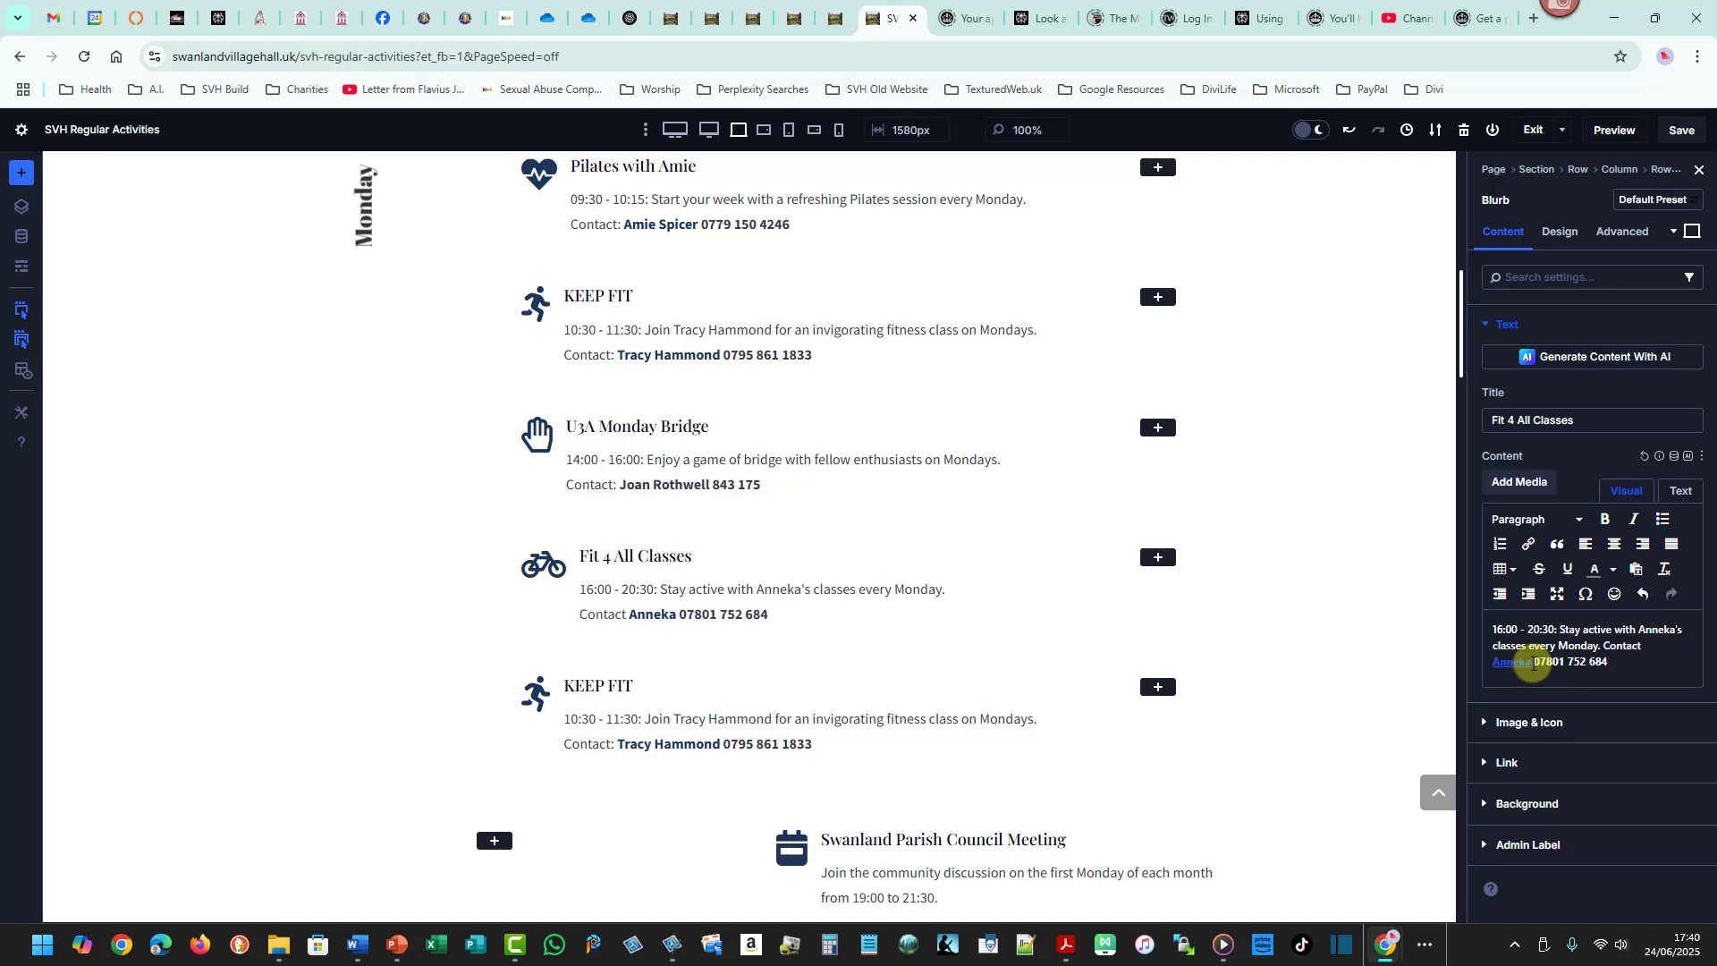
{"action": "type", "text": ":"}
- Move the Swanland Parish Council Meeting blurb into the Monday column below Fit 4 All Classes and open its settings
{"action": "key", "text": "alt+Tab"}
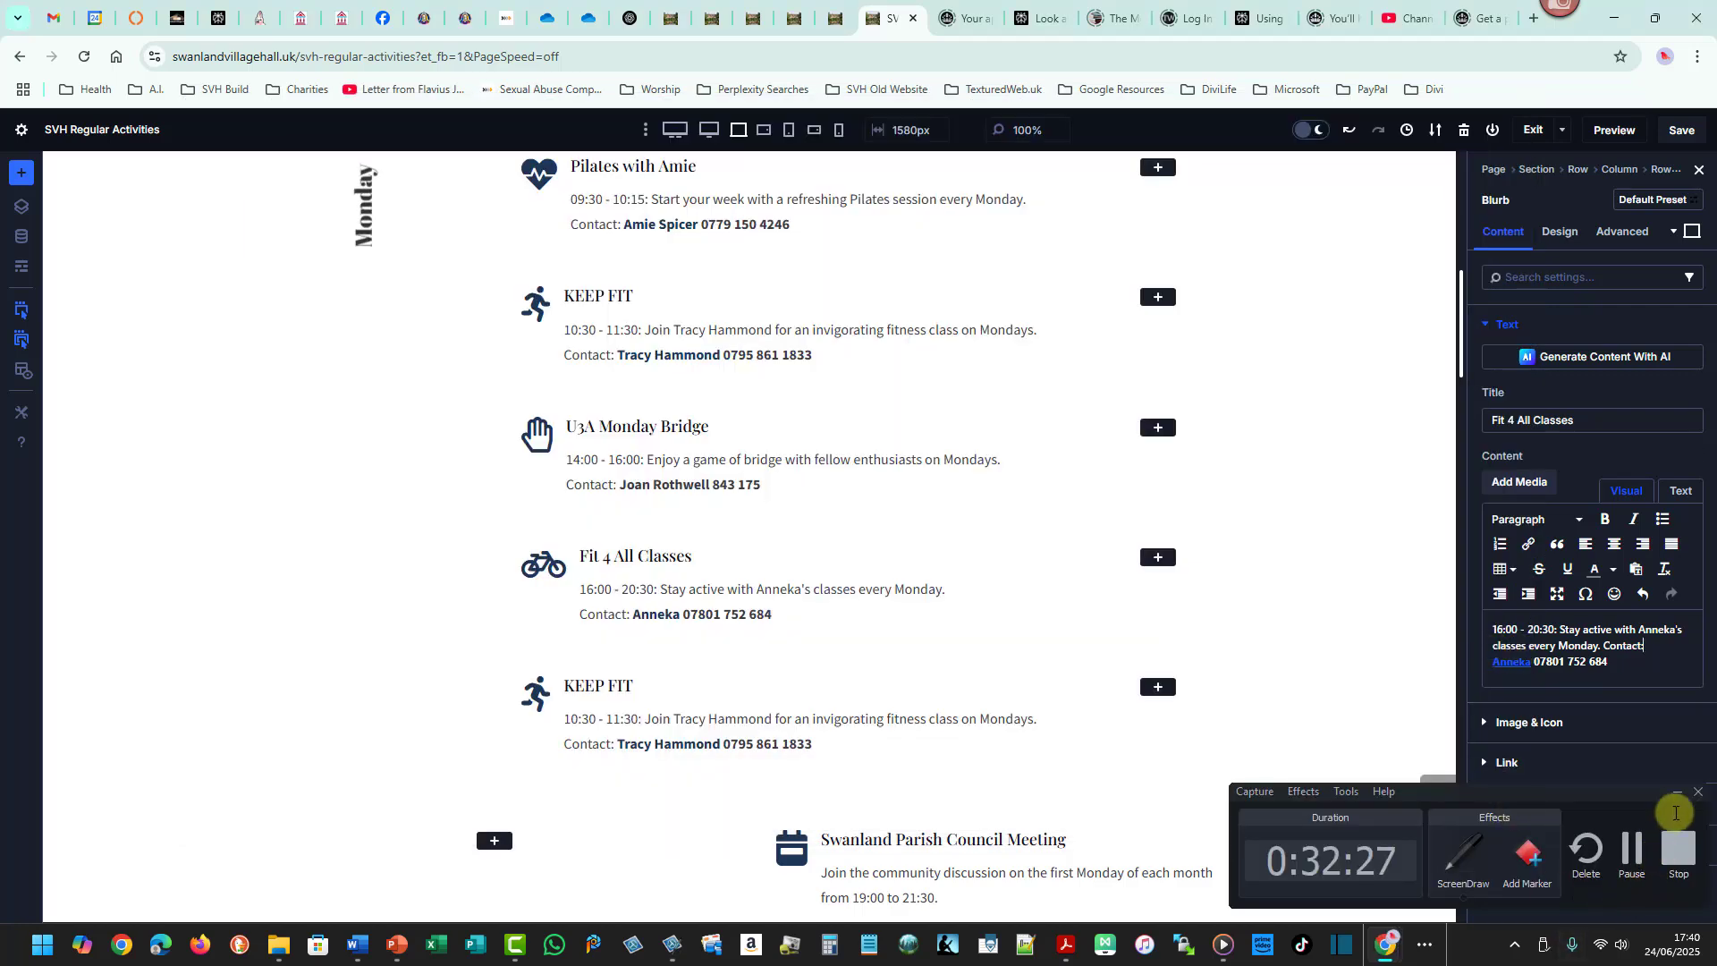
{"action": "key", "text": "alt+Tab"}
{"action": "key", "text": "alt+Tab"}
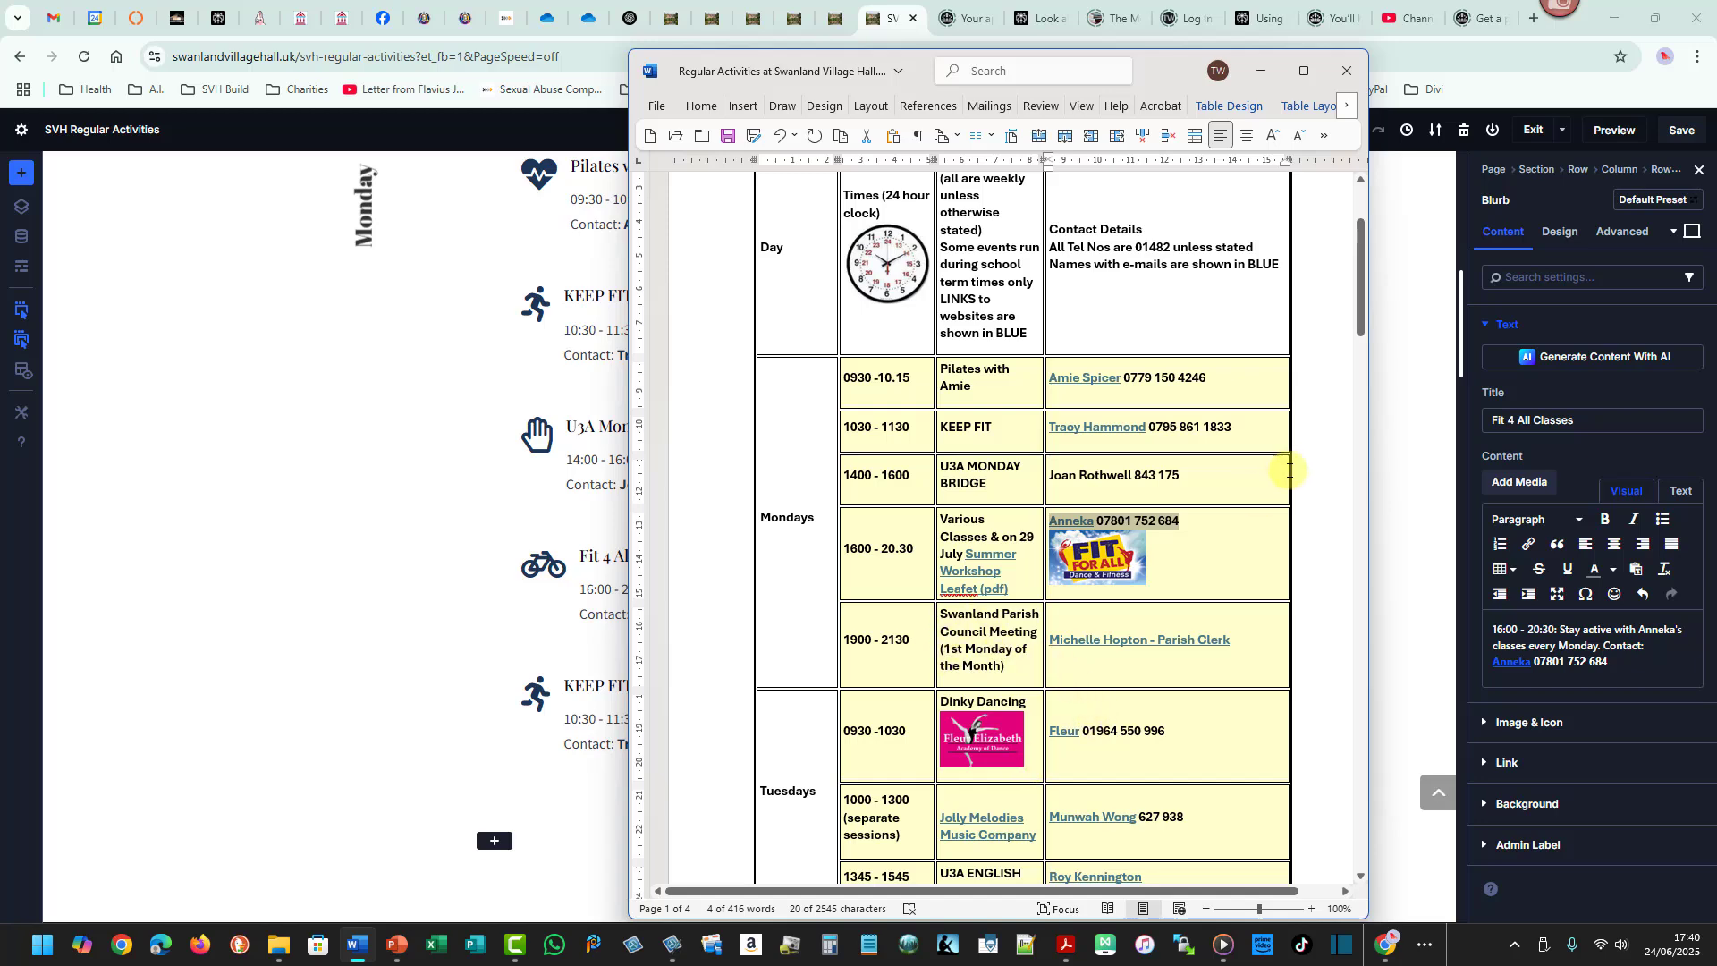
{"action": "left_click", "coordinate": [1462, 322]}
{"action": "left_click_drag", "start_coordinate": [1462, 322], "coordinate": [1464, 350]}
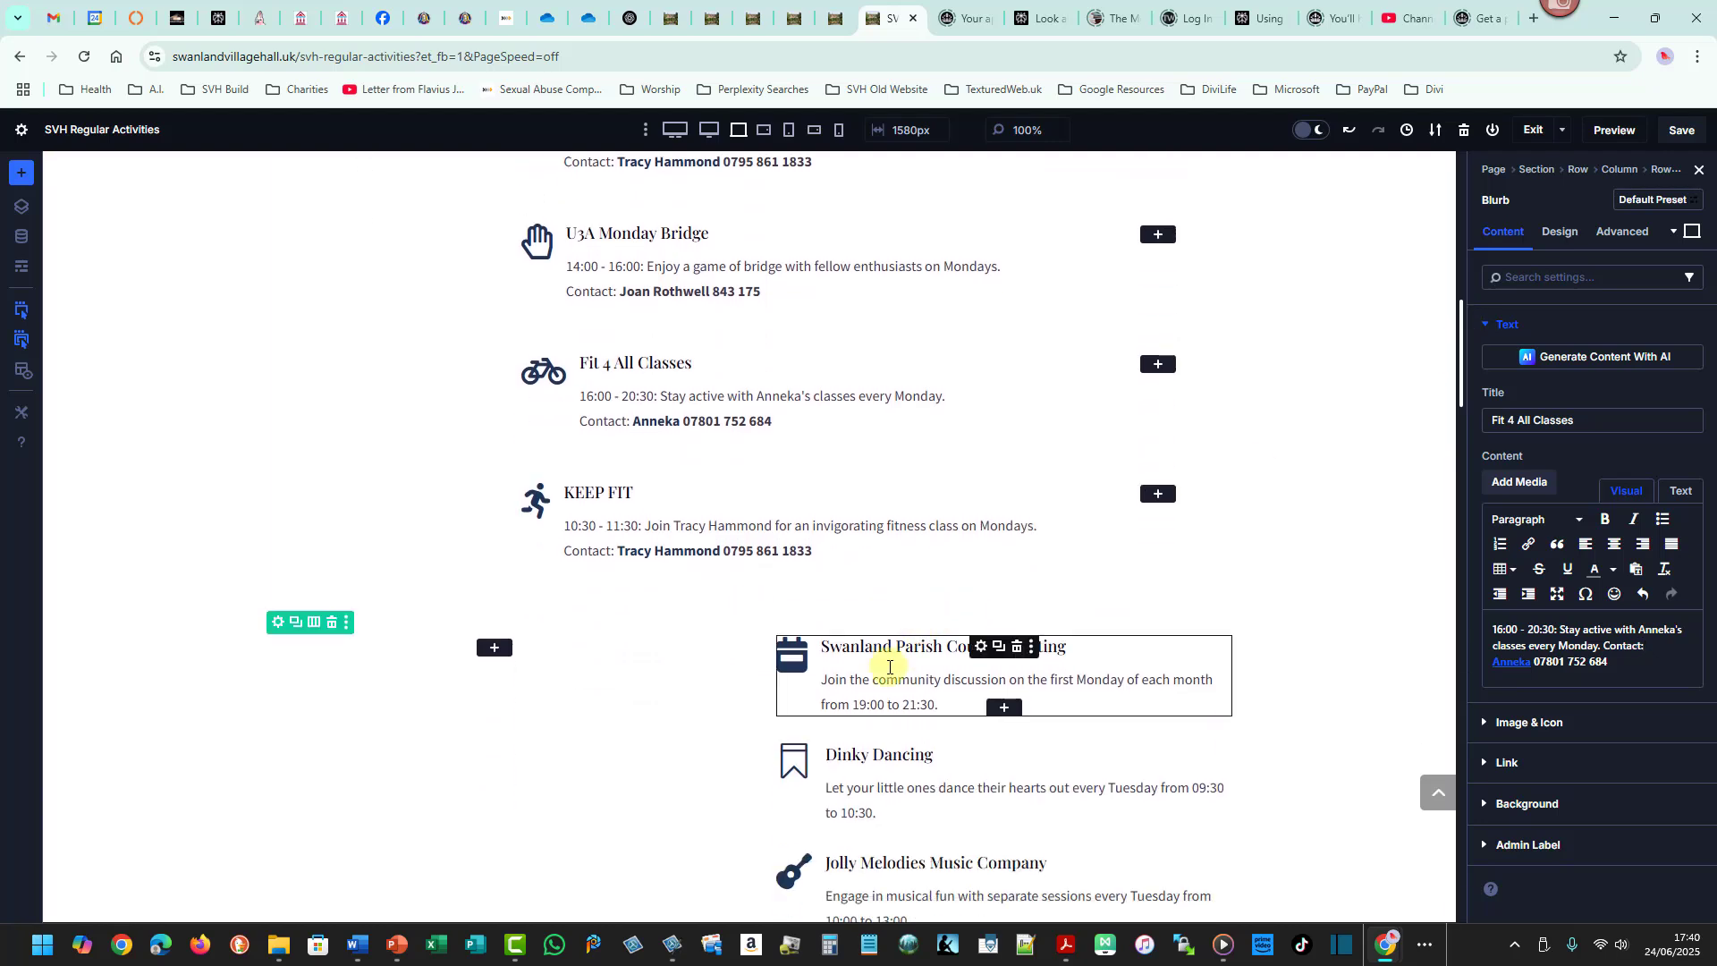
{"action": "left_click_drag", "start_coordinate": [890, 666], "coordinate": [737, 519]}
{"action": "left_click", "coordinate": [795, 592]}
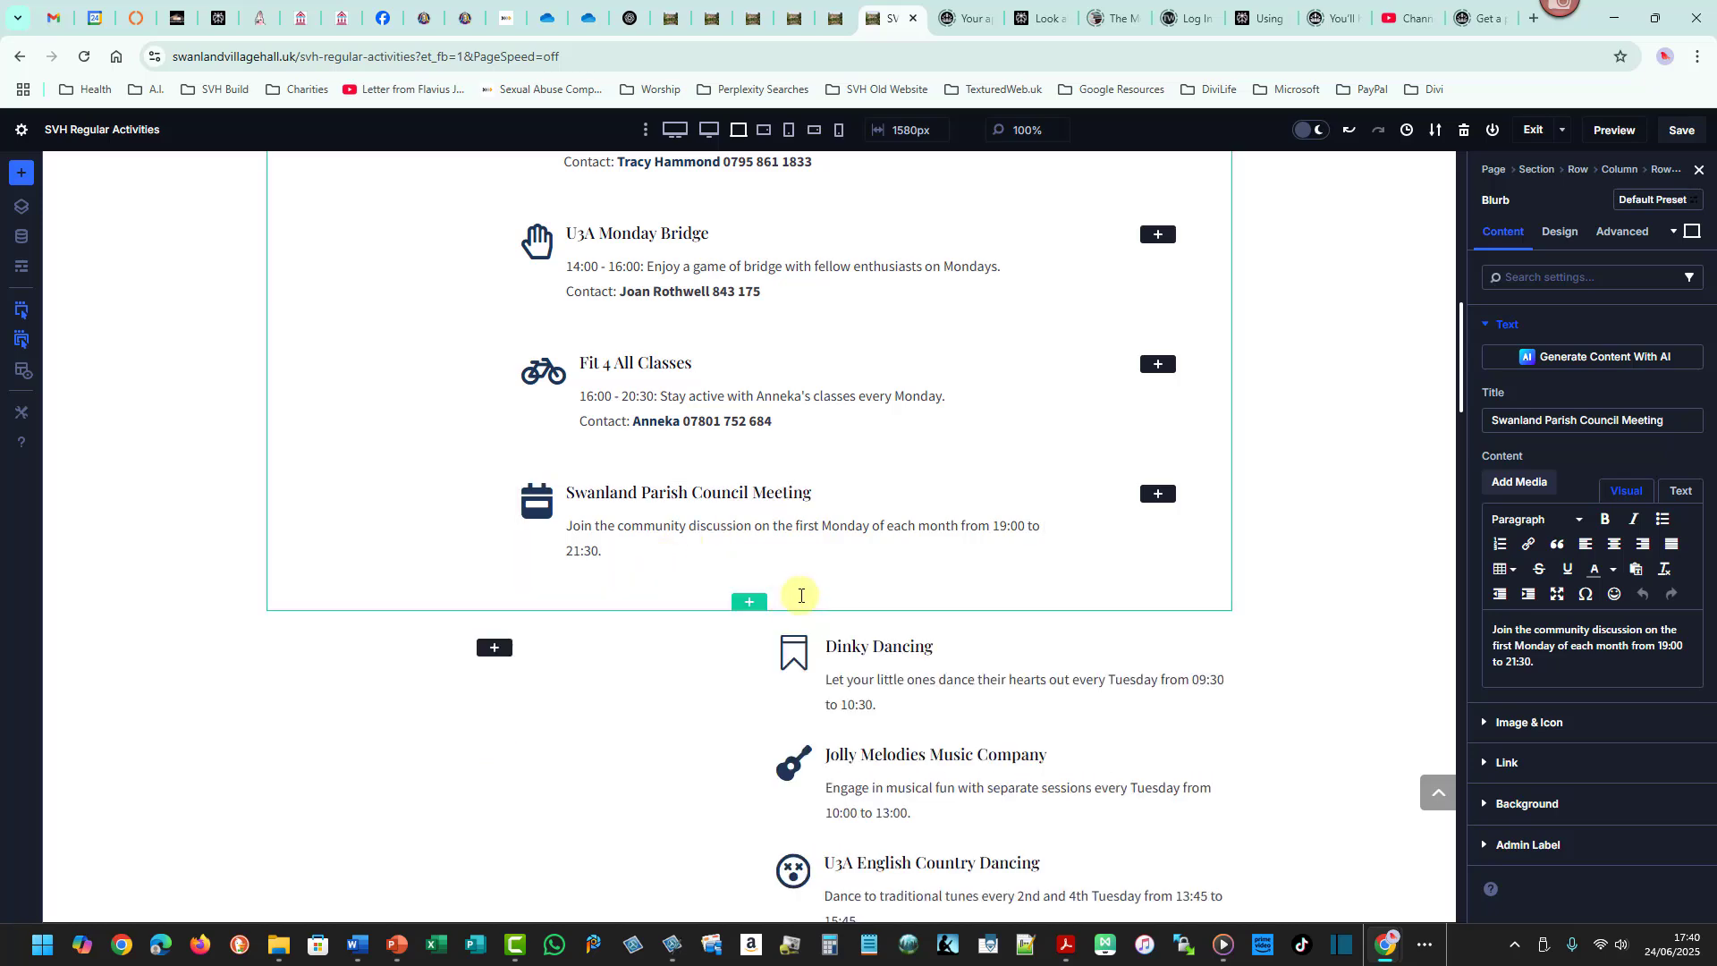
- Center-align the text of the vertical Monday heading
{"action": "left_click_drag", "start_coordinate": [1467, 353], "coordinate": [1464, 304]}
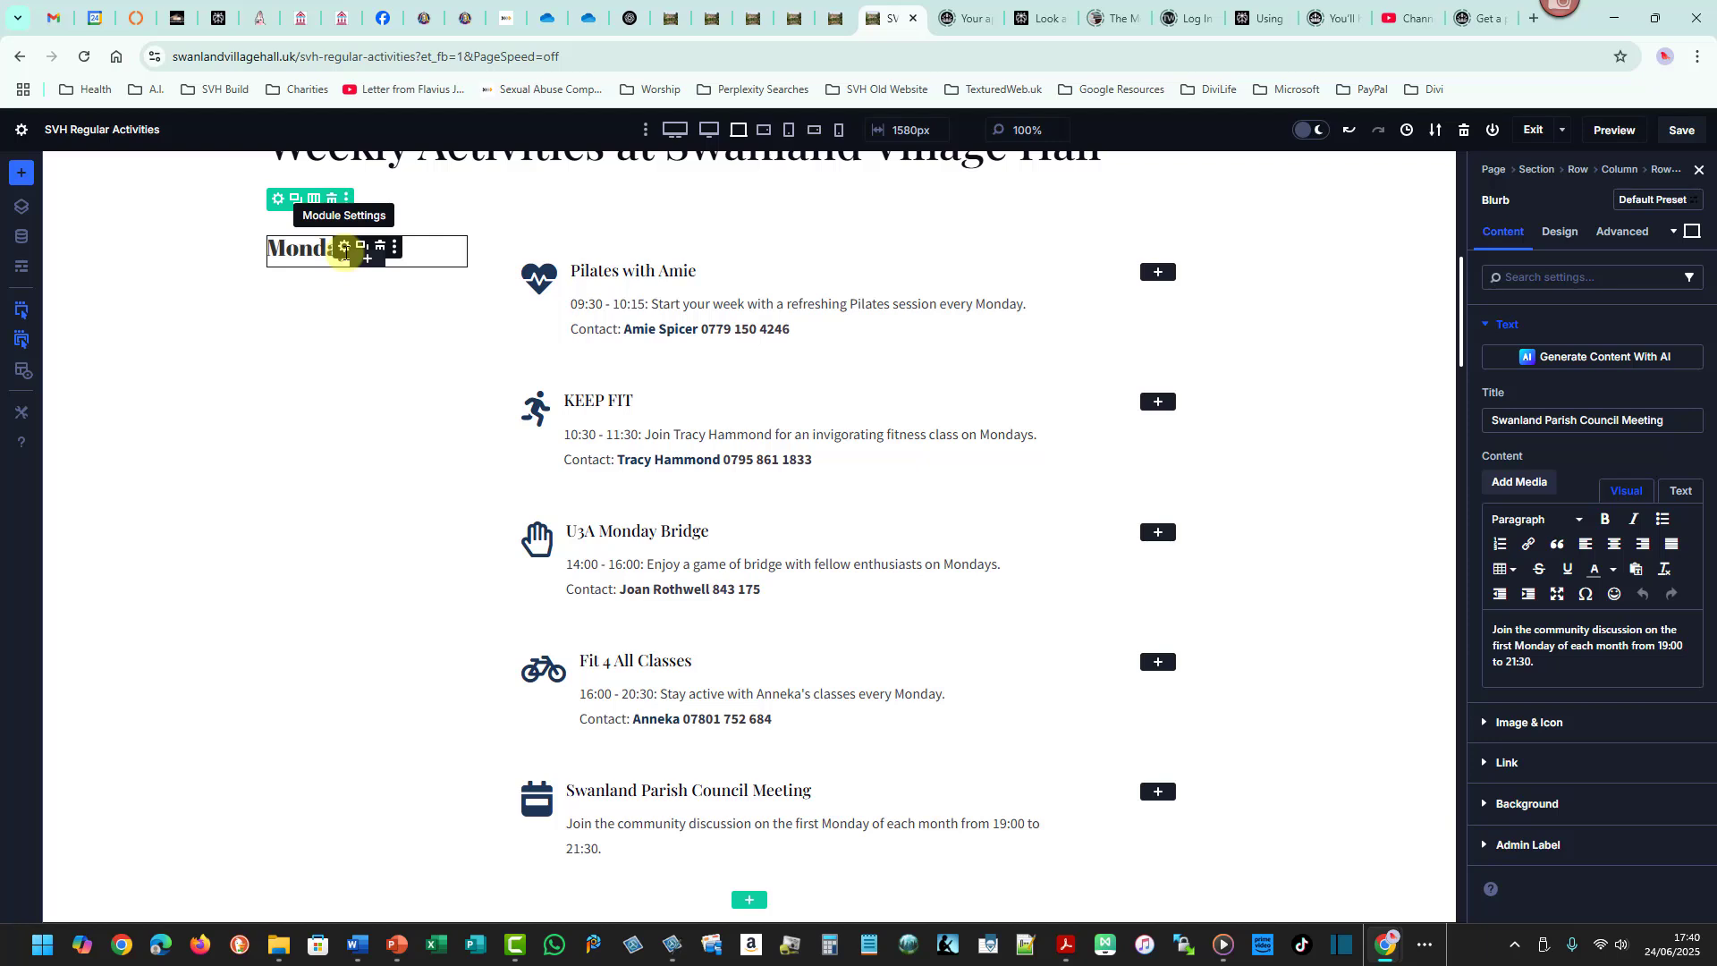
{"action": "left_click", "coordinate": [346, 247]}
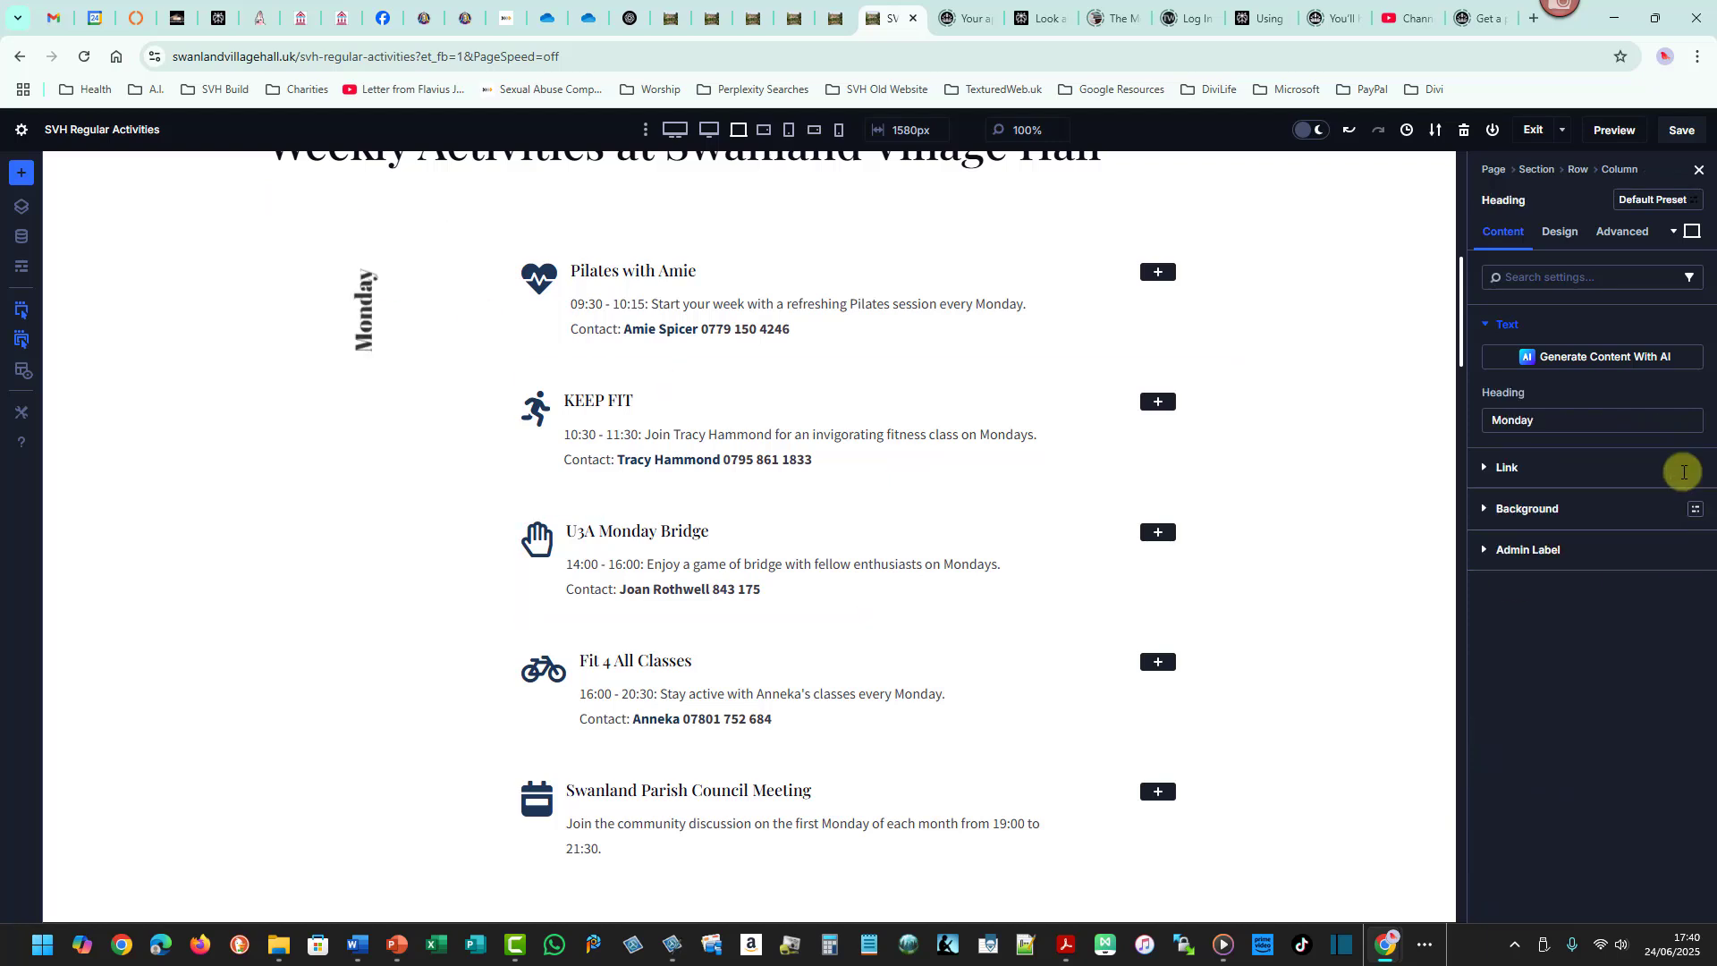
{"action": "left_click", "coordinate": [1563, 235]}
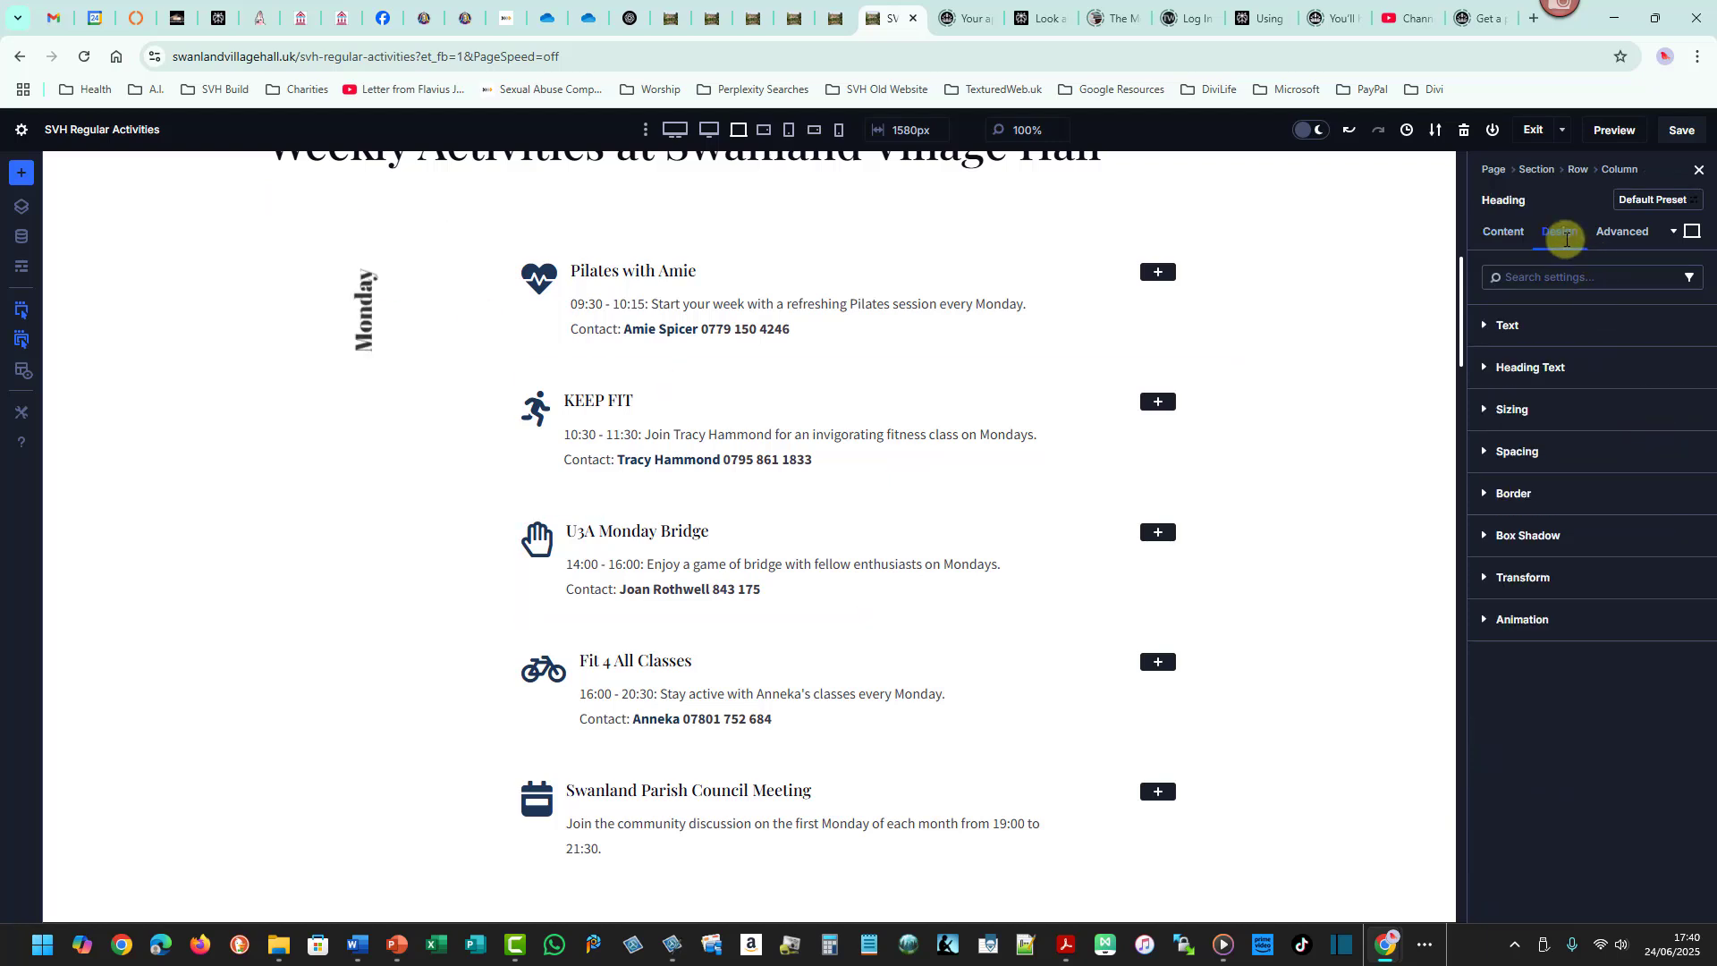
{"action": "left_click", "coordinate": [1530, 366]}
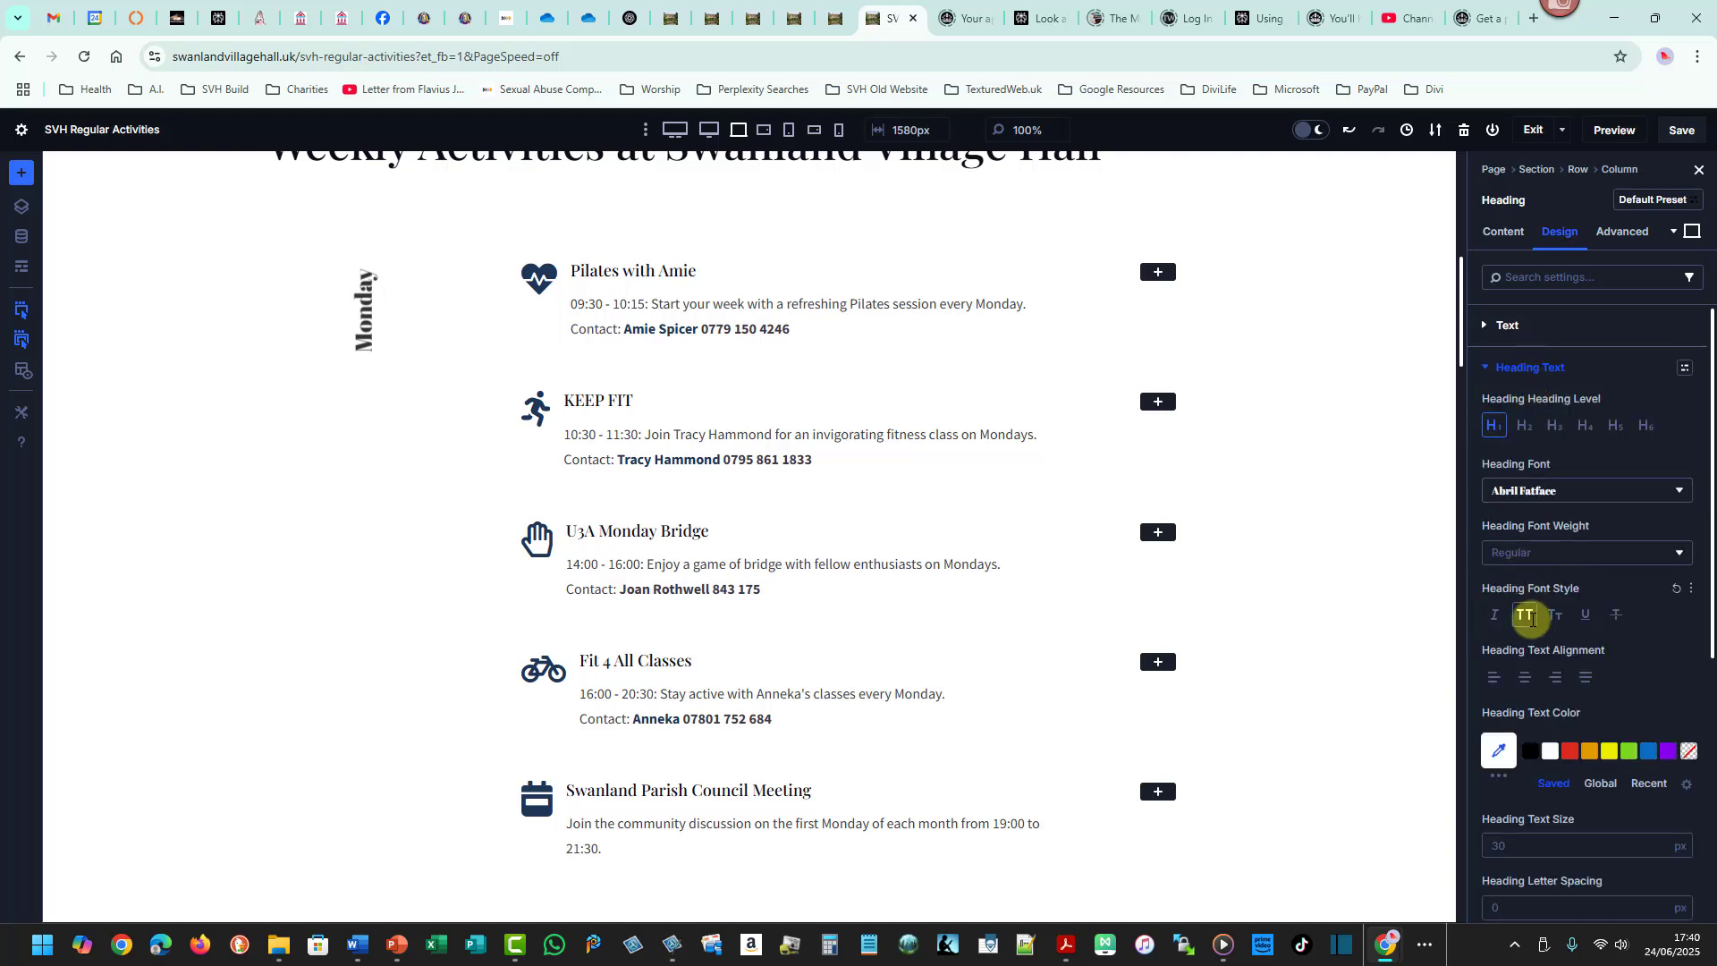
{"action": "left_click", "coordinate": [1524, 678]}
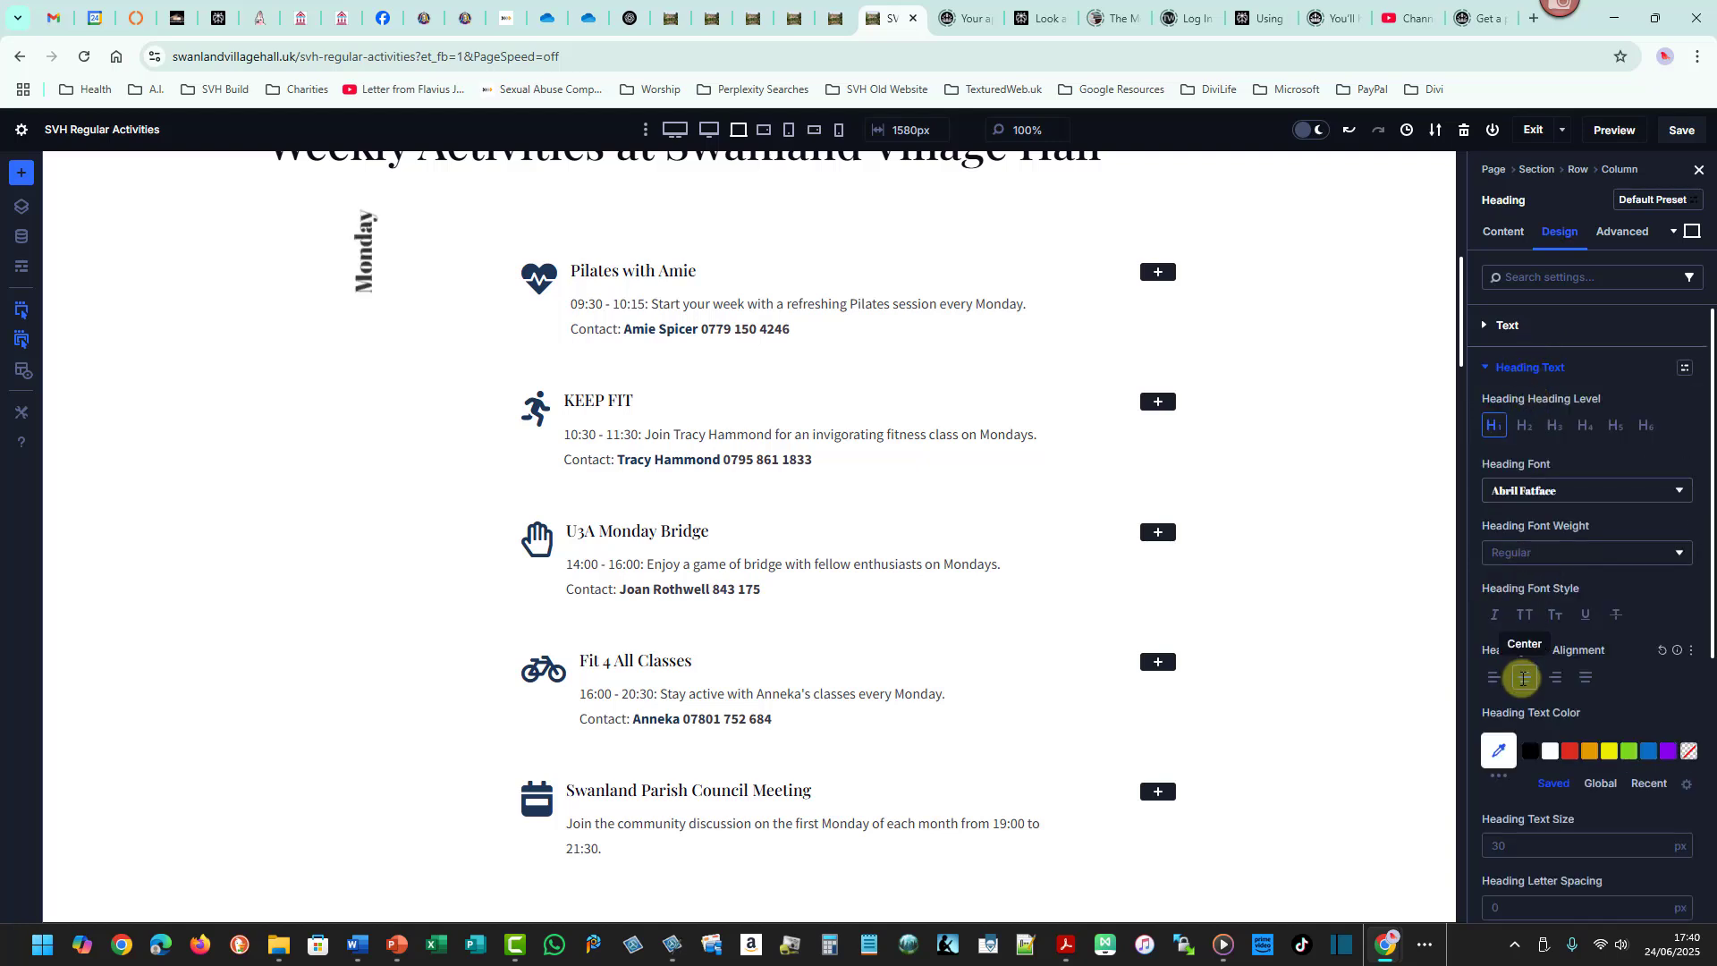
{"action": "left_click", "coordinate": [1499, 673]}
{"action": "left_click", "coordinate": [1523, 673]}
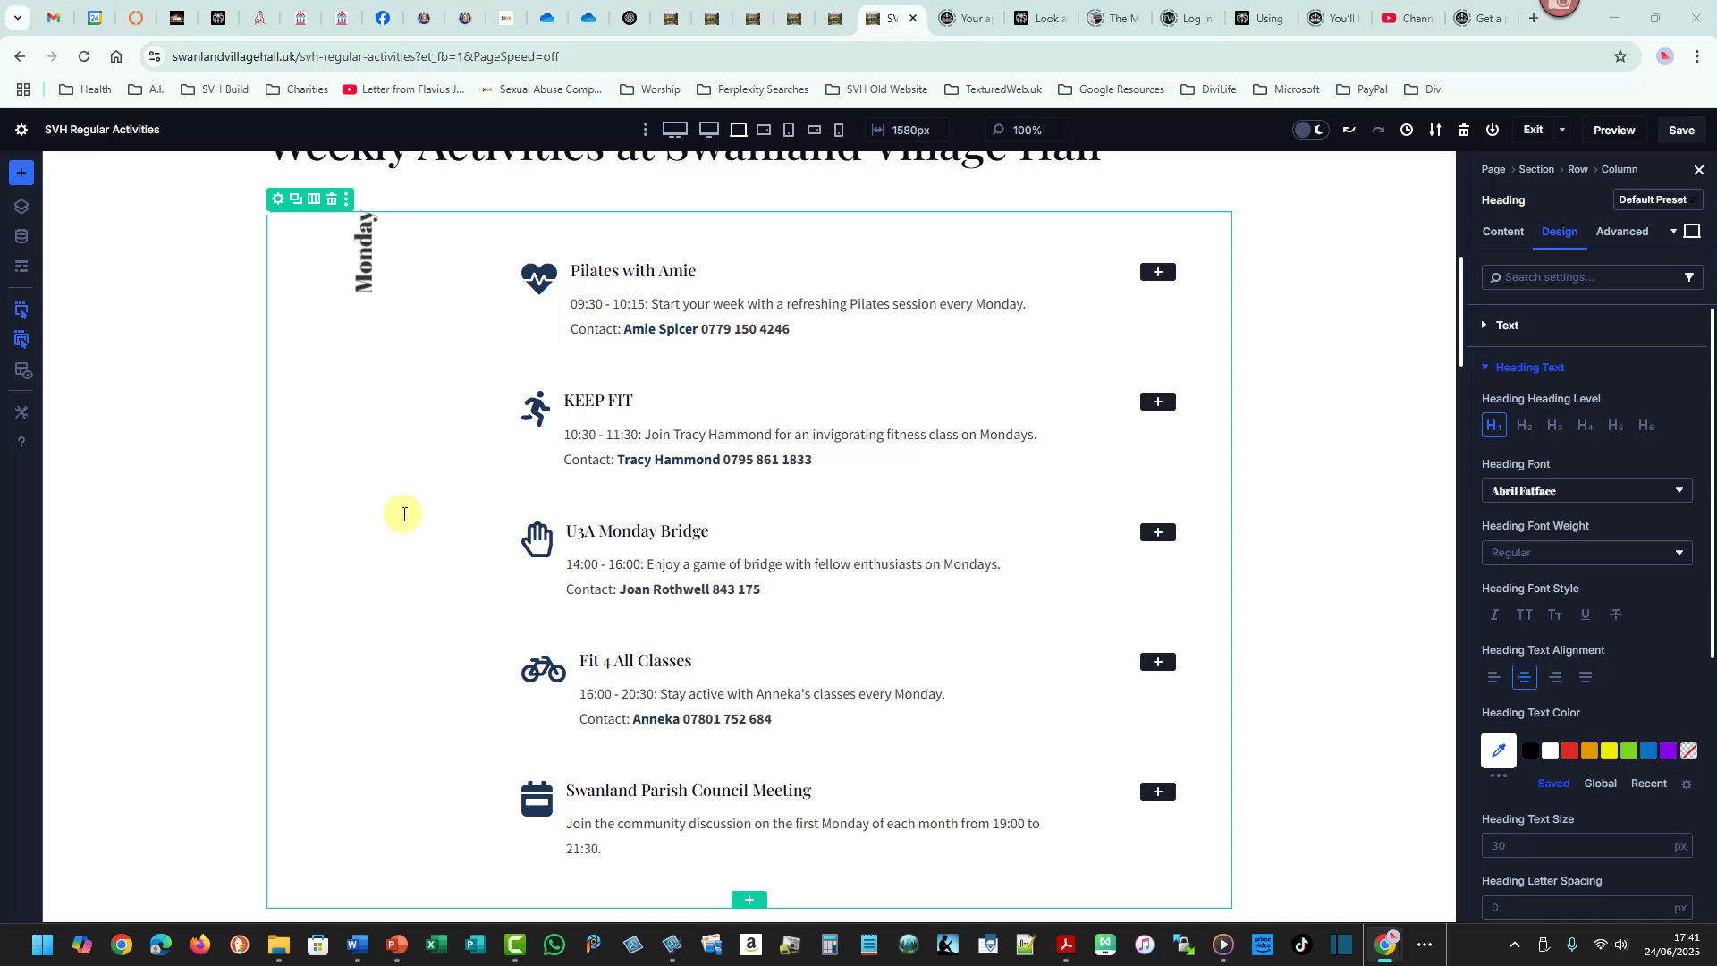
- Open the "00 Align items in row Divi.txt" note from the Dropbox Business Resources > Web Scripts Library folder
{"action": "key", "text": "super+e"}
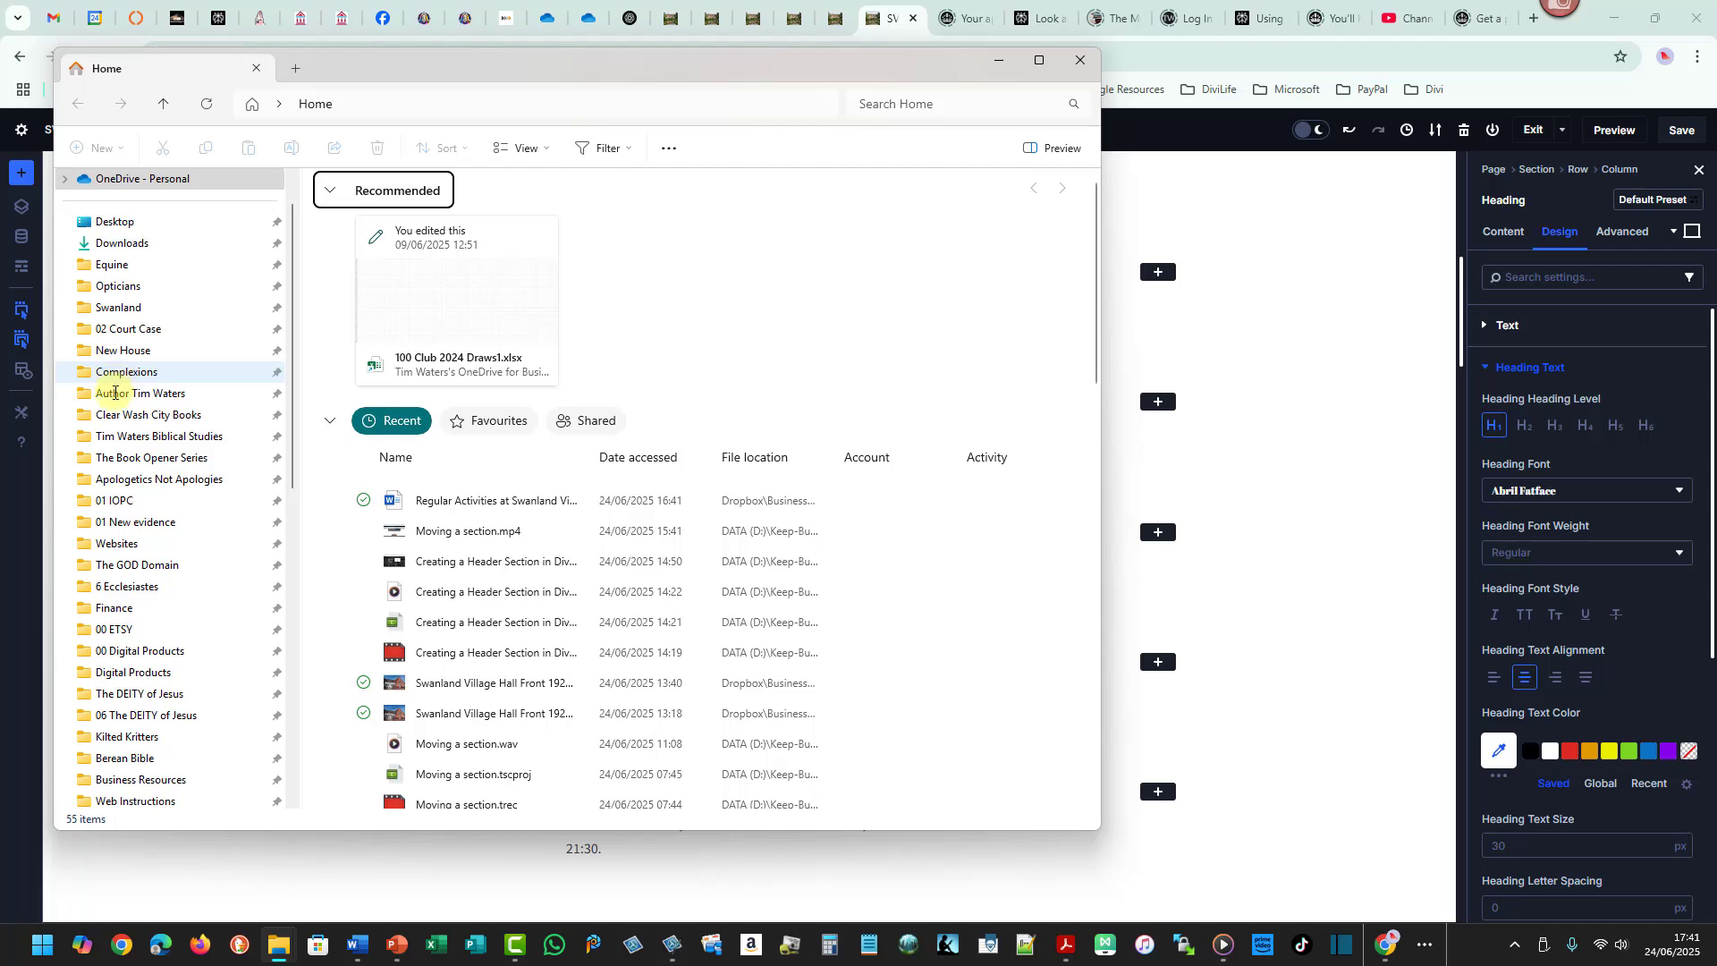
{"action": "left_click", "coordinate": [116, 394]}
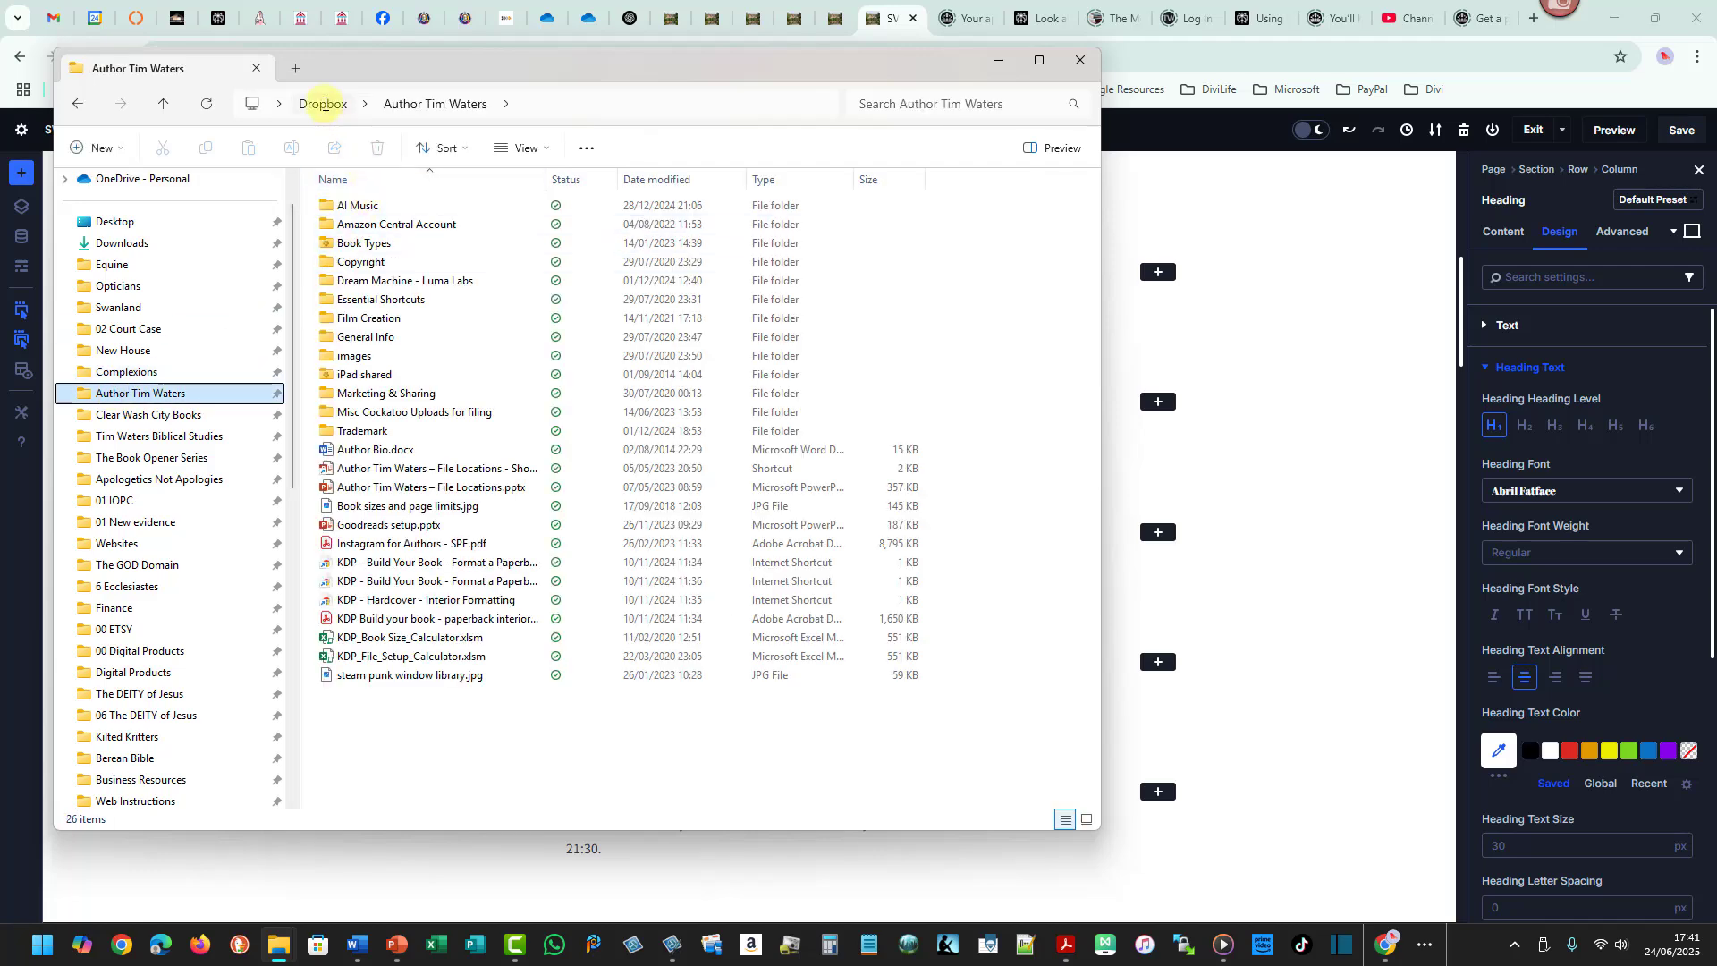
{"action": "left_click", "coordinate": [322, 104]}
{"action": "double_click", "coordinate": [365, 394]}
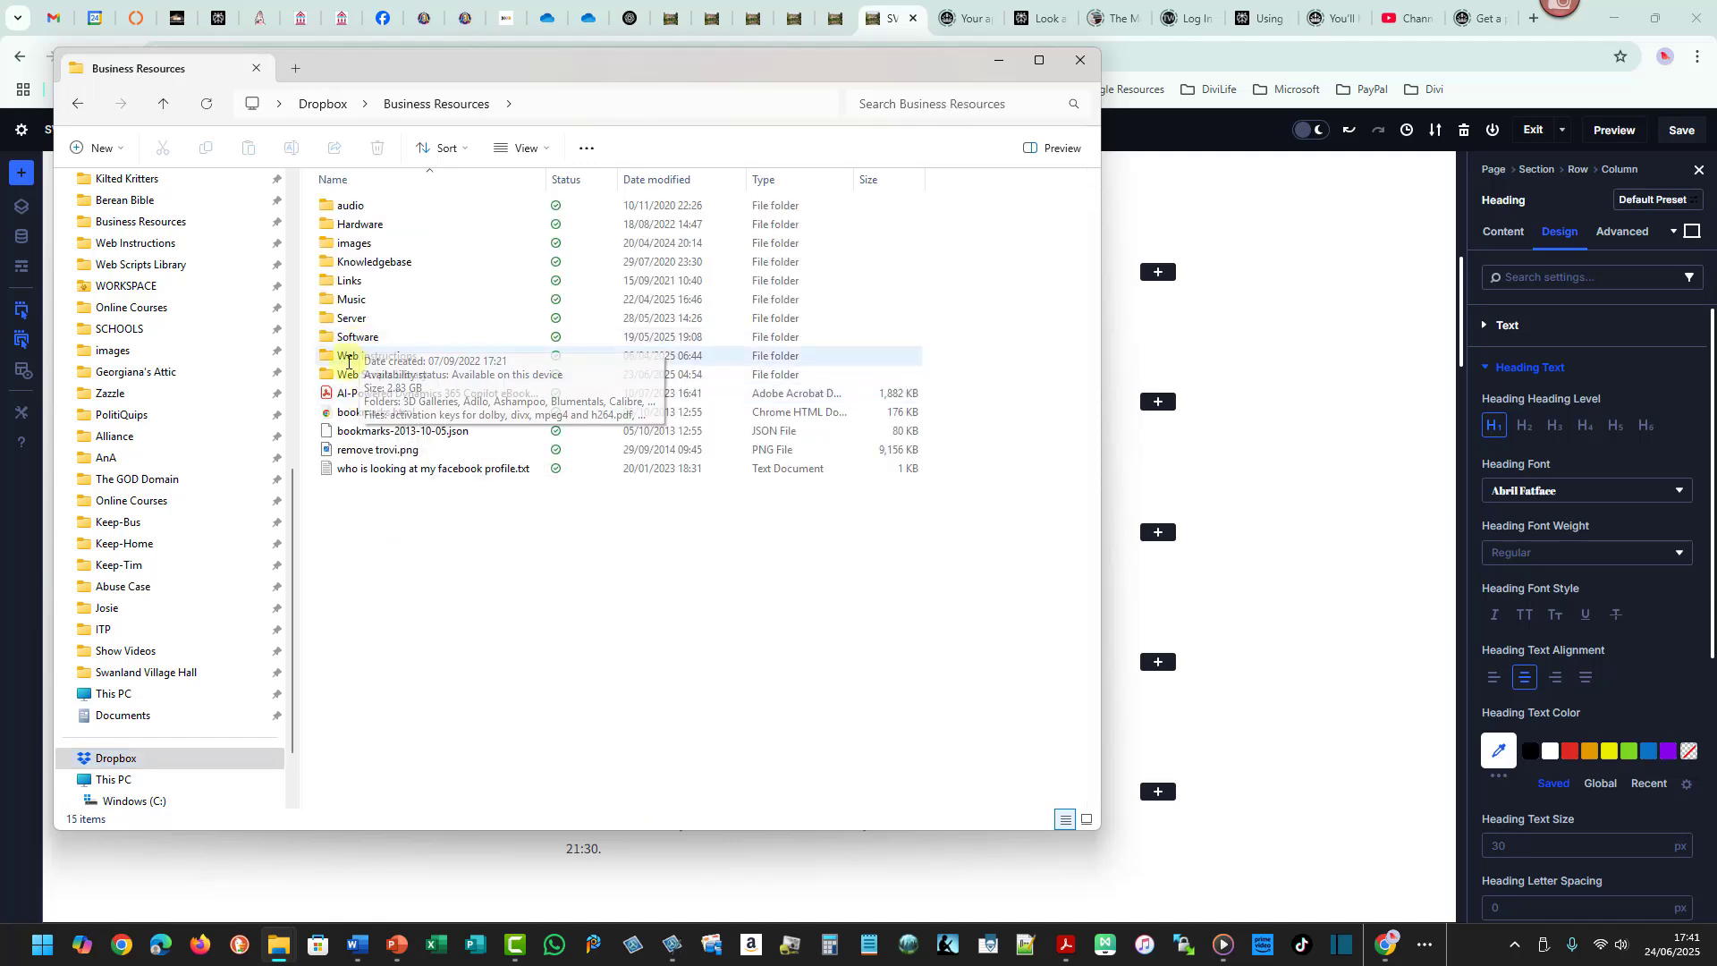
{"action": "double_click", "coordinate": [344, 374]}
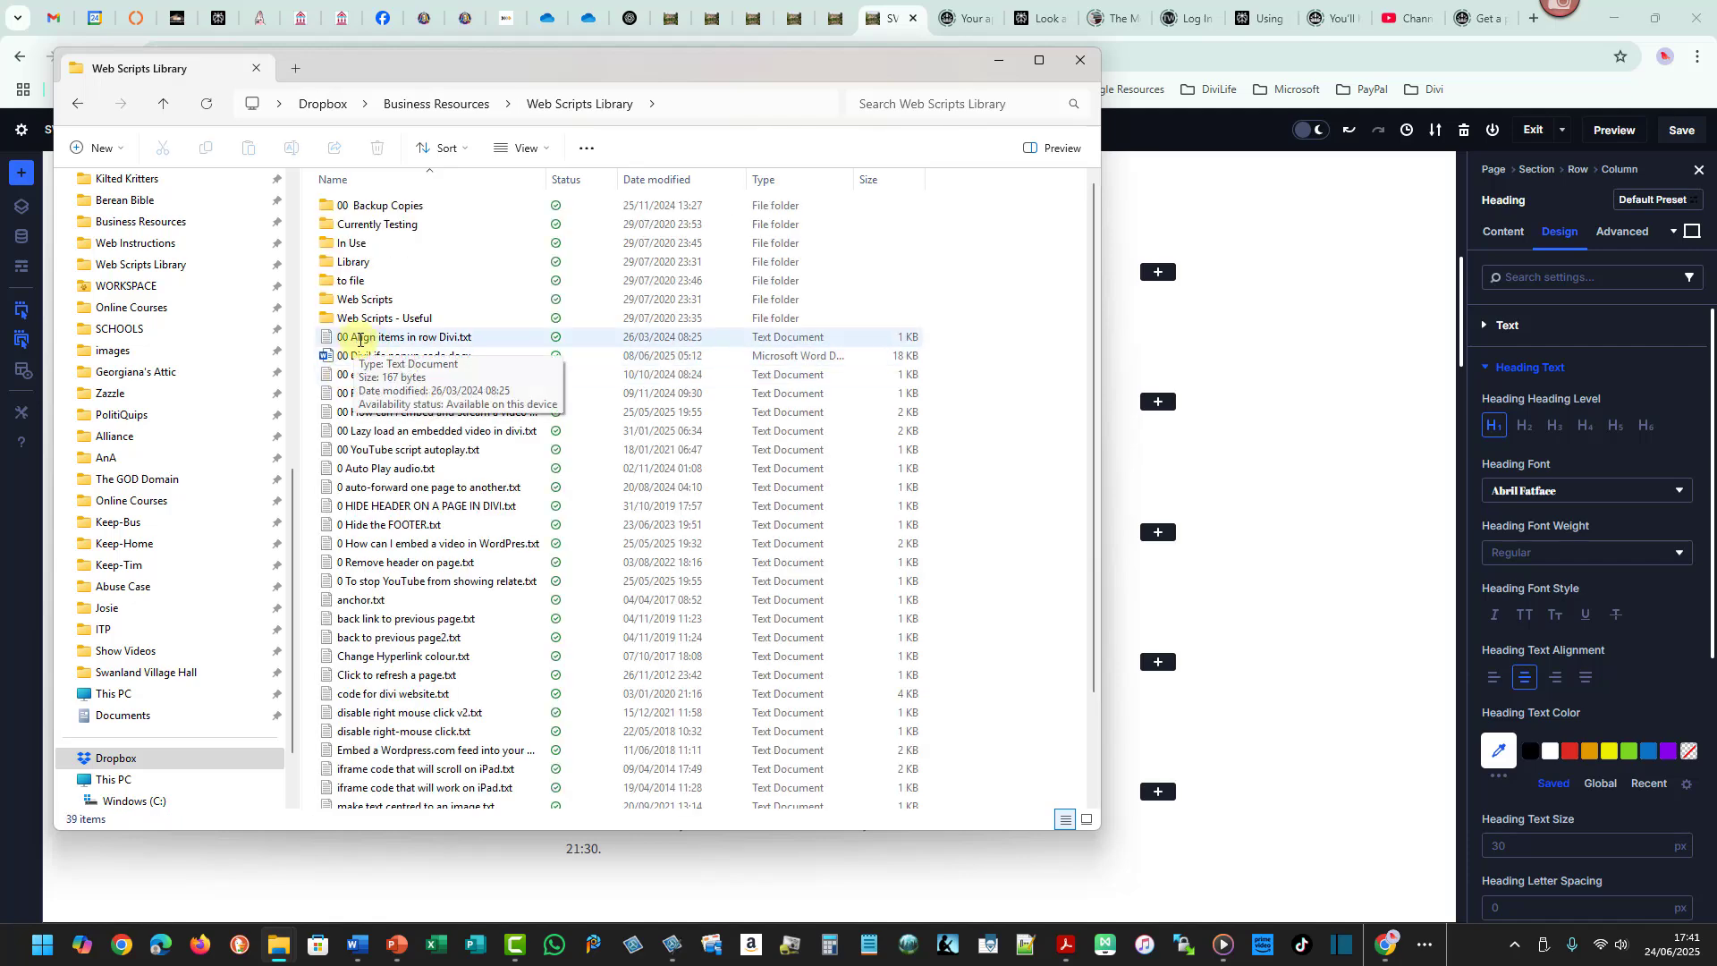
{"action": "left_click", "coordinate": [361, 339]}
{"action": "double_click", "coordinate": [362, 339]}
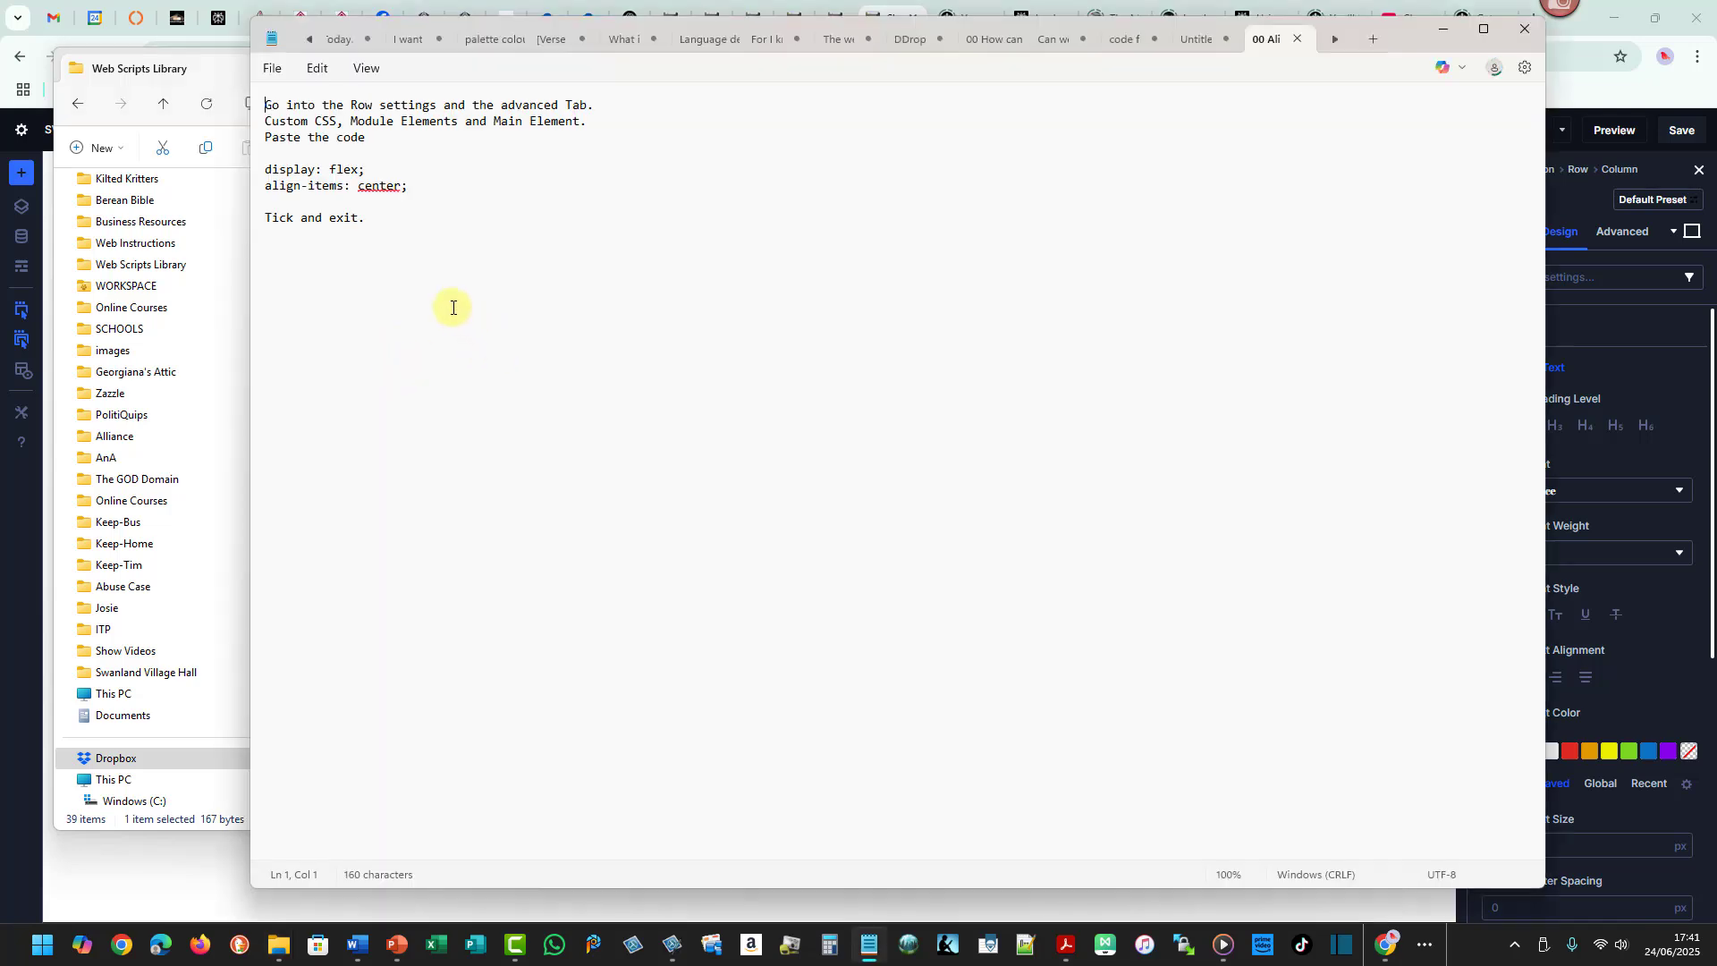
- Close File Explorer and shrink the note window so it sits over the builder page
{"action": "left_click", "coordinate": [216, 71]}
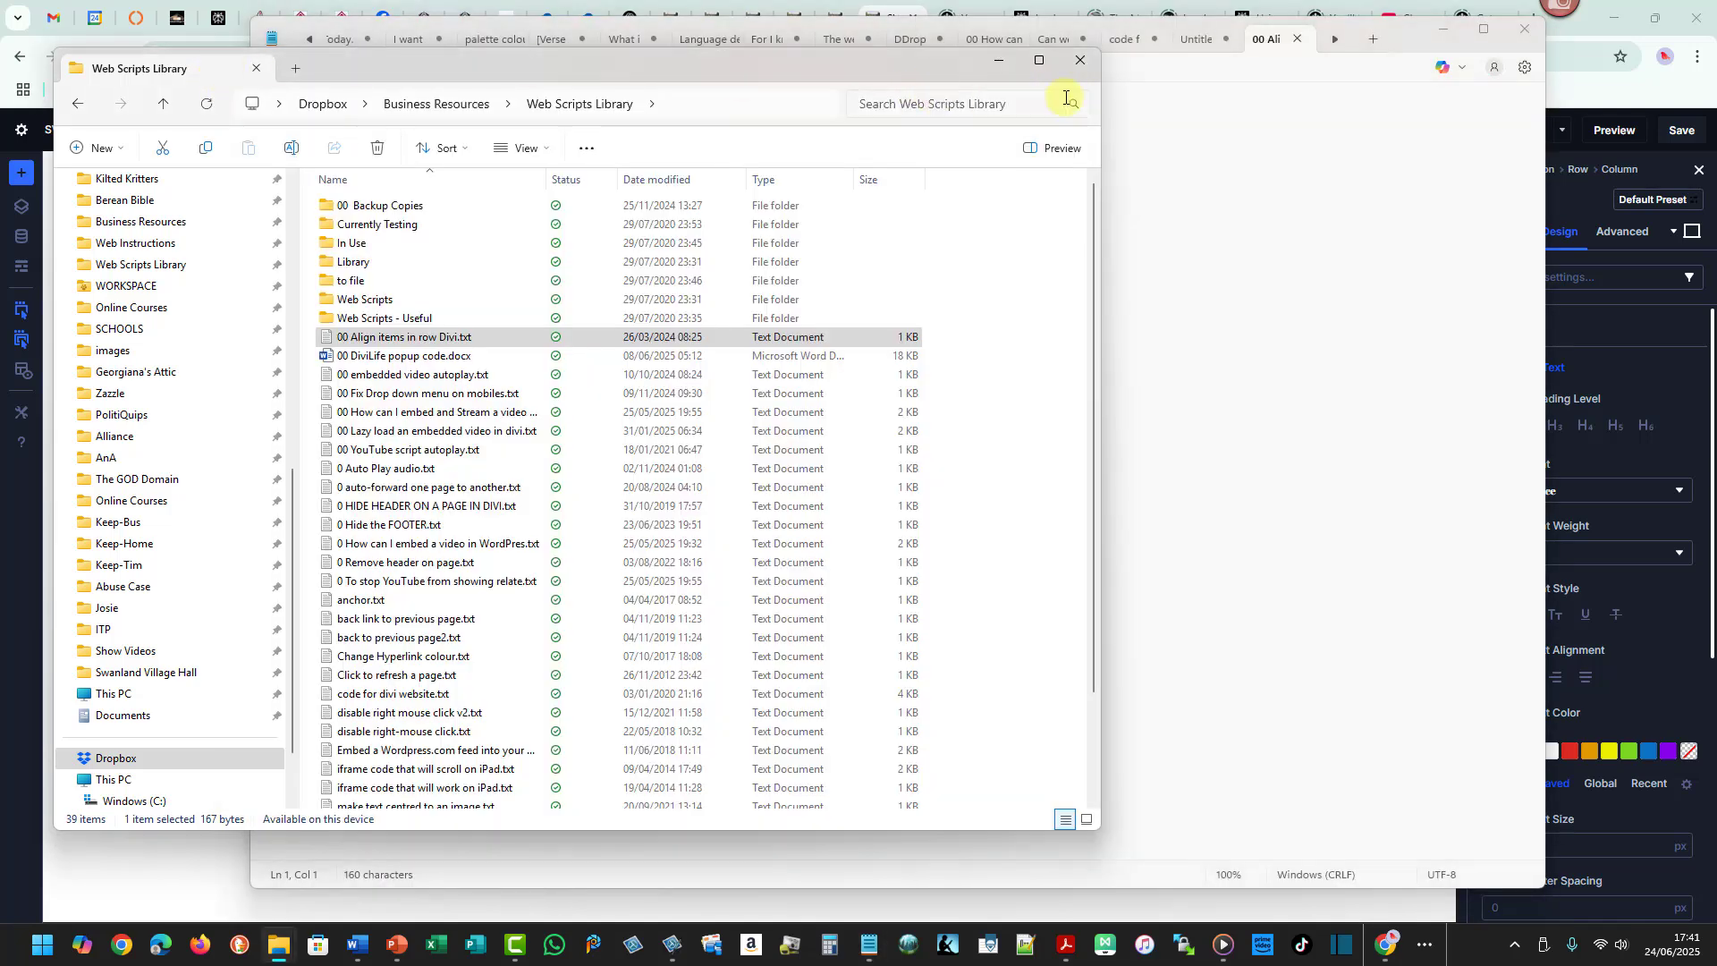
{"action": "left_click", "coordinate": [1081, 60]}
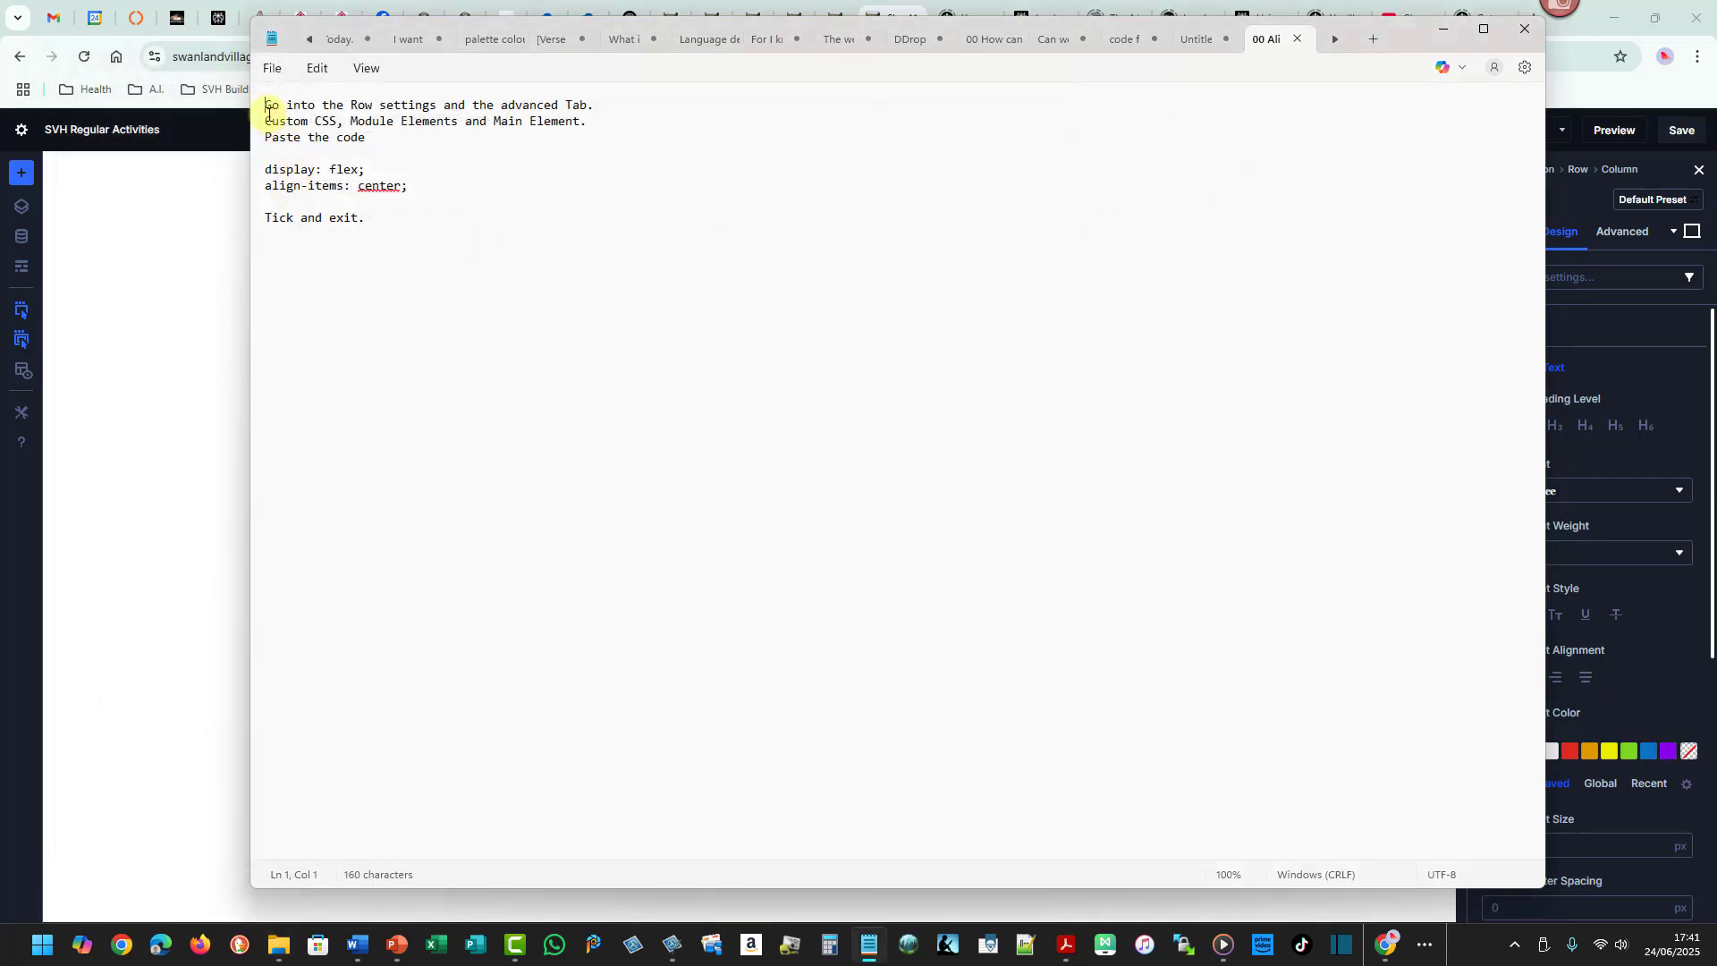
{"action": "left_click_drag", "start_coordinate": [266, 105], "coordinate": [590, 108]}
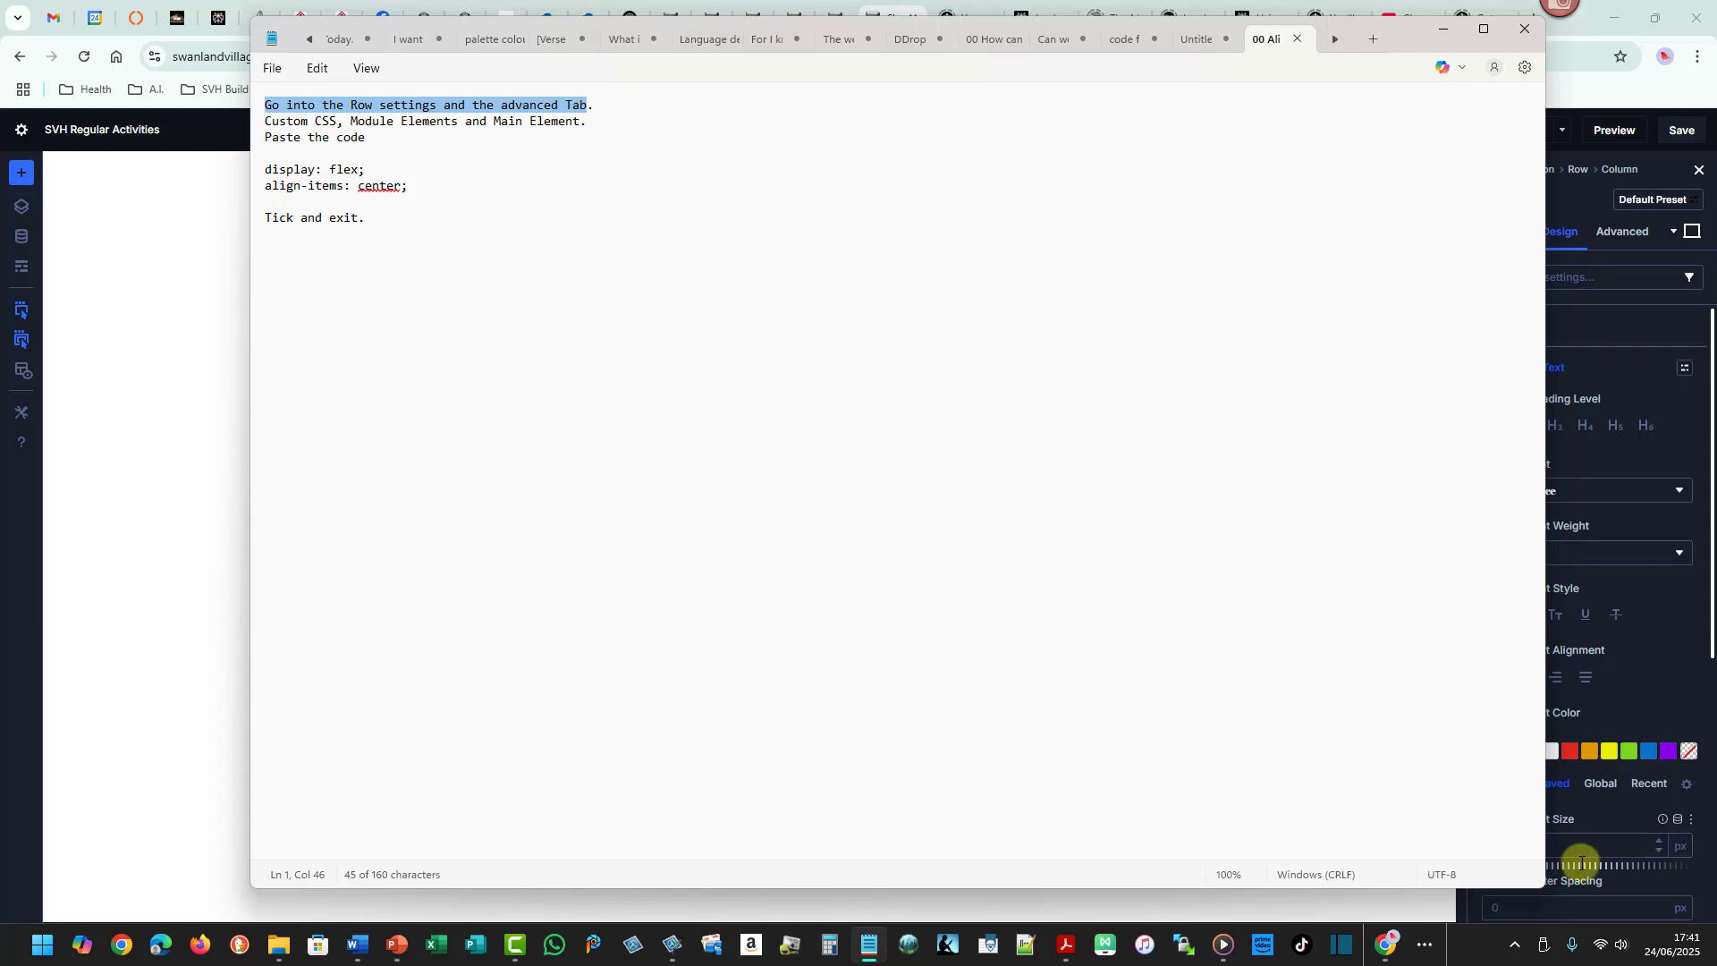
{"action": "left_click_drag", "start_coordinate": [1546, 840], "coordinate": [1103, 820]}
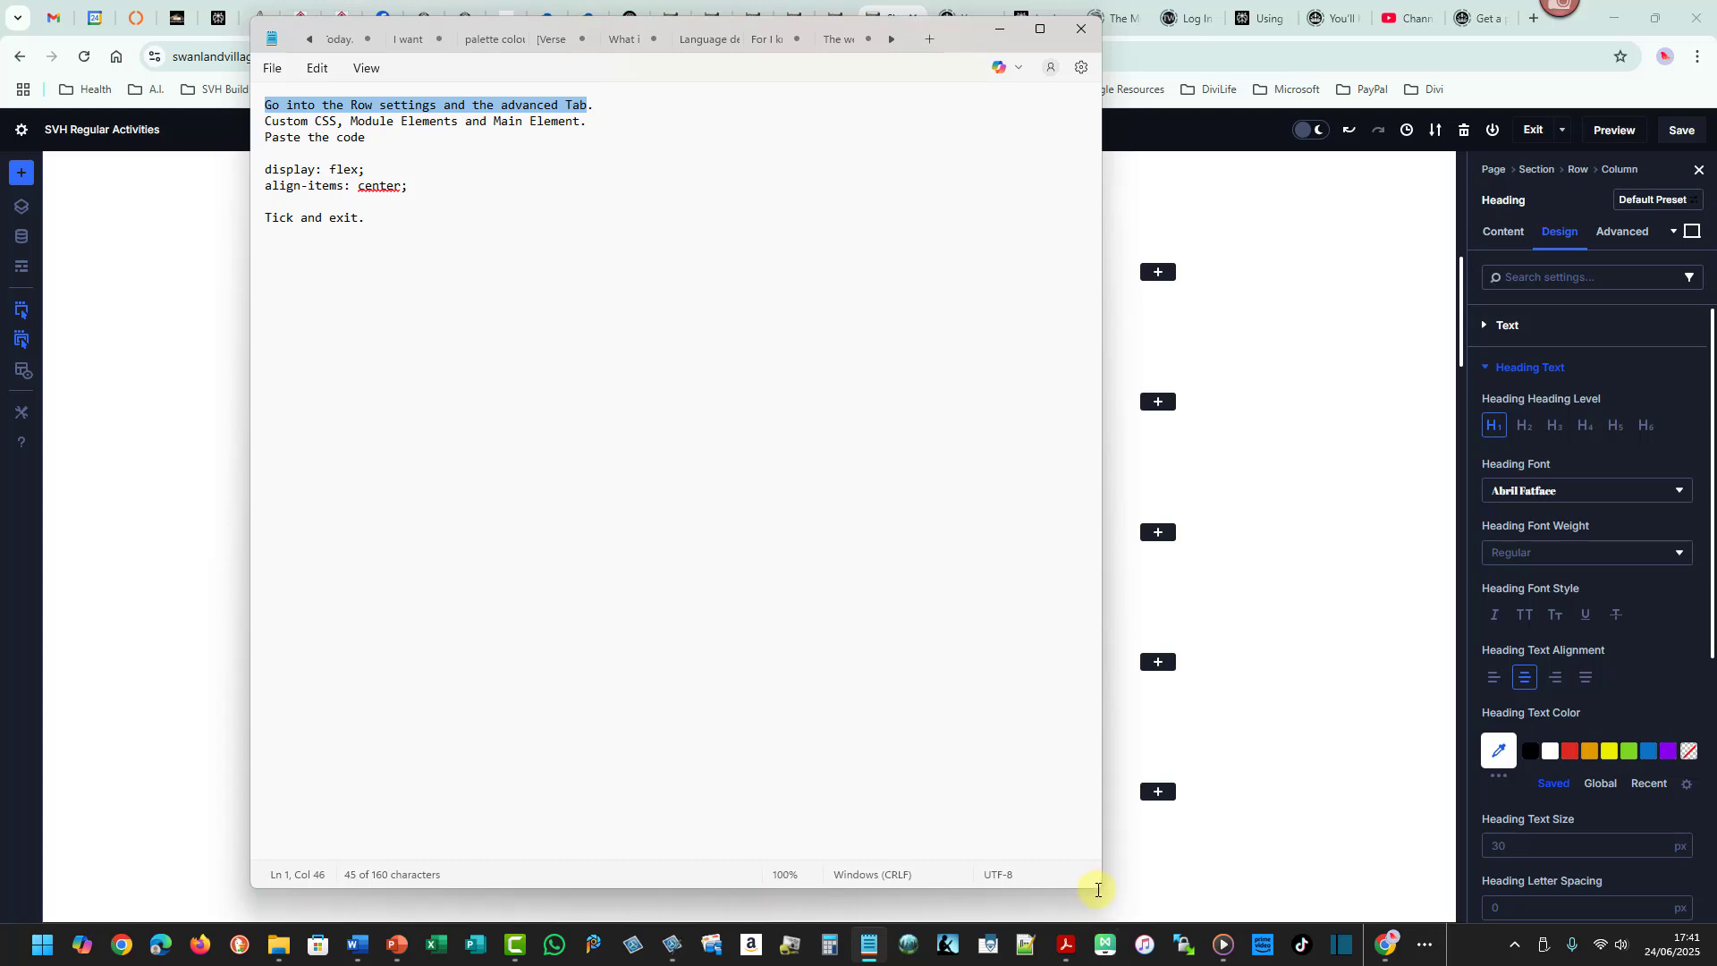
{"action": "left_click_drag", "start_coordinate": [1100, 889], "coordinate": [897, 407]}
{"action": "left_click_drag", "start_coordinate": [676, 29], "coordinate": [1117, 402]}
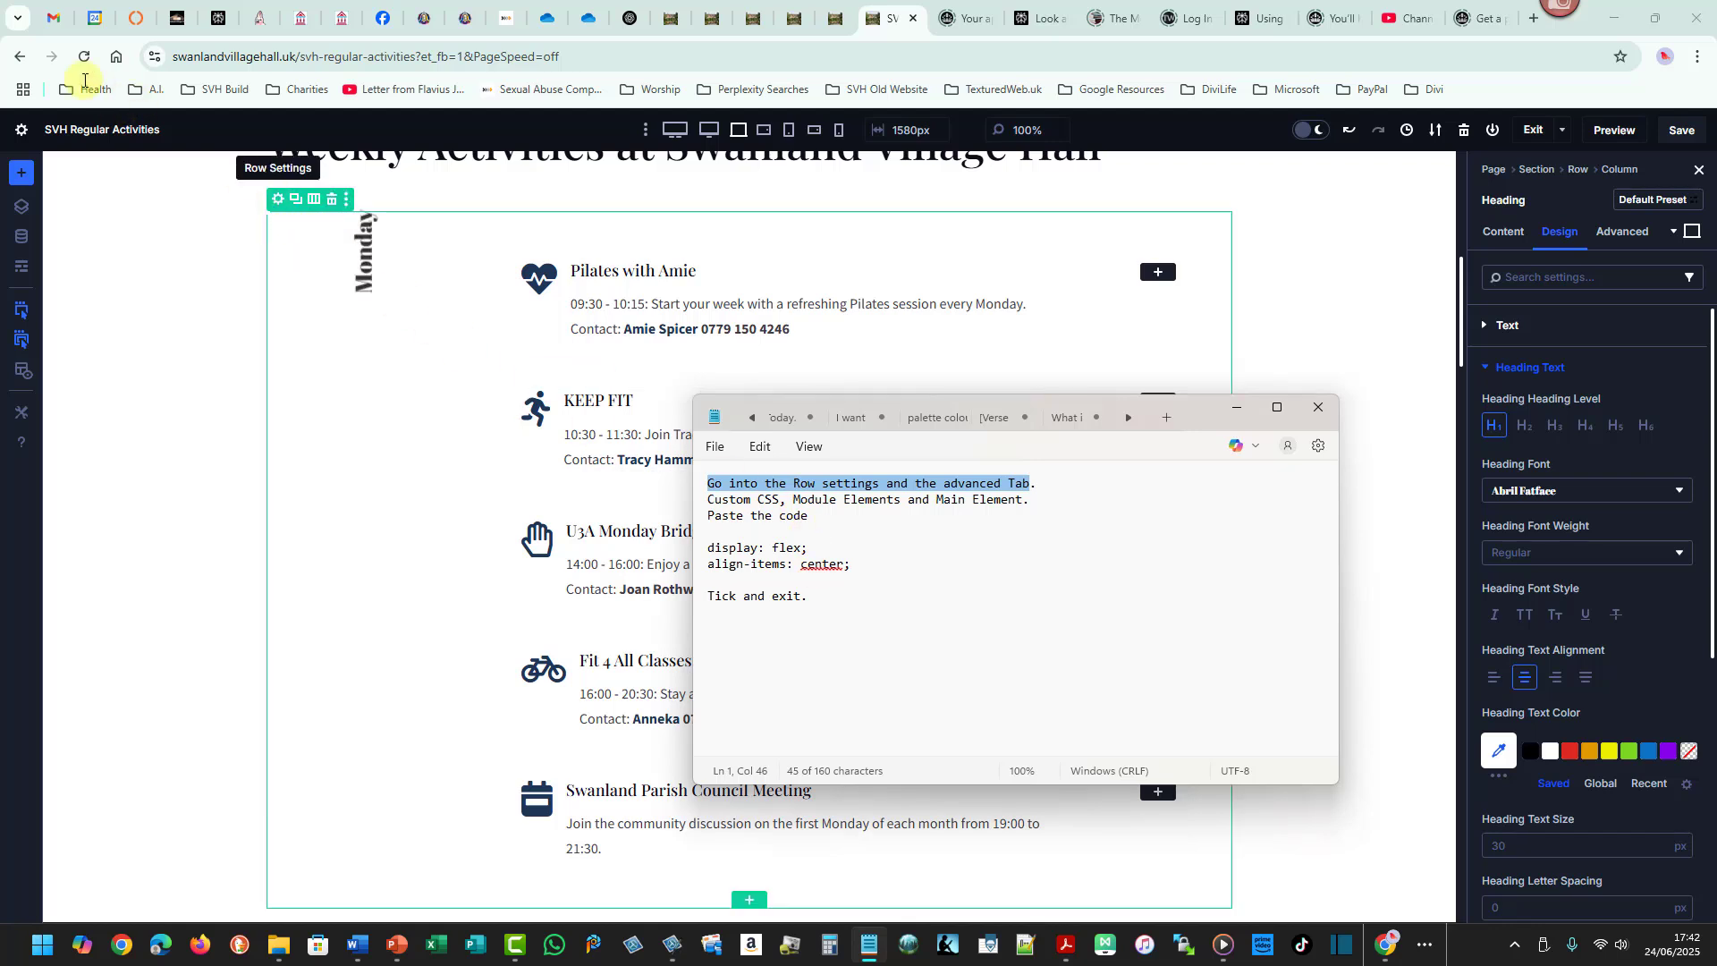
{"action": "mouse_move", "coordinate": [43, 28]}
{"action": "left_mouse_down"}
{"action": "mouse_move", "coordinate": [1341, 298]}
{"action": "mouse_move", "coordinate": [1659, 390]}
{"action": "left_mouse_up"}
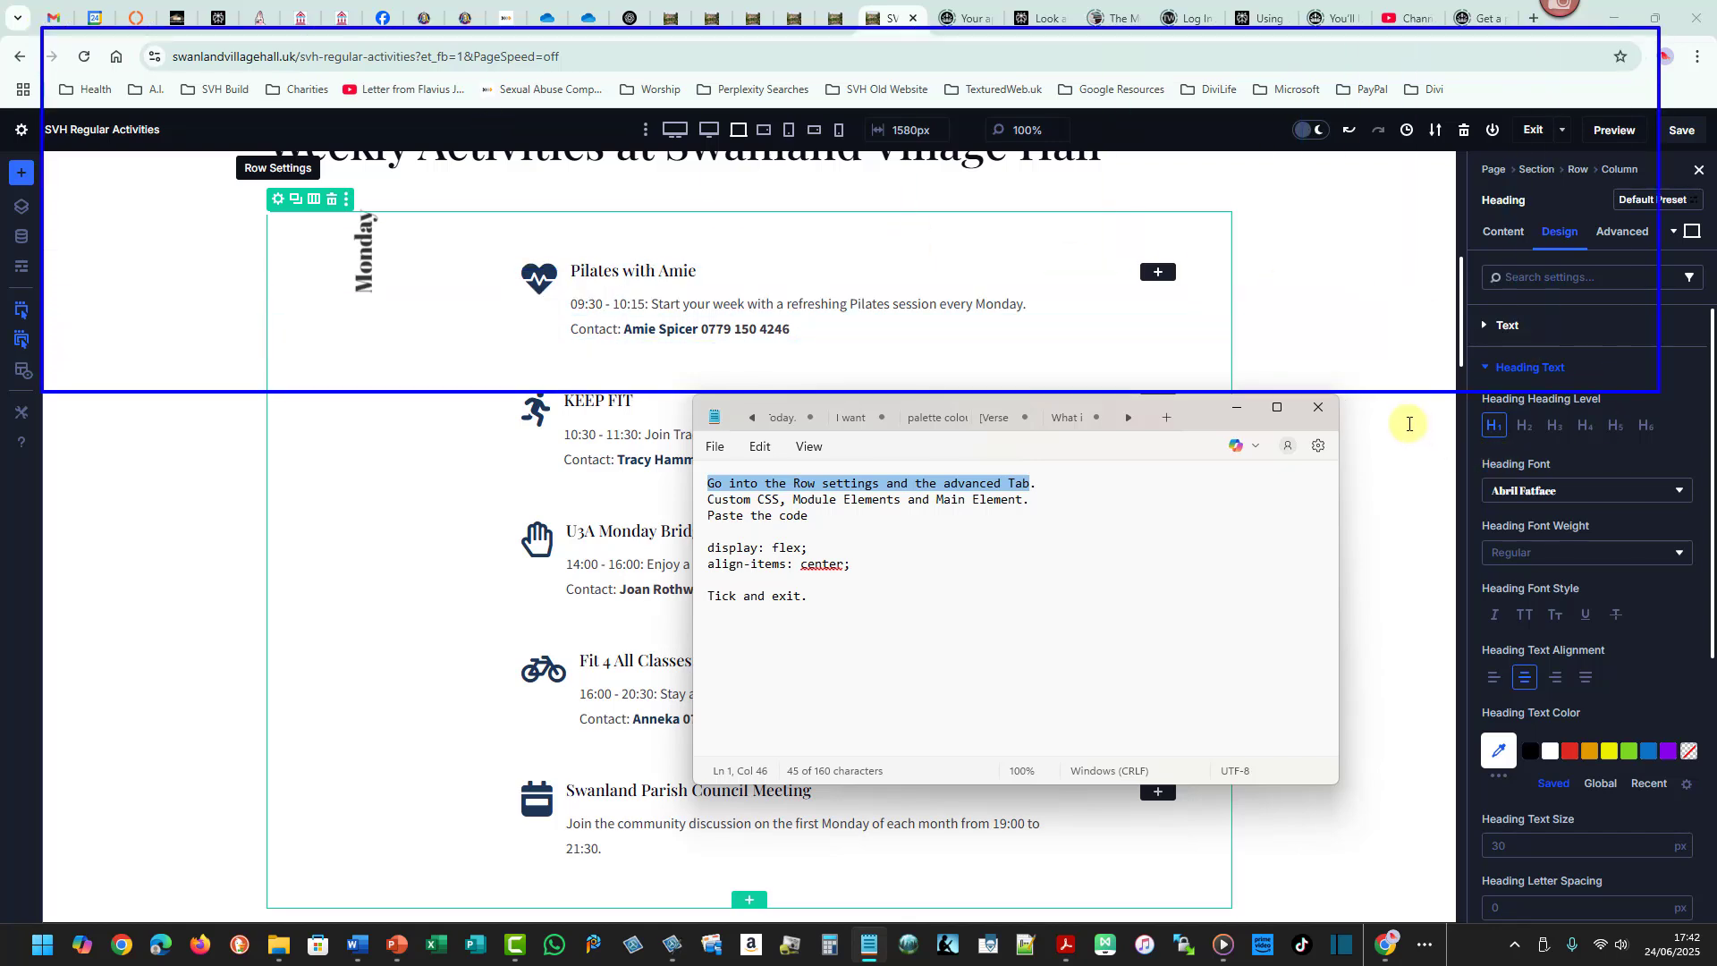
{"action": "left_click_drag", "start_coordinate": [1401, 419], "coordinate": [1643, 794]}
{"action": "left_click_drag", "start_coordinate": [213, 420], "coordinate": [575, 857]}
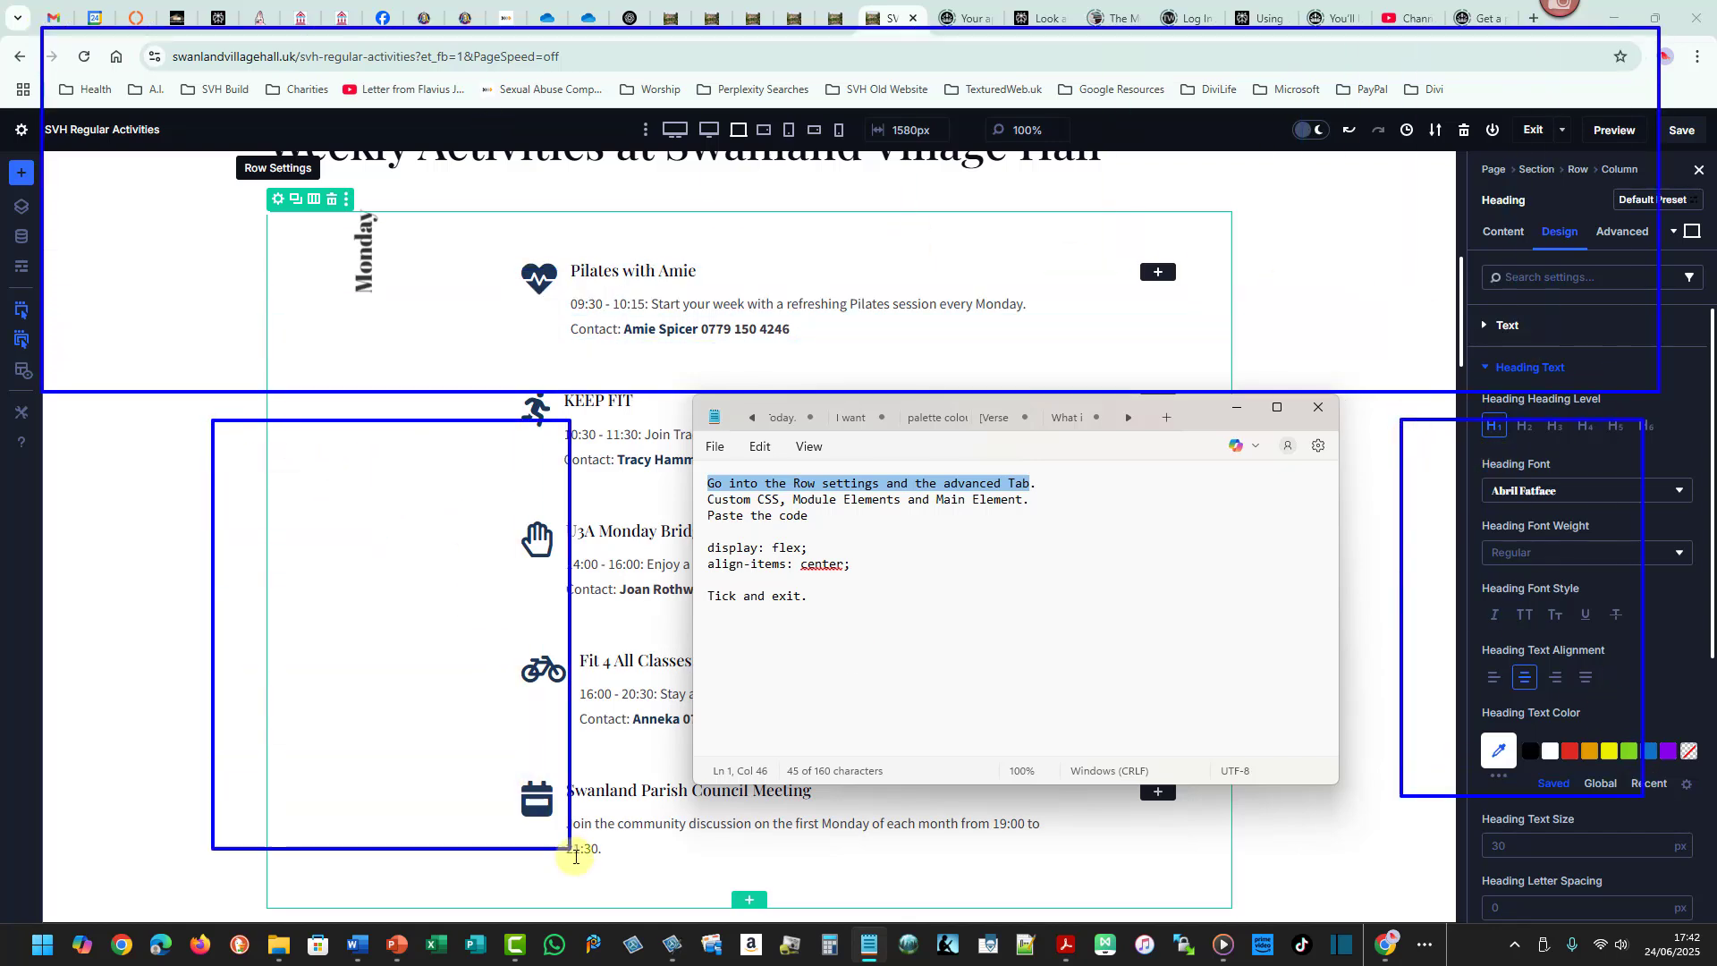
{"action": "mouse_move", "coordinate": [700, 402]}
{"action": "left_mouse_down"}
{"action": "mouse_move", "coordinate": [1027, 497]}
{"action": "mouse_move", "coordinate": [1307, 728]}
{"action": "mouse_move", "coordinate": [1326, 775]}
{"action": "left_mouse_up"}
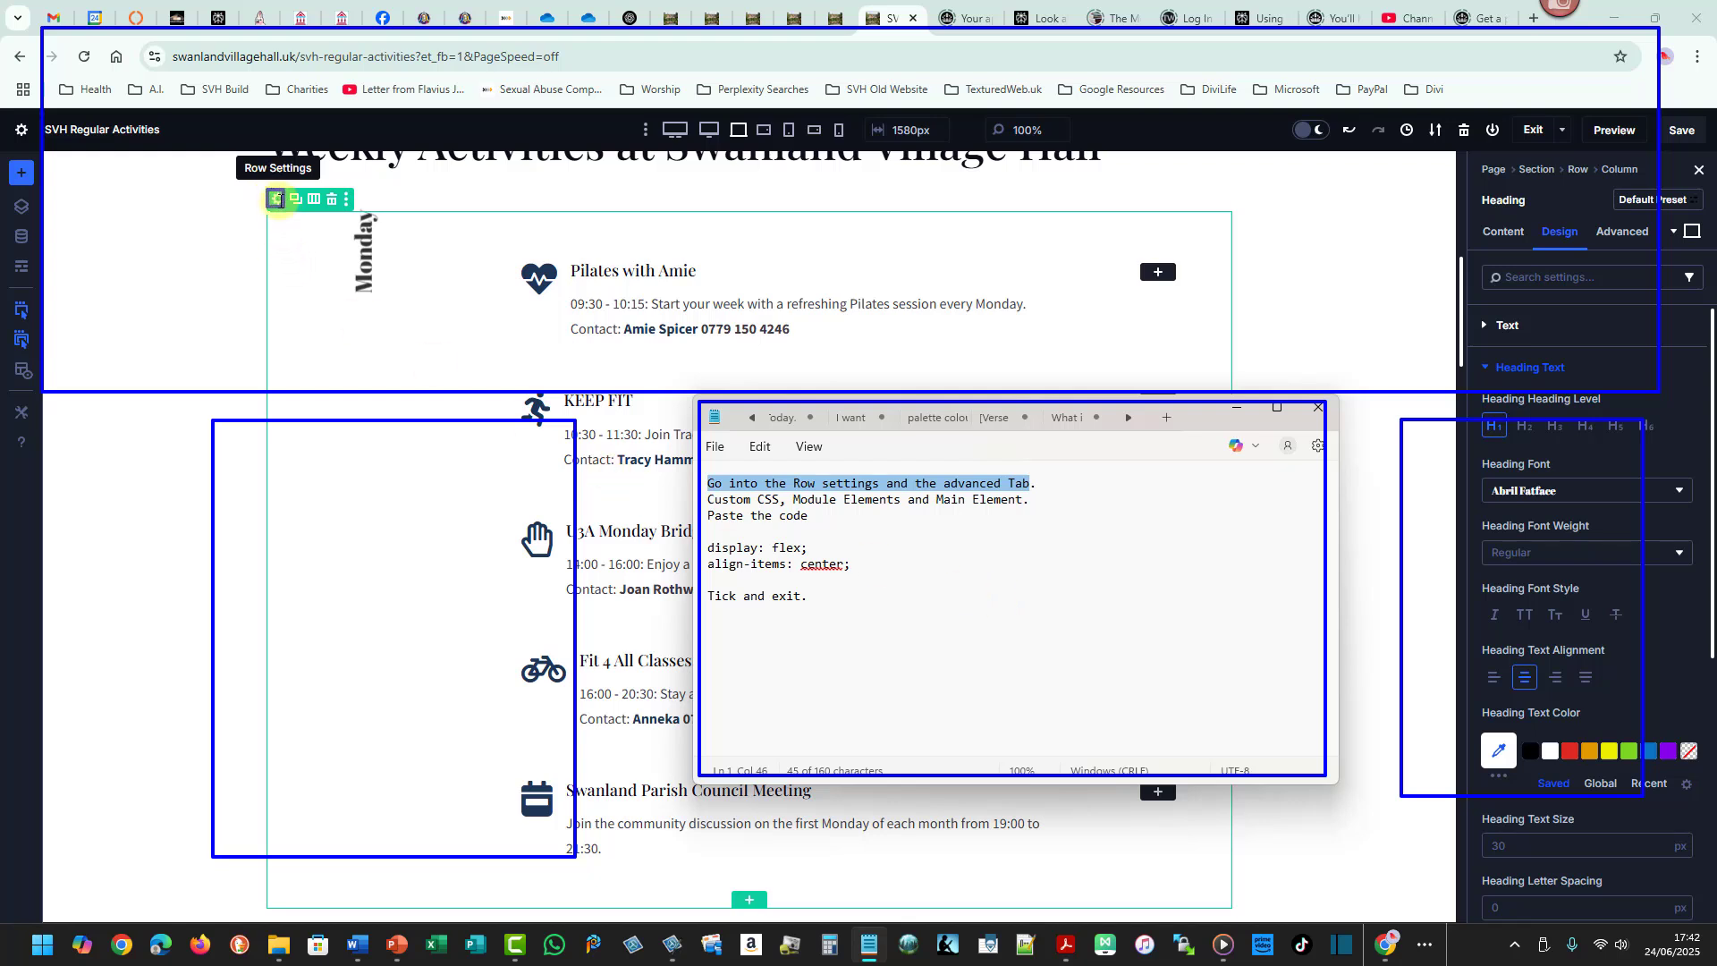
{"action": "left_click", "coordinate": [276, 199]}
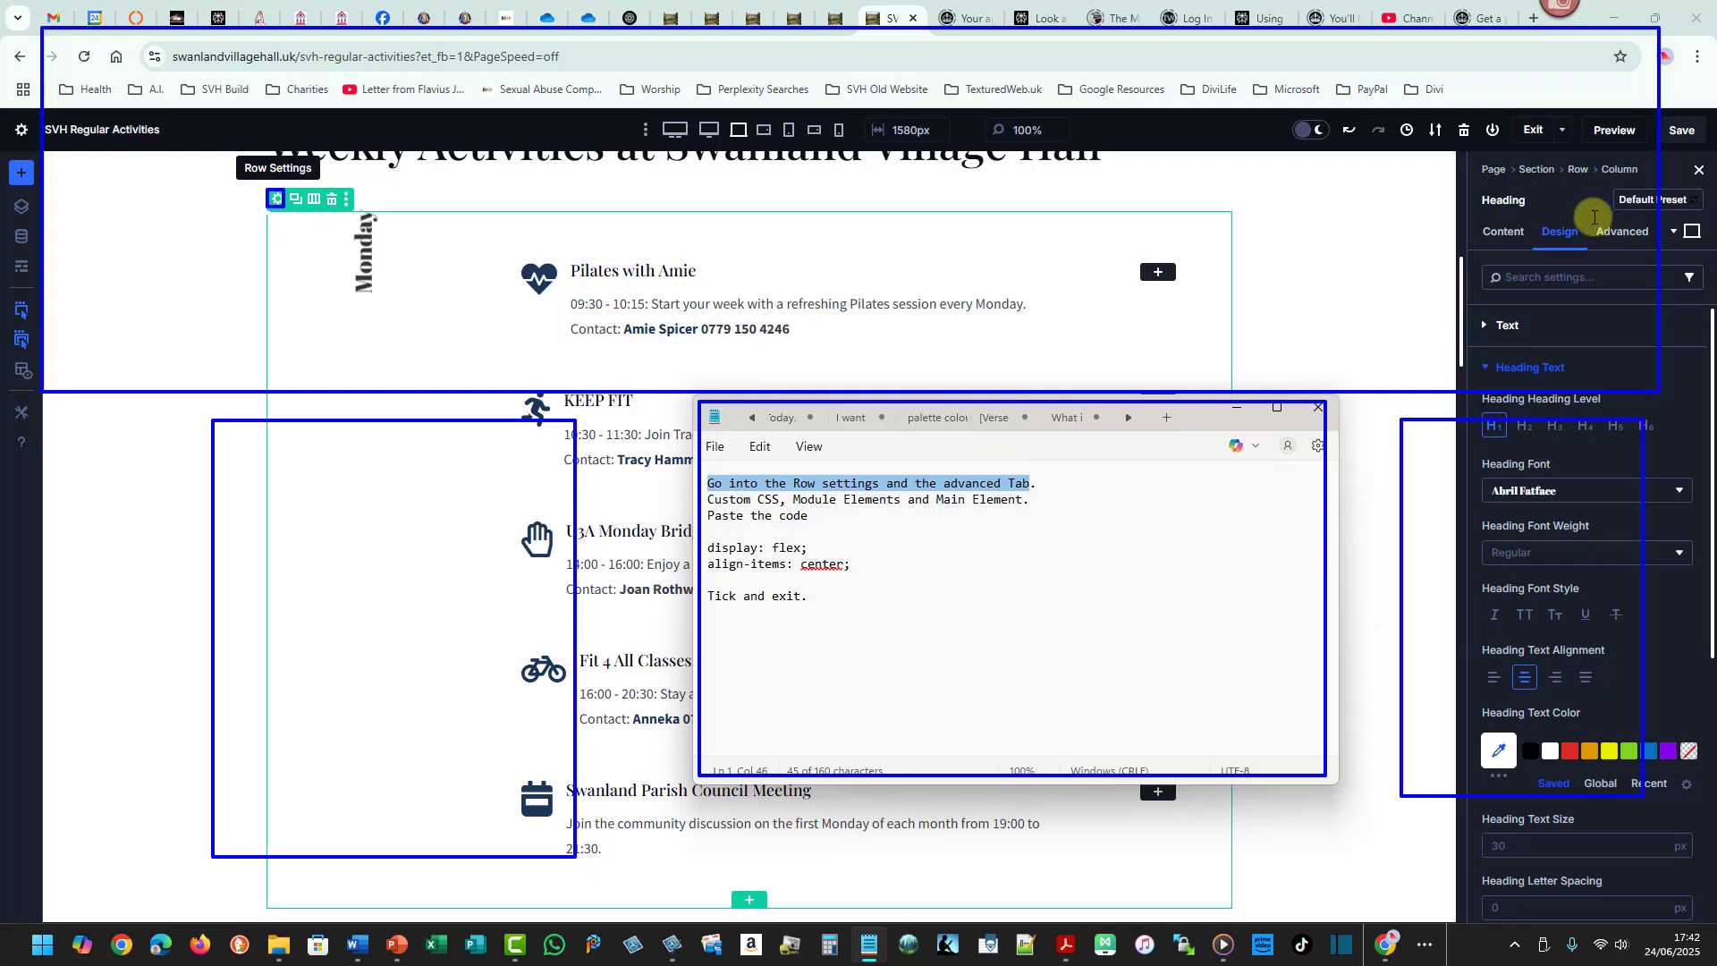
{"action": "left_click_drag", "start_coordinate": [1592, 216], "coordinate": [1665, 244]}
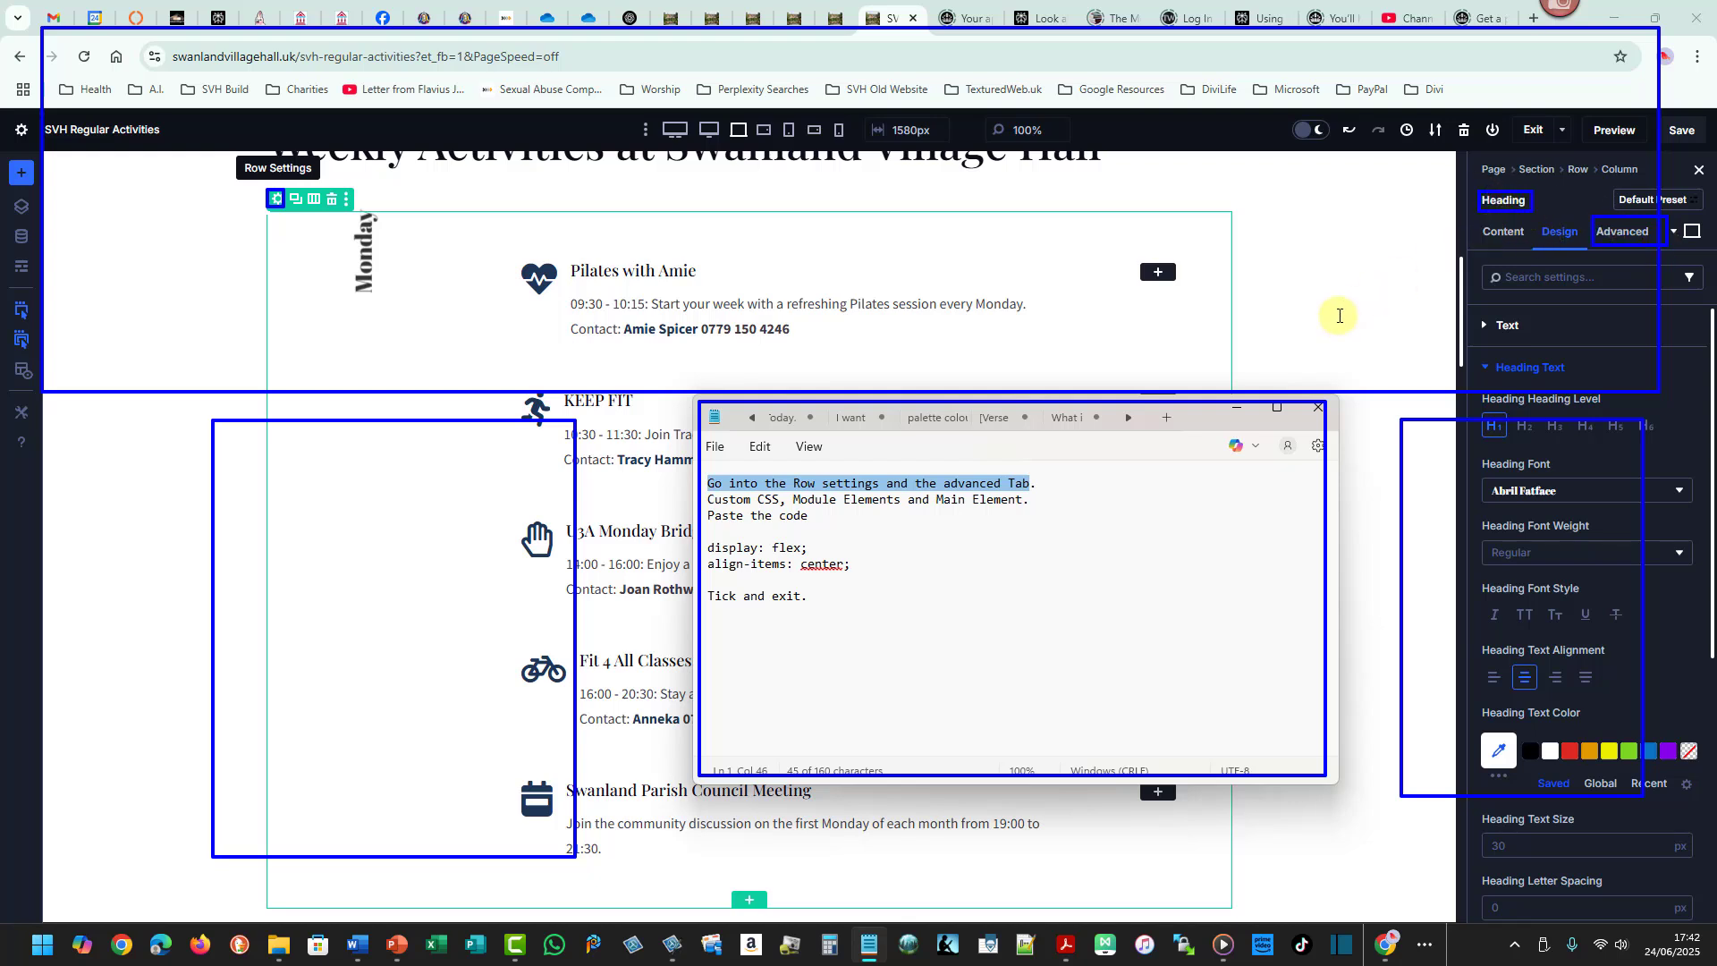
{"action": "key", "text": "Escape"}
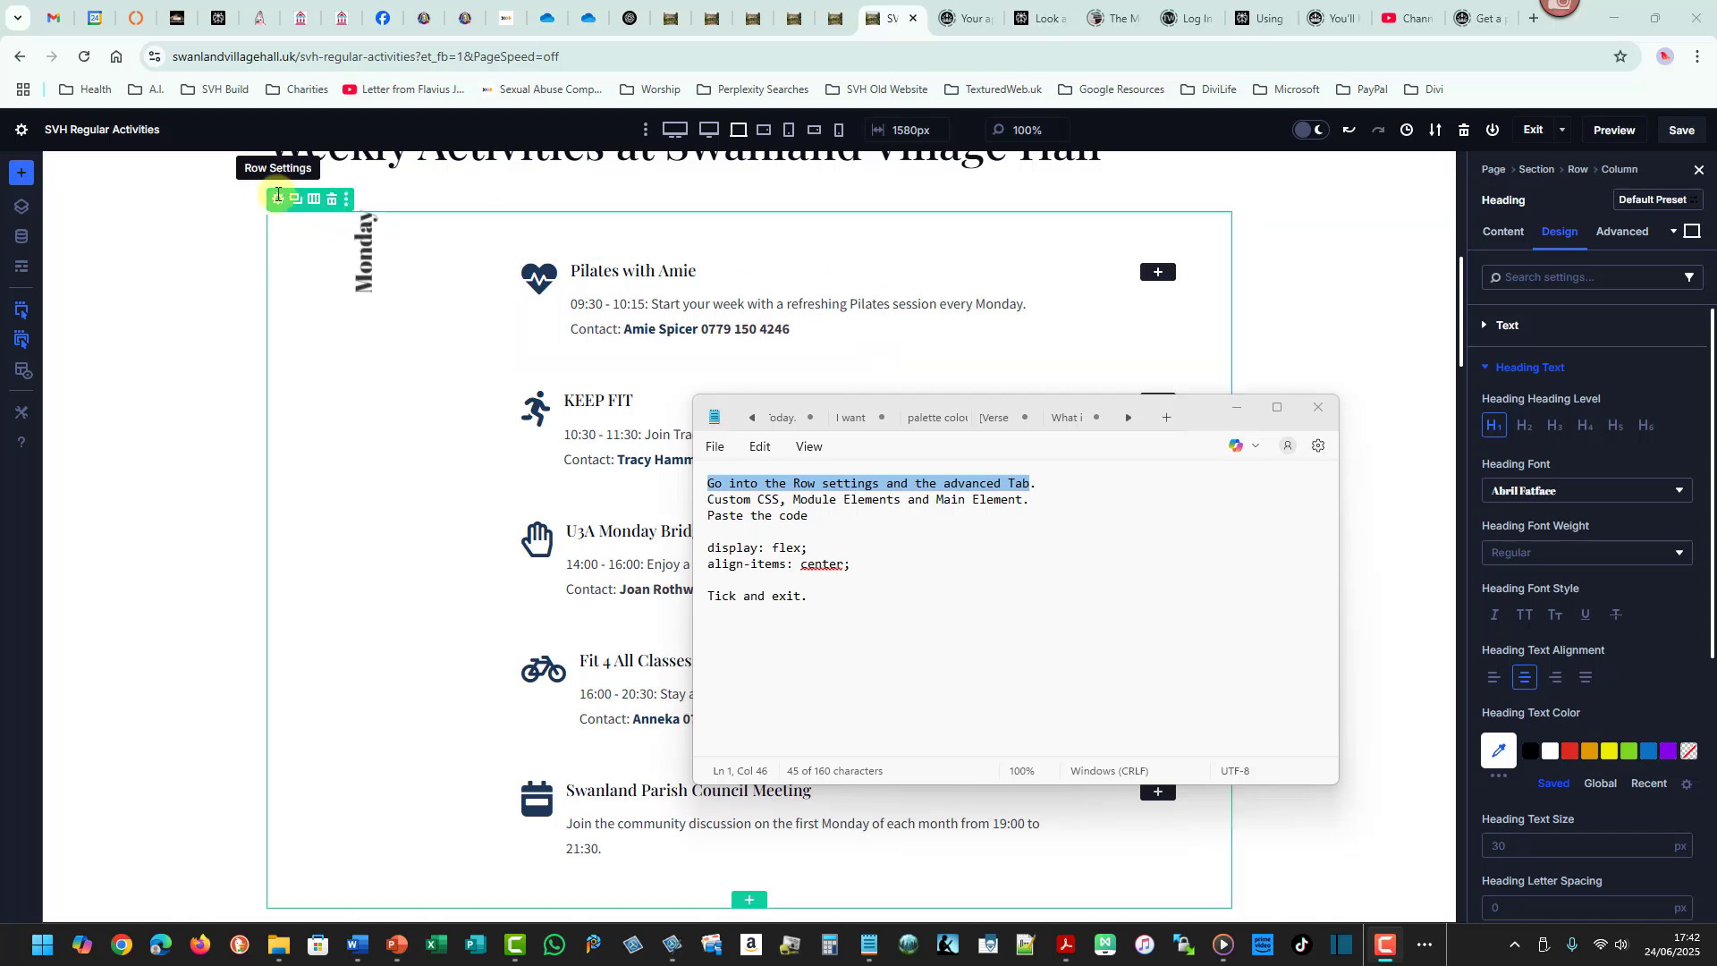
- Open the Monday row's Advanced settings and copy the "display: flex; align-items: center;" lines from the note
{"action": "left_click", "coordinate": [278, 199]}
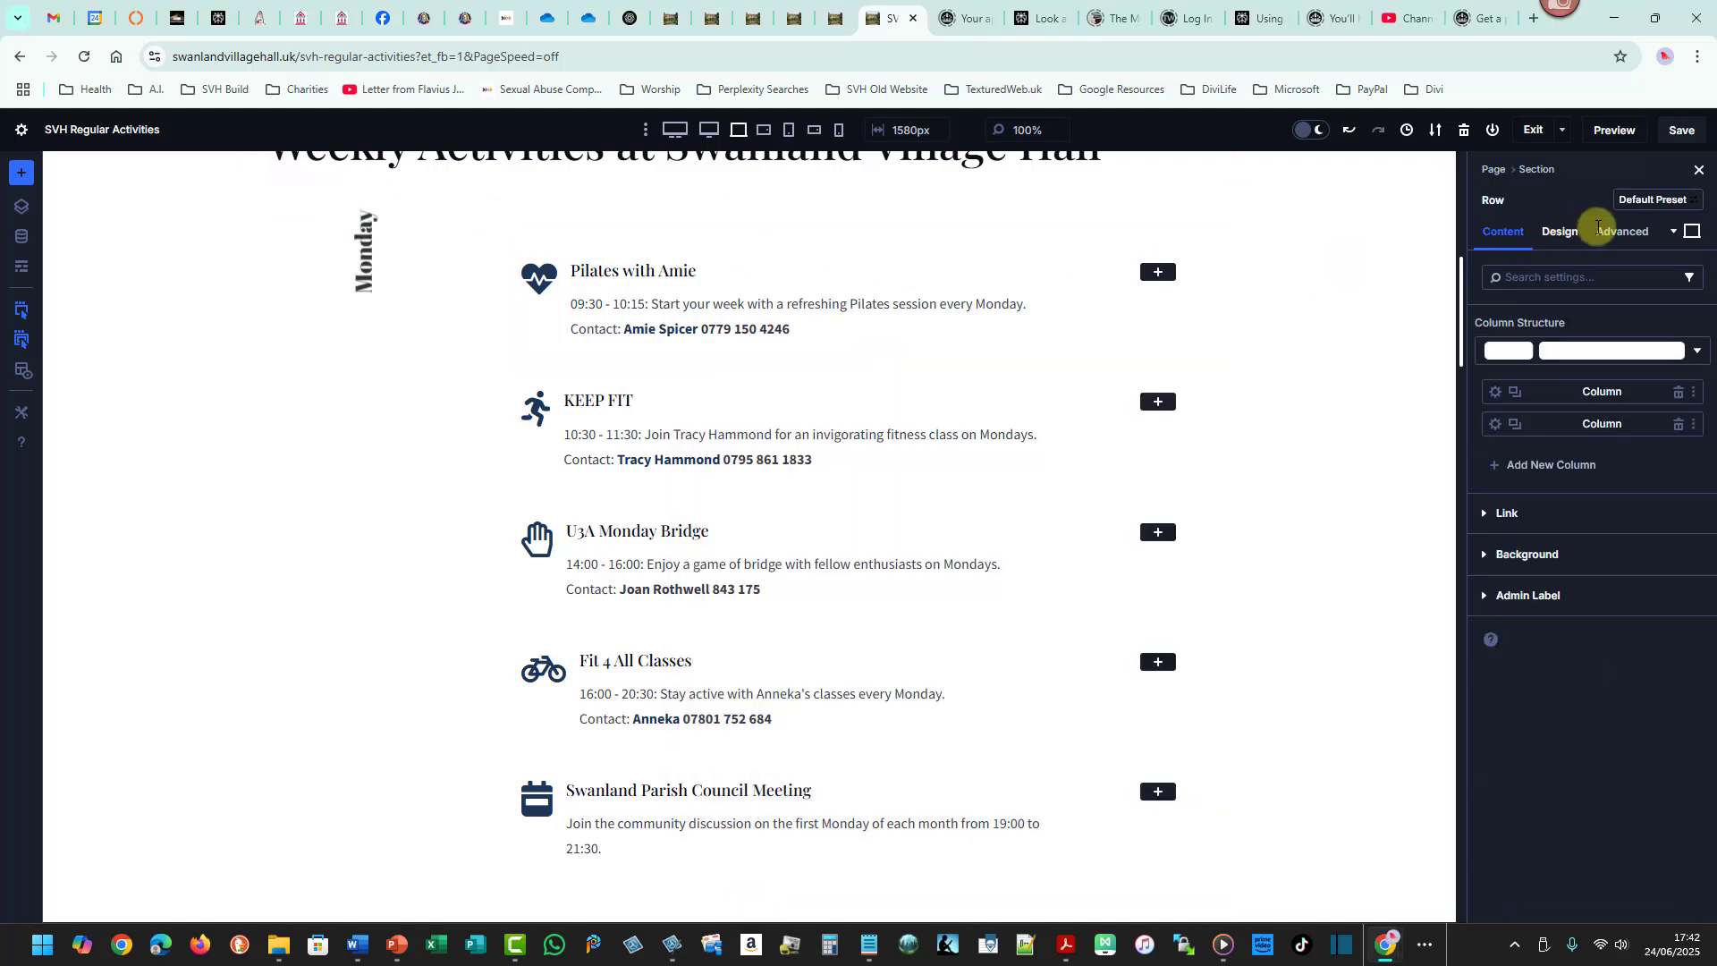
{"action": "left_click", "coordinate": [1599, 227]}
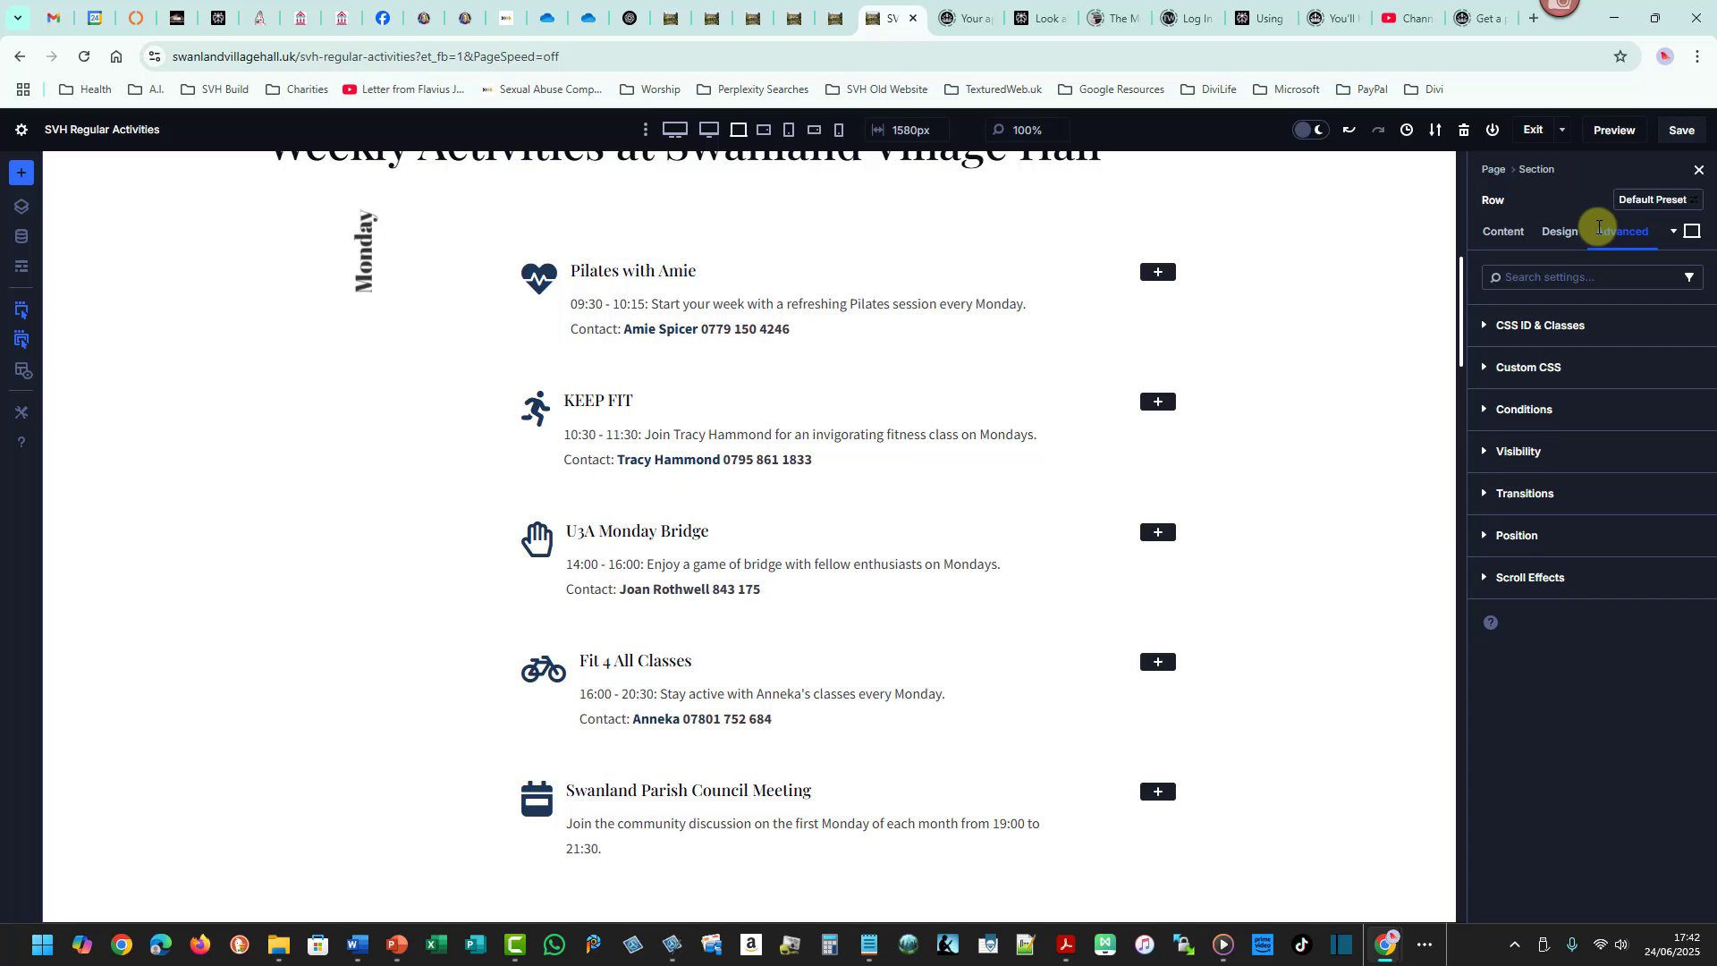
{"action": "key", "text": "alt+Tab"}
{"action": "key", "text": "Tab"}
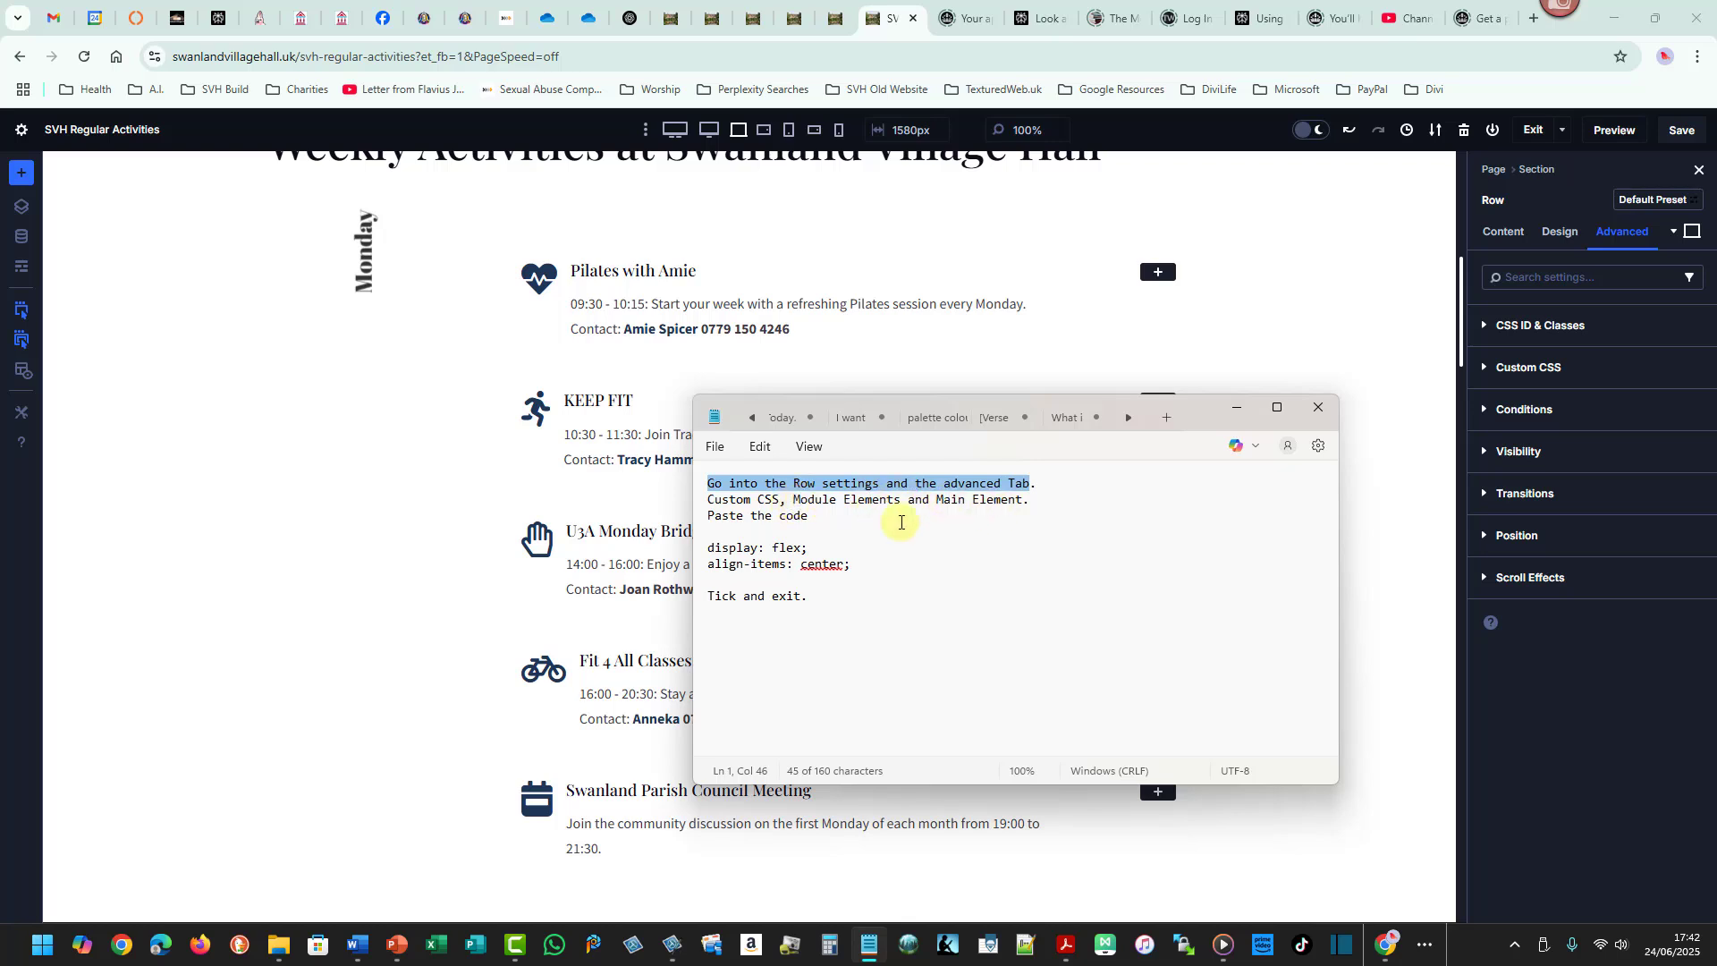
{"action": "left_click_drag", "start_coordinate": [709, 549], "coordinate": [851, 564]}
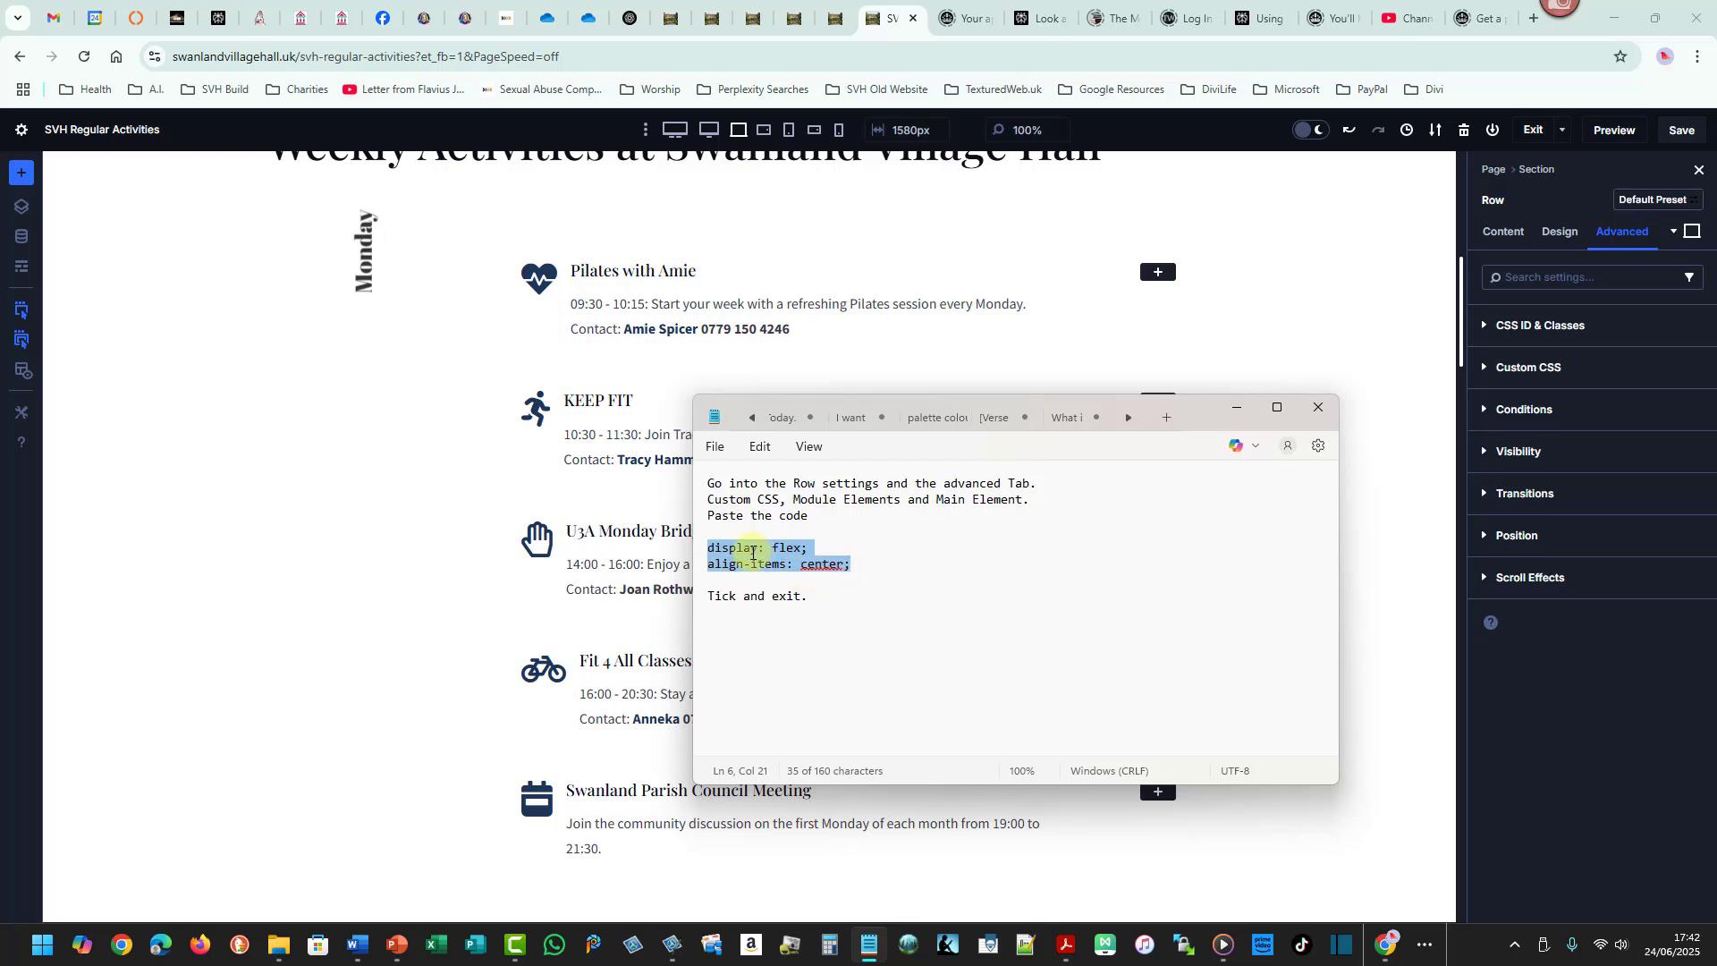
{"action": "right_click", "coordinate": [752, 553]}
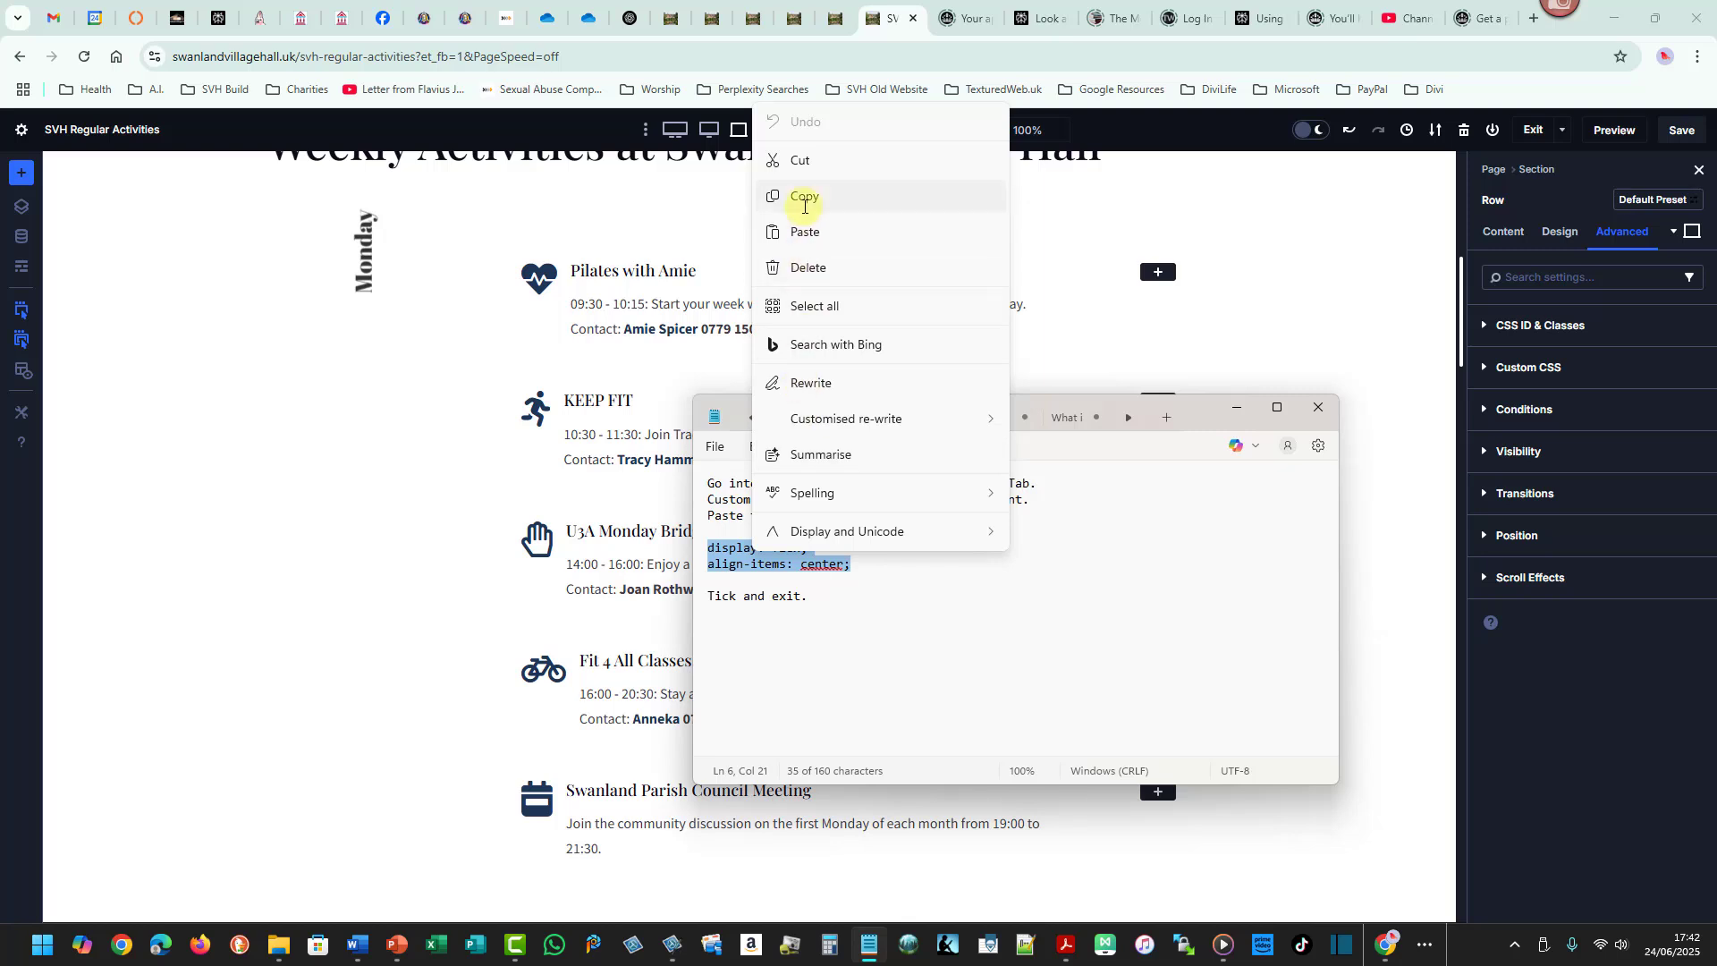
{"action": "left_click", "coordinate": [804, 201]}
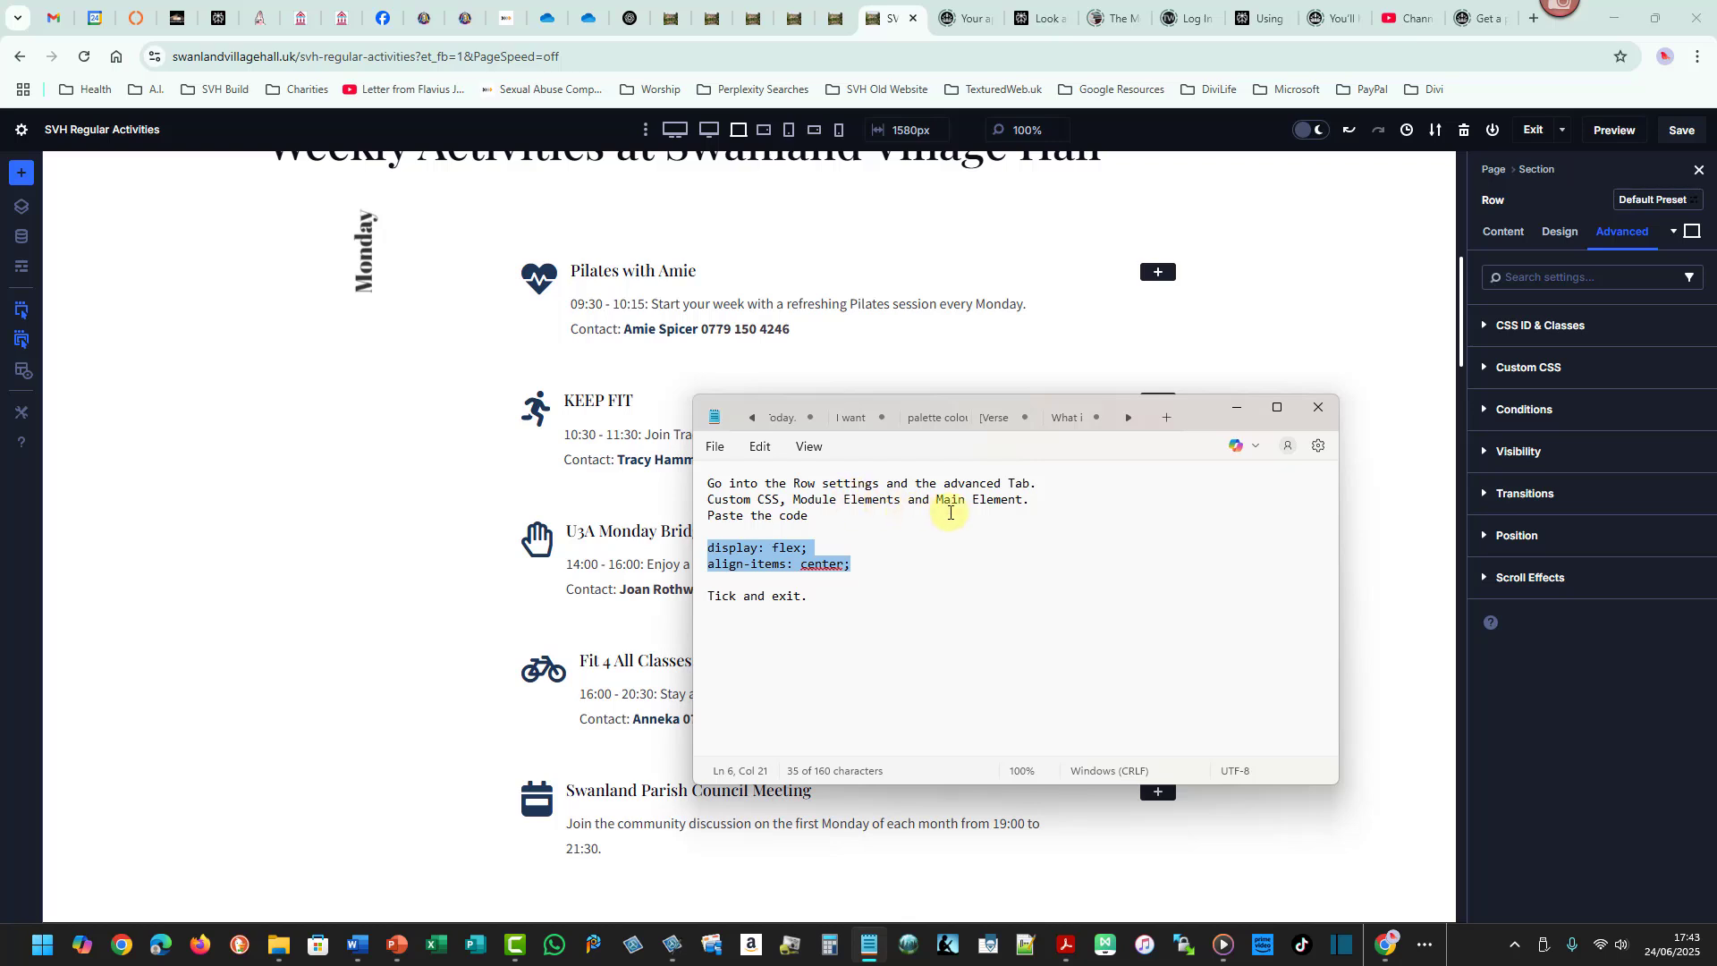
- Paste the flex centring CSS into the row's Main Element custom CSS and save the page
{"action": "left_click", "coordinate": [1535, 365]}
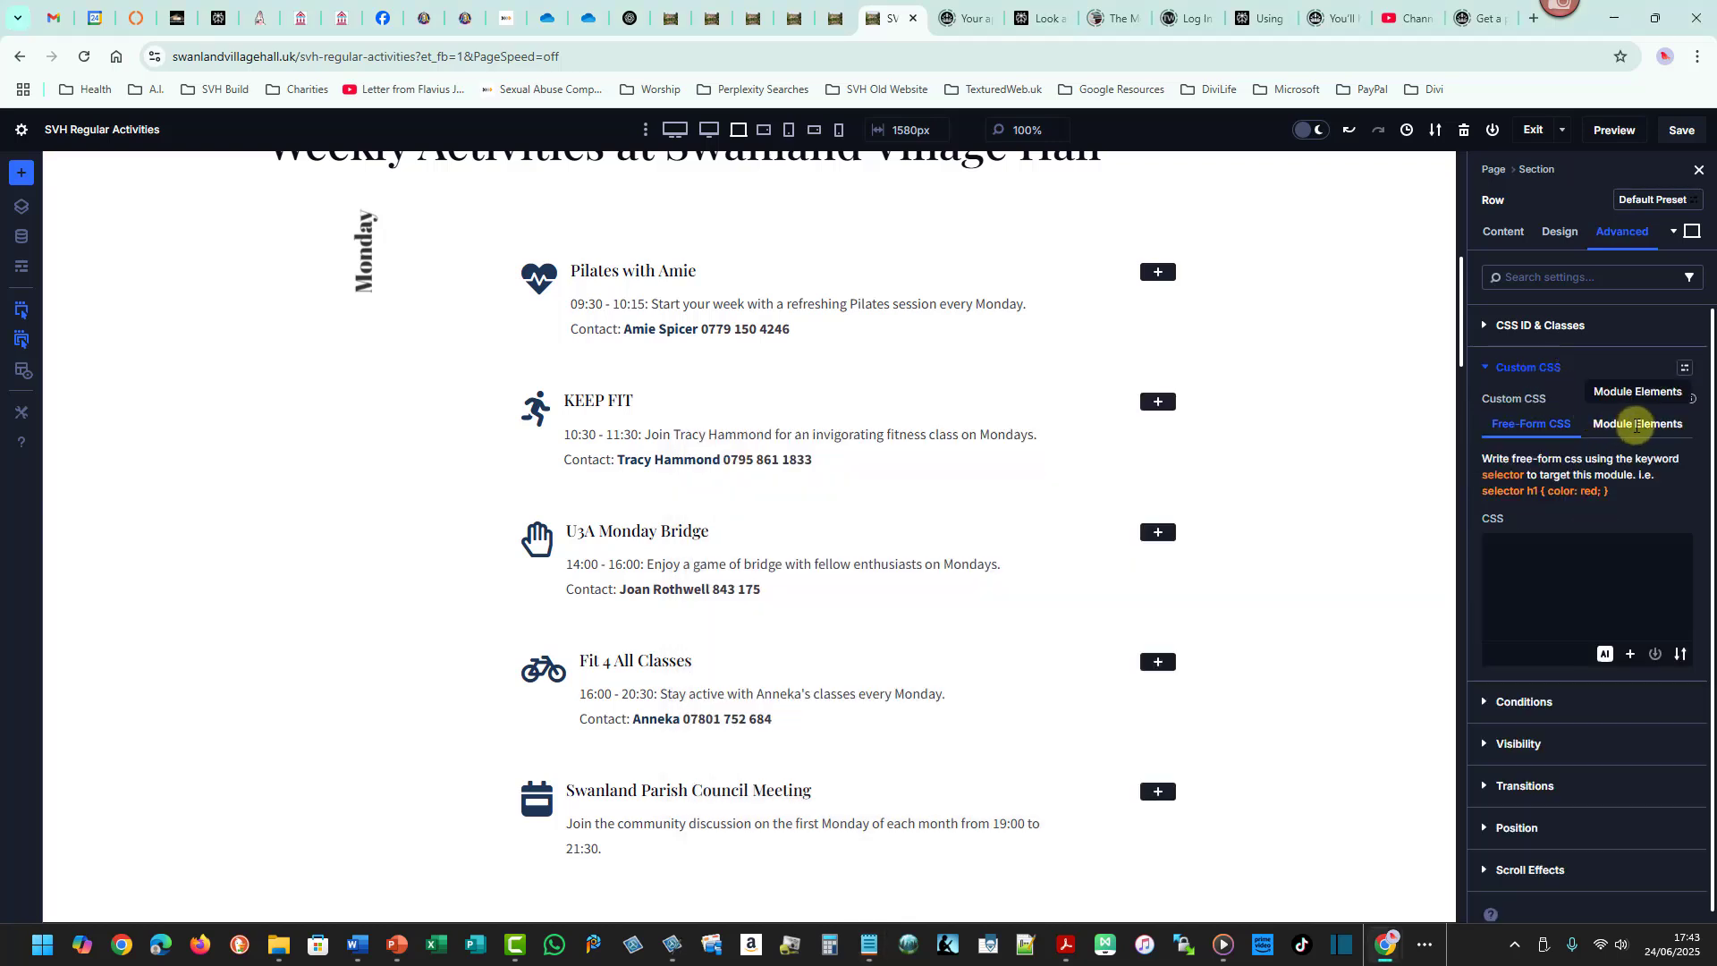
{"action": "left_click", "coordinate": [1636, 426]}
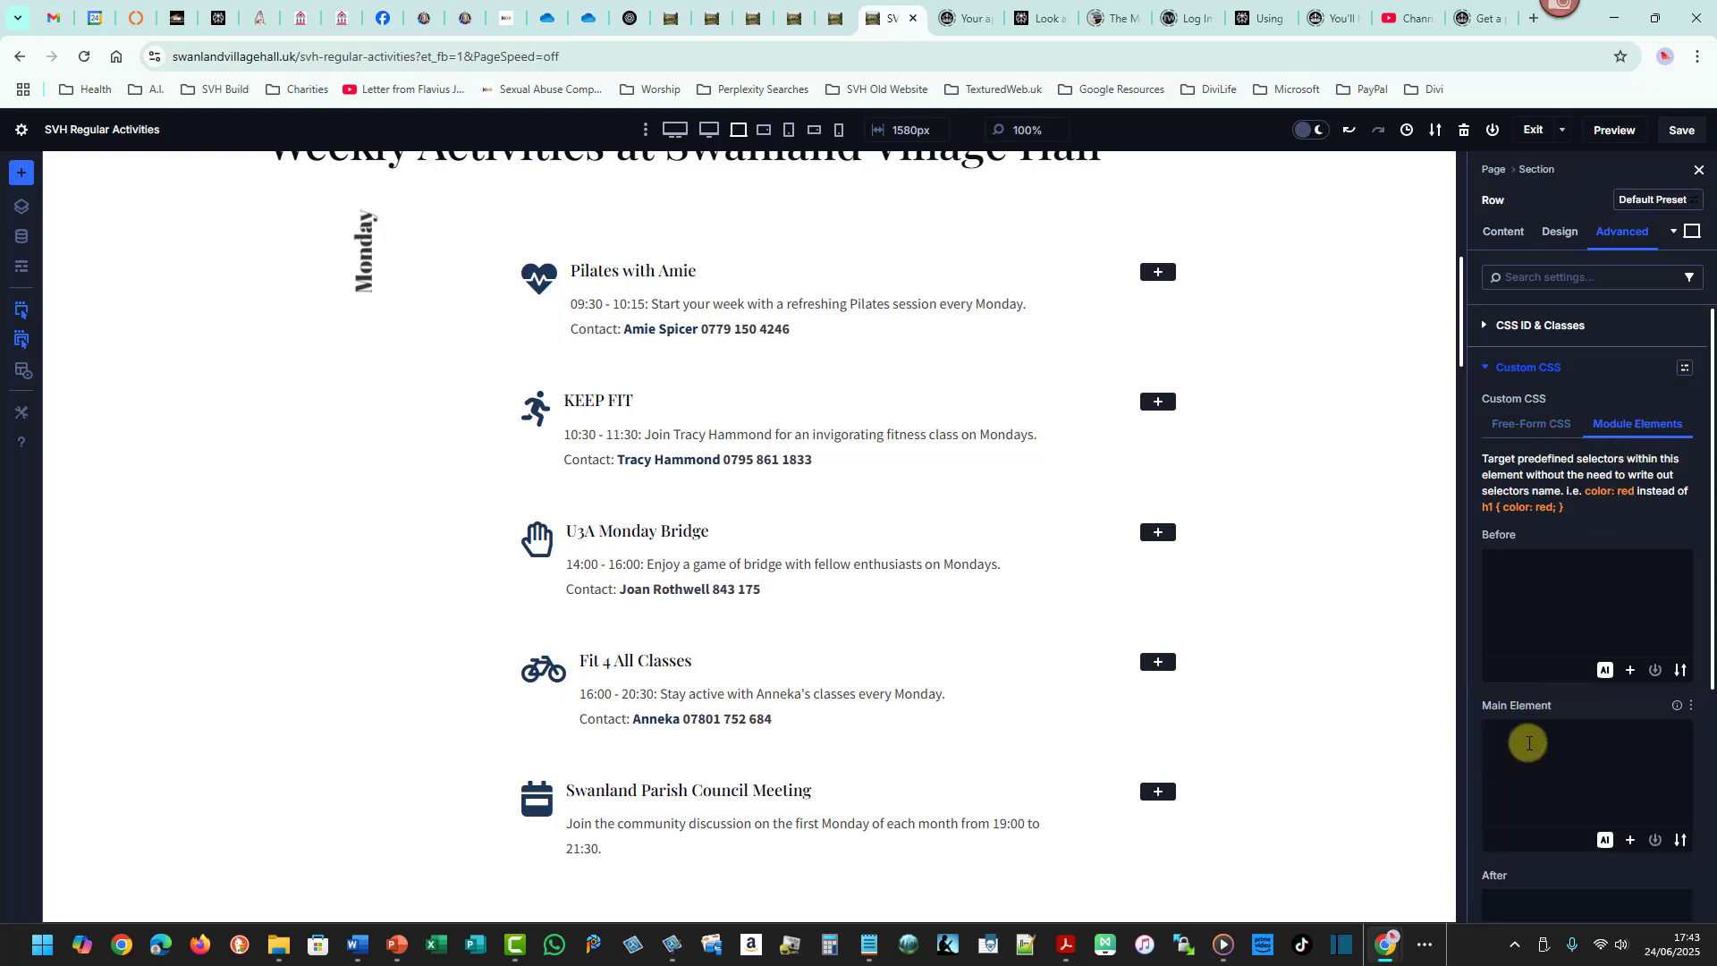
{"action": "left_click", "coordinate": [1528, 743]}
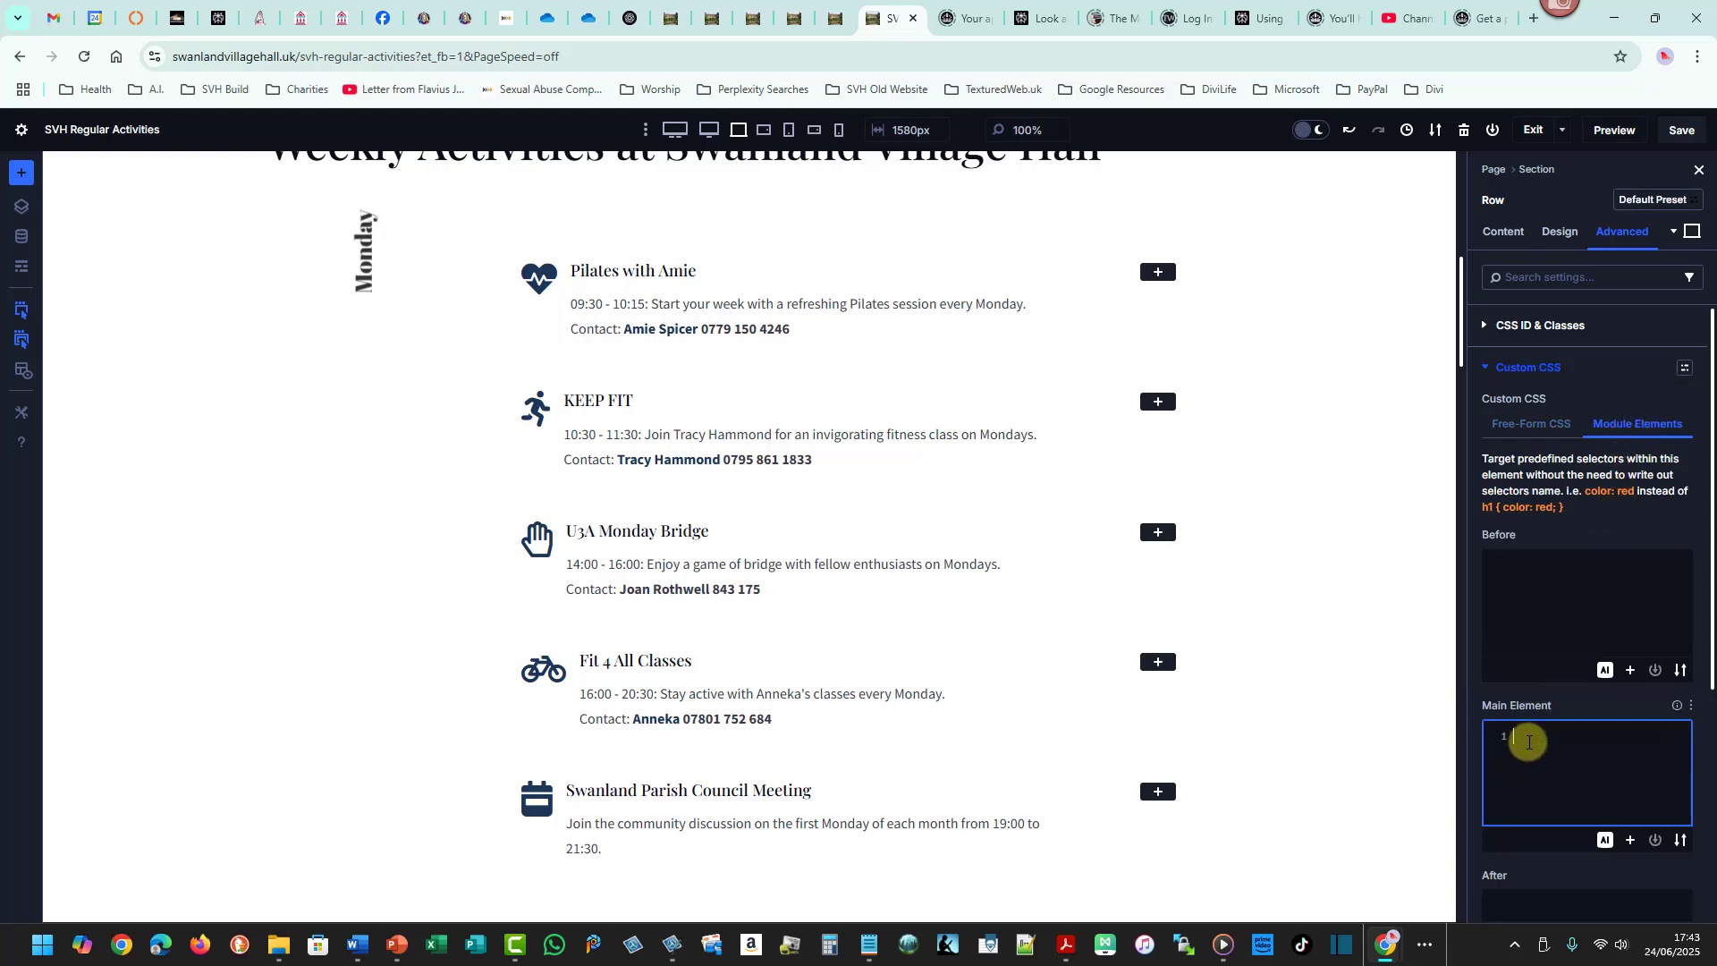
{"action": "key", "text": "ctrl+v"}
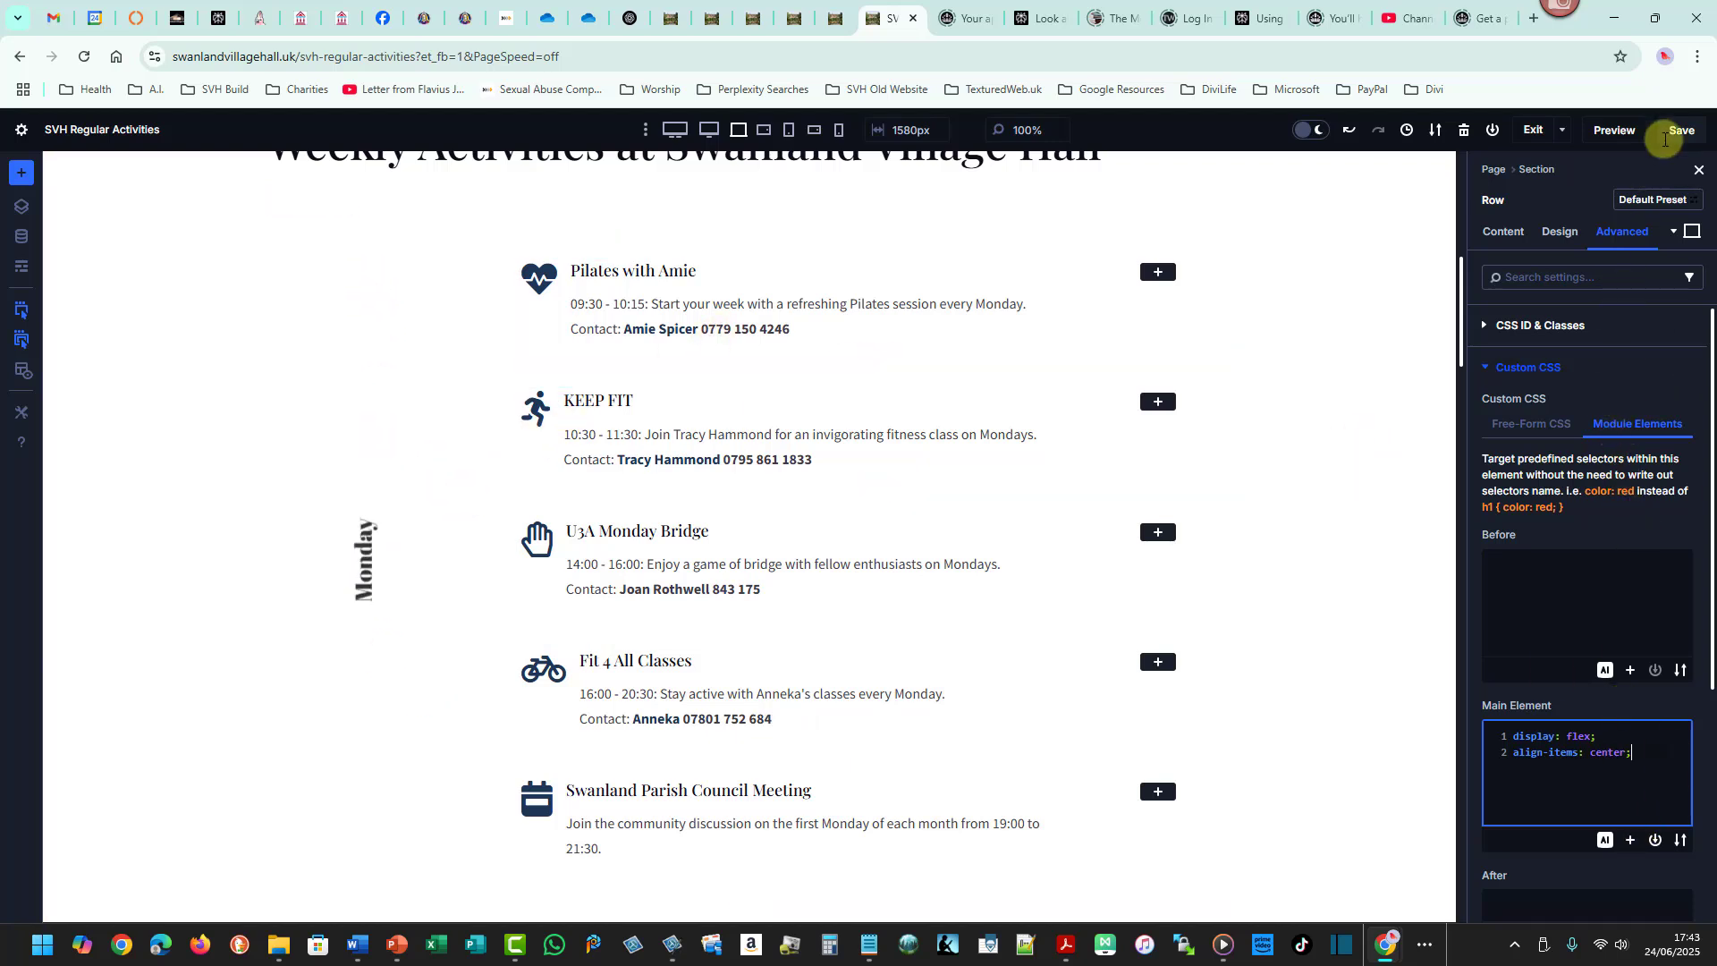
{"action": "left_click", "coordinate": [1675, 128]}
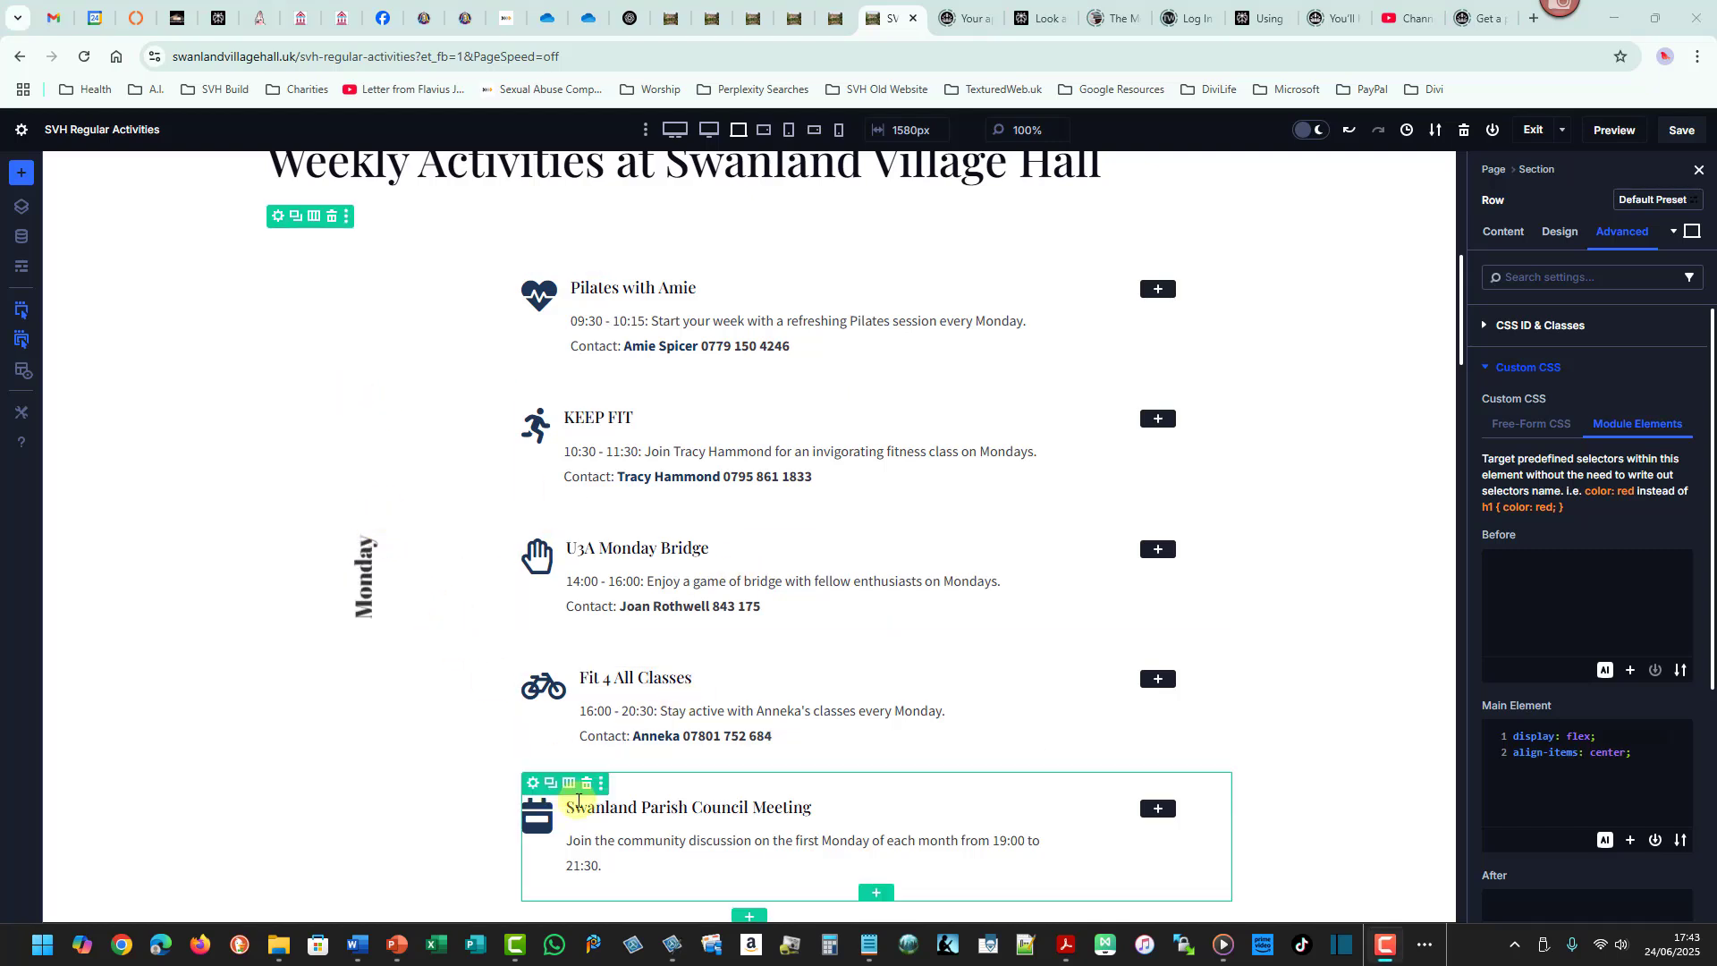
- Delete the Swanland Parish Council Meeting blurb and undo the deletion
{"action": "left_click", "coordinate": [587, 782]}
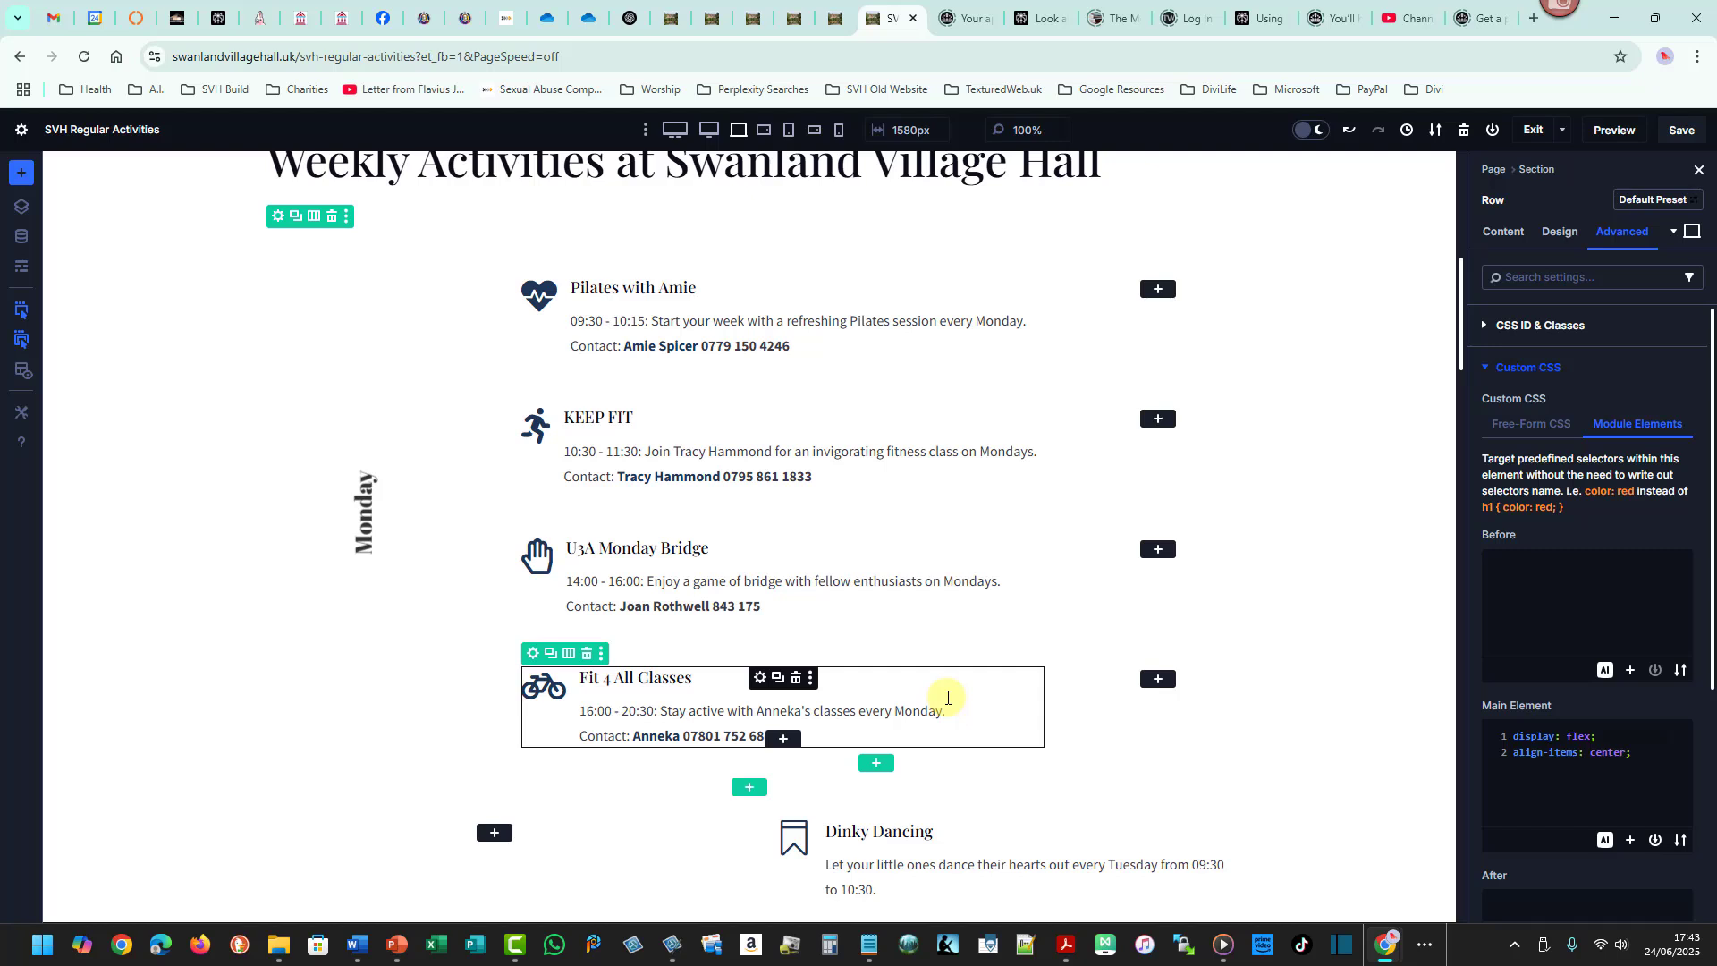
{"action": "key", "text": "ctrl+z"}
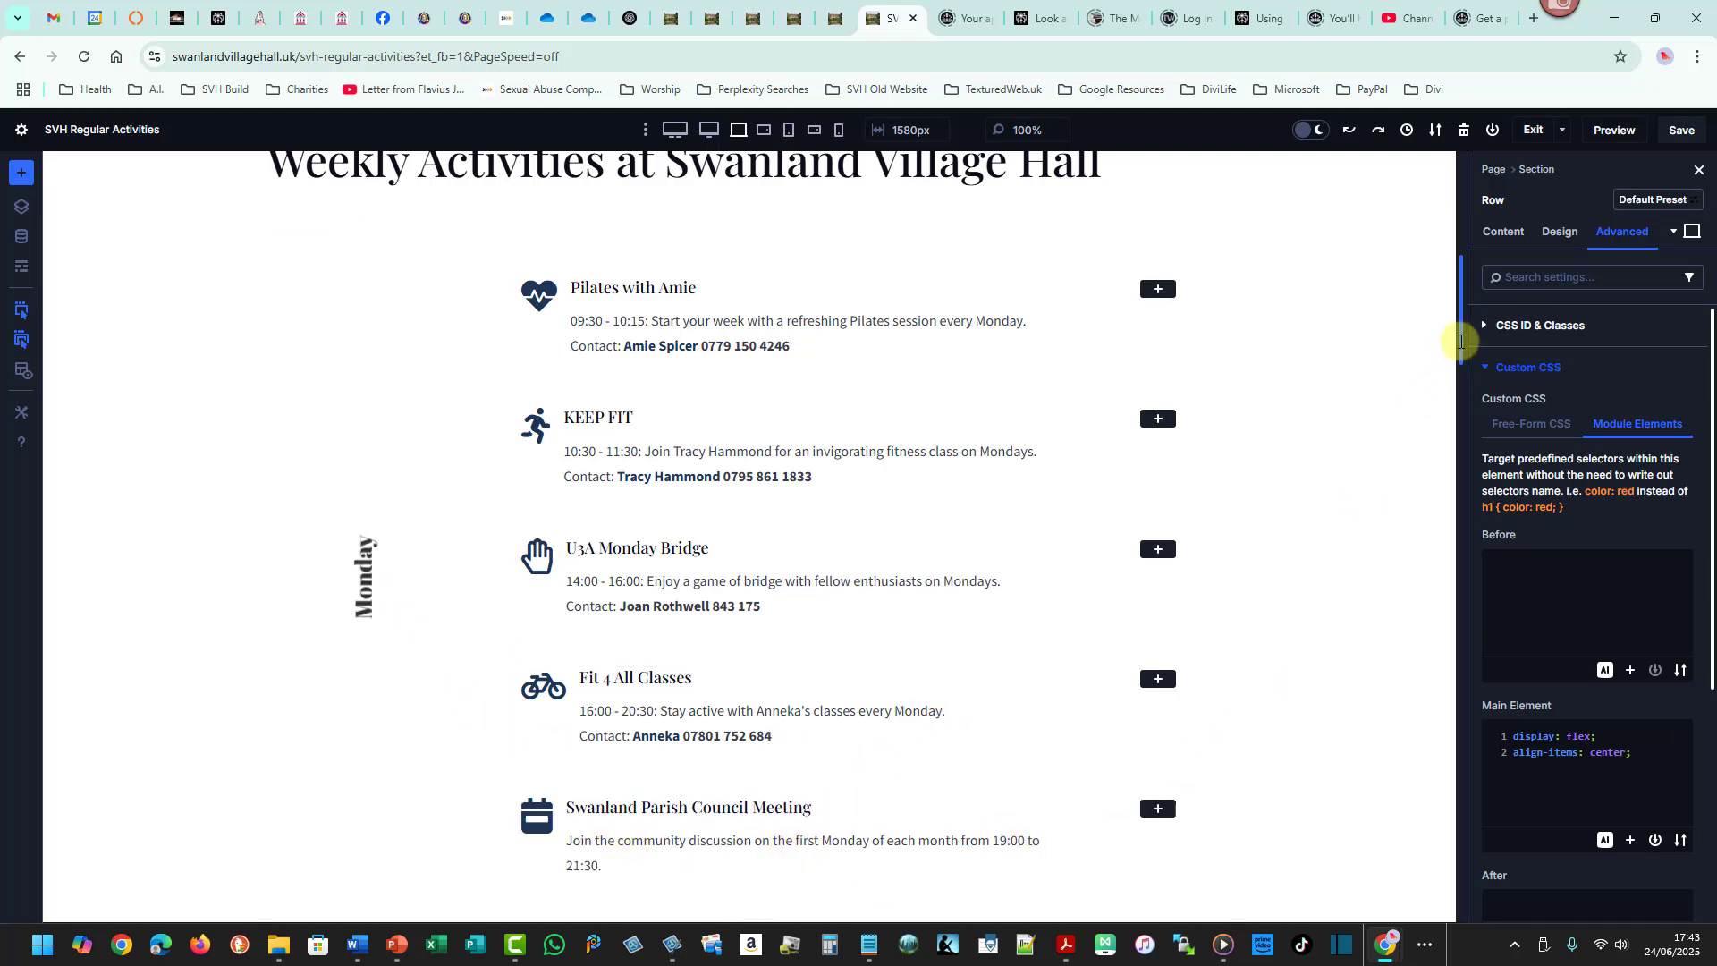
- Switch to the Regular Activities Word document
{"action": "mouse_move", "coordinate": [1460, 345]}
{"action": "left_mouse_down"}
{"action": "mouse_move", "coordinate": [1455, 383]}
{"action": "mouse_move", "coordinate": [1455, 349]}
{"action": "left_mouse_up"}
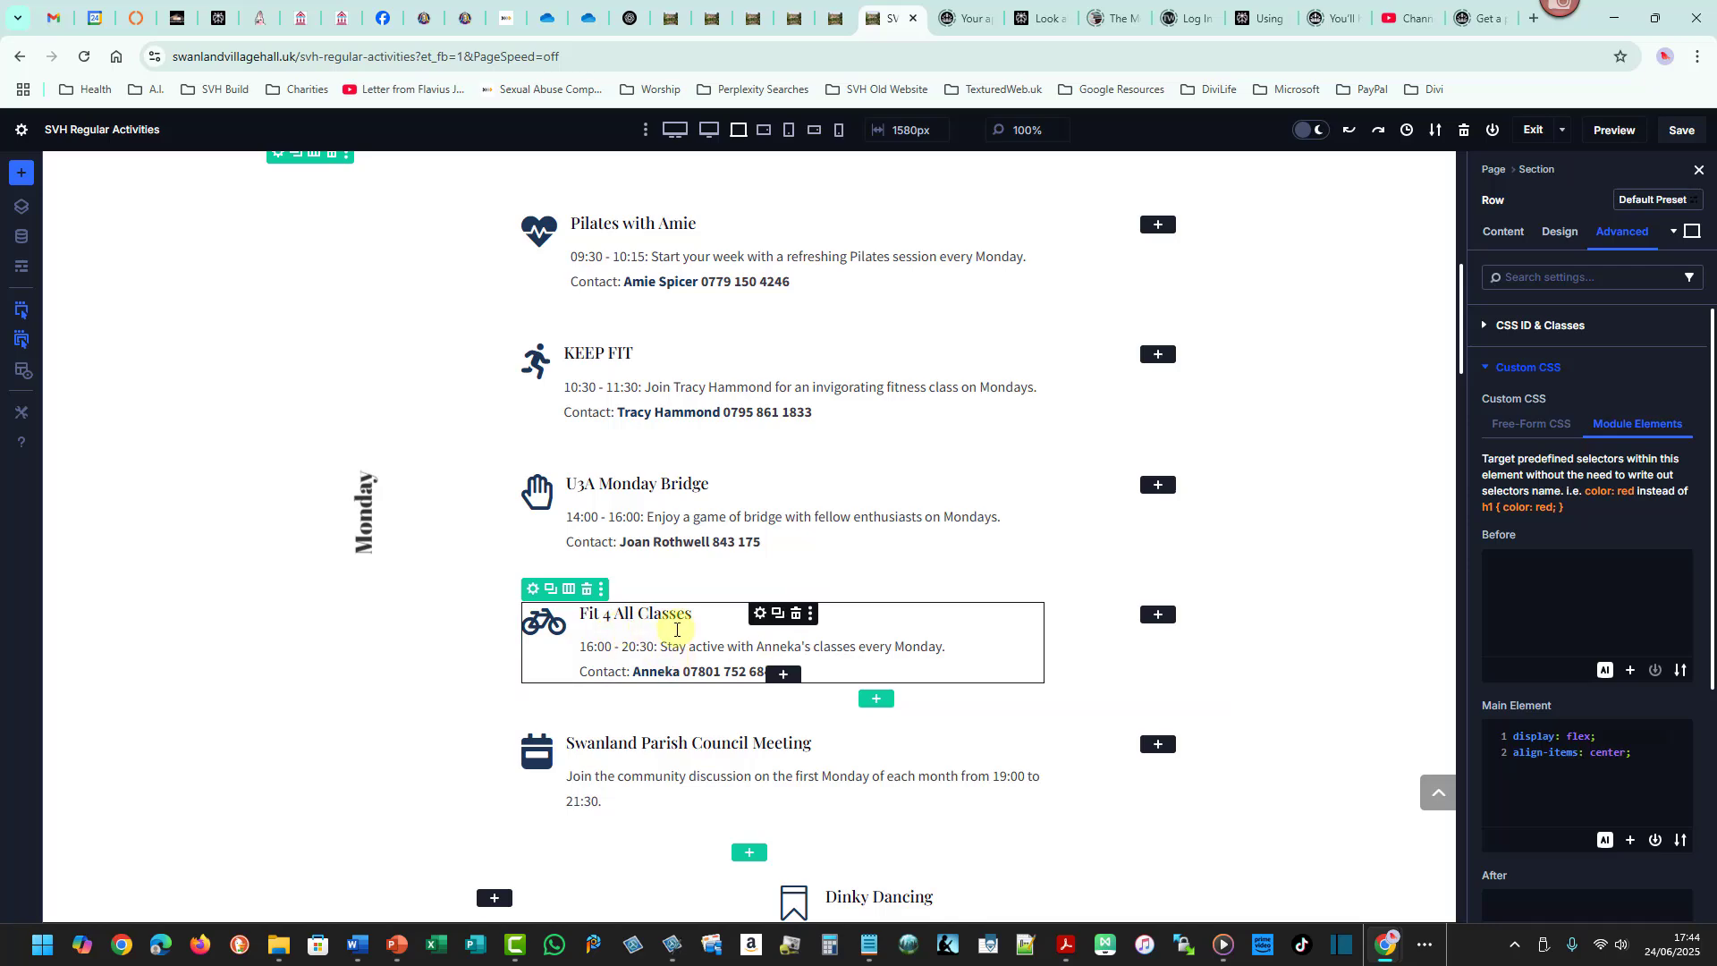
{"action": "key", "text": "alt+Tab"}
{"action": "key", "text": "alt+Tab"}
{"action": "key", "text": "alt+Tab"}
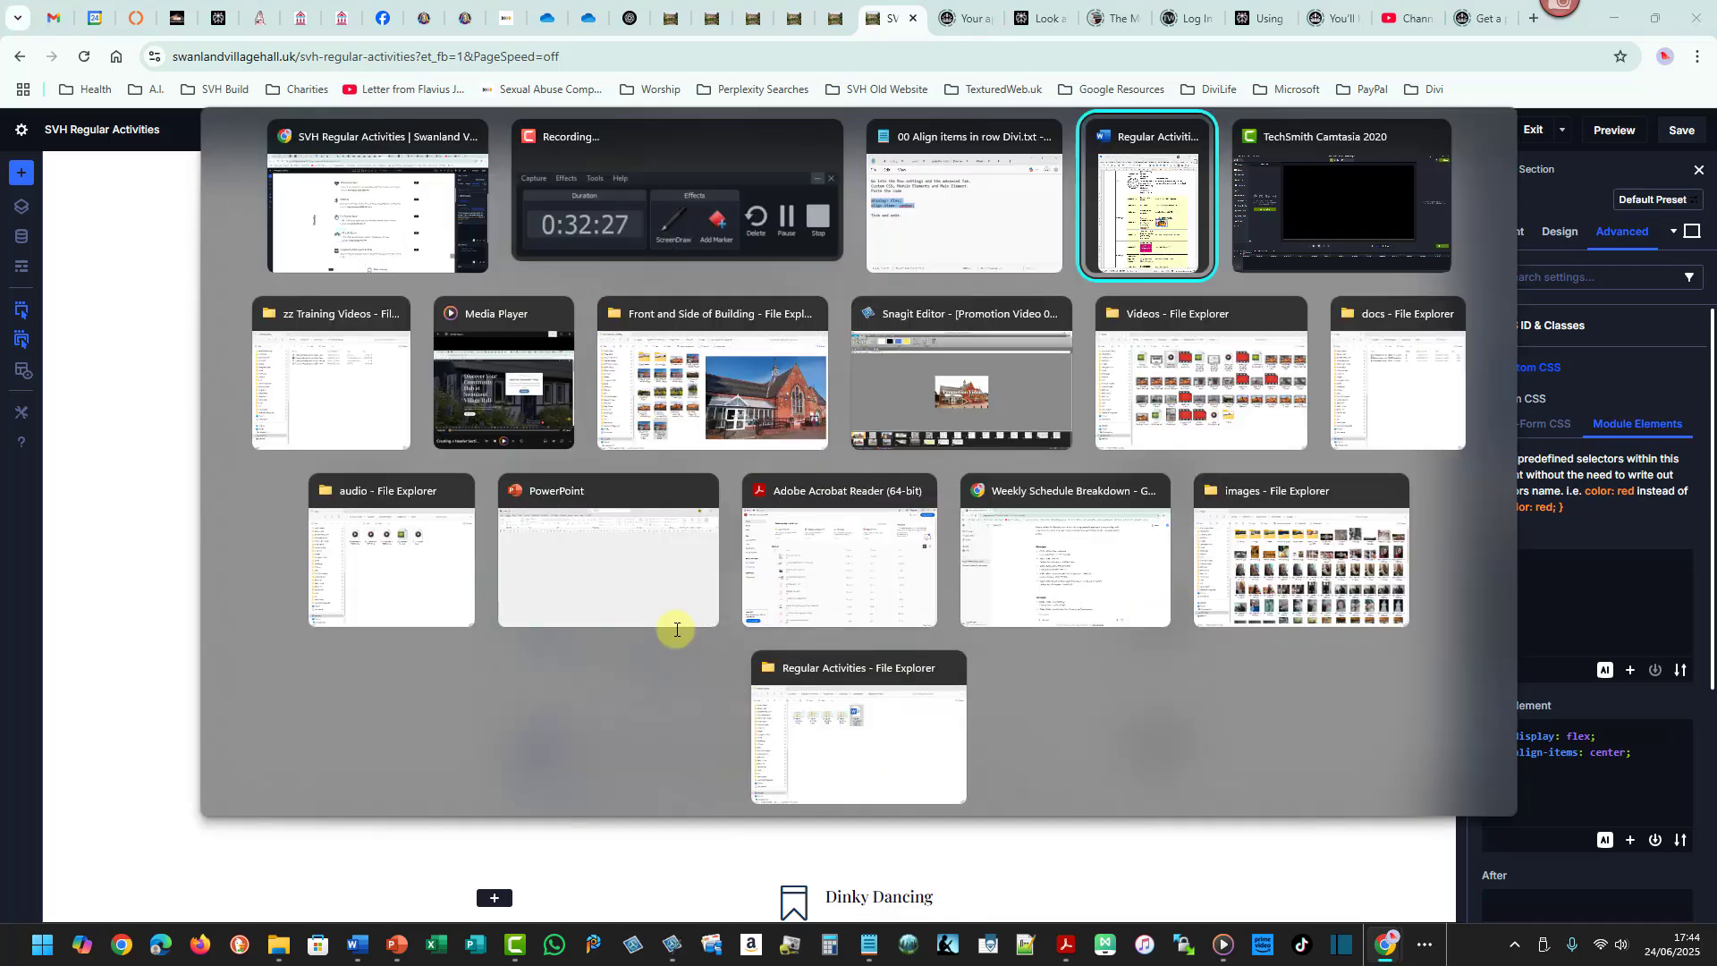
{"action": "left_click", "coordinate": [1011, 658]}
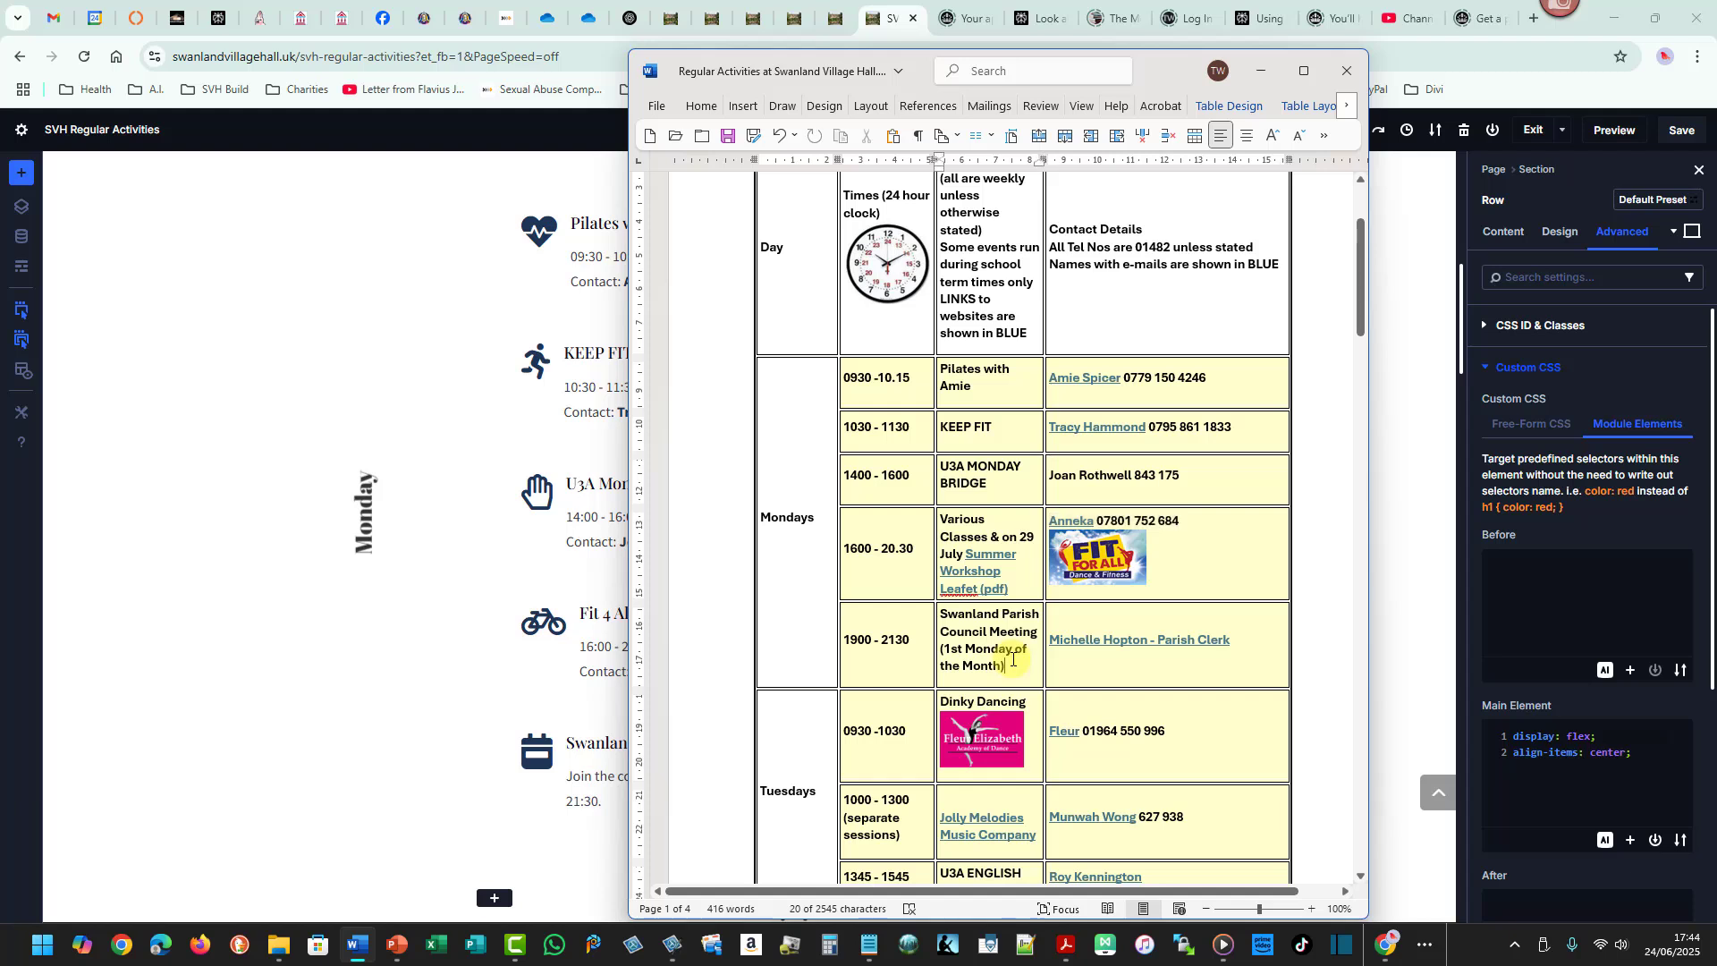
- Enlarge the Fit For All logo picture in the Mondays 1600 - 20.30 row of the Word table
{"action": "left_click", "coordinate": [1092, 563]}
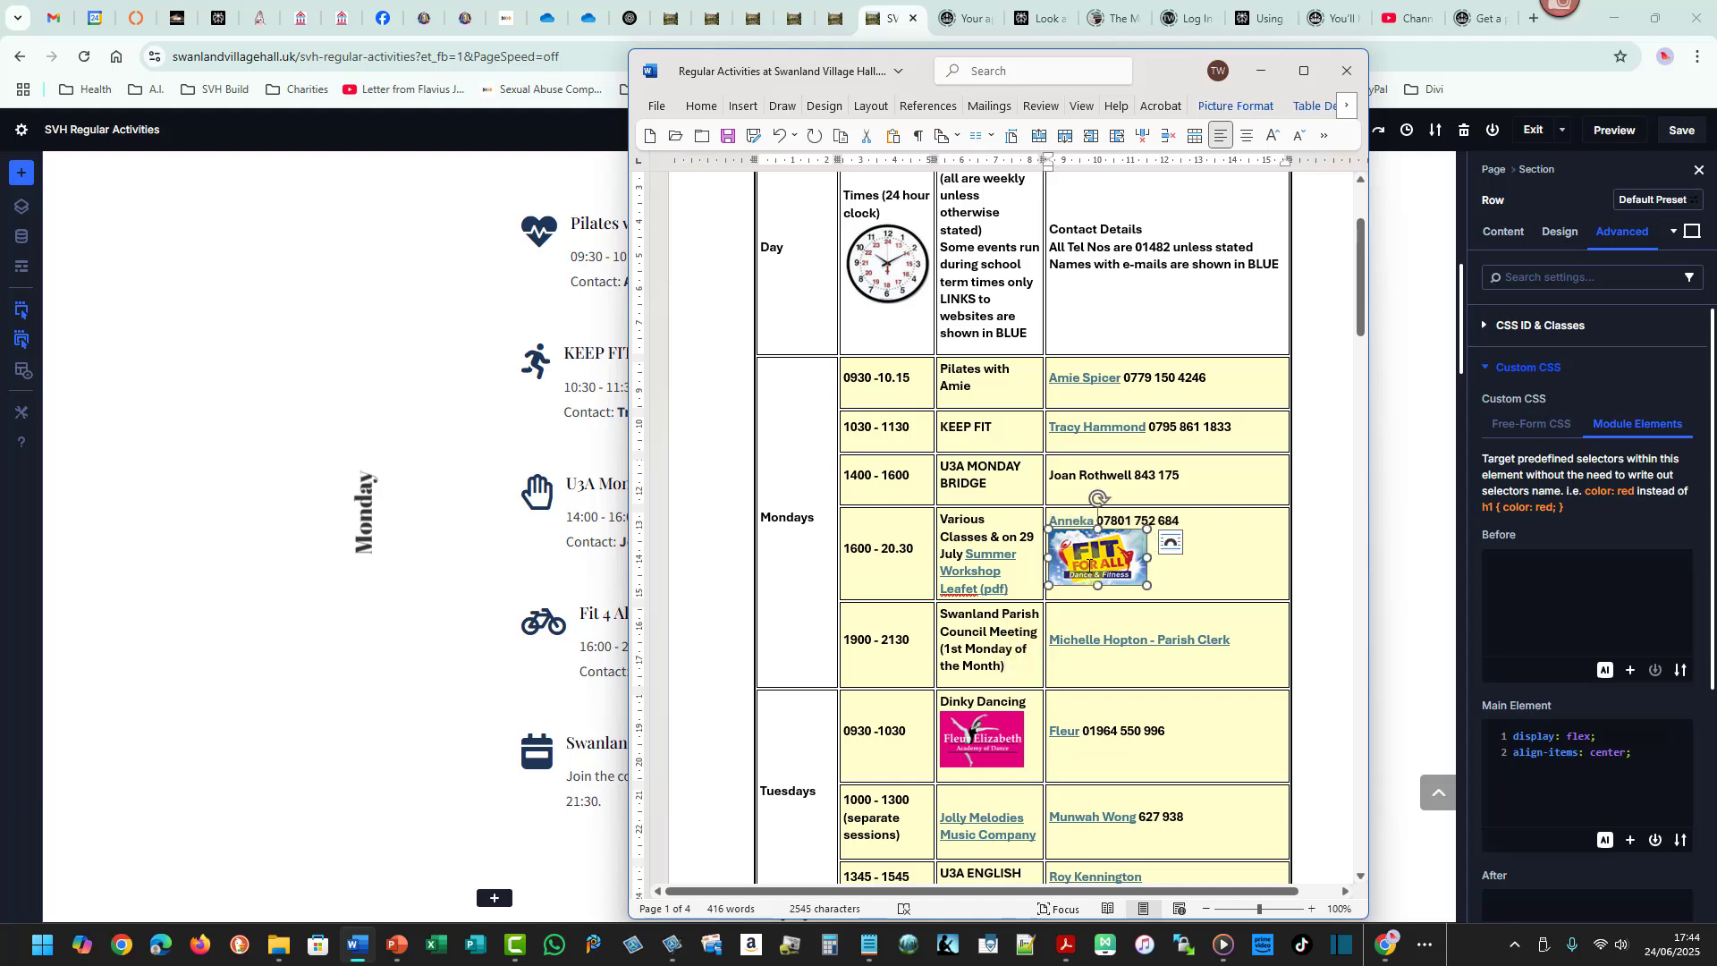
{"action": "left_click_drag", "start_coordinate": [1147, 586], "coordinate": [1187, 627]}
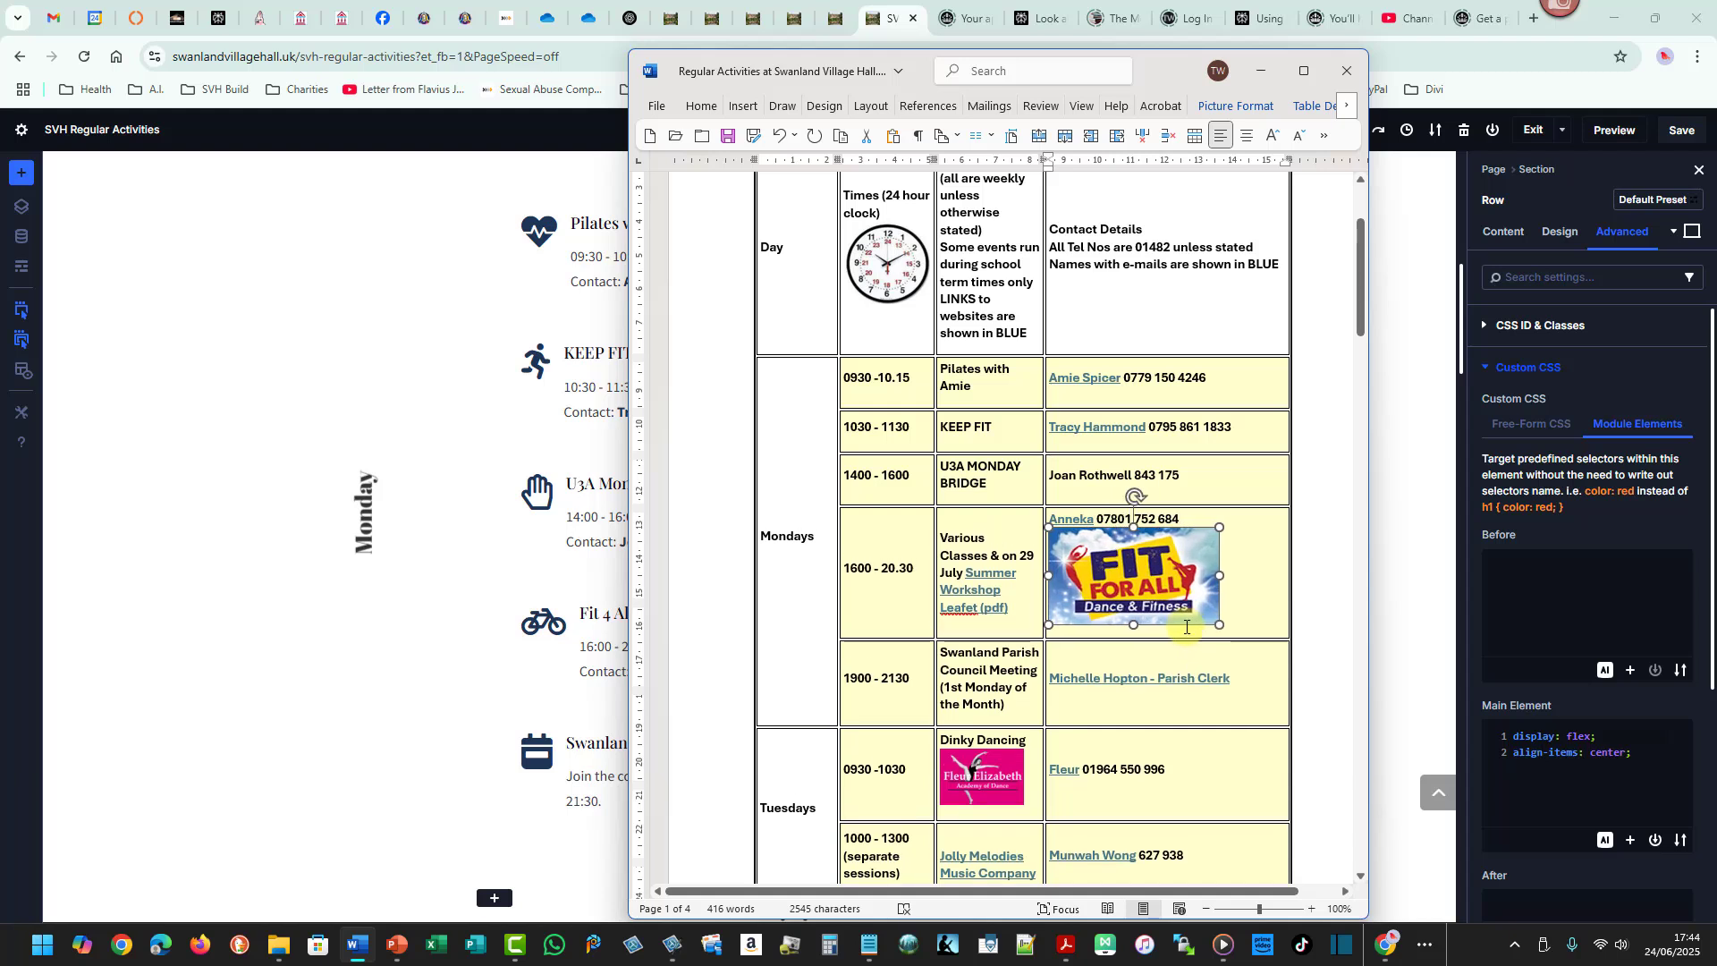
{"action": "left_click", "coordinate": [1007, 693]}
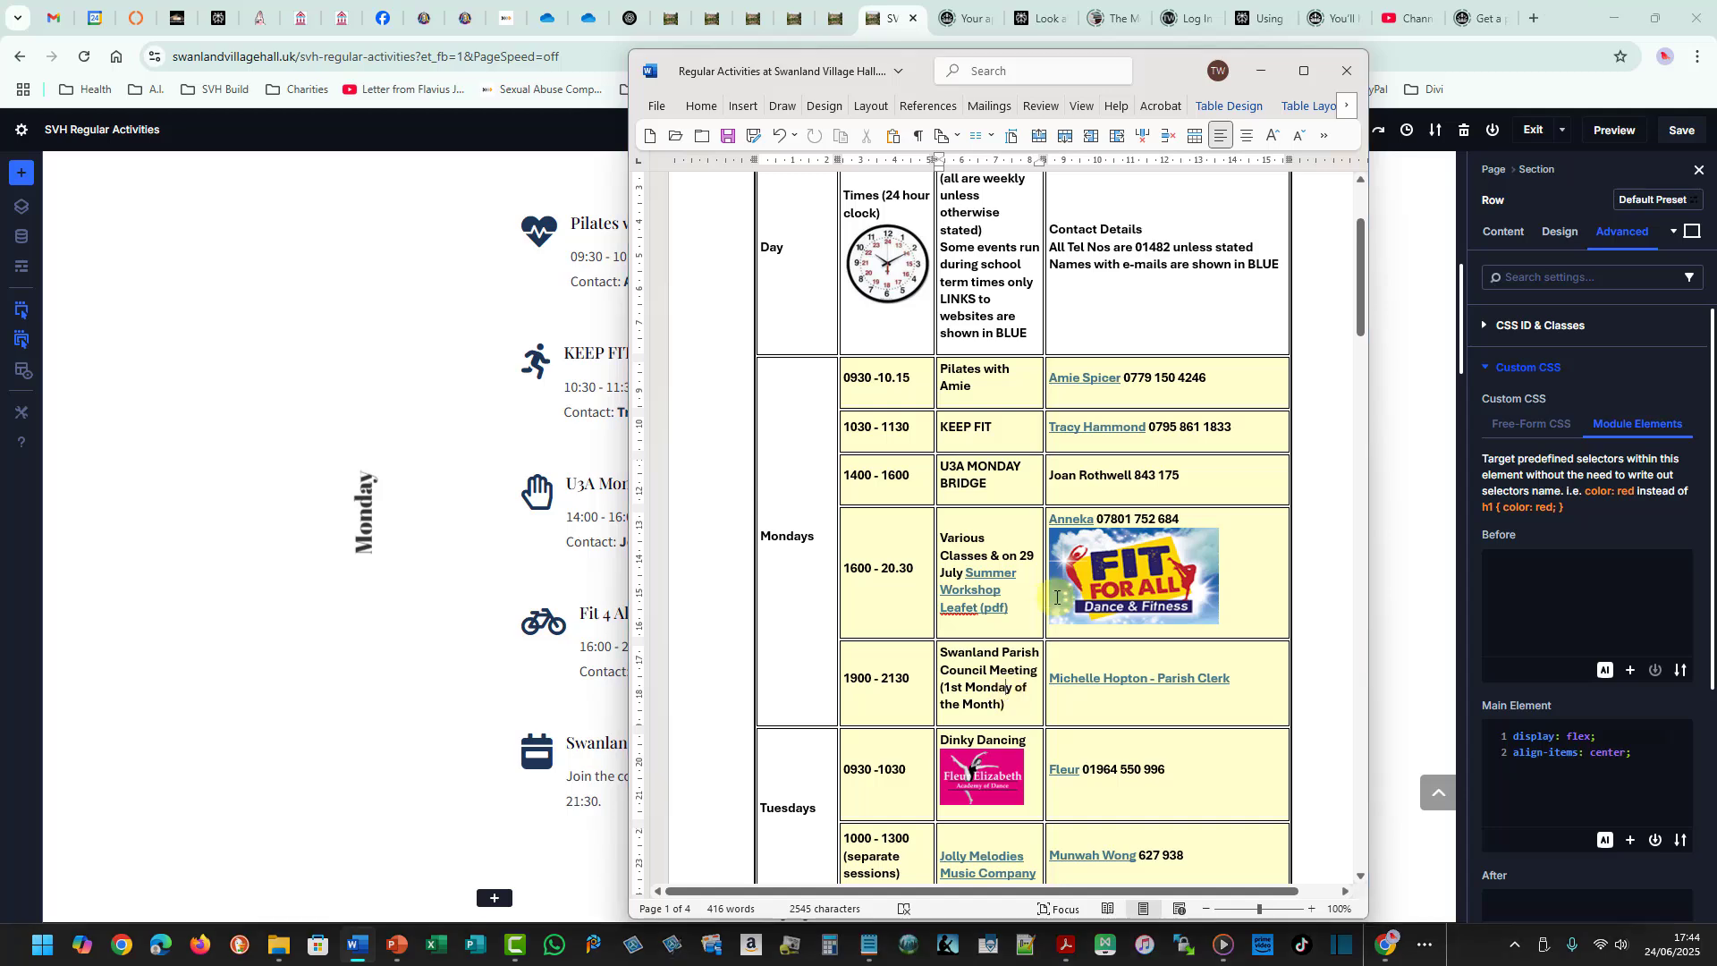
- Capture a screenshot region around the enlarged Fit For All logo
{"action": "key", "text": "Print"}
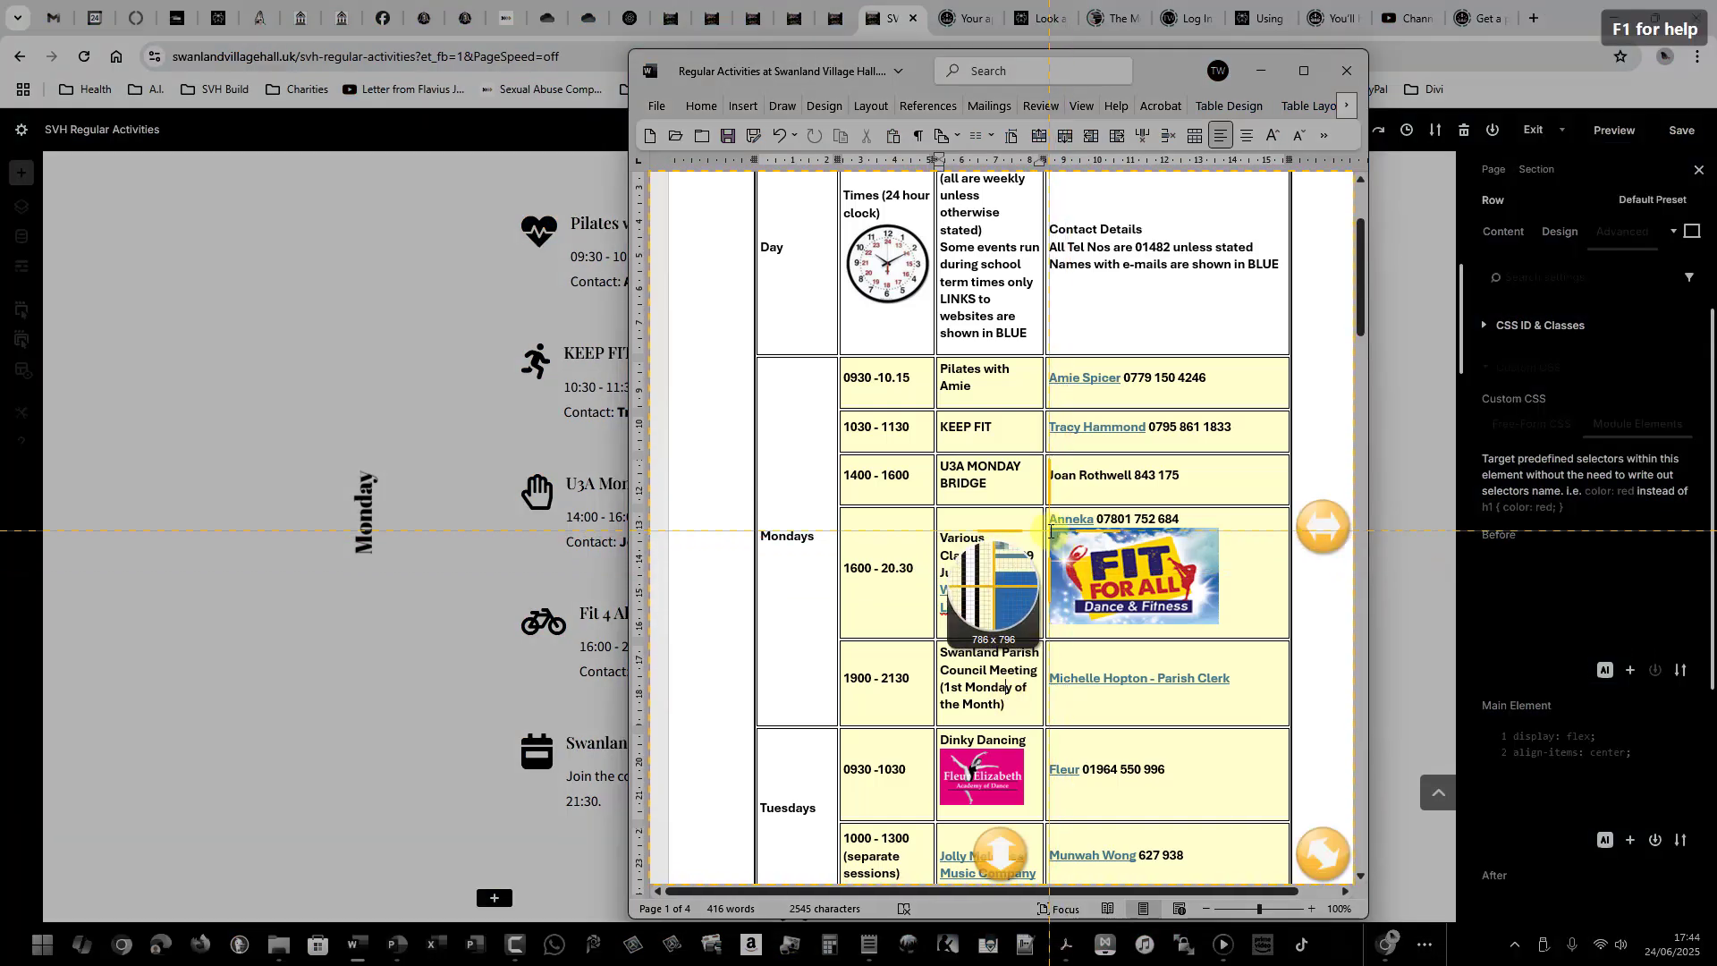
{"action": "left_click_drag", "start_coordinate": [1051, 527], "coordinate": [1219, 624]}
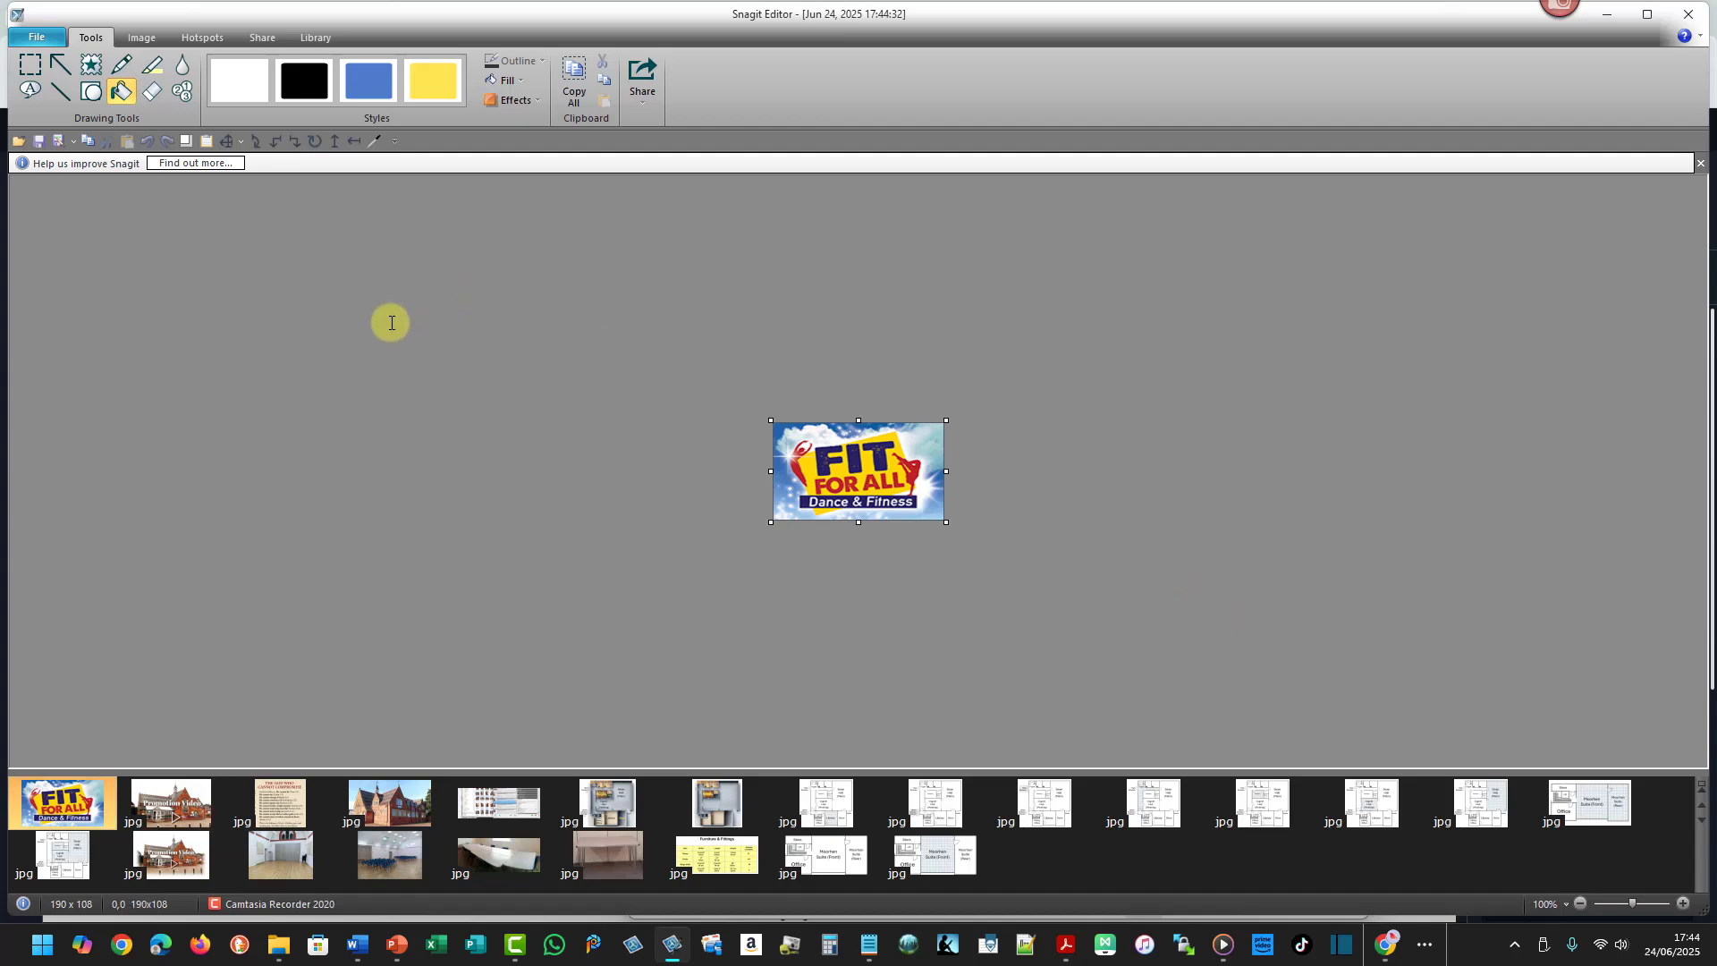
- Save the capture as fit4all.jpg in a new "Weekly Events" folder inside the images folder
{"action": "left_click", "coordinate": [60, 144]}
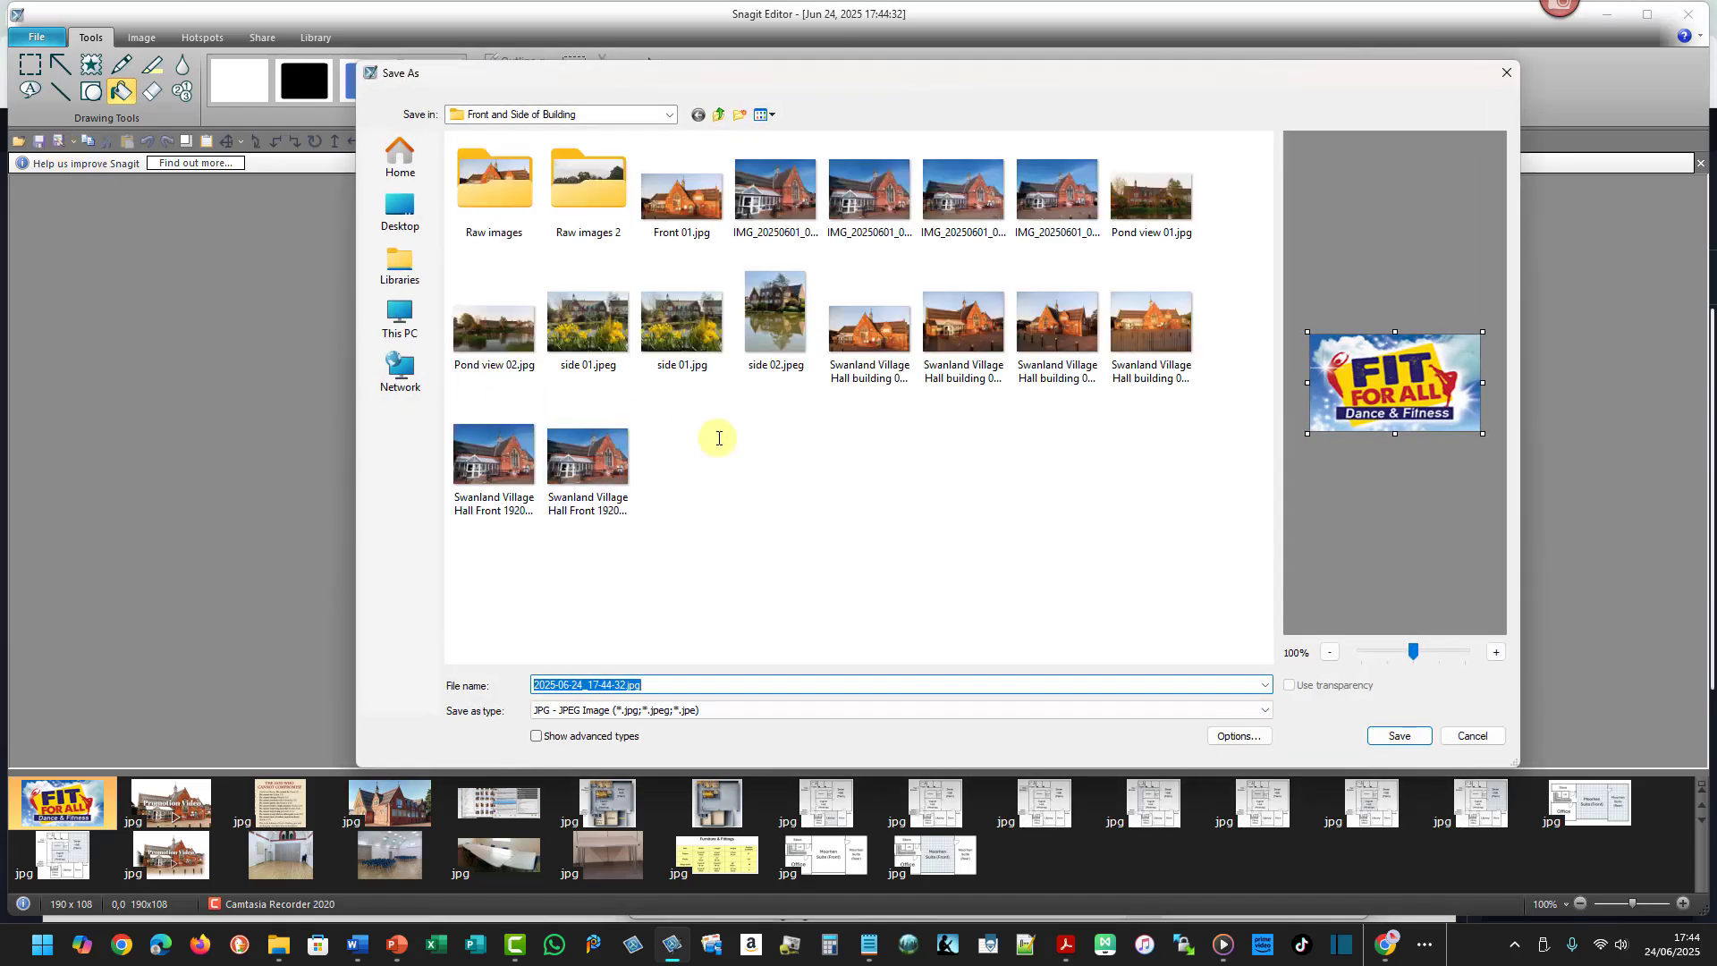
{"action": "left_click", "coordinate": [720, 115]}
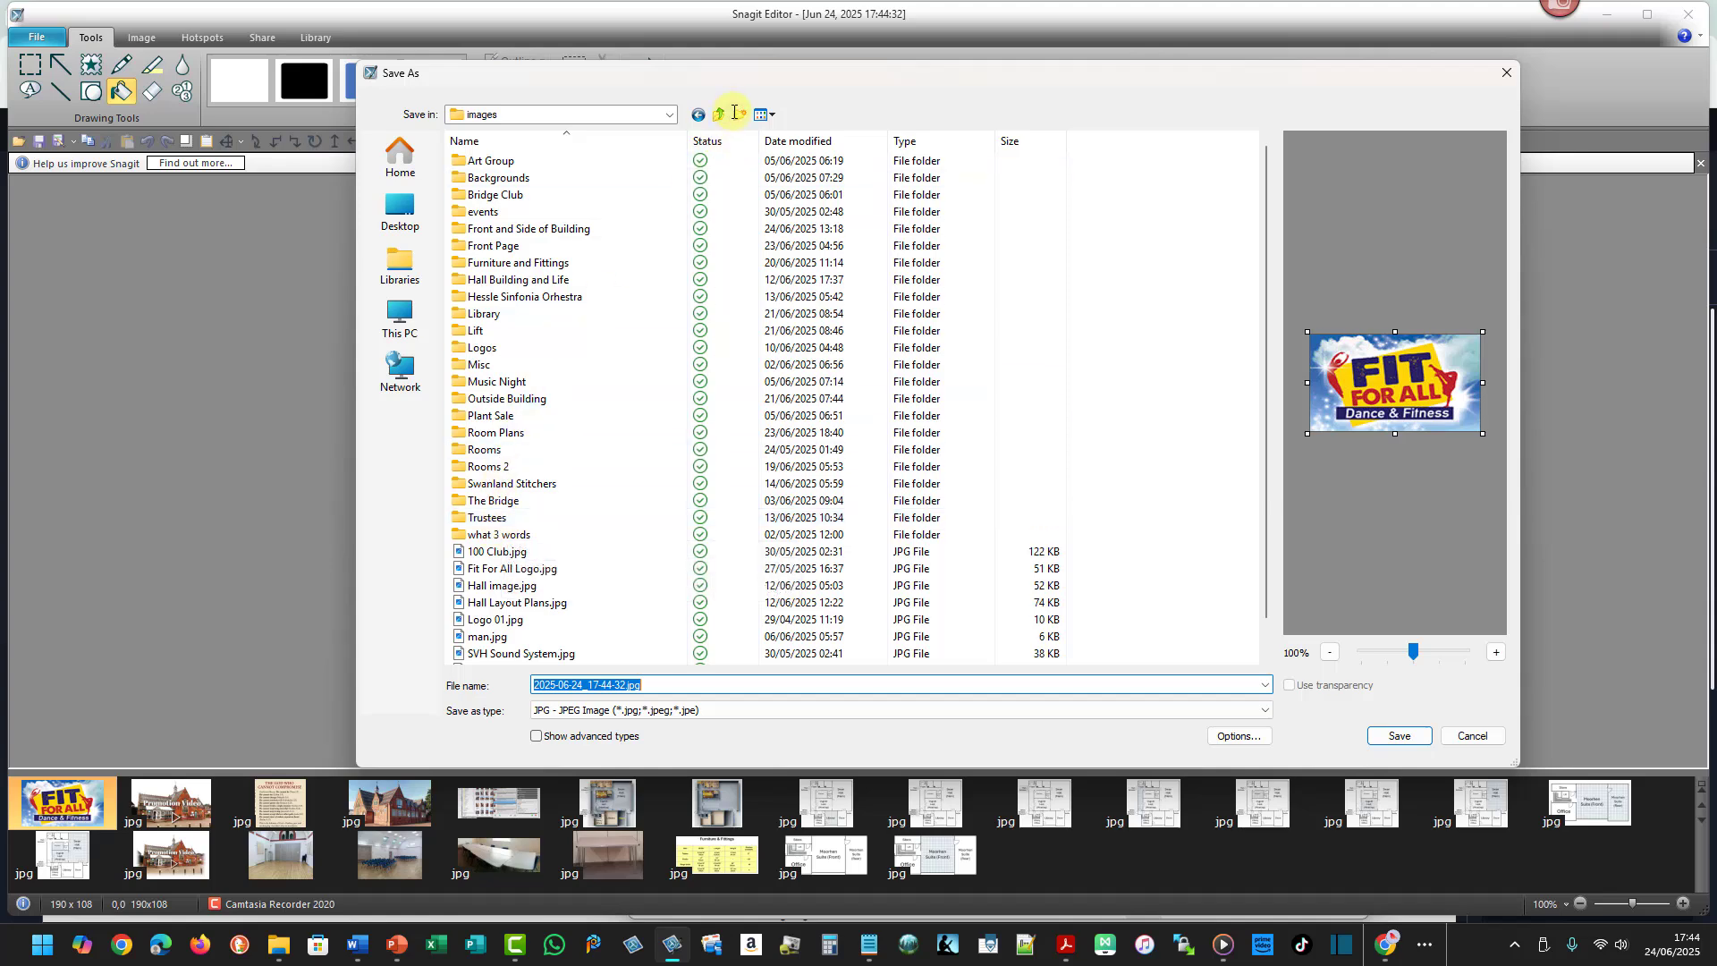
{"action": "key", "text": "ctrl+shift+n"}
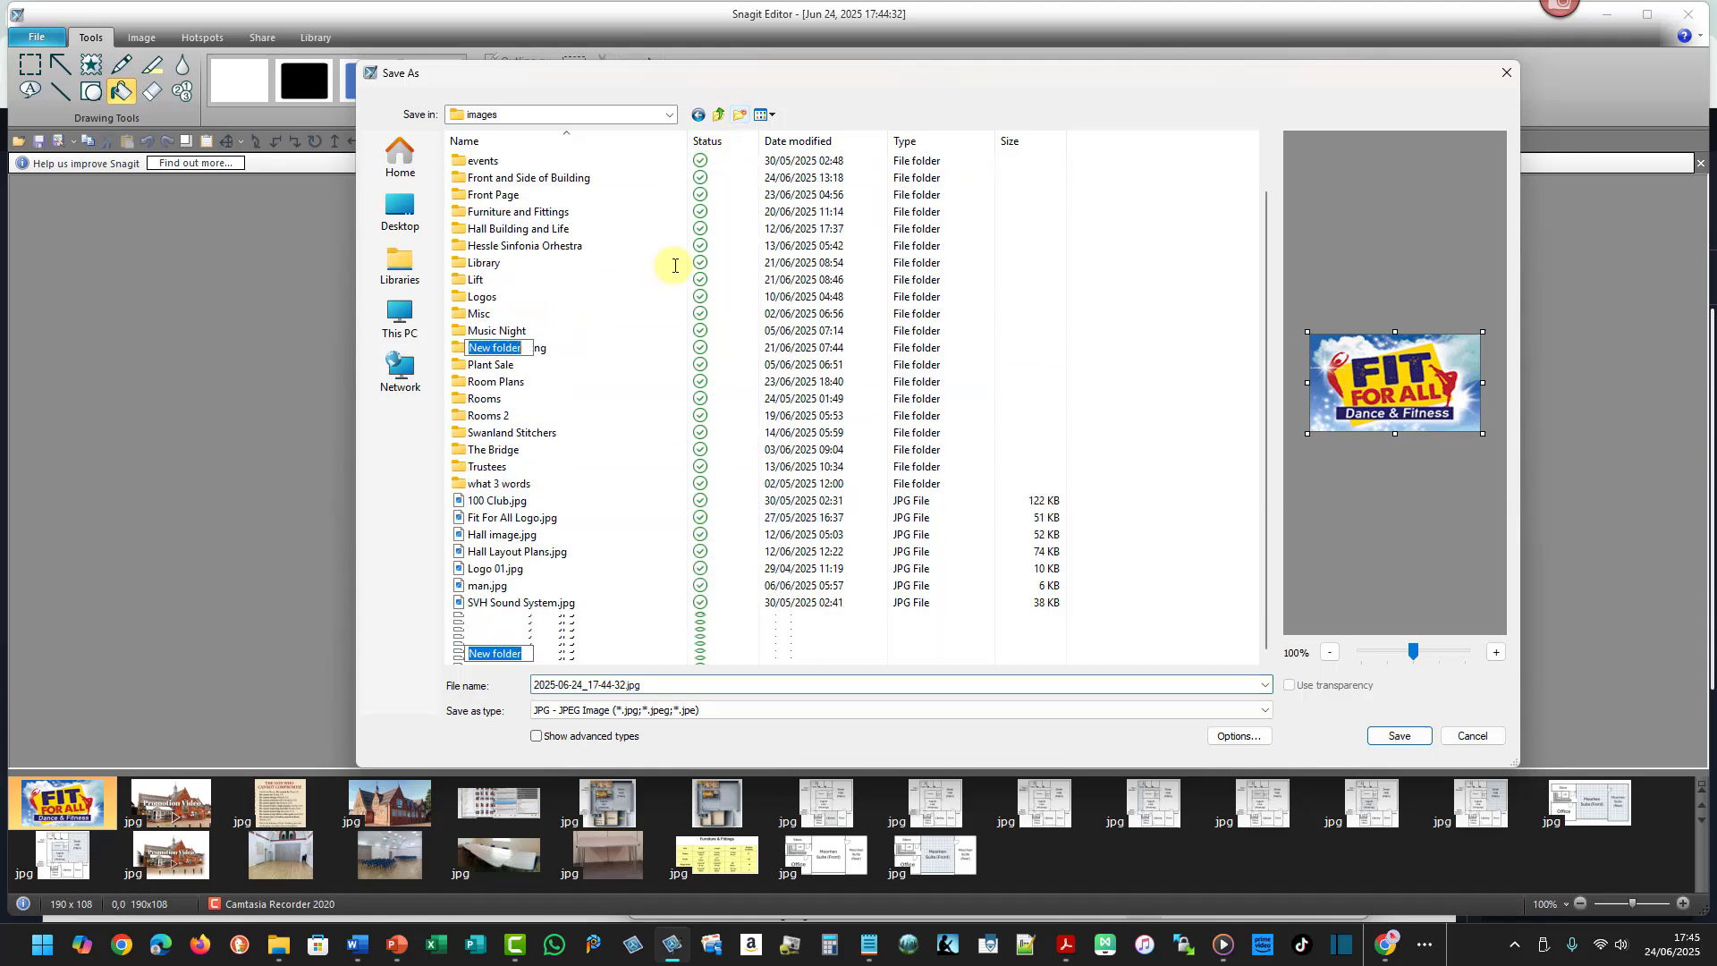
{"action": "type", "text": "Weekl"}
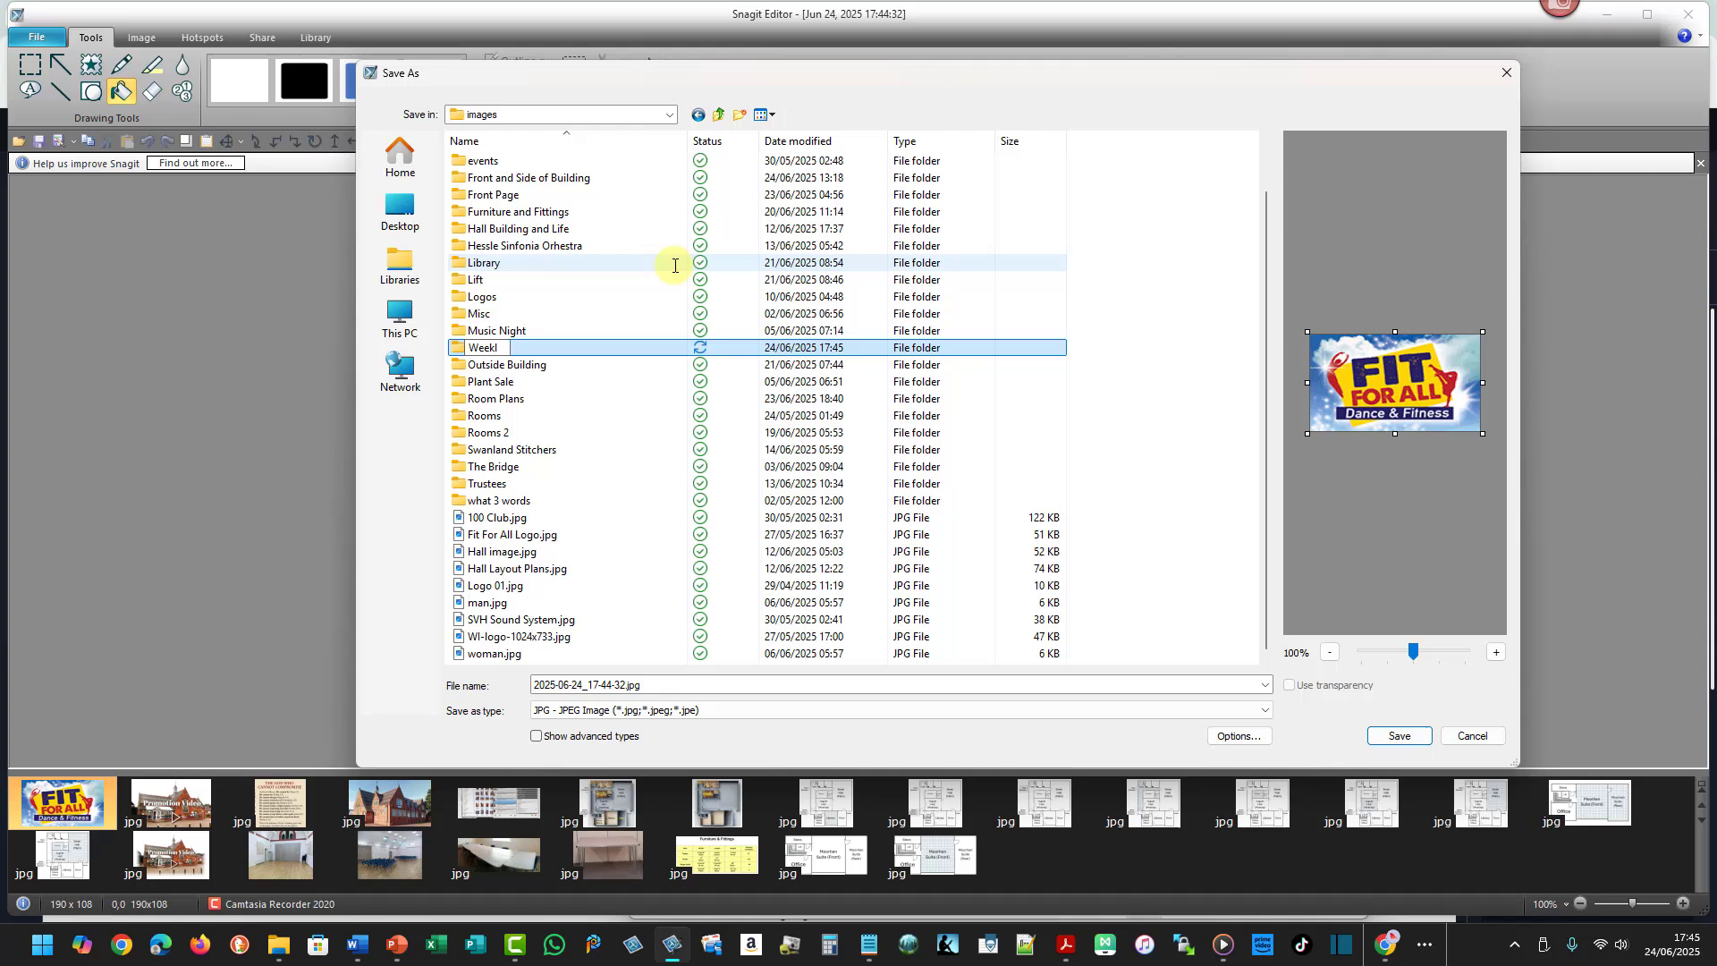
{"action": "type", "text": "y Events"}
{"action": "key", "text": "Return"}
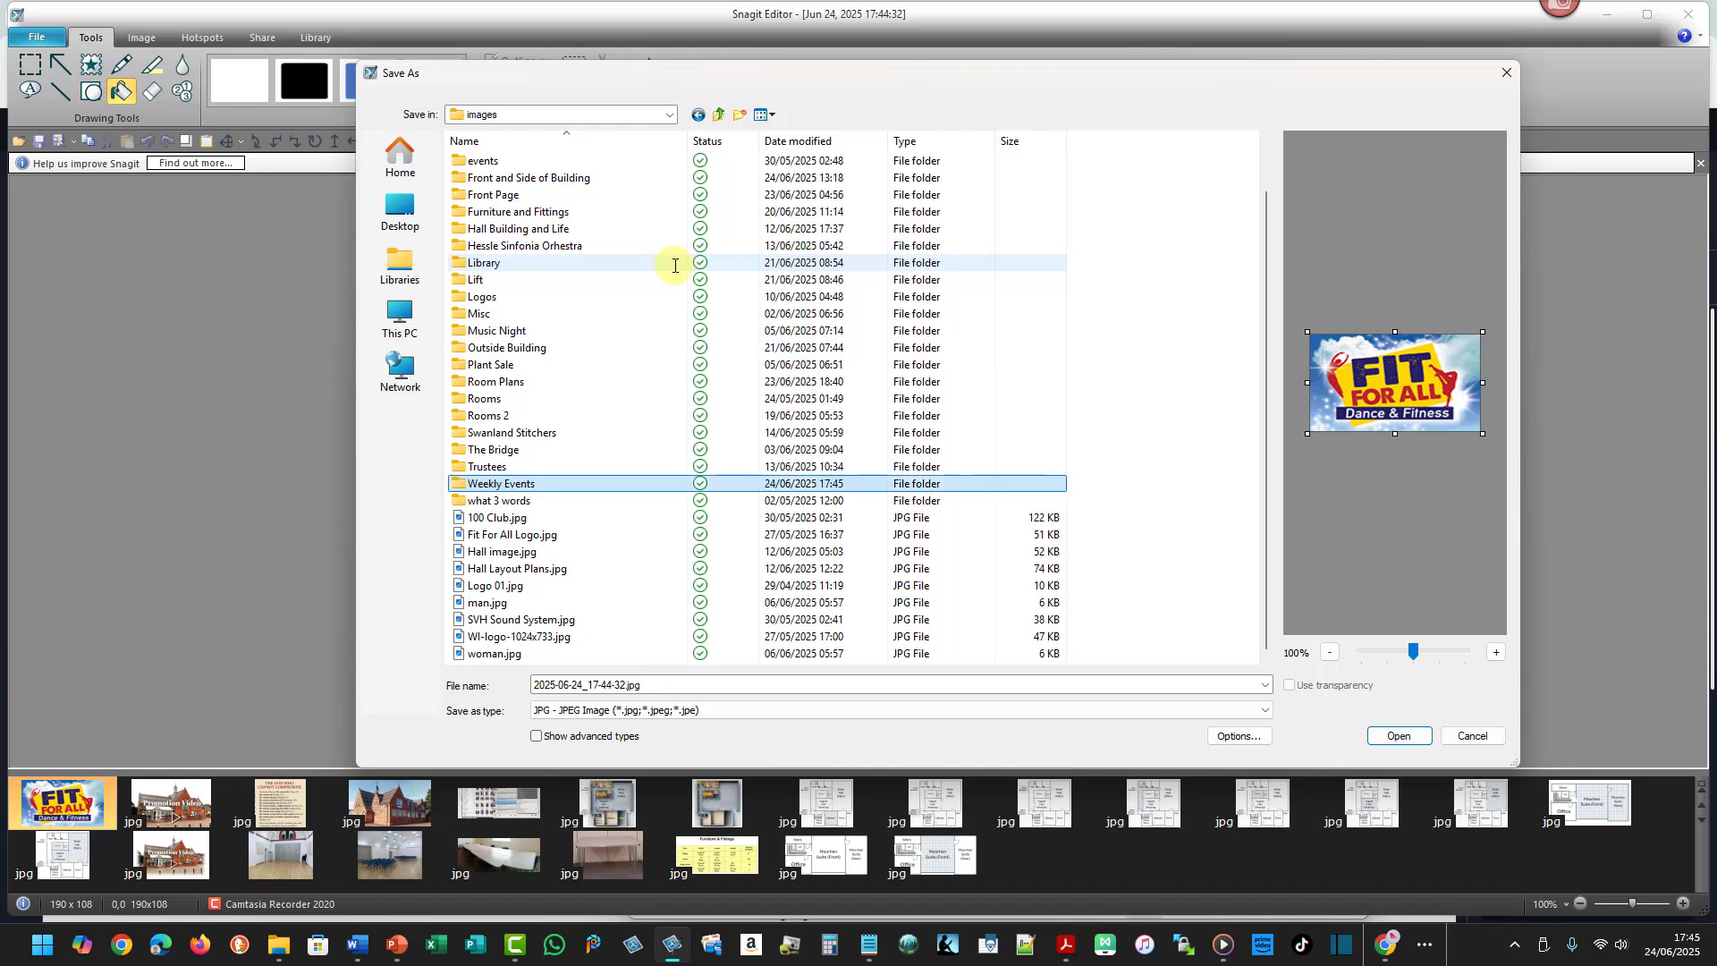
{"action": "key", "text": "Return"}
{"action": "left_click", "coordinate": [659, 684]}
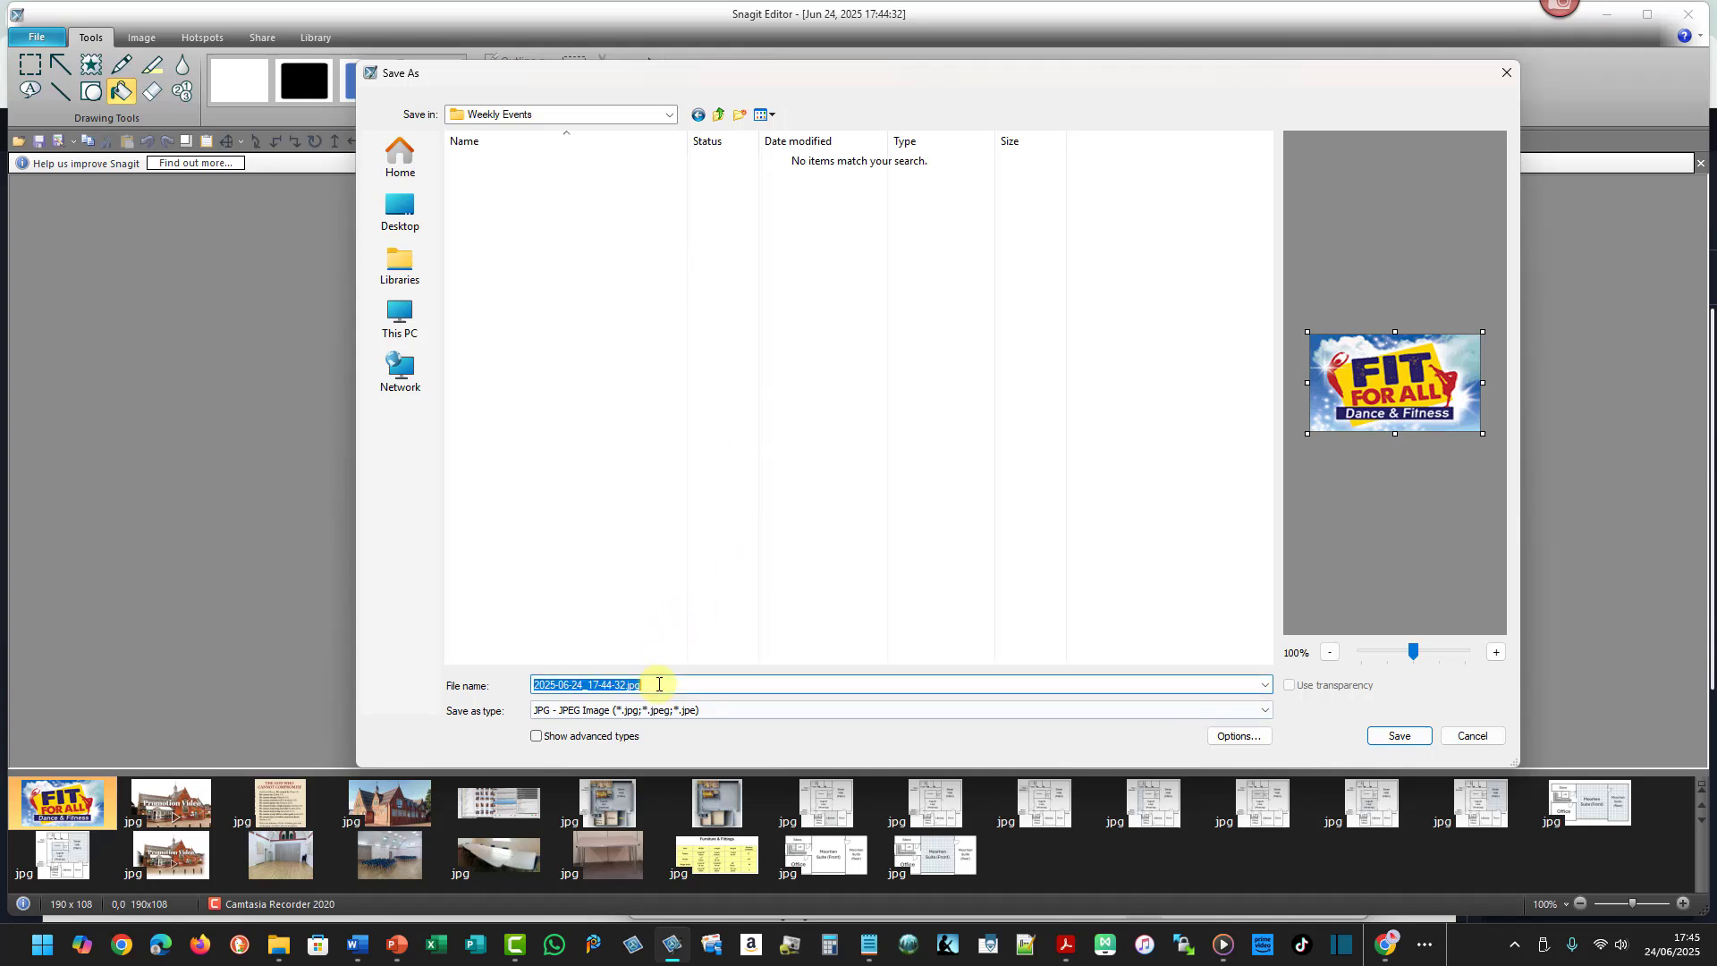
{"action": "type", "text": "fit4all"}
{"action": "key", "text": "Return"}
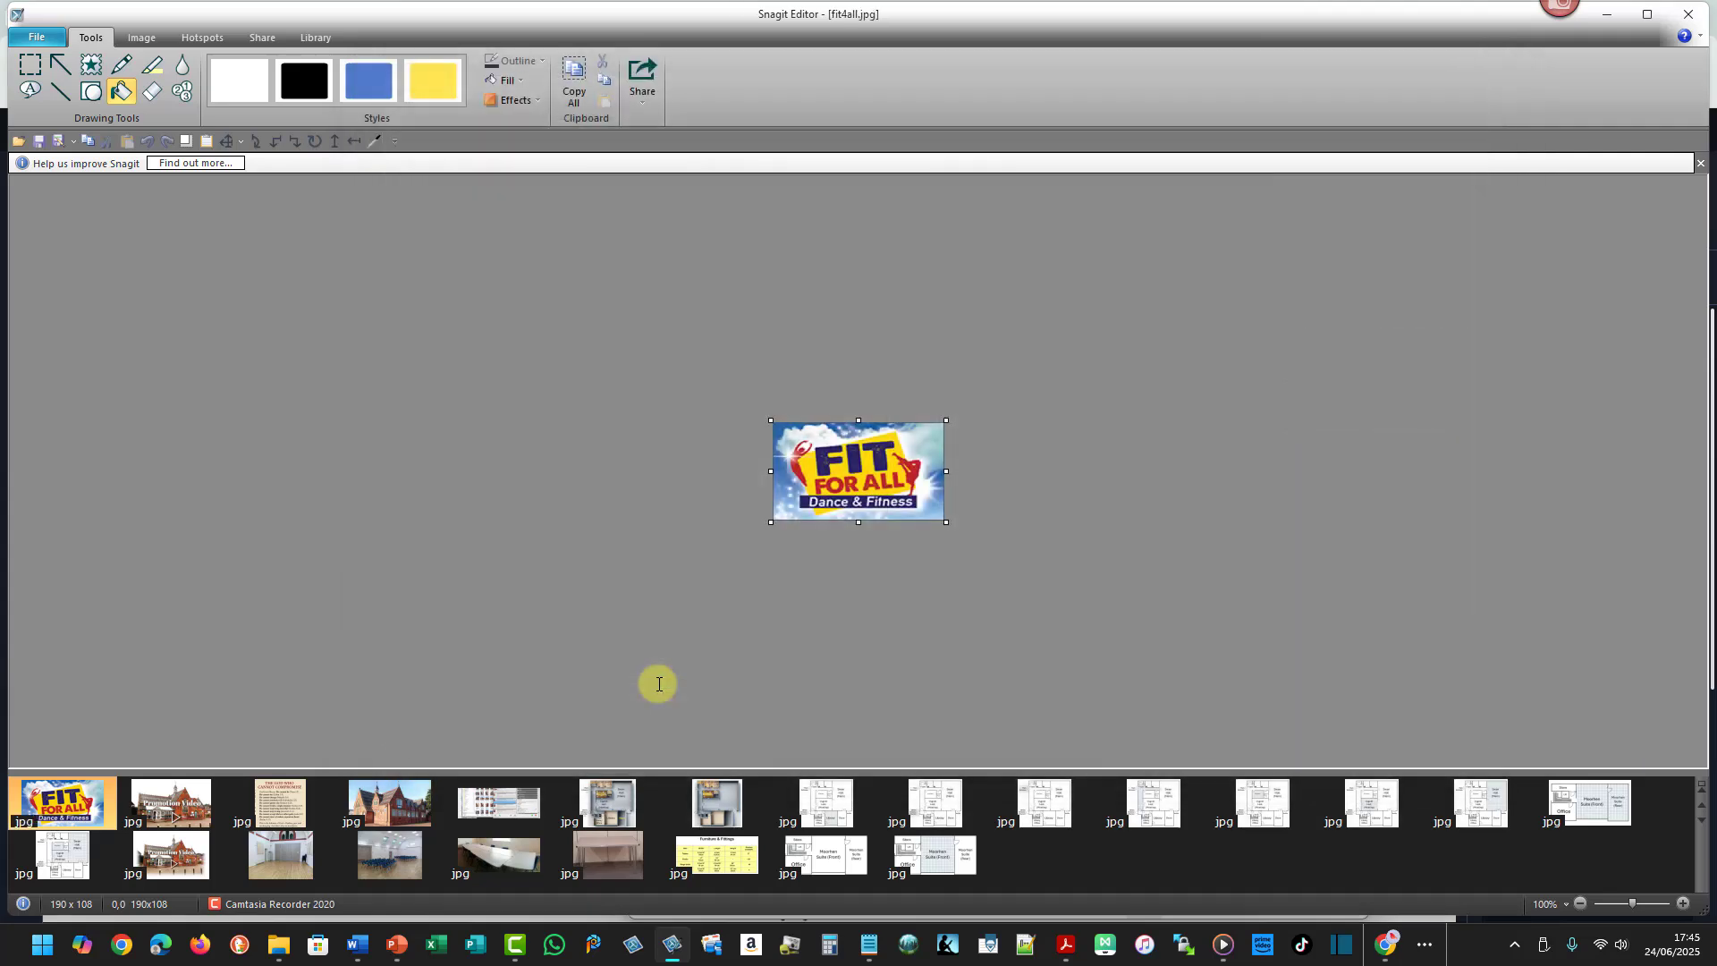
- Return to the builder and insert an Image module into the Fit 4 All Classes row
{"action": "left_click", "coordinate": [1607, 14]}
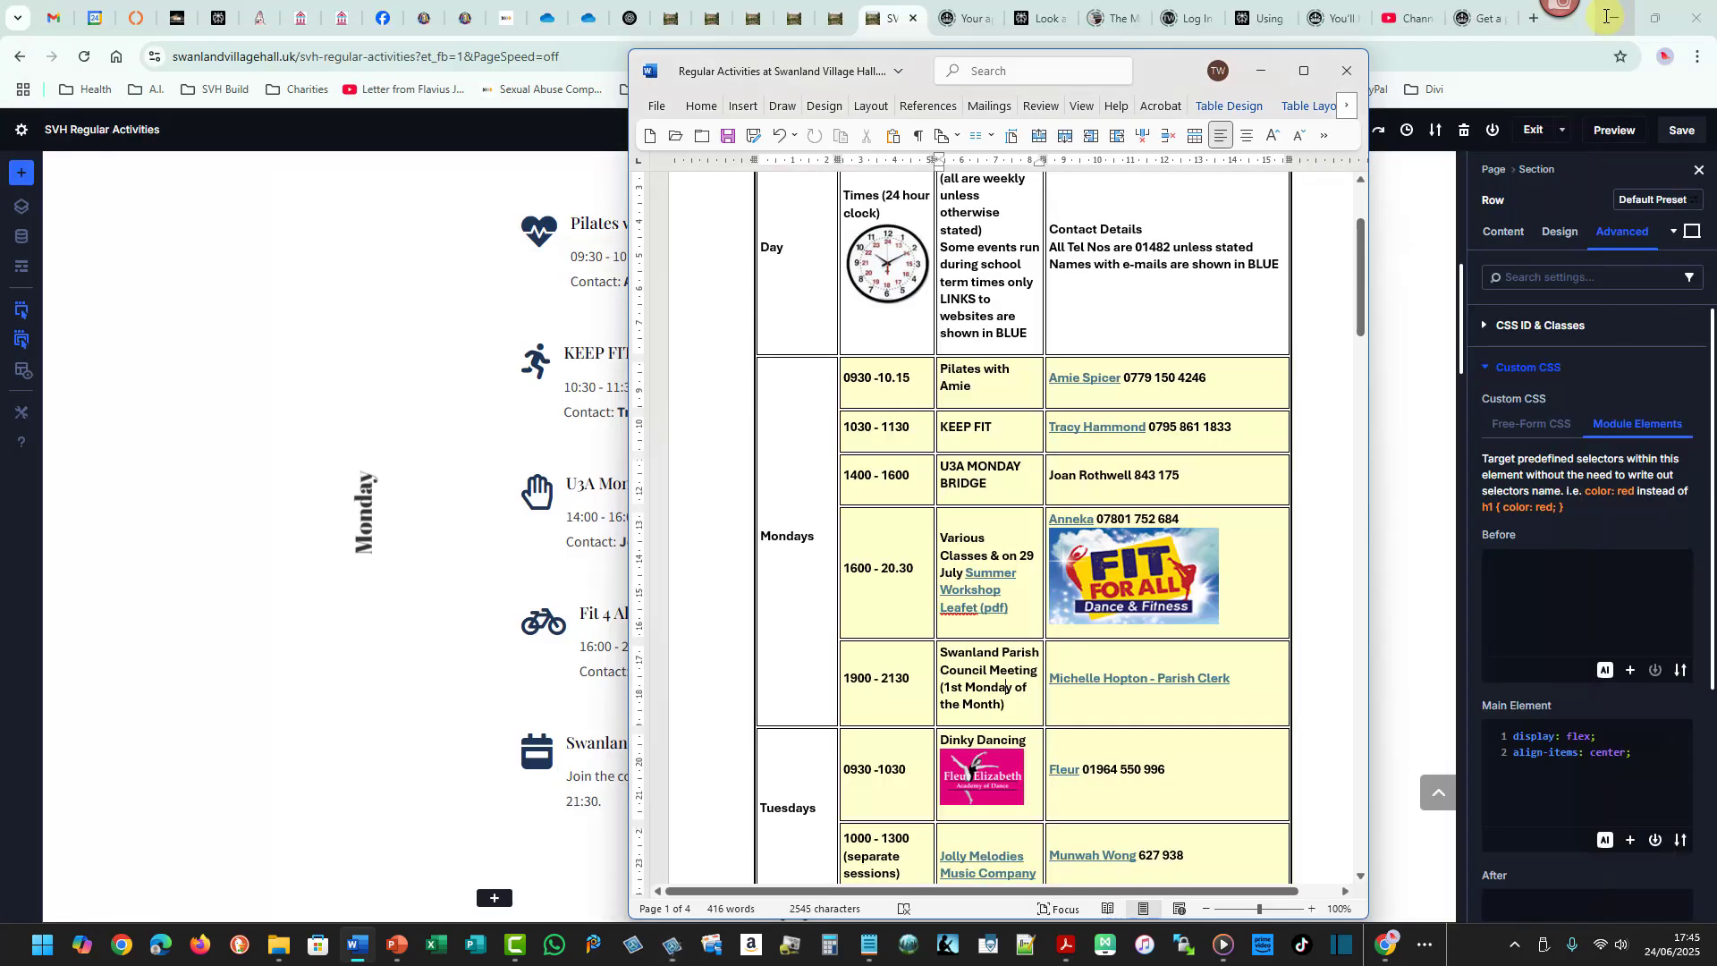
{"action": "left_click", "coordinate": [1255, 72]}
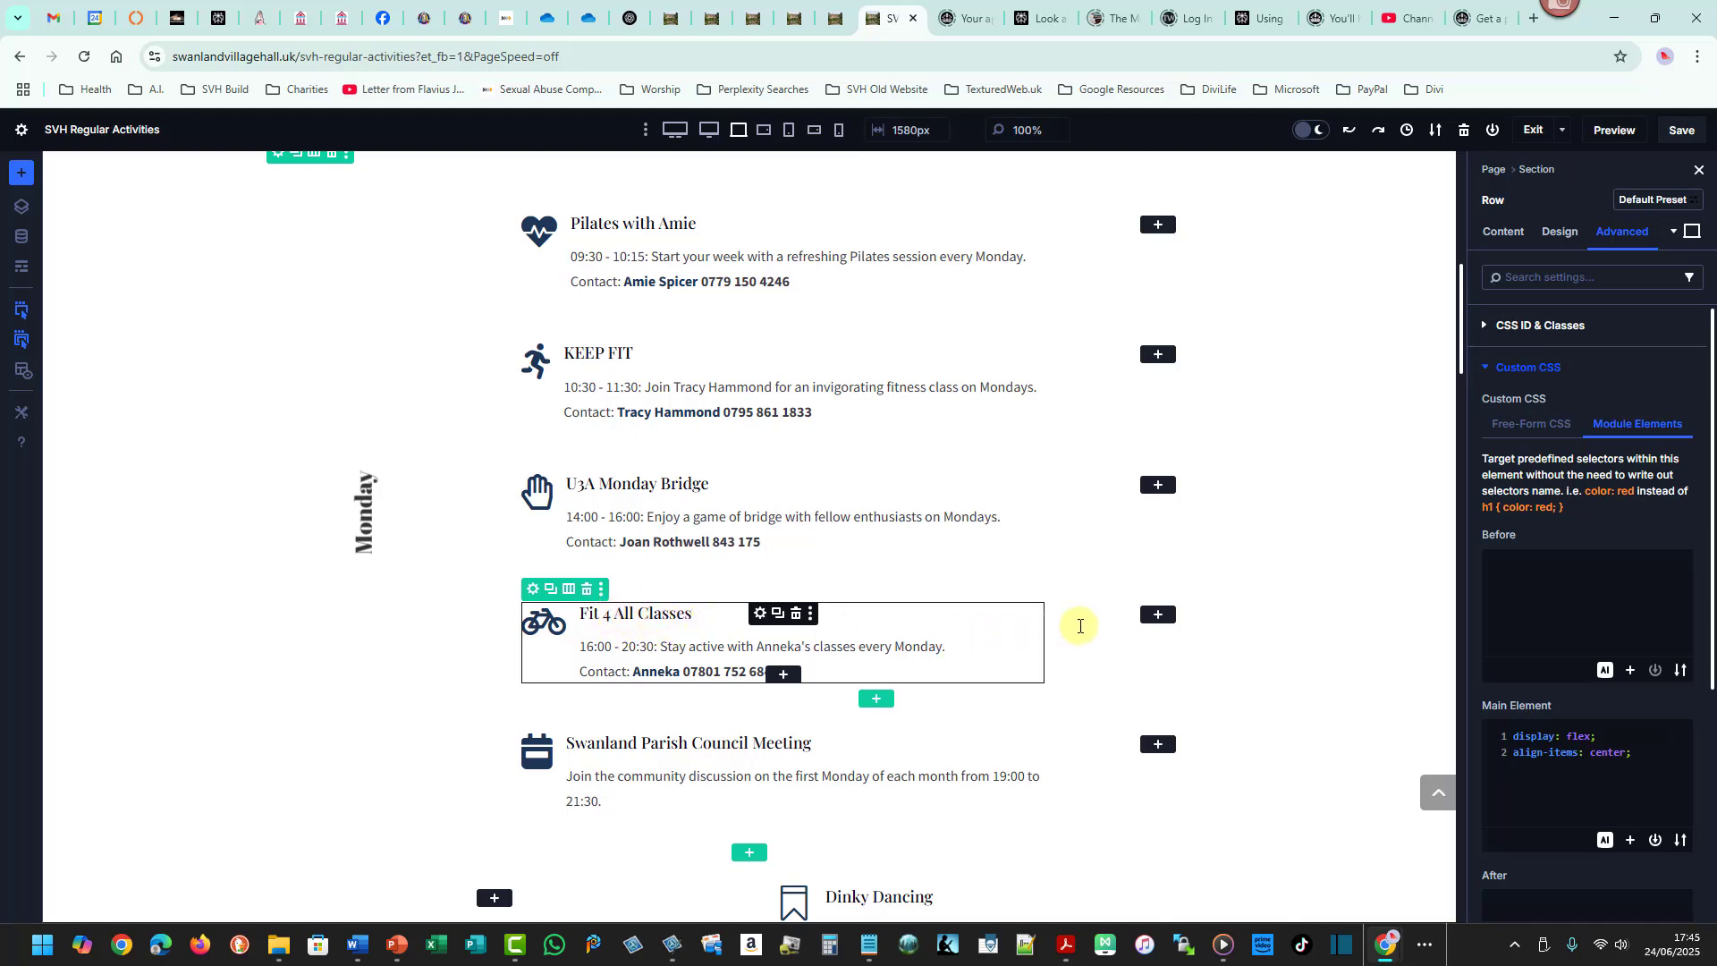
{"action": "left_click", "coordinate": [1157, 615]}
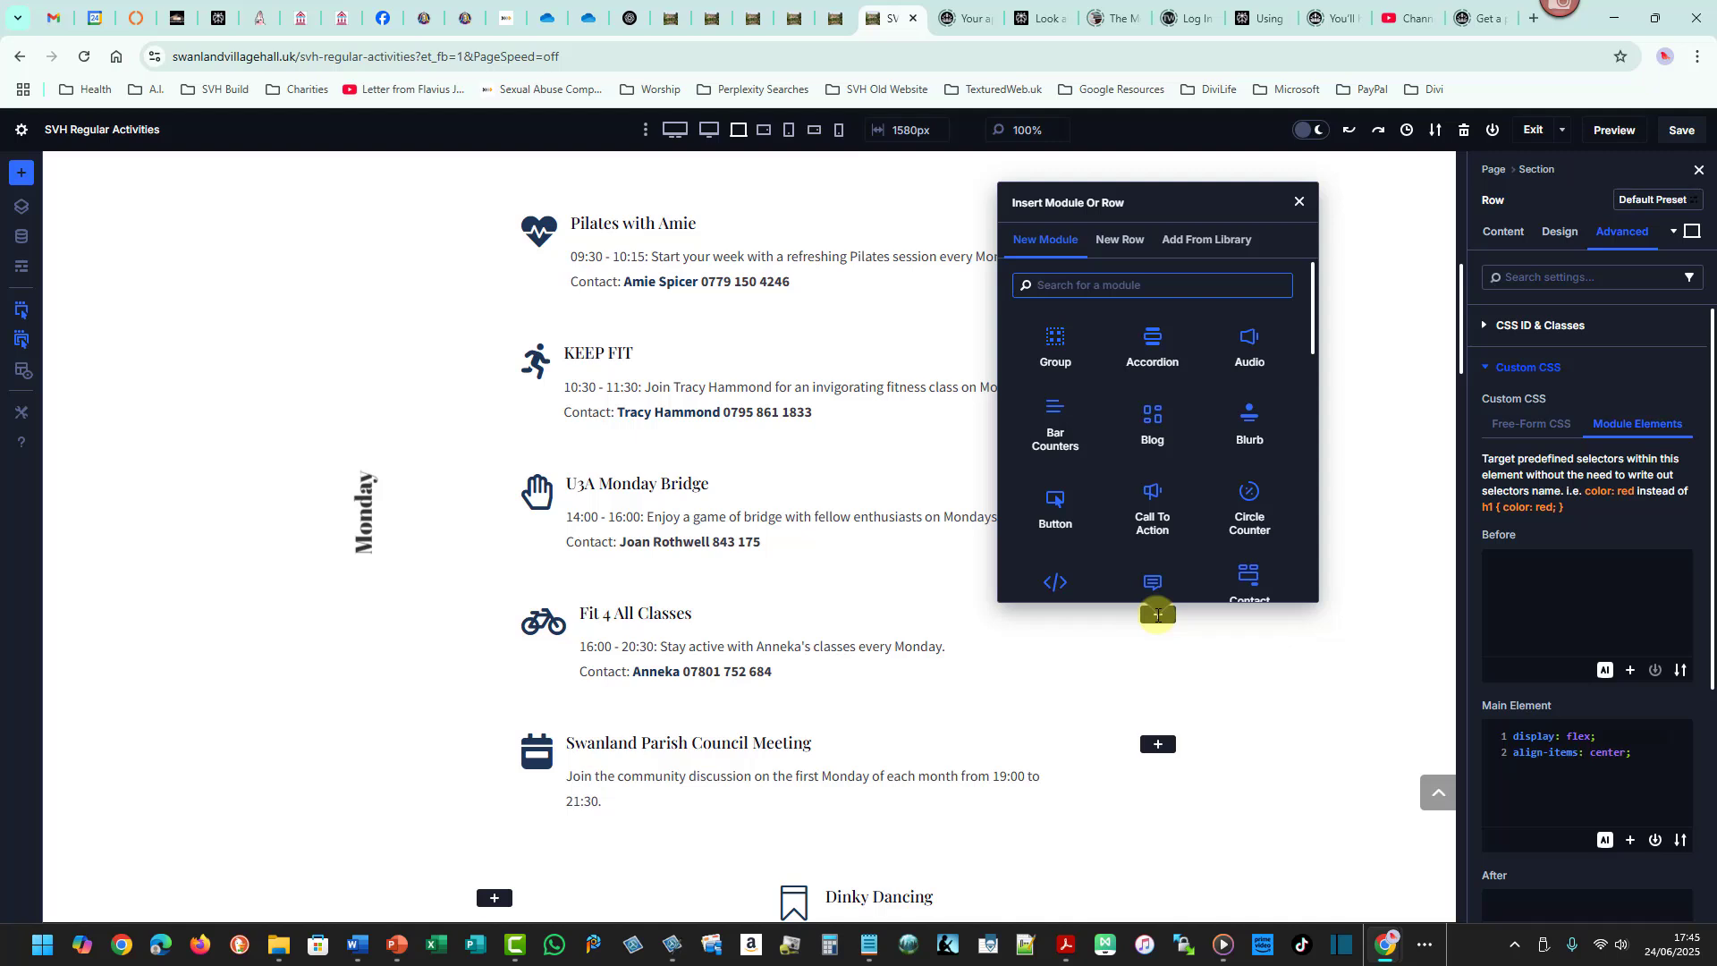
{"action": "type", "text": "ima"}
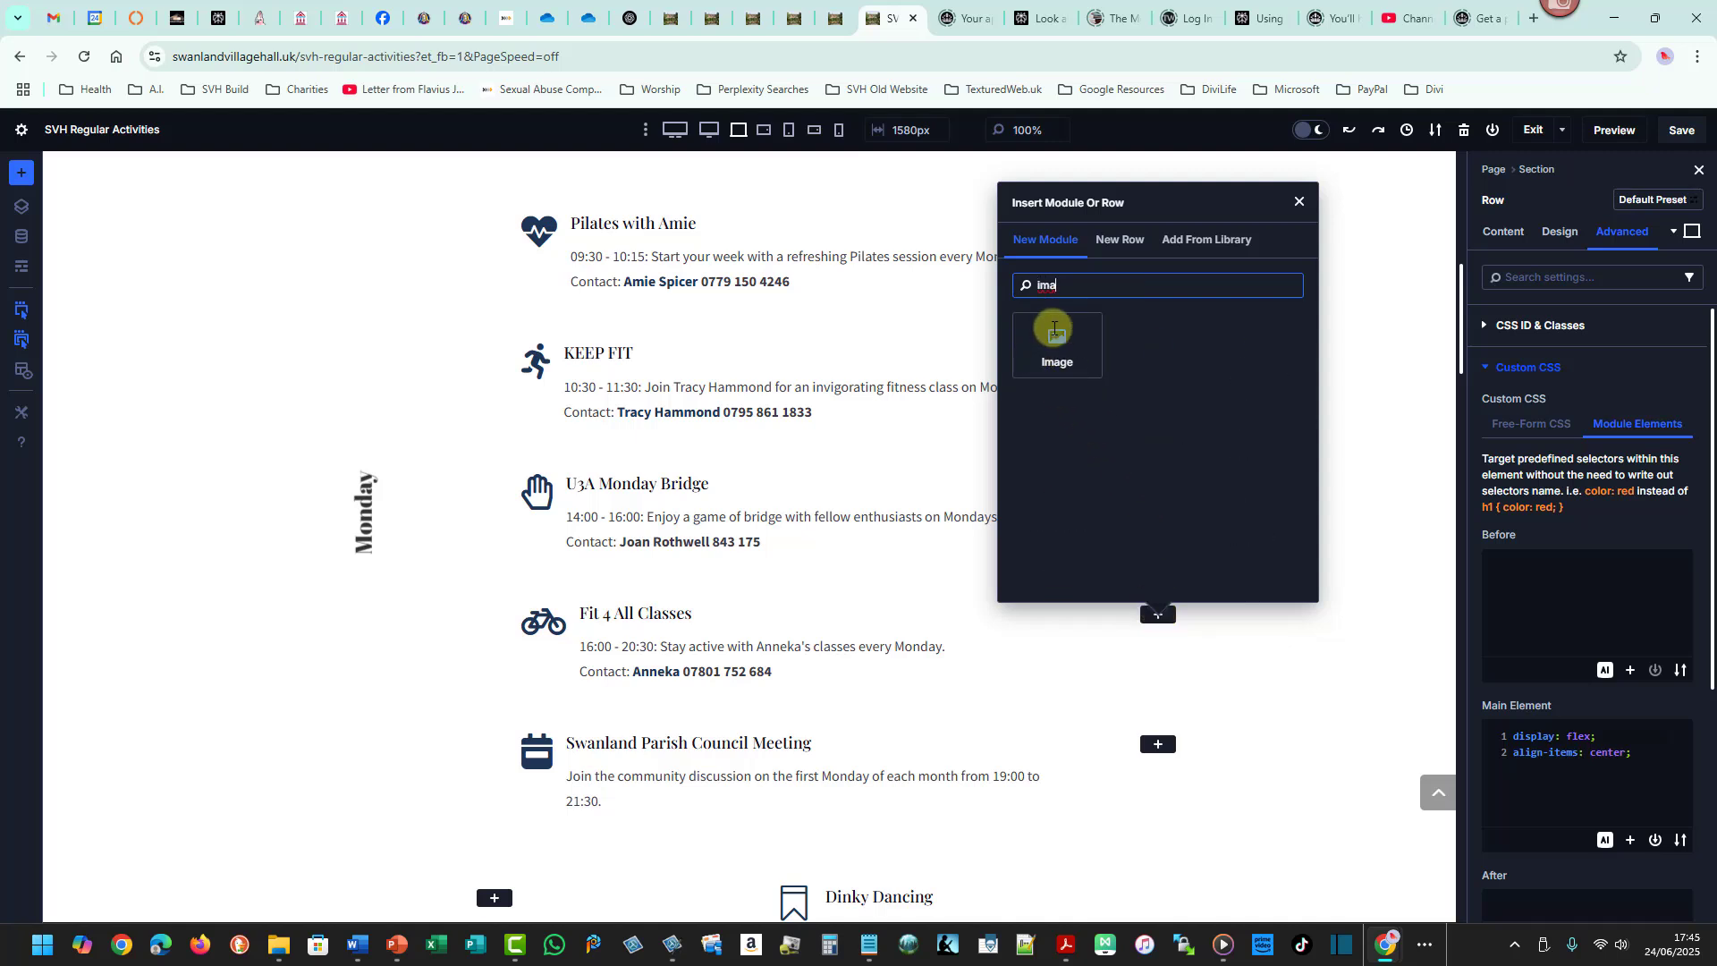
{"action": "left_click", "coordinate": [1054, 328]}
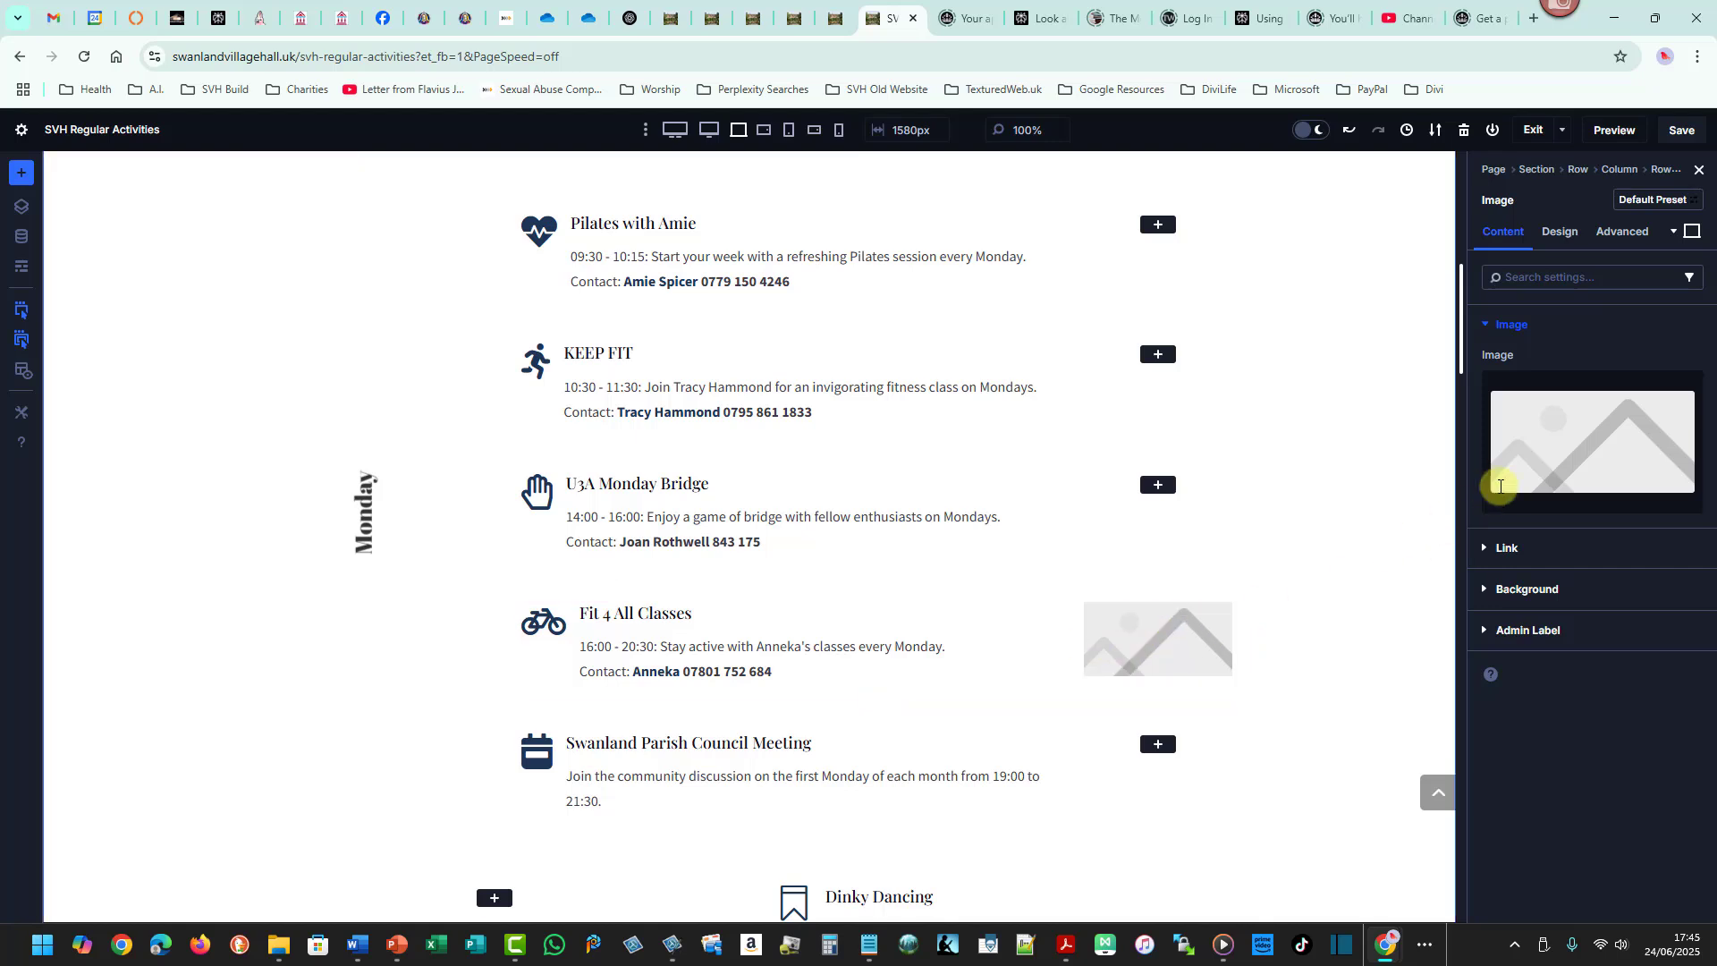
- Upload fit4all.jpg from the Weekly Events folder into the image module's media chooser
{"action": "left_click", "coordinate": [1593, 426]}
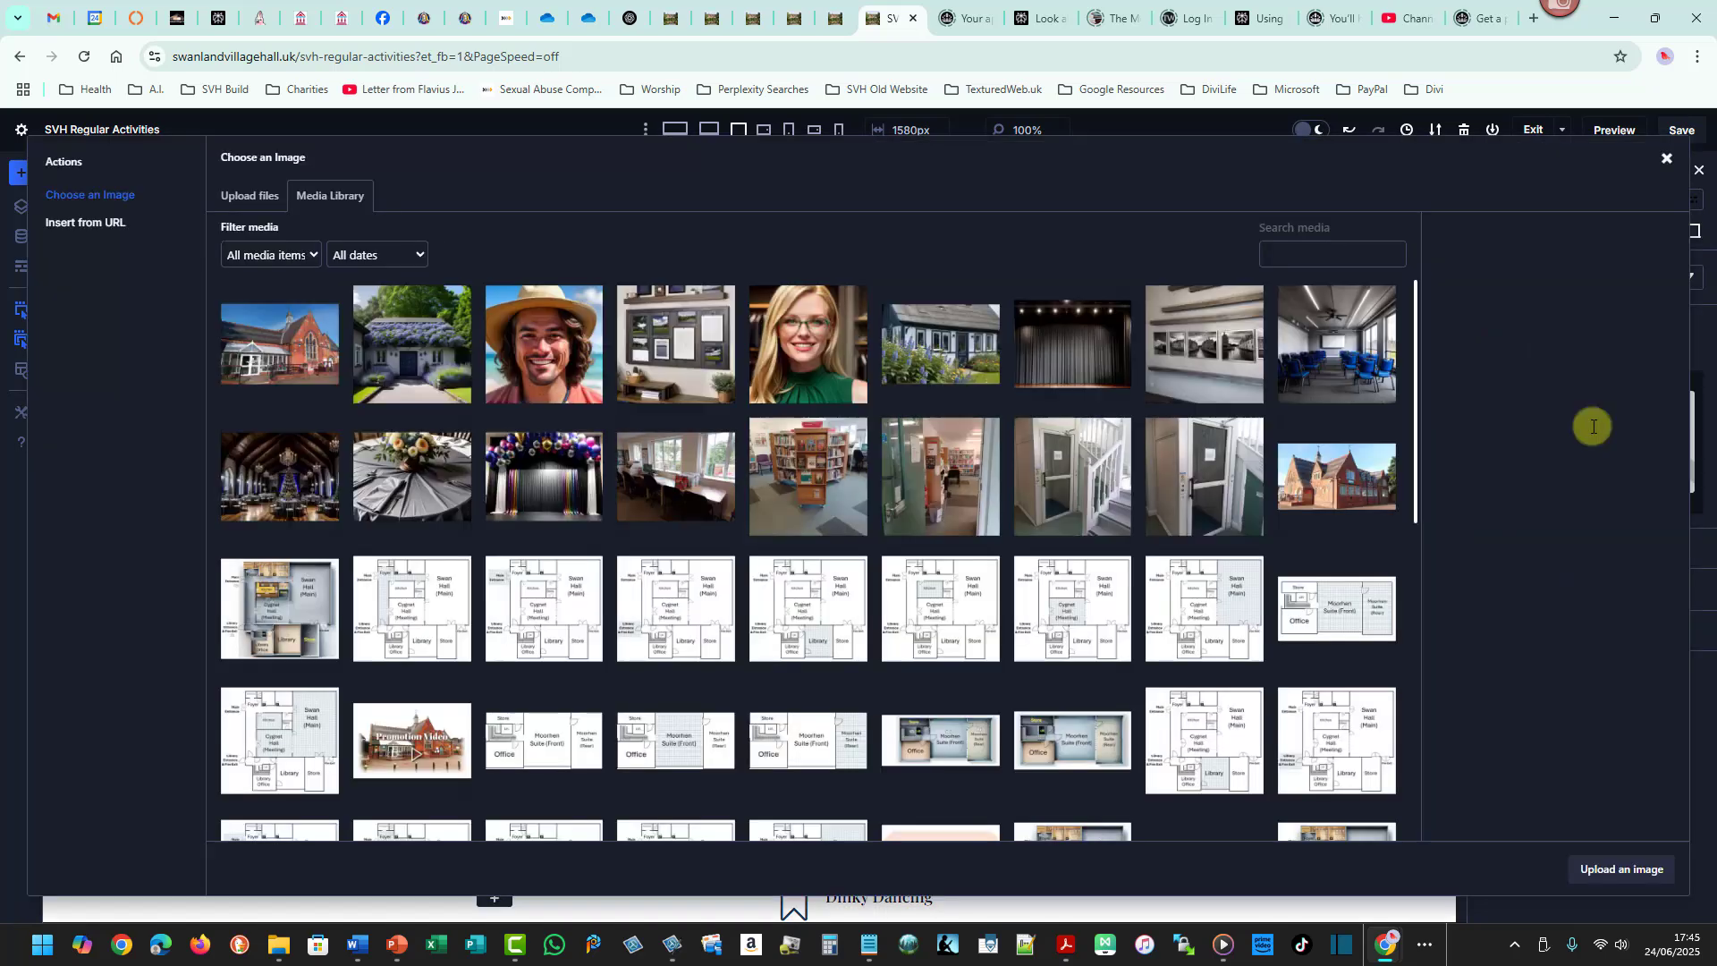
{"action": "left_click", "coordinate": [254, 197]}
{"action": "left_click", "coordinate": [933, 496]}
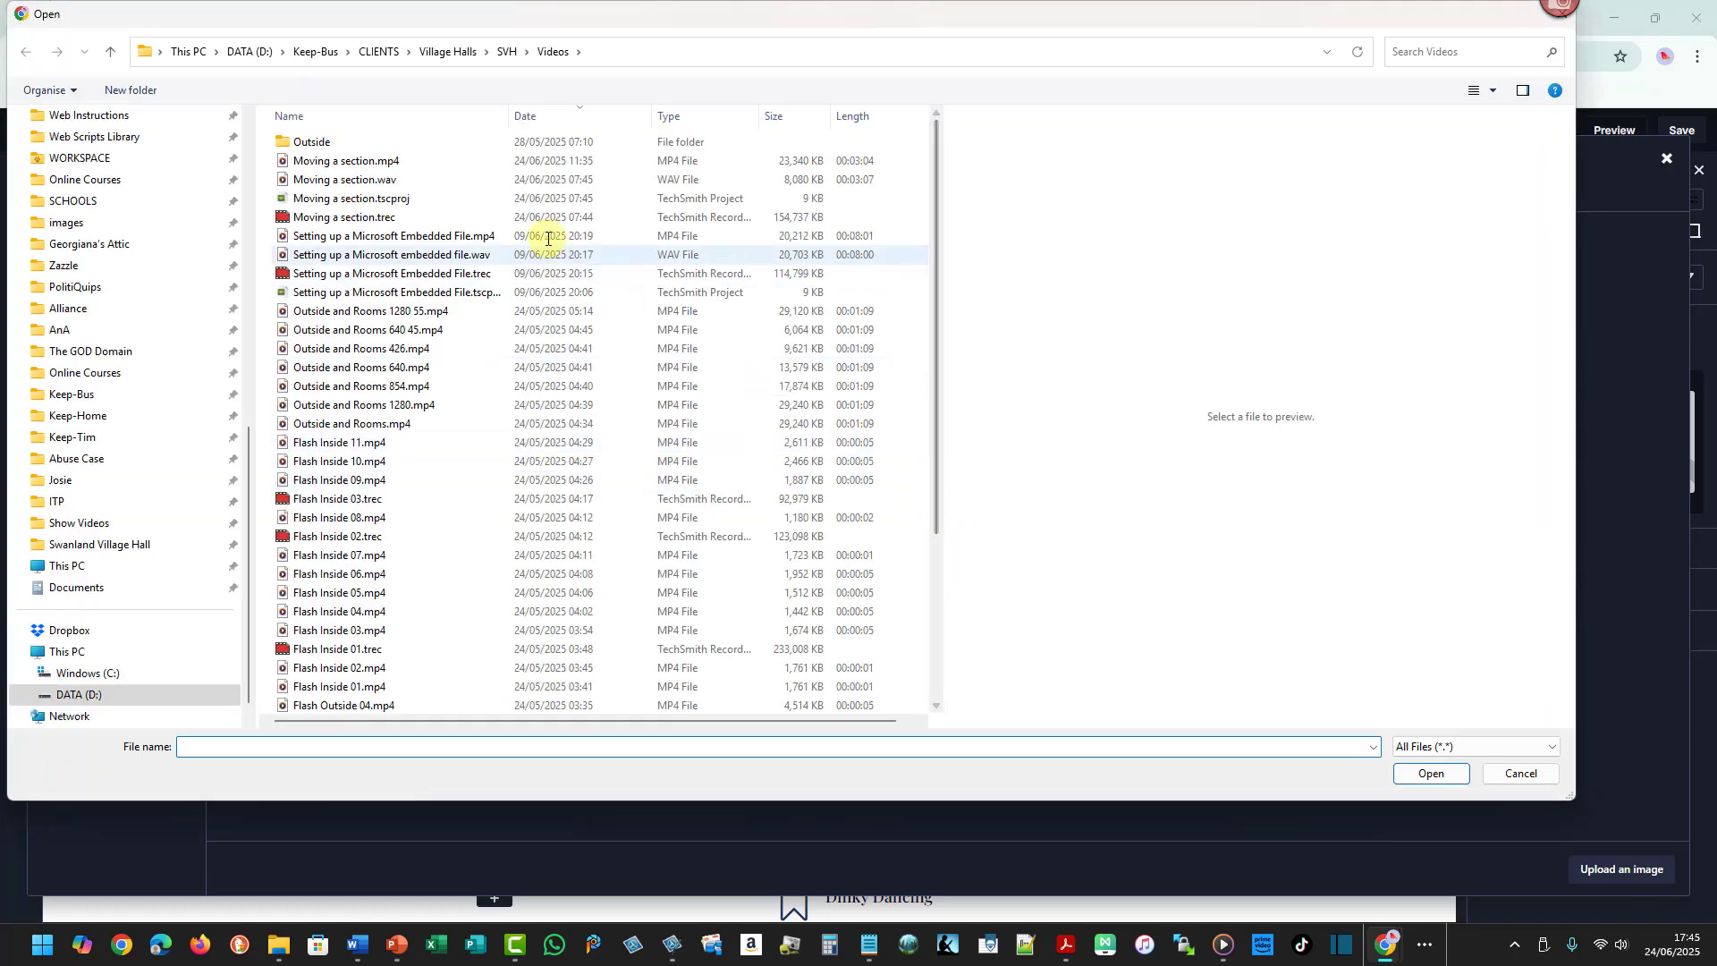
{"action": "scroll", "coordinate": [239, 134], "scroll_direction": "up", "scroll_amount": 15}
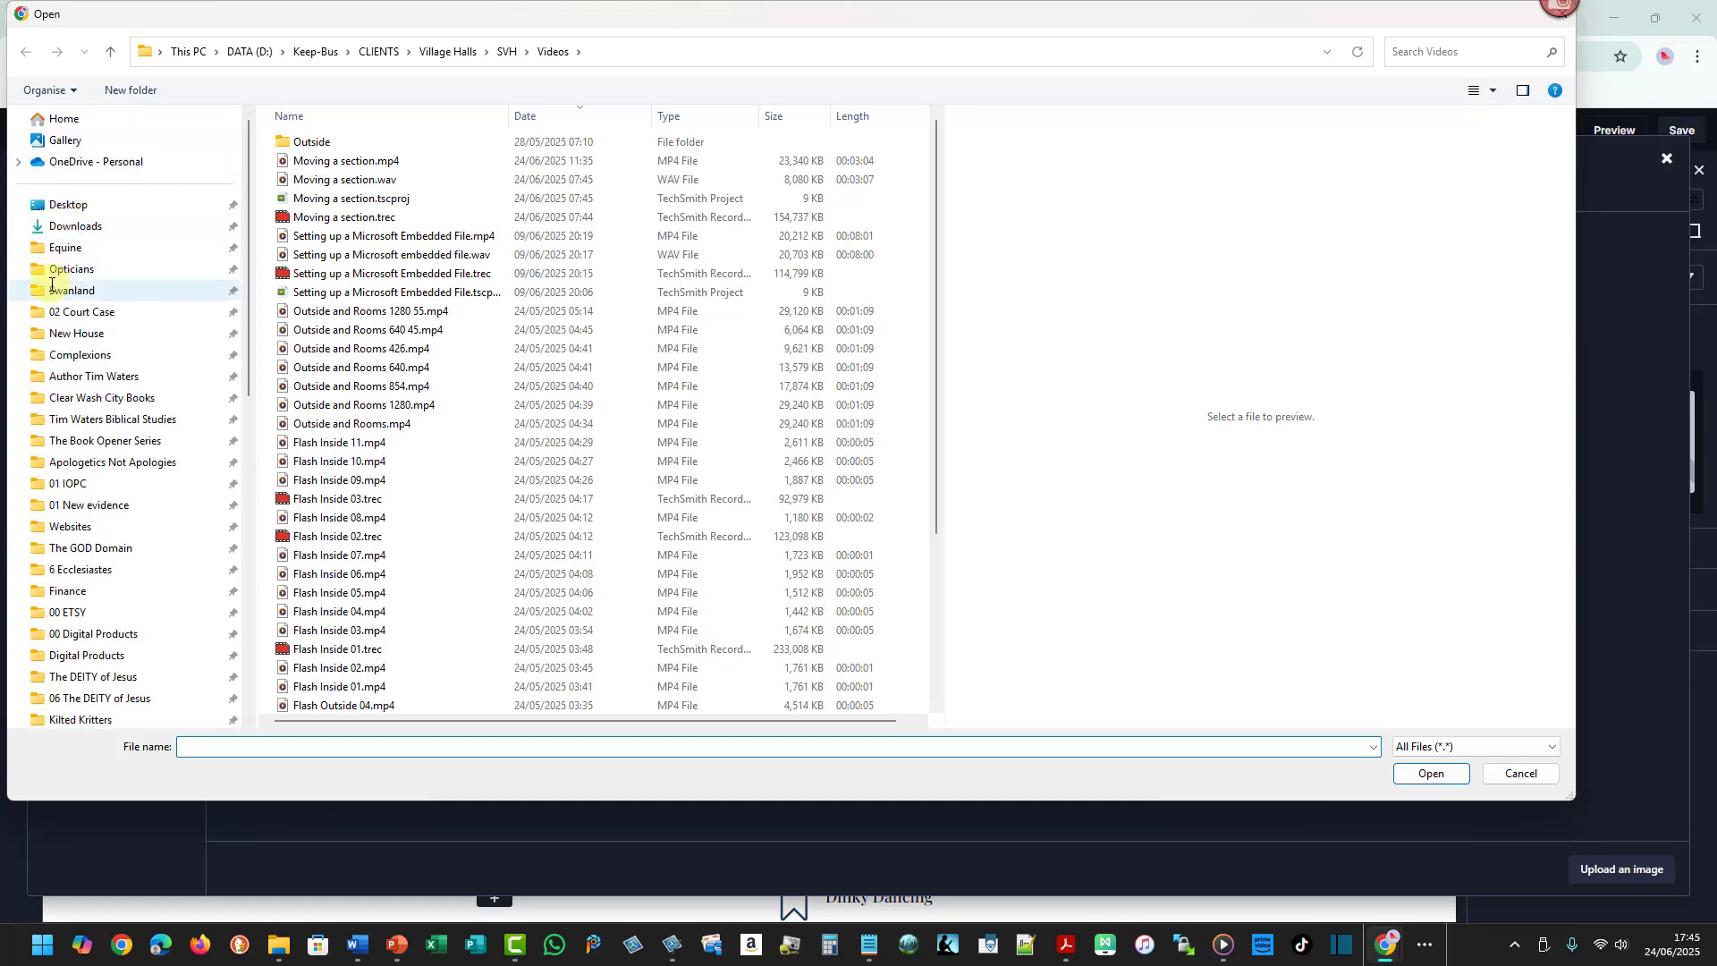
{"action": "left_click", "coordinate": [56, 287]}
{"action": "double_click", "coordinate": [309, 219]}
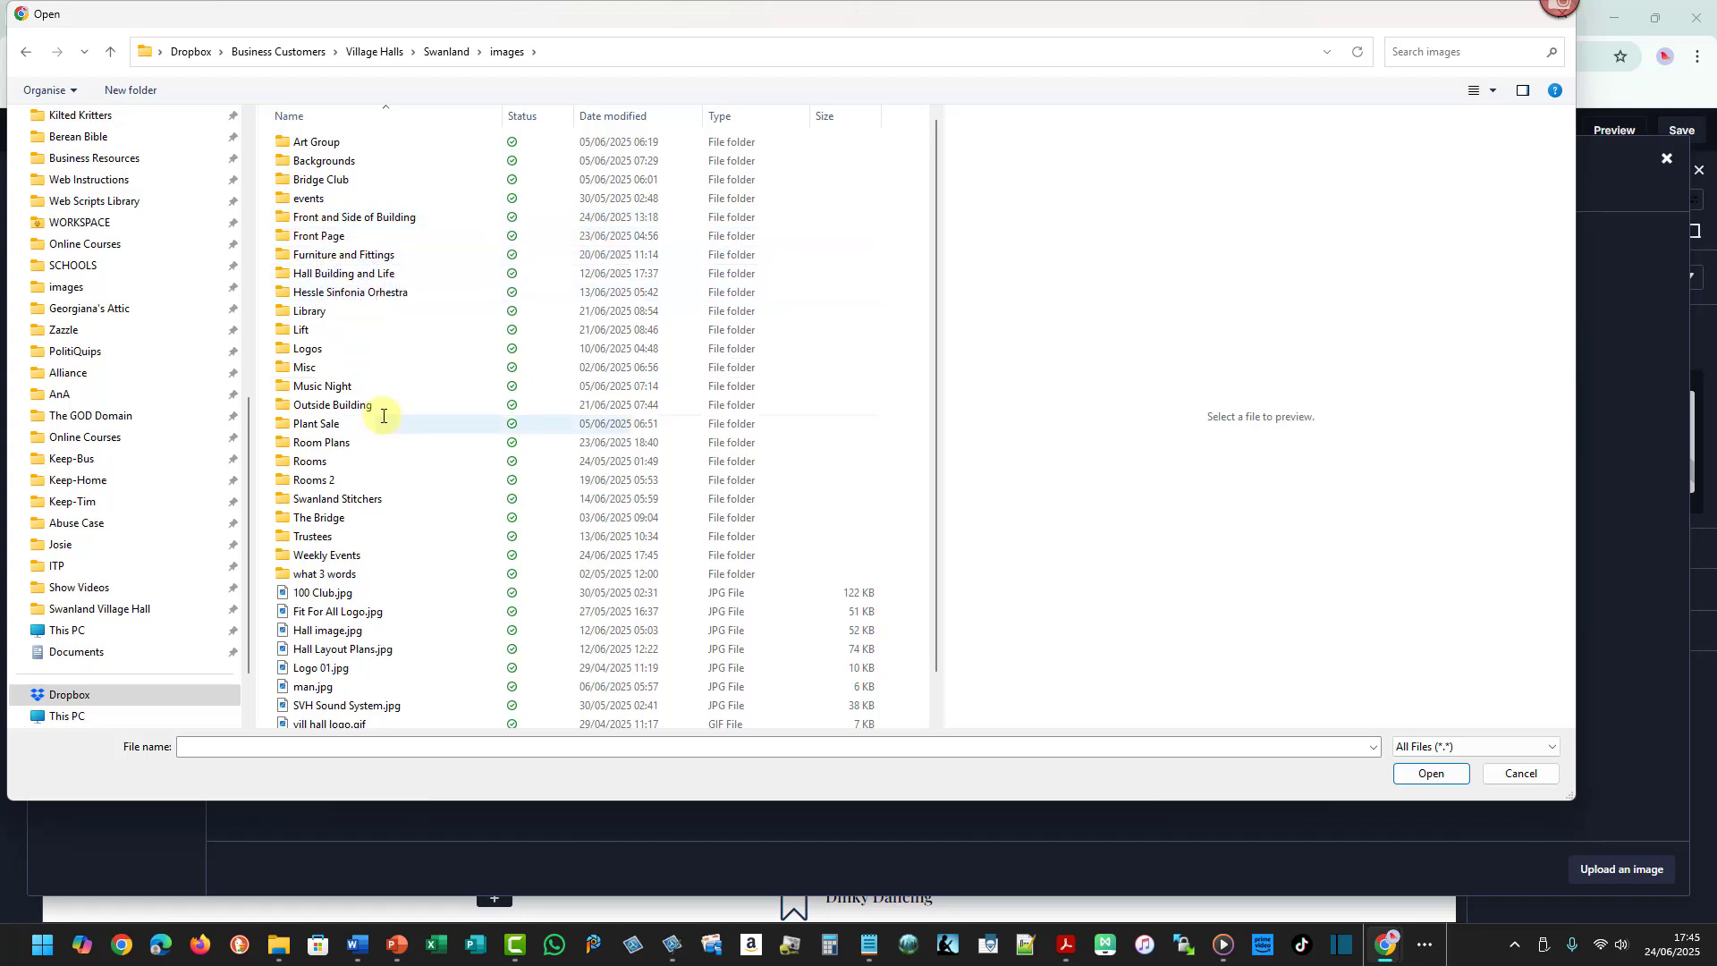
{"action": "double_click", "coordinate": [300, 554]}
{"action": "left_click", "coordinate": [319, 178]}
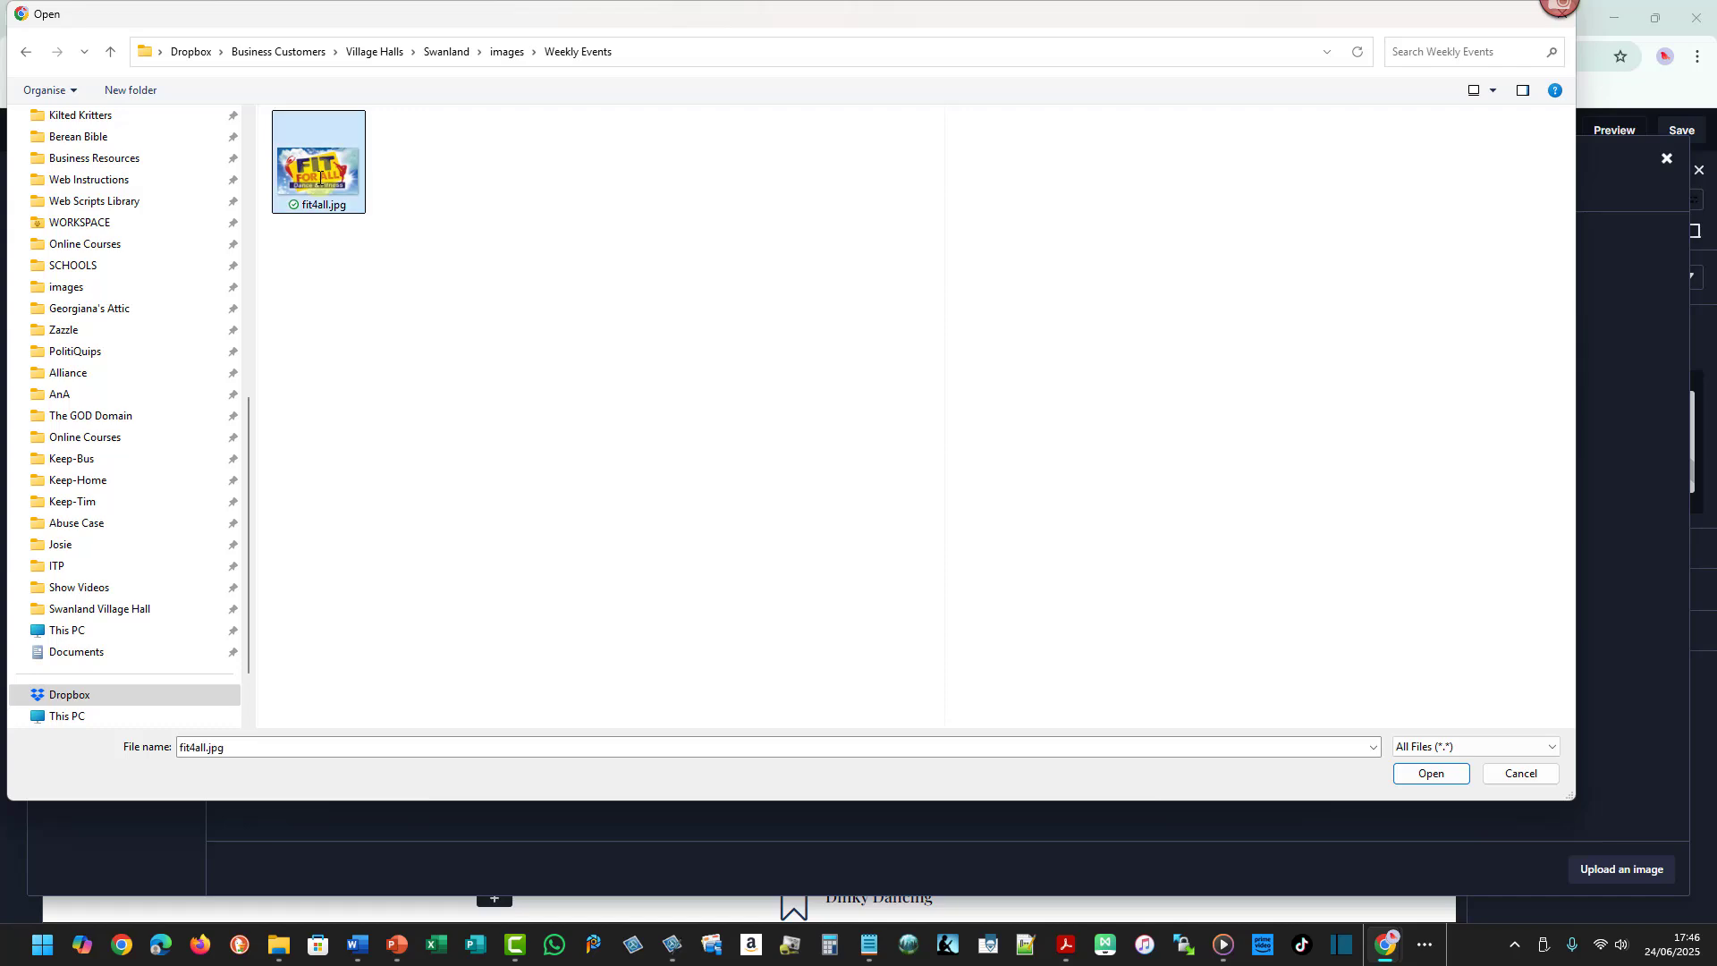
{"action": "left_click", "coordinate": [1429, 773]}
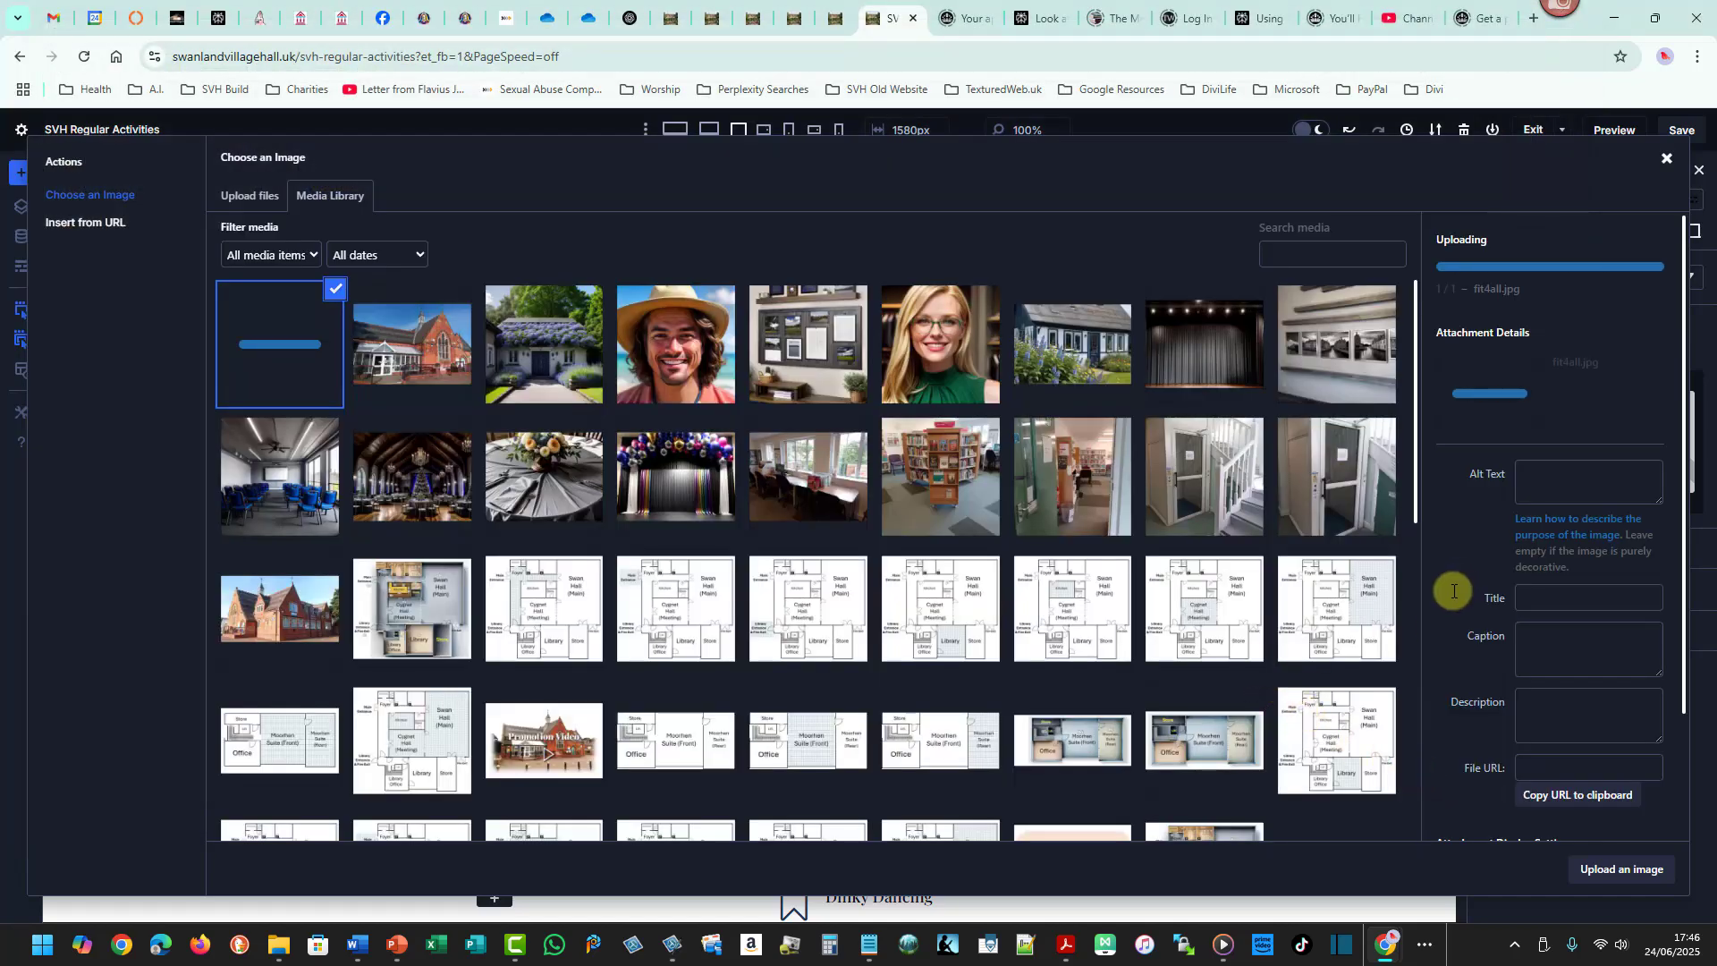
- Clear the uploaded image's title and set its alt text to "Fit 4 All - Swanland Village Hall"
{"action": "scroll", "coordinate": [1455, 583], "scroll_direction": "down", "scroll_amount": 3}
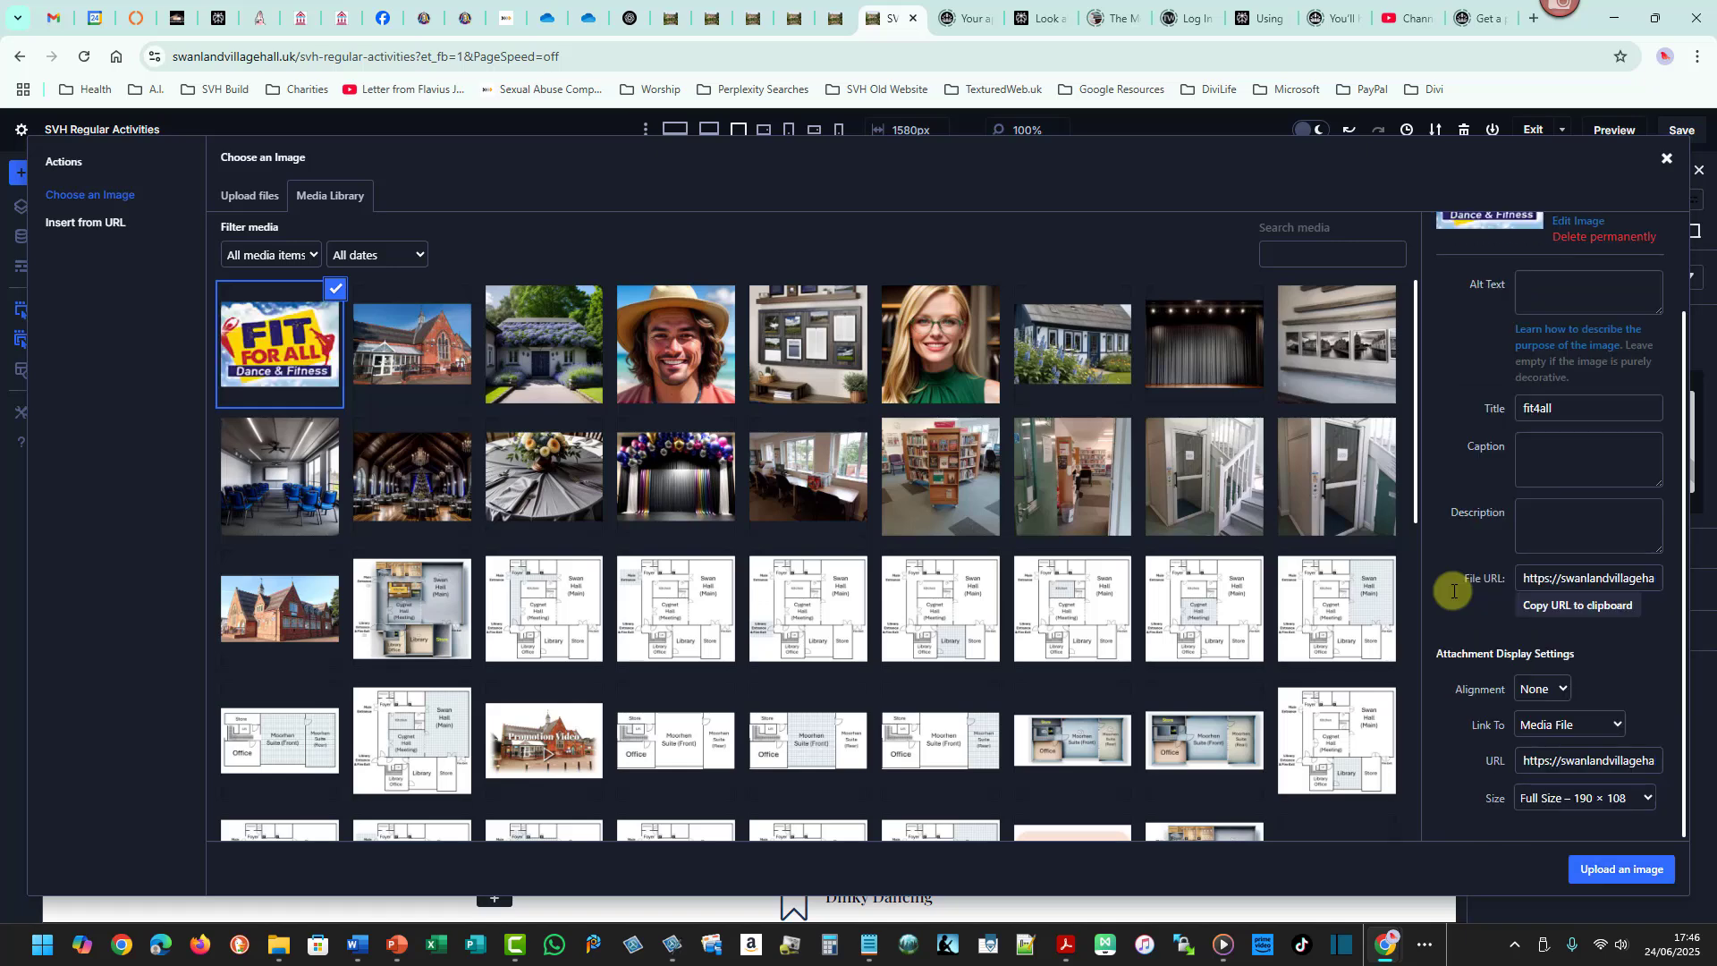
{"action": "left_click", "coordinate": [1539, 407]}
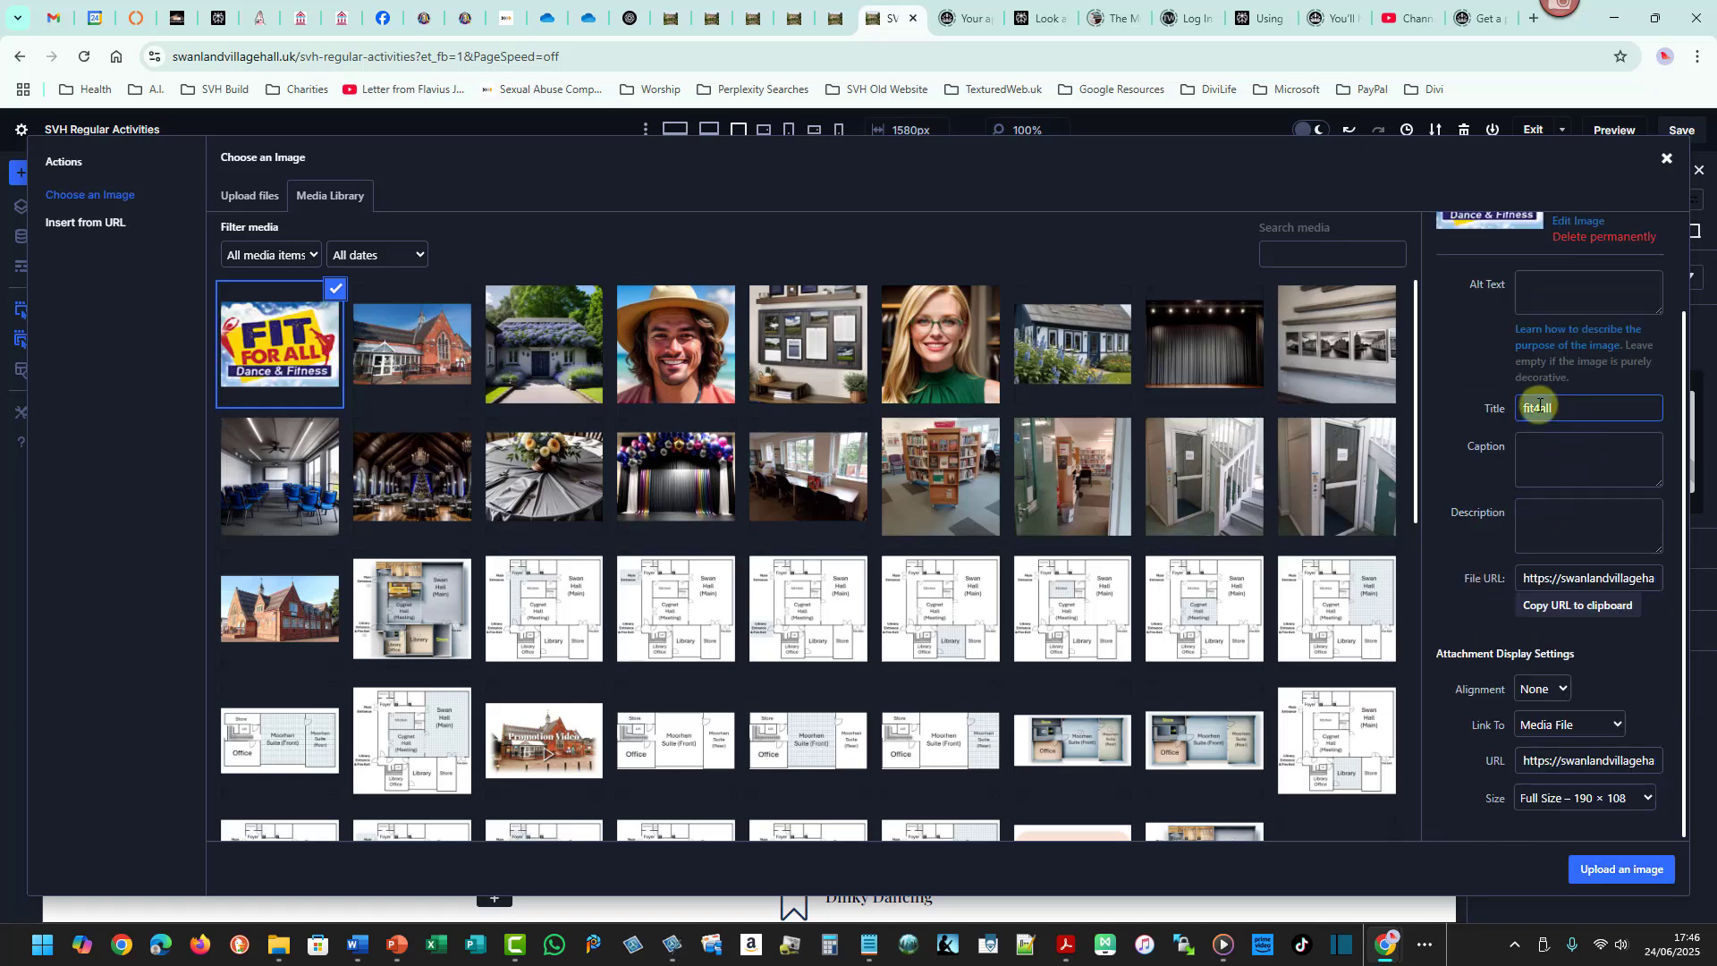
{"action": "left_click_drag", "start_coordinate": [1511, 406], "coordinate": [1555, 417]}
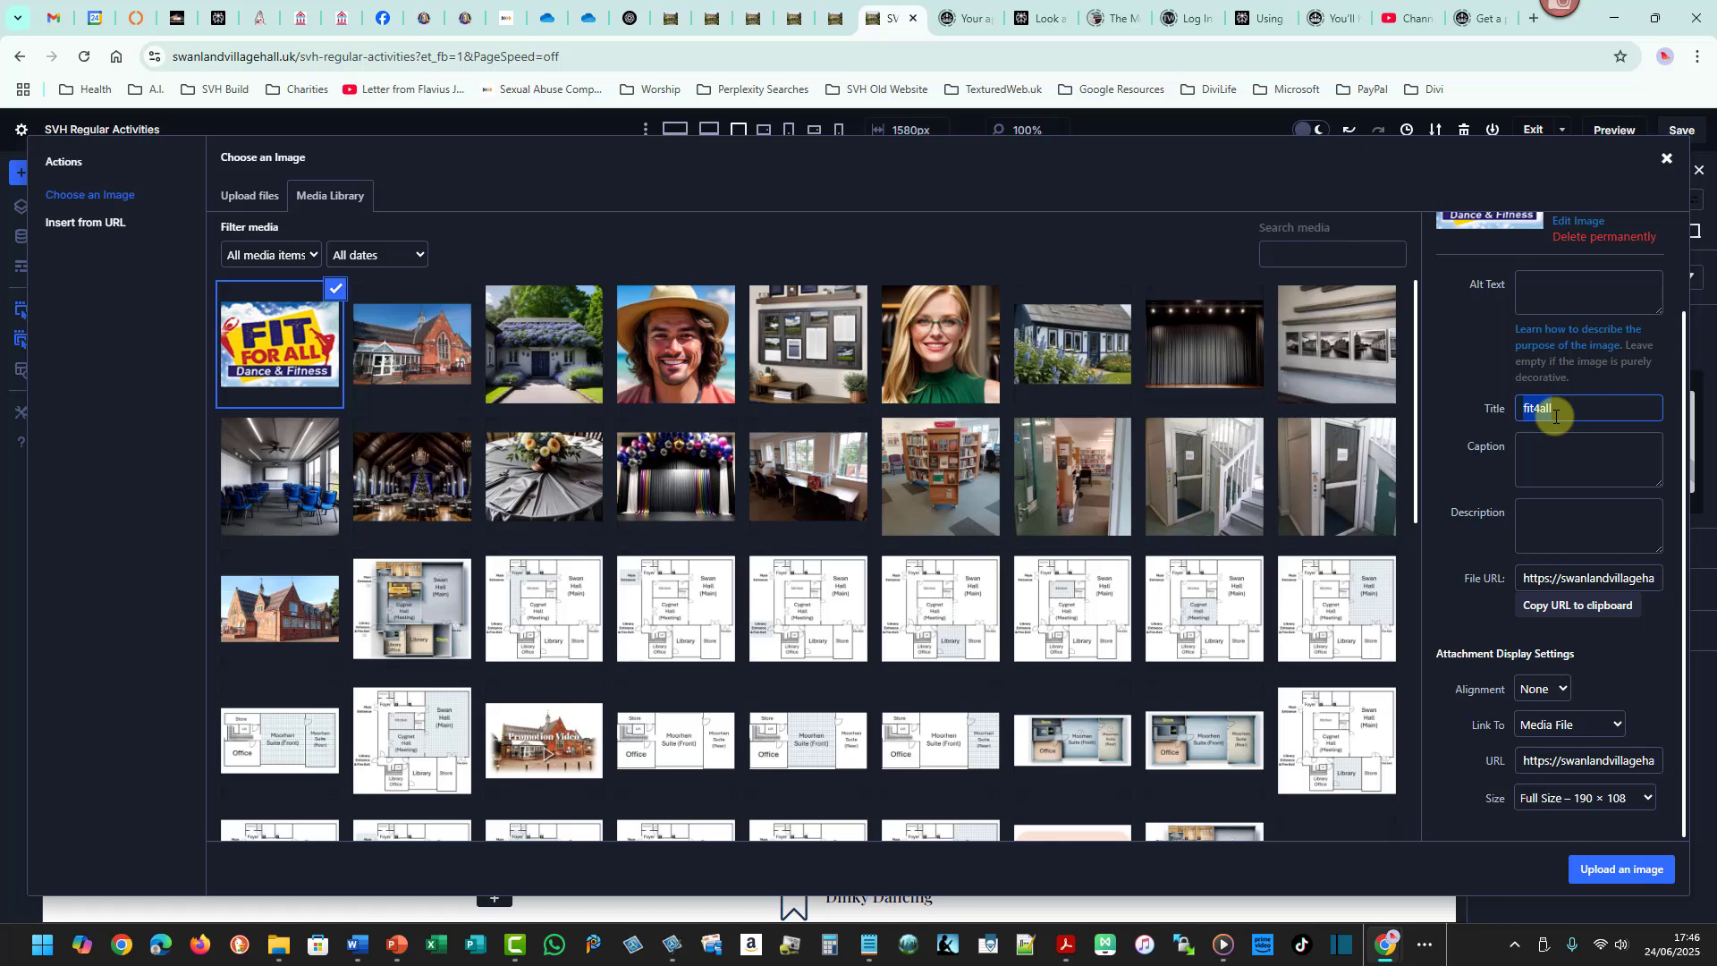
{"action": "key", "text": "ctrl+x"}
{"action": "left_click", "coordinate": [1550, 292]}
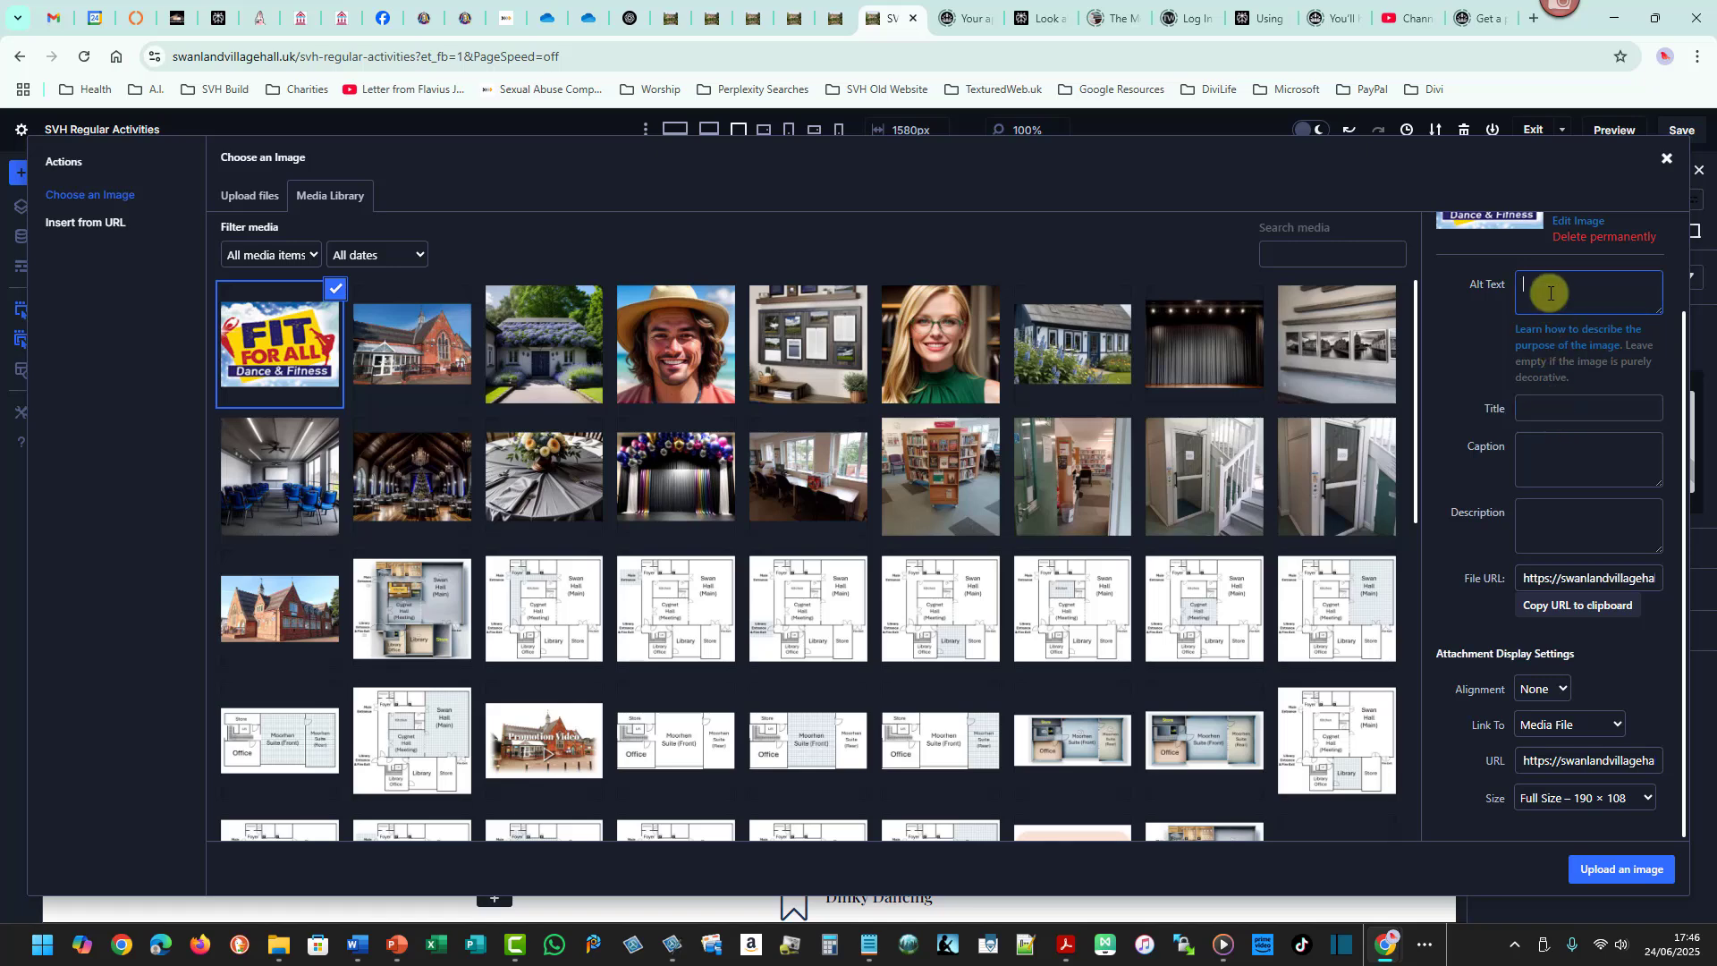
{"action": "type", "text": "Fit 4 All - Swanland Village Hal"}
{"action": "key", "text": "ctrl+a"}
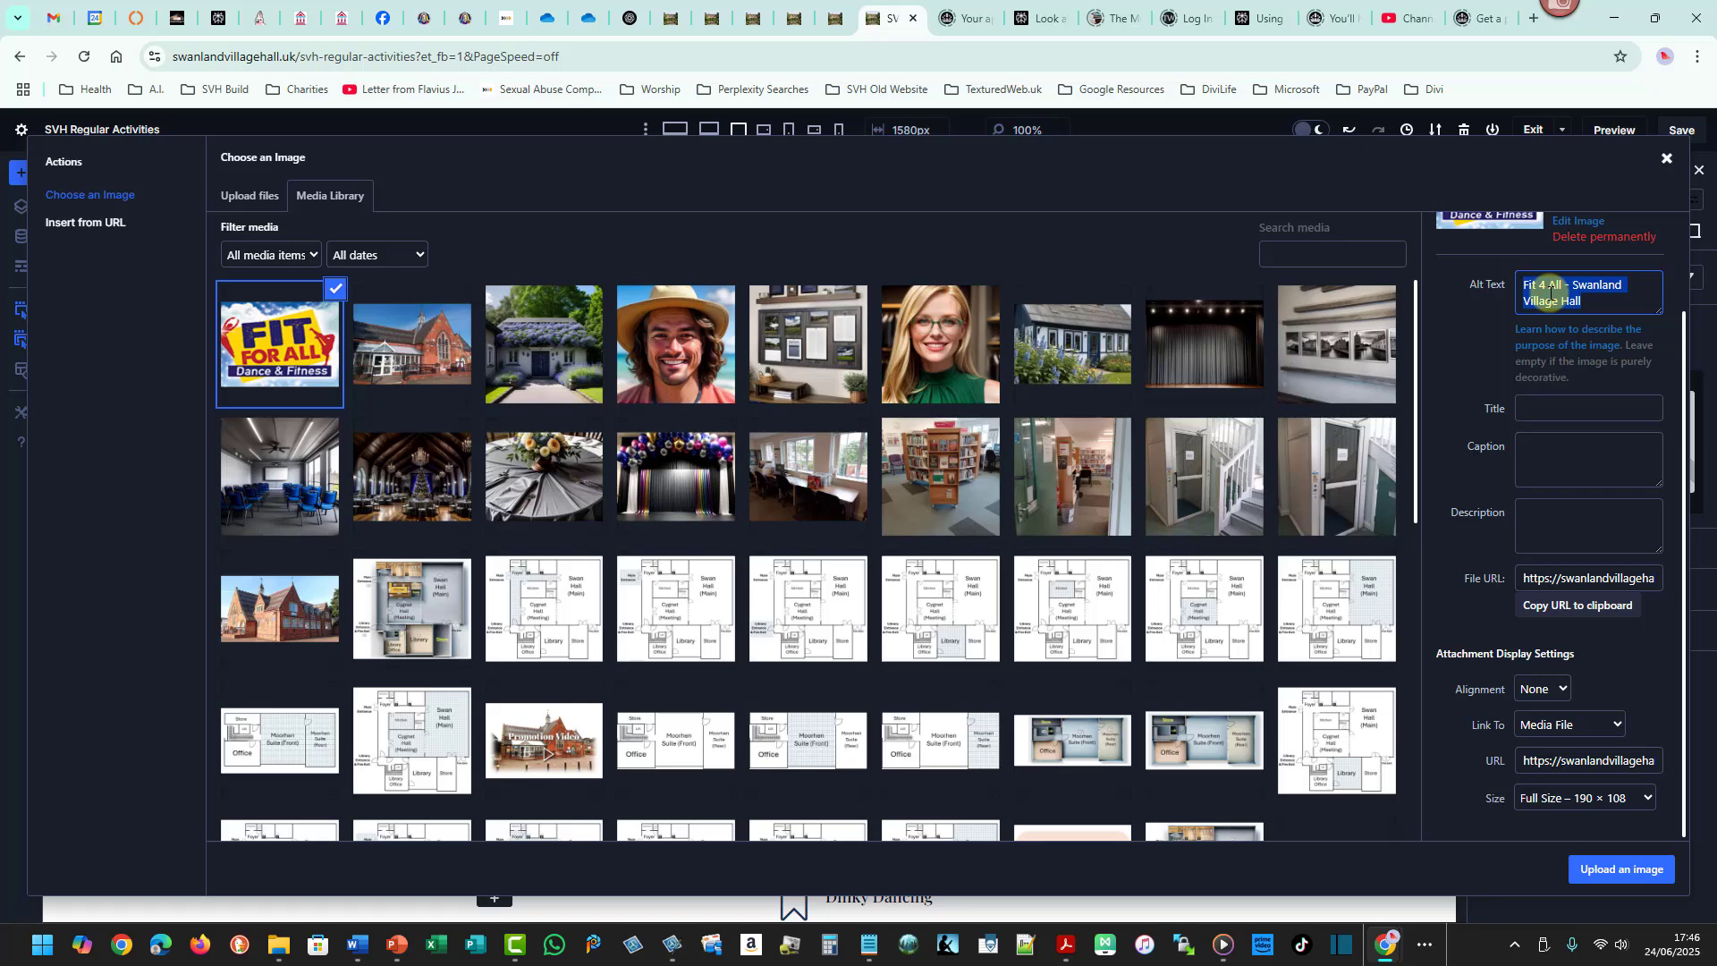
- Set the image description to "Fit 4 All - Swanland Village Hall" and insert the image into the module
{"action": "left_click", "coordinate": [1574, 519]}
{"action": "key", "text": "ctrl+v"}
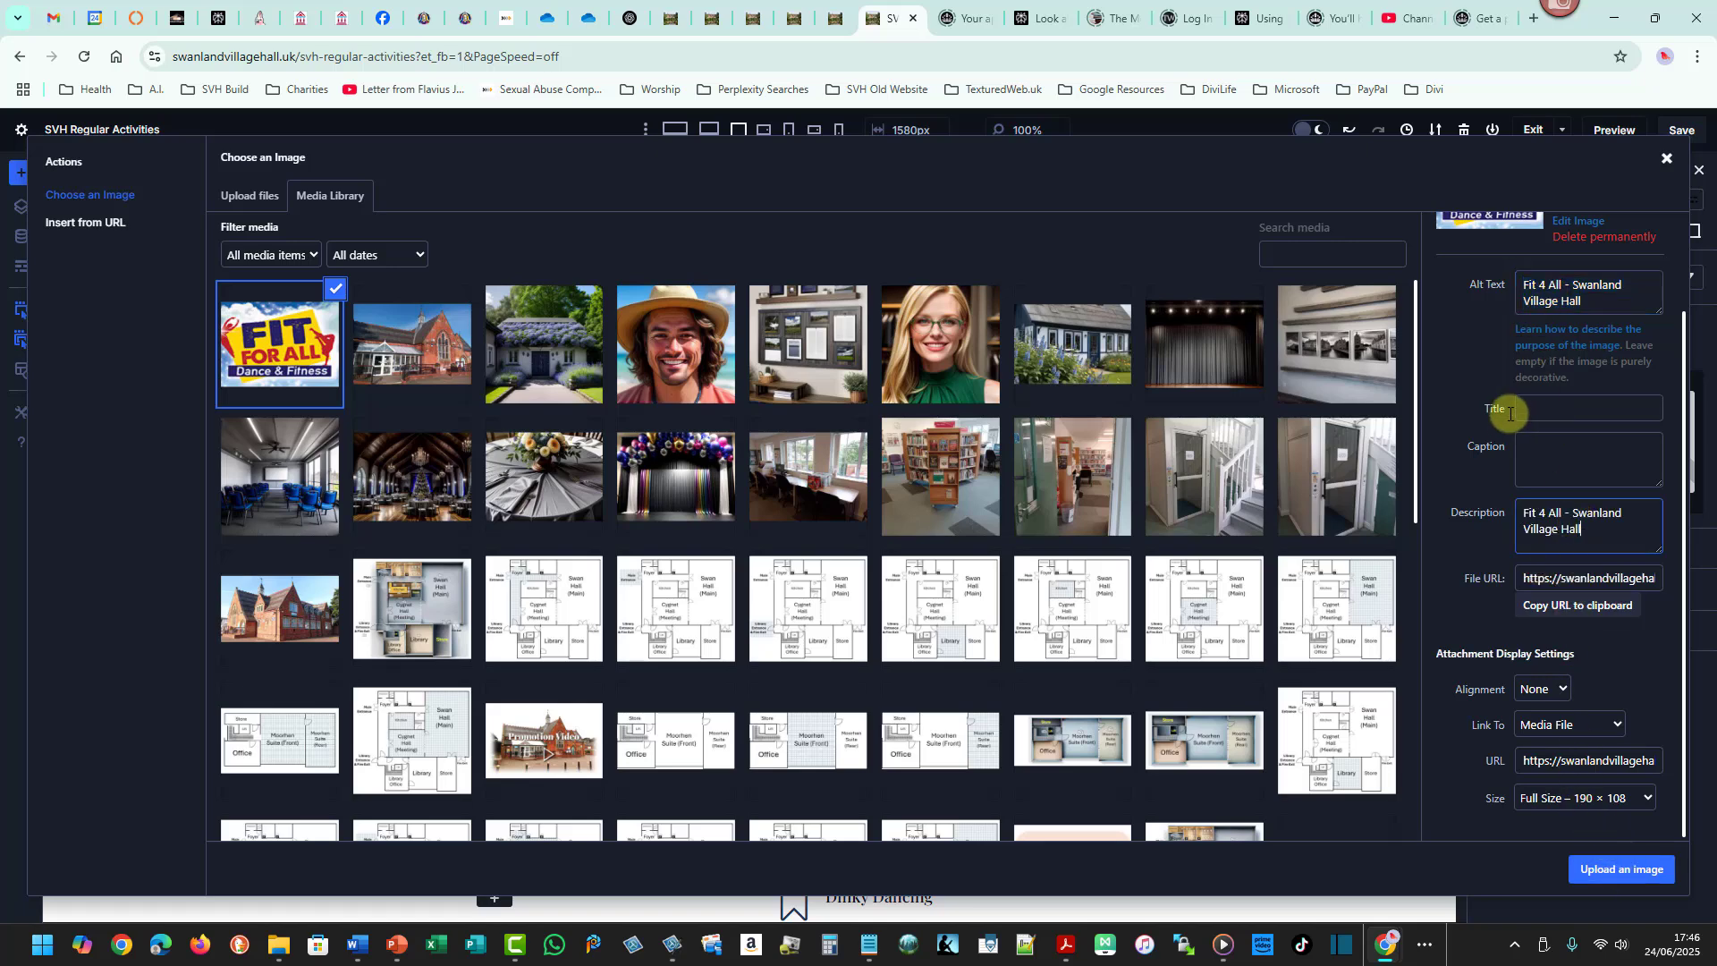
{"action": "left_click", "coordinate": [1603, 873]}
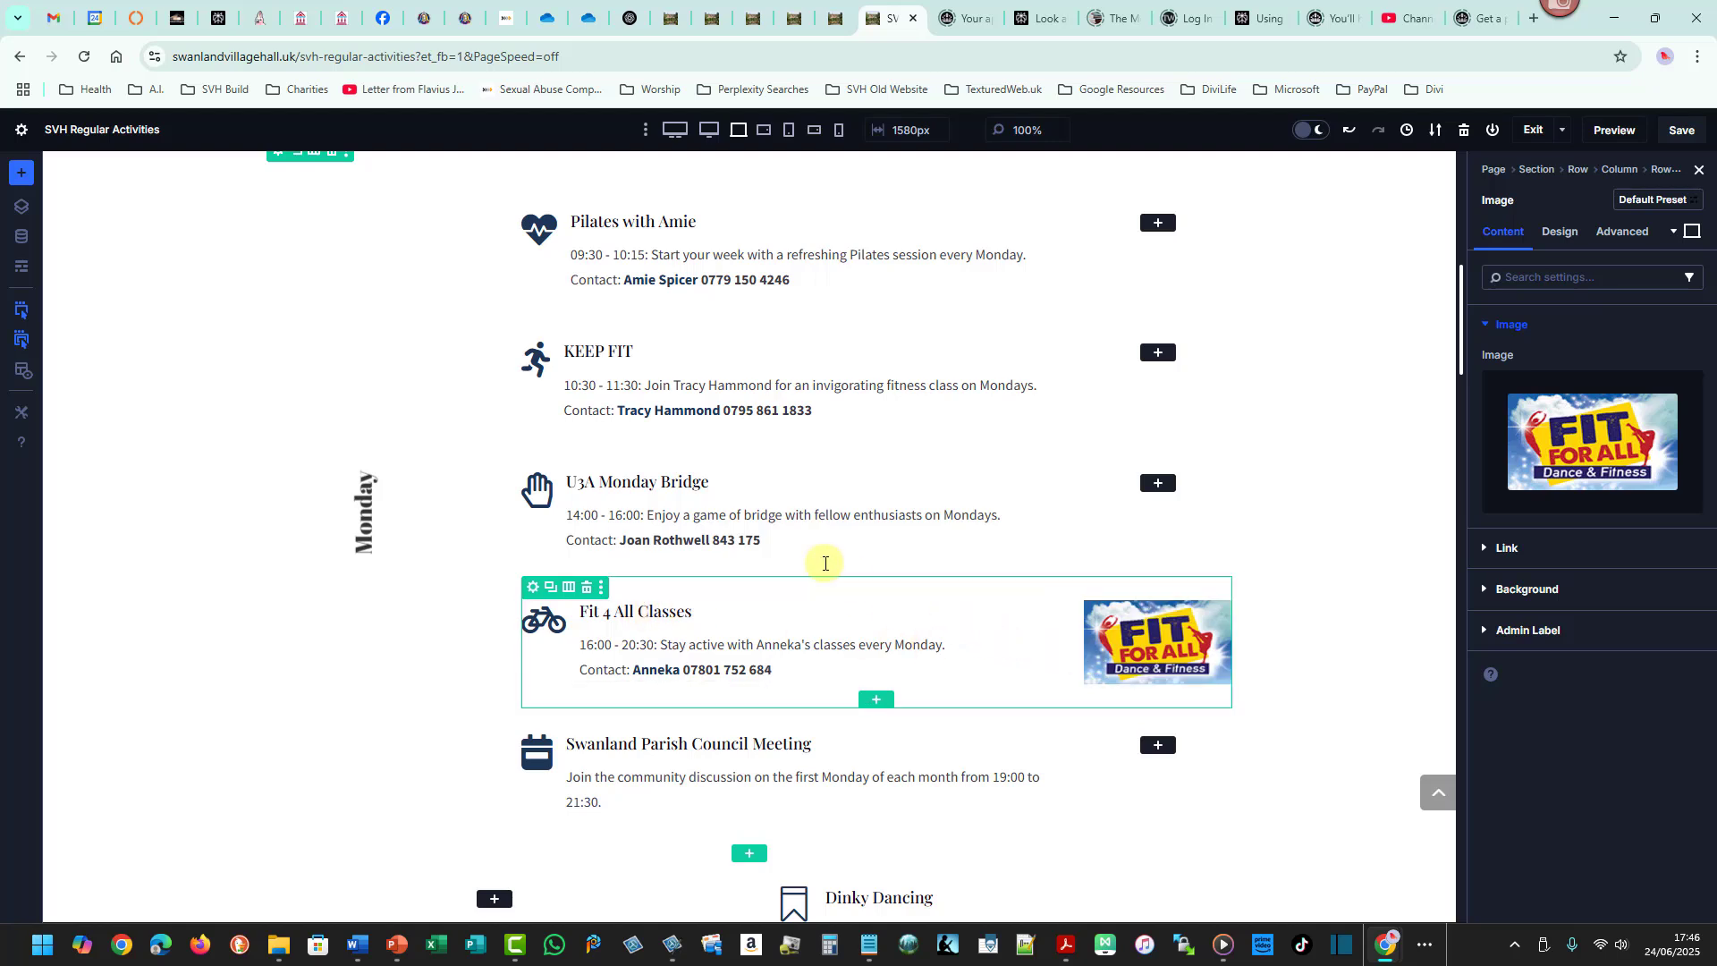
- Insert an Image module into the U3A Monday Bridge row
{"action": "left_click", "coordinate": [1159, 485]}
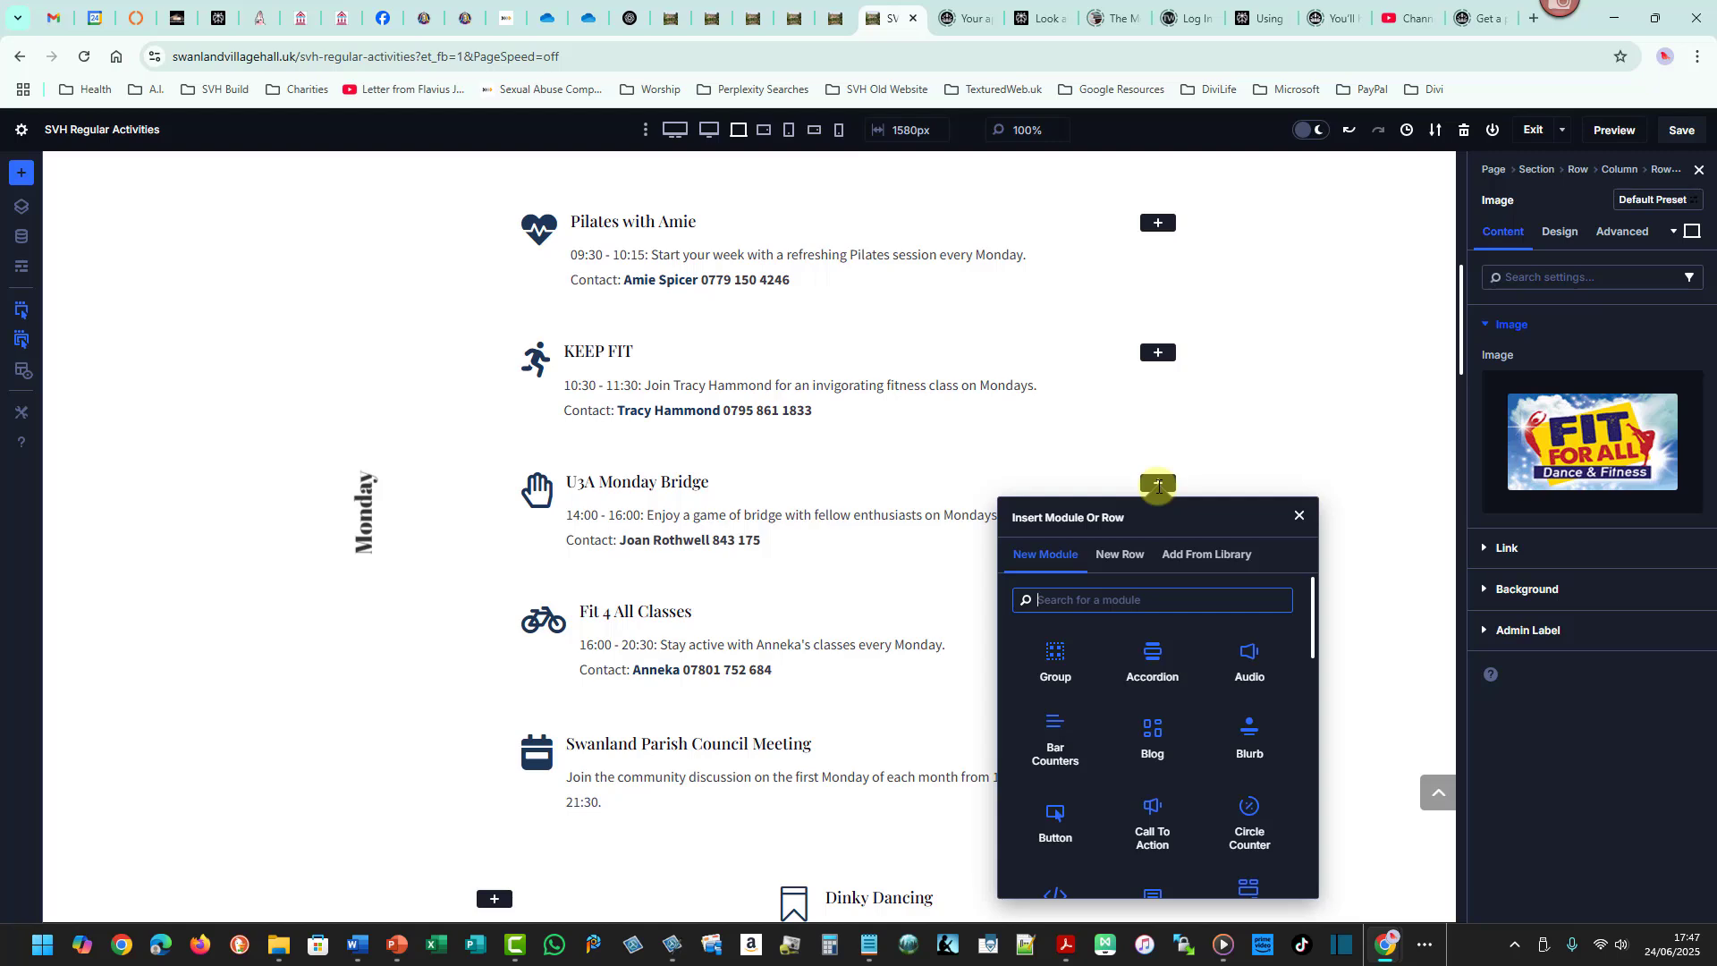
{"action": "type", "text": "im"}
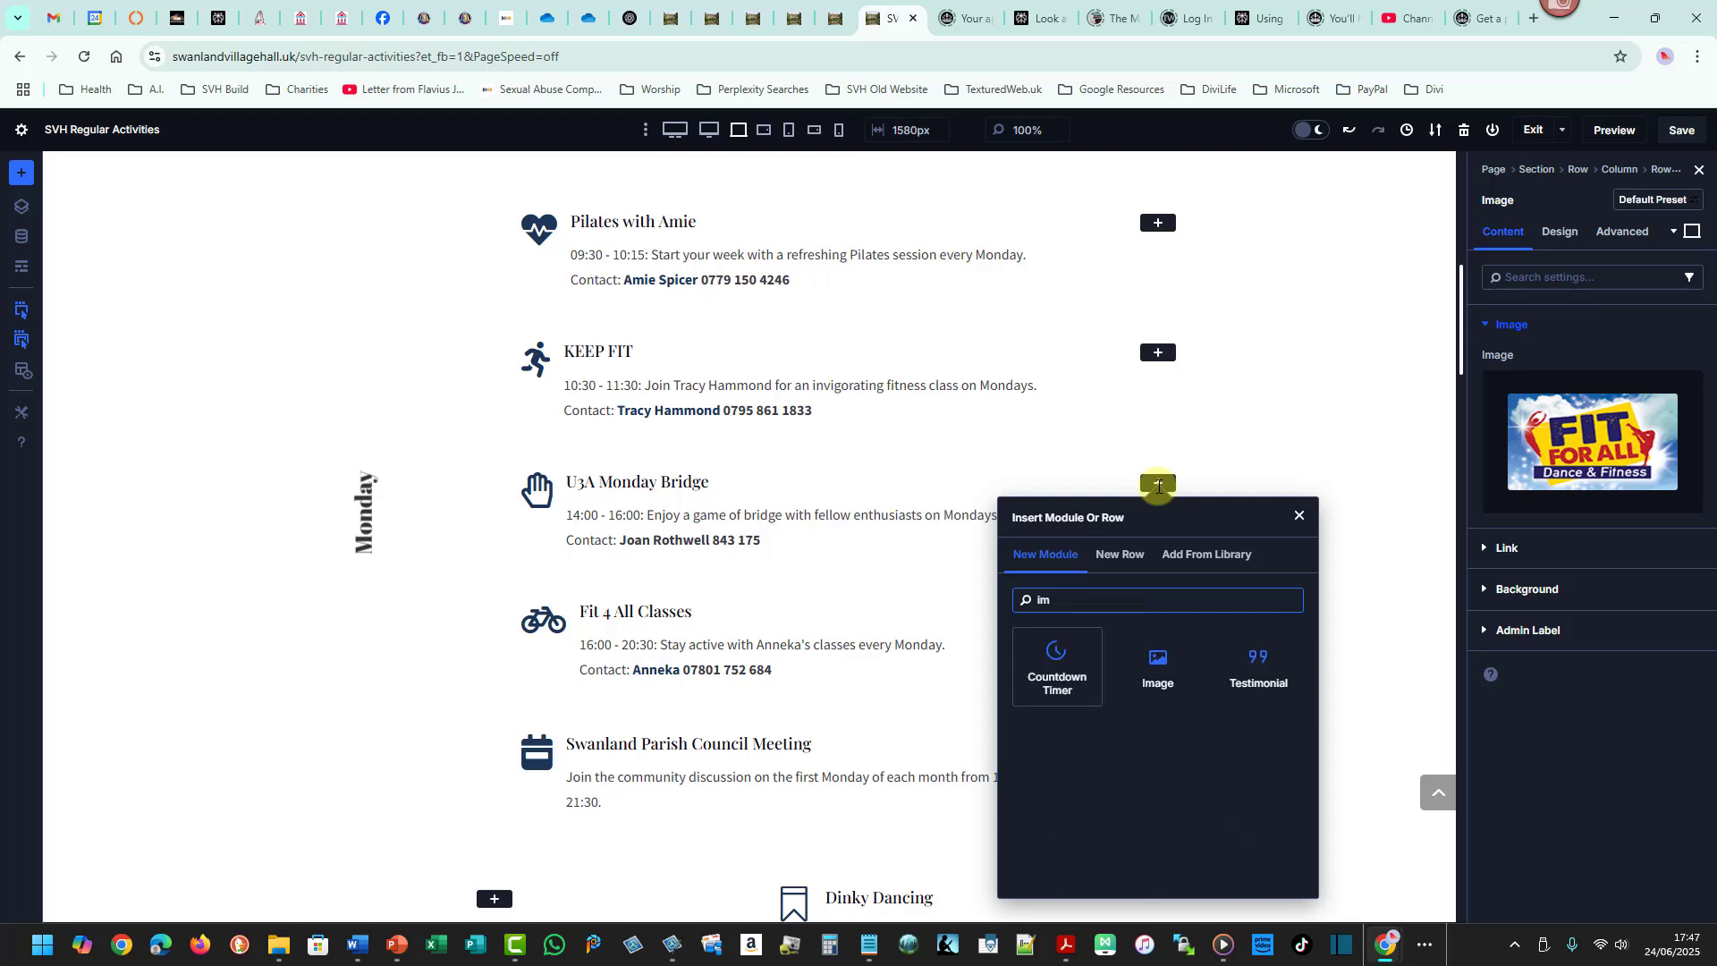
{"action": "left_click", "coordinate": [1158, 669]}
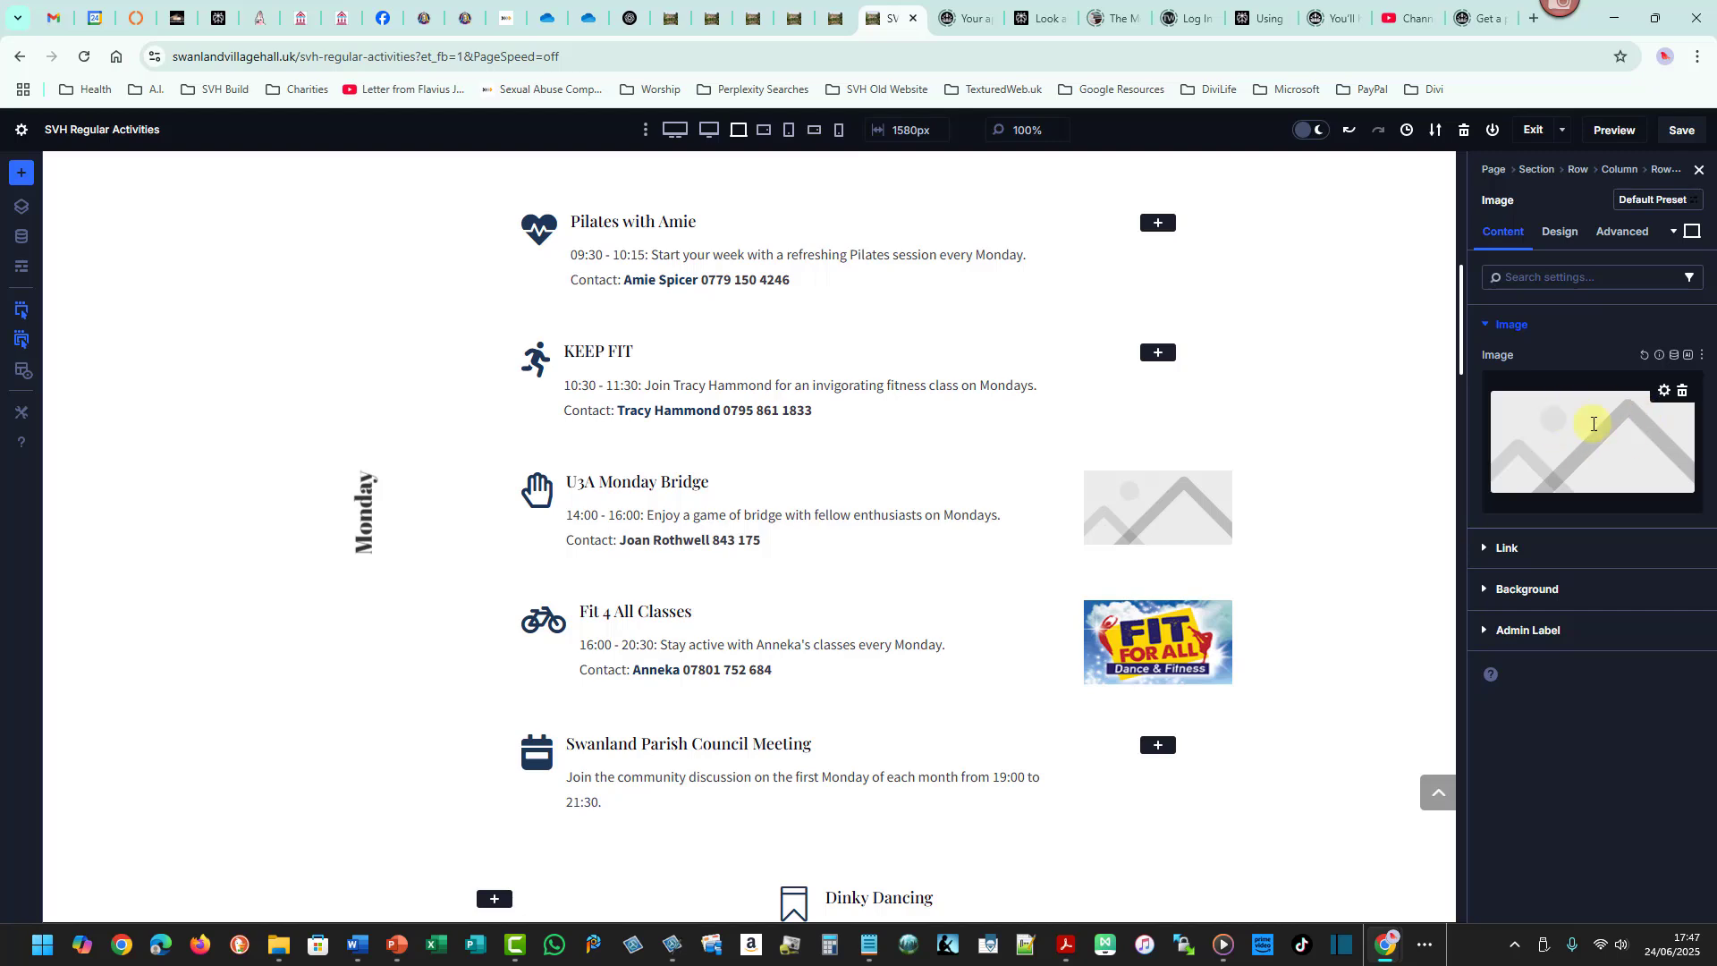
- Generate AI images for the bridge image module from the description "Some Bridge playing cards"
{"action": "left_click", "coordinate": [1688, 354]}
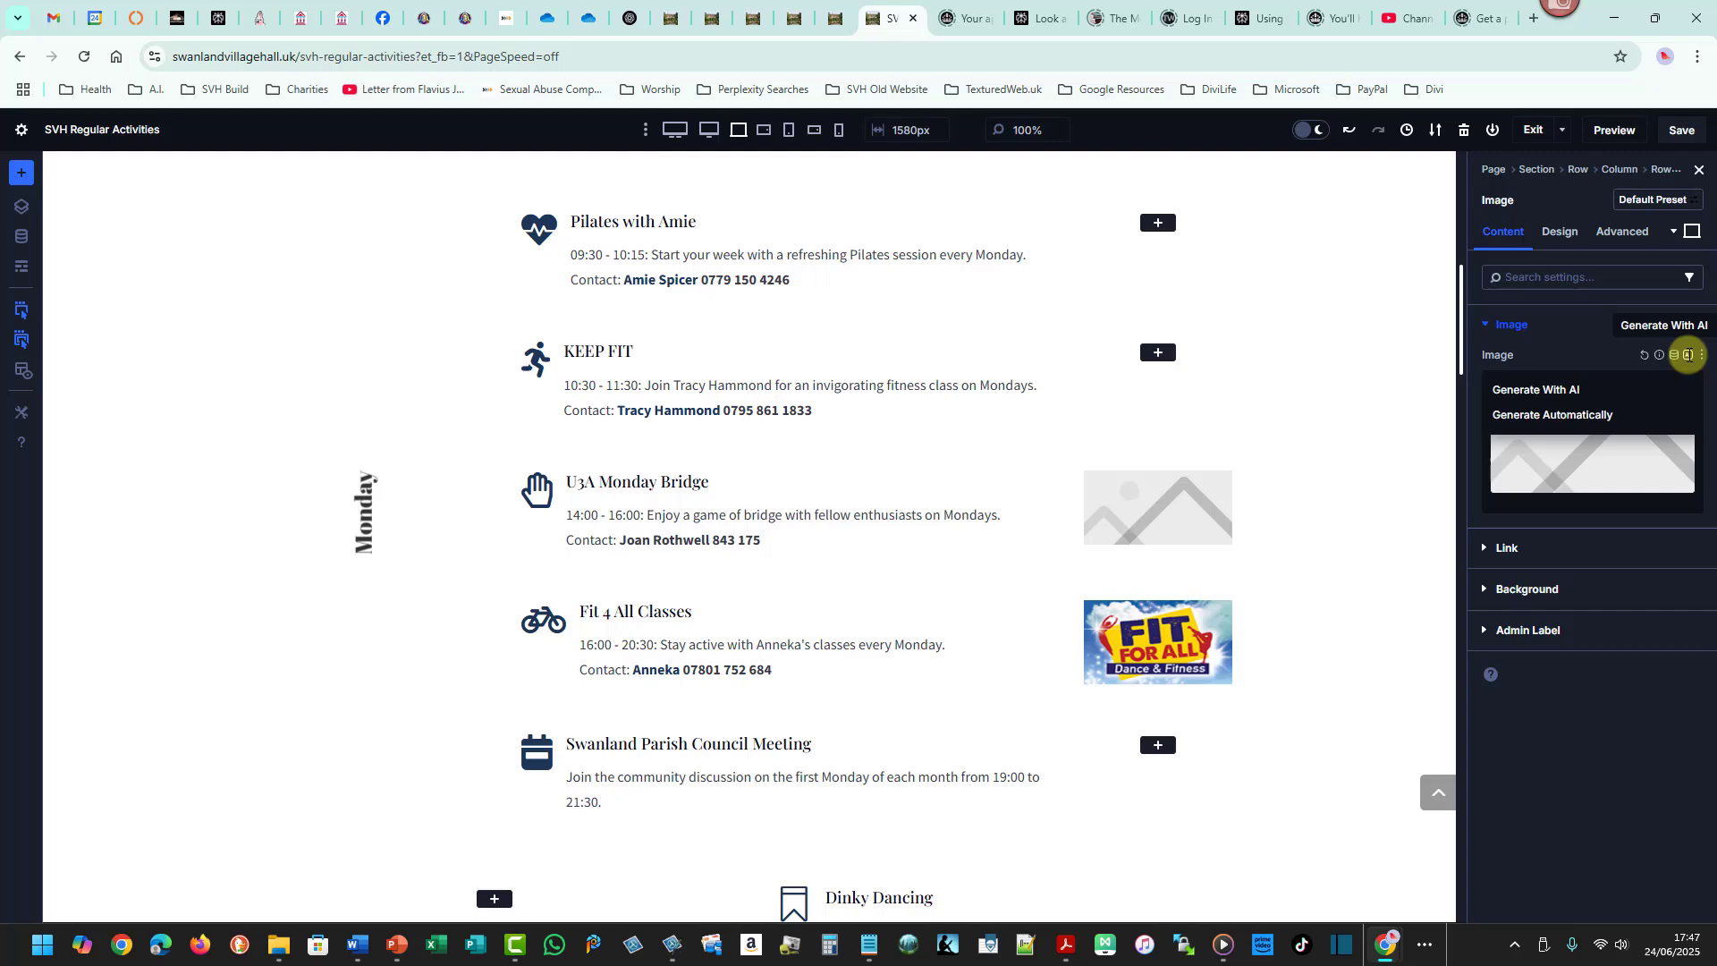
{"action": "left_click", "coordinate": [1539, 390]}
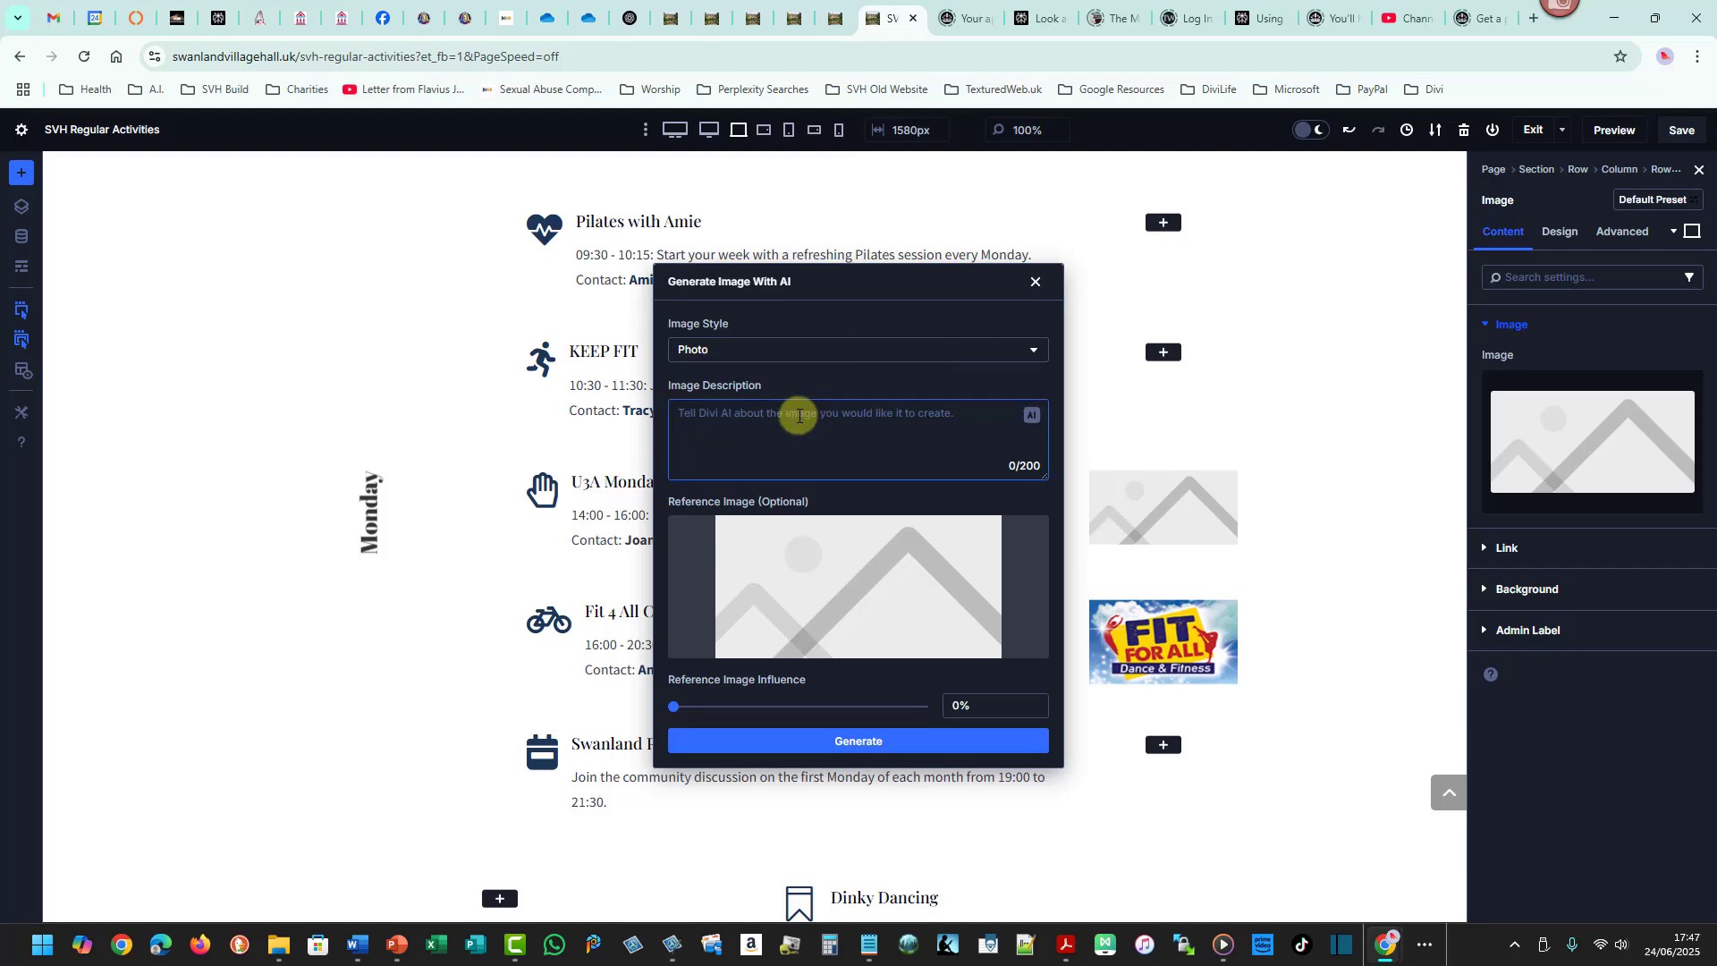
{"action": "type", "text": "Some "}
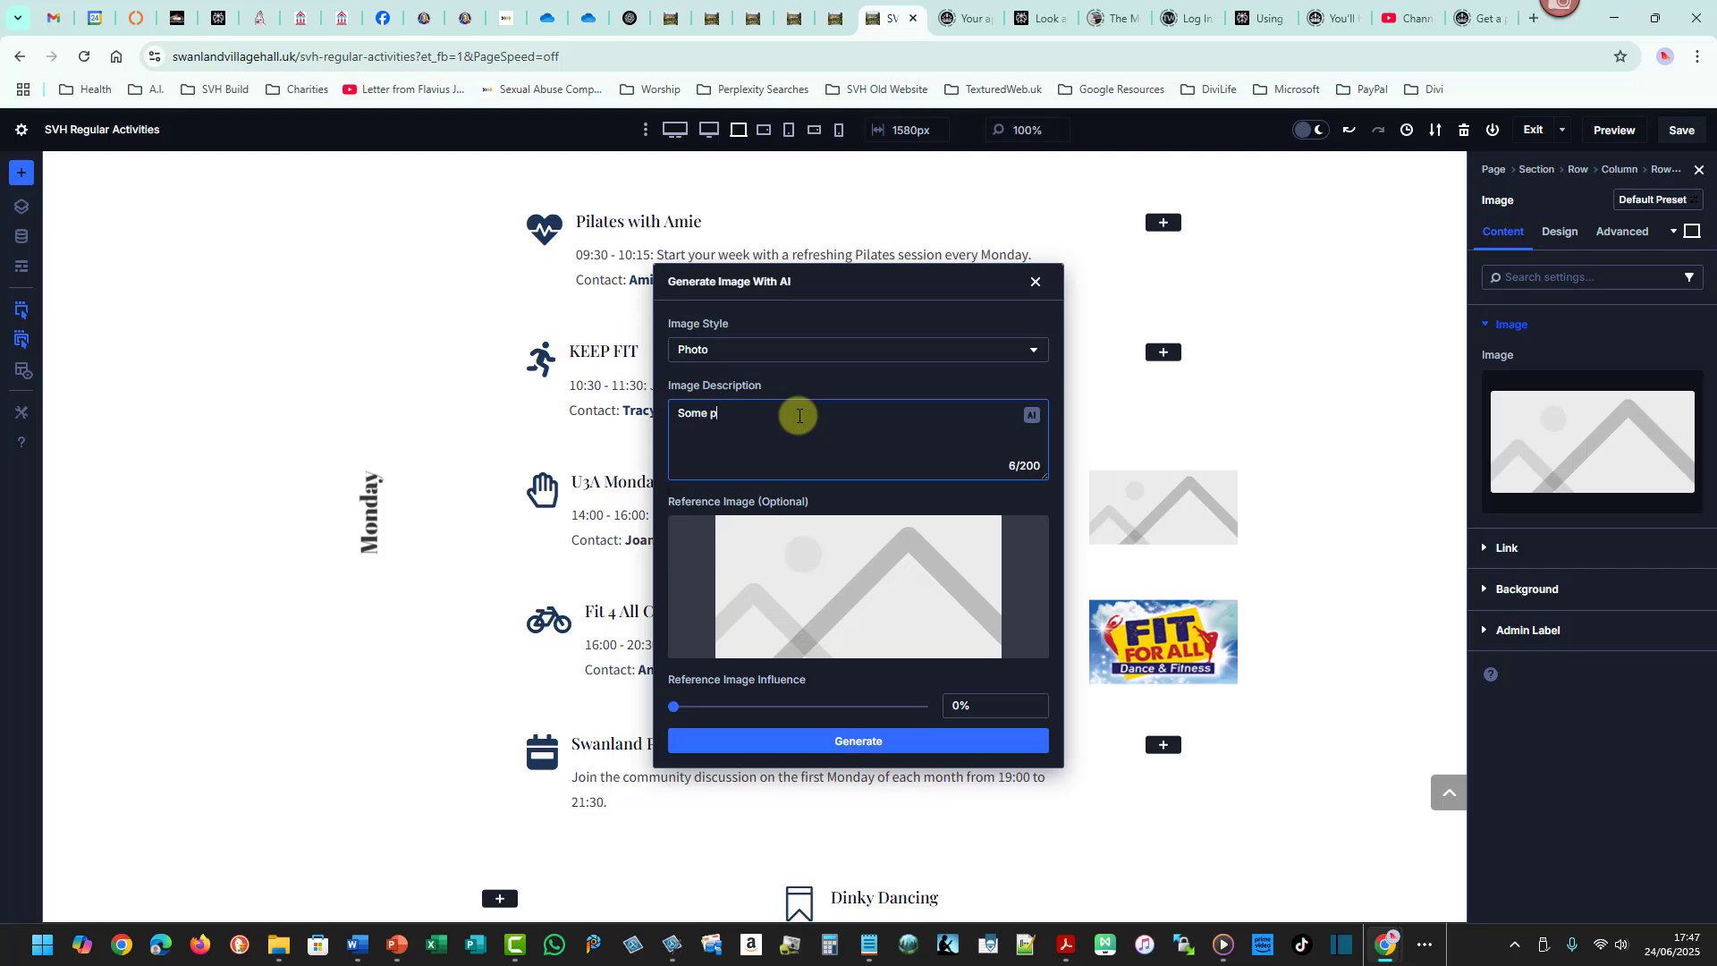
{"action": "type", "text": "Bridge playing cards"}
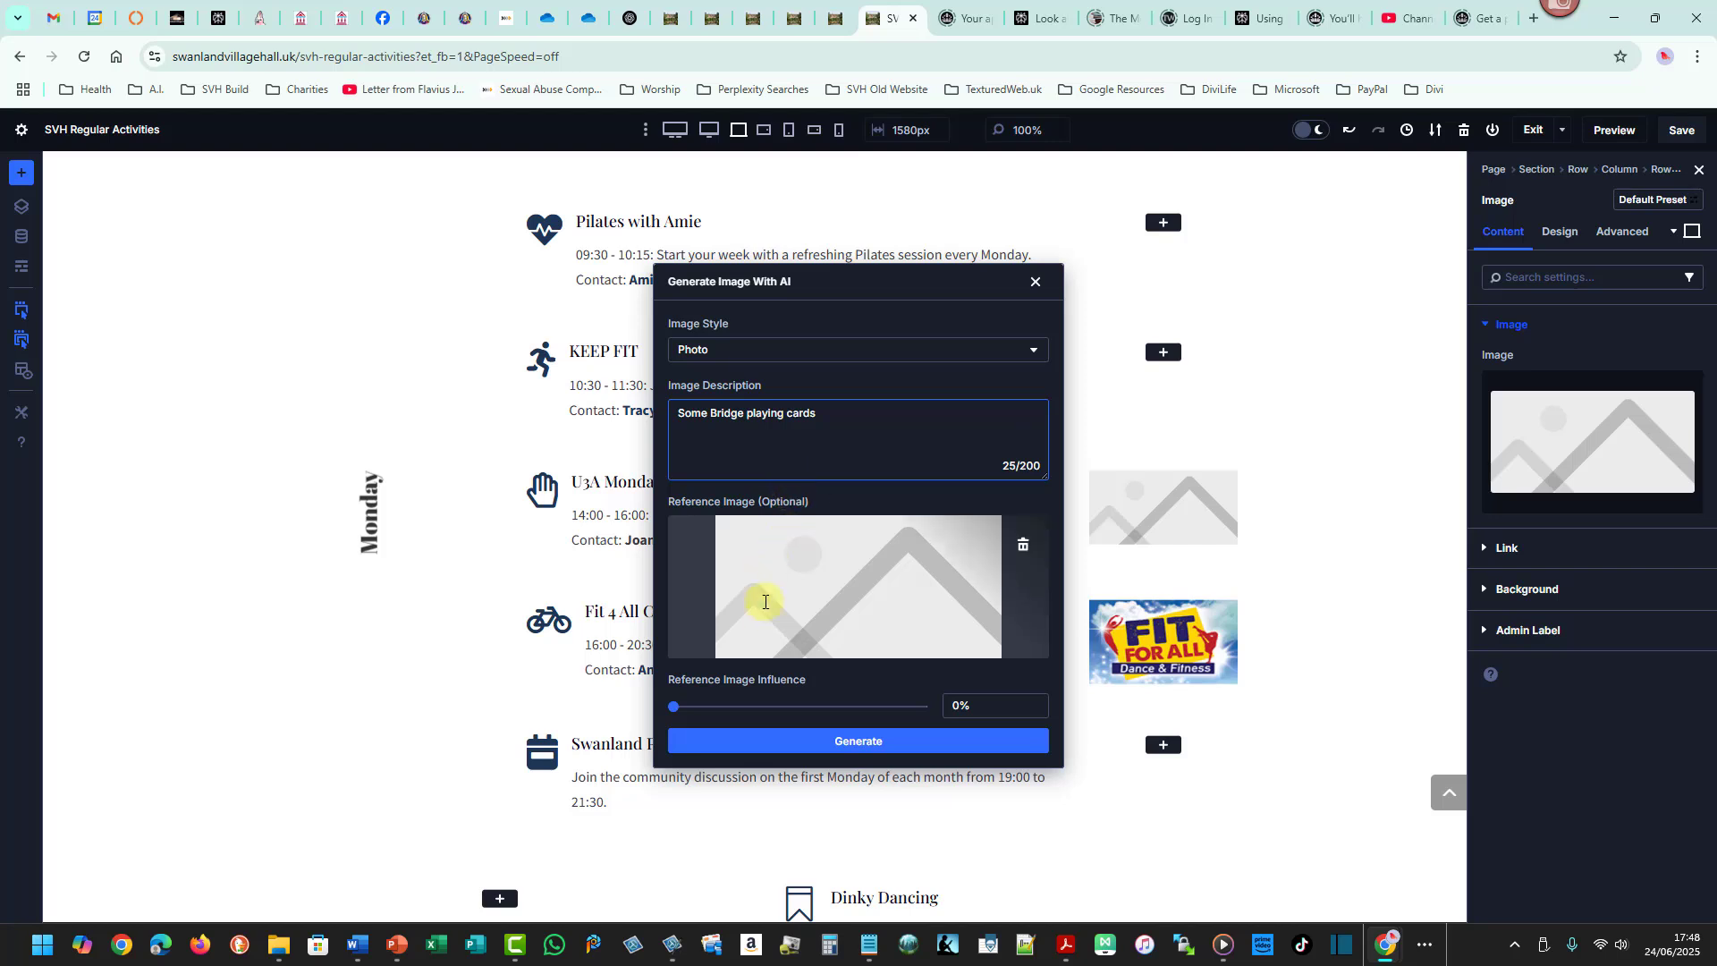
{"action": "left_click", "coordinate": [874, 743]}
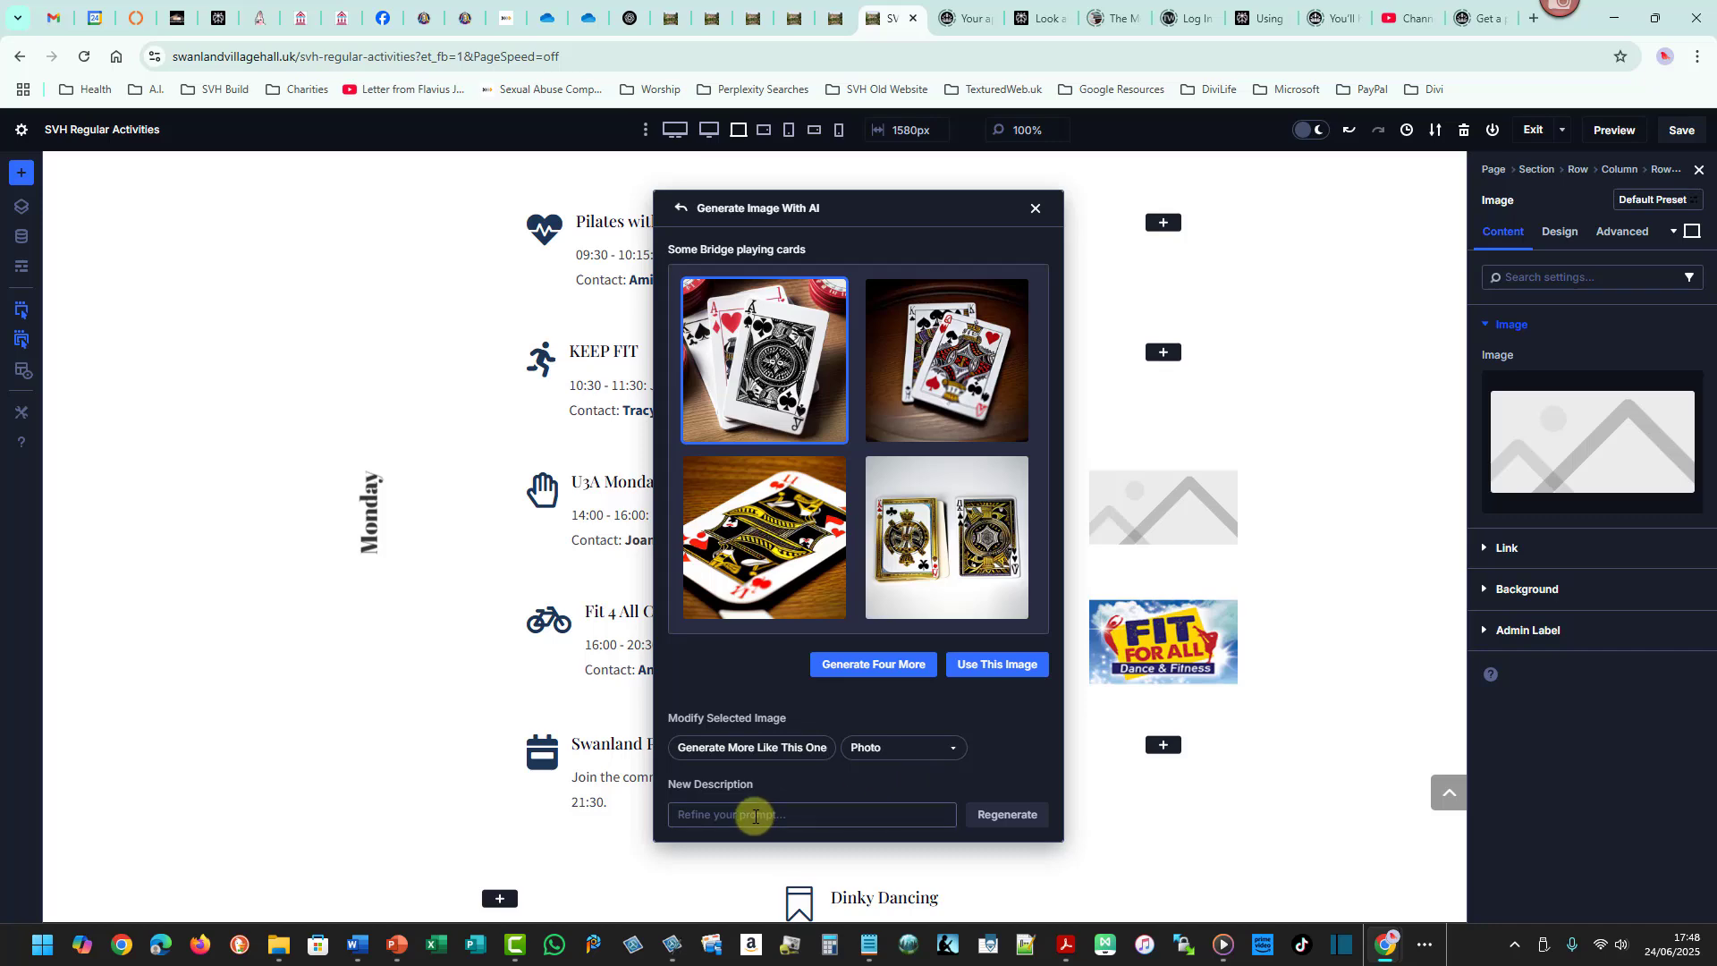
- Pick the second generated playing-card image and use it in the U3A Monday Bridge module
{"action": "left_click", "coordinate": [958, 752]}
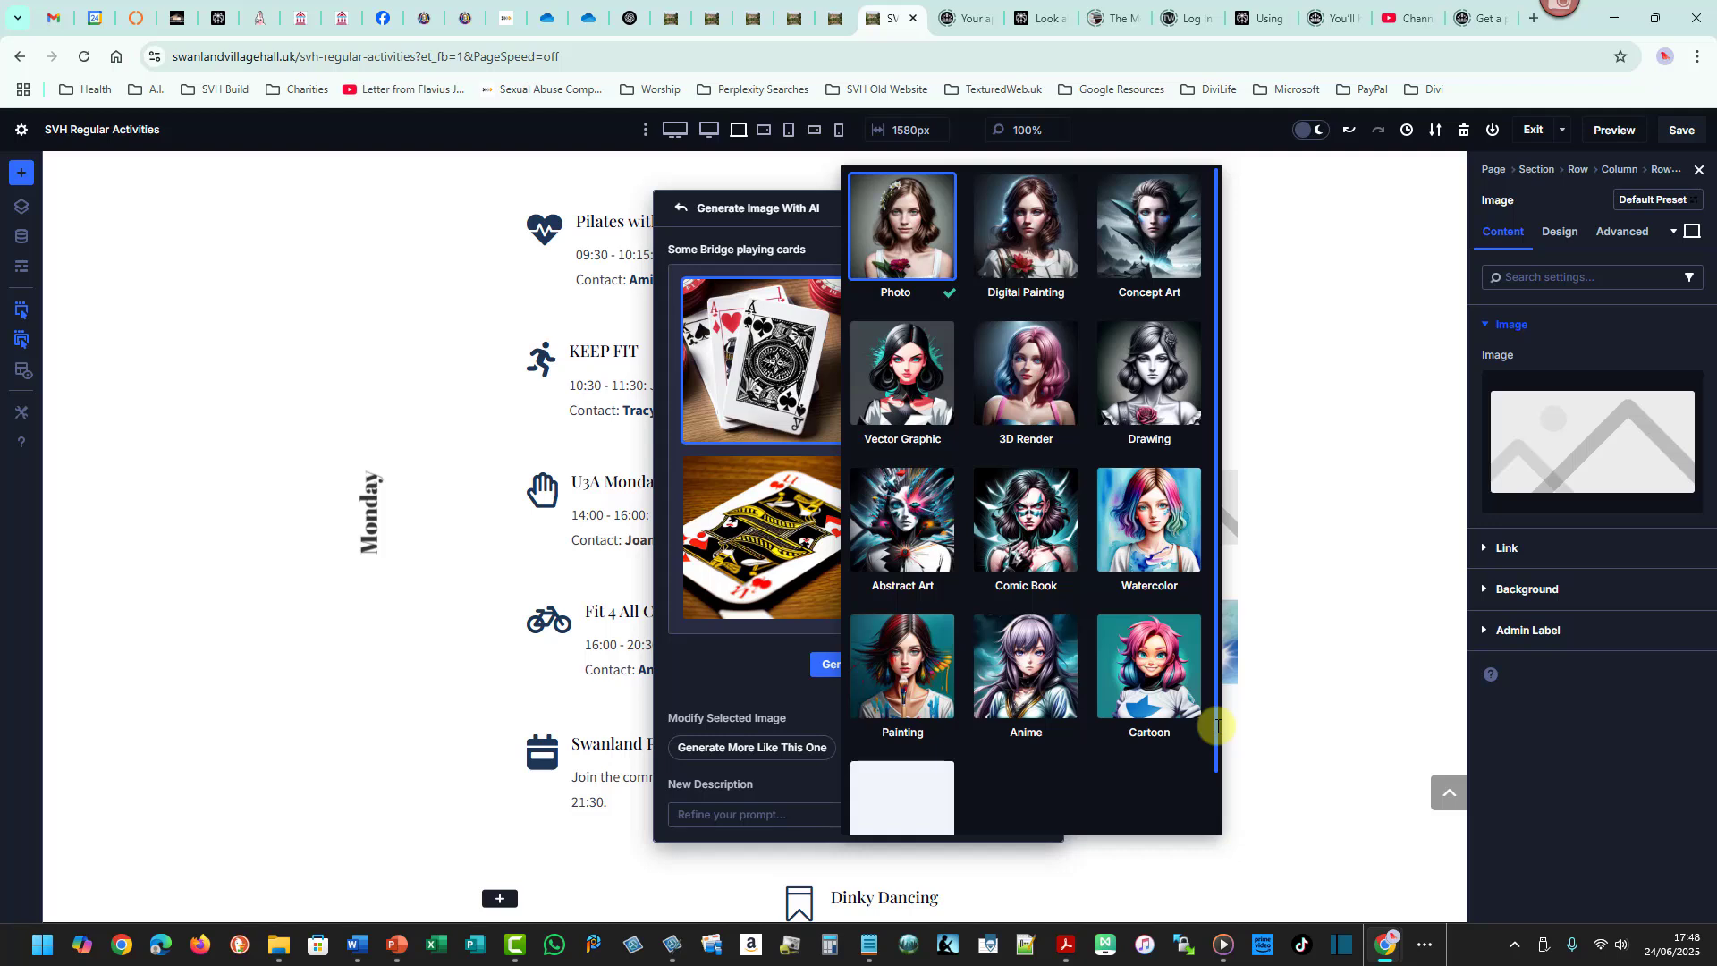
{"action": "left_click_drag", "start_coordinate": [1216, 726], "coordinate": [1211, 652]}
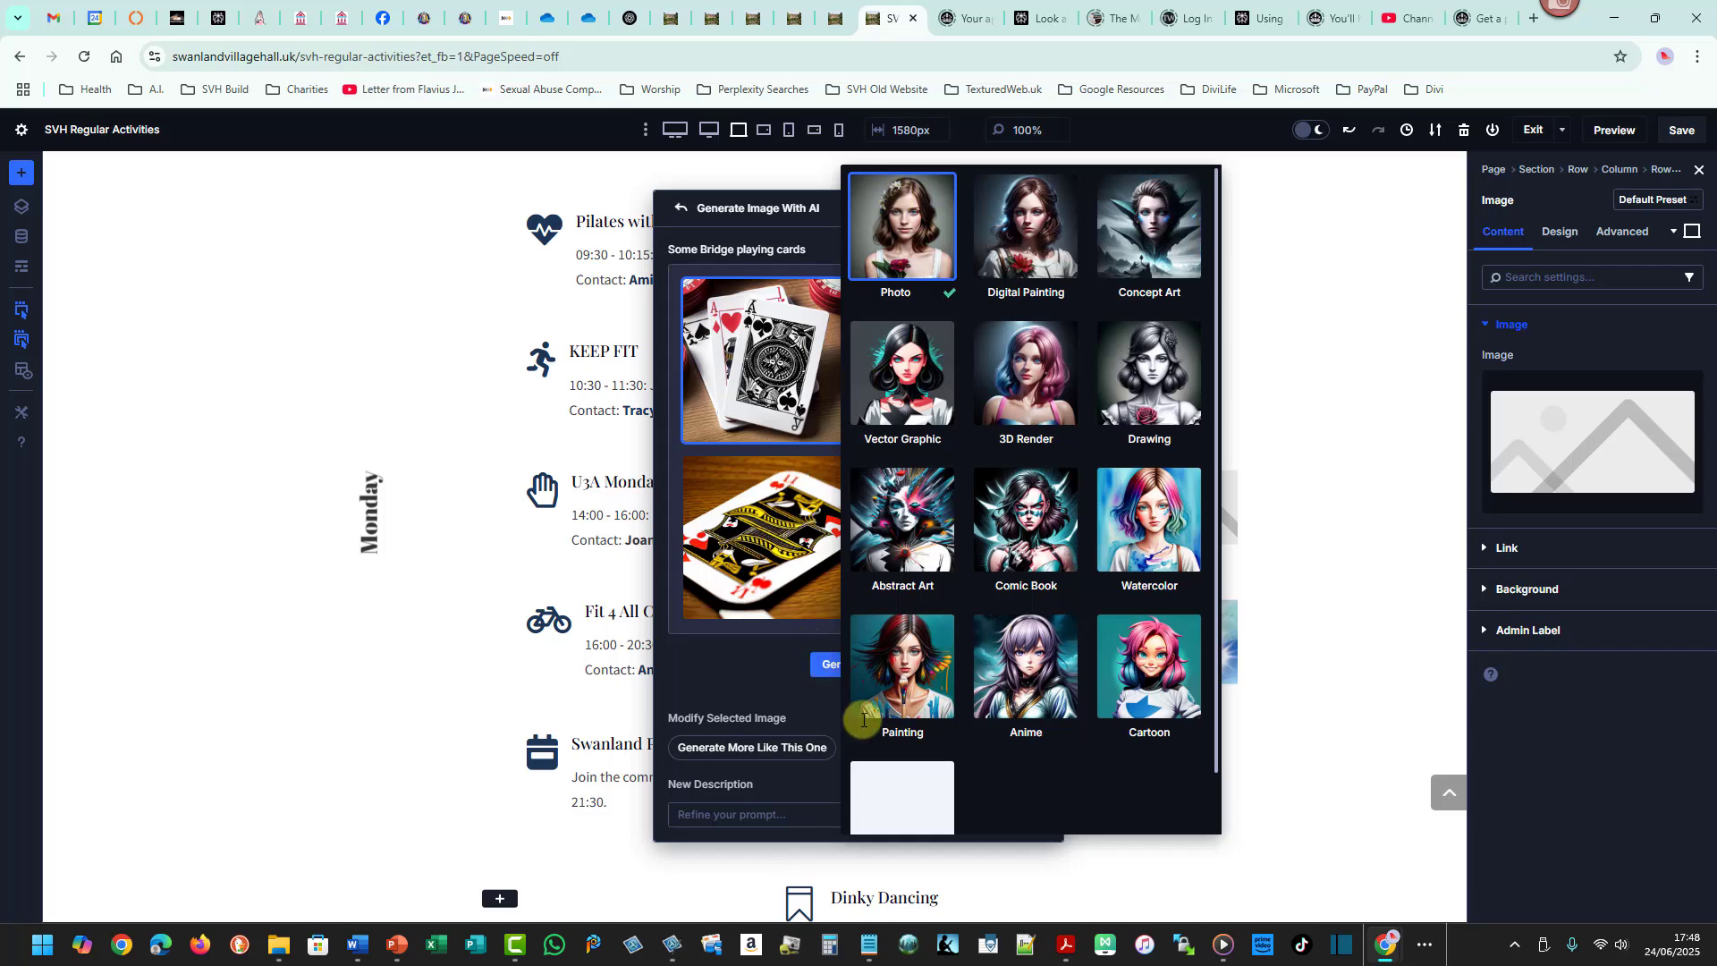
{"action": "left_click", "coordinate": [947, 758]}
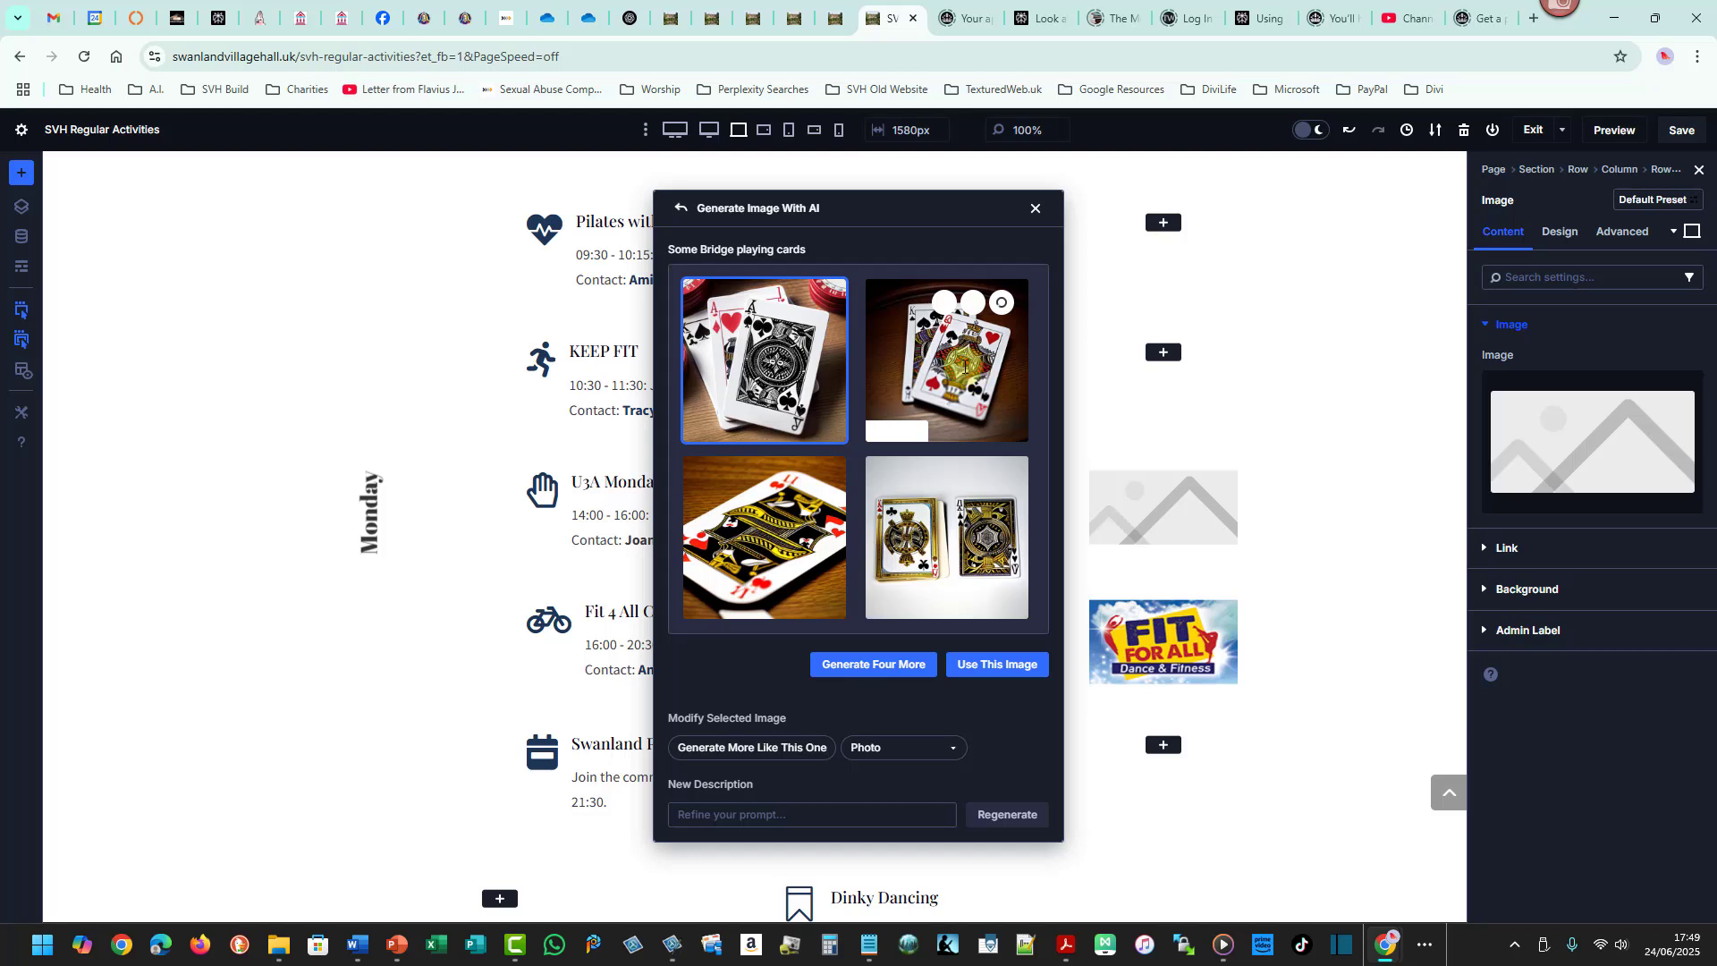
{"action": "left_click", "coordinate": [965, 366]}
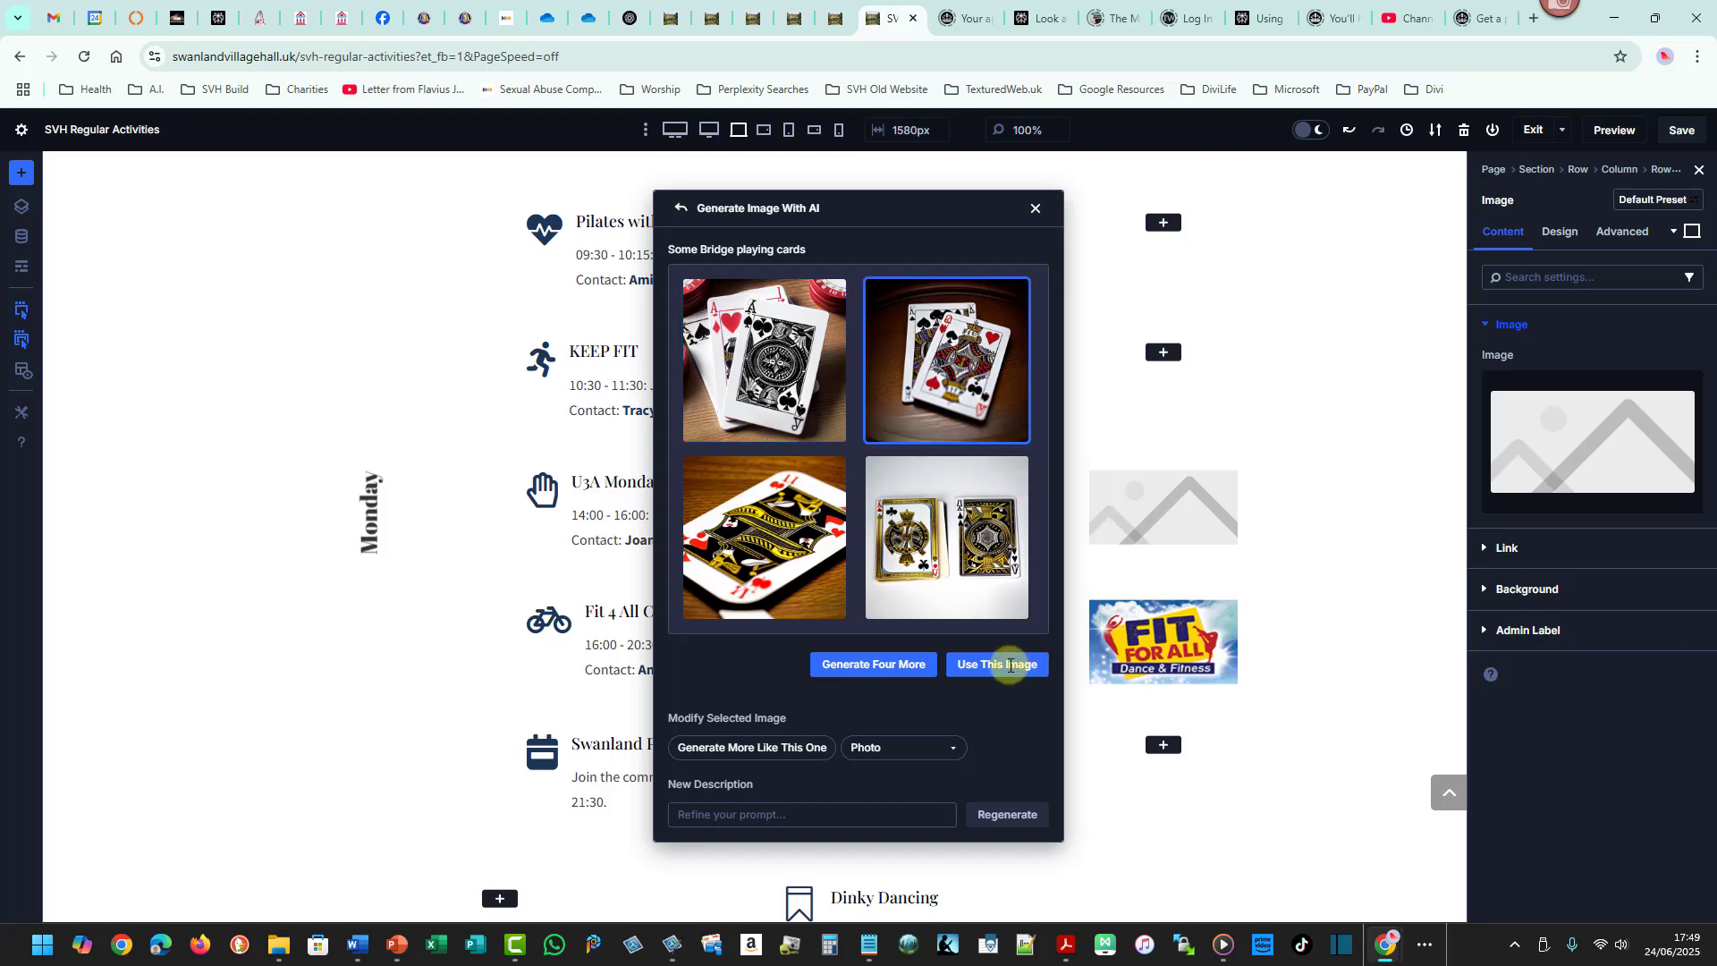
{"action": "left_click", "coordinate": [1010, 665]}
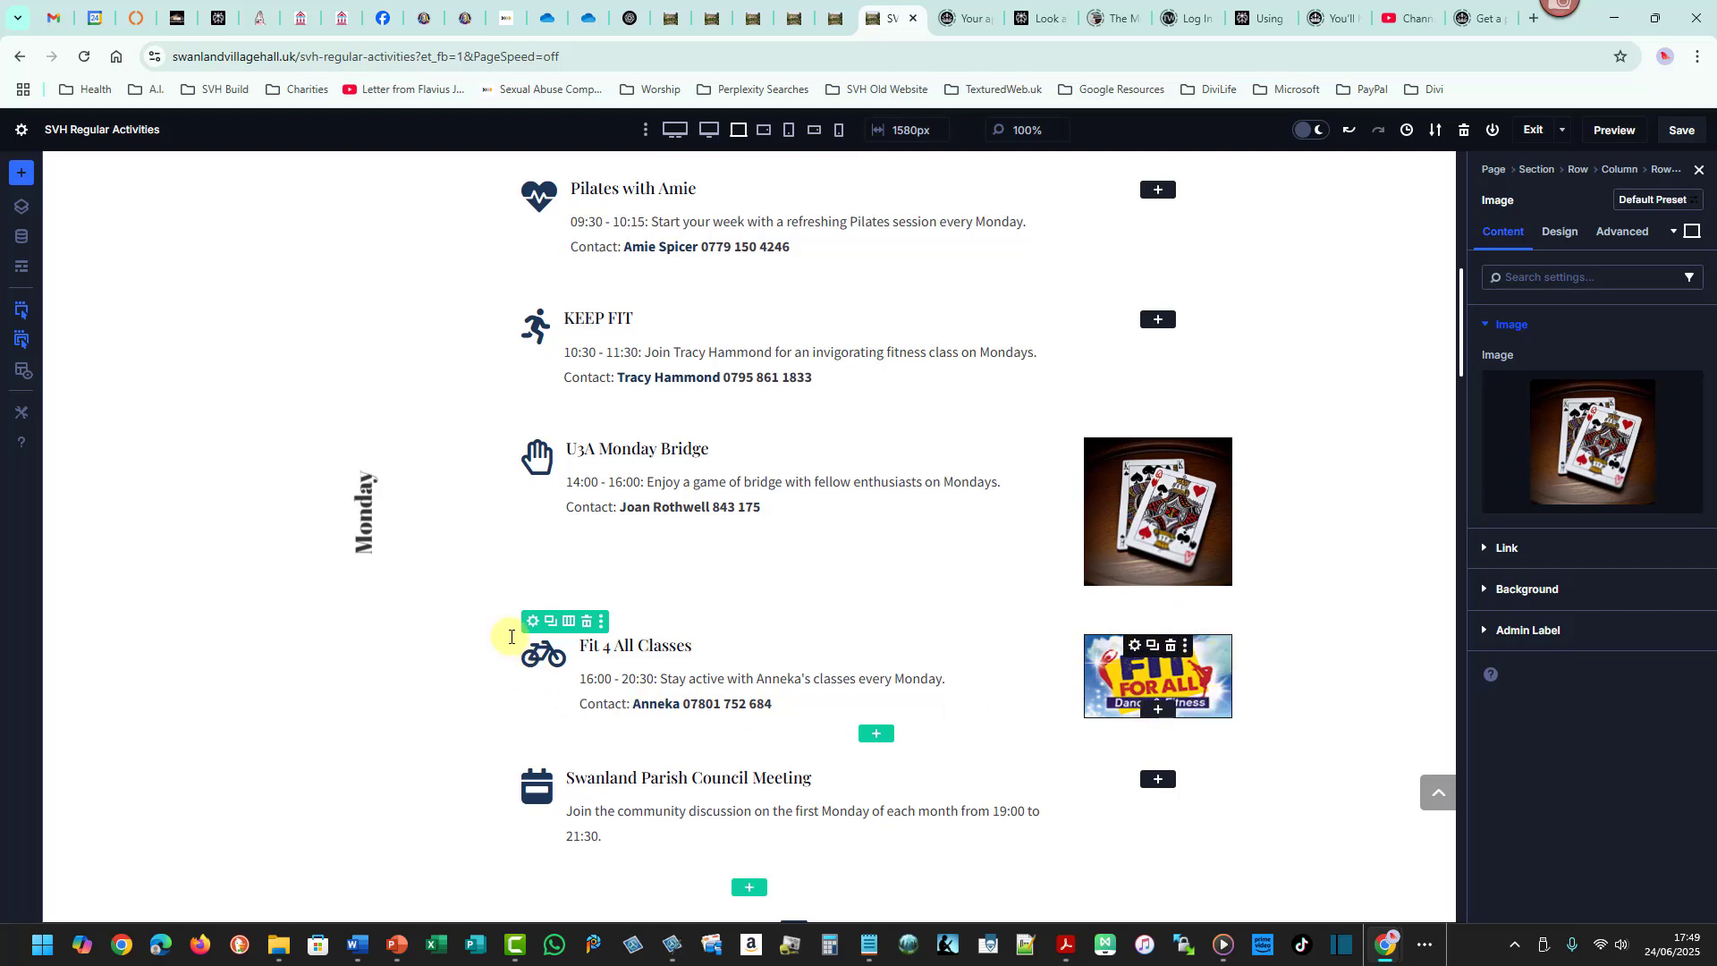
{"action": "left_click_drag", "start_coordinate": [510, 637], "coordinate": [1239, 726]}
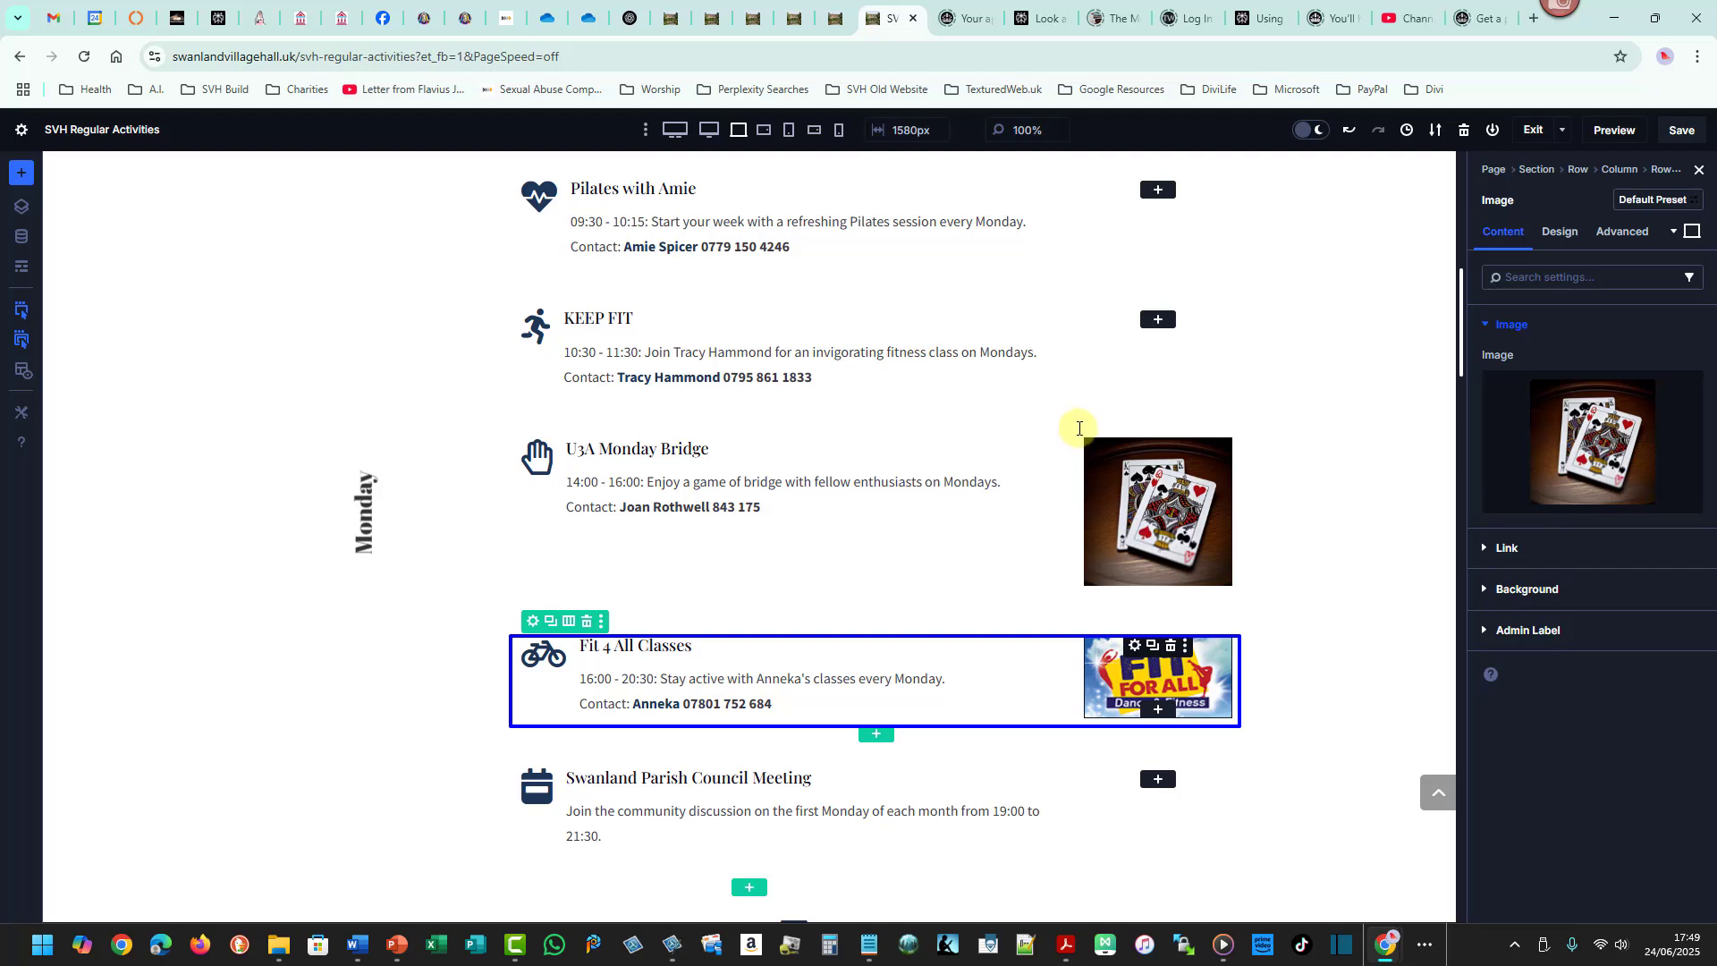
{"action": "left_click_drag", "start_coordinate": [1079, 429], "coordinate": [1193, 616]}
{"action": "left_click_drag", "start_coordinate": [565, 526], "coordinate": [1062, 615]}
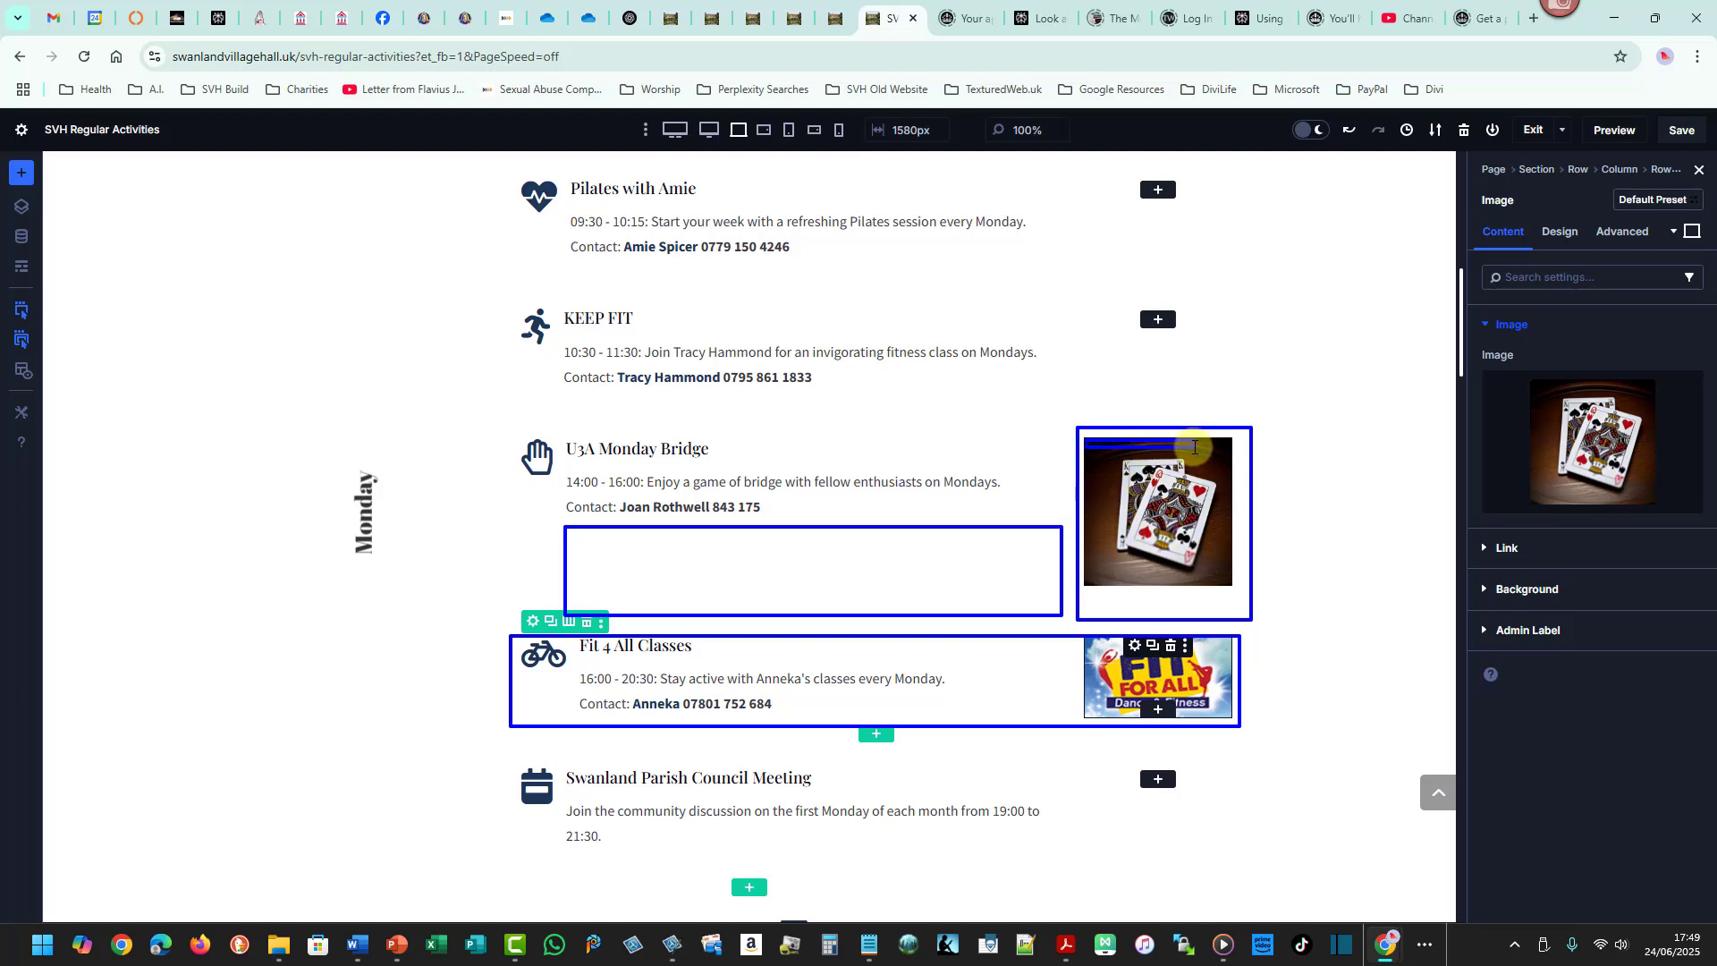
{"action": "mouse_move", "coordinate": [1096, 524]}
{"action": "left_mouse_down"}
{"action": "mouse_move", "coordinate": [1153, 530]}
{"action": "mouse_move", "coordinate": [1228, 574]}
{"action": "left_mouse_up"}
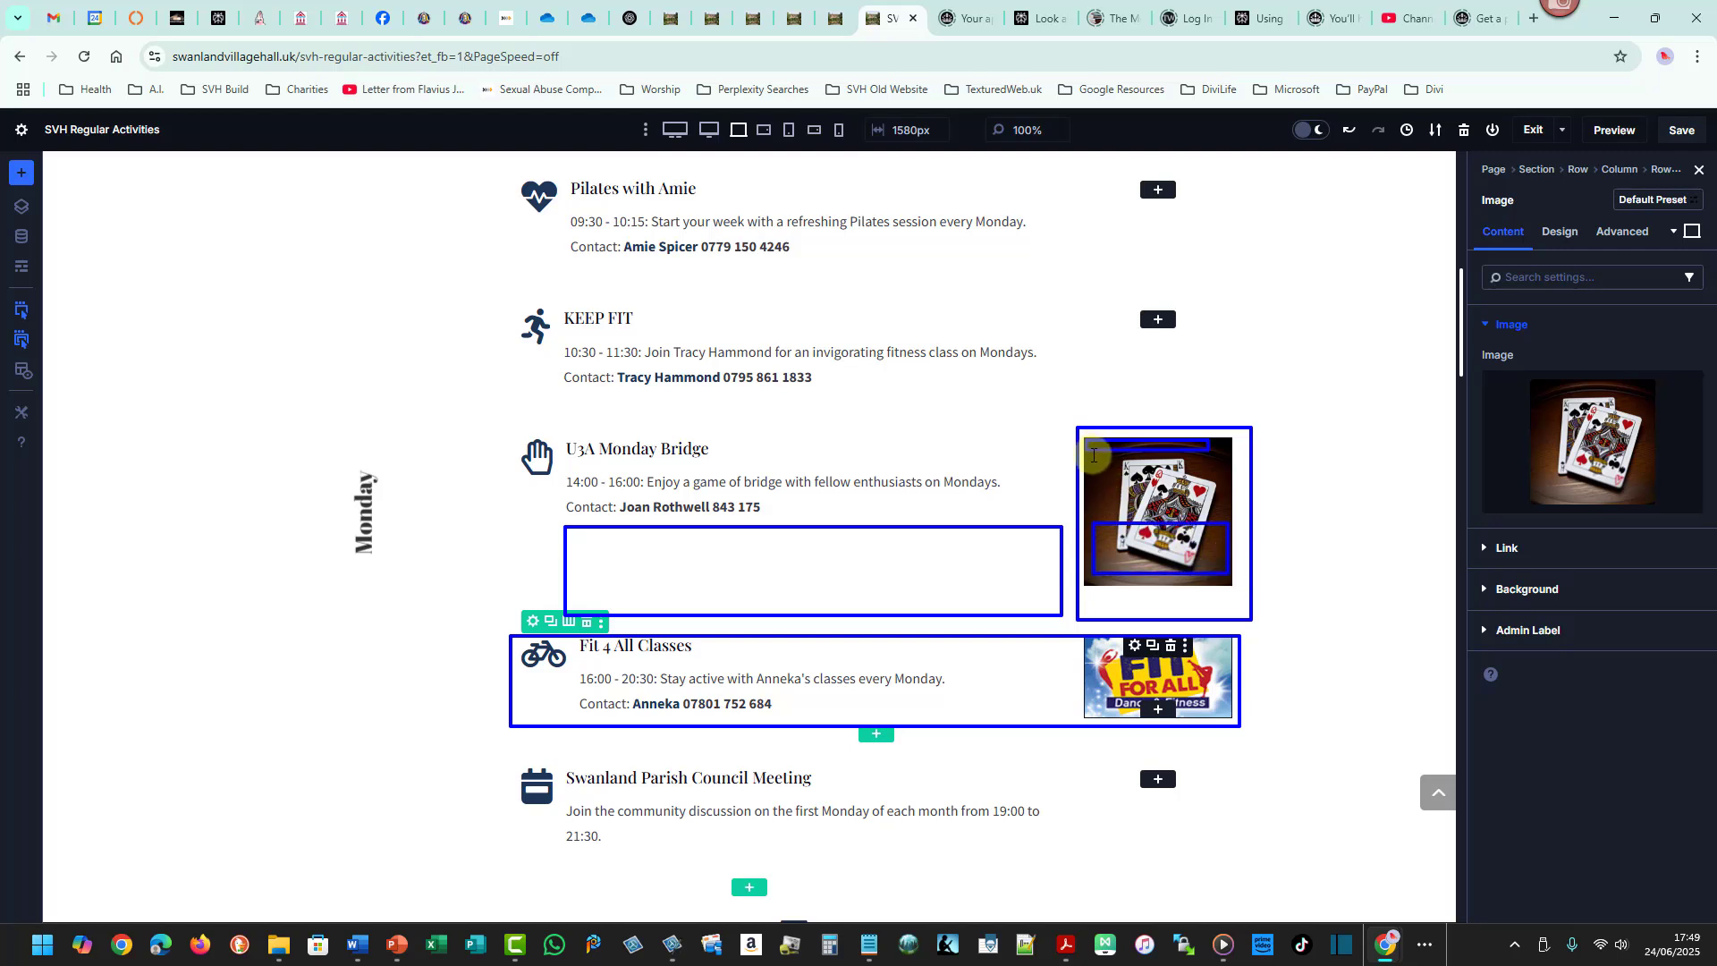
{"action": "left_click_drag", "start_coordinate": [1093, 455], "coordinate": [1224, 510]}
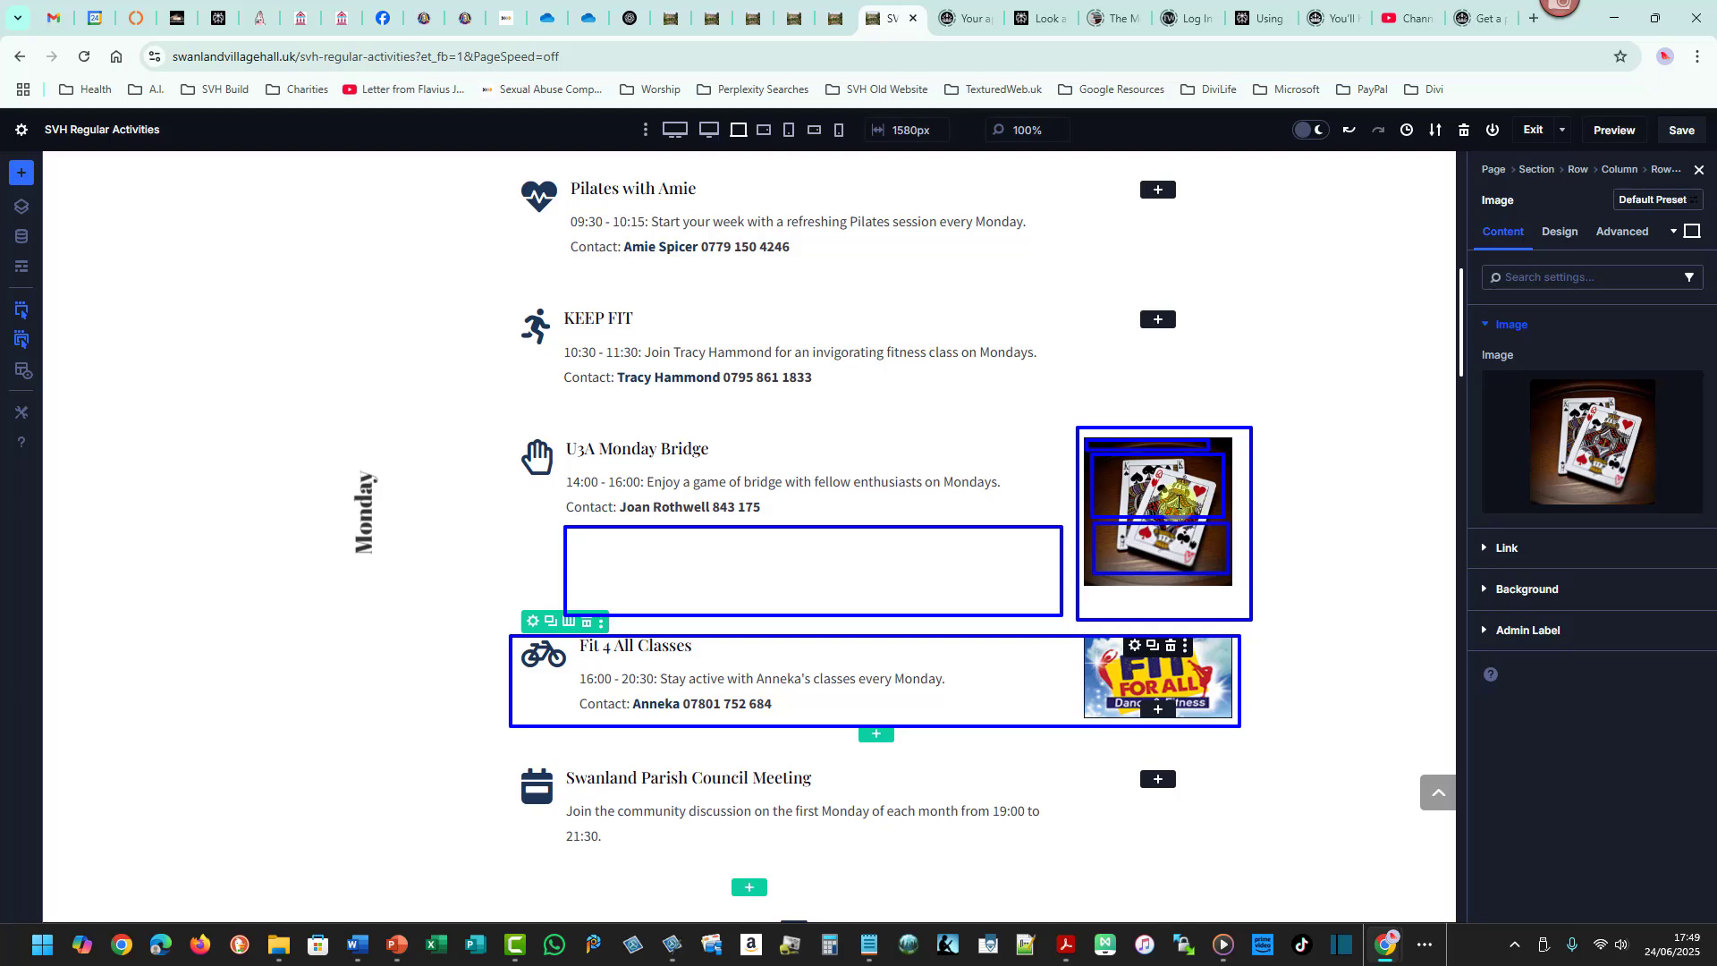
{"action": "key", "text": "Escape"}
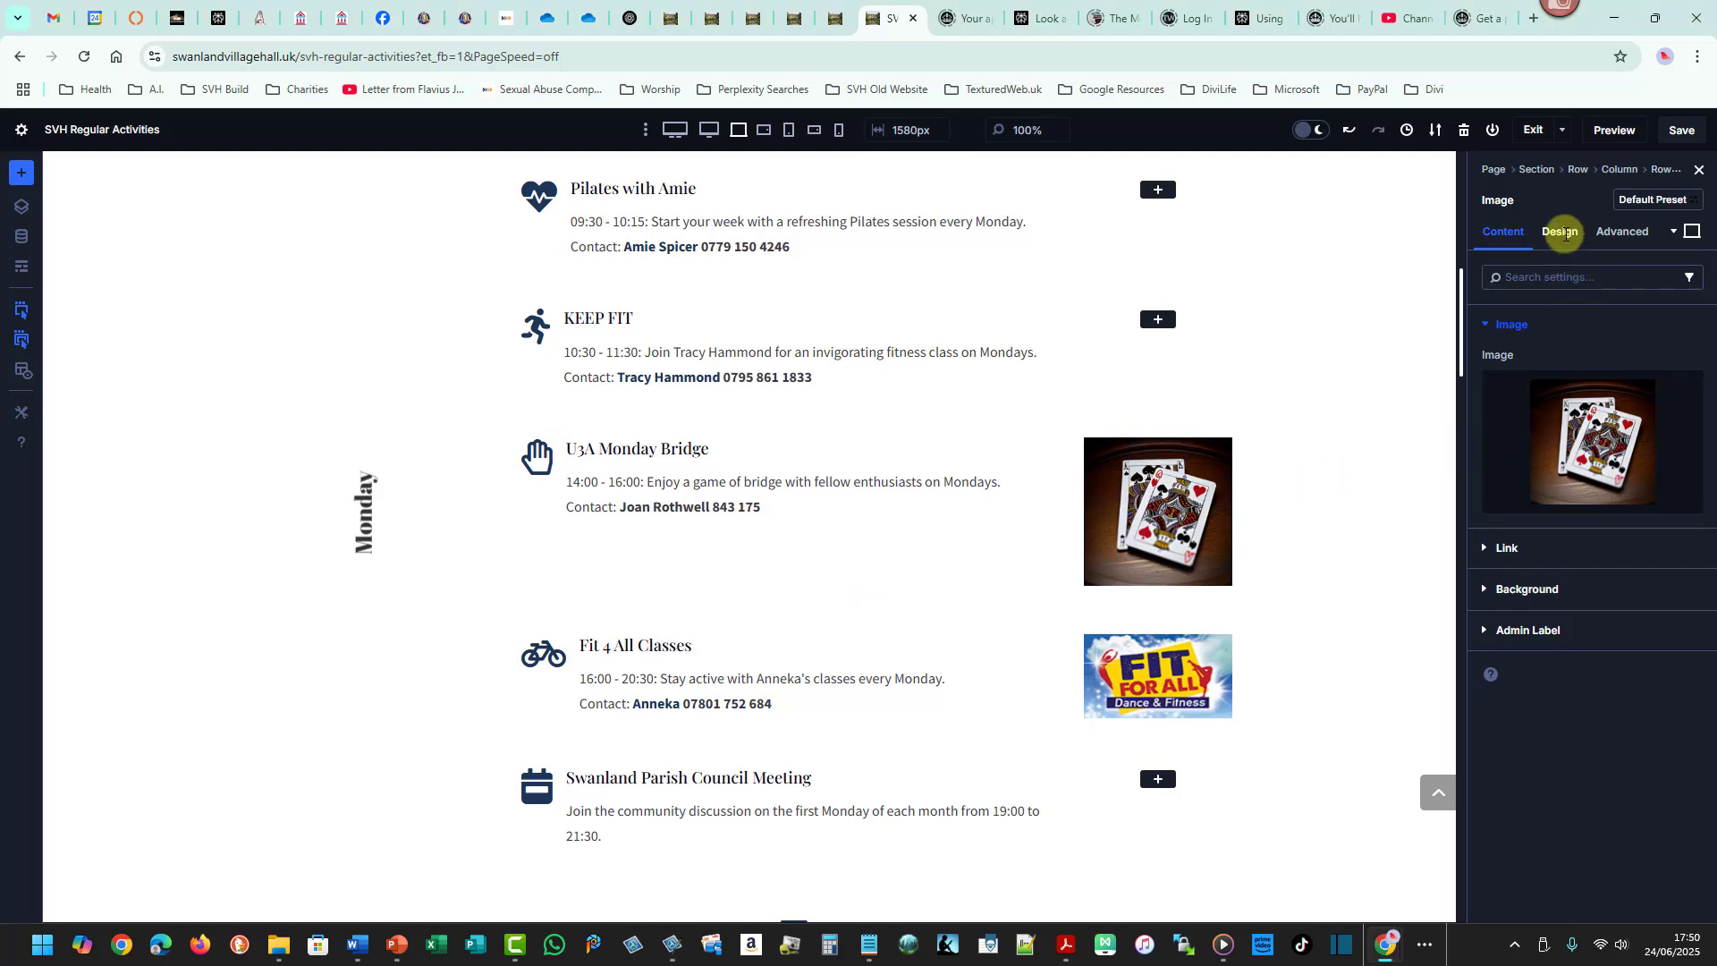
- Copy the bridge image's attributes and paste its image design attributes onto the Fit 4 All image
{"action": "left_click", "coordinate": [1563, 233]}
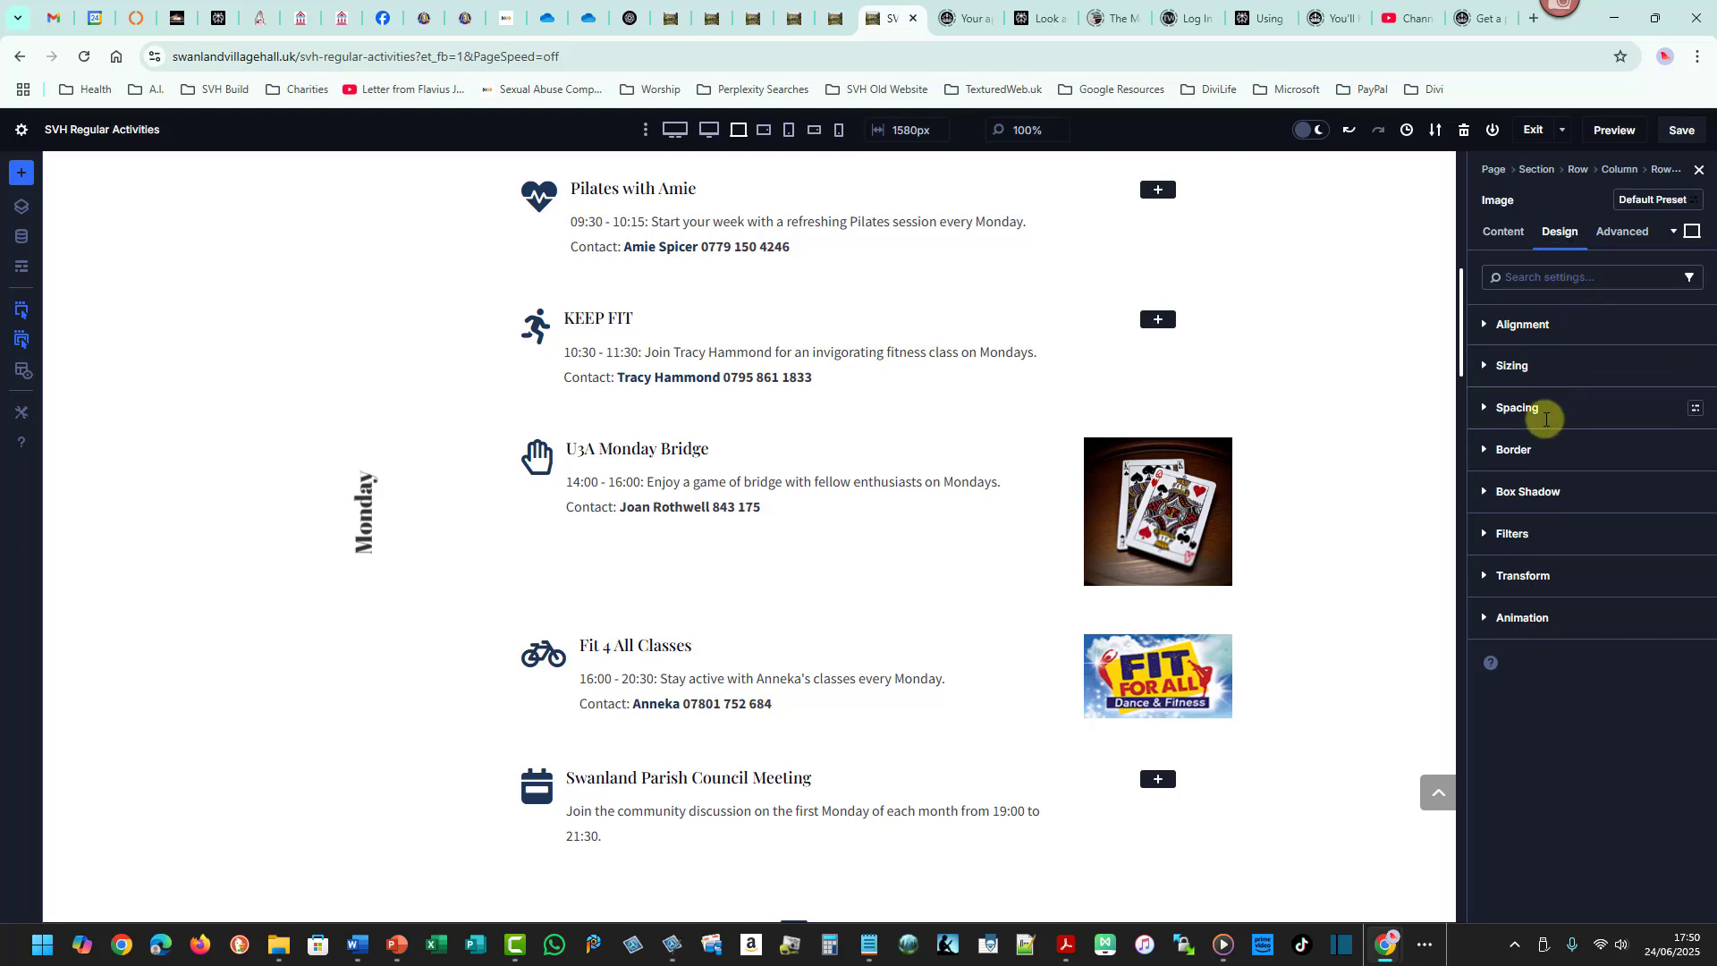
{"action": "left_click", "coordinate": [1513, 449]}
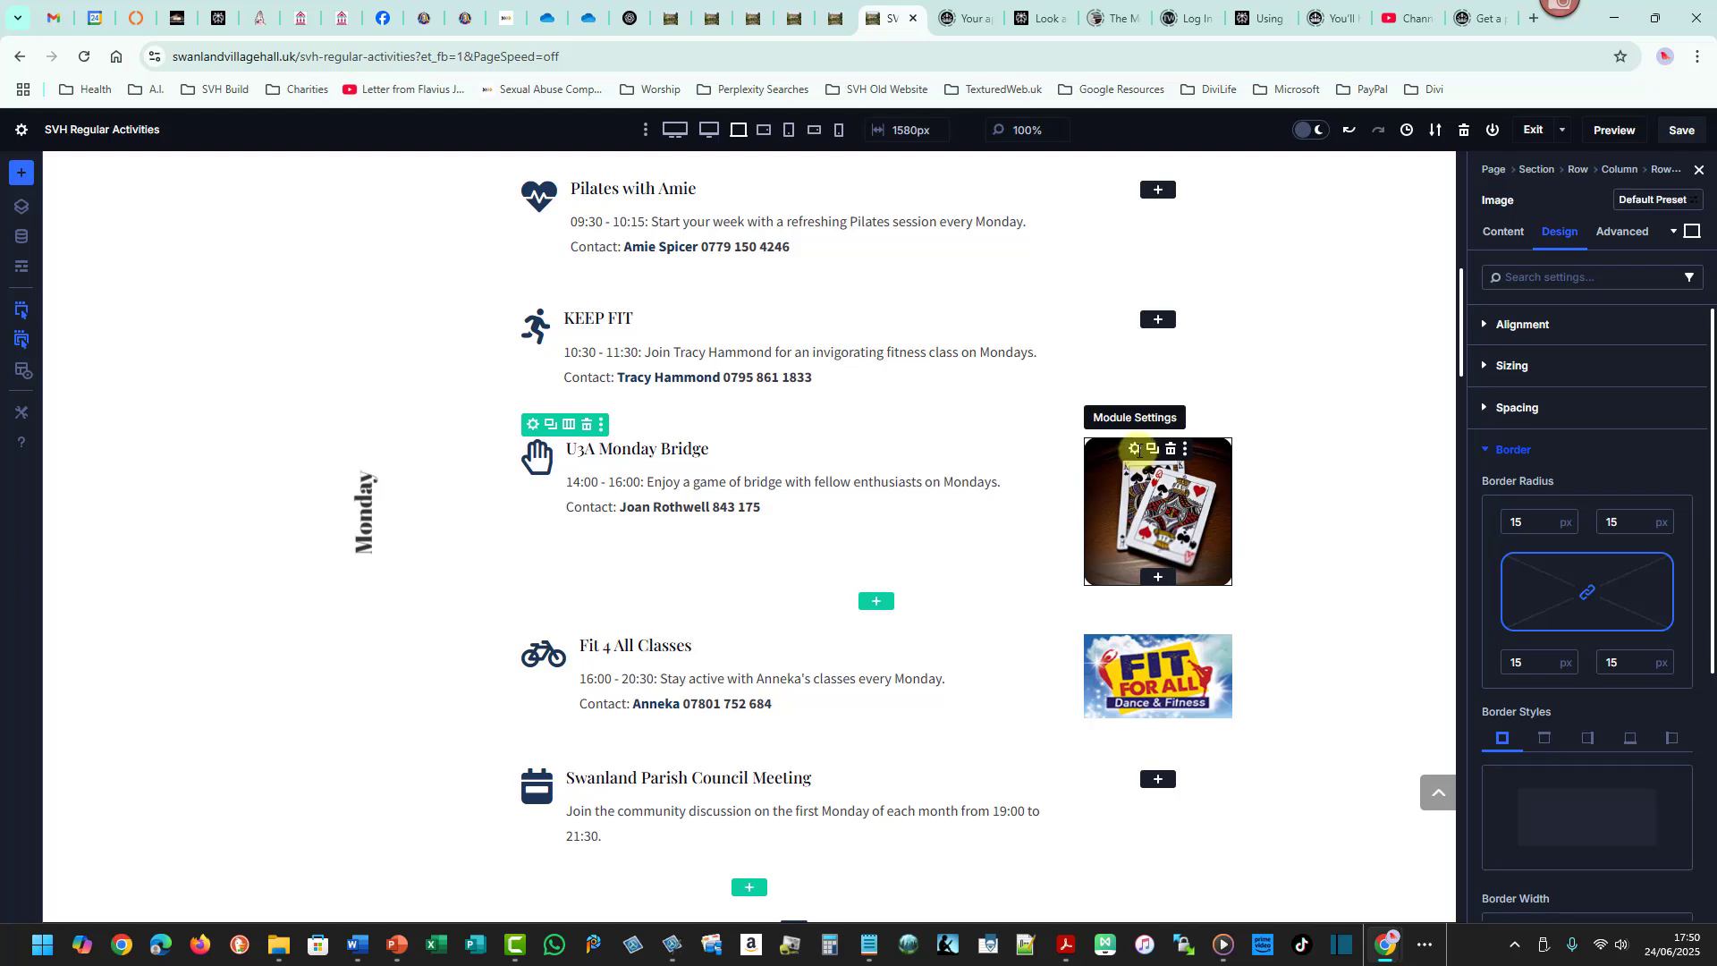
{"action": "right_click", "coordinate": [1137, 450]}
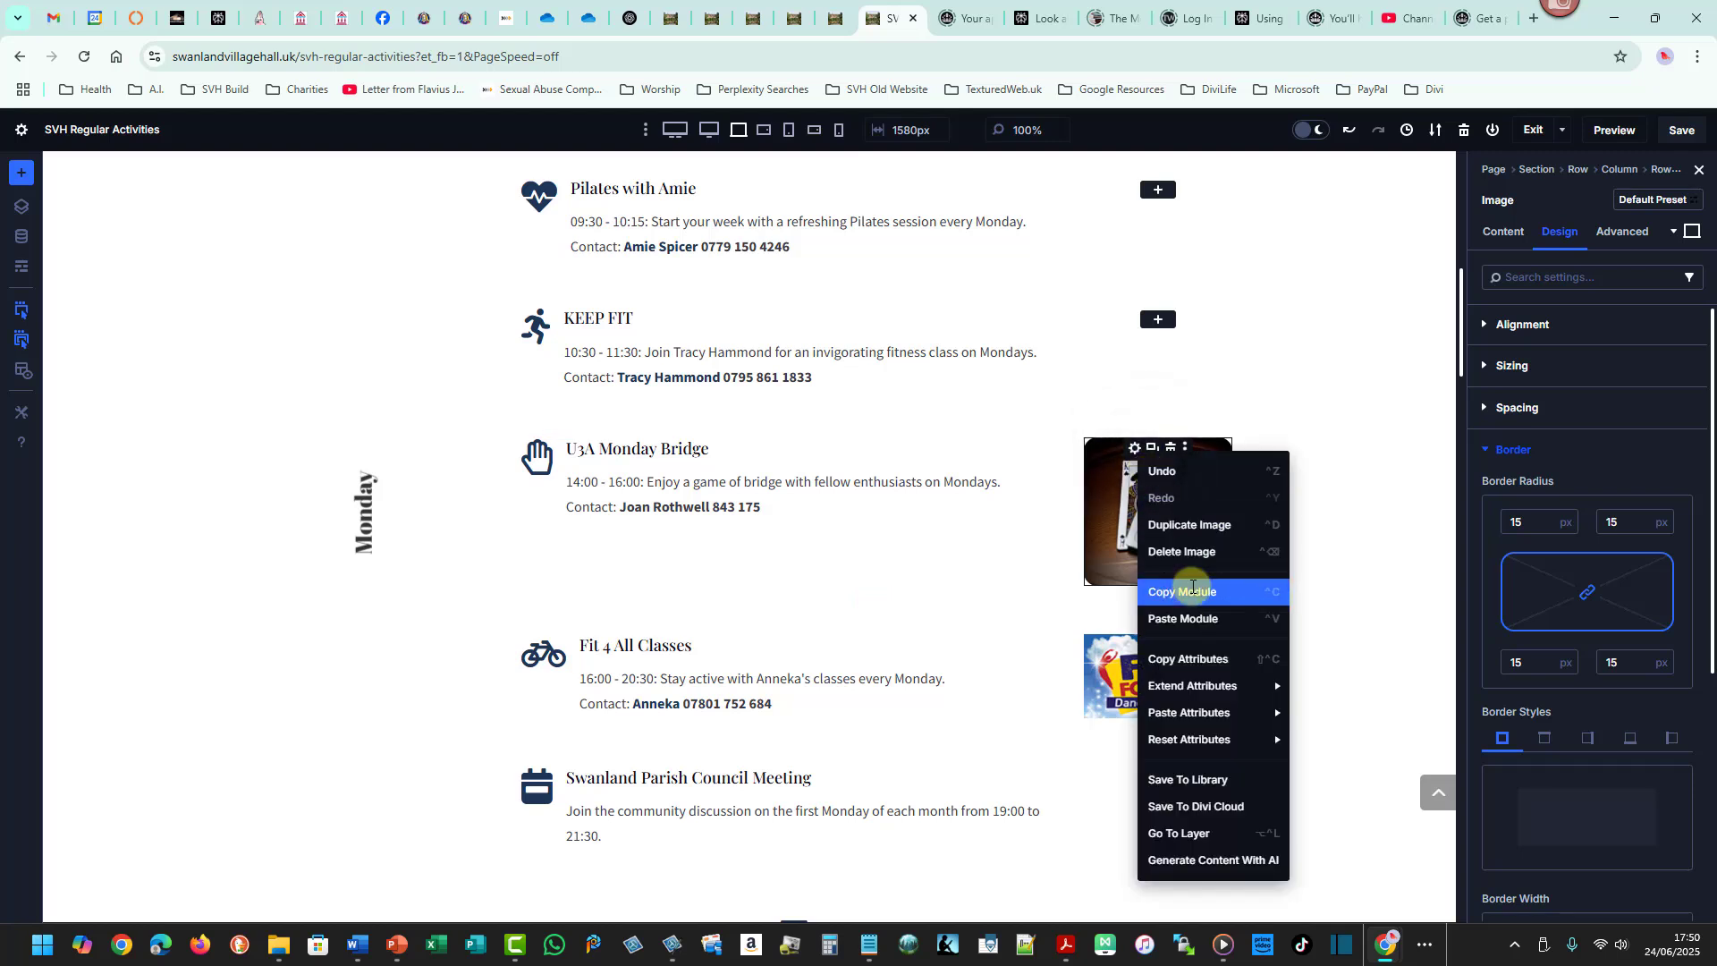
{"action": "left_click", "coordinate": [1199, 658]}
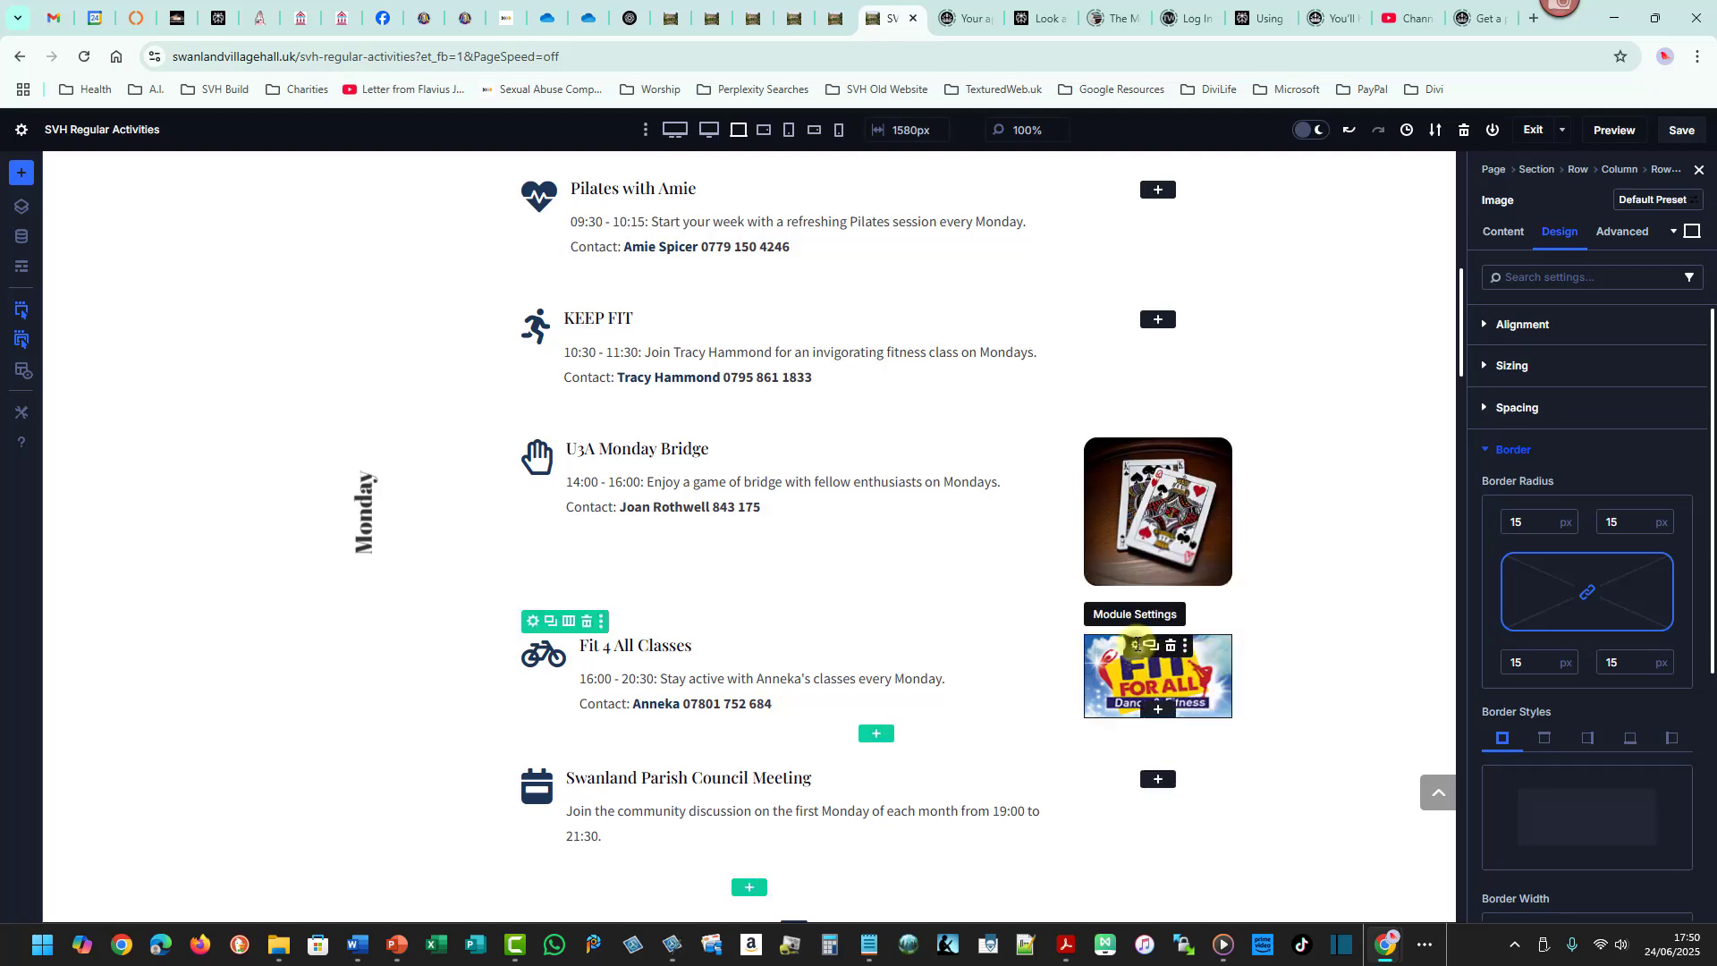
{"action": "right_click", "coordinate": [1137, 644]}
{"action": "mouse_move", "coordinate": [1216, 483]}
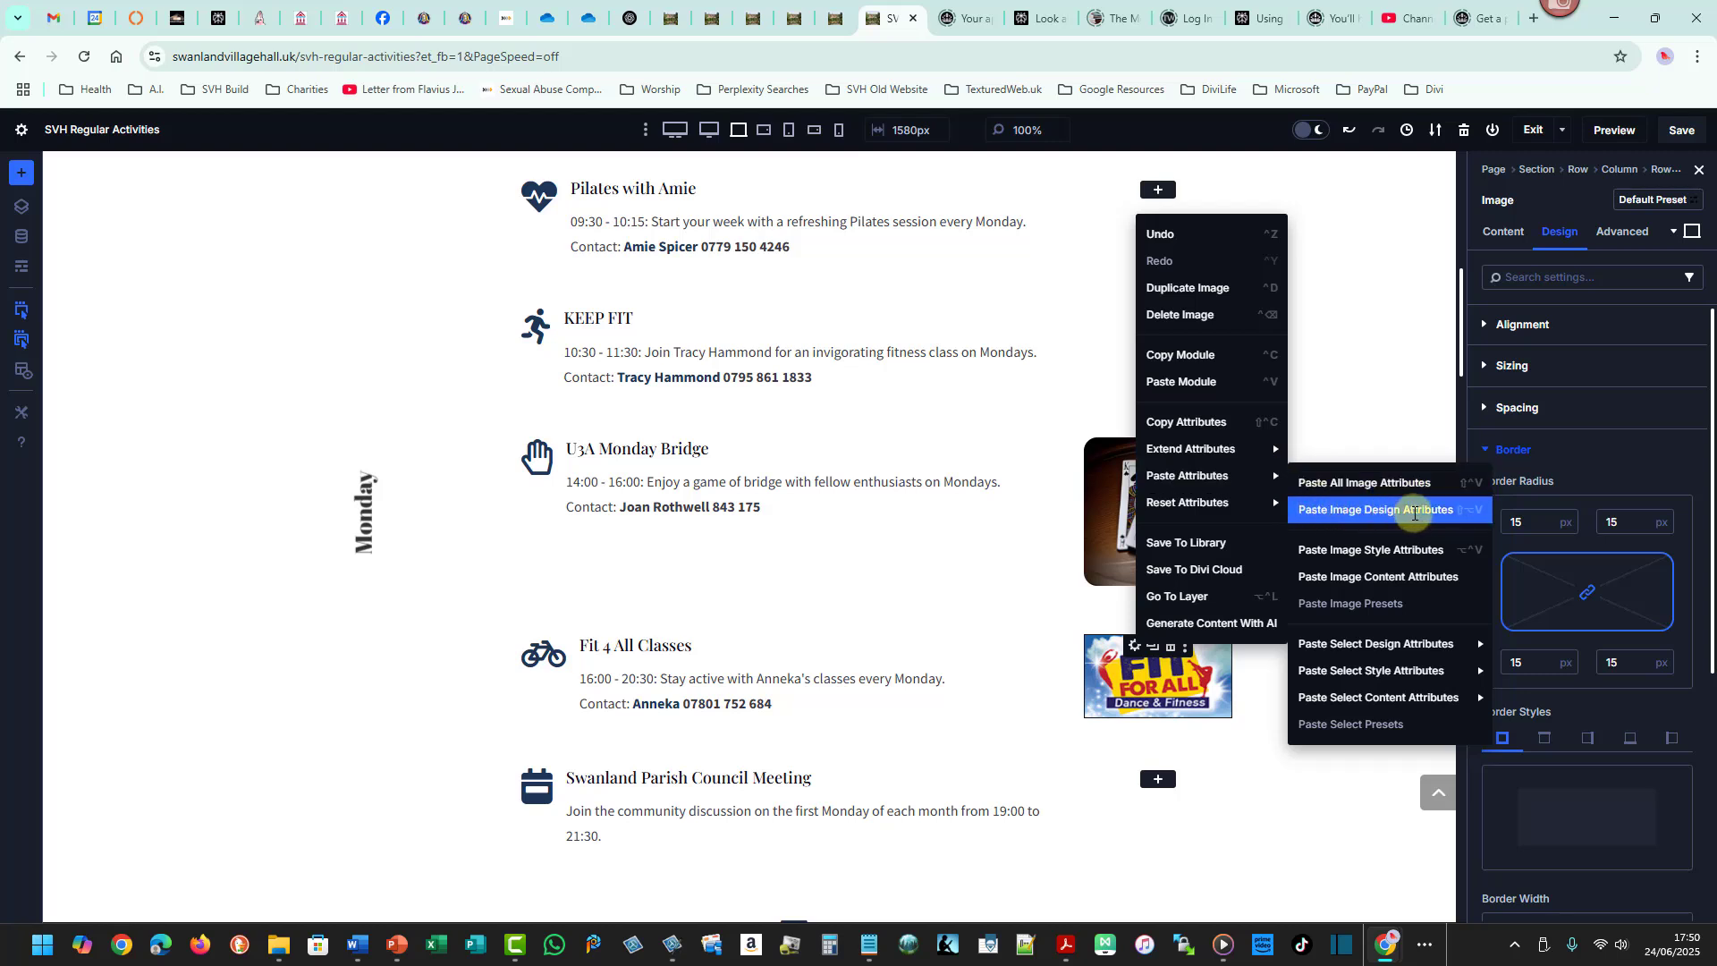
{"action": "left_click", "coordinate": [1410, 510]}
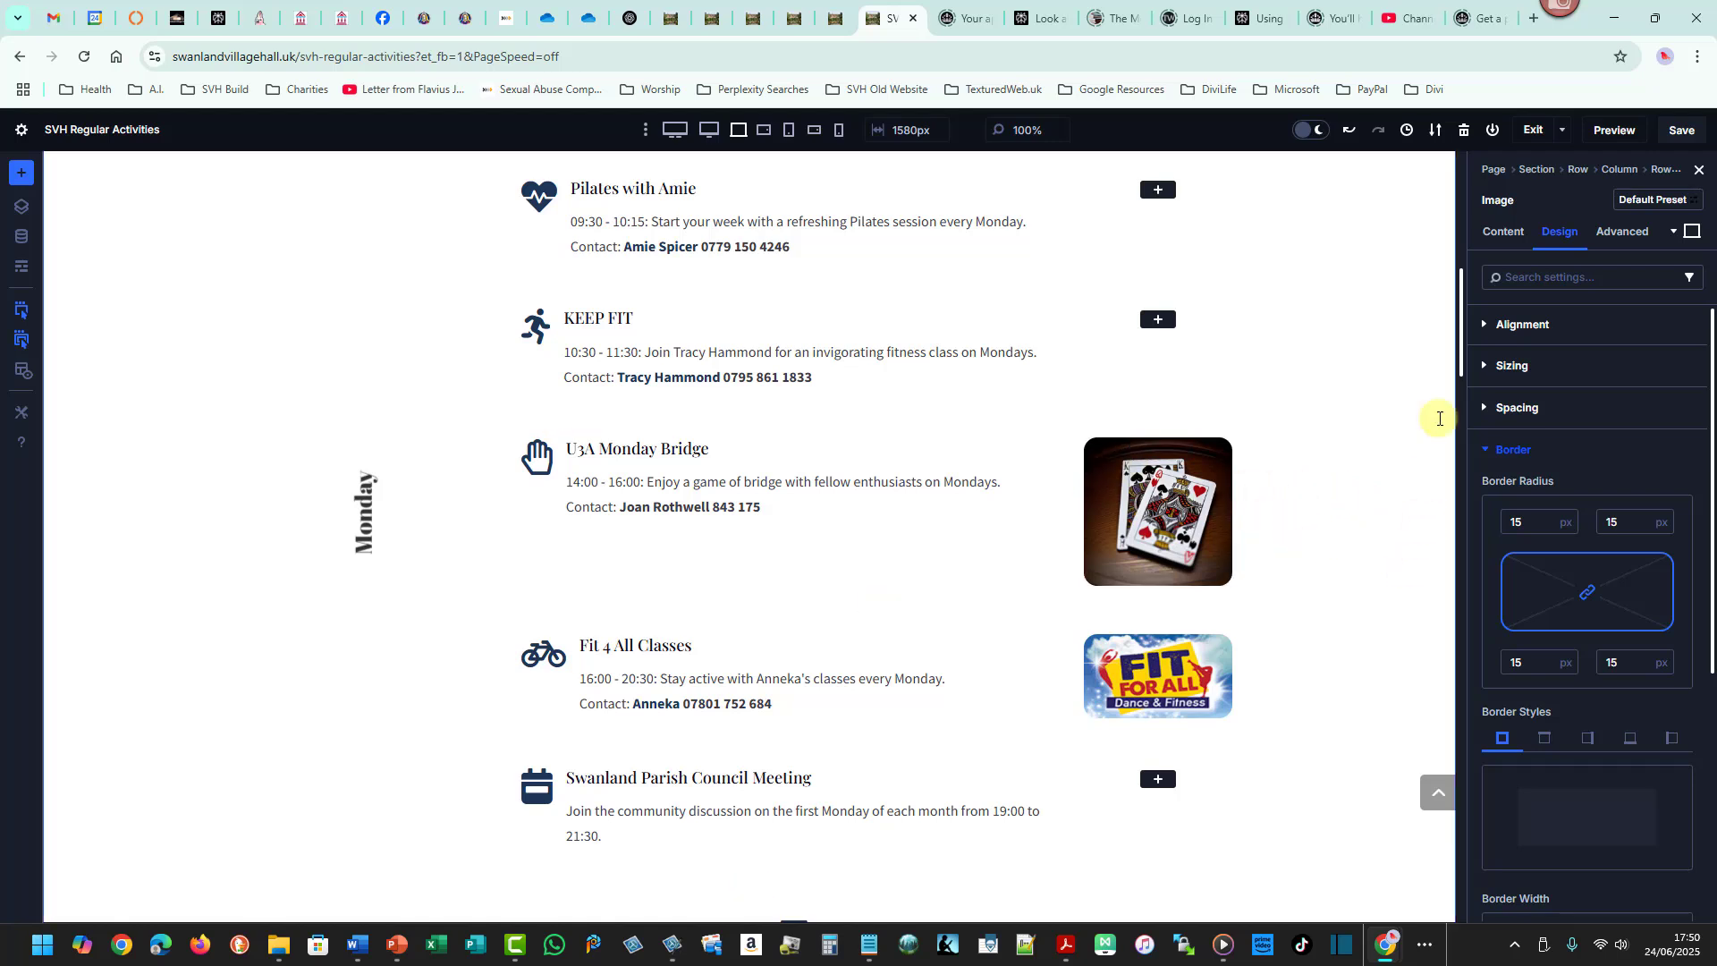
- Inspect the bridge image's link settings and link target options
{"action": "scroll", "coordinate": [1461, 355], "scroll_direction": "up", "scroll_amount": 2}
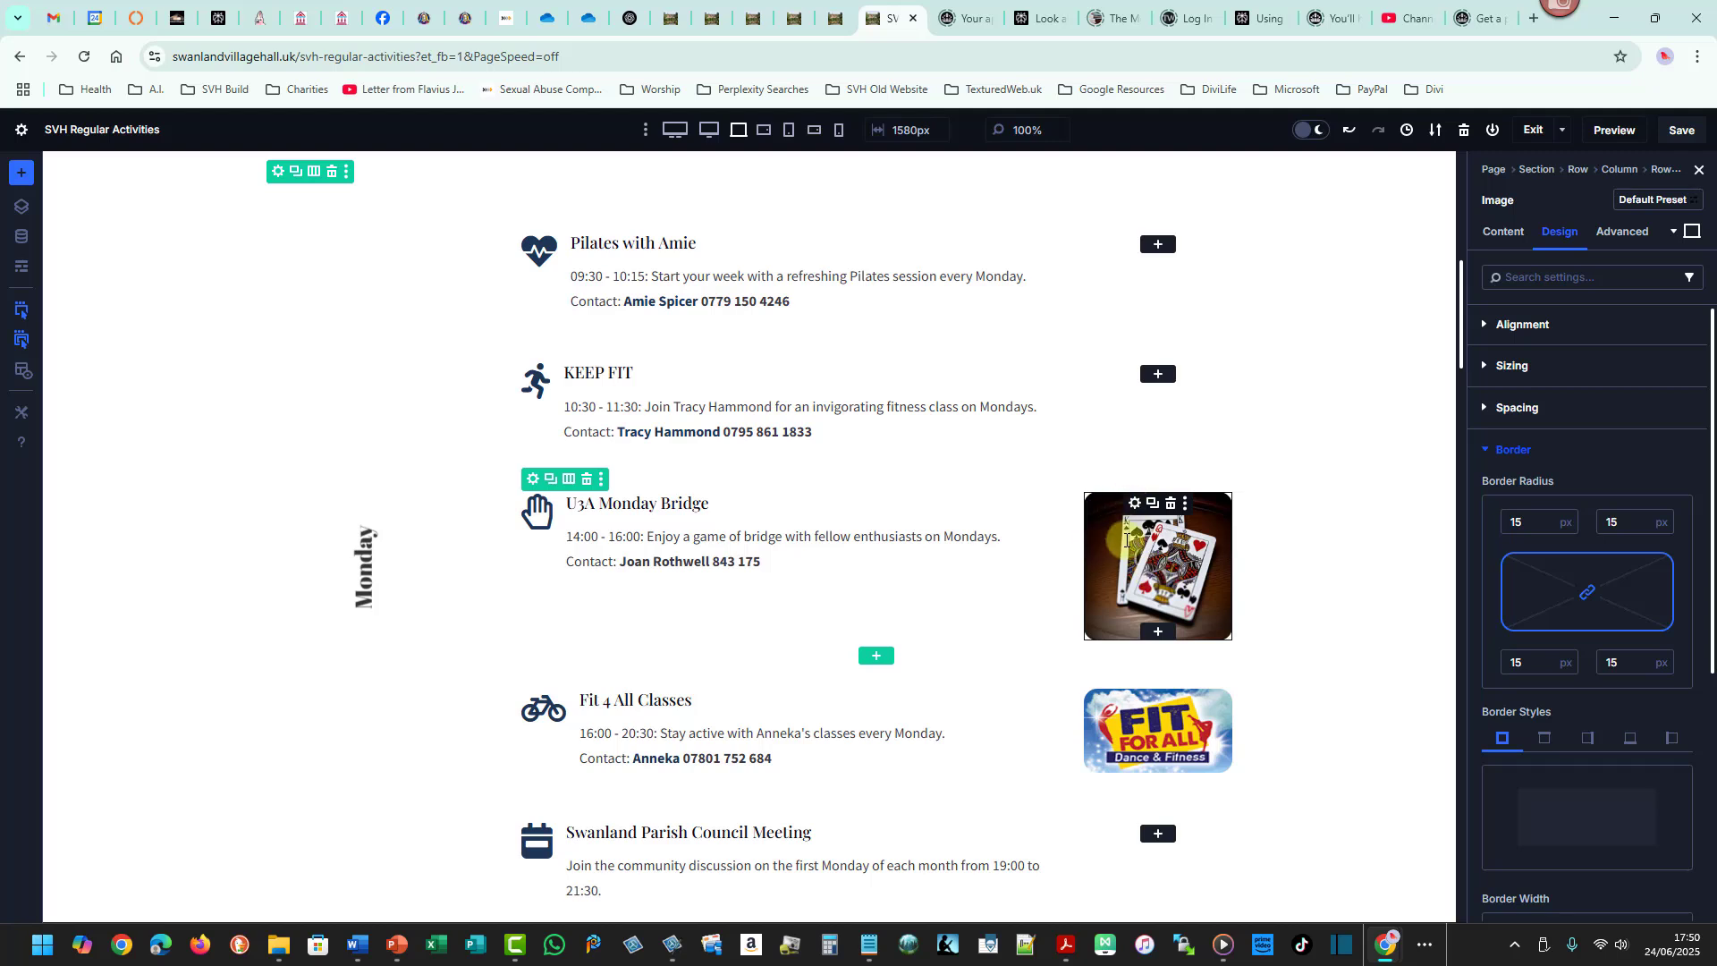
{"action": "left_click", "coordinate": [1134, 503]}
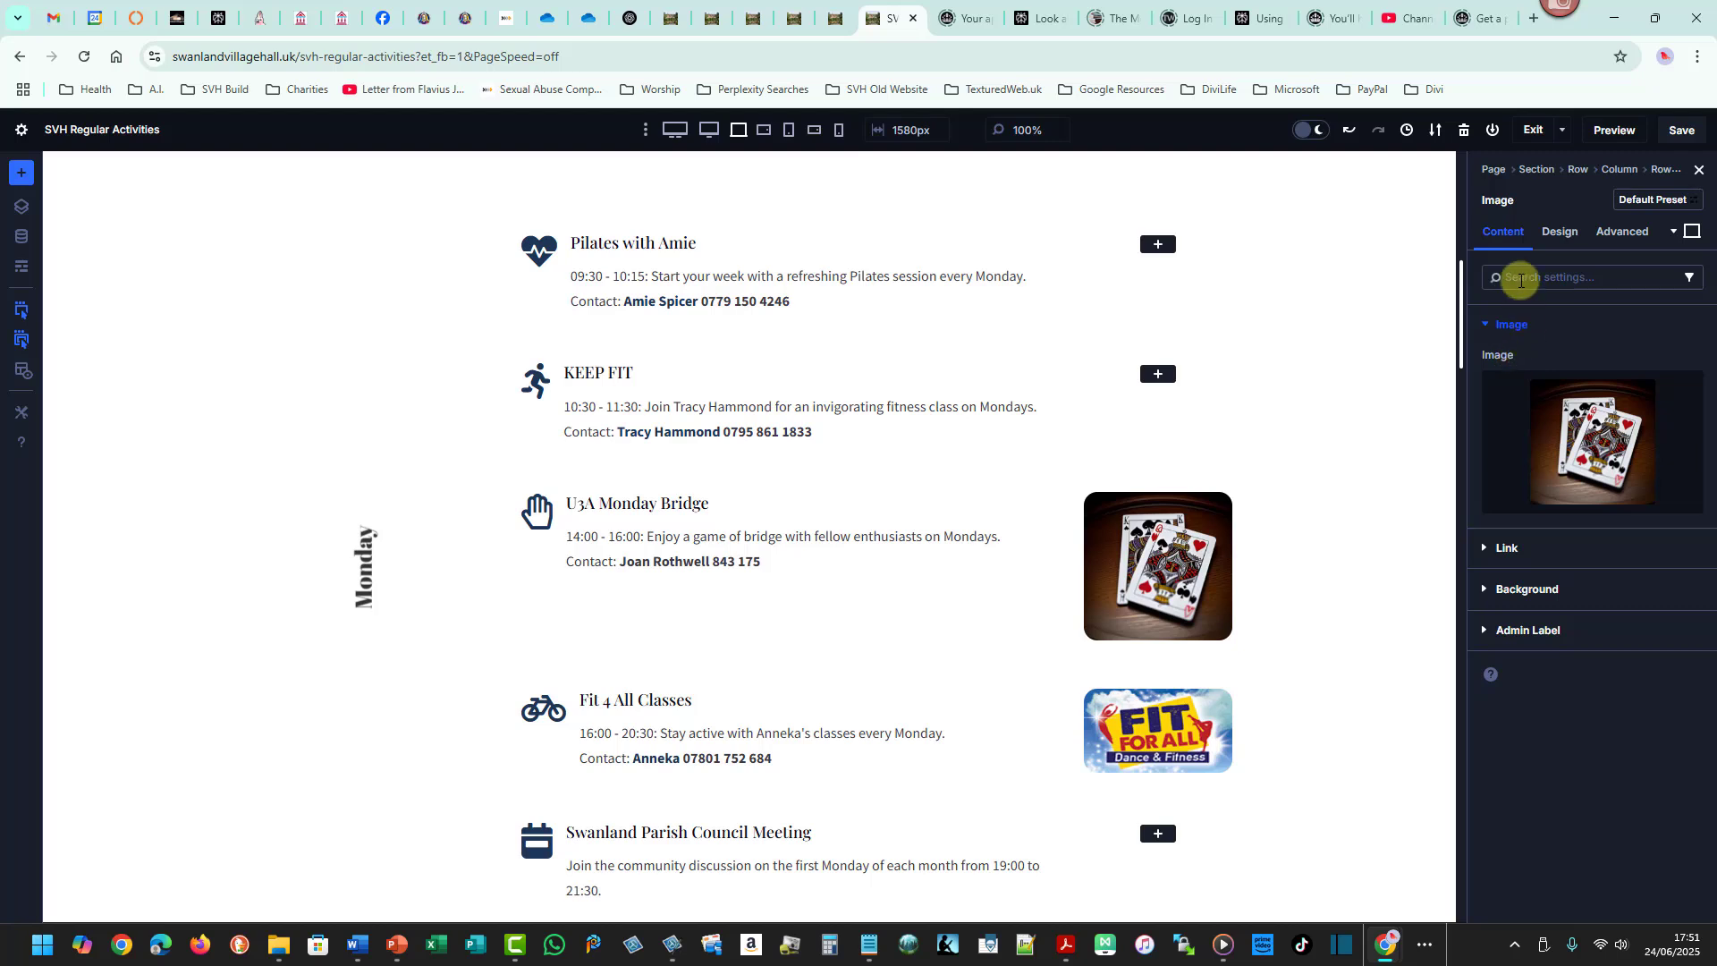
{"action": "left_click", "coordinate": [1506, 548]}
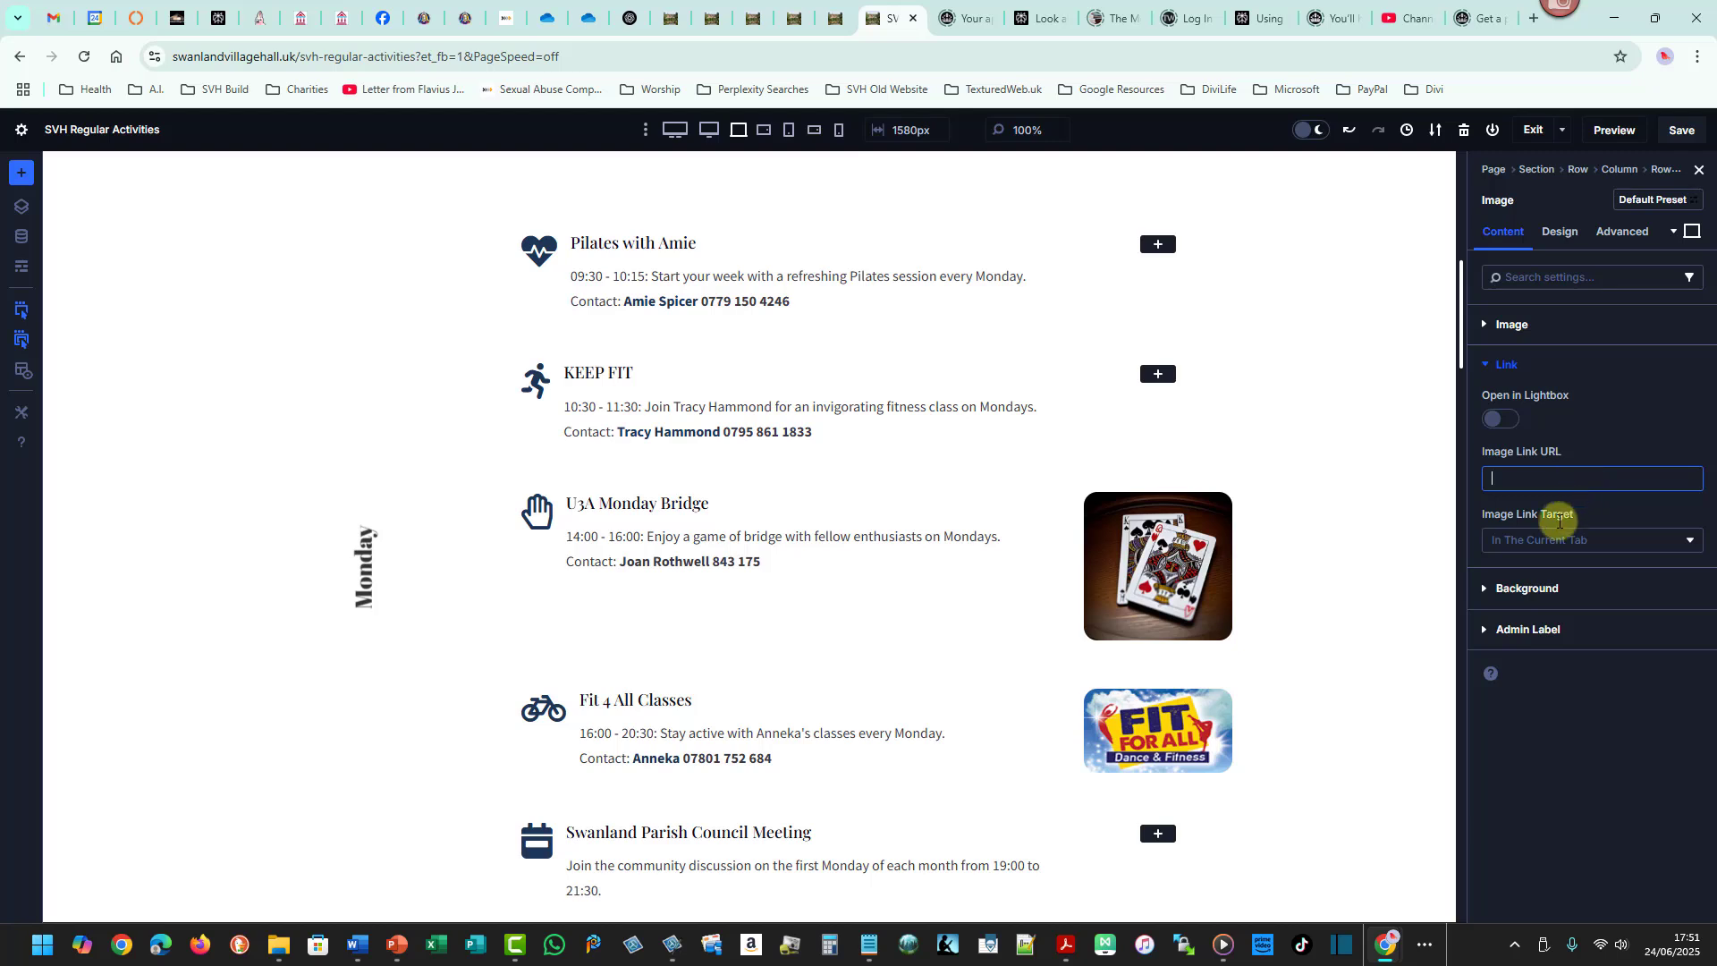
{"action": "left_click", "coordinate": [1687, 540]}
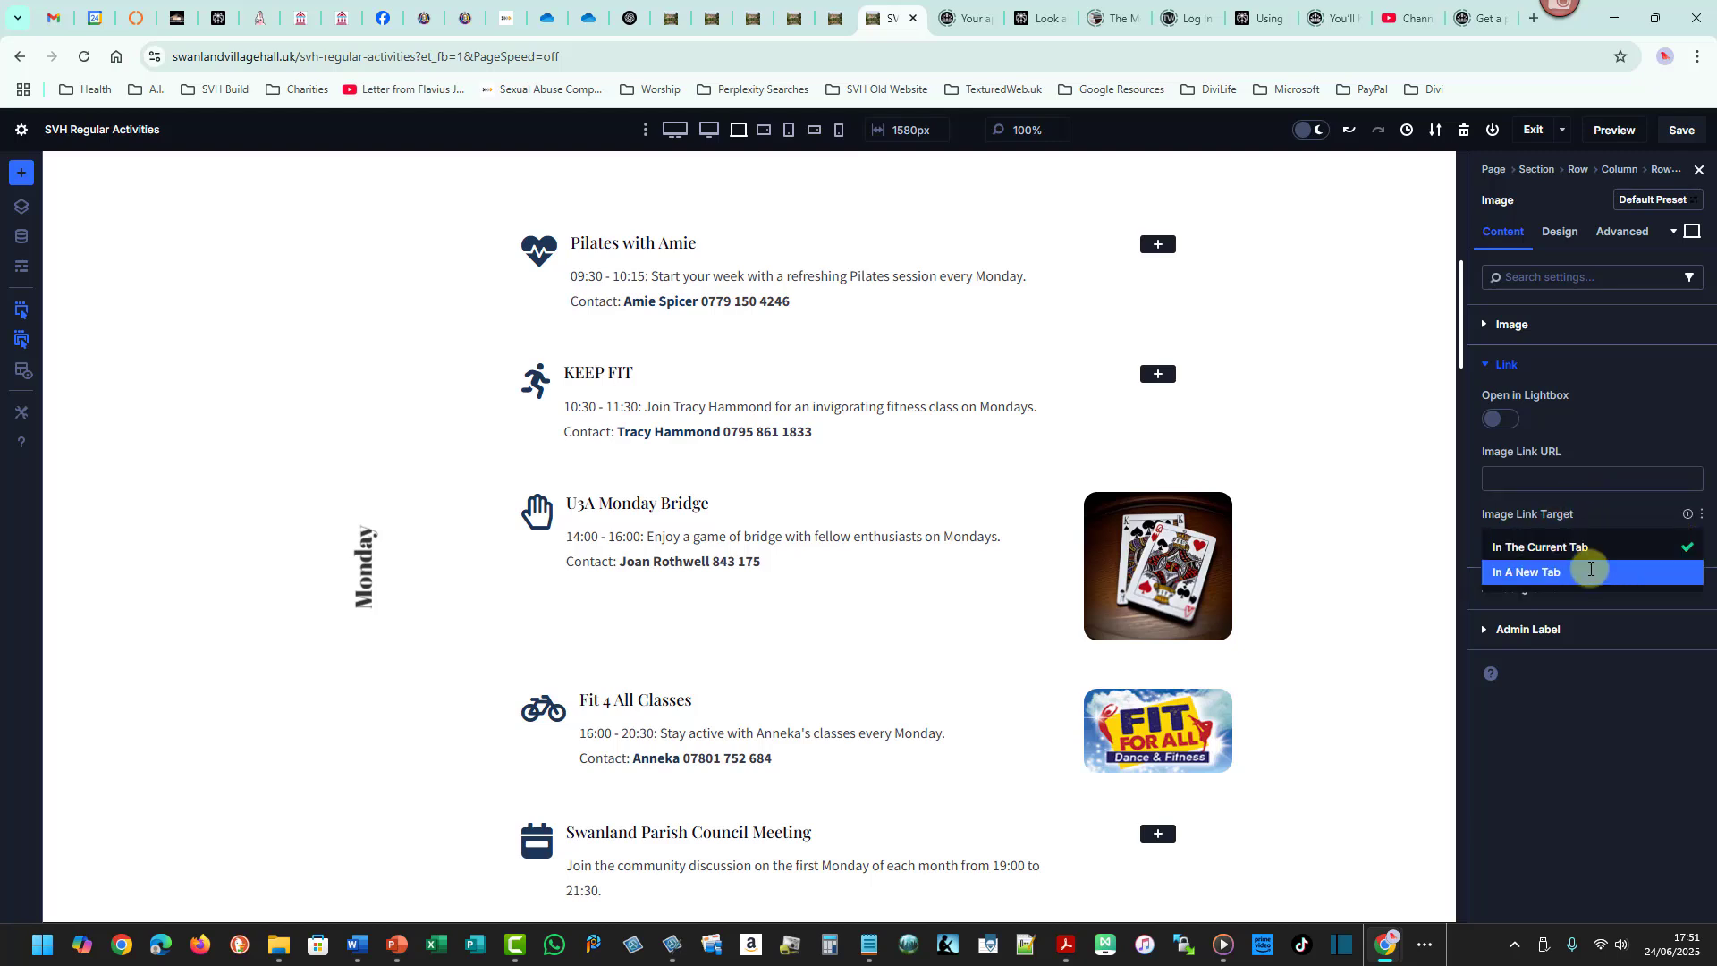
{"action": "left_click", "coordinate": [1622, 421]}
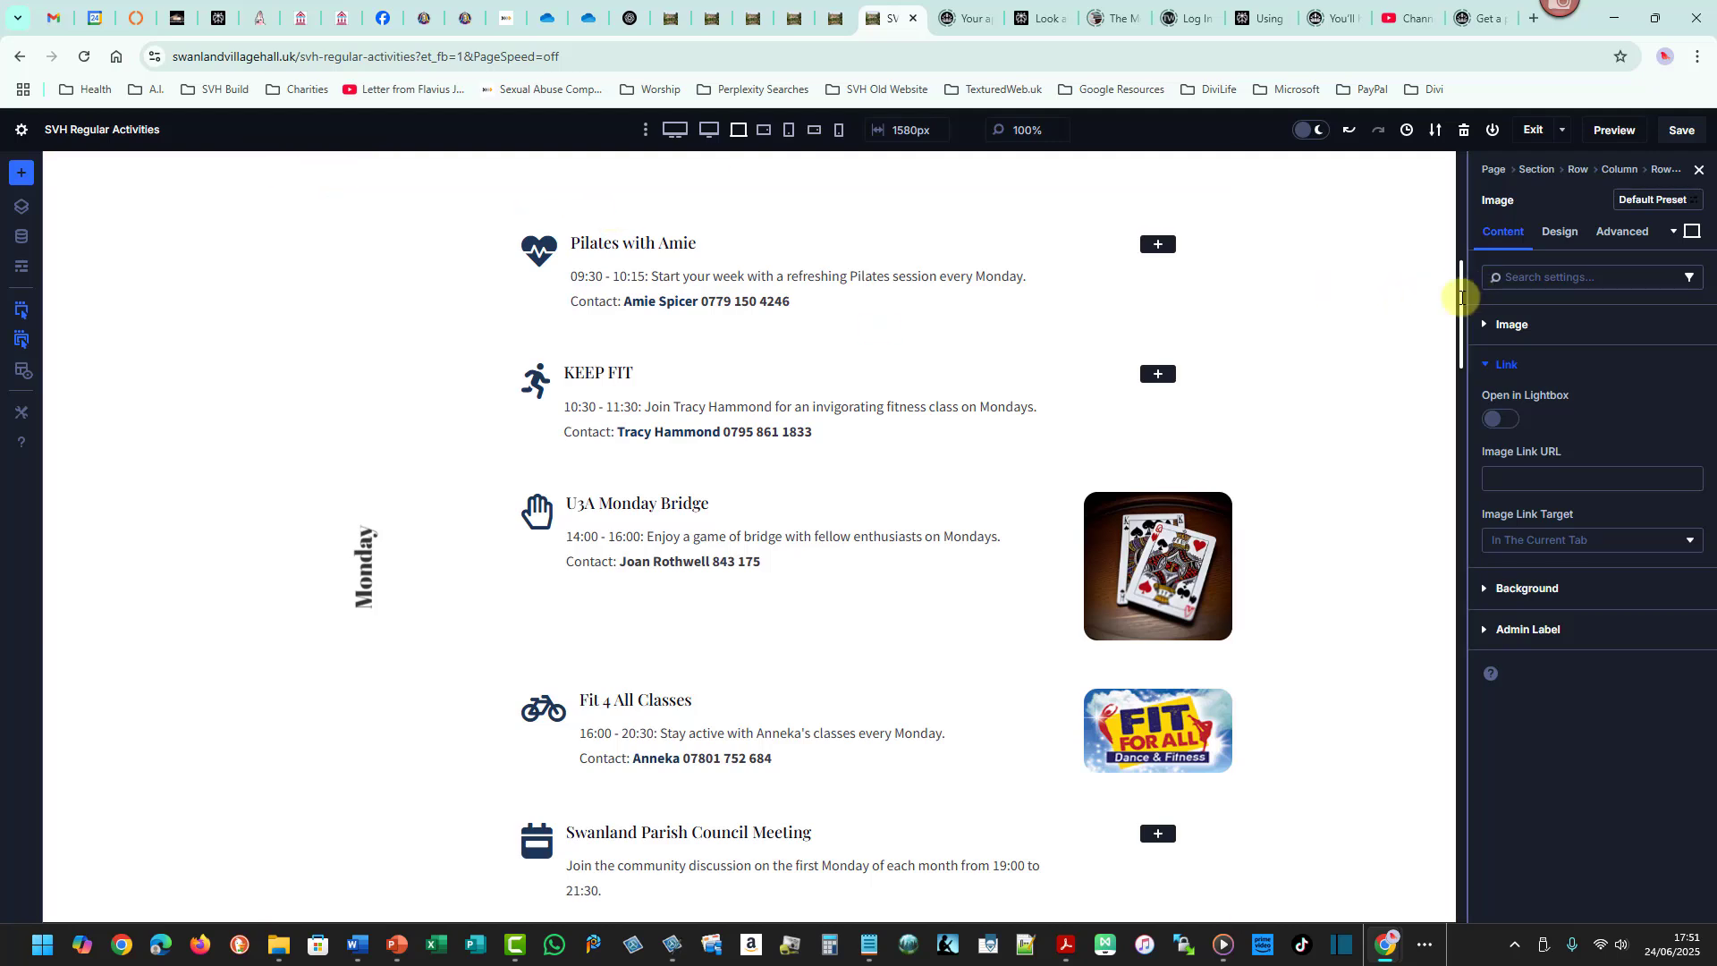
- Rename the vertical day heading beside the activities to Tuesday
{"action": "left_click_drag", "start_coordinate": [1461, 303], "coordinate": [1461, 307]}
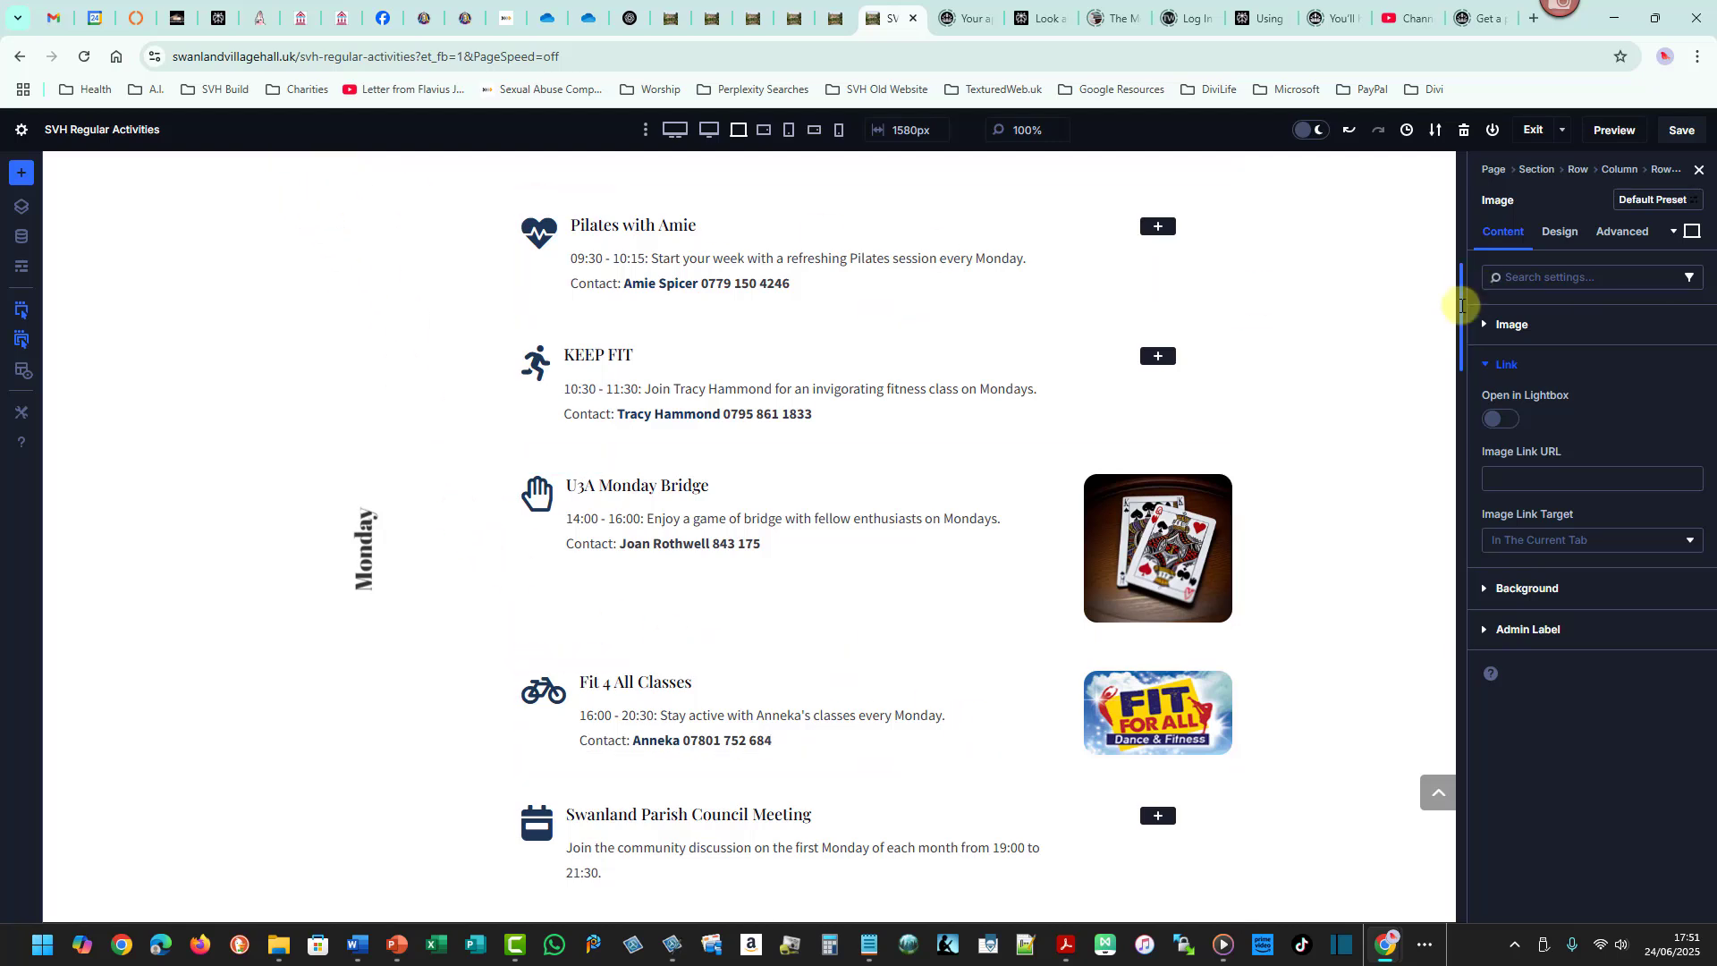
{"action": "left_click_drag", "start_coordinate": [1467, 313], "coordinate": [1467, 363]}
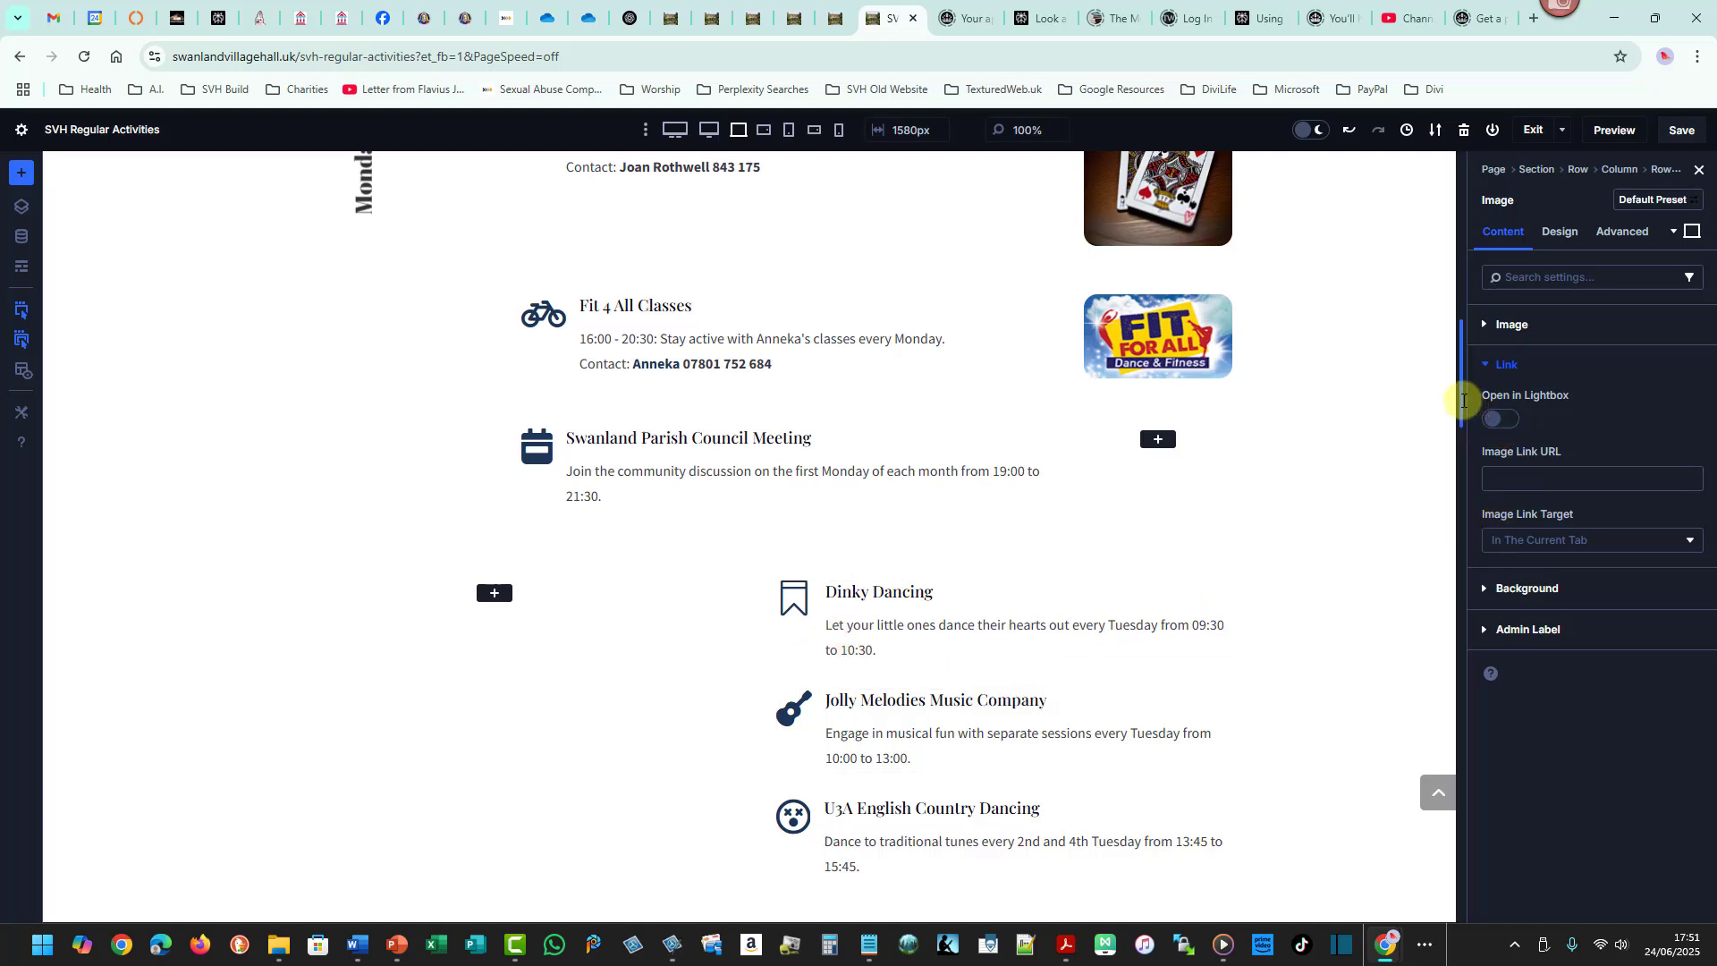
{"action": "left_click_drag", "start_coordinate": [1463, 400], "coordinate": [1476, 348]}
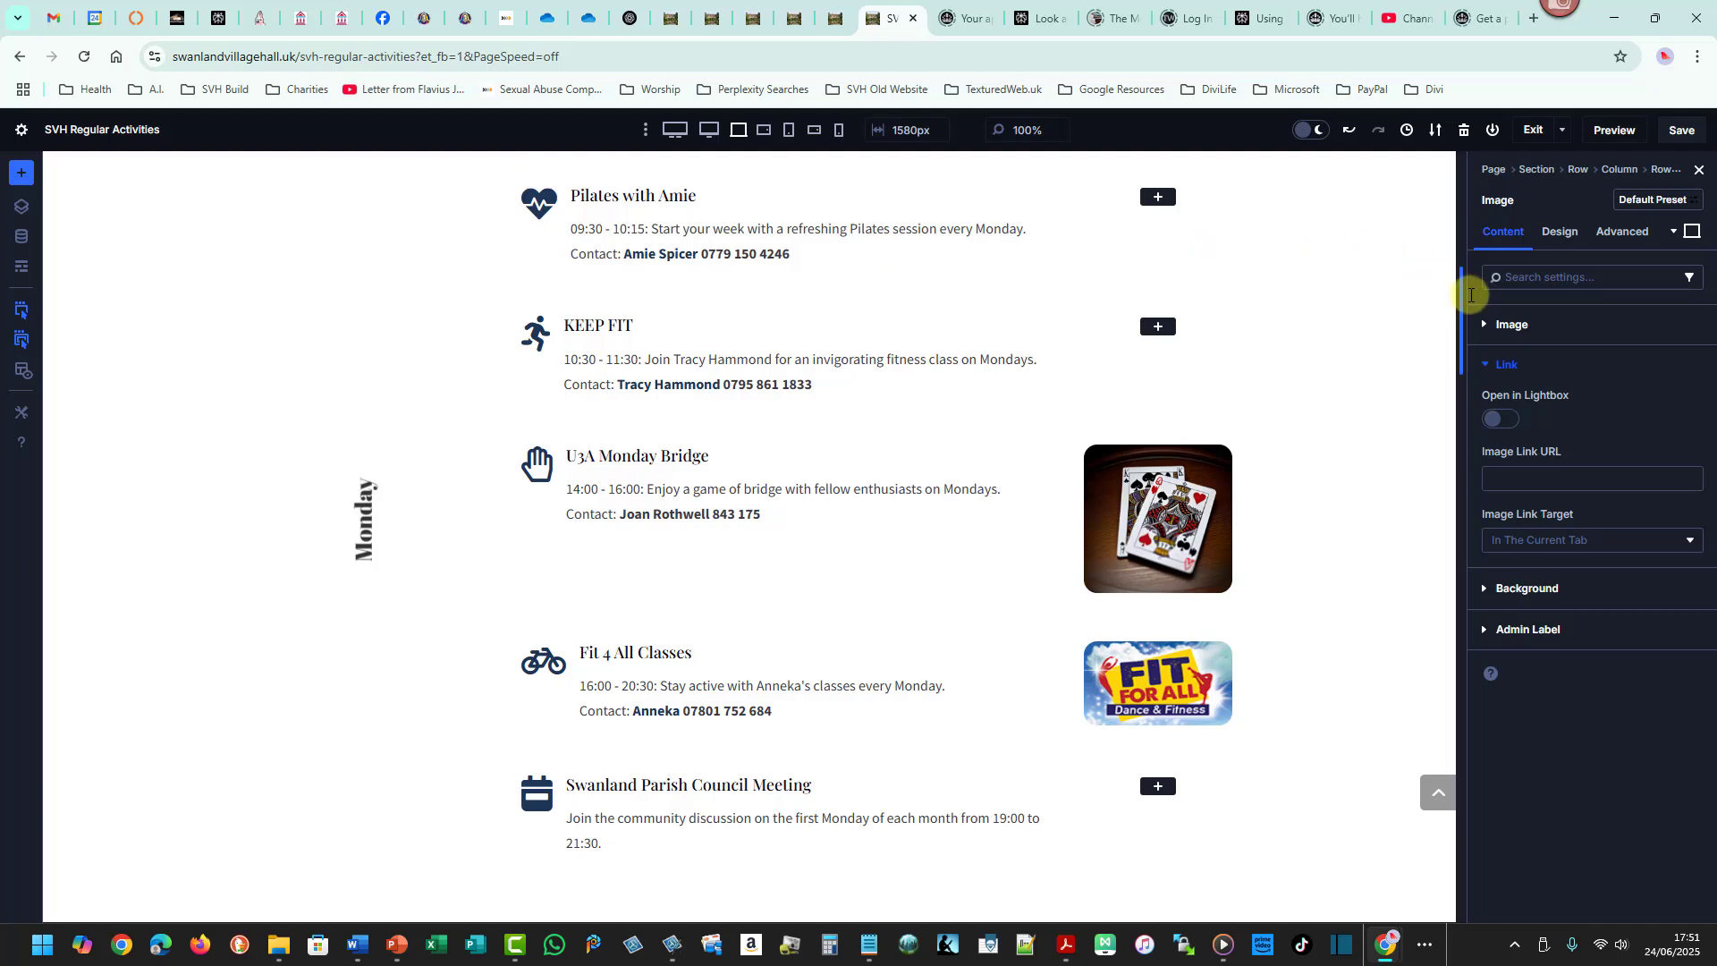
{"action": "left_click_drag", "start_coordinate": [1461, 294], "coordinate": [1460, 279]}
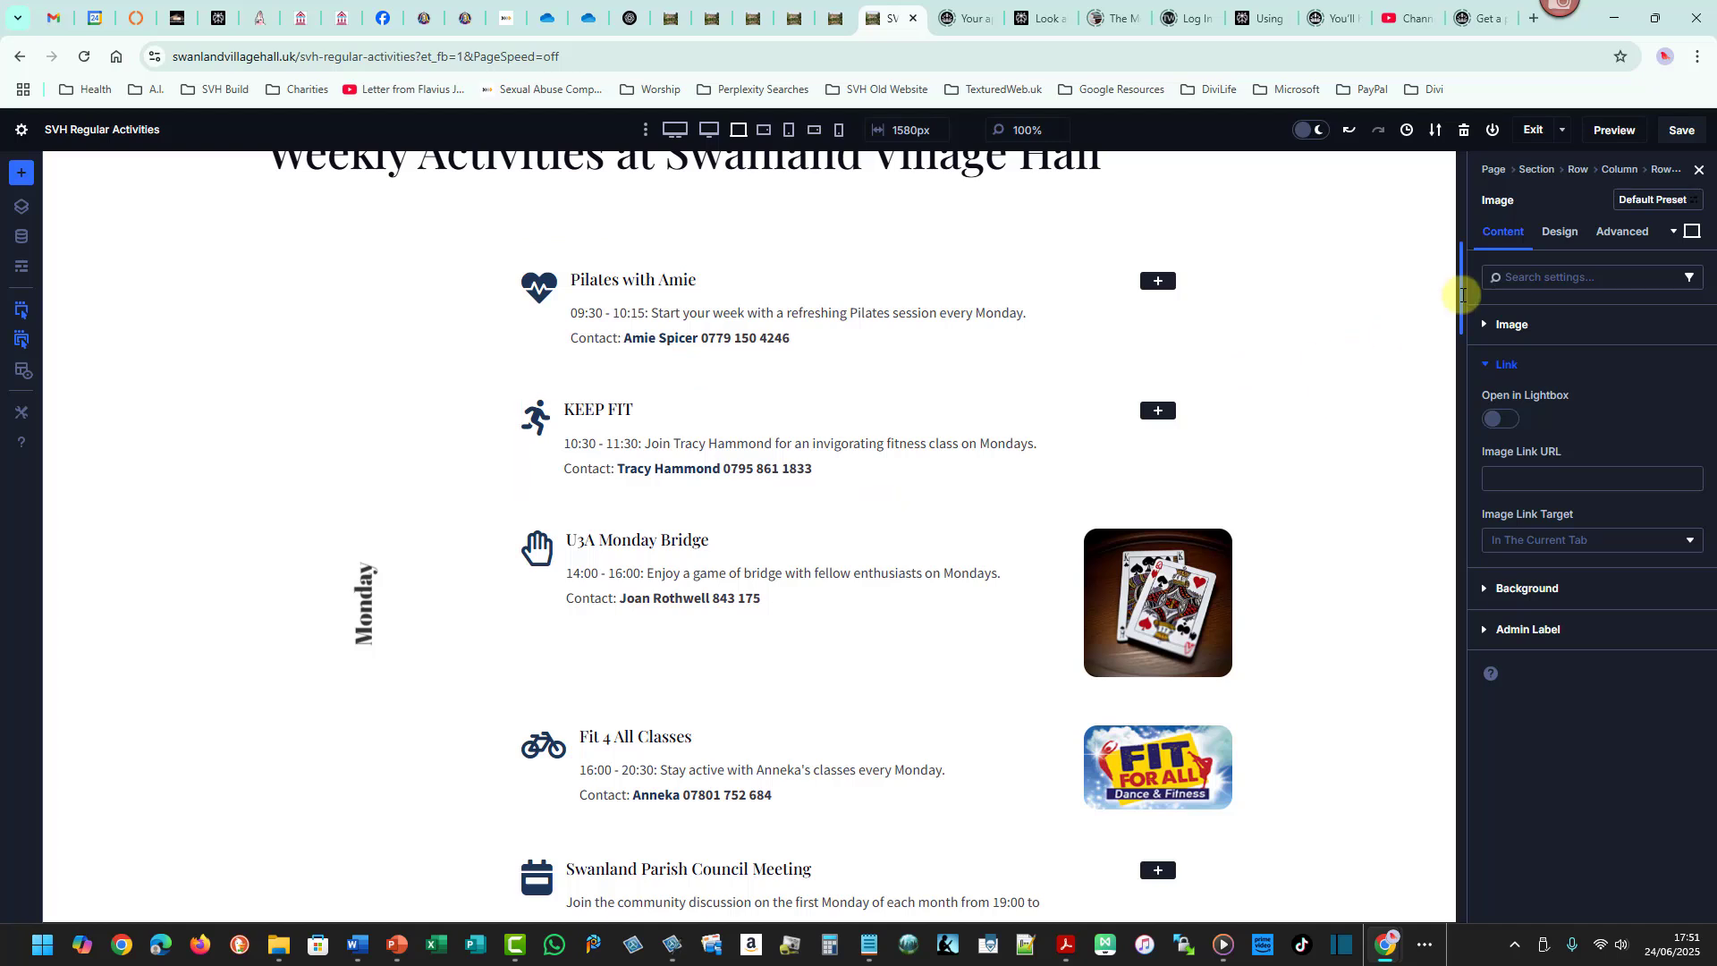
{"action": "left_click_drag", "start_coordinate": [1462, 293], "coordinate": [1472, 395]}
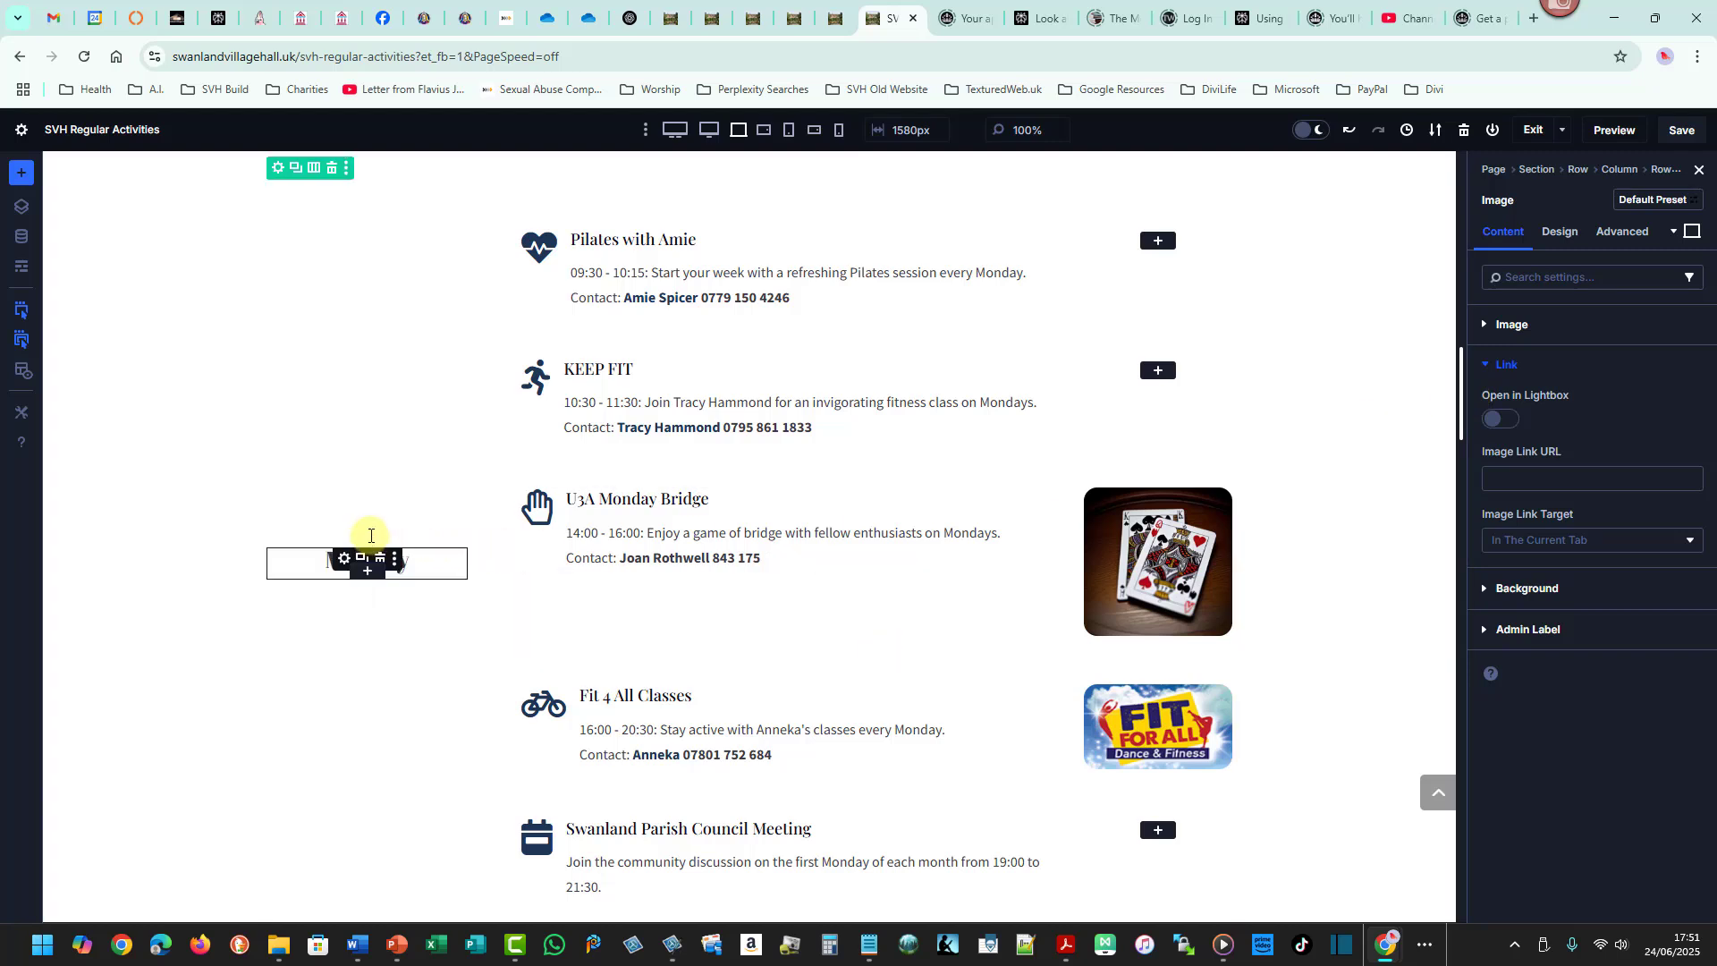
{"action": "left_click", "coordinate": [367, 537]}
{"action": "left_click", "coordinate": [343, 557]}
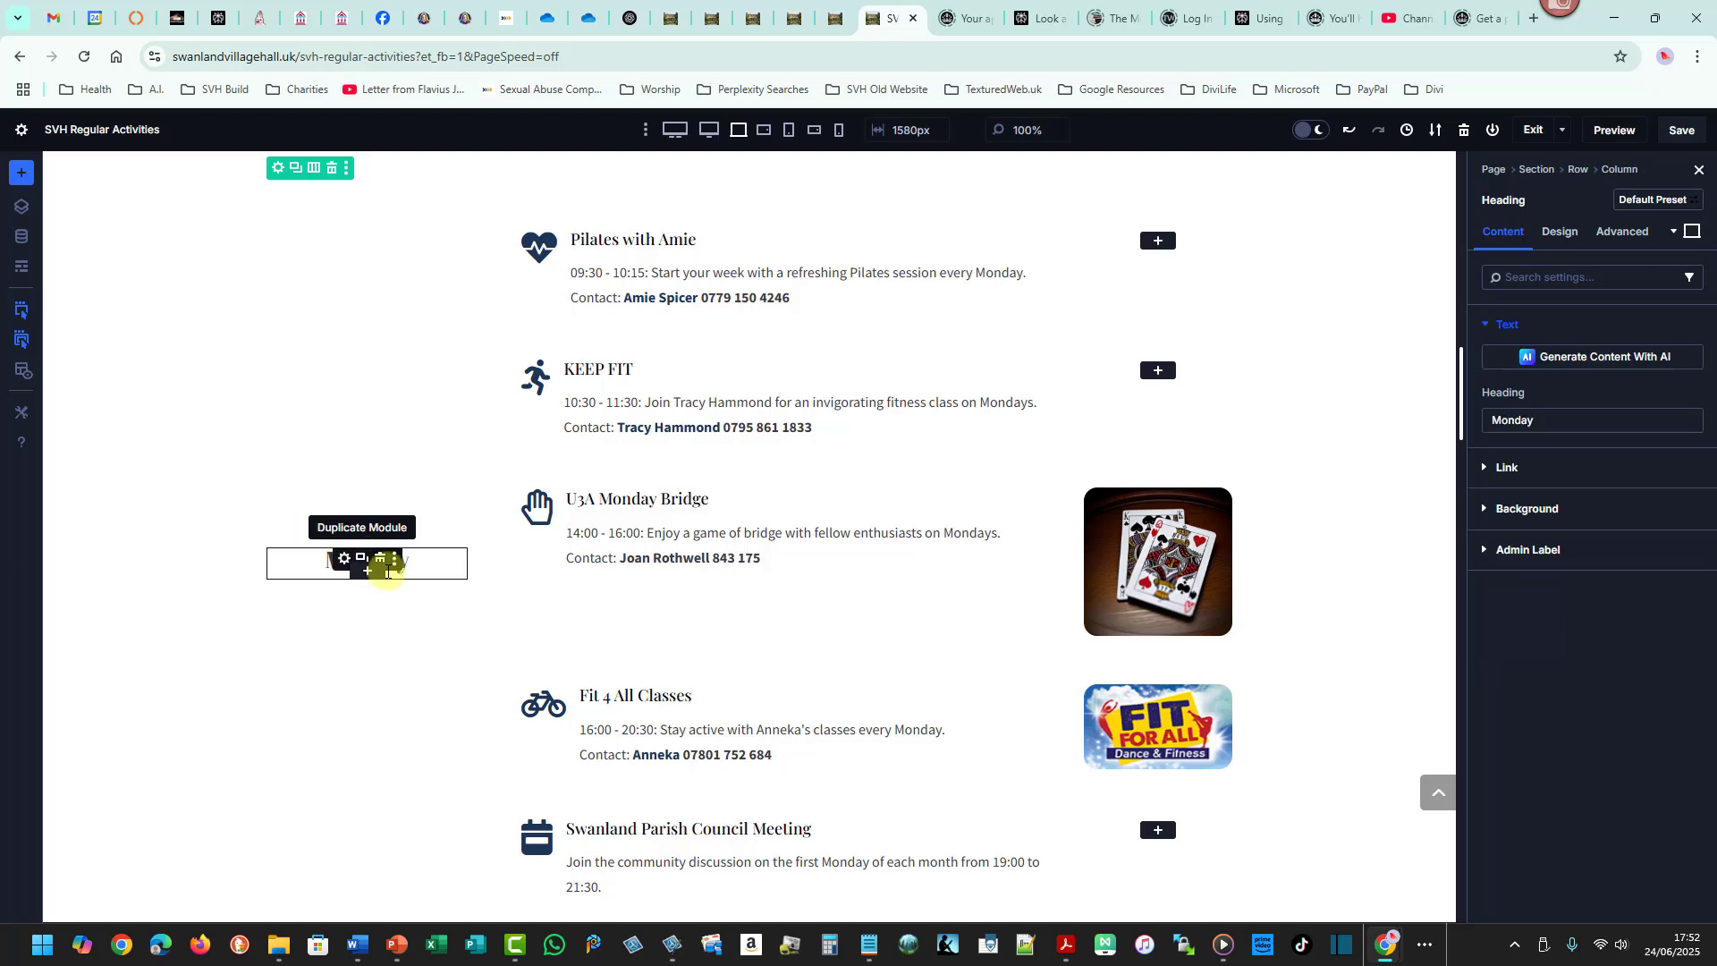
{"action": "left_click", "coordinate": [1515, 420]}
{"action": "double_click", "coordinate": [1515, 420]}
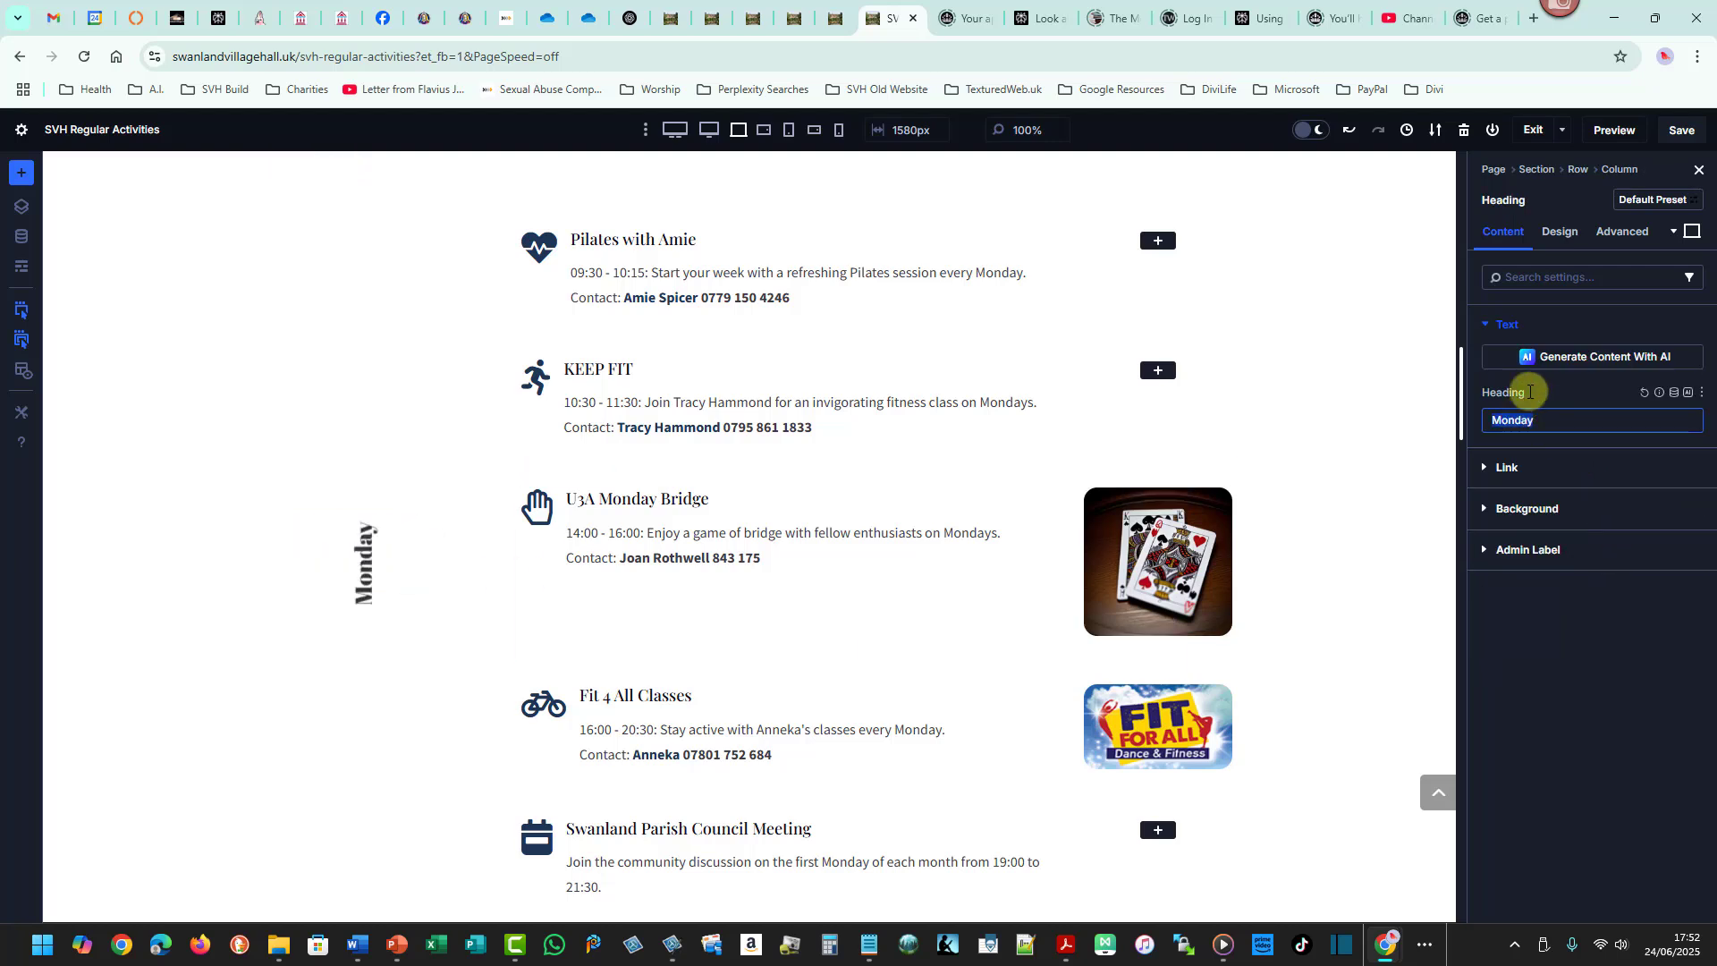
{"action": "type", "text": "Tuse"}
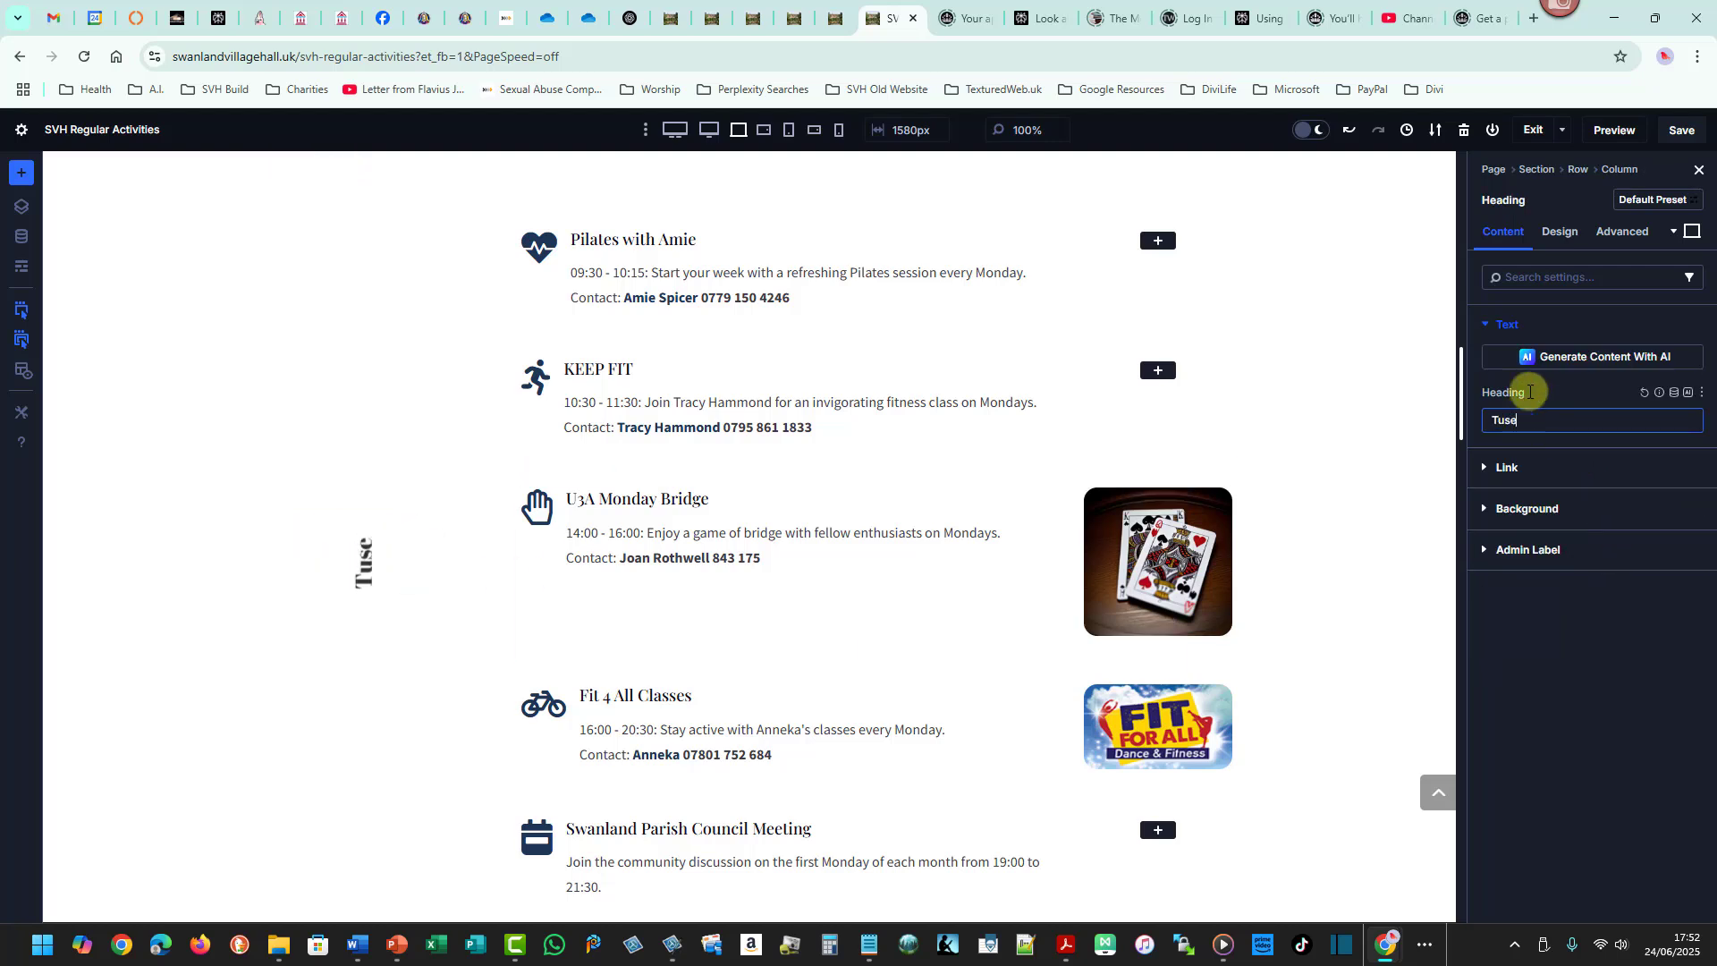
{"action": "type", "text": "day"}
{"action": "key", "text": "BackSpace"}
{"action": "key", "text": "BackSpace"}
{"action": "key", "text": "BackSpace"}
{"action": "key", "text": "BackSpace"}
{"action": "key", "text": "BackSpace"}
{"action": "type", "text": "esday"}
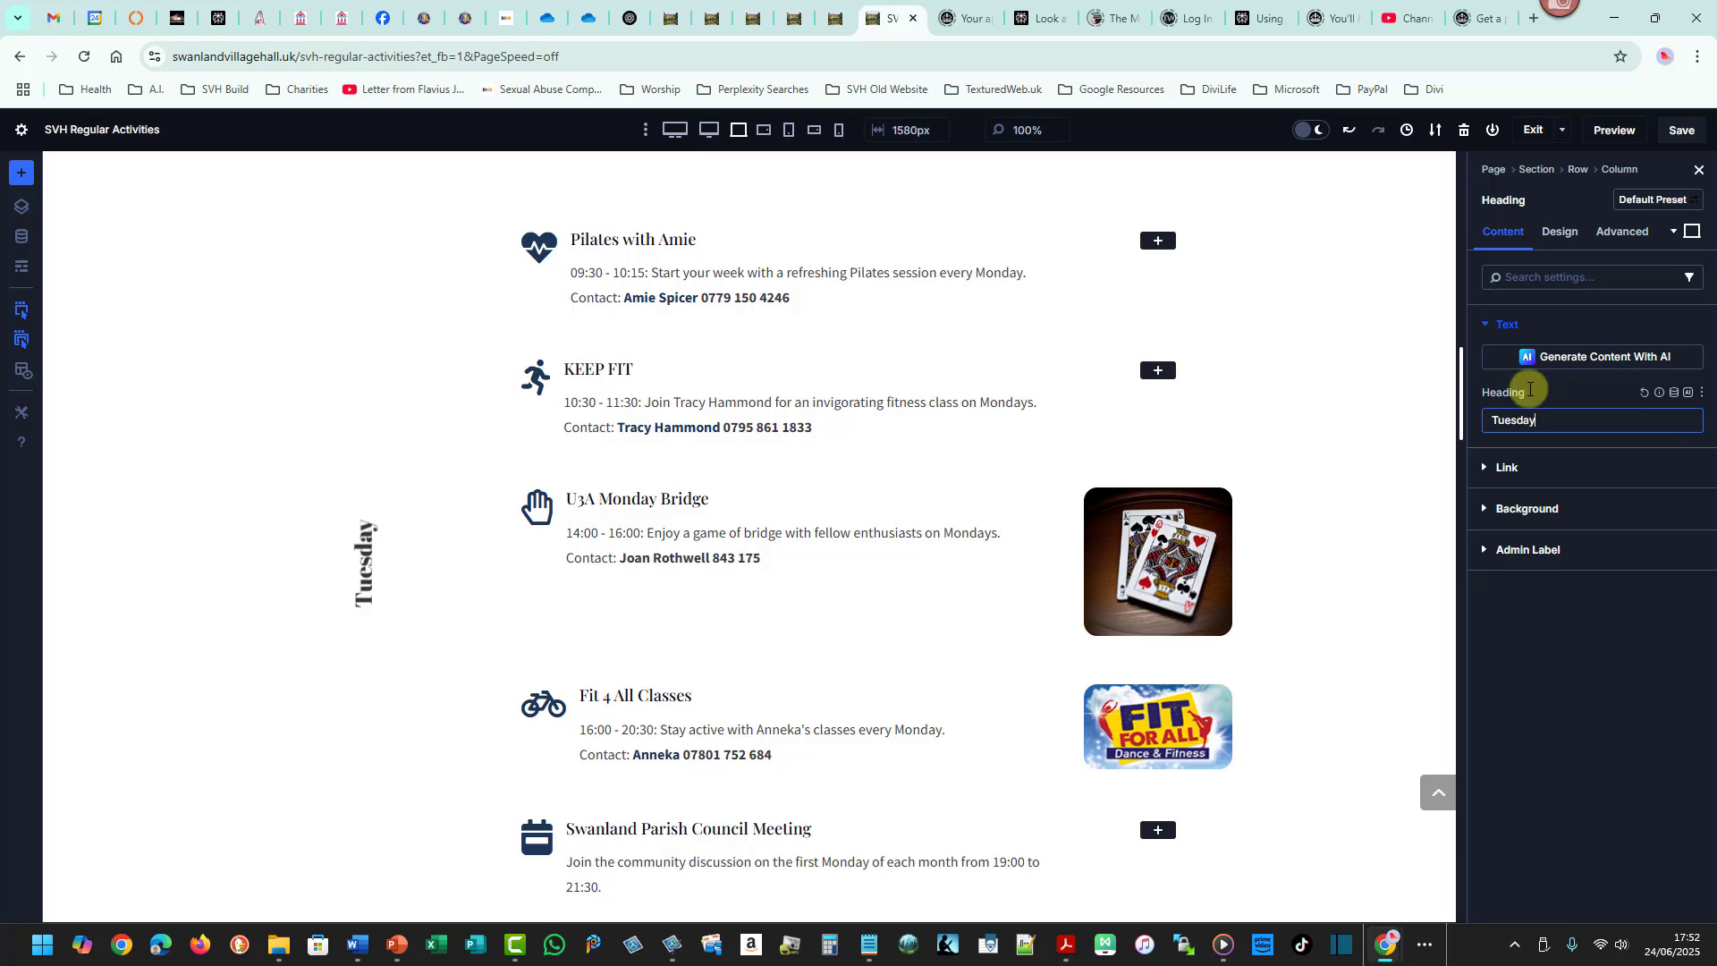
- Review the Tuesday rows and following entries in the Regular Activities Word schedule
{"action": "key", "text": "alt+Tab"}
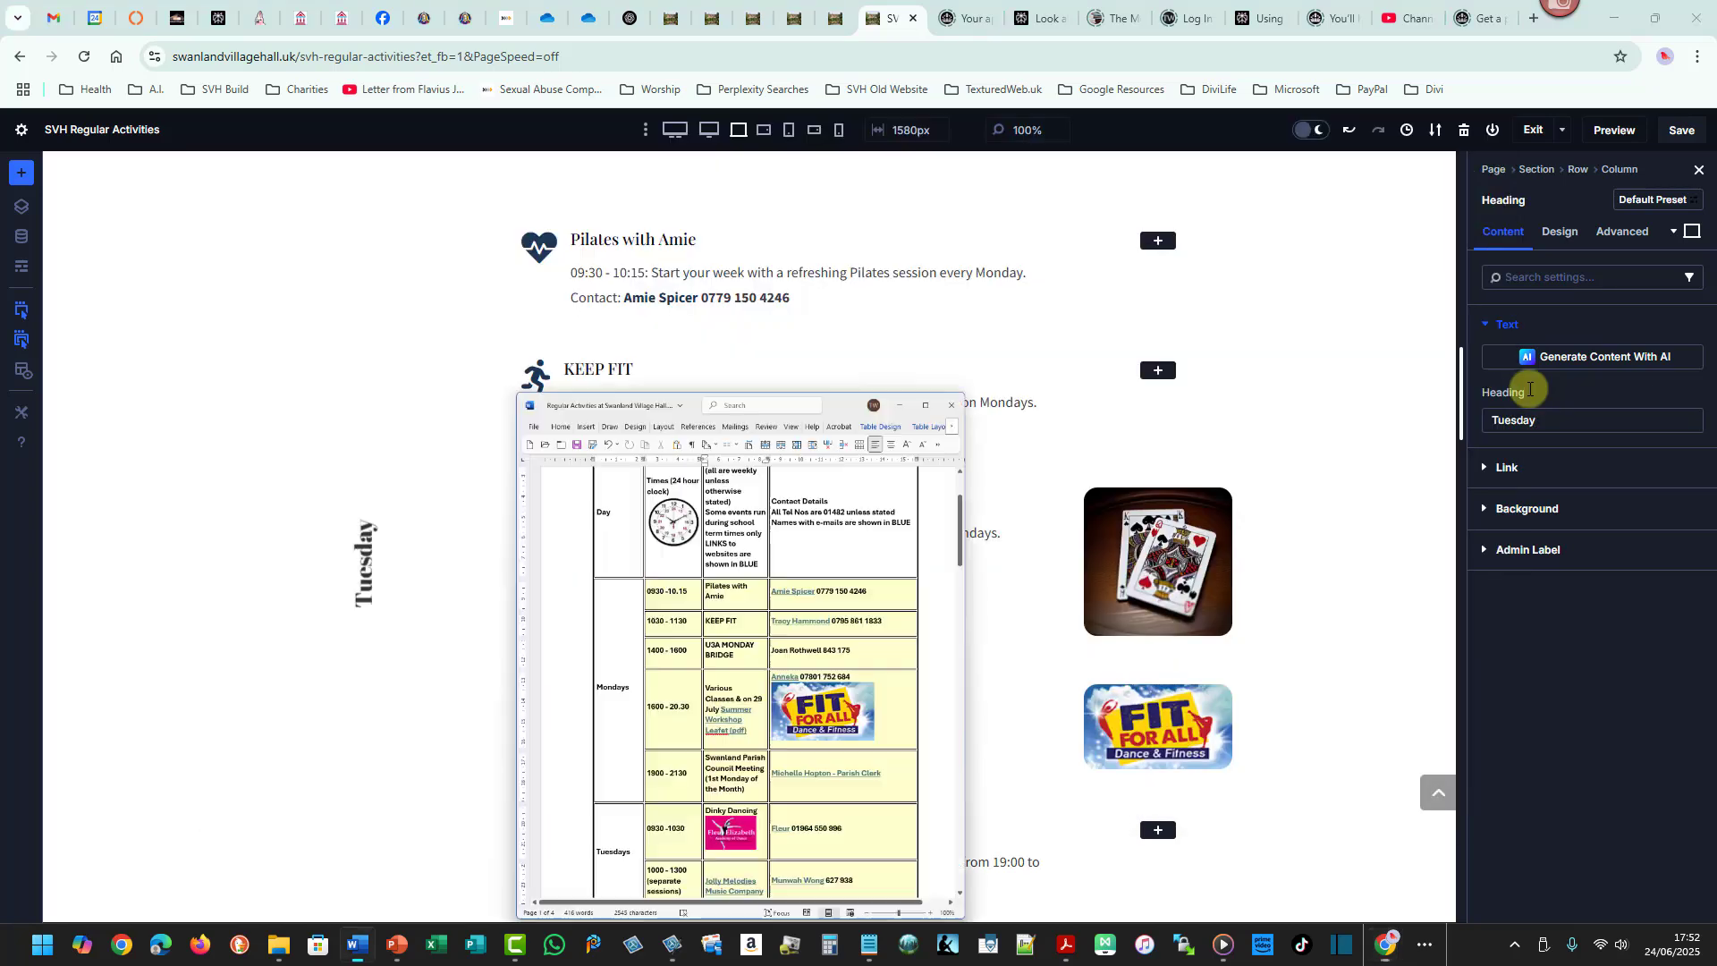
{"action": "left_click_drag", "start_coordinate": [1363, 309], "coordinate": [1382, 396]}
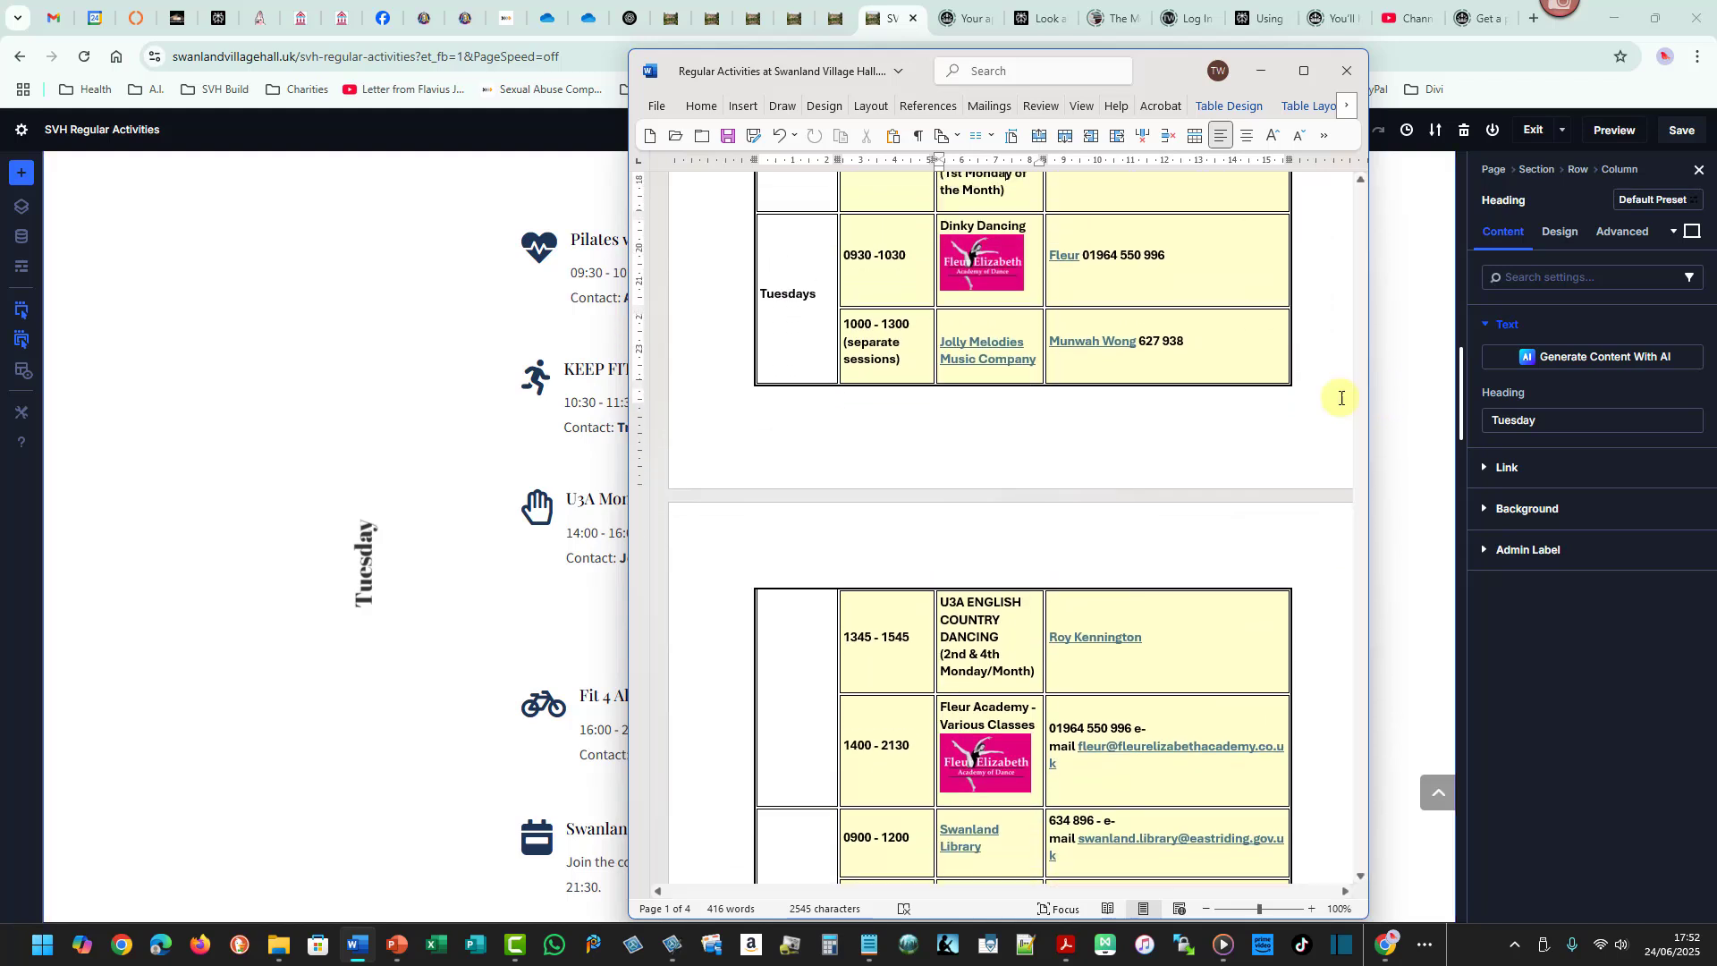
{"action": "left_click_drag", "start_coordinate": [838, 215], "coordinate": [1270, 296]}
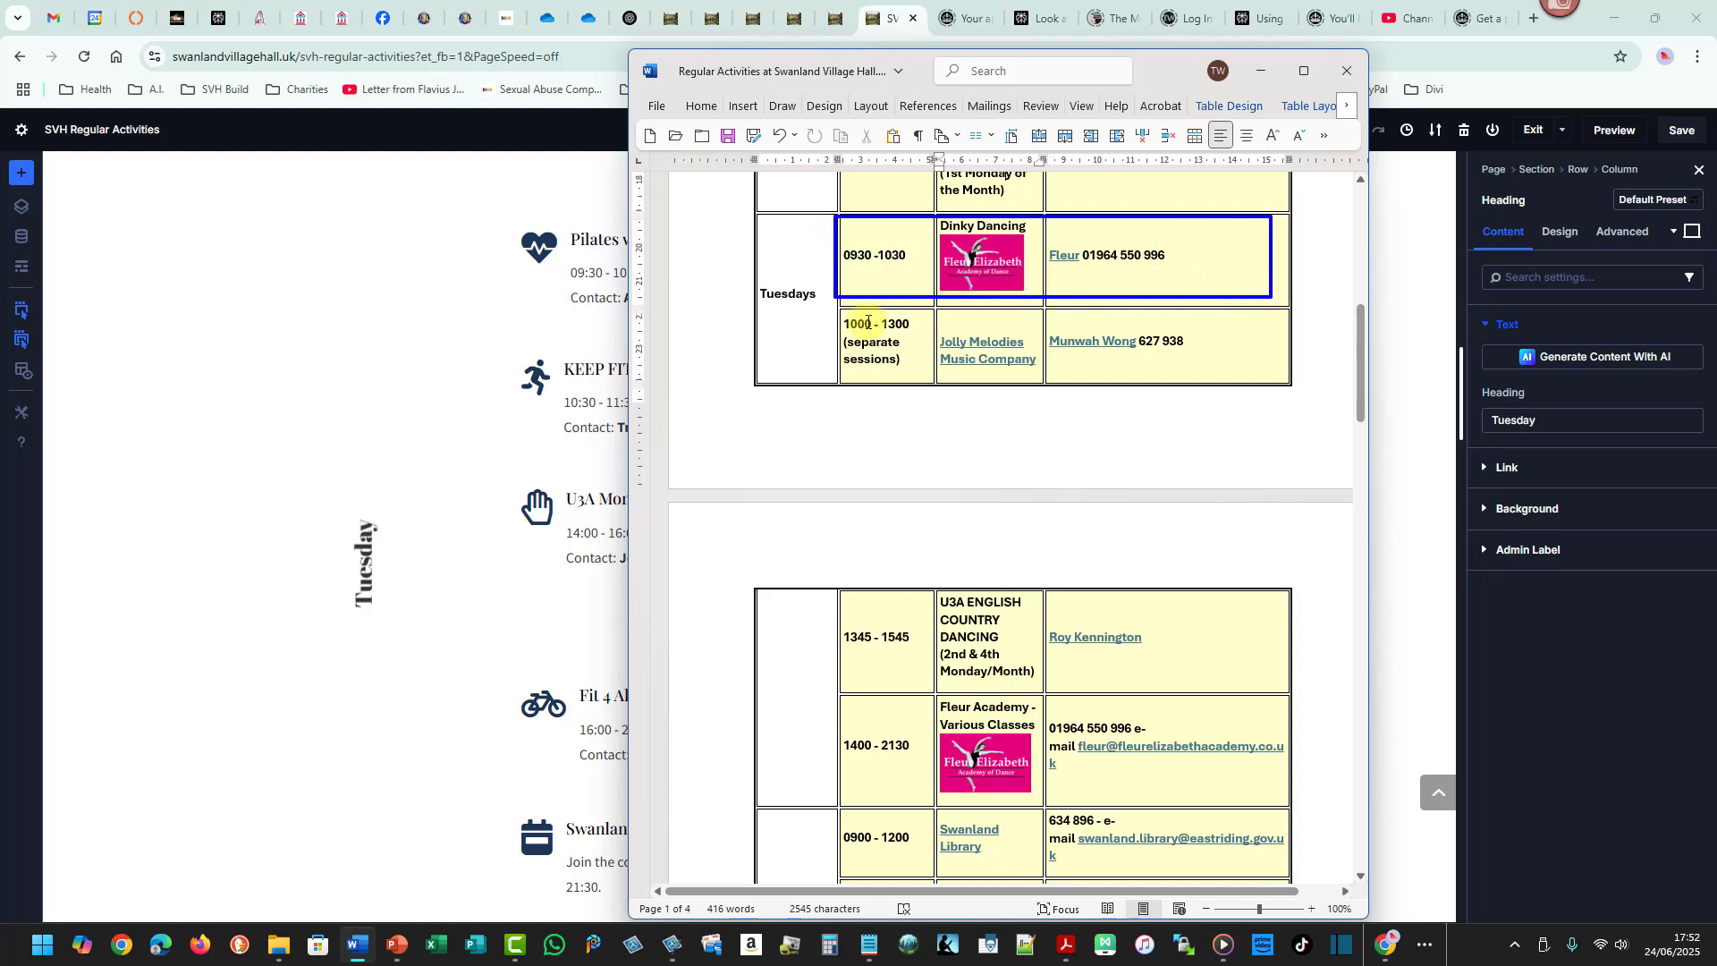
{"action": "left_click_drag", "start_coordinate": [841, 309], "coordinate": [1274, 381]}
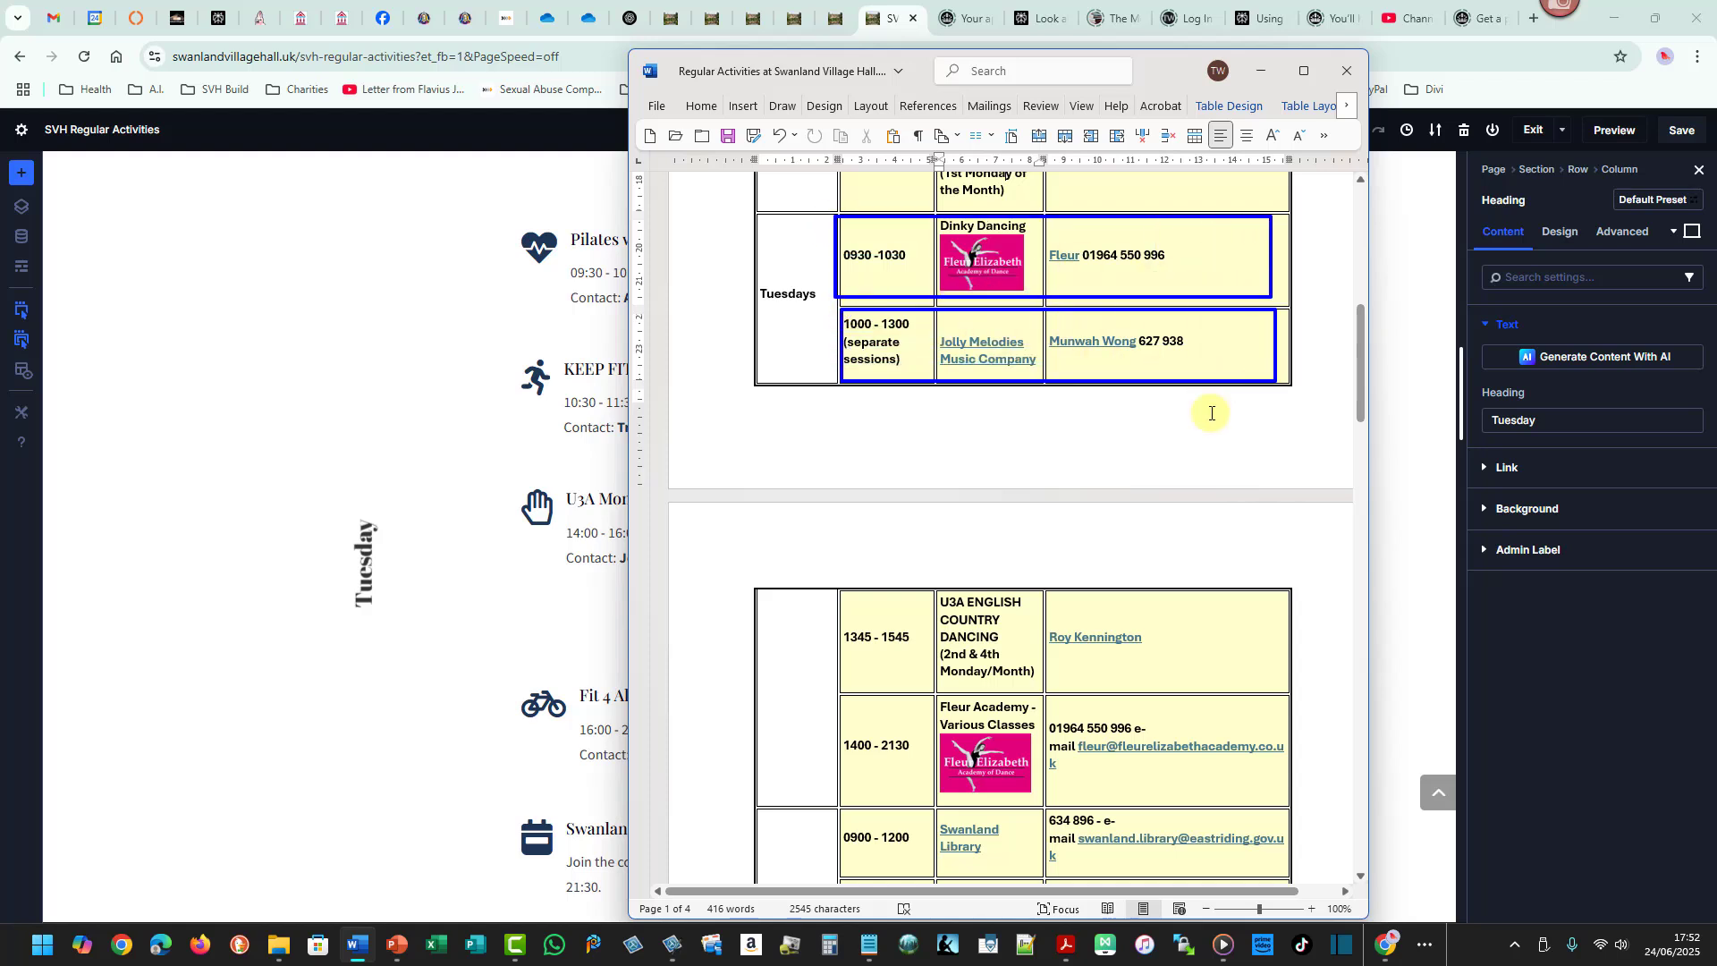
{"action": "left_click_drag", "start_coordinate": [837, 590], "coordinate": [1266, 689]}
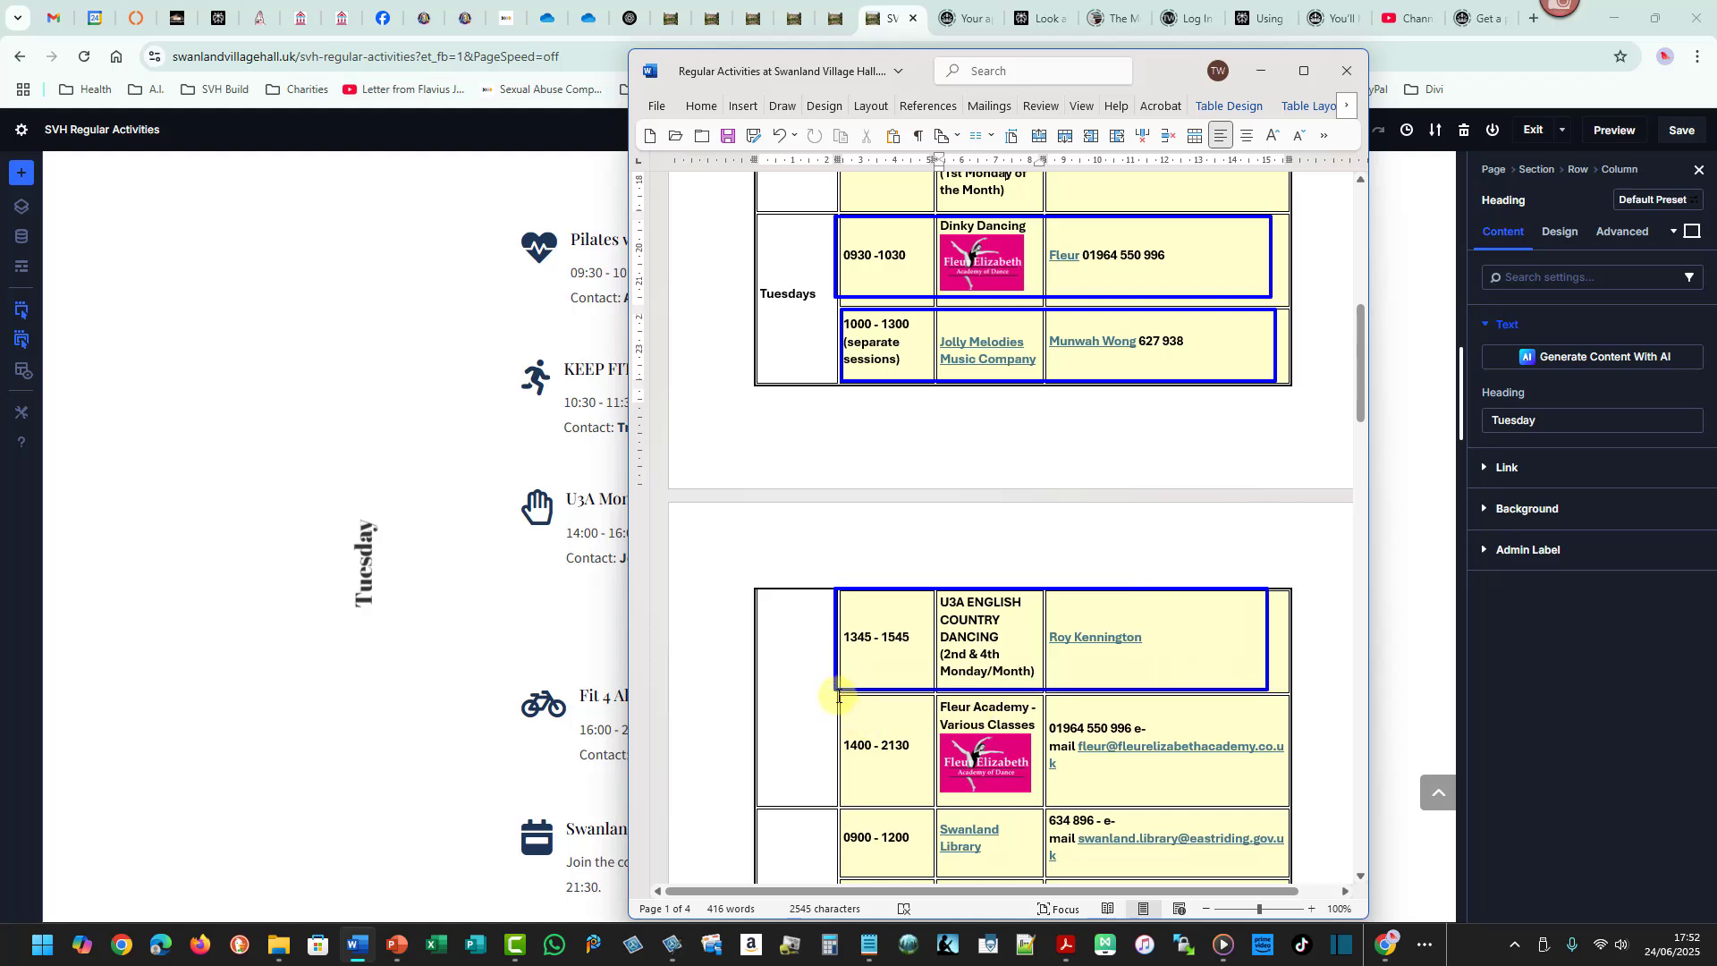
{"action": "left_click_drag", "start_coordinate": [841, 695], "coordinate": [1290, 807]}
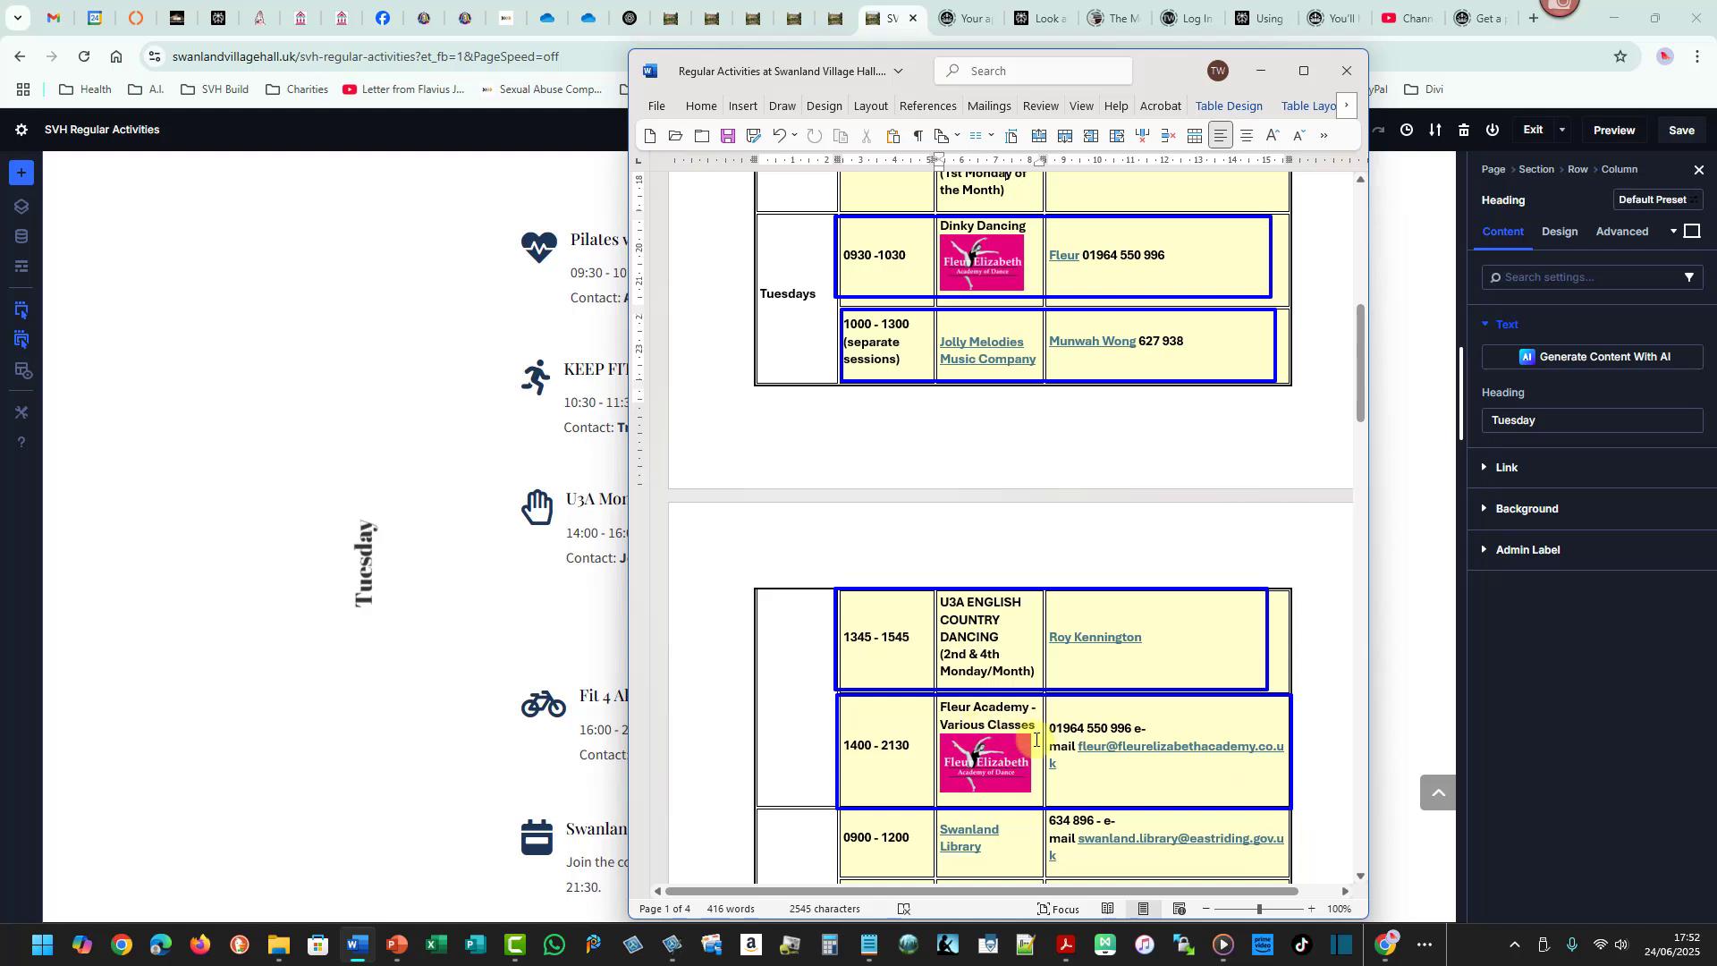
{"action": "key", "text": "Escape"}
{"action": "left_click", "coordinate": [1357, 393]}
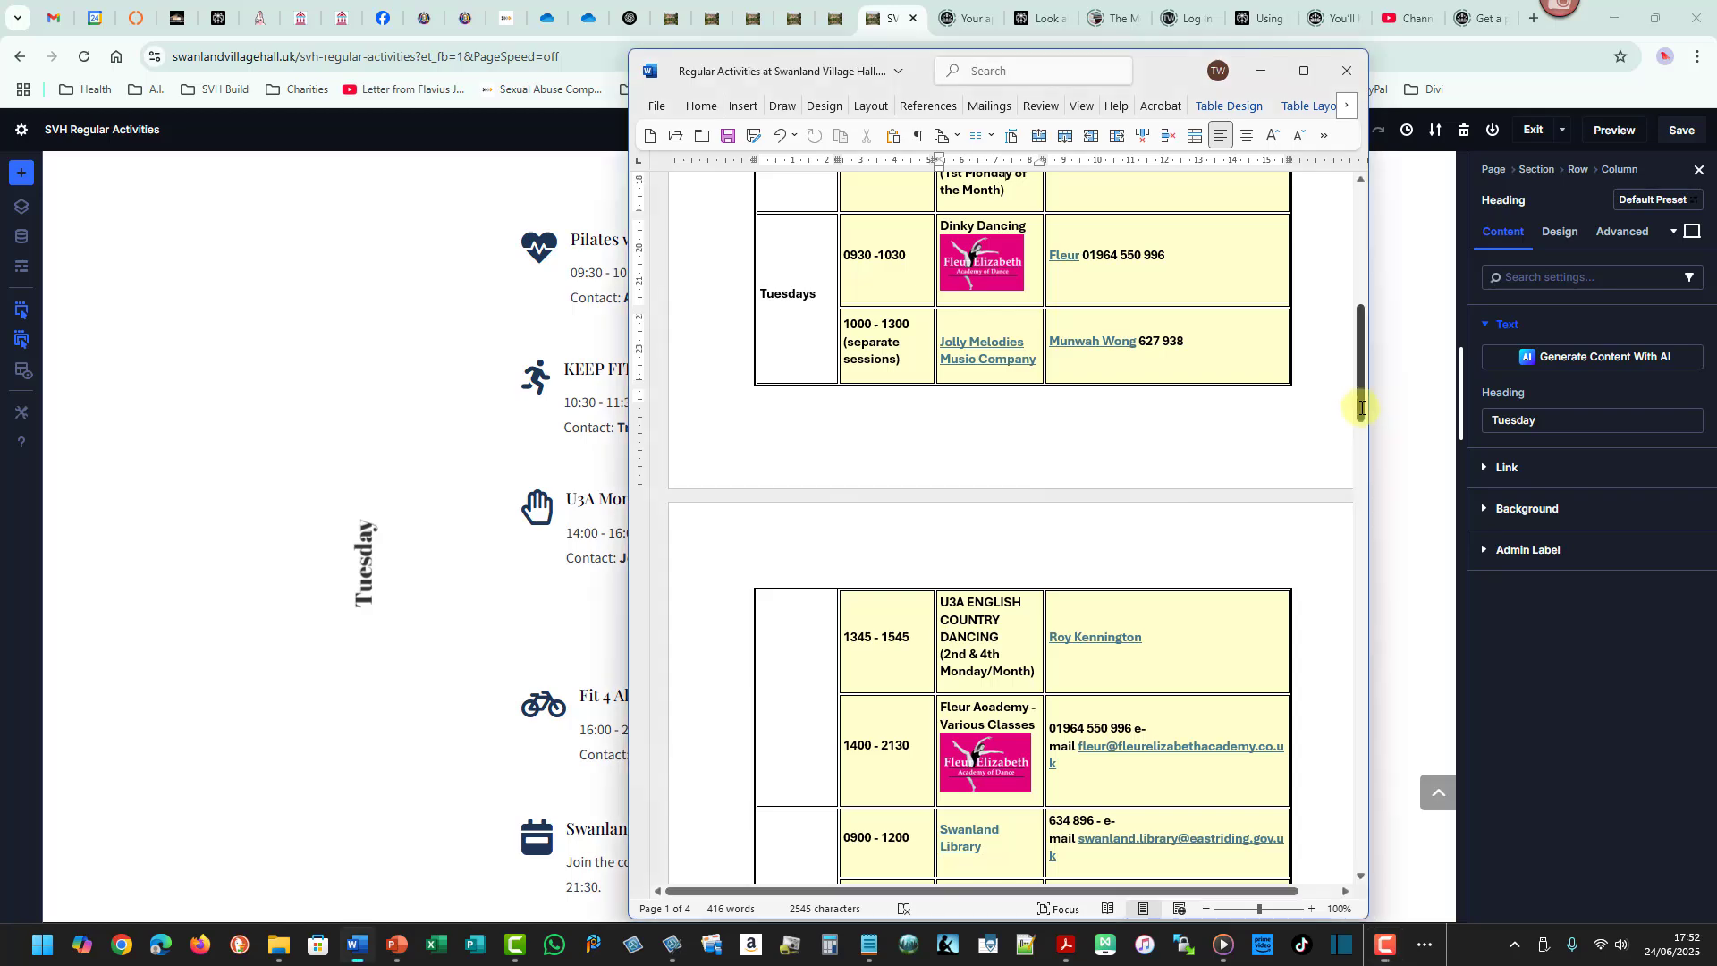
{"action": "left_click_drag", "start_coordinate": [1364, 408], "coordinate": [1373, 445]}
{"action": "left_click", "coordinate": [1261, 70]}
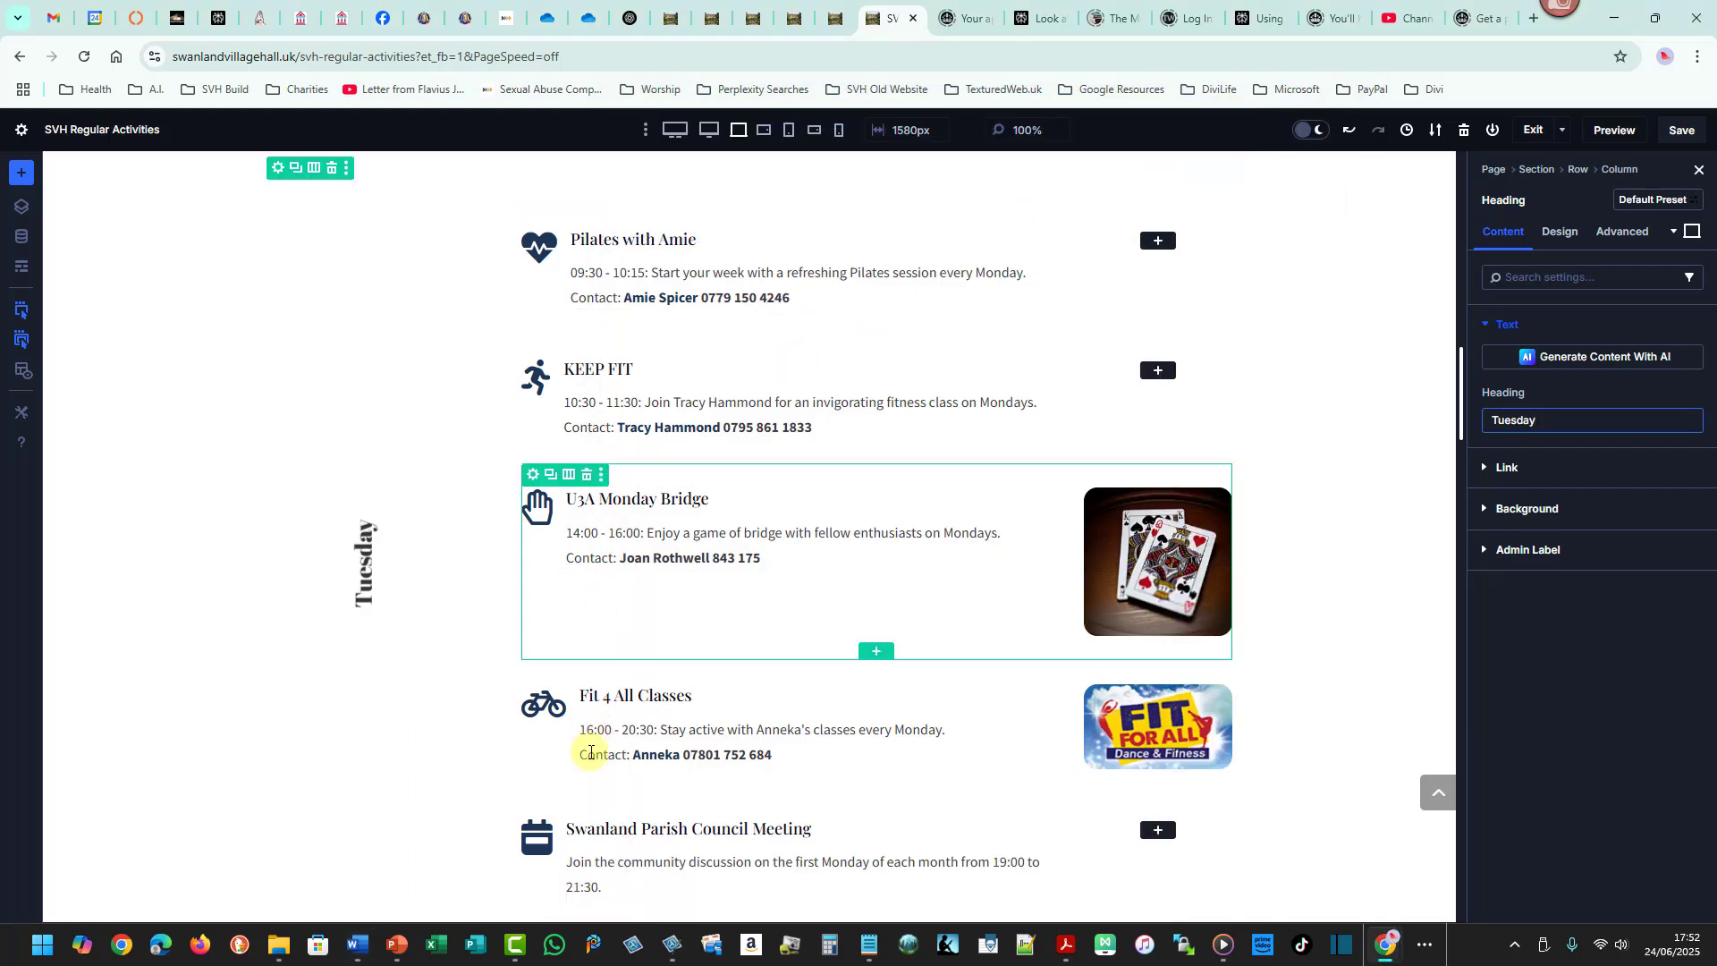
- Open the Pilates with Amie blurb's settings and copy the U3A English Country Dancing entry from the Word schedule
{"action": "left_click", "coordinate": [587, 803]}
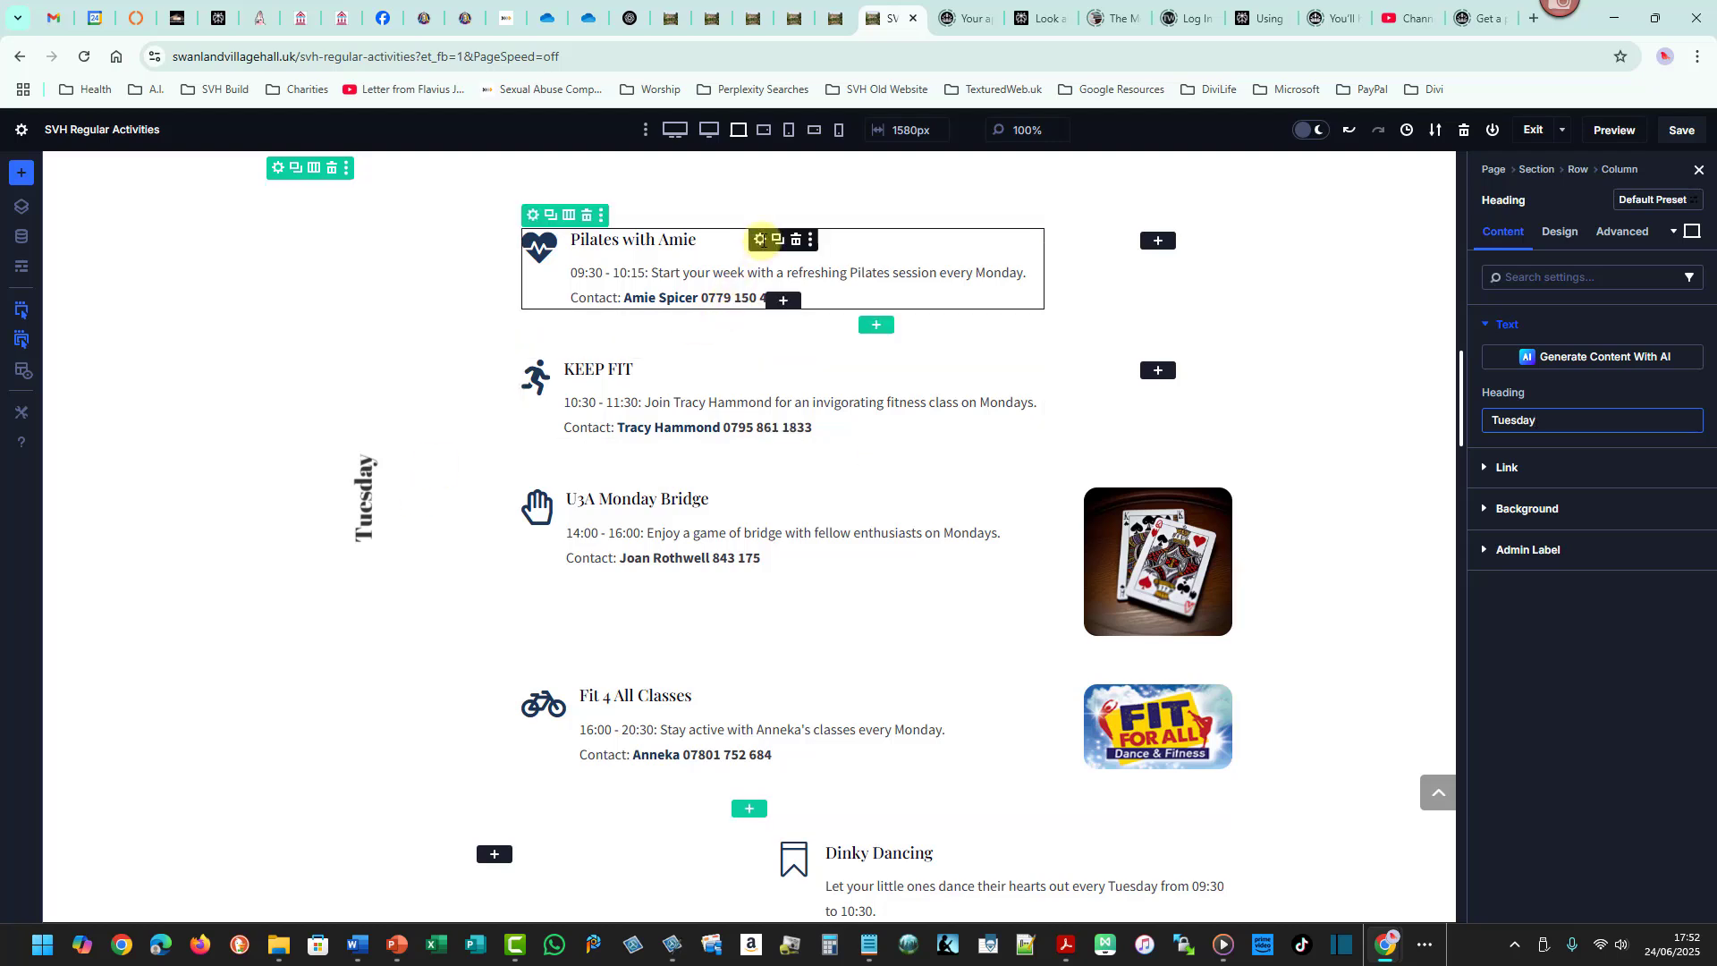
{"action": "left_click", "coordinate": [760, 239]}
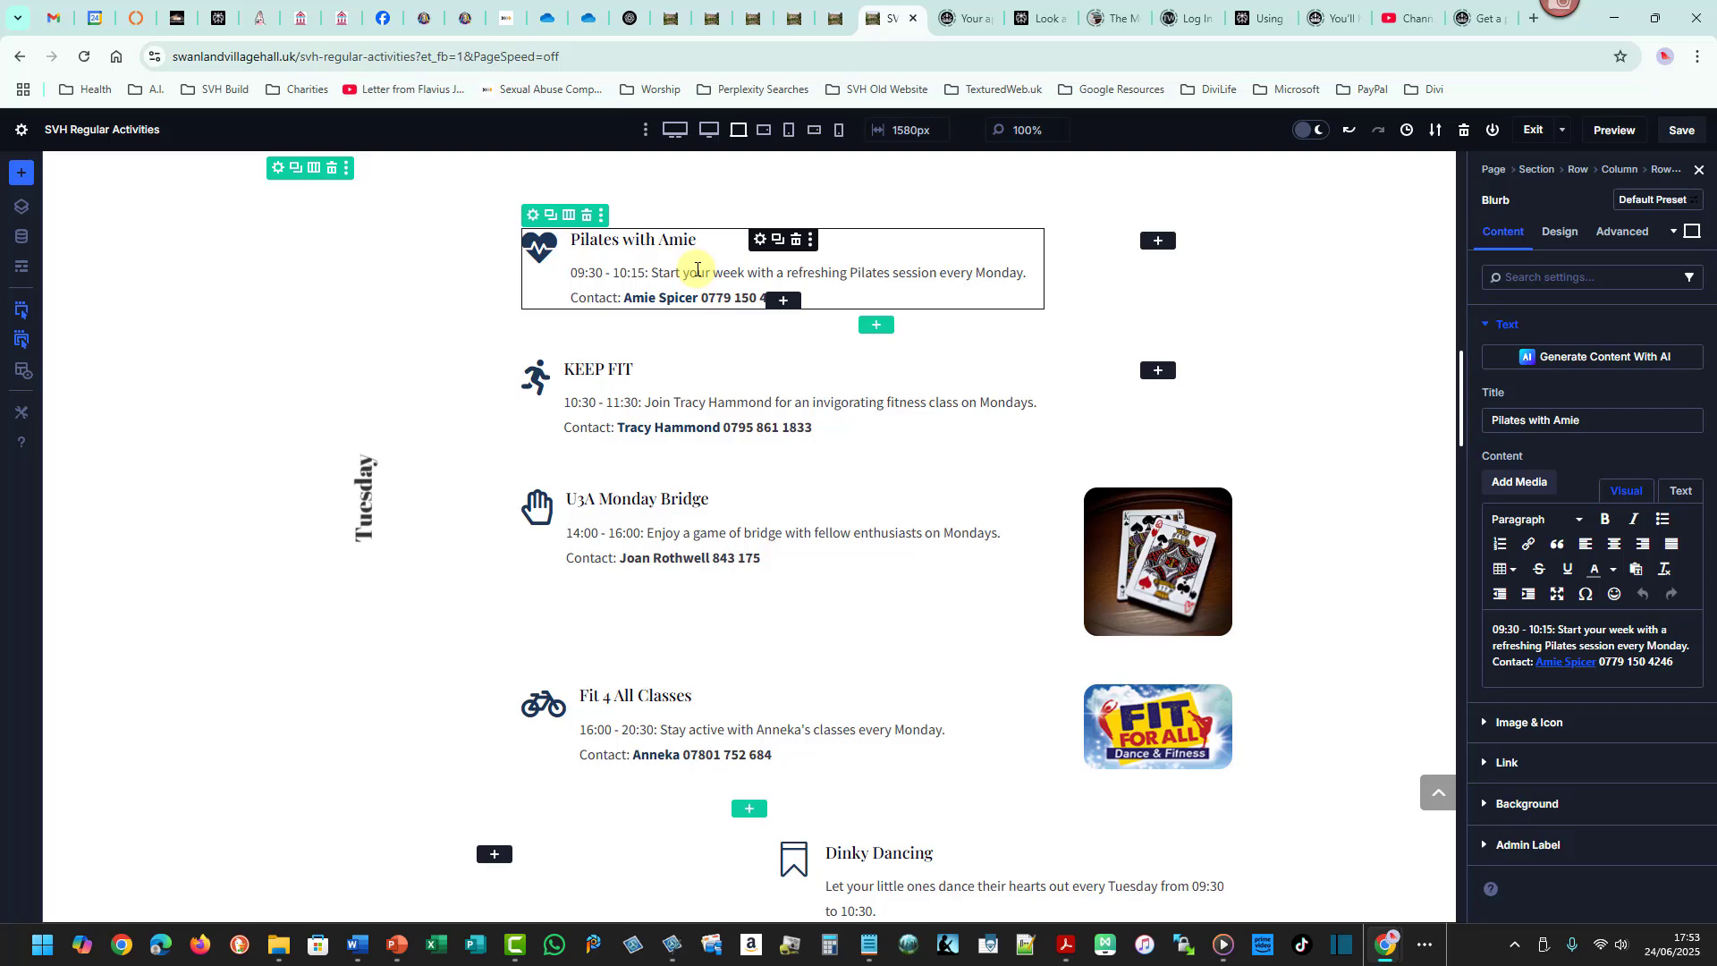
{"action": "key", "text": "alt+Tab"}
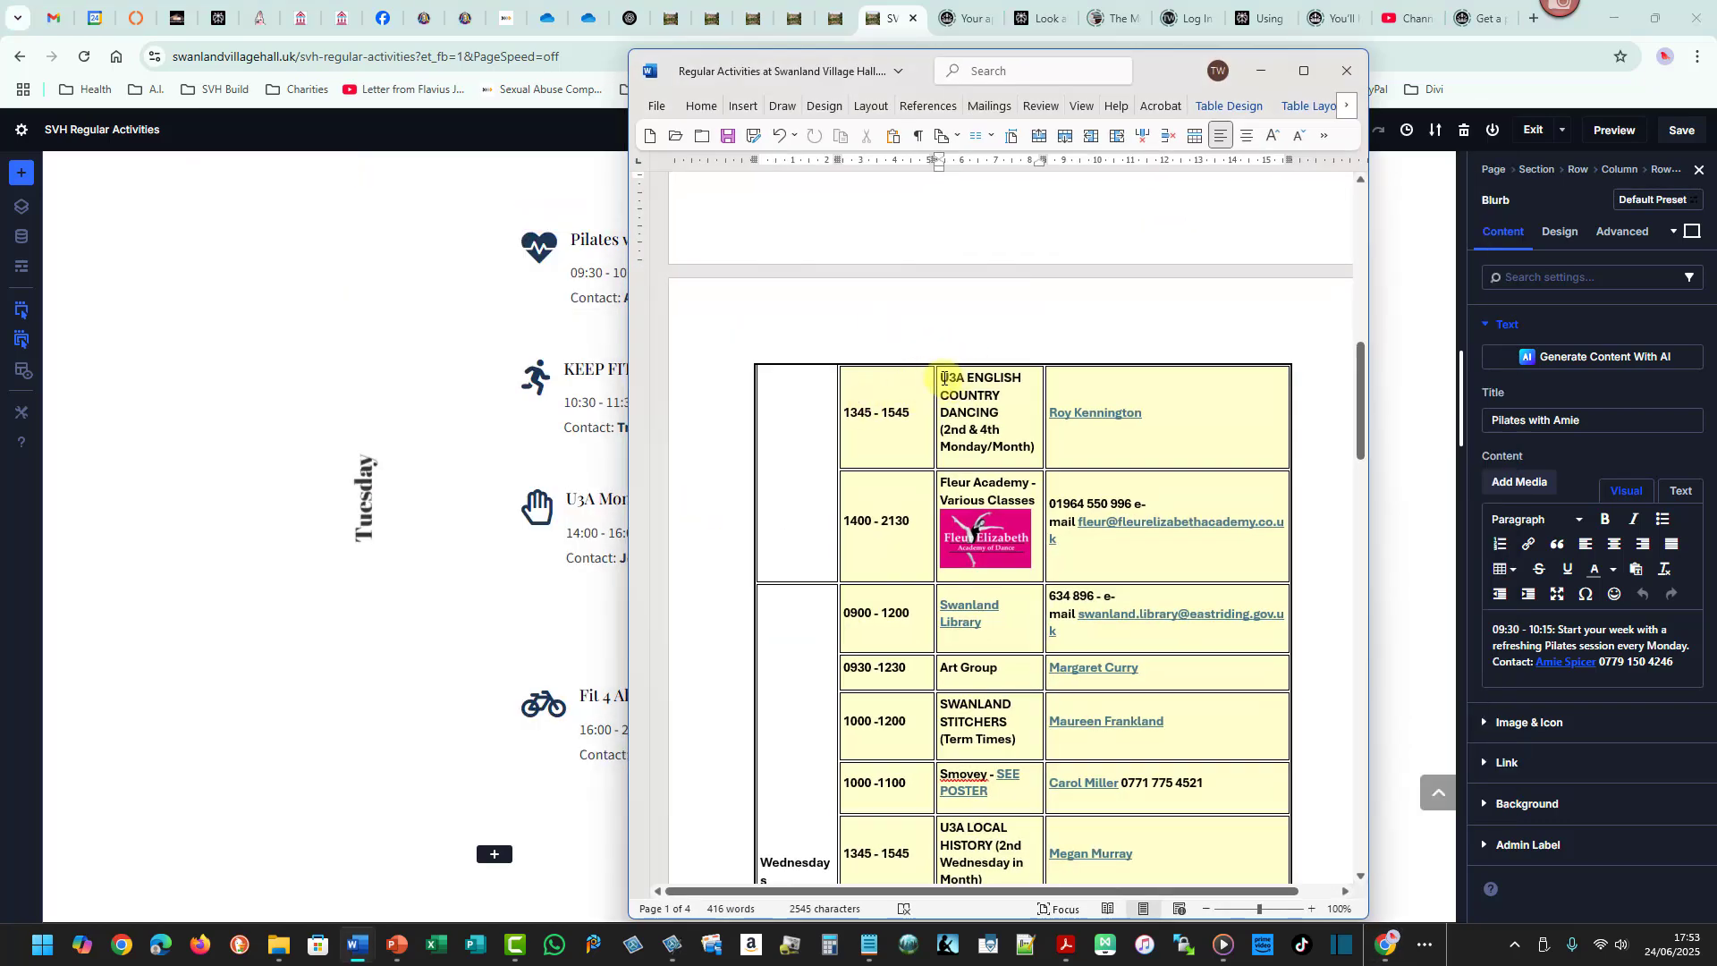
{"action": "left_click_drag", "start_coordinate": [941, 377], "coordinate": [1038, 449]}
{"action": "key", "text": "ctrl+c"}
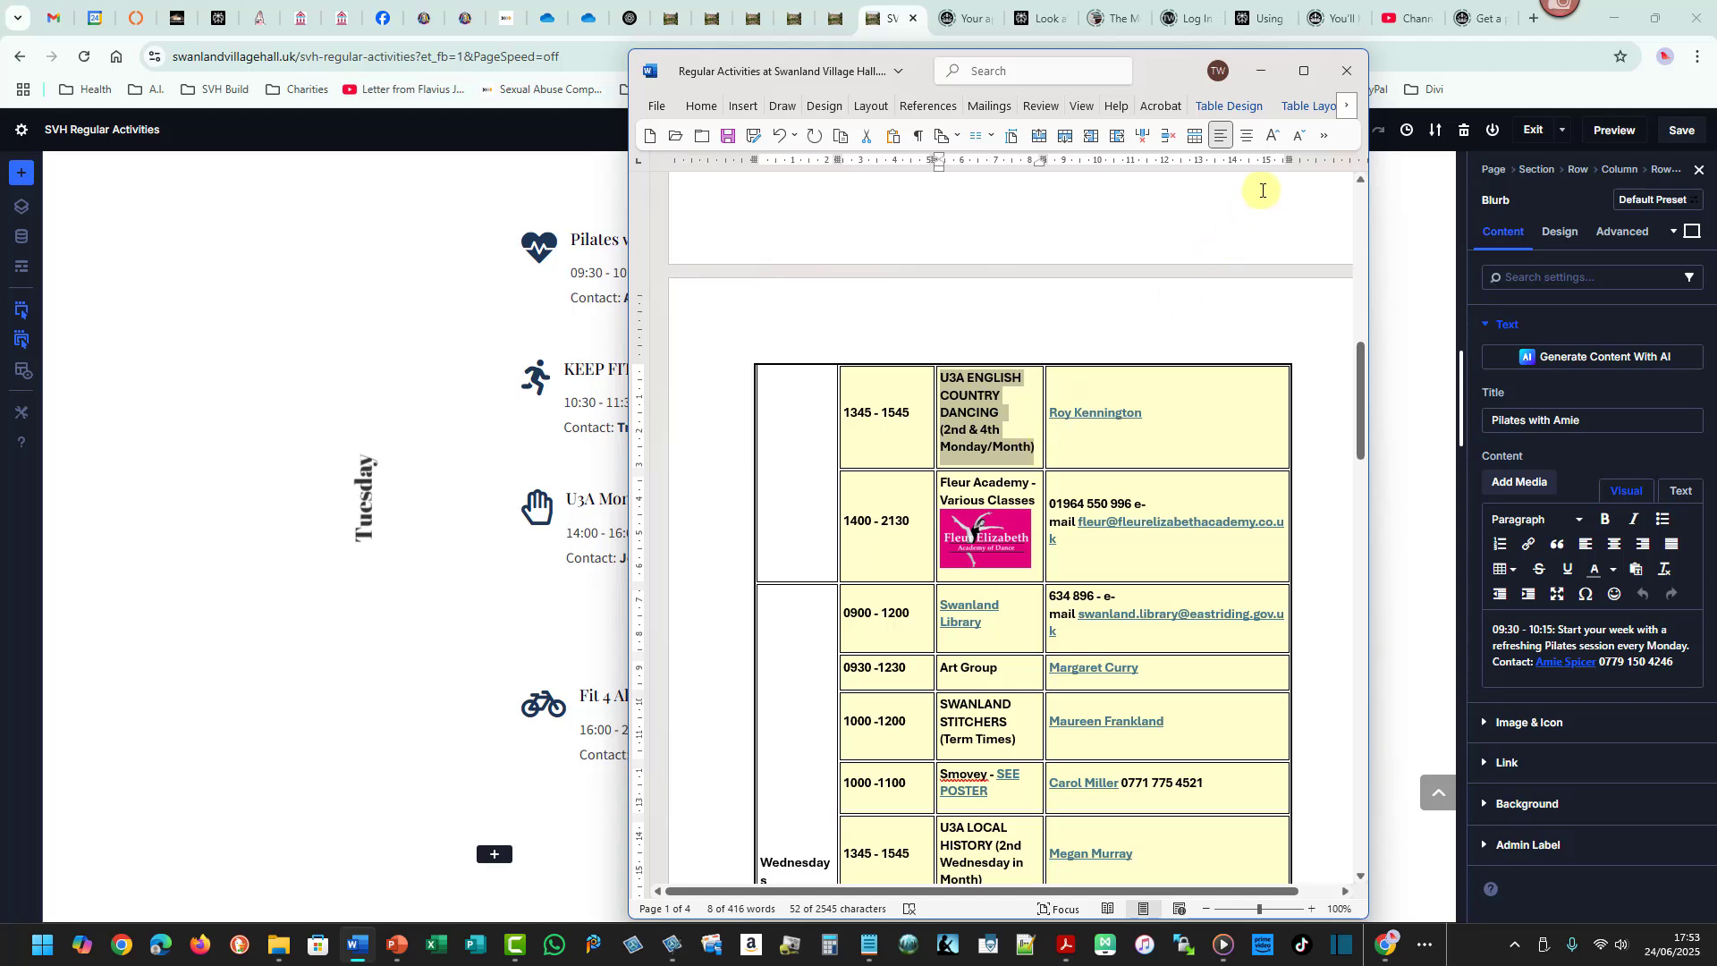
{"action": "left_click", "coordinate": [1261, 71]}
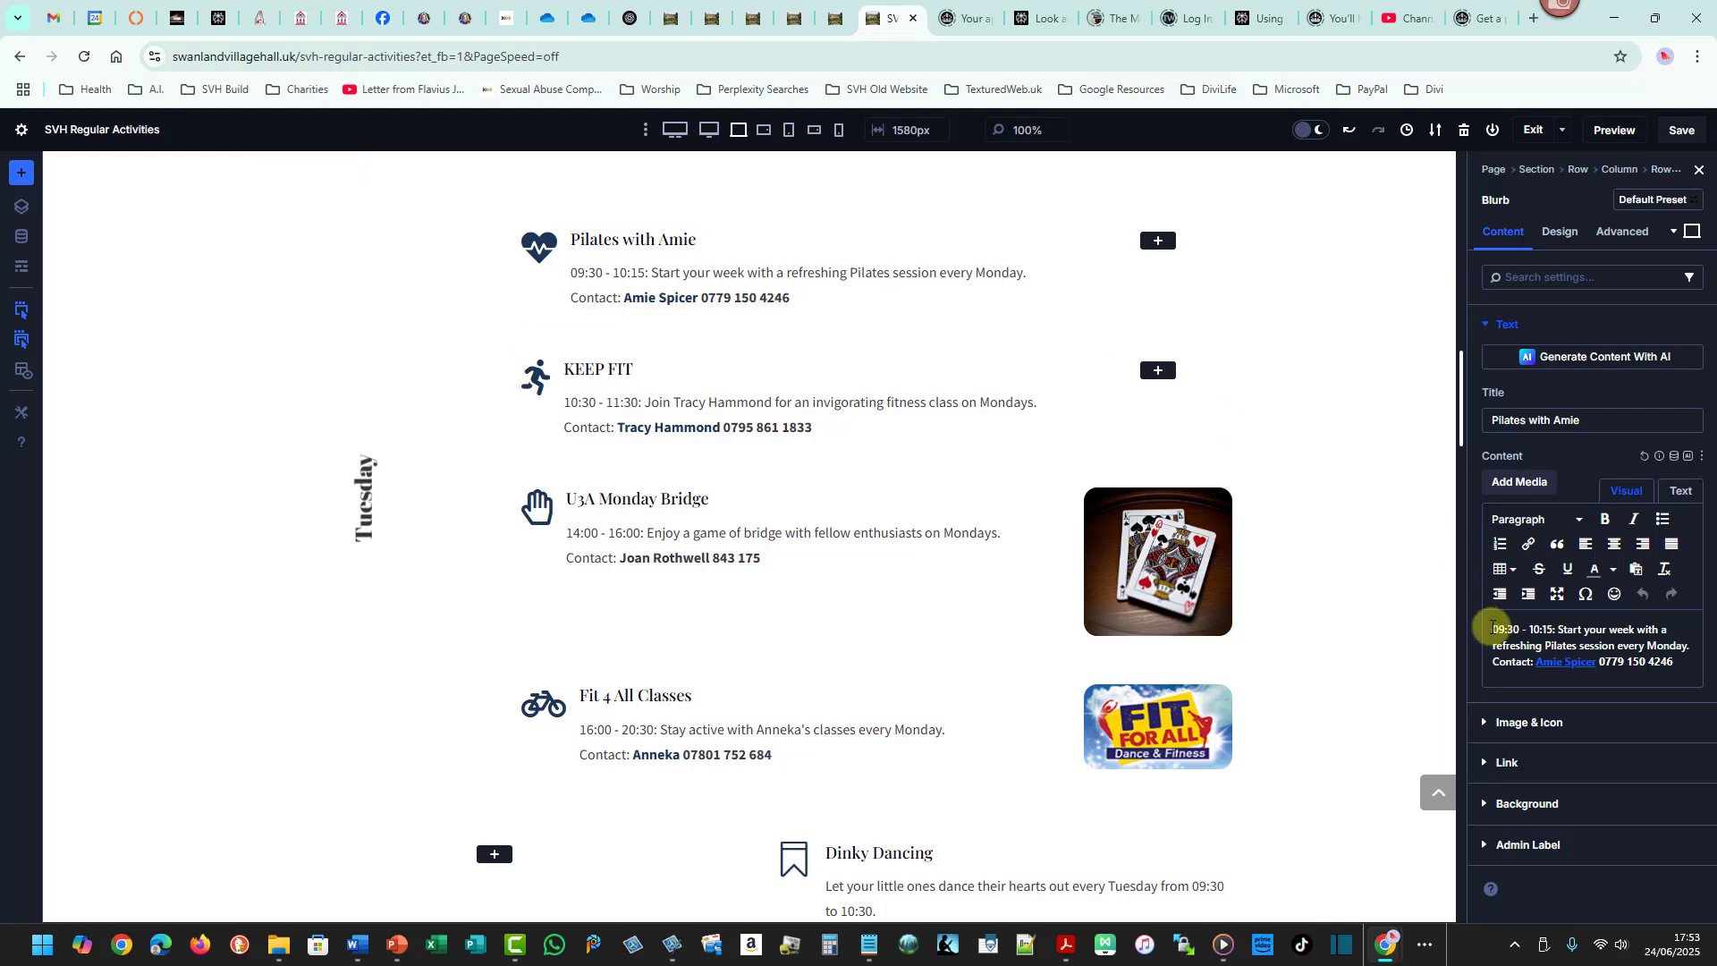
{"action": "left_click_drag", "start_coordinate": [1493, 628], "coordinate": [1676, 659]}
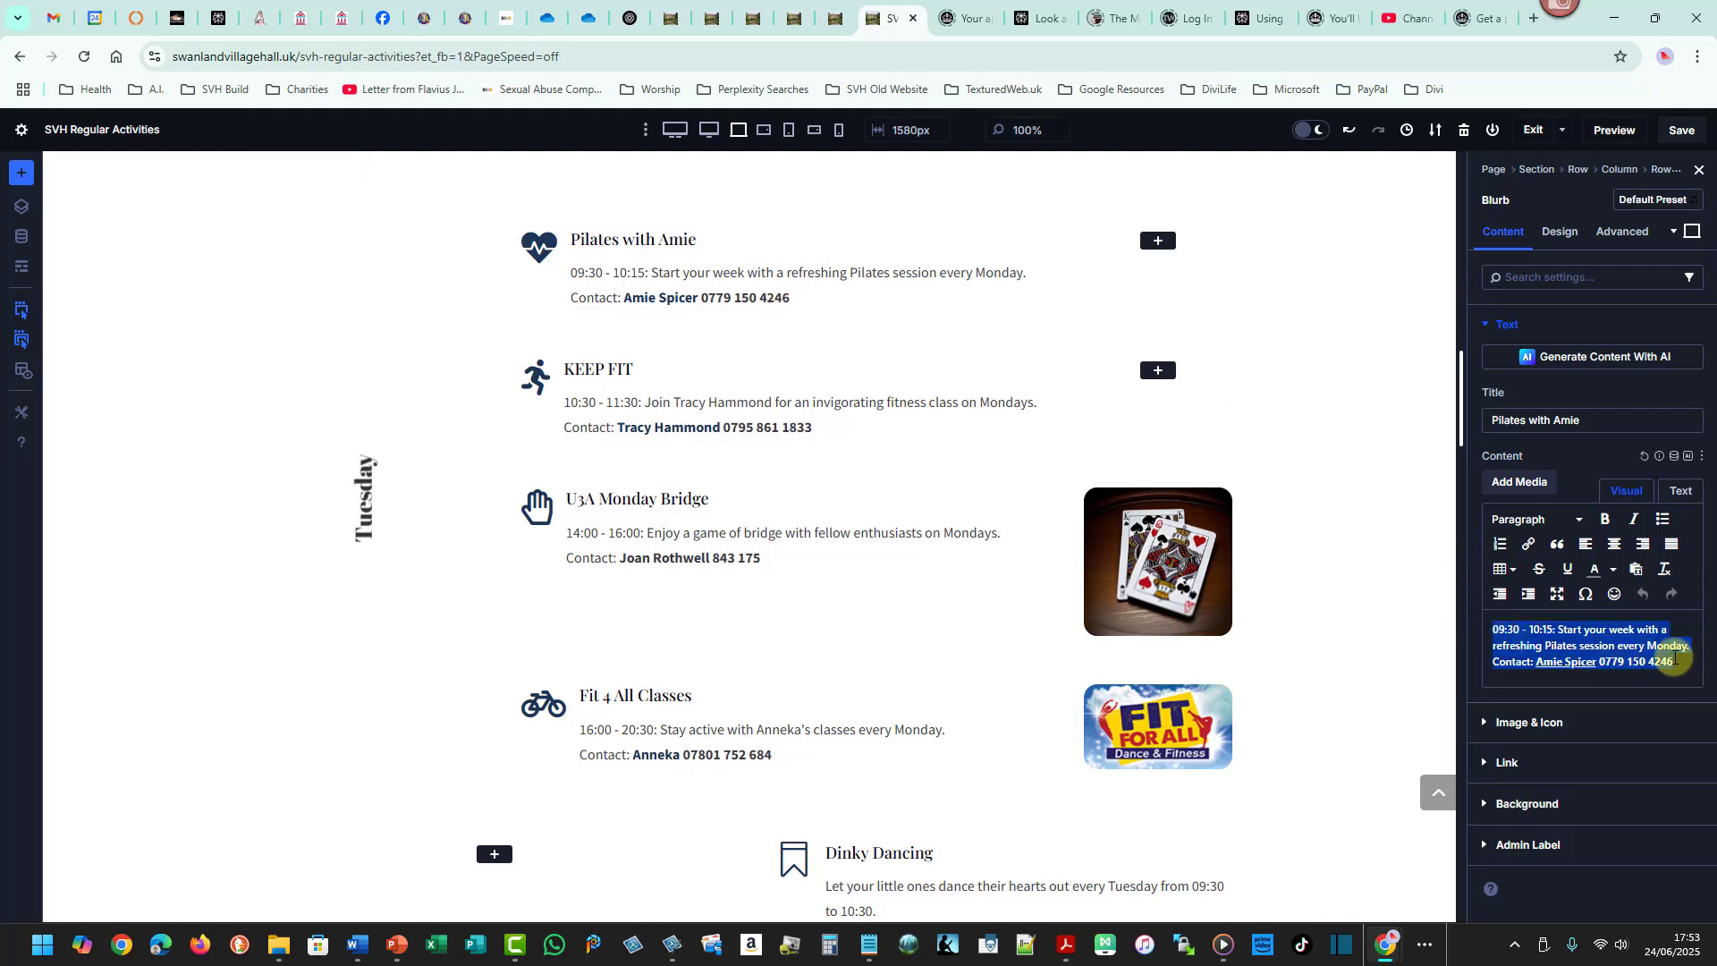
{"action": "key", "text": "ctrl+v"}
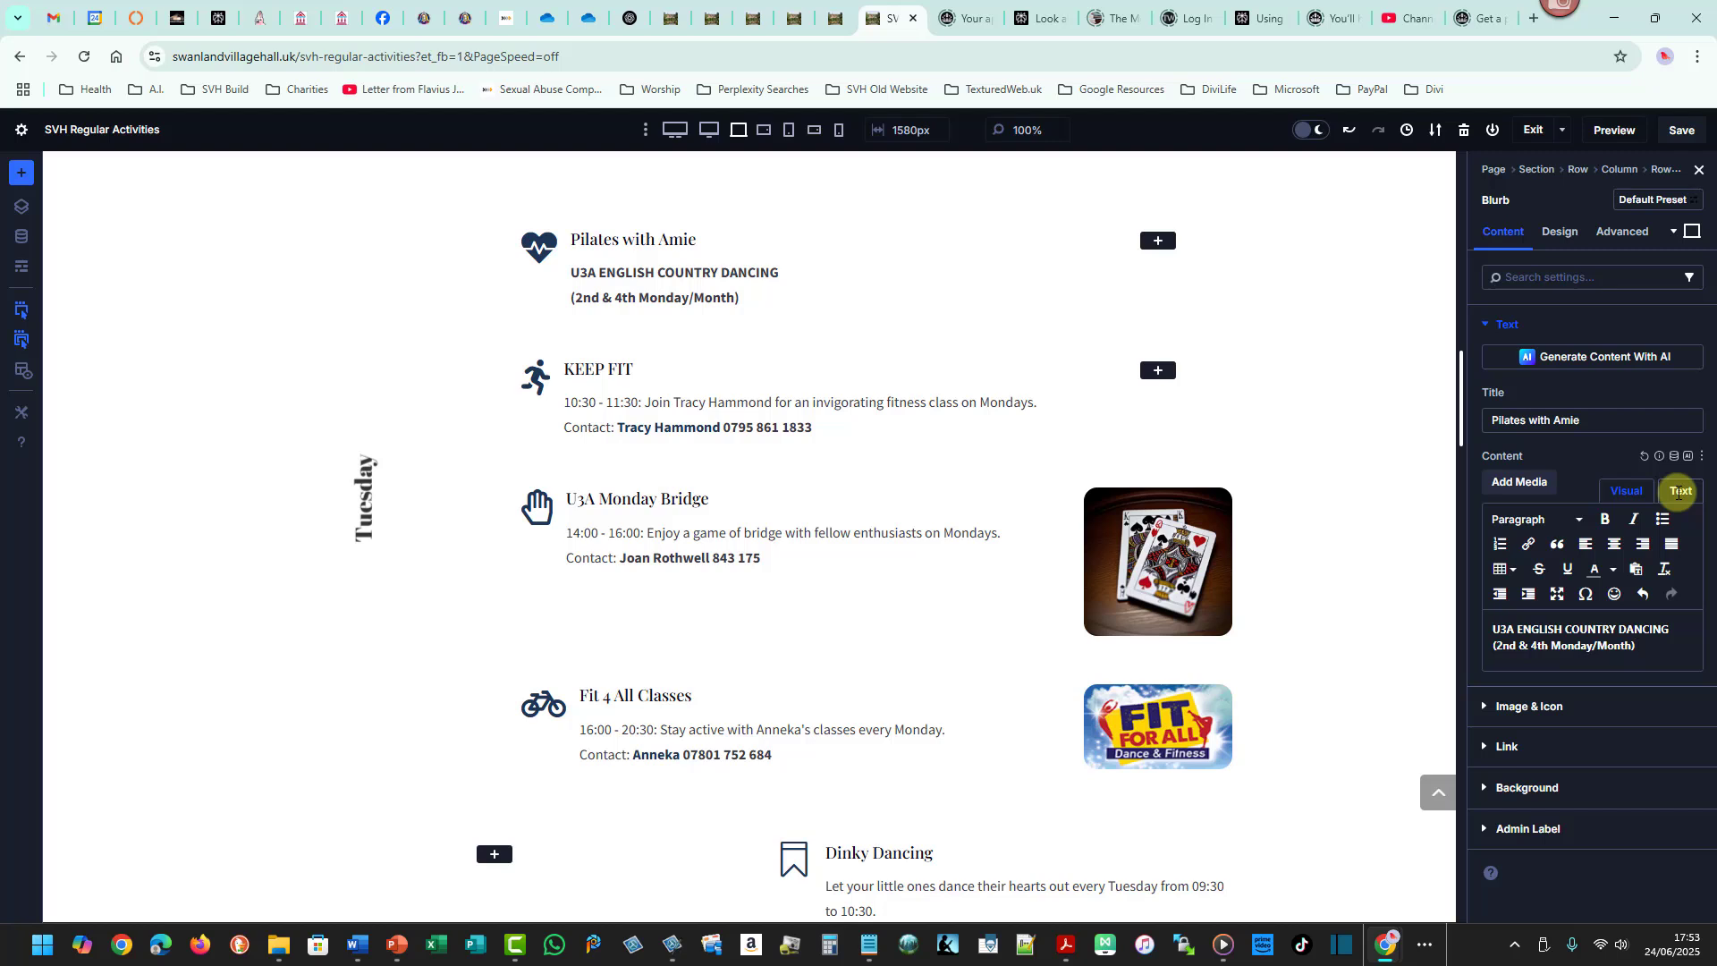
{"action": "key", "text": "ctrl+z"}
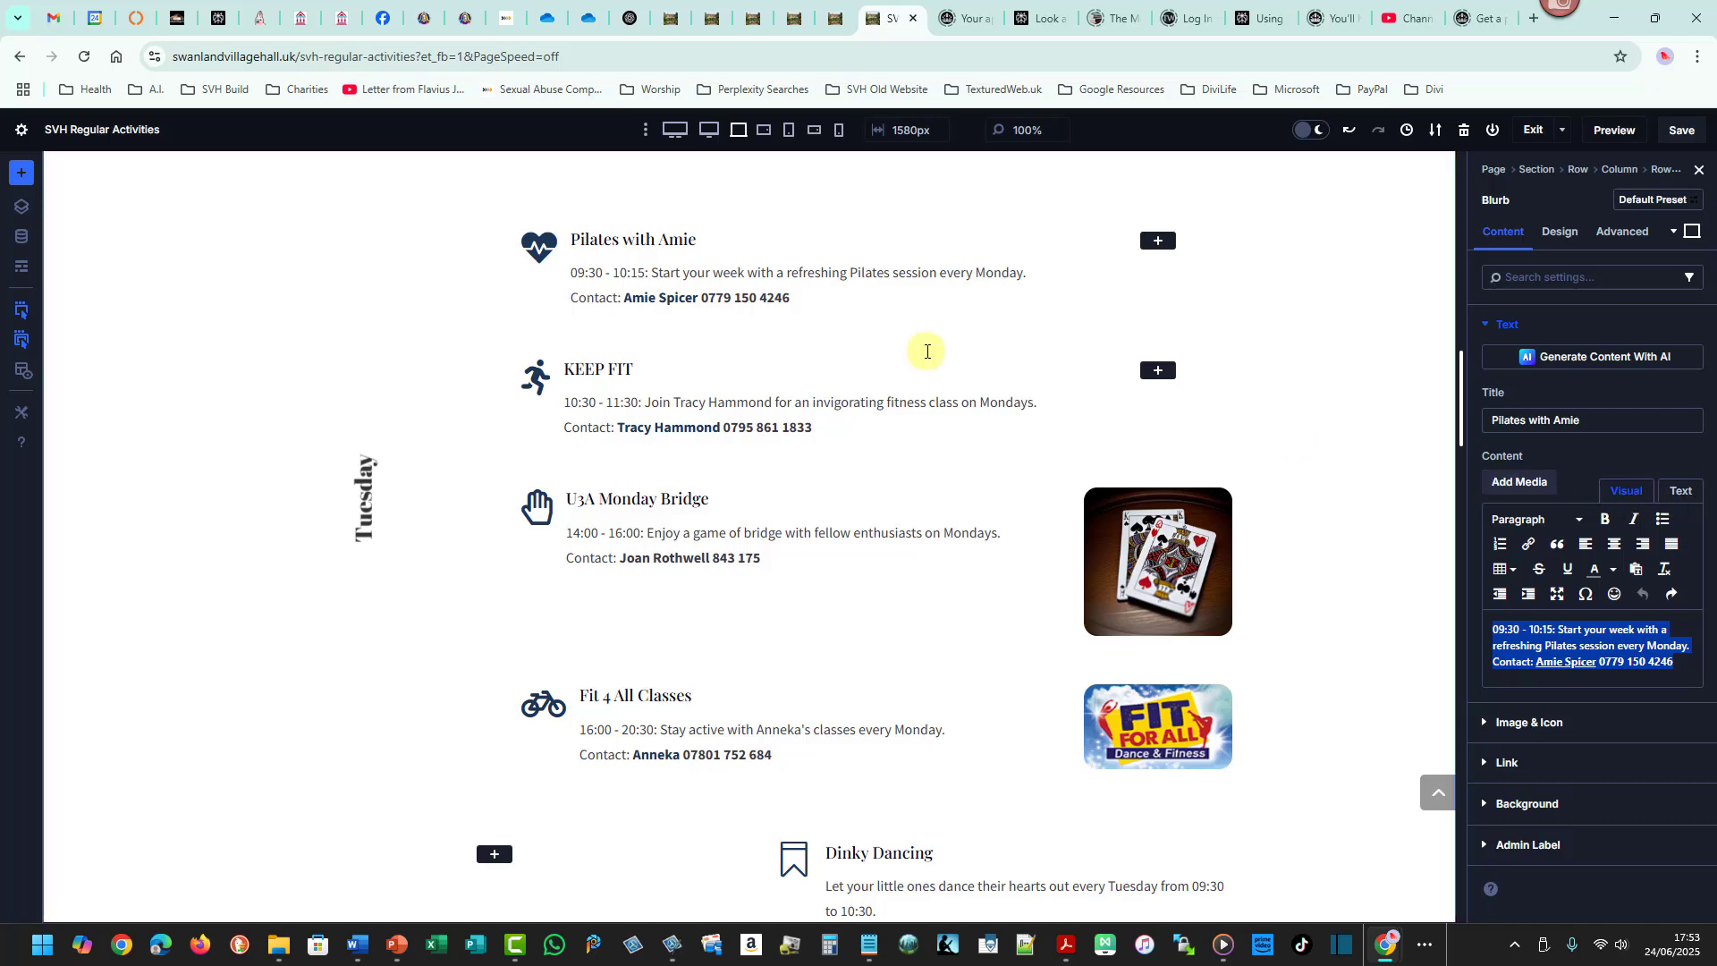
- Copy U3A ENGLISH COUNTRY DANCING from the schedule and paste it as the blurb's title
{"action": "key", "text": "alt+Tab"}
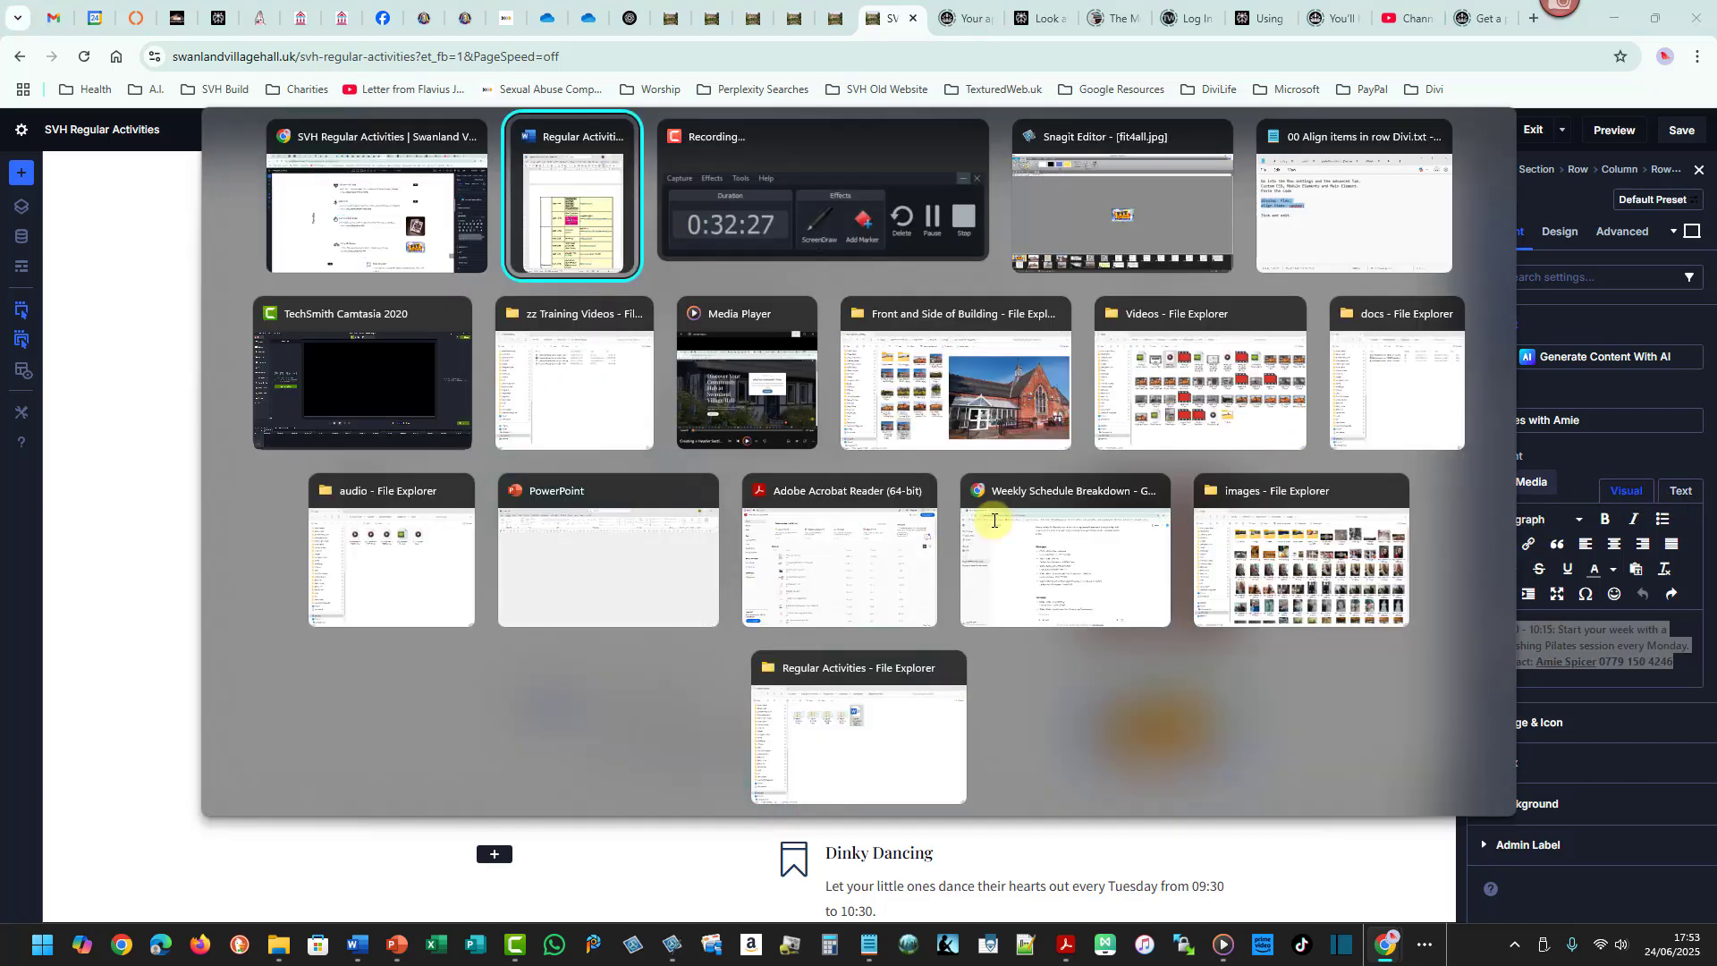
{"action": "left_click", "coordinate": [943, 380]}
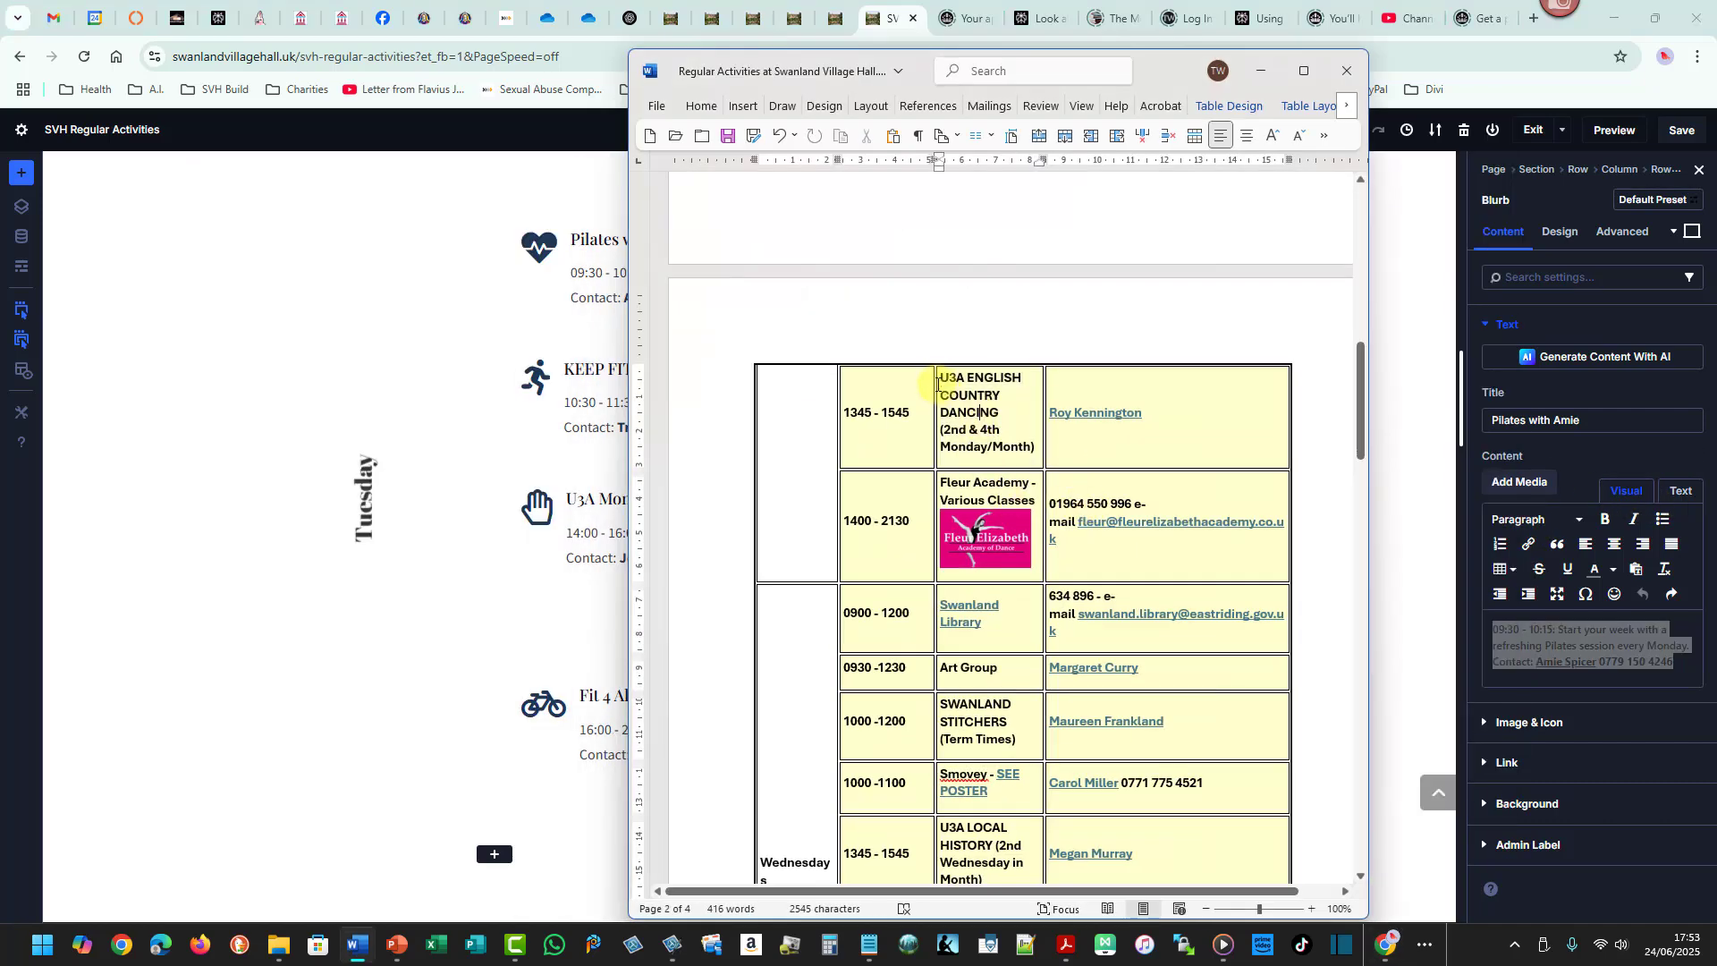
{"action": "left_click_drag", "start_coordinate": [941, 379], "coordinate": [998, 413]}
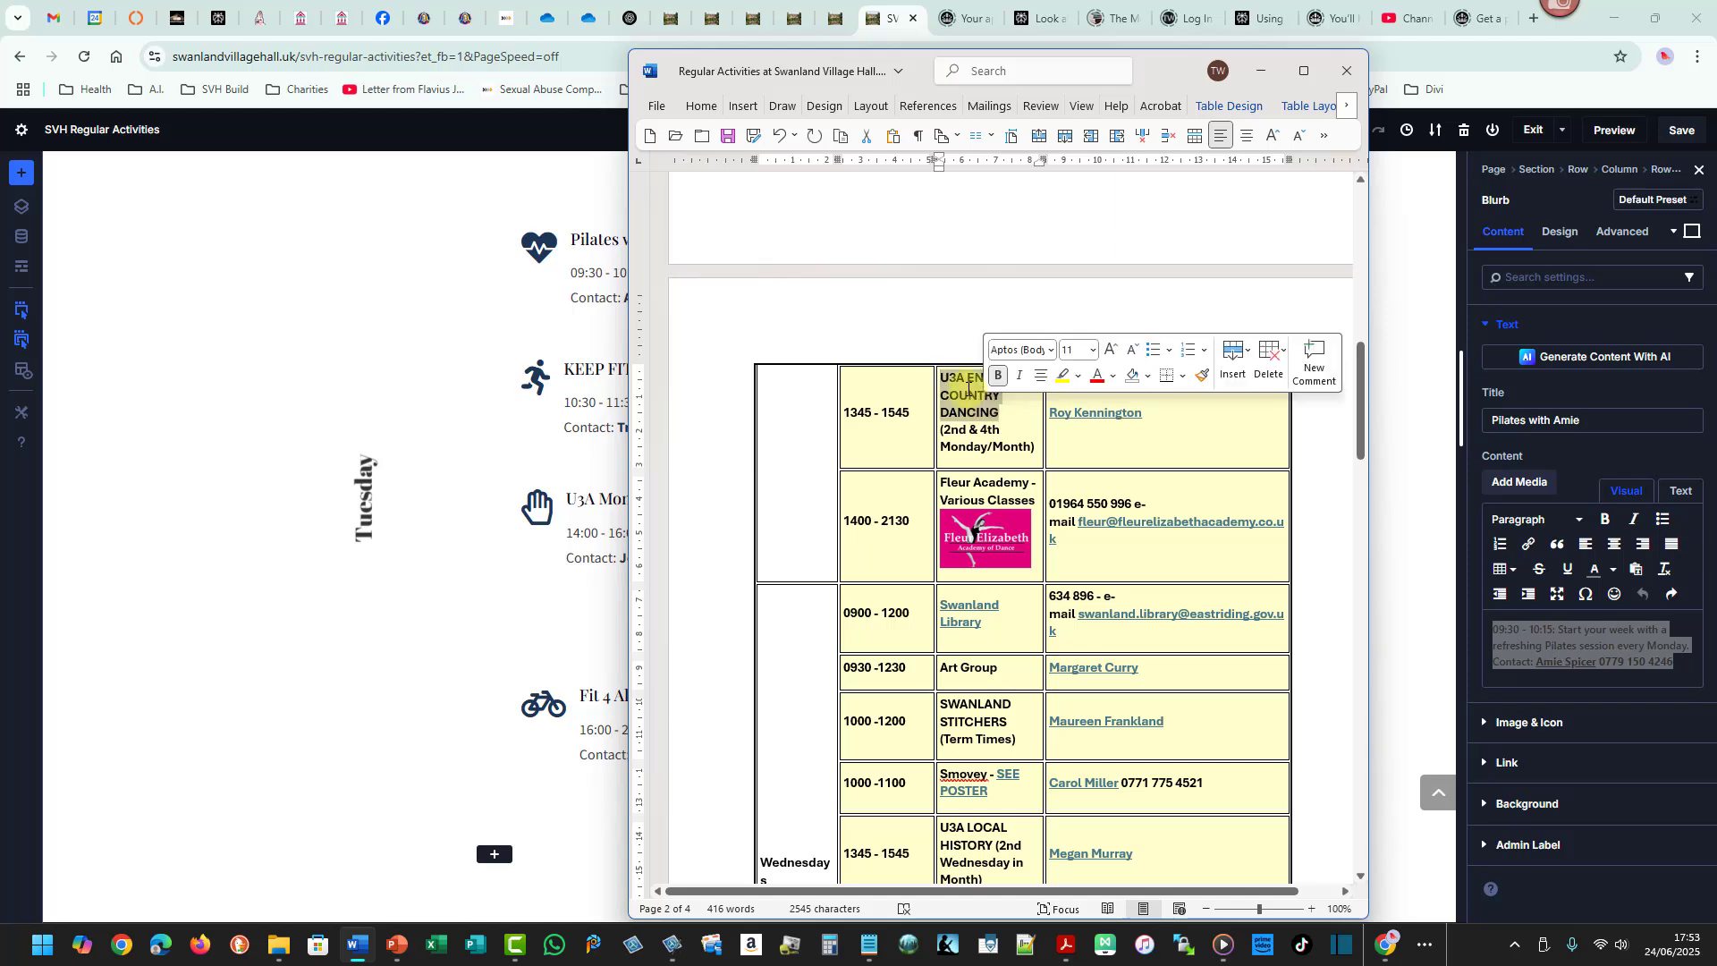
{"action": "right_click", "coordinate": [973, 393]}
{"action": "left_click", "coordinate": [1015, 484]}
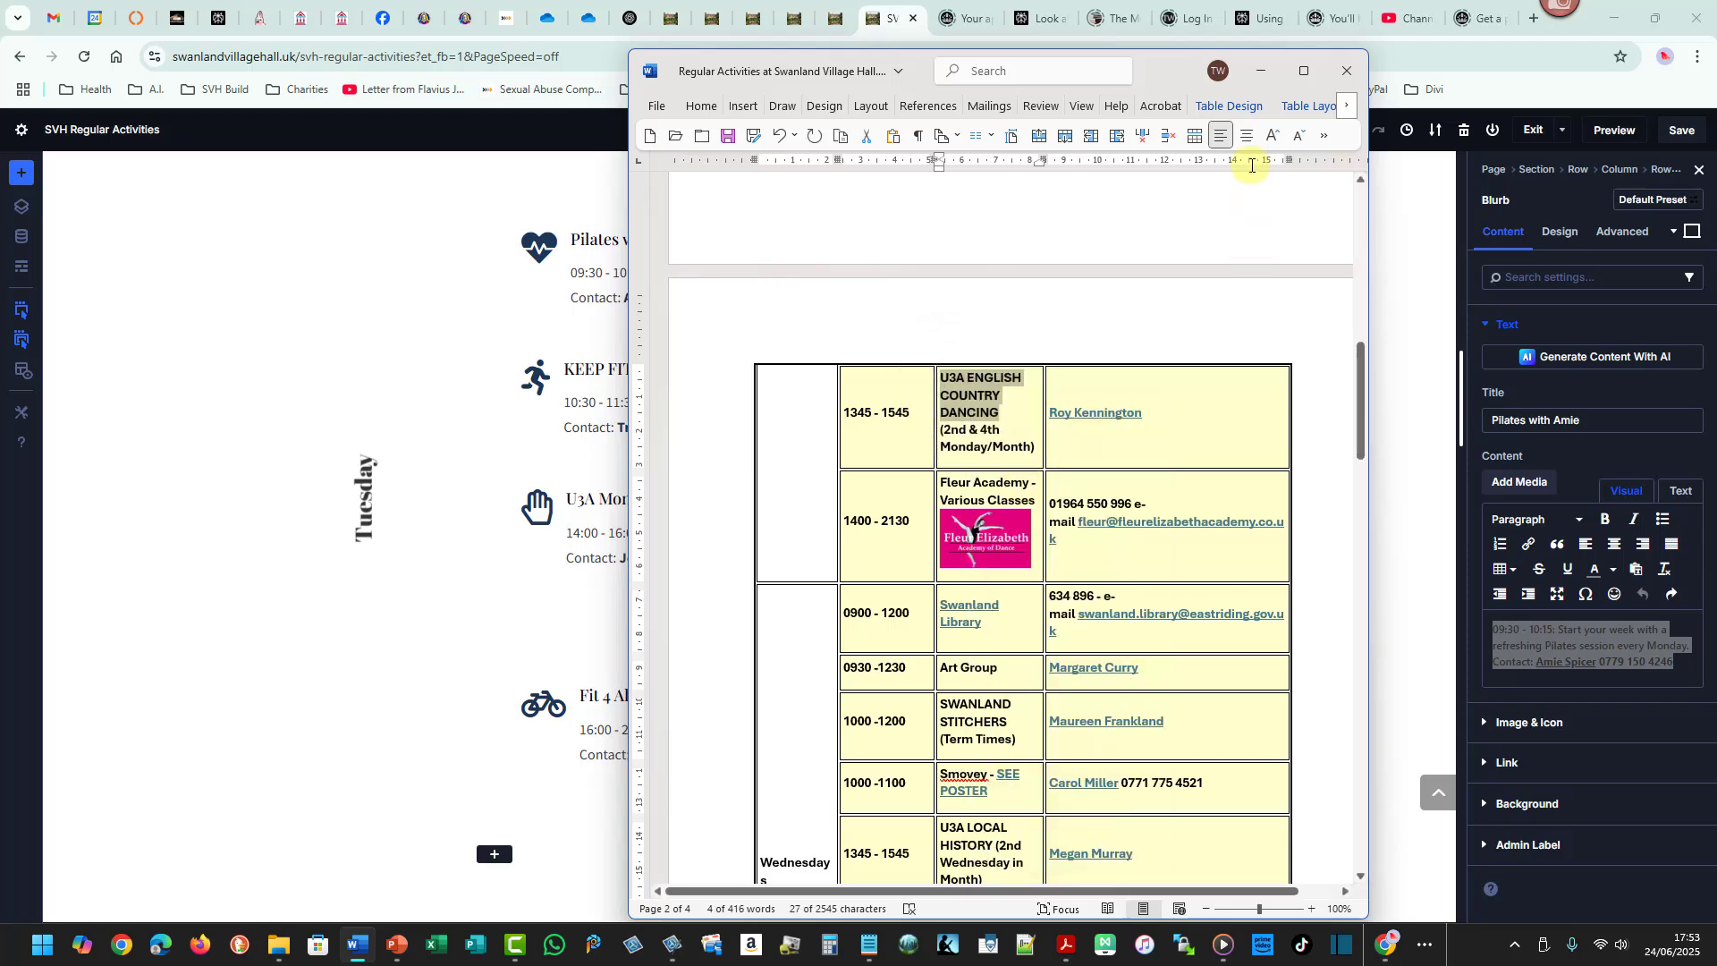
{"action": "left_click", "coordinate": [1260, 71]}
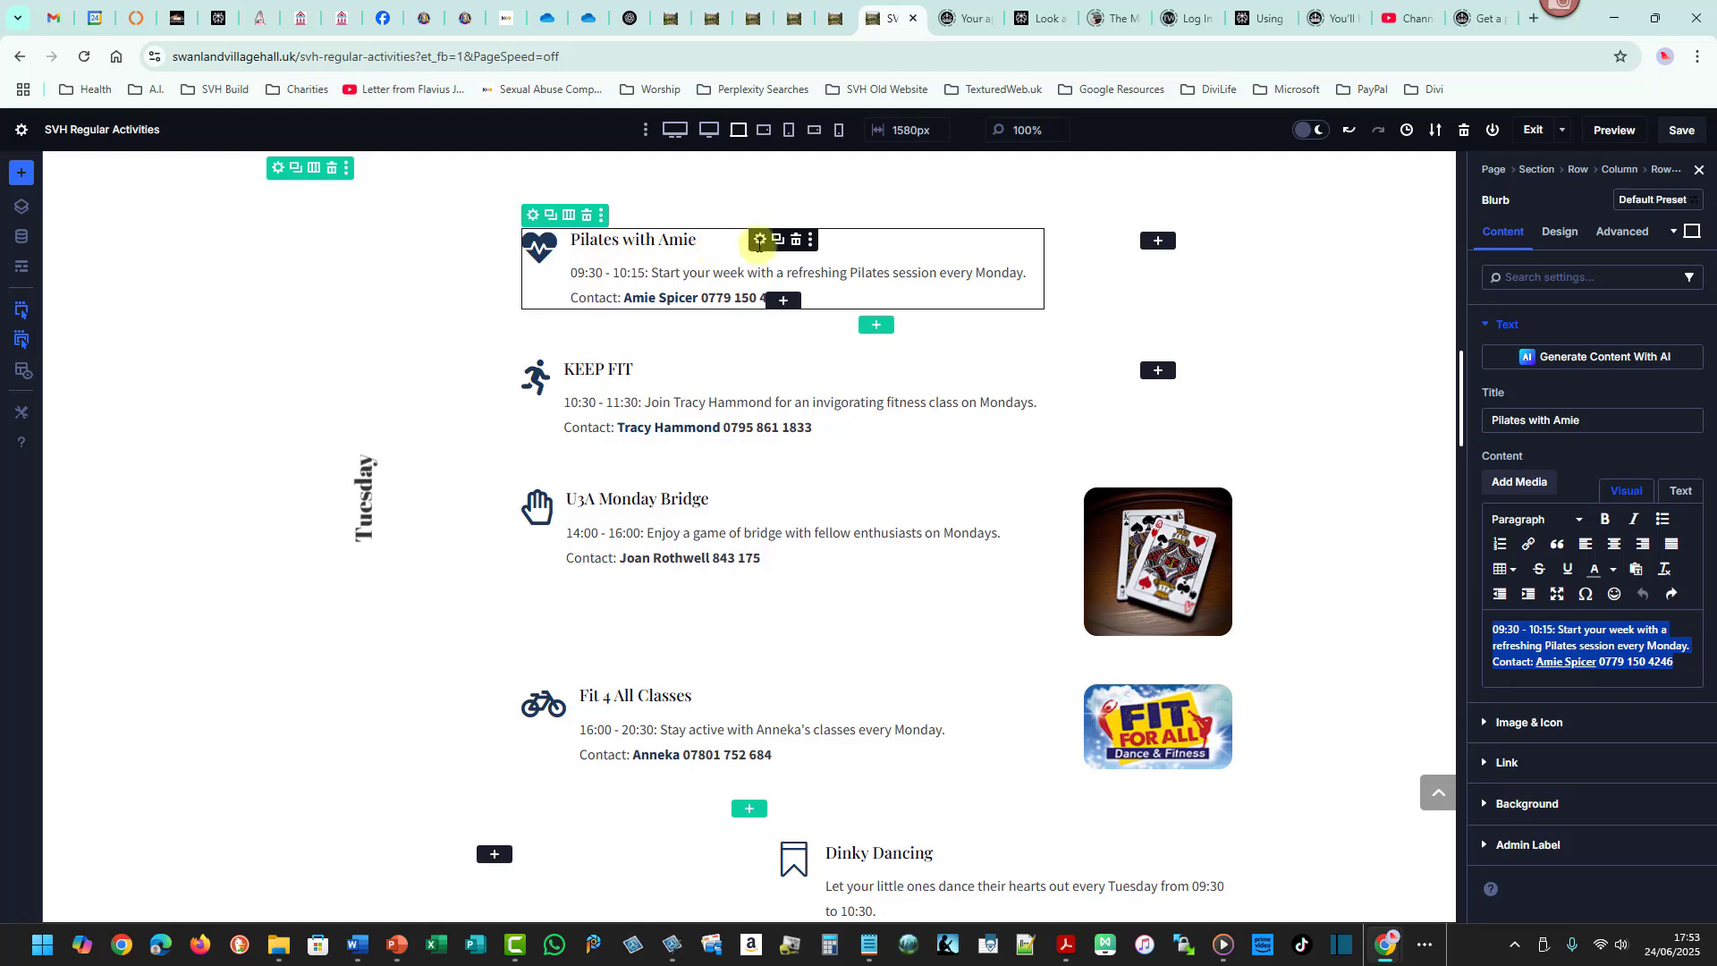
{"action": "left_click_drag", "start_coordinate": [1605, 420], "coordinate": [1489, 422]}
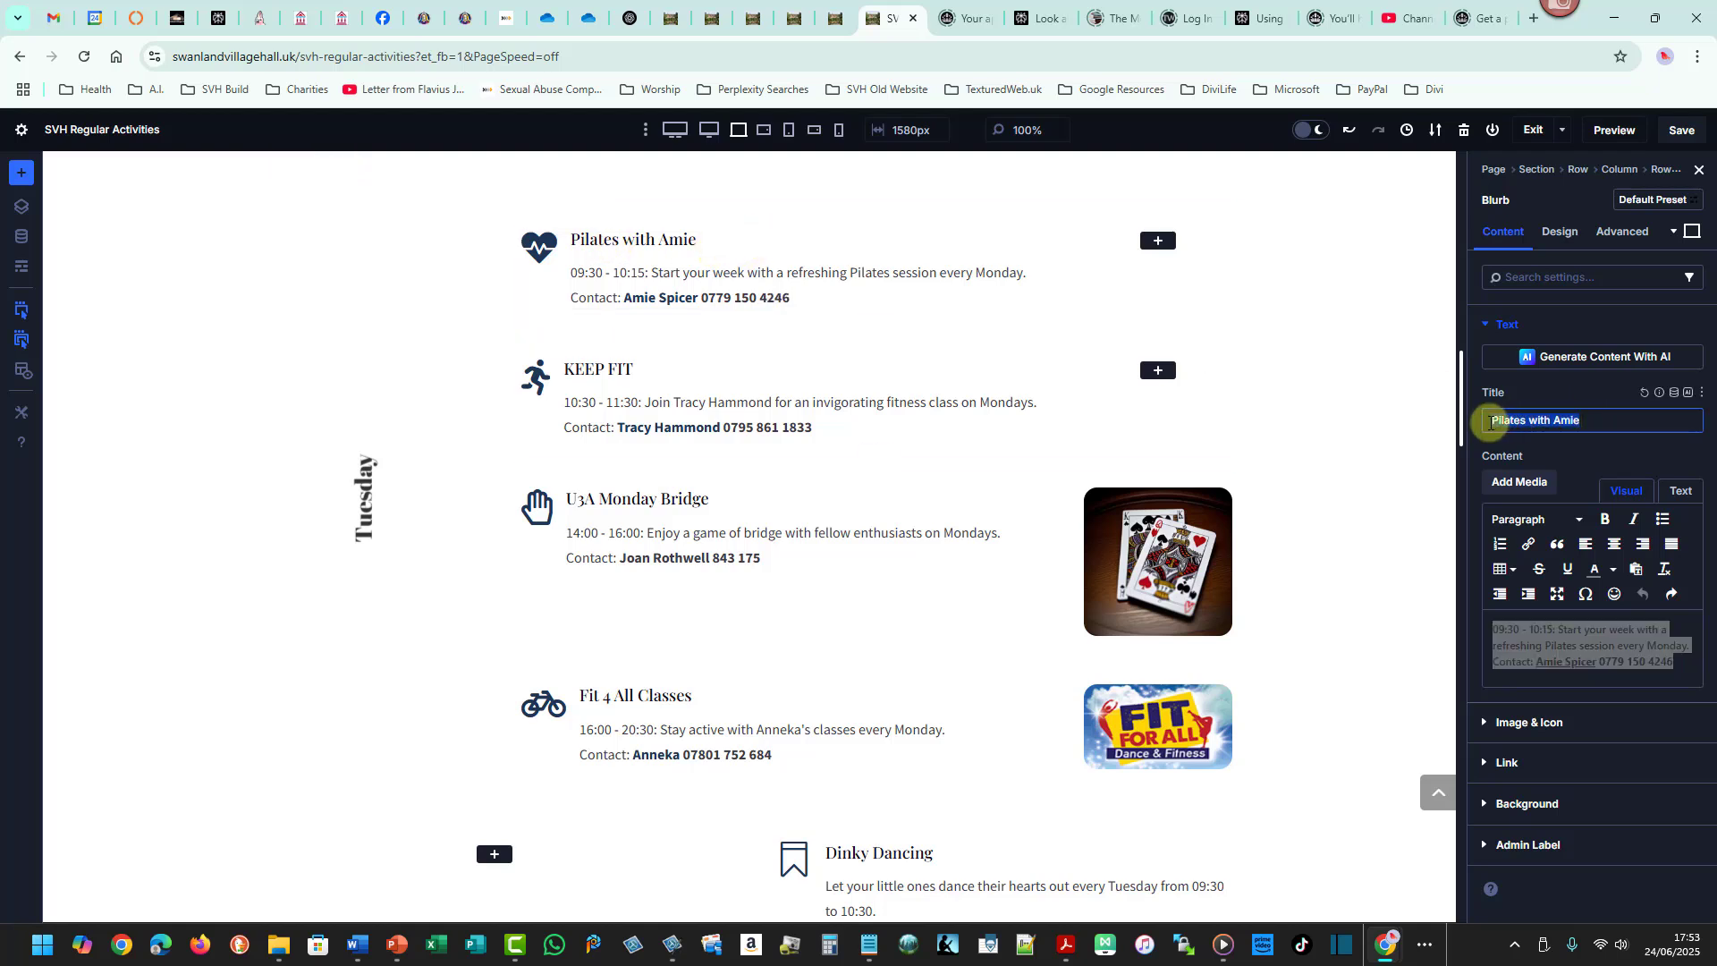
{"action": "key", "text": "ctrl+v"}
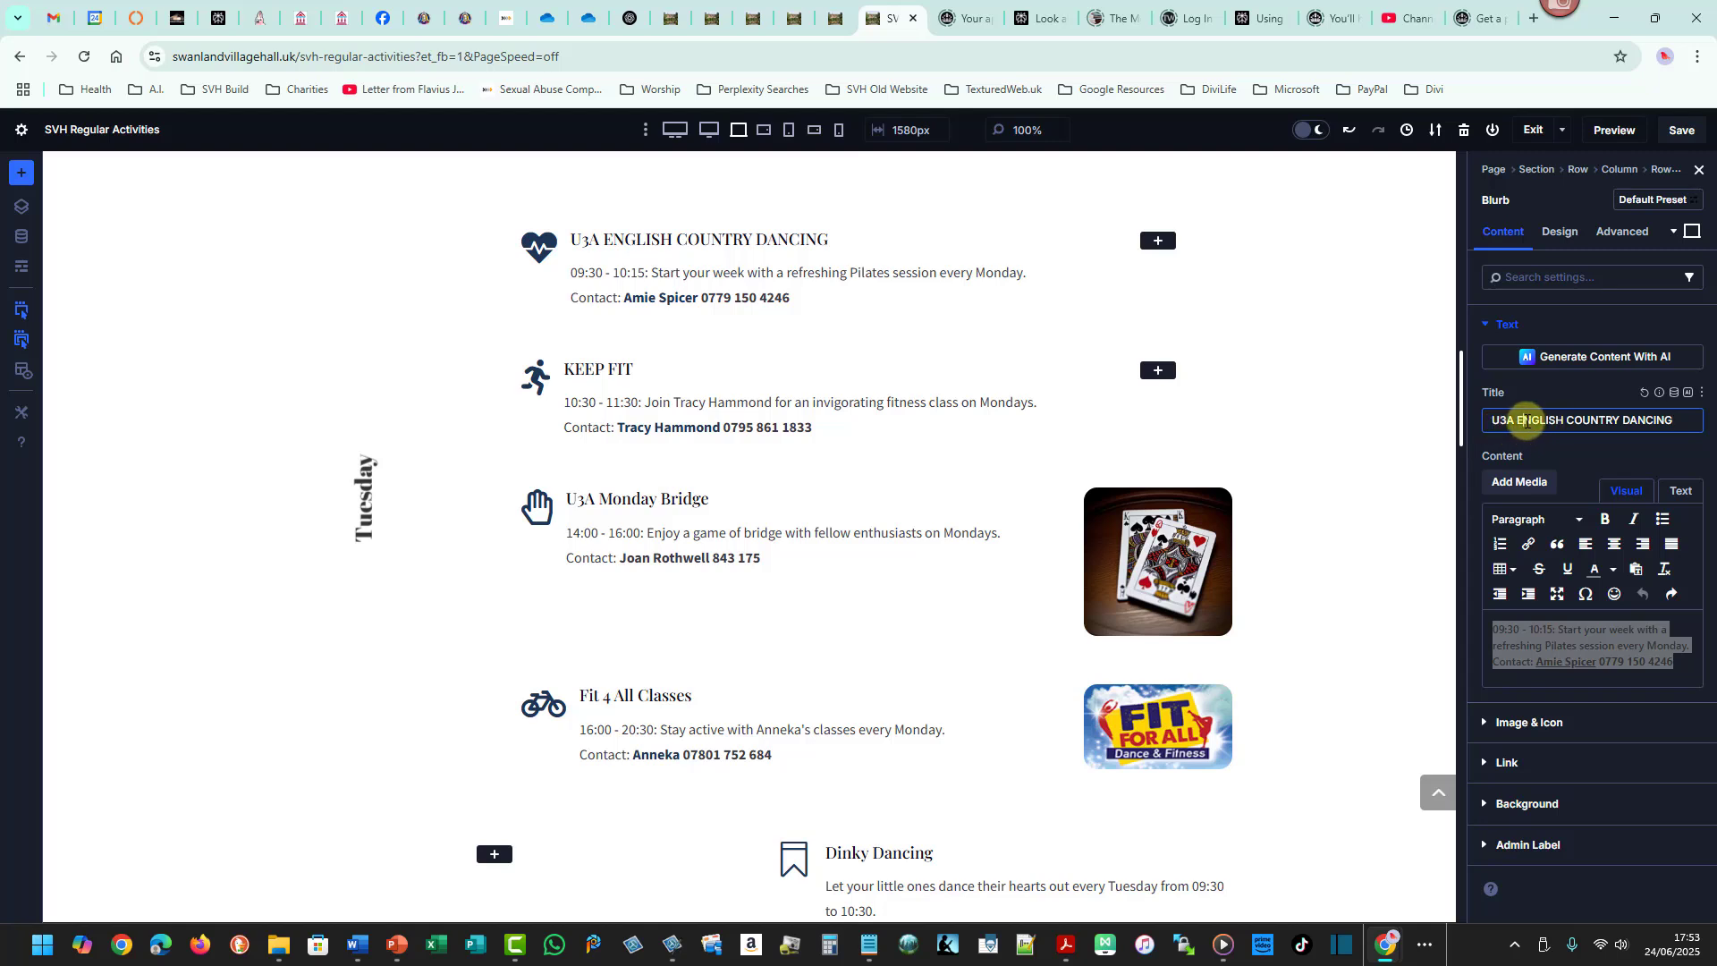
- Change the blurb title to title case as U3A English Country Dancing
{"action": "mouse_move", "coordinate": [1518, 421]}
{"action": "left_mouse_down"}
{"action": "mouse_move", "coordinate": [1563, 422]}
{"action": "mouse_move", "coordinate": [1546, 409]}
{"action": "left_mouse_up"}
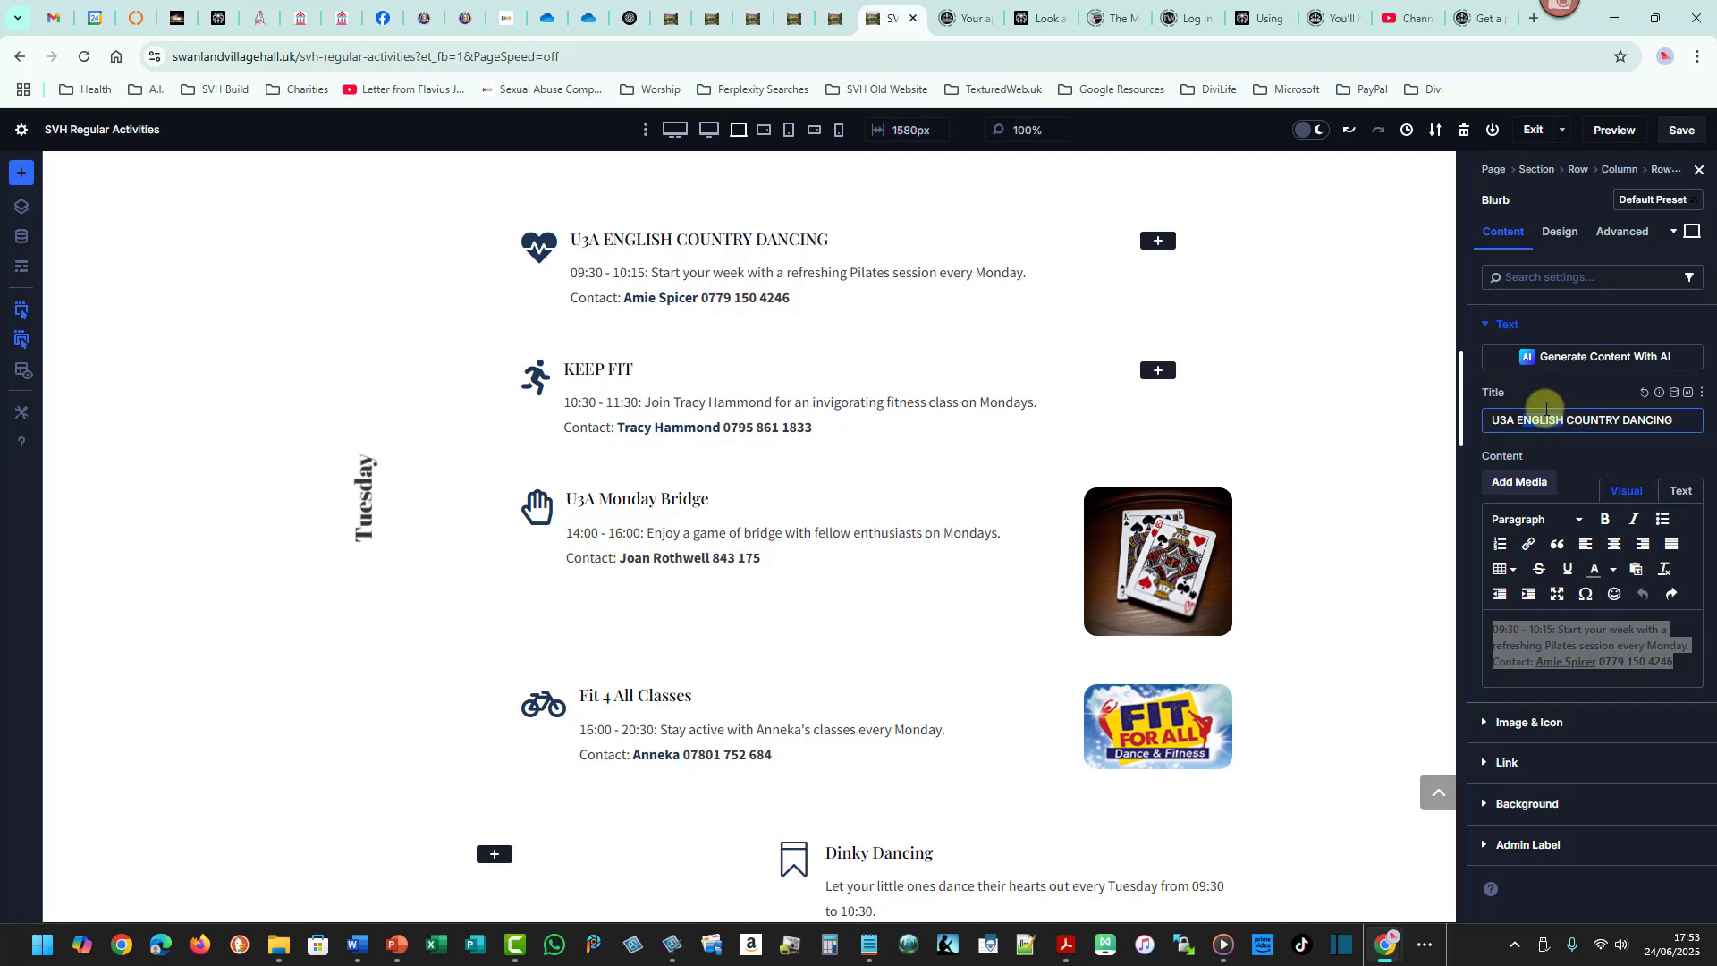
{"action": "type", "text": "English"}
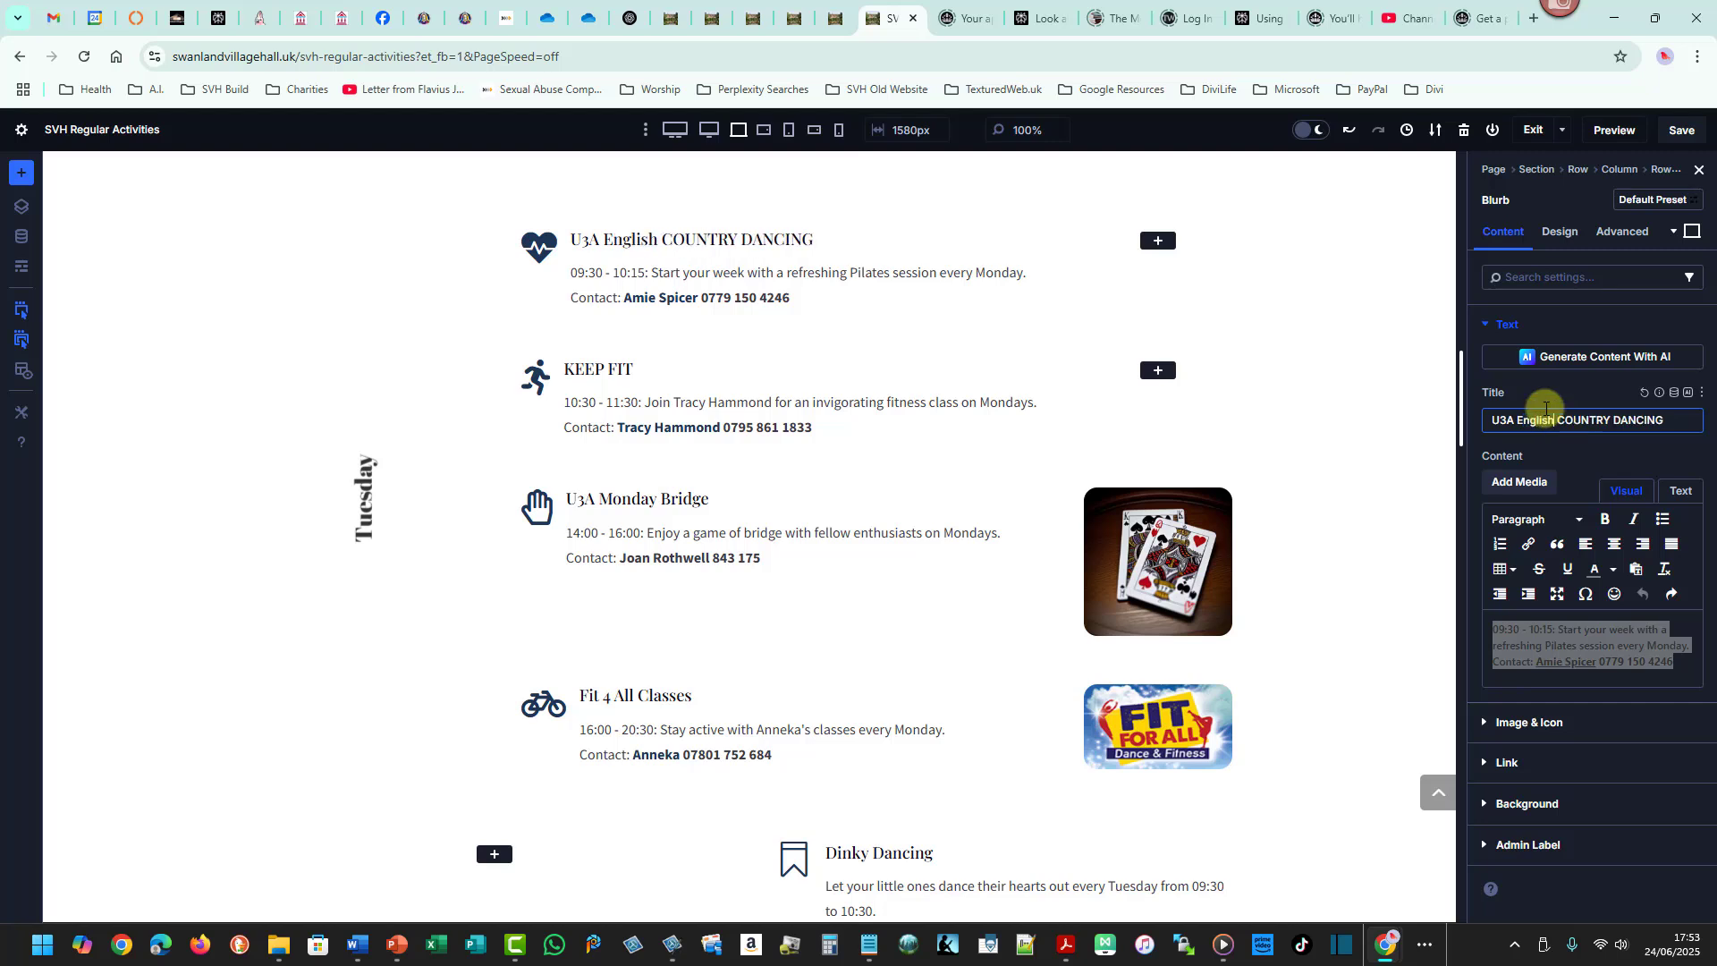
{"action": "left_click_drag", "start_coordinate": [1558, 421], "coordinate": [1610, 419]}
{"action": "type", "text": "Country"}
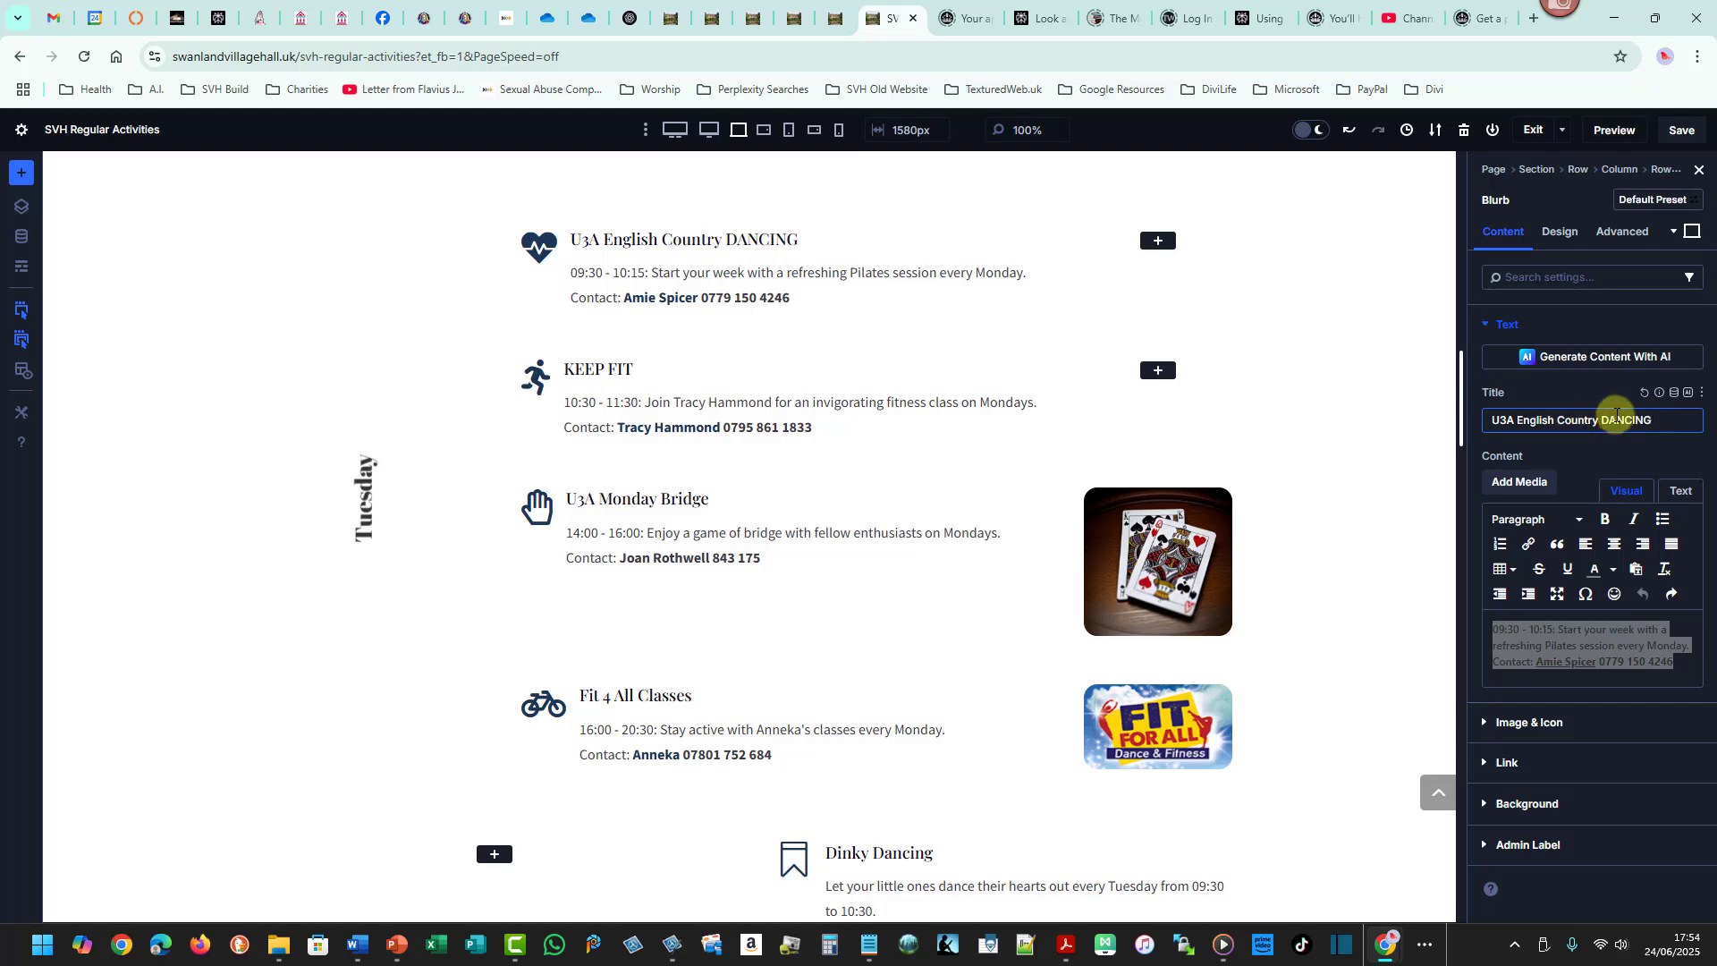
{"action": "left_click_drag", "start_coordinate": [1609, 419], "coordinate": [1673, 416]}
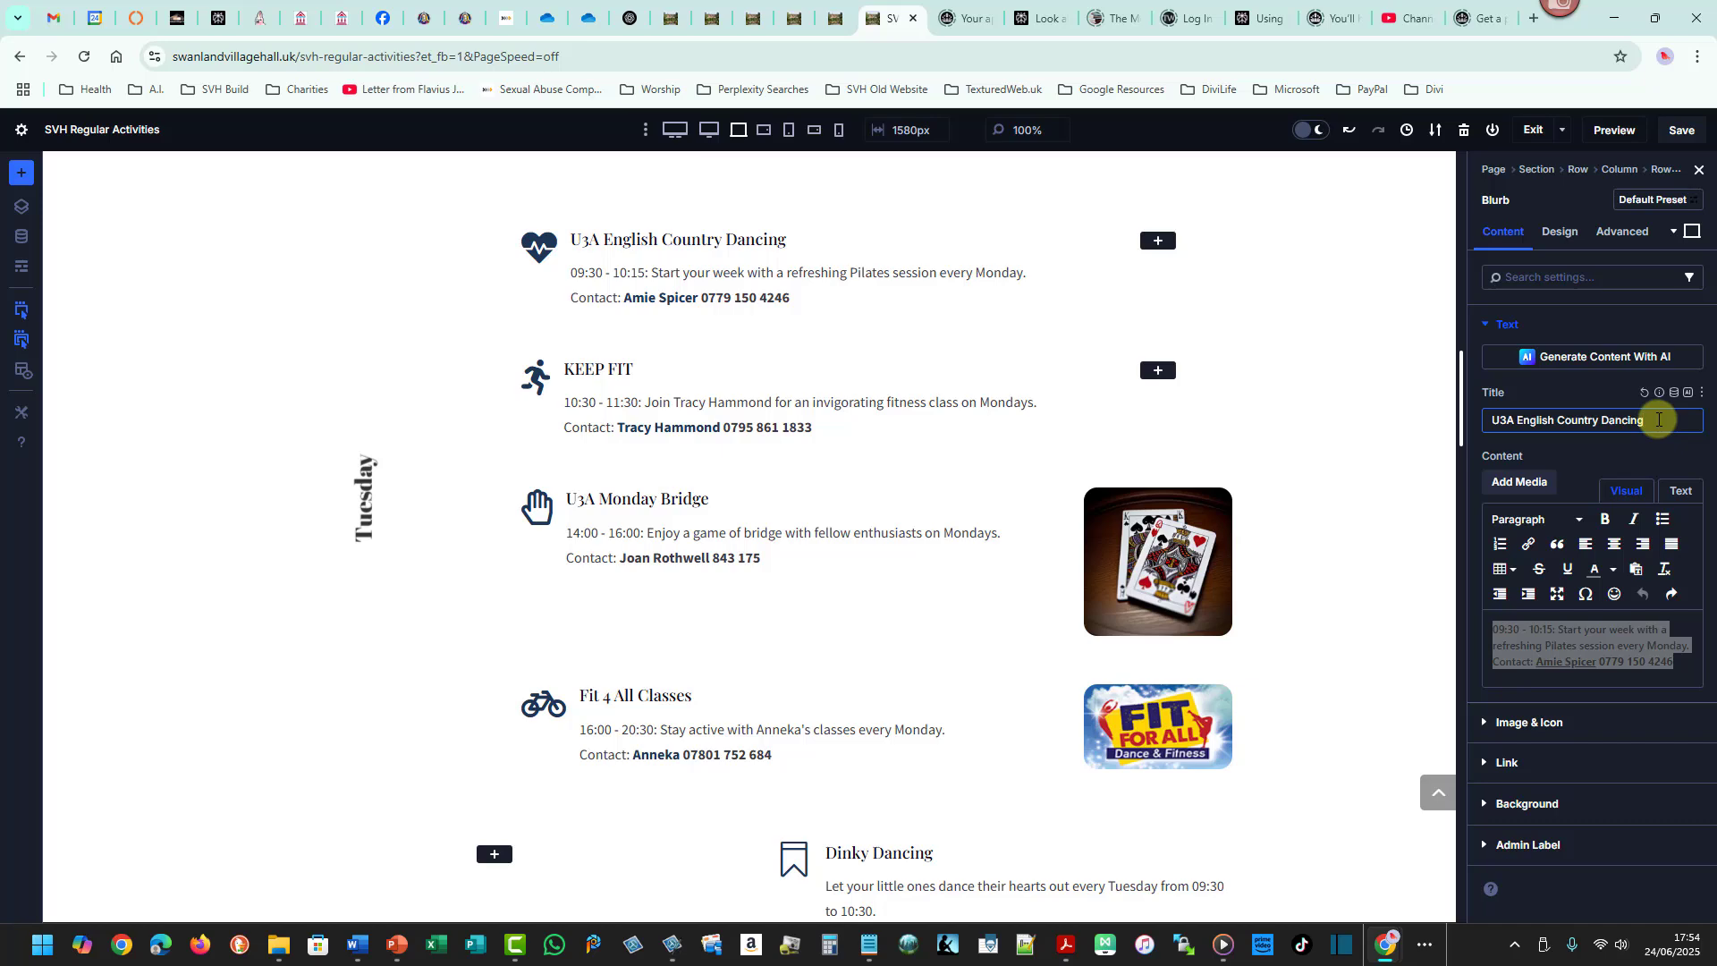
- Copy the 1345 - 1545 time from the schedule into the blurb text, replacing the old time and formatting it as 13:45 - 15:45
{"action": "key", "text": "alt+Tab"}
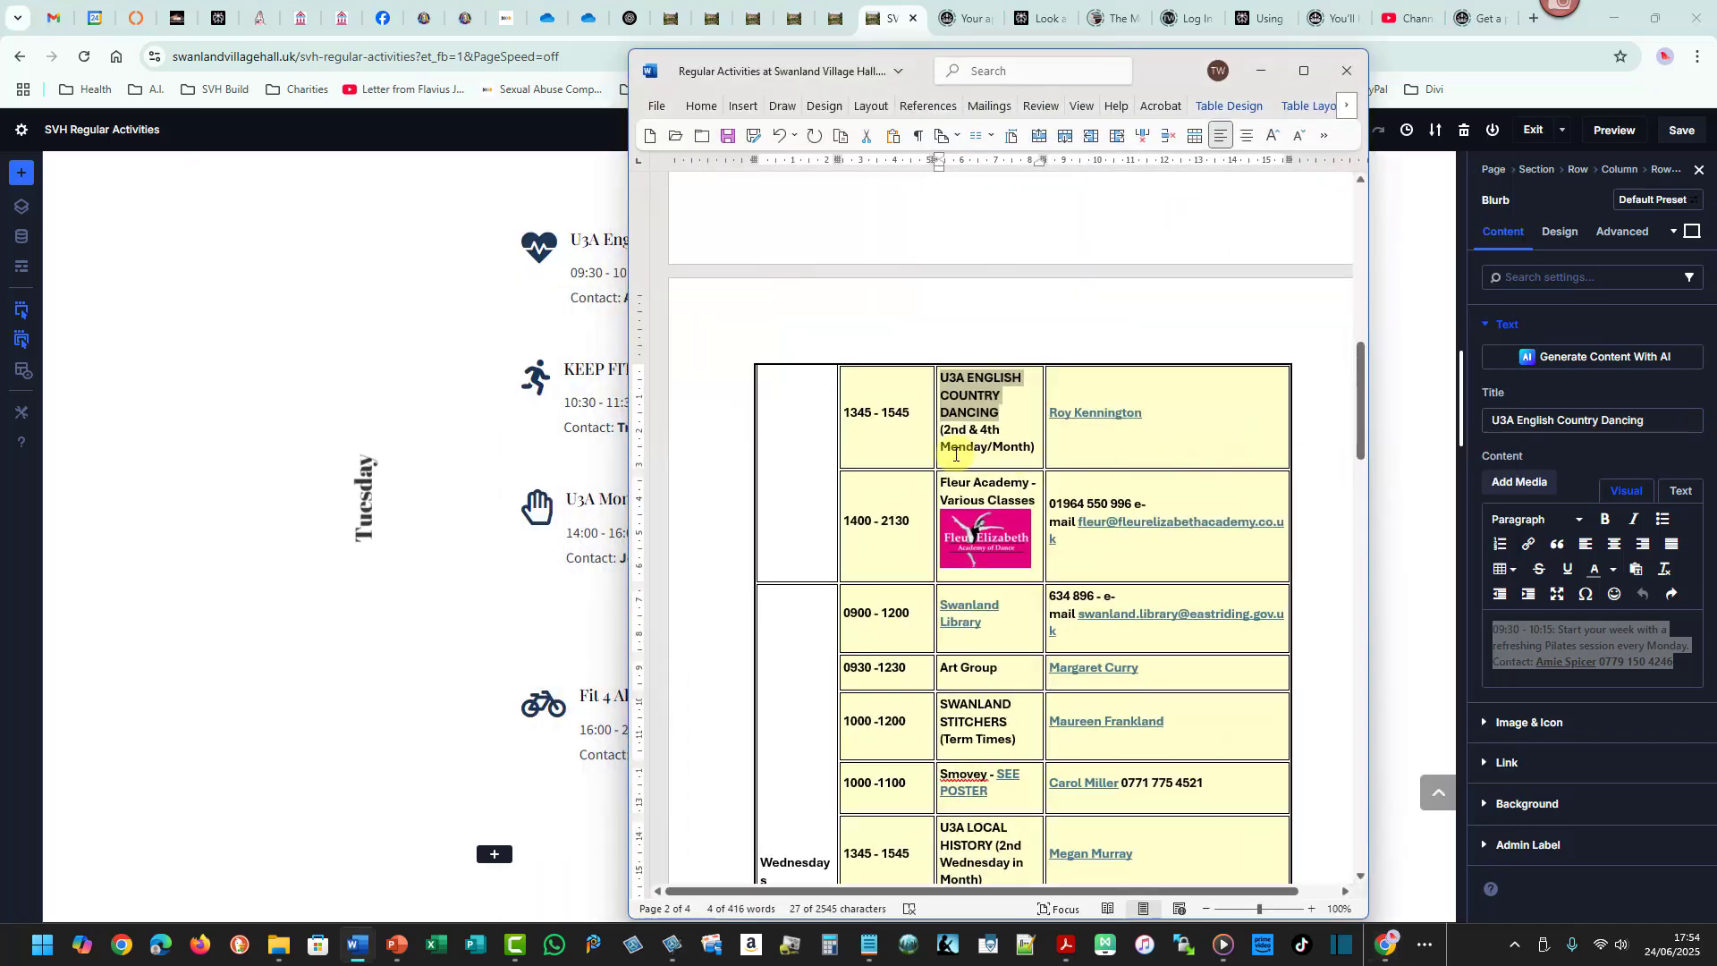
{"action": "left_click_drag", "start_coordinate": [845, 414], "coordinate": [898, 413]}
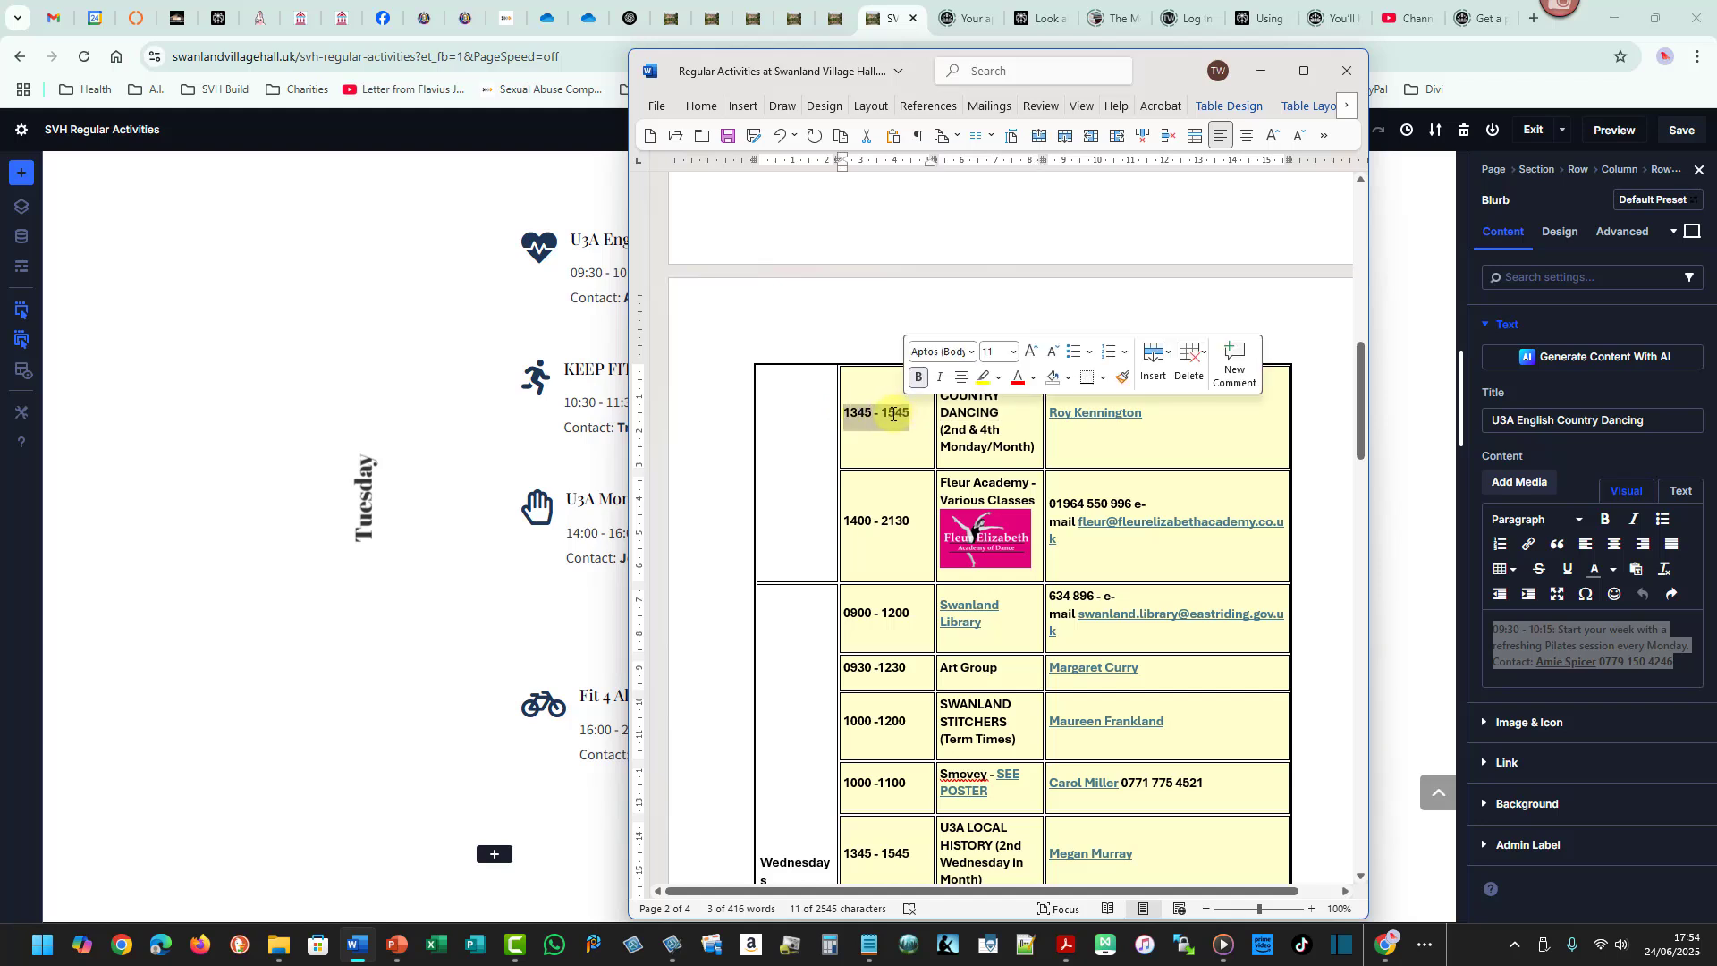
{"action": "key", "text": "ctrl+c"}
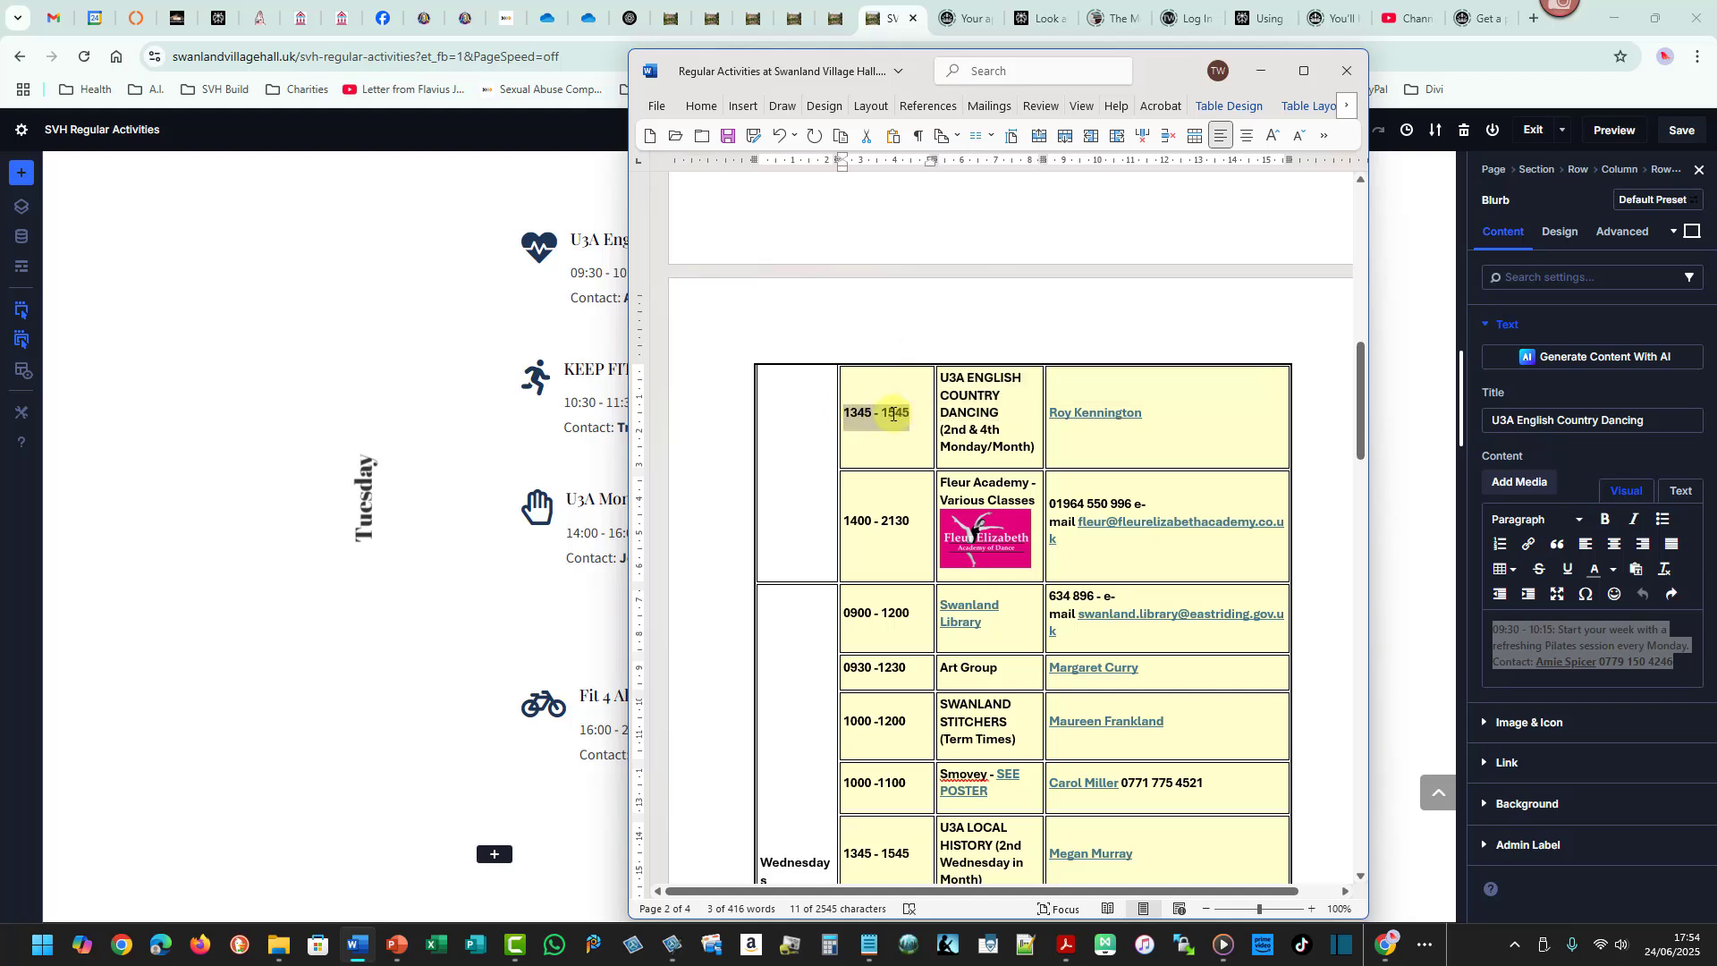
{"action": "left_click", "coordinate": [1260, 74]}
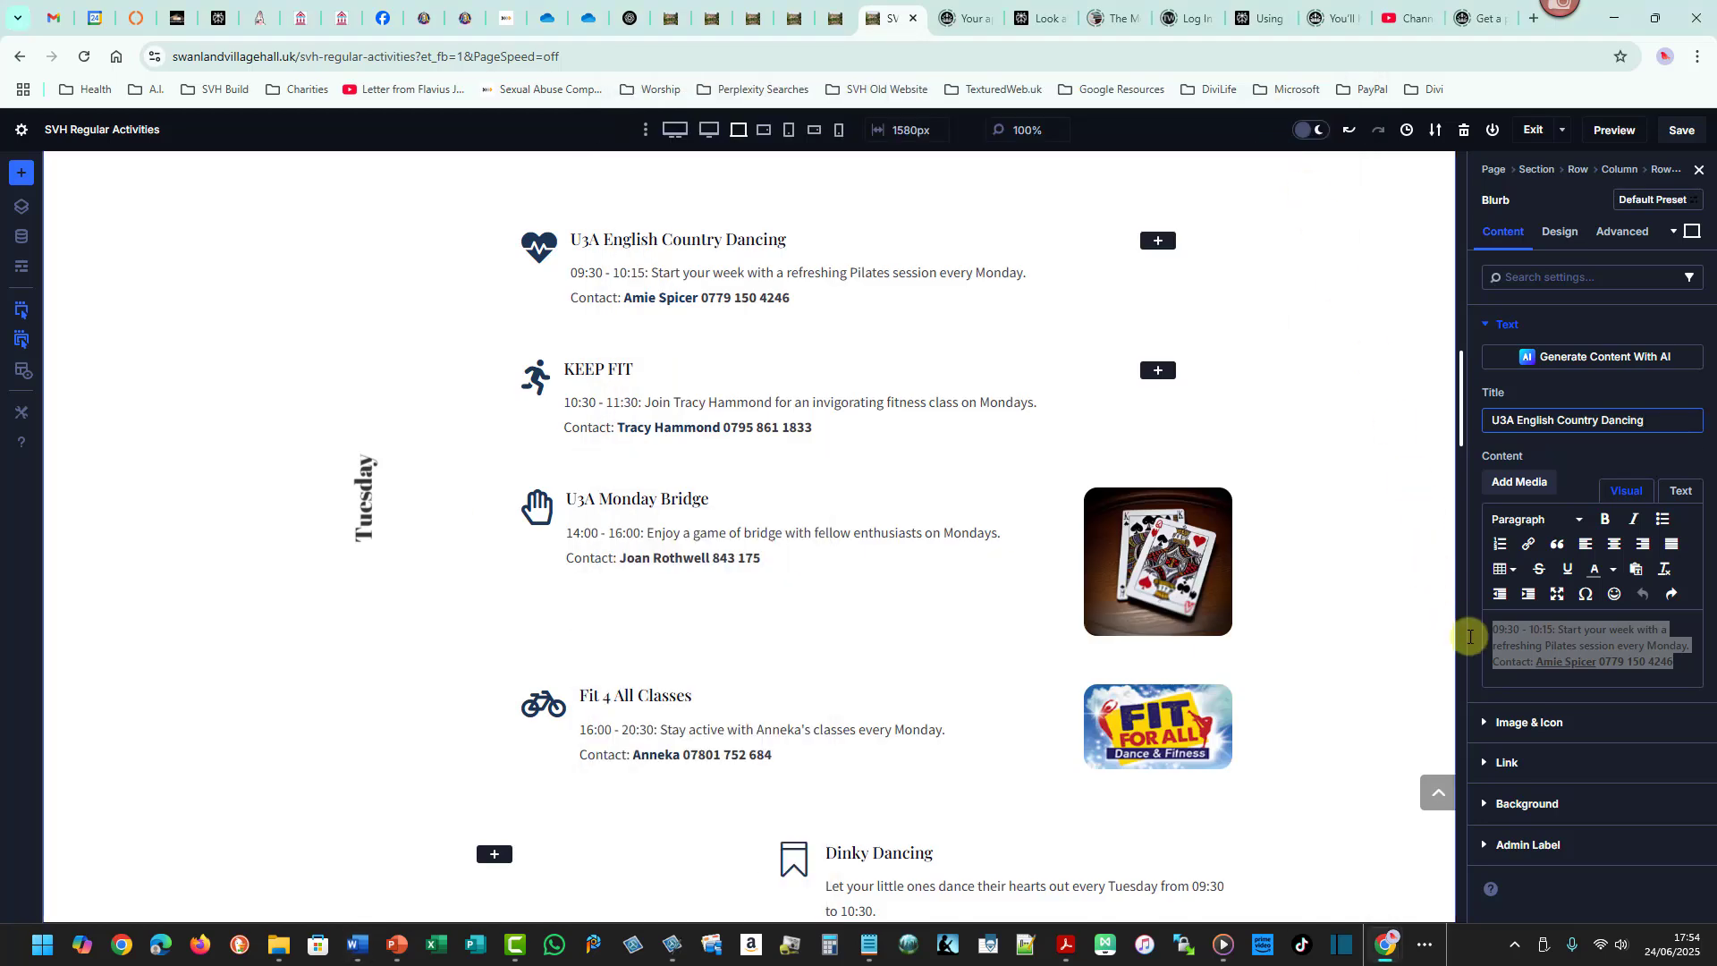
{"action": "left_click", "coordinate": [1489, 632]}
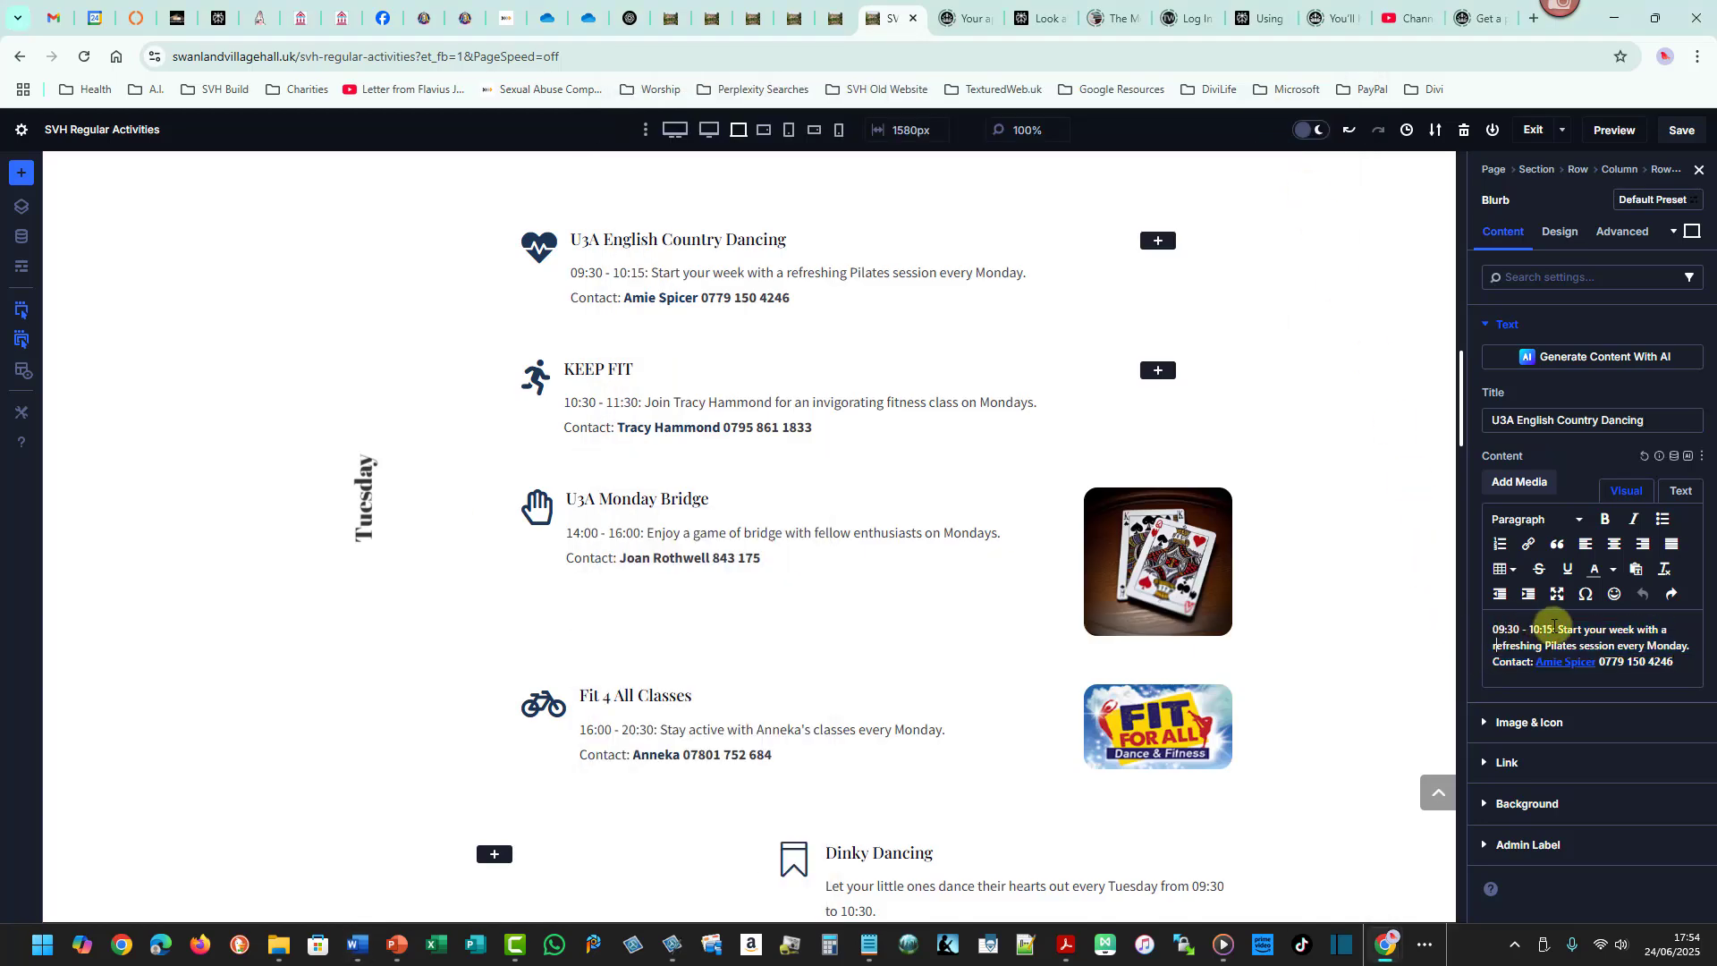
{"action": "left_click_drag", "start_coordinate": [1553, 629], "coordinate": [1492, 629]}
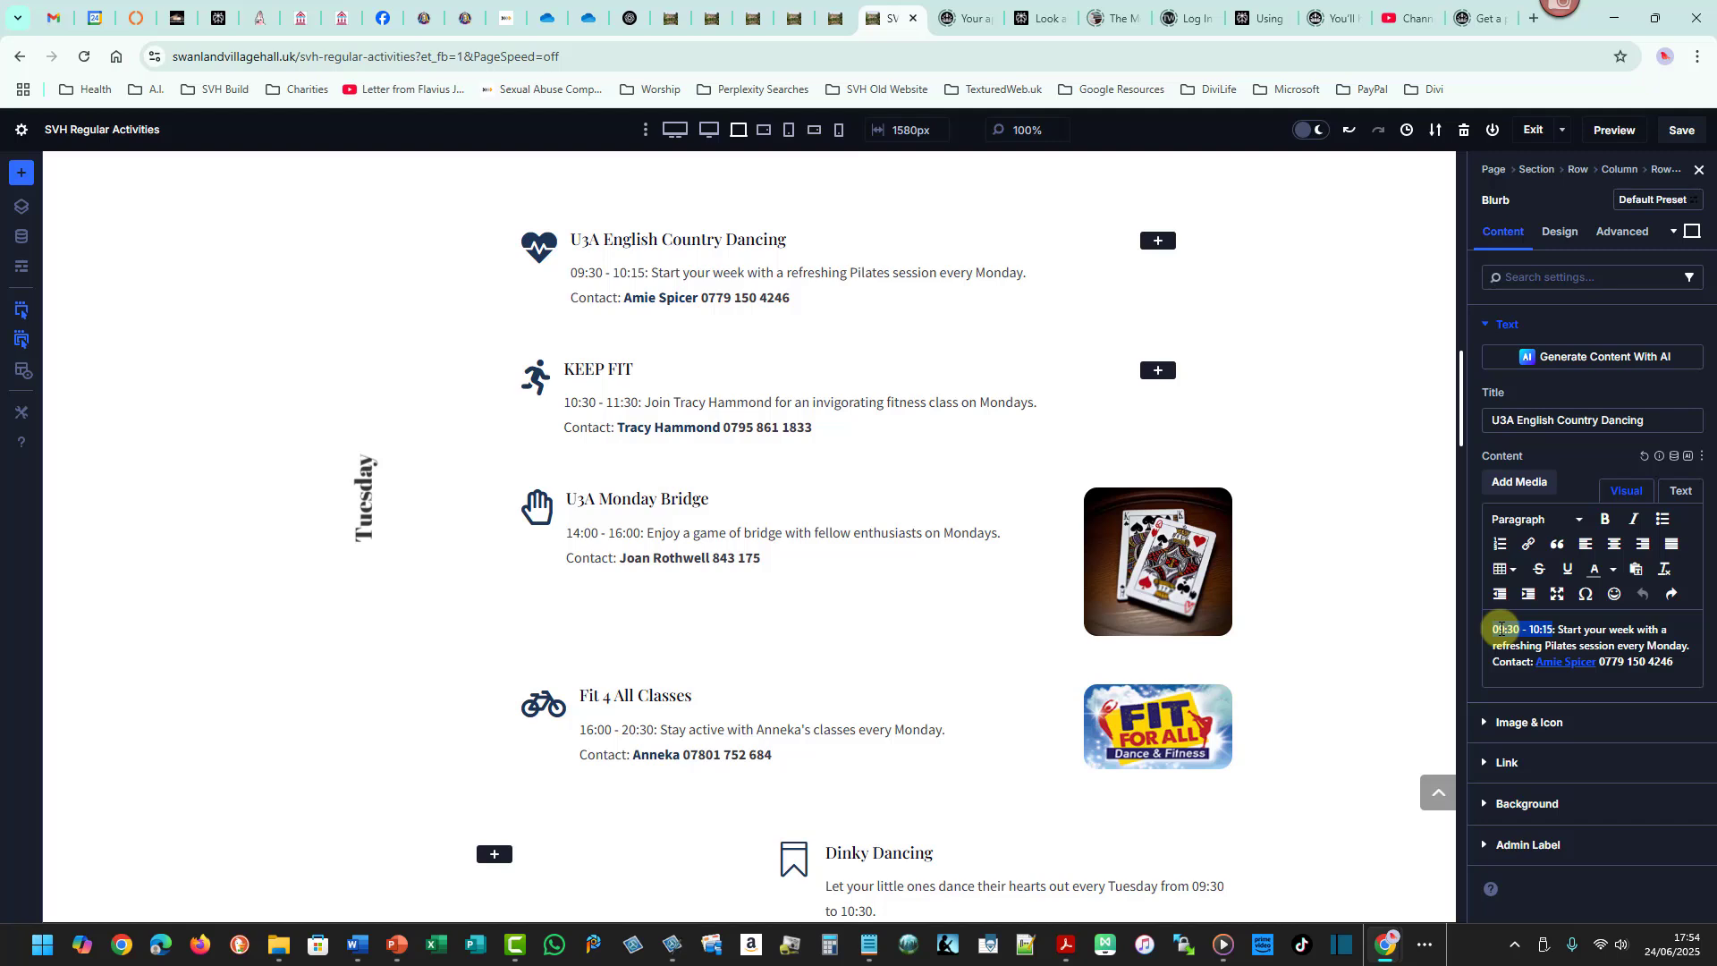
{"action": "key", "text": "ctrl+v"}
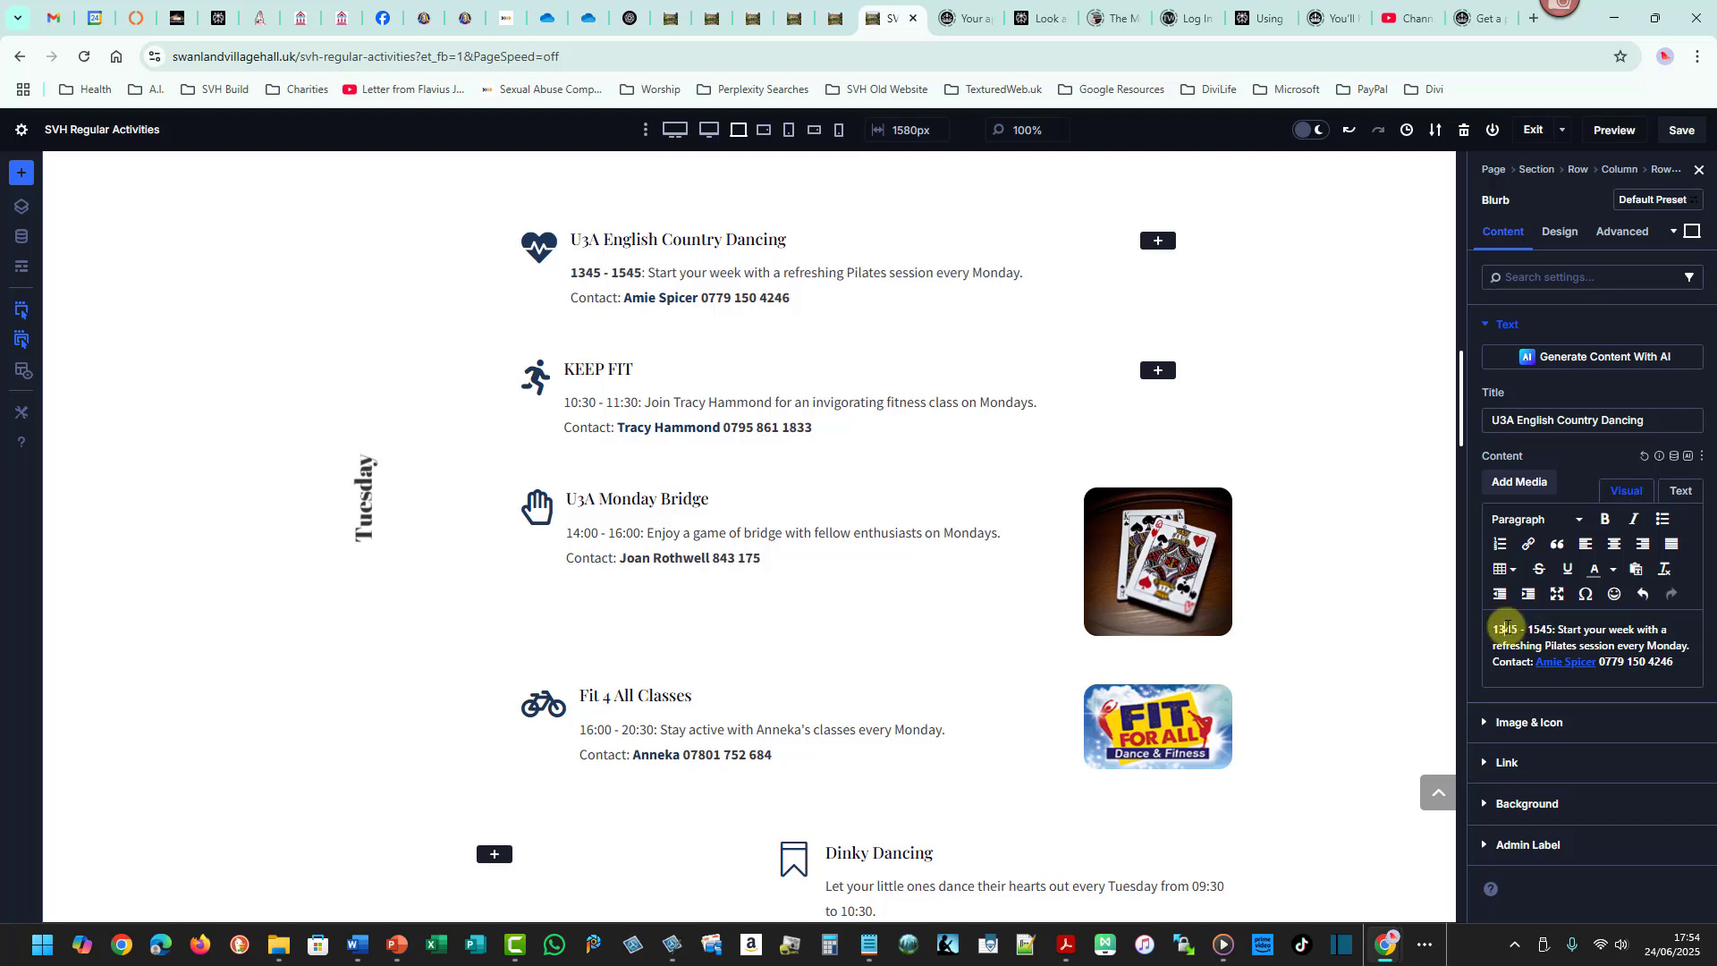
{"action": "left_click", "coordinate": [1507, 628]}
{"action": "type", "text": ":"}
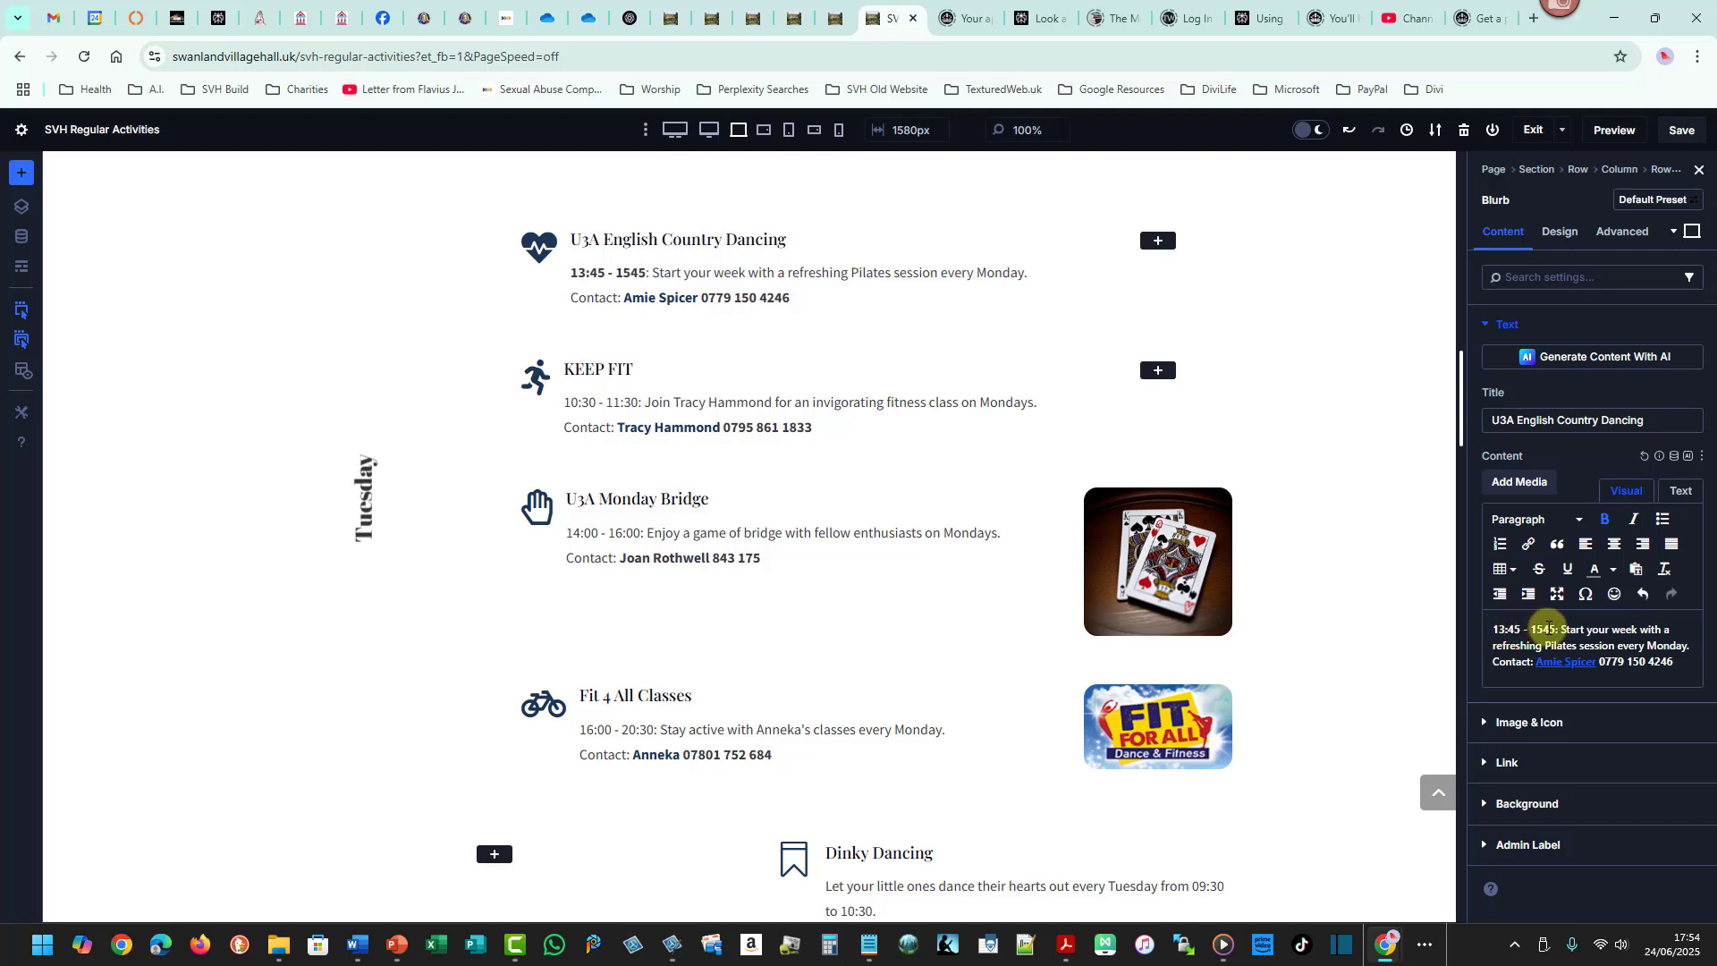
{"action": "left_click", "coordinate": [1542, 628]}
{"action": "type", "text": ":"}
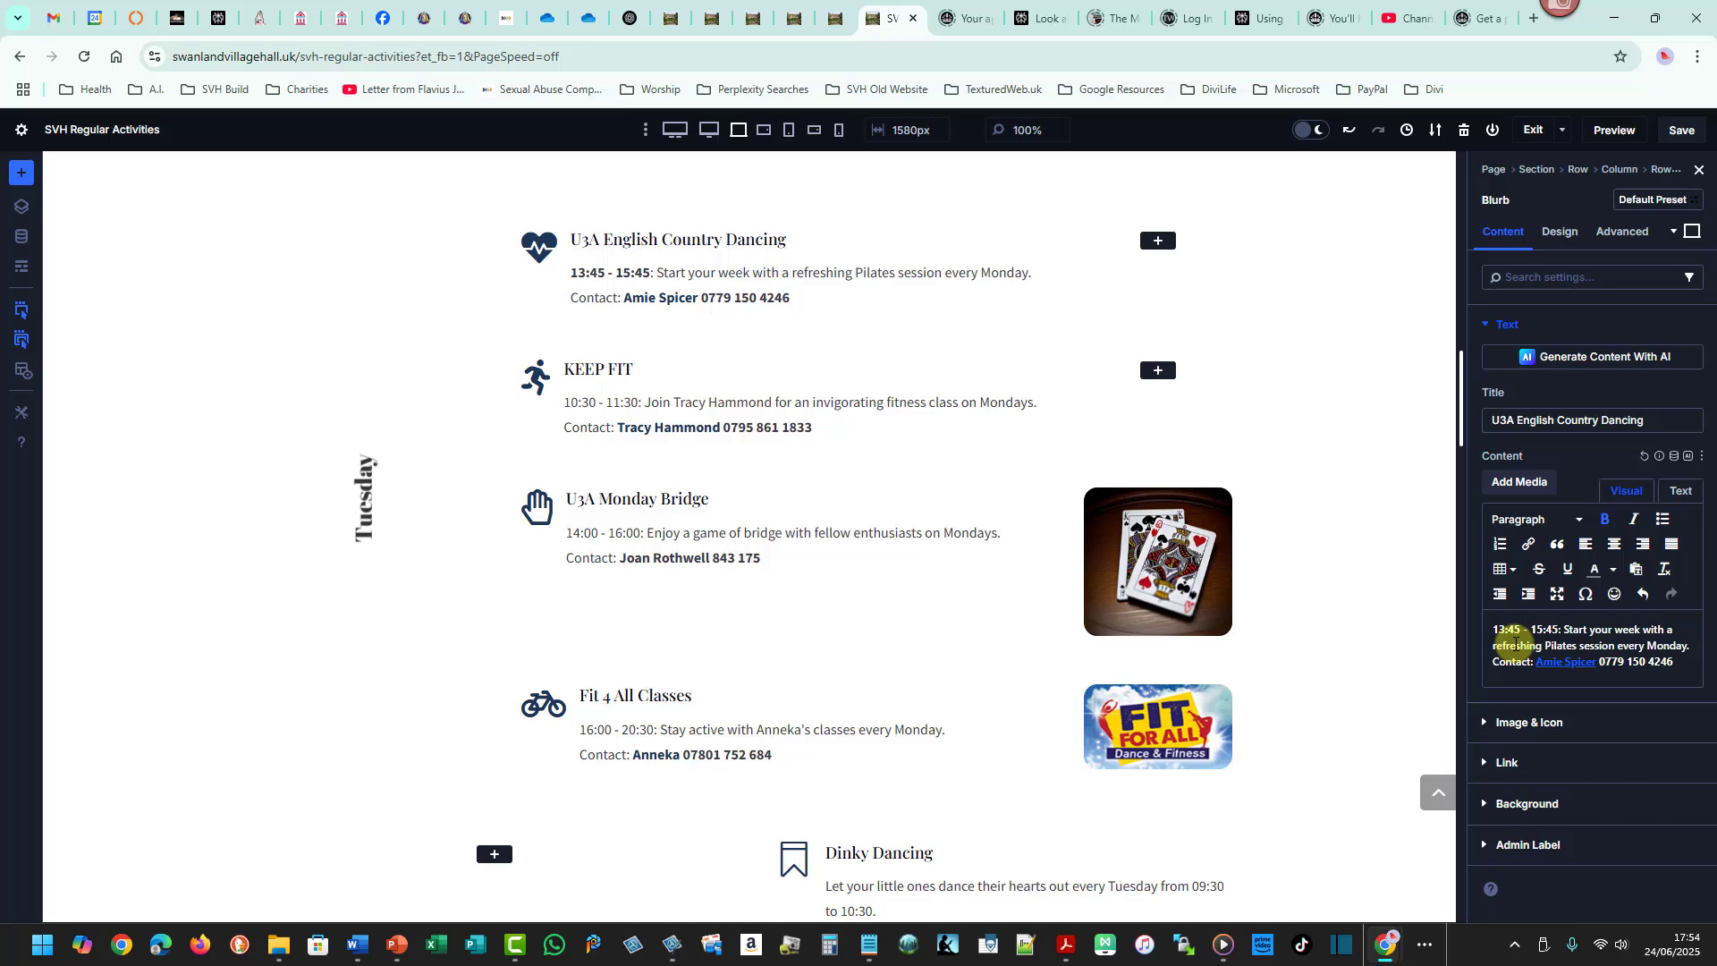
- Copy (2nd & 4th Monday/Month) from the schedule and paste it over the blurb's description, keeping the Contact: label
{"action": "key", "text": "alt+Tab"}
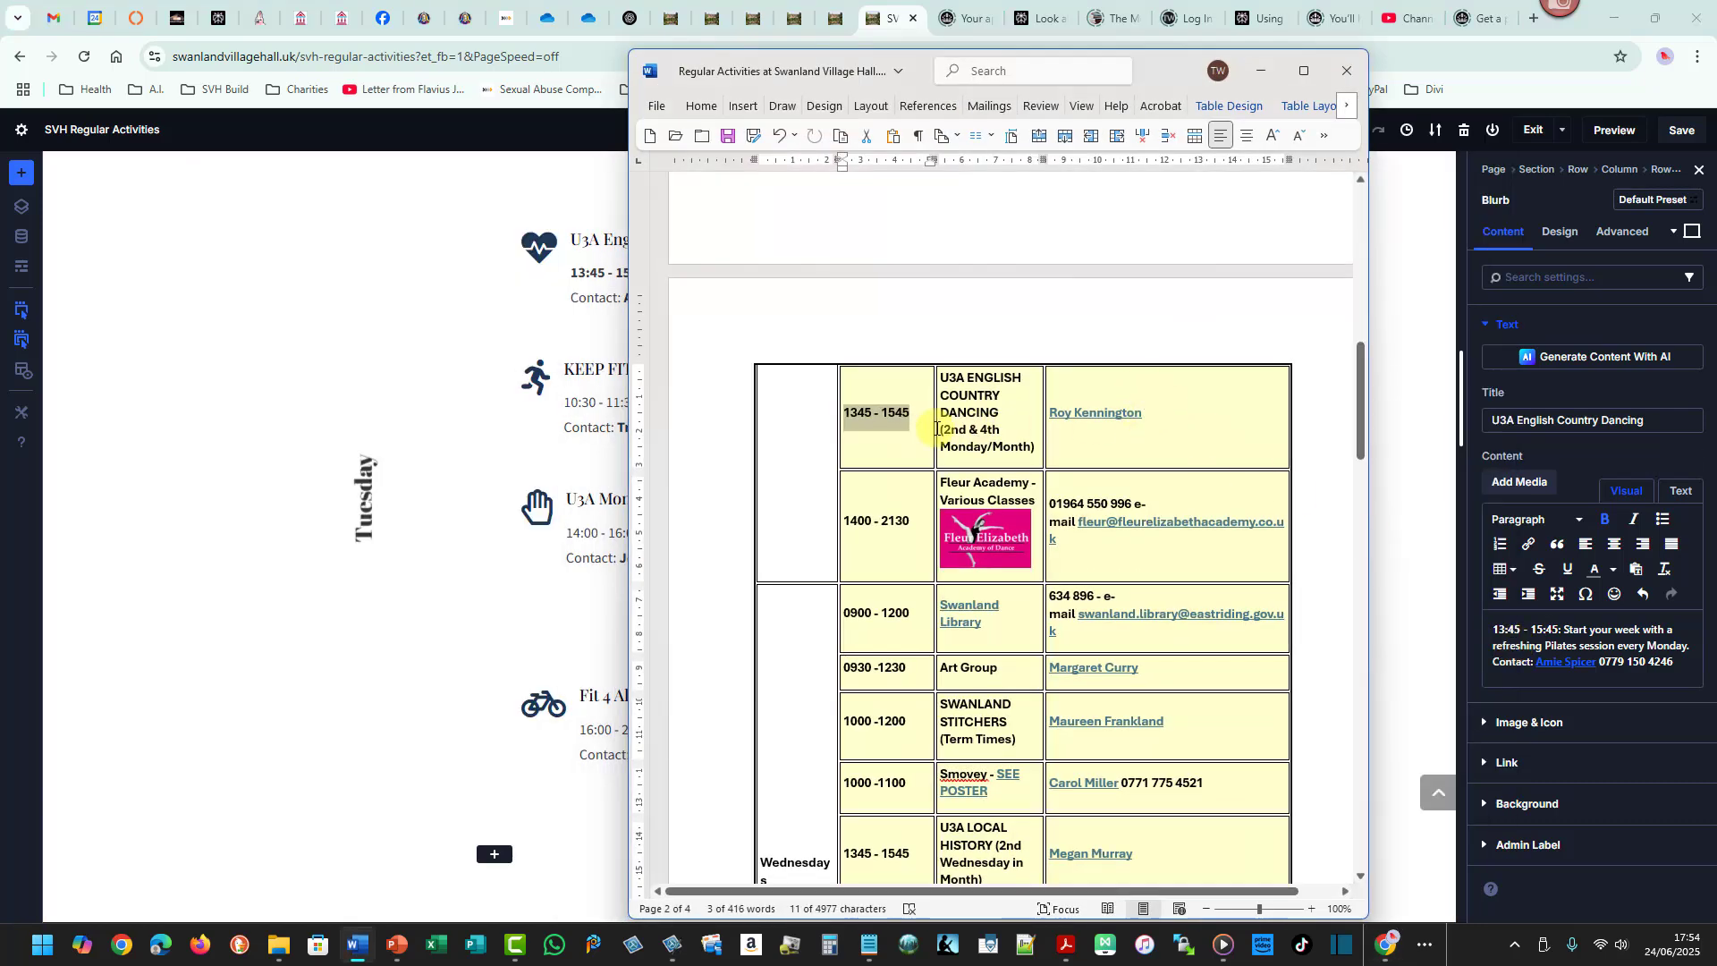
{"action": "left_click_drag", "start_coordinate": [939, 429], "coordinate": [1035, 448]}
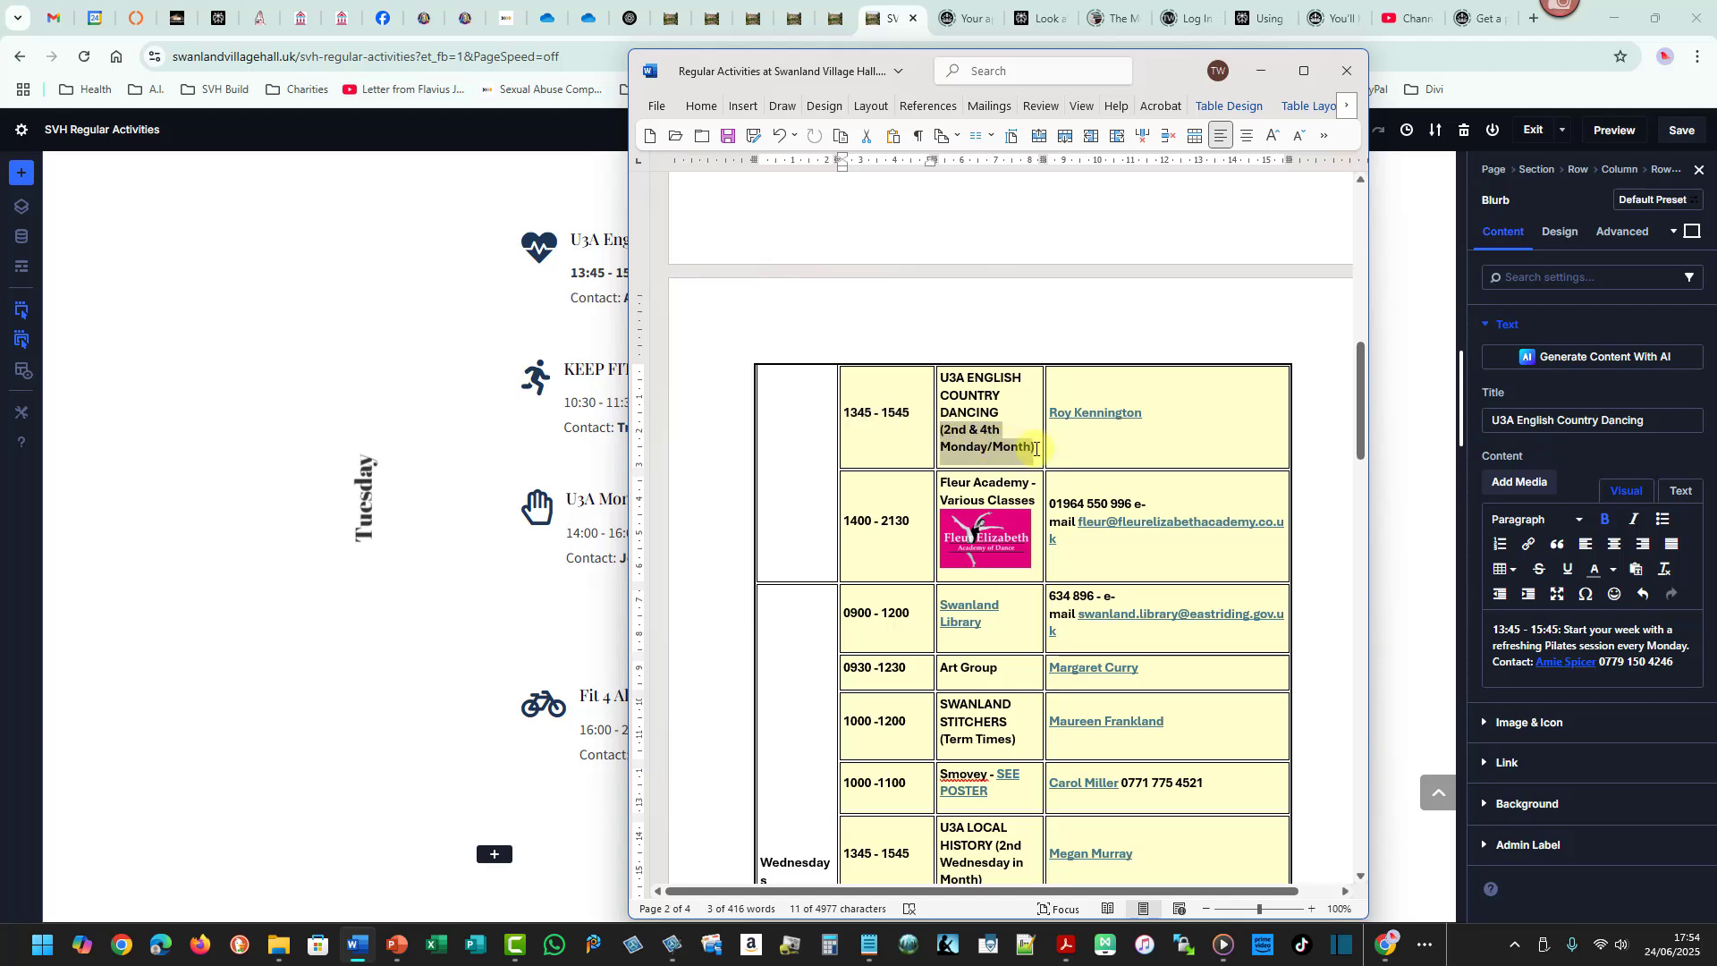
{"action": "key", "text": "ctrl+c"}
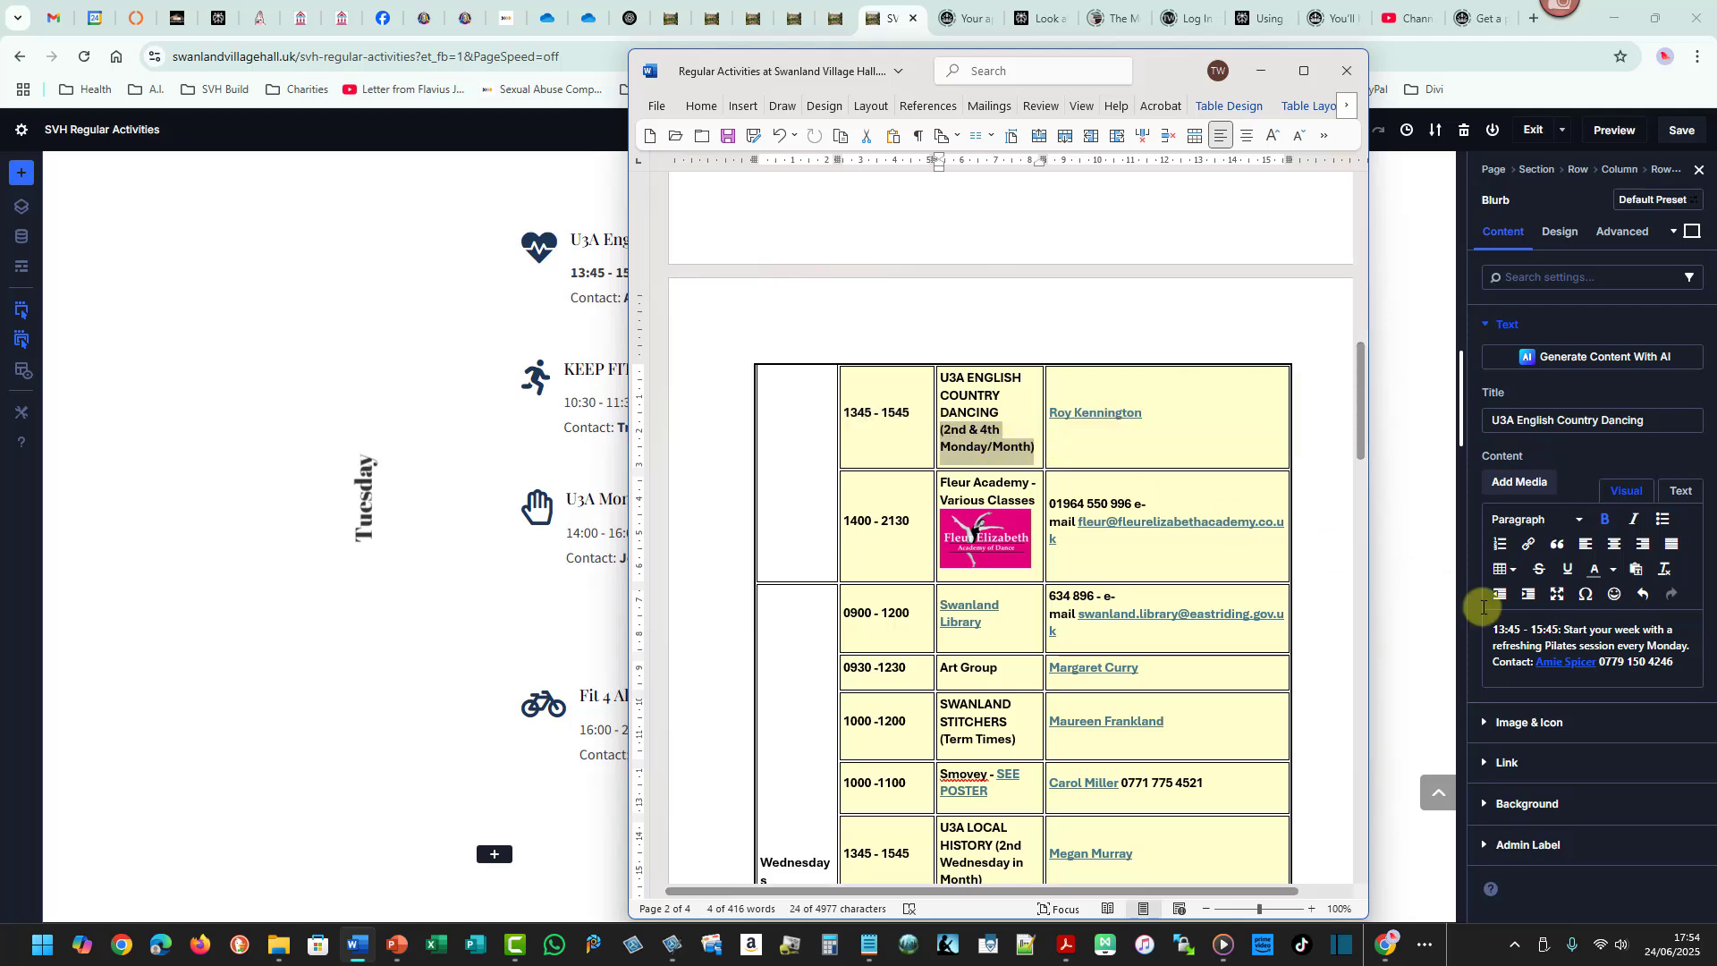
{"action": "left_click", "coordinate": [1567, 630]}
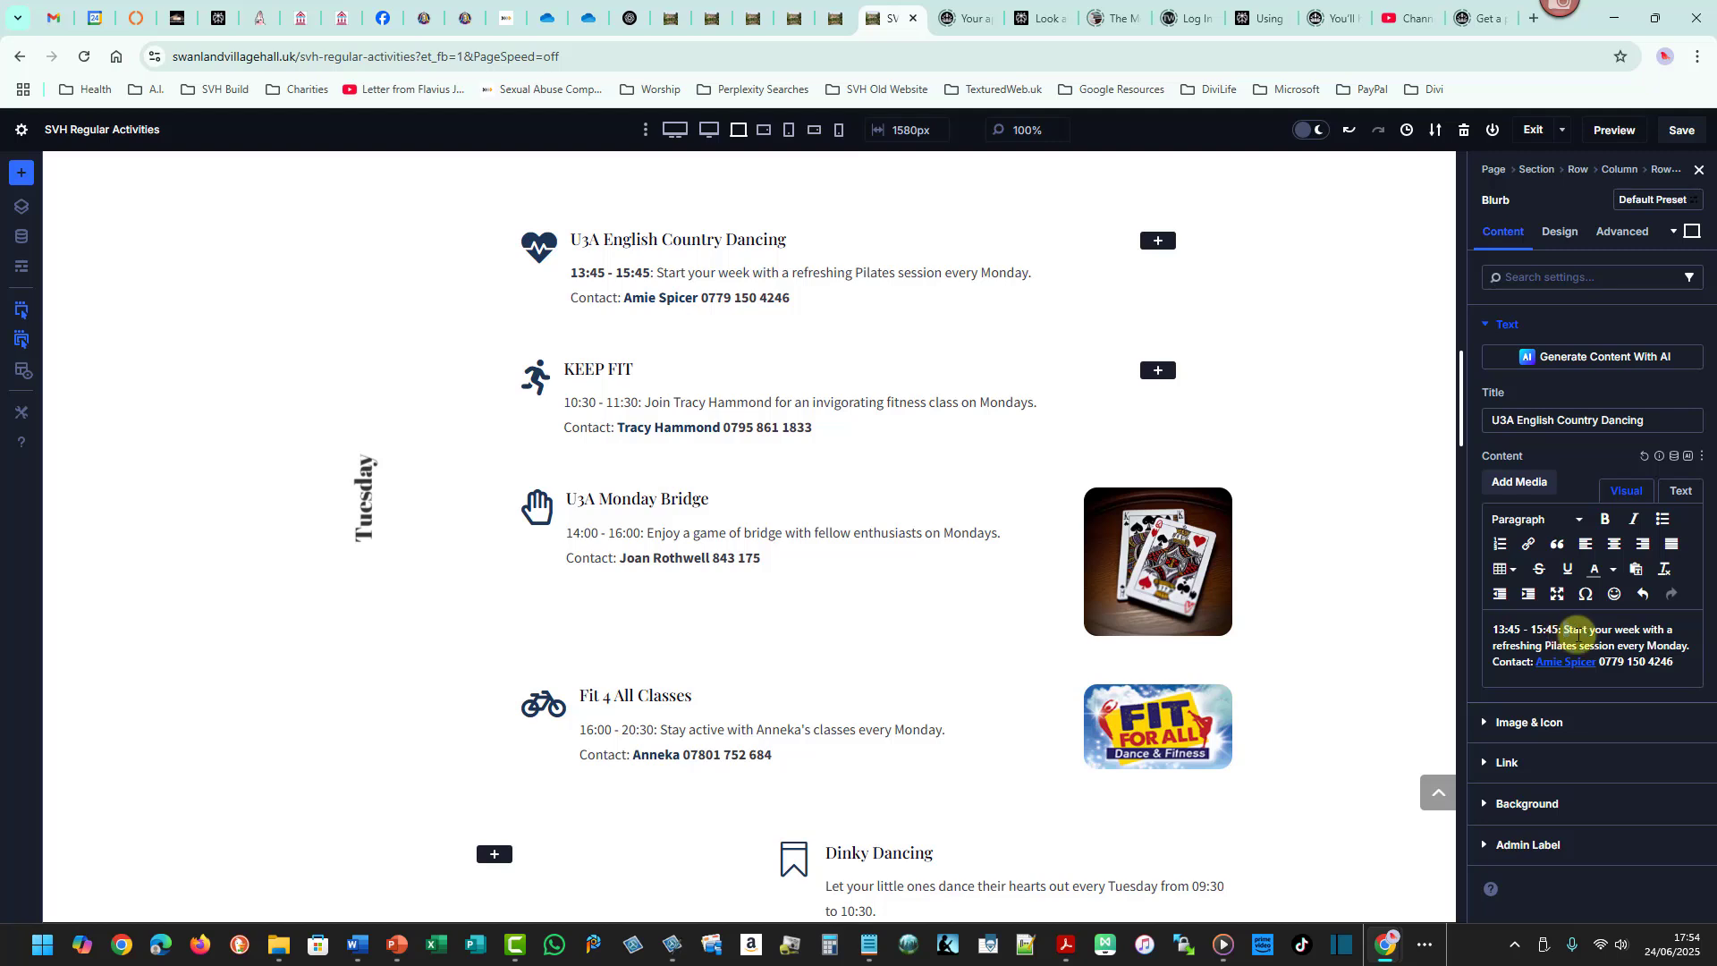
{"action": "left_click_drag", "start_coordinate": [1575, 631], "coordinate": [1674, 661]}
{"action": "key", "text": "ctrl+v"}
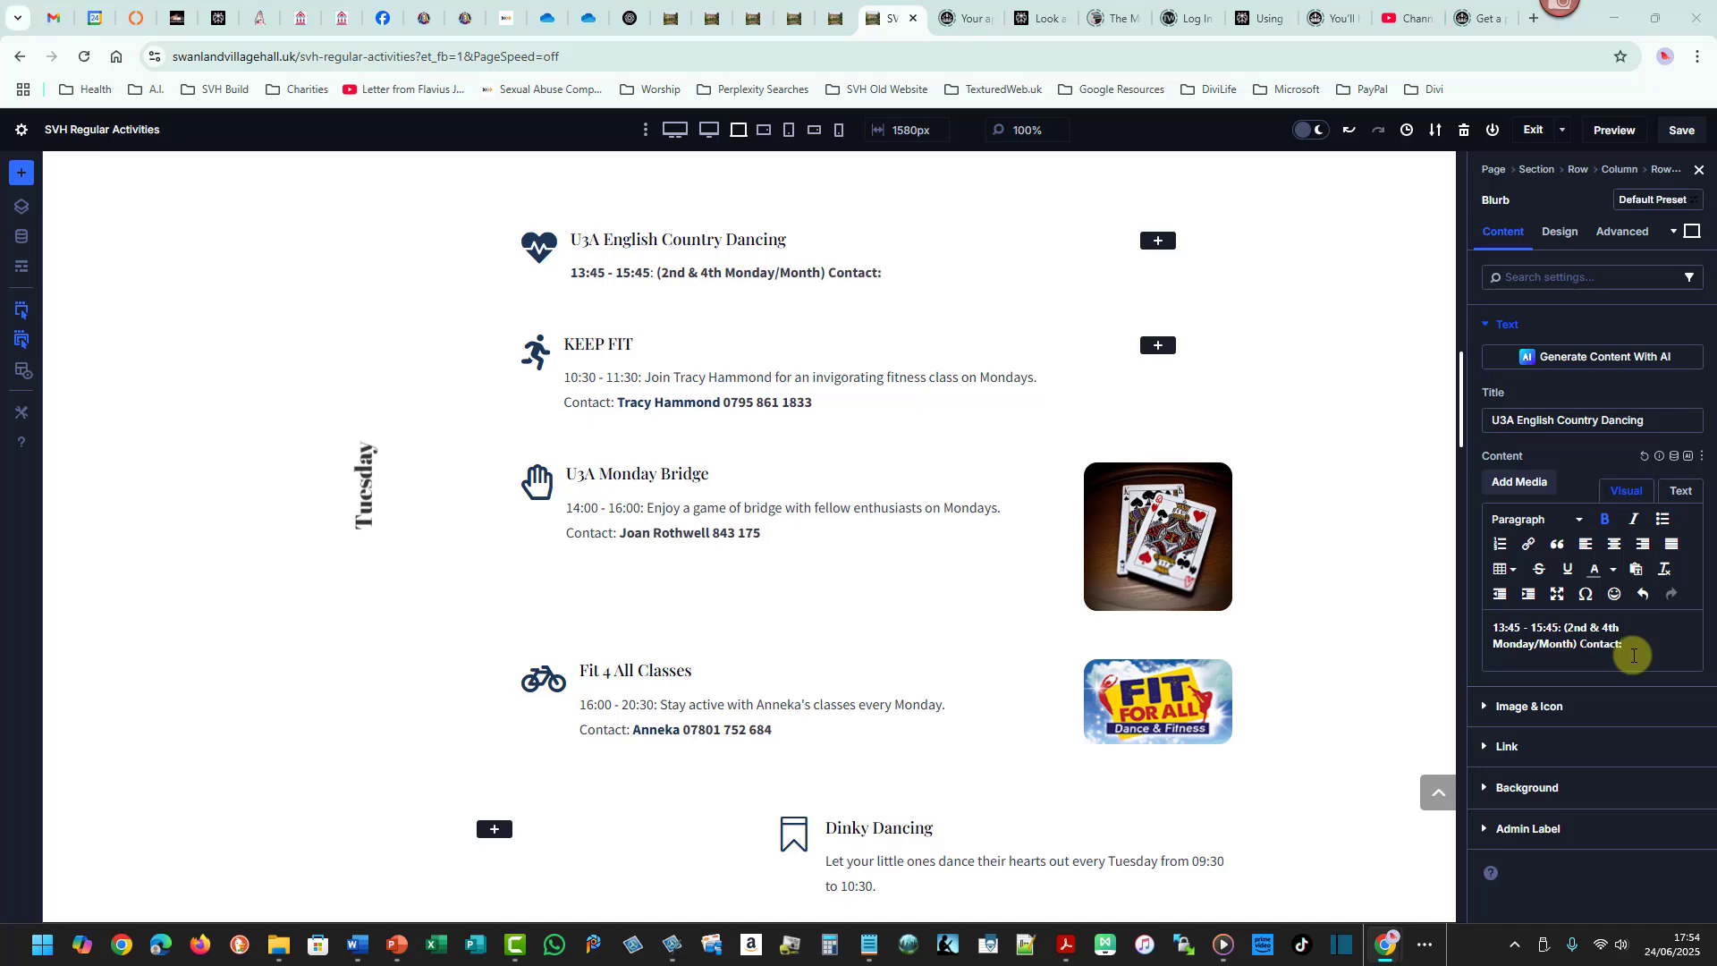
- Copy the contact's name from the schedule and paste it after Contact: in the blurb text
{"action": "key", "text": "alt+Tab"}
{"action": "left_click_drag", "start_coordinate": [1144, 412], "coordinate": [1051, 412]}
{"action": "key", "text": "ctrl+c"}
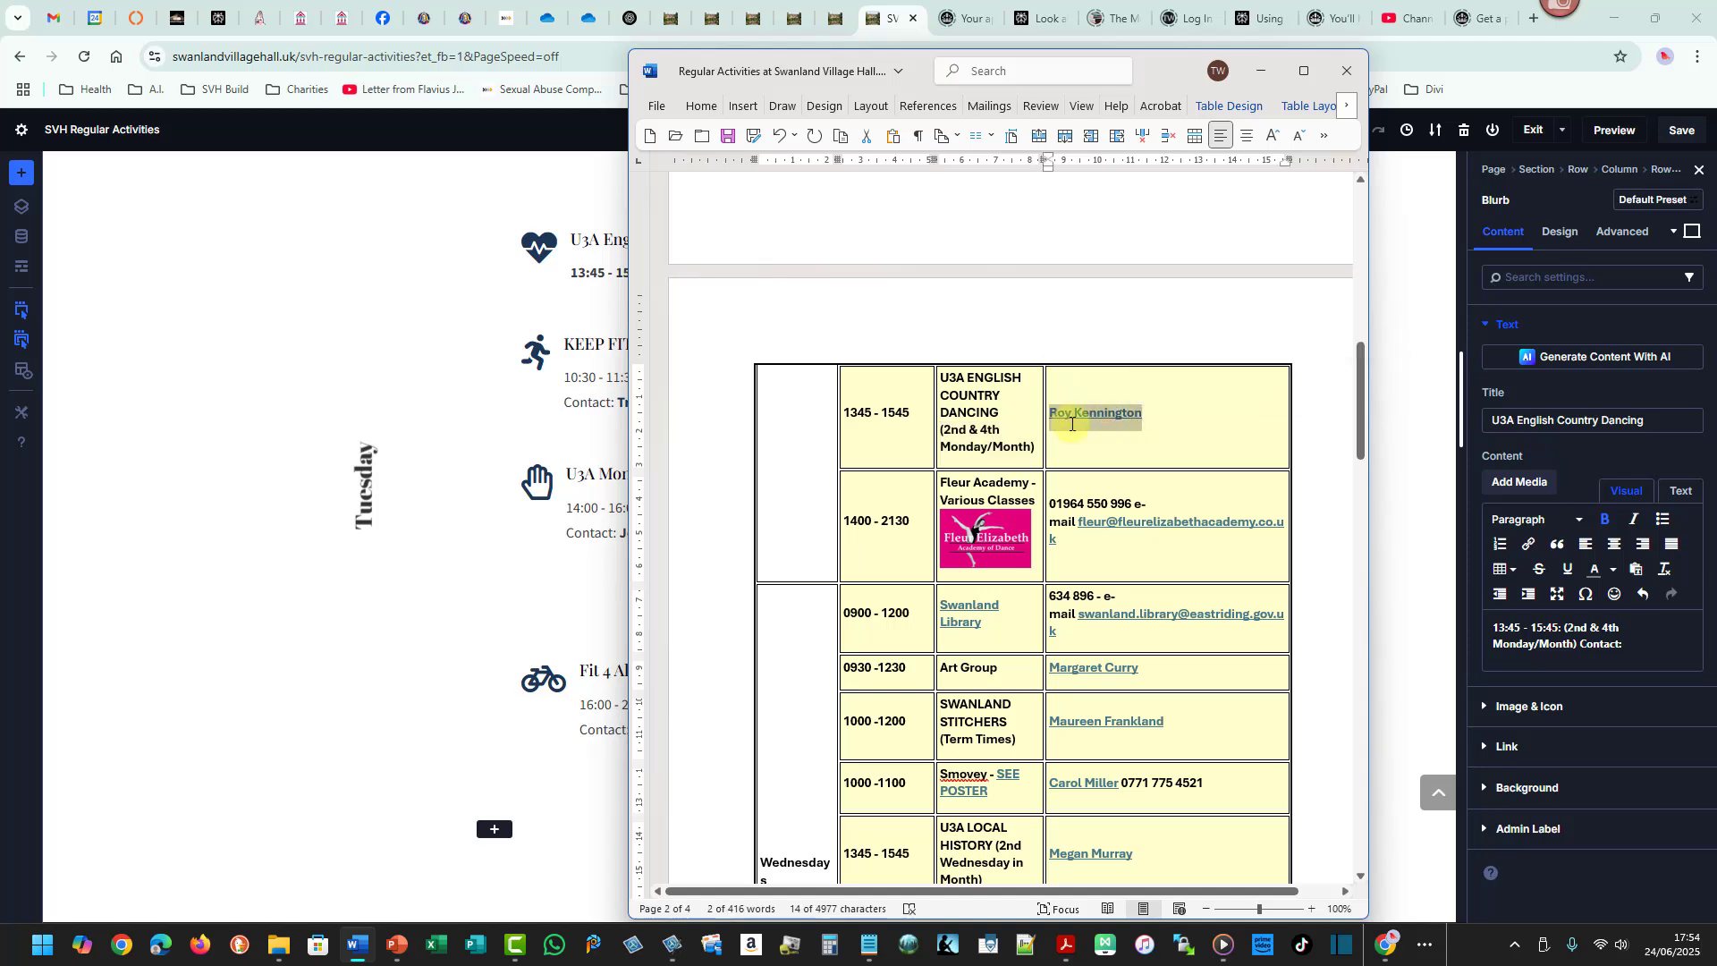
{"action": "left_click", "coordinate": [1643, 645]}
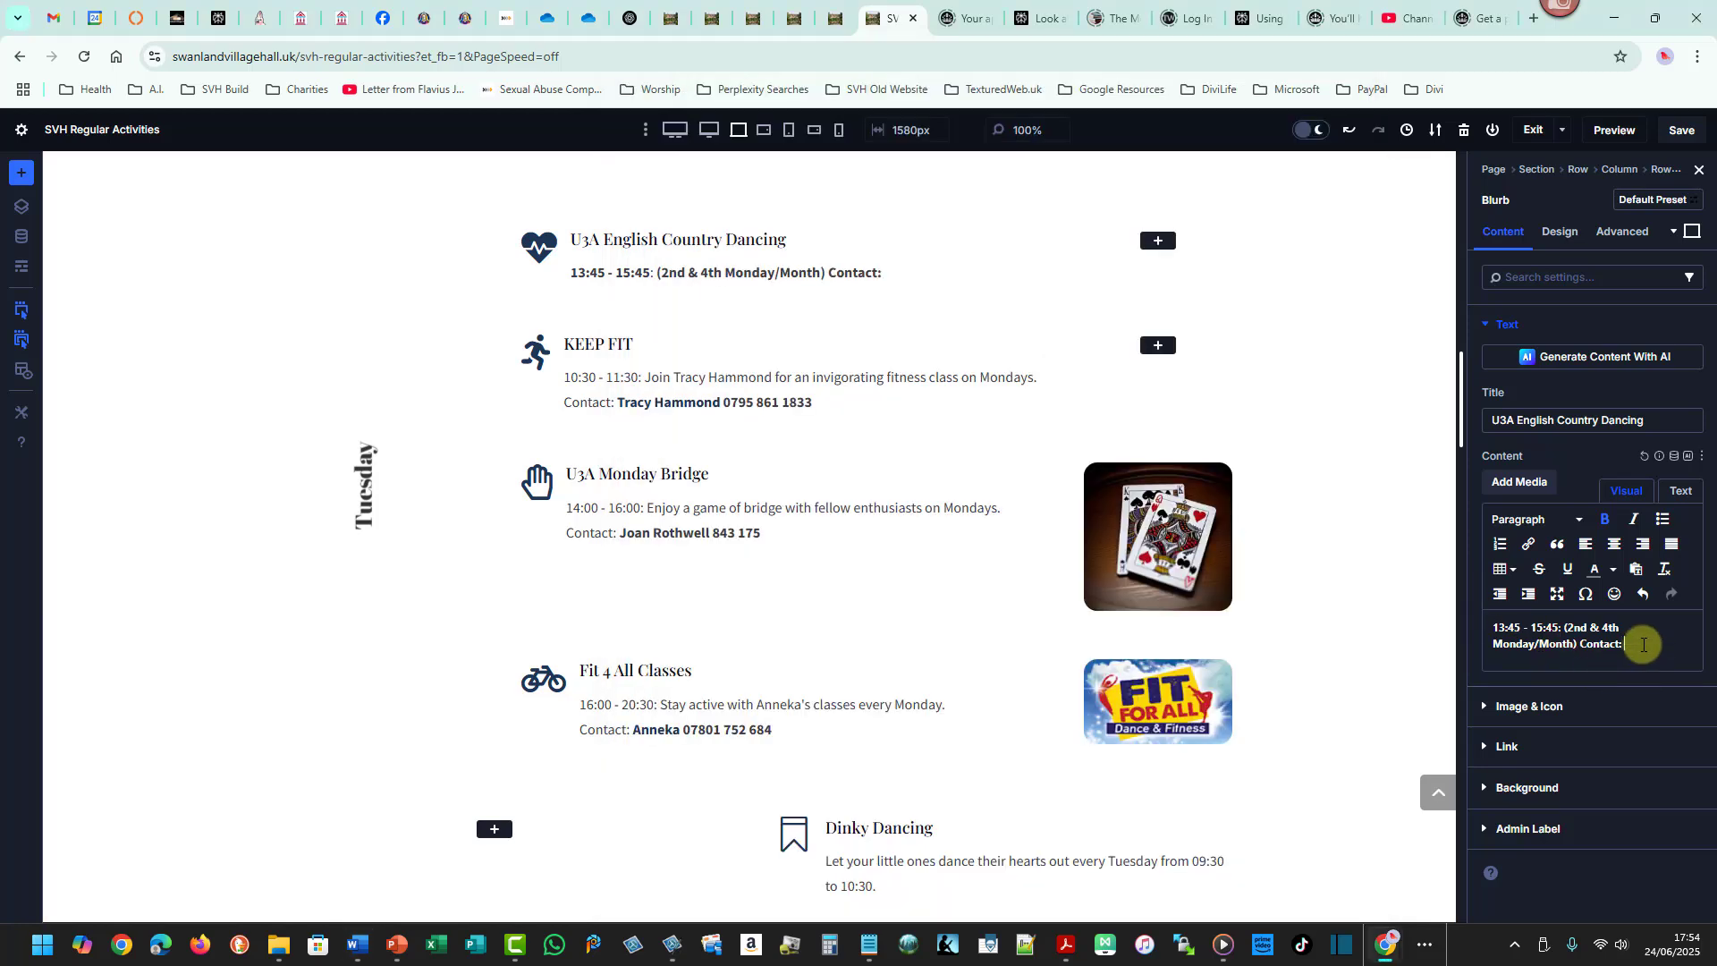
{"action": "key", "text": "ctrl+v"}
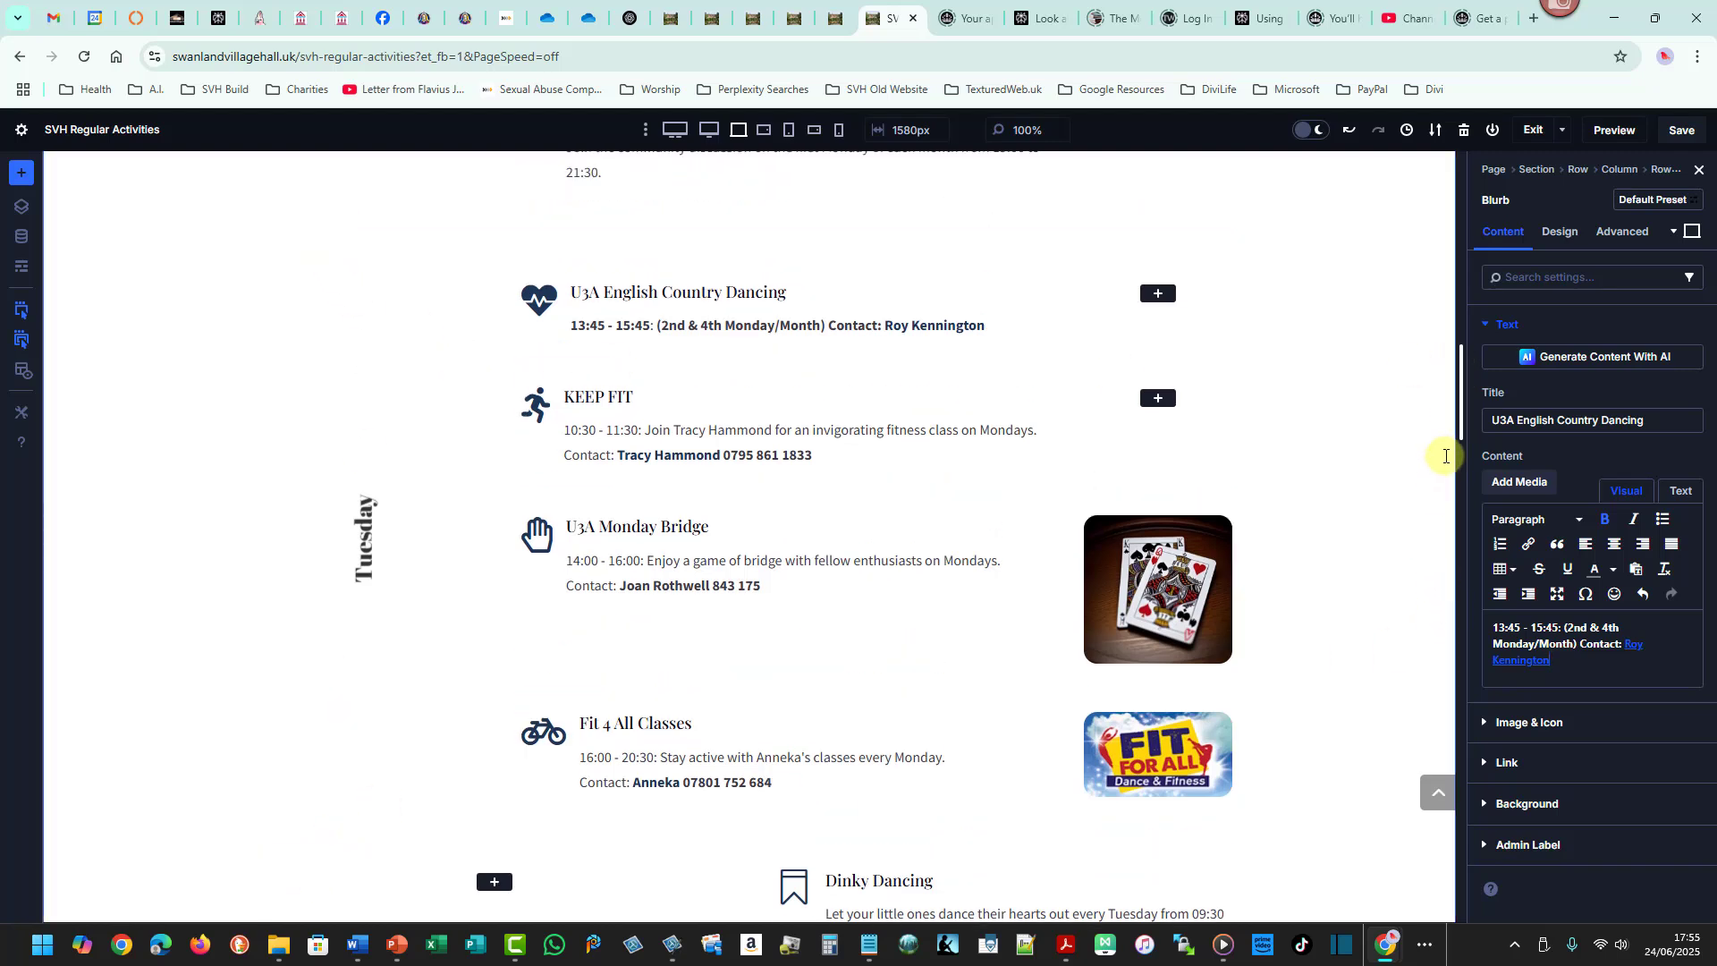
- Open the column layout chooser for the Monday activities row
{"action": "scroll", "coordinate": [1462, 397], "scroll_direction": "up", "scroll_amount": 3}
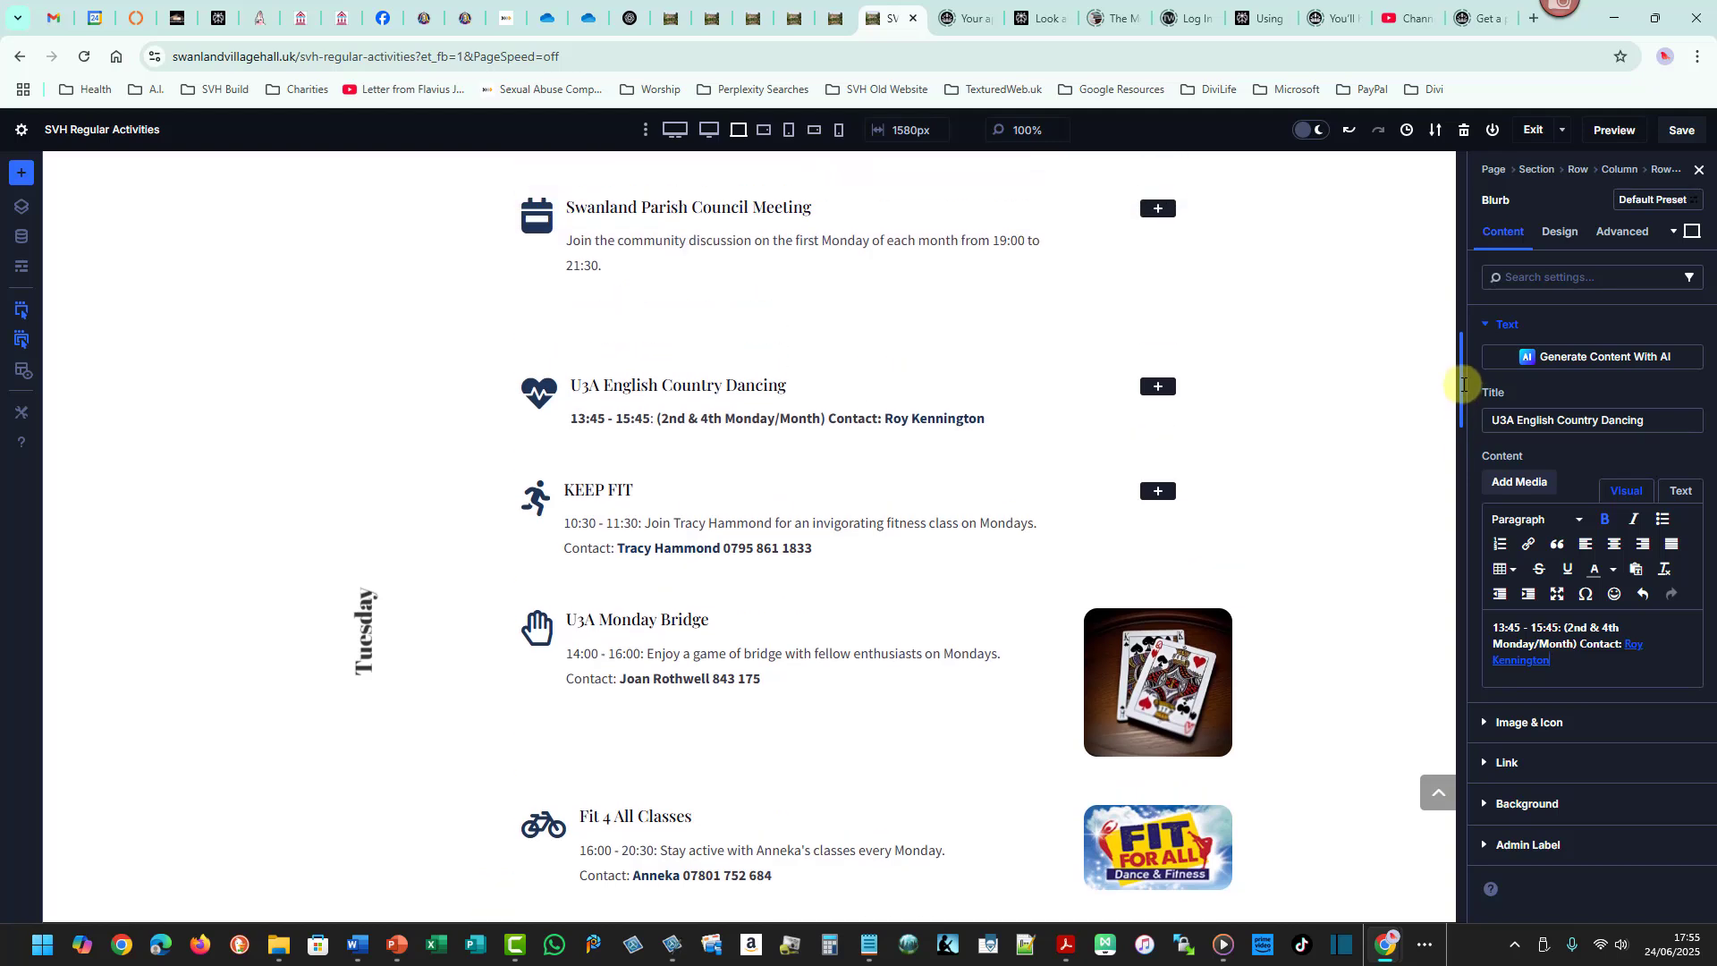
{"action": "scroll", "coordinate": [1468, 358], "scroll_direction": "up", "scroll_amount": 2}
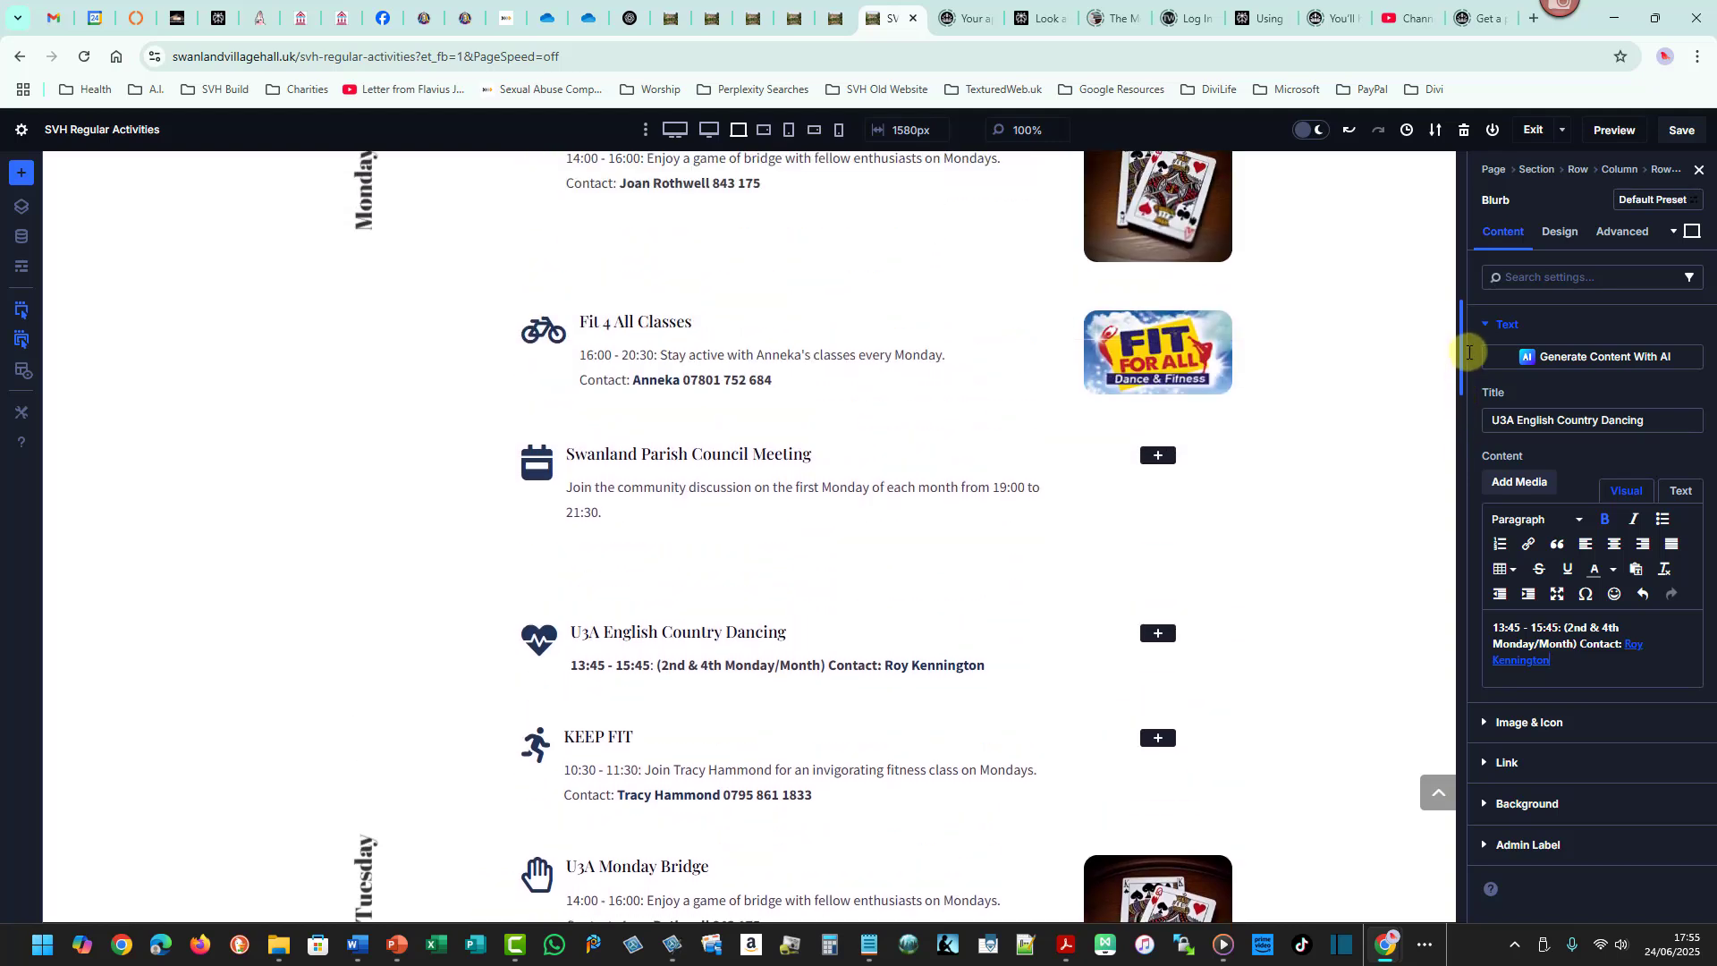
{"action": "left_click_drag", "start_coordinate": [1459, 337], "coordinate": [1455, 263]}
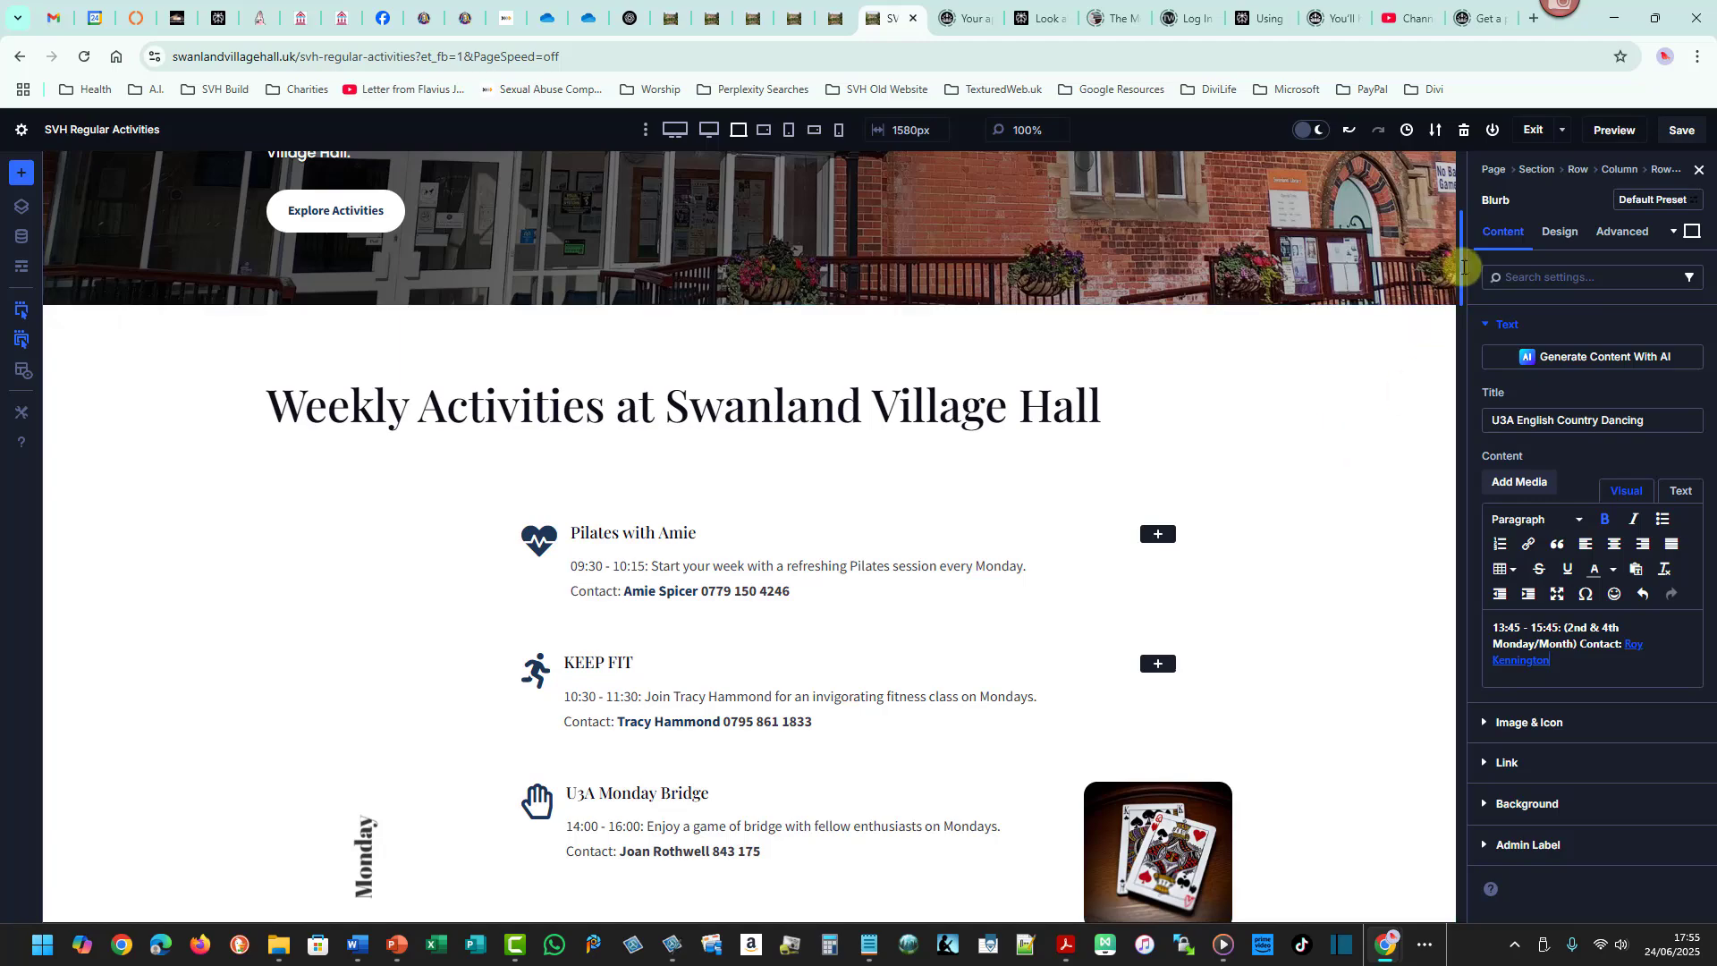
{"action": "left_click_drag", "start_coordinate": [1461, 266], "coordinate": [1437, 394]}
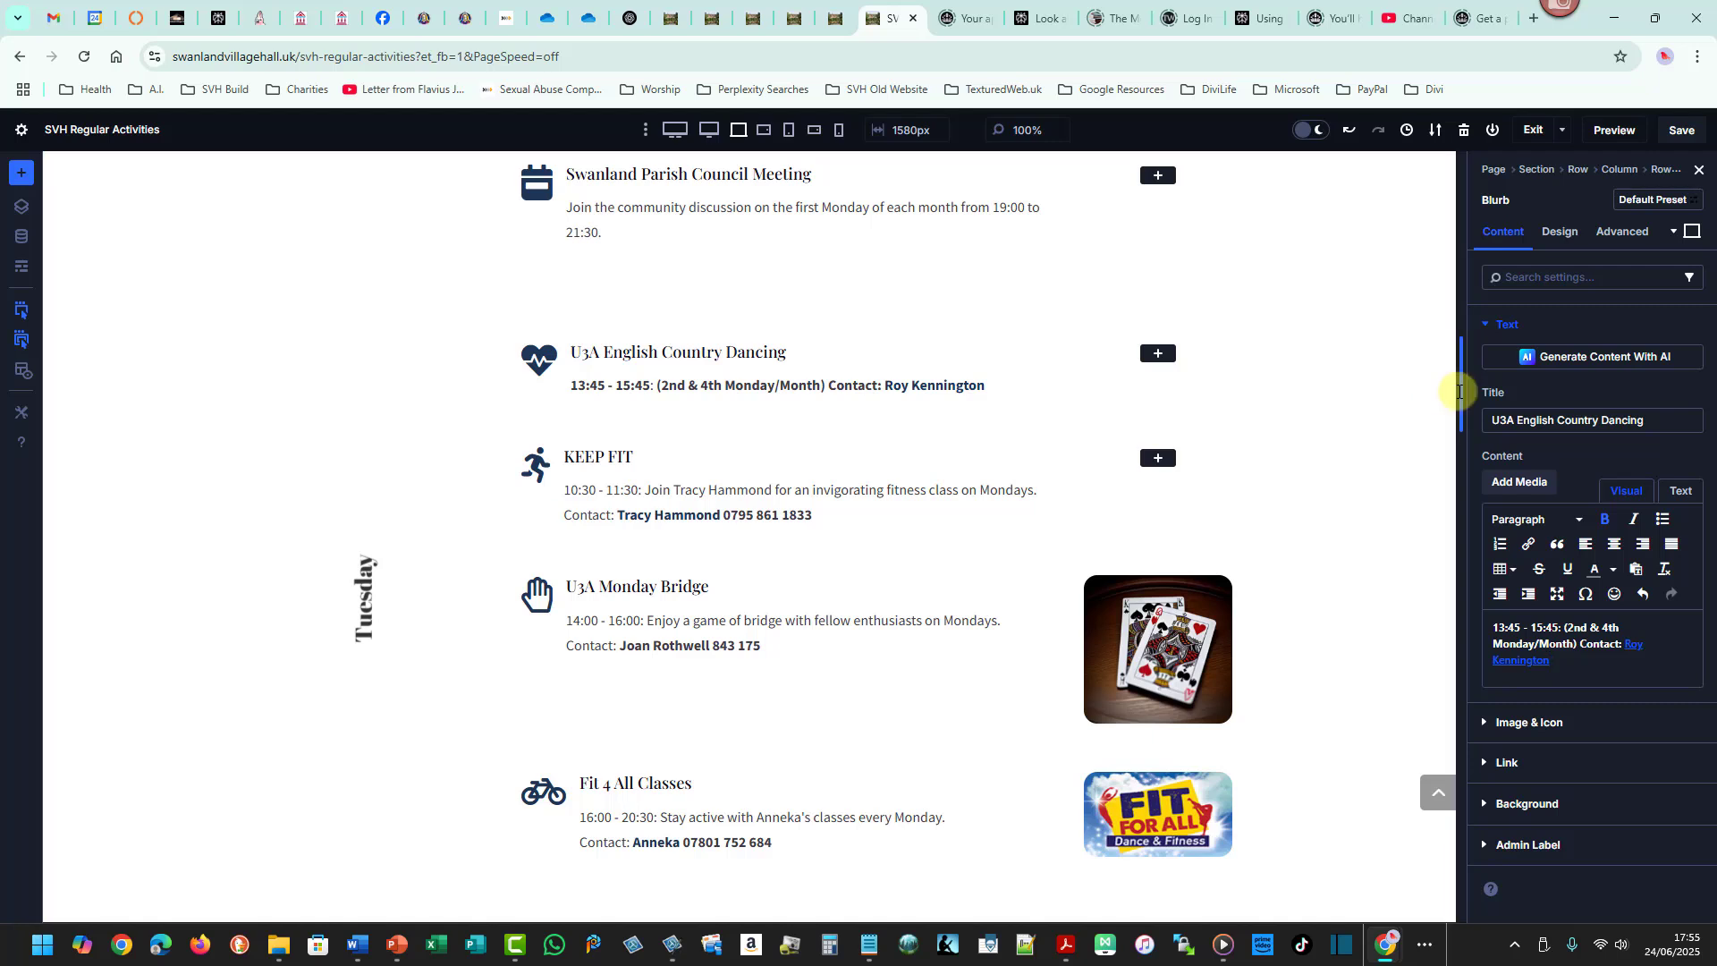
{"action": "left_click_drag", "start_coordinate": [1460, 372], "coordinate": [1451, 296]}
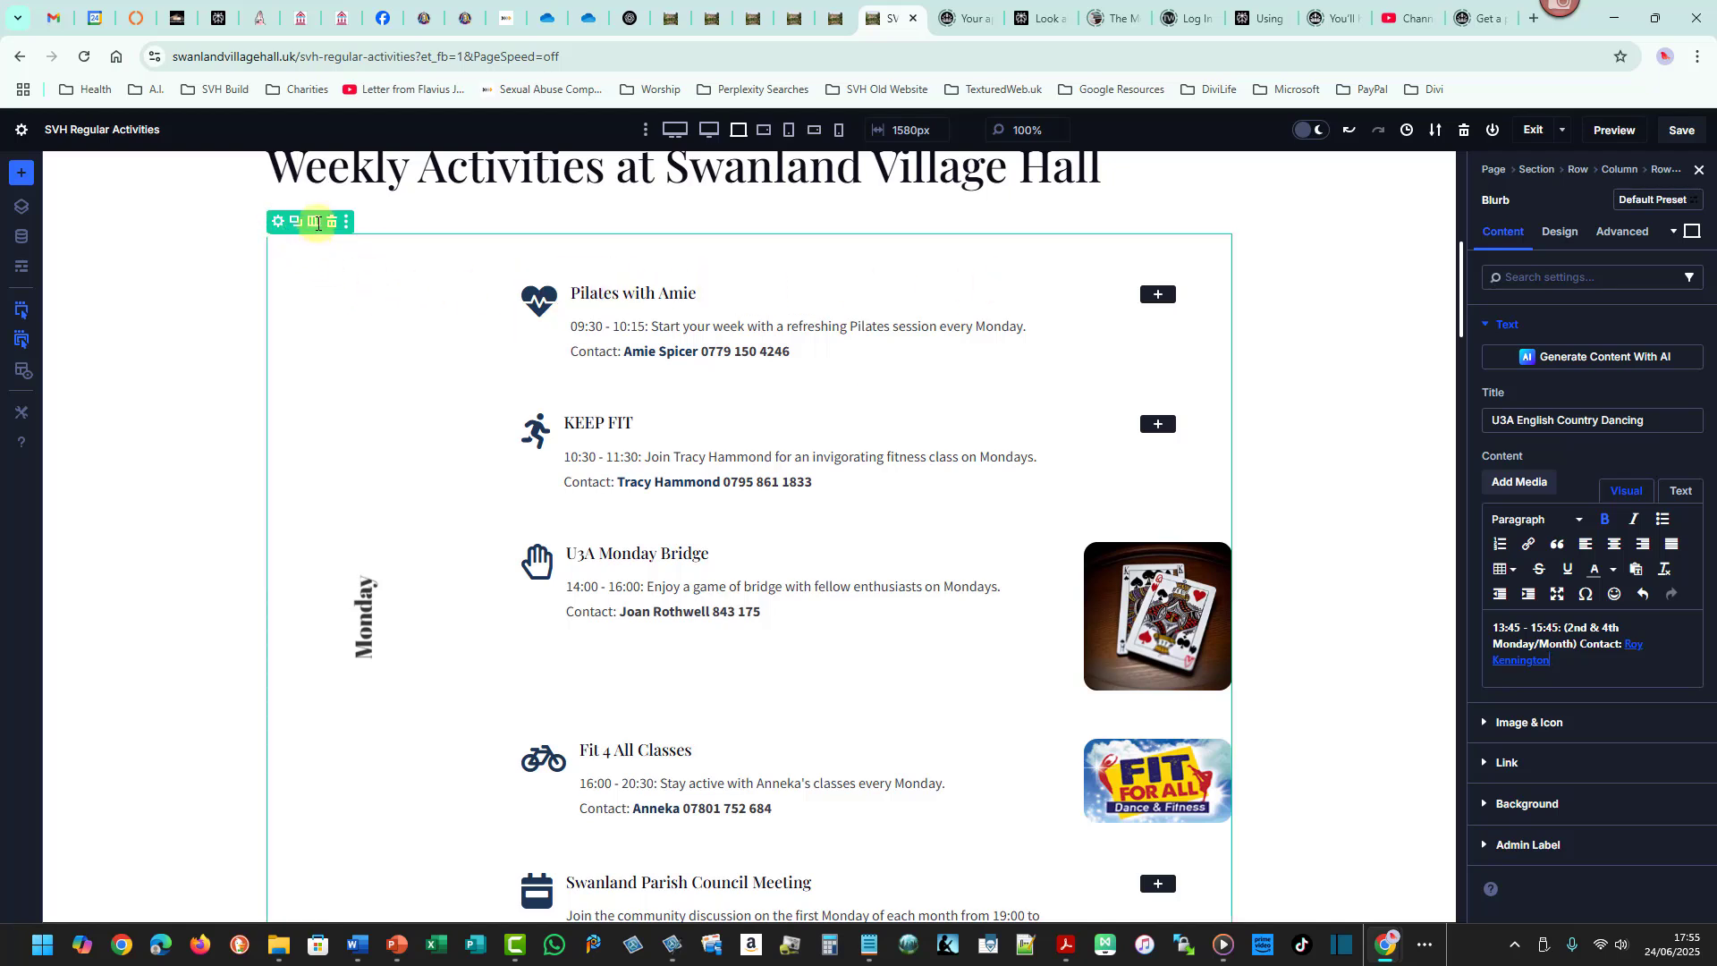
{"action": "left_click", "coordinate": [317, 223]}
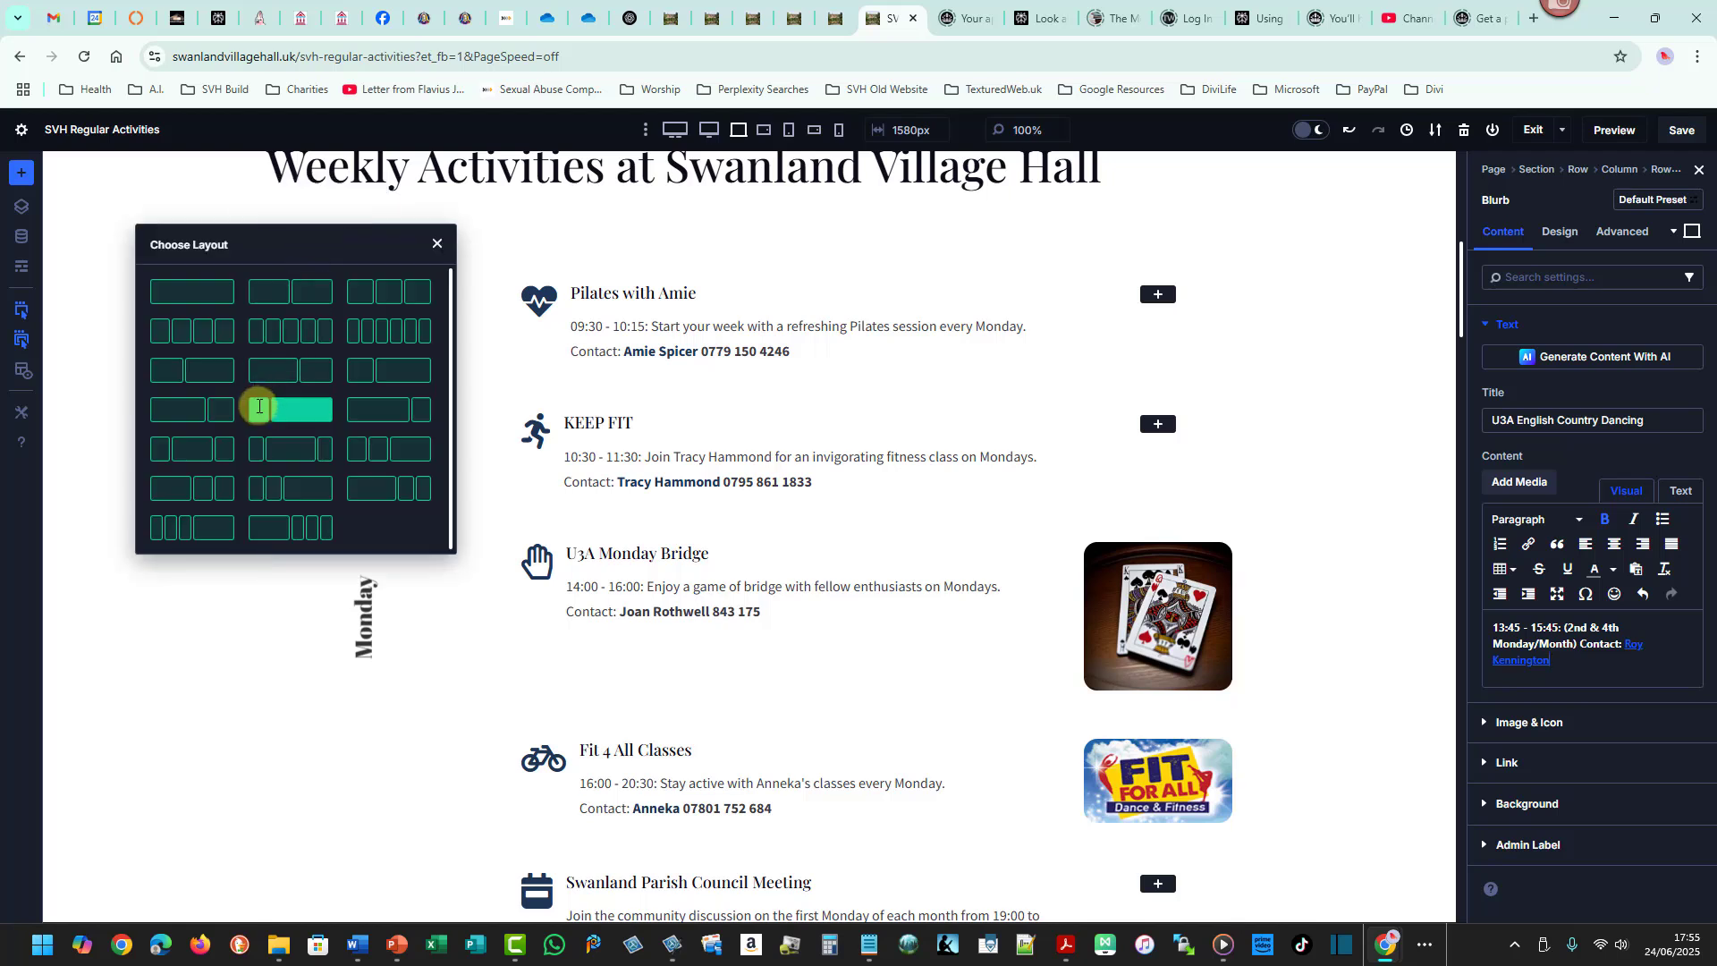
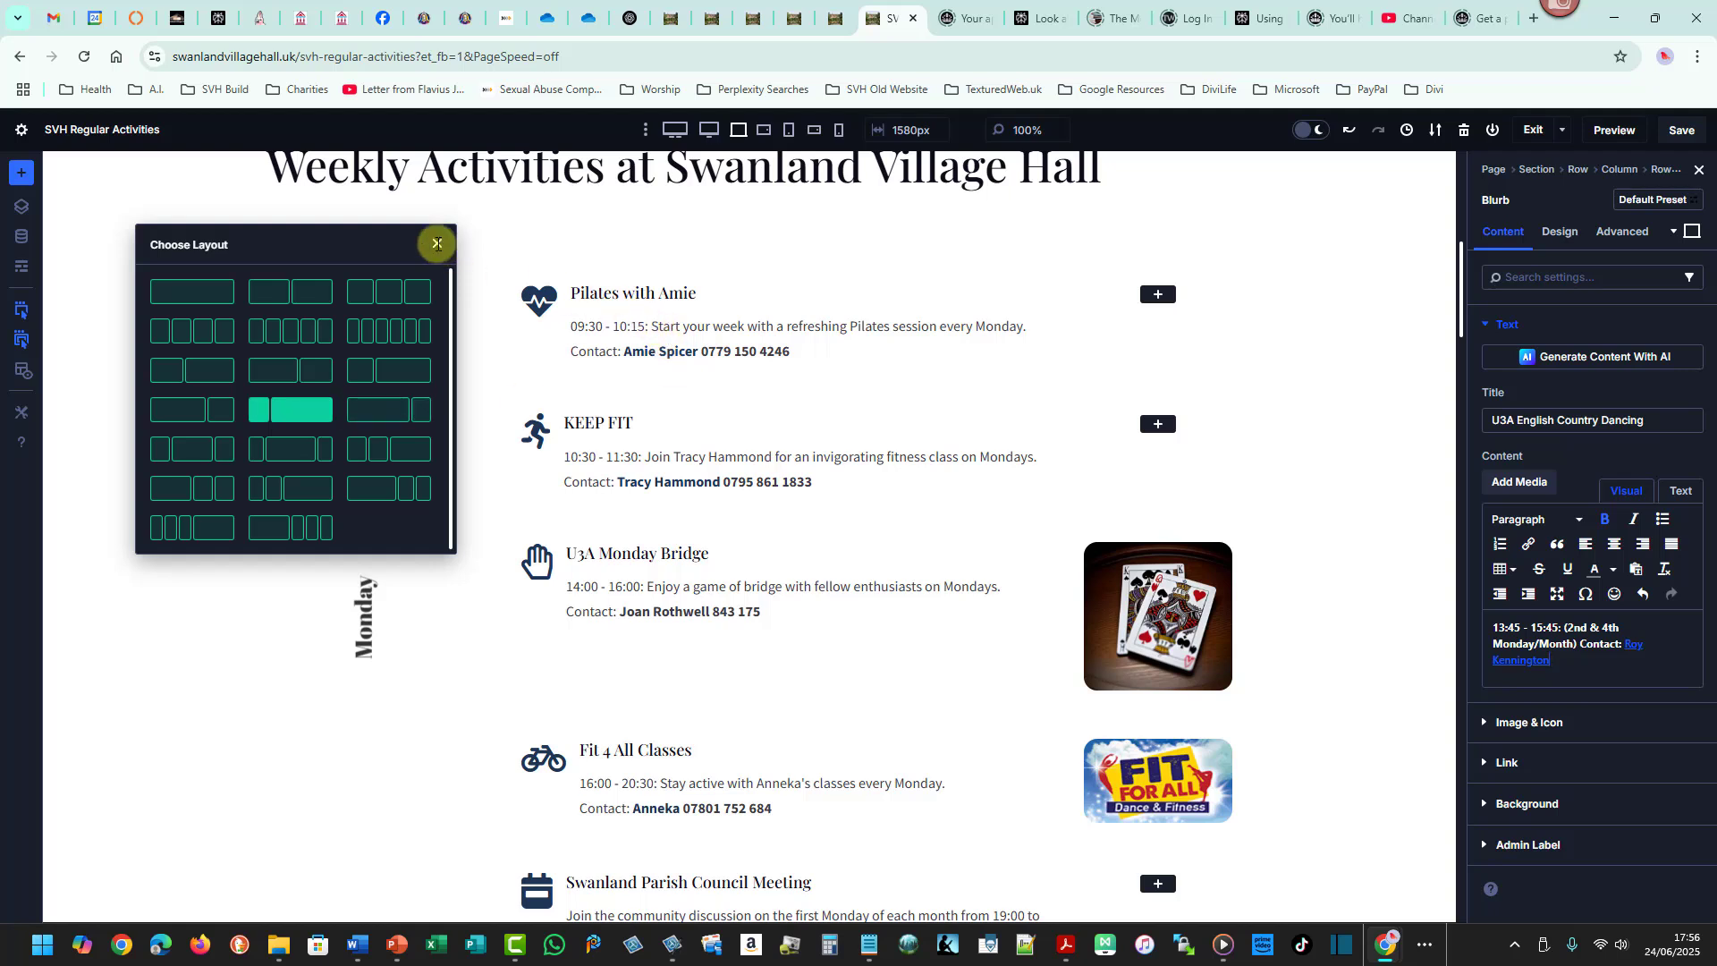
{"action": "left_click", "coordinate": [436, 242]}
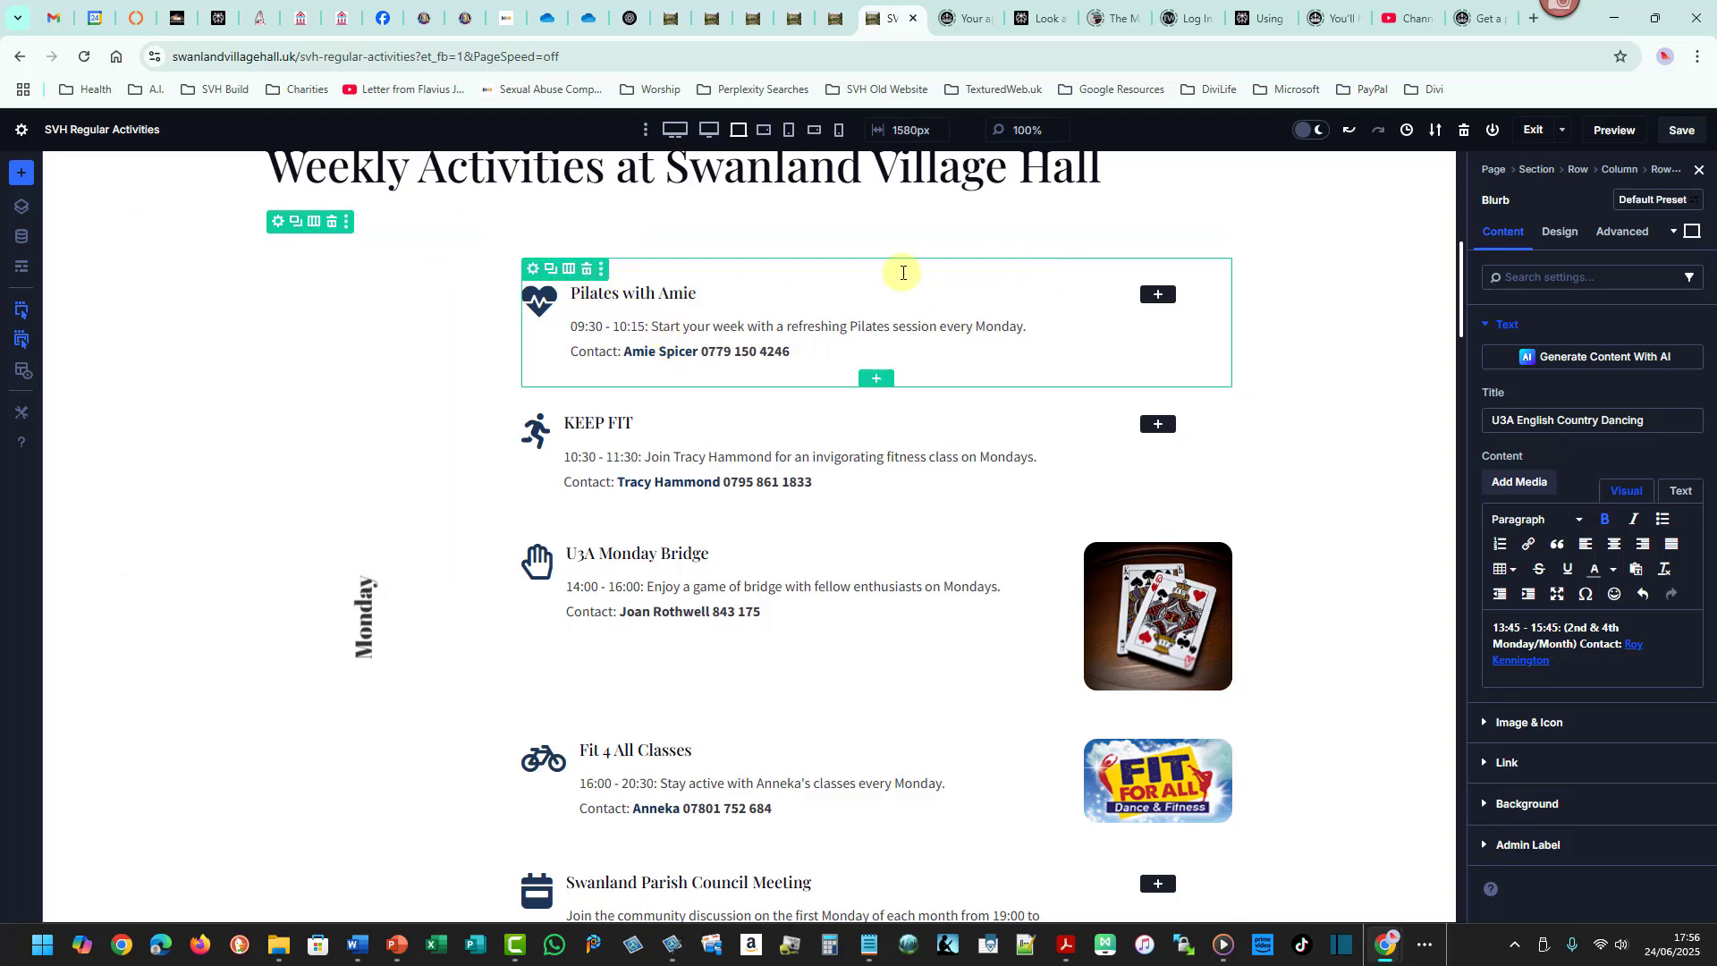
{"action": "left_click", "coordinate": [572, 270]}
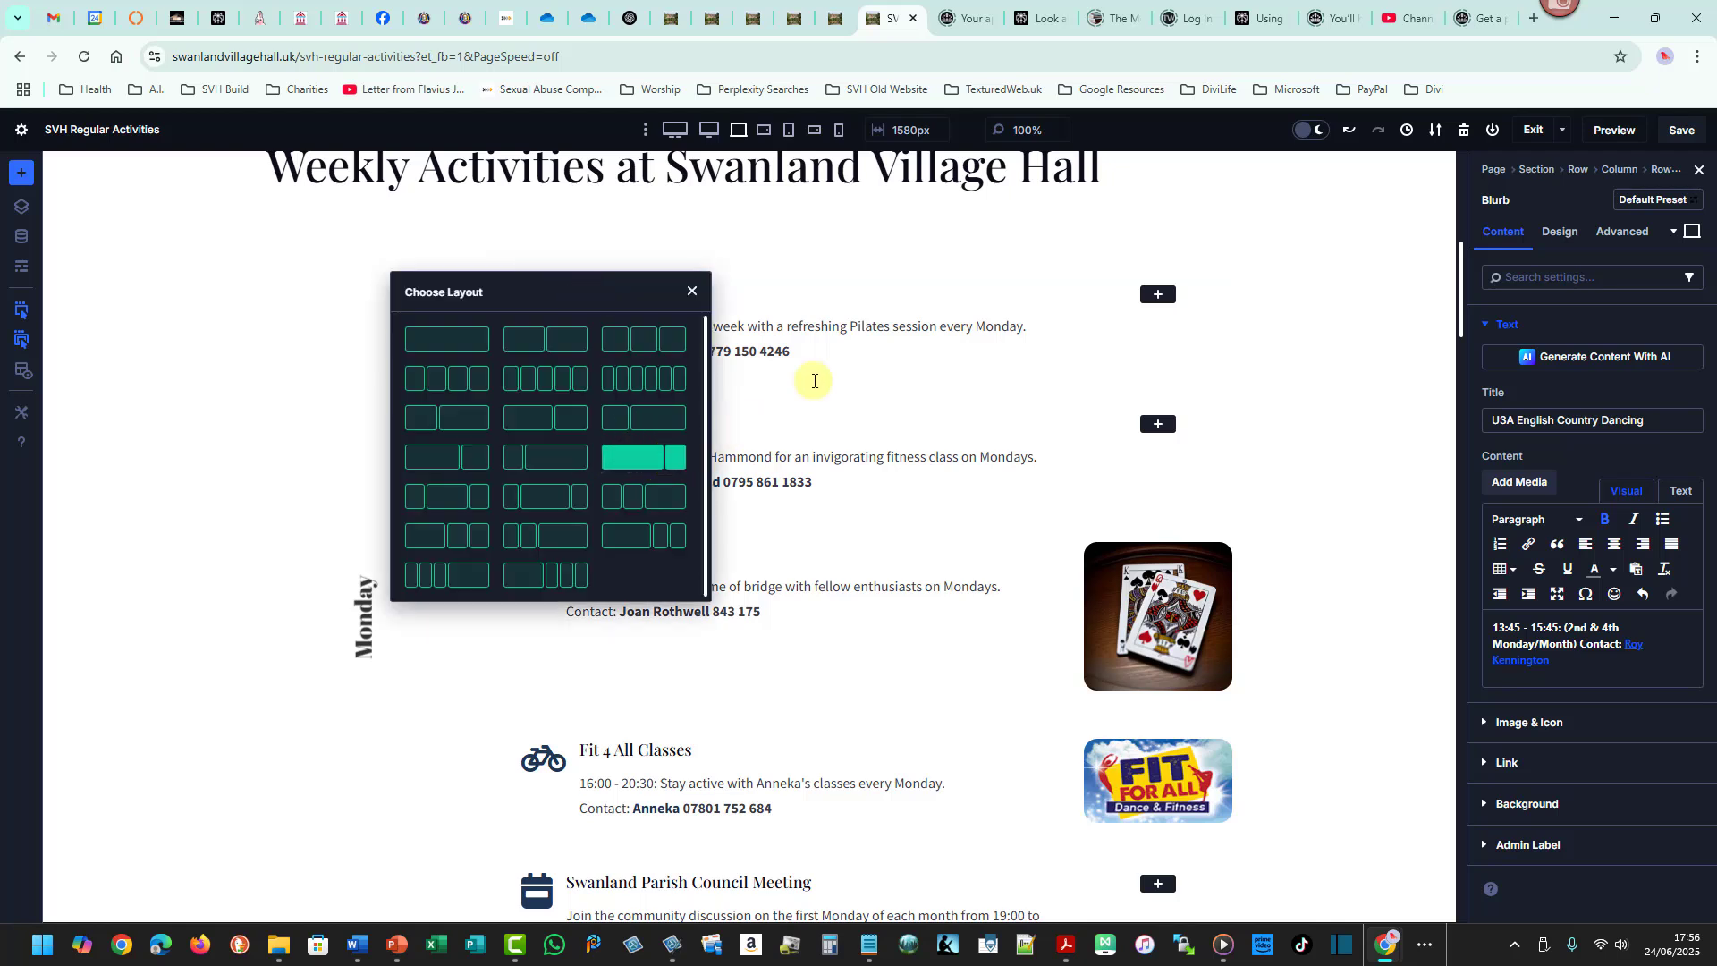
{"action": "left_click", "coordinate": [692, 290]}
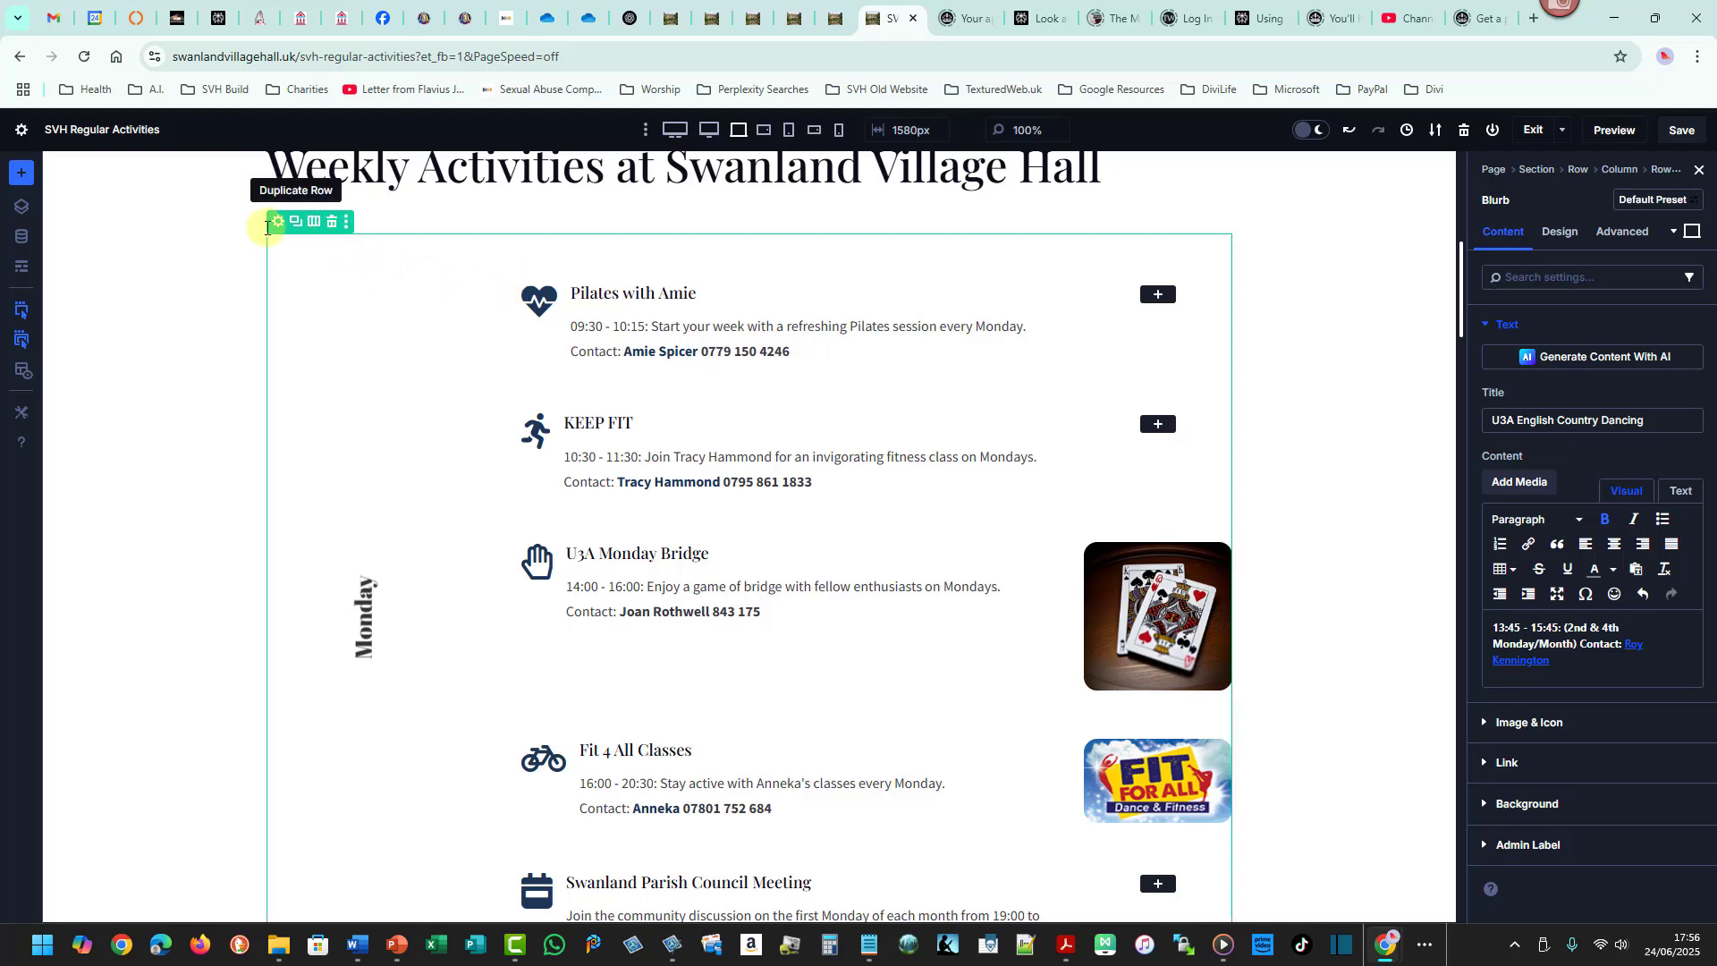
{"action": "left_click_drag", "start_coordinate": [266, 228], "coordinate": [1233, 913]}
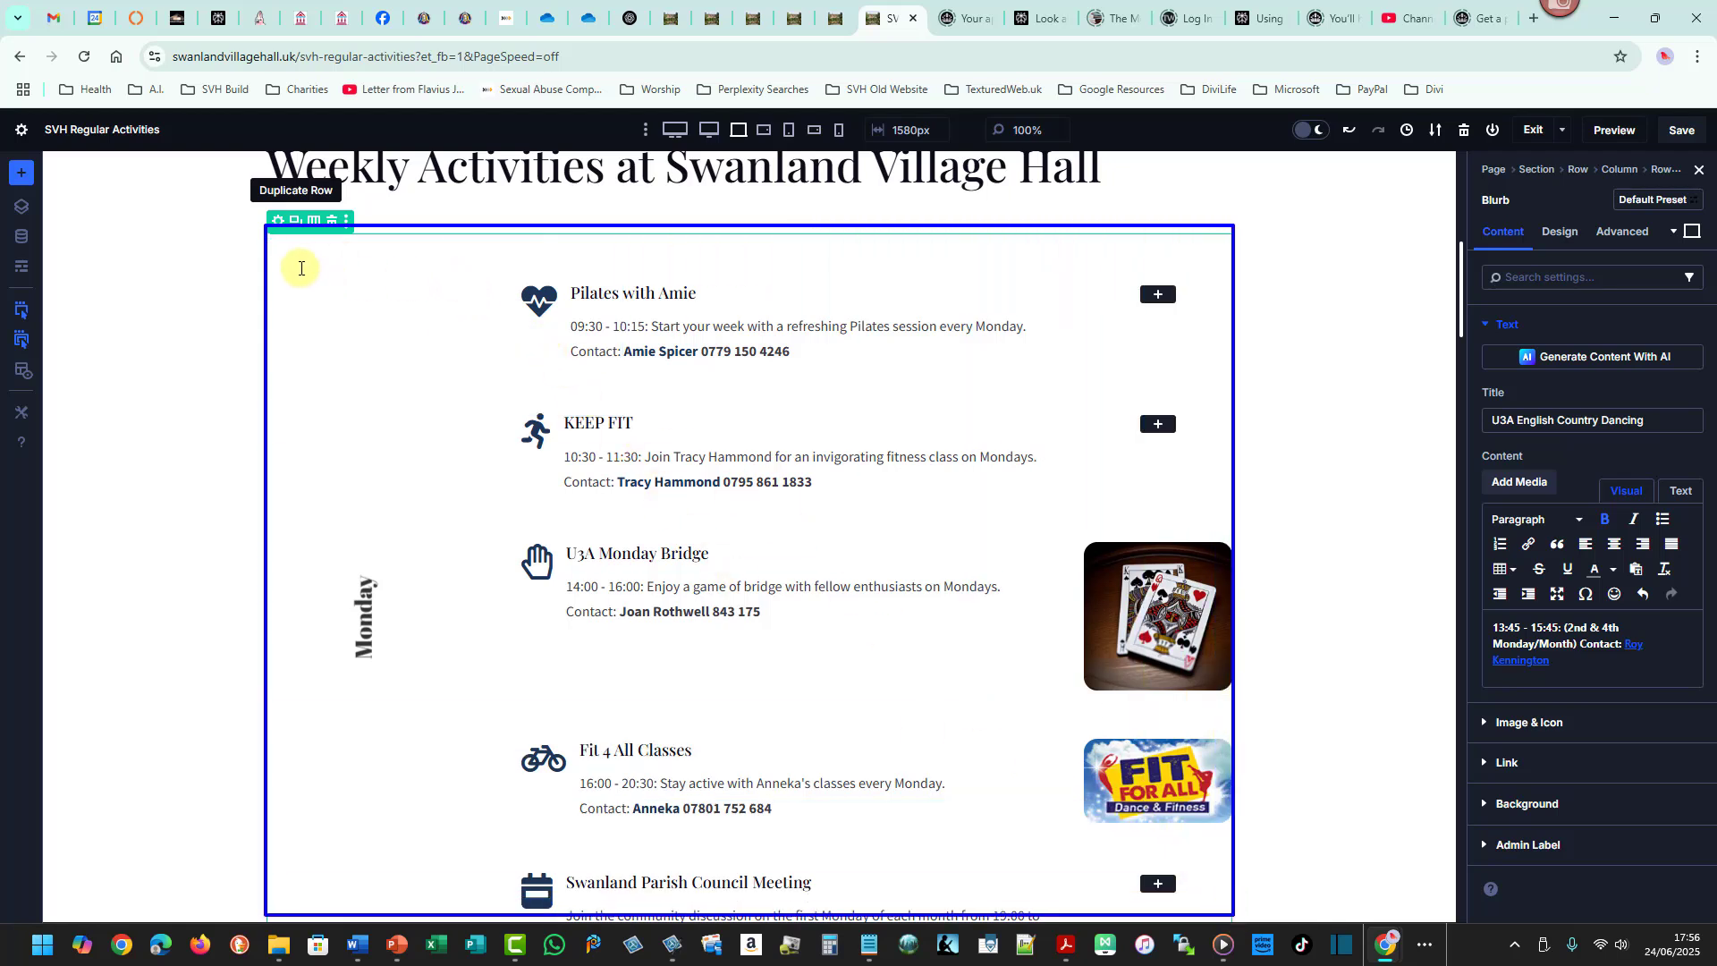
{"action": "mouse_move", "coordinate": [286, 243]}
{"action": "left_mouse_down"}
{"action": "mouse_move", "coordinate": [410, 592]}
{"action": "mouse_move", "coordinate": [417, 898]}
{"action": "left_mouse_up"}
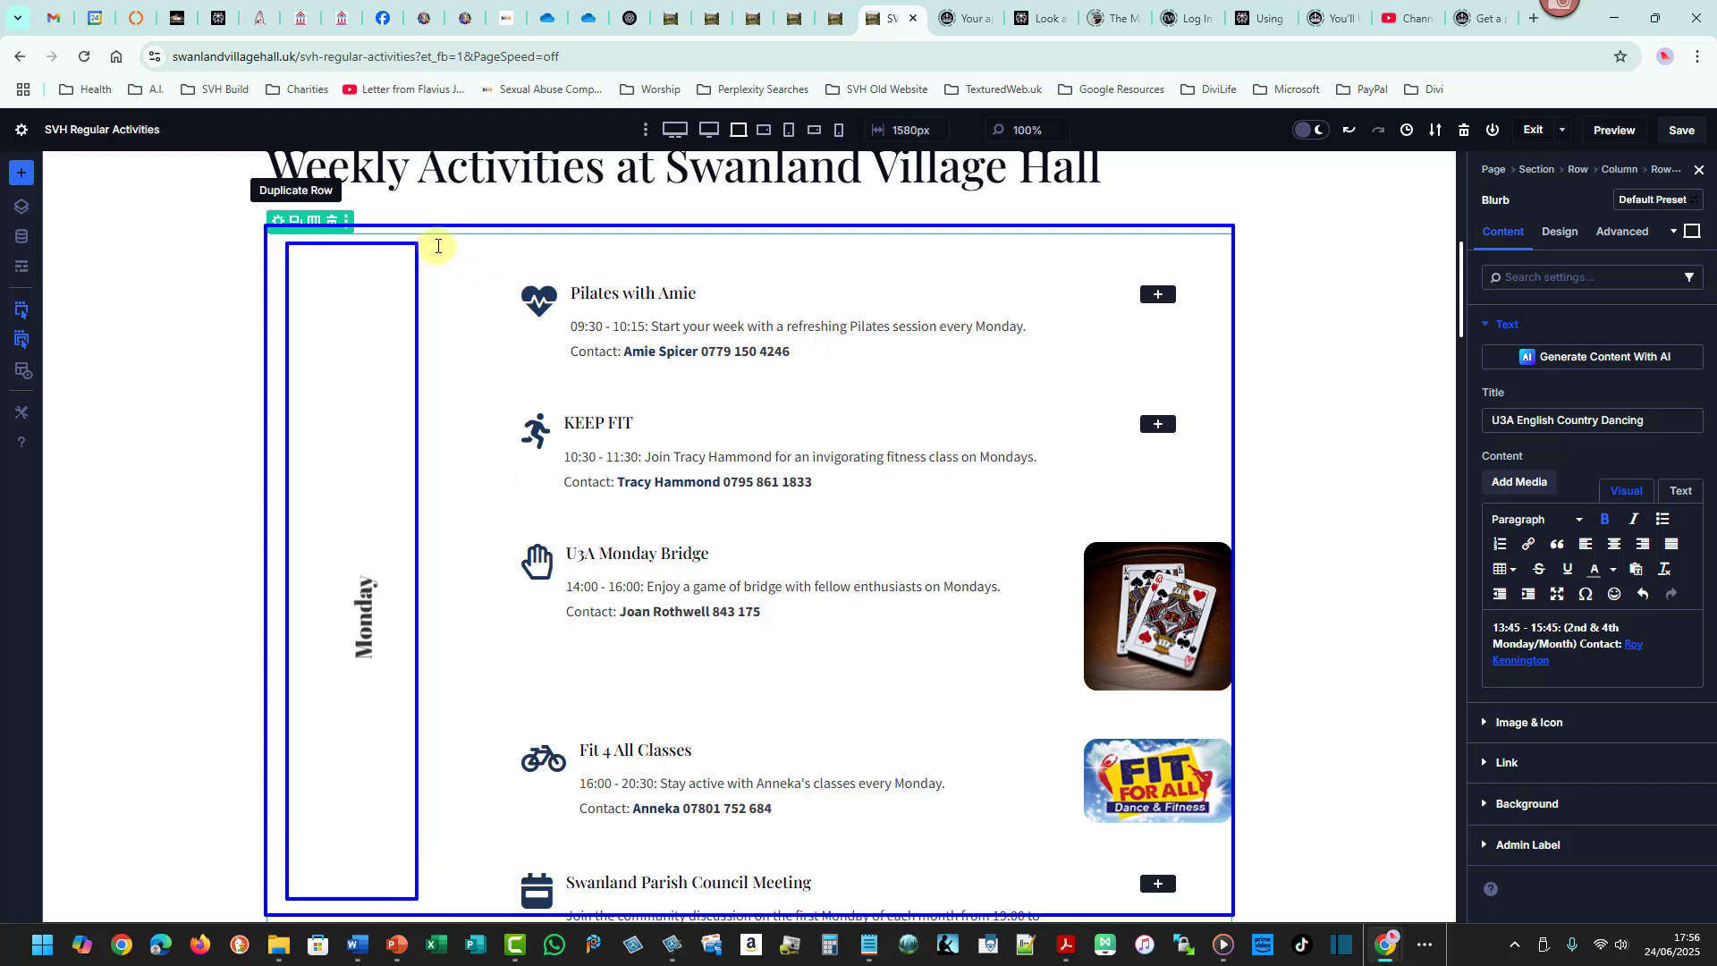
{"action": "mouse_move", "coordinate": [436, 244]}
{"action": "left_mouse_down"}
{"action": "mouse_move", "coordinate": [840, 290]}
{"action": "mouse_move", "coordinate": [1167, 393]}
{"action": "mouse_move", "coordinate": [1230, 905]}
{"action": "left_mouse_up"}
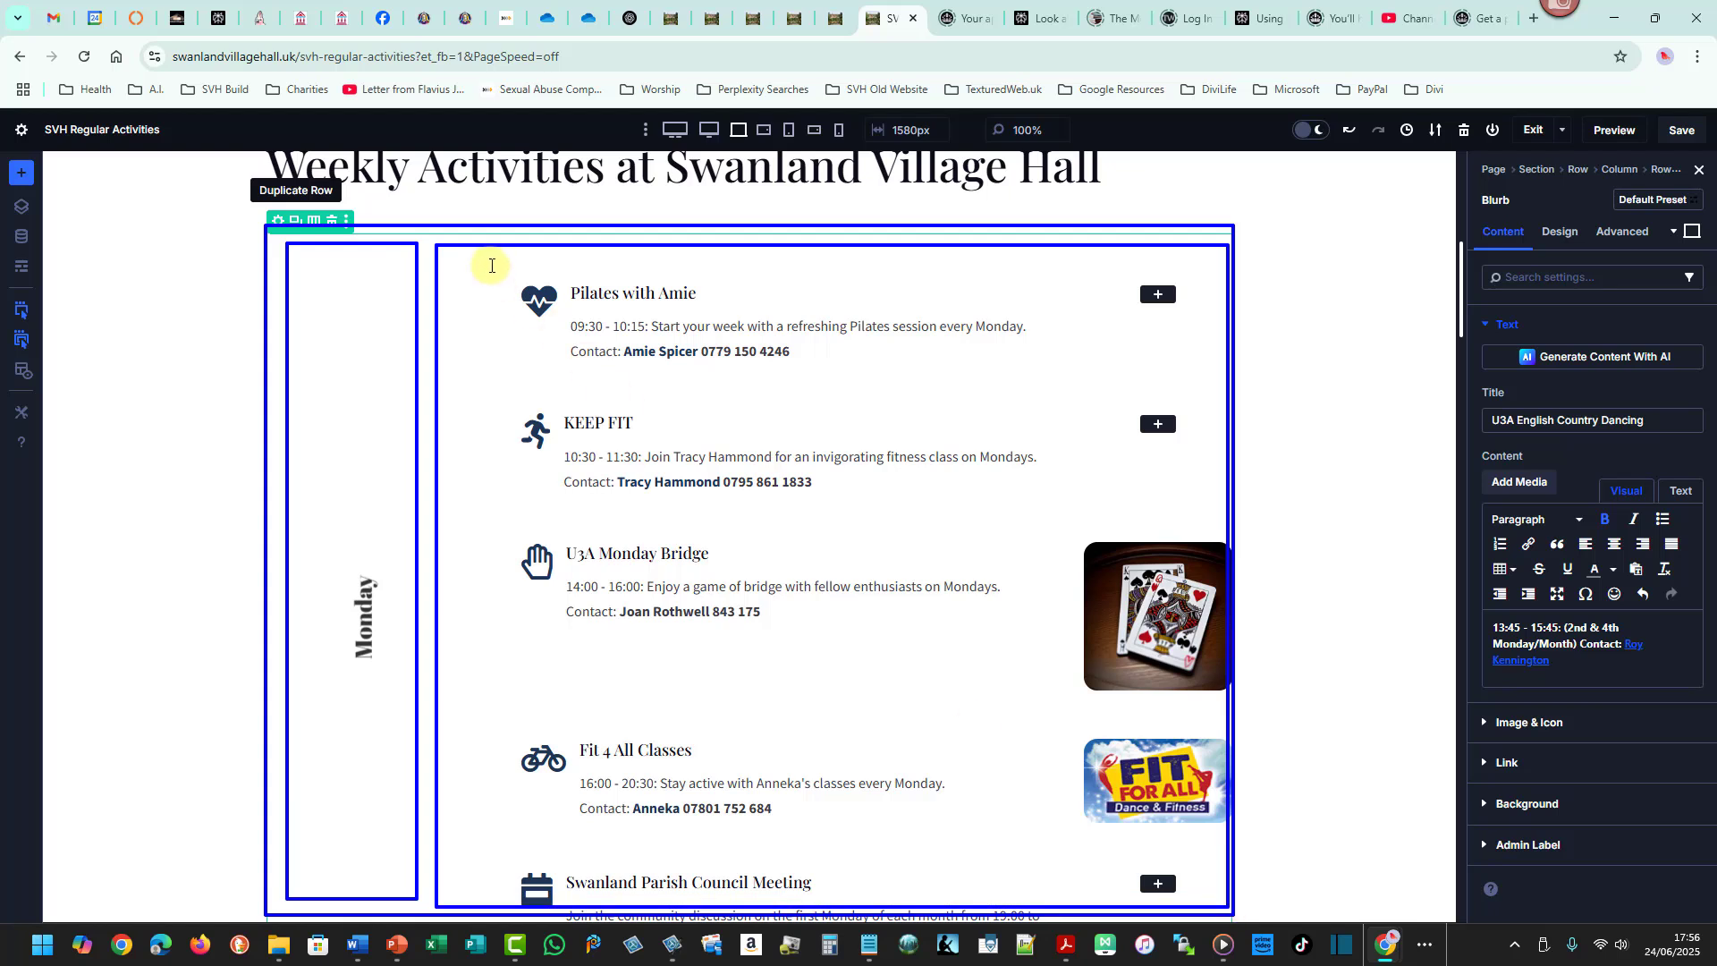
{"action": "mouse_move", "coordinate": [488, 262]}
{"action": "left_mouse_down"}
{"action": "mouse_move", "coordinate": [1192, 337]}
{"action": "mouse_move", "coordinate": [1205, 382]}
{"action": "left_mouse_up"}
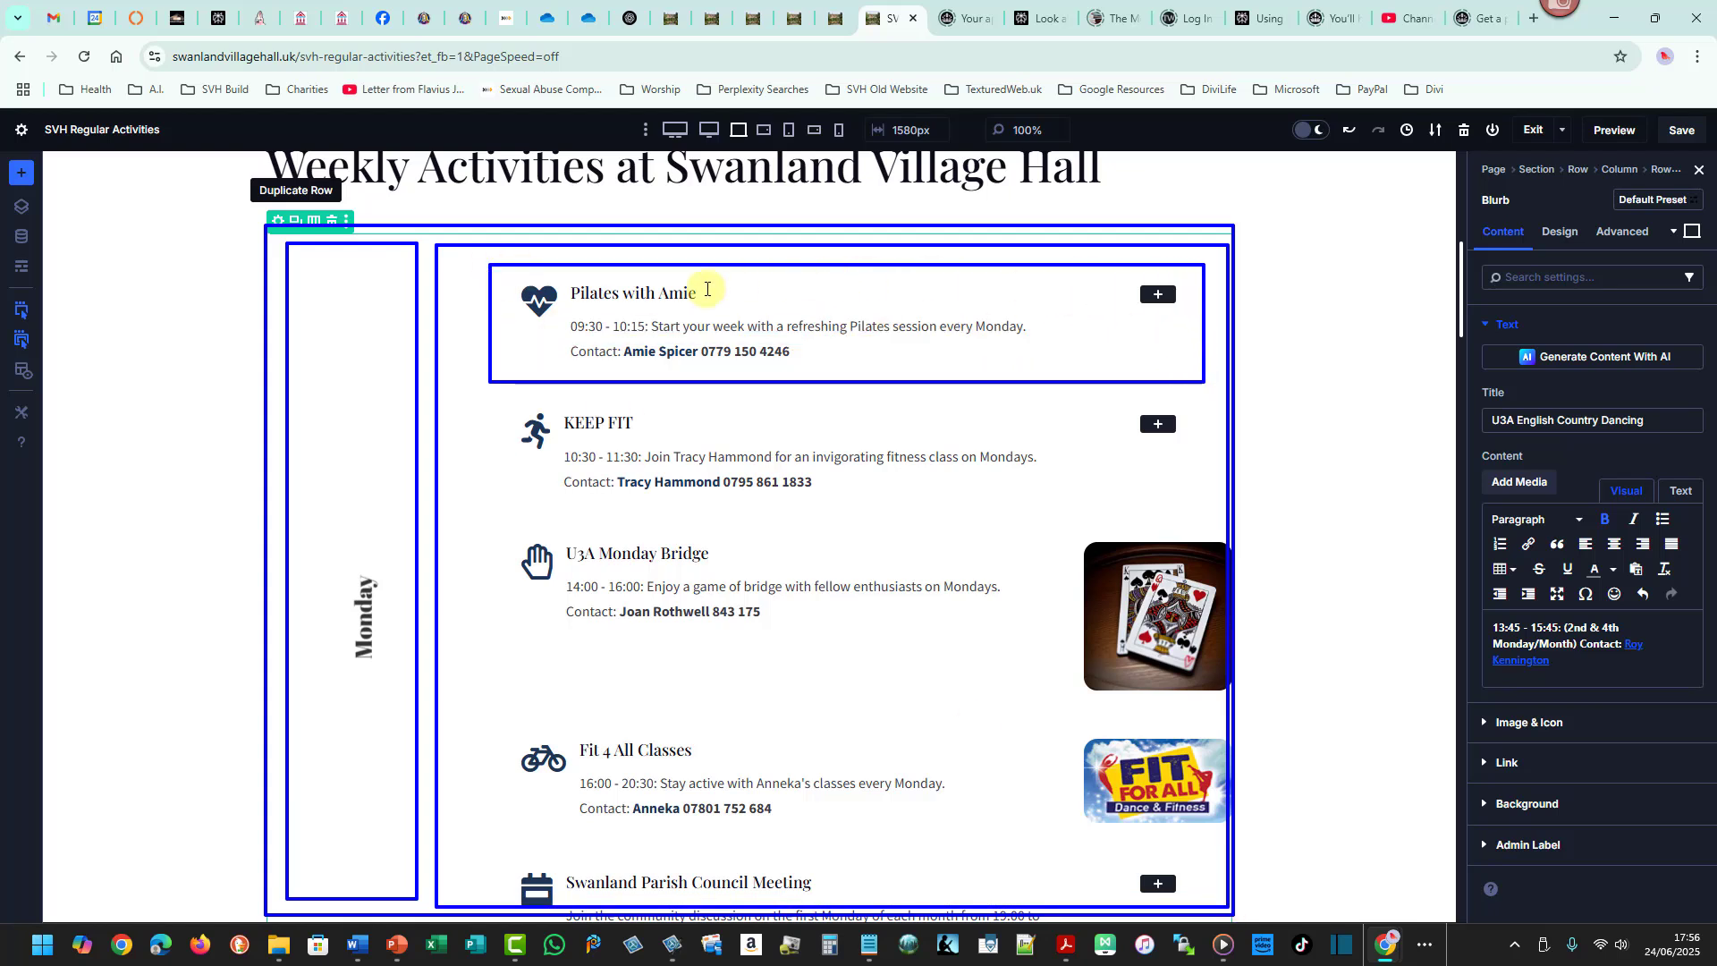
{"action": "left_click_drag", "start_coordinate": [512, 270], "coordinate": [1062, 373]}
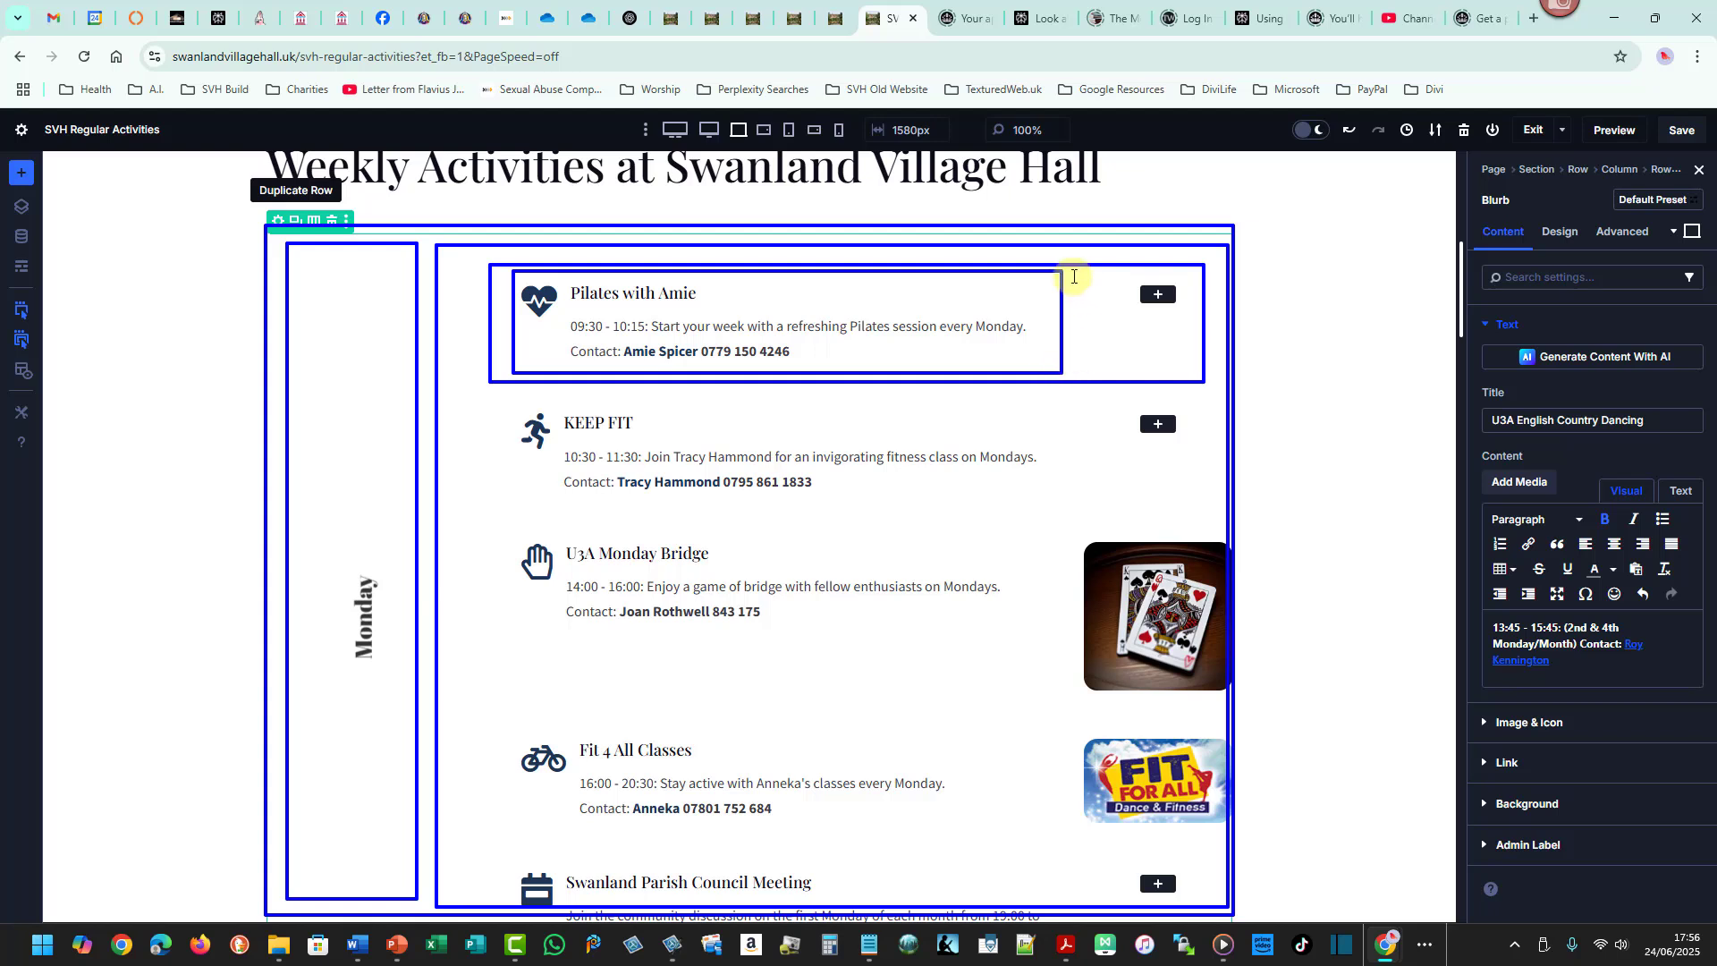
{"action": "left_click_drag", "start_coordinate": [1071, 271], "coordinate": [1185, 366]}
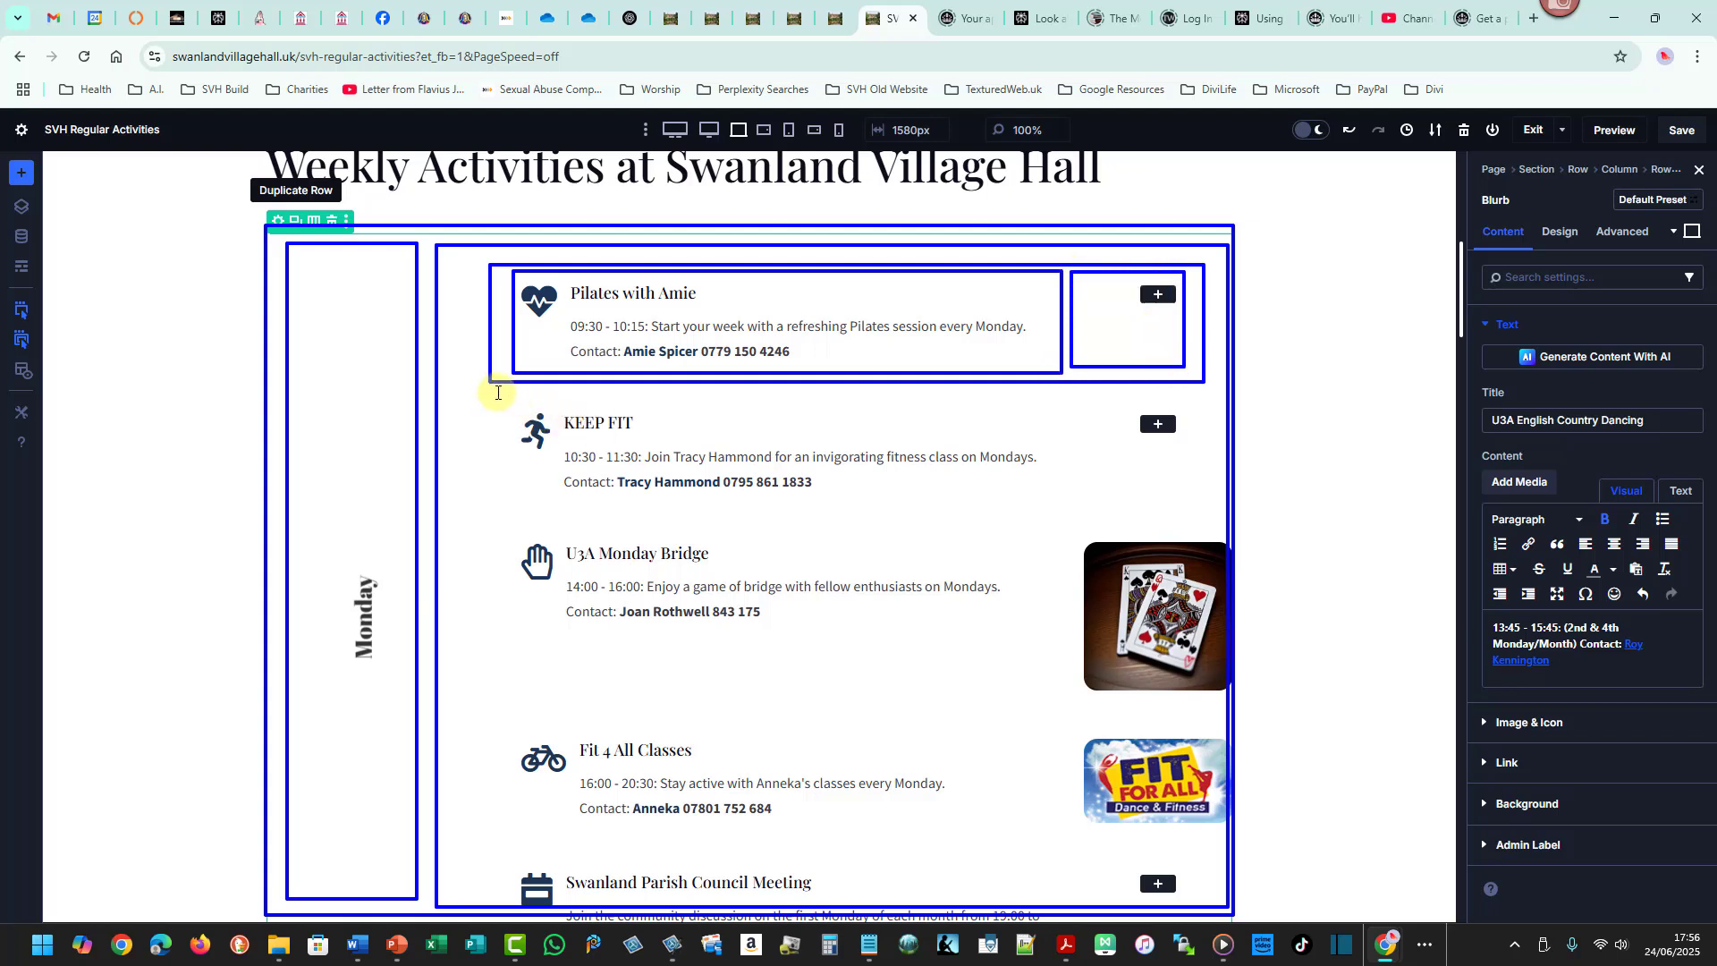
{"action": "left_click_drag", "start_coordinate": [493, 391], "coordinate": [595, 415]}
{"action": "left_click_drag", "start_coordinate": [765, 429], "coordinate": [1199, 530]}
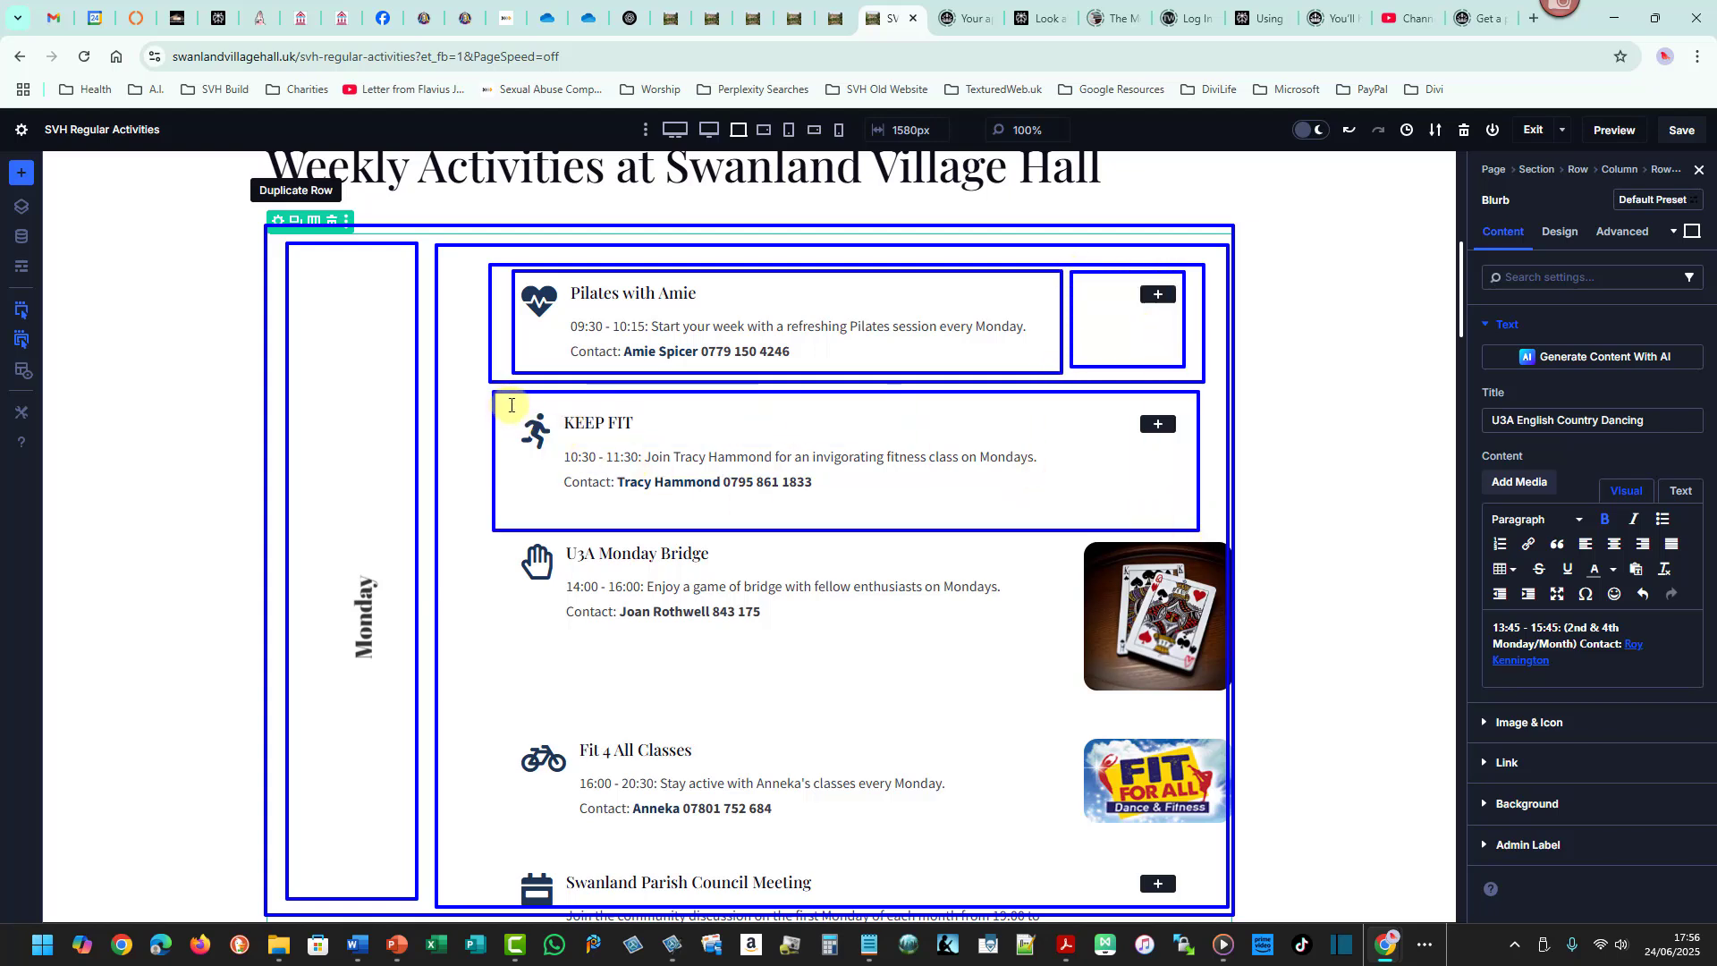
{"action": "left_click_drag", "start_coordinate": [511, 405], "coordinate": [1046, 519]}
{"action": "left_click_drag", "start_coordinate": [1061, 402], "coordinate": [1186, 516]}
{"action": "left_click_drag", "start_coordinate": [511, 537], "coordinate": [1227, 706]}
{"action": "left_click_drag", "start_coordinate": [511, 543], "coordinate": [1020, 669]}
{"action": "left_click_drag", "start_coordinate": [1080, 548], "coordinate": [1223, 691]}
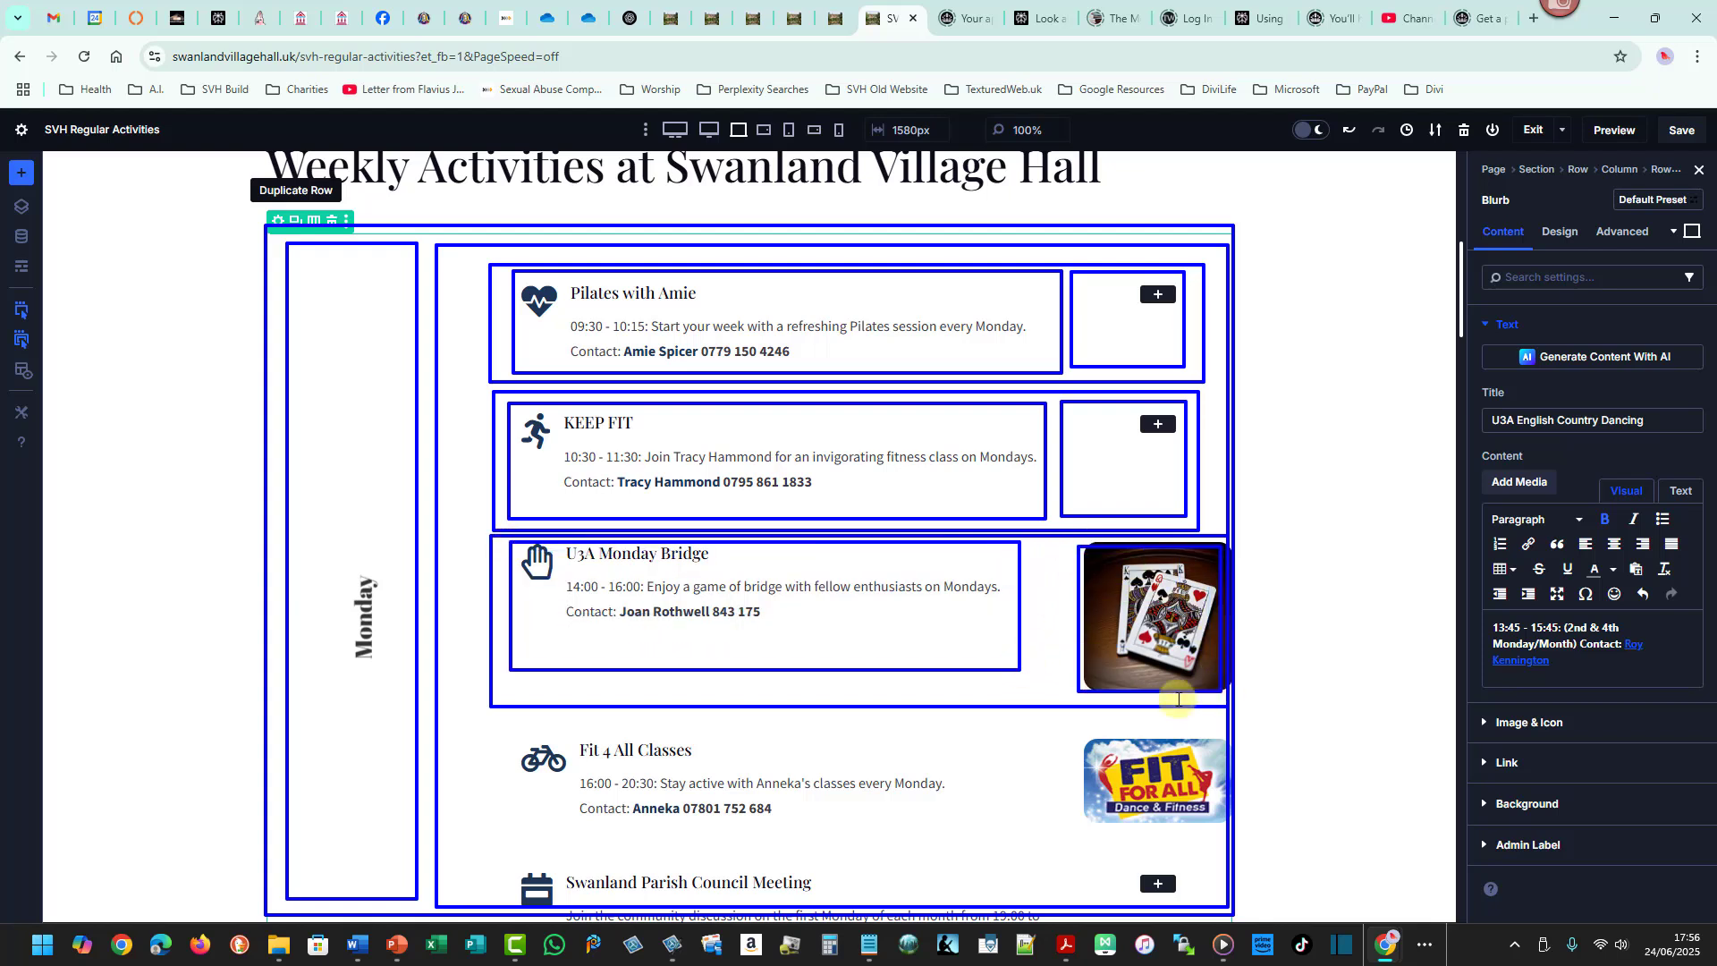
{"action": "left_click_drag", "start_coordinate": [507, 717], "coordinate": [1220, 858]}
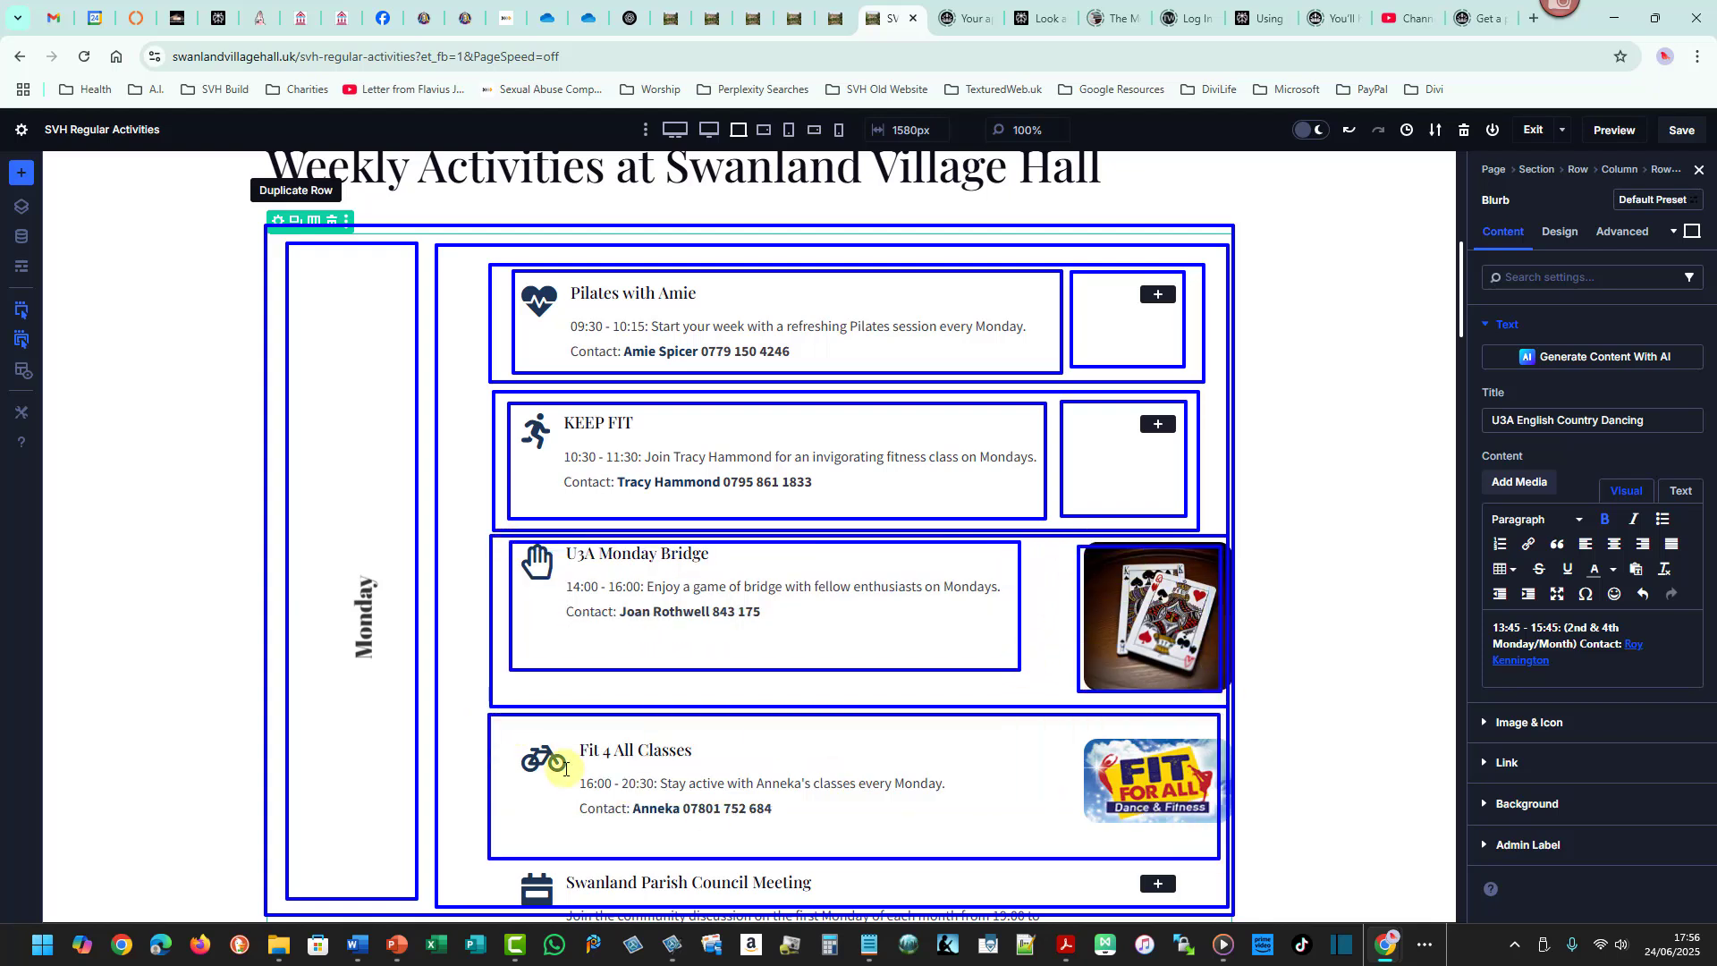
{"action": "left_click_drag", "start_coordinate": [523, 731], "coordinate": [987, 840]}
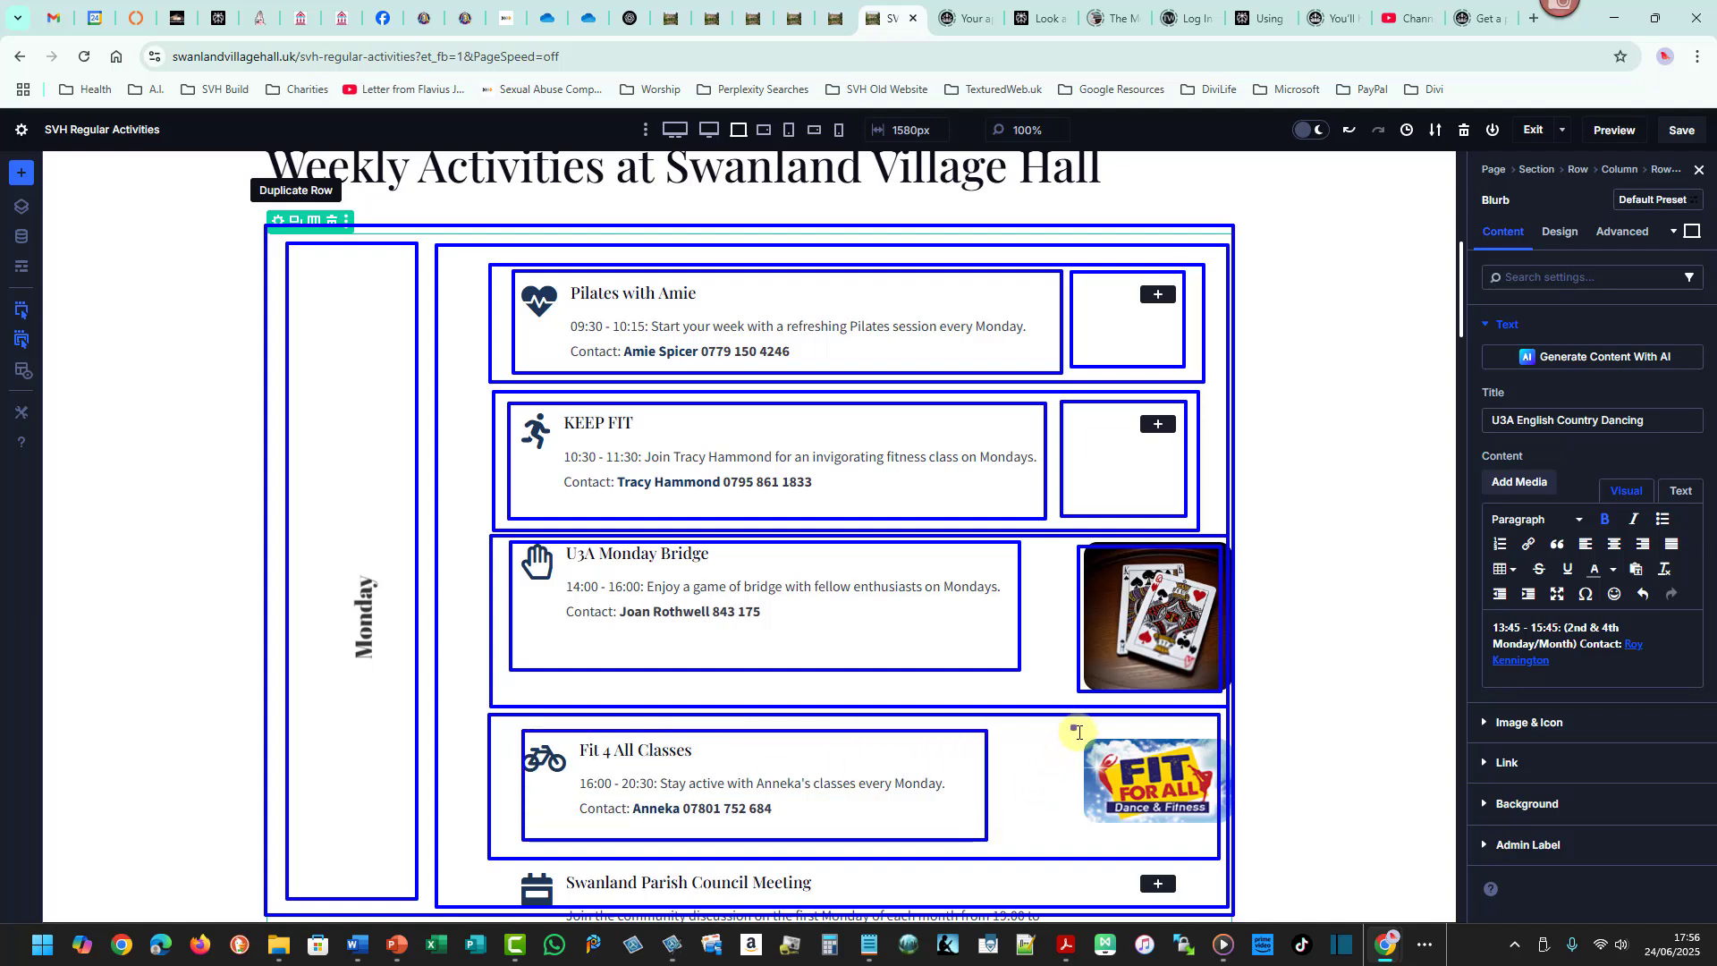
{"action": "left_click_drag", "start_coordinate": [1072, 726], "coordinate": [1221, 846]}
{"action": "left_click_drag", "start_coordinate": [950, 787], "coordinate": [1082, 786]}
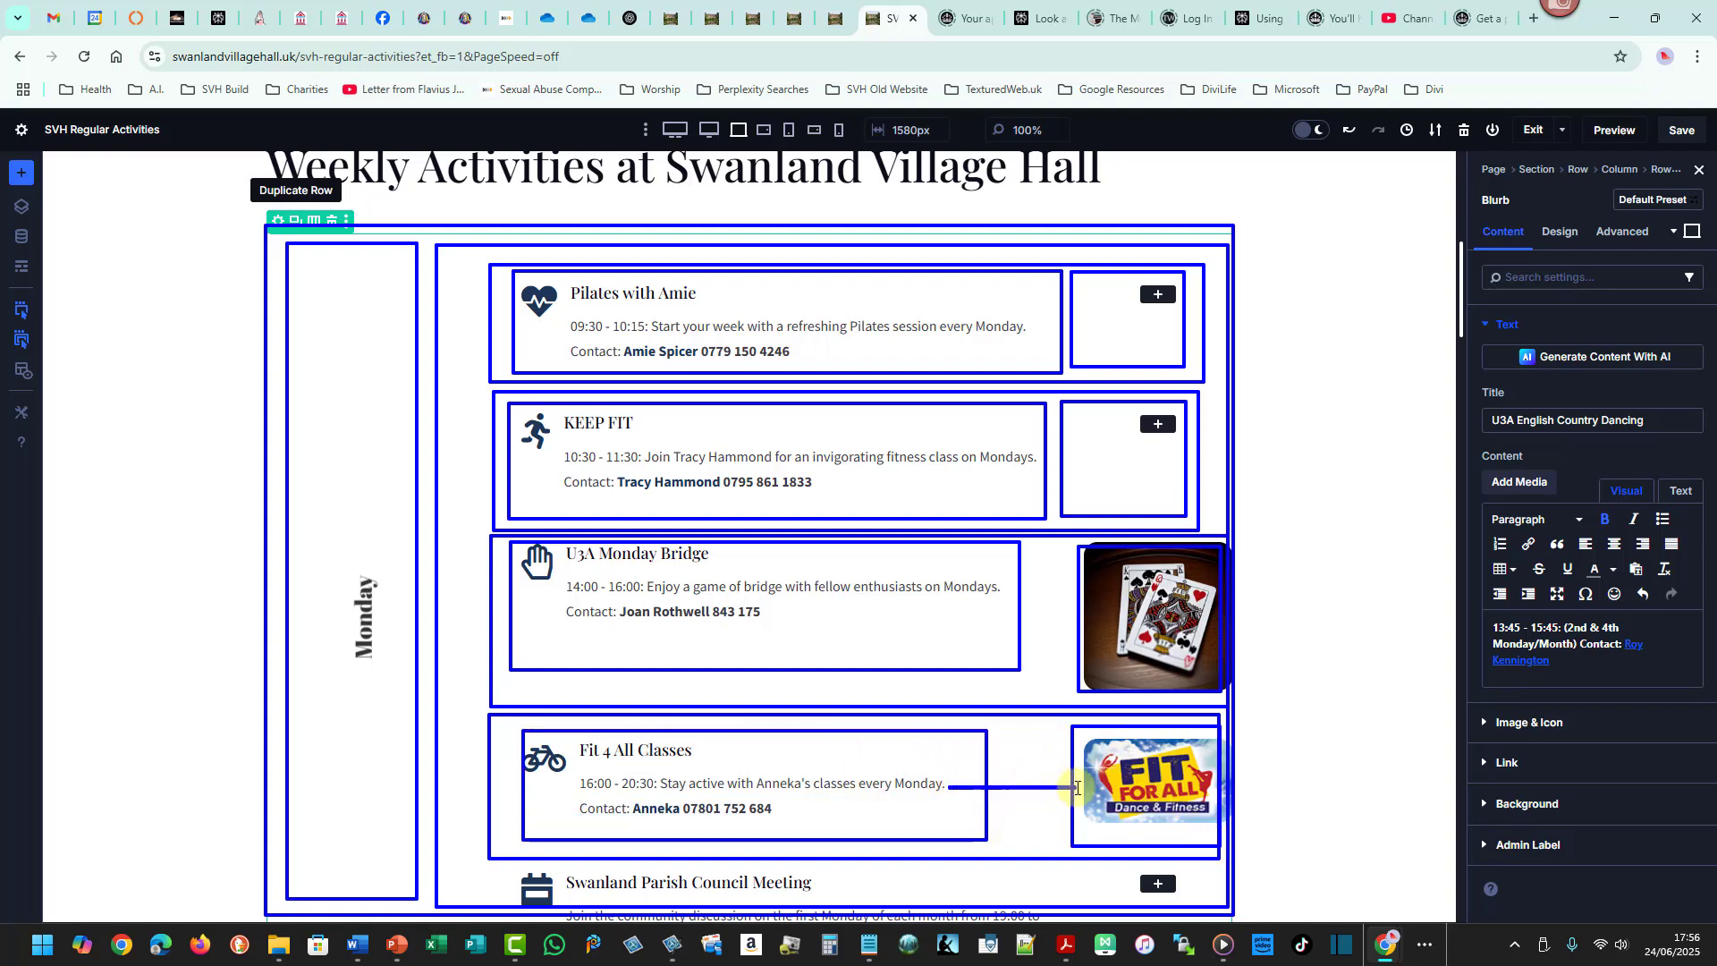
{"action": "left_click_drag", "start_coordinate": [976, 604], "coordinate": [1096, 604]}
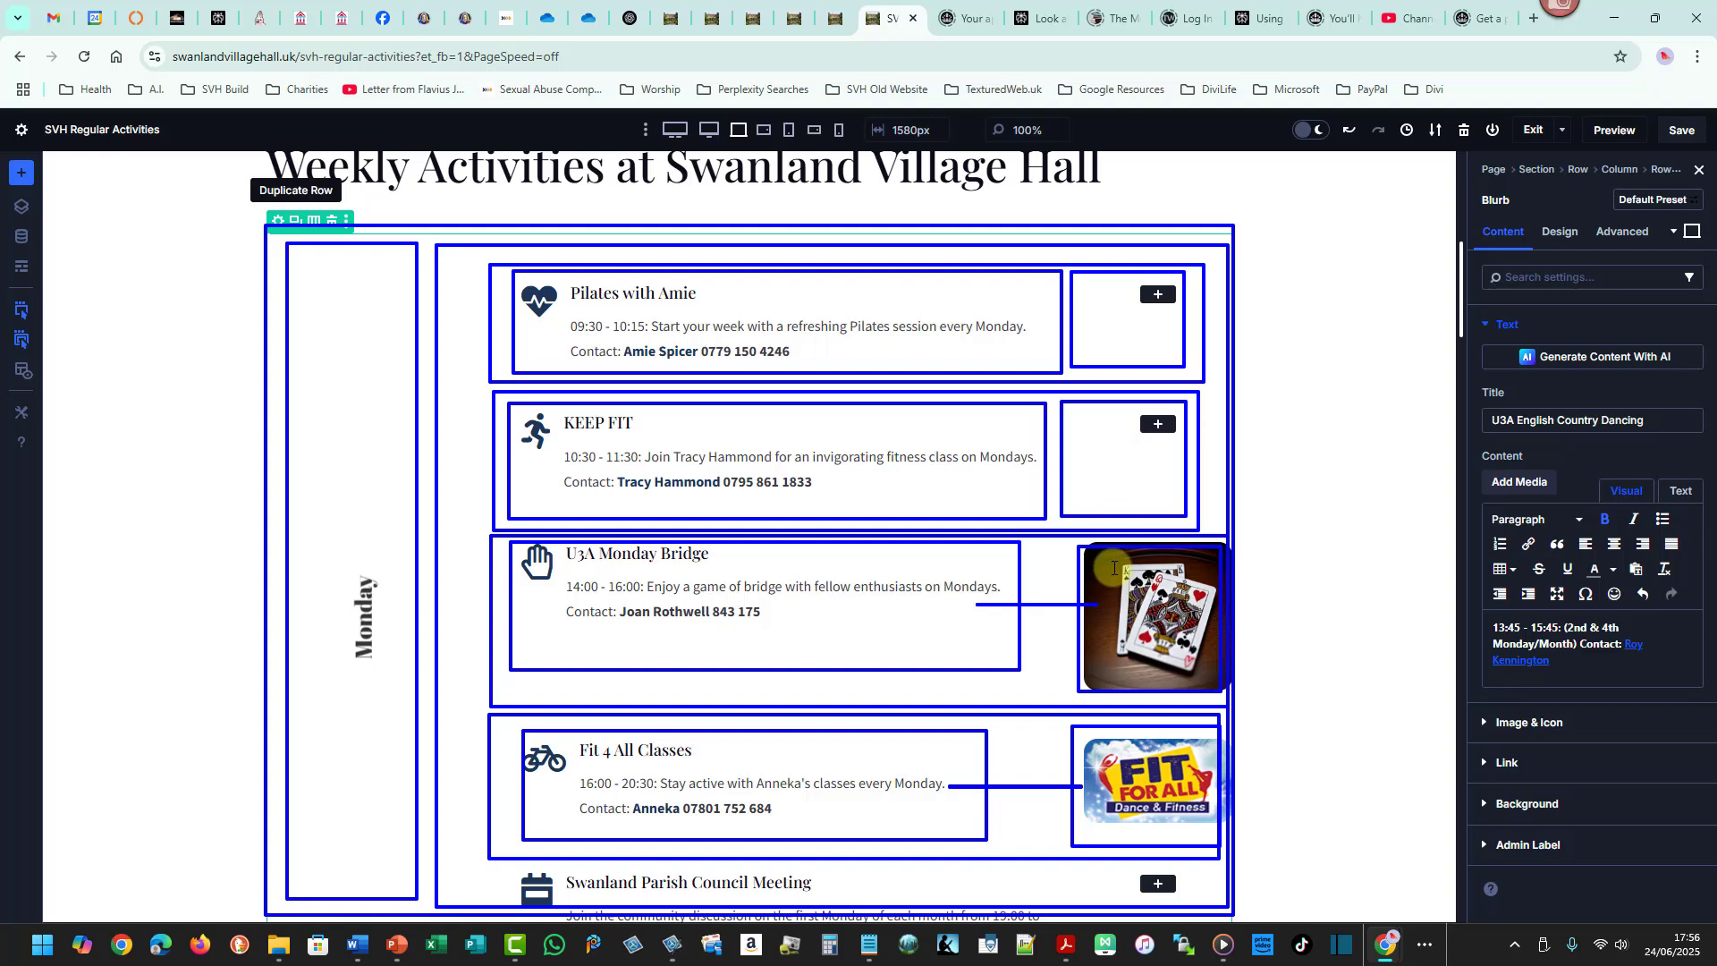
- Review the Monday activities section on the published page
{"action": "key", "text": "Escape"}
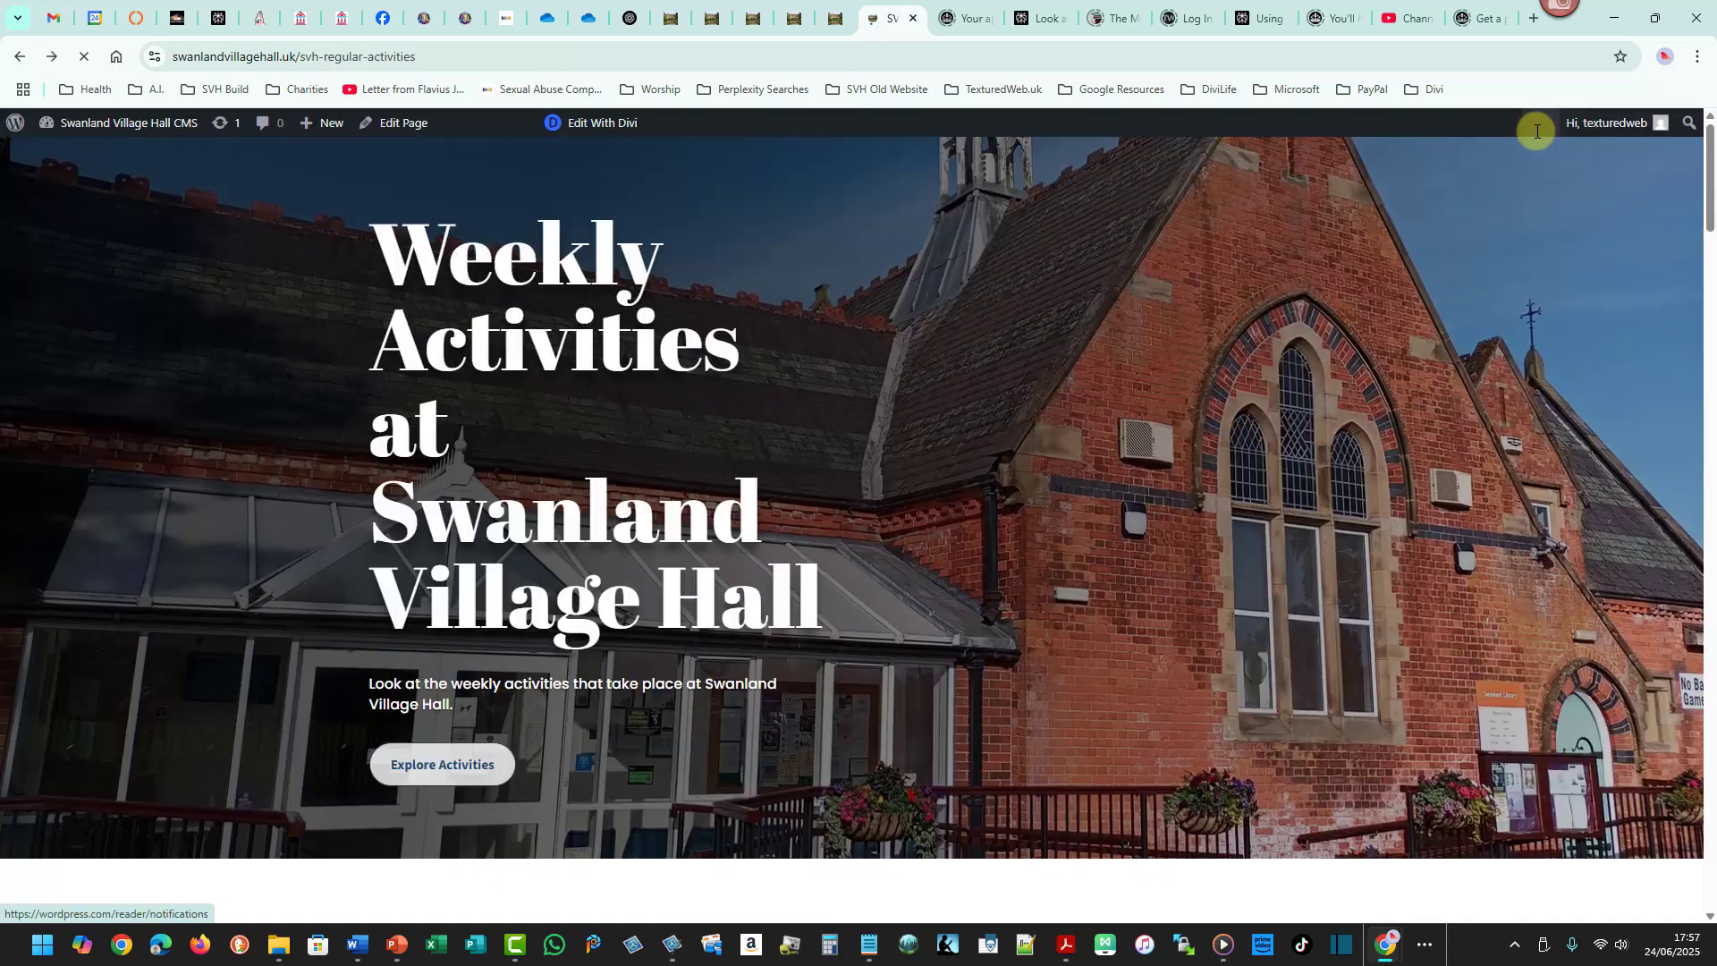
{"action": "left_click_drag", "start_coordinate": [1712, 169], "coordinate": [1712, 290]}
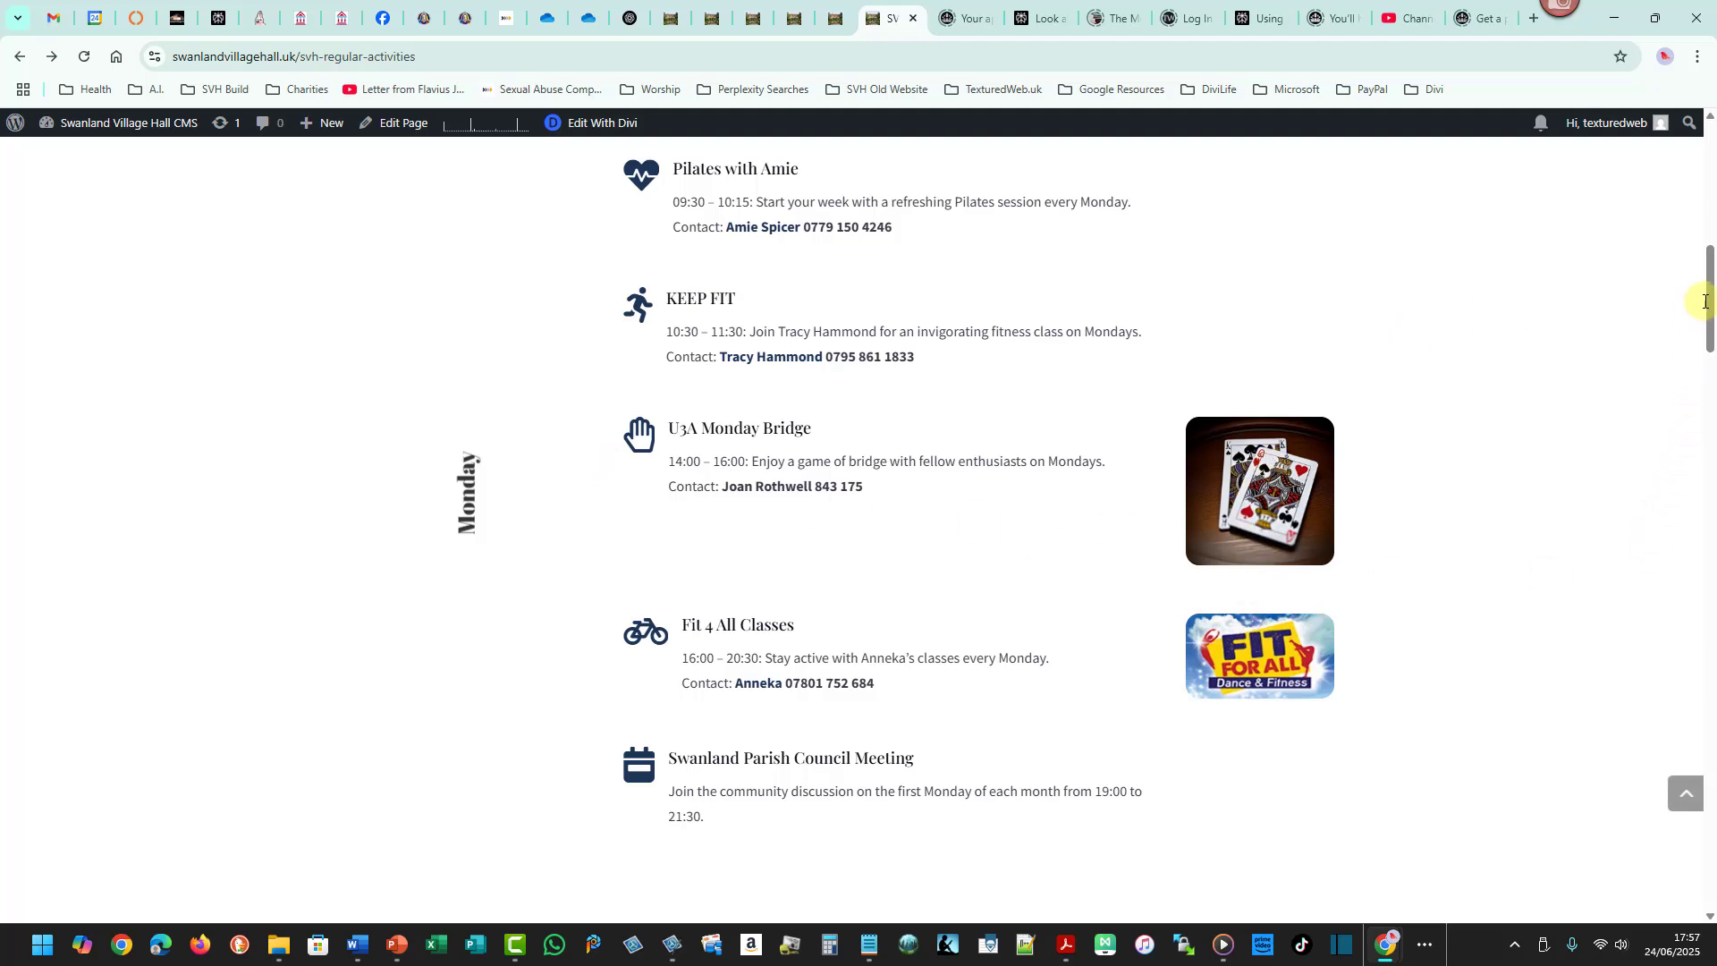
{"action": "mouse_move", "coordinate": [1710, 297]}
{"action": "left_mouse_down"}
{"action": "mouse_move", "coordinate": [1703, 356]}
{"action": "mouse_move", "coordinate": [1702, 270]}
{"action": "left_mouse_up"}
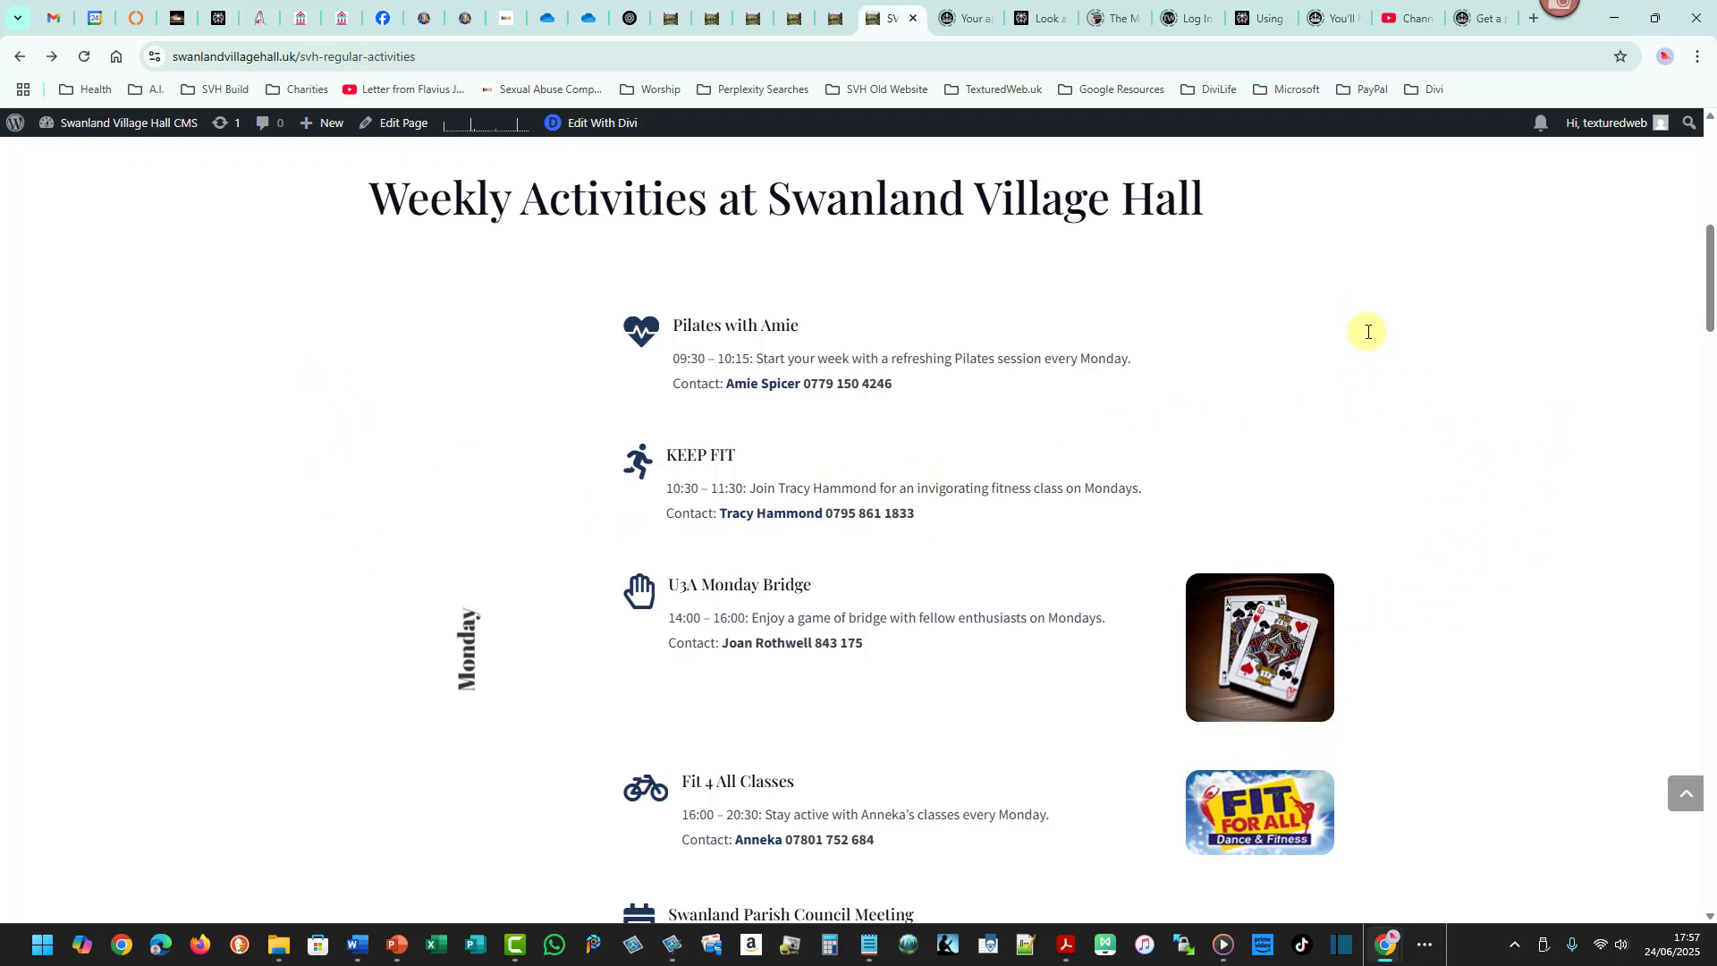
- Reopen the page in Divi and give the activities section a green #7cda24 background at 0.49 opacity
{"action": "left_click", "coordinate": [629, 125]}
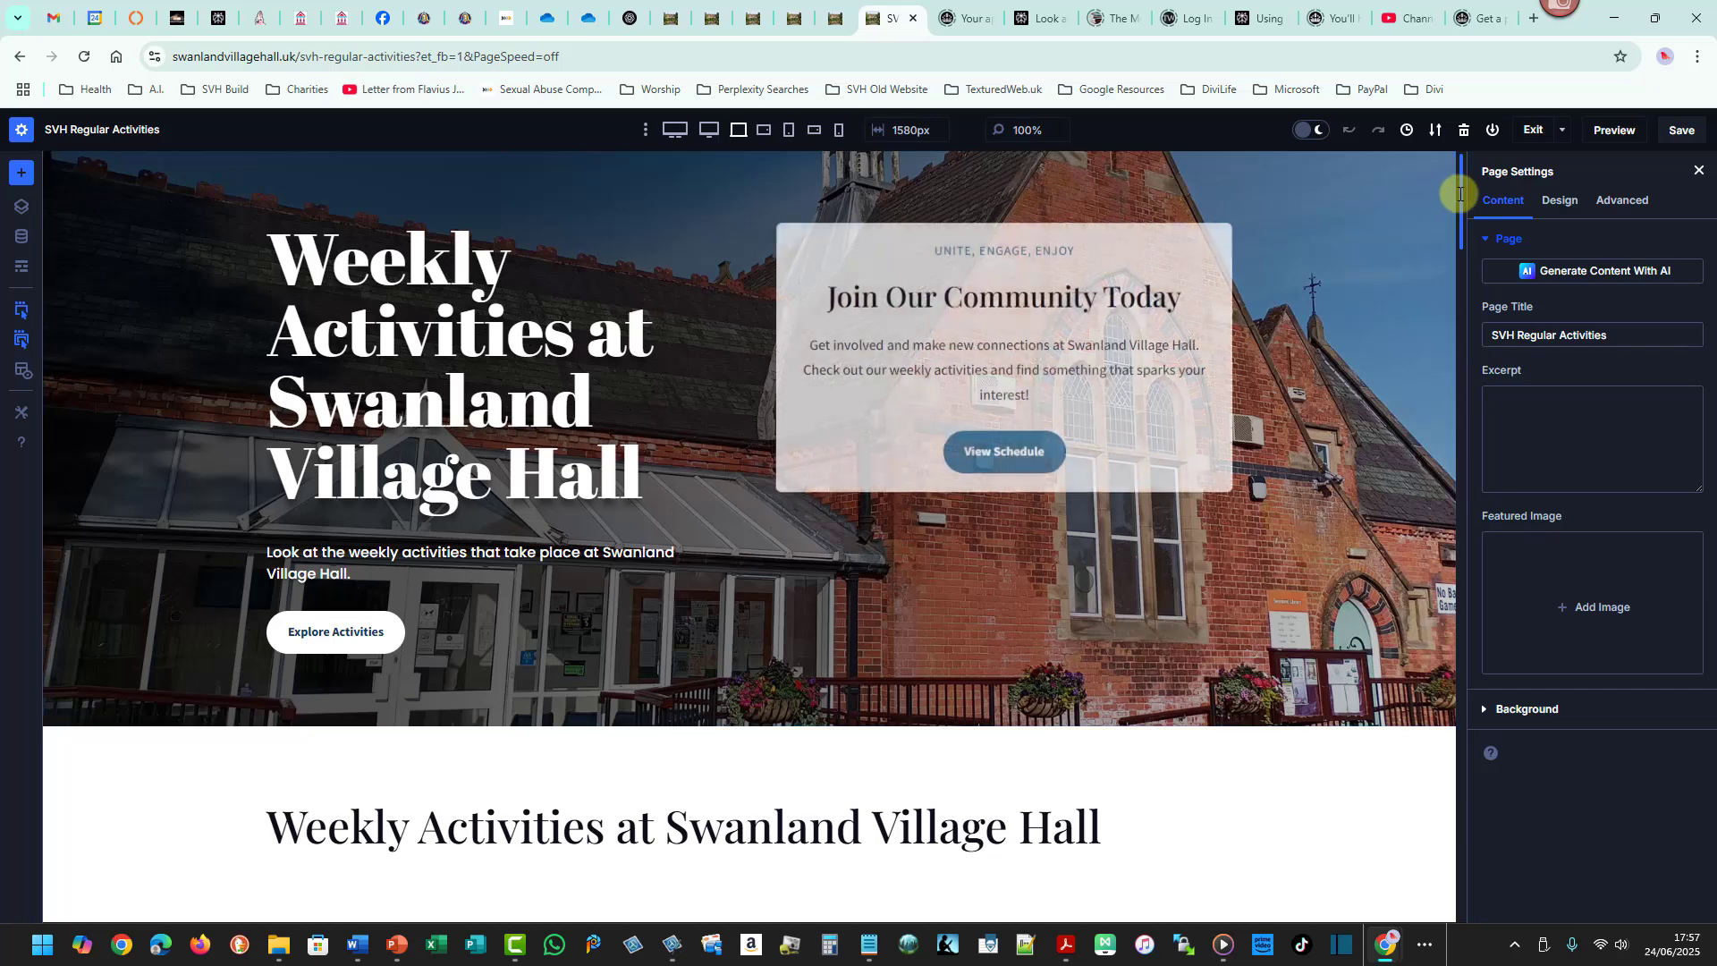
{"action": "left_click_drag", "start_coordinate": [1459, 194], "coordinate": [1457, 250]}
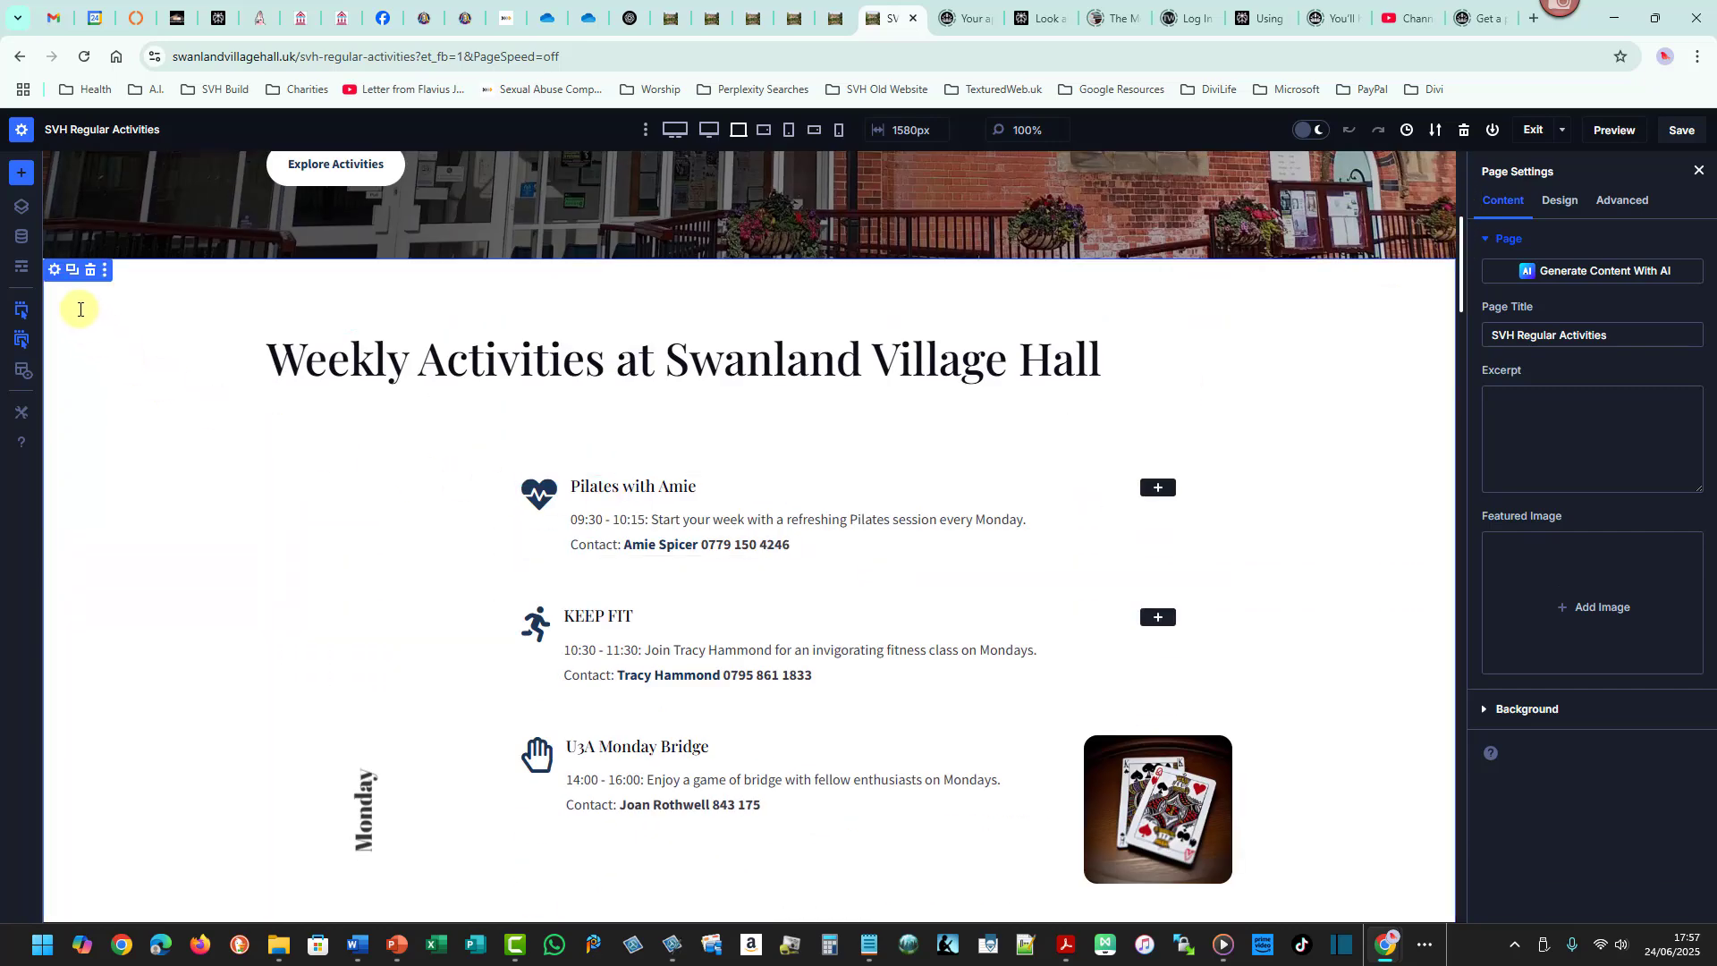
{"action": "left_click", "coordinate": [54, 268]}
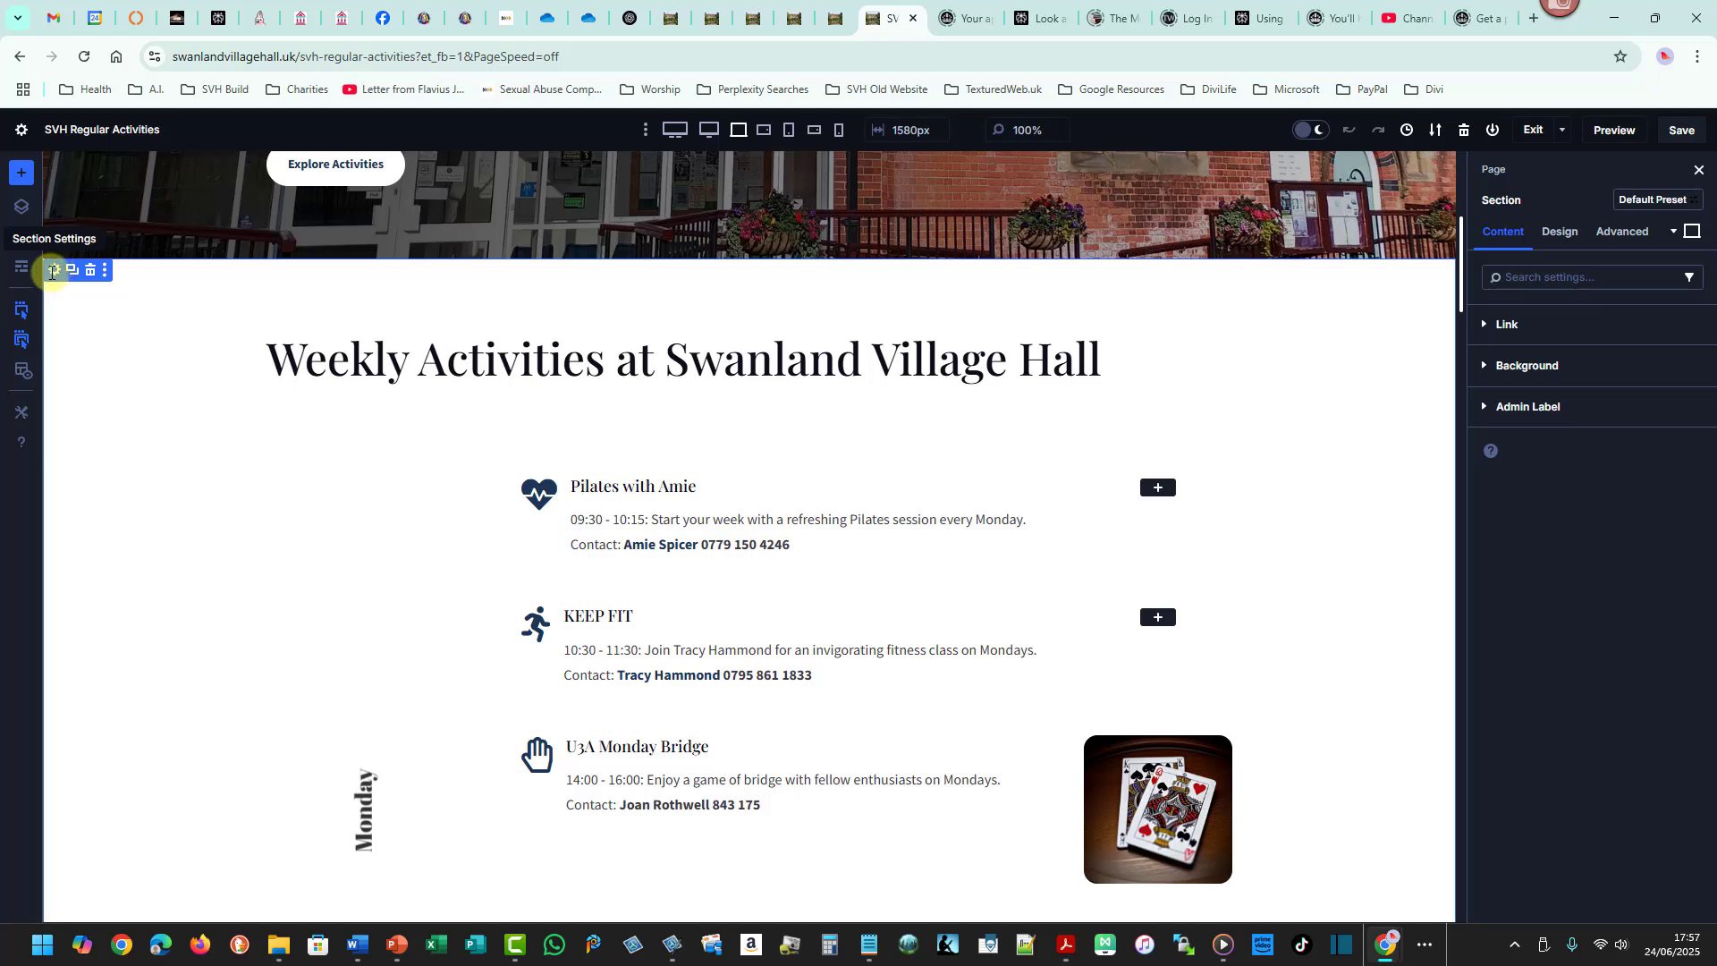
{"action": "left_click", "coordinate": [1525, 366]}
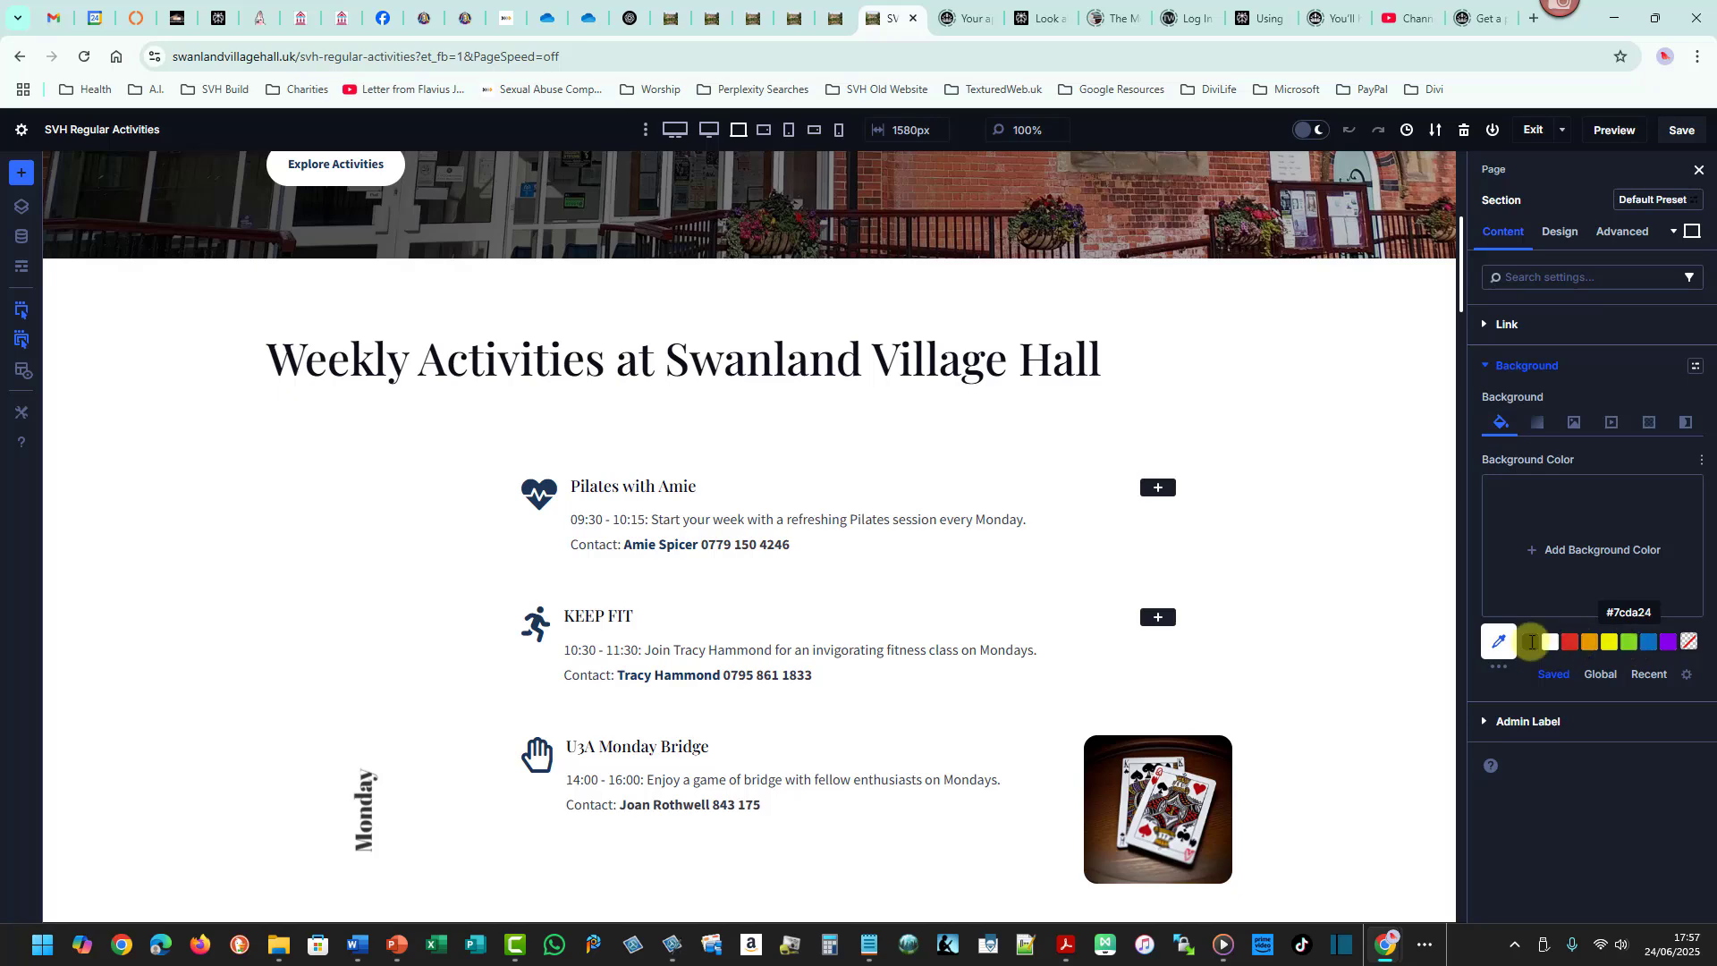
{"action": "left_click", "coordinate": [1631, 642]}
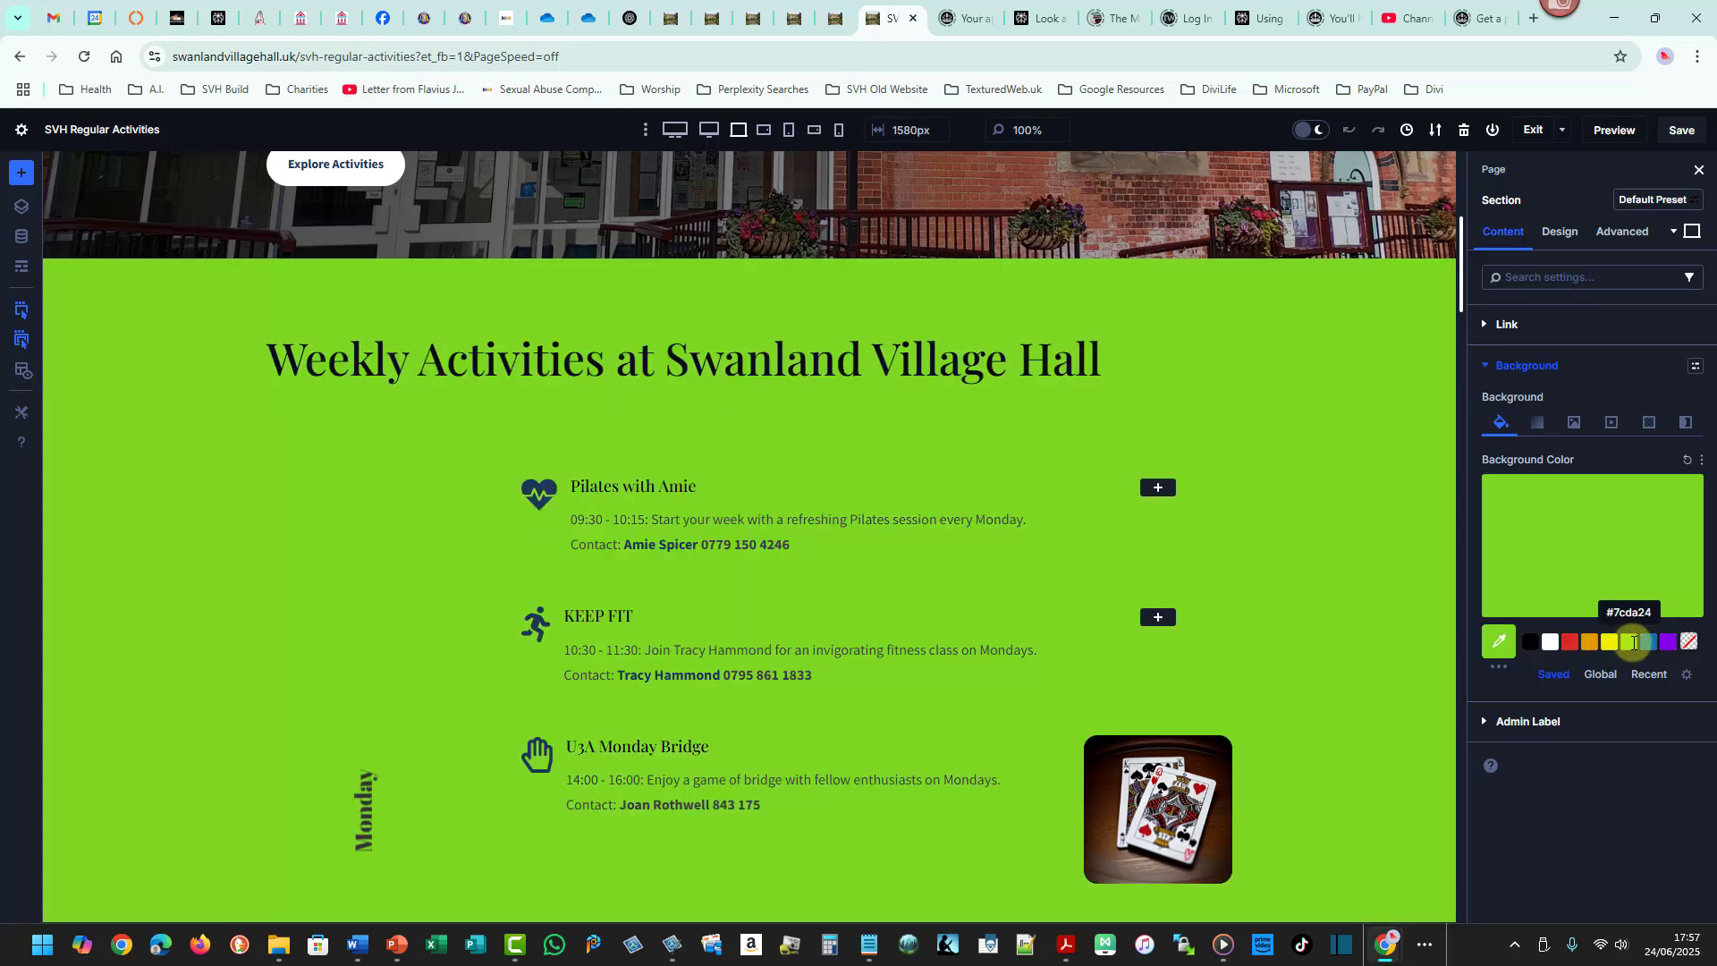
{"action": "left_click", "coordinate": [1498, 641]}
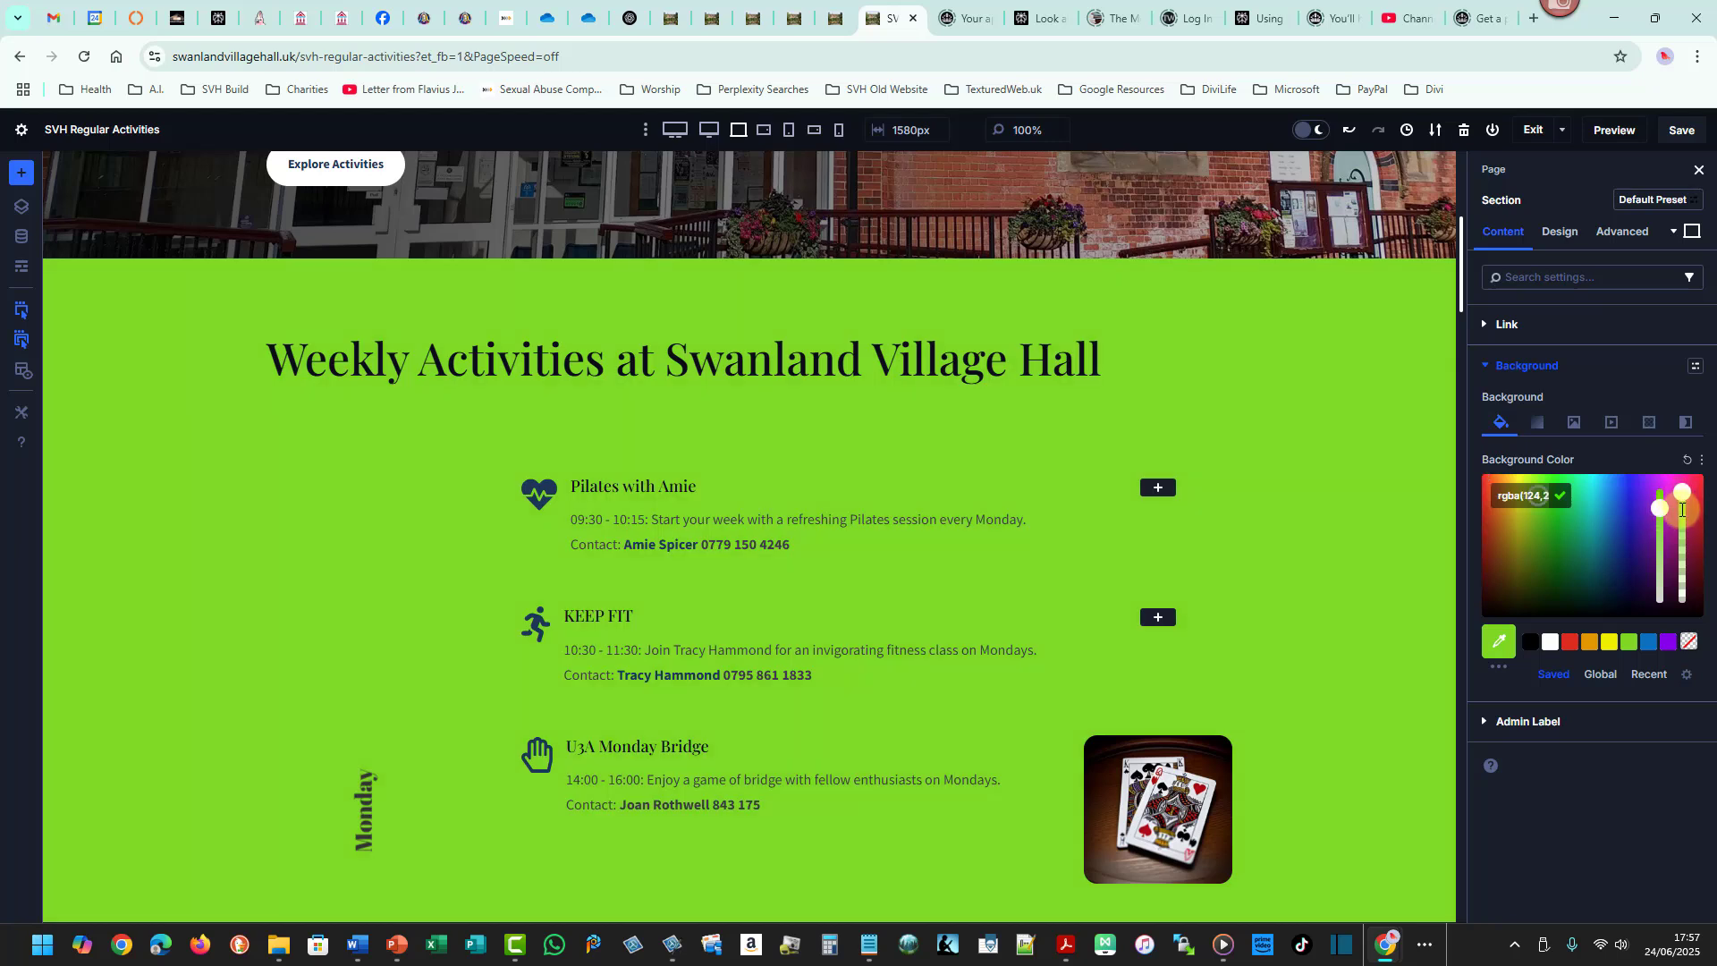
{"action": "left_click_drag", "start_coordinate": [1682, 510], "coordinate": [1680, 541]}
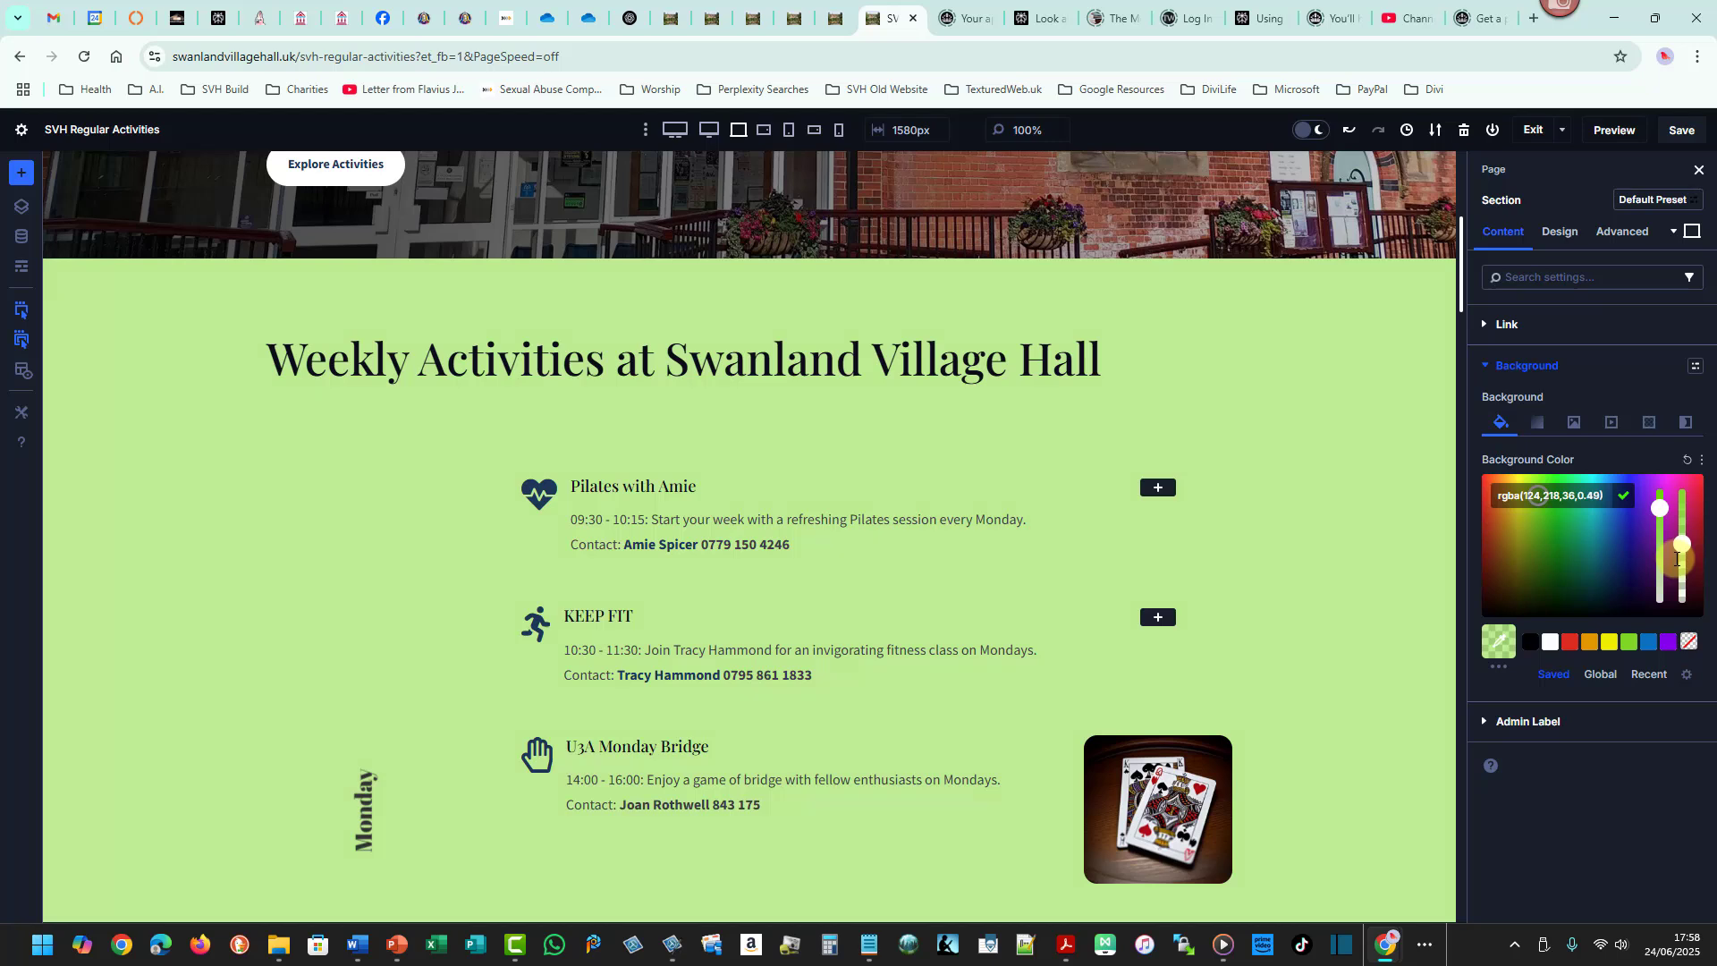
- Add a Wave background mask to the activities section
{"action": "left_click", "coordinate": [1685, 422]}
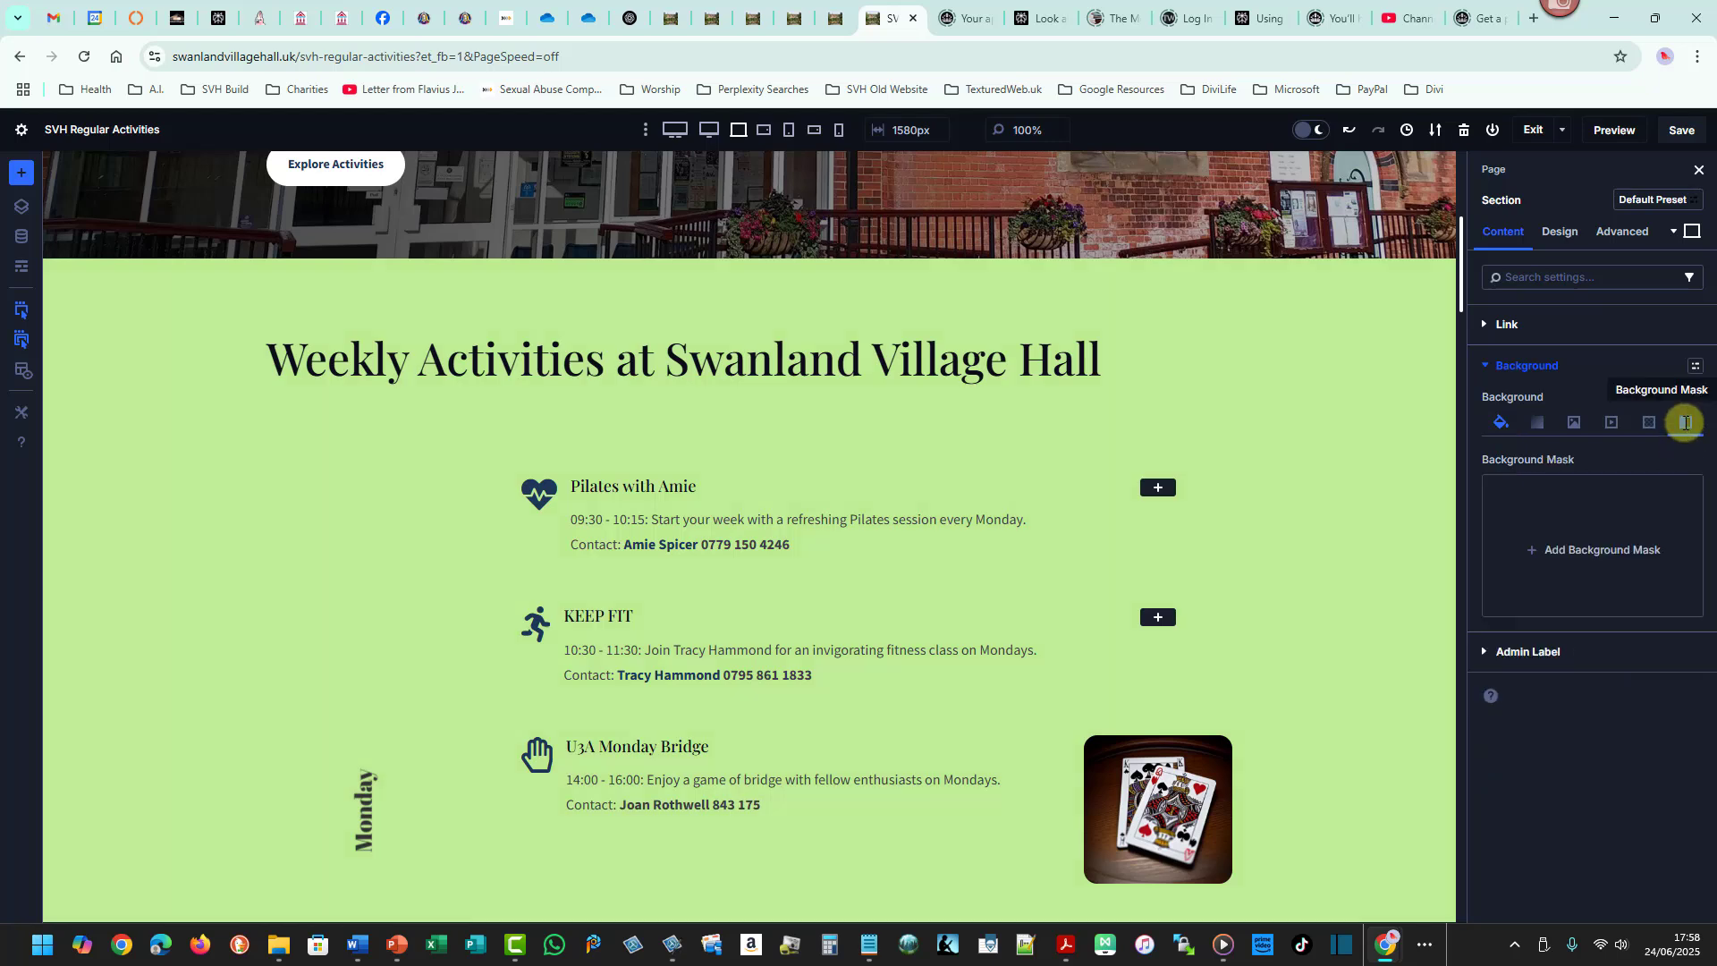
{"action": "left_click", "coordinate": [1612, 547]}
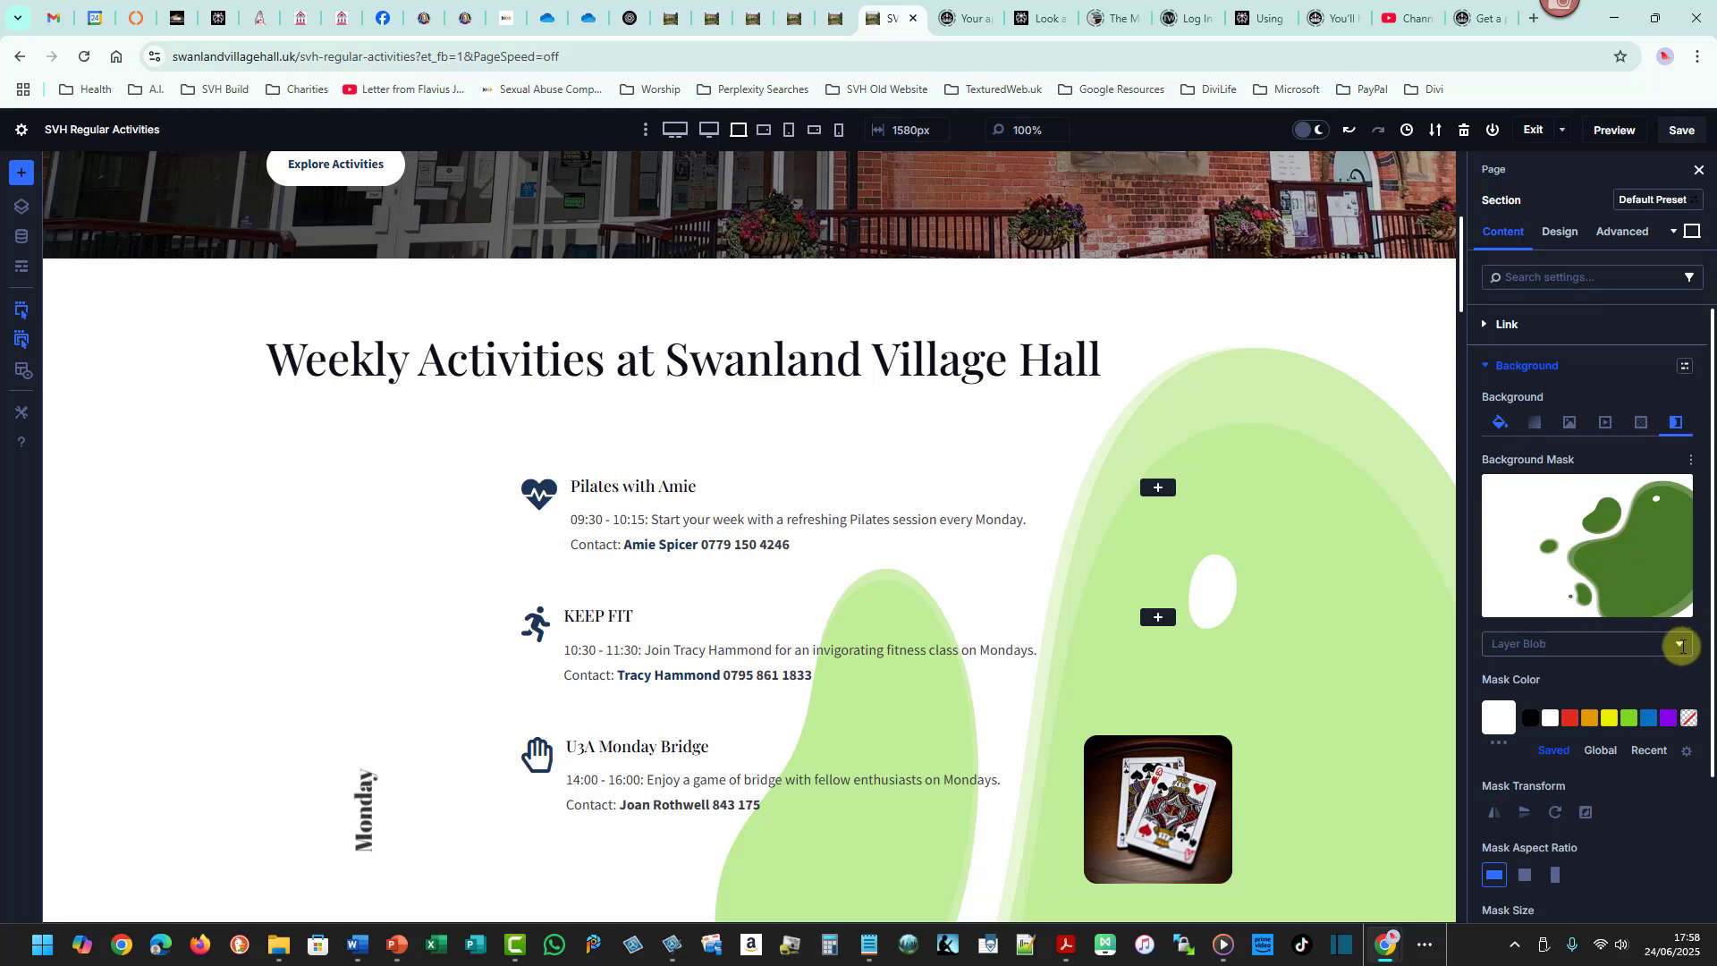
{"action": "left_click", "coordinate": [1679, 645]}
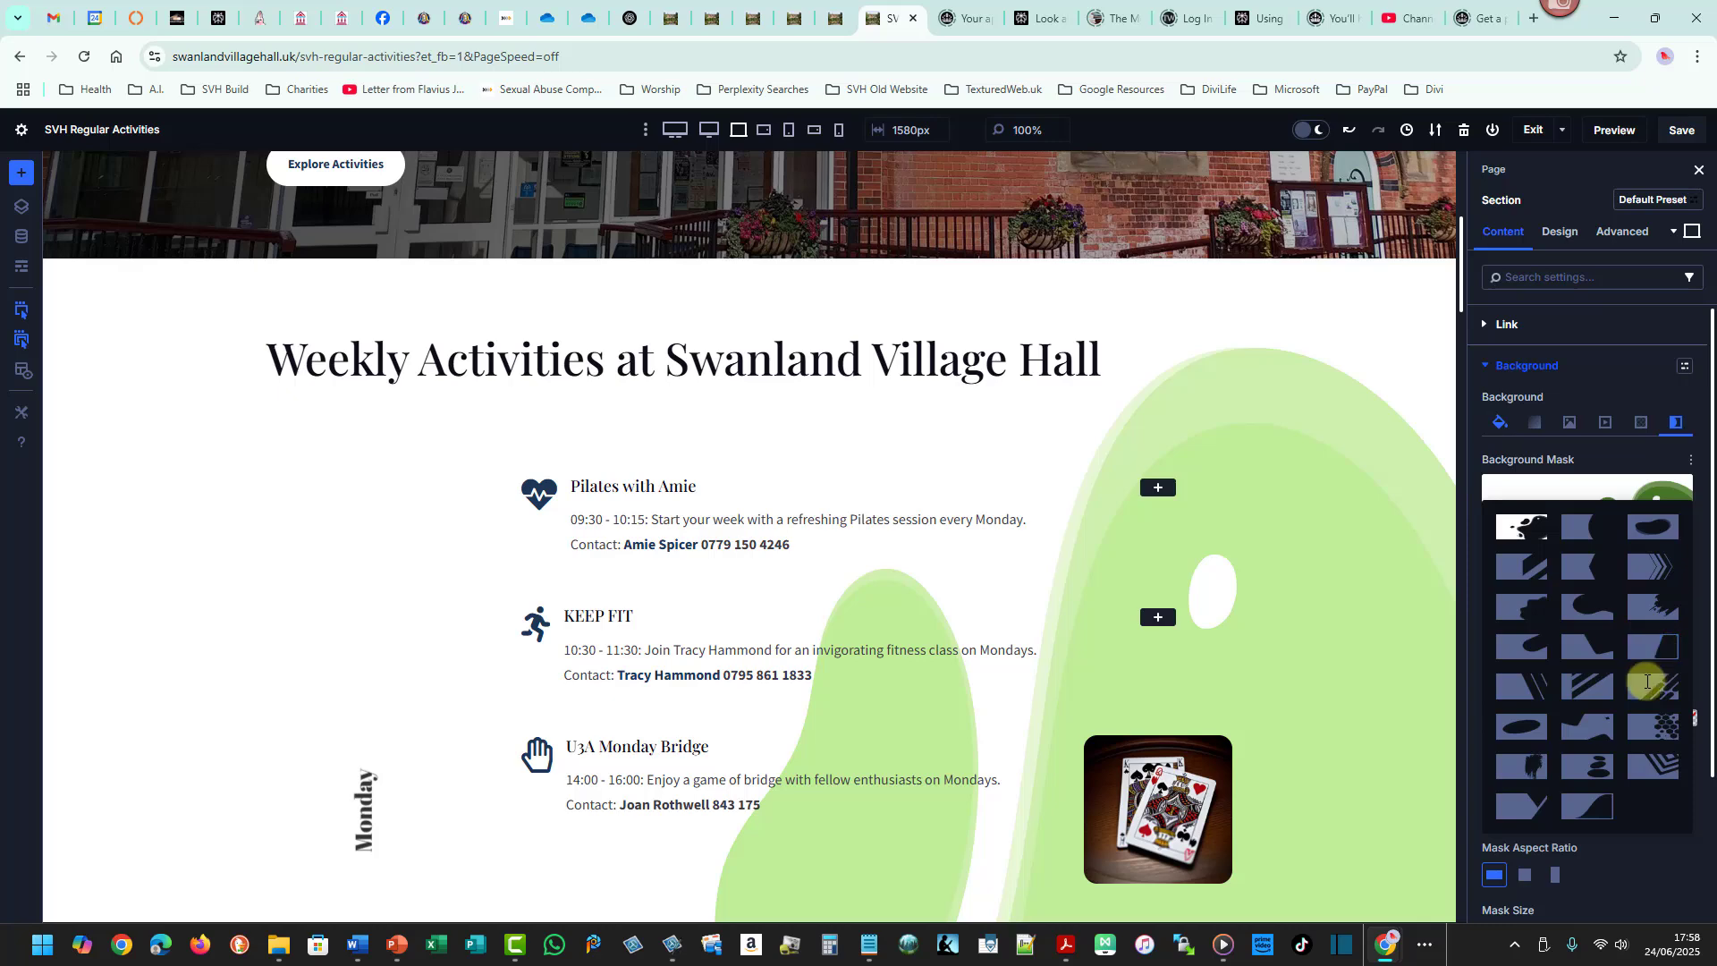
{"action": "left_click", "coordinate": [1590, 808]}
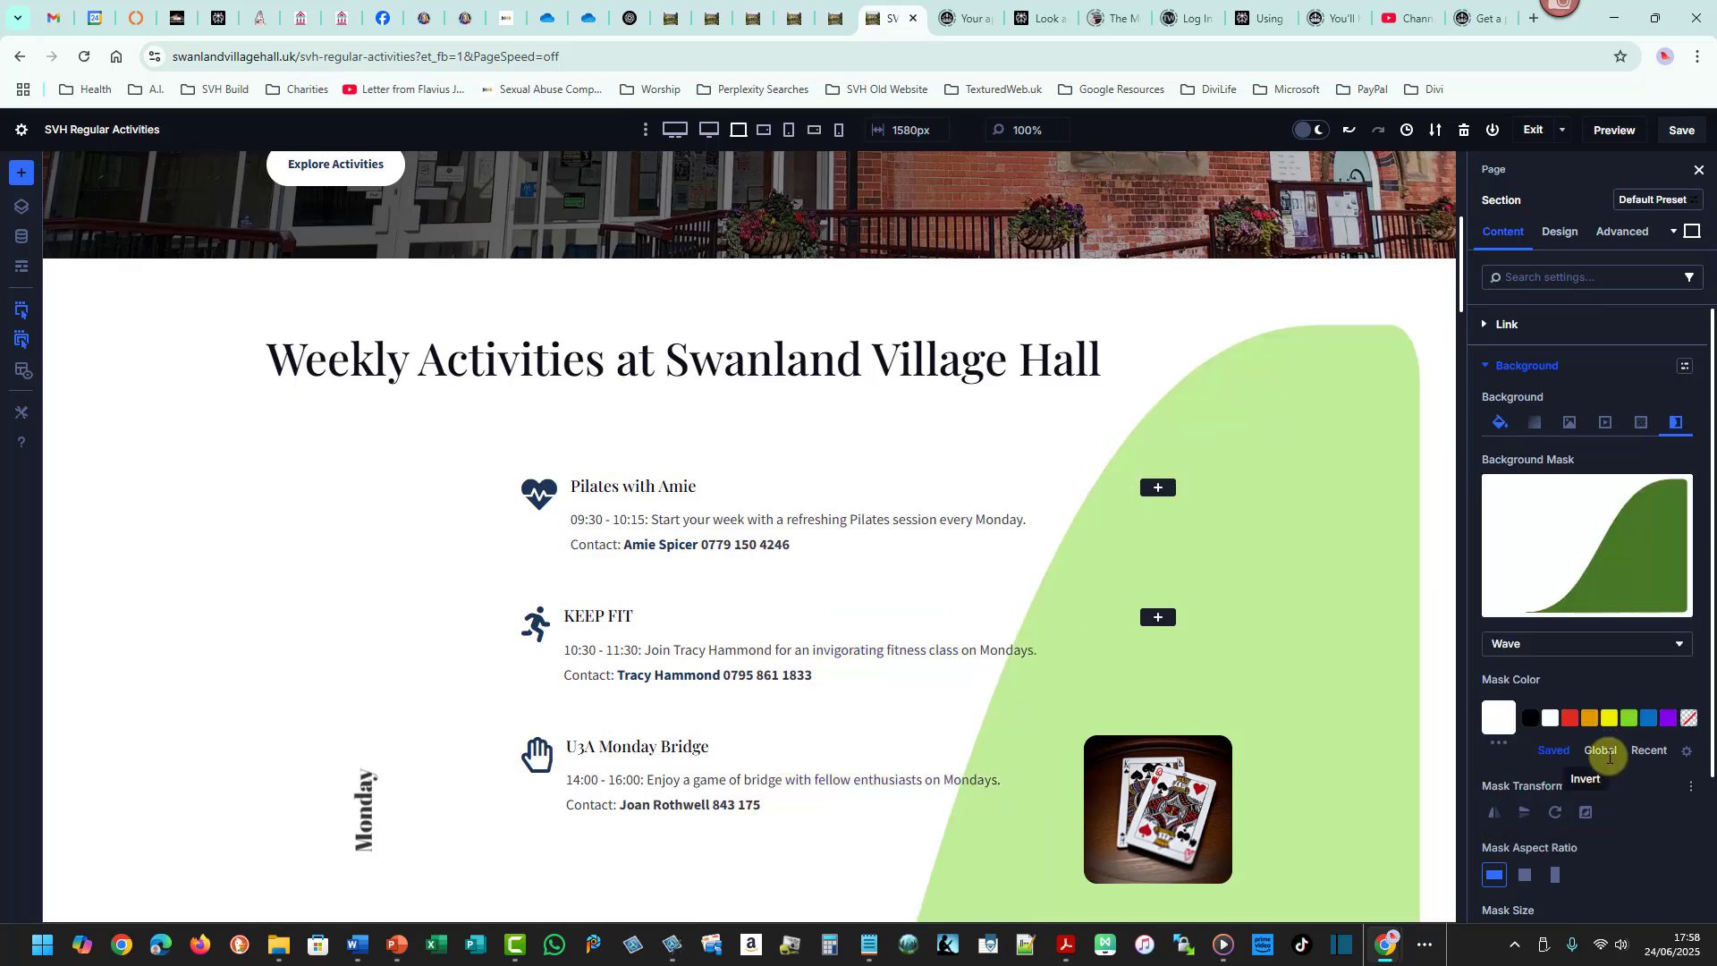
{"action": "left_click_drag", "start_coordinate": [1461, 297], "coordinate": [1472, 332]}
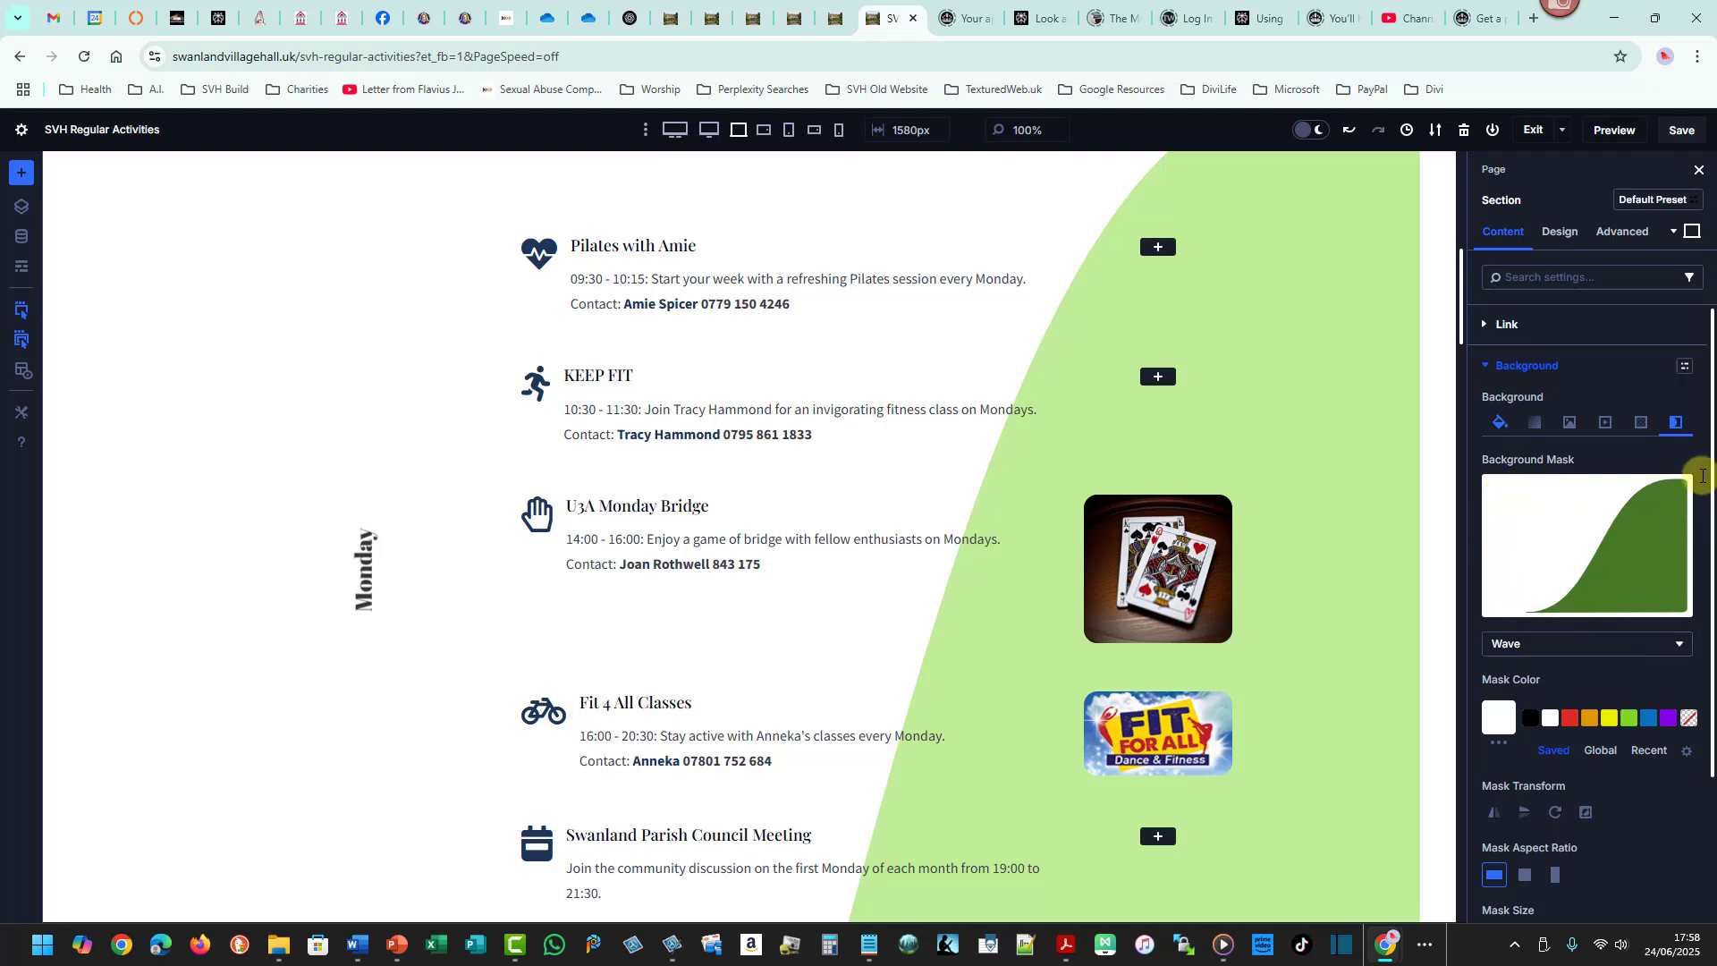
- Remove the section's background mask and background colour
{"action": "left_click", "coordinate": [1671, 494]}
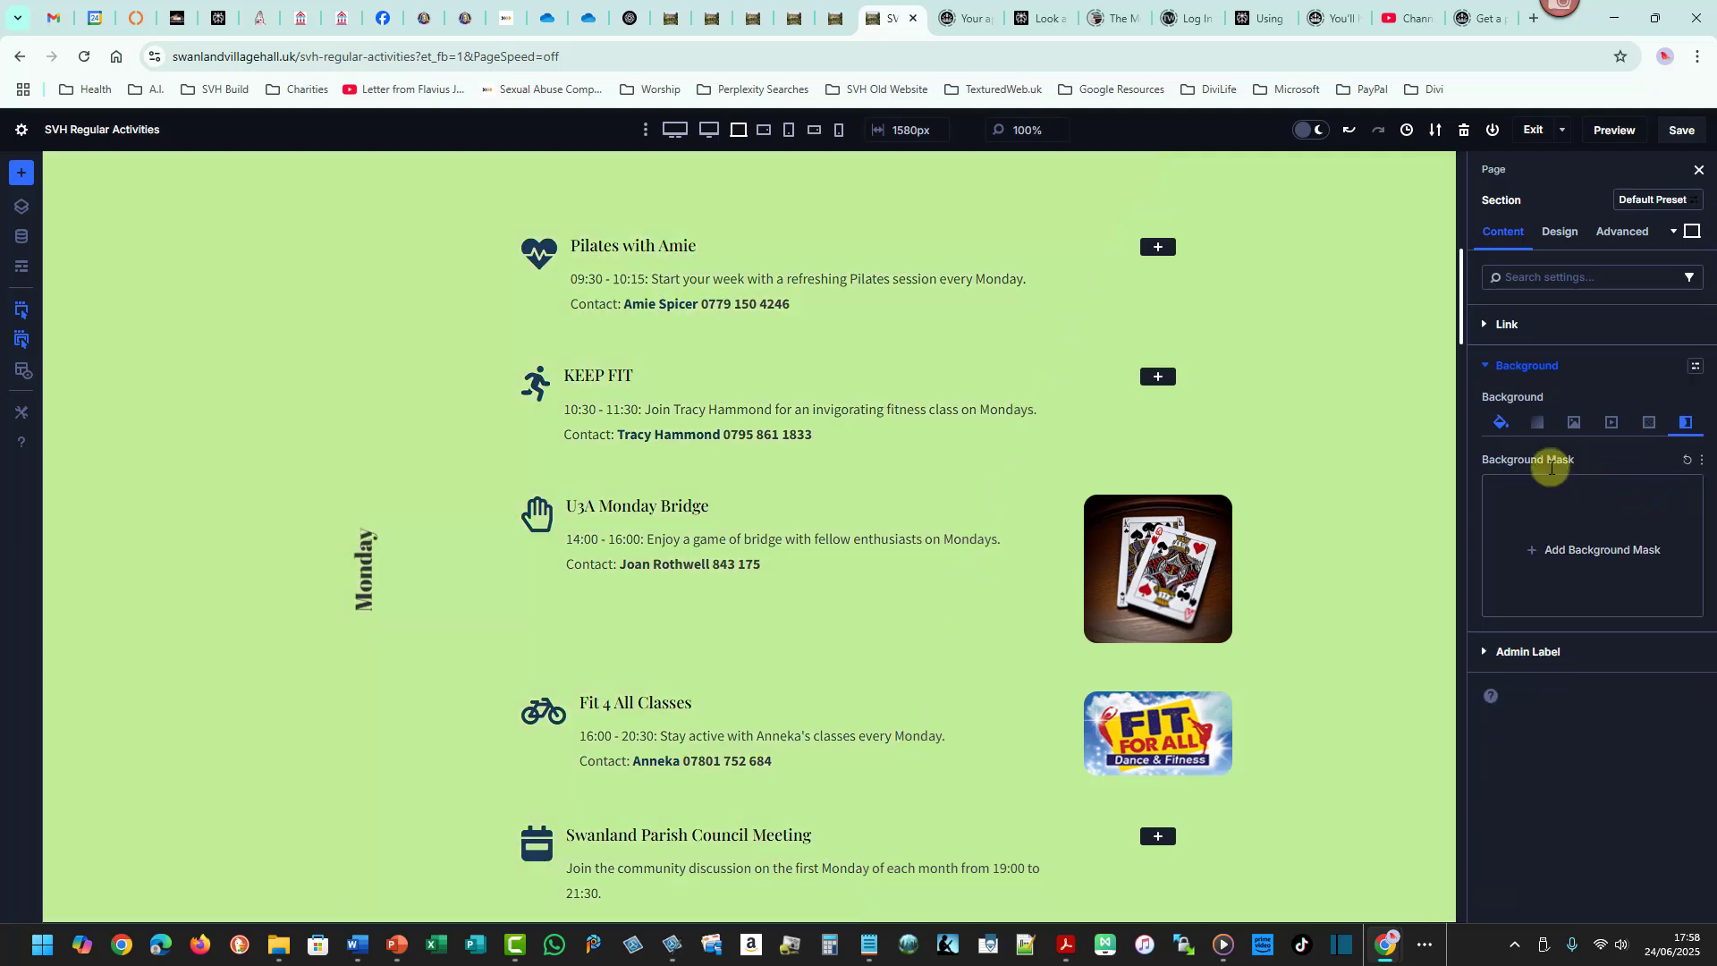
{"action": "left_click", "coordinate": [1502, 424]}
{"action": "left_click", "coordinate": [1646, 492]}
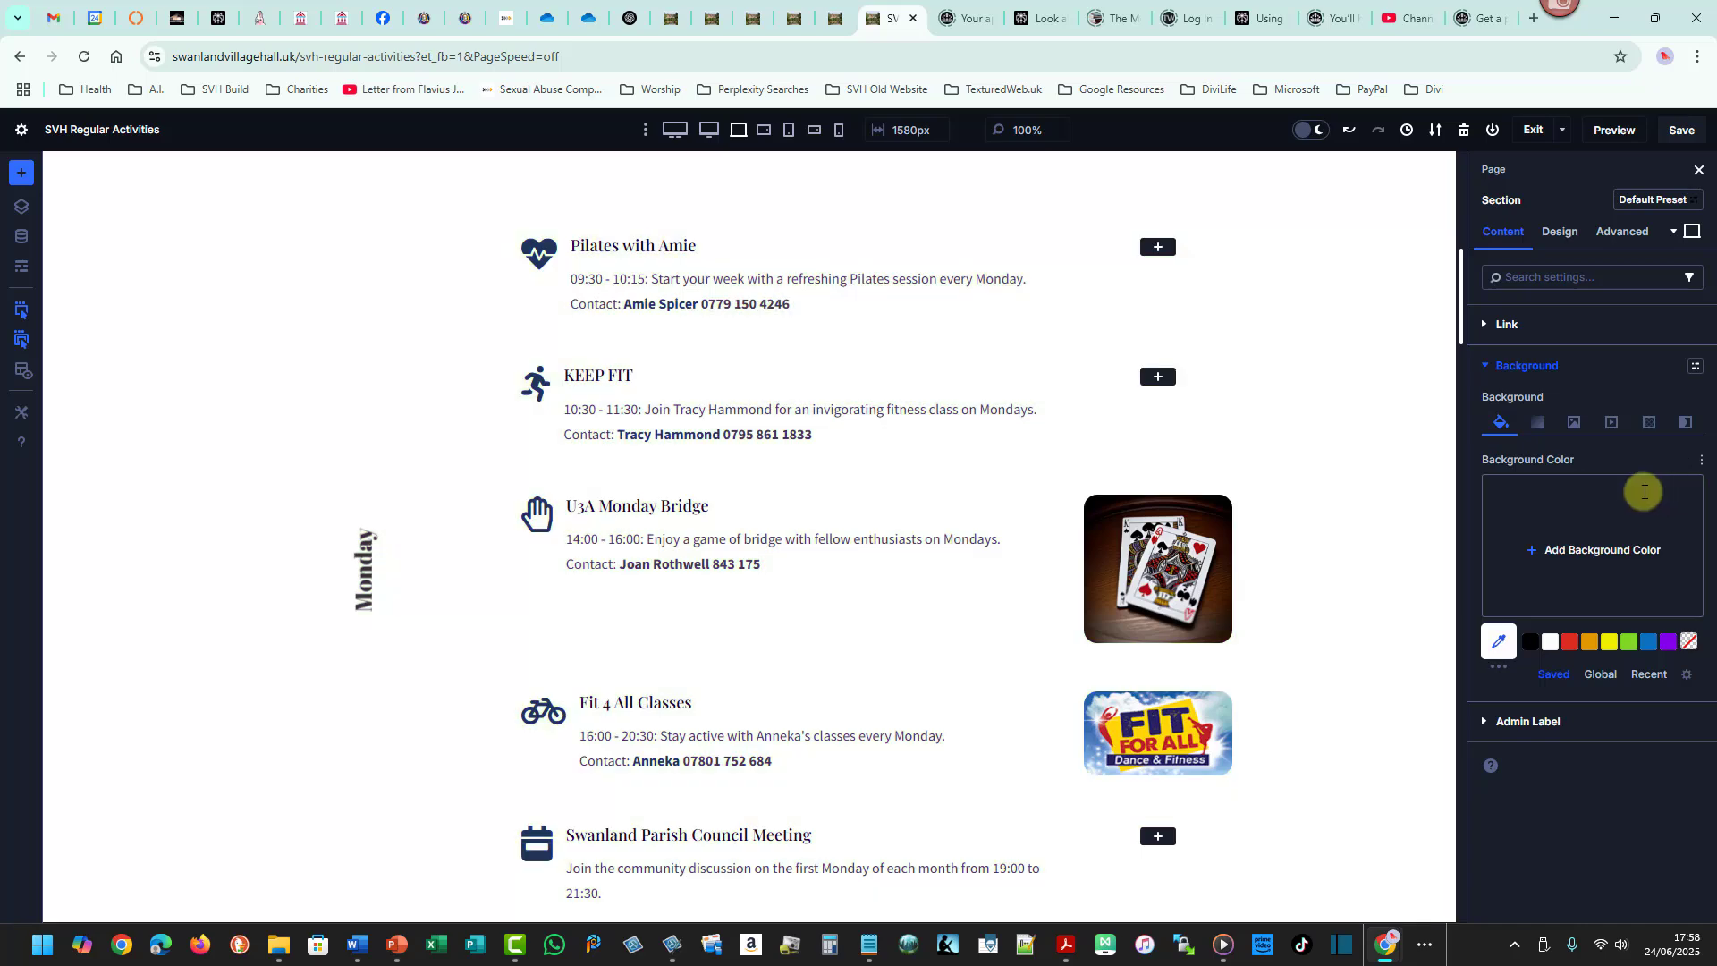
- Give the Monday activities row a green background colour at 0.33 opacity
{"action": "scroll", "coordinate": [1467, 295], "scroll_direction": "up", "scroll_amount": 3}
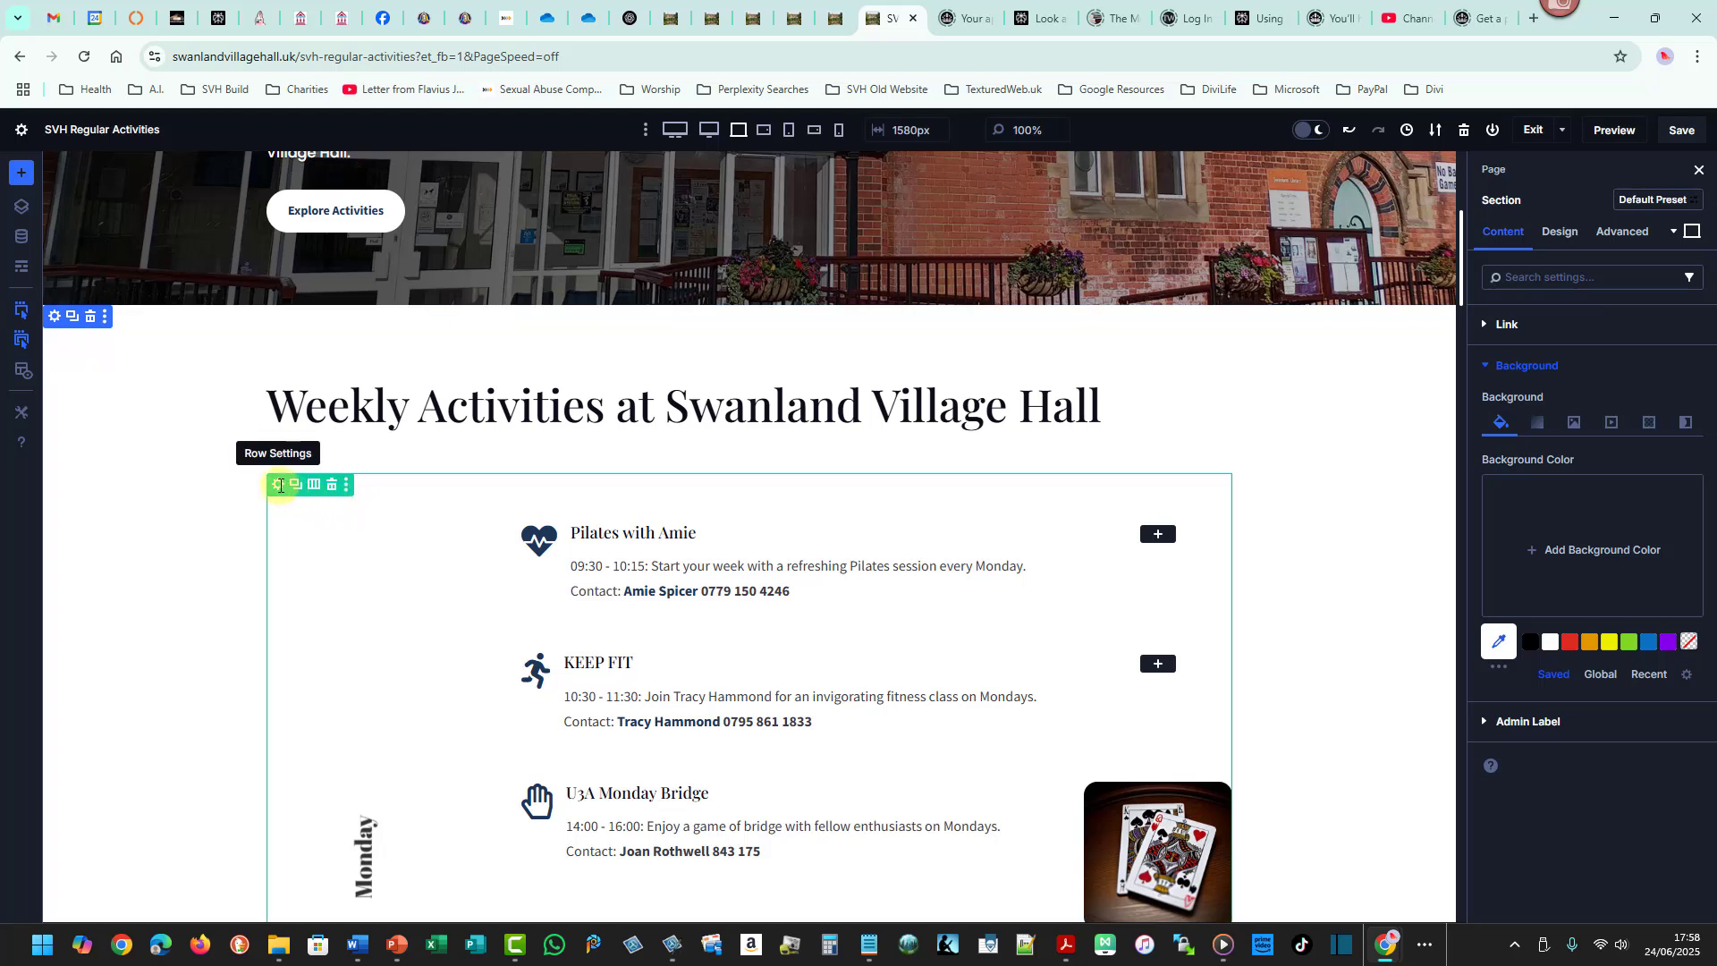
{"action": "left_click", "coordinate": [280, 486]}
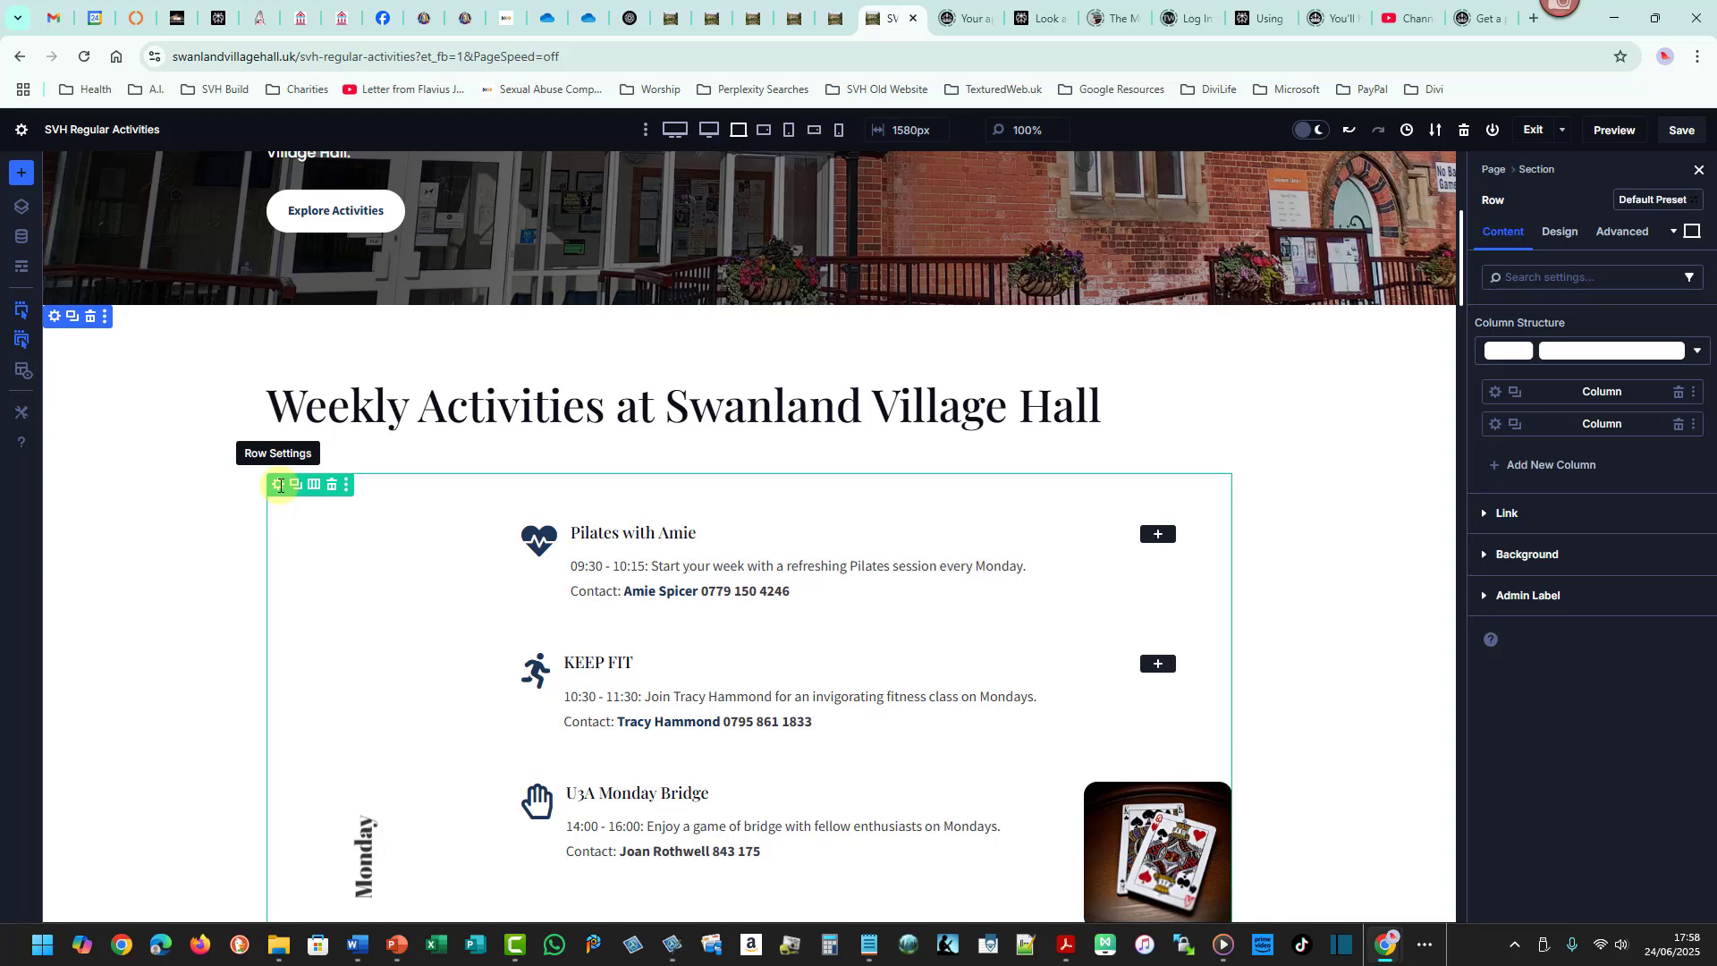
{"action": "left_click", "coordinate": [1529, 554]}
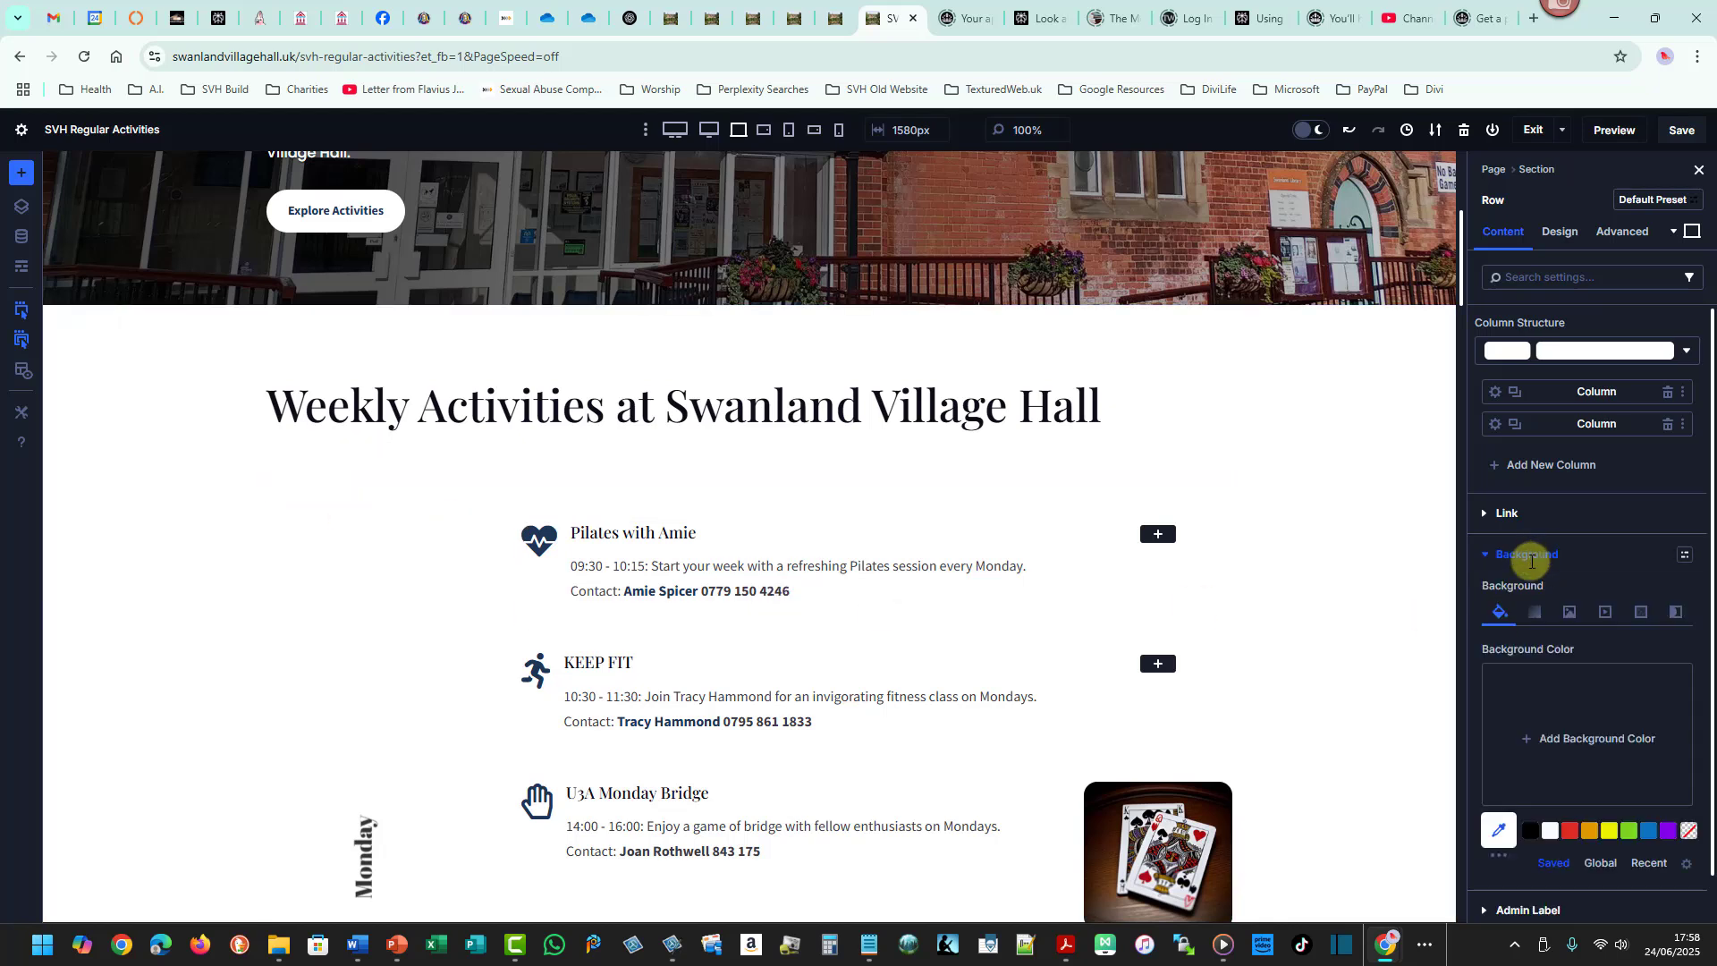
{"action": "left_click", "coordinate": [1636, 835]}
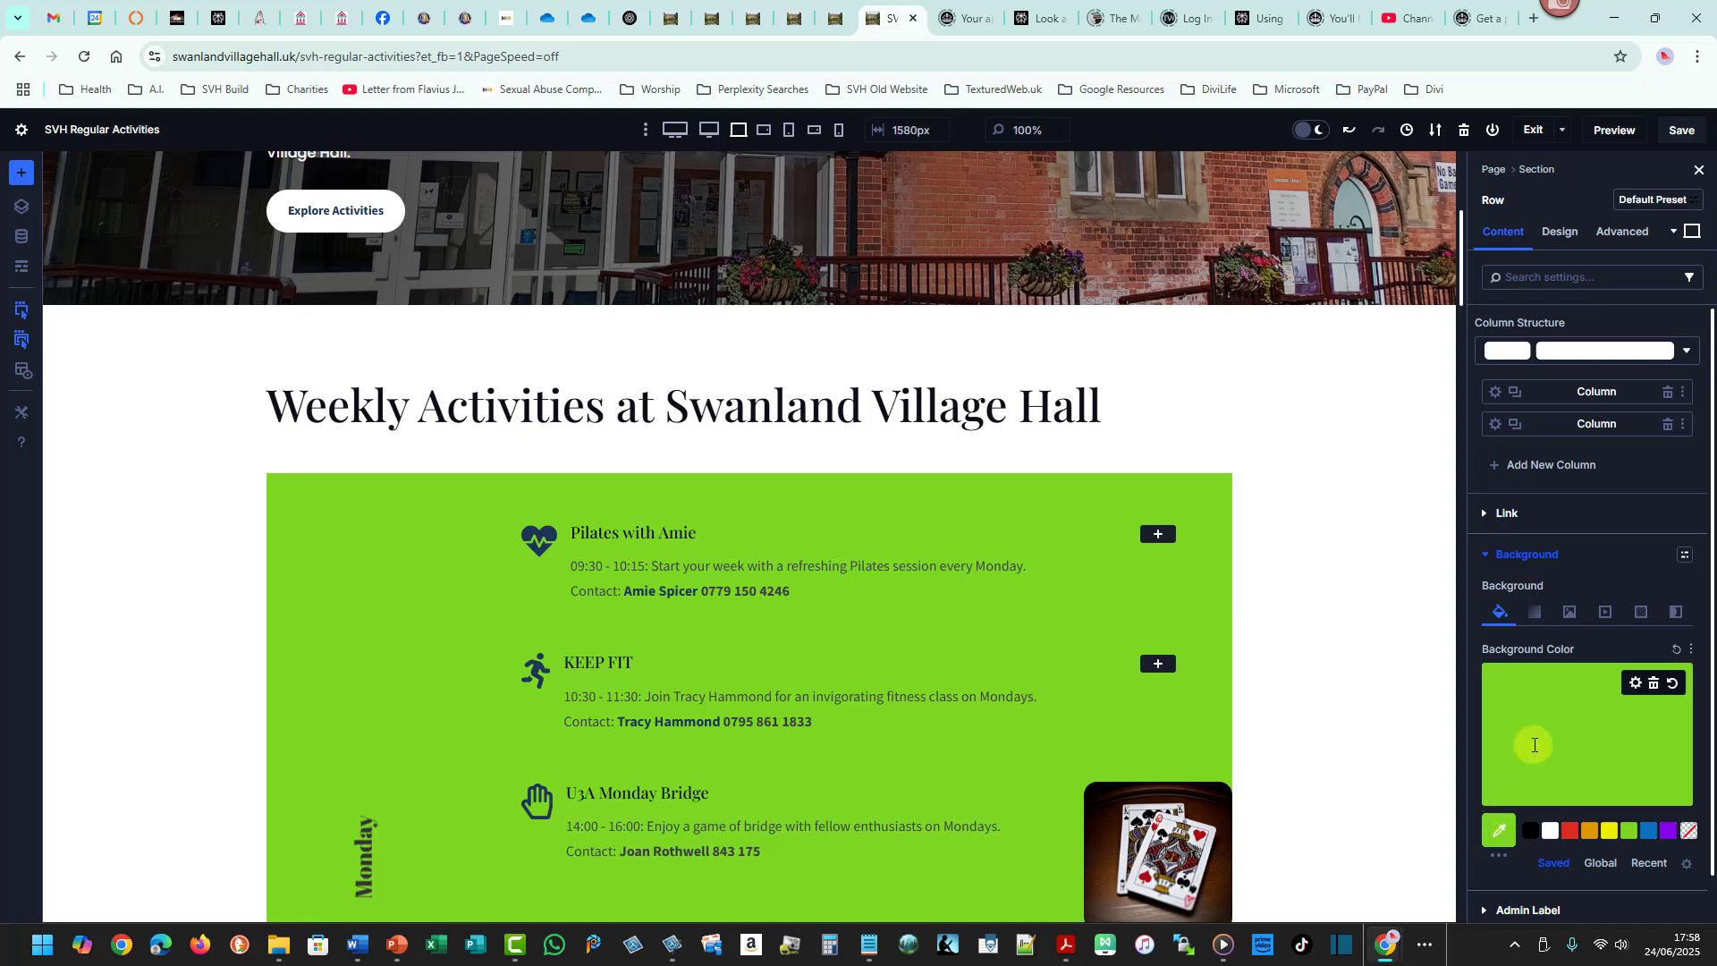
{"action": "left_click", "coordinate": [1533, 747]}
{"action": "left_click_drag", "start_coordinate": [1671, 679], "coordinate": [1669, 756]}
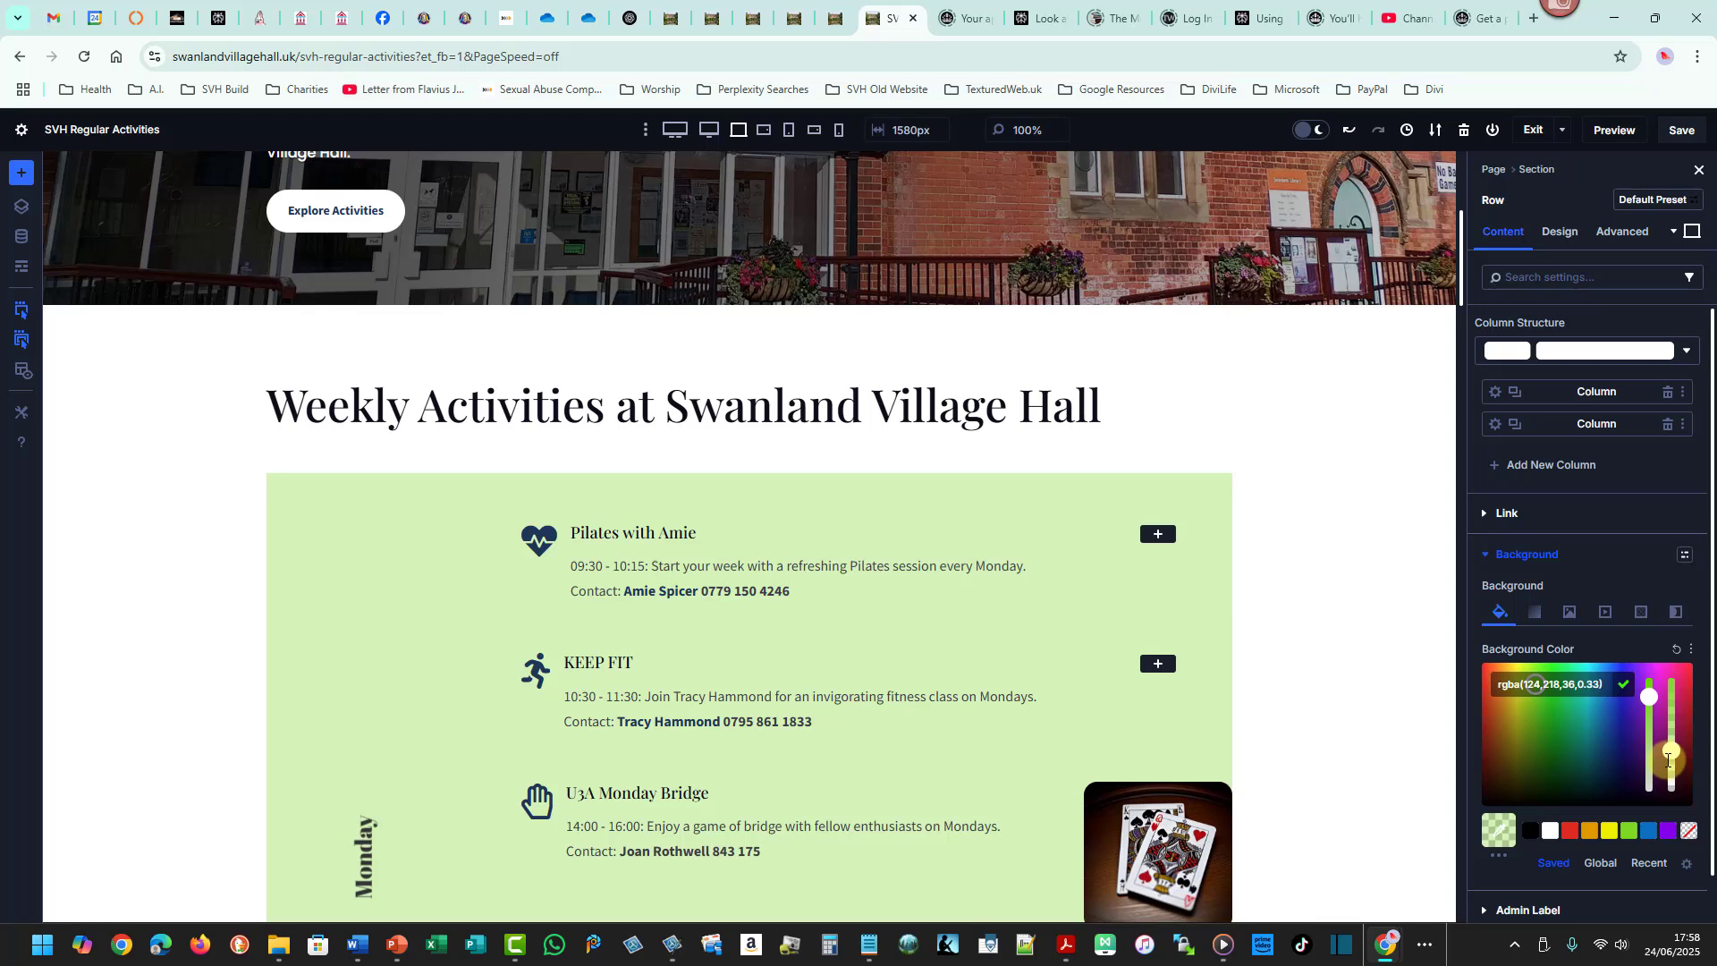
- Add a background mask to the Monday row and set its shape to Diagonal
{"action": "left_click", "coordinate": [1676, 611]}
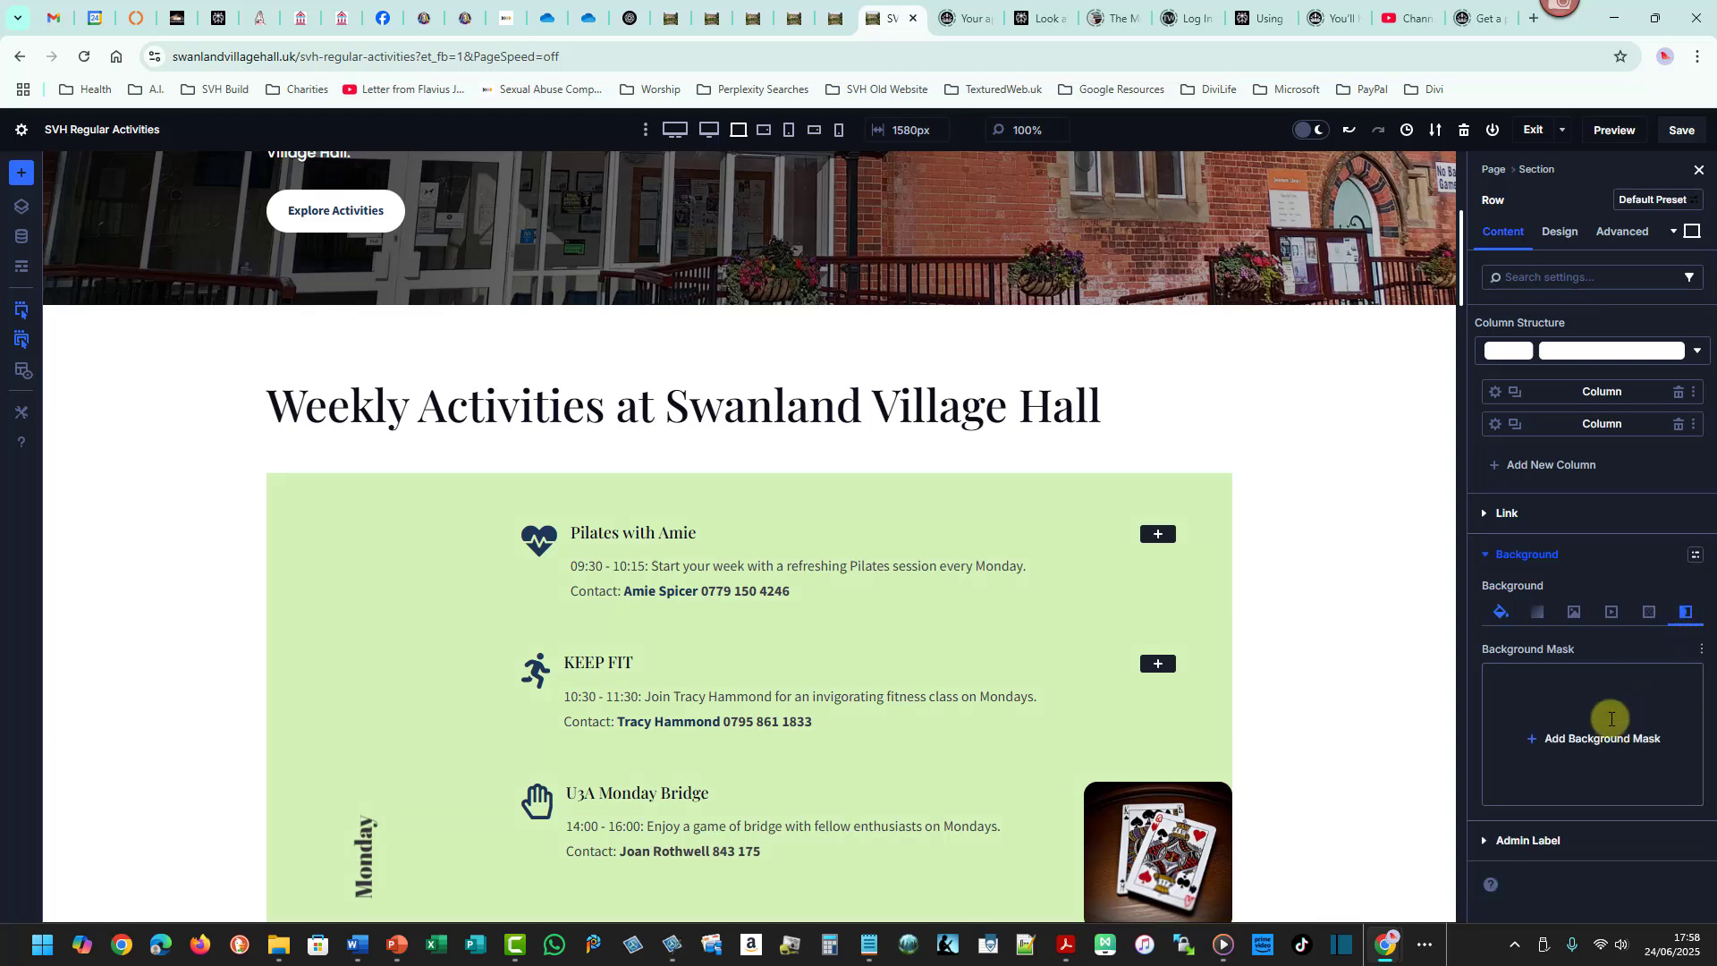
{"action": "left_click", "coordinate": [1610, 732]}
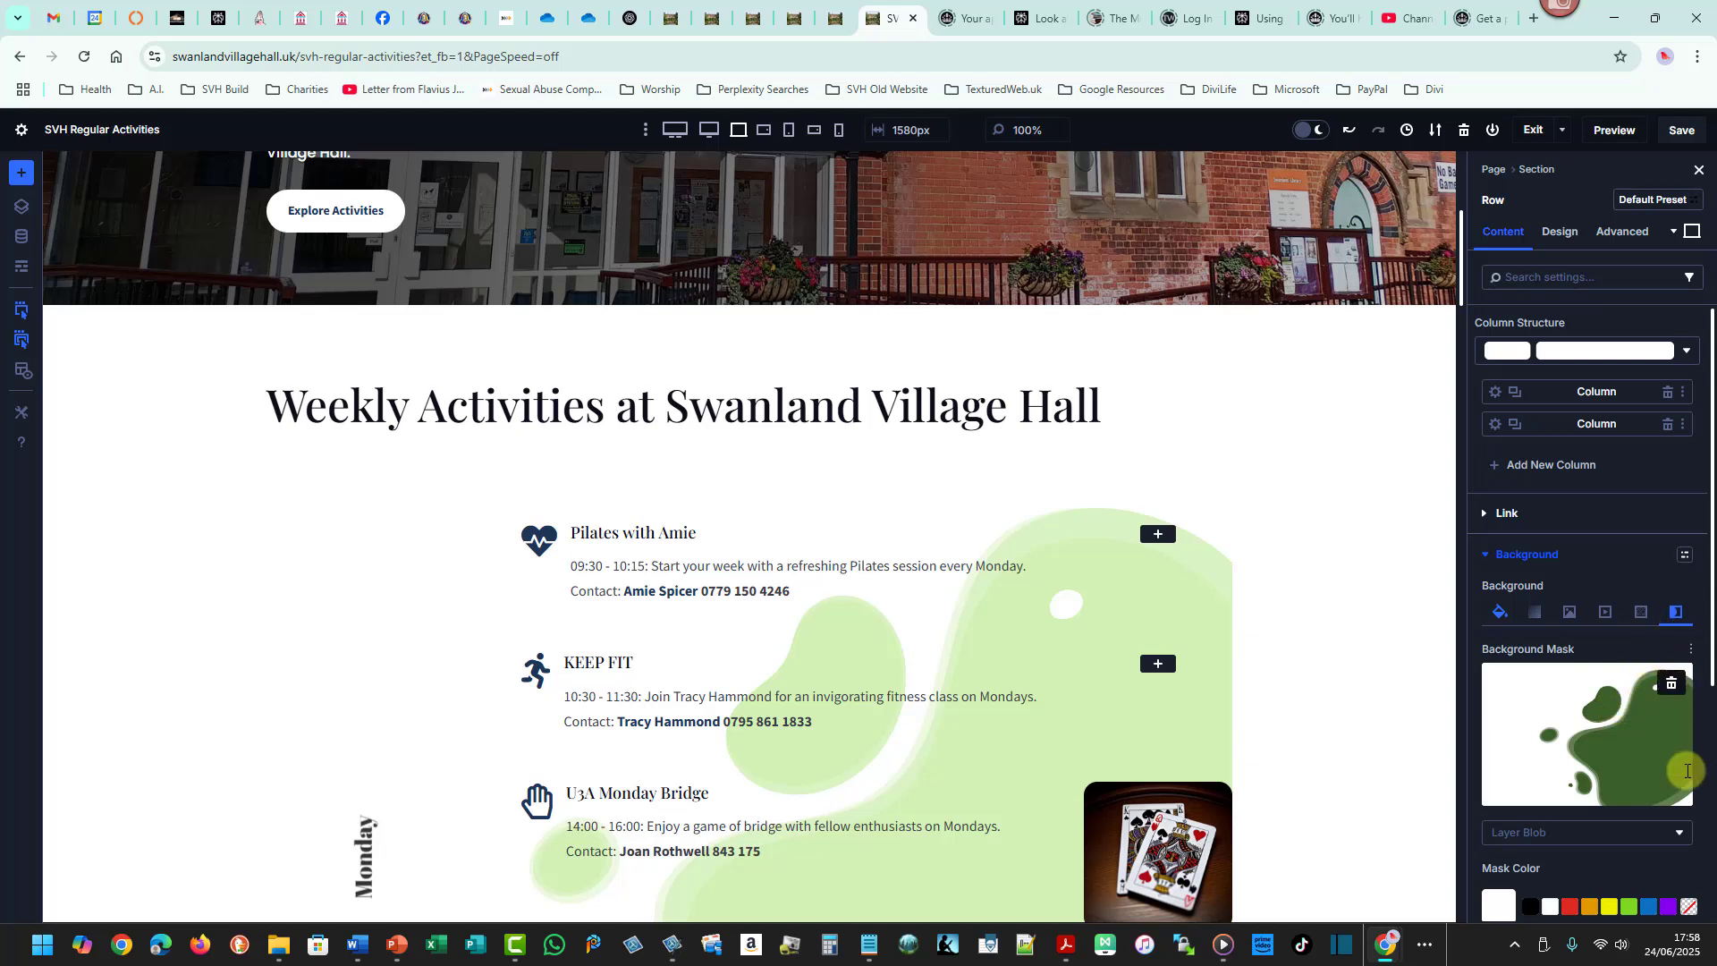
{"action": "left_click", "coordinate": [1678, 833]}
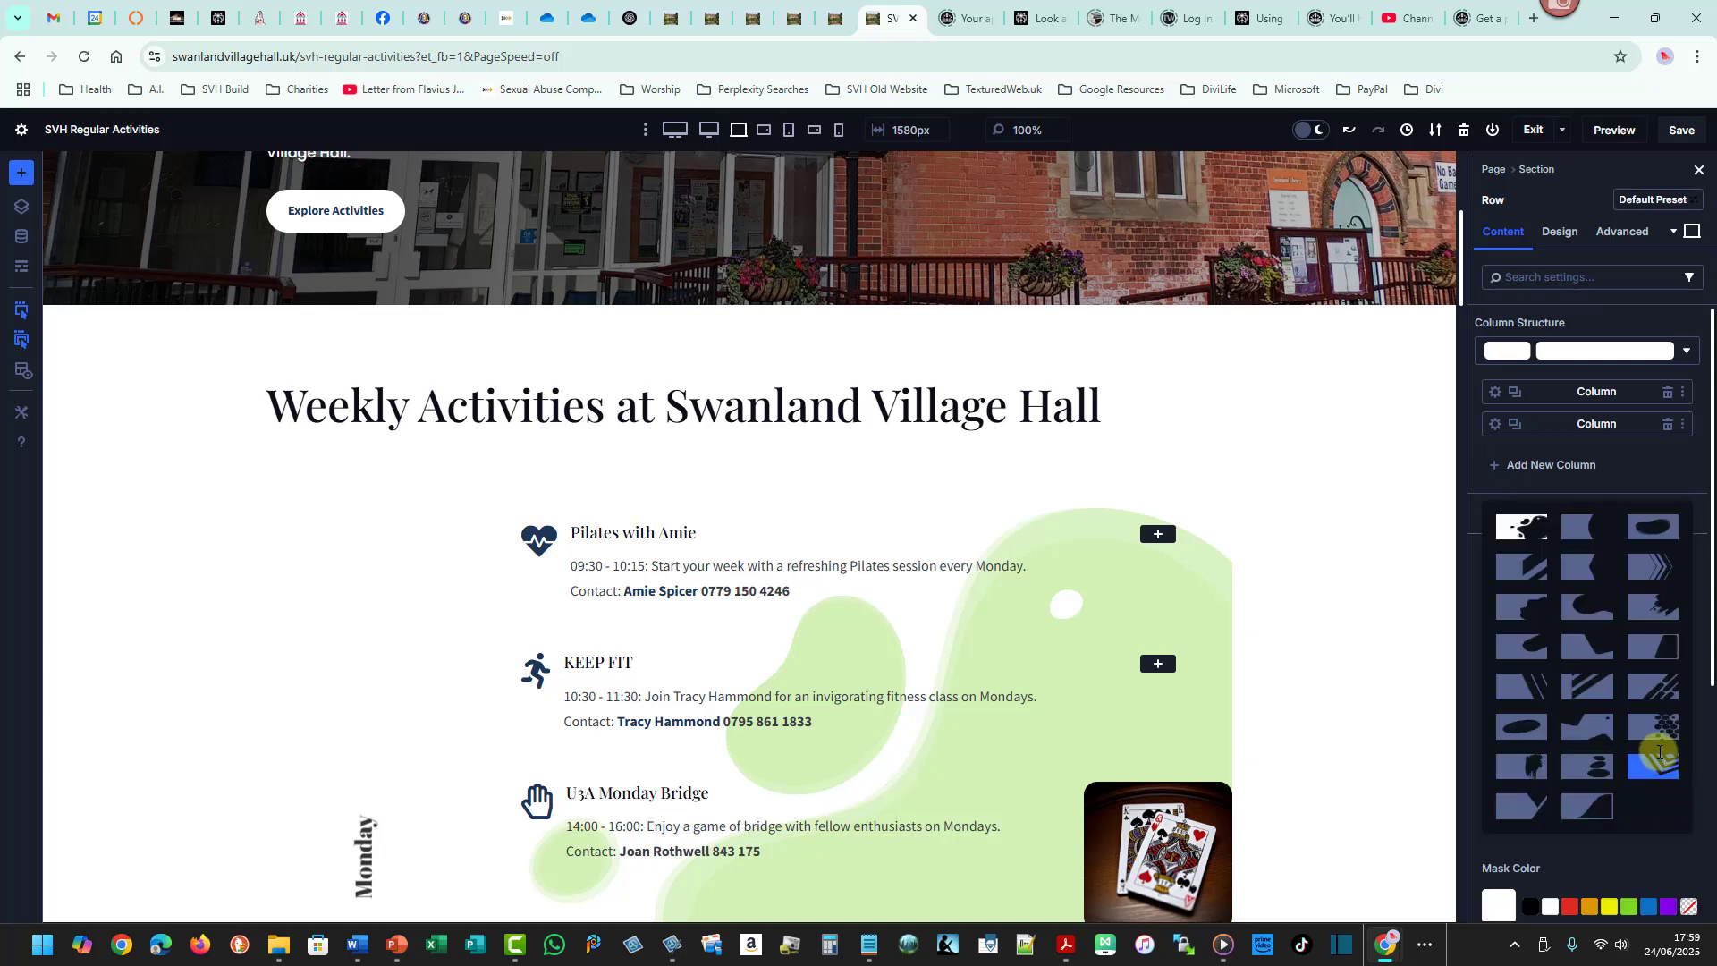
{"action": "left_click", "coordinate": [1650, 653]}
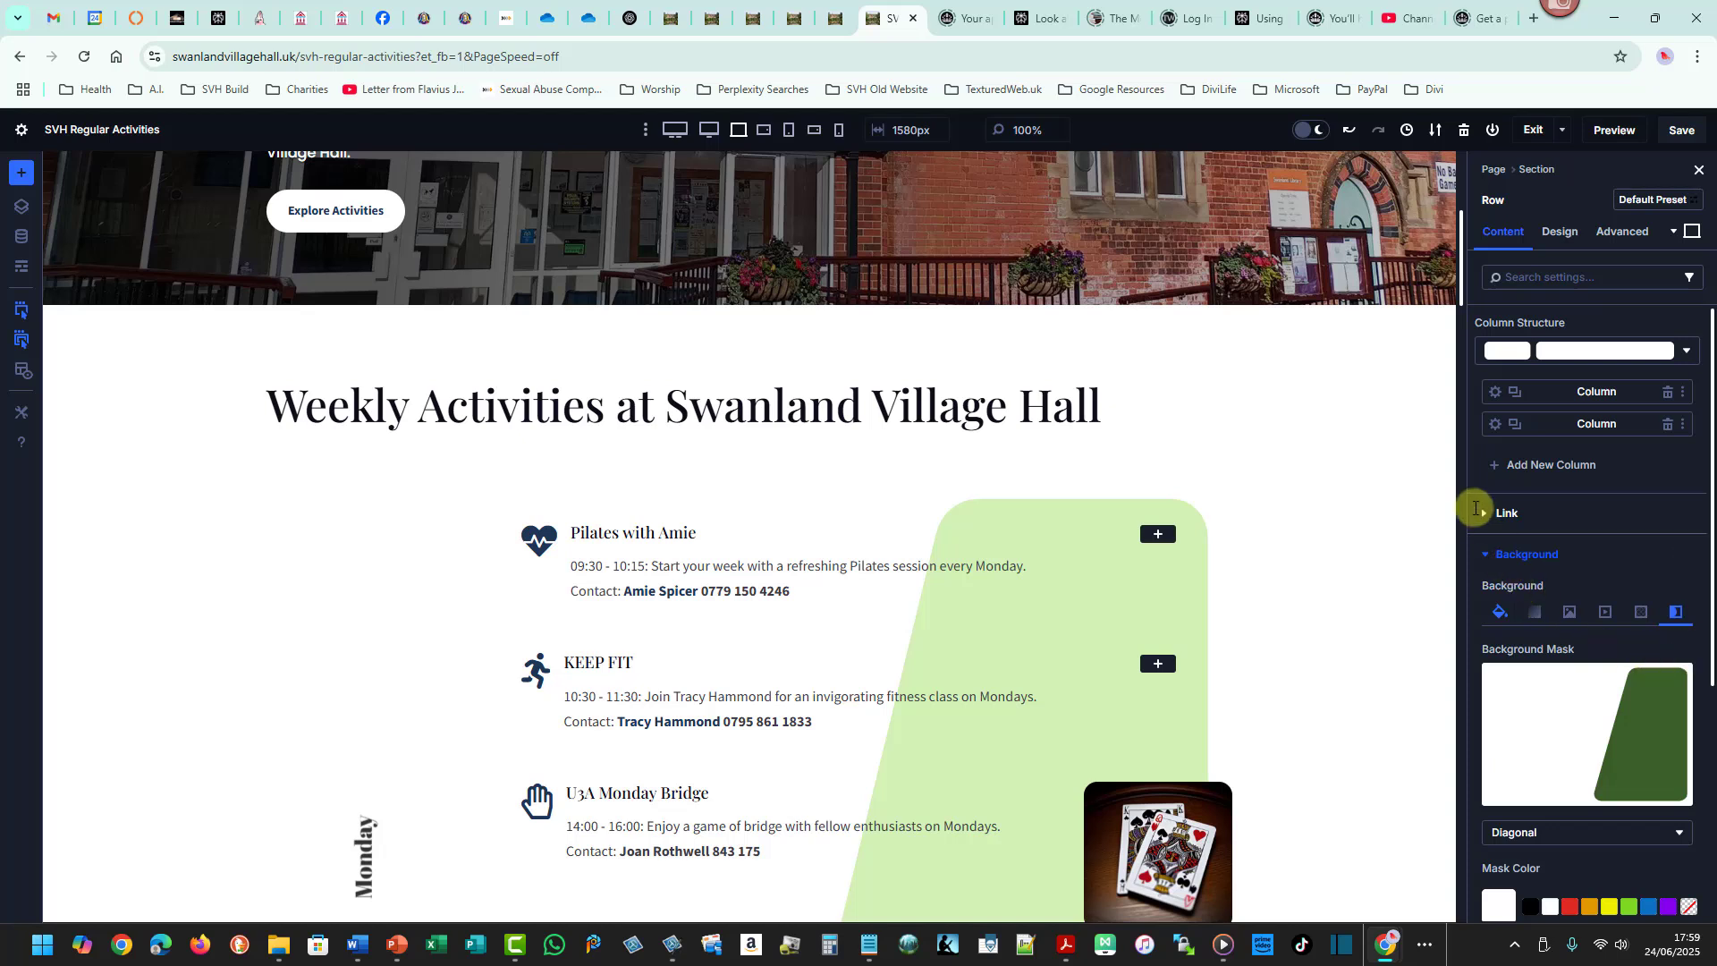
- Set the row mask's aspect ratio to portrait
{"action": "left_click_drag", "start_coordinate": [1460, 287], "coordinate": [1463, 337]}
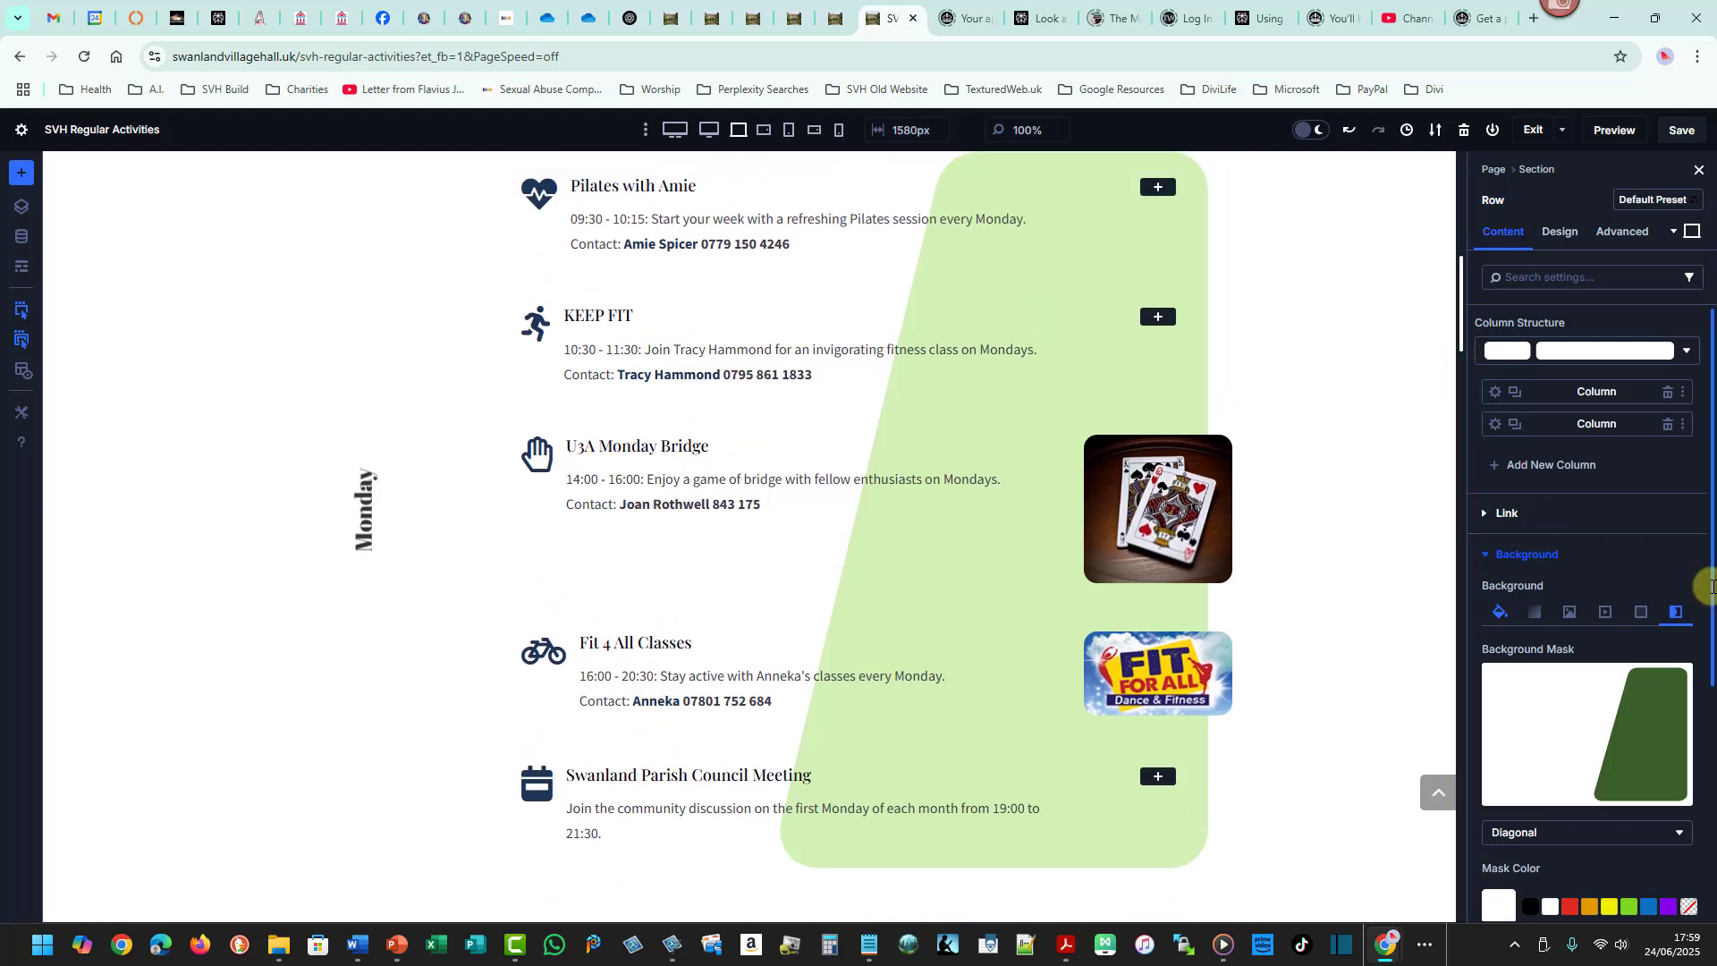
{"action": "left_click_drag", "start_coordinate": [1712, 586], "coordinate": [1712, 749]}
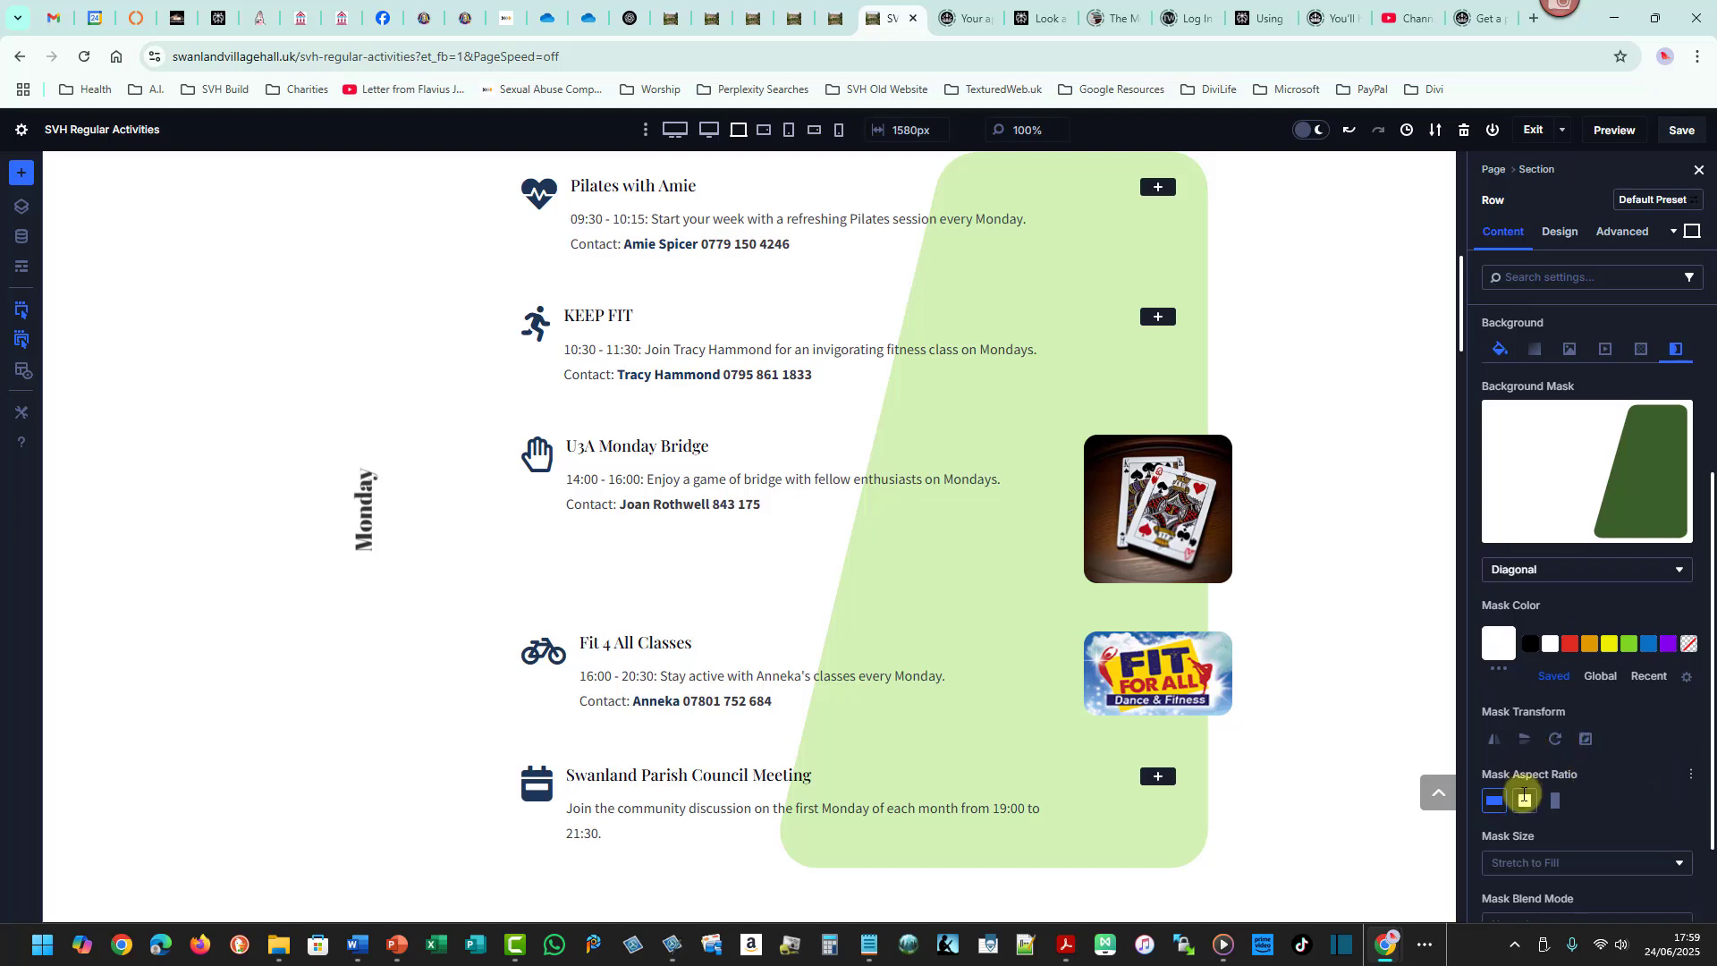
{"action": "left_click", "coordinate": [1525, 800]}
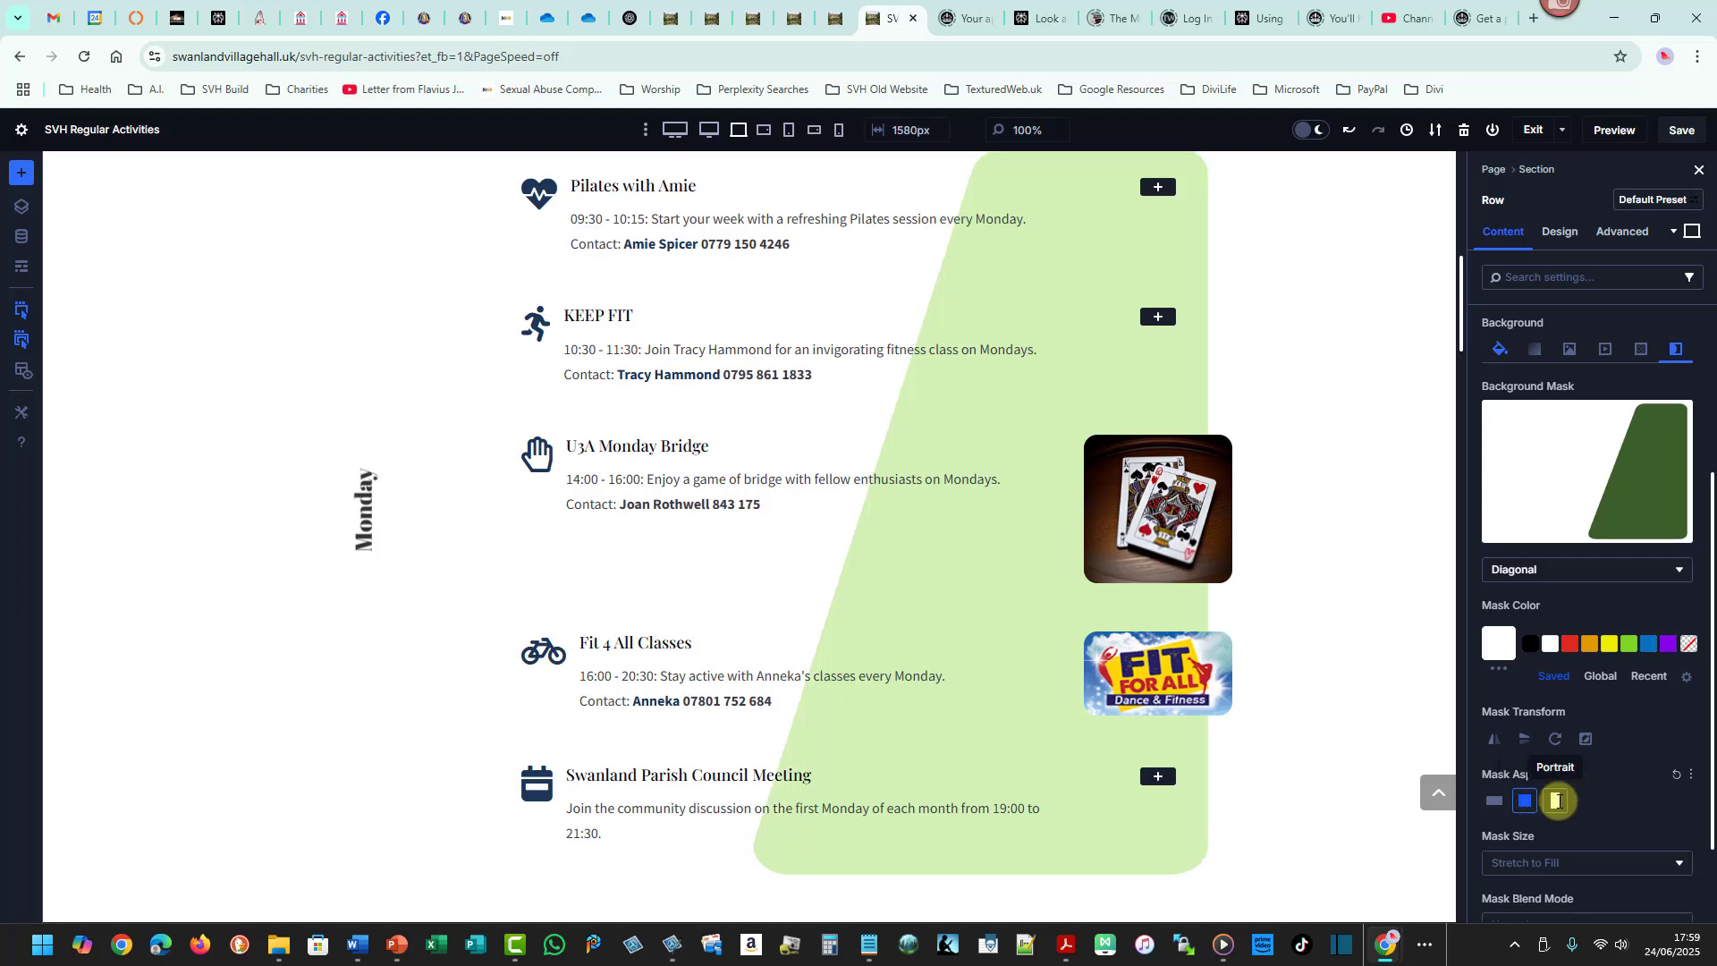
{"action": "left_click", "coordinate": [1558, 800]}
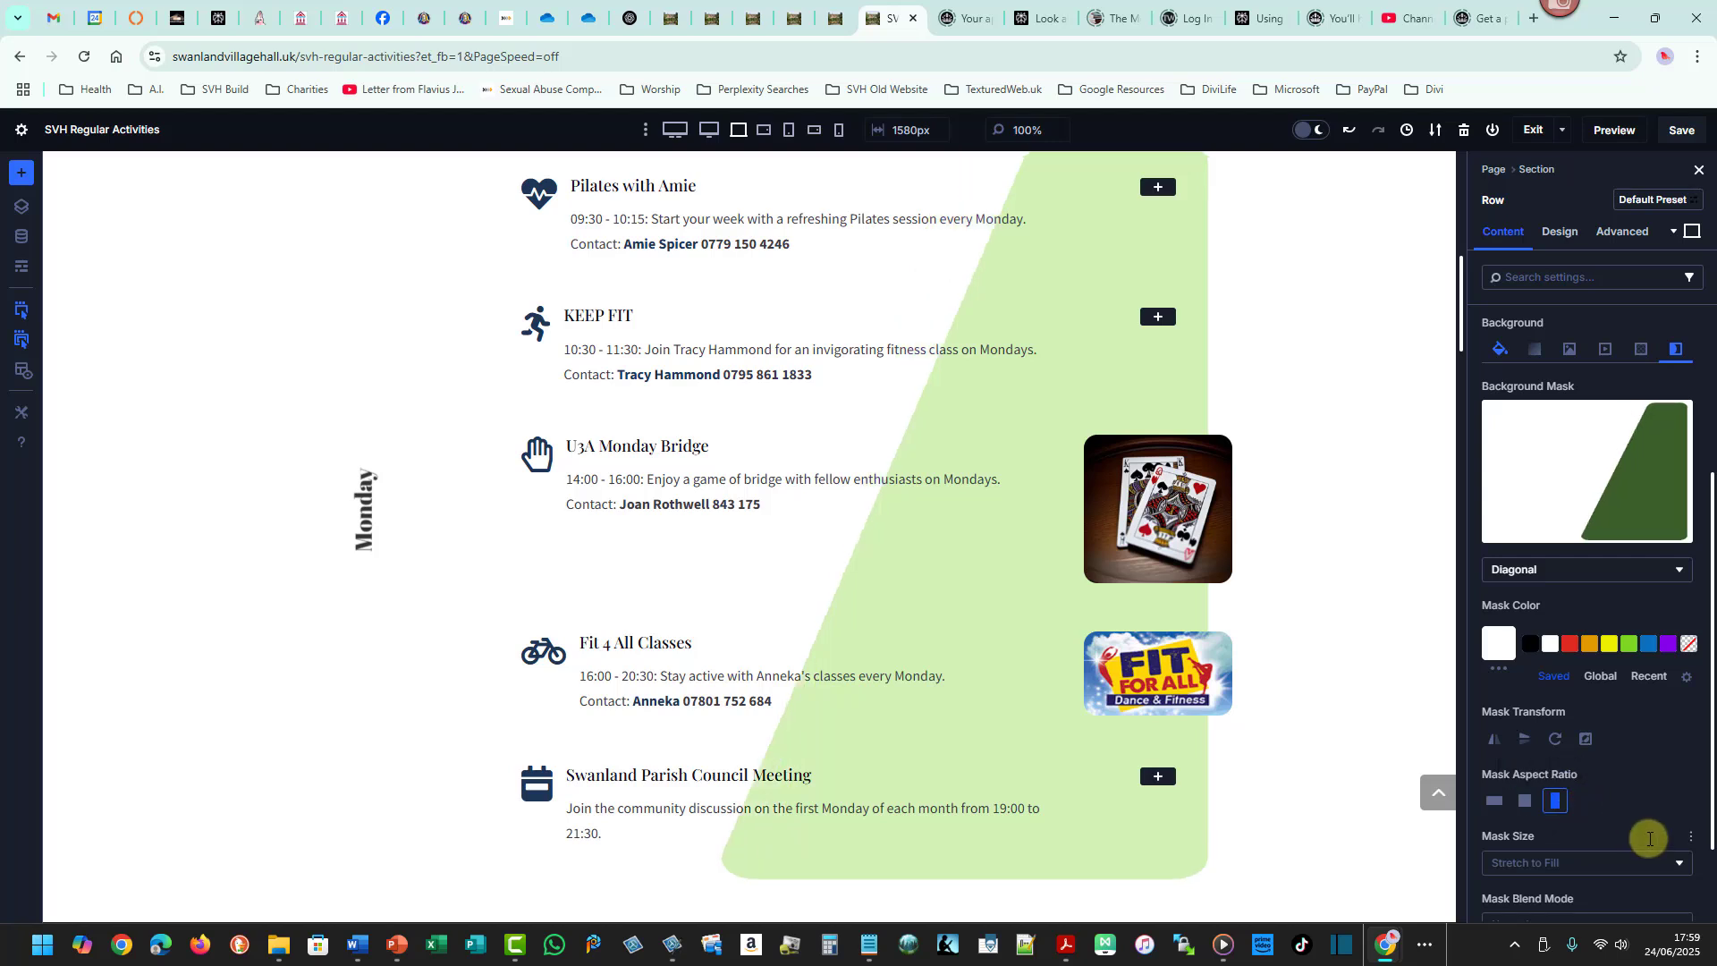
- Try the Cover mask size, then return the mask size to Stretch to Fill
{"action": "scroll", "coordinate": [1678, 811], "scroll_direction": "down", "scroll_amount": 1}
{"action": "left_click", "coordinate": [1679, 809]}
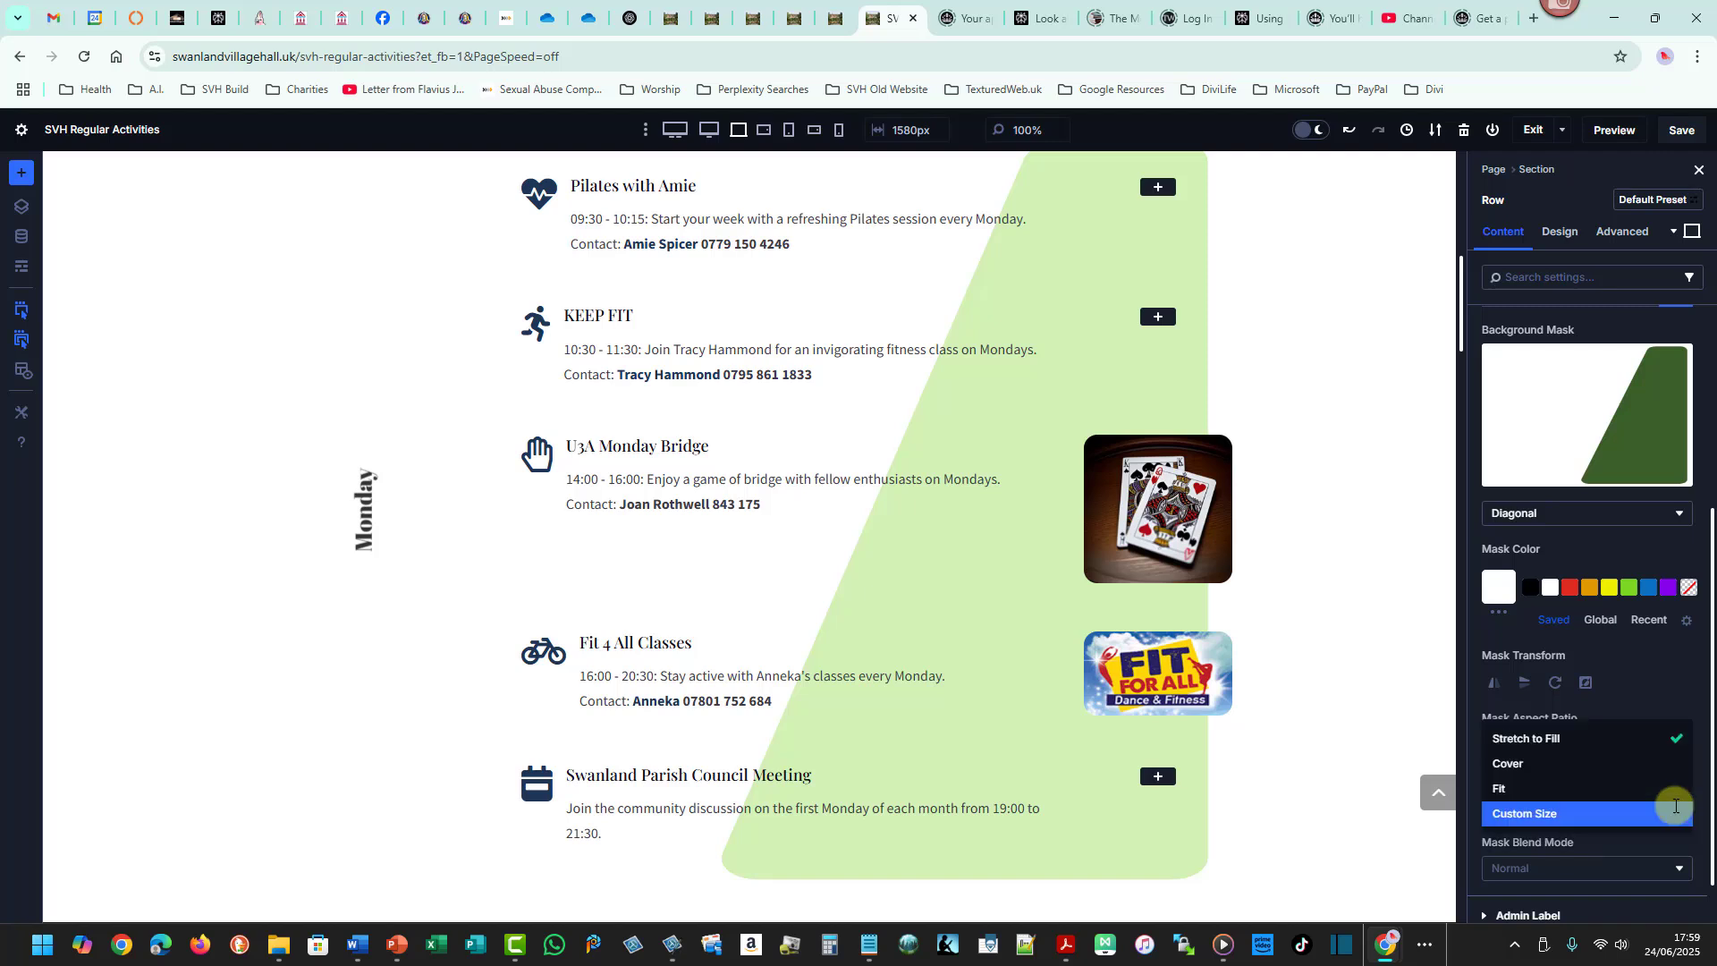
{"action": "left_click", "coordinate": [1584, 762]}
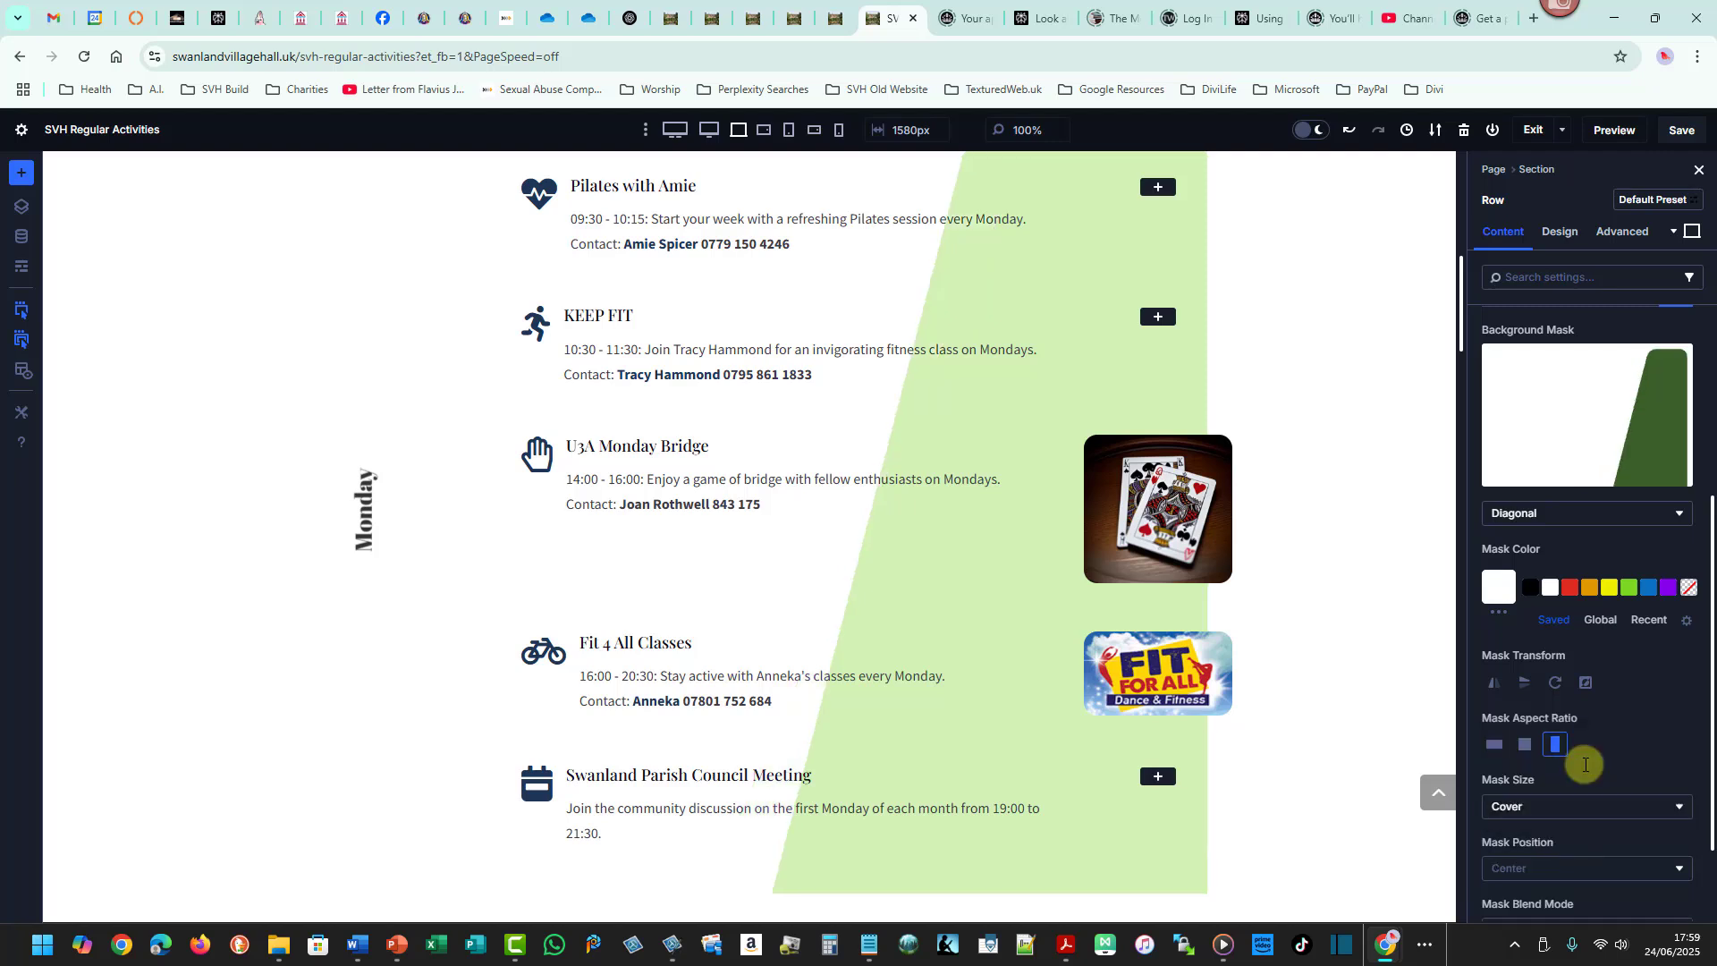
{"action": "left_click", "coordinate": [1679, 807]}
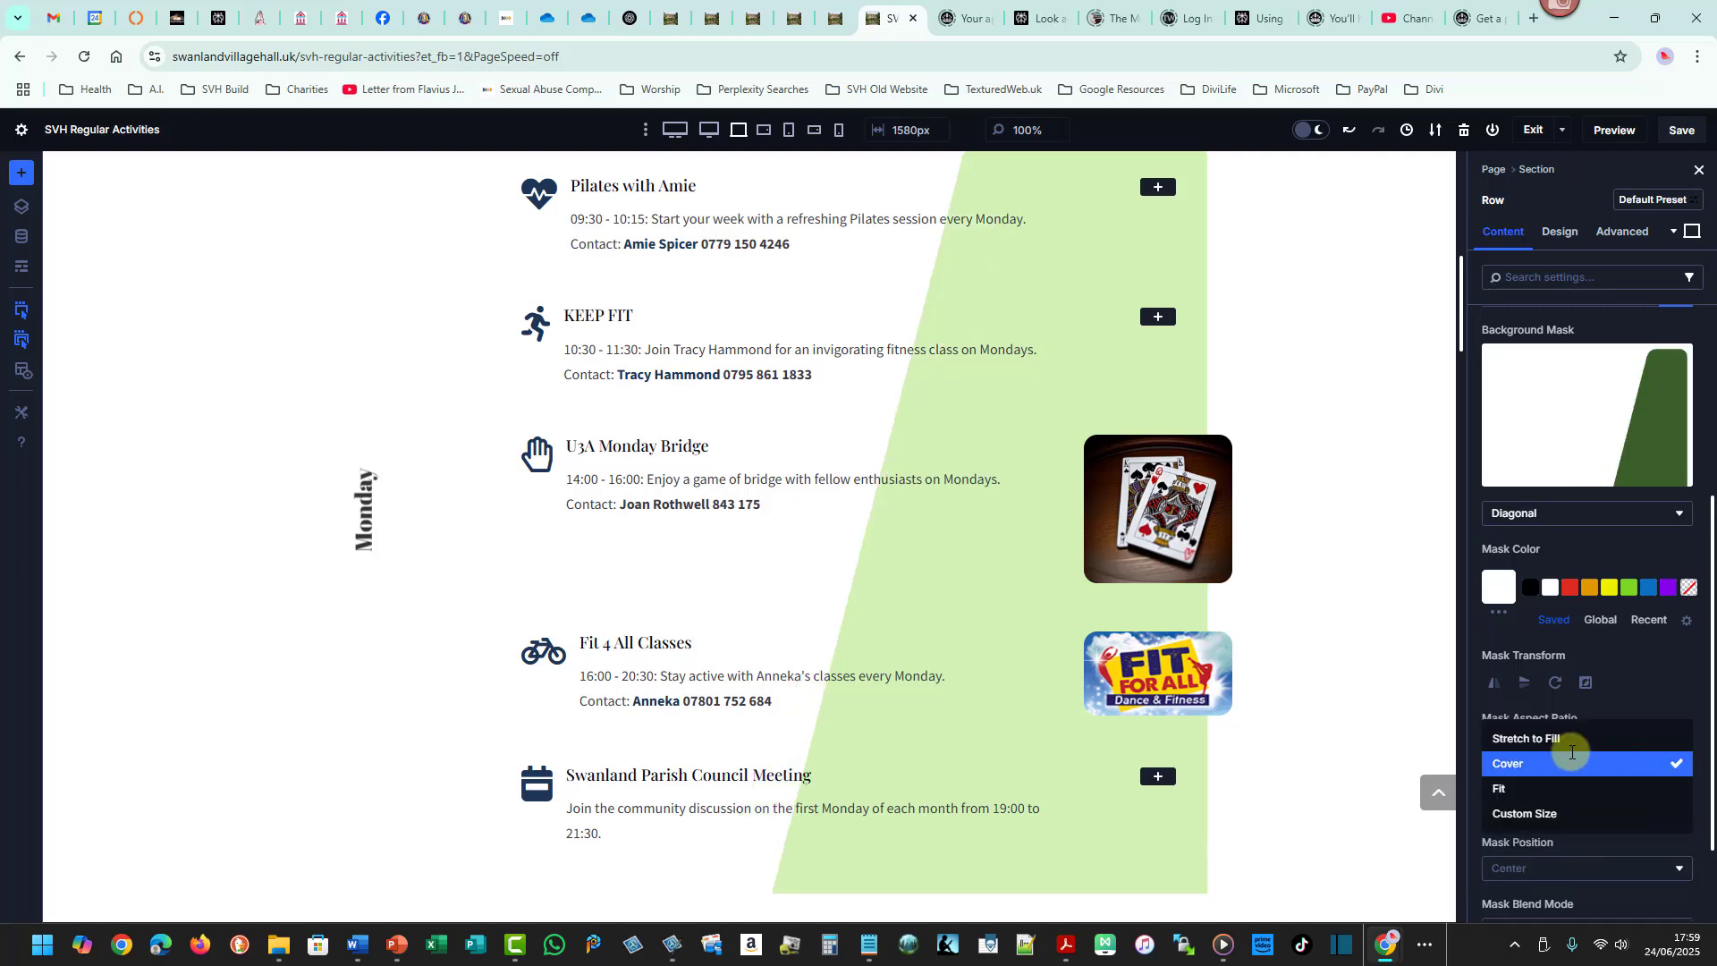
{"action": "left_click", "coordinate": [1569, 740]}
{"action": "left_click", "coordinate": [1678, 805]}
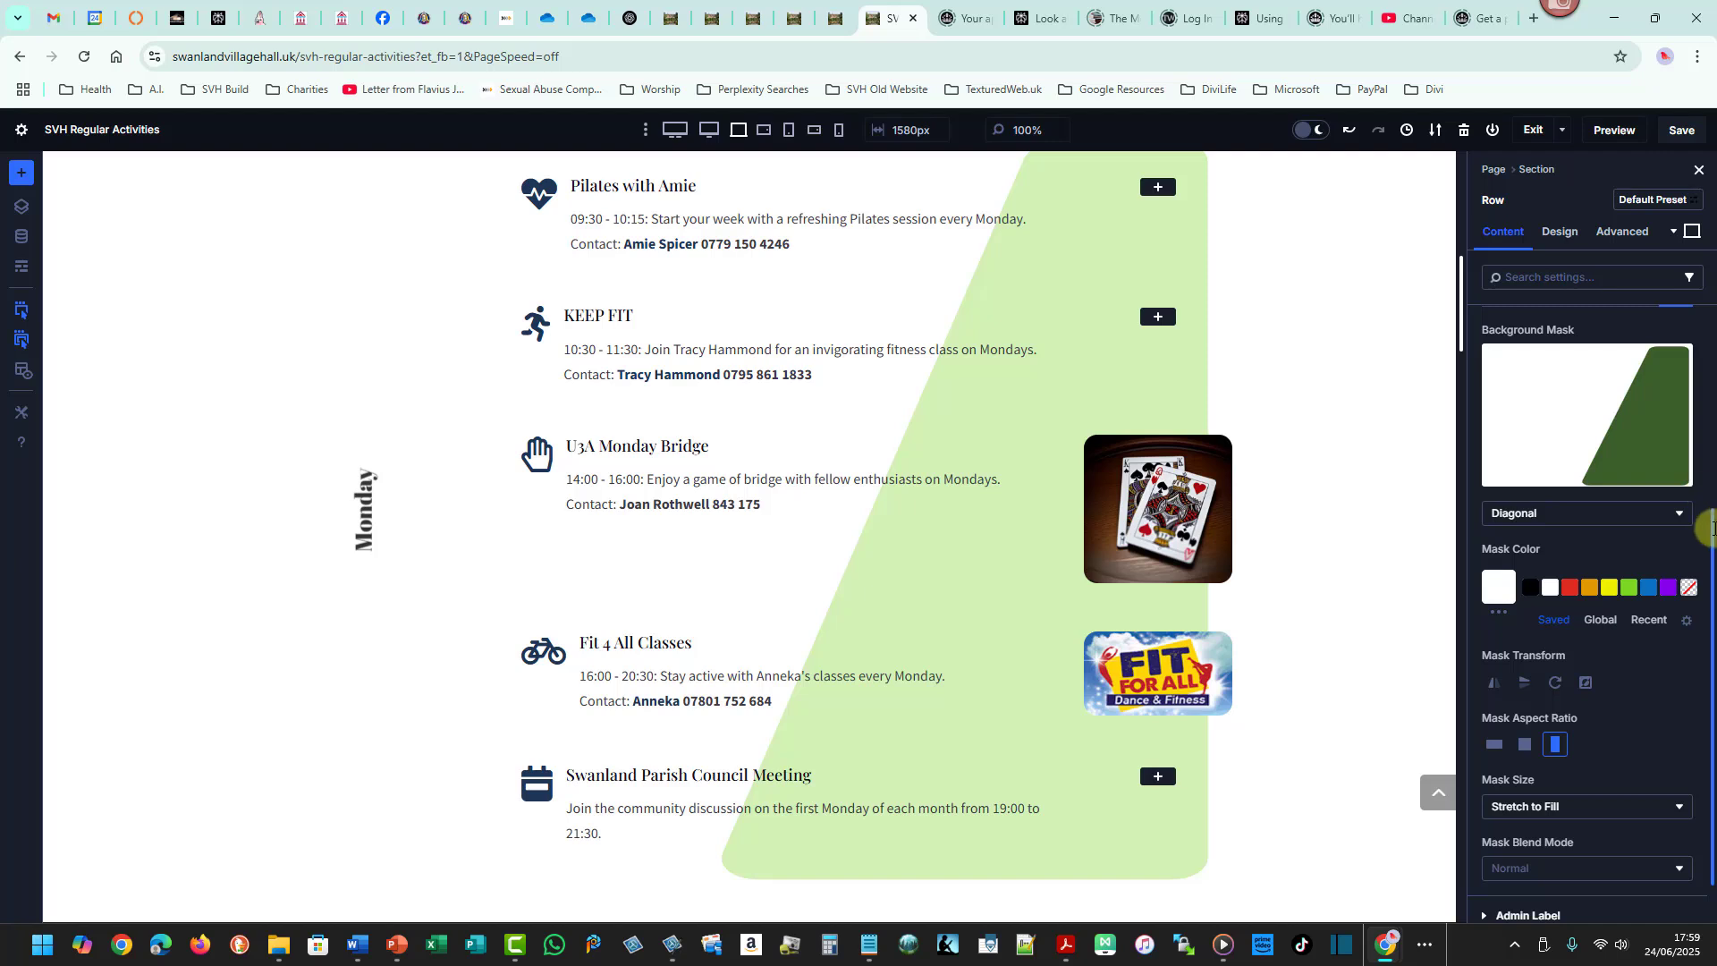
- Try out different mask shapes on the row, including Bean, Triangles and Arch
{"action": "left_click", "coordinate": [1683, 515]}
{"action": "left_click", "coordinate": [1638, 527]}
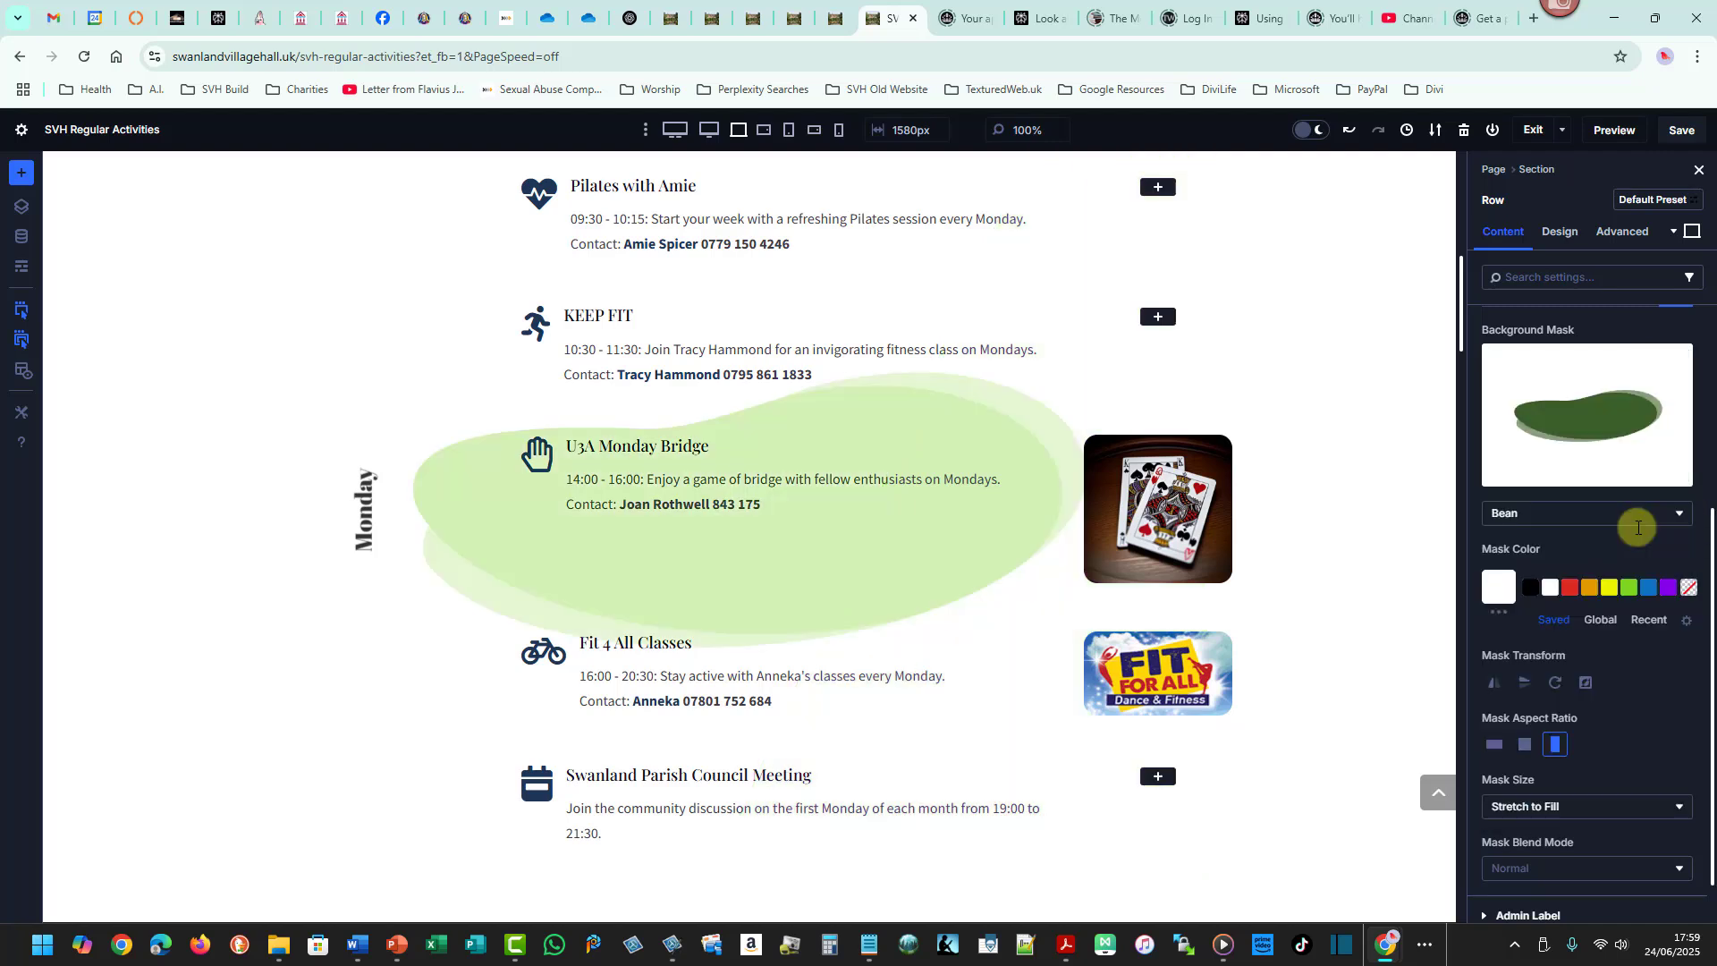
{"action": "left_click", "coordinate": [1675, 513]}
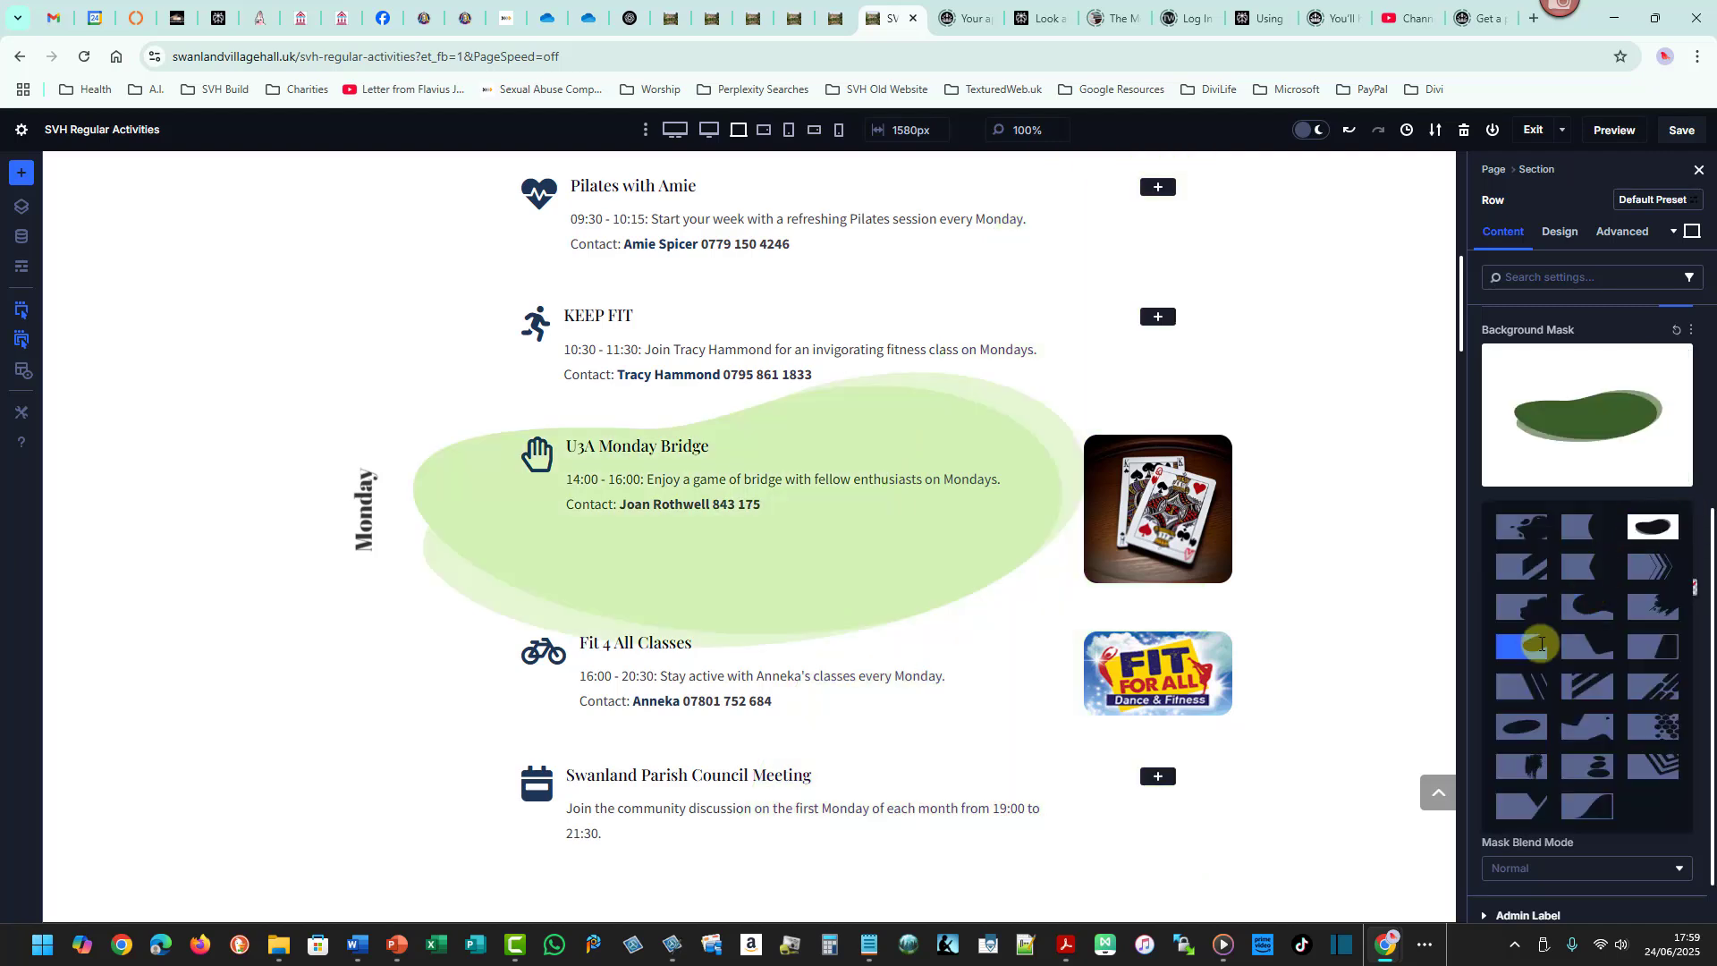
{"action": "left_click", "coordinate": [1542, 644]}
{"action": "left_click", "coordinate": [1678, 514]}
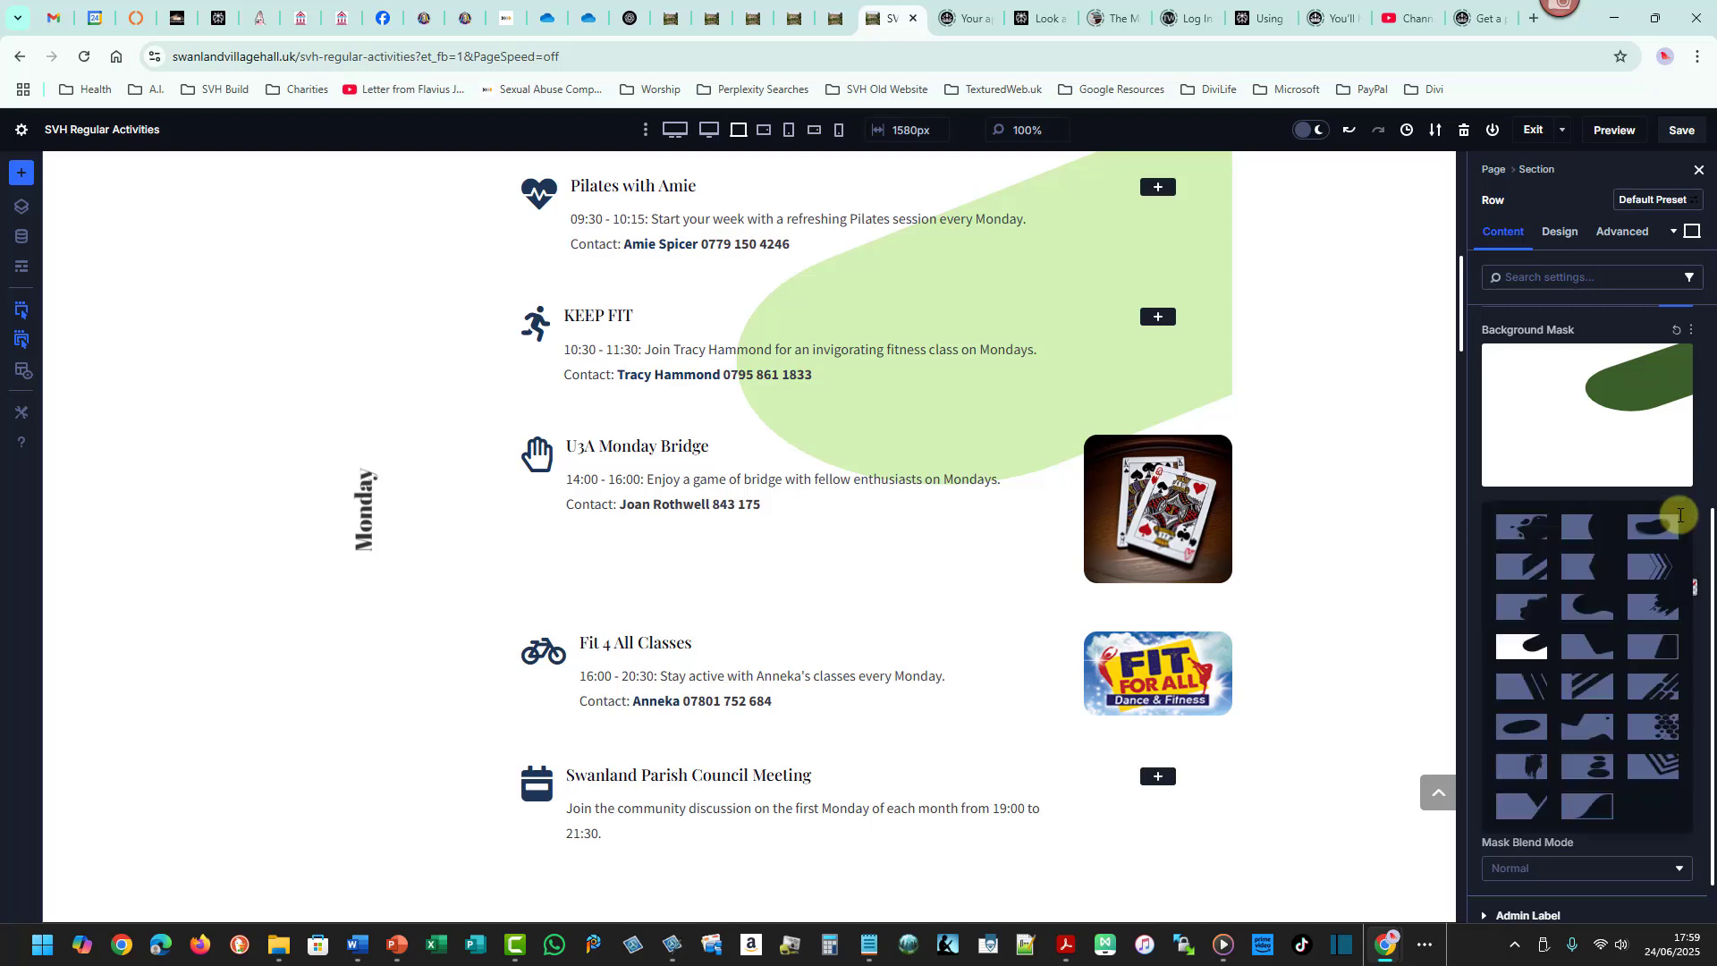
{"action": "left_click", "coordinate": [1536, 799]}
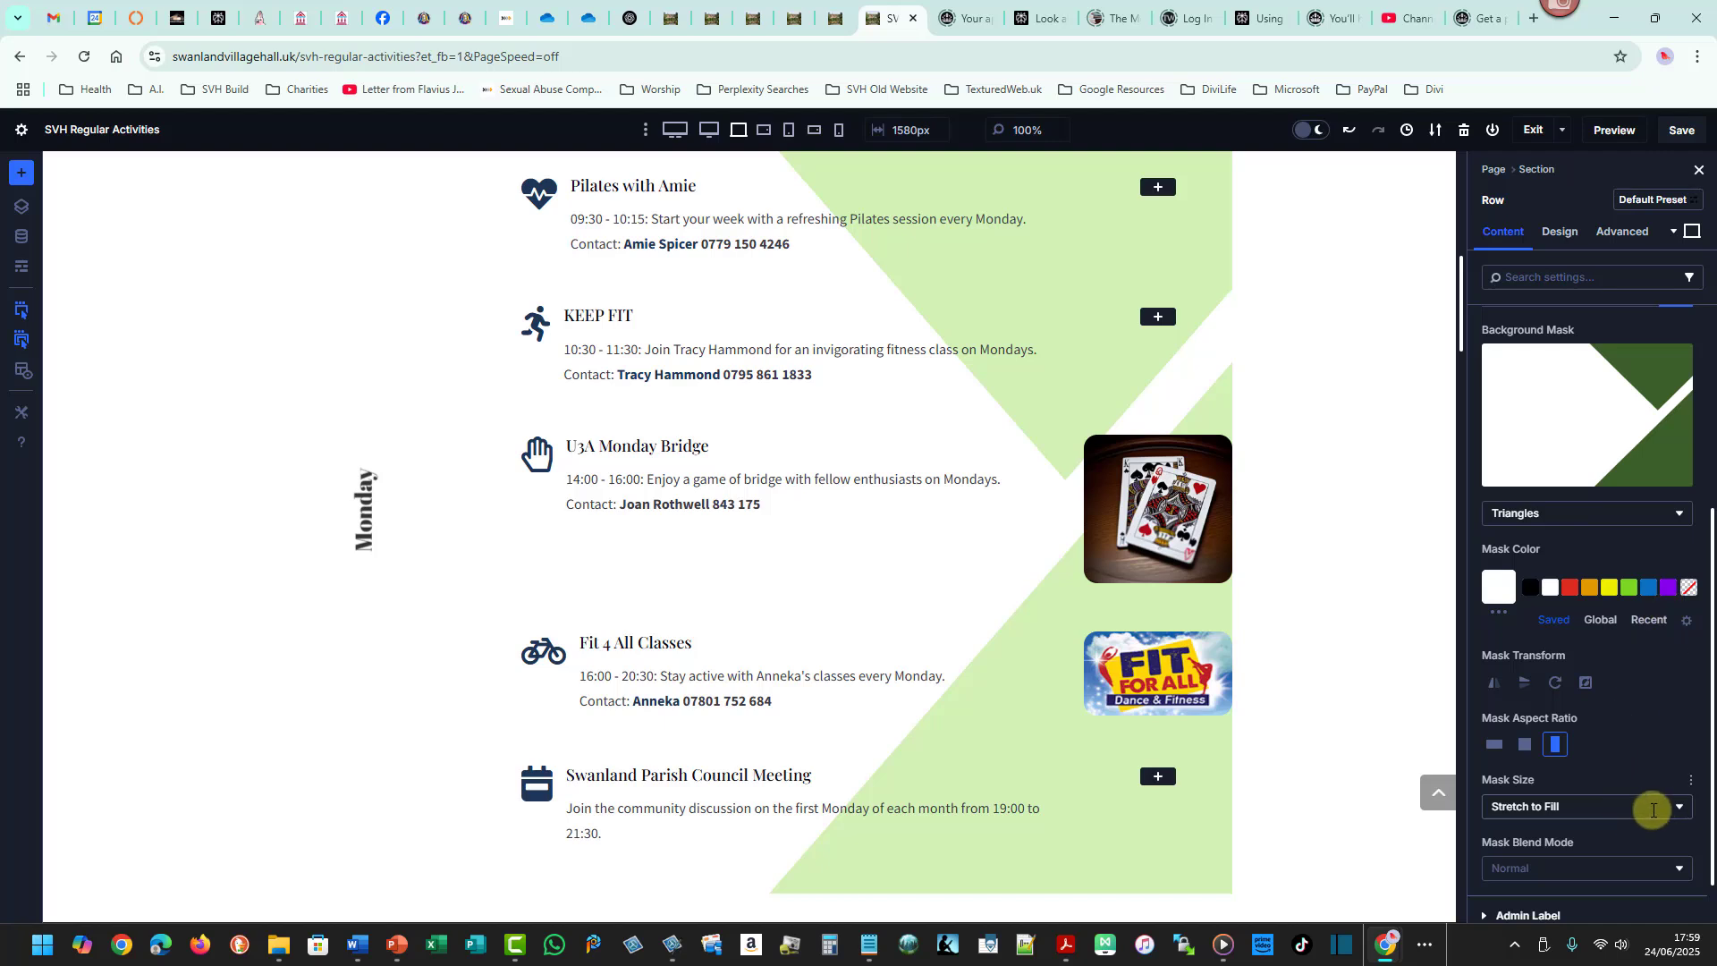
{"action": "left_click", "coordinate": [1676, 515]}
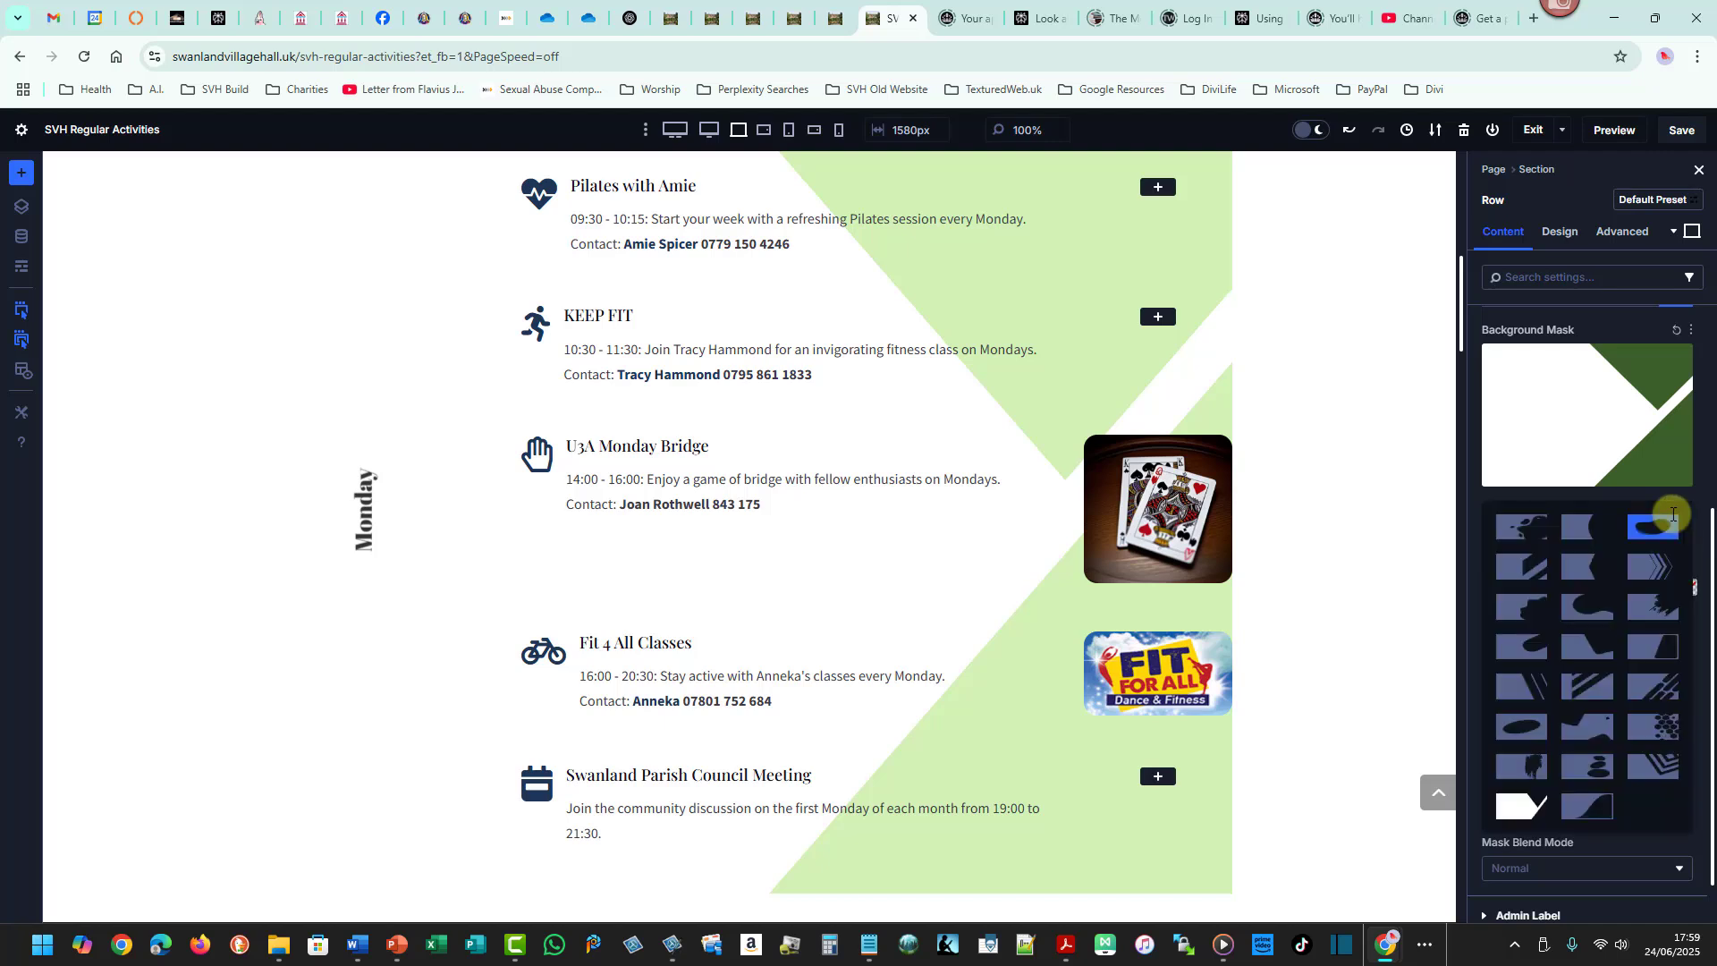
{"action": "left_click", "coordinate": [1577, 528]}
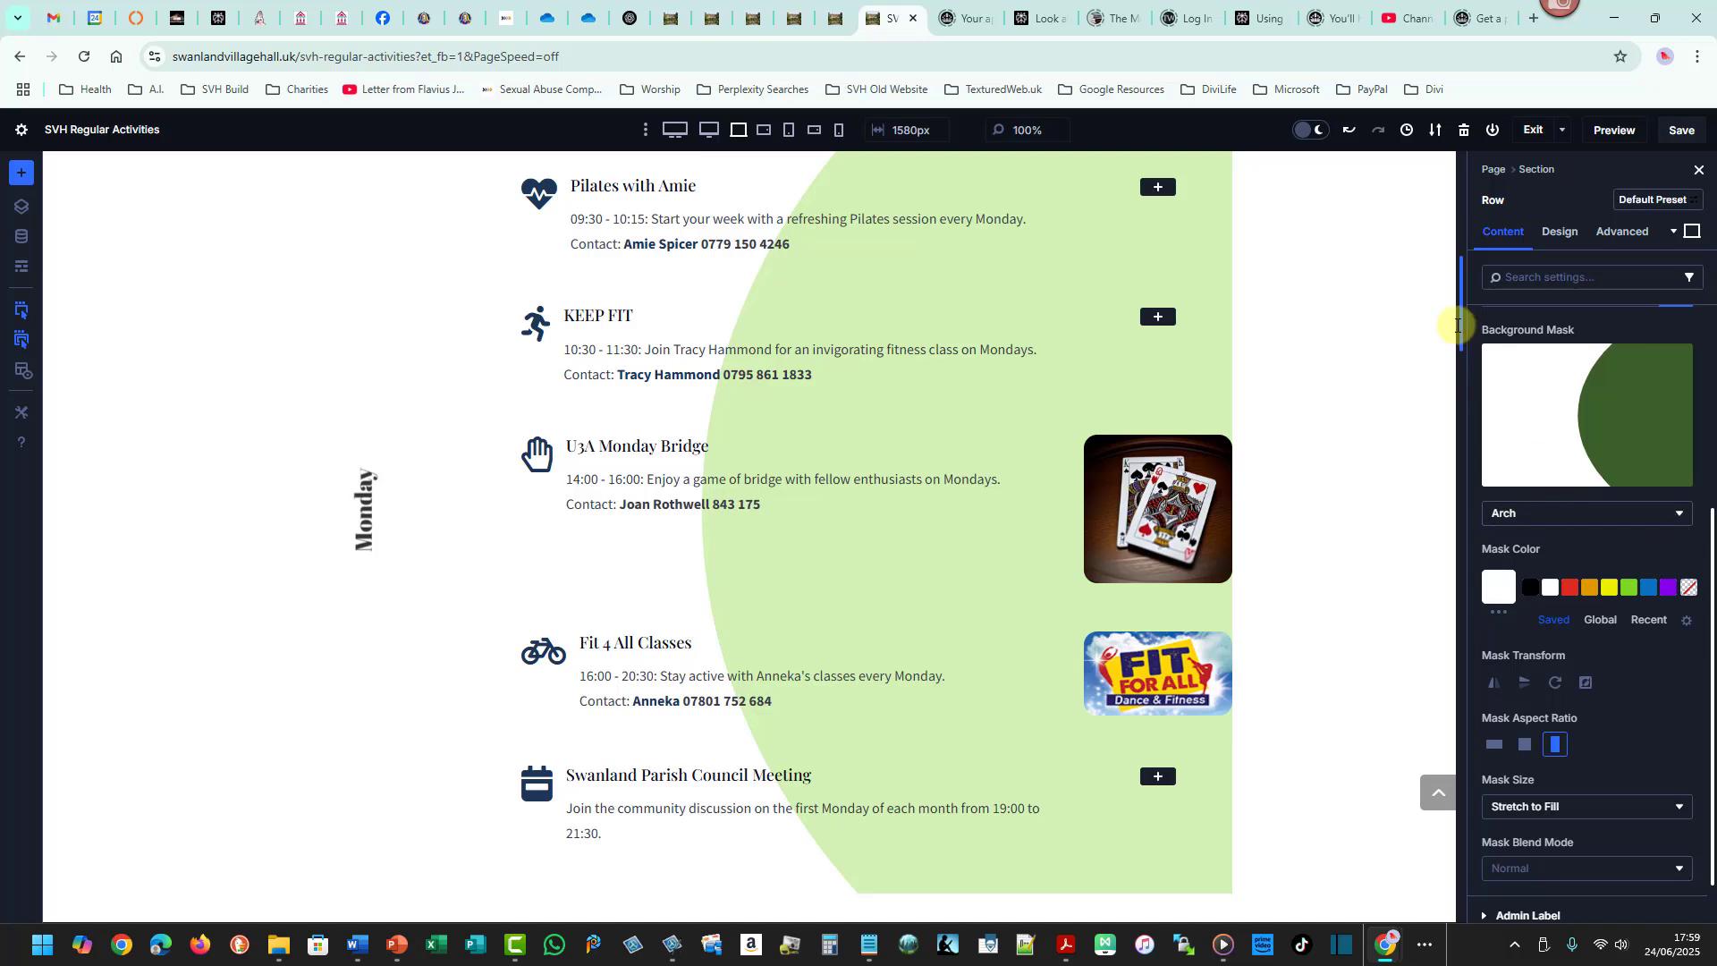
- Flip the row mask horizontally and change its shape to Corner Blob
{"action": "mouse_move", "coordinate": [1460, 315]}
{"action": "left_mouse_down"}
{"action": "mouse_move", "coordinate": [1468, 295]}
{"action": "mouse_move", "coordinate": [1472, 314]}
{"action": "left_mouse_up"}
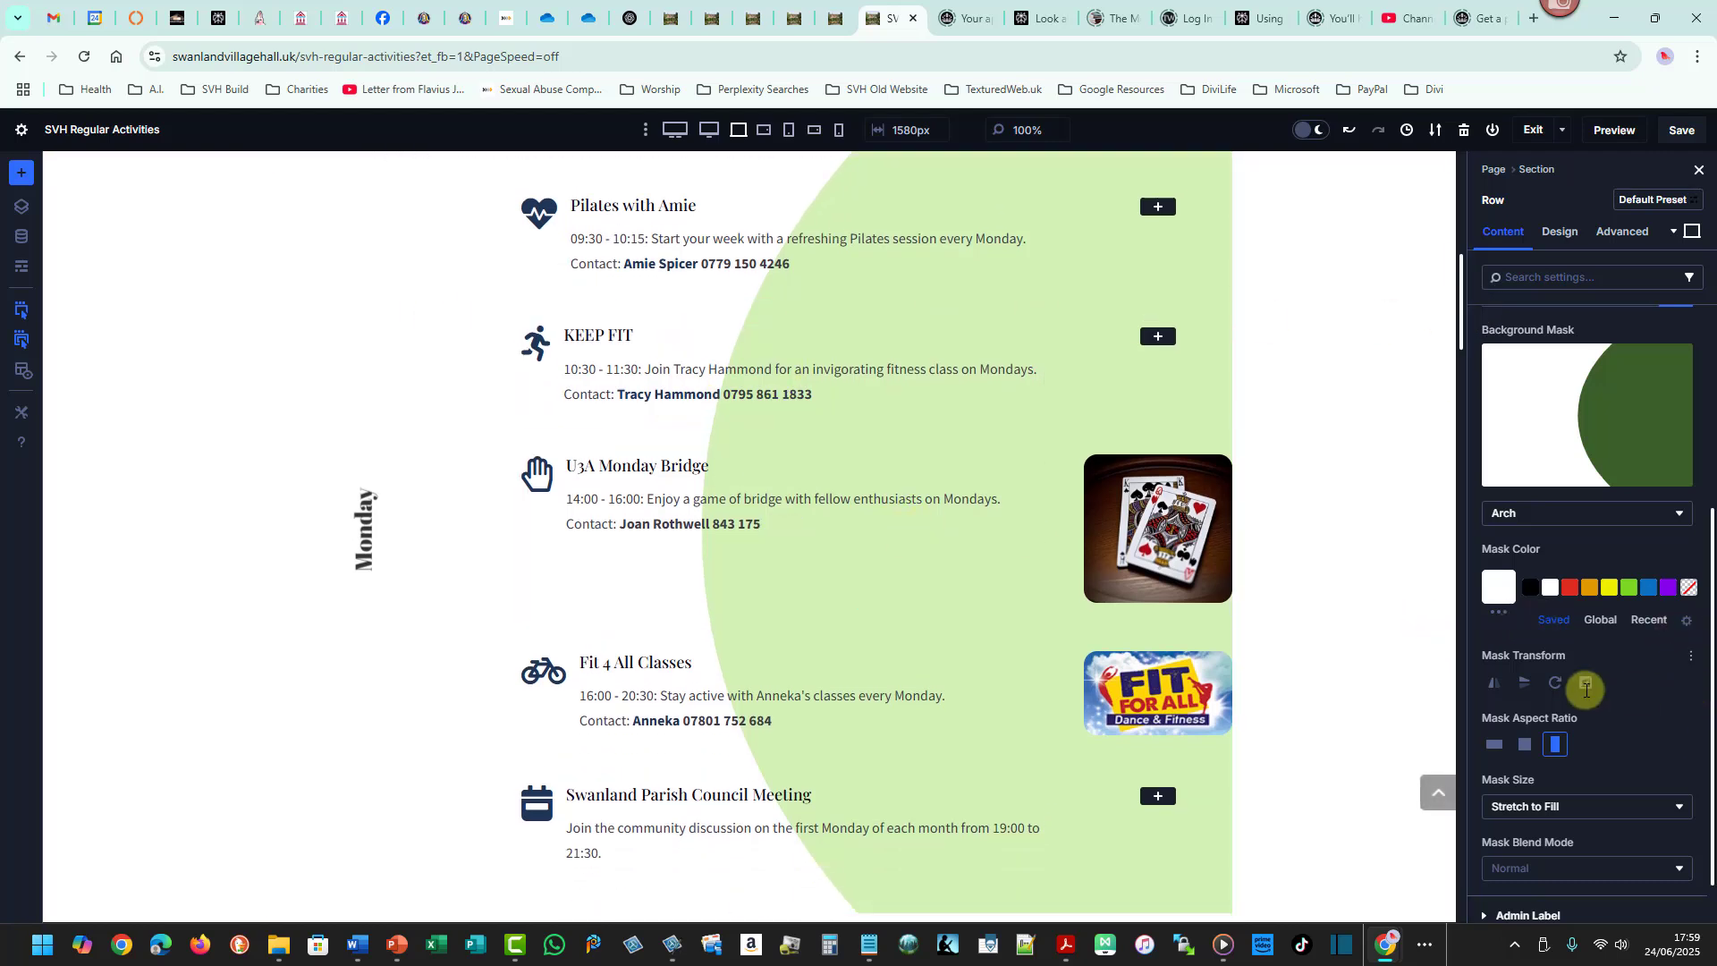
{"action": "left_click", "coordinate": [1494, 684]}
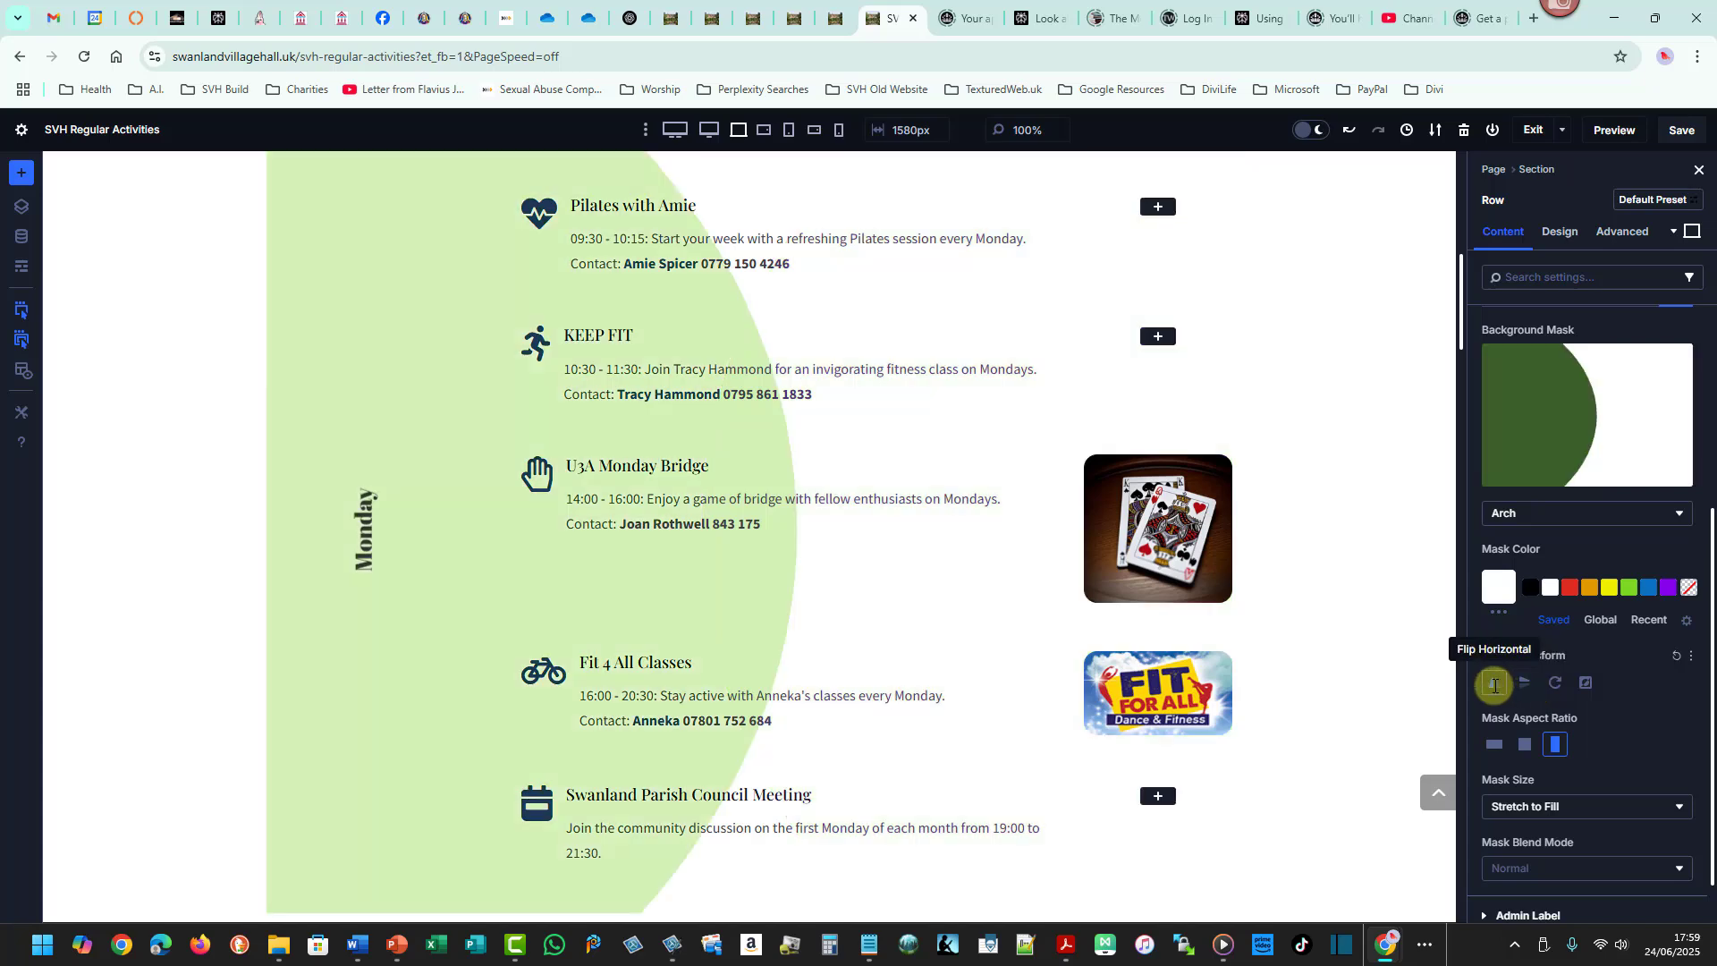
{"action": "left_click_drag", "start_coordinate": [1460, 334], "coordinate": [1500, 360]}
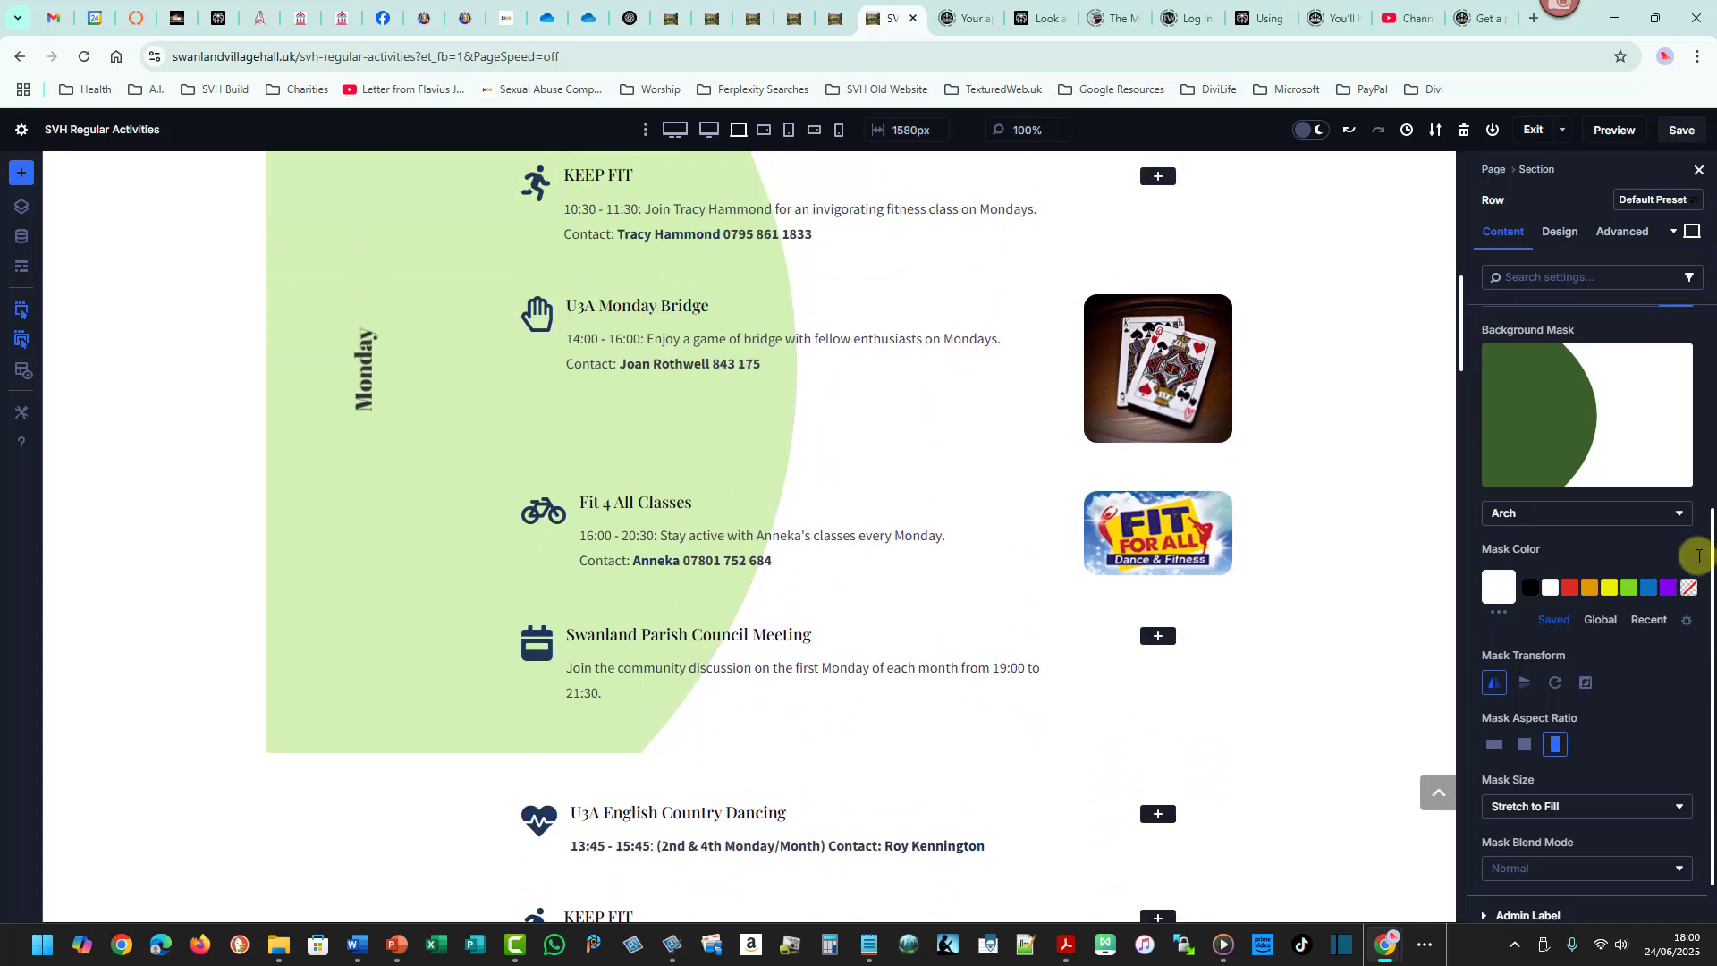
{"action": "left_click", "coordinate": [1681, 517]}
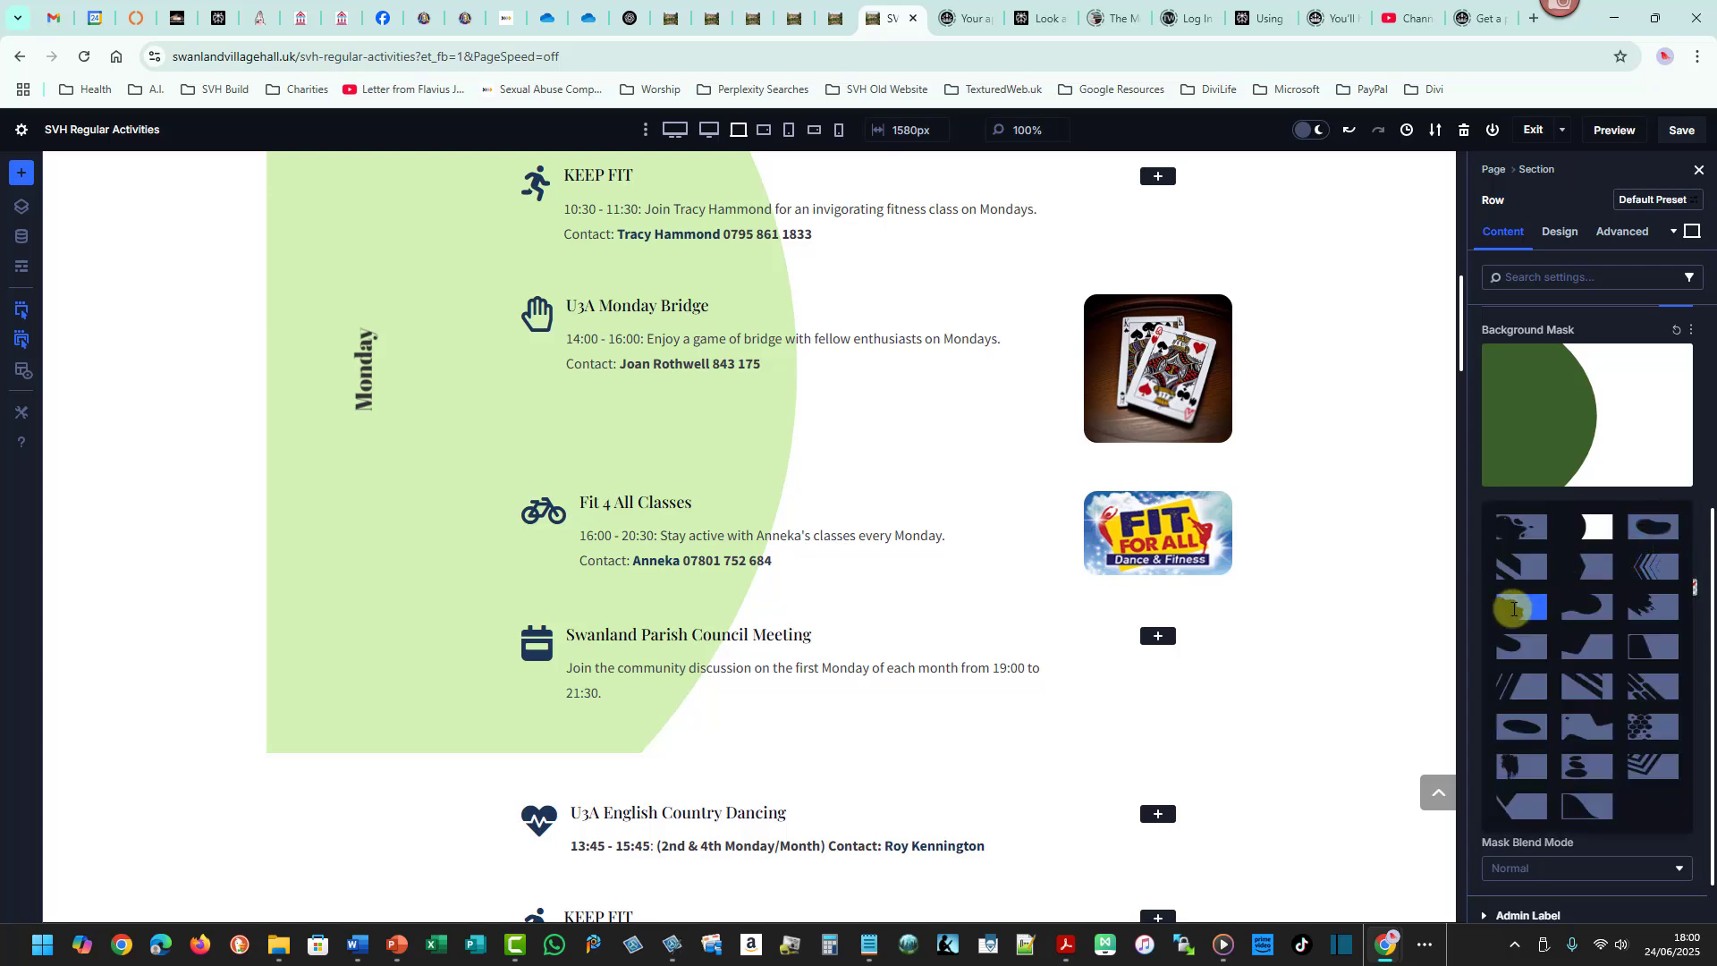
{"action": "left_click", "coordinate": [1513, 608]}
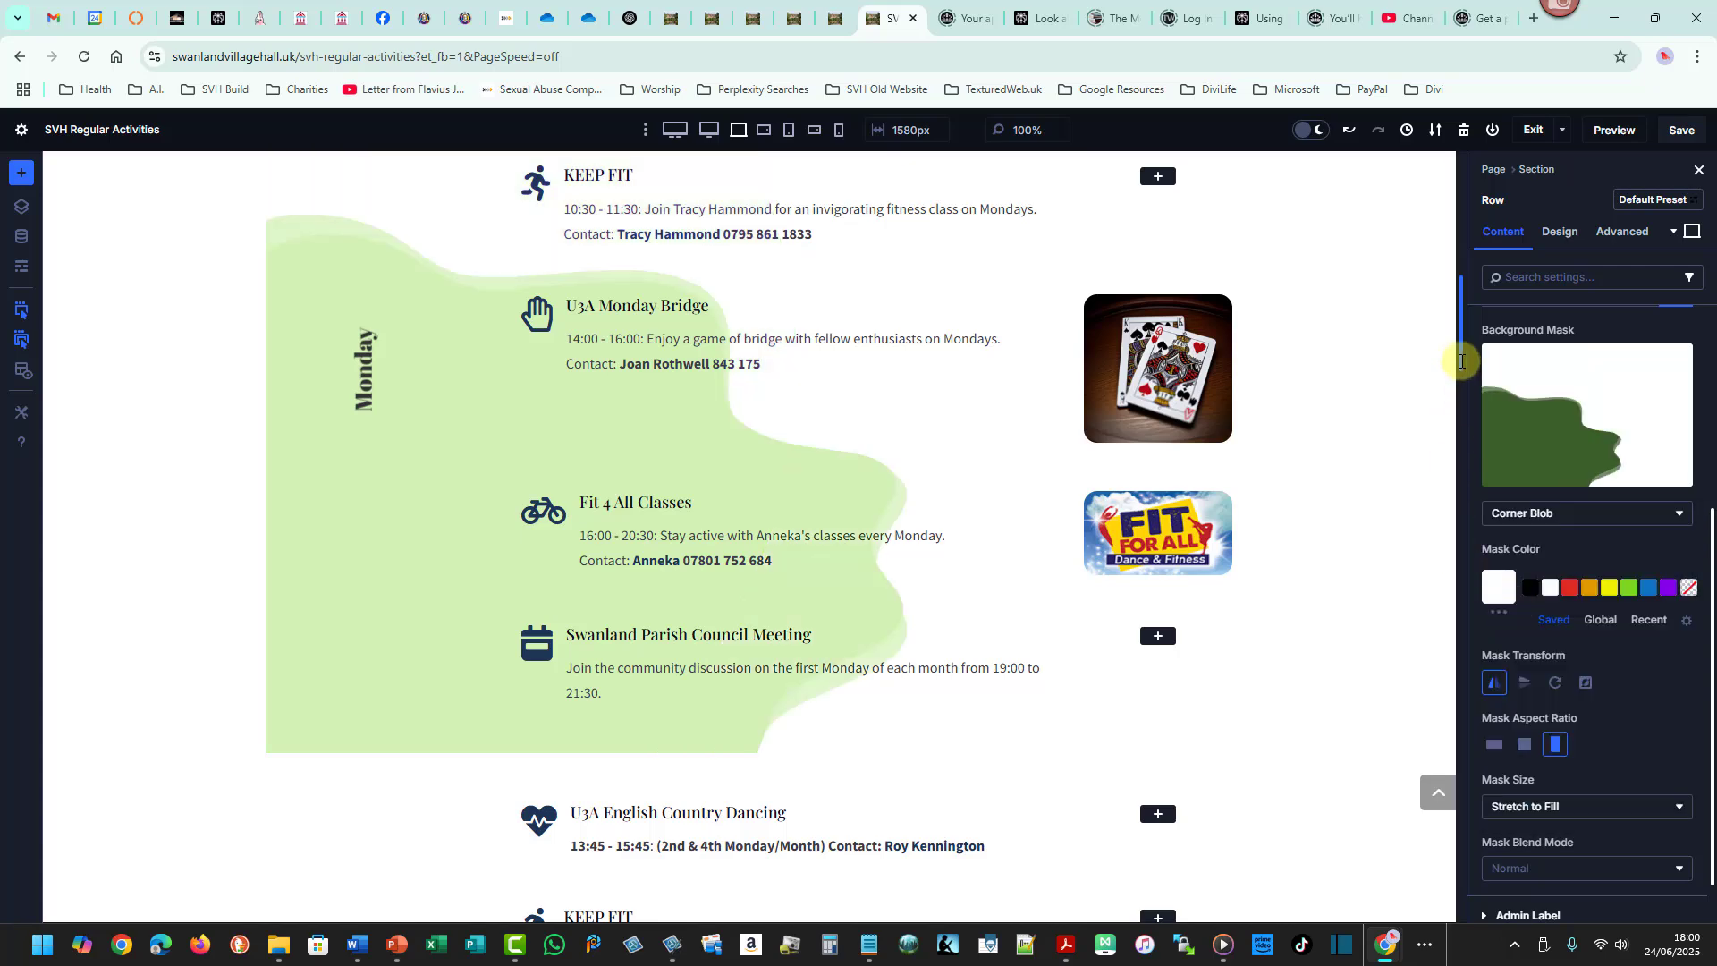
- Change the row mask's shape to Corner Lake after trying Layer Blob
{"action": "mouse_move", "coordinate": [1462, 361]}
{"action": "left_mouse_down"}
{"action": "mouse_move", "coordinate": [1463, 315]}
{"action": "mouse_move", "coordinate": [1464, 349]}
{"action": "left_mouse_up"}
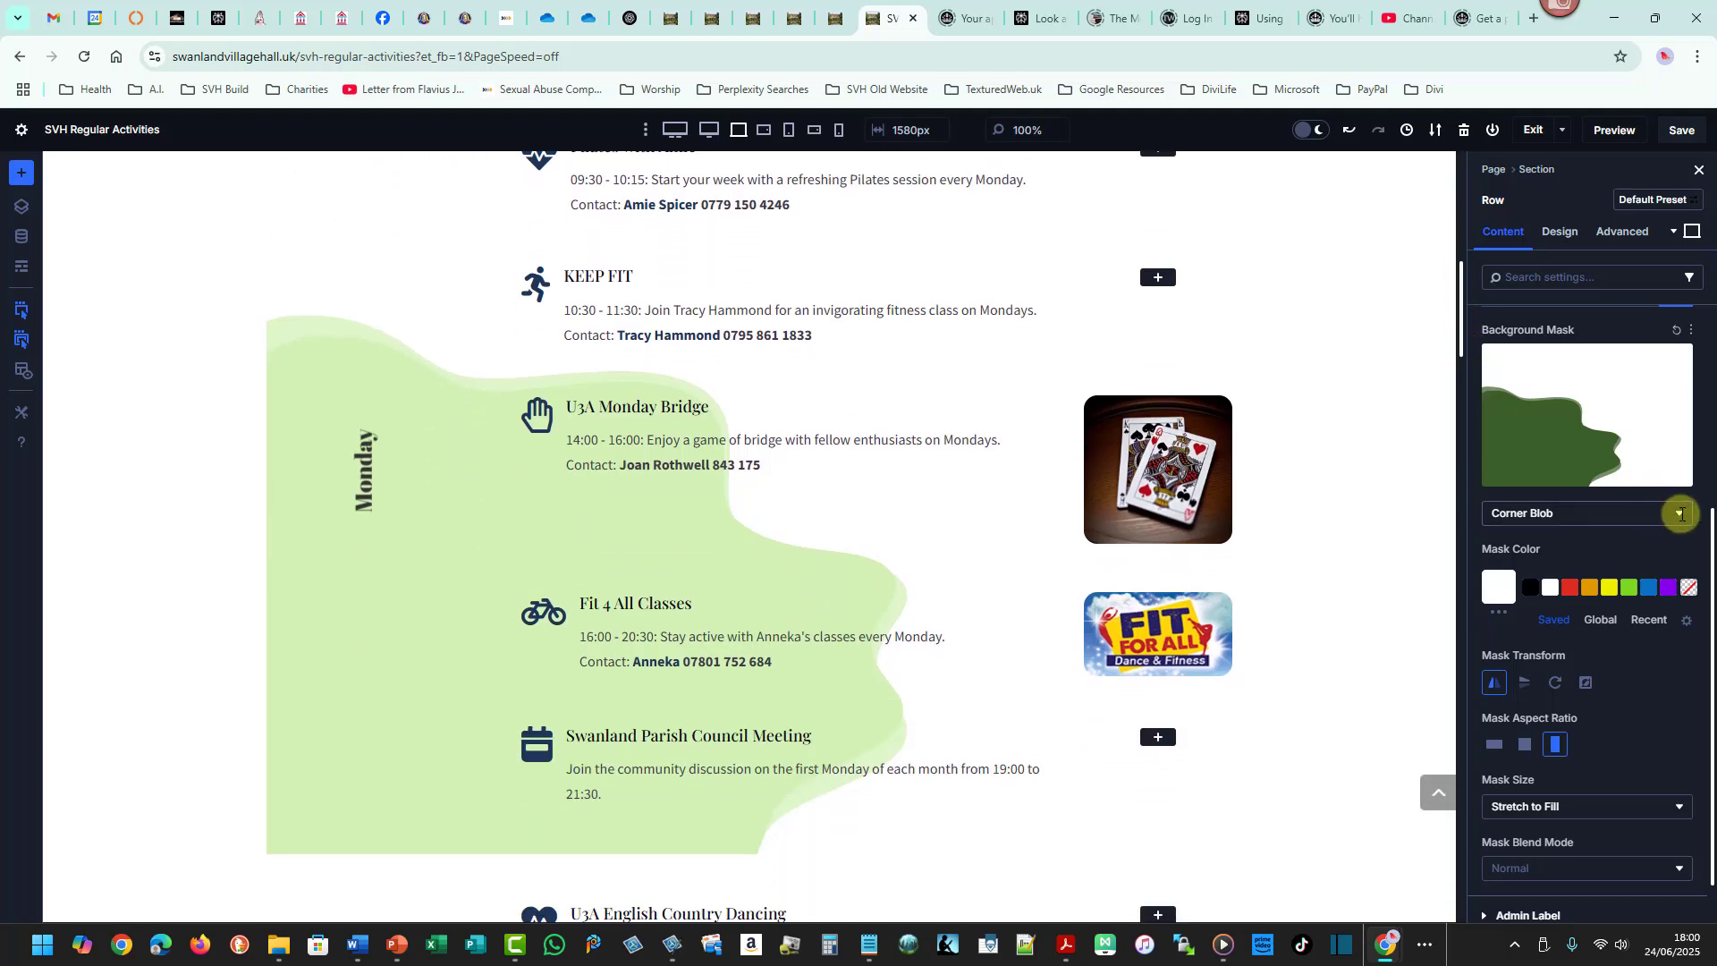
{"action": "left_click", "coordinate": [1681, 514]}
{"action": "left_click", "coordinate": [1537, 530]}
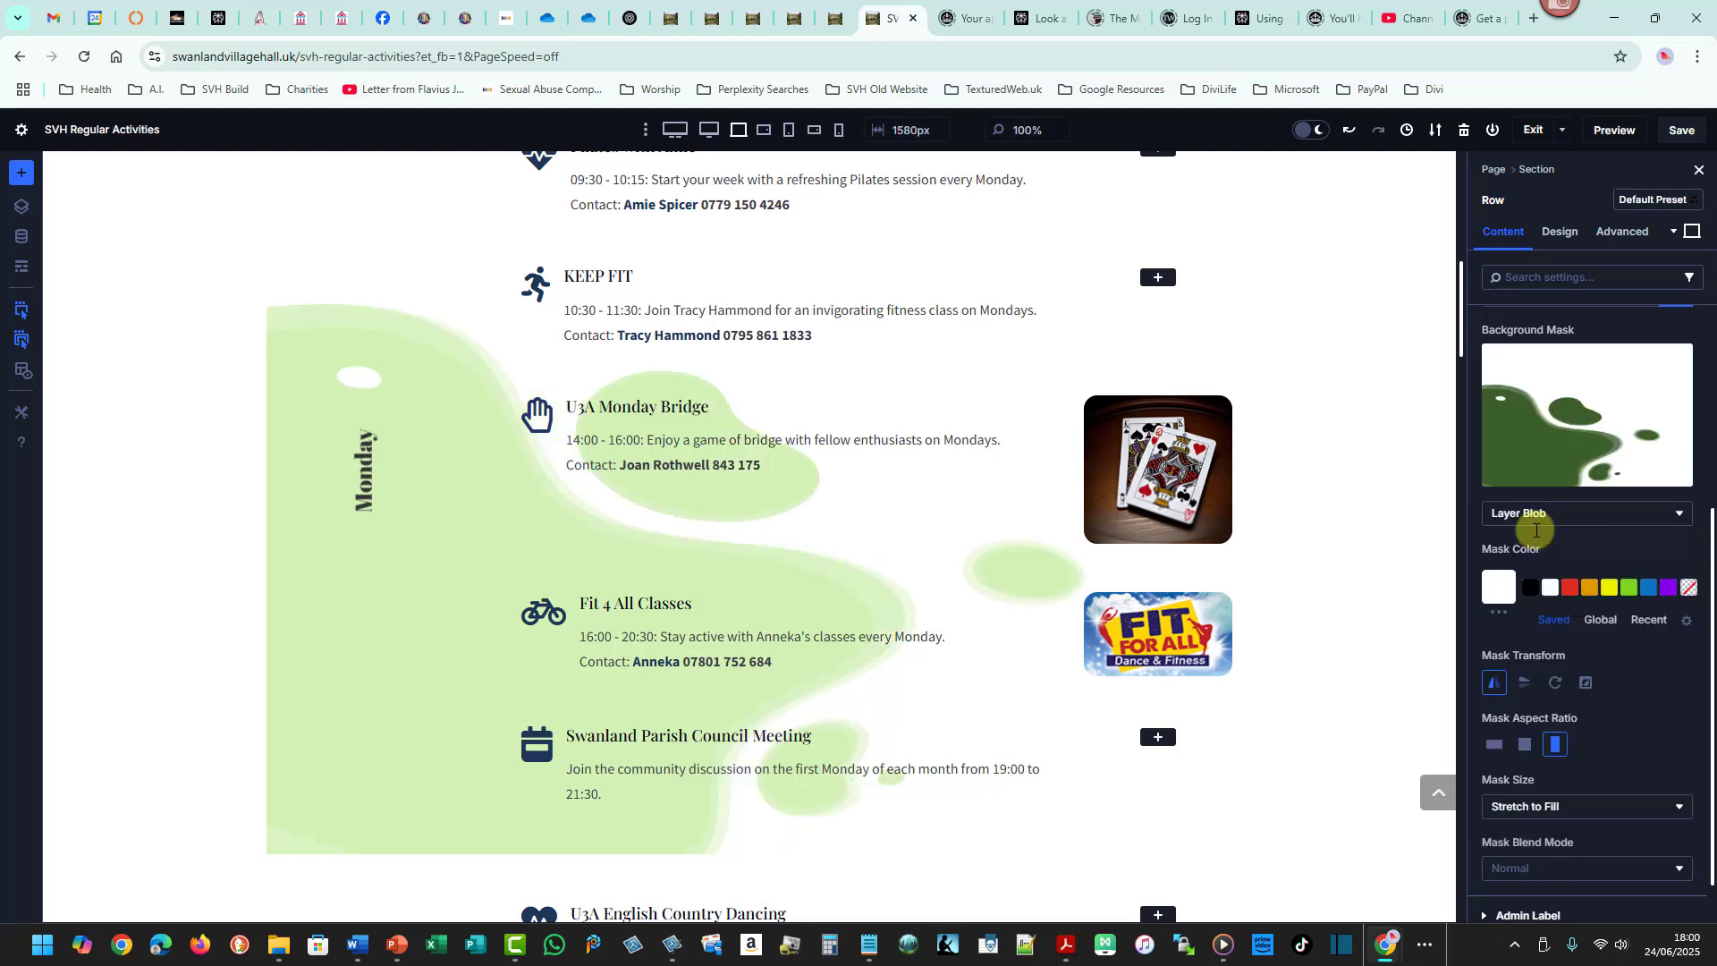
{"action": "left_click", "coordinate": [1676, 511]}
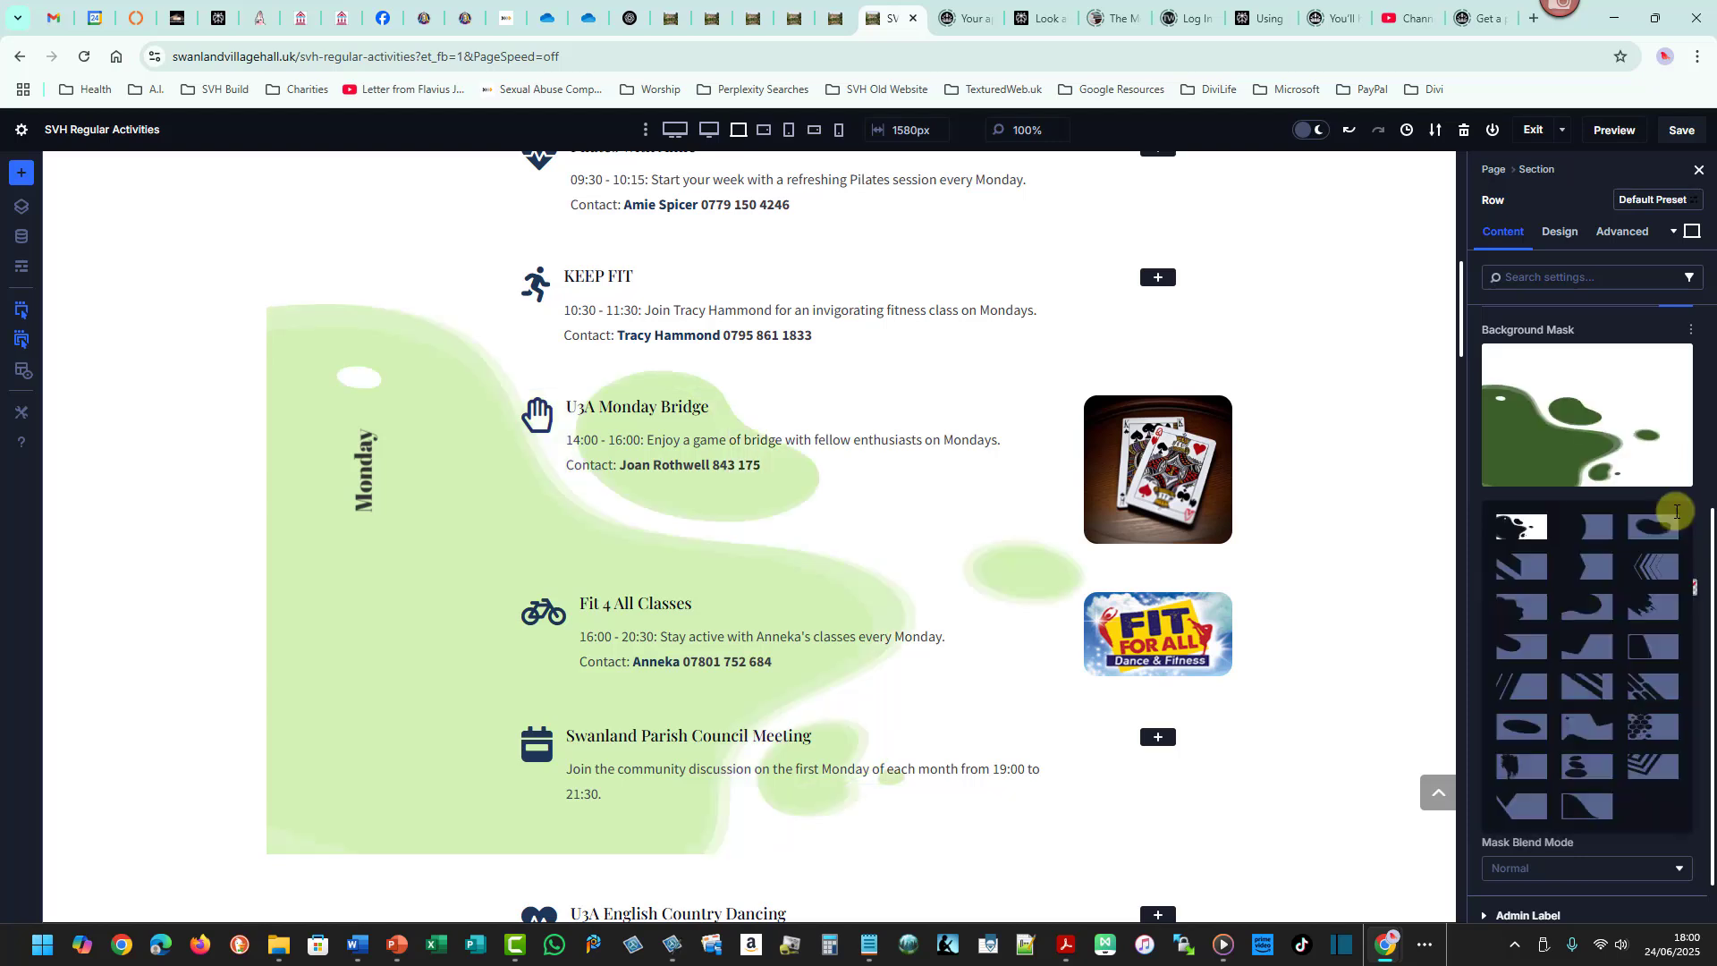
{"action": "left_click", "coordinate": [1582, 588]}
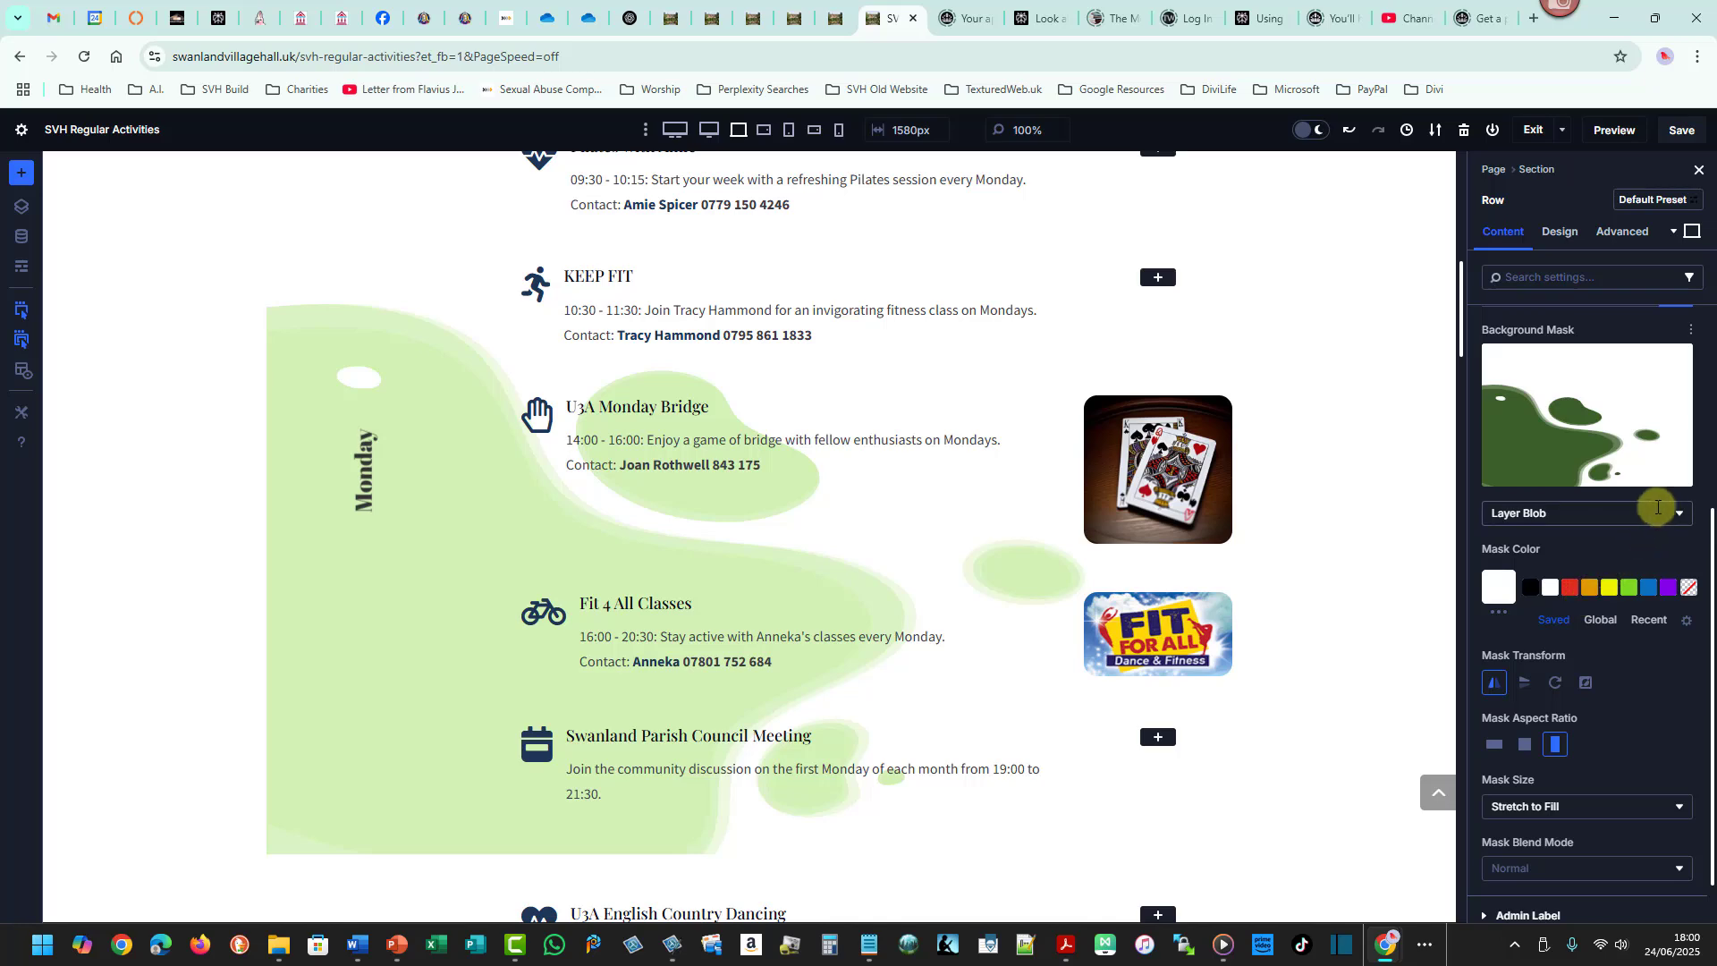
{"action": "left_click", "coordinate": [1677, 510]}
{"action": "left_click", "coordinate": [1604, 610]}
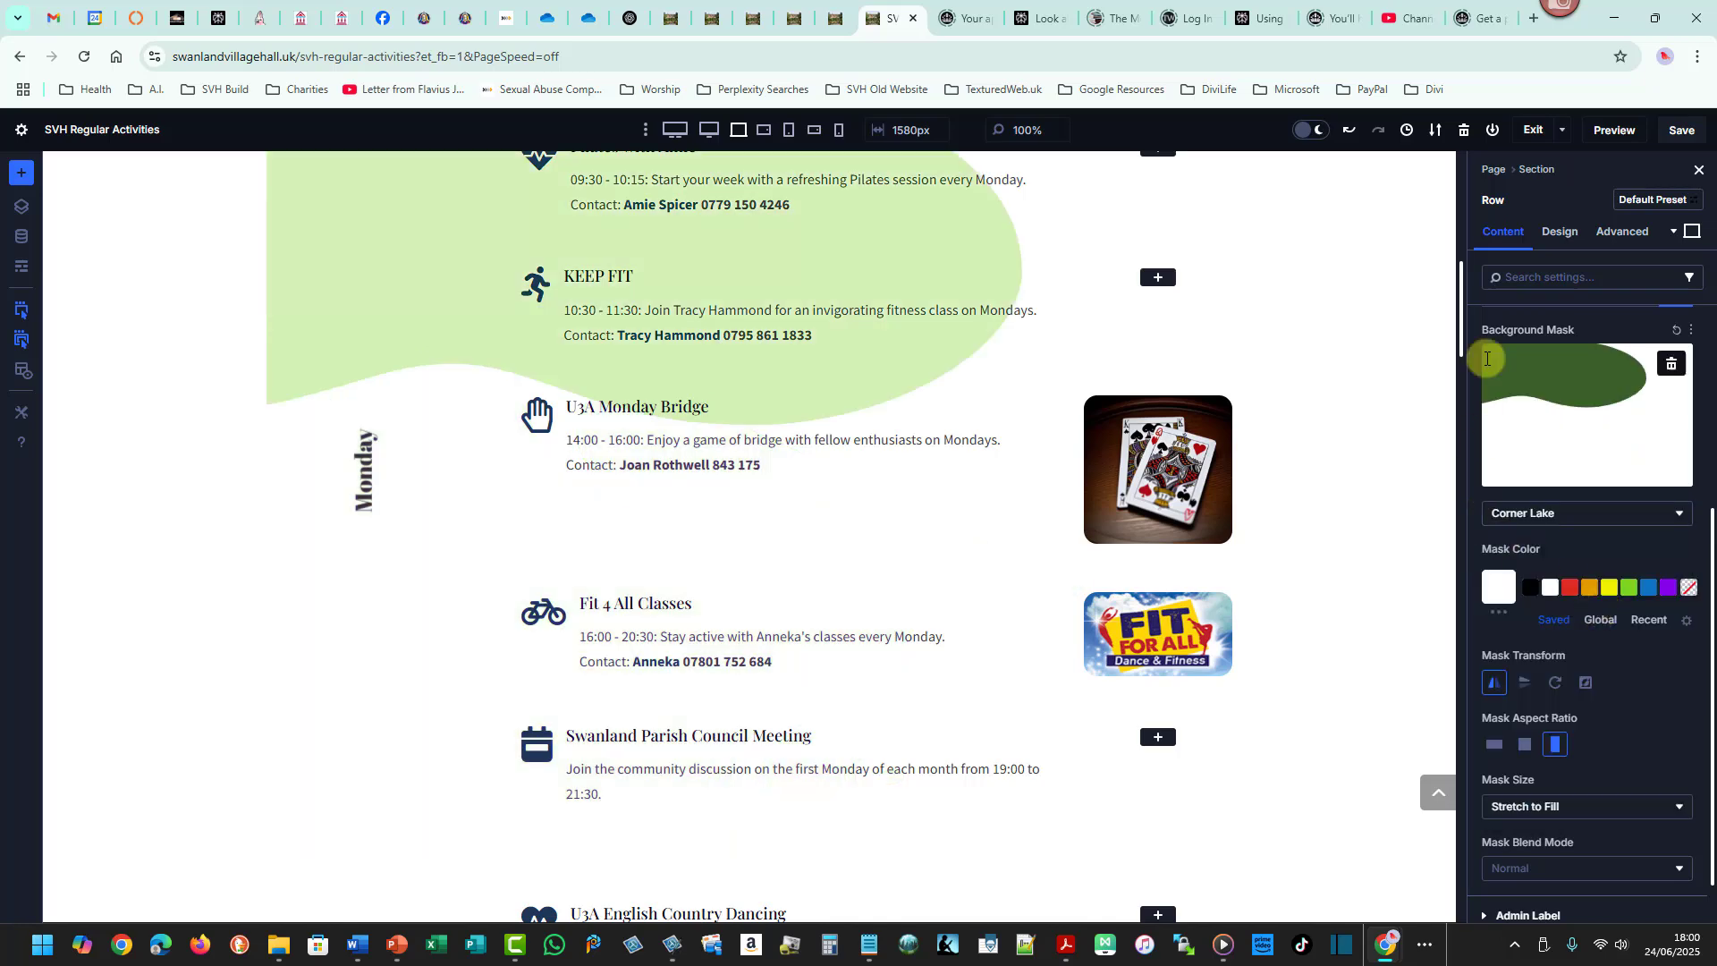
- Try Honeycomb and other shapes for the row background mask, then set it to Caret with horizontal flip turned off
{"action": "mouse_move", "coordinate": [1458, 330]}
{"action": "left_mouse_down"}
{"action": "mouse_move", "coordinate": [1467, 276]}
{"action": "mouse_move", "coordinate": [1472, 346]}
{"action": "mouse_move", "coordinate": [1477, 313]}
{"action": "left_mouse_up"}
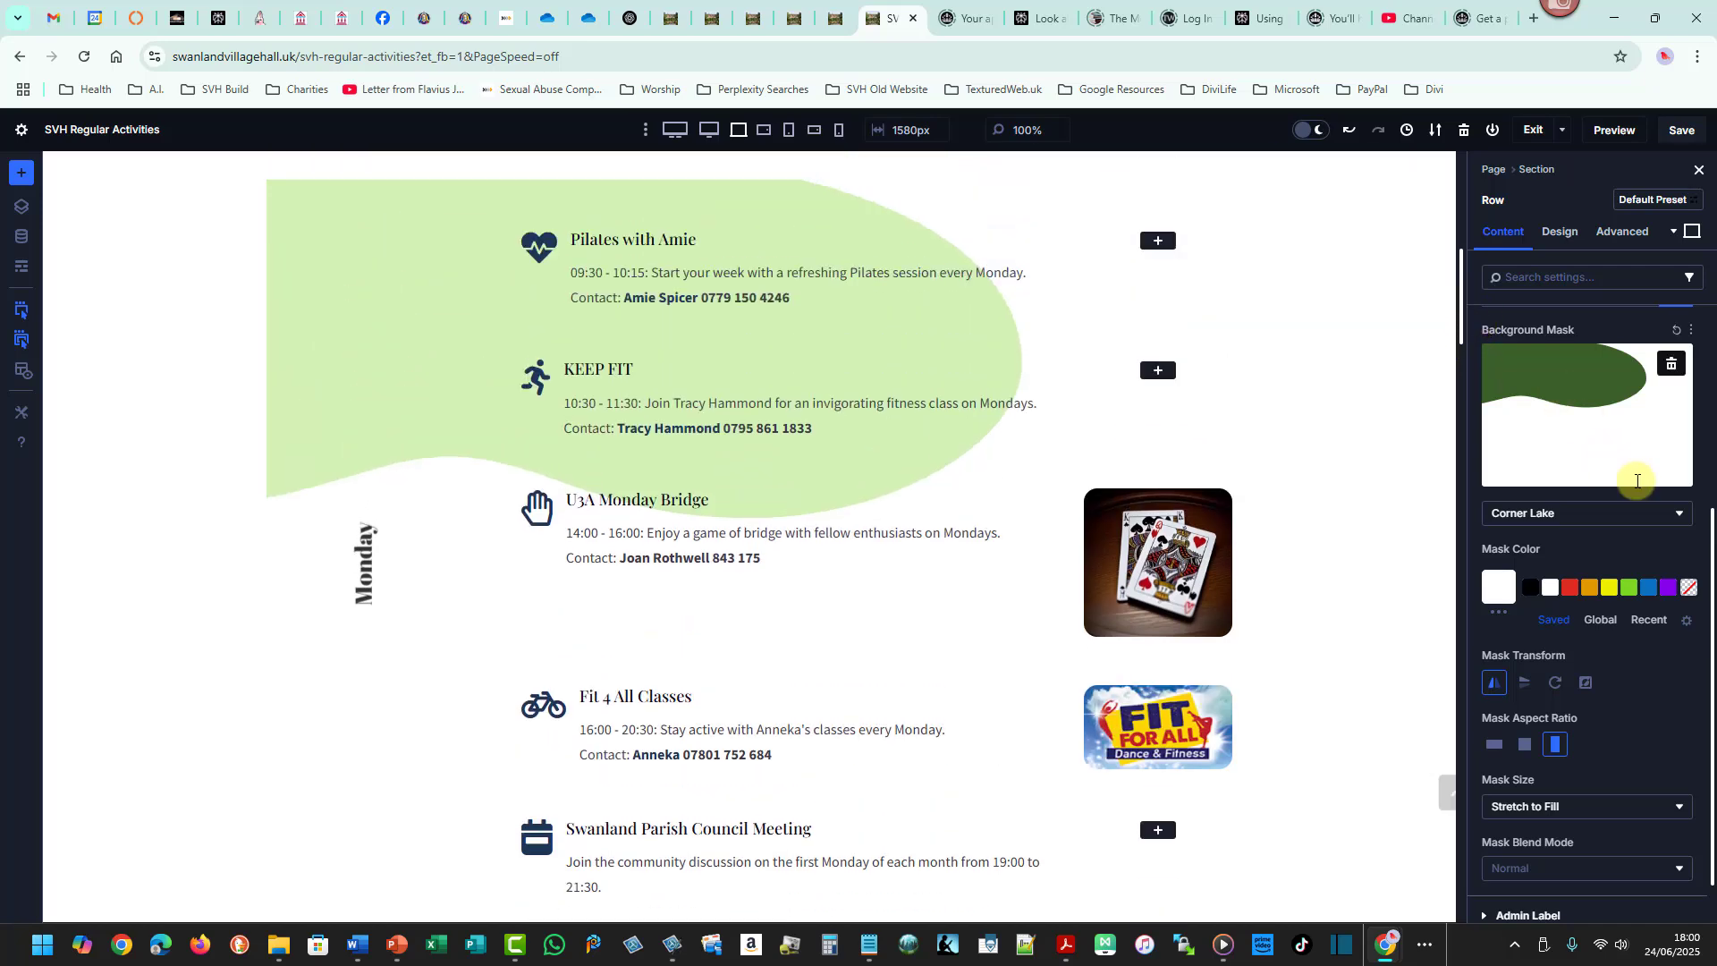
{"action": "left_click", "coordinate": [1682, 507]}
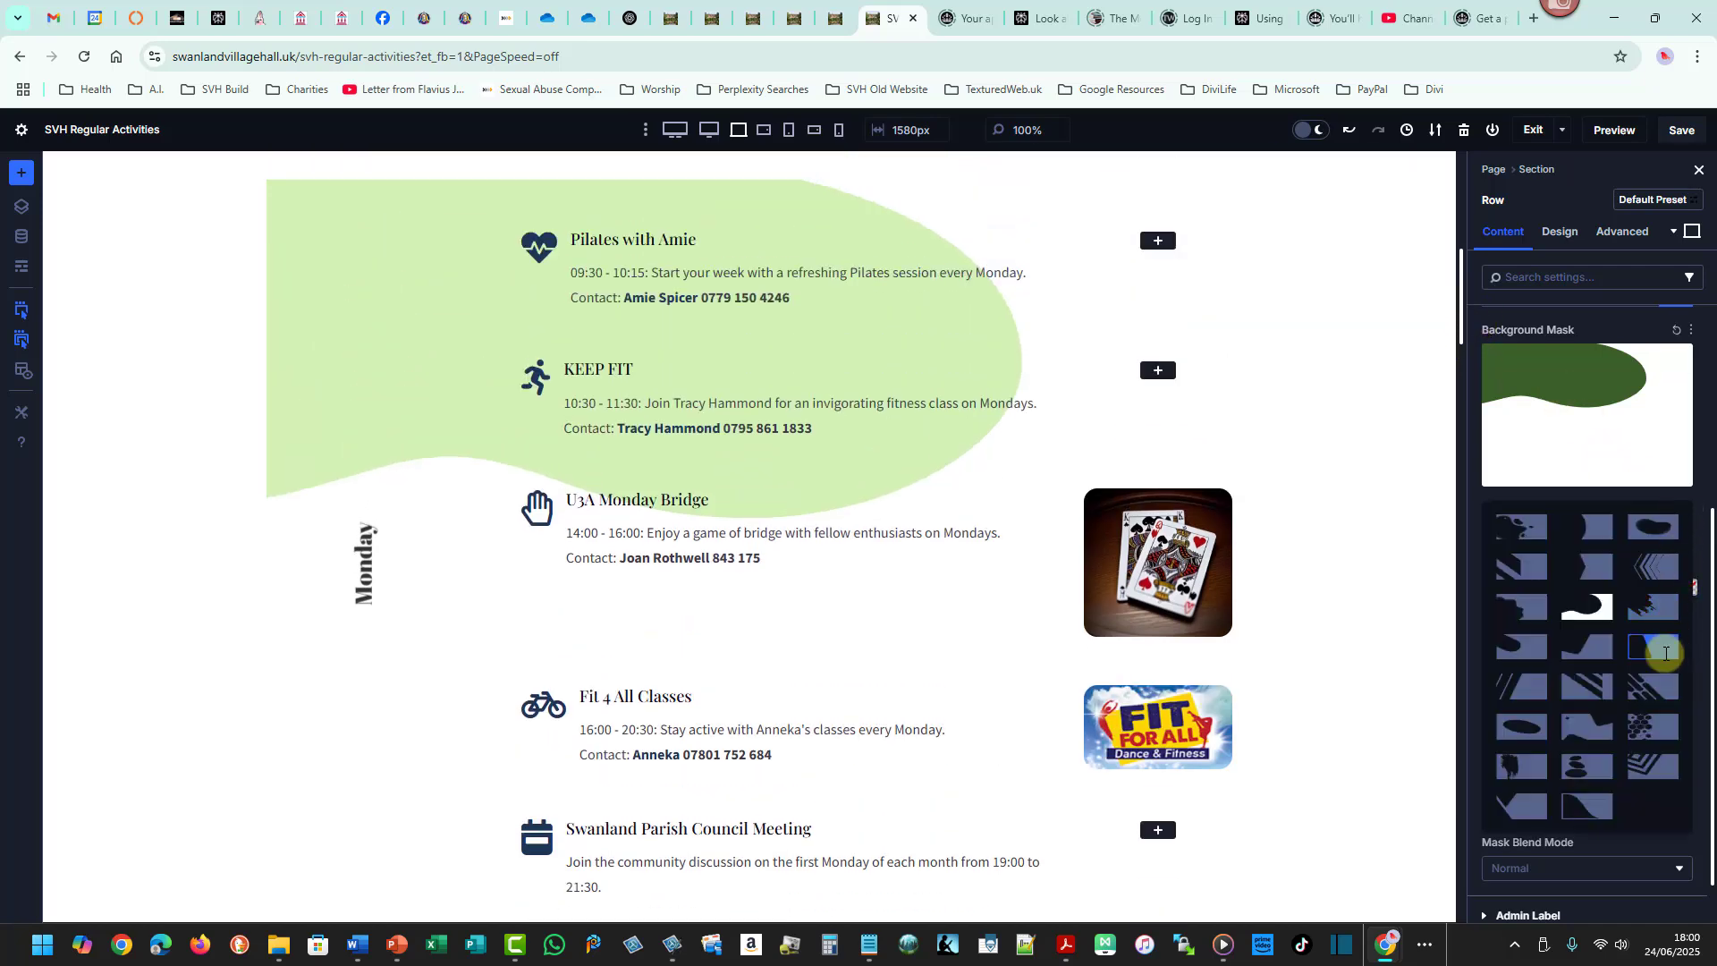
{"action": "left_click", "coordinate": [1654, 726]}
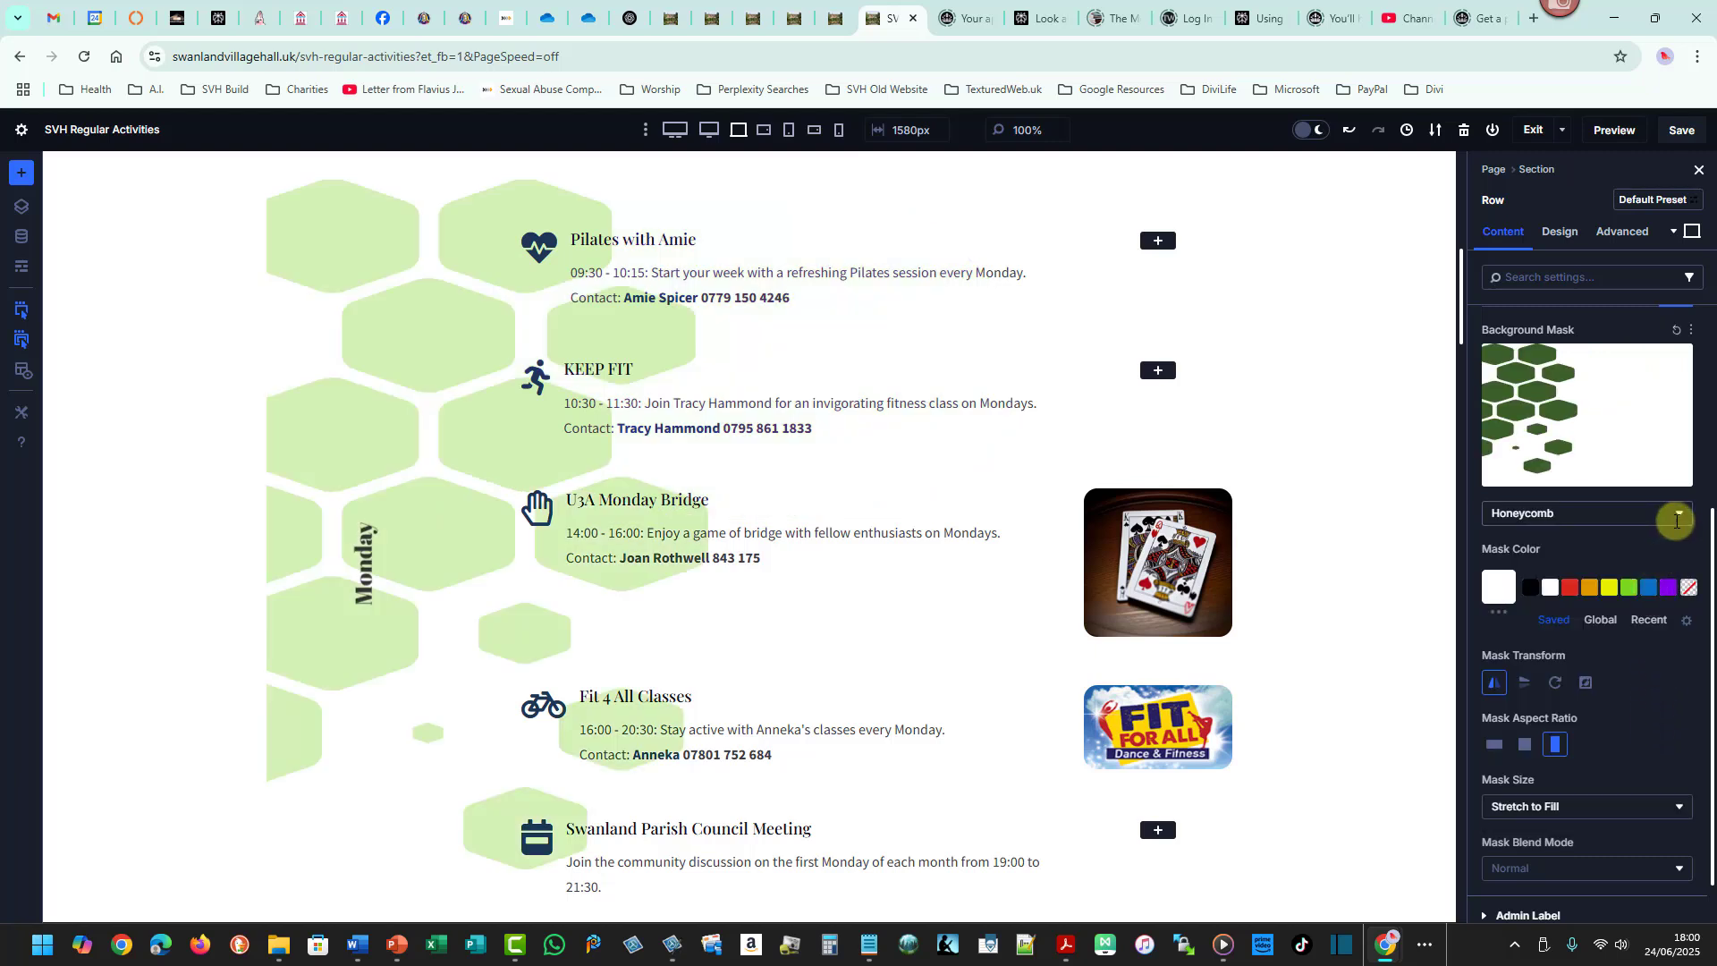
{"action": "left_click", "coordinate": [1678, 514]}
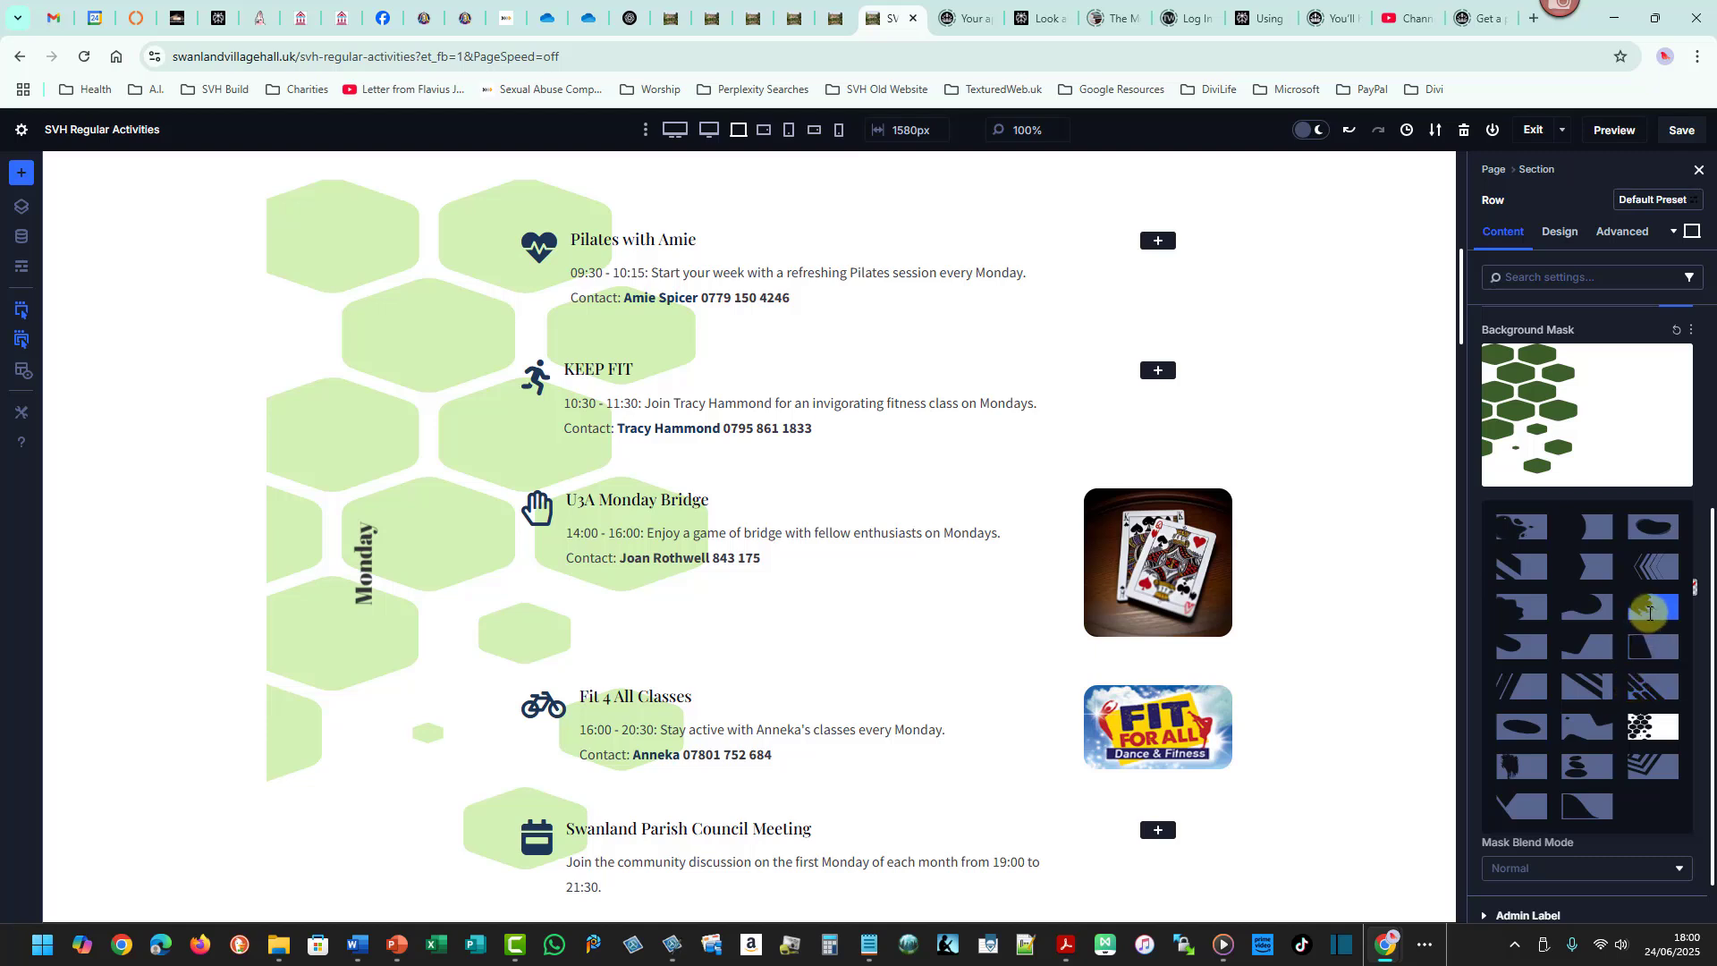
{"action": "left_click", "coordinate": [1650, 611]}
{"action": "left_click", "coordinate": [1680, 514]}
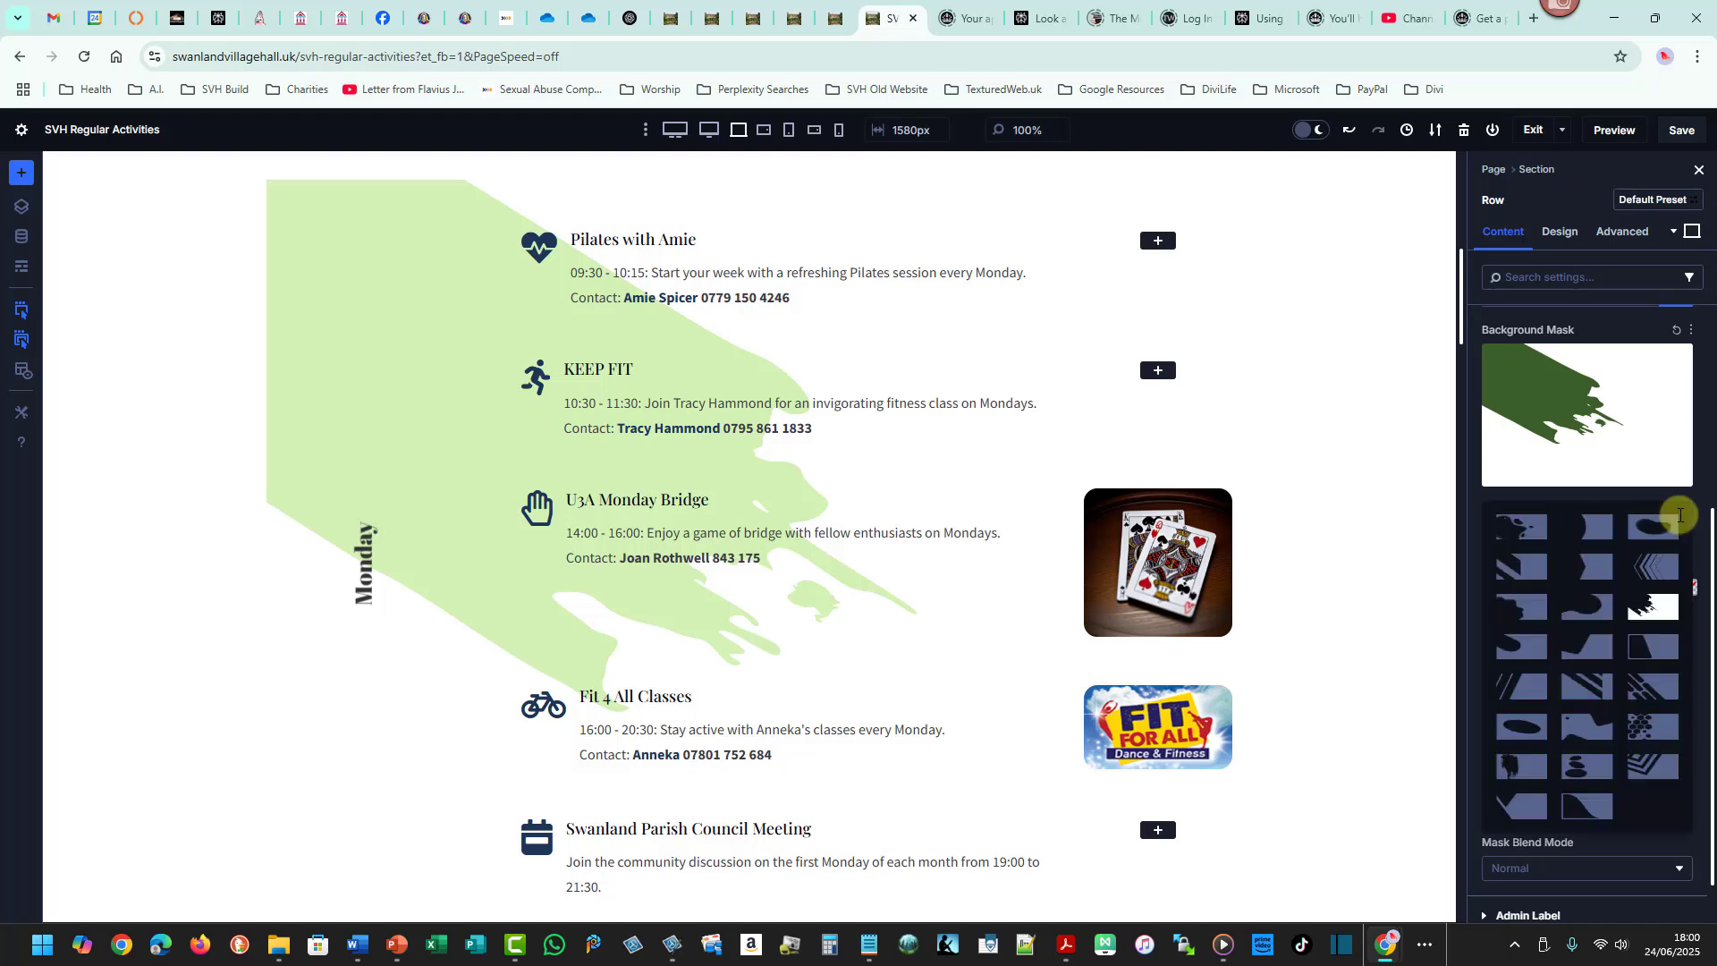
{"action": "left_click", "coordinate": [1592, 567]}
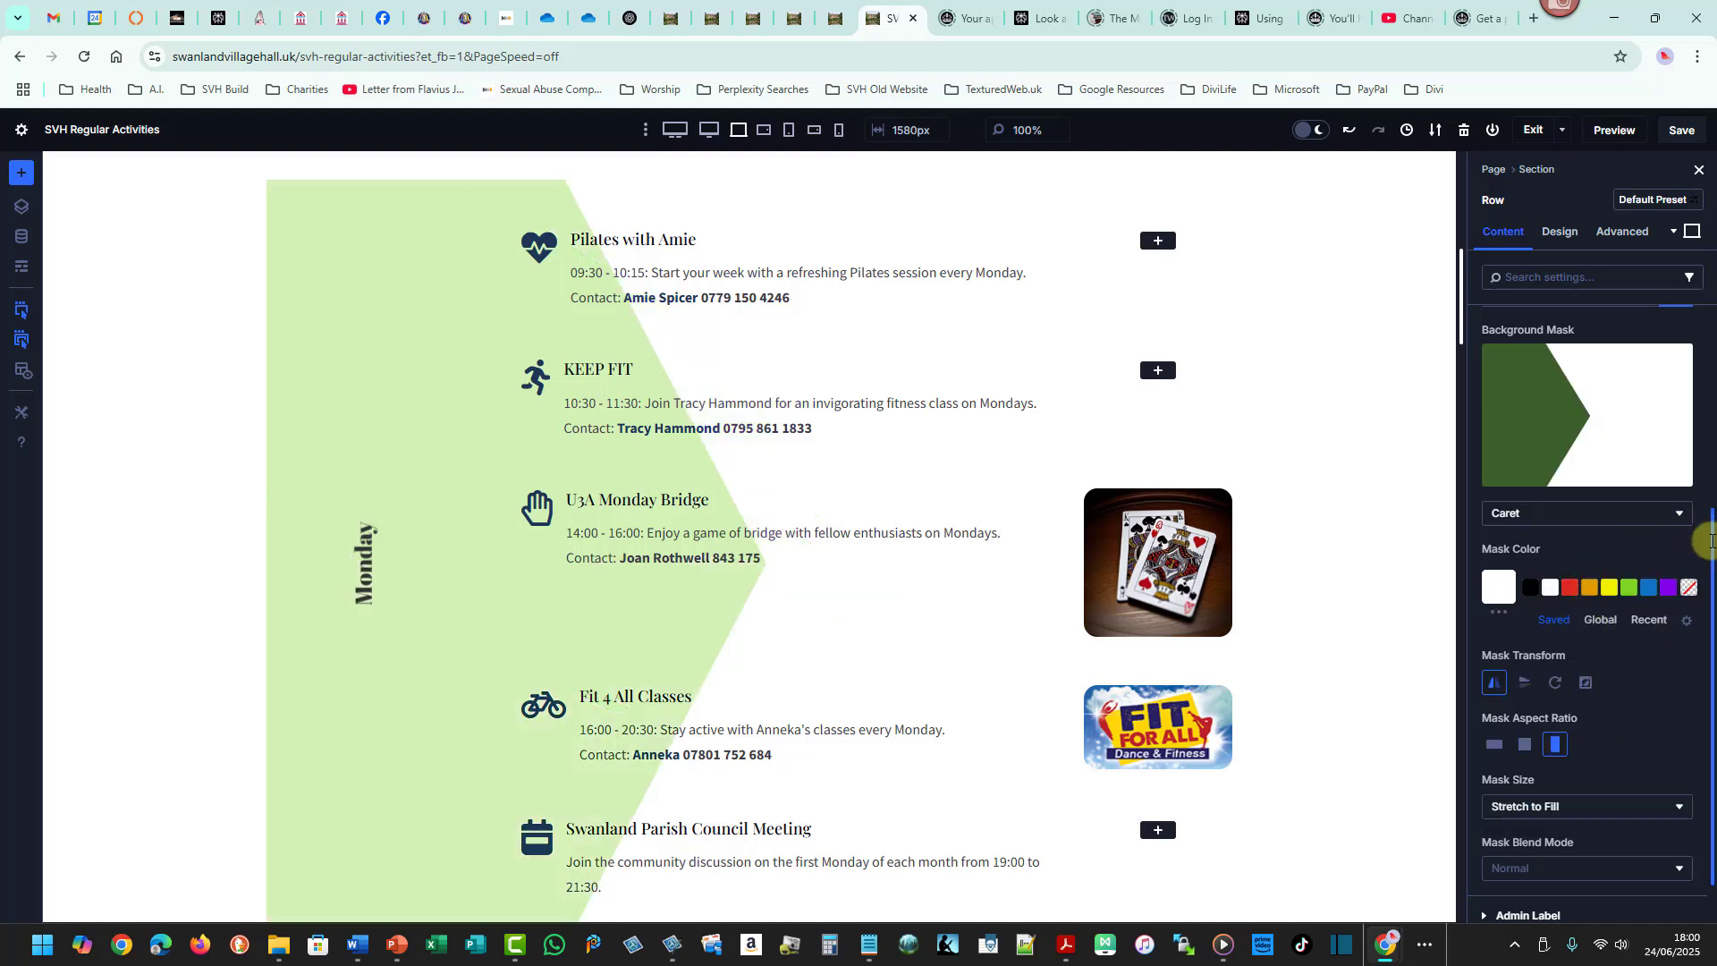
{"action": "left_click", "coordinate": [1494, 683]}
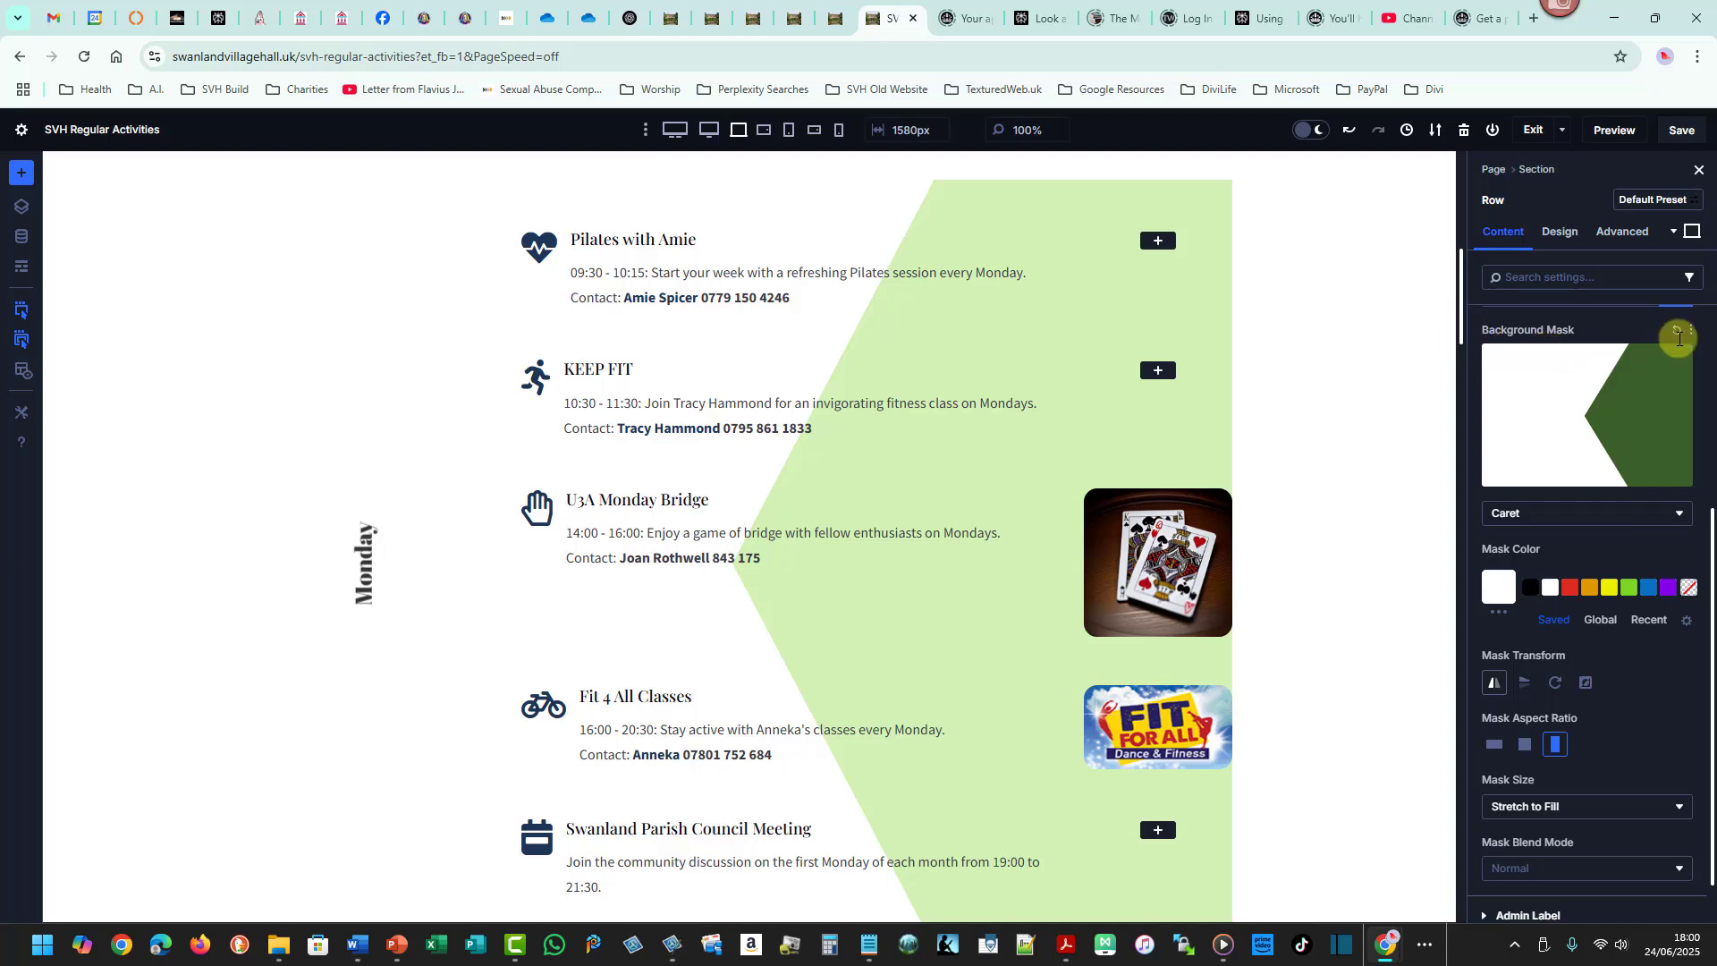
- Copy the Monday row's attributes
{"action": "scroll", "coordinate": [1709, 696], "scroll_direction": "down", "scroll_amount": 1}
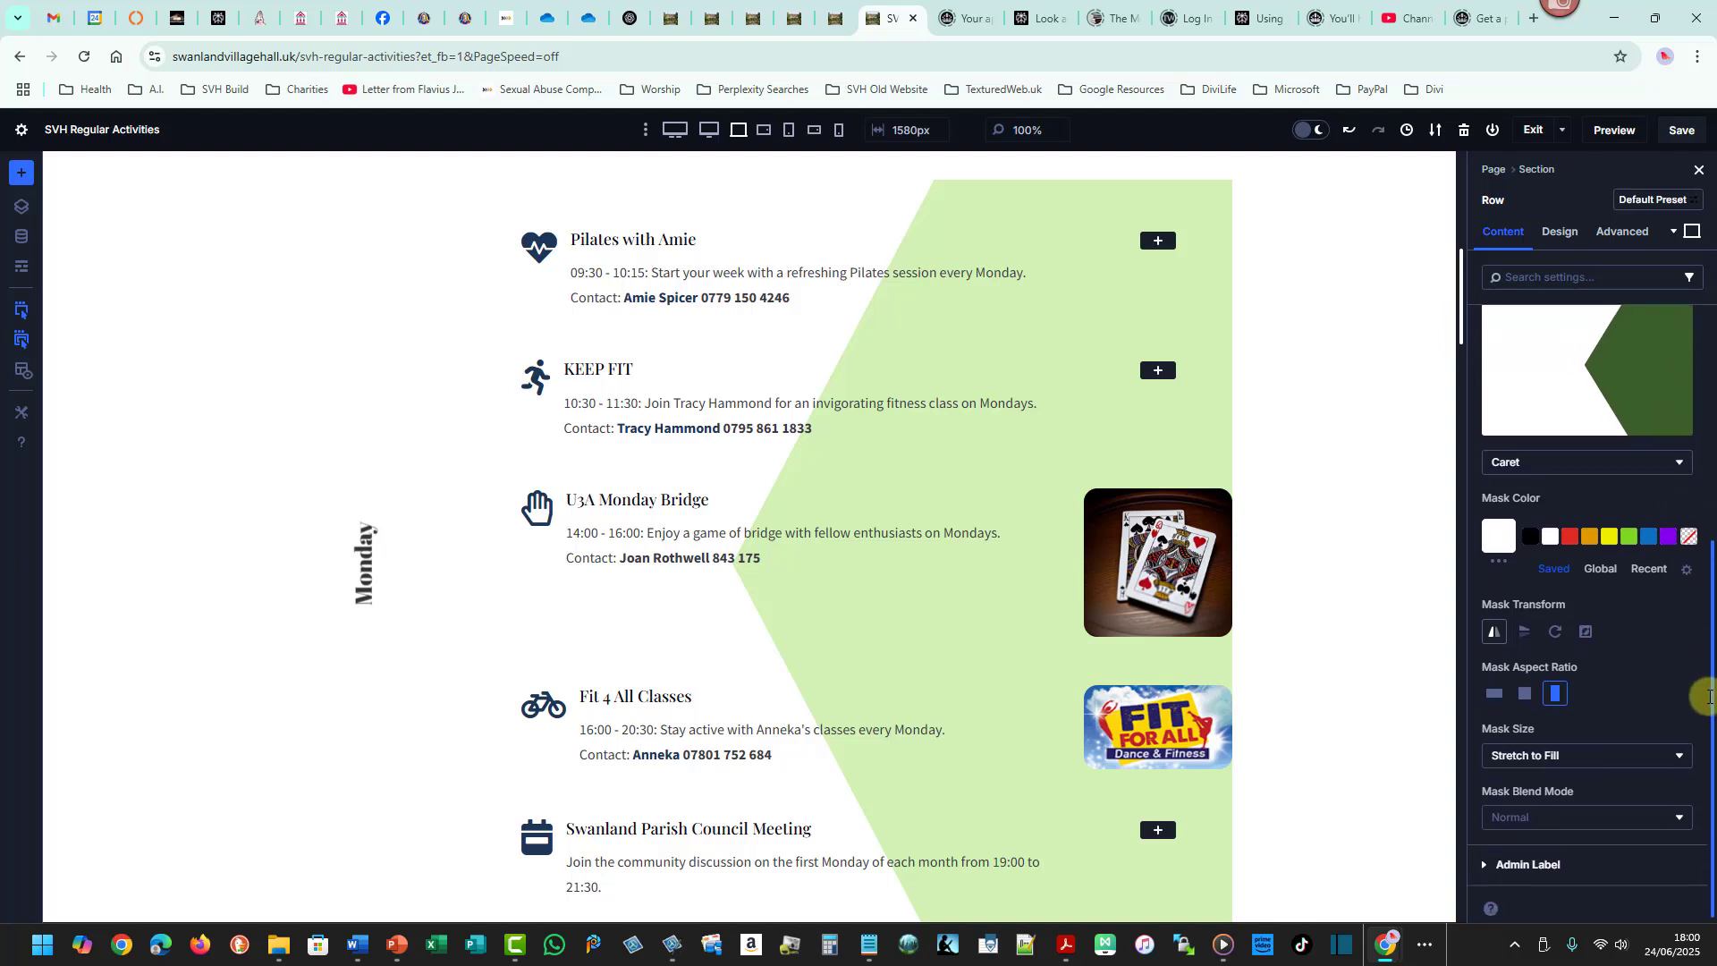
{"action": "left_click_drag", "start_coordinate": [1710, 614], "coordinate": [1710, 559]}
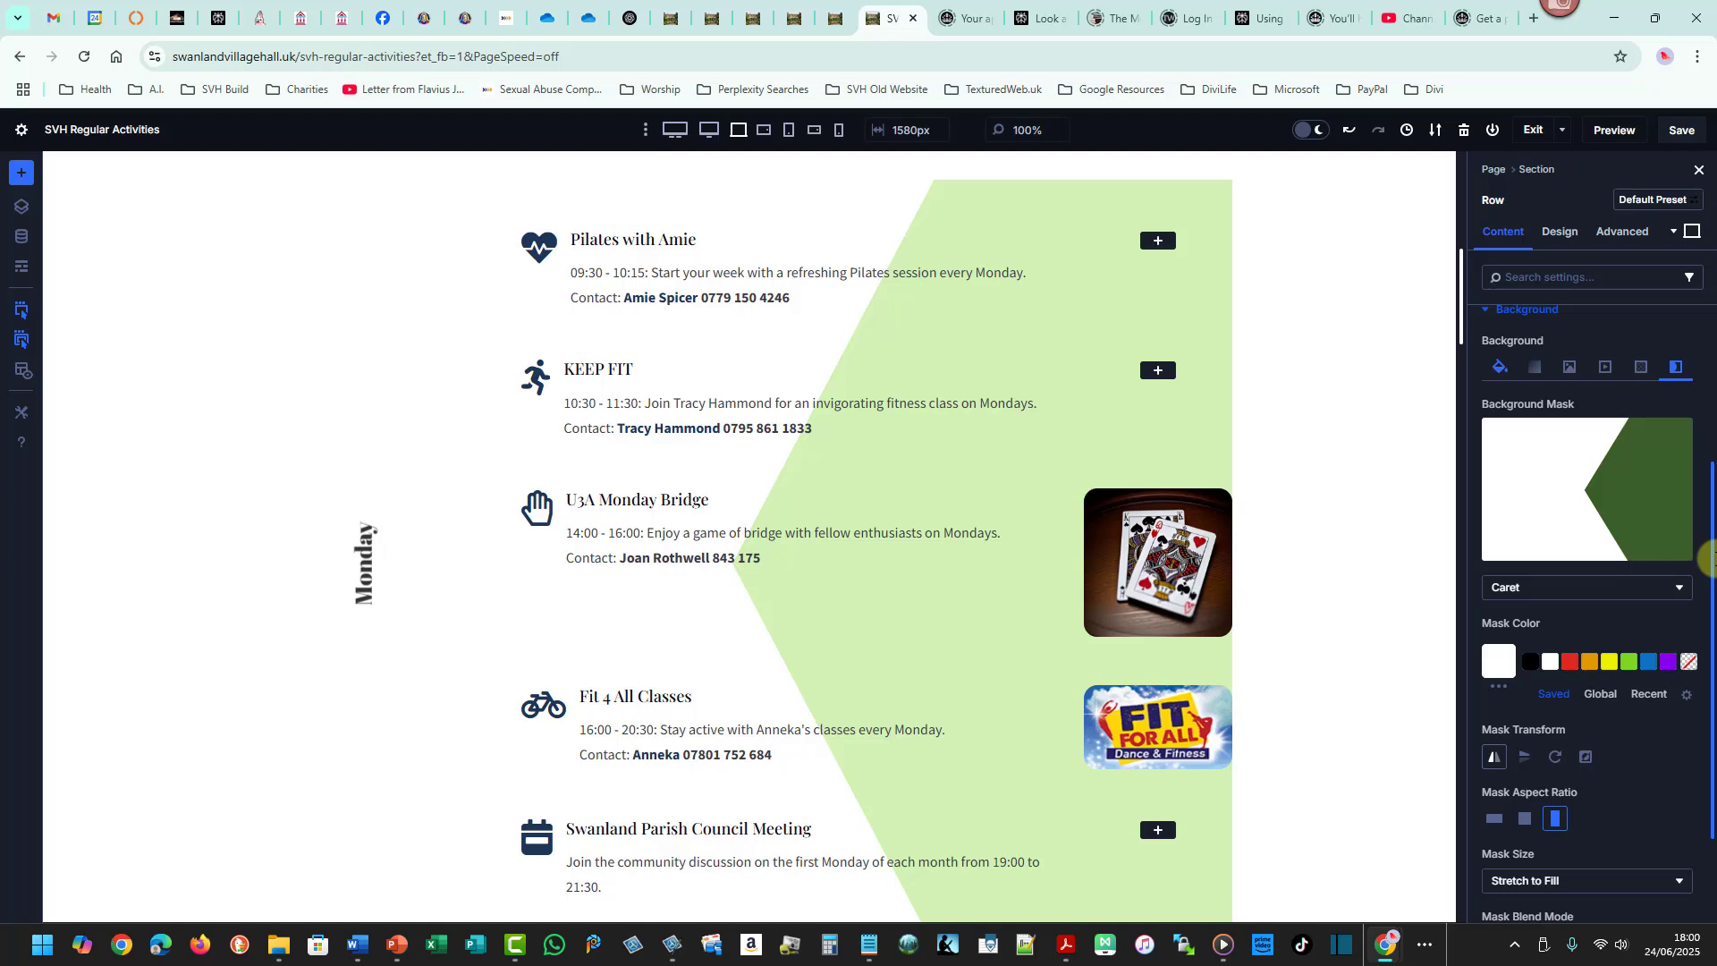
{"action": "left_click_drag", "start_coordinate": [1715, 558], "coordinate": [1715, 503]}
{"action": "left_click_drag", "start_coordinate": [1460, 312], "coordinate": [1466, 288]}
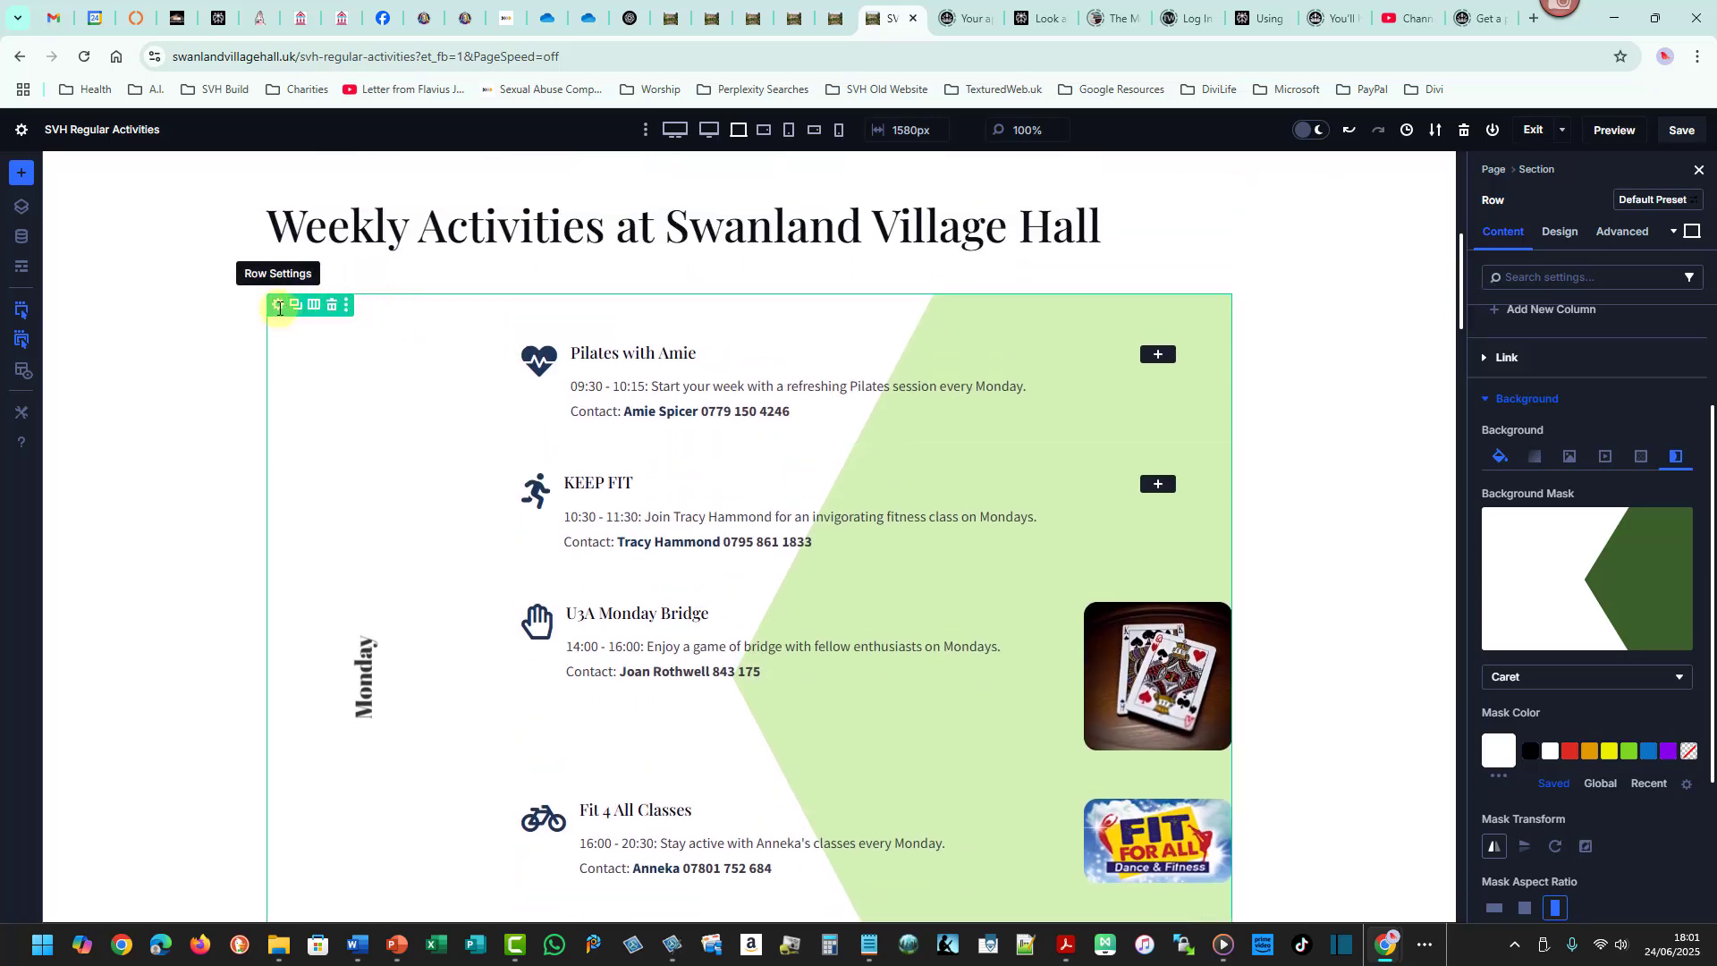
{"action": "right_click", "coordinate": [279, 308]}
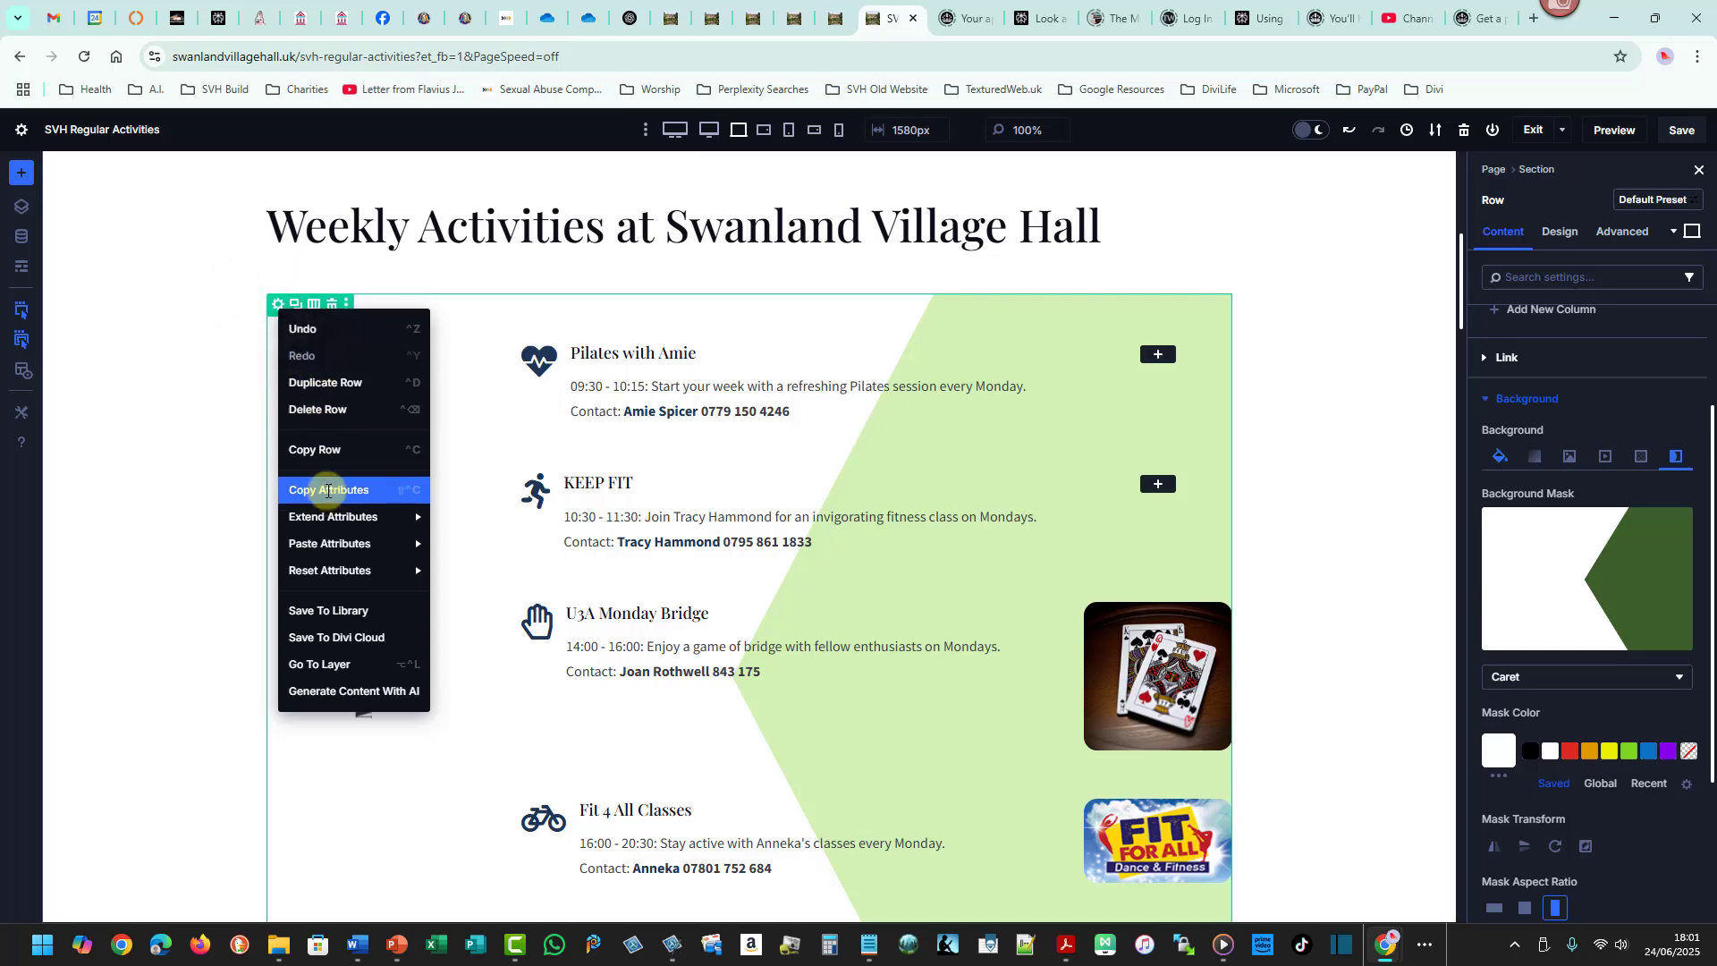
{"action": "left_click", "coordinate": [327, 491]}
- Paste the row design attributes onto the Tuesday row
{"action": "left_click_drag", "start_coordinate": [1472, 338], "coordinate": [1441, 420]}
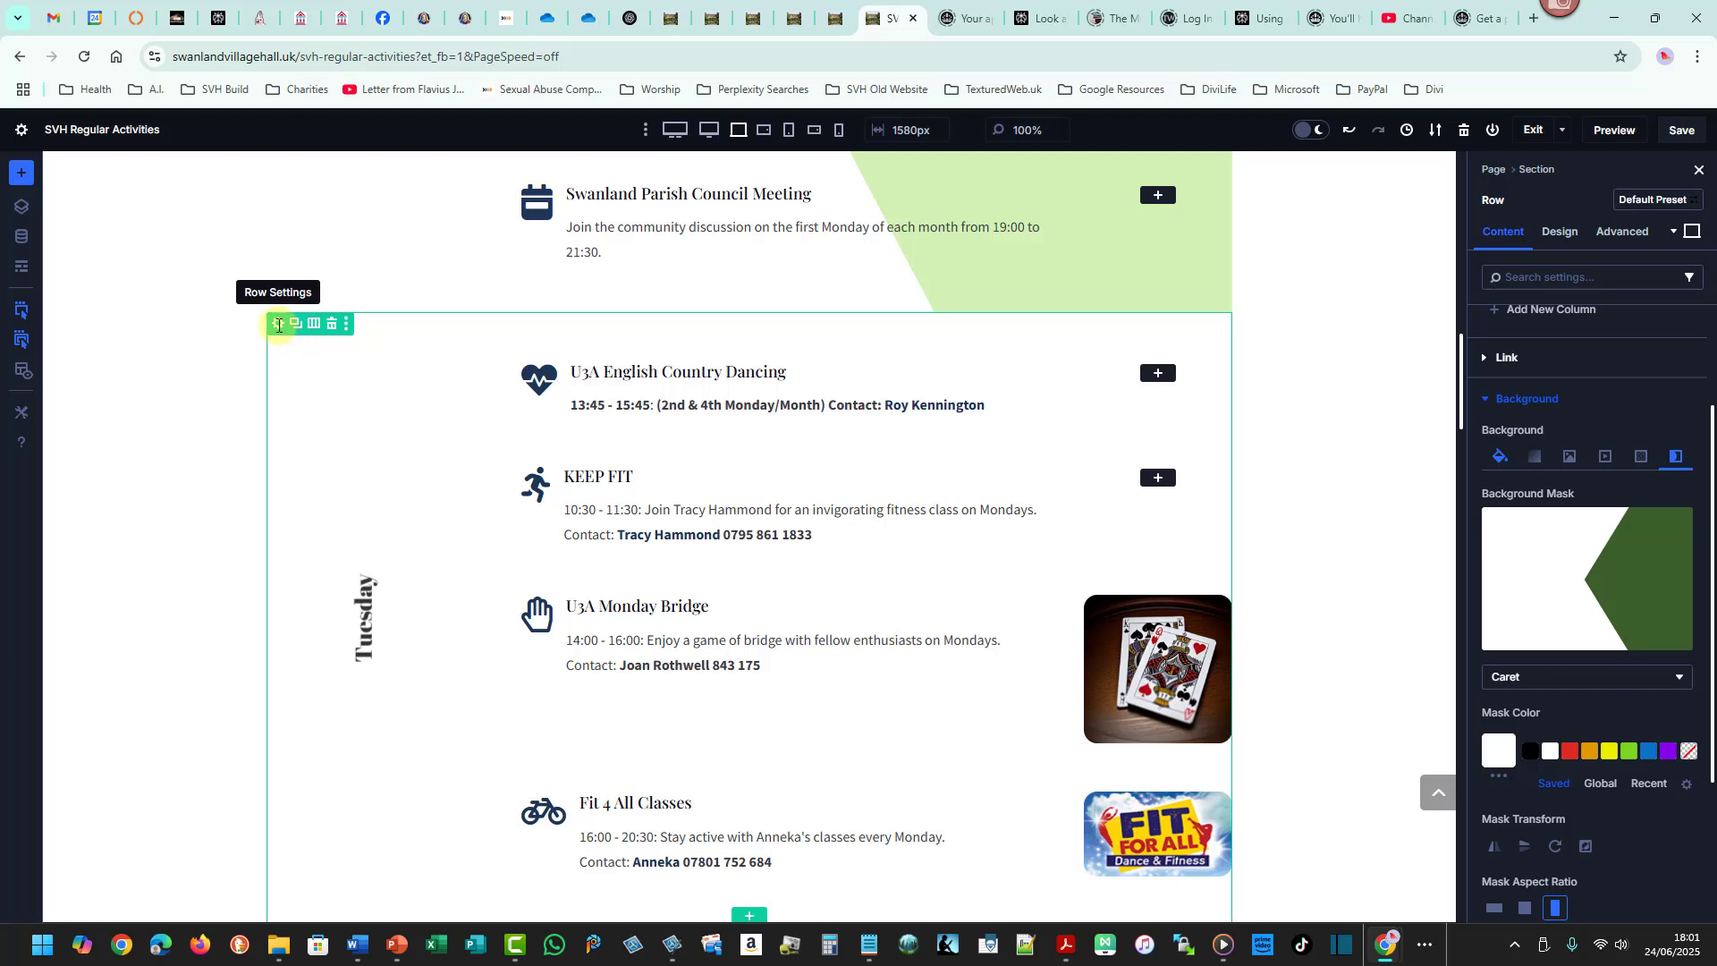
{"action": "right_click", "coordinate": [279, 324]}
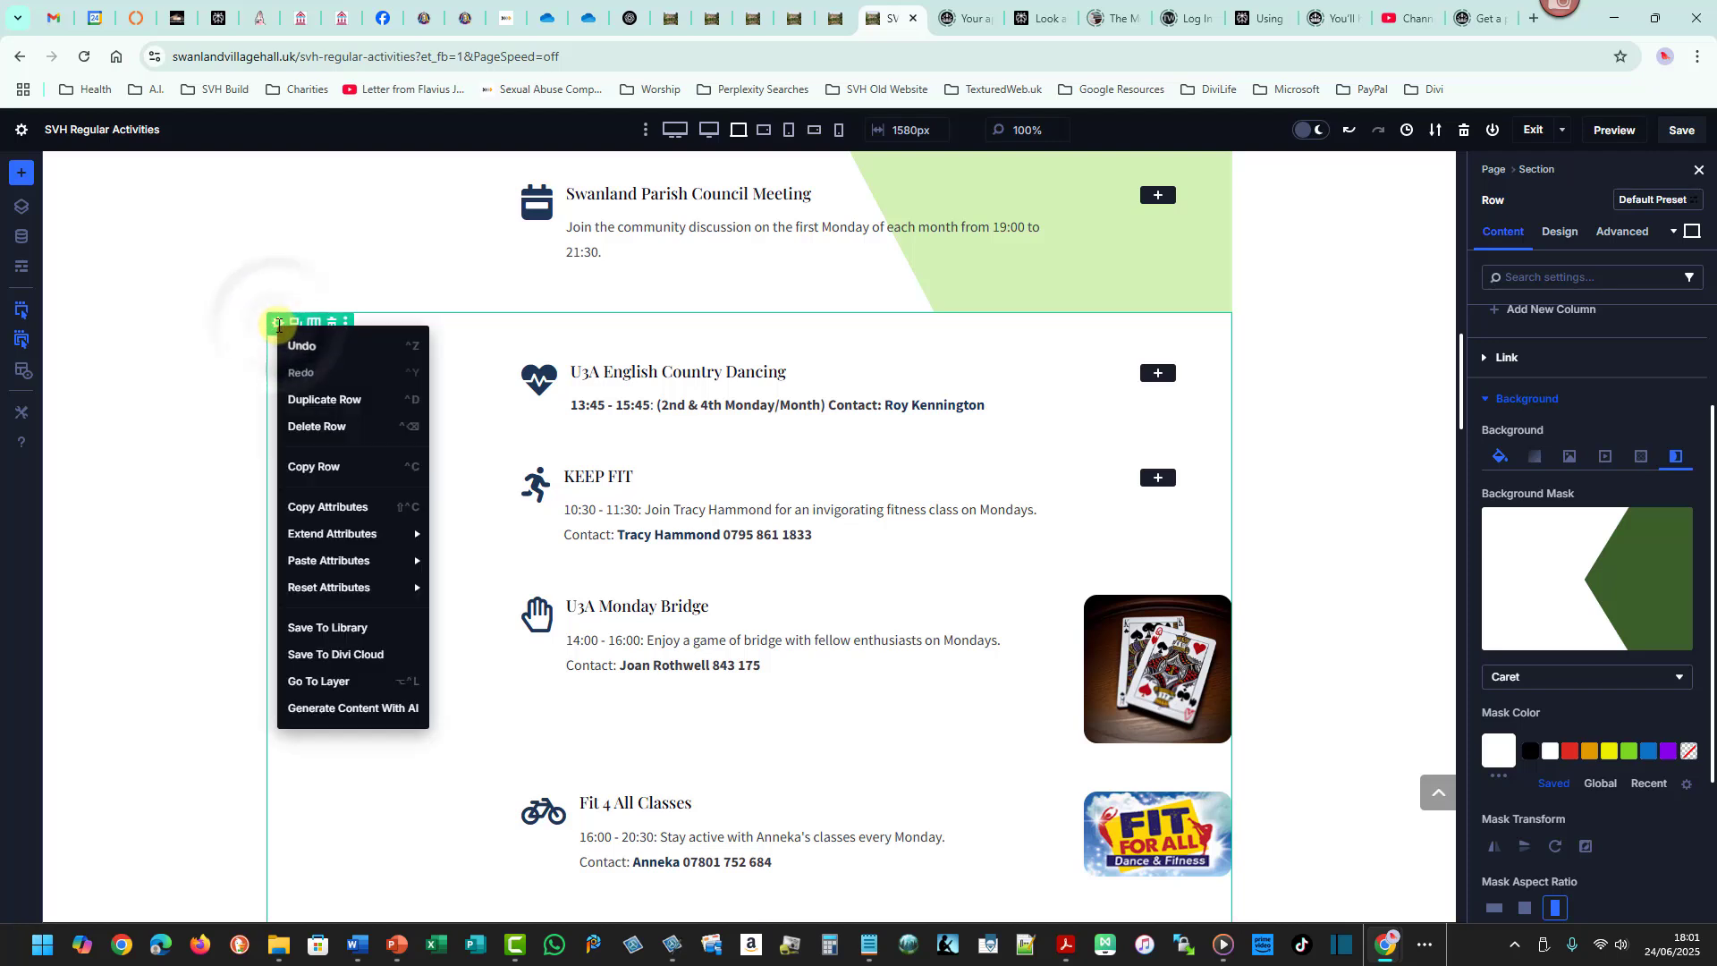
{"action": "mouse_move", "coordinate": [339, 541]}
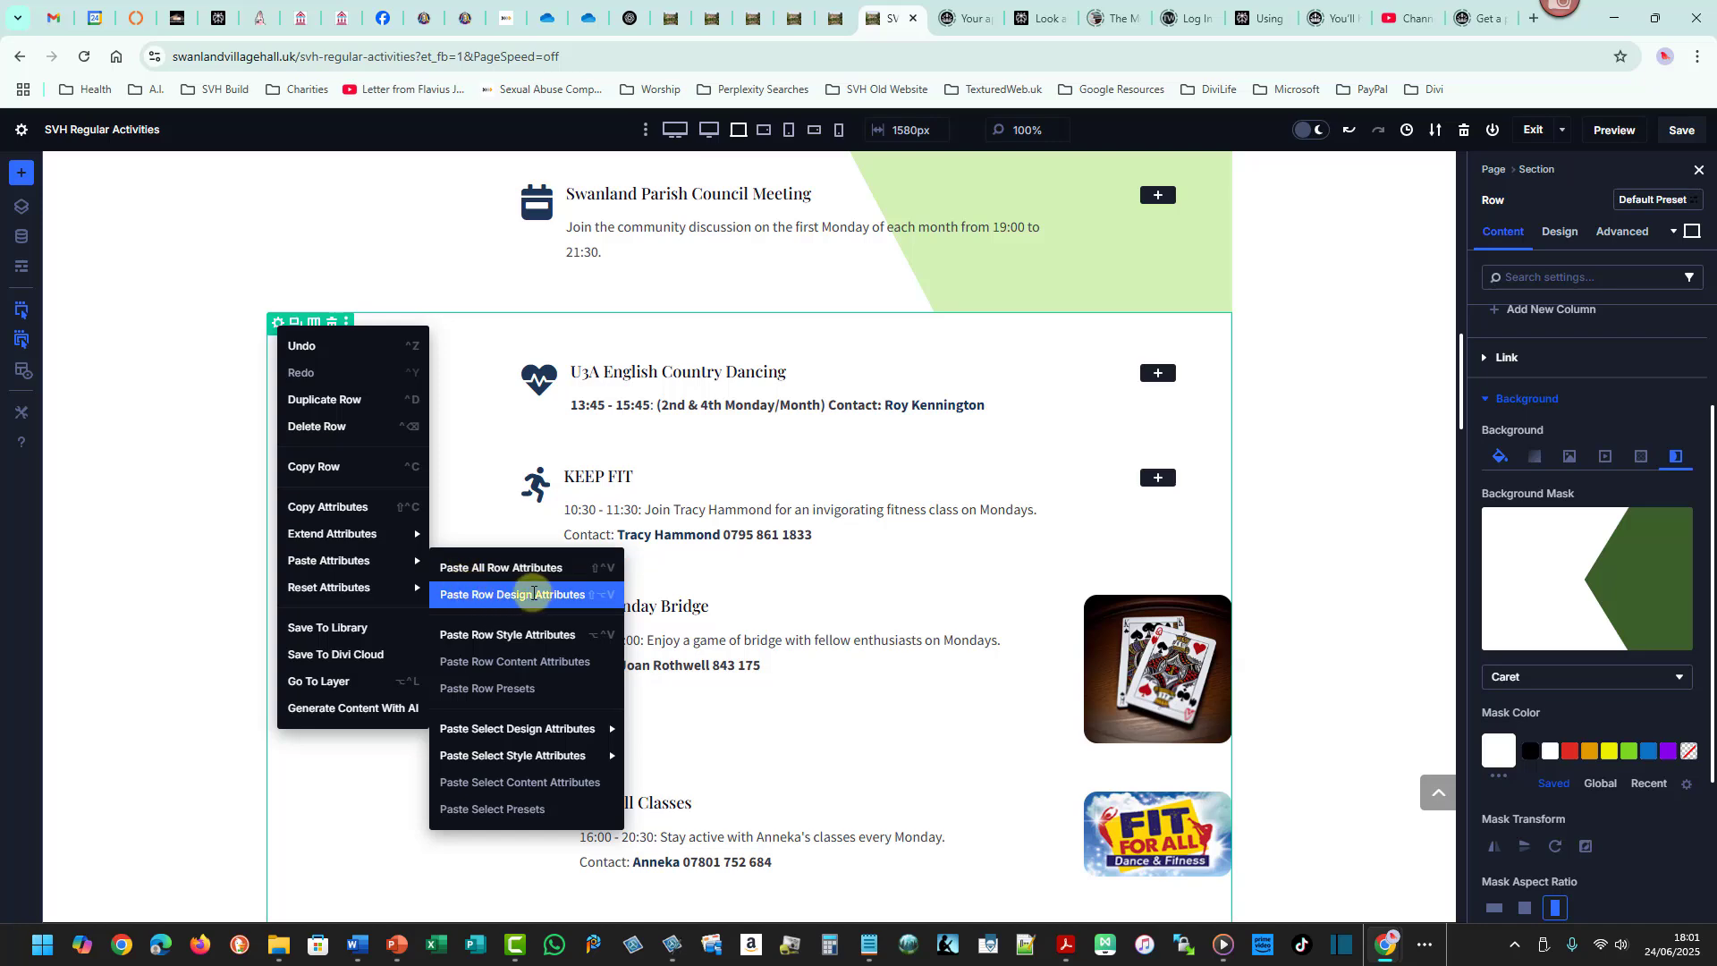
{"action": "left_click", "coordinate": [528, 595]}
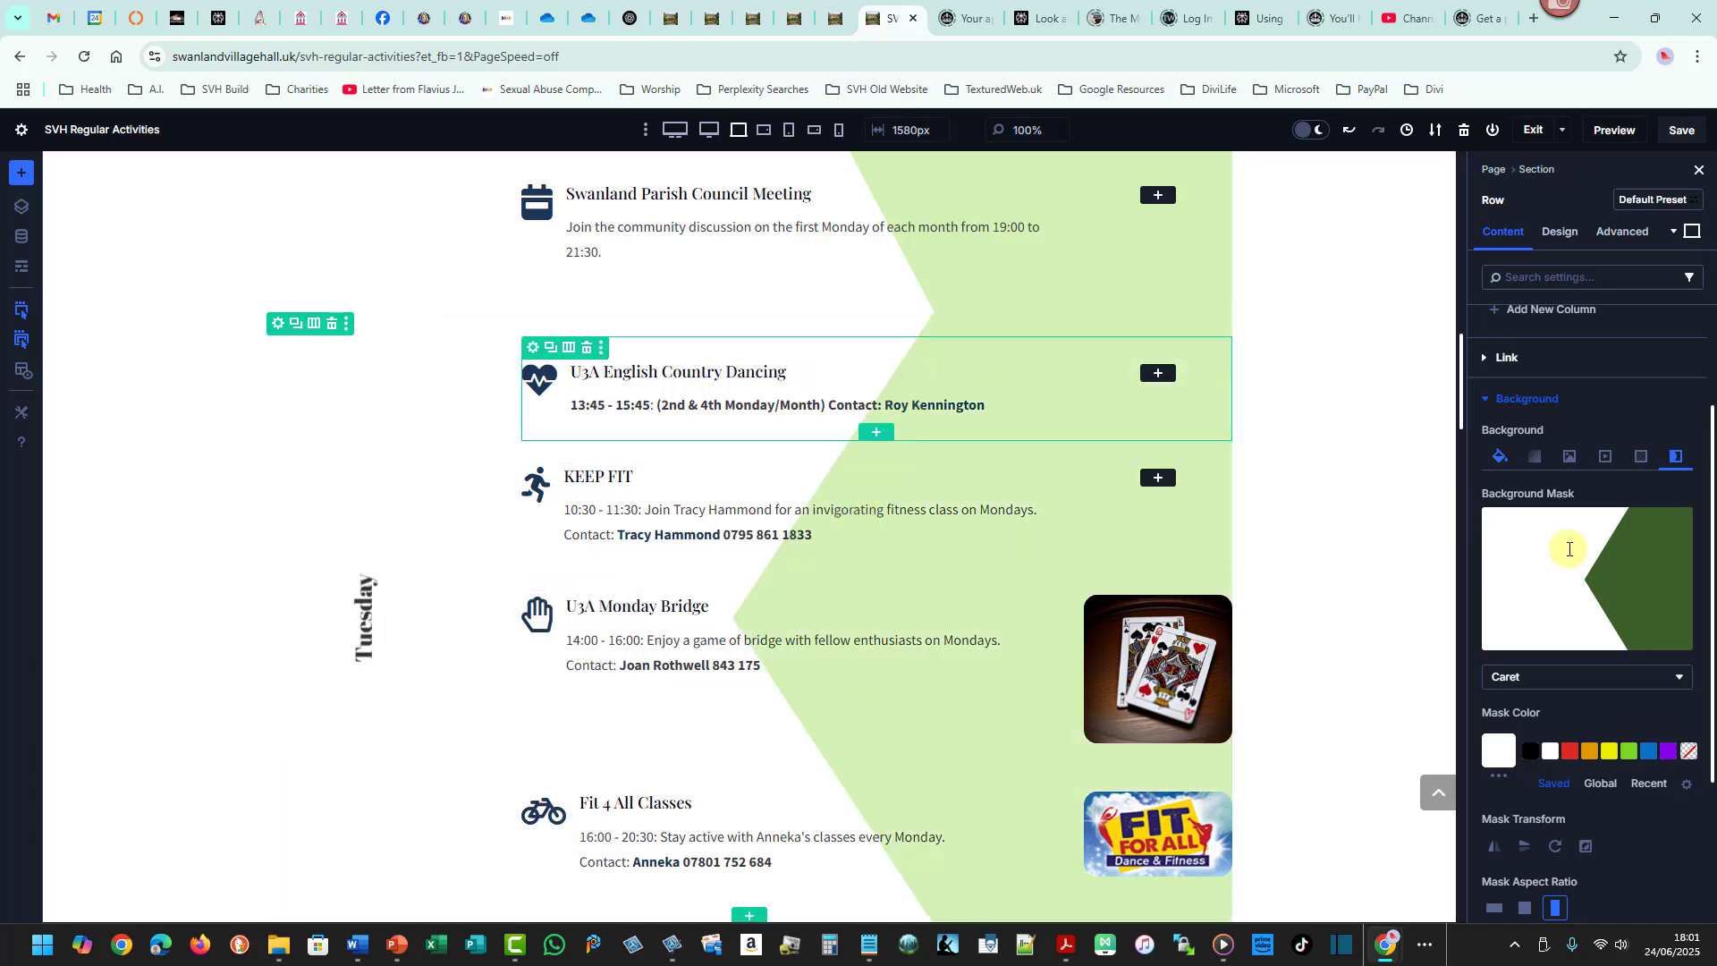
- Save the page
{"action": "mouse_move", "coordinate": [1465, 352]}
{"action": "left_mouse_down"}
{"action": "mouse_move", "coordinate": [1467, 296]}
{"action": "mouse_move", "coordinate": [1477, 419]}
{"action": "mouse_move", "coordinate": [1477, 329]}
{"action": "left_mouse_up"}
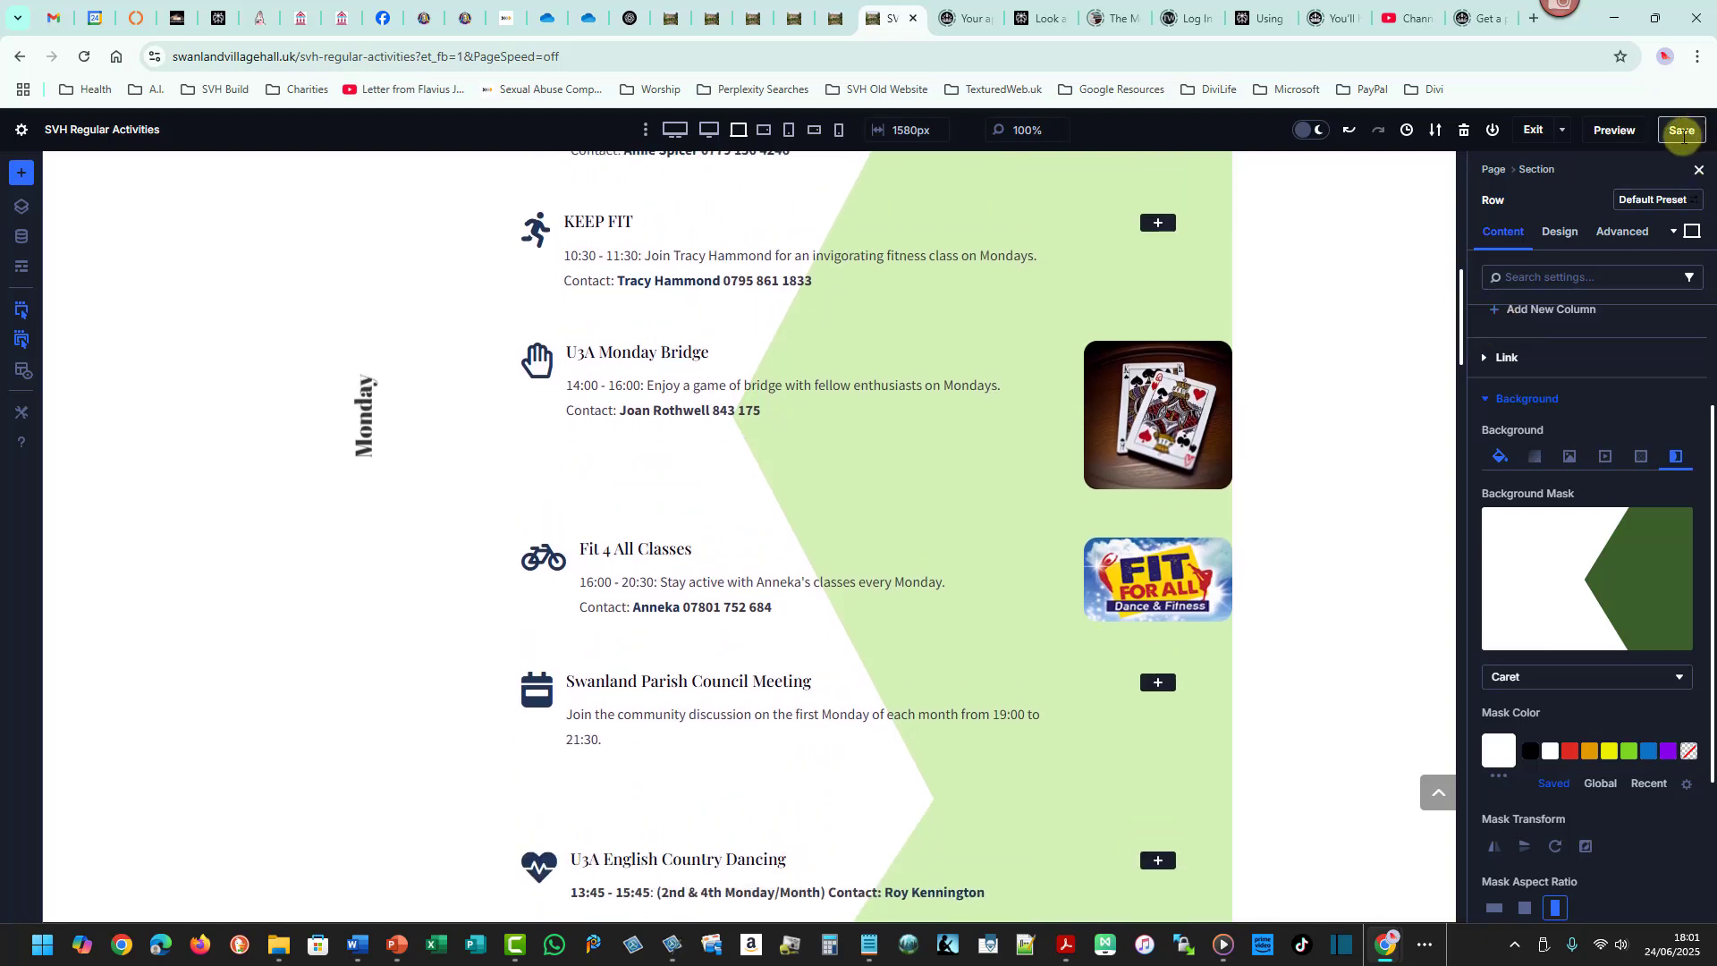
{"action": "left_click", "coordinate": [1682, 131]}
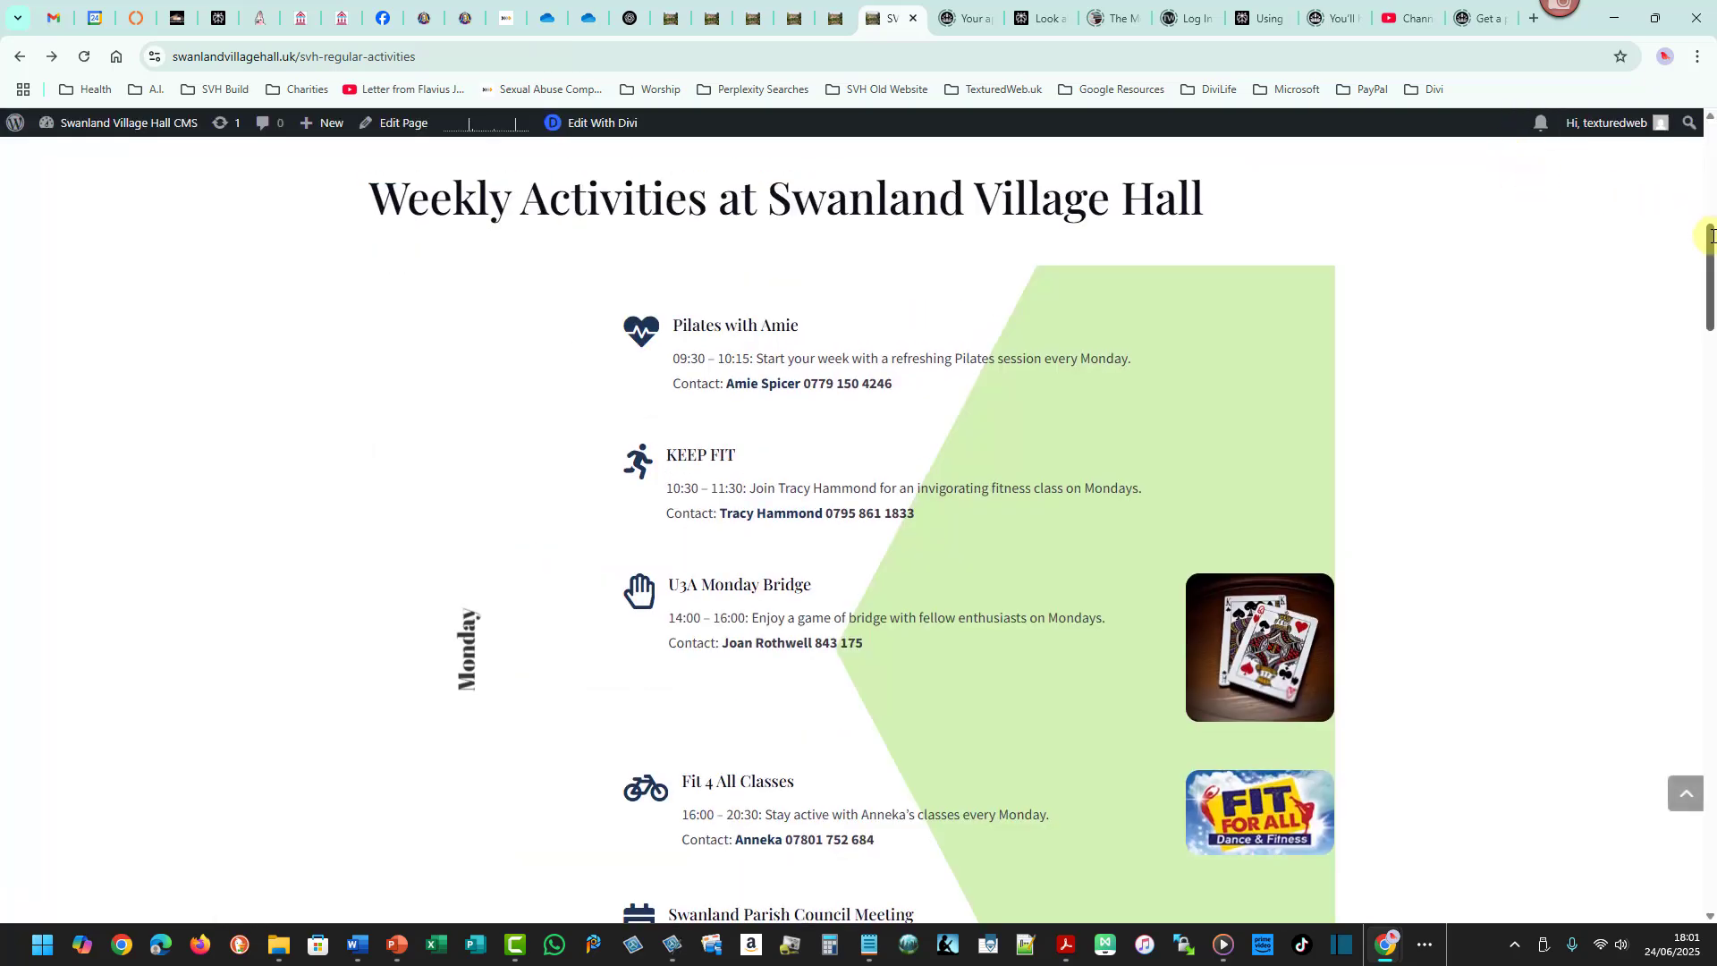
- View the saved page on the live site, then reopen it in the visual builder
{"action": "mouse_move", "coordinate": [1706, 230]}
{"action": "left_mouse_down"}
{"action": "mouse_move", "coordinate": [1710, 353]}
{"action": "mouse_move", "coordinate": [1711, 235]}
{"action": "left_mouse_up"}
{"action": "left_click_drag", "start_coordinate": [1711, 234], "coordinate": [1710, 250]}
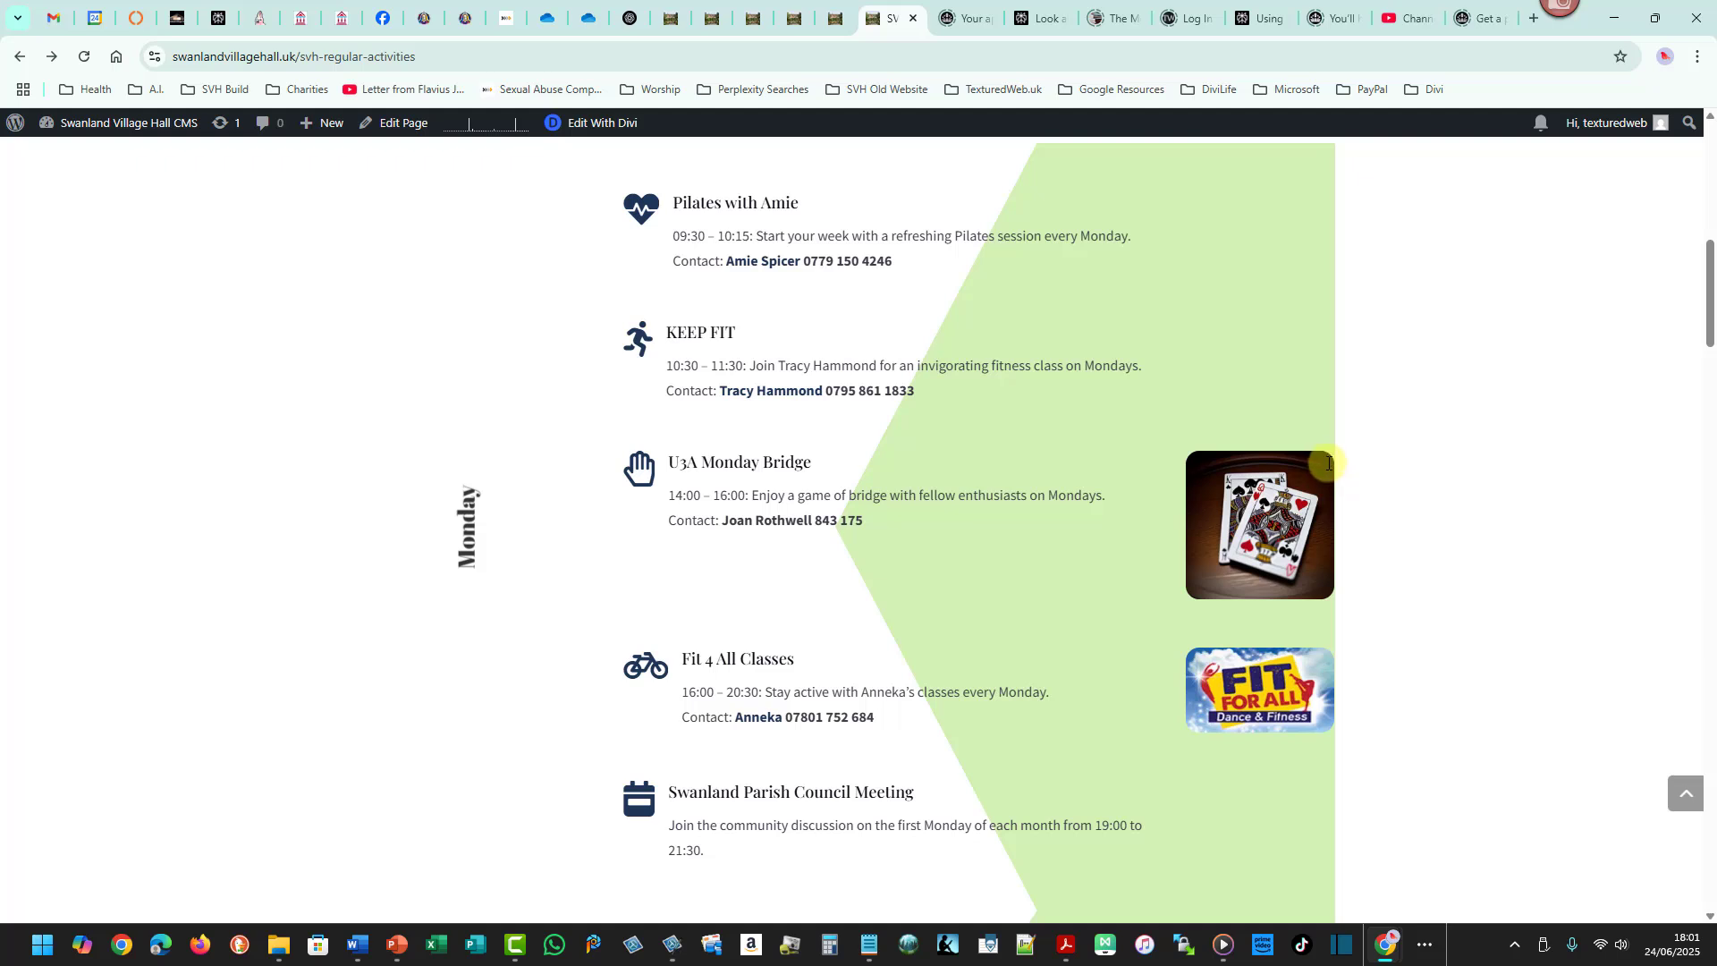
{"action": "left_click_drag", "start_coordinate": [1329, 463], "coordinate": [1337, 580]}
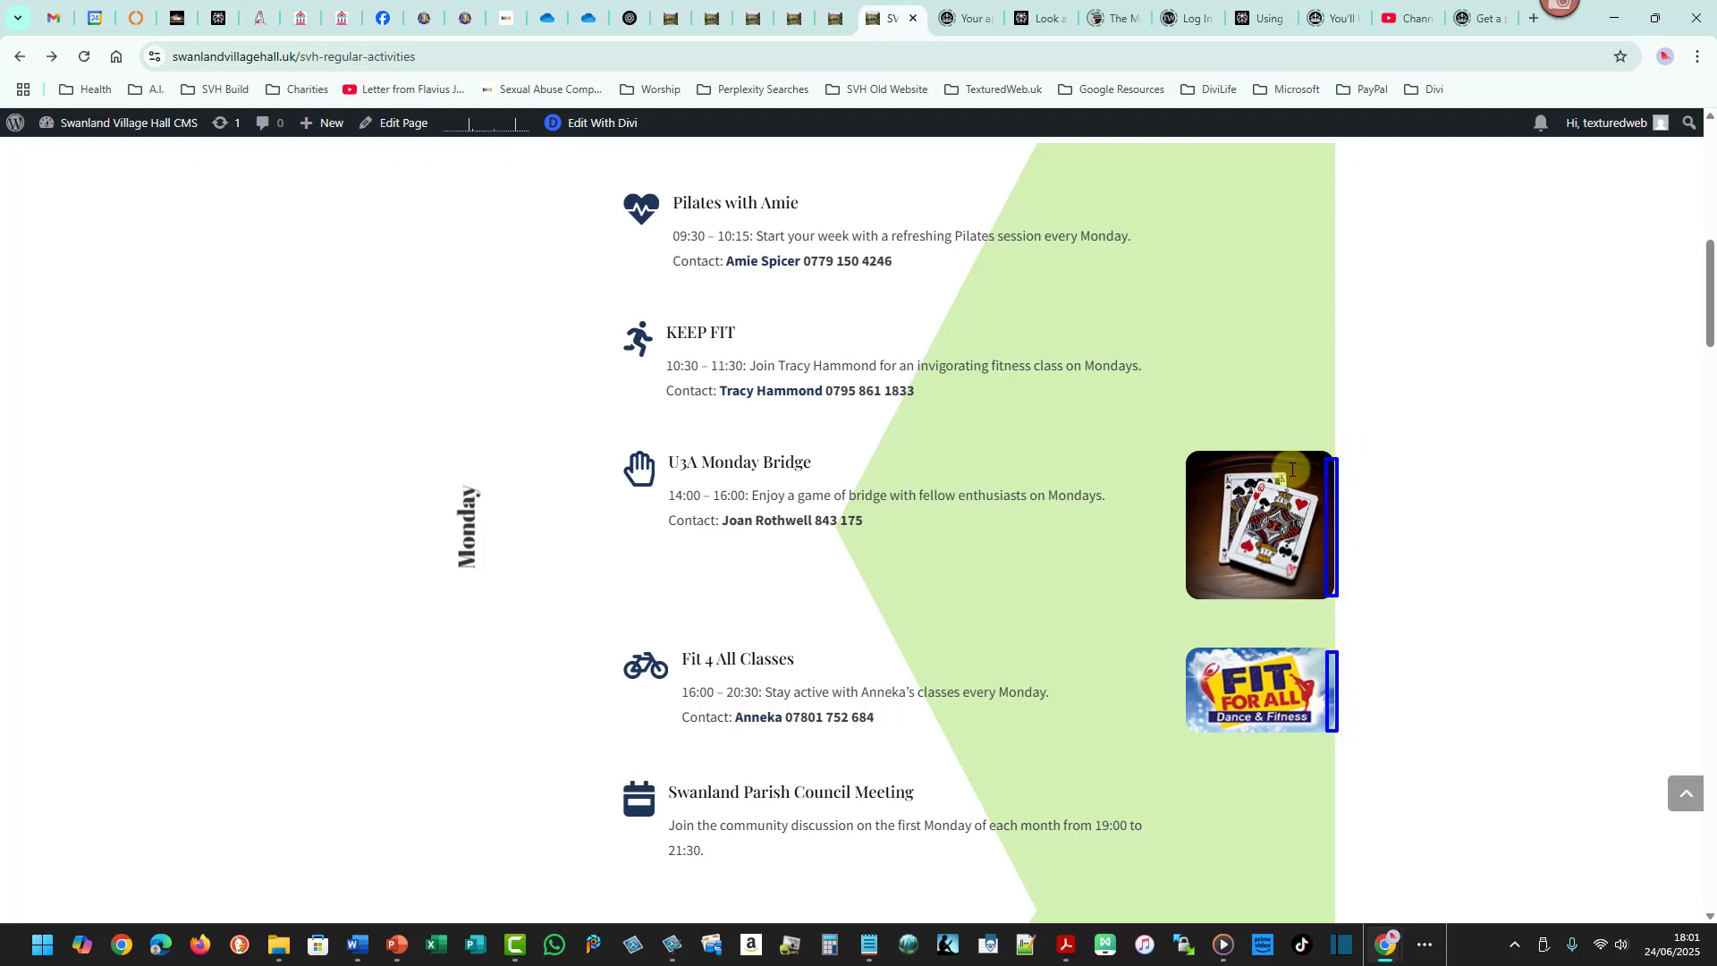
{"action": "left_click", "coordinate": [605, 124]}
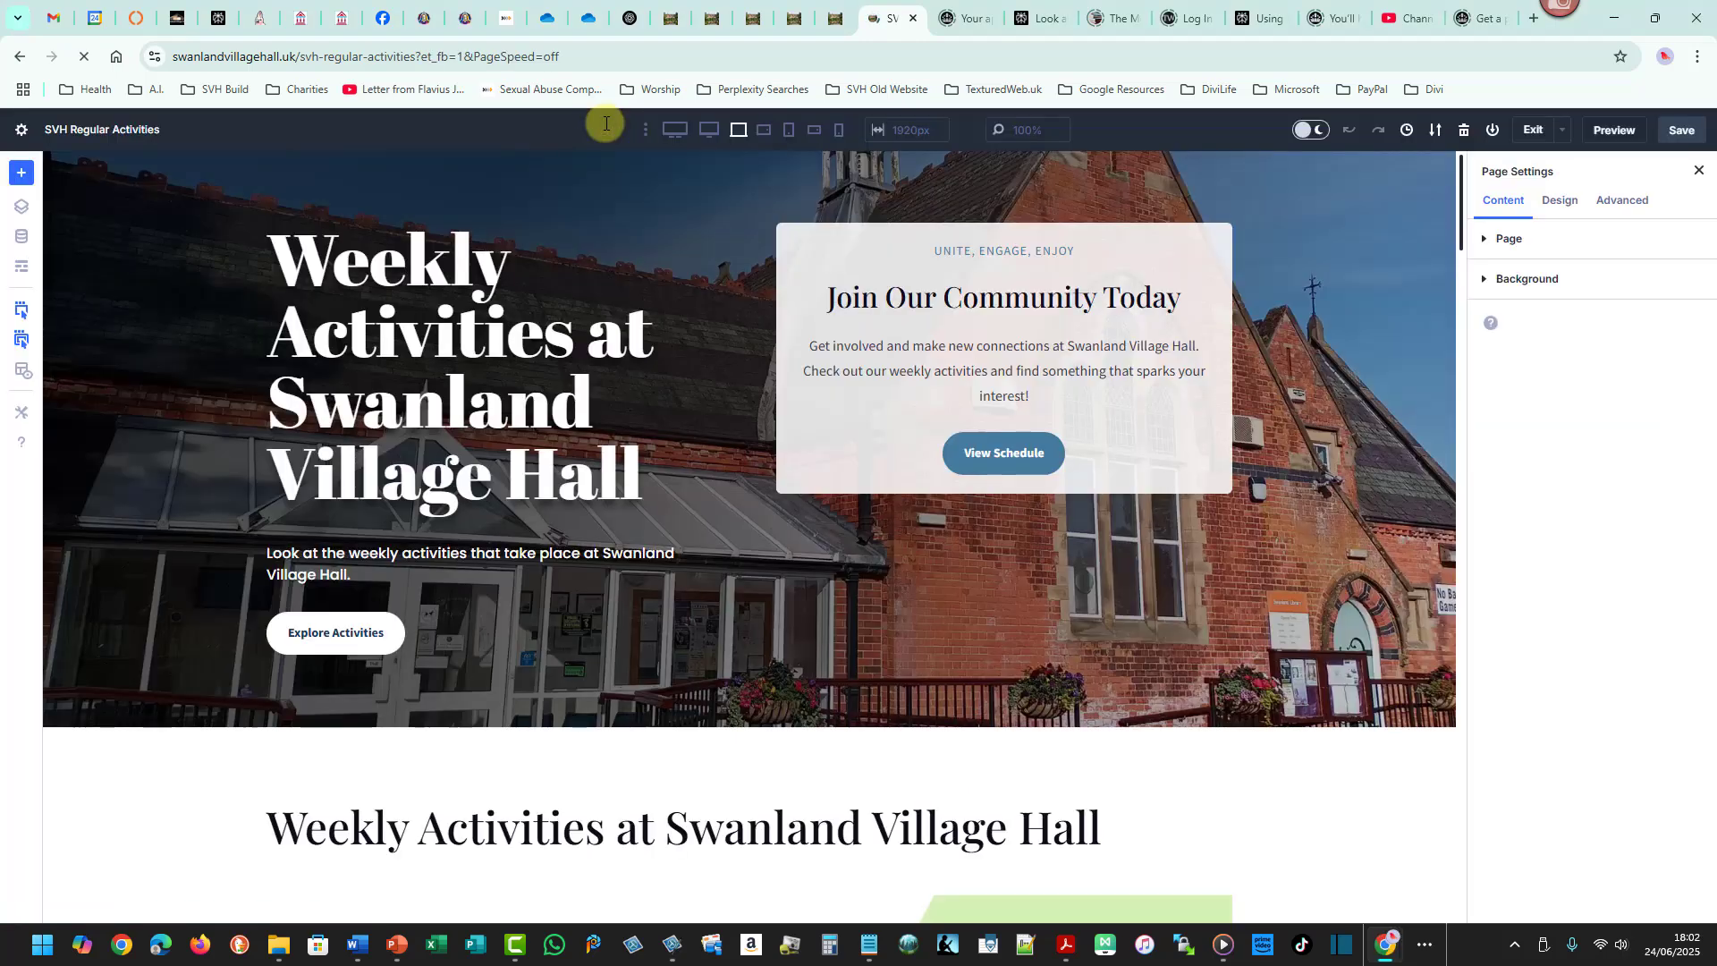
- Set the Monday row's right padding to 1 % and save the page
{"action": "left_click_drag", "start_coordinate": [1465, 232], "coordinate": [1426, 314]}
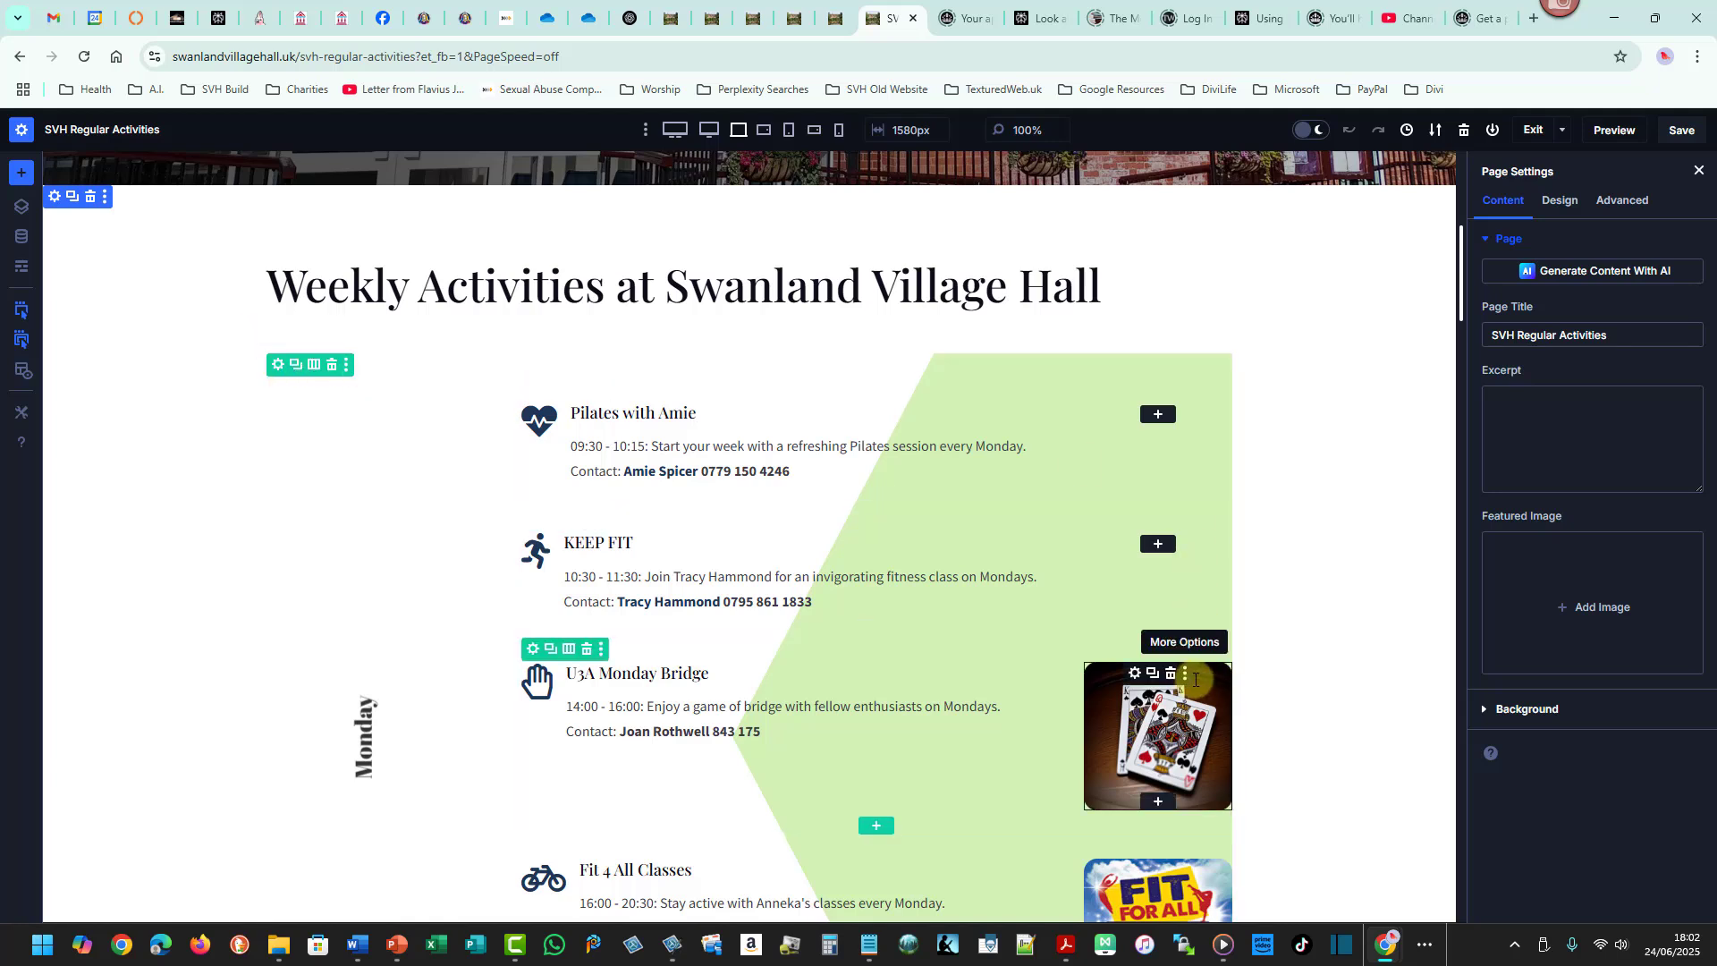
{"action": "left_click", "coordinate": [282, 366]}
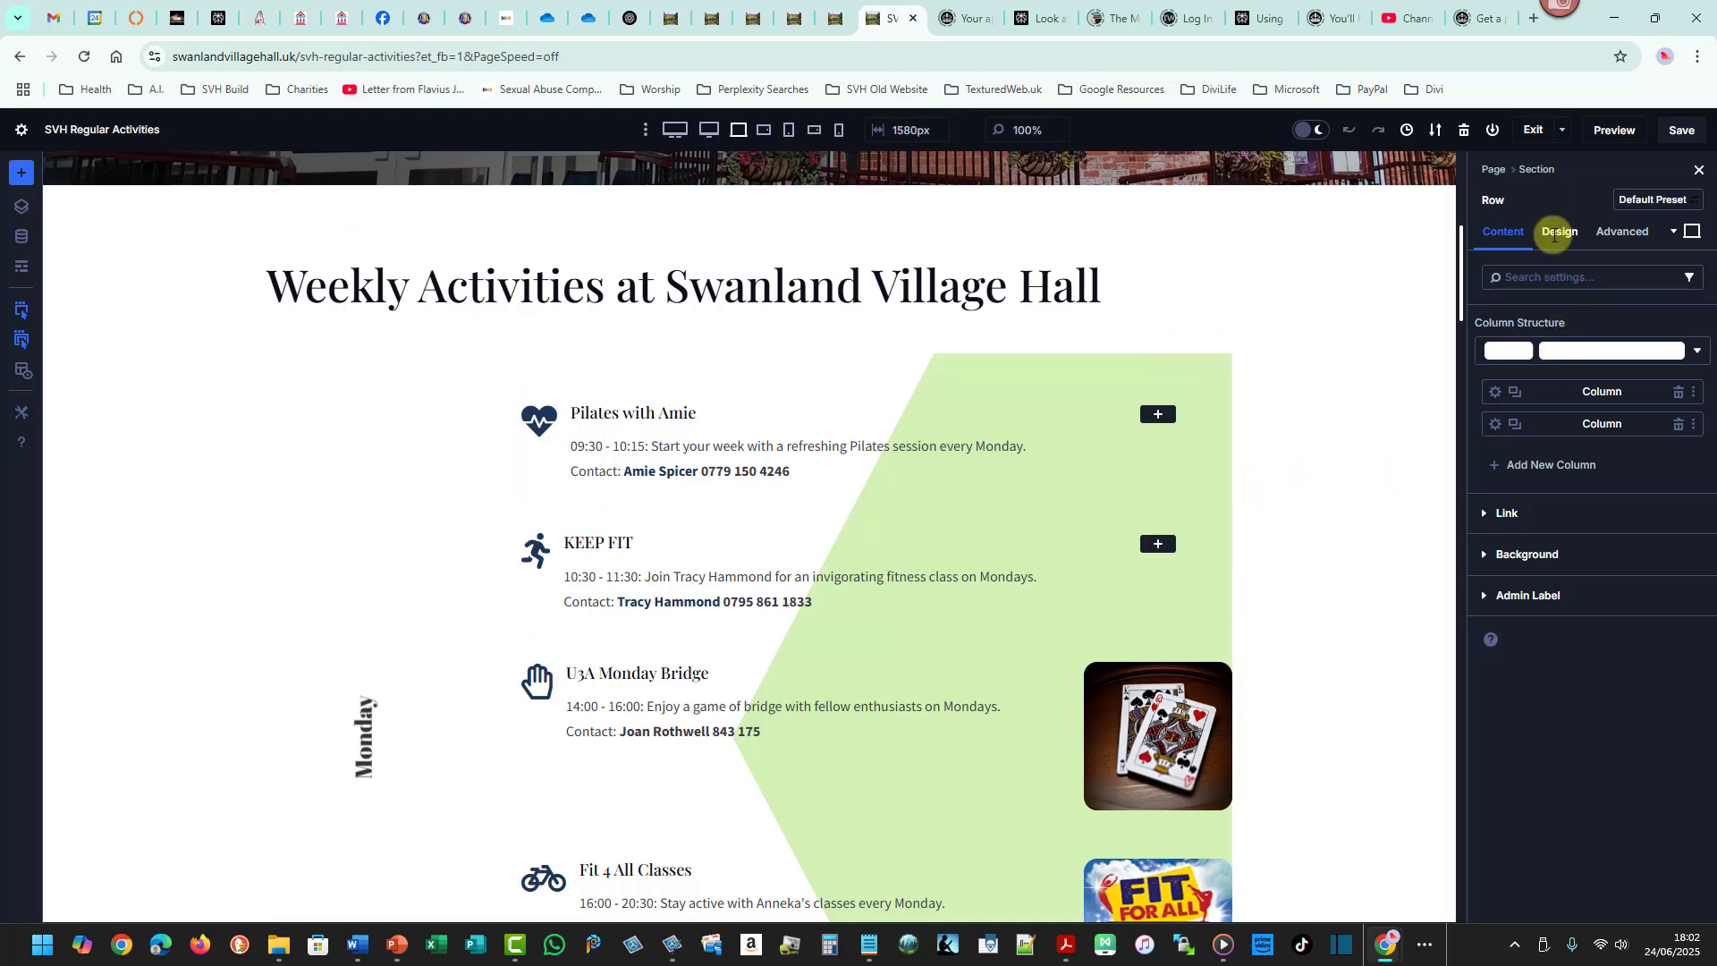
{"action": "left_click", "coordinate": [1556, 235]}
{"action": "left_click", "coordinate": [1518, 365]}
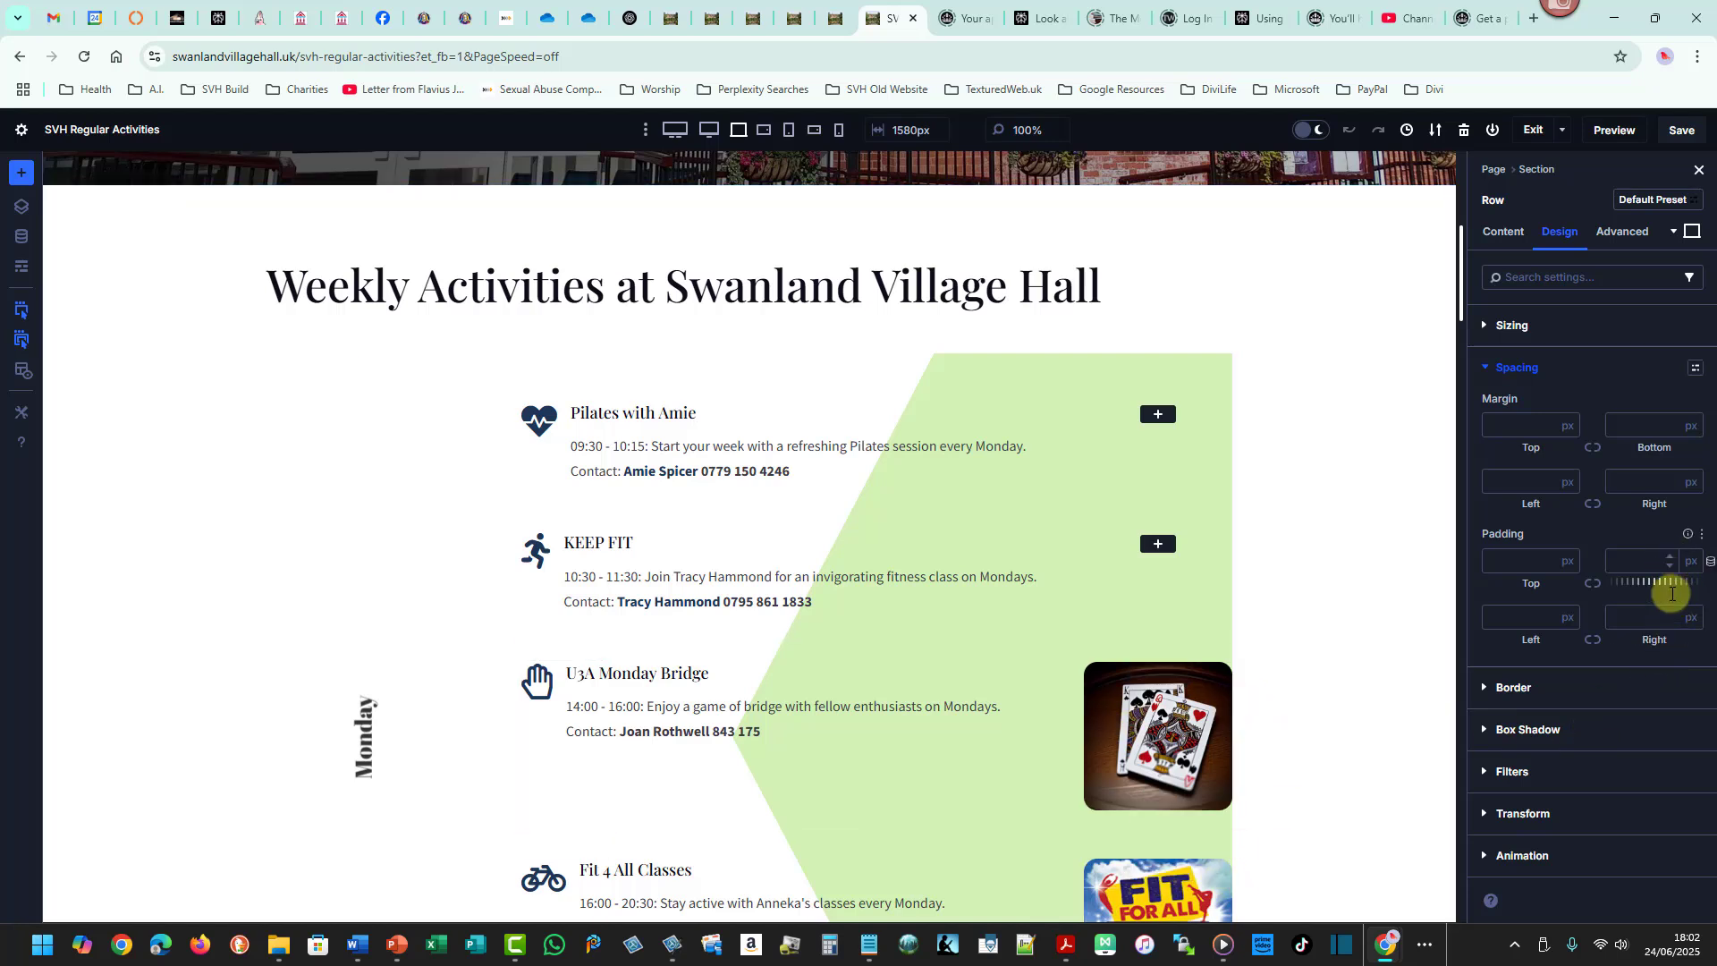
{"action": "left_click", "coordinate": [1668, 614]}
{"action": "type", "text": "5"}
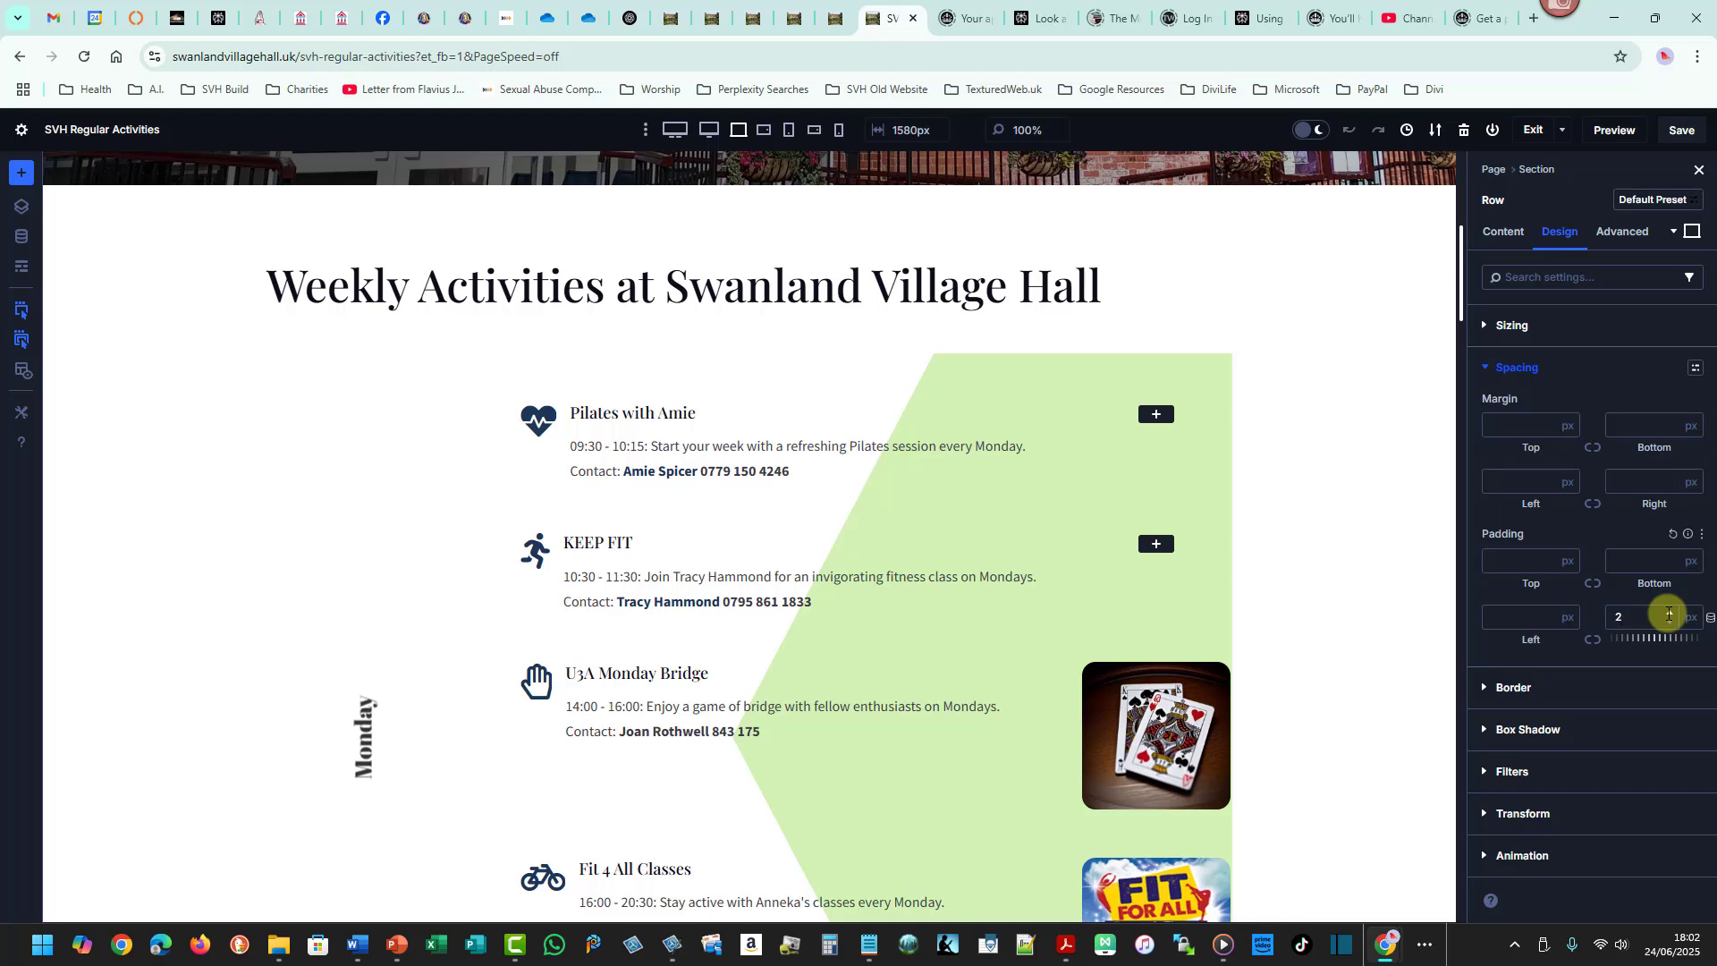
{"action": "left_click", "coordinate": [1668, 614]}
{"action": "left_click", "coordinate": [1668, 613]}
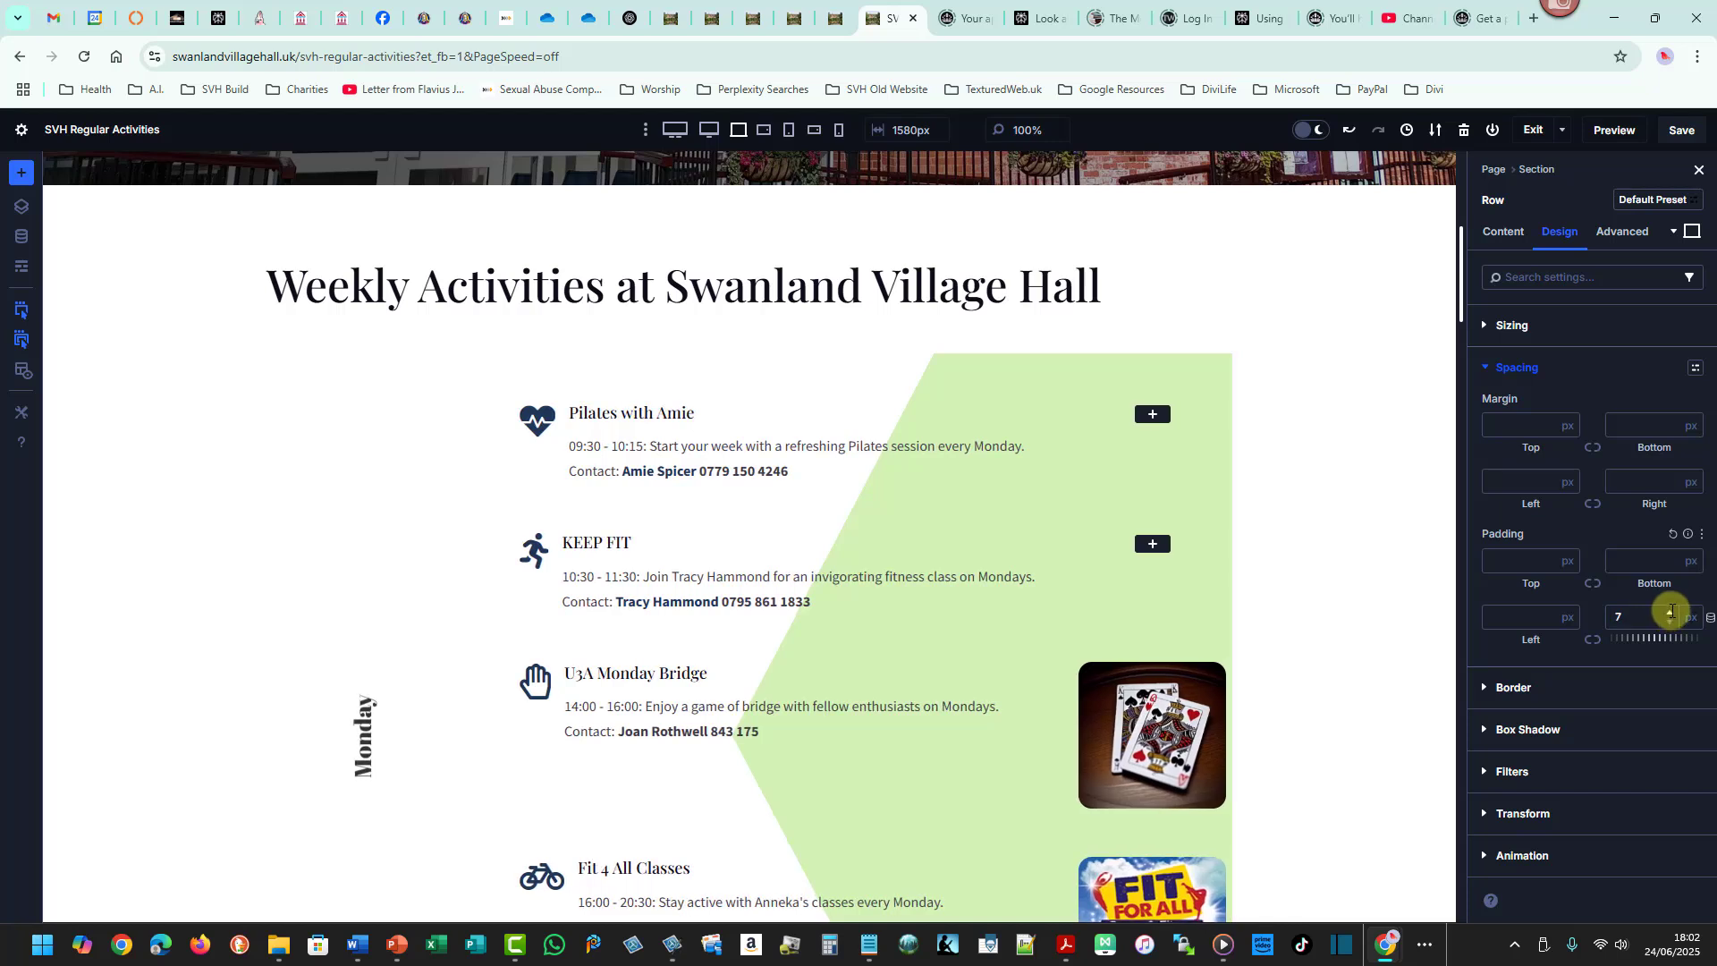
{"action": "left_click", "coordinate": [1671, 623]}
{"action": "left_click", "coordinate": [1671, 622]}
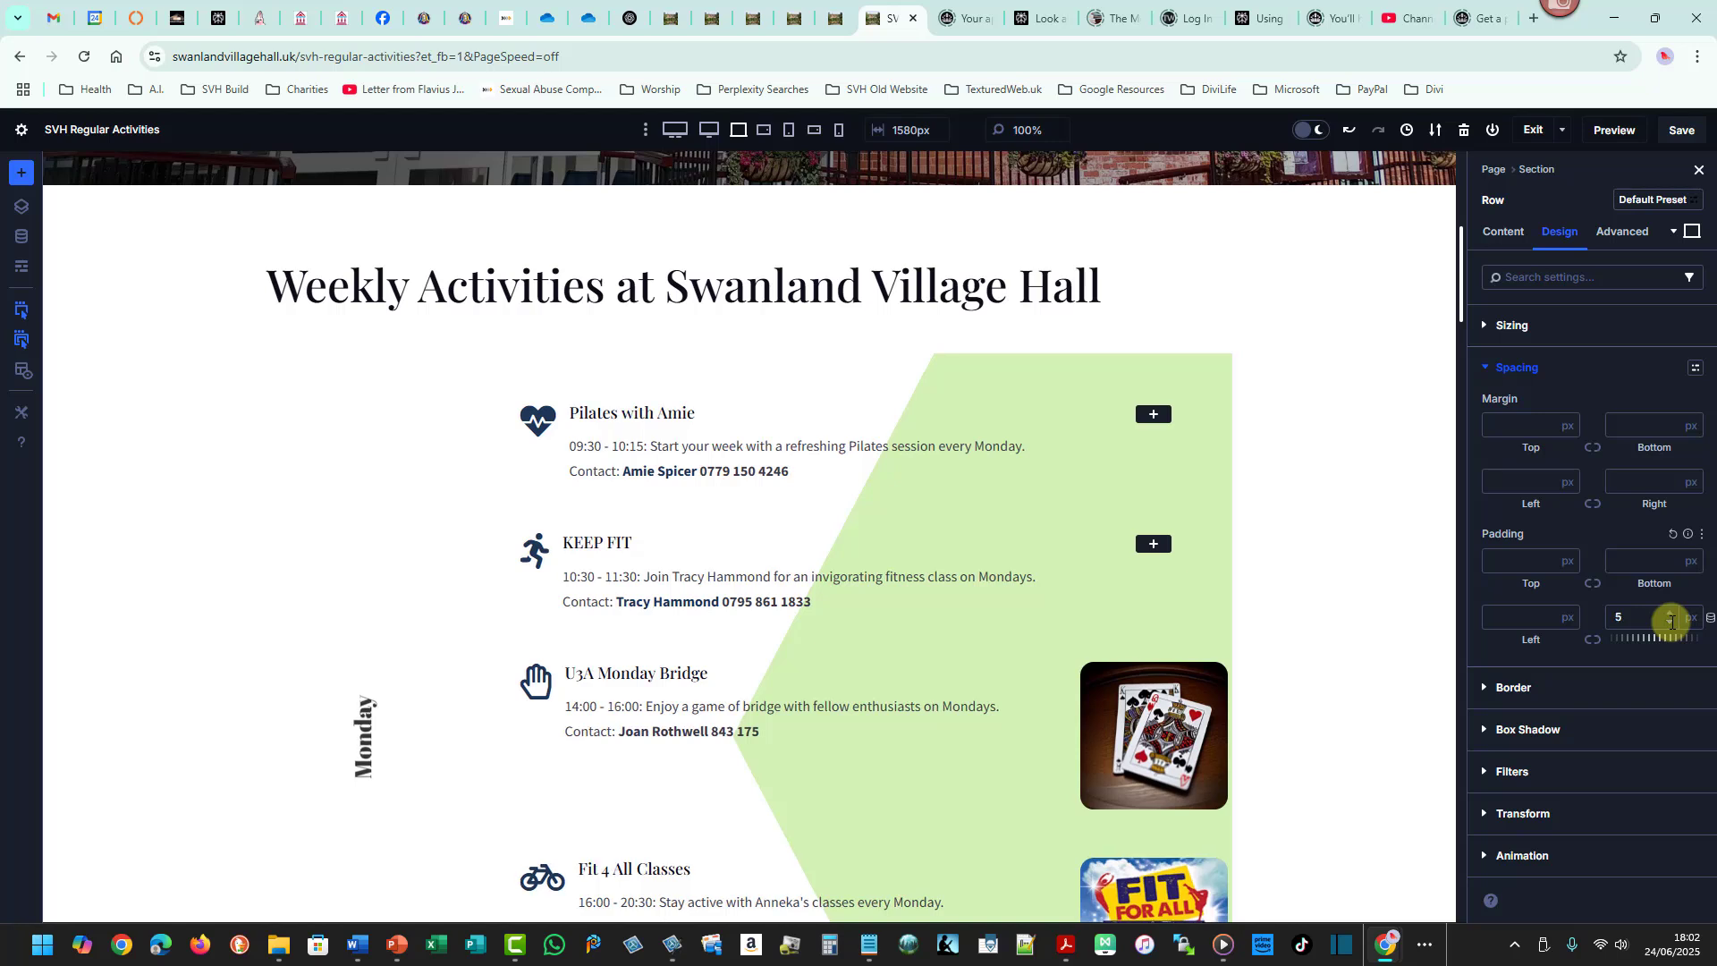
{"action": "left_click", "coordinate": [1672, 622]}
{"action": "left_click", "coordinate": [1671, 623]}
{"action": "left_click", "coordinate": [1672, 622]}
{"action": "left_click", "coordinate": [1672, 622]}
{"action": "left_click", "coordinate": [1671, 623]}
{"action": "left_click", "coordinate": [1688, 617]}
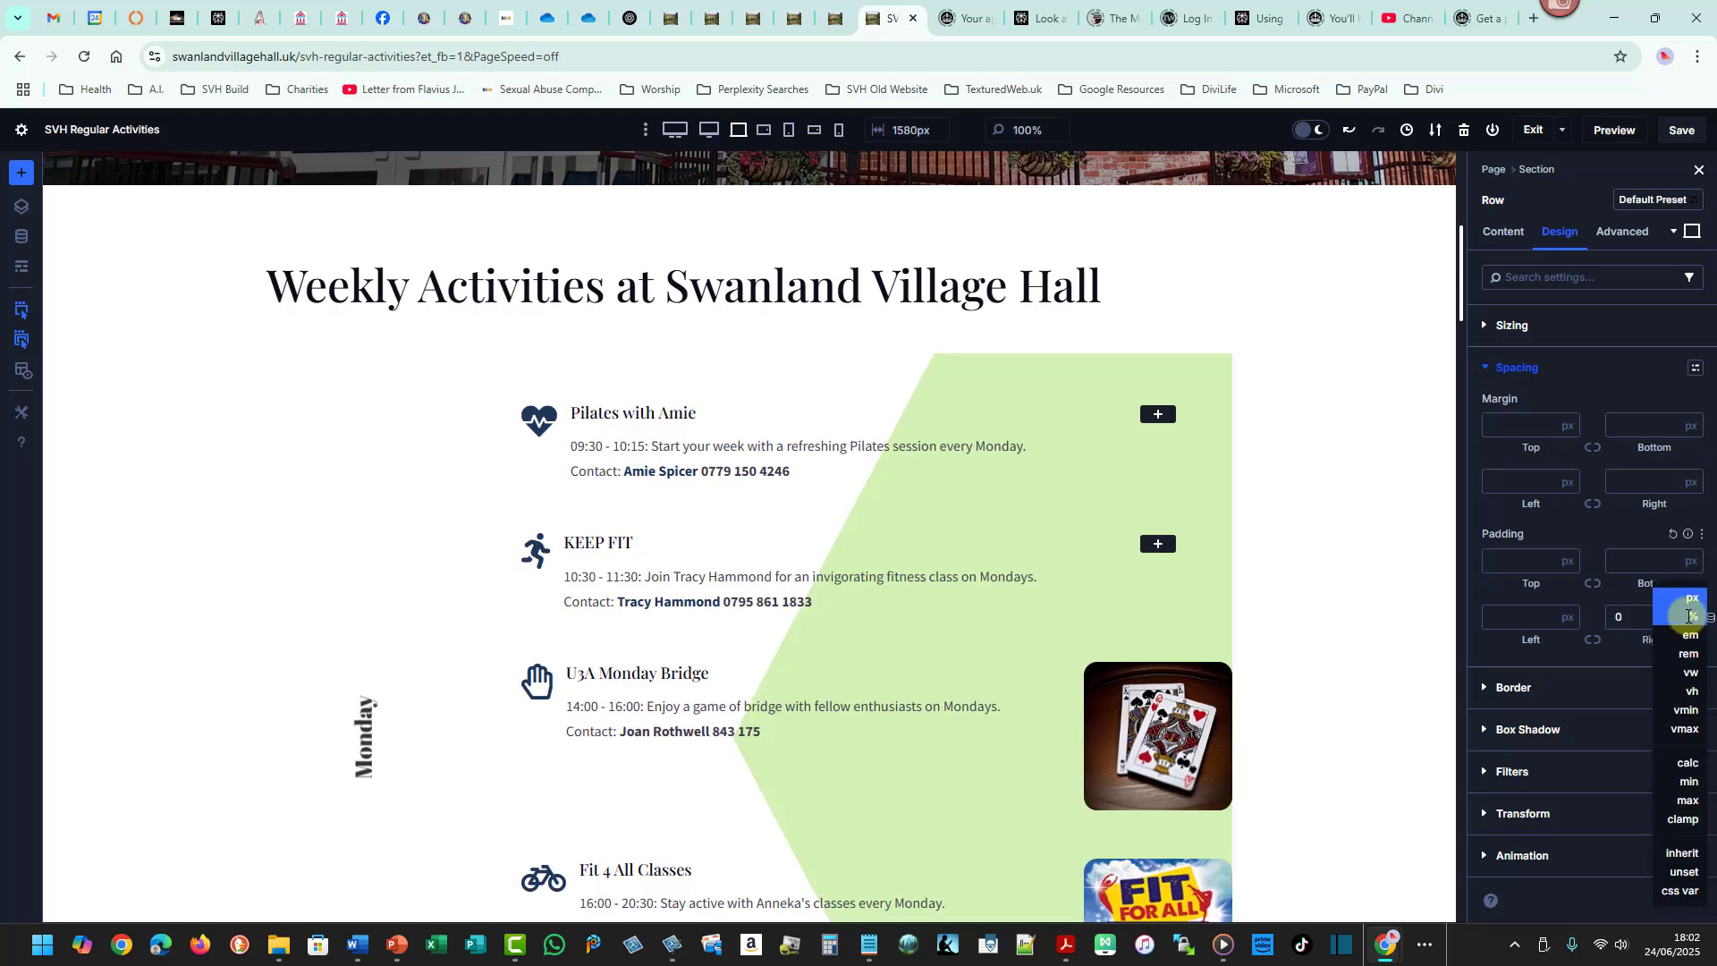
{"action": "left_click", "coordinate": [1686, 618]}
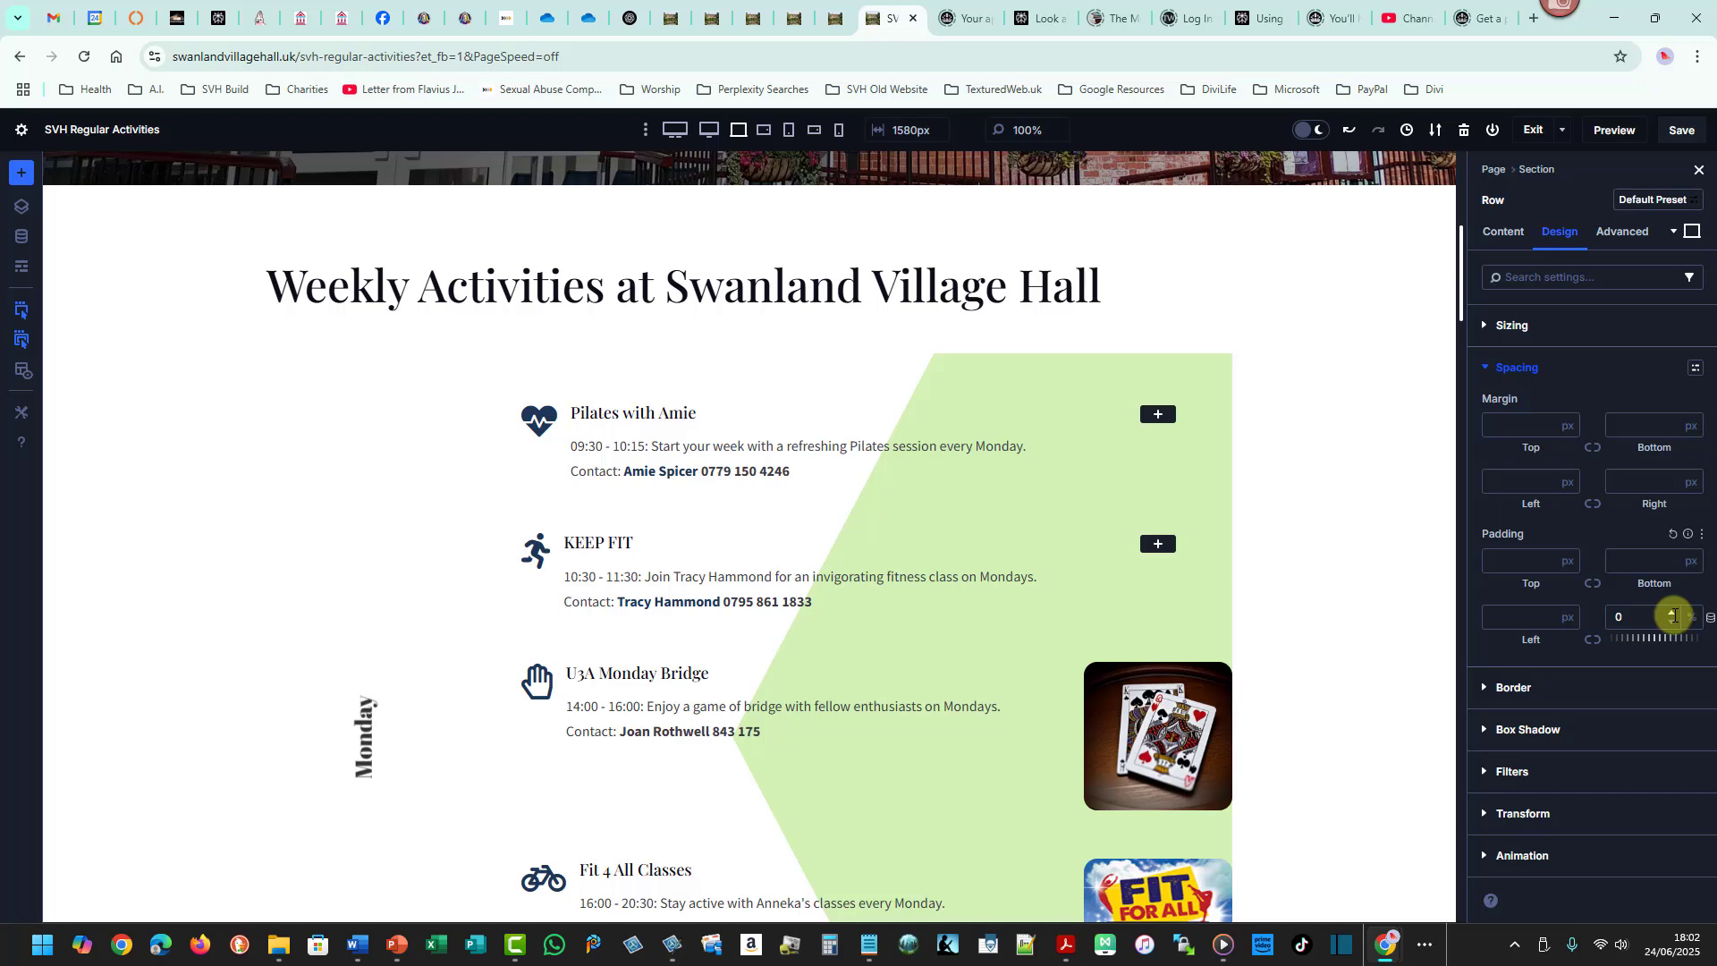
{"action": "left_click", "coordinate": [1674, 612]}
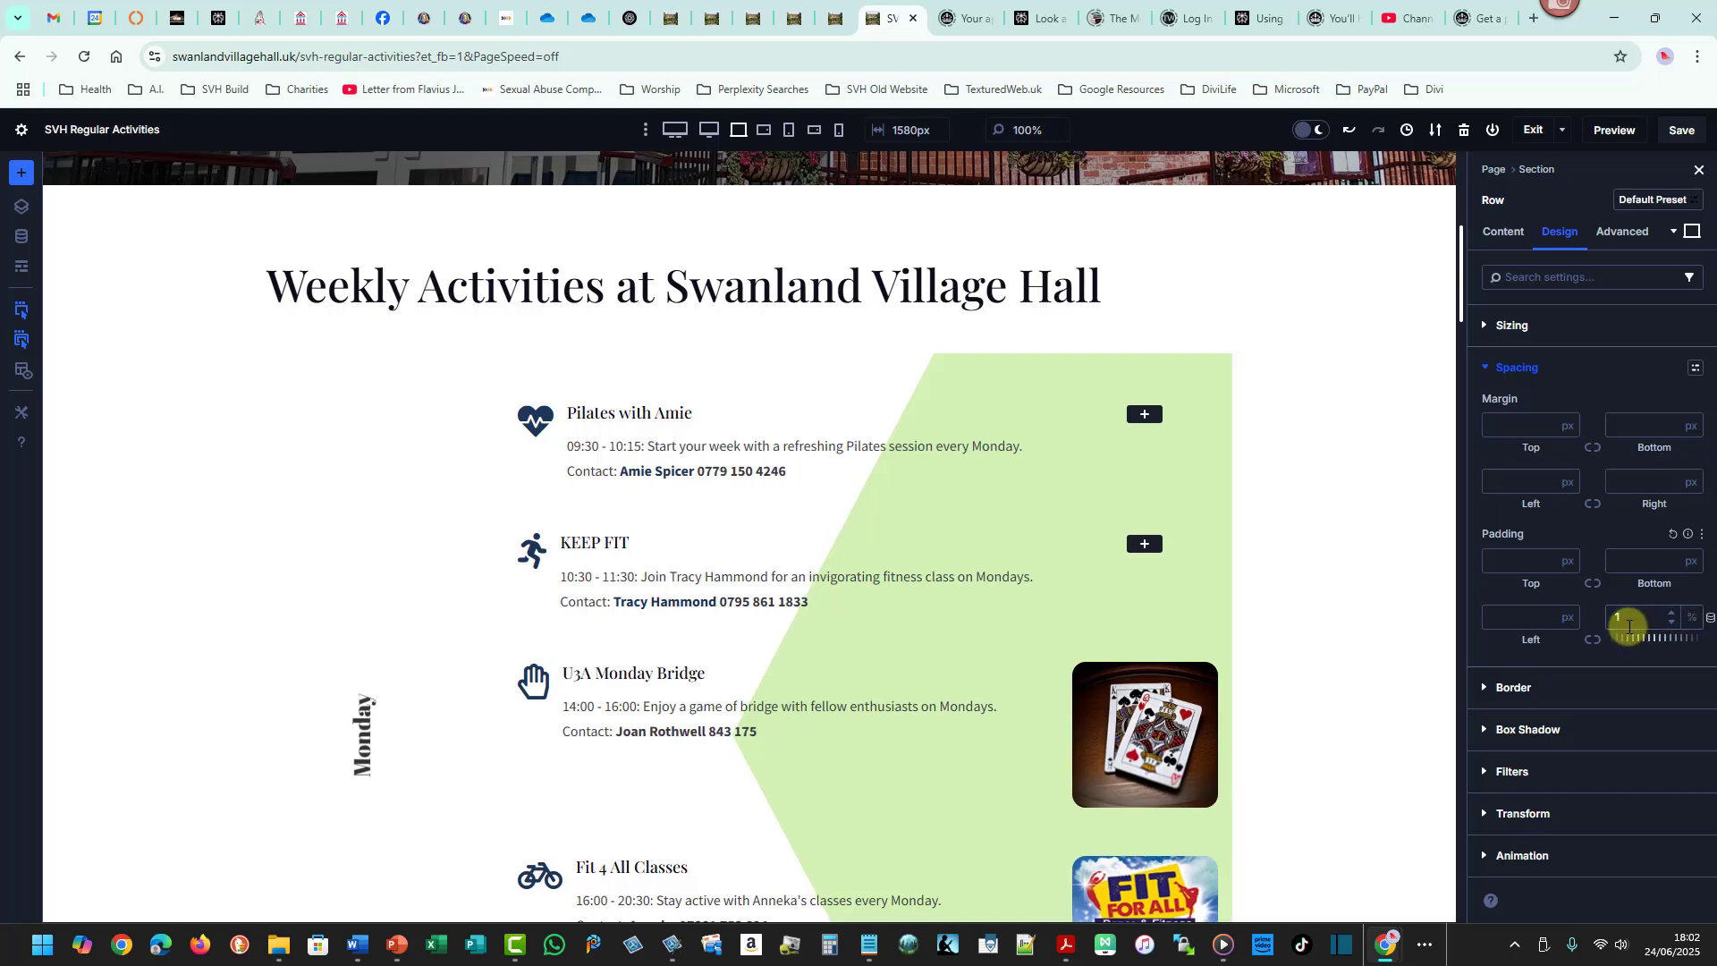
{"action": "left_click", "coordinate": [1681, 130]}
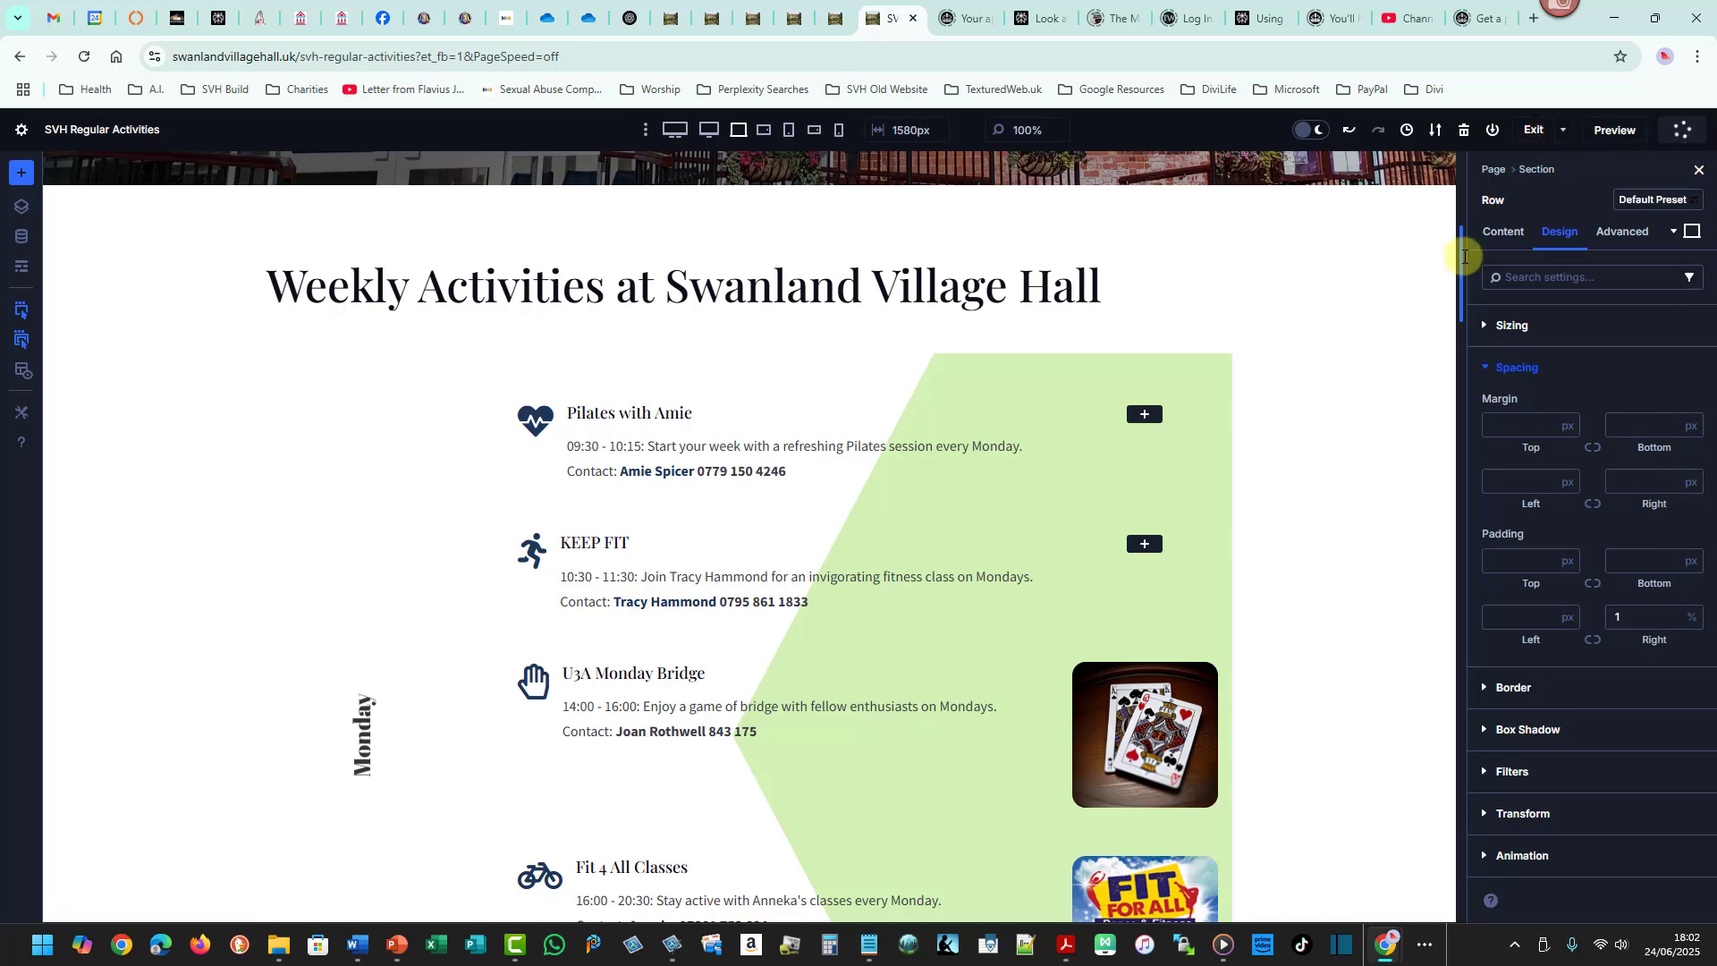
- Copy the Monday row's attributes again after the padding change
{"action": "left_click_drag", "start_coordinate": [1467, 251], "coordinate": [1466, 307]}
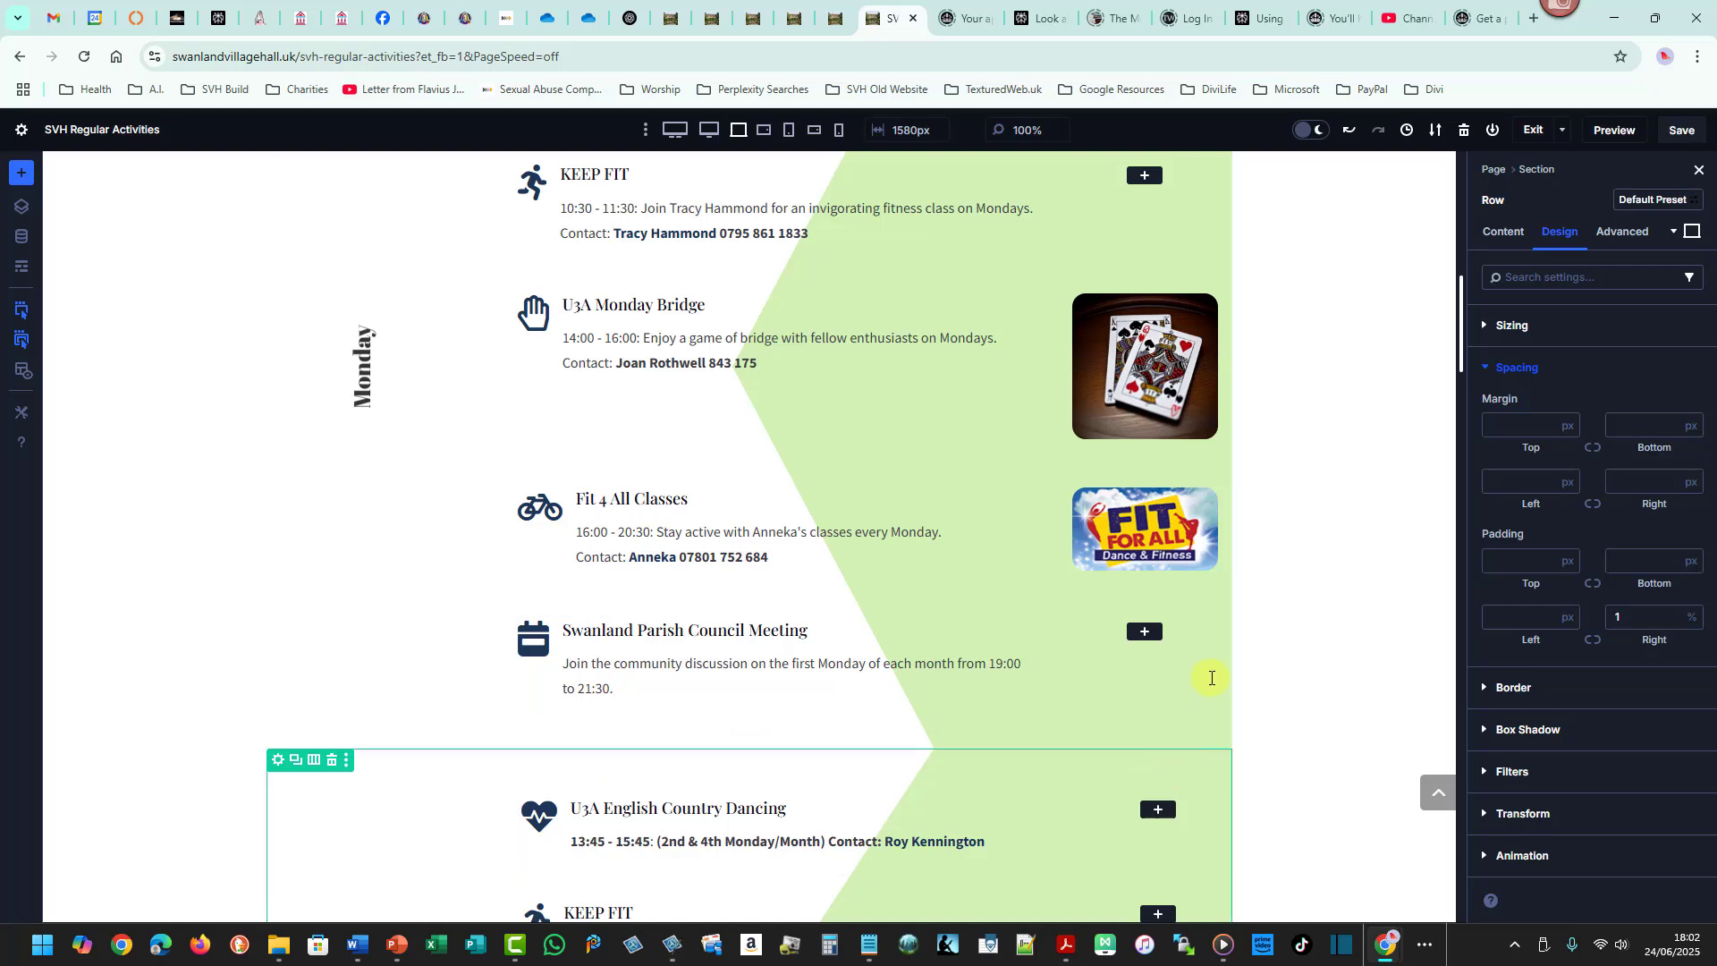
{"action": "left_click_drag", "start_coordinate": [1462, 314], "coordinate": [1461, 261]}
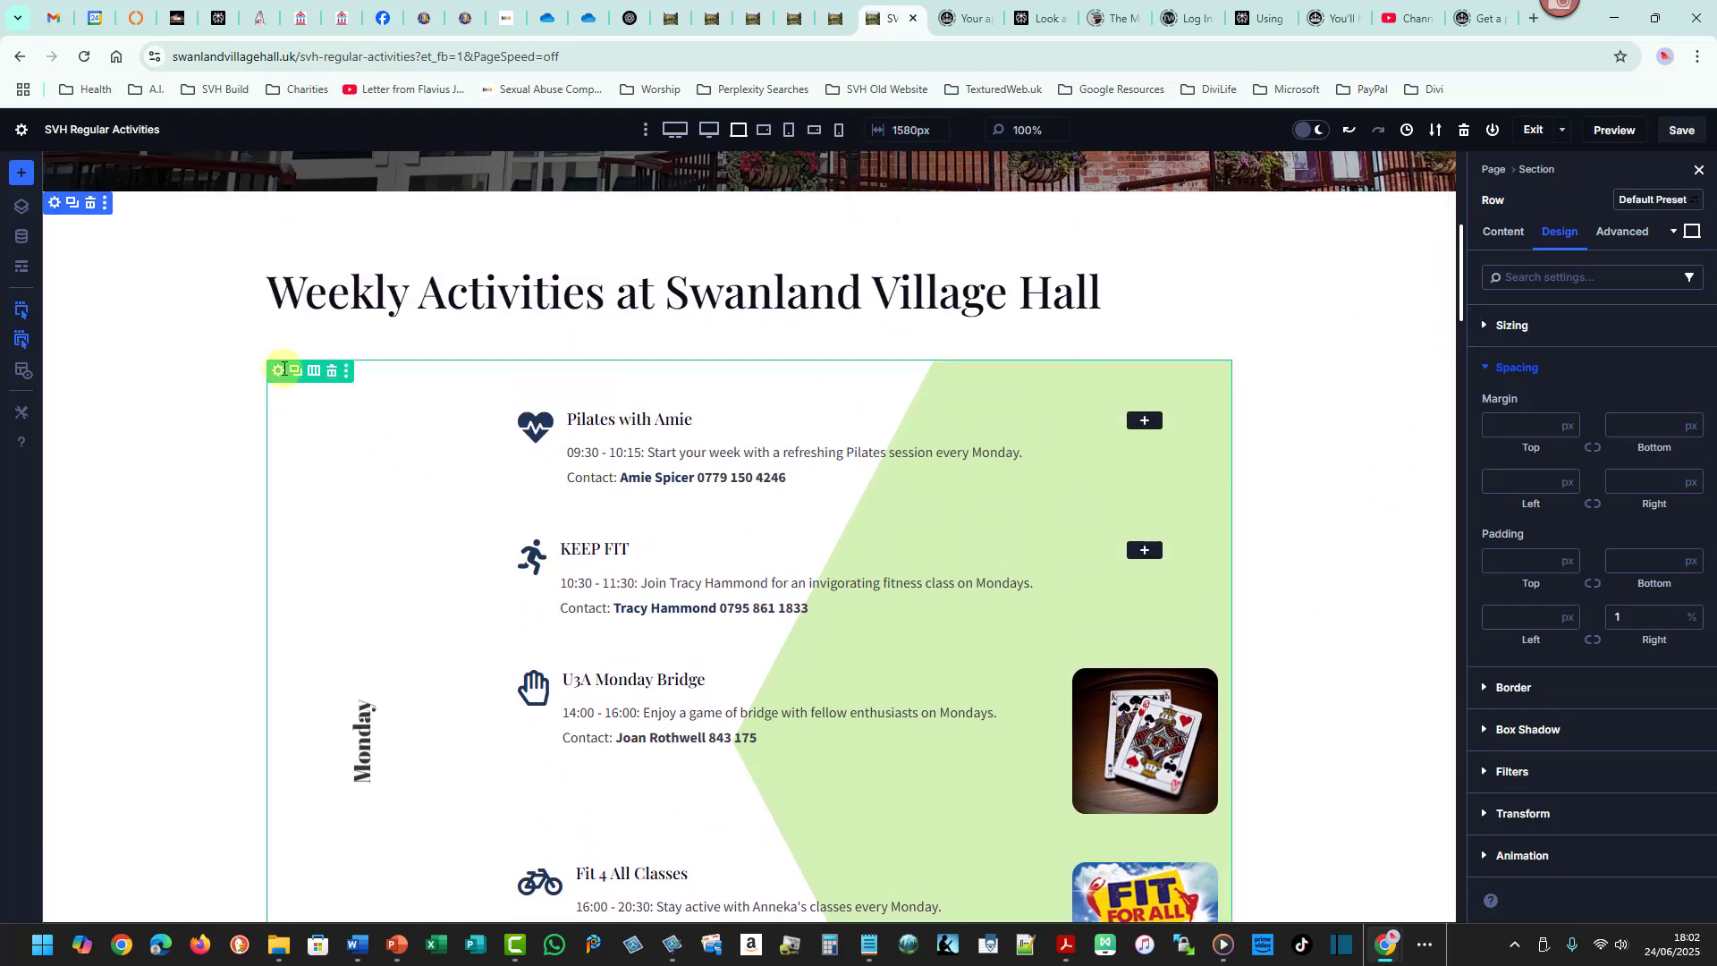
{"action": "right_click", "coordinate": [282, 369]}
{"action": "left_click", "coordinate": [318, 551]}
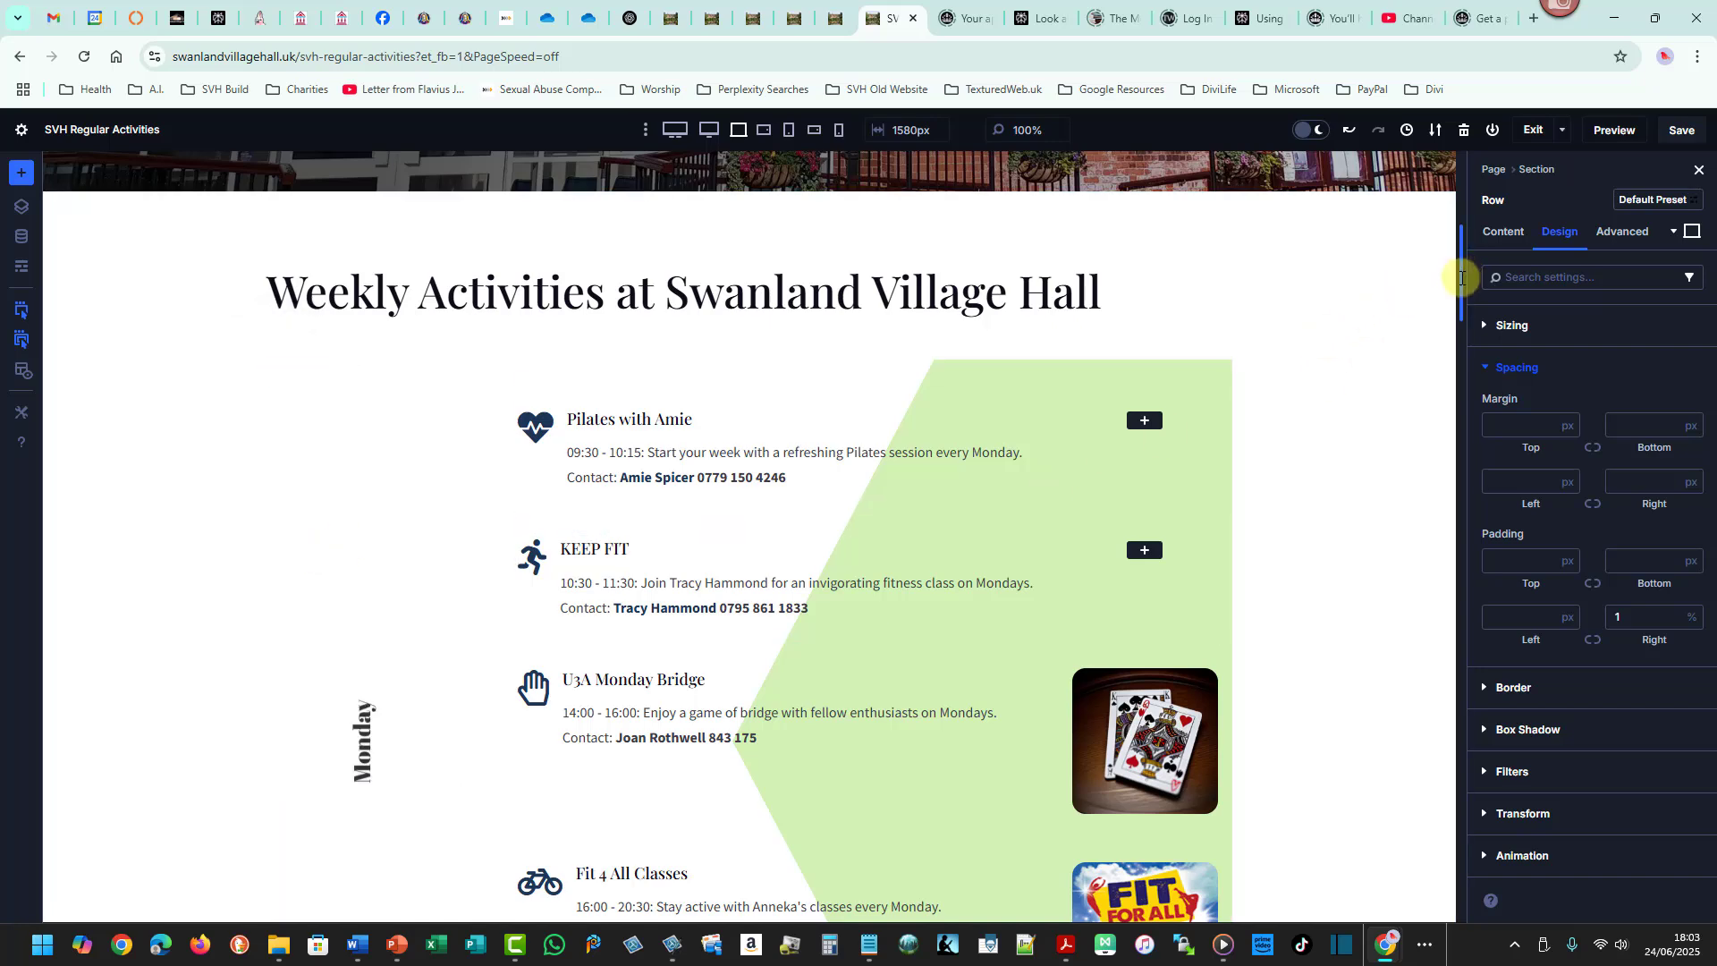
- Paste the Monday row's design attributes, including the padding, onto the Tuesday row
{"action": "left_click_drag", "start_coordinate": [1461, 278], "coordinate": [1461, 377]}
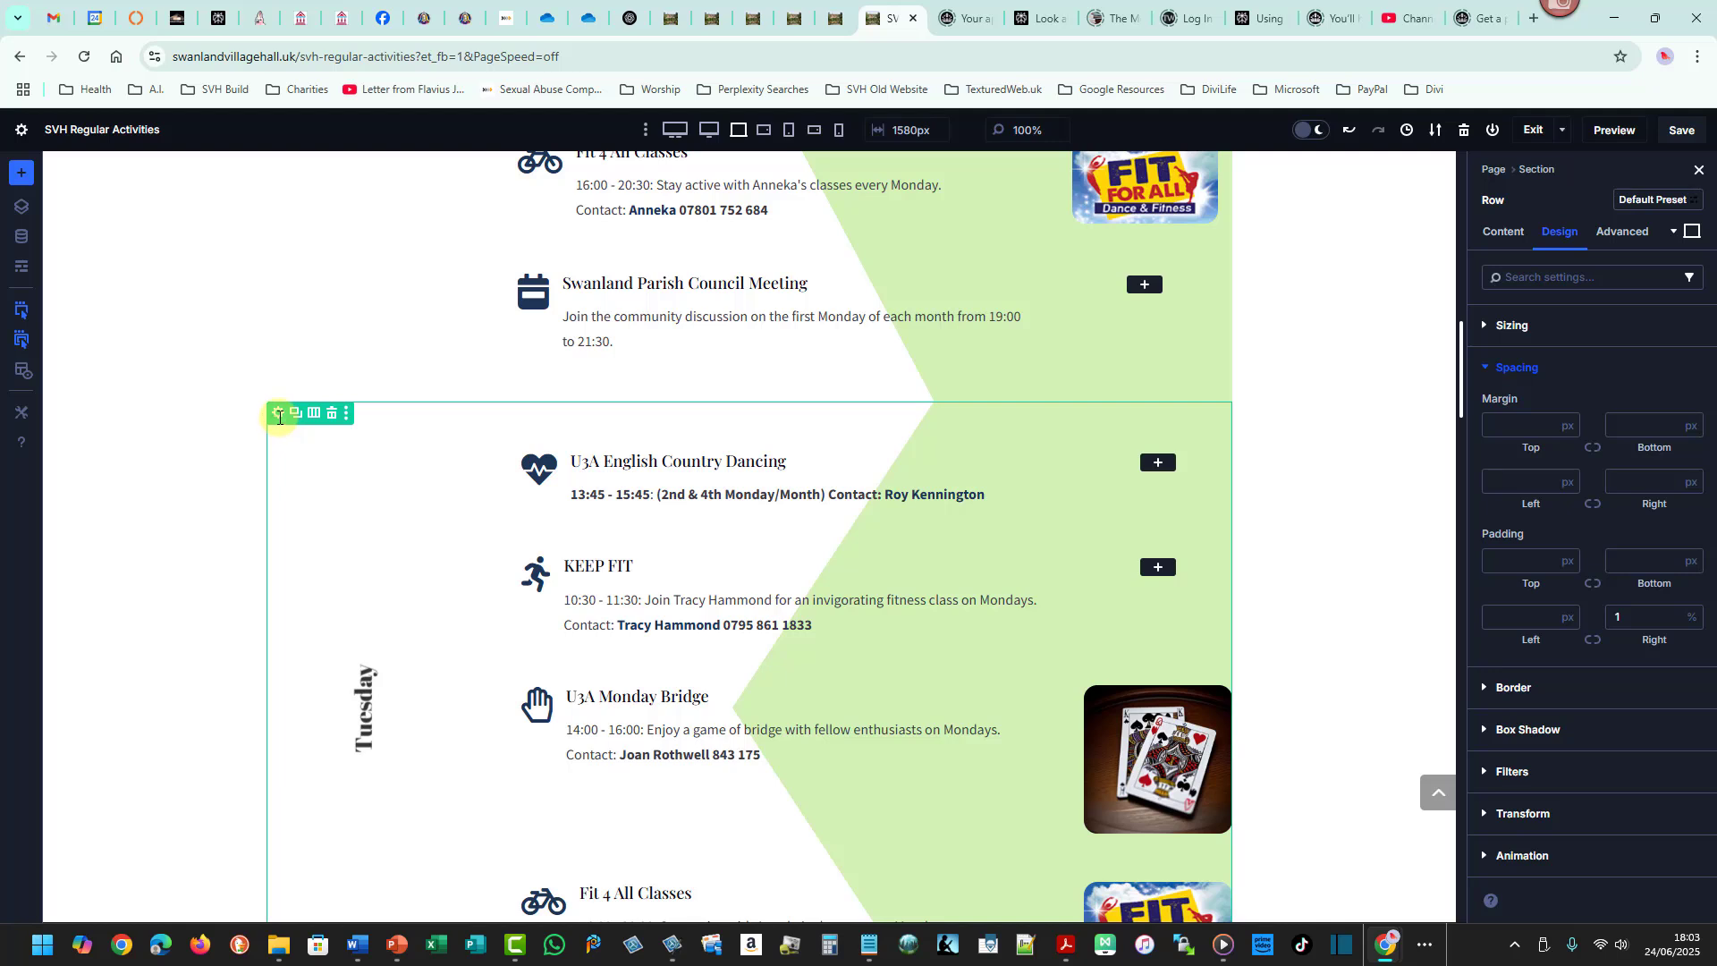
{"action": "right_click", "coordinate": [280, 418]}
{"action": "mouse_move", "coordinate": [393, 652]}
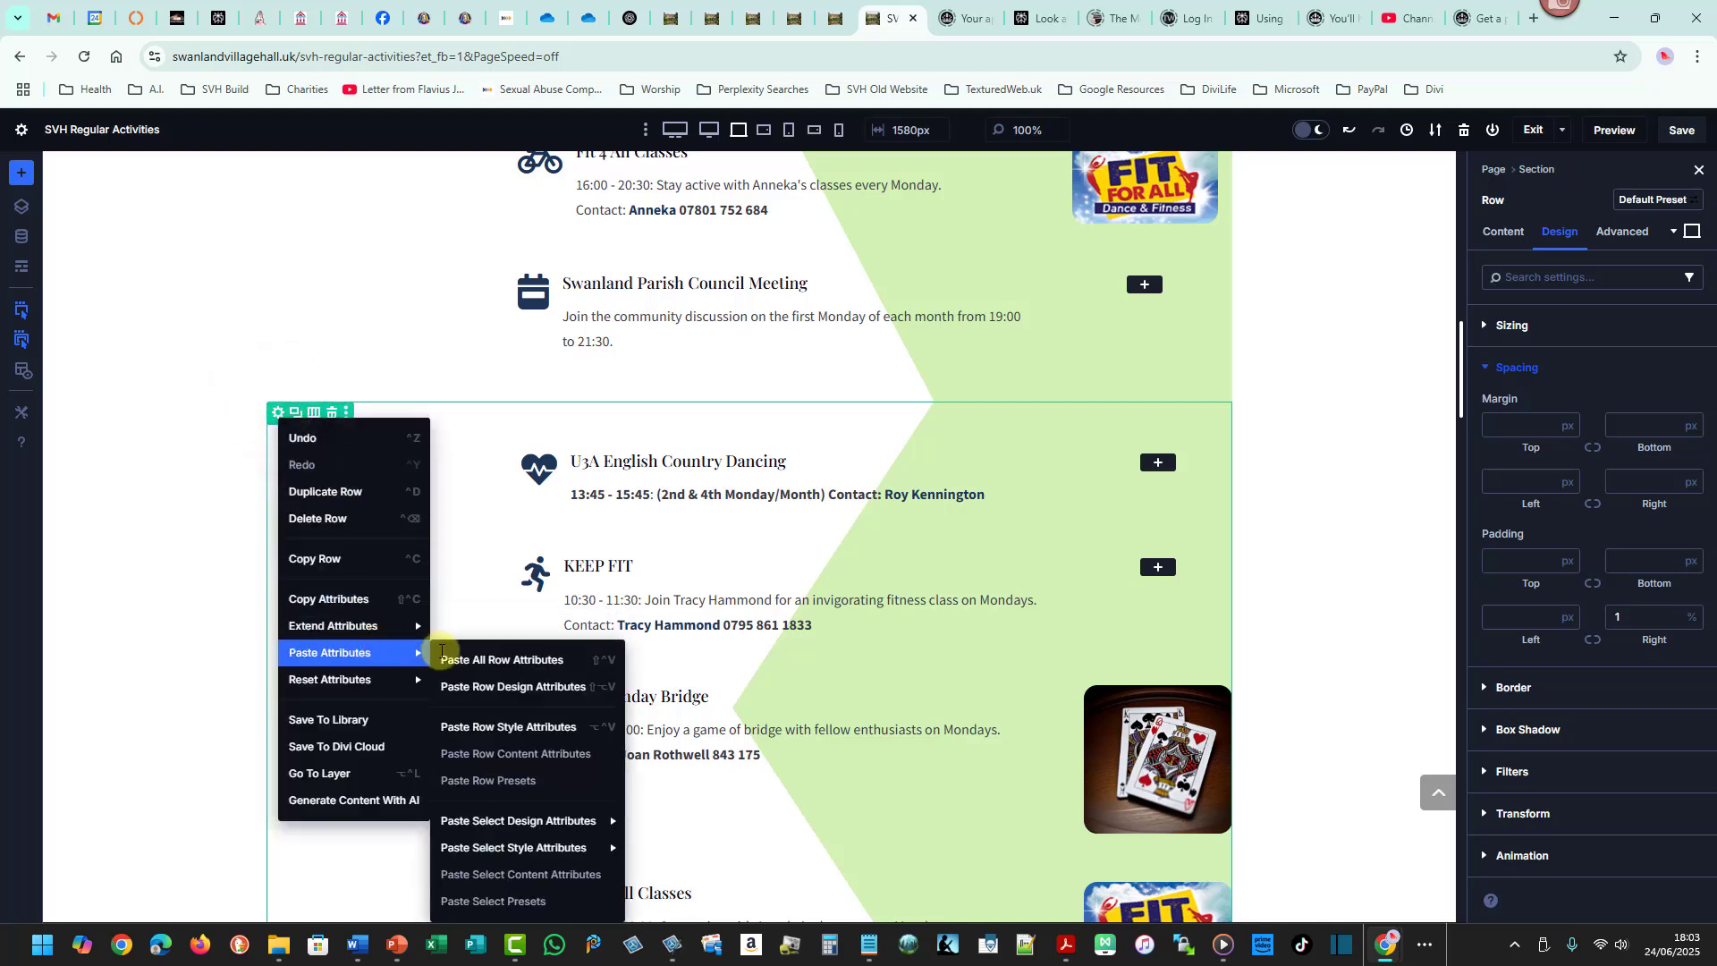
{"action": "left_click", "coordinate": [540, 687]}
{"action": "left_click", "coordinate": [533, 694]}
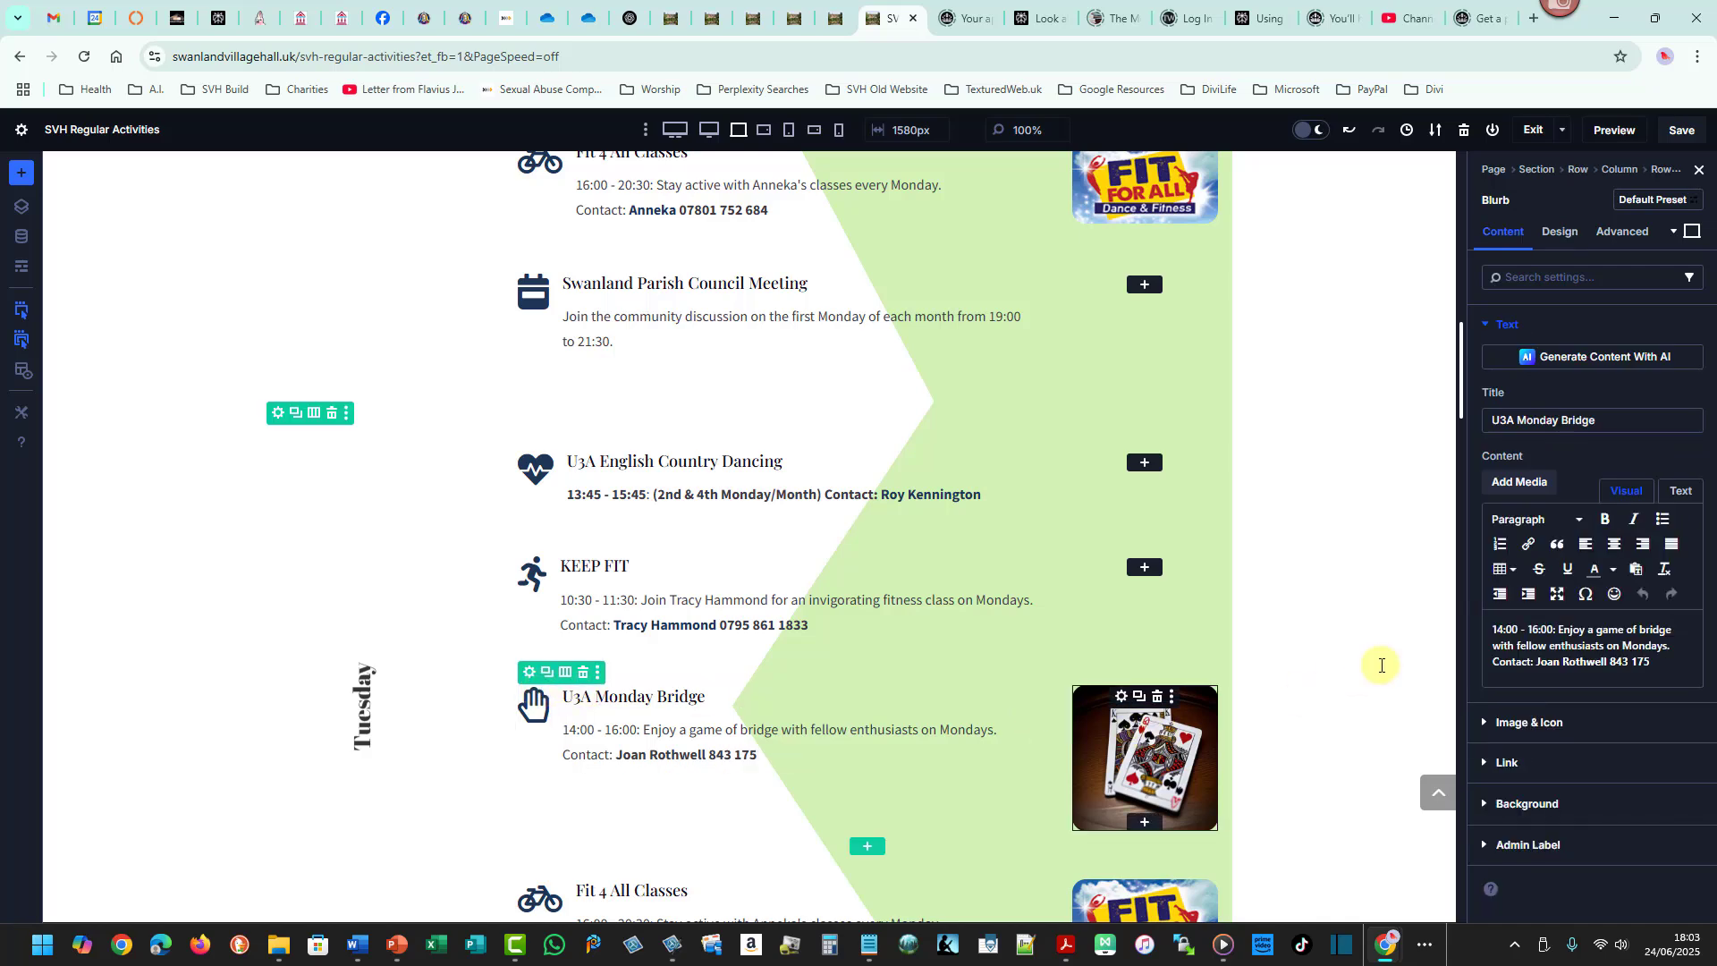
- Review the Monday and Tuesday rows on the live page
{"action": "scroll", "coordinate": [1462, 422], "scroll_direction": "down", "scroll_amount": 3}
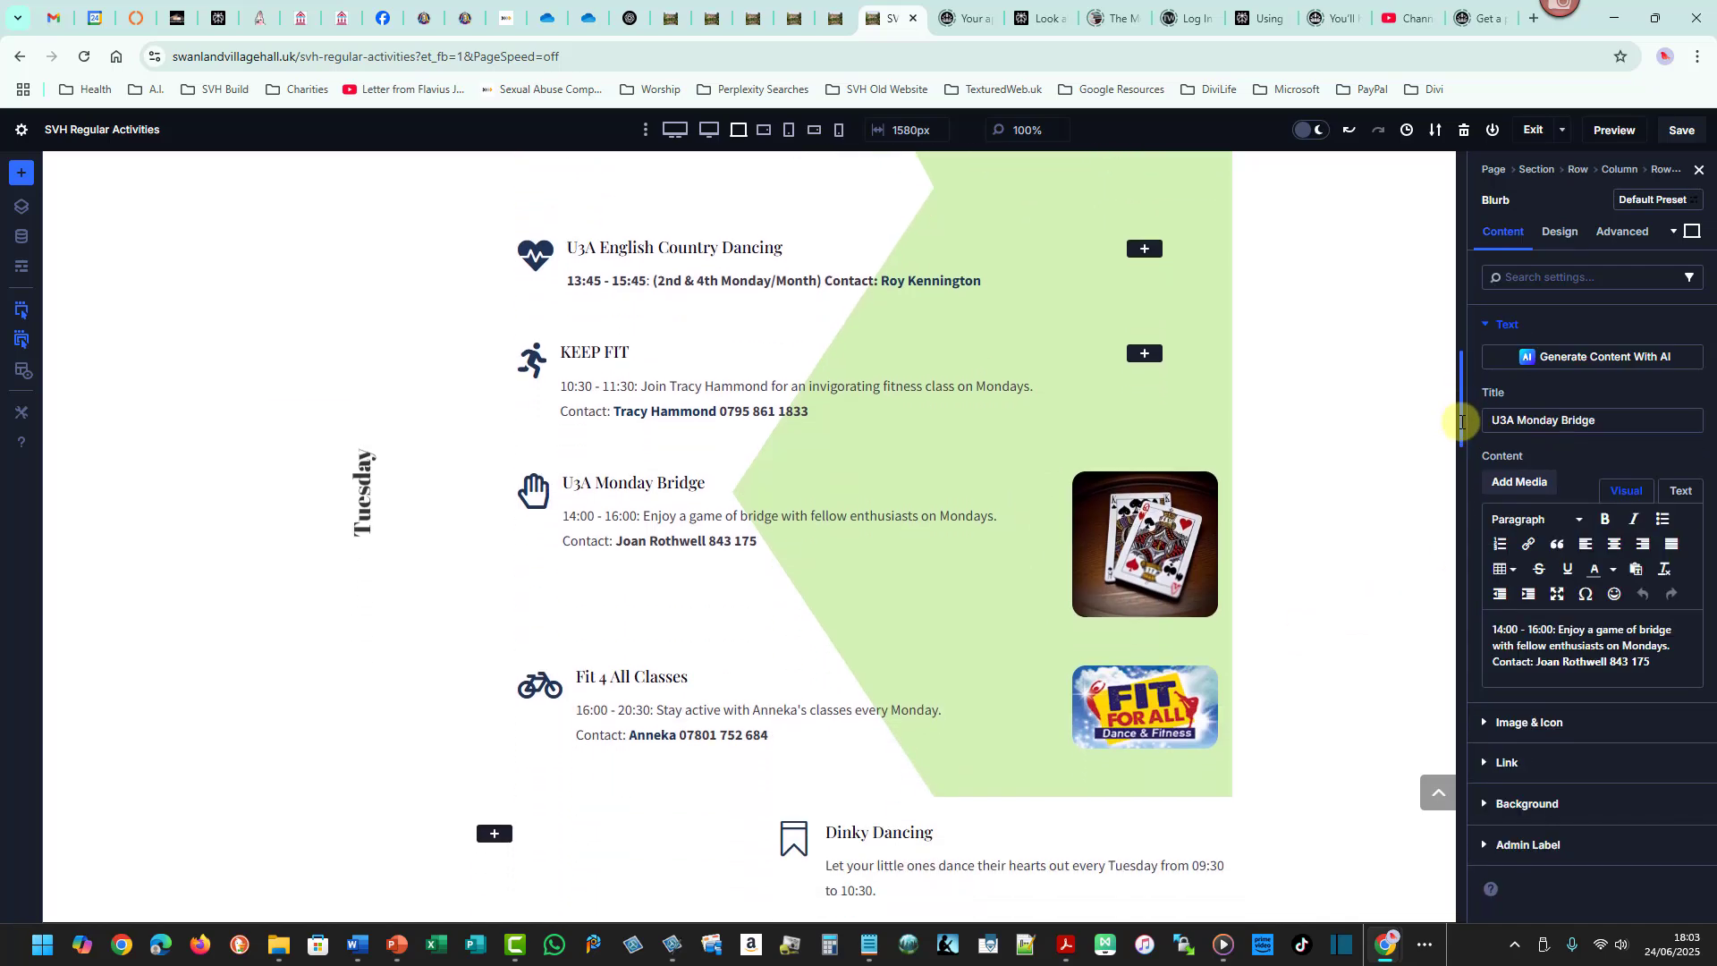
{"action": "mouse_move", "coordinate": [1461, 423]}
{"action": "left_mouse_down"}
{"action": "mouse_move", "coordinate": [1465, 334]}
{"action": "mouse_move", "coordinate": [1467, 398]}
{"action": "left_mouse_up"}
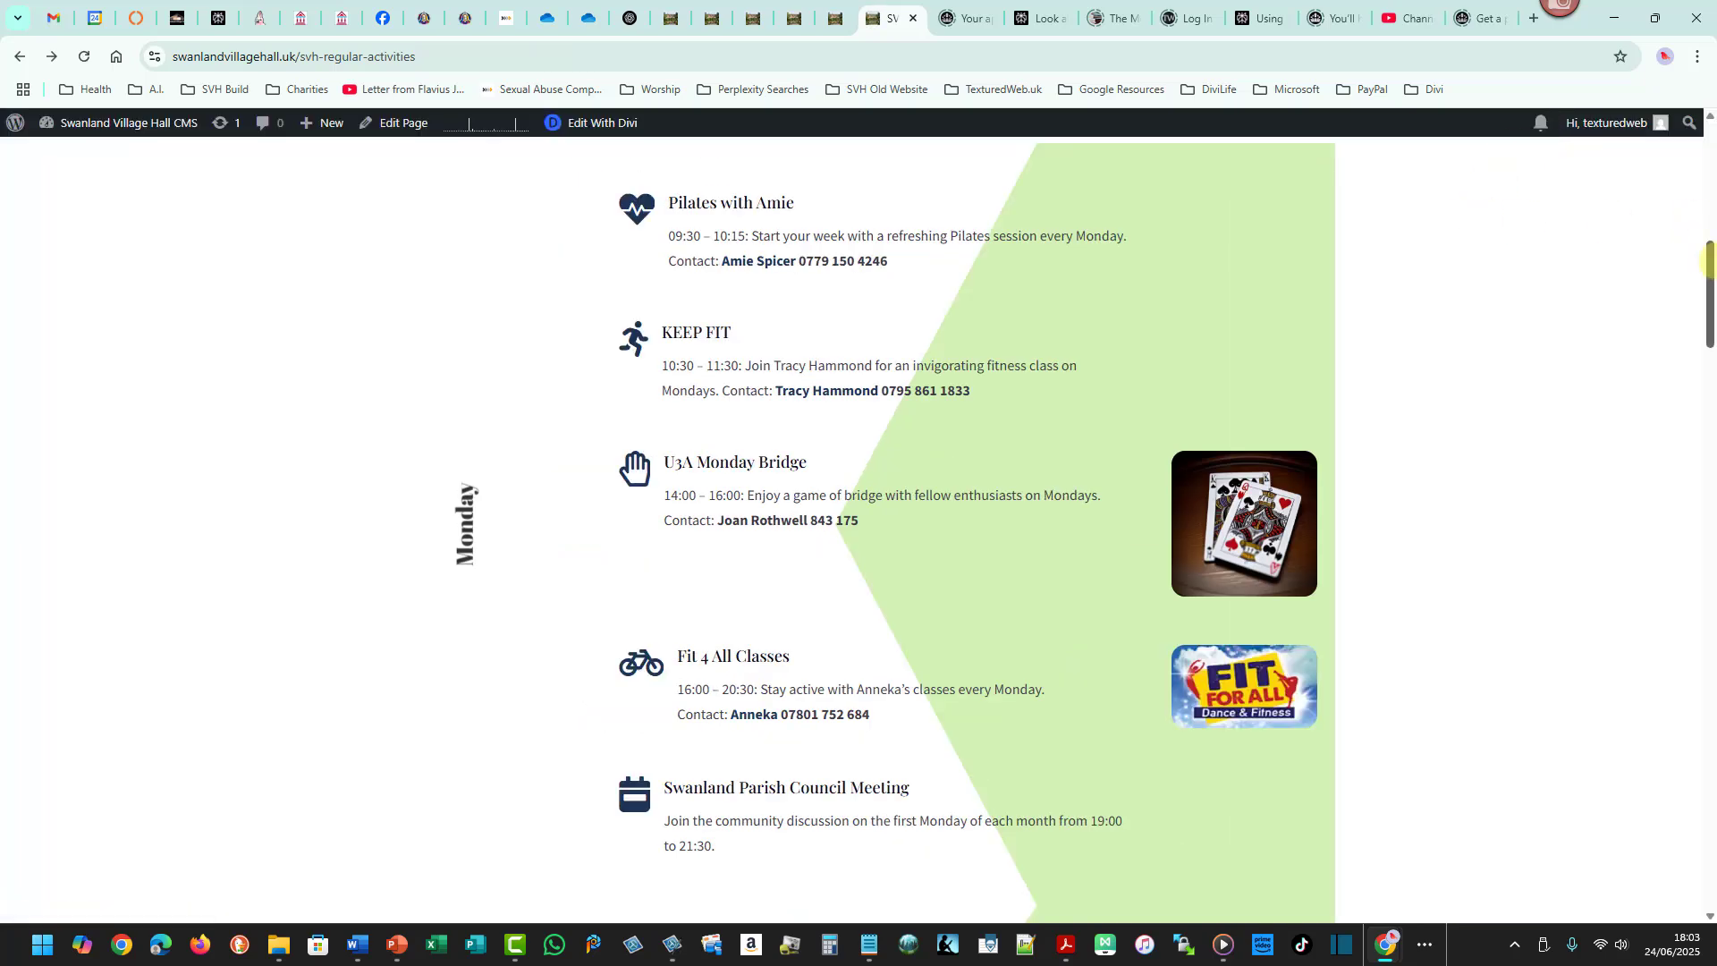
{"action": "left_click_drag", "start_coordinate": [1710, 255], "coordinate": [1710, 195]}
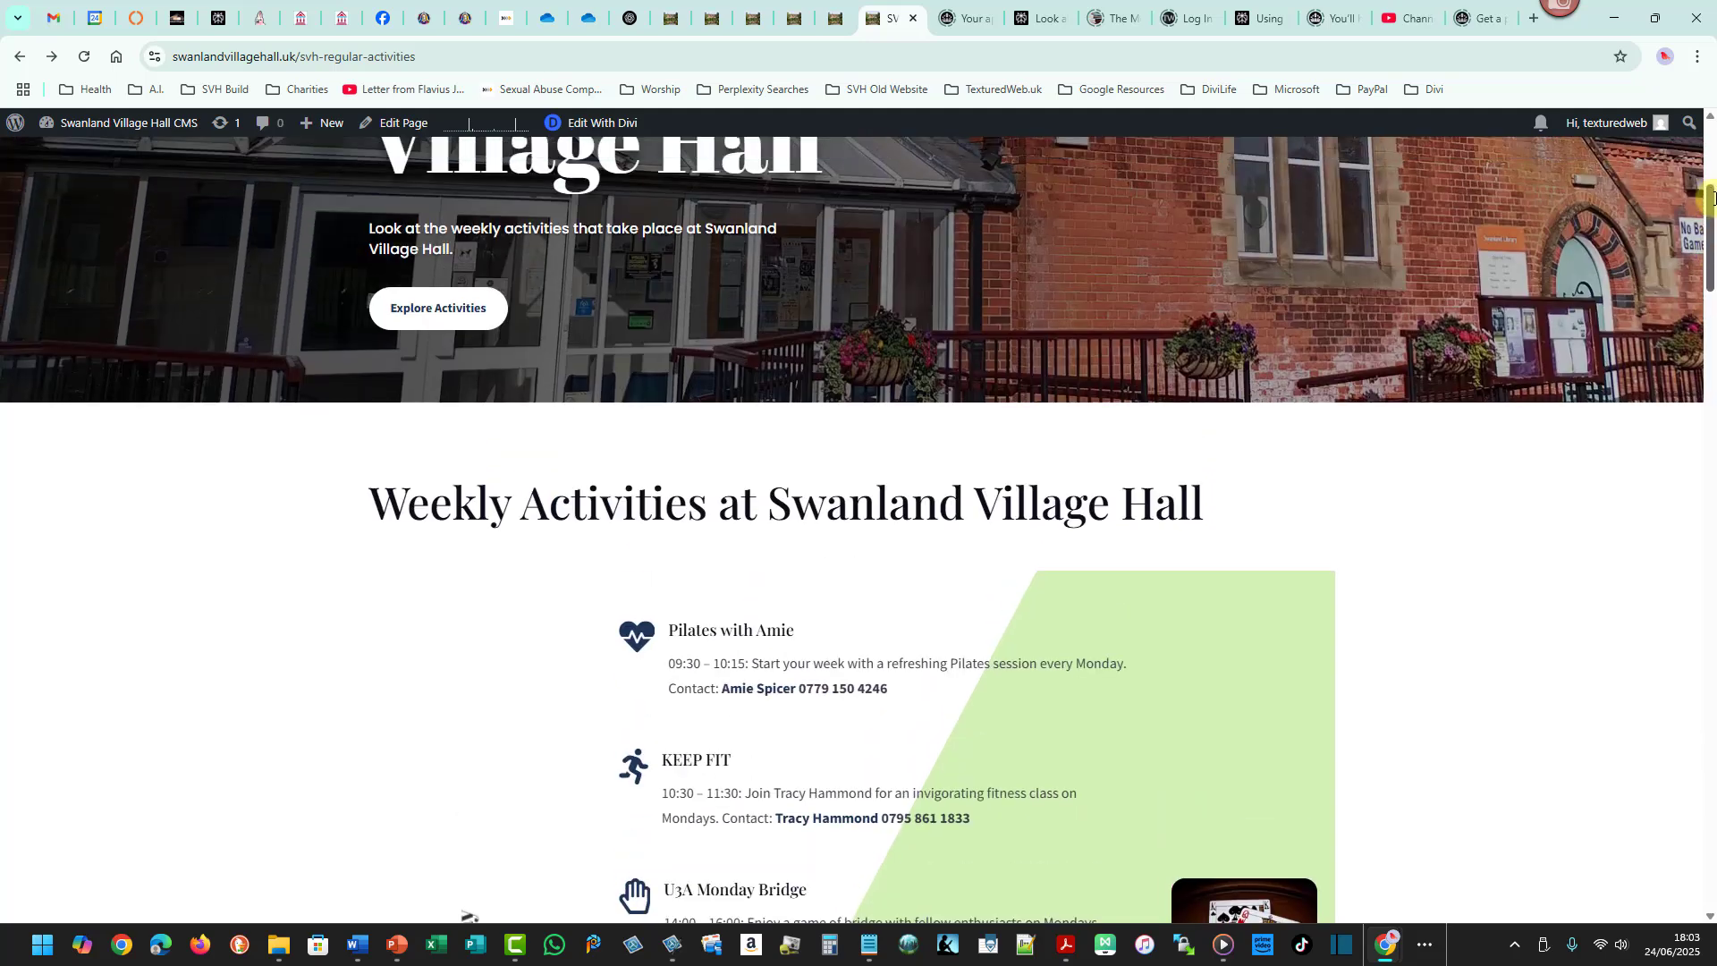